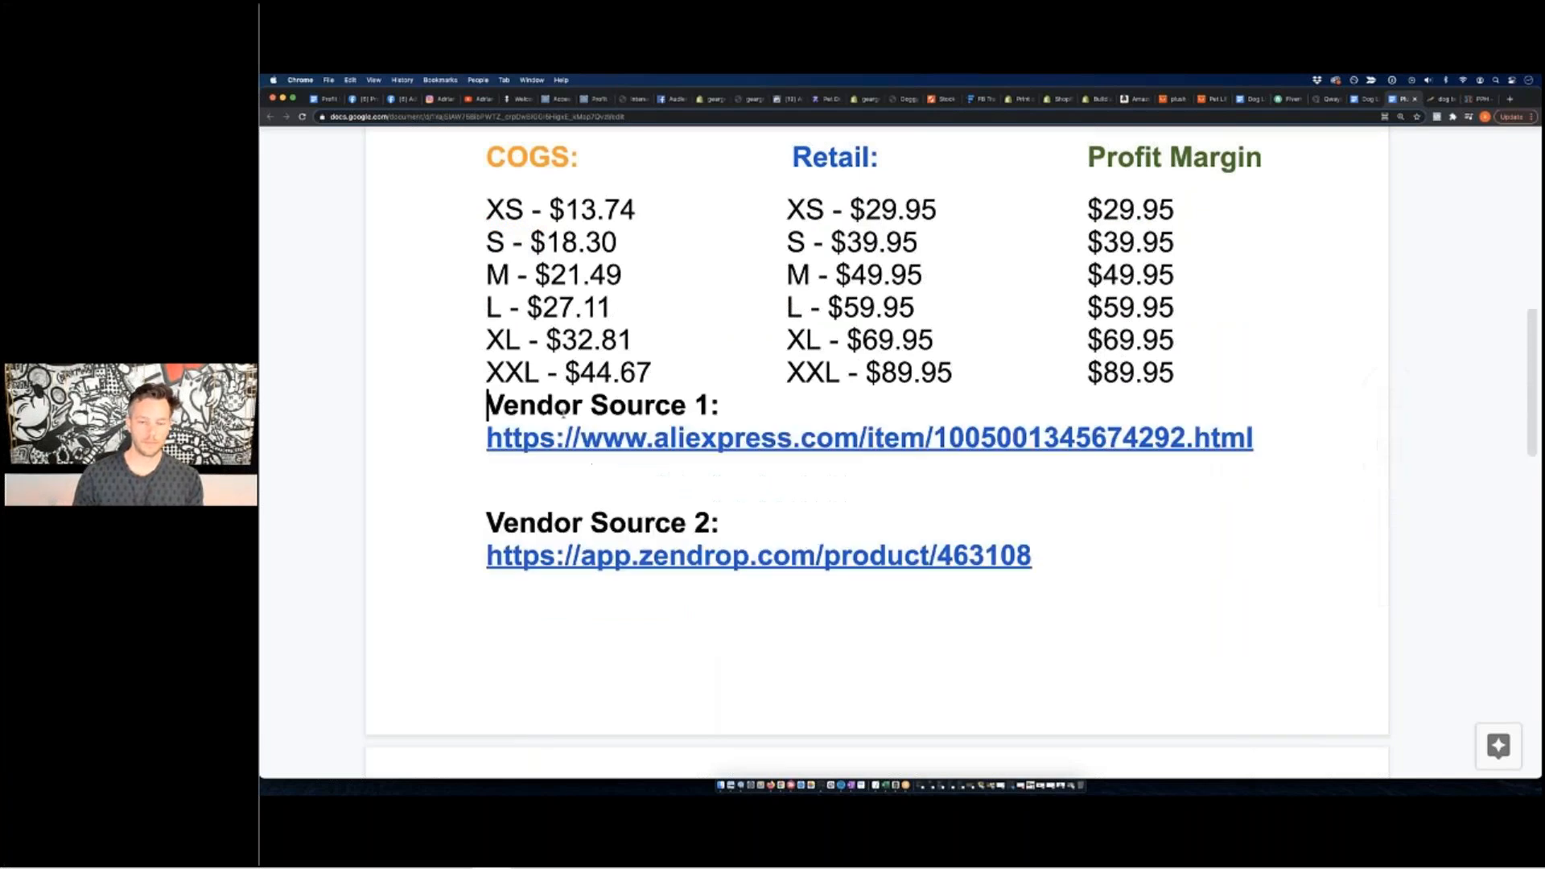
Insert a blank line between the price list and the "Vendor Source 1" heading.
key(Return)
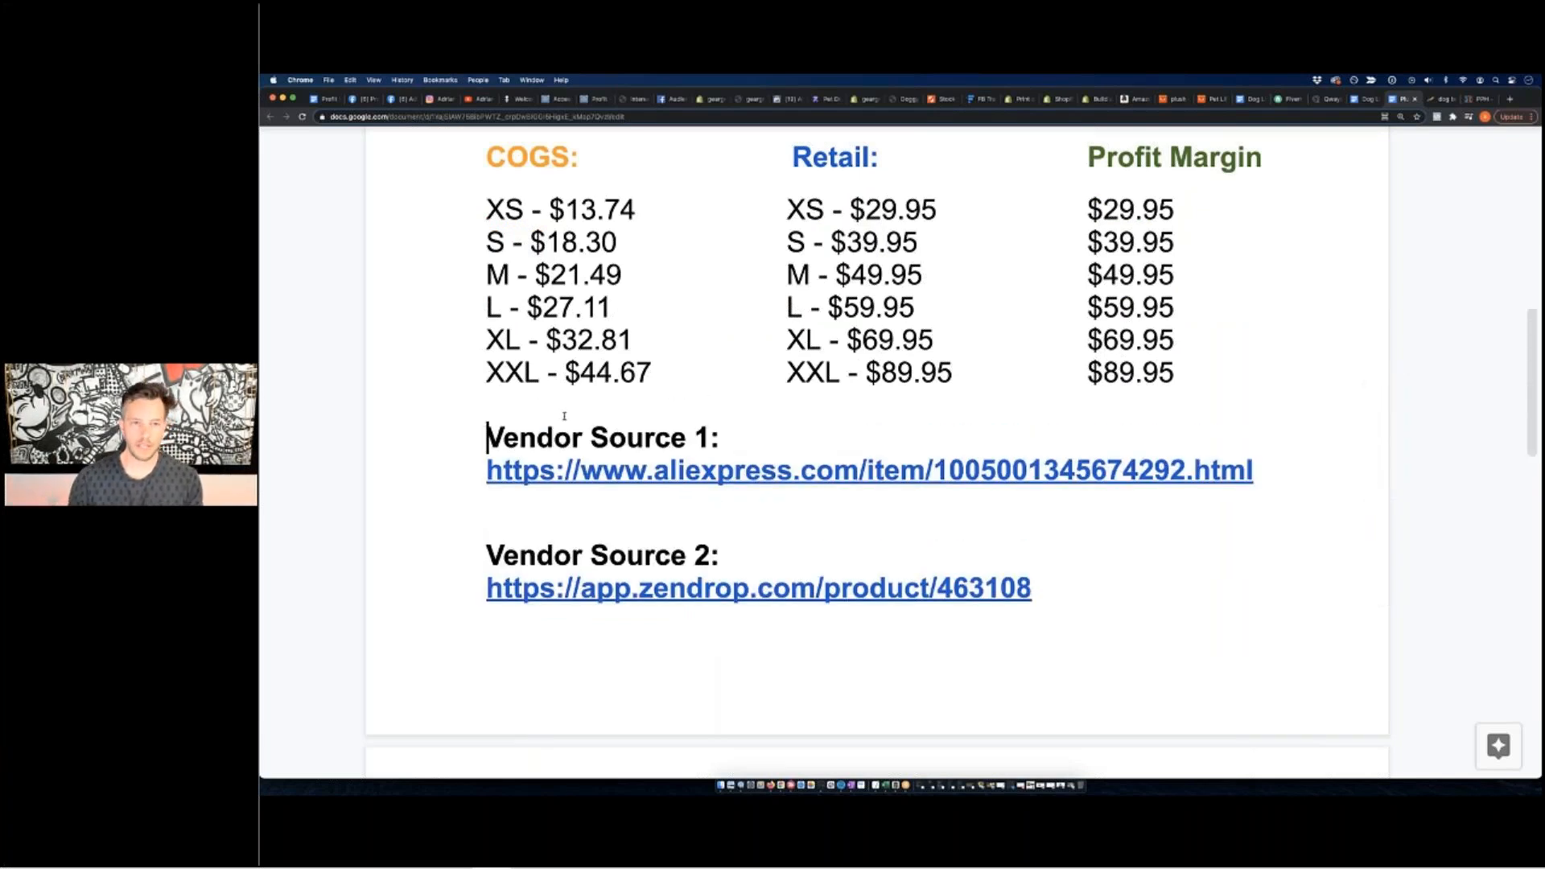
Review the COGS, Retail and Profit Margin headings above the dog bed price list.
scroll(564, 416, up, 5)
drag(487, 519, 569, 519)
drag(793, 510, 907, 510)
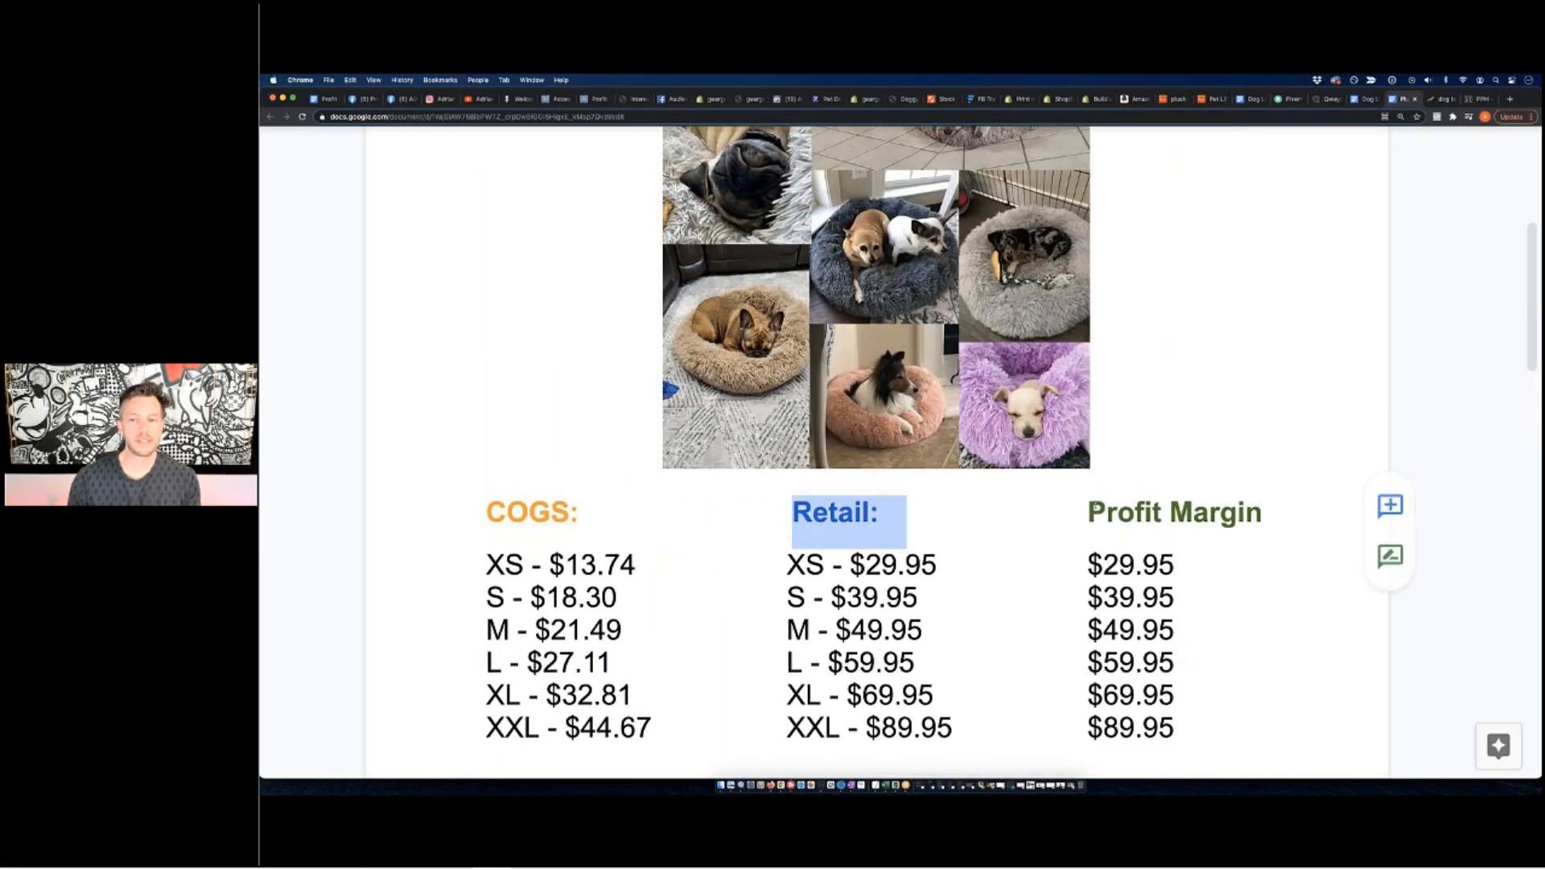
drag(1083, 508, 1278, 502)
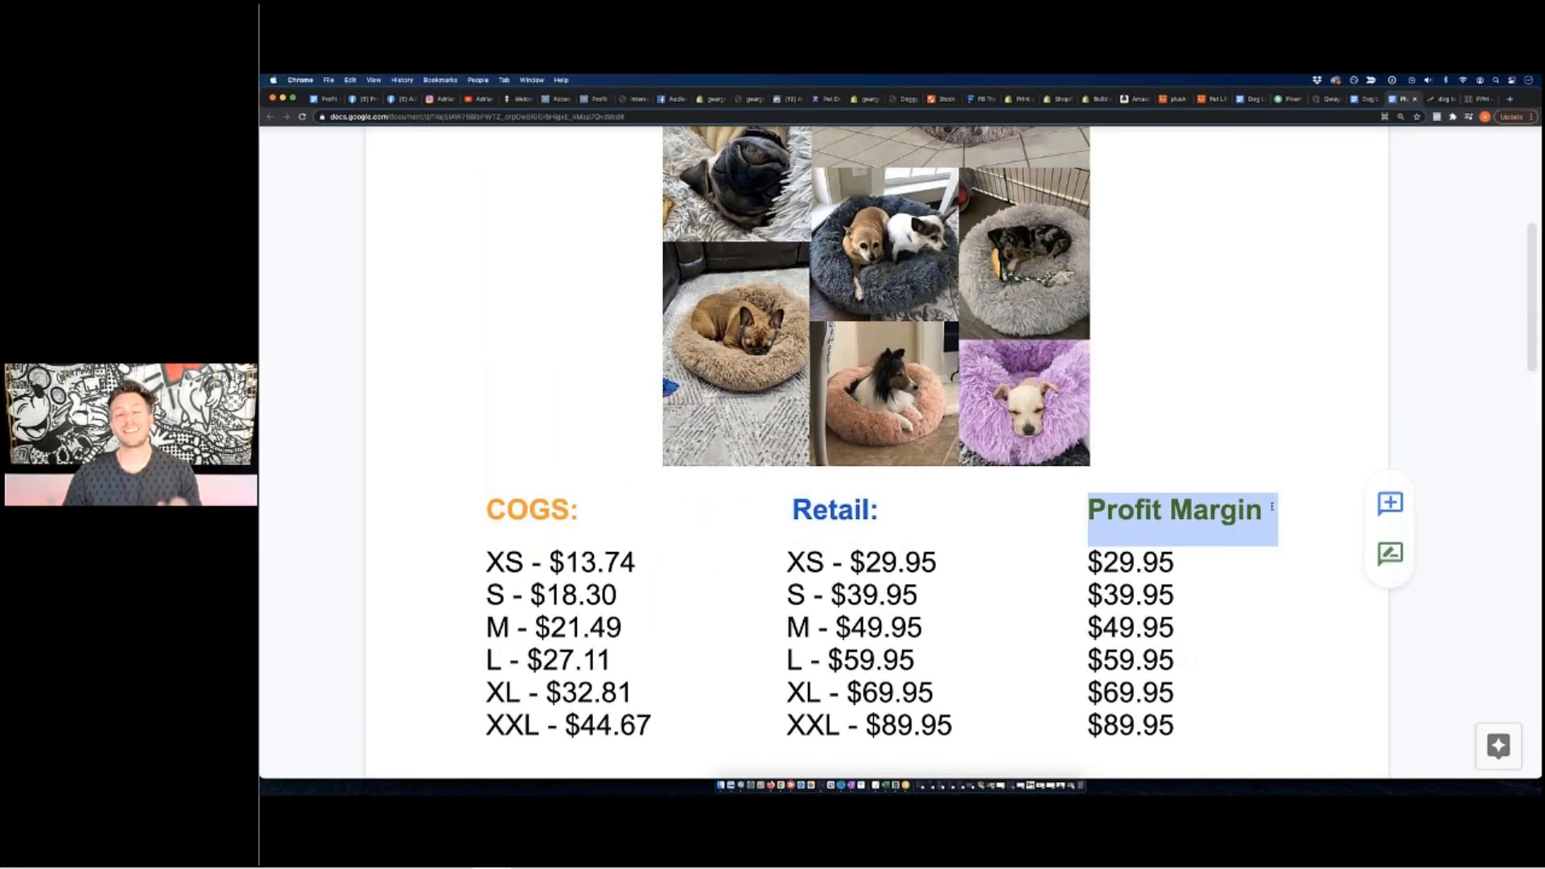
click(1272, 506)
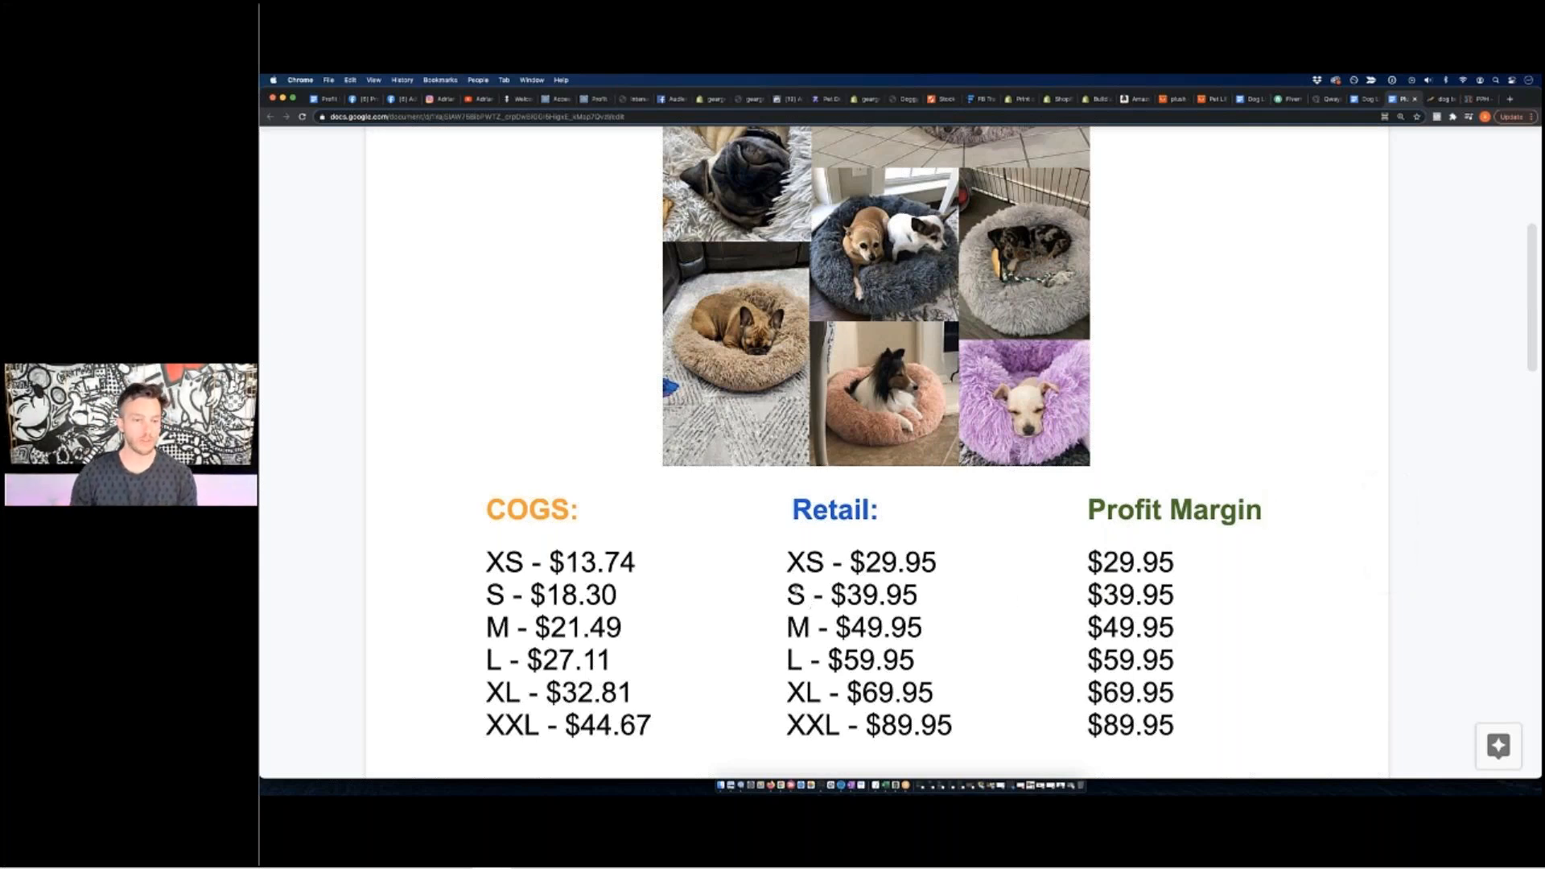
Compare the XS dog bed's cost in the COGS column with its retail price.
drag(566, 562, 618, 562)
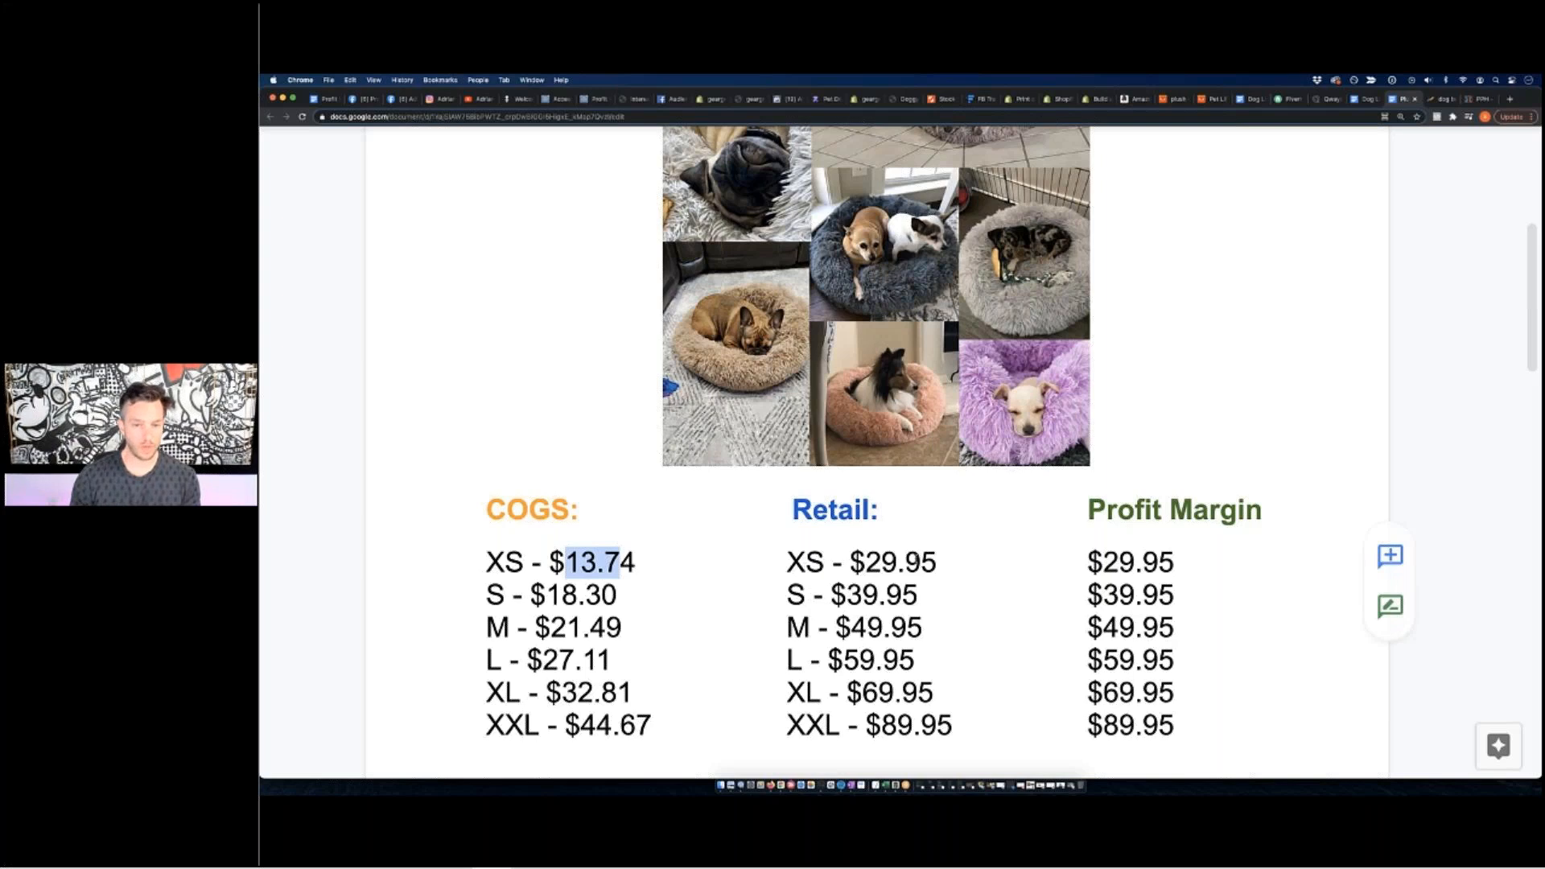
drag(850, 561, 968, 561)
click(968, 562)
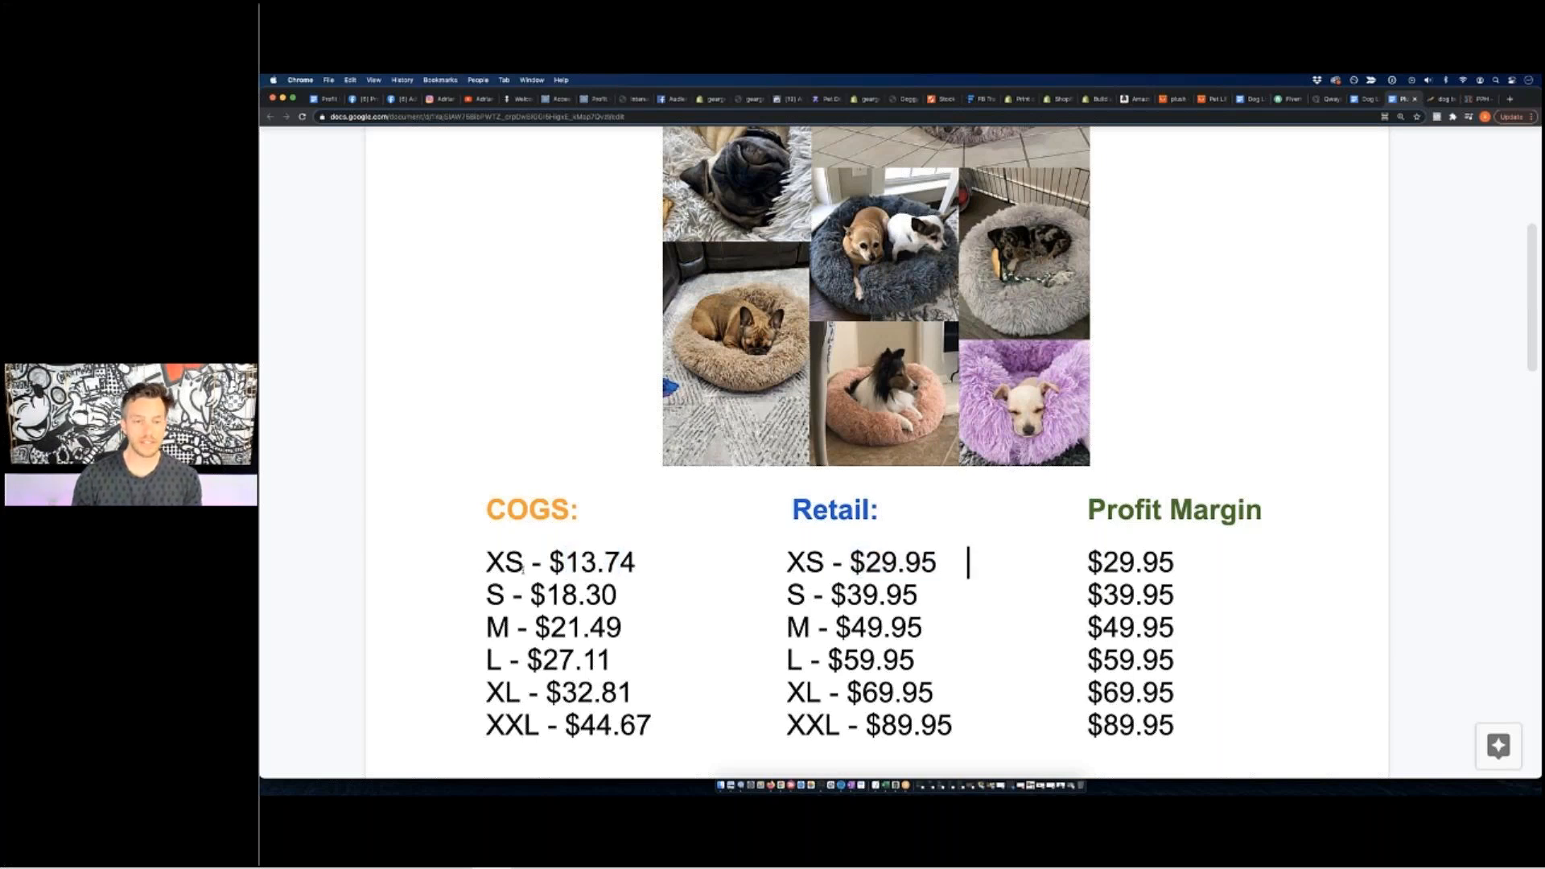
drag(543, 561, 638, 558)
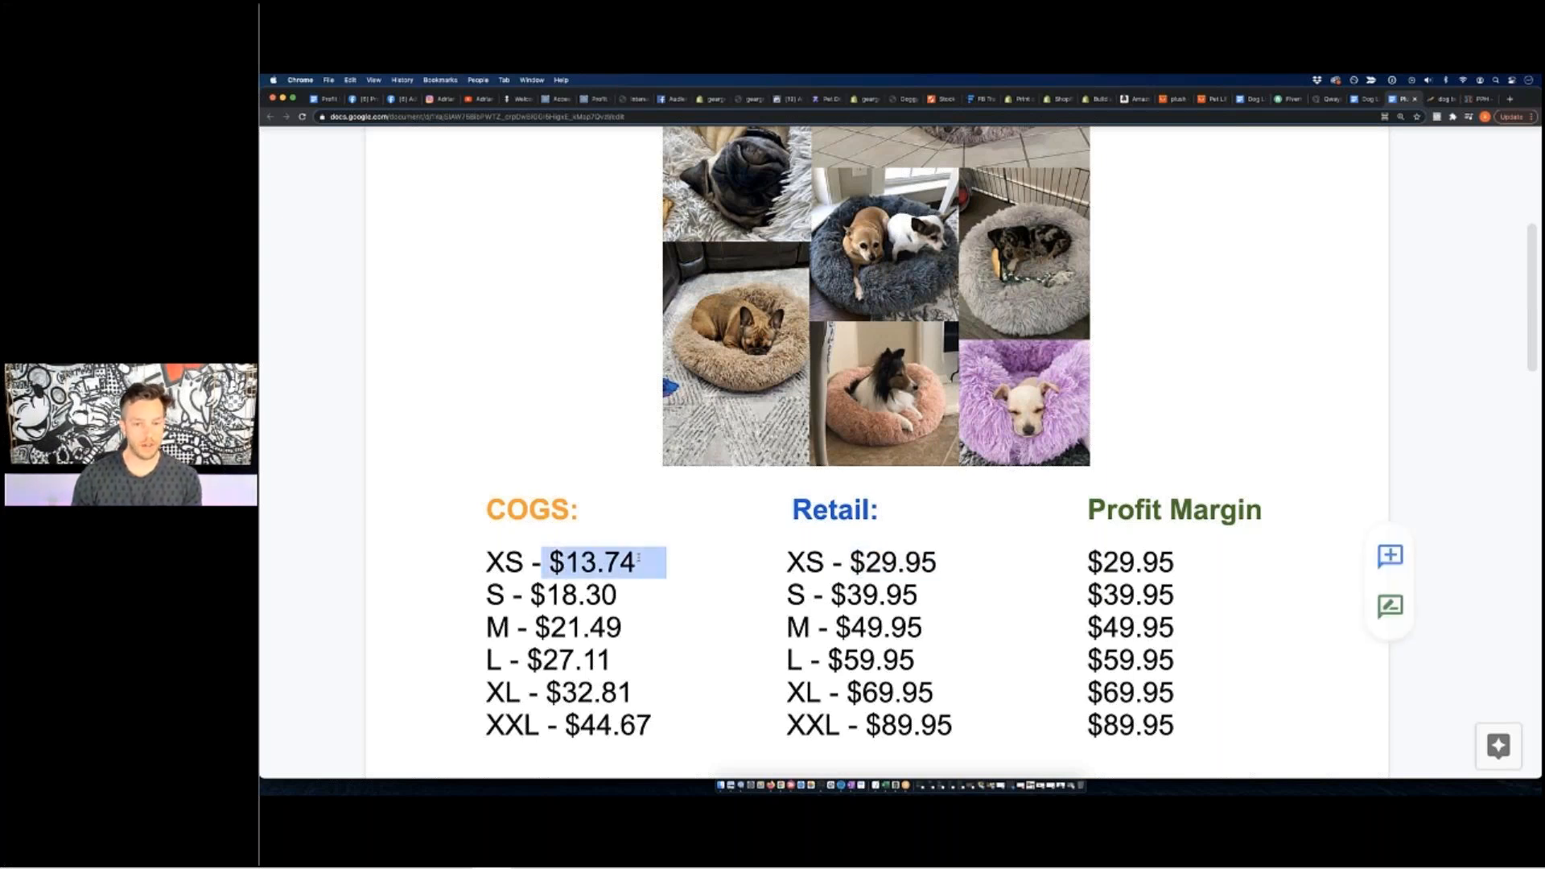
click(667, 562)
drag(549, 562, 949, 566)
click(942, 566)
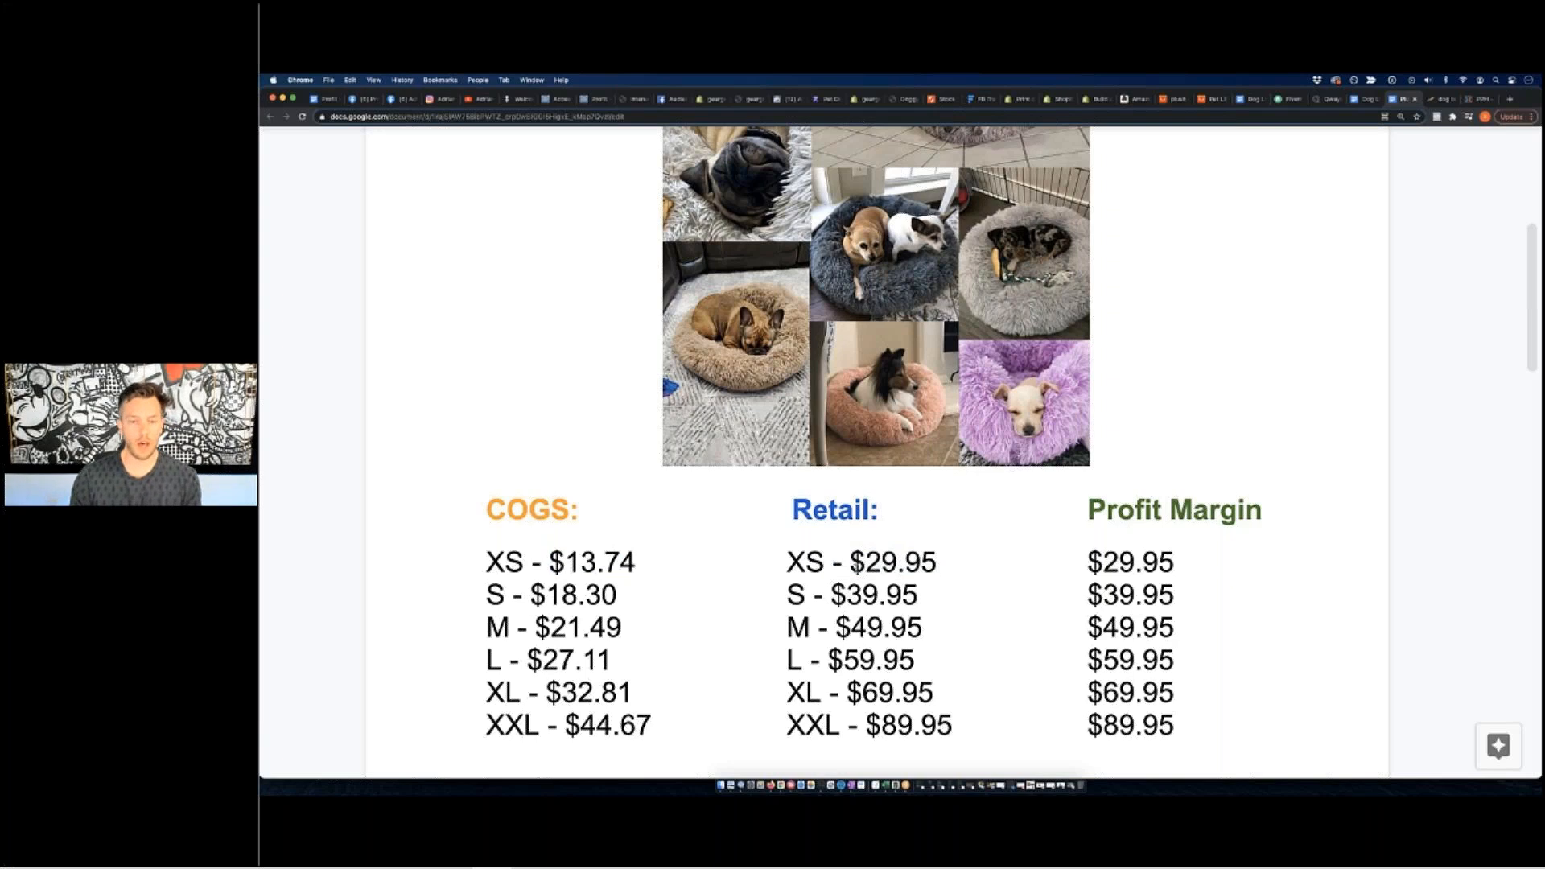
drag(844, 564, 941, 569)
click(942, 568)
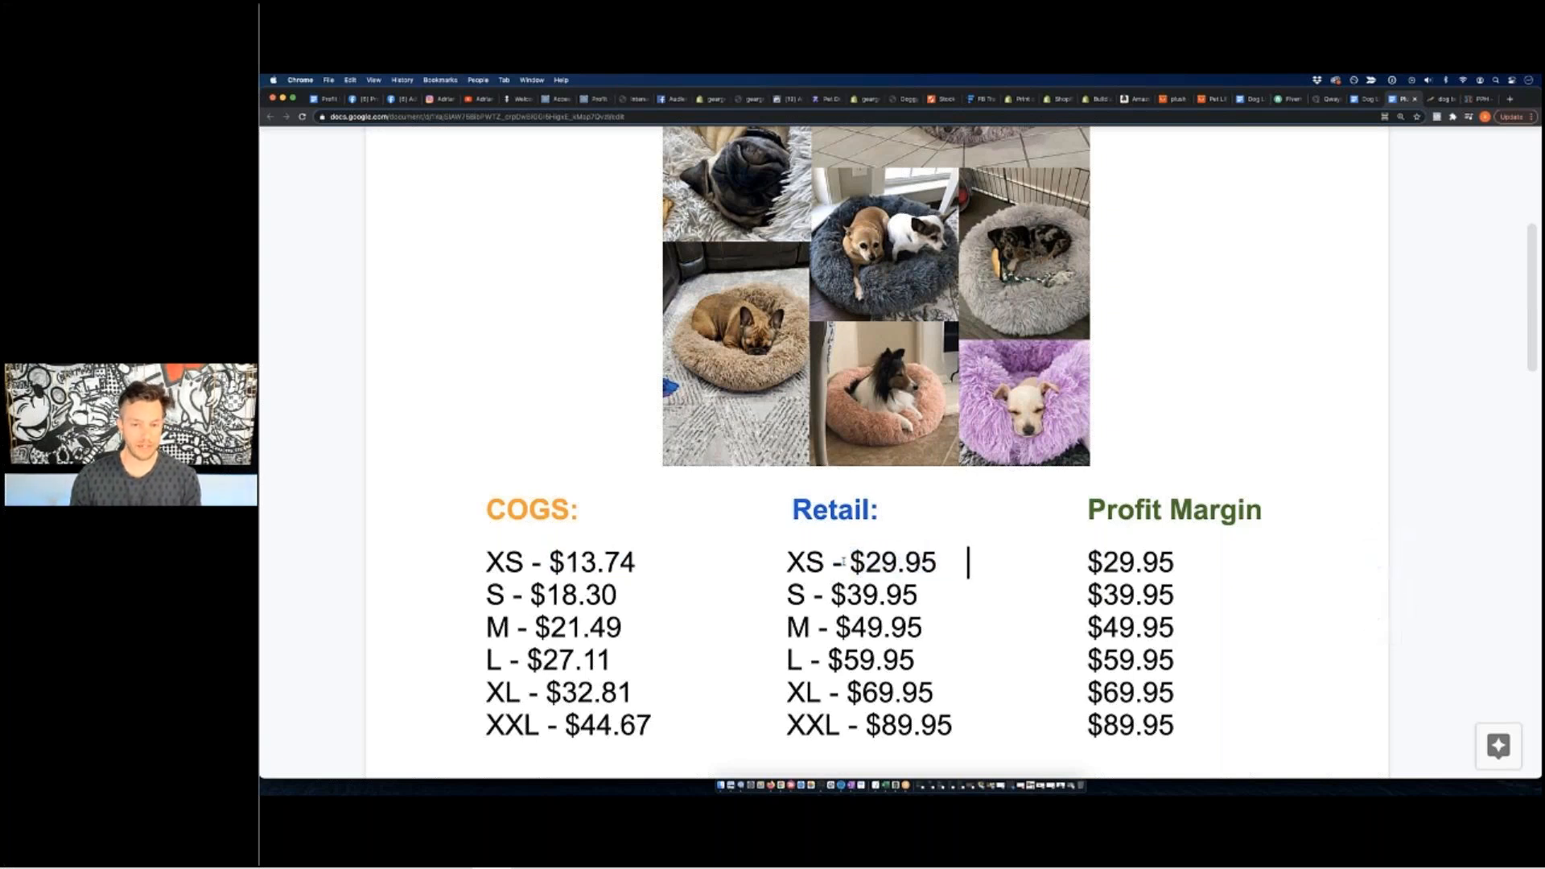
drag(843, 563, 939, 569)
click(939, 569)
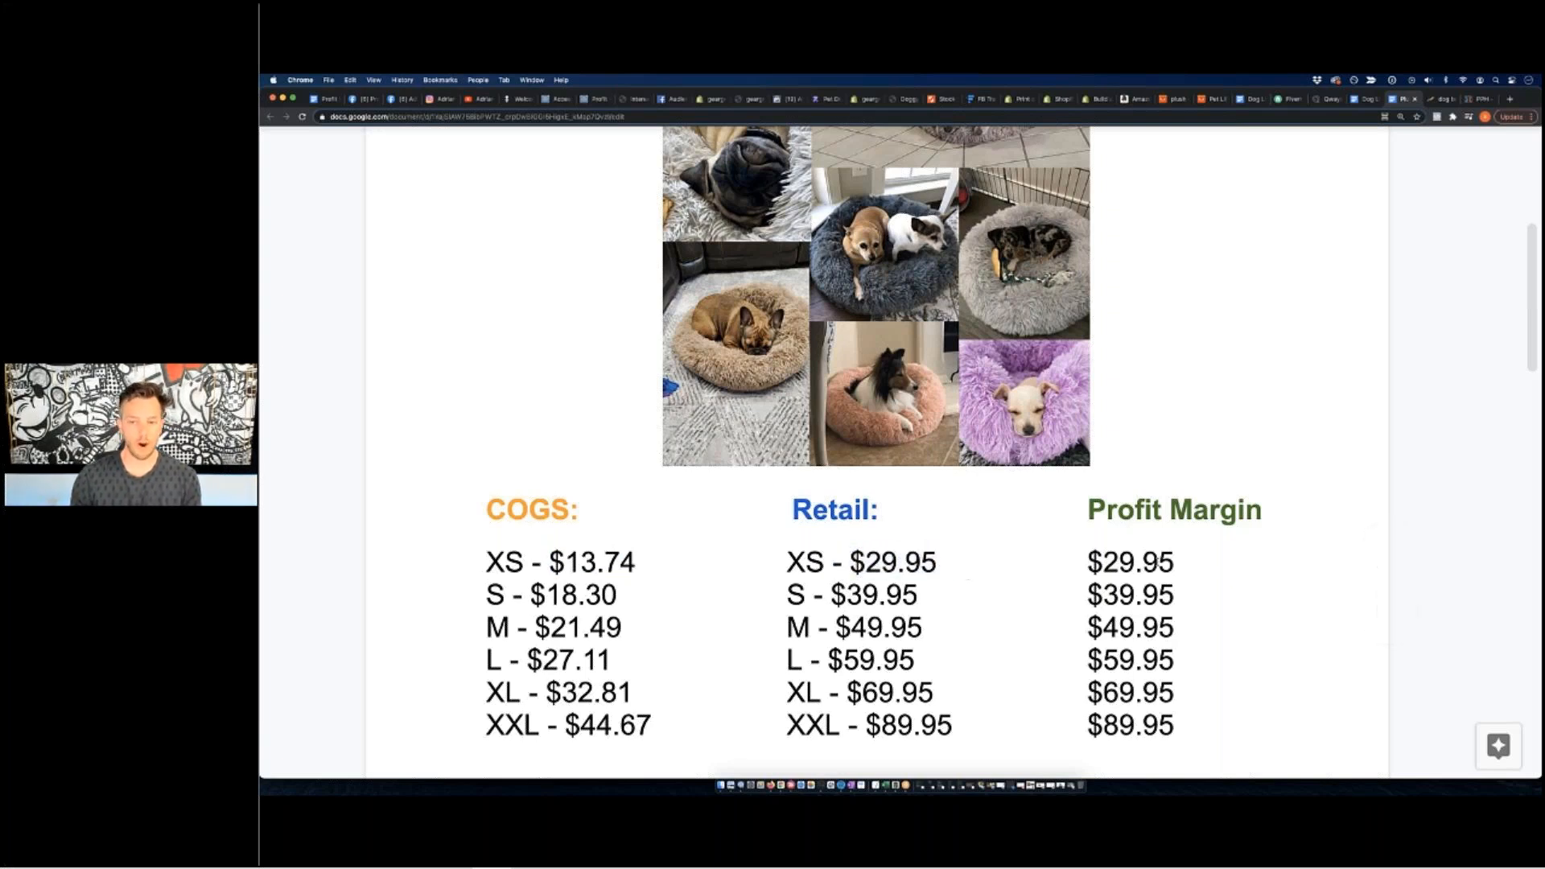
Examine the Profit Margin column's amounts from the XS row down to the XXL row.
drag(1089, 562, 1175, 564)
click(1088, 594)
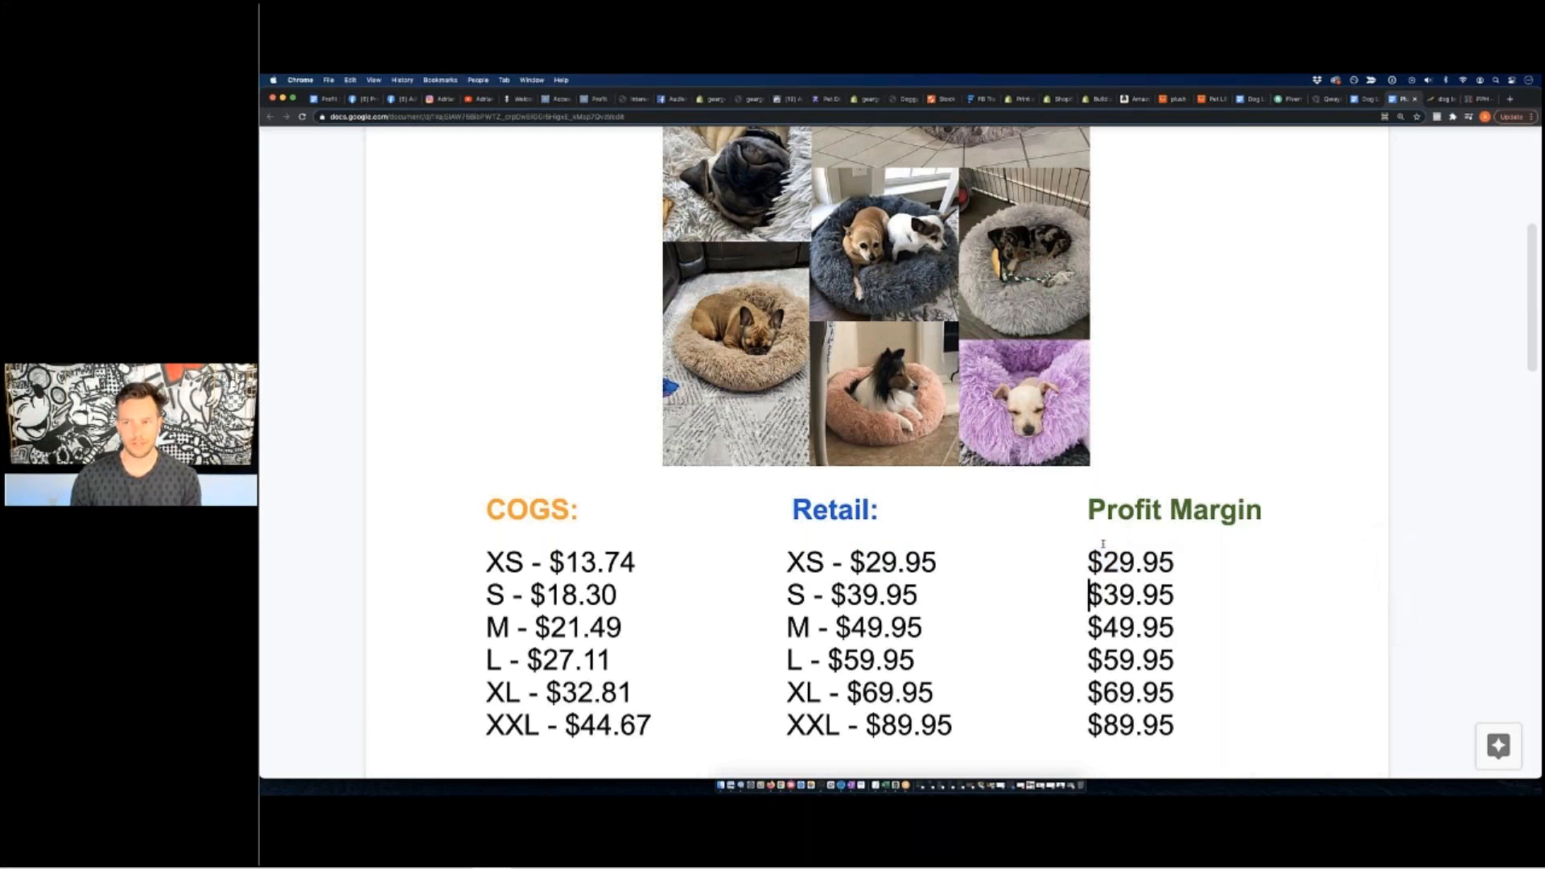
drag(1088, 561, 1185, 710)
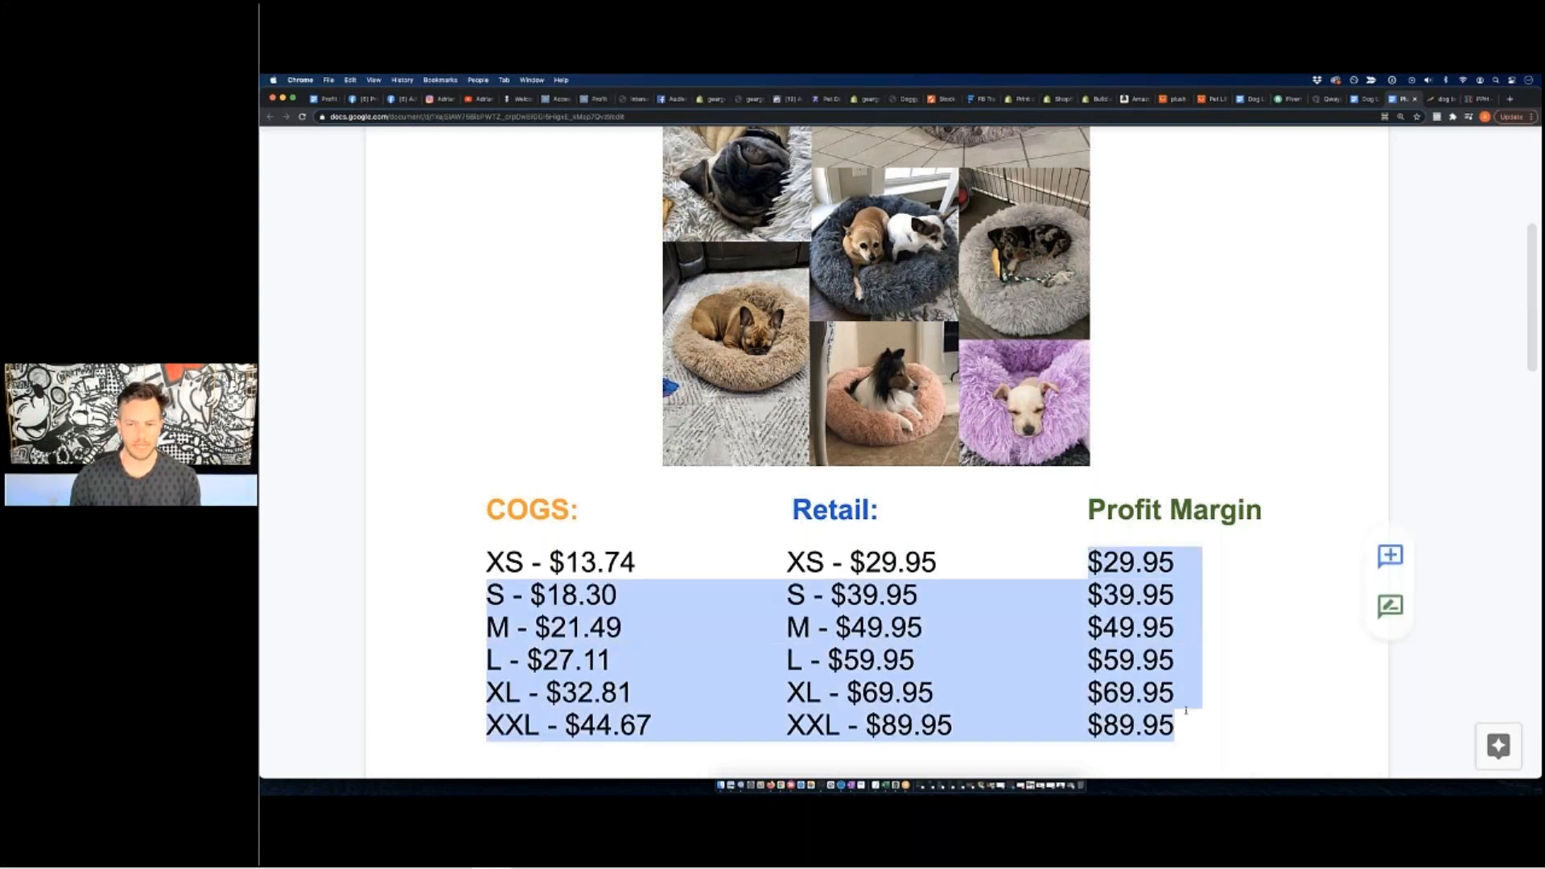
click(1180, 713)
drag(1176, 724, 1088, 562)
click(1088, 562)
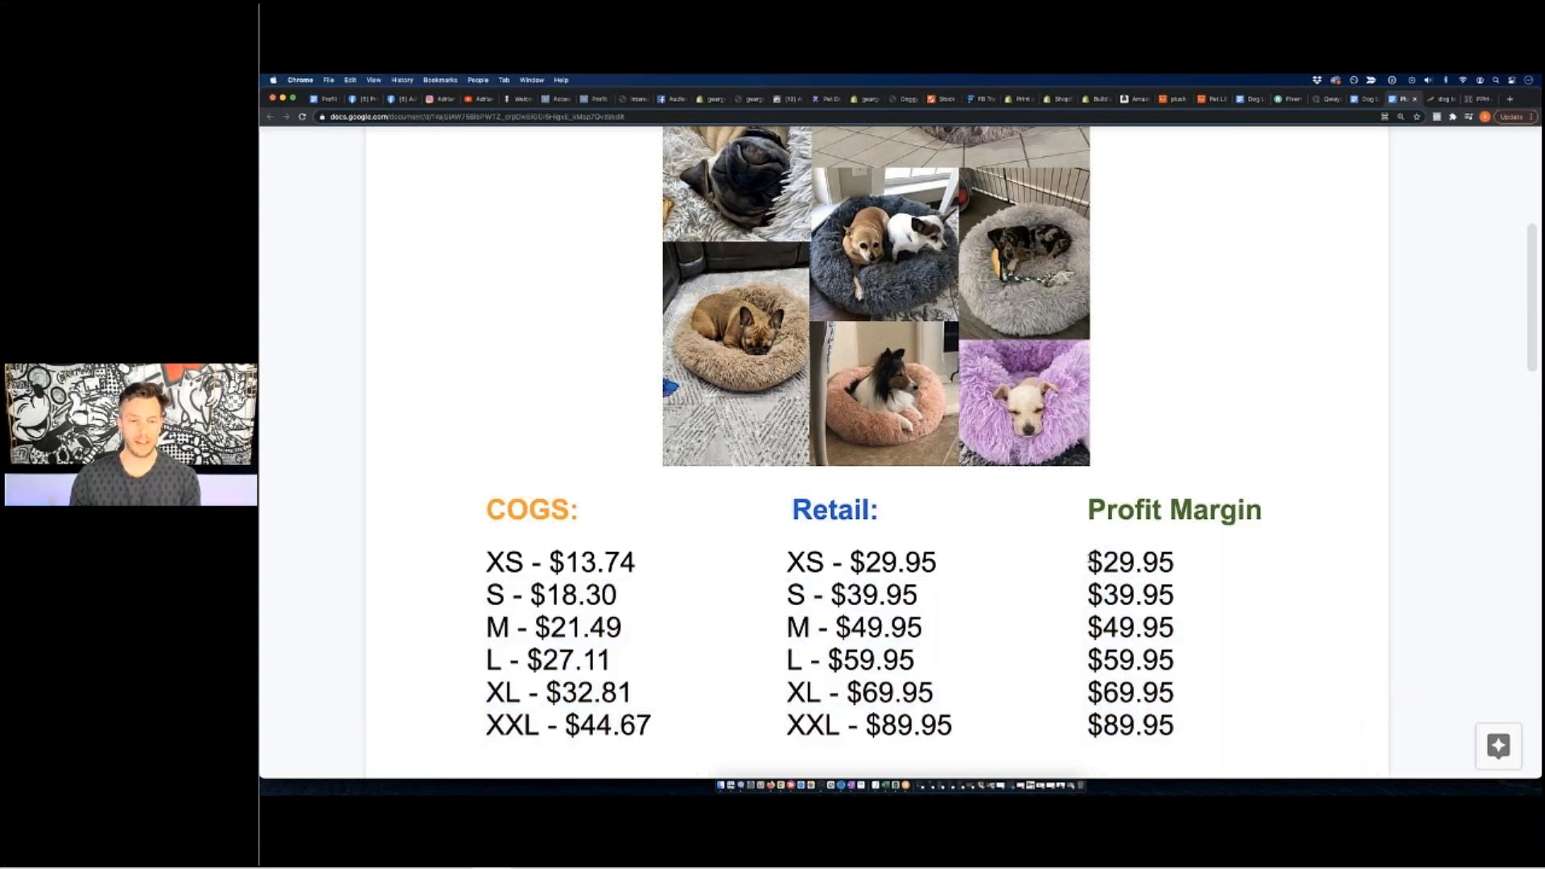
Check the XS cost against its retail price and read the costs of the larger sizes in the COGS column.
click(524, 562)
key(shift+End)
drag(861, 550, 953, 562)
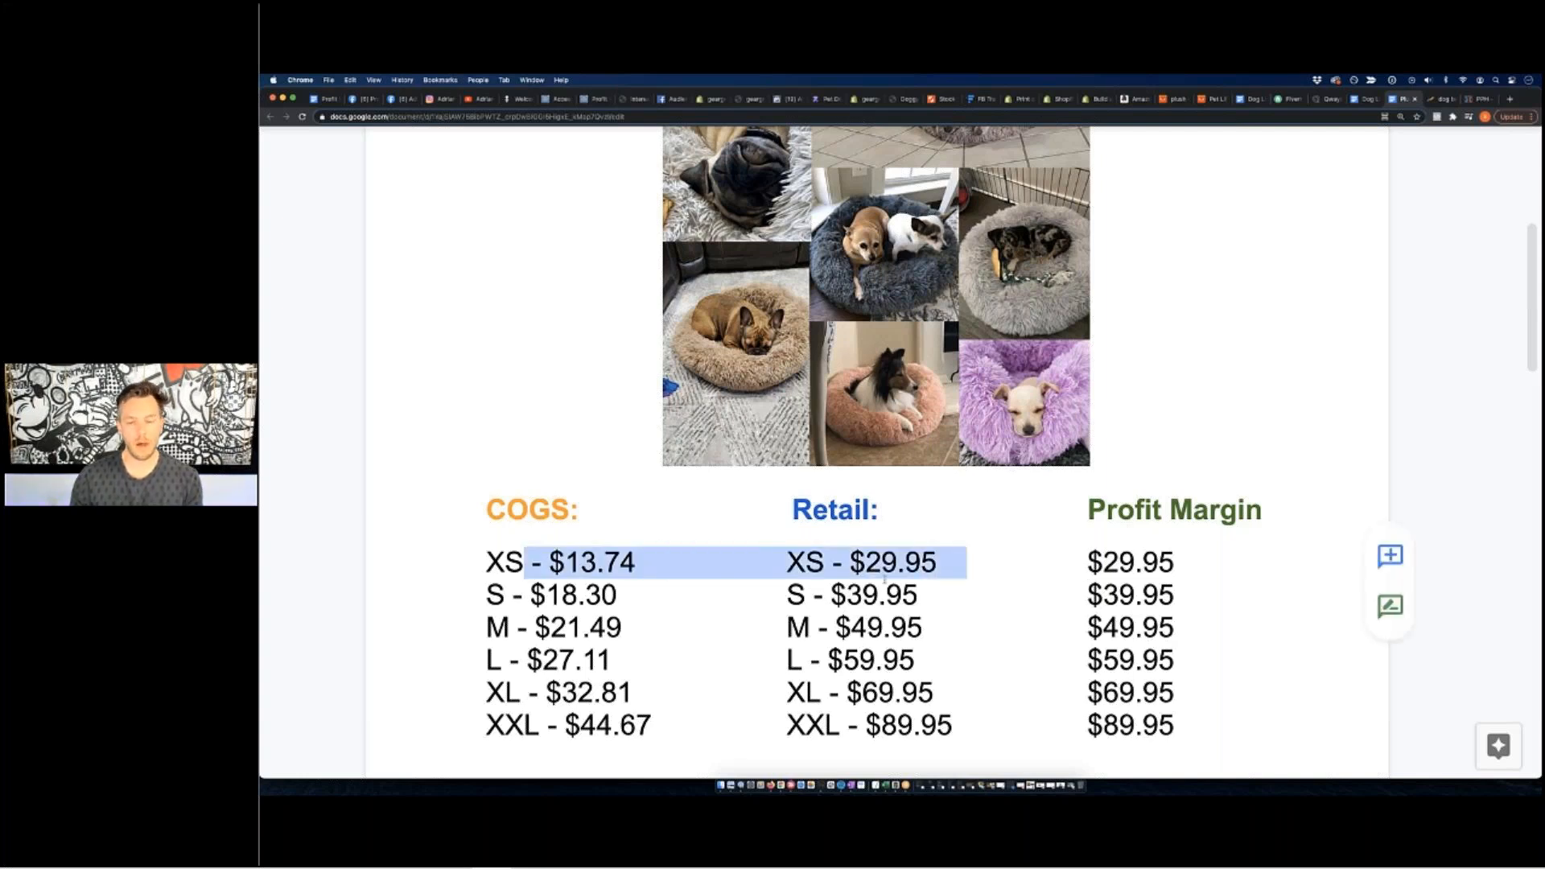
click(887, 594)
click(487, 561)
drag(488, 560, 635, 561)
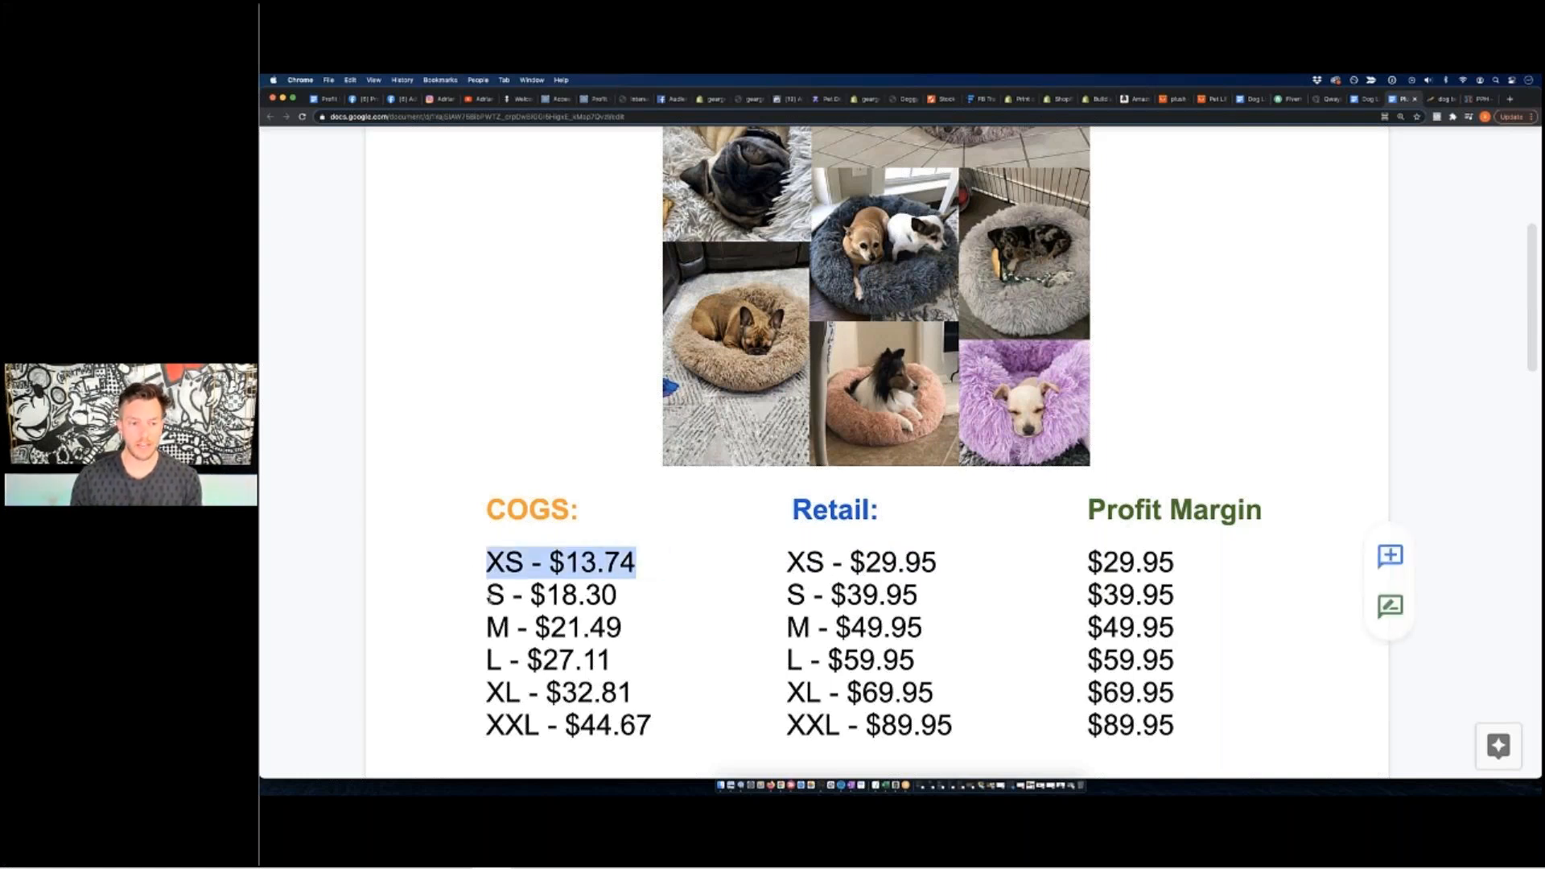
drag(490, 596, 615, 594)
drag(487, 627, 567, 629)
drag(488, 692, 578, 693)
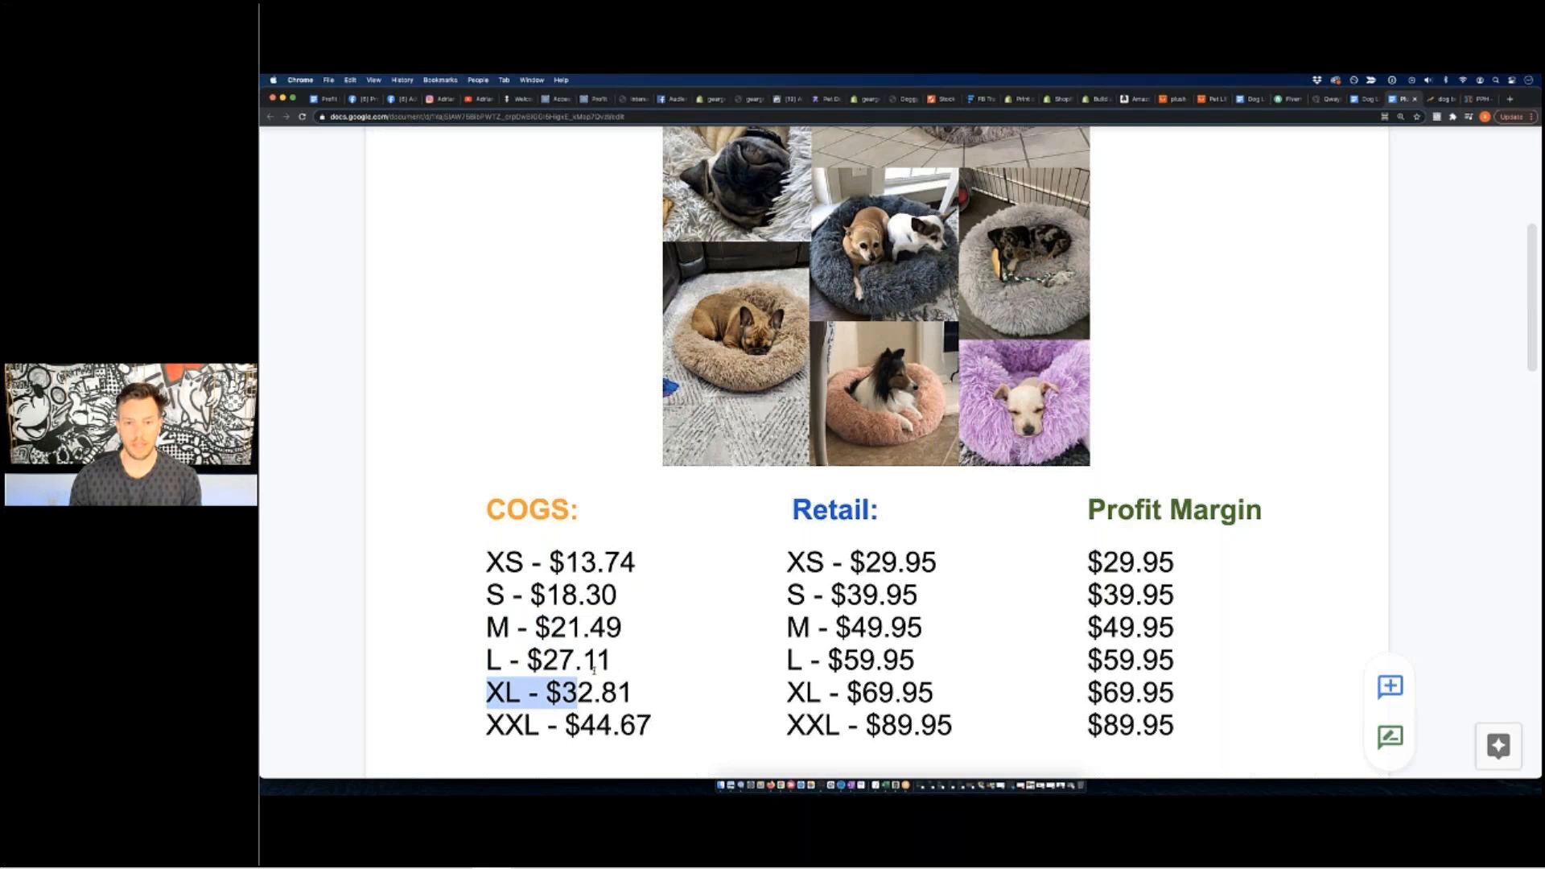
click(594, 669)
Examine the Retail heading and the XS retail price in relation to the XS cost.
drag(788, 561, 895, 561)
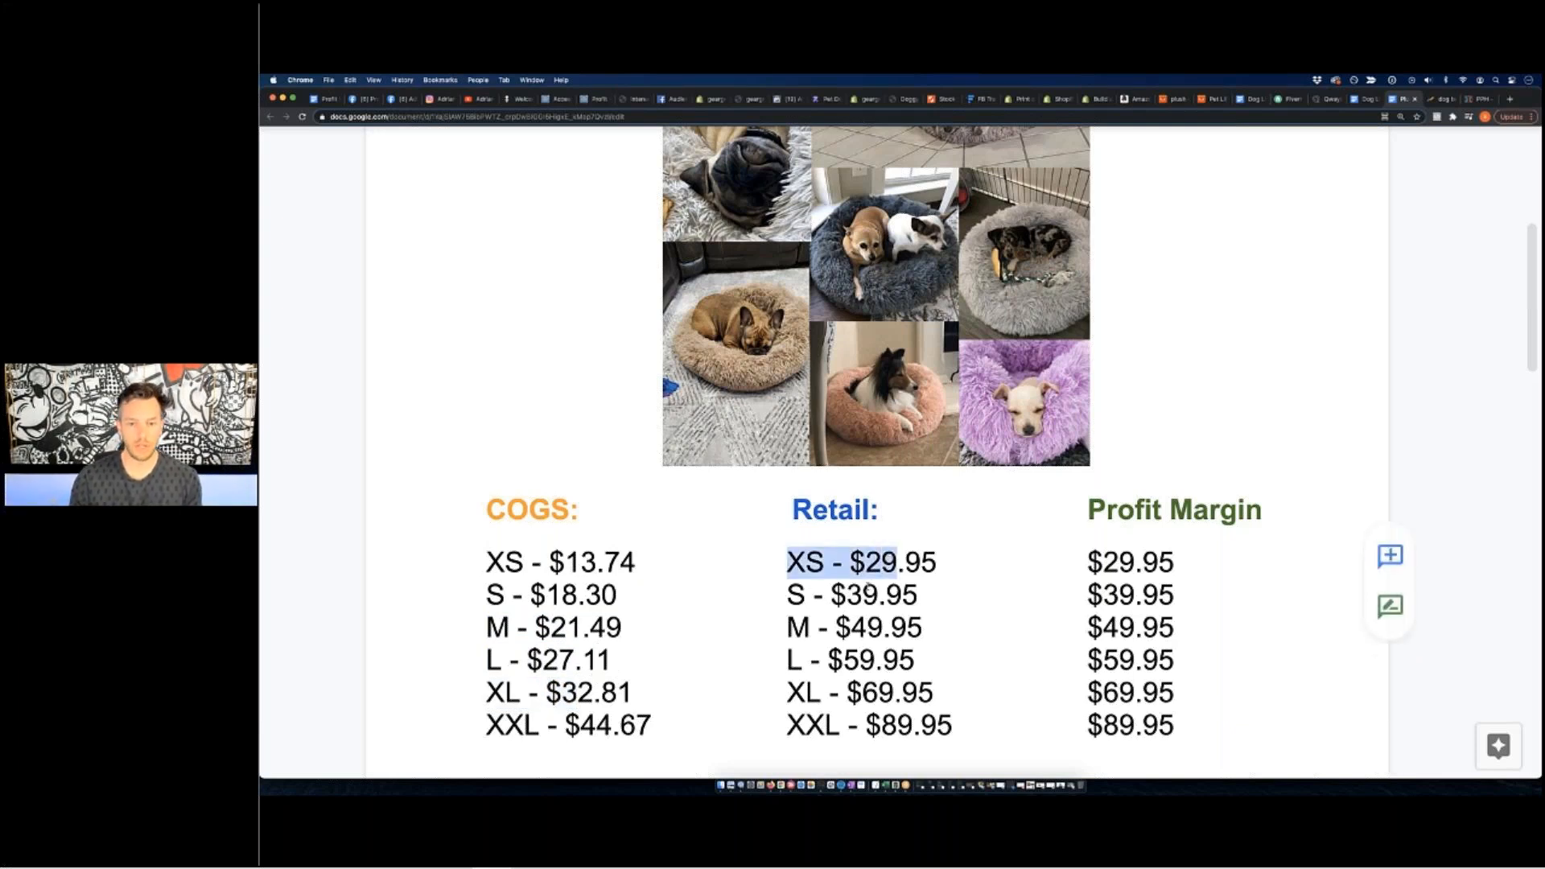
click(868, 593)
click(850, 561)
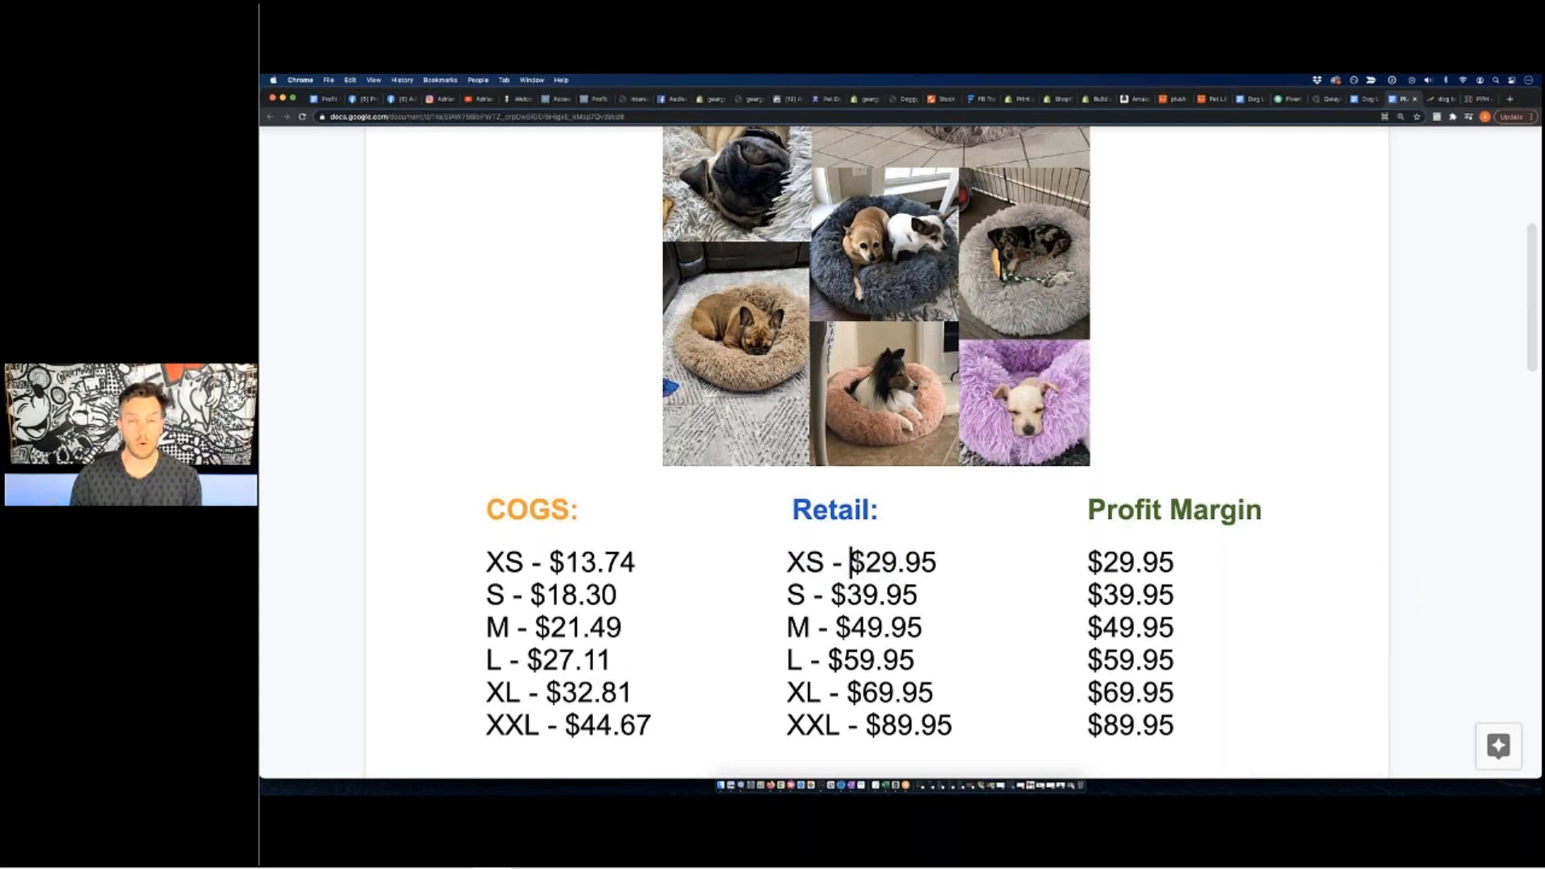
drag(796, 509, 869, 511)
drag(787, 562, 936, 560)
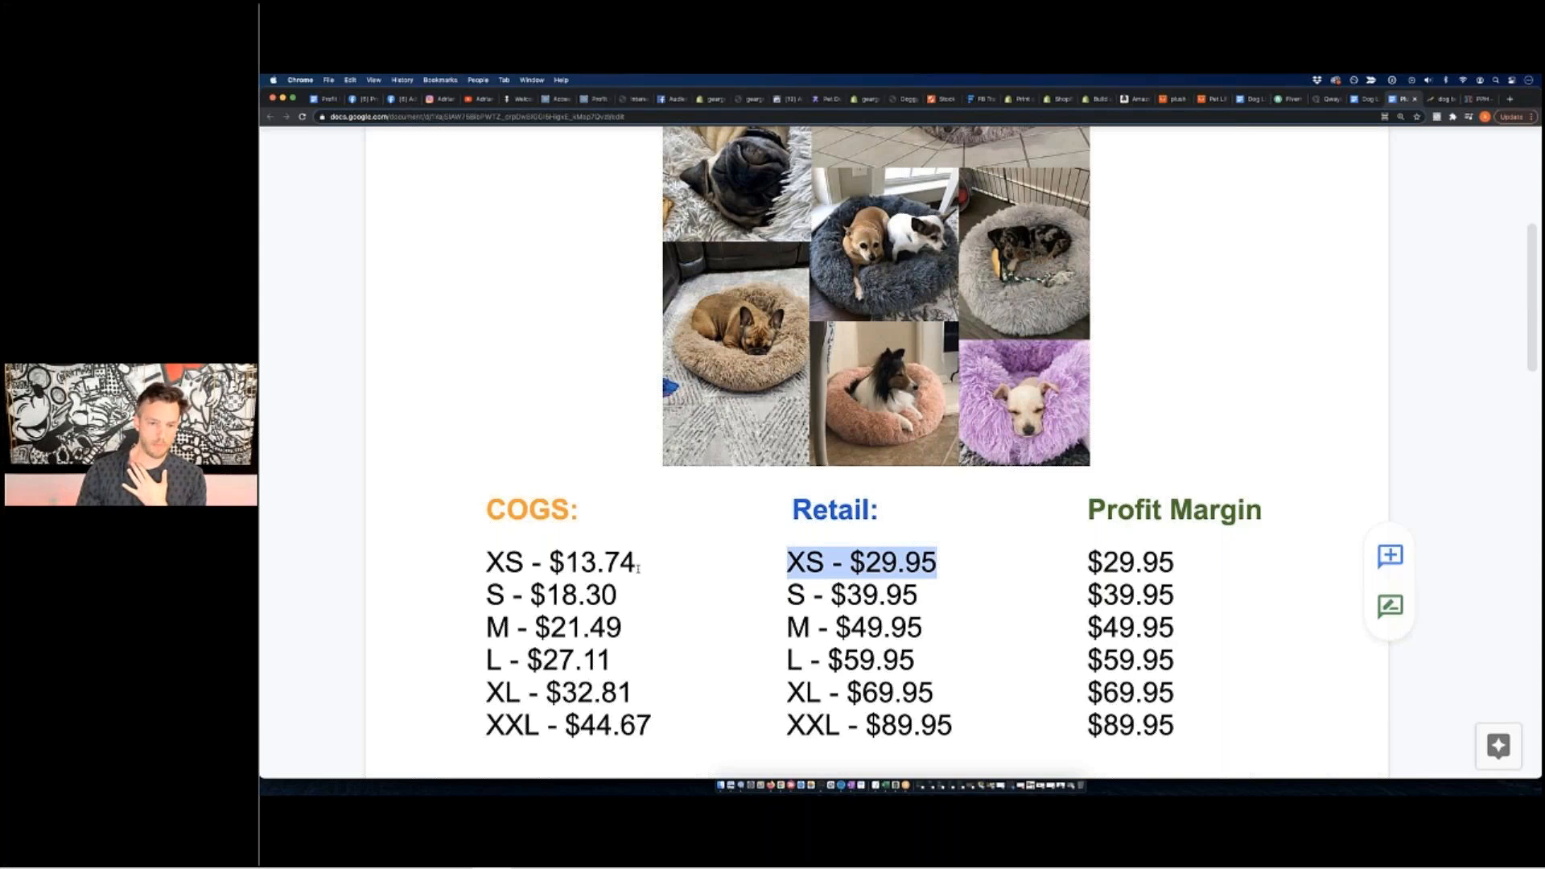
click(565, 569)
click(766, 569)
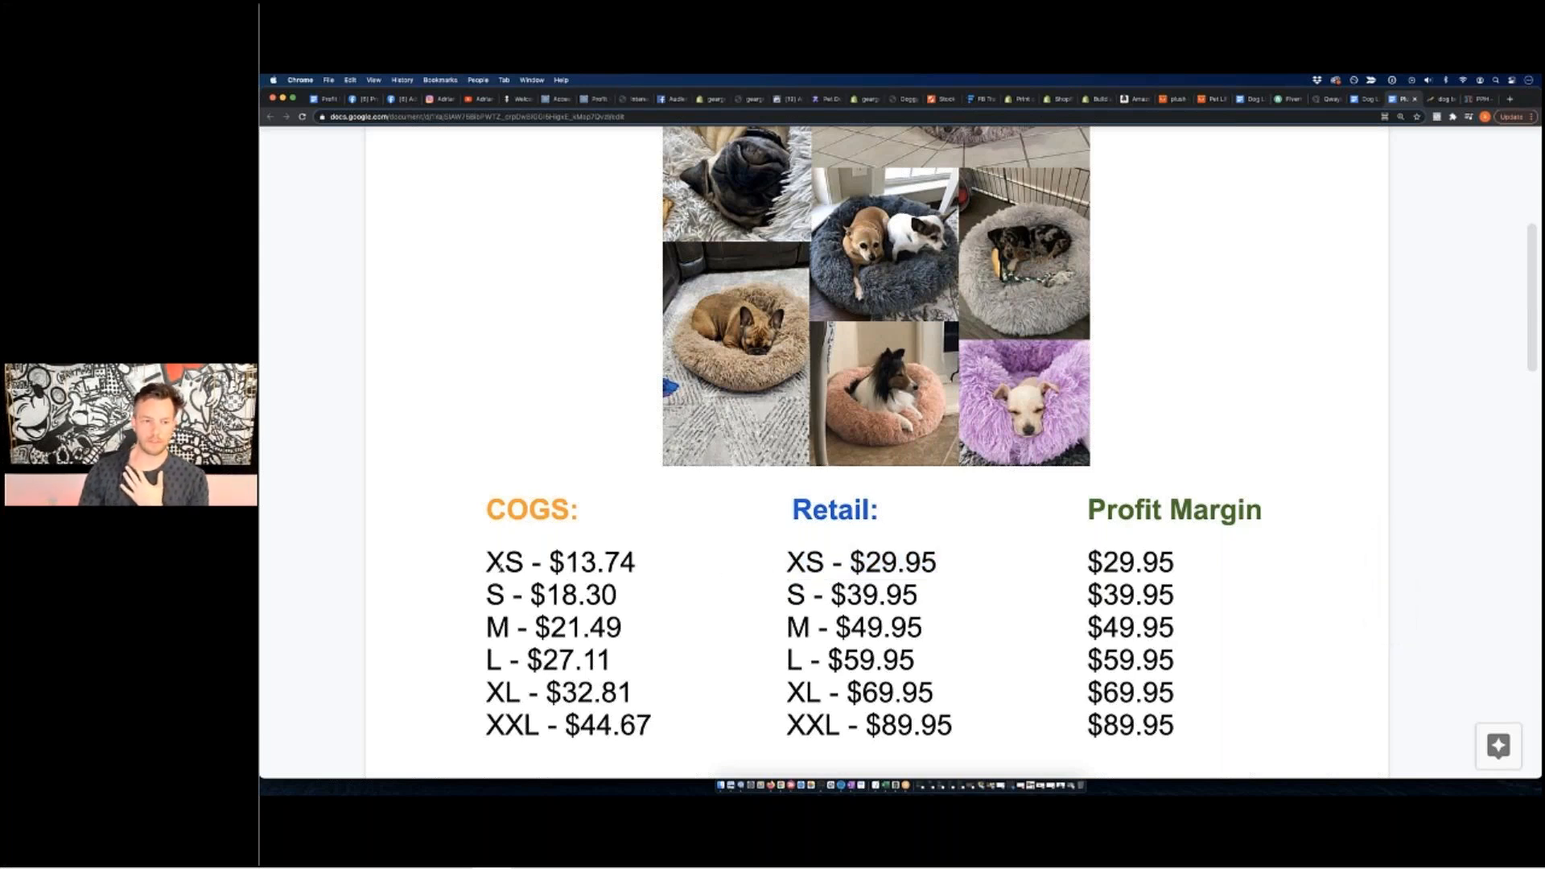
Review the full COGS, Retail and Profit Margin columns across all sizes from XS to XXL.
drag(486, 562, 658, 725)
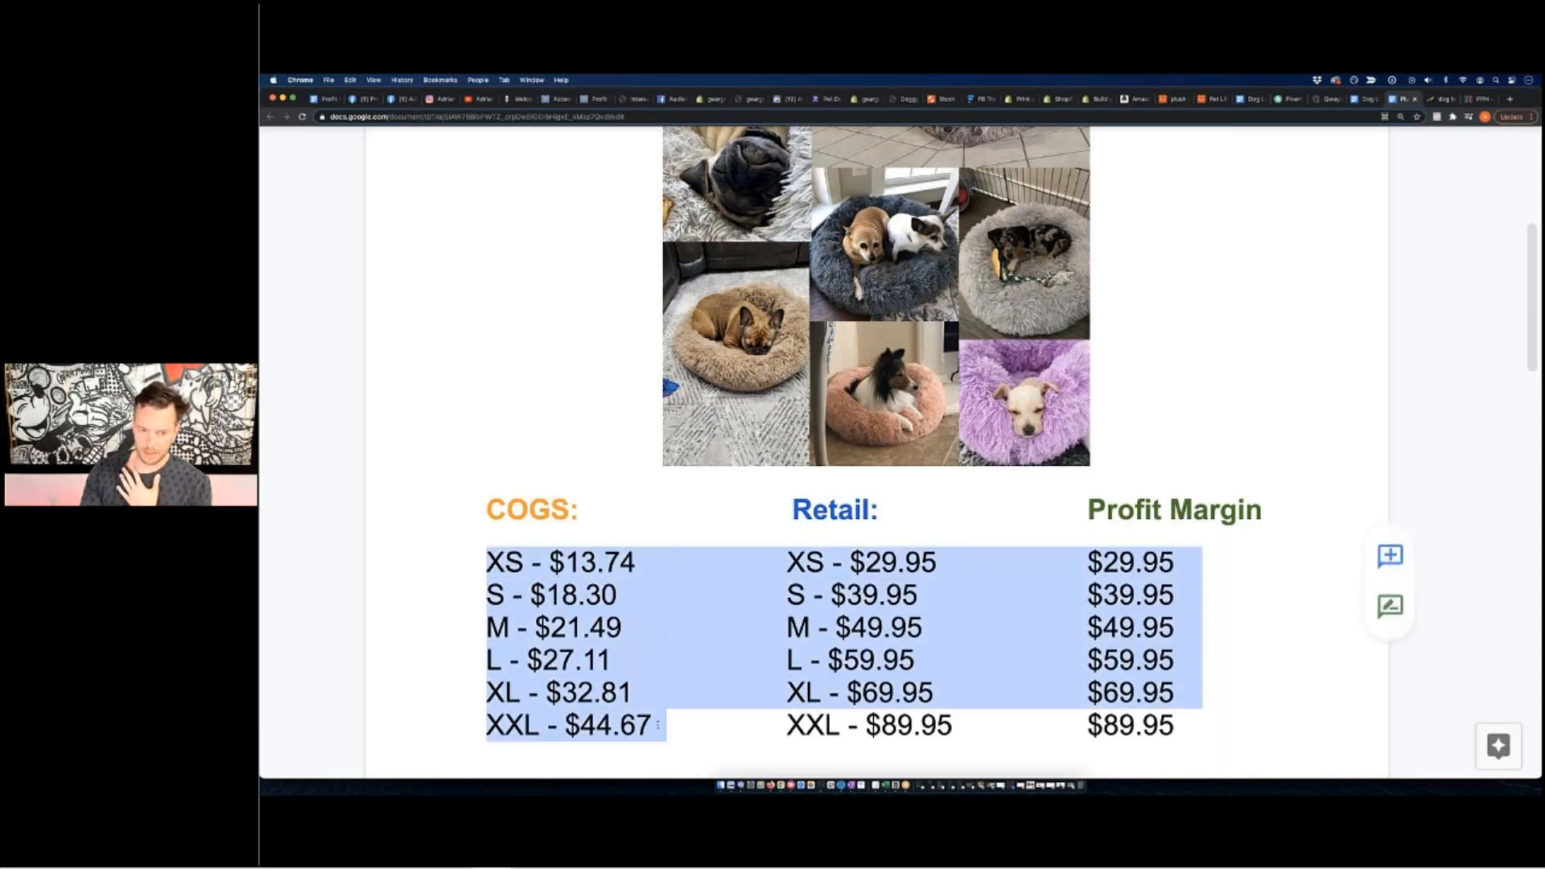
click(660, 725)
drag(787, 562, 831, 626)
click(958, 724)
click(807, 596)
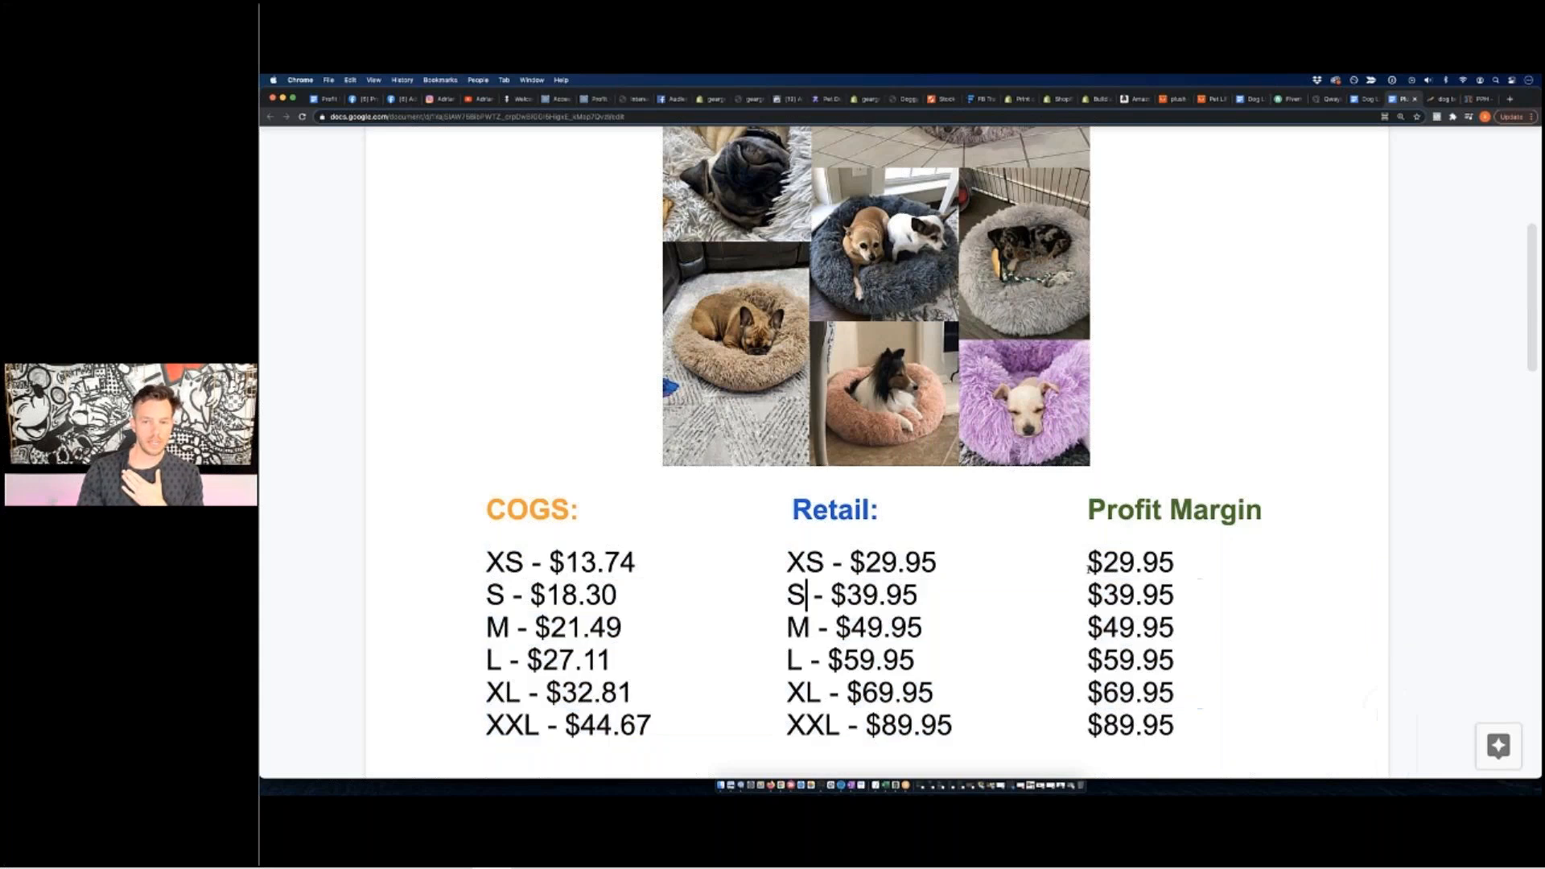
click(1089, 563)
mouse_move(1089, 562)
mouse_down()
mouse_move(1174, 659)
mouse_move(1179, 724)
mouse_move(1089, 660)
mouse_move(1089, 562)
mouse_up()
click(1189, 724)
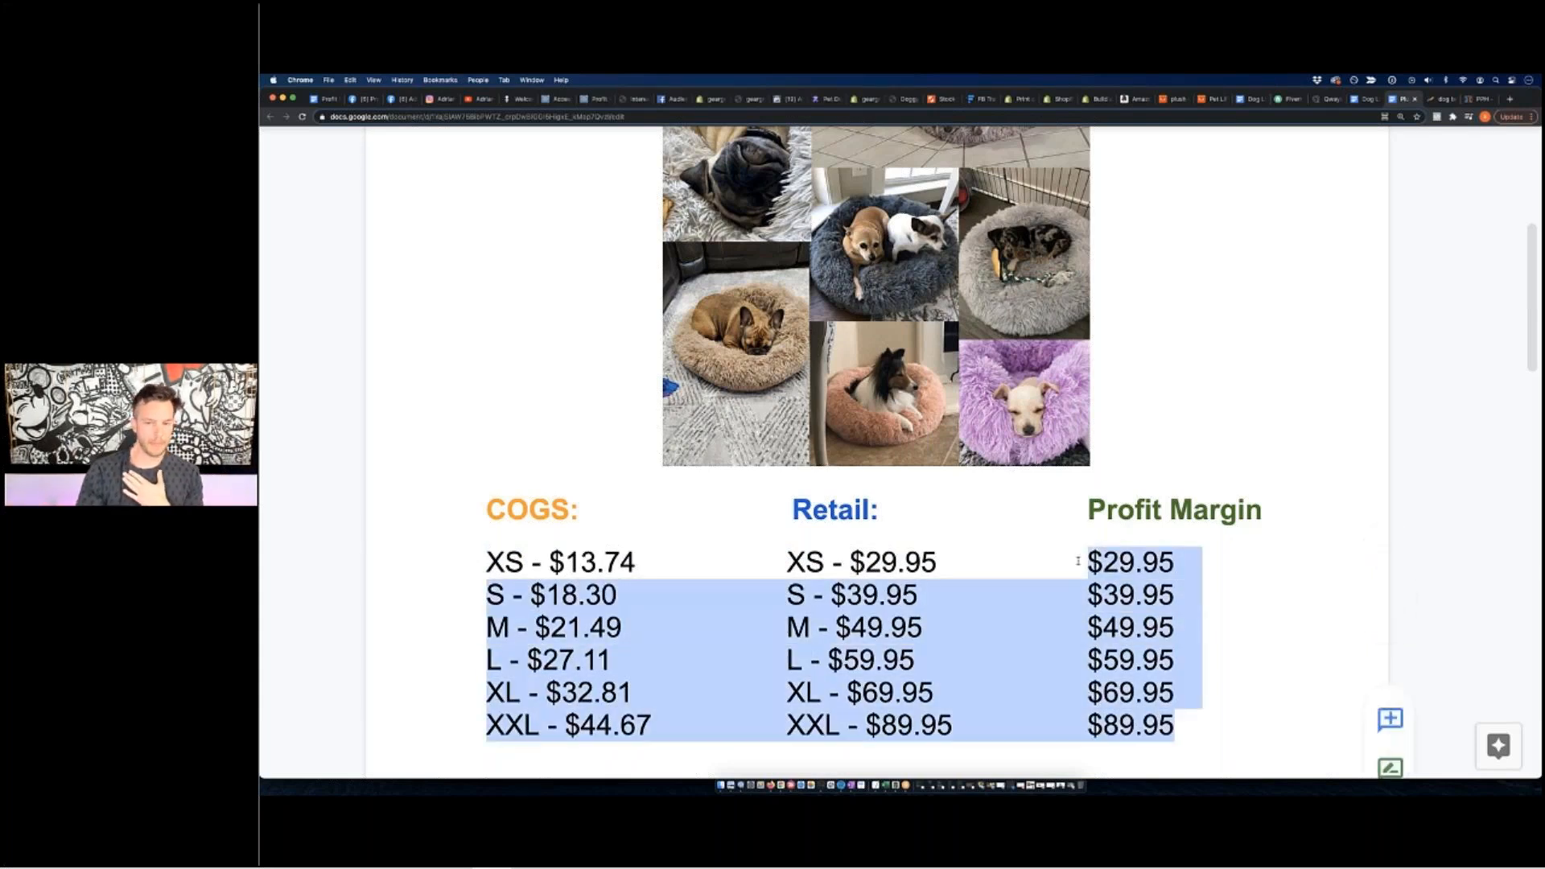
click(1089, 561)
drag(1209, 685, 1204, 725)
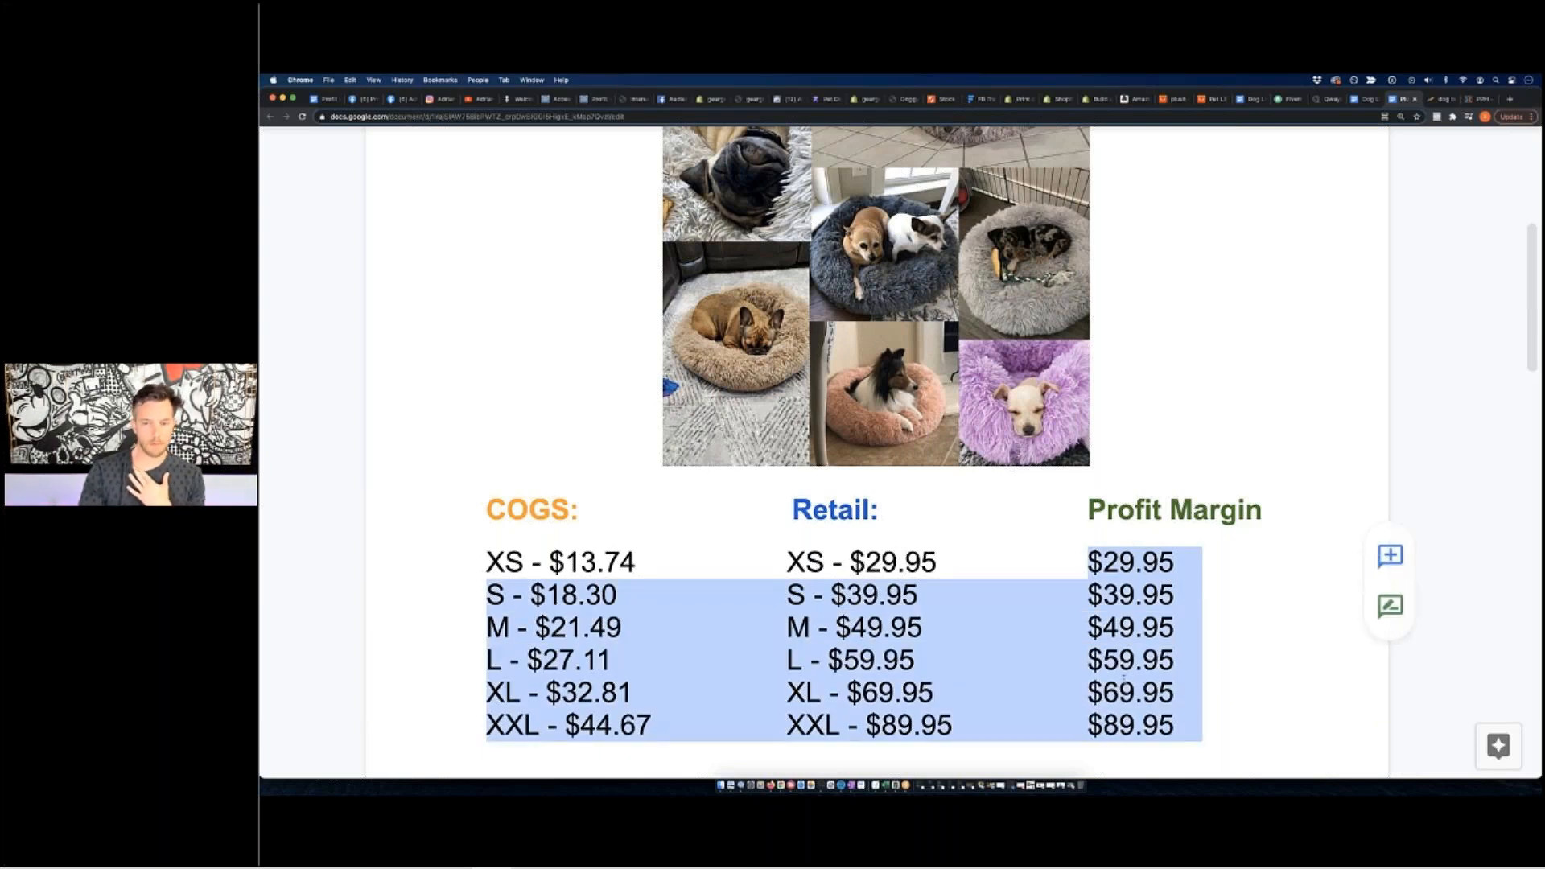
click(1124, 678)
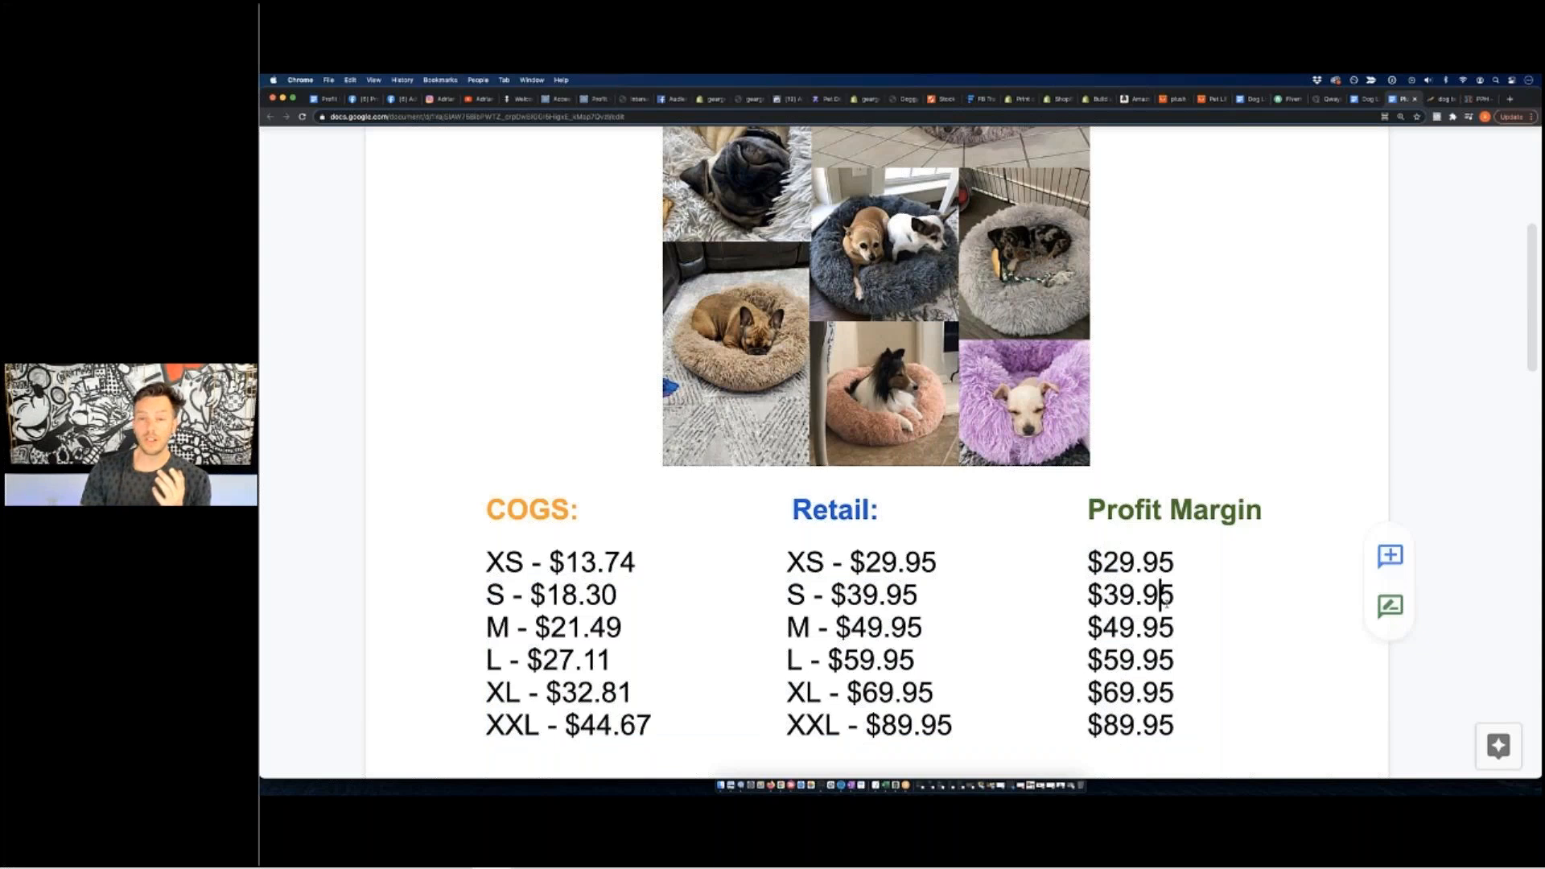
Look over the product name and photos, and check the XS size's cost, retail price and profit margin.
scroll(1182, 588, up, 3)
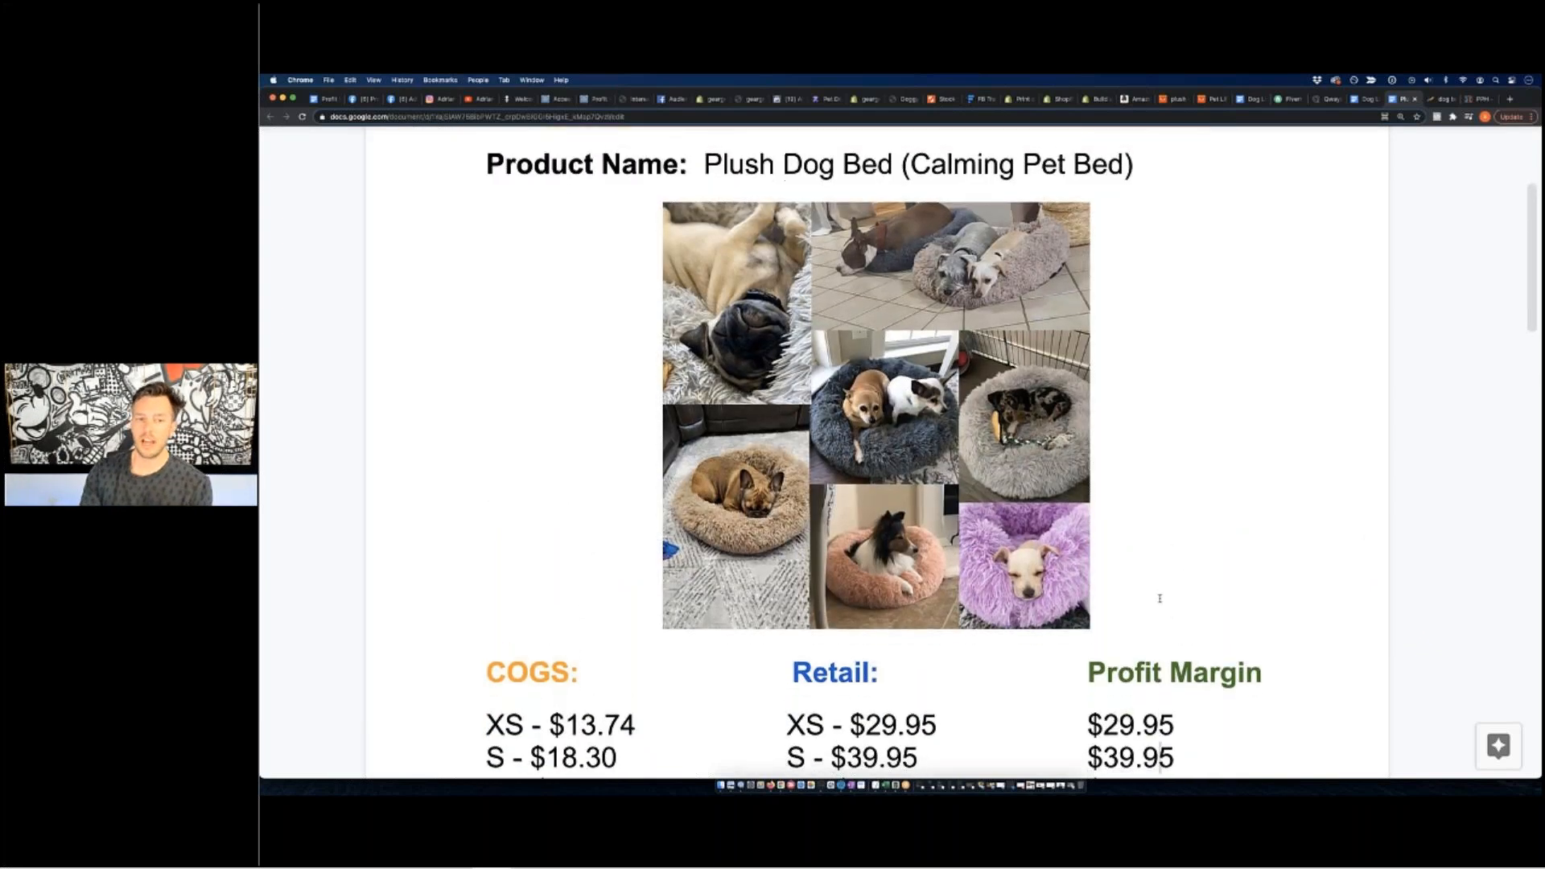
scroll(1160, 597, down, 2)
scroll(1160, 599, down, 2)
drag(488, 525, 525, 524)
drag(883, 524, 923, 525)
click(921, 525)
drag(1102, 525, 1171, 527)
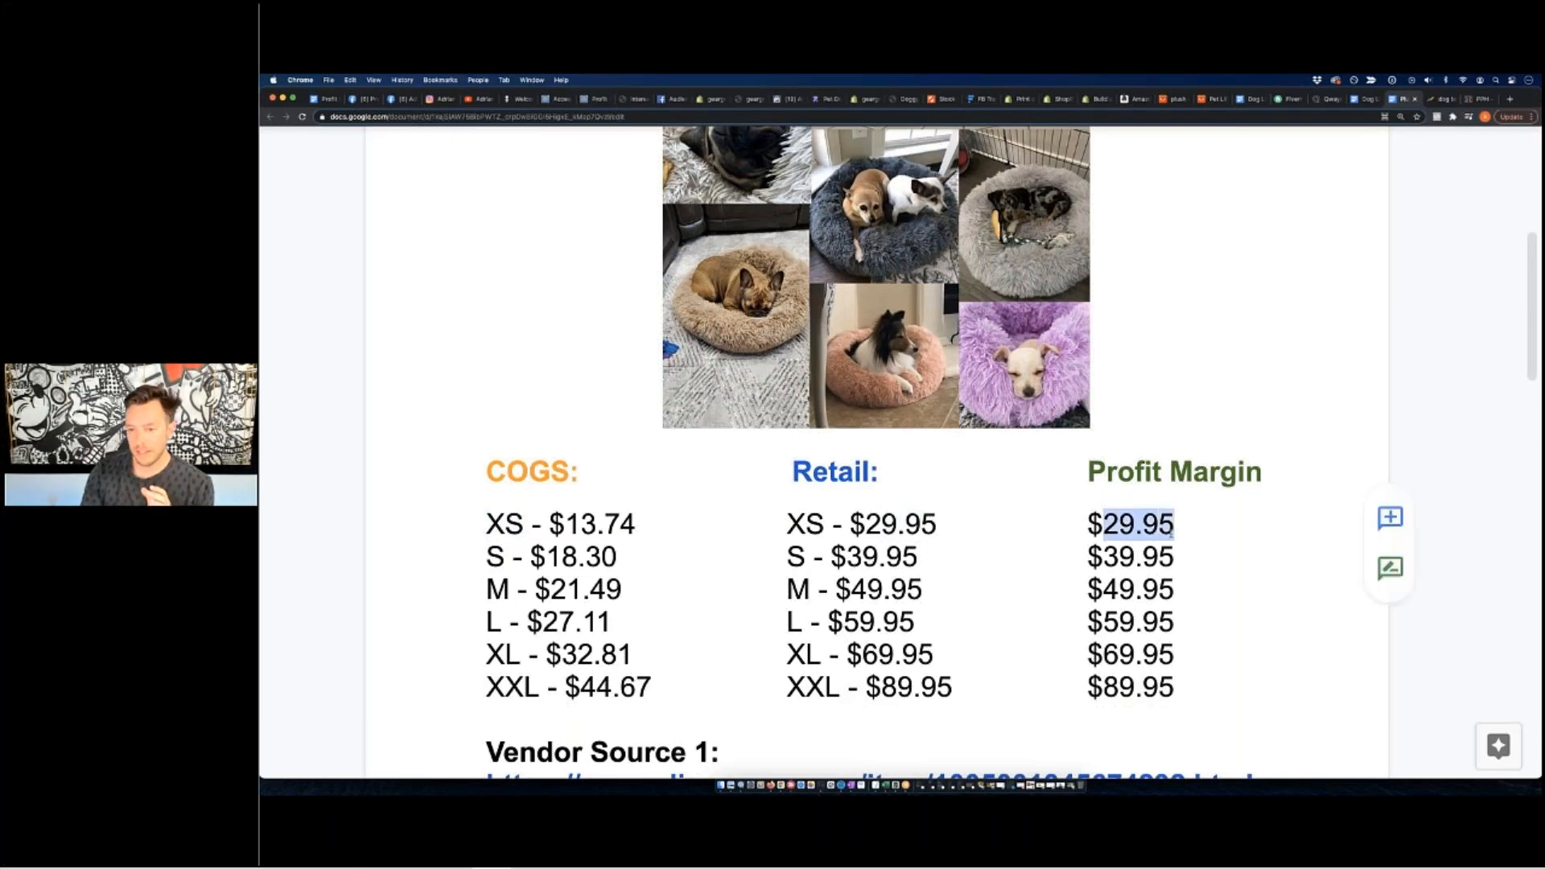
scroll(1173, 547, up, 1)
click(1187, 625)
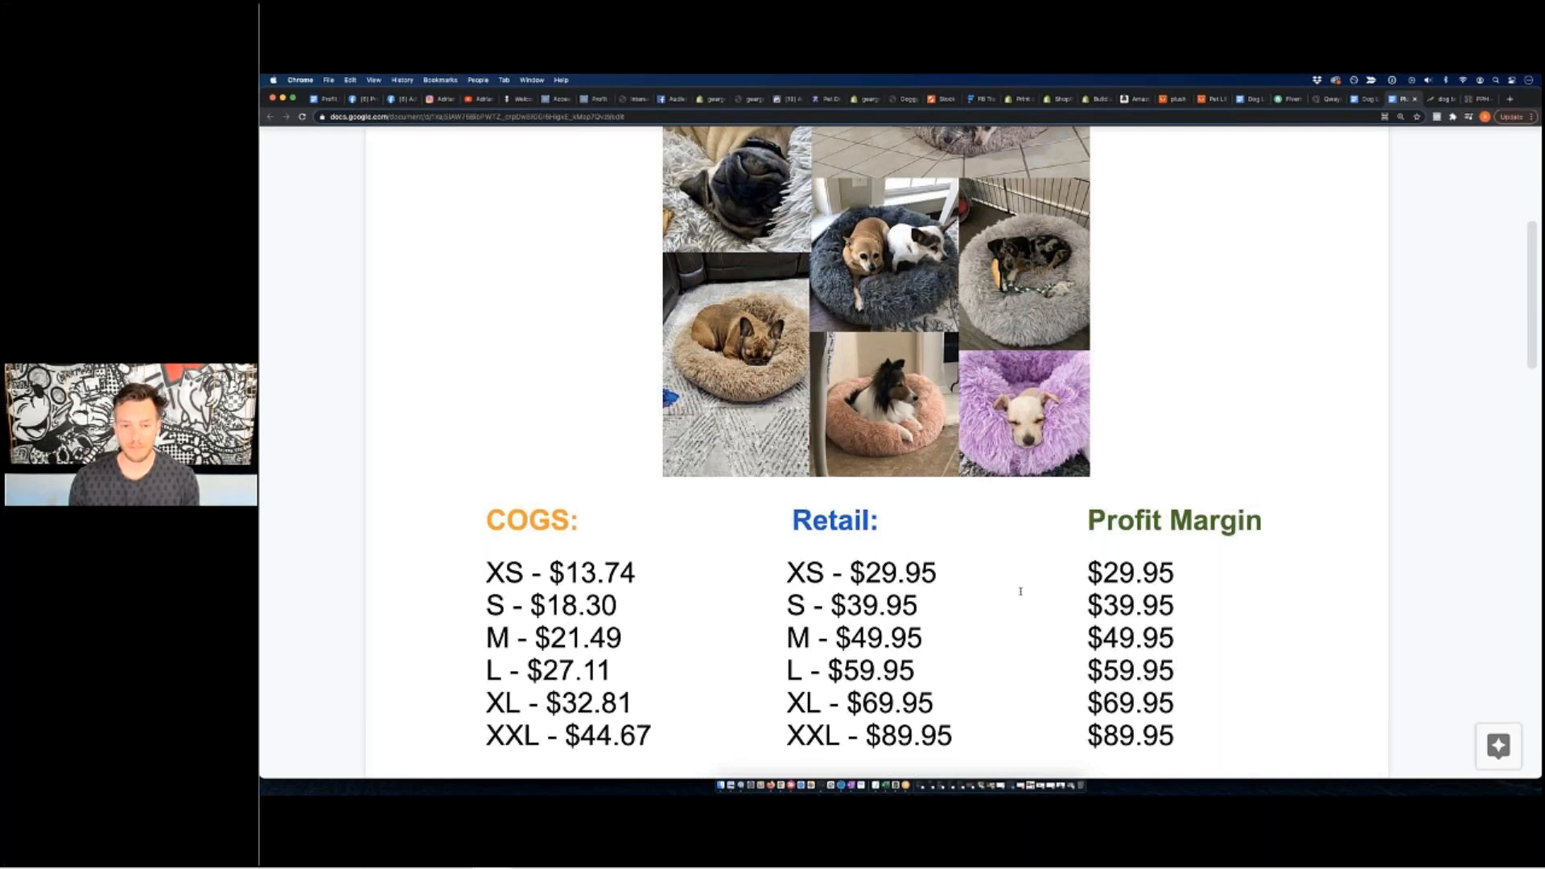
Compare the XS row's Profit Margin amount with the COGS and Retail amounts in the same row.
click(485, 573)
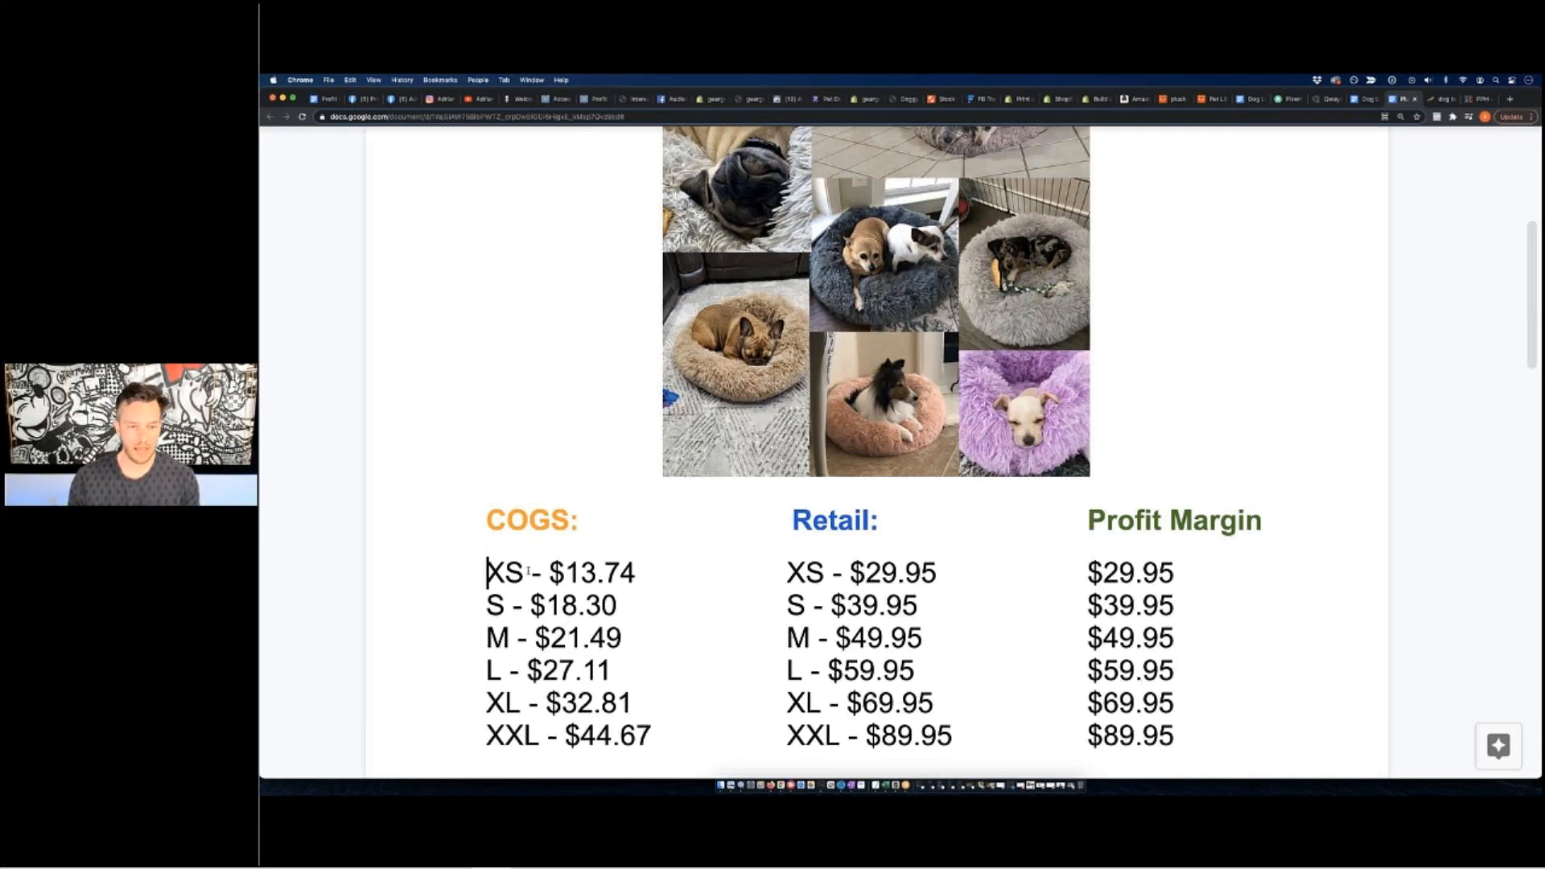
drag(528, 571, 644, 580)
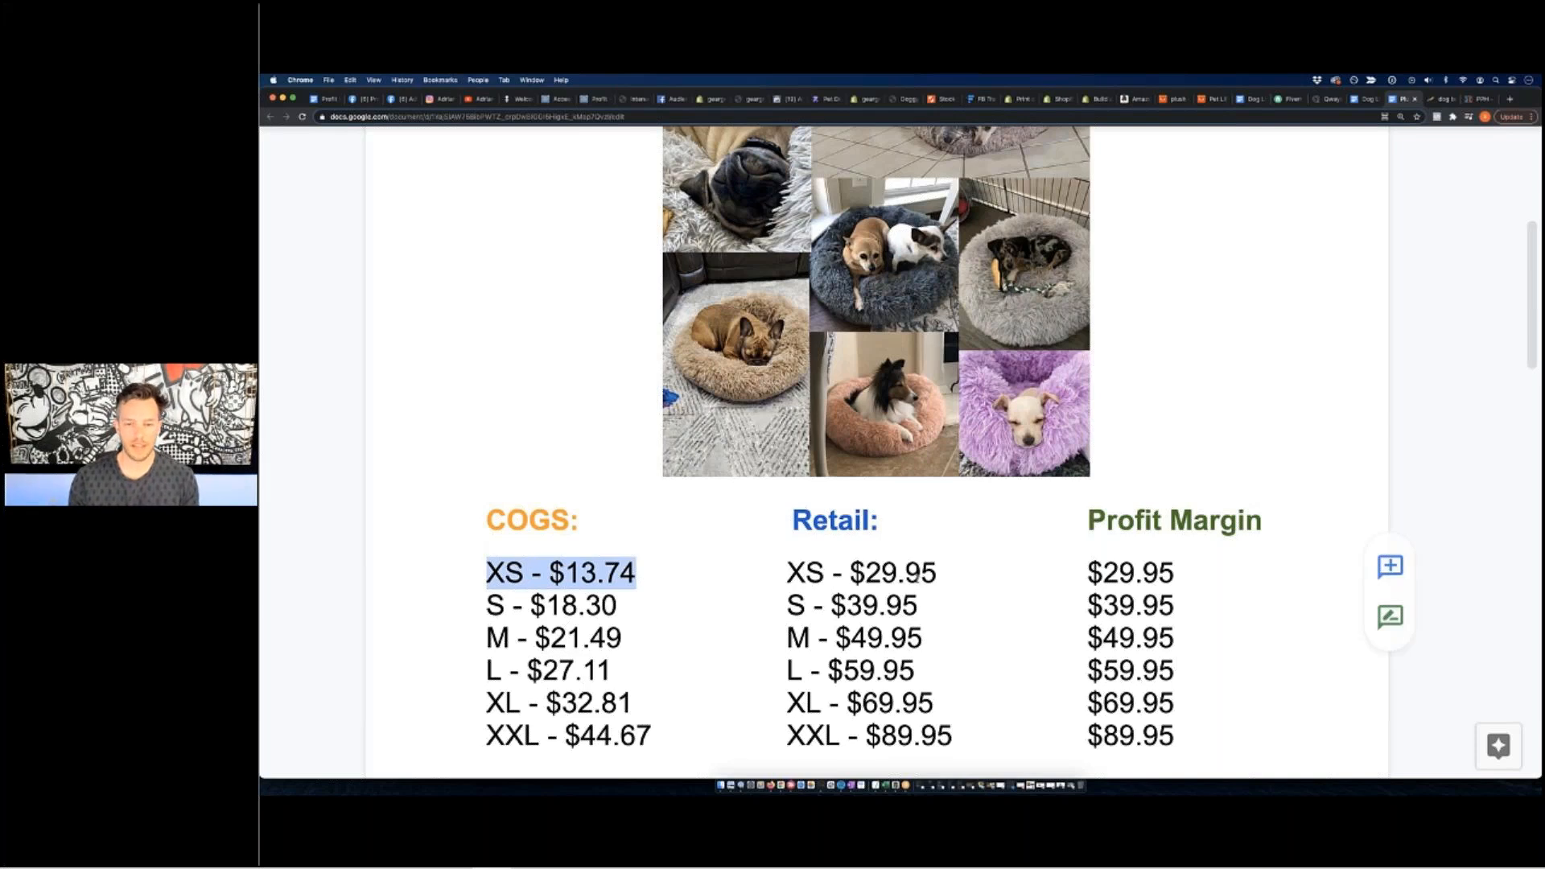
drag(788, 573, 936, 573)
drag(1103, 573, 1174, 573)
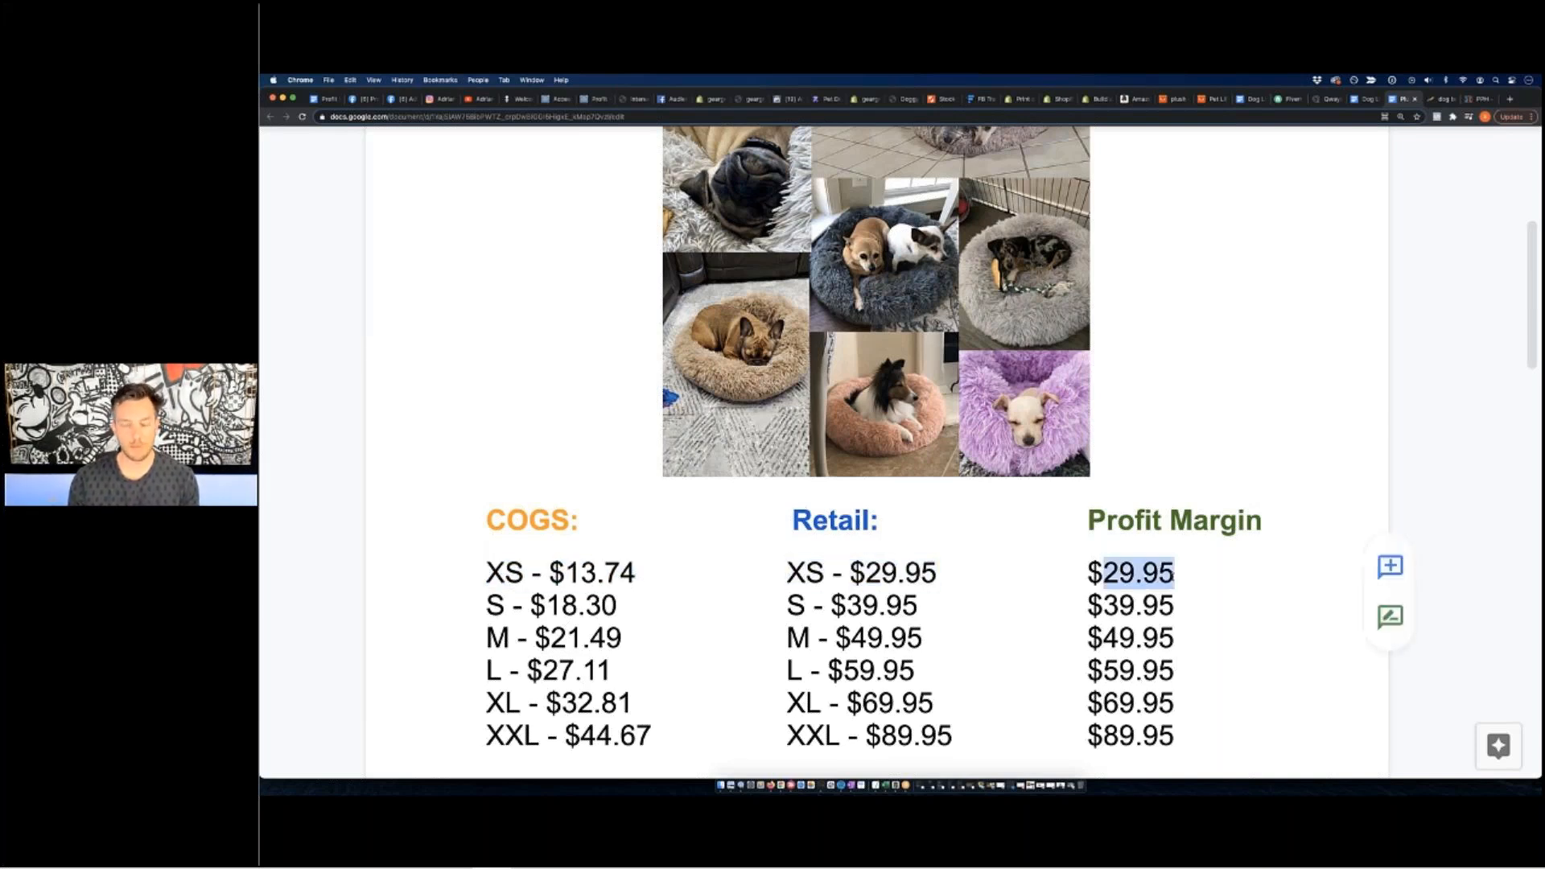
click(1175, 575)
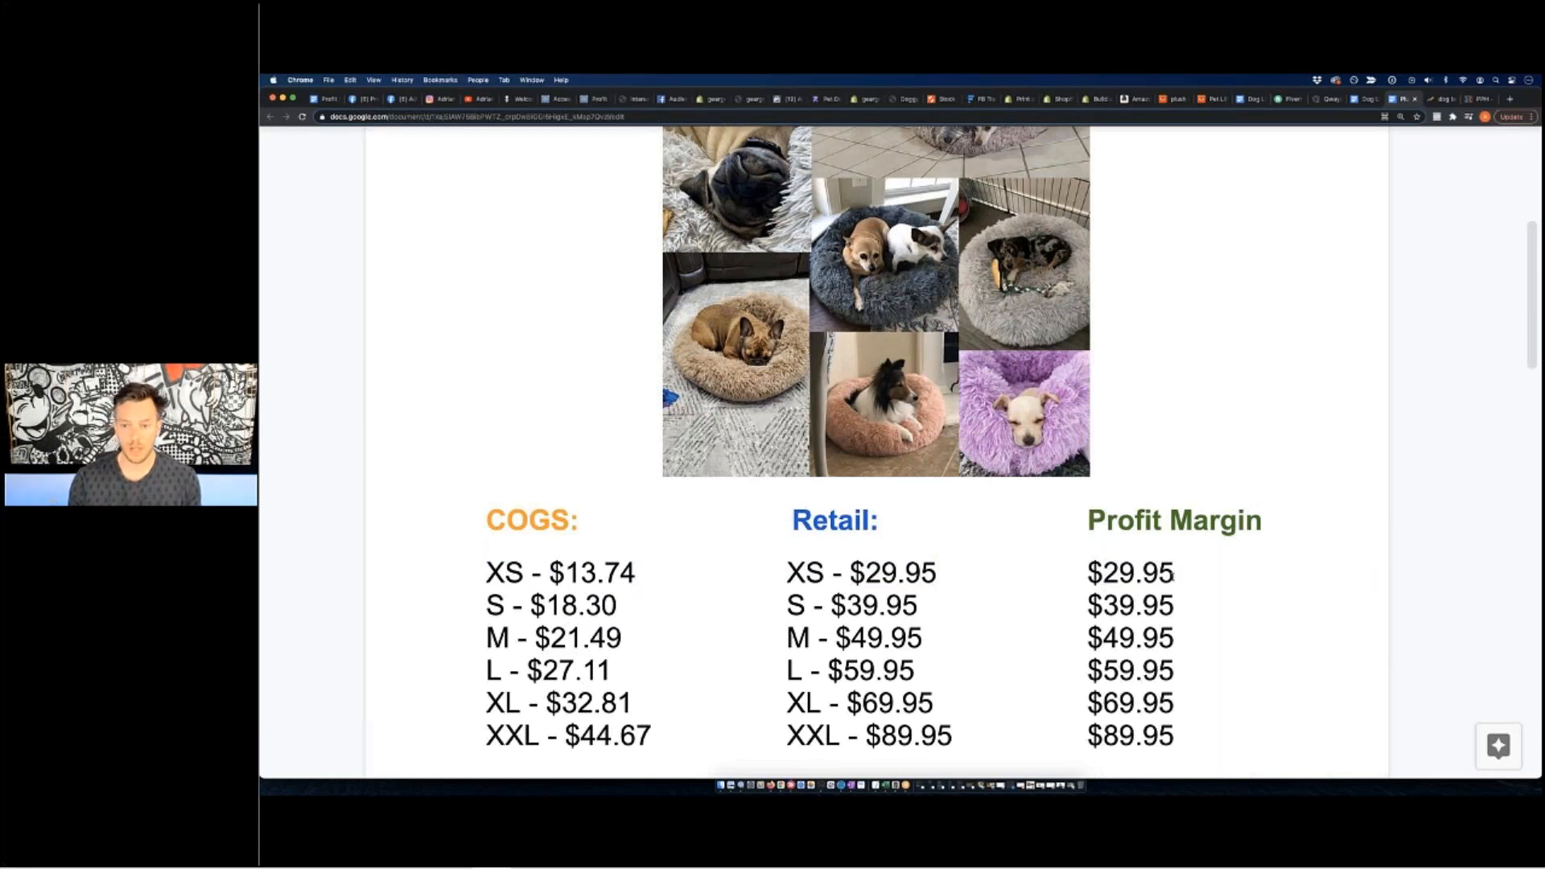
shift+click(1084, 571)
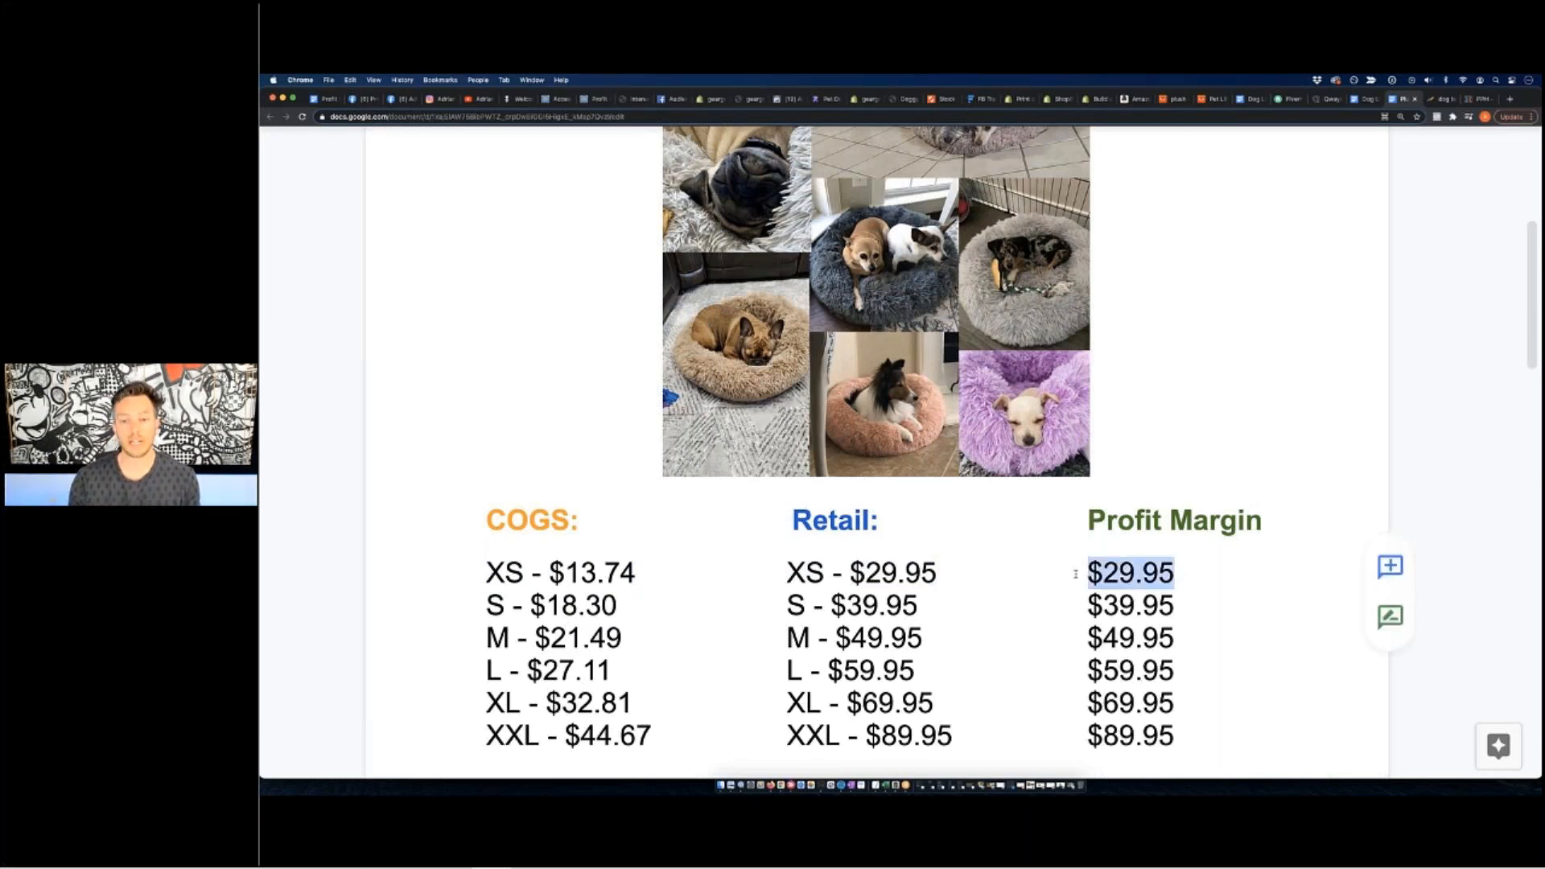
click(1161, 573)
drag(787, 573, 937, 574)
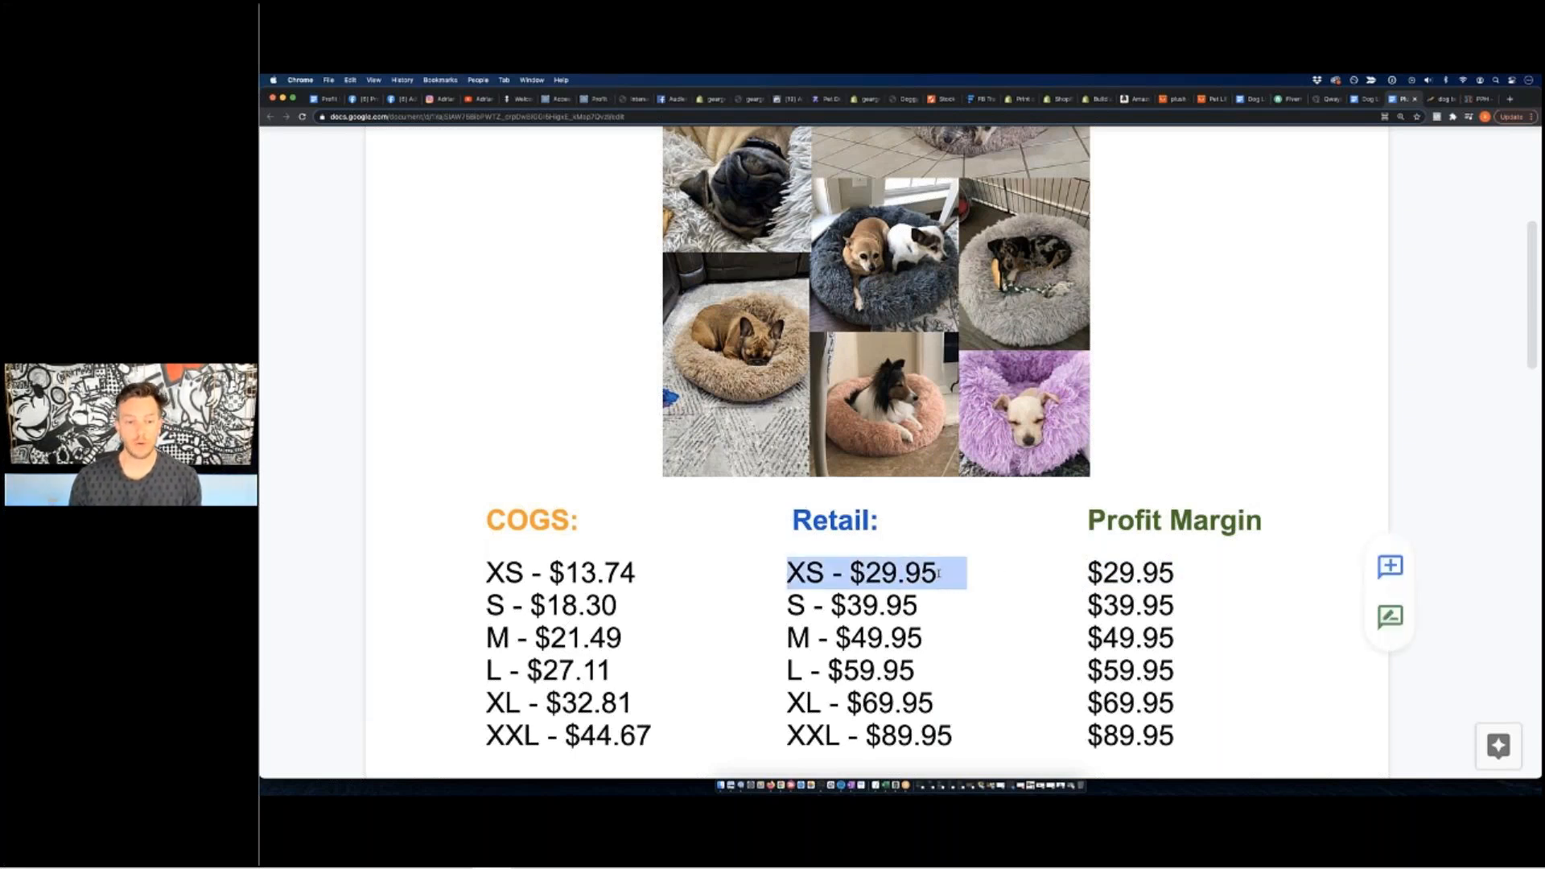
click(937, 574)
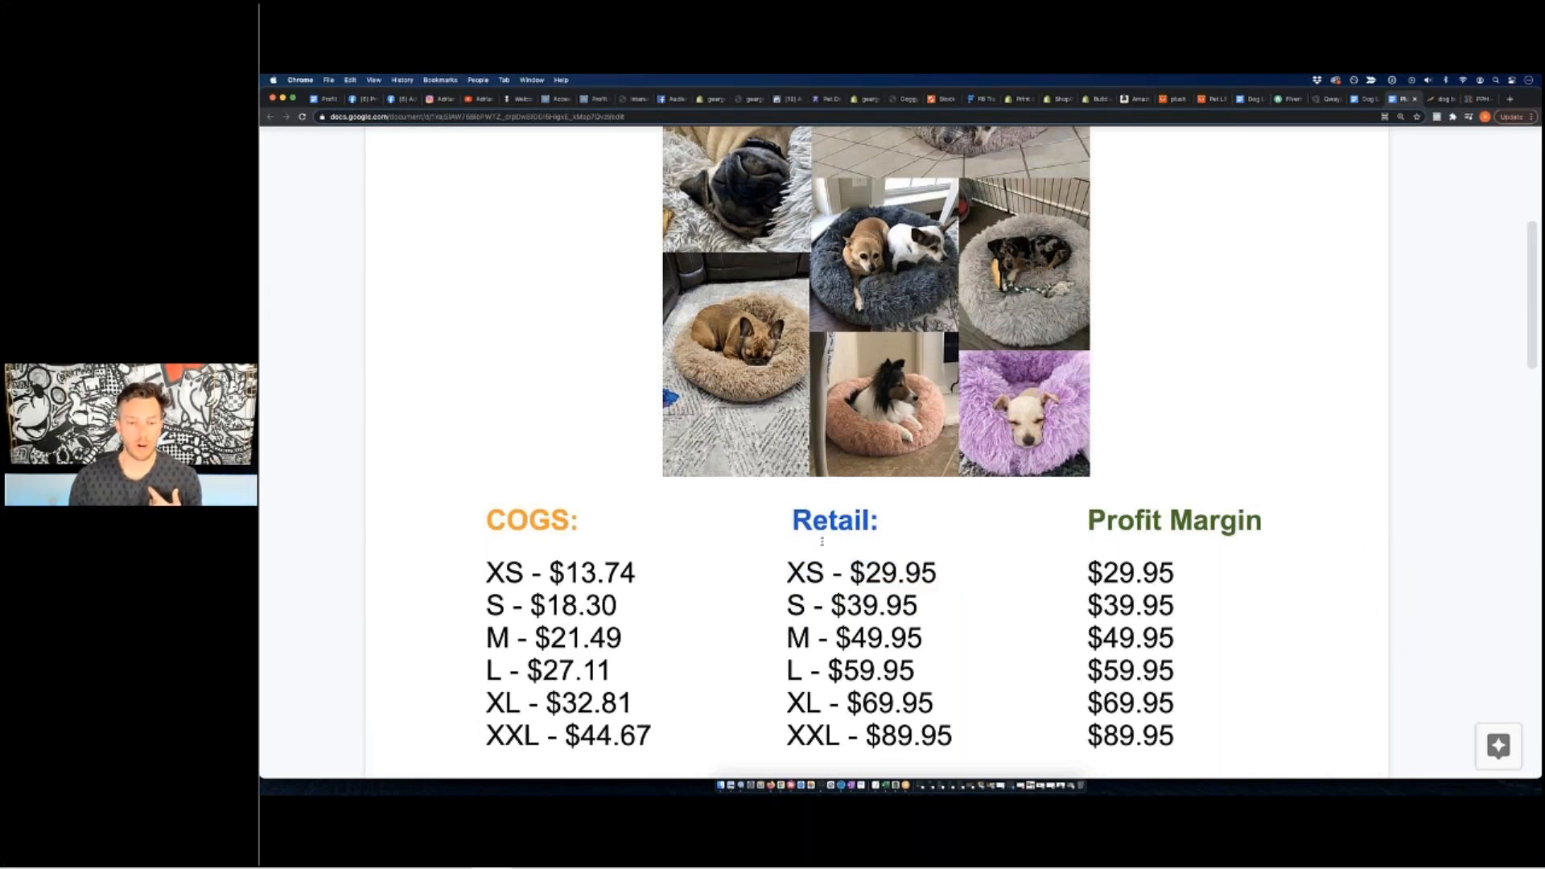
Highlight the Retail heading and then the XS cost amount in the COGS column of the product sheet.
drag(786, 522, 880, 522)
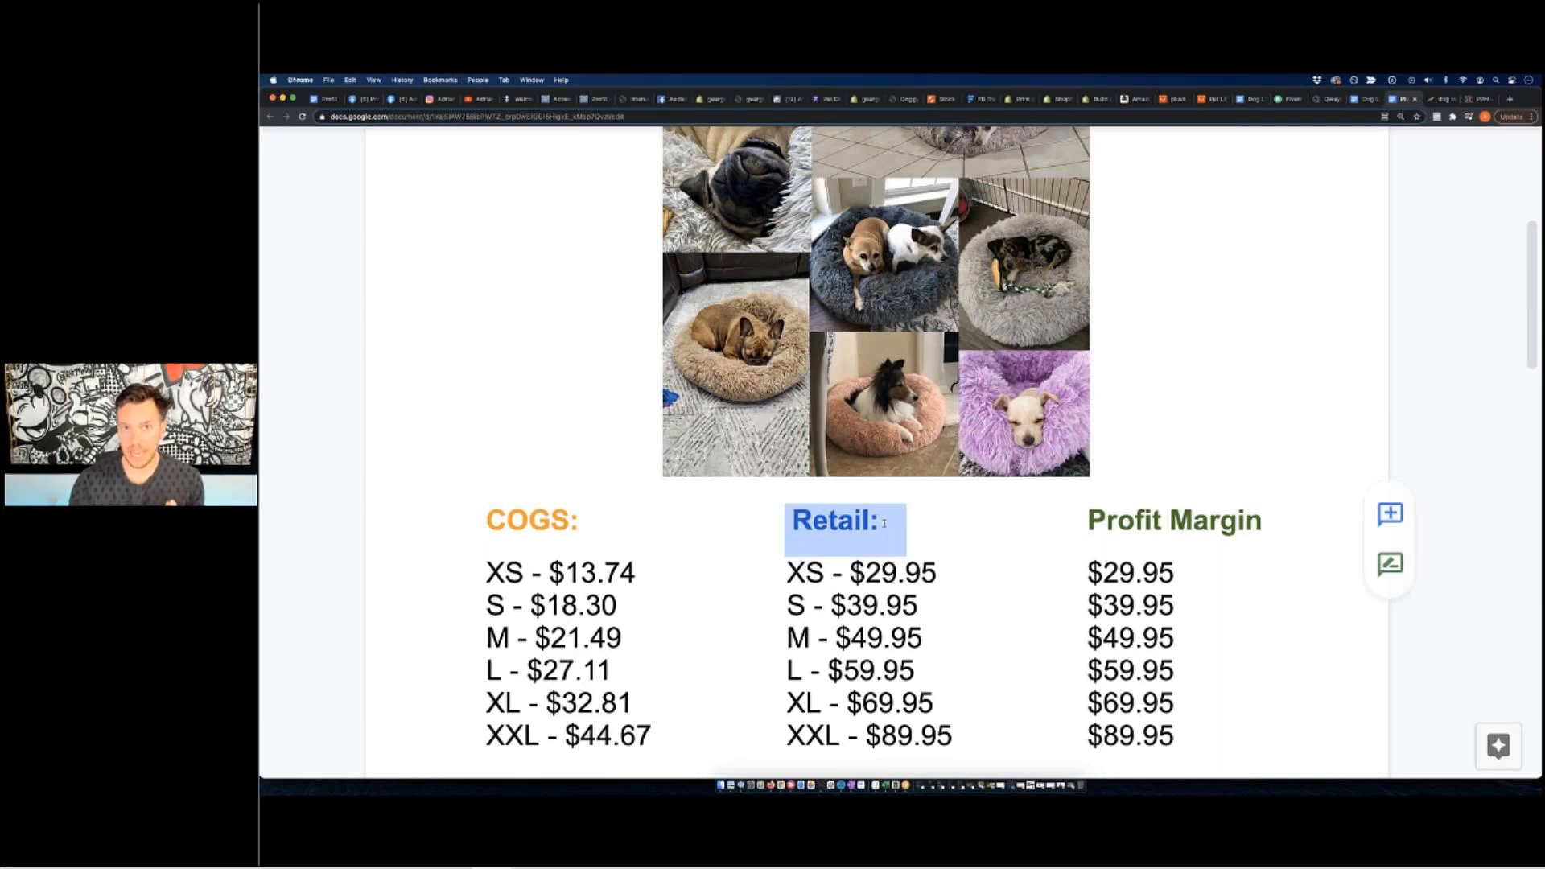
click(564, 574)
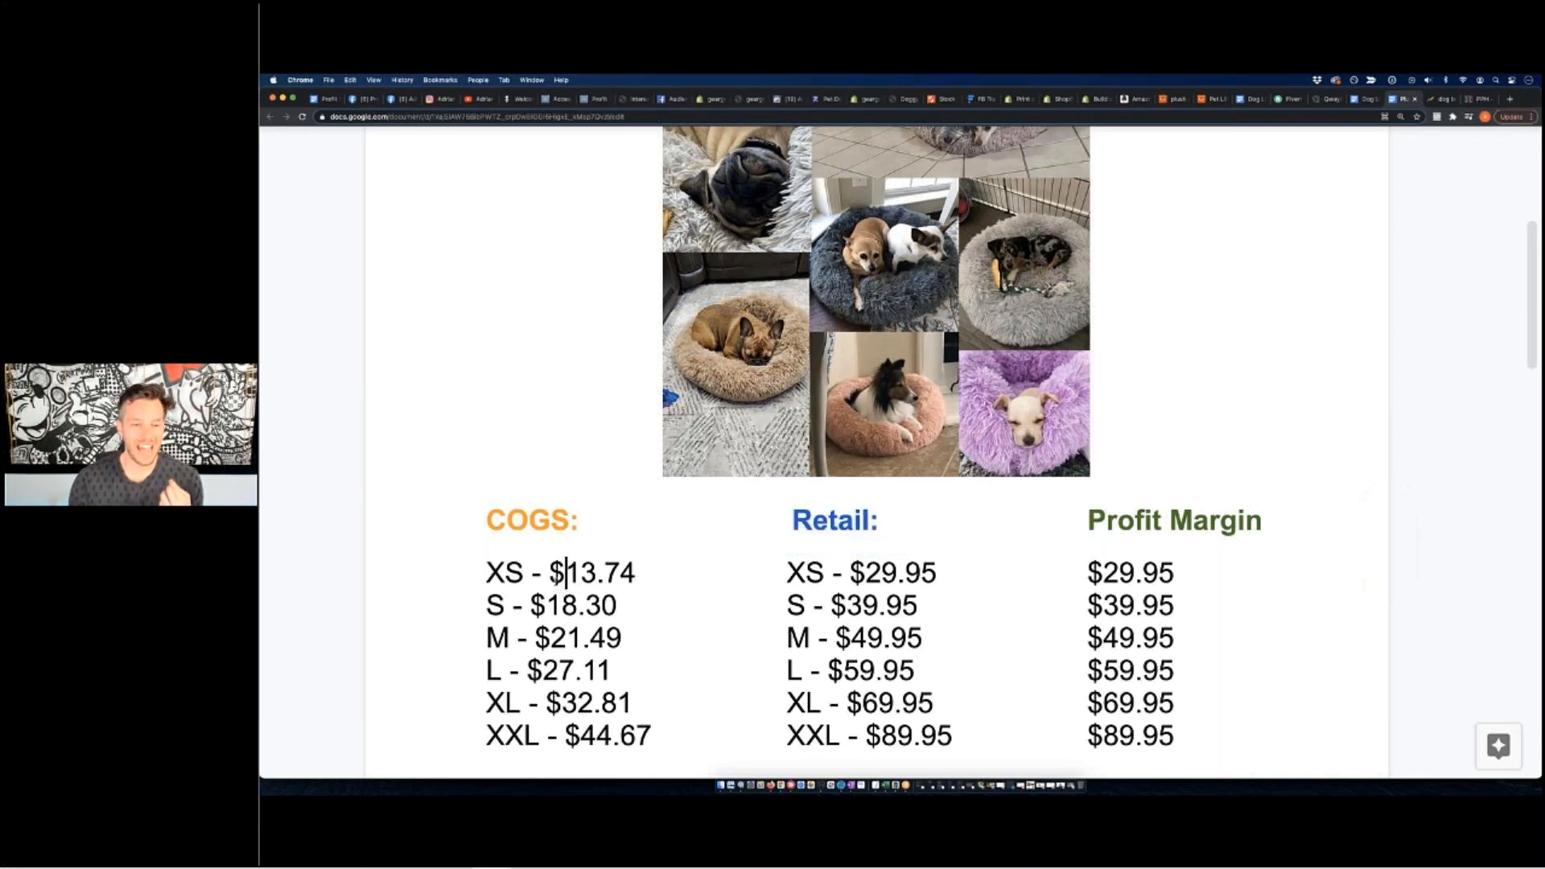
drag(550, 573, 666, 572)
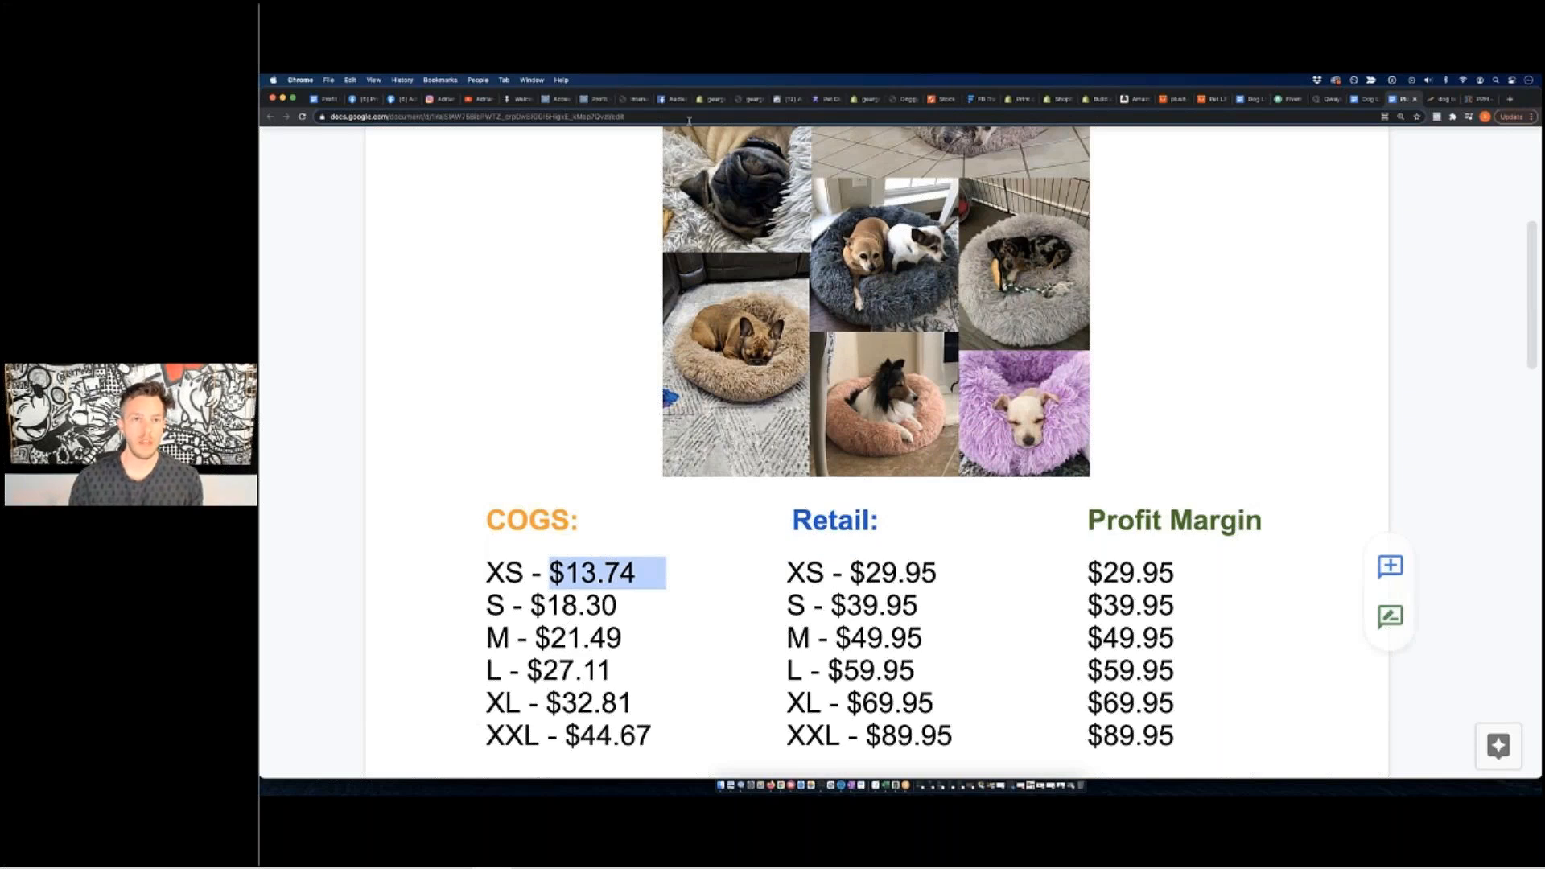
Switch to the Doggy Cuddler store page and check its size options and the price for size S 40CM.
click(903, 99)
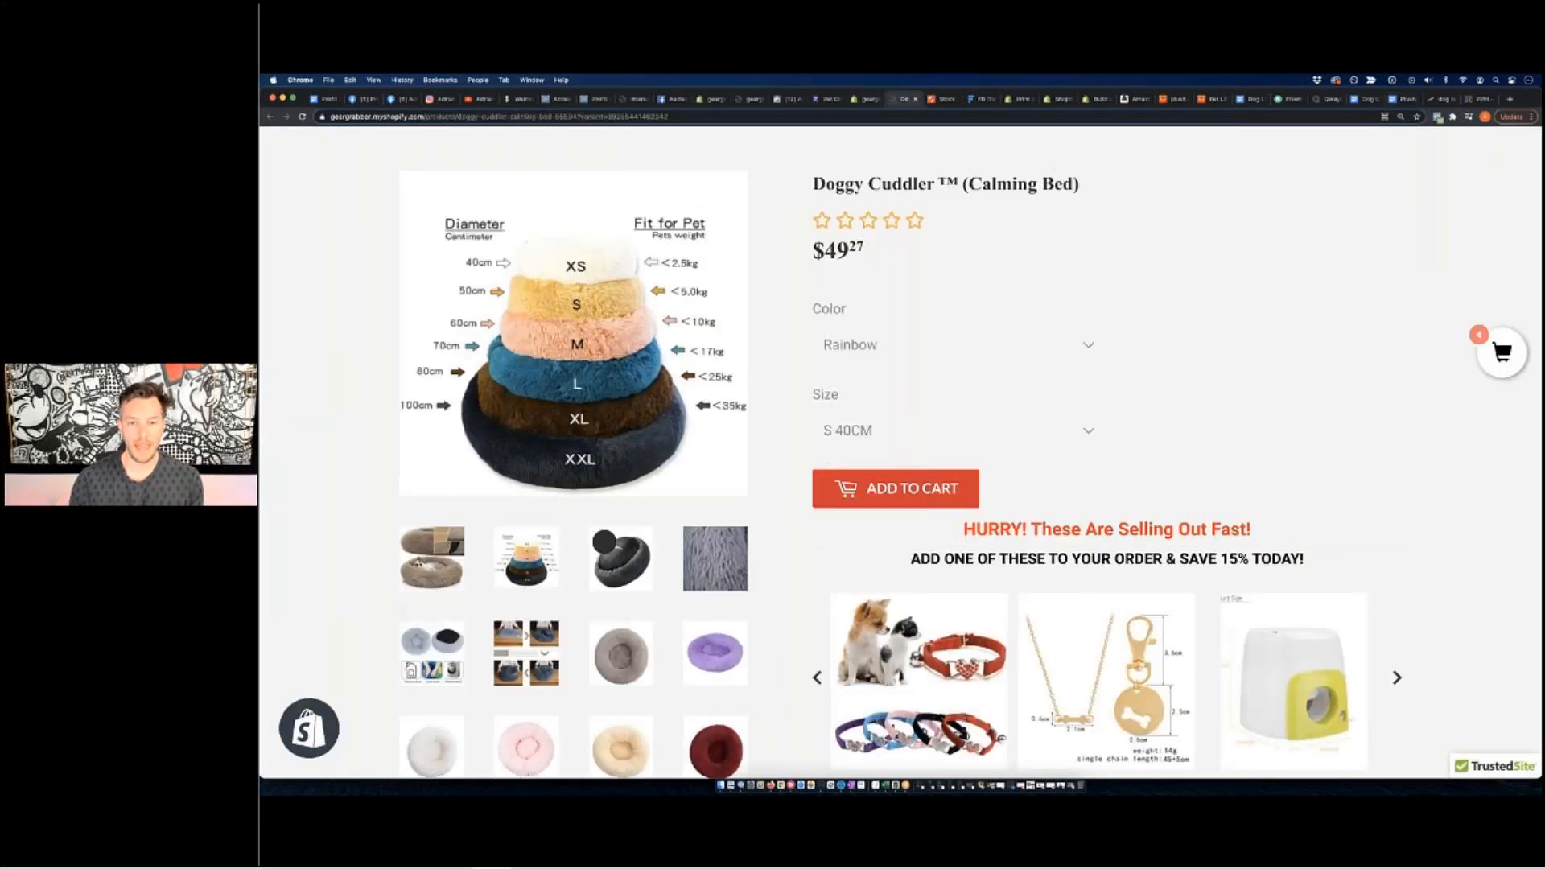
click(955, 430)
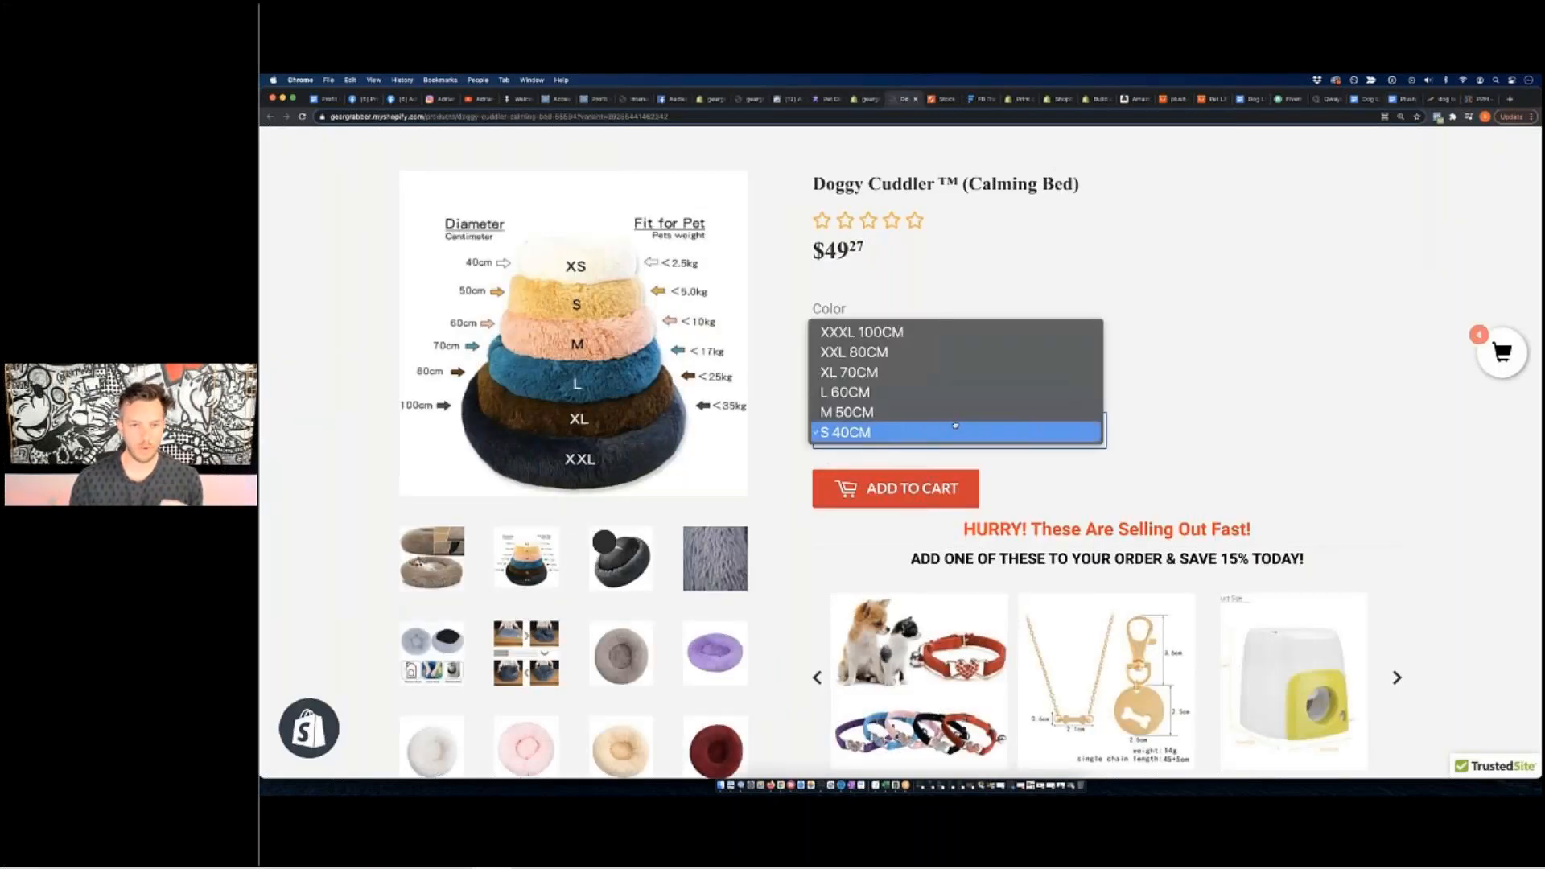
click(910, 430)
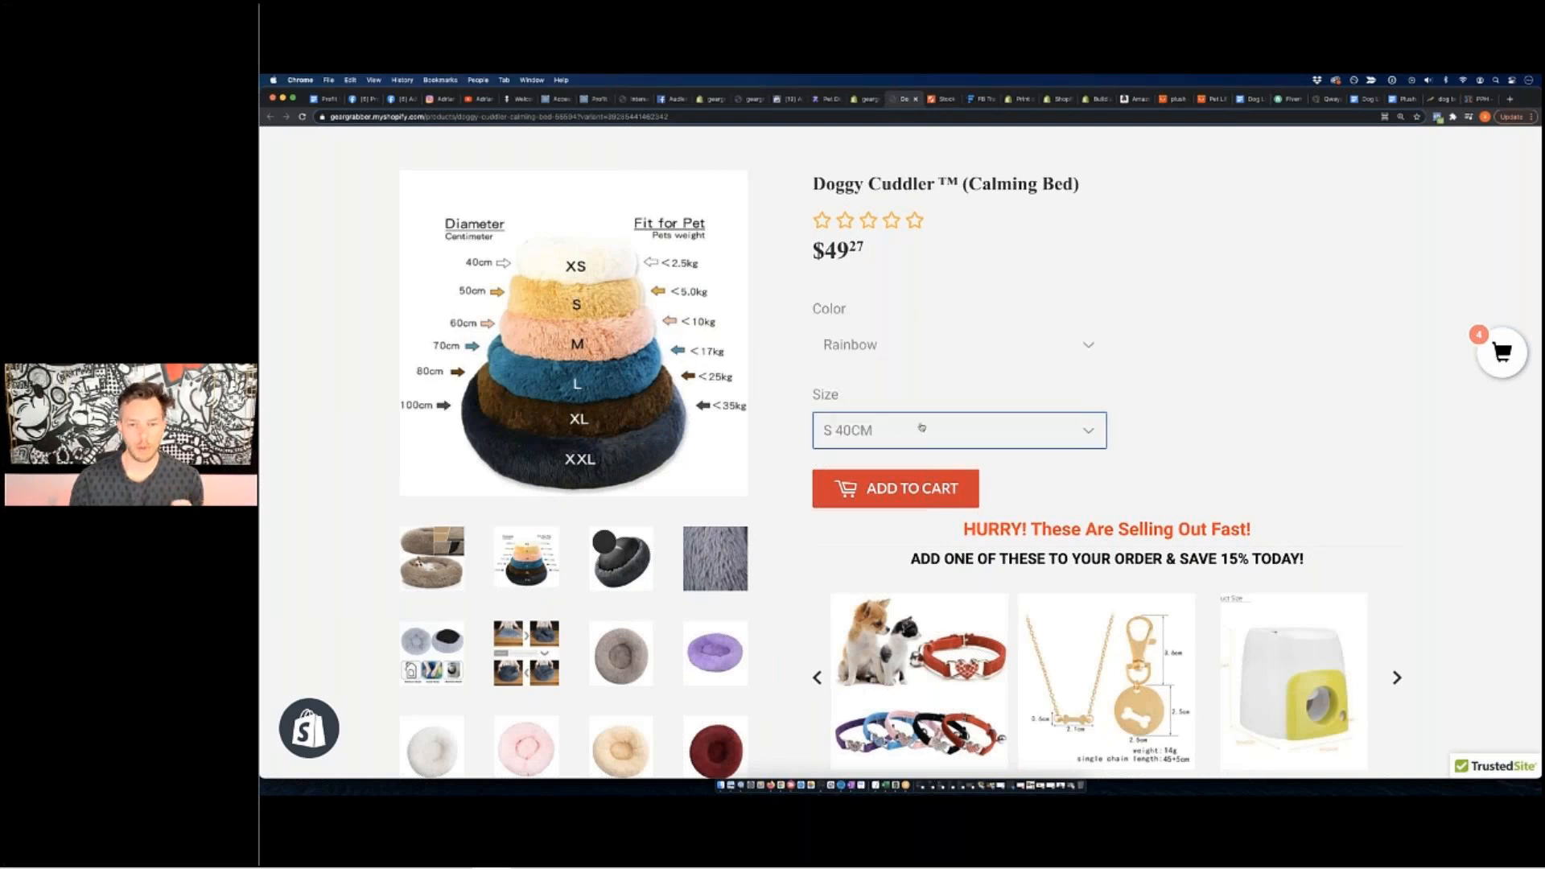
click(710, 99)
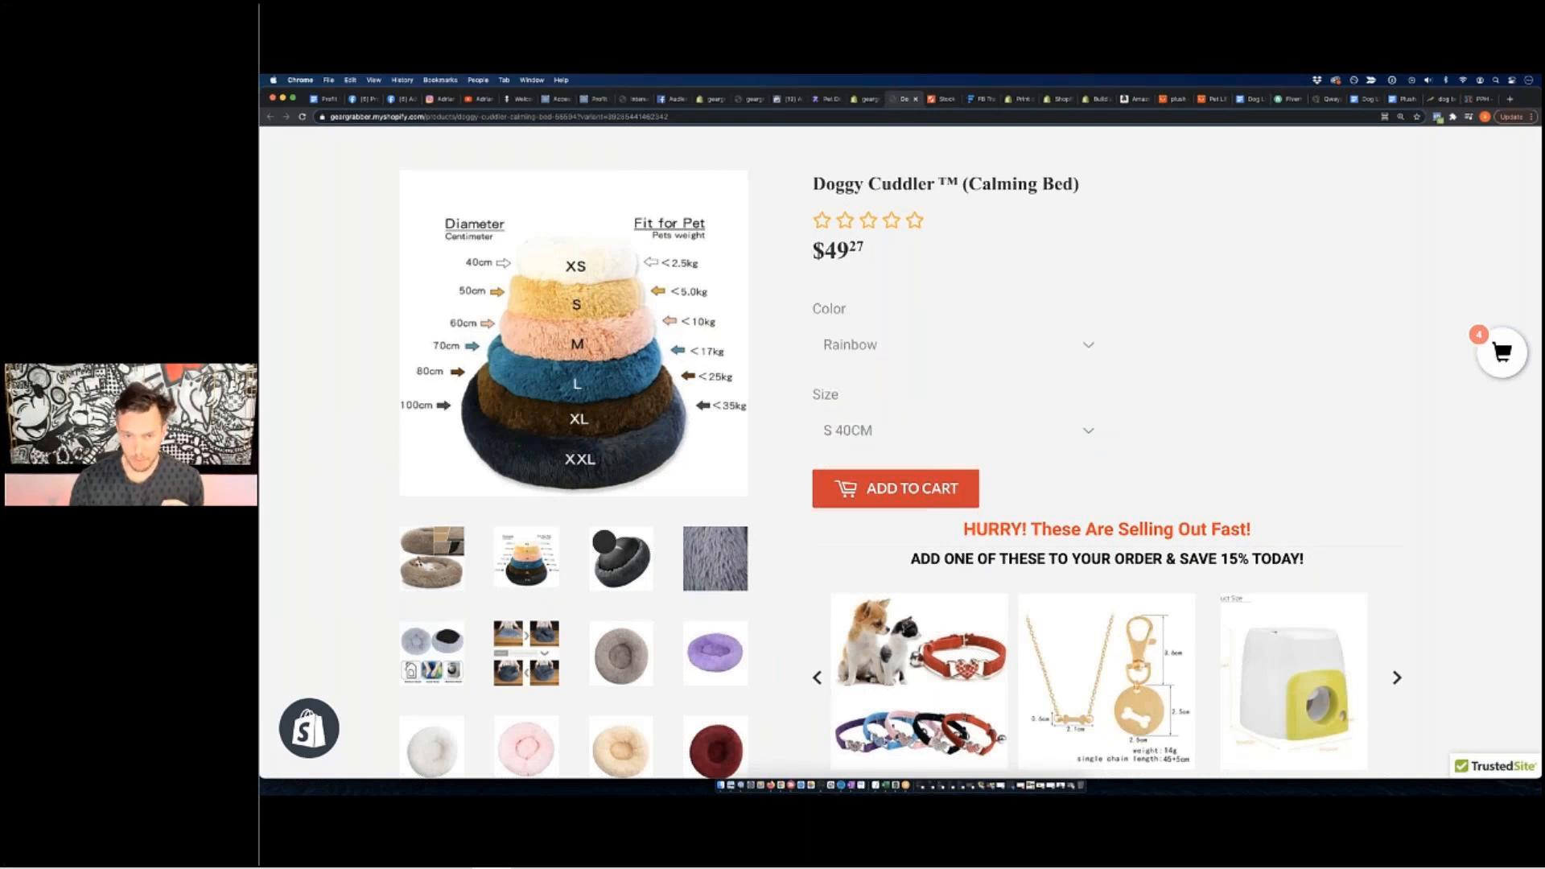
drag(809, 251, 884, 254)
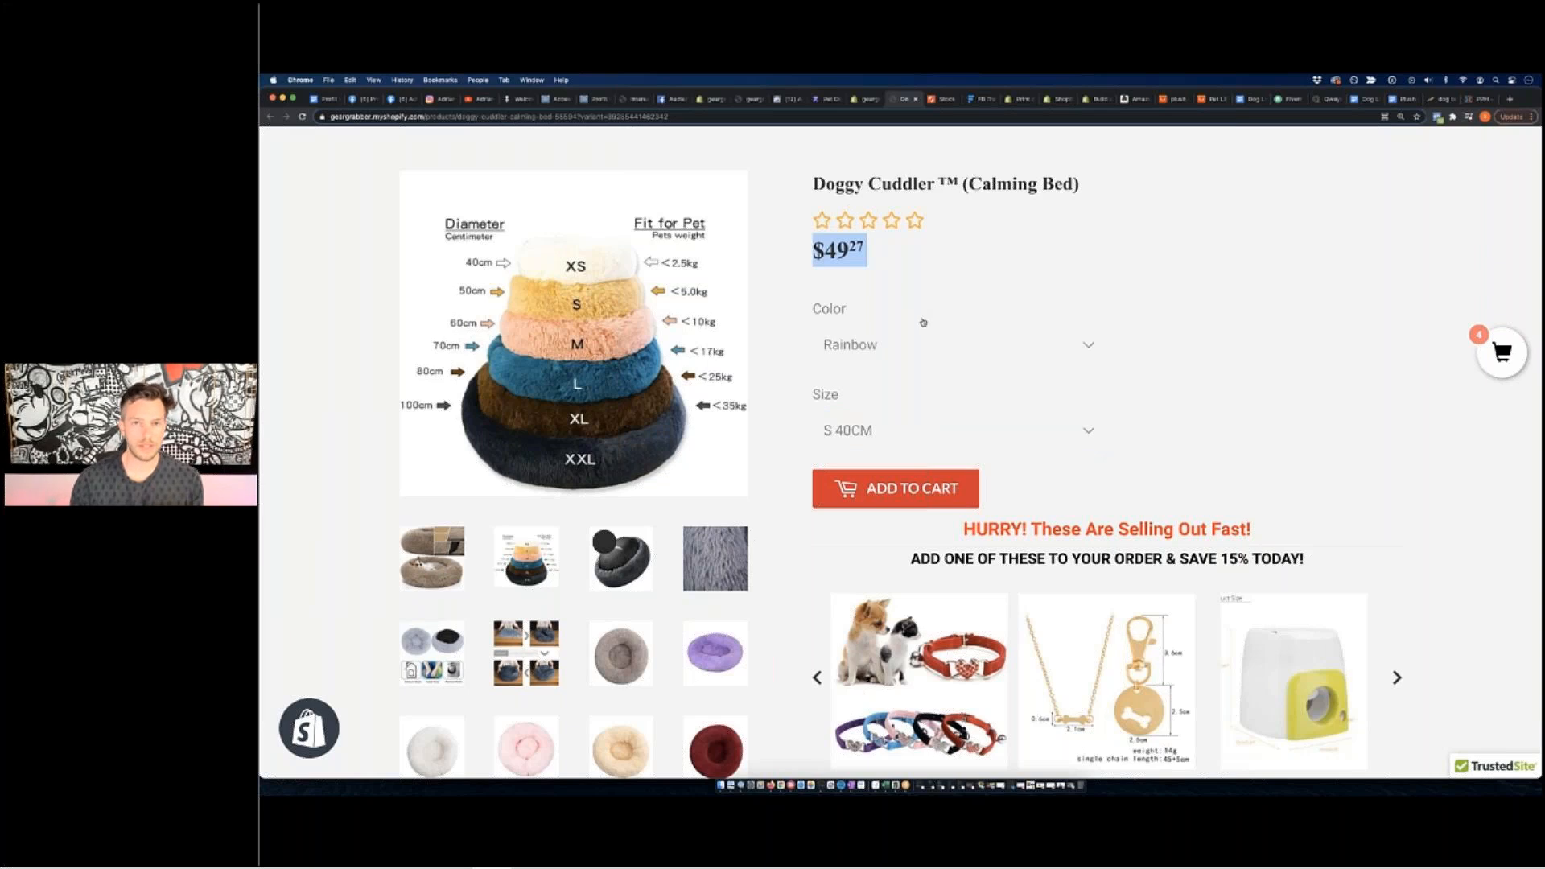
Compare the S retail price in the product sheet with the price on the Doggy Cuddler store page.
click(1403, 99)
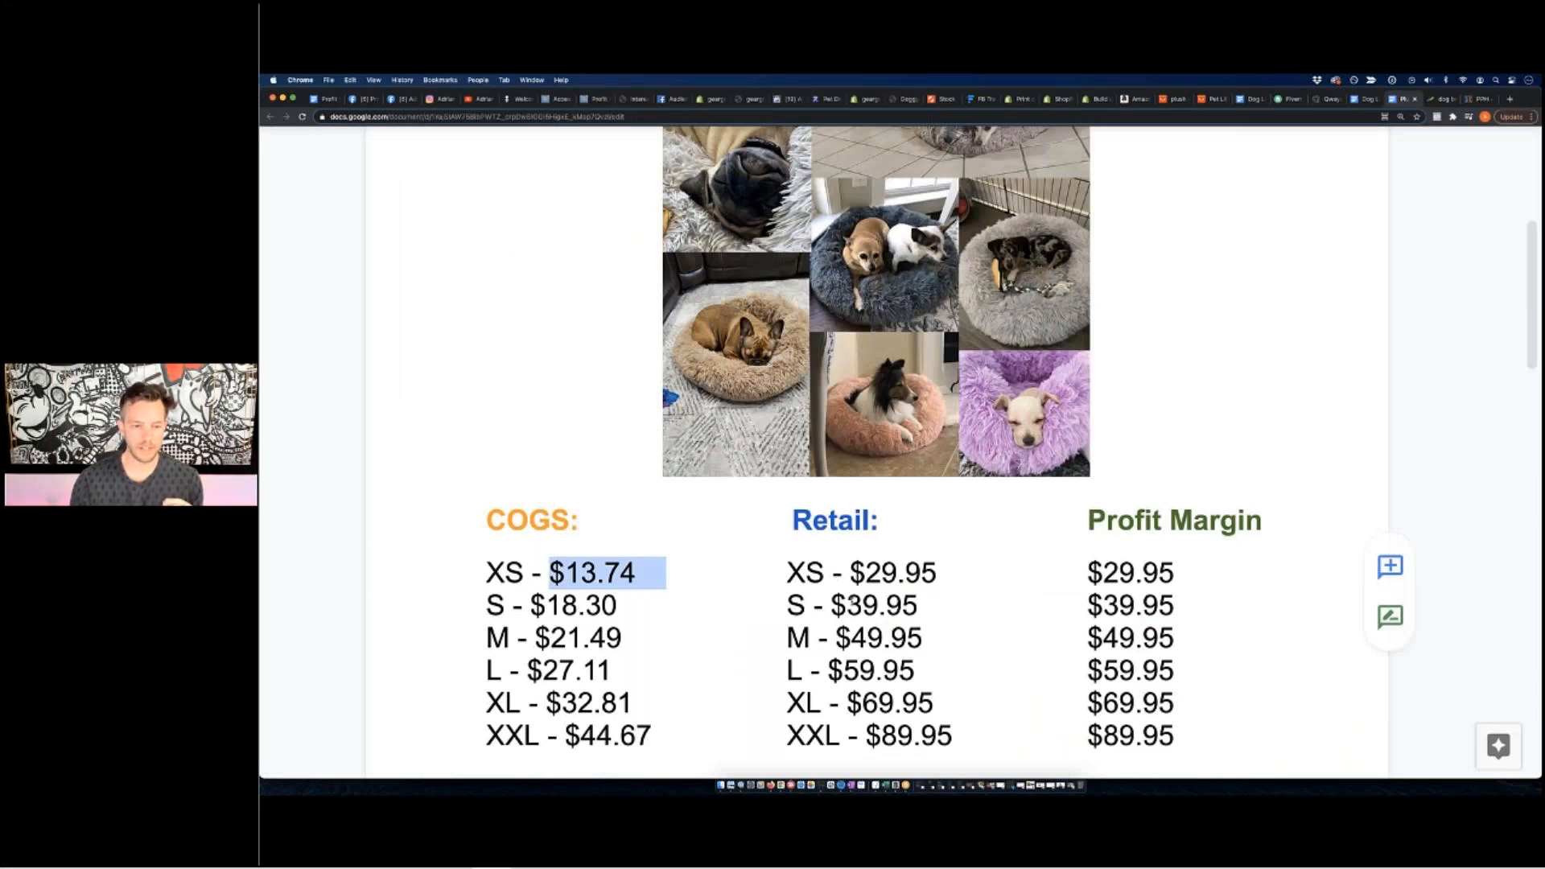
double_click(913, 608)
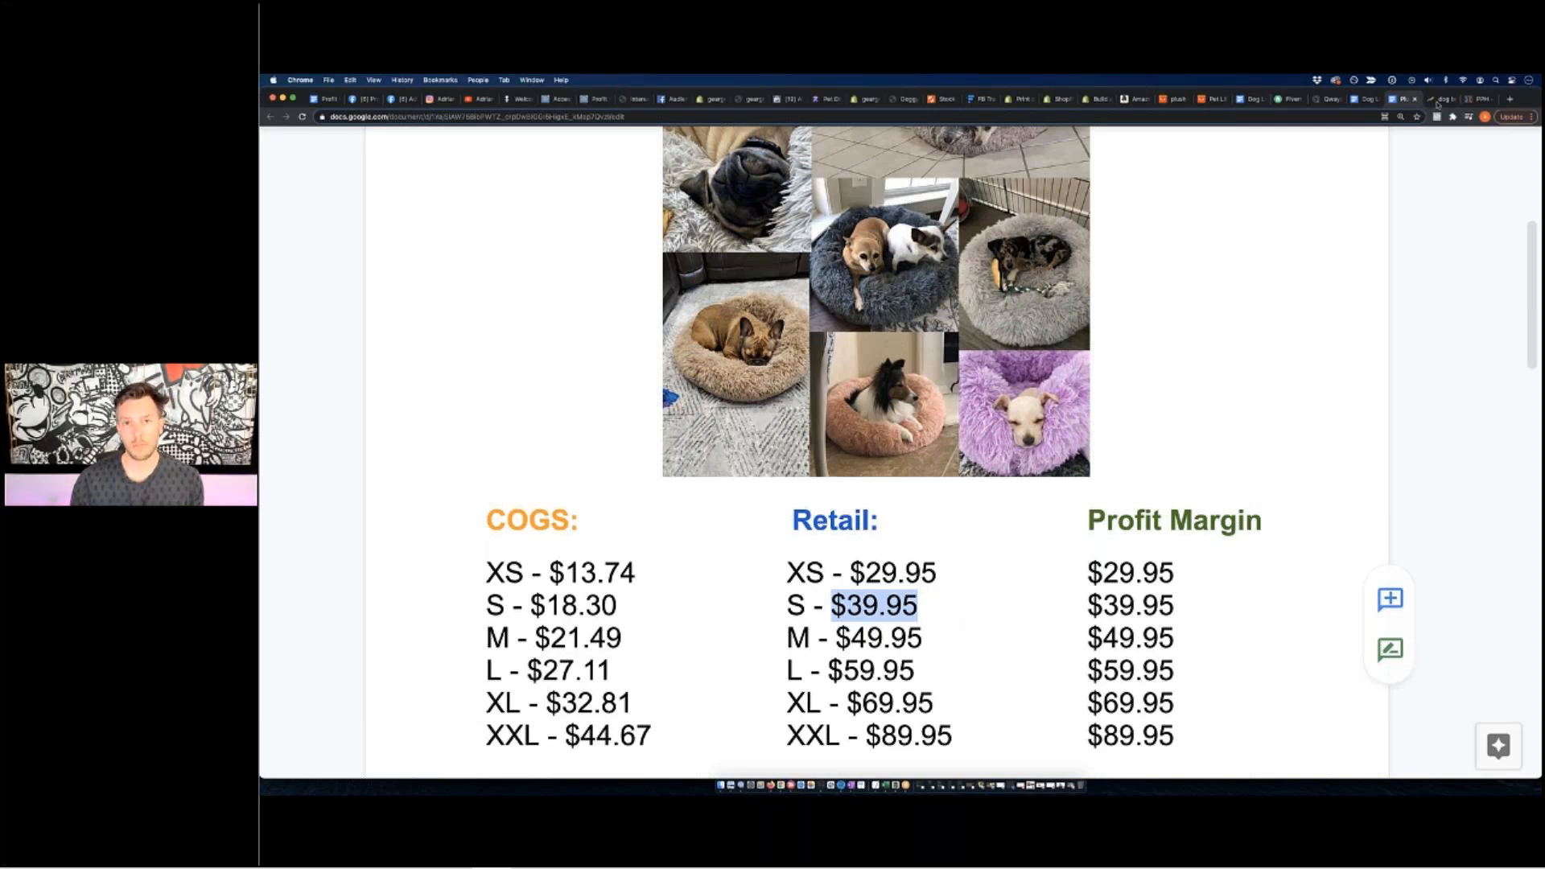
click(903, 101)
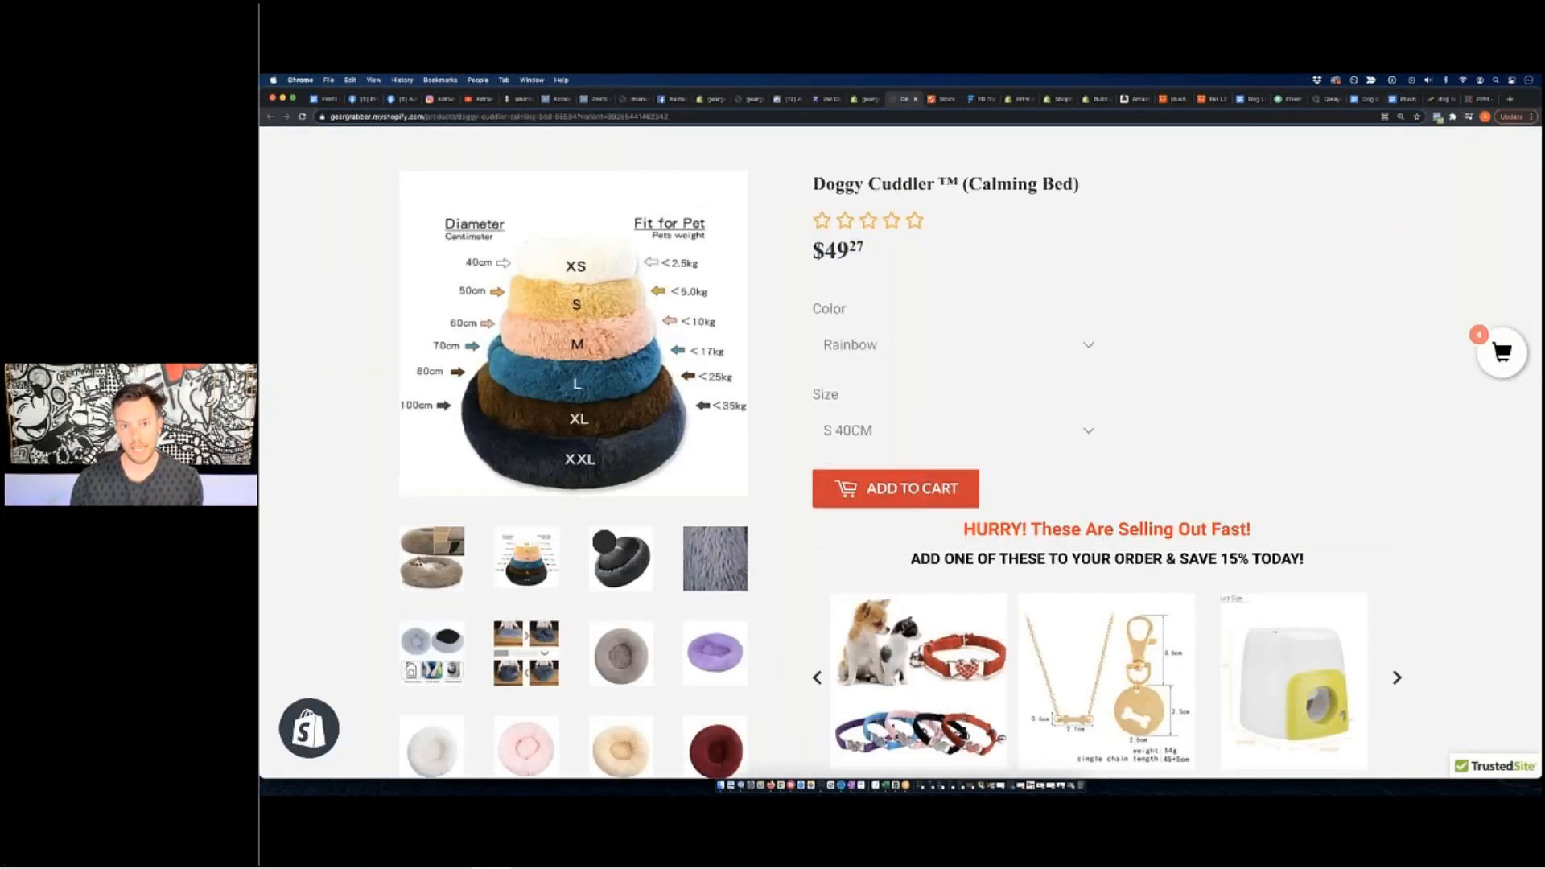
double_click(861, 250)
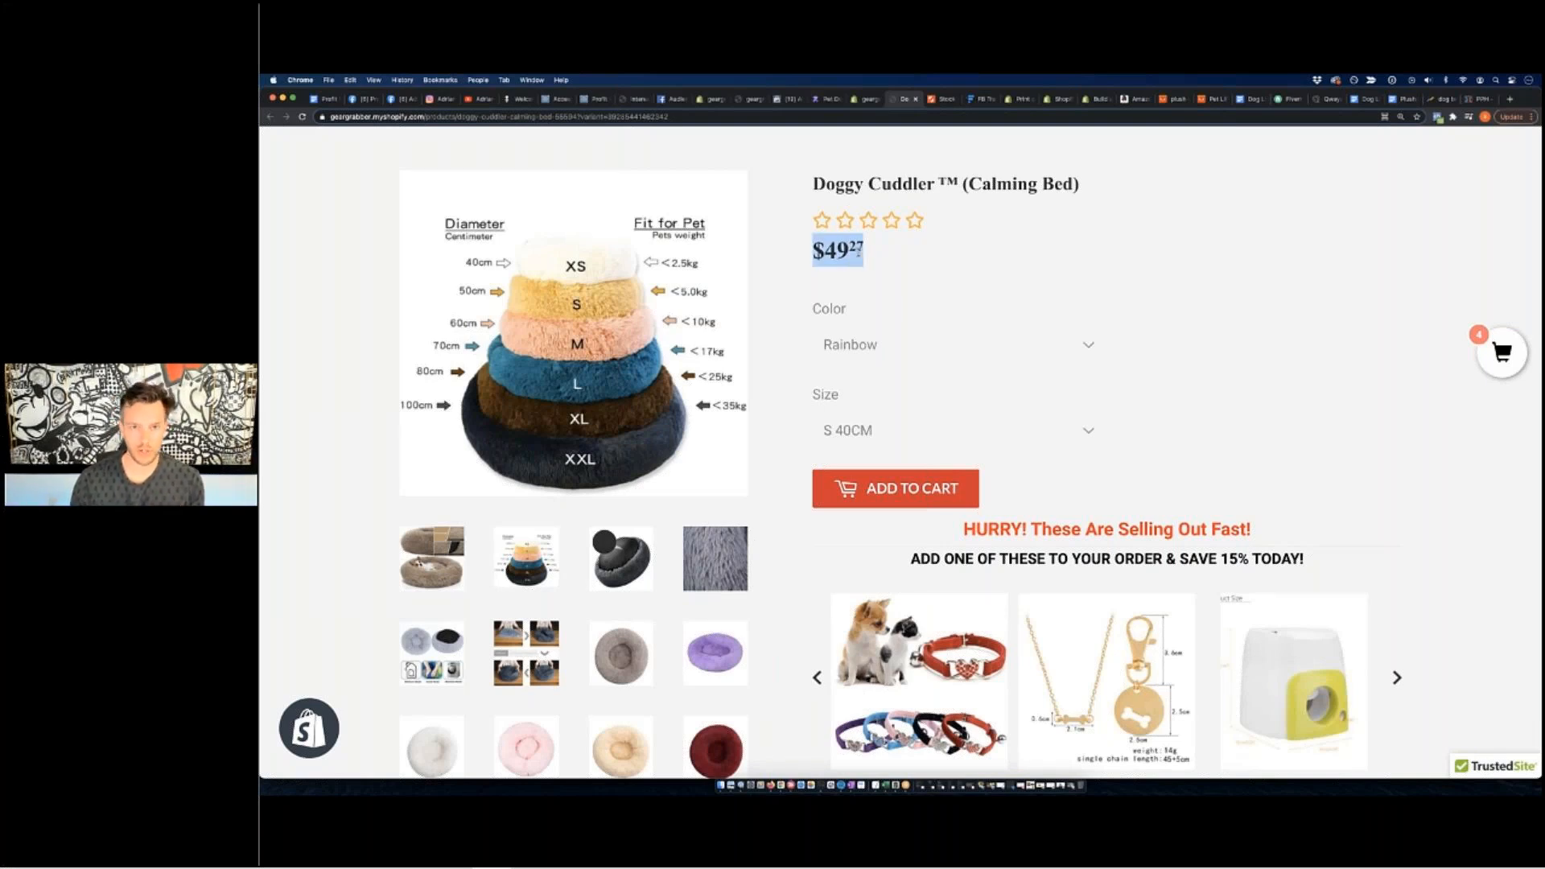
click(858, 253)
scroll(860, 253, down, 1)
double_click(863, 251)
click(867, 253)
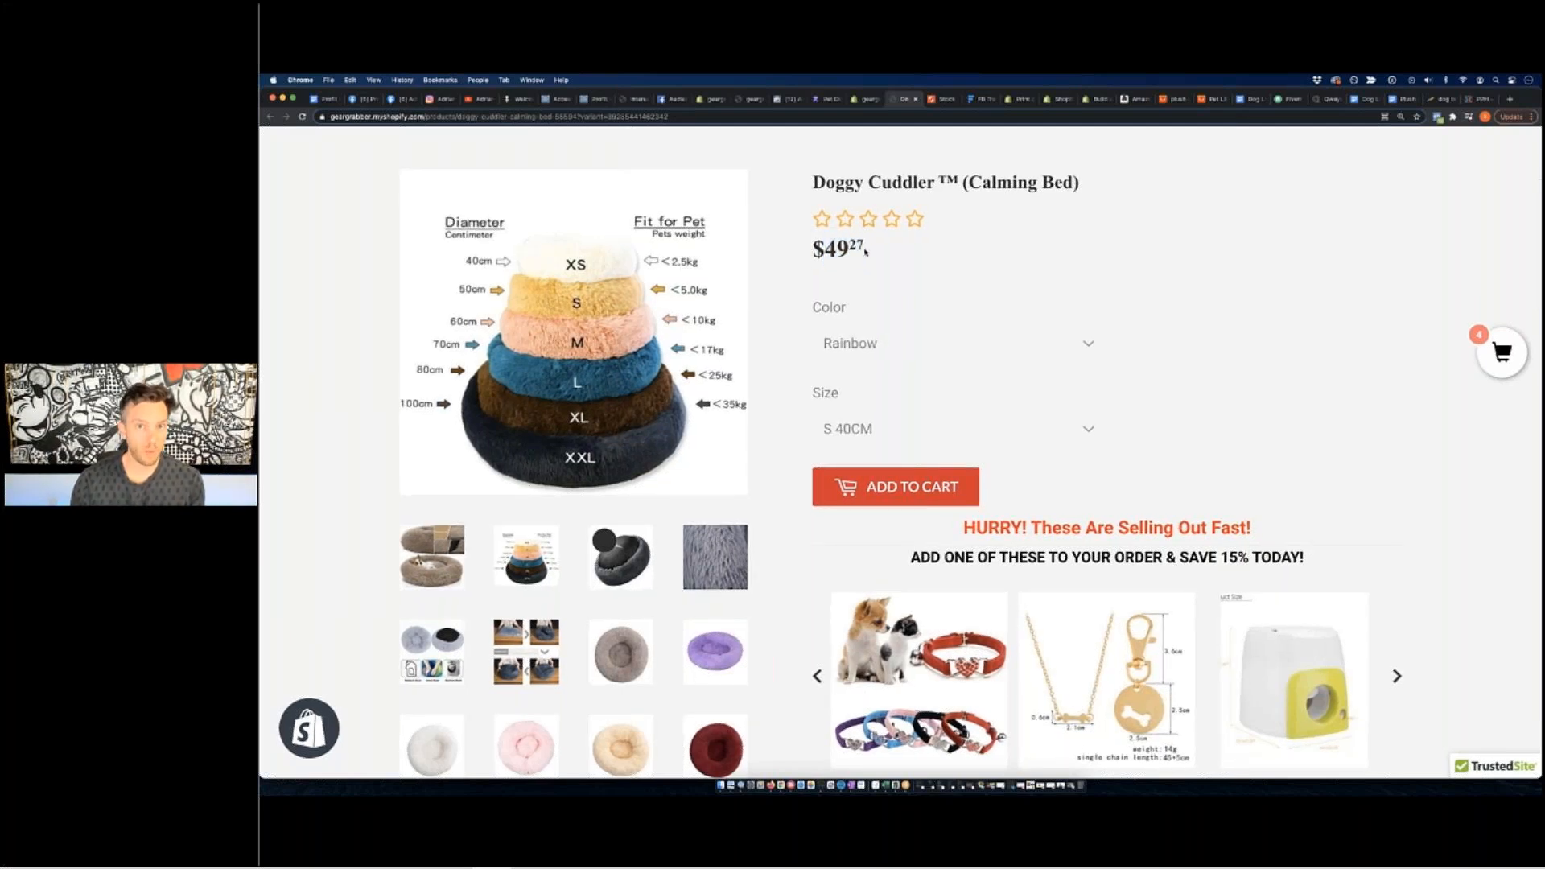
double_click(864, 251)
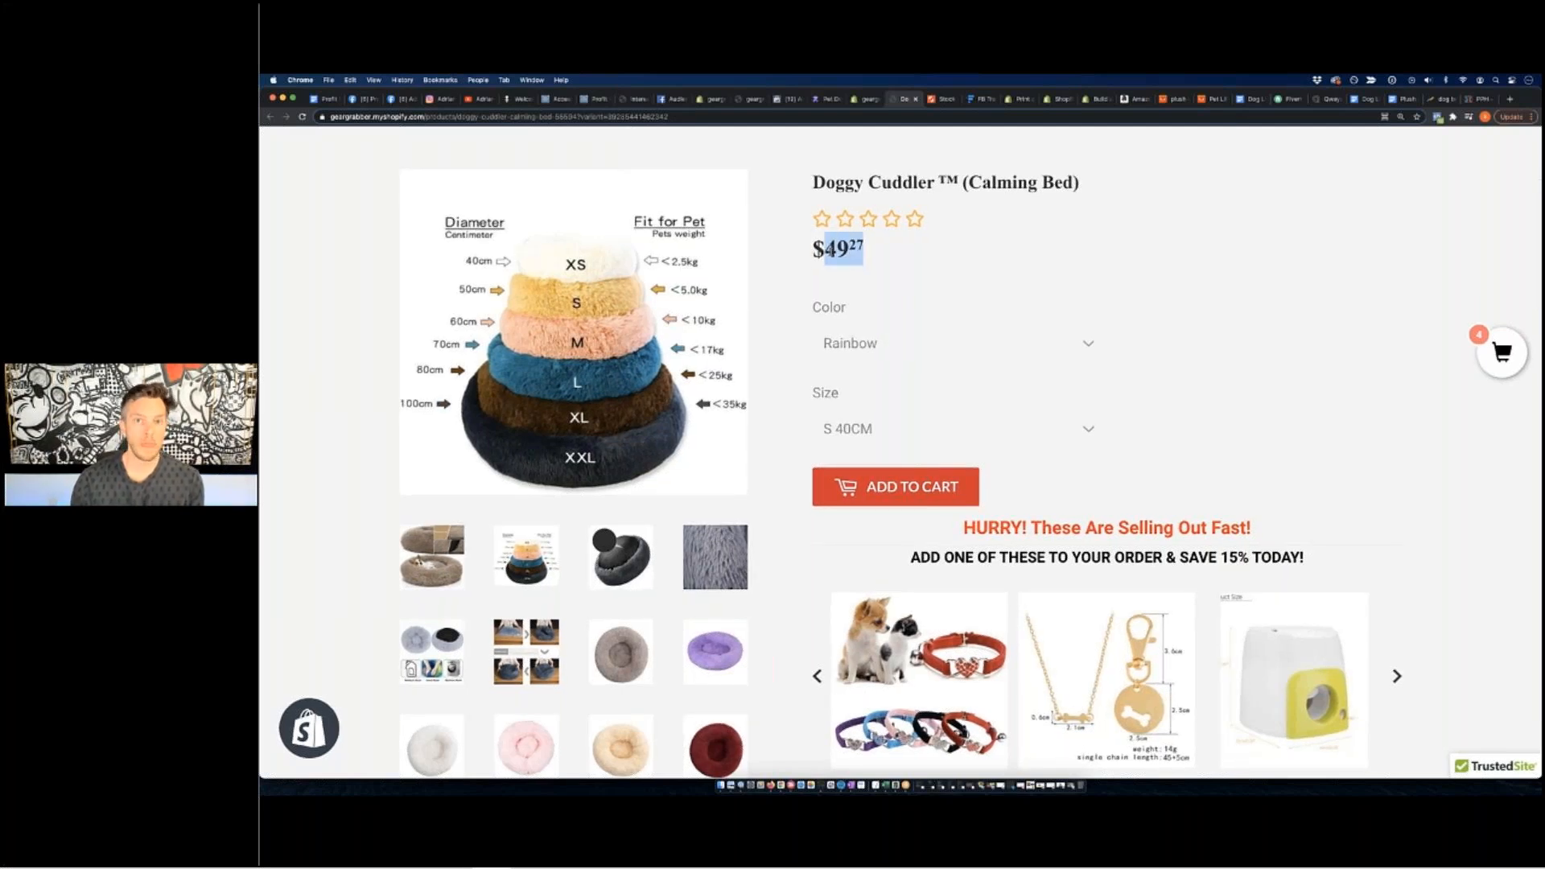
Review the price range and the shipping times and costs on the Zendrop page for the Pet Dog Bed Comfortable Donut Cuddler.
click(829, 100)
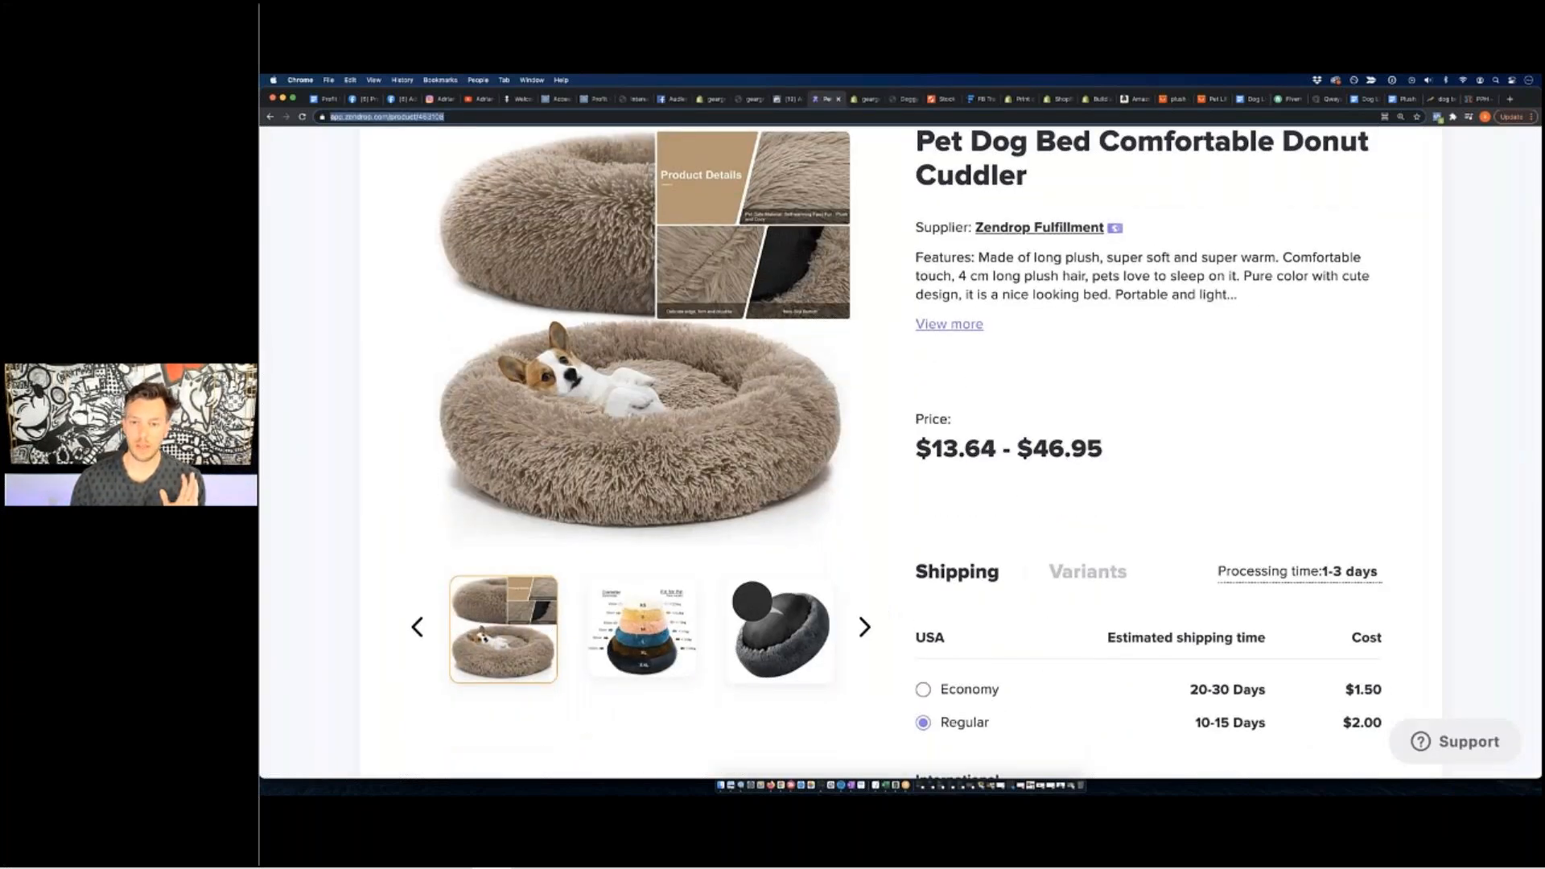
scroll(969, 372, down, 5)
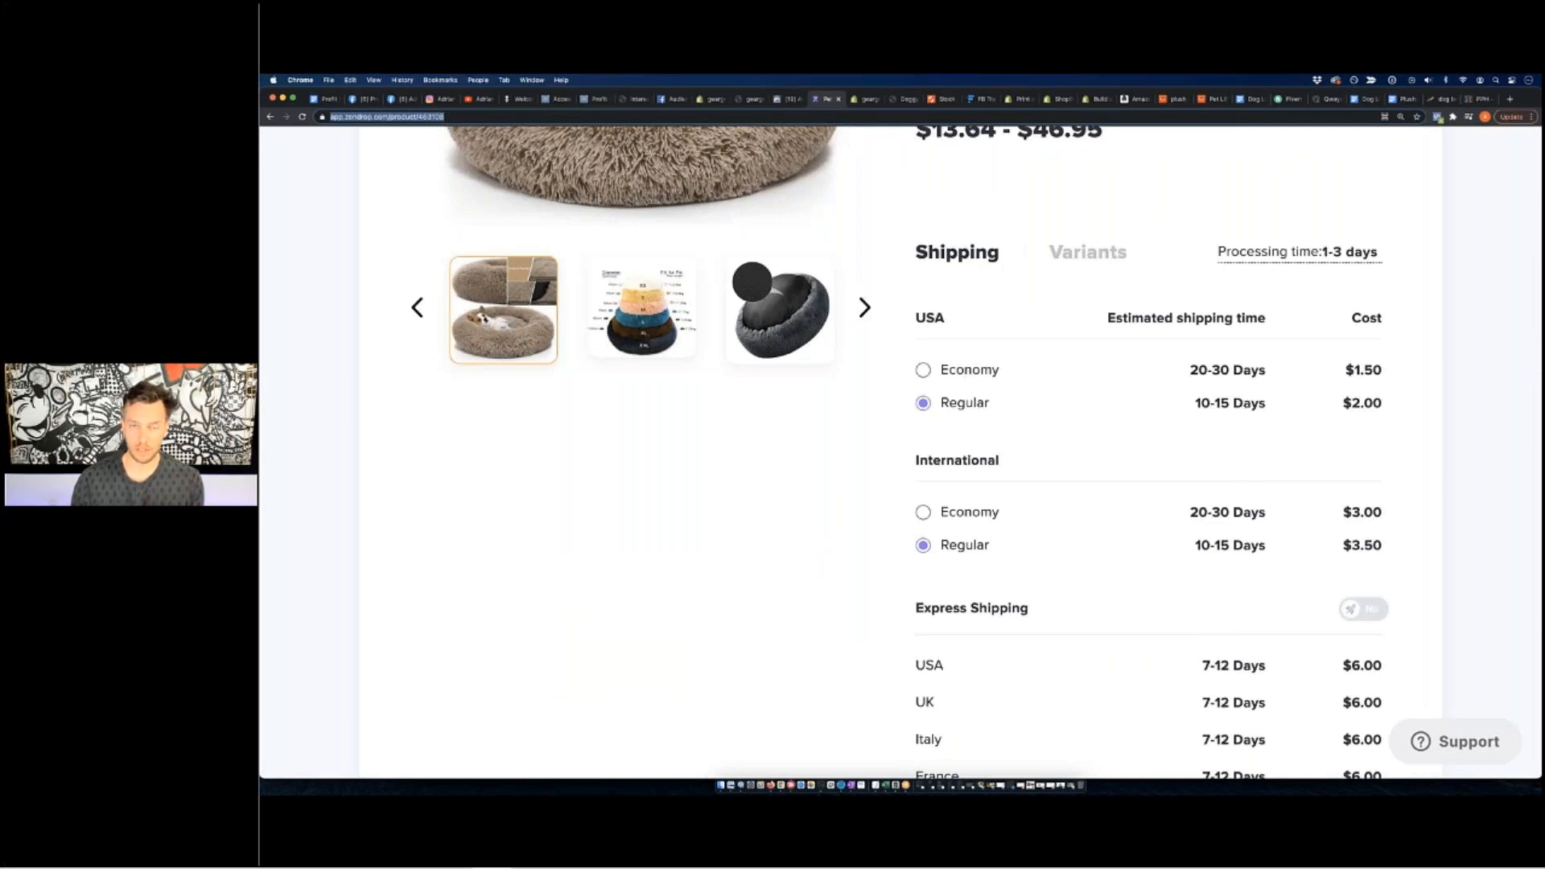
scroll(970, 372, up, 5)
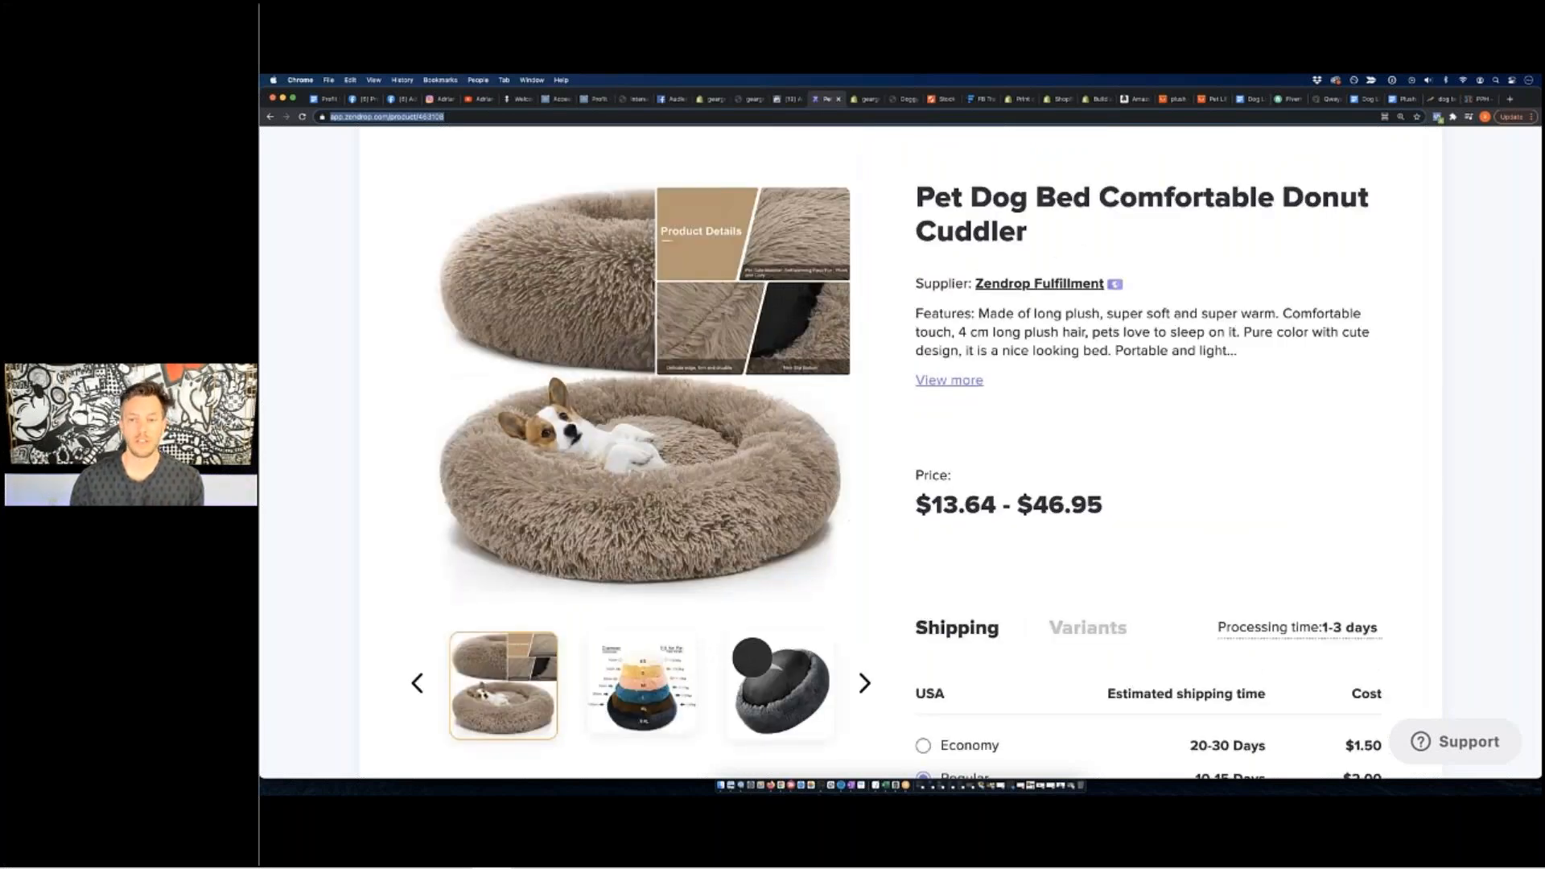
scroll(899, 450, down, 4)
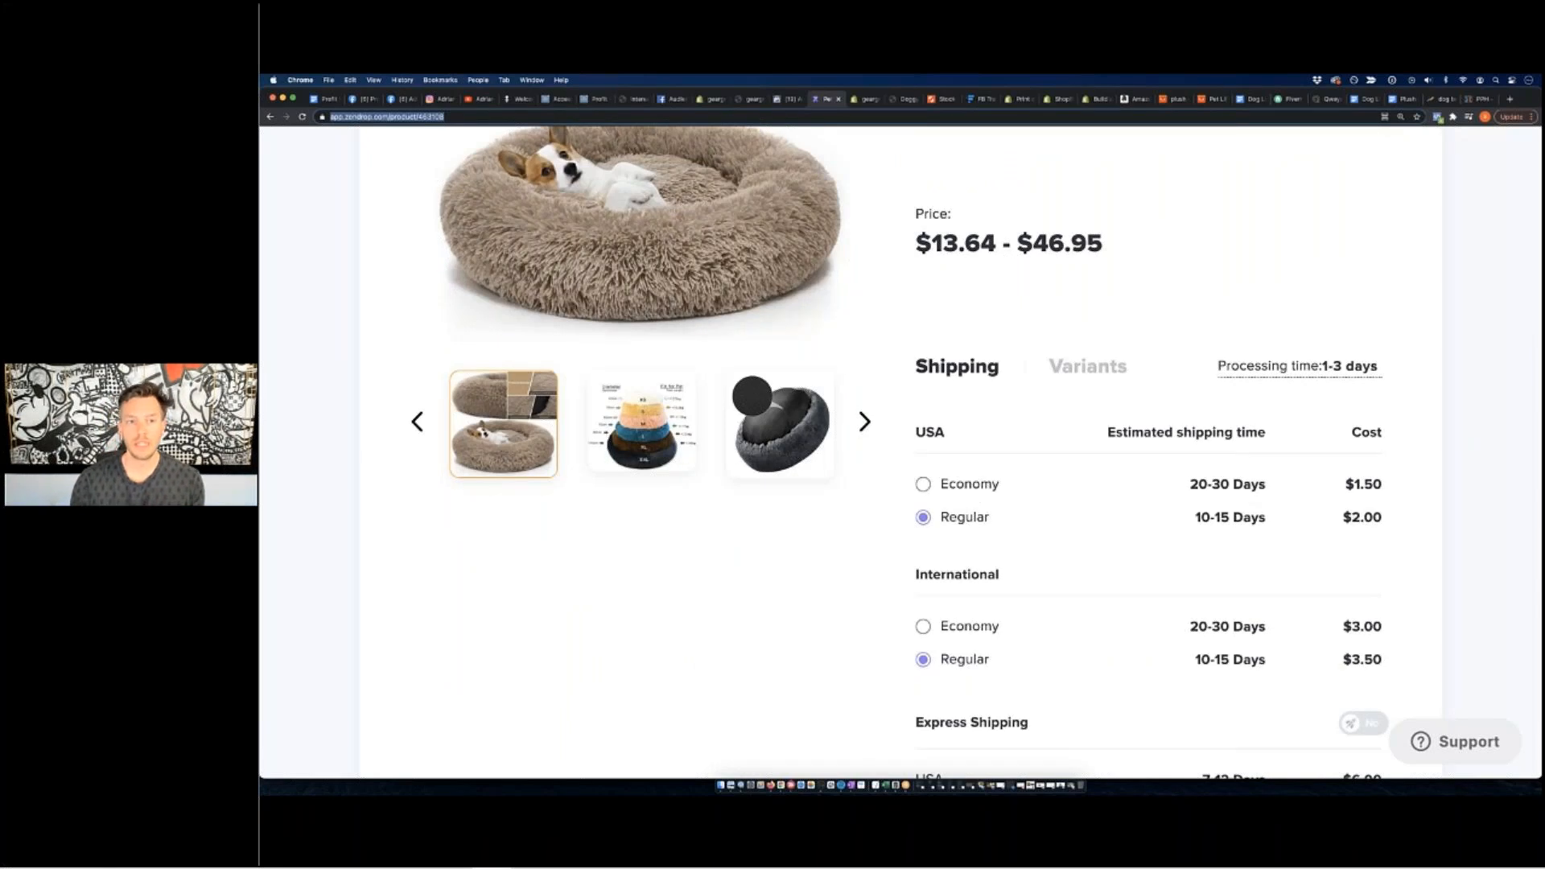
scroll(888, 382, up, 3)
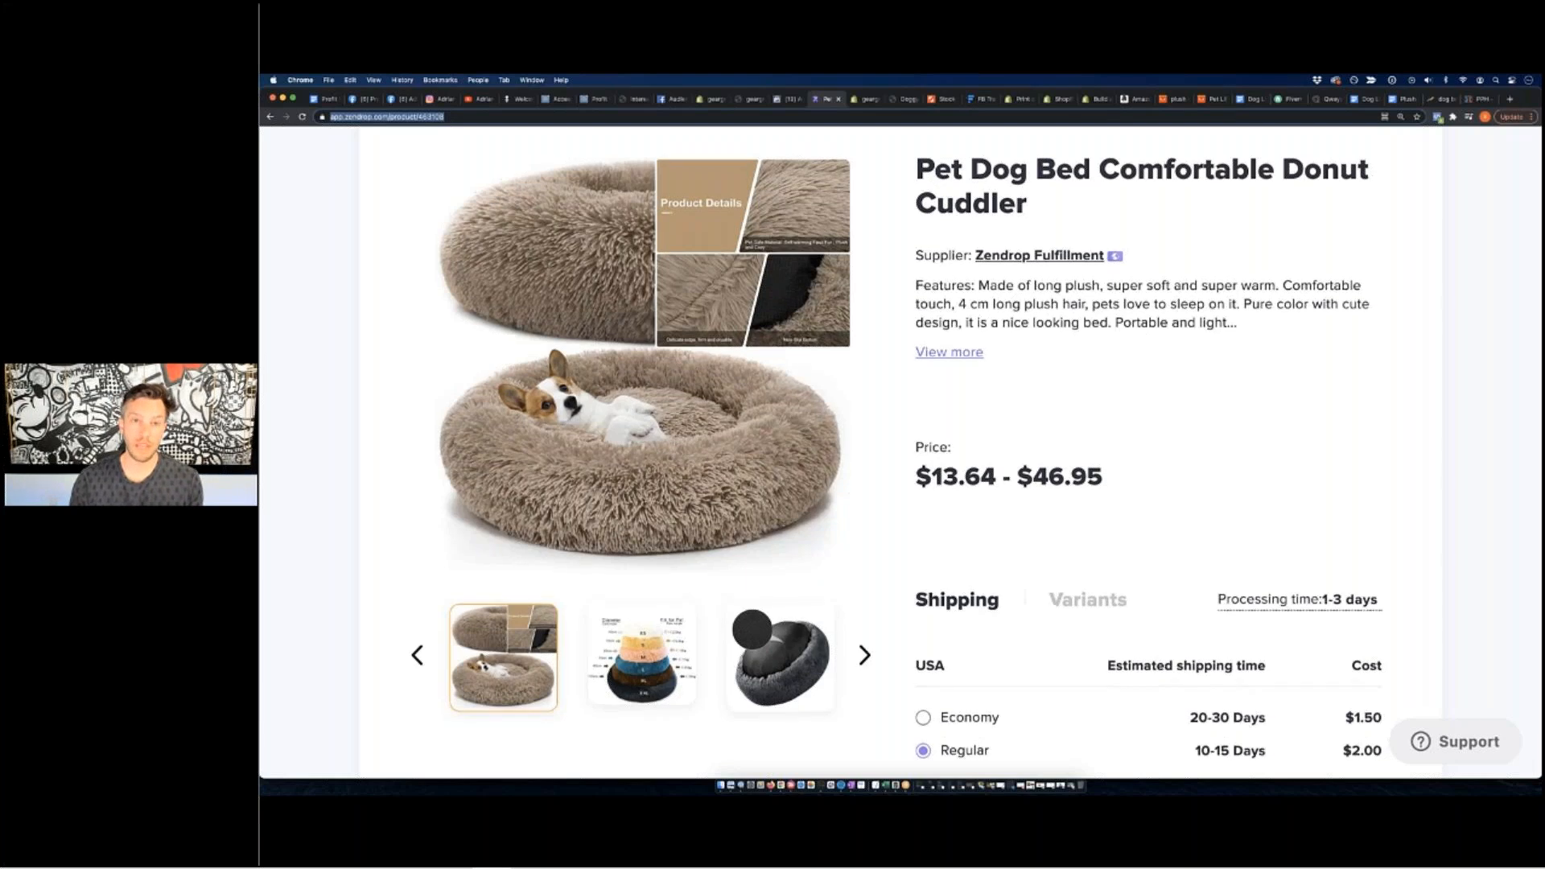
scroll(1148, 333, up, 1)
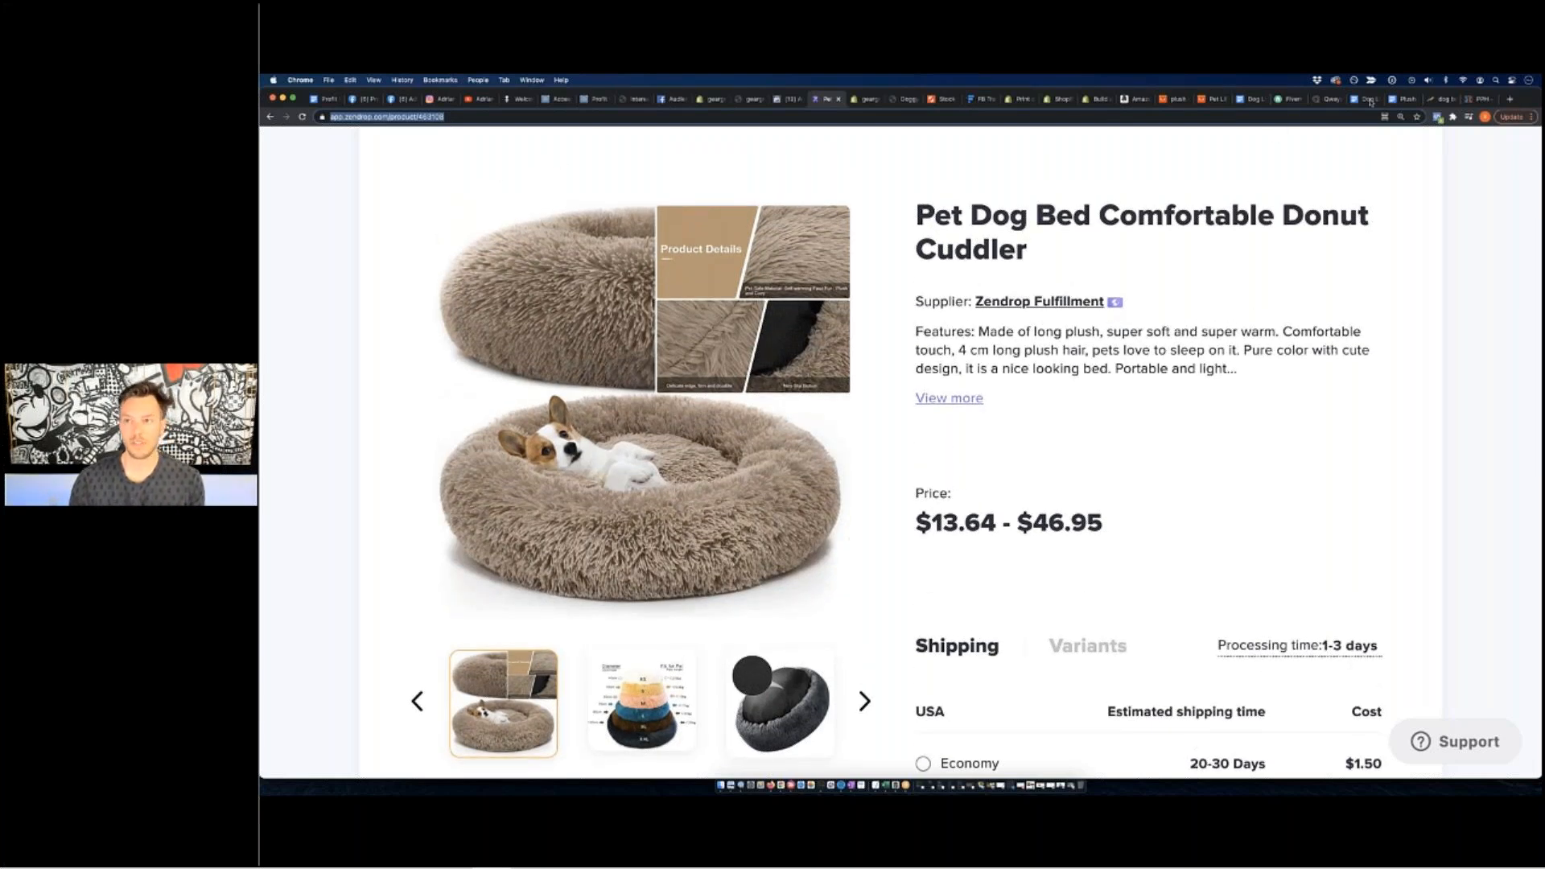
Return to the product sheet and go over the retail prices for sizes XS, S and M.
click(1402, 98)
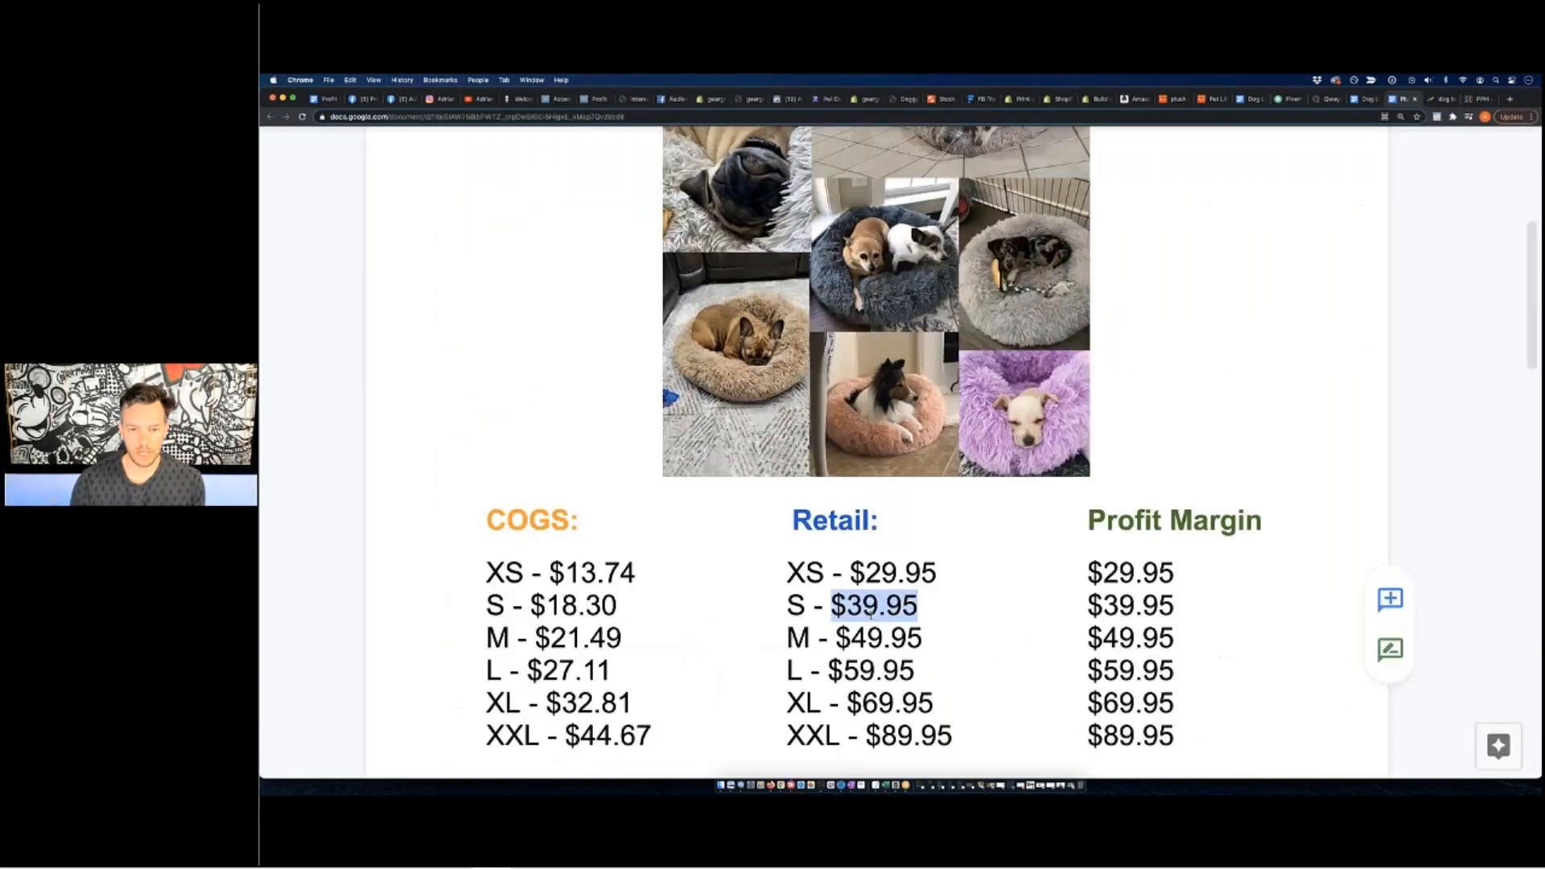
click(831, 613)
drag(850, 572, 938, 573)
drag(832, 608, 893, 639)
click(889, 606)
click(893, 638)
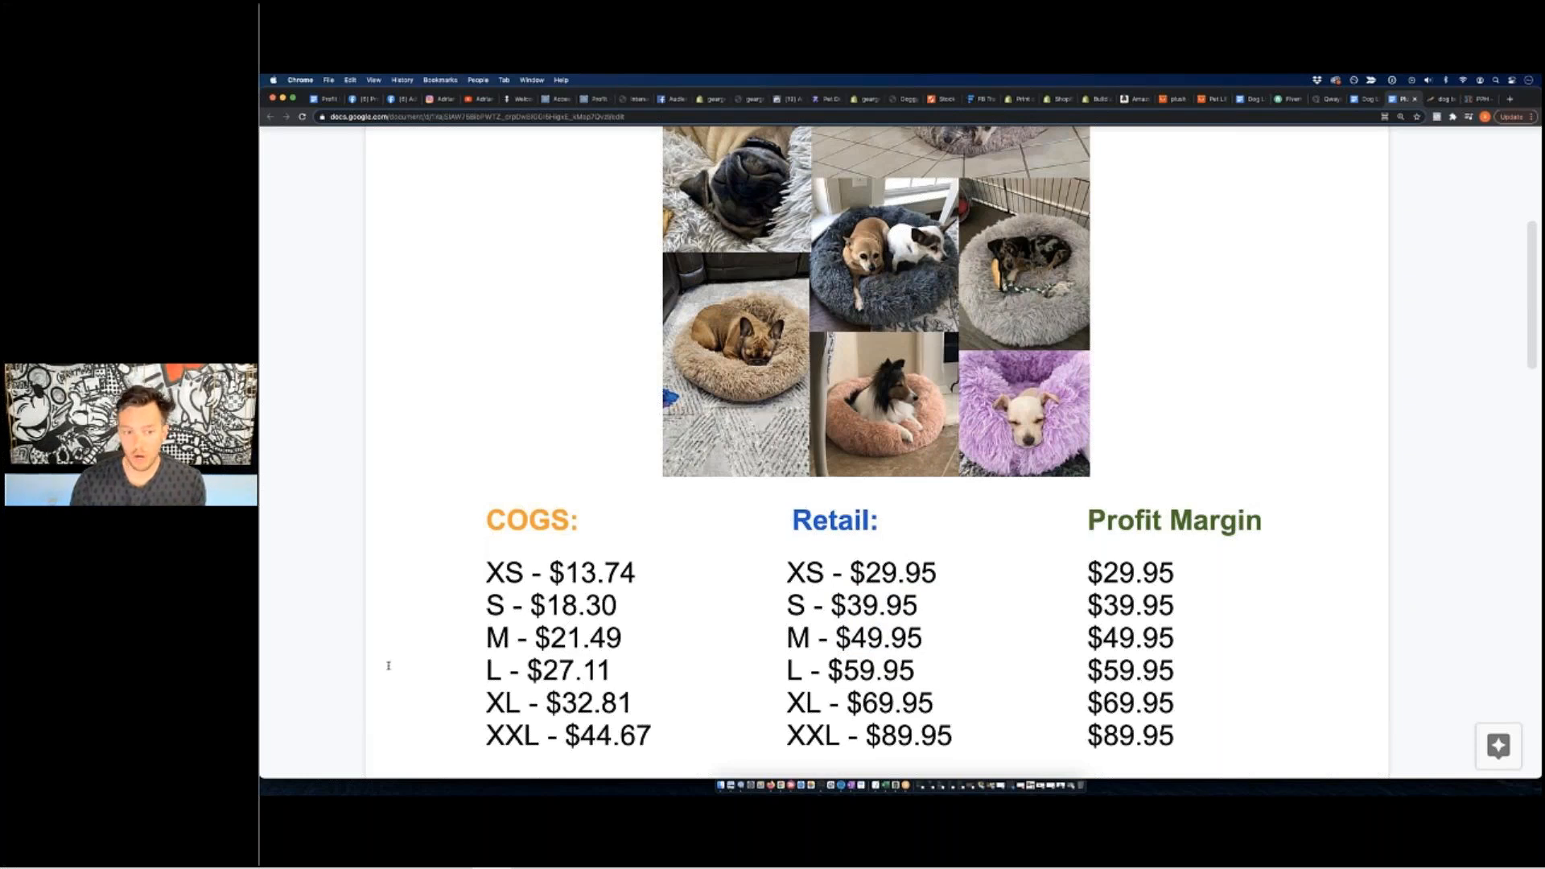
Highlight the XS cost in the COGS column and compare it with the XS retail price.
drag(550, 573, 658, 571)
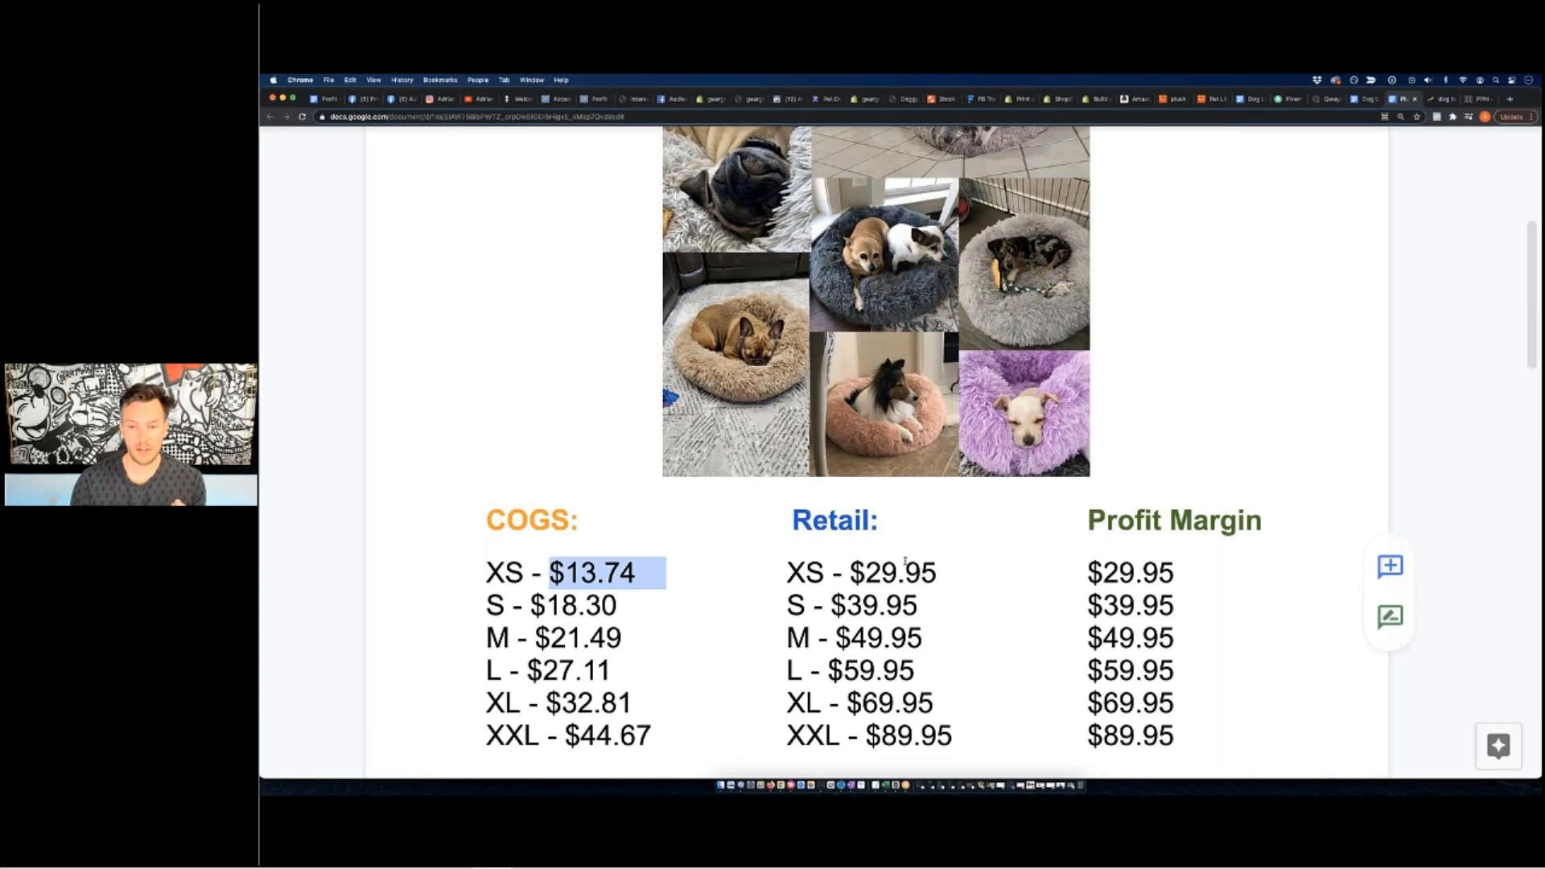
click(927, 574)
click(980, 571)
click(1016, 568)
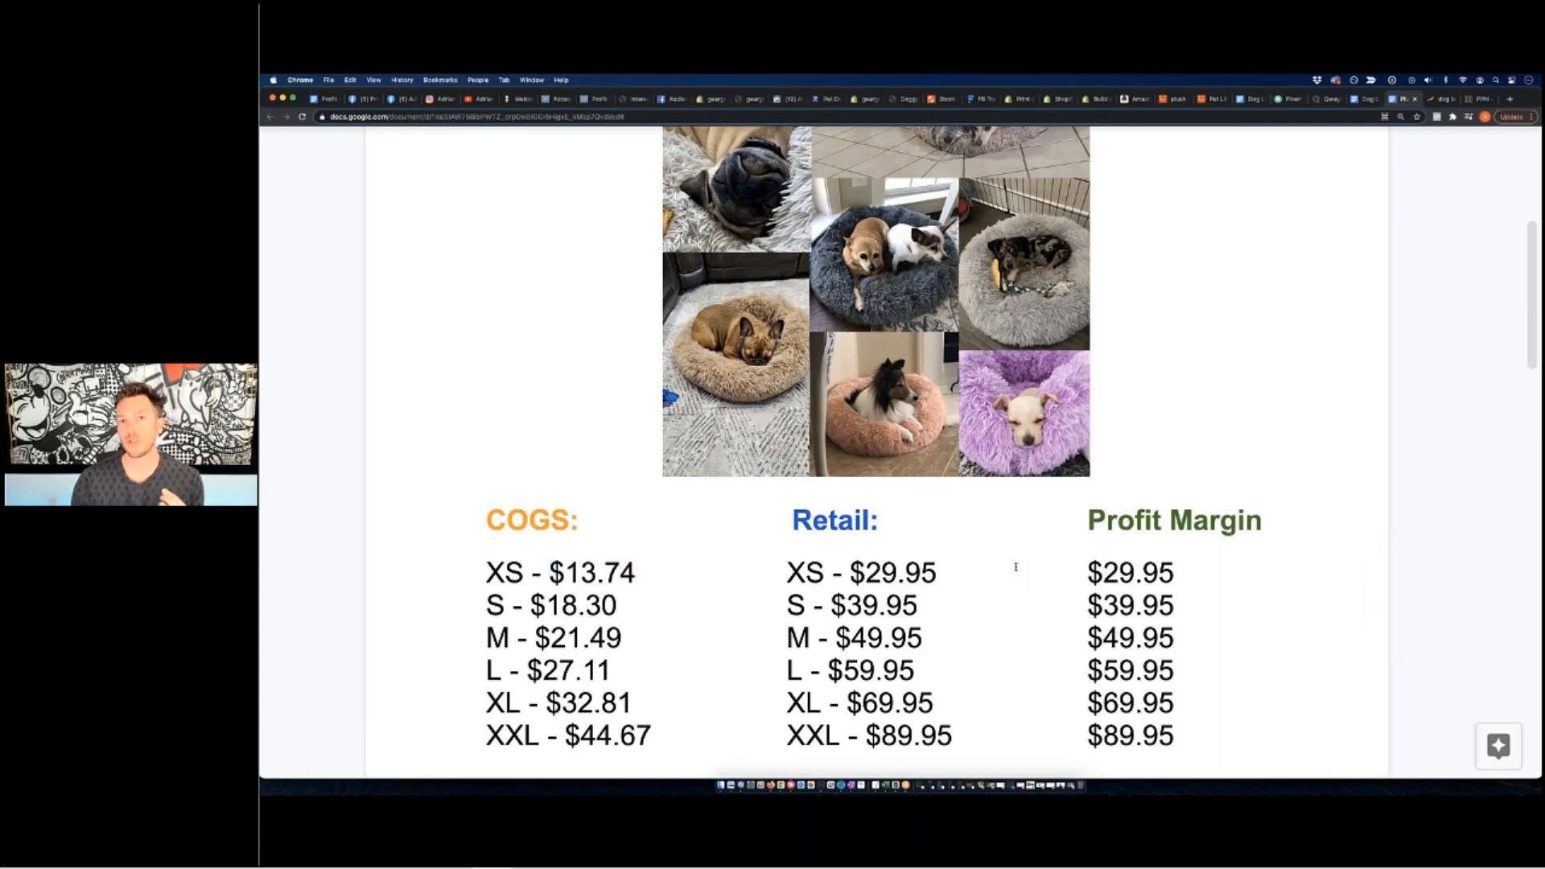
Go row by row from XS to XXL between the Retail and Profit Margin columns and check the margin amounts.
click(1002, 528)
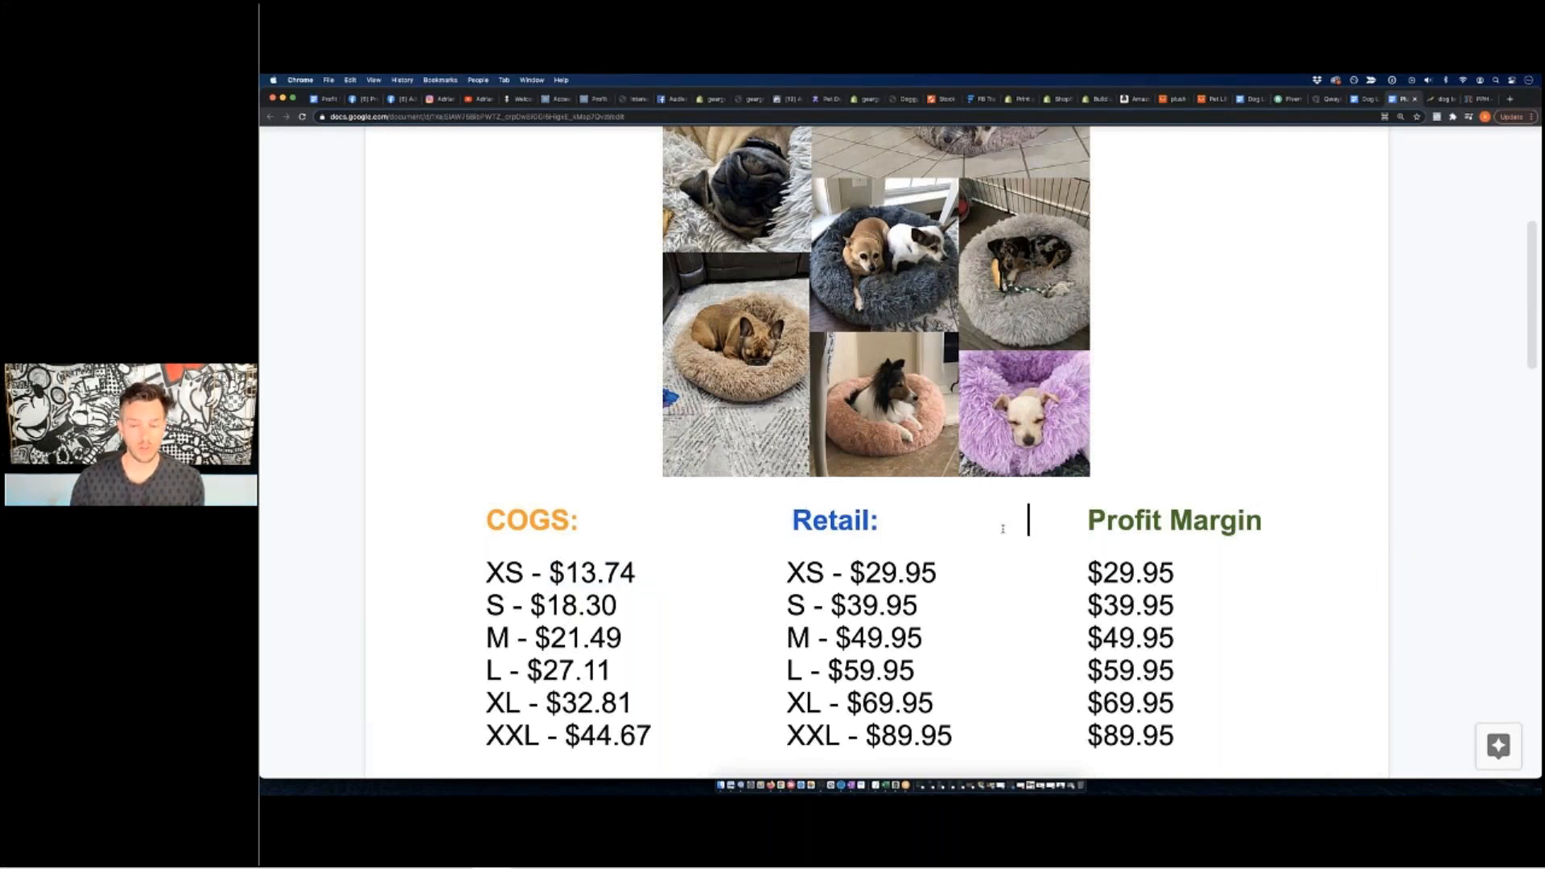
click(1009, 573)
click(1003, 611)
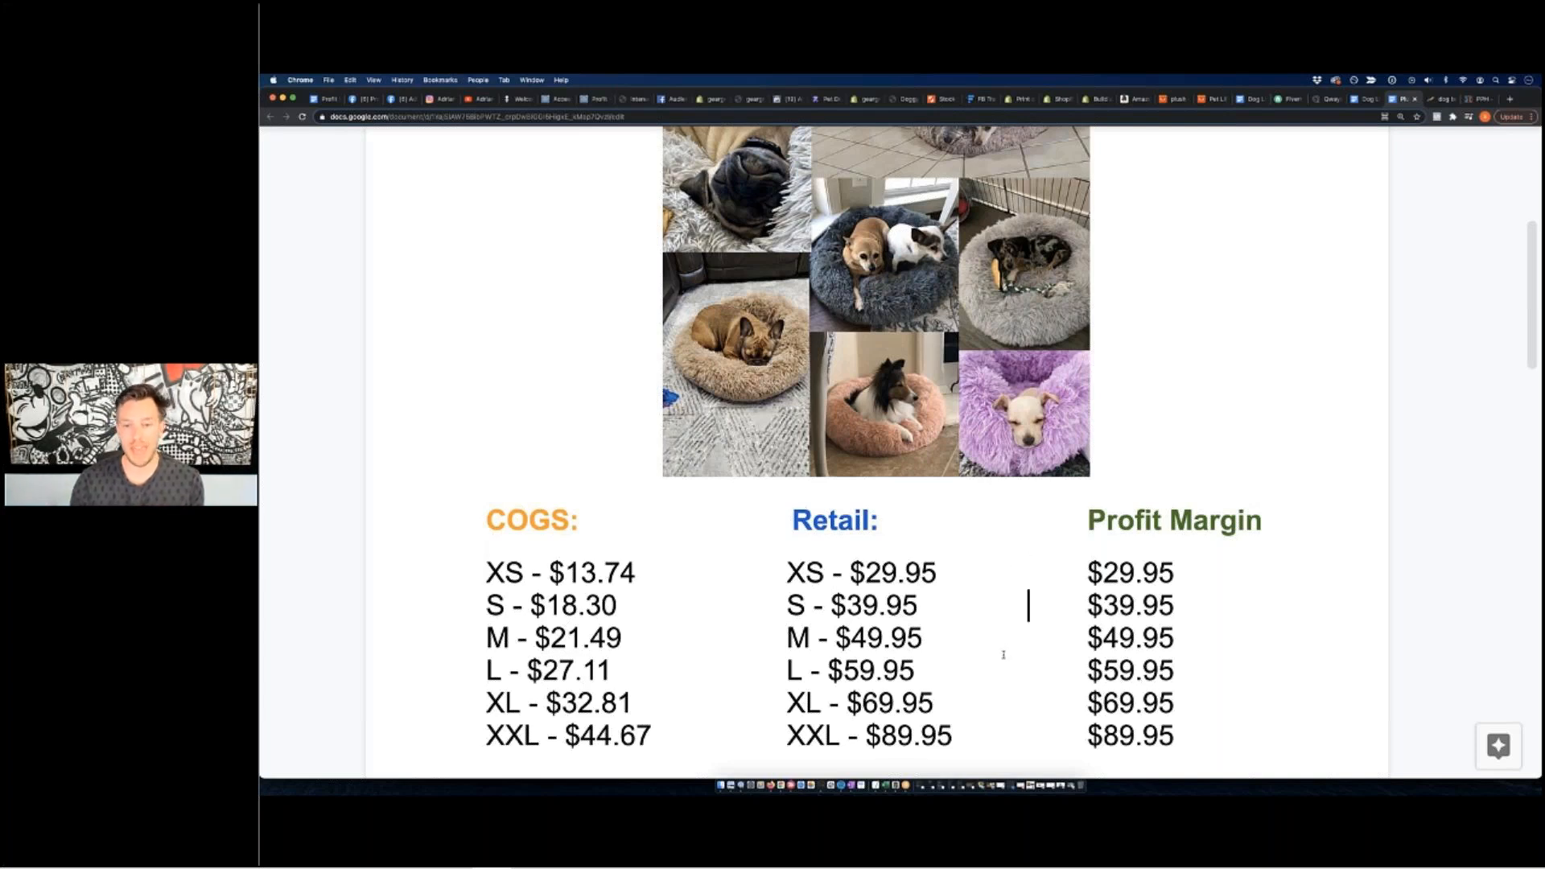
click(1011, 640)
click(1031, 670)
click(1020, 702)
click(1005, 732)
drag(1086, 573, 1174, 708)
click(1161, 702)
Look over the two vendor source links and highlight the Demo age and gender range in the niche details.
scroll(1134, 625, down, 3)
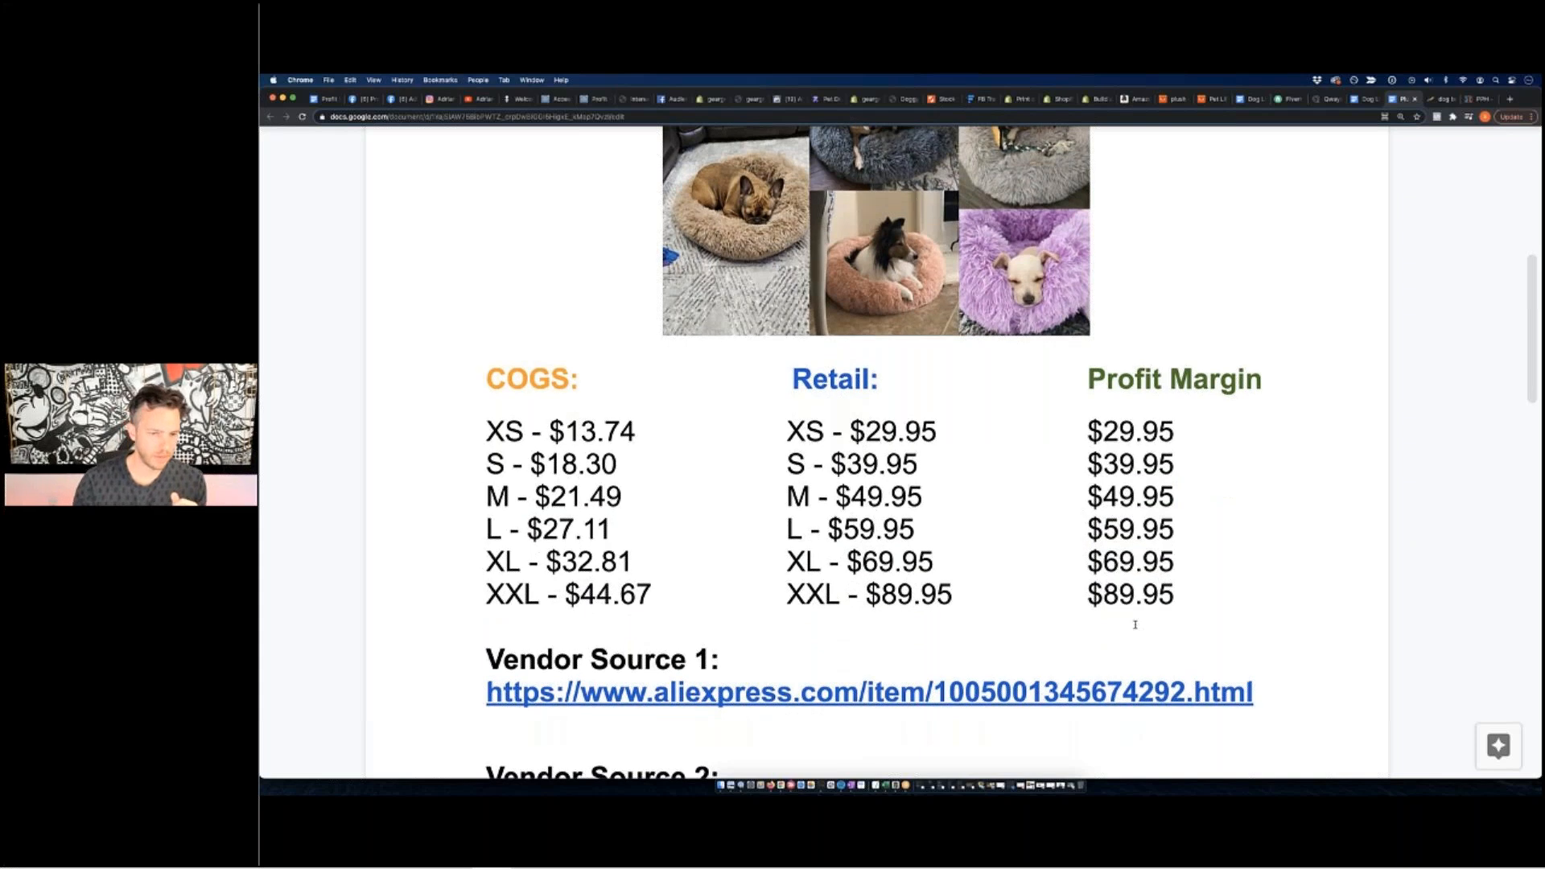
scroll(1134, 626, down, 4)
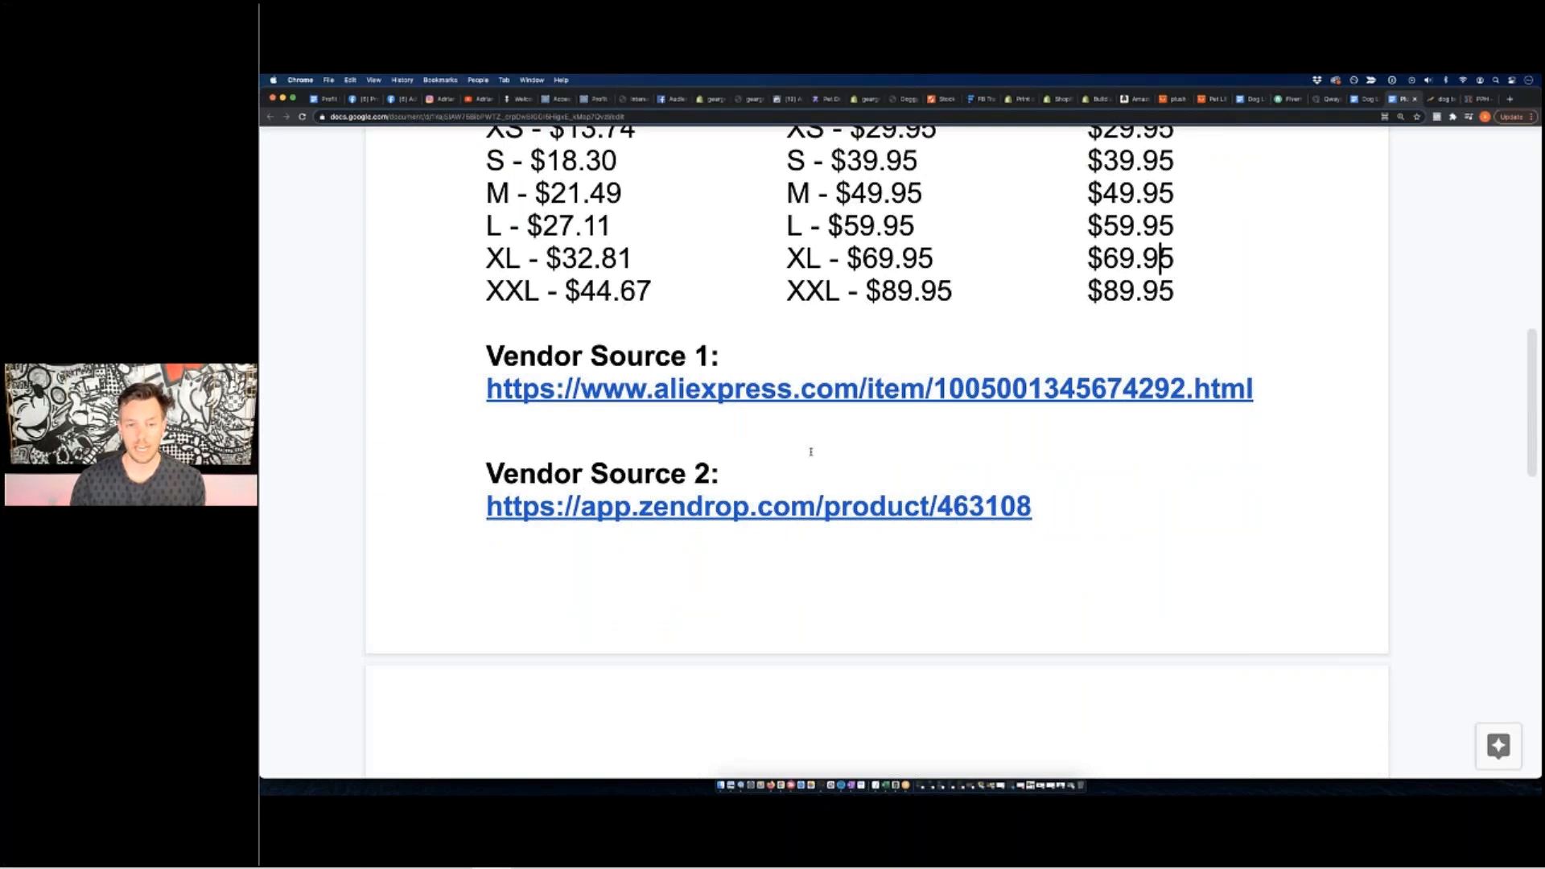
scroll(811, 451, down, 10)
scroll(724, 450, up, 1)
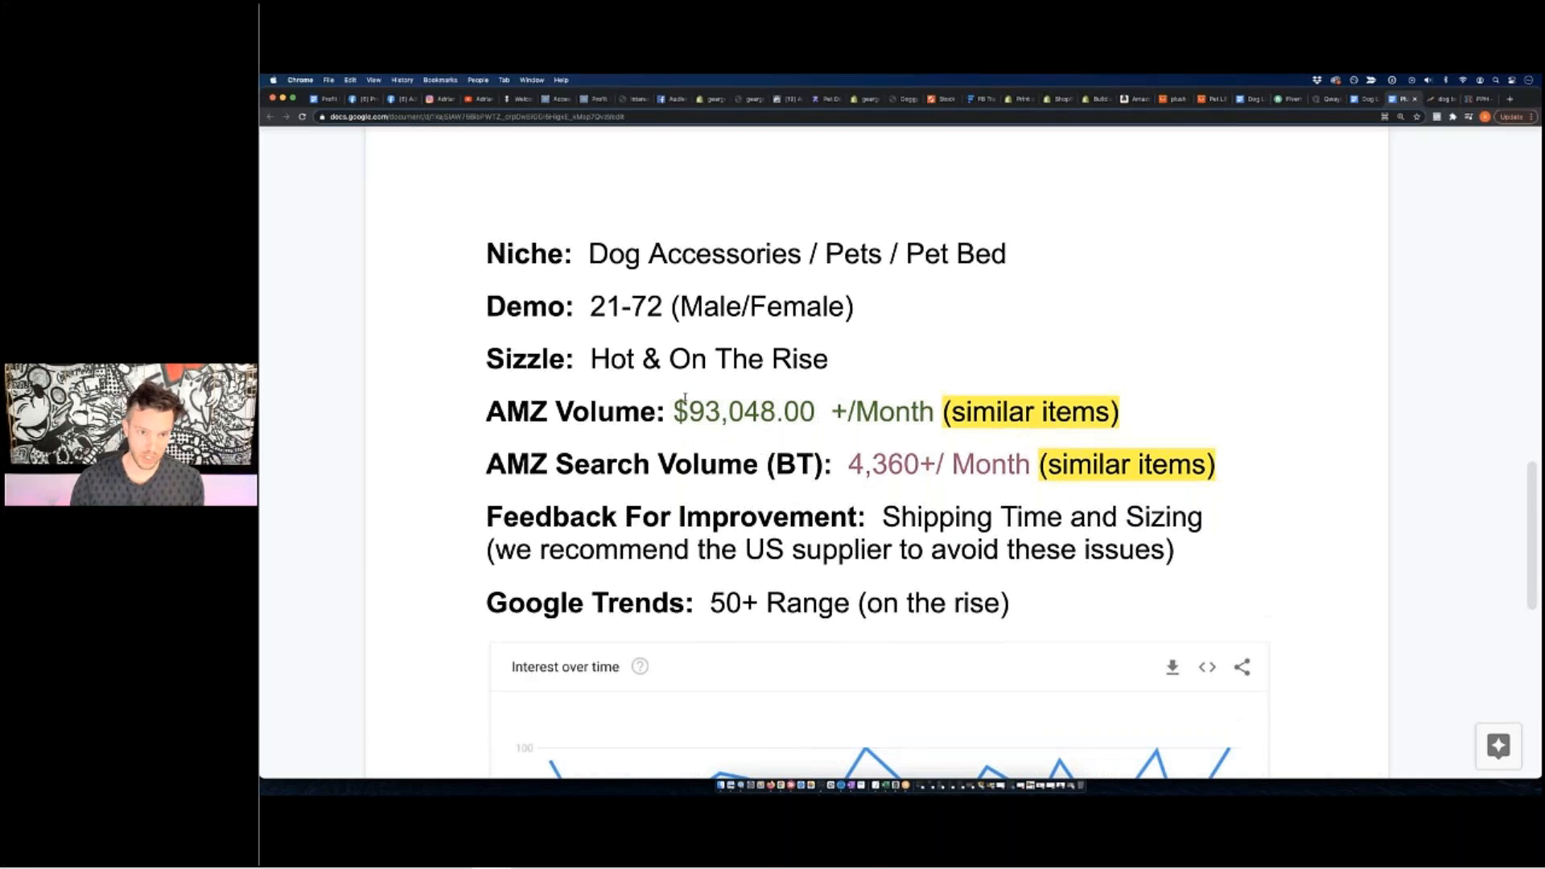
drag(499, 307, 854, 309)
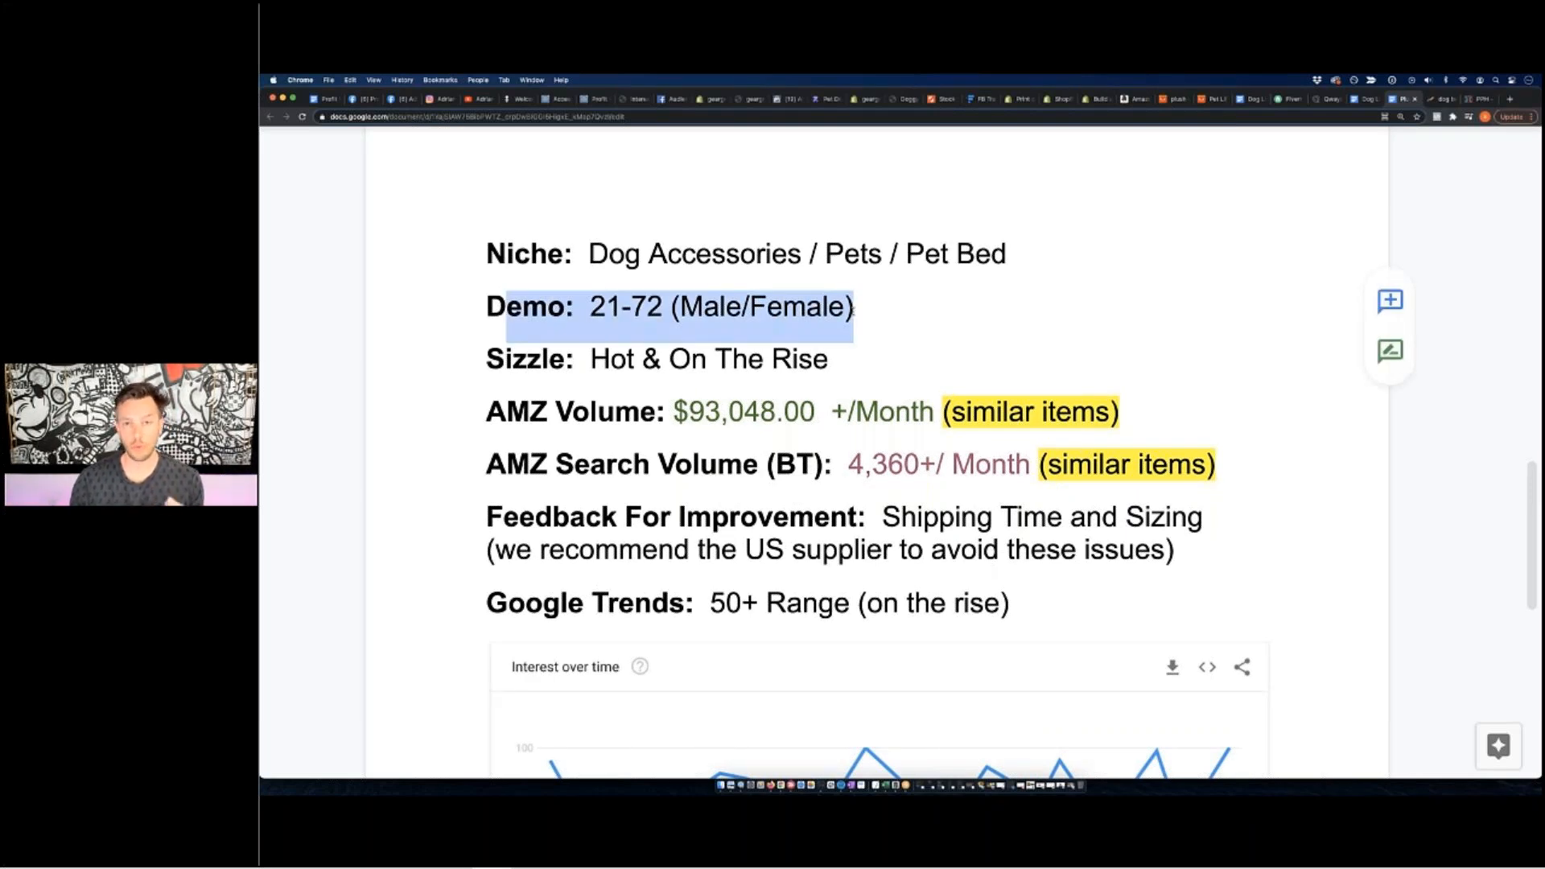
drag(590, 308, 855, 307)
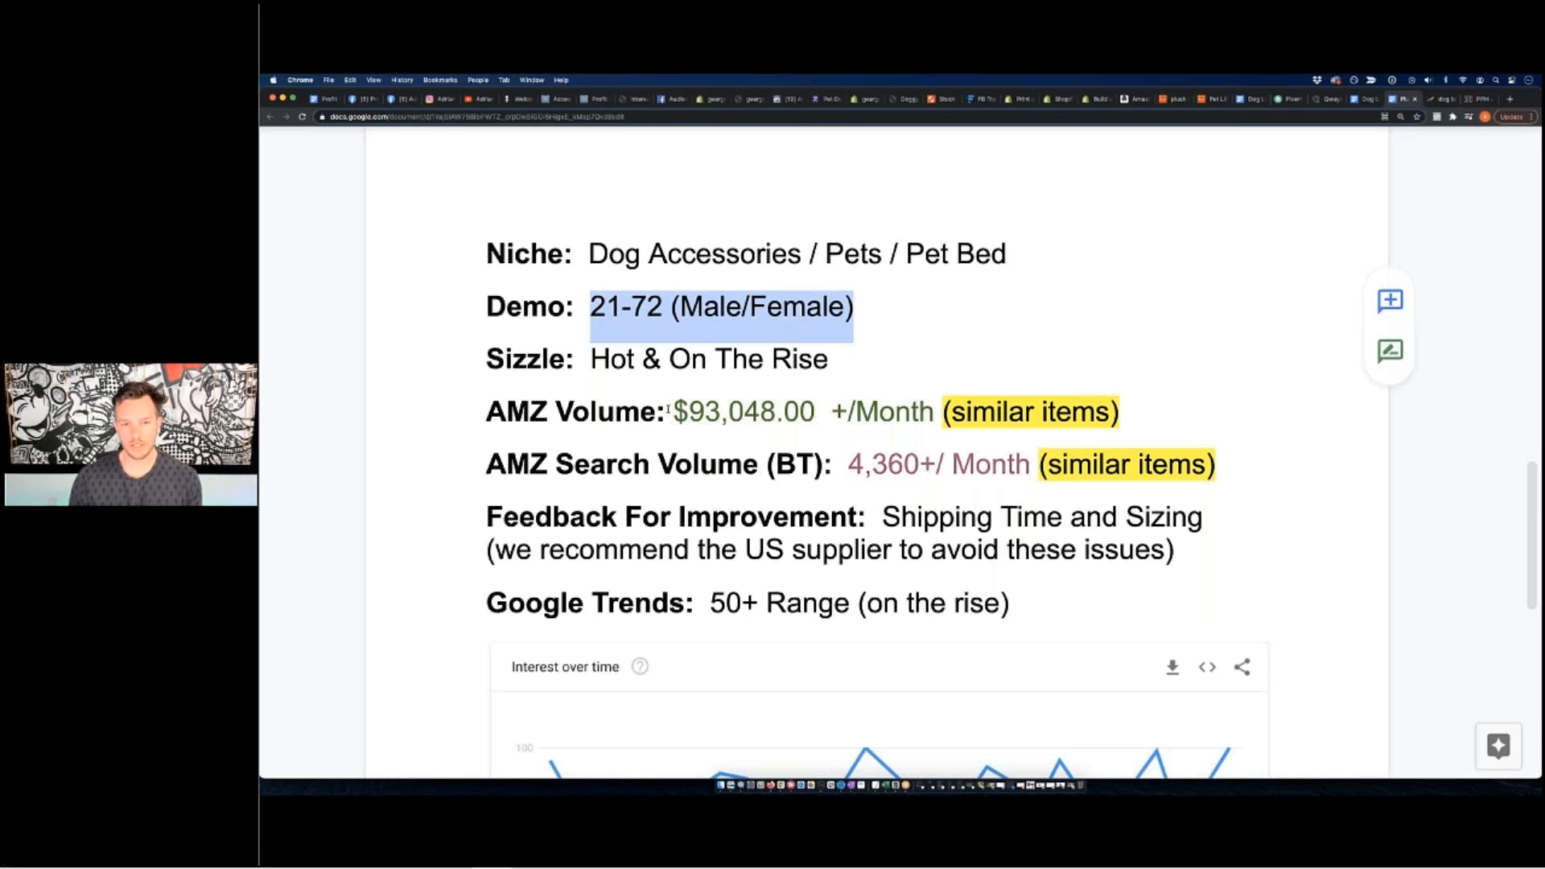
Glance at the Google Trends chart and highlight the AMZ Volume line's "similar items" note and monthly dollar amount.
scroll(667, 408, down, 5)
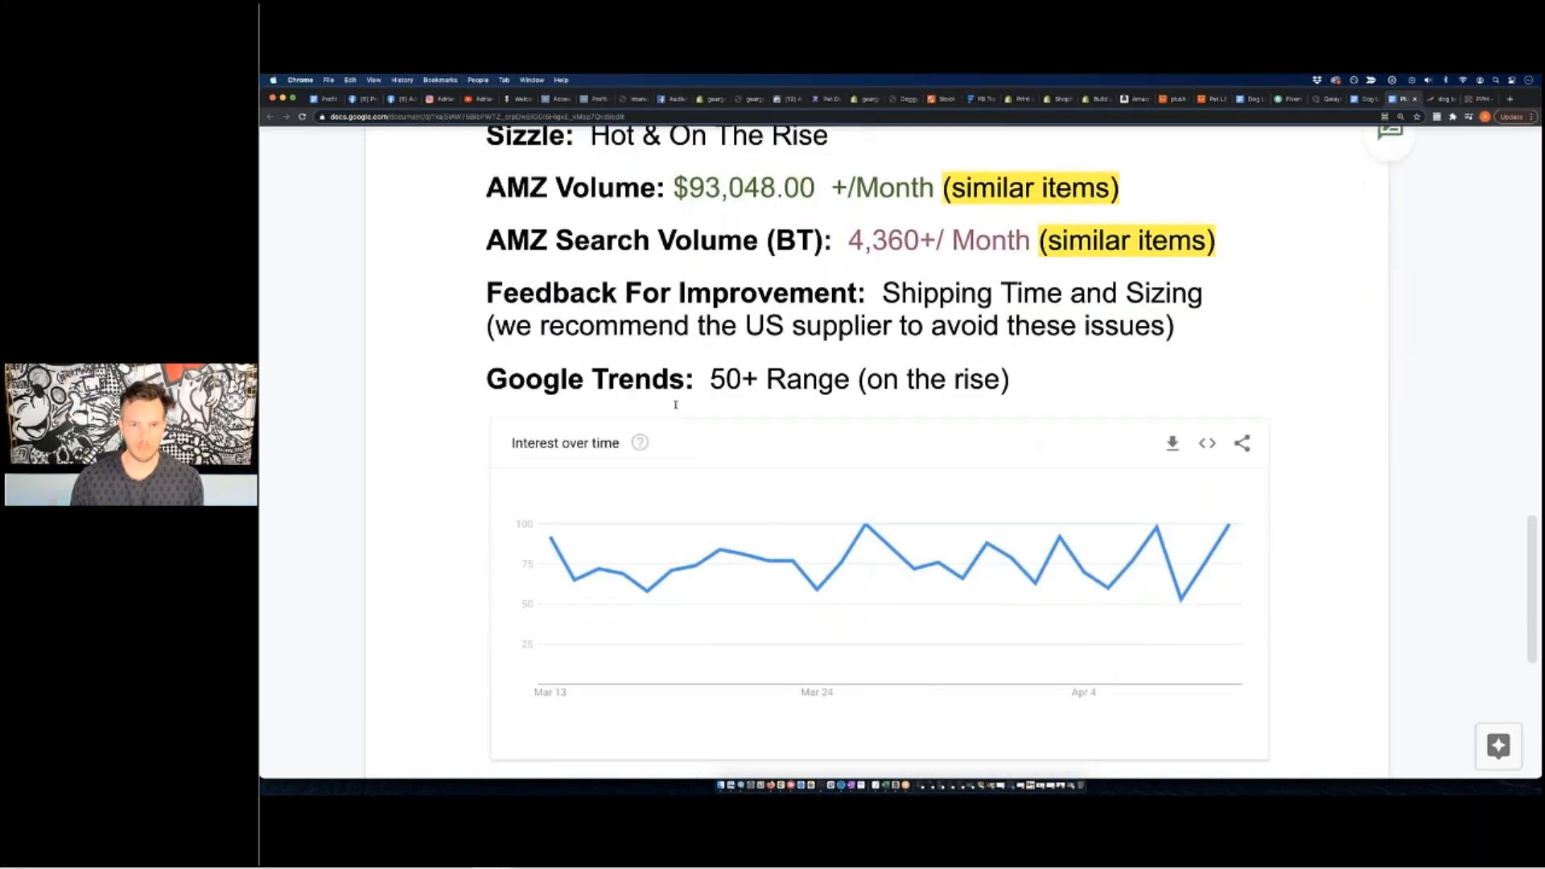
scroll(667, 409, up, 7)
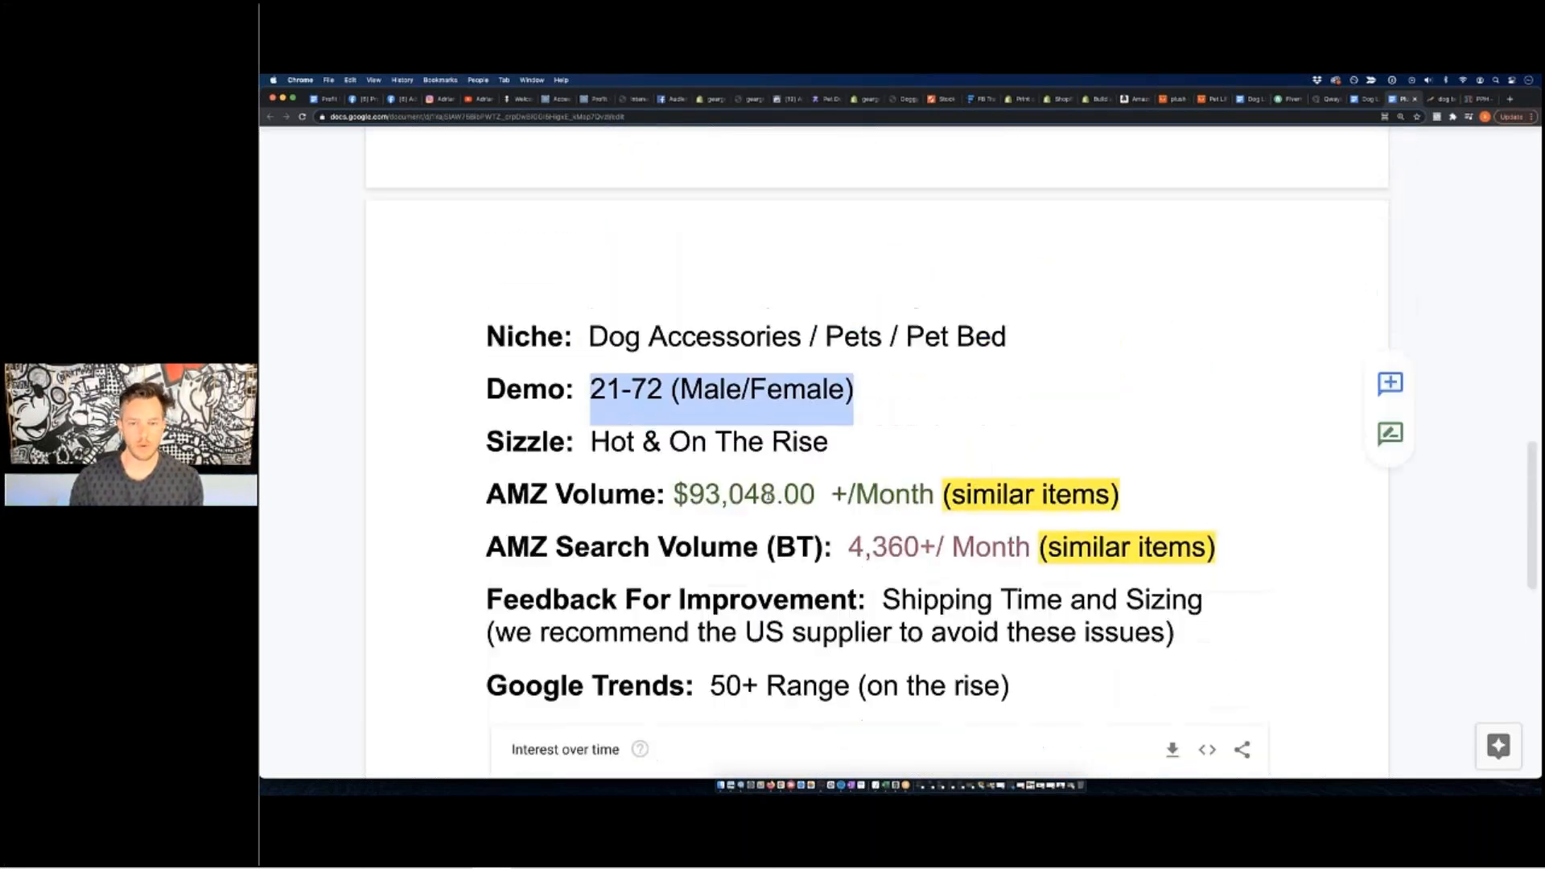
drag(936, 507, 1119, 507)
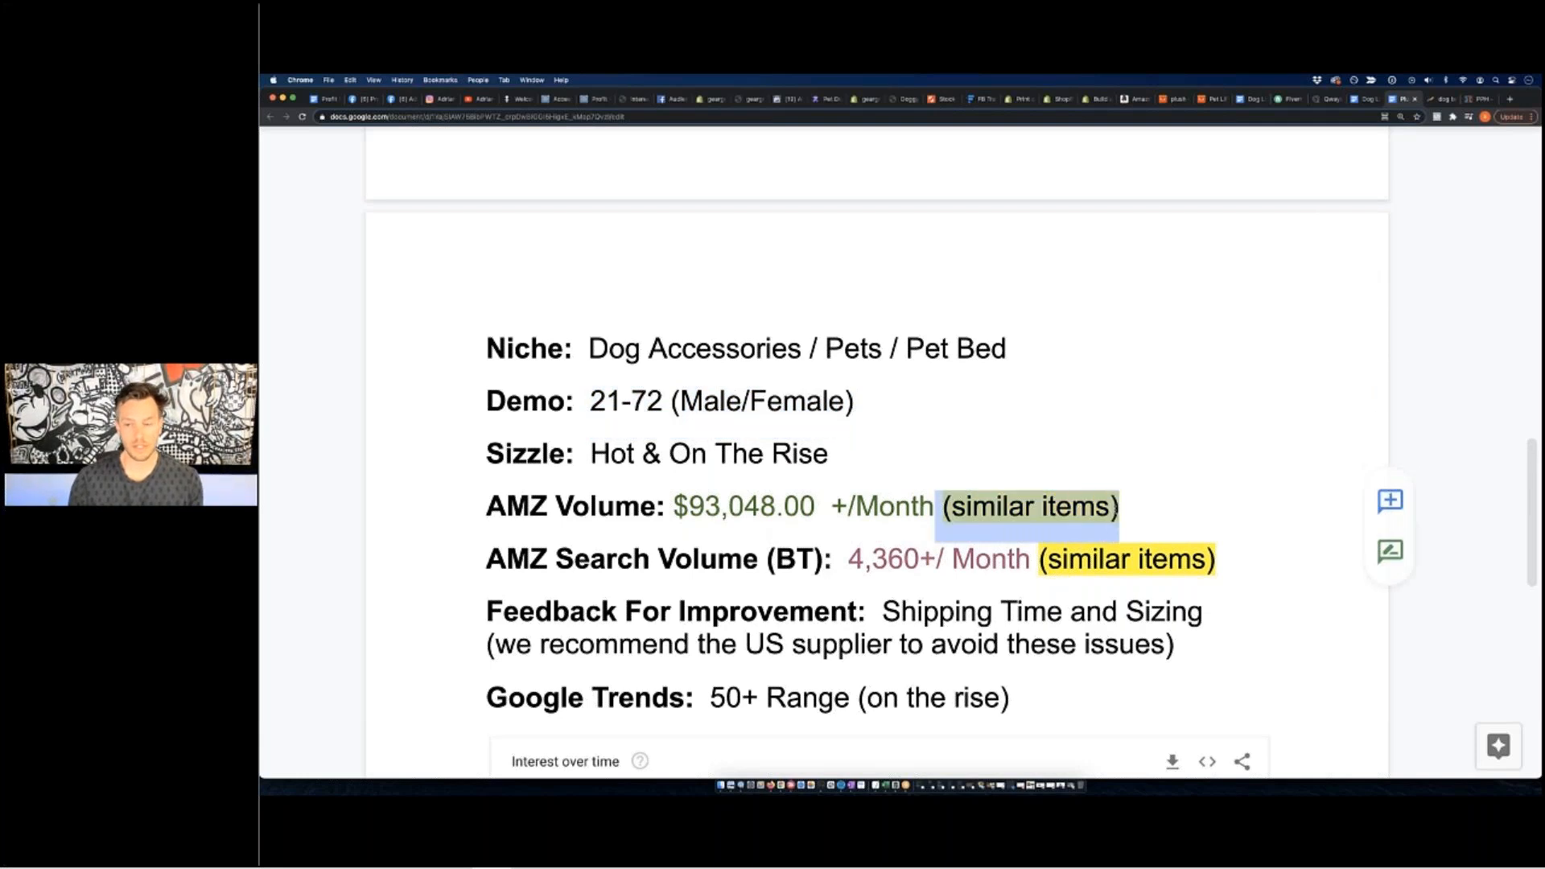
drag(674, 507, 815, 507)
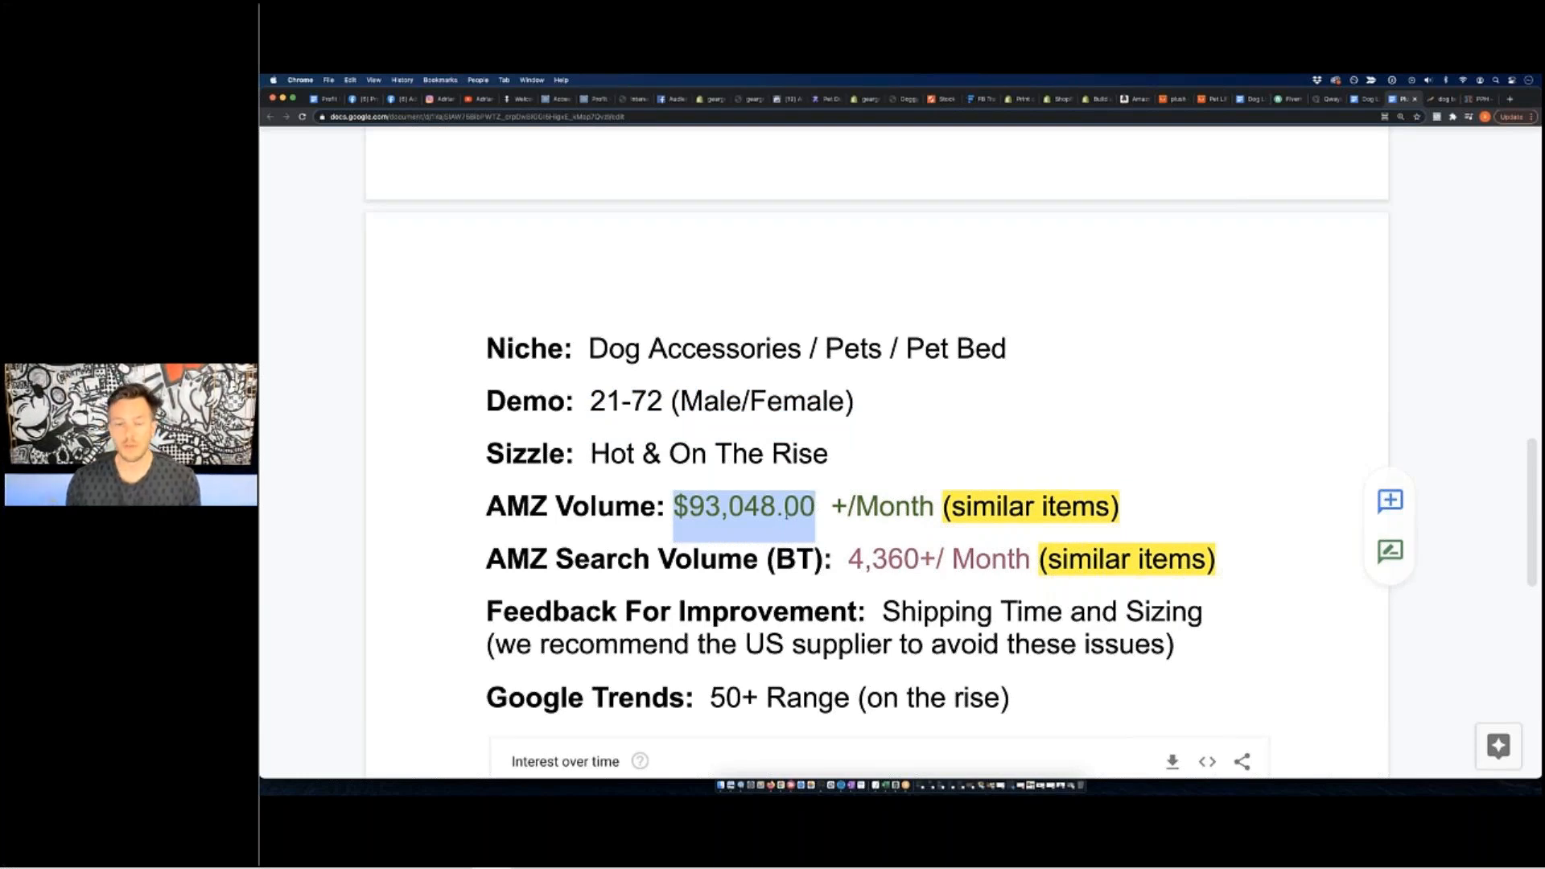
Highlight the monthly figure and the "similar items" note on the AMZ Search Volume (BT) line.
drag(507, 558, 941, 561)
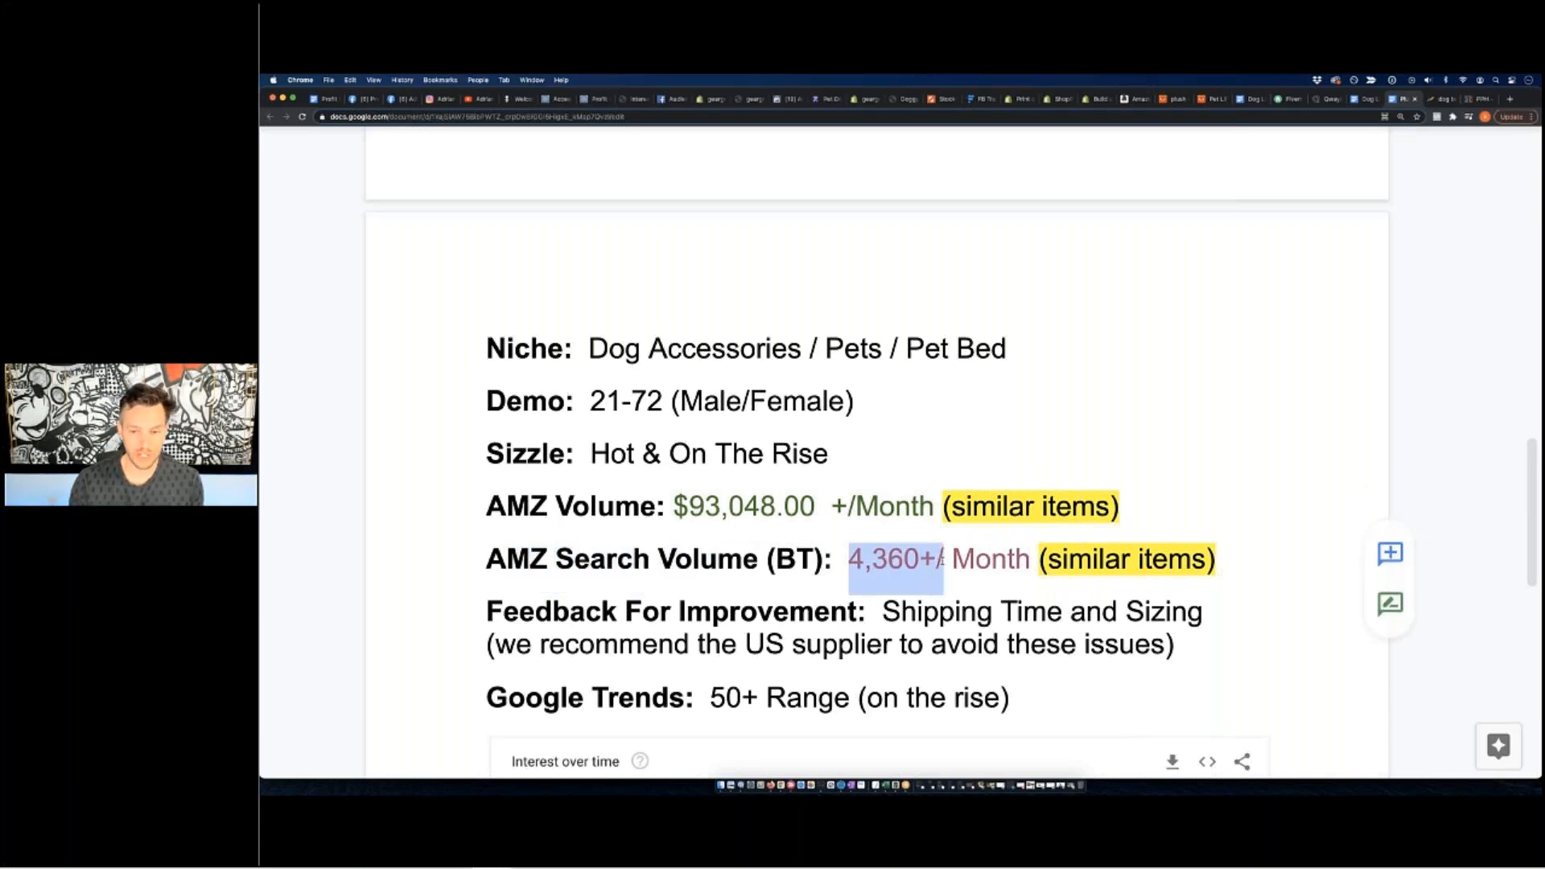
drag(1069, 559, 1169, 557)
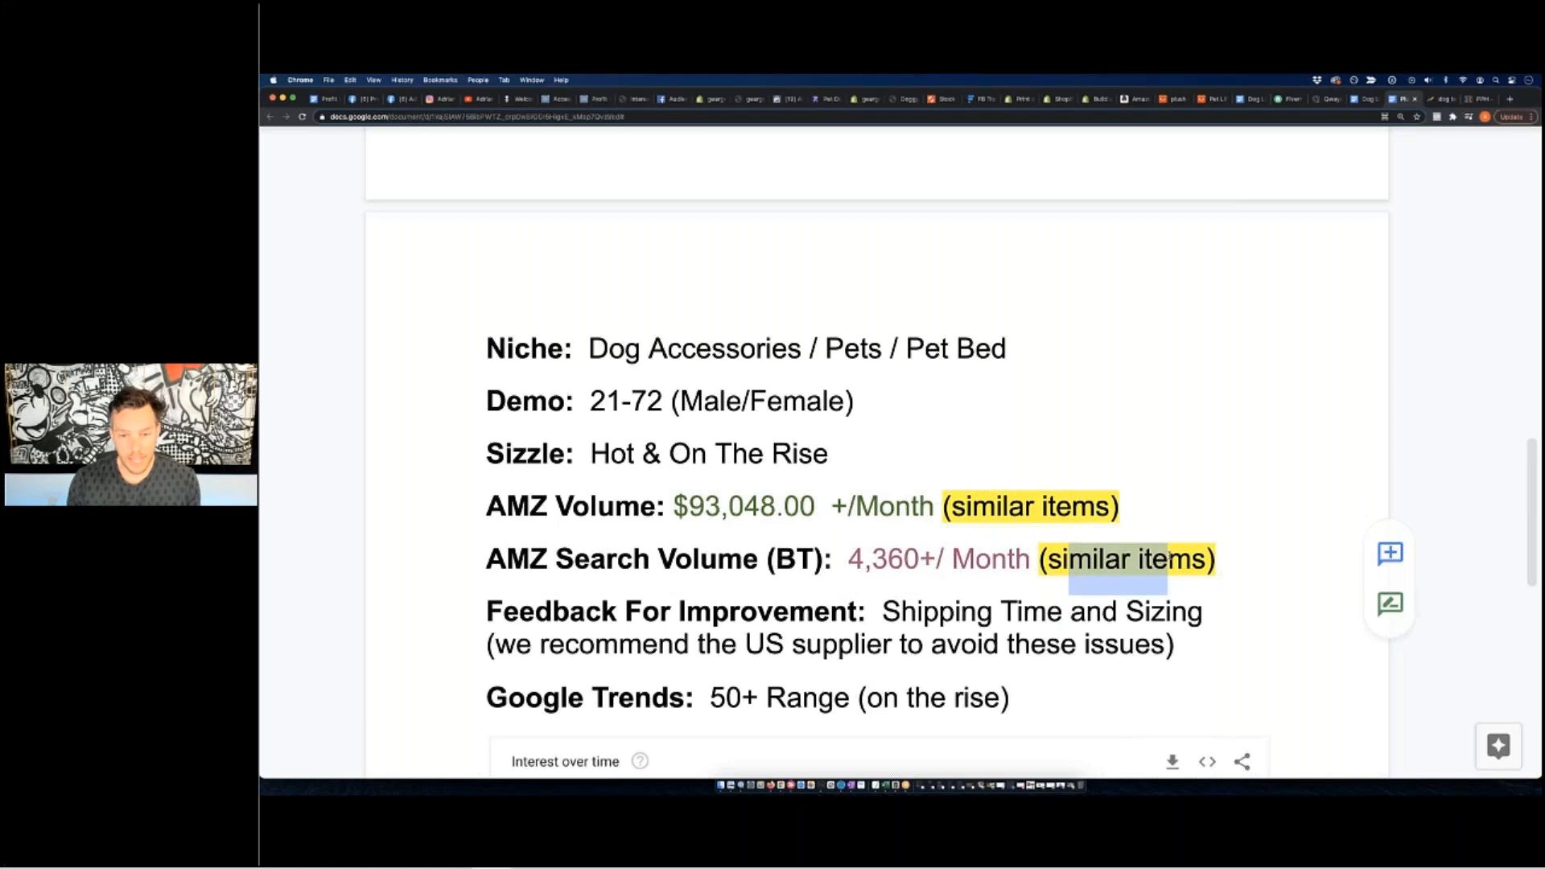
click(1169, 556)
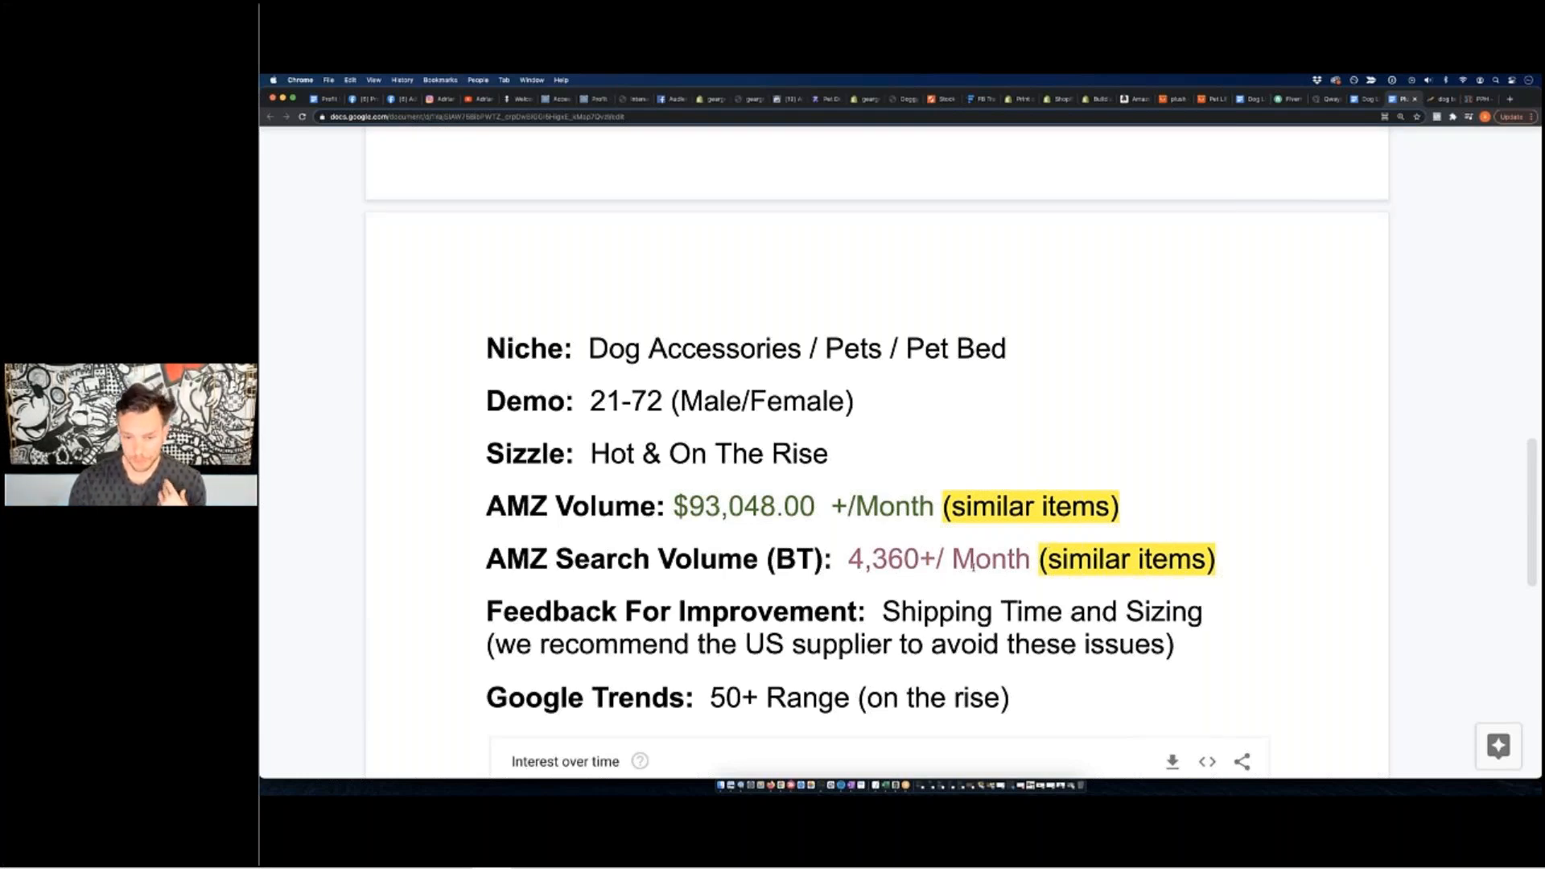
Highlight the whole Feedback For Improvement note about shipping time and sizing, and single out the word "Sizing".
scroll(861, 533, down, 2)
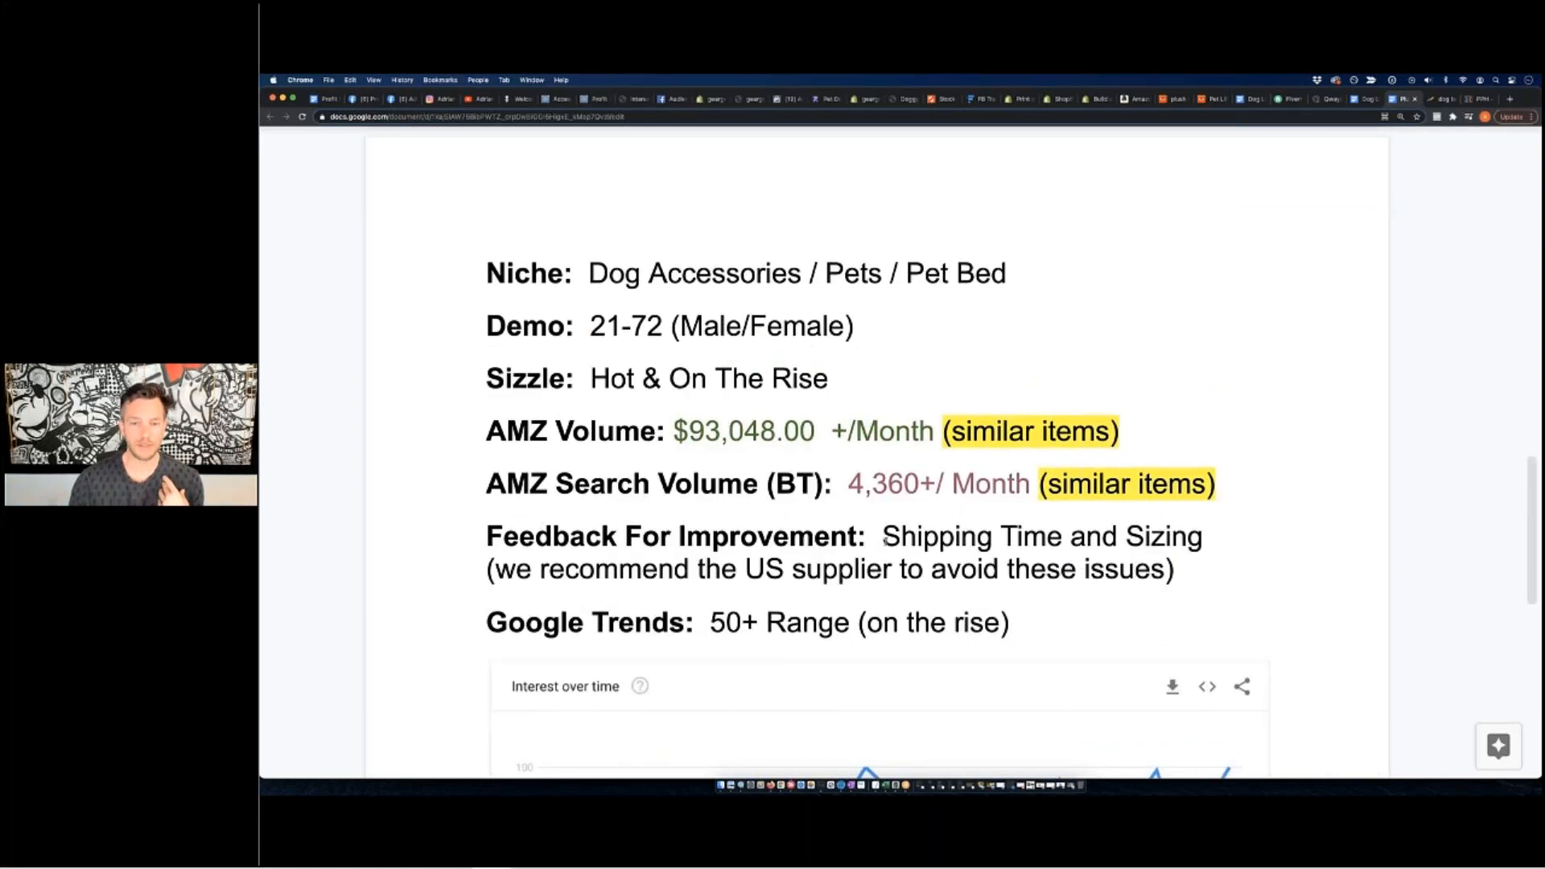
drag(885, 539, 1176, 563)
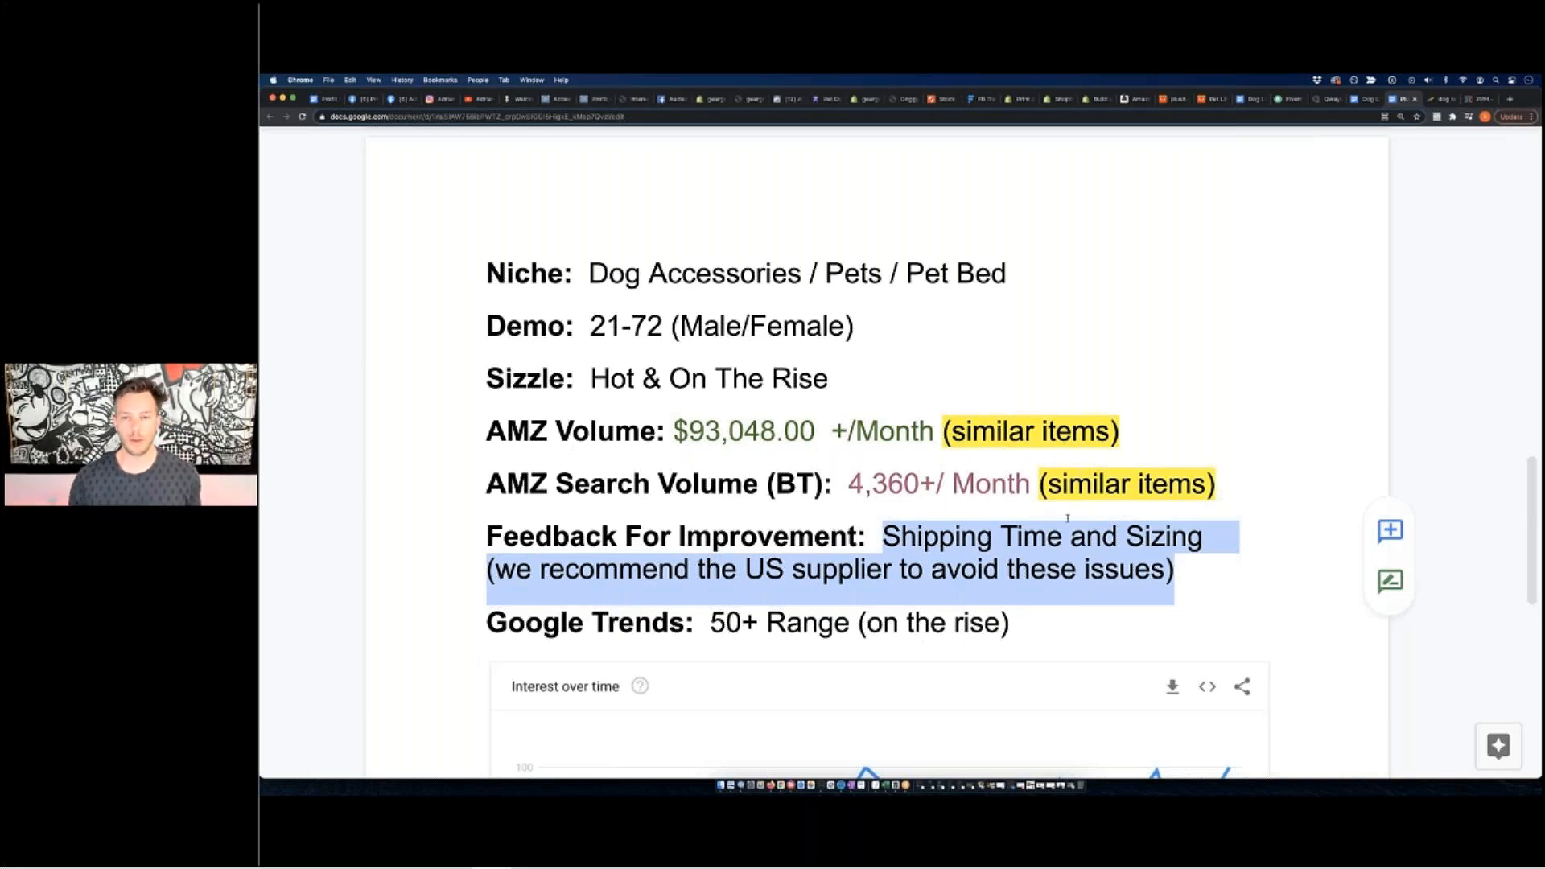
scroll(1068, 518, down, 4)
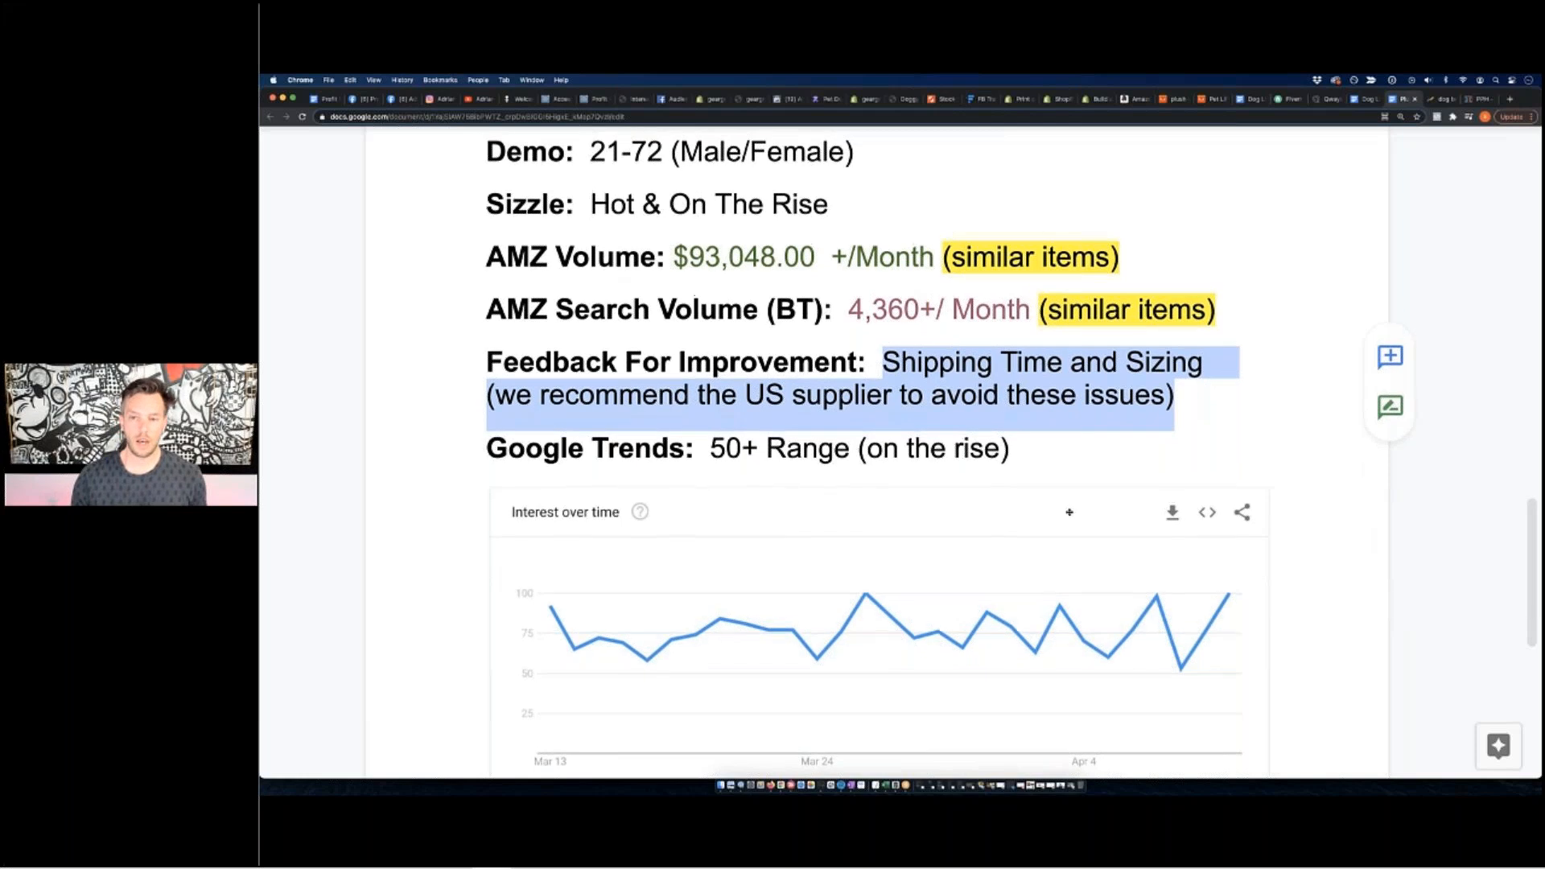
click(700, 385)
drag(1125, 362, 1202, 364)
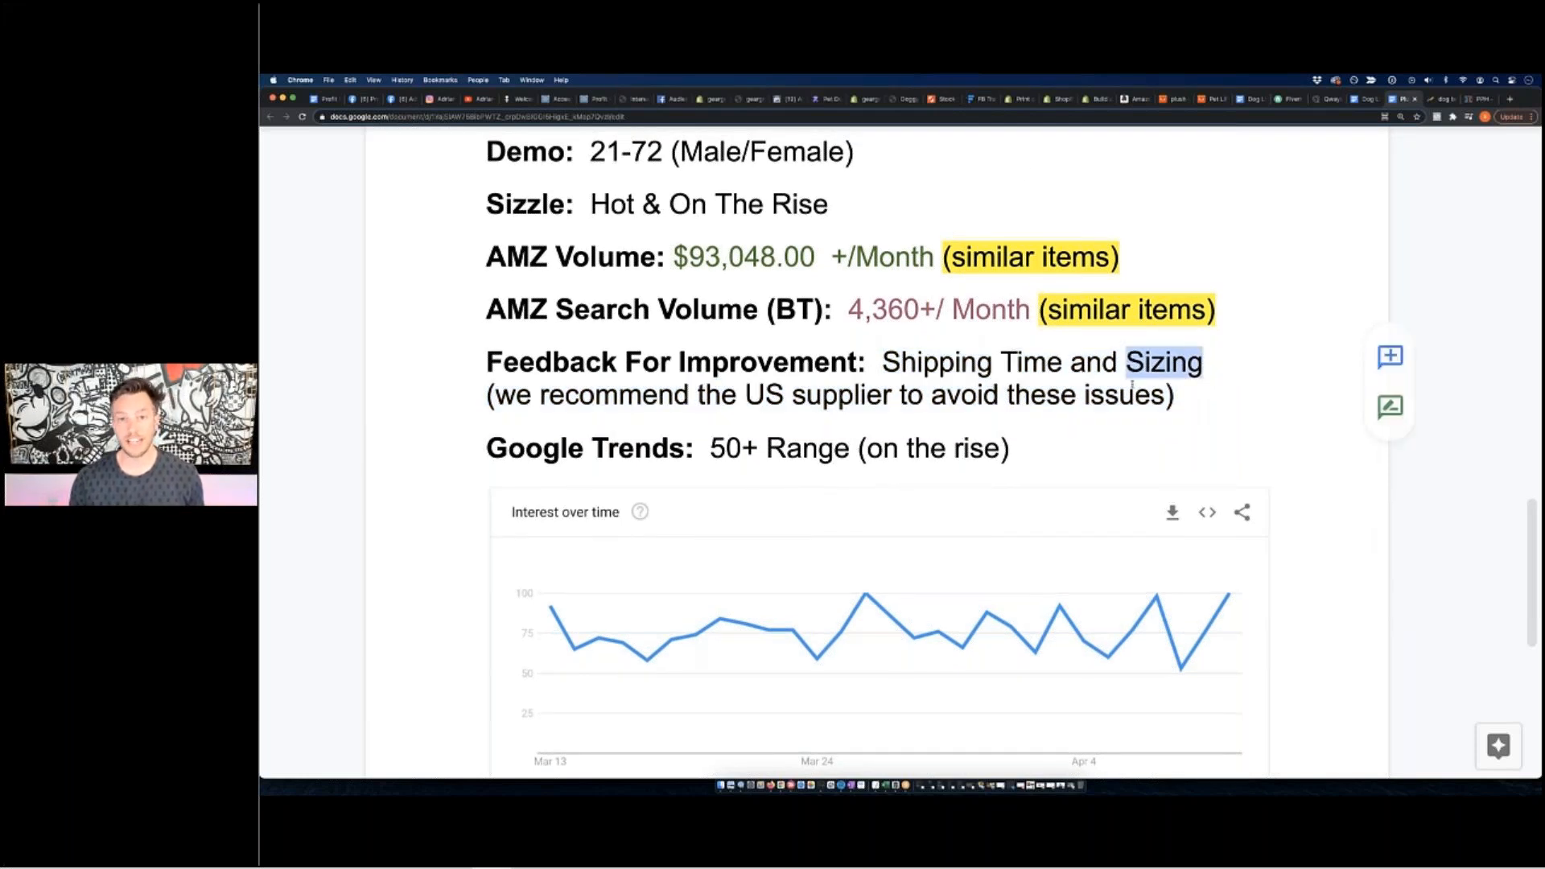
Switch to the Doggy Cuddler store page and examine its size table with diameters and pet breed examples, plus the size chart image.
click(904, 100)
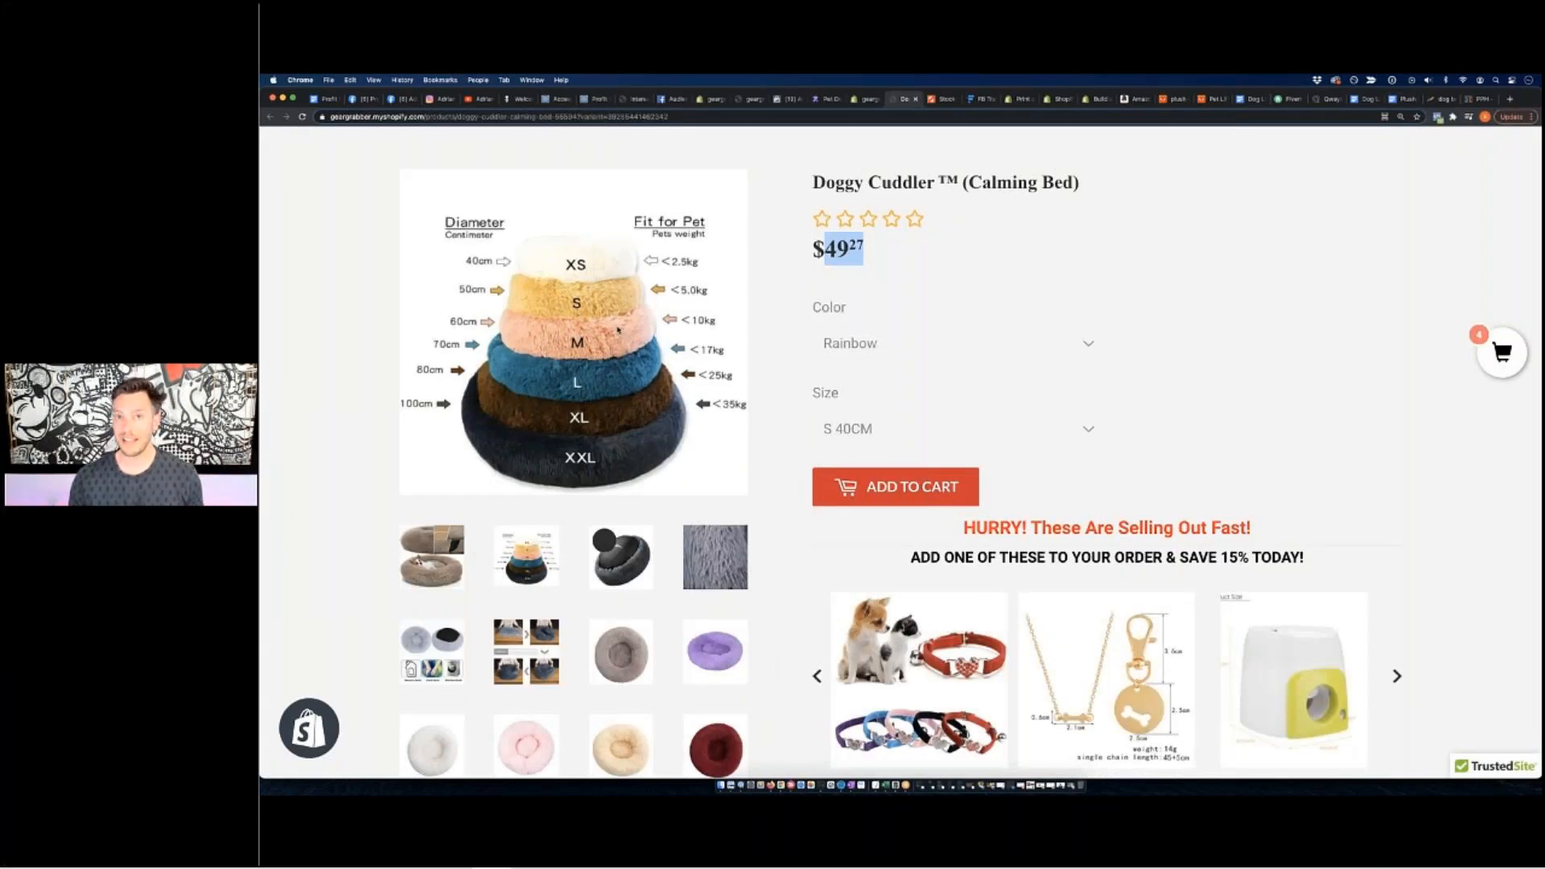
scroll(1249, 465, down, 15)
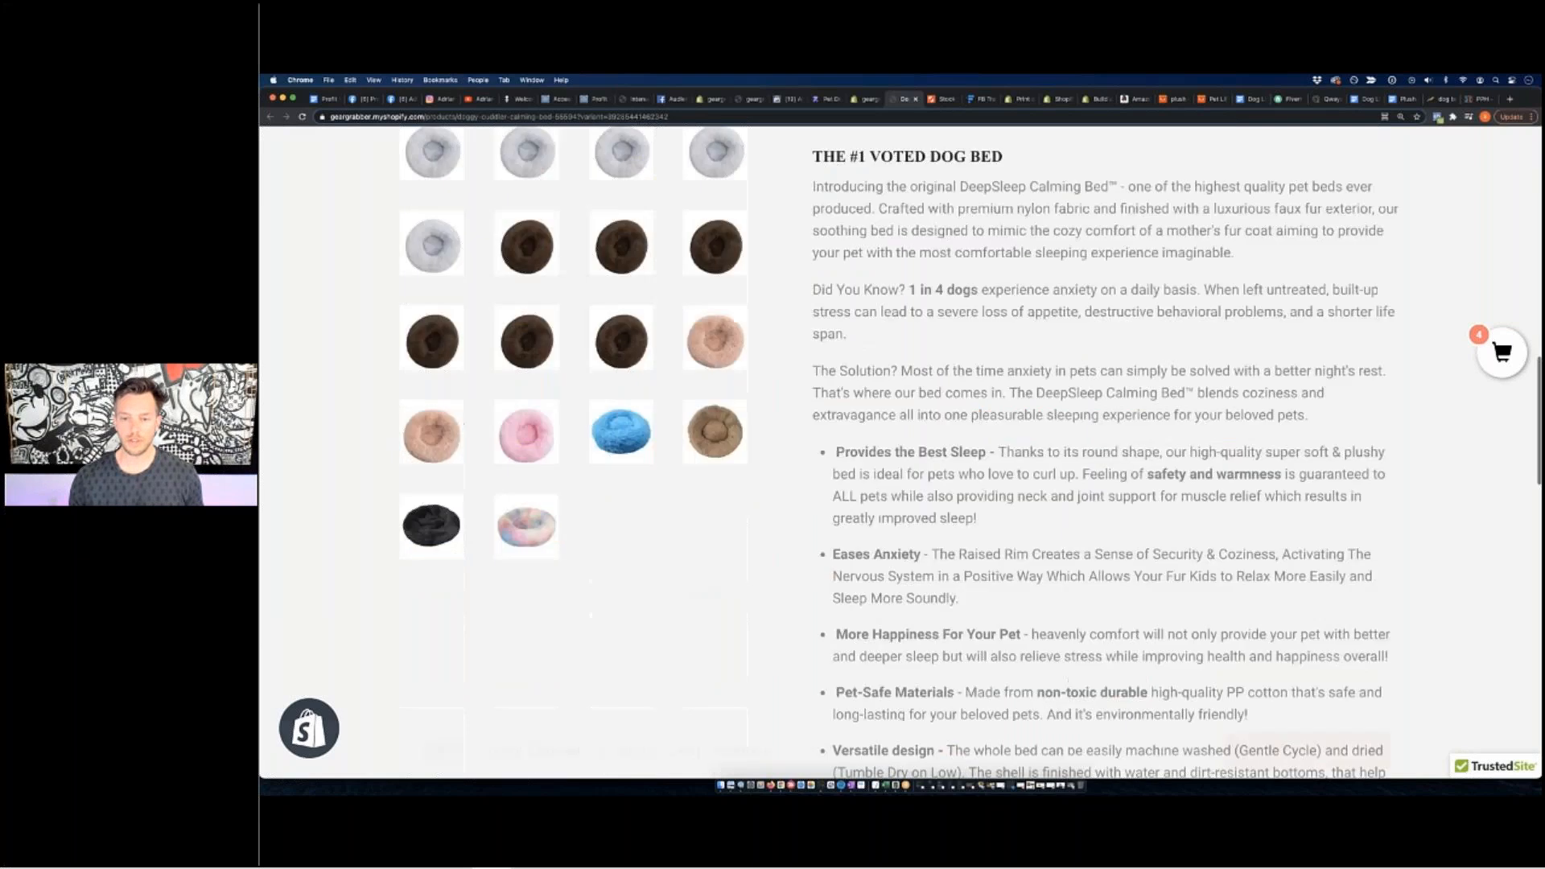
drag(837, 258, 1271, 259)
drag(1212, 333, 1248, 528)
click(1205, 471)
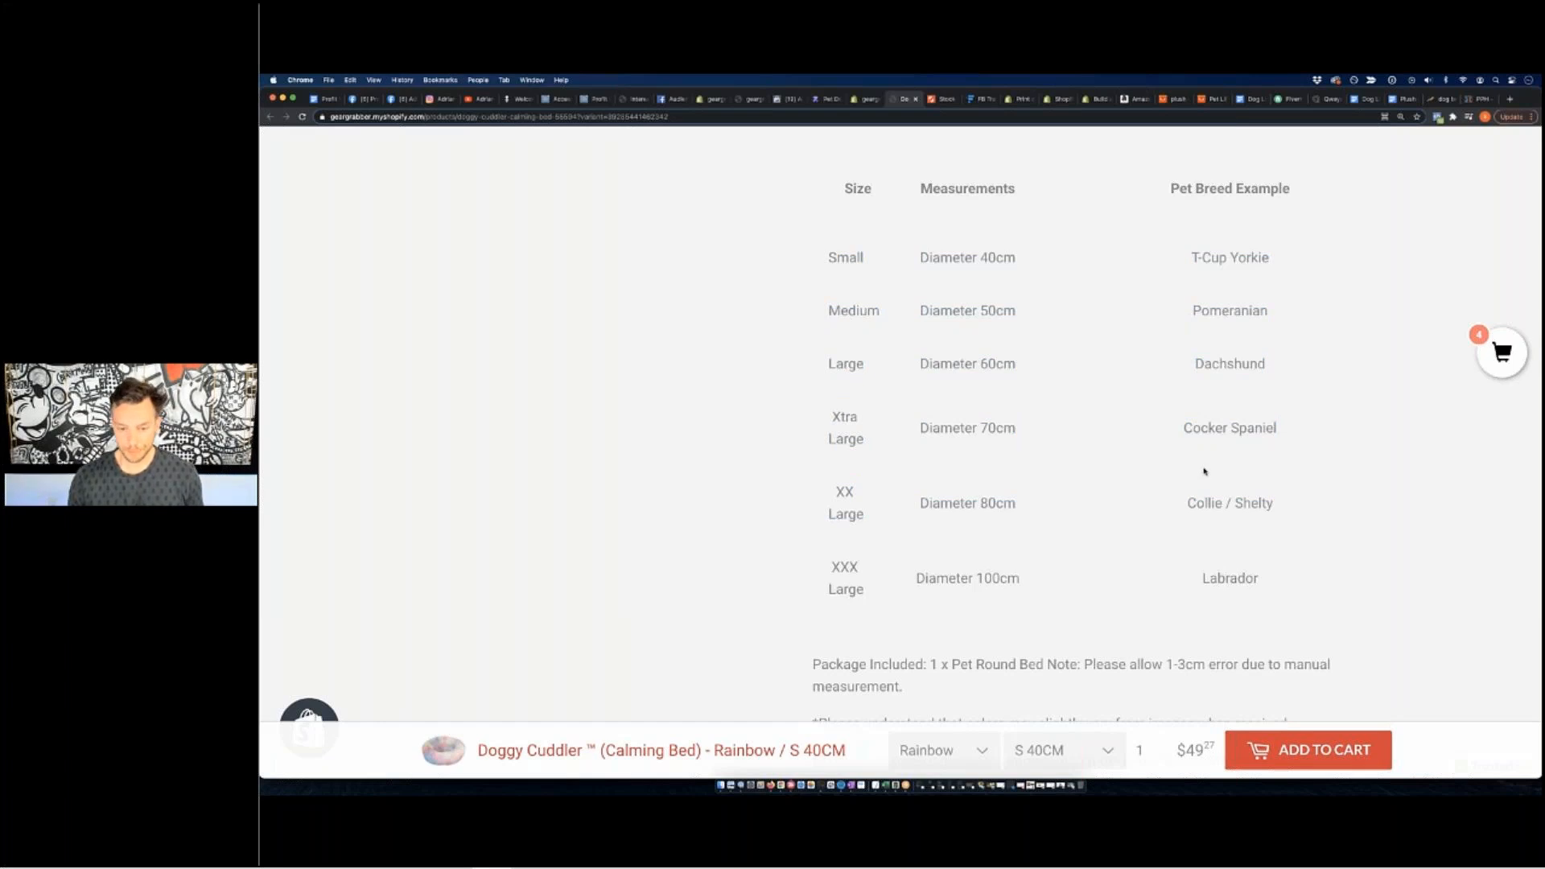
scroll(1205, 472, down, 3)
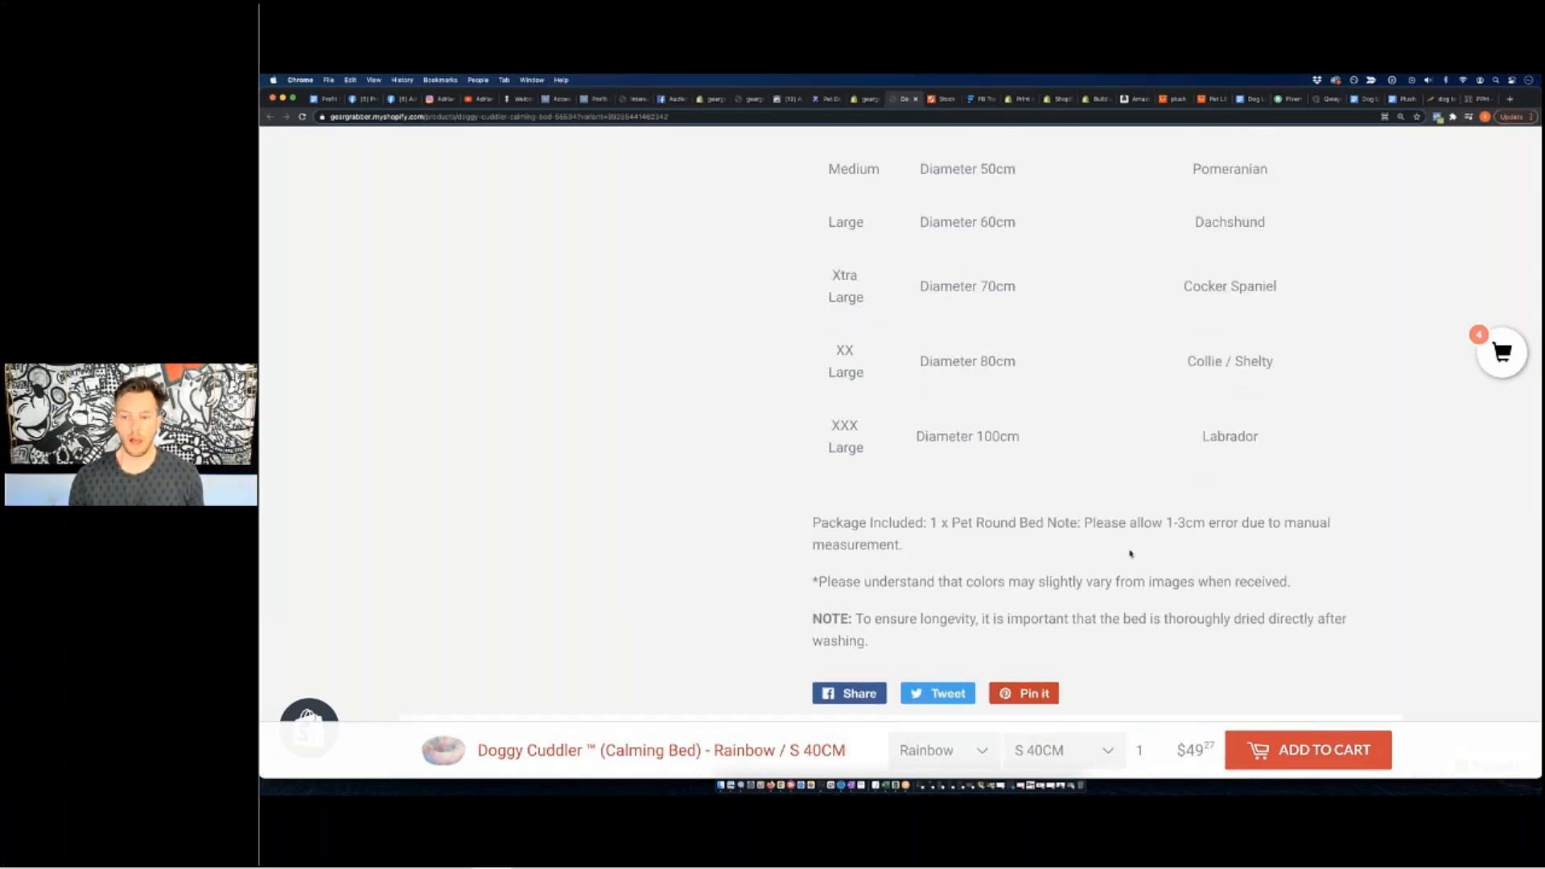
scroll(1205, 472, up, 15)
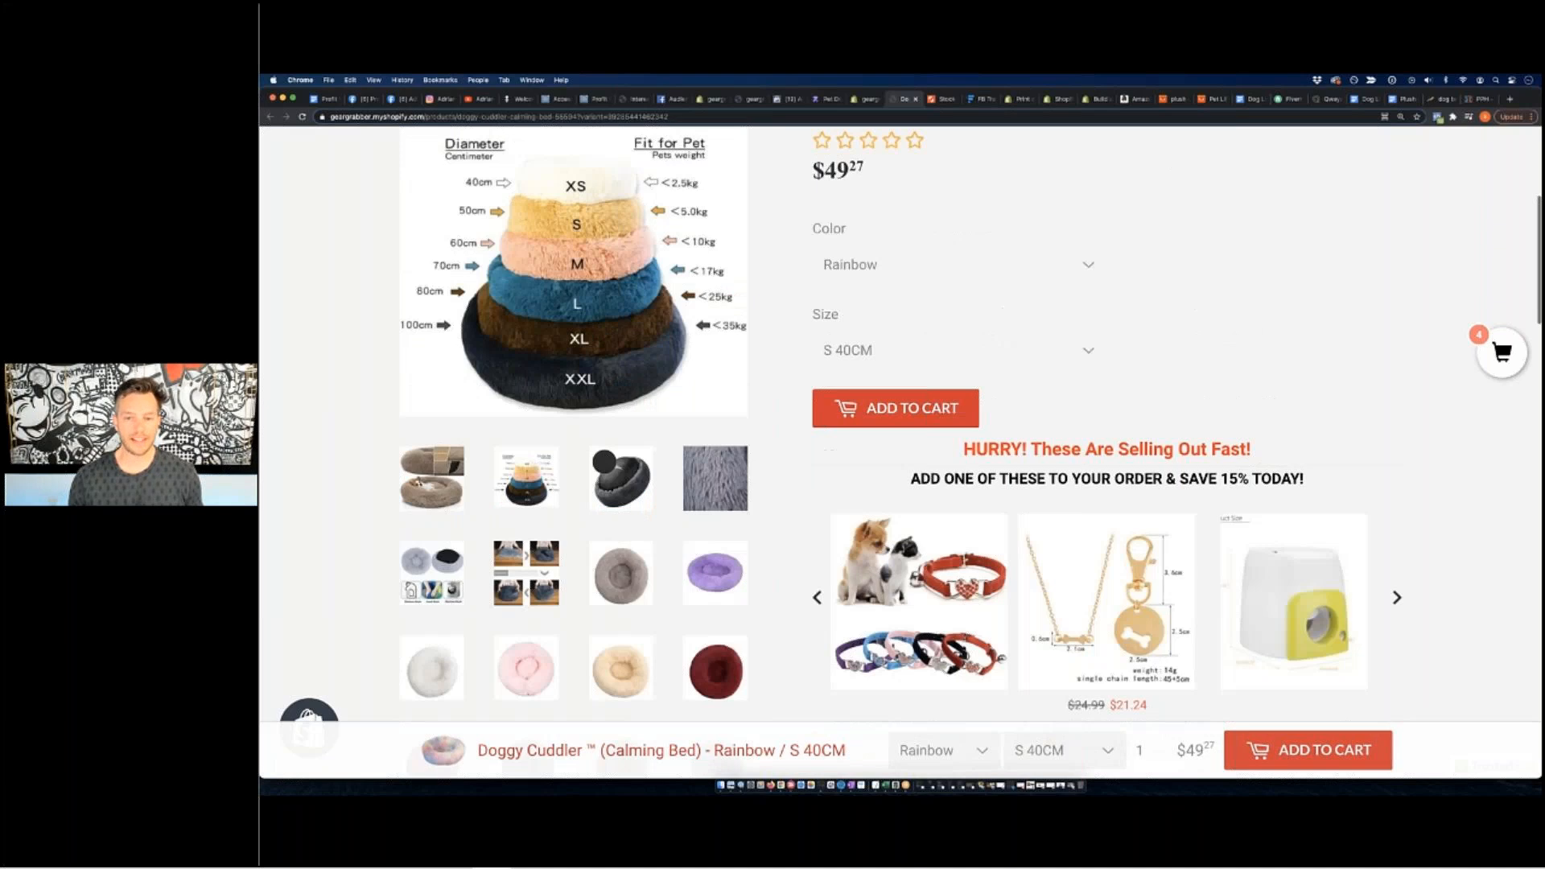
scroll(900, 451, up, 5)
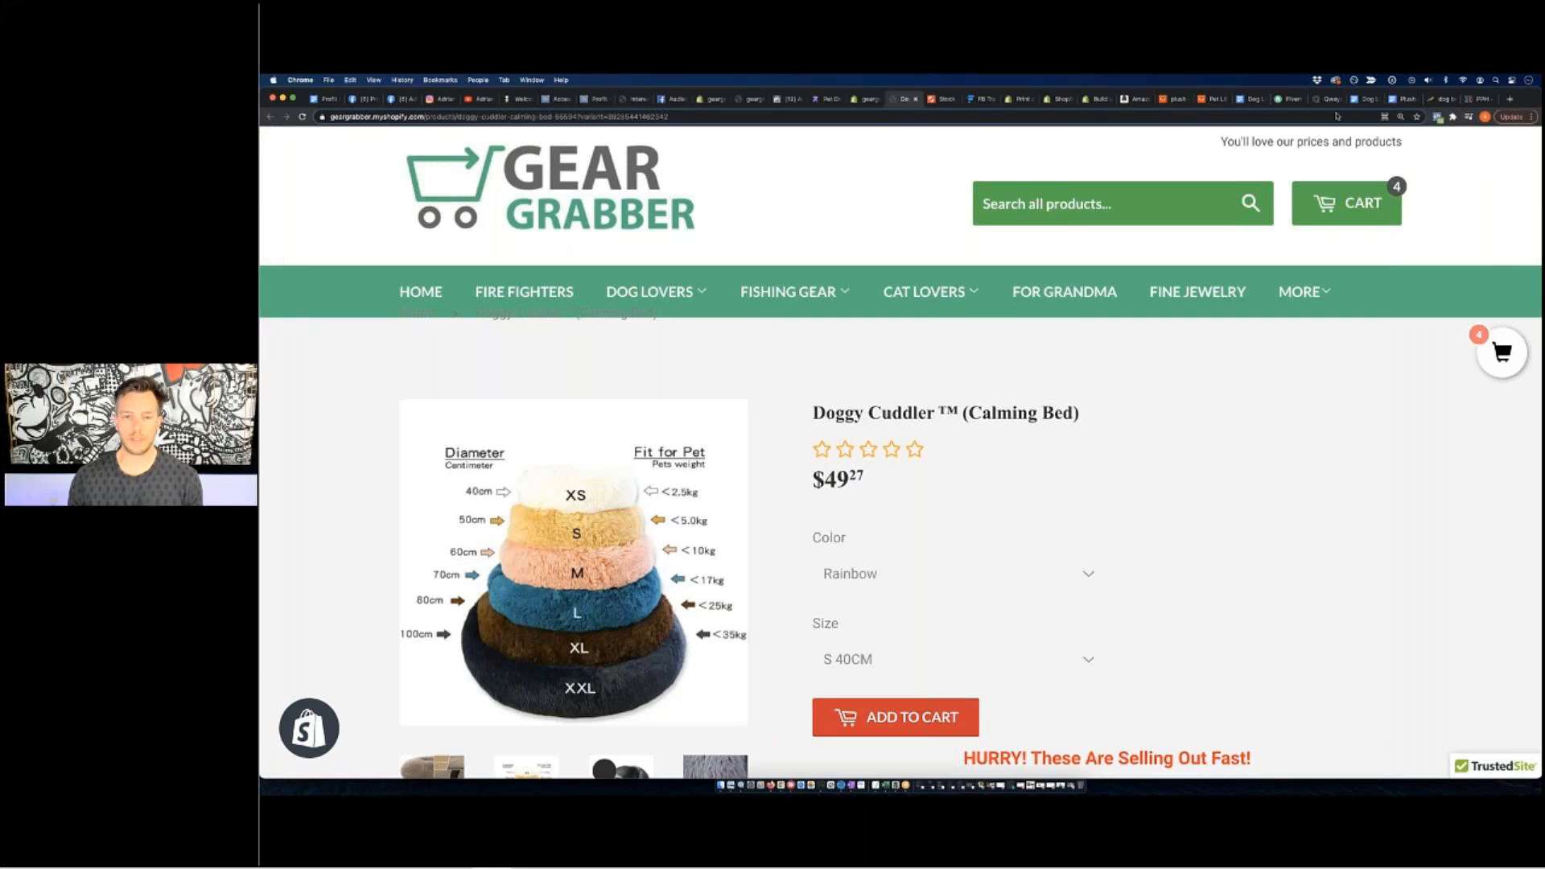
Return to the Plush Dog Bed sheet and highlight "Shipping Time" and "Sizing" in the Feedback For Improvement line.
click(1405, 99)
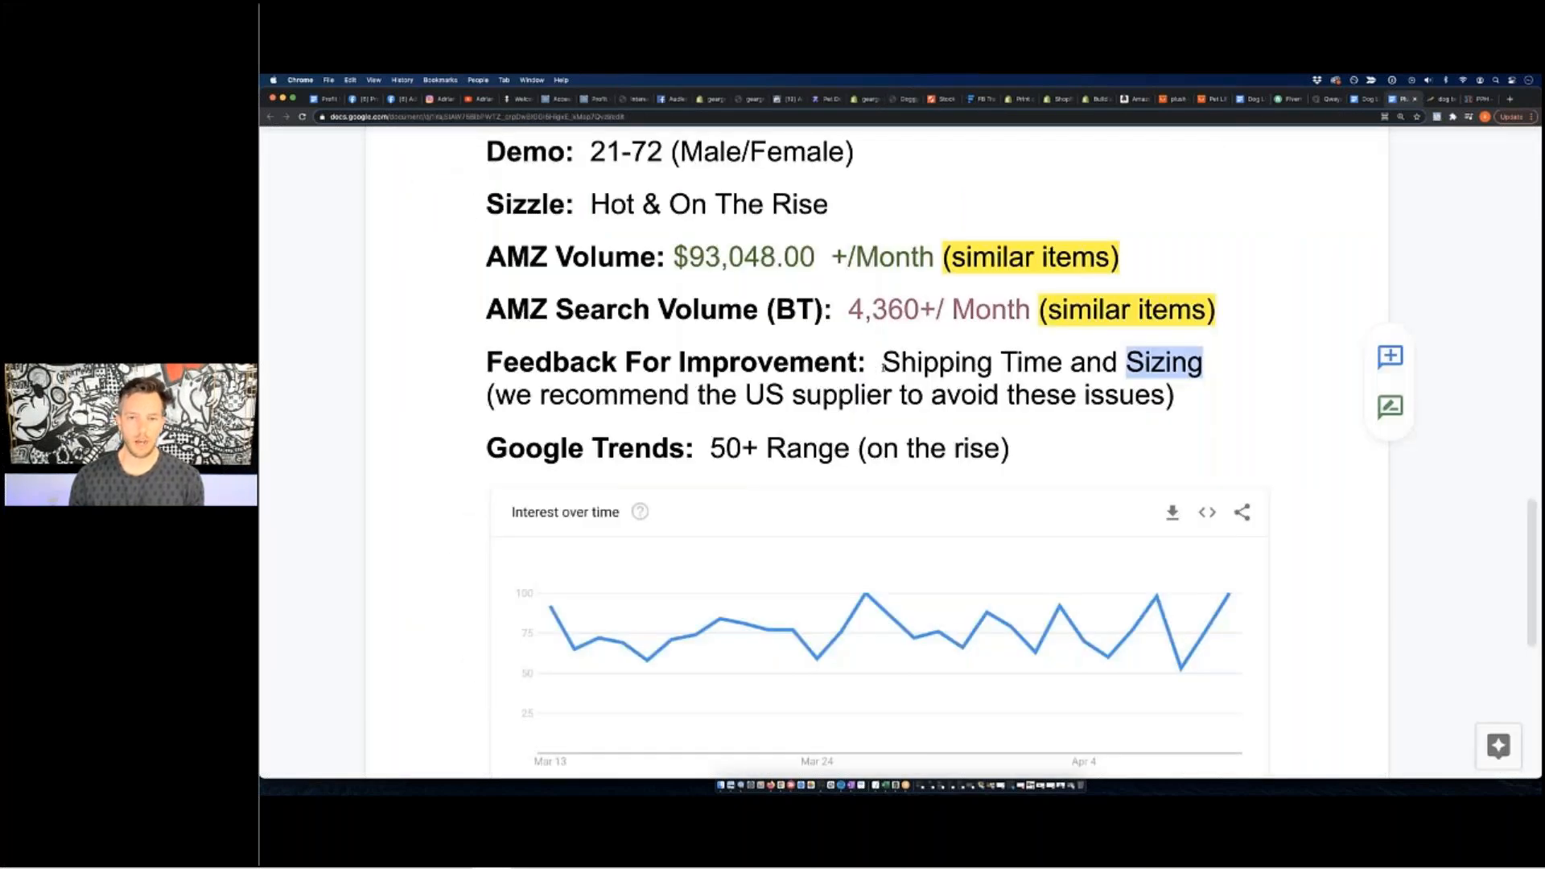
drag(882, 368, 1064, 366)
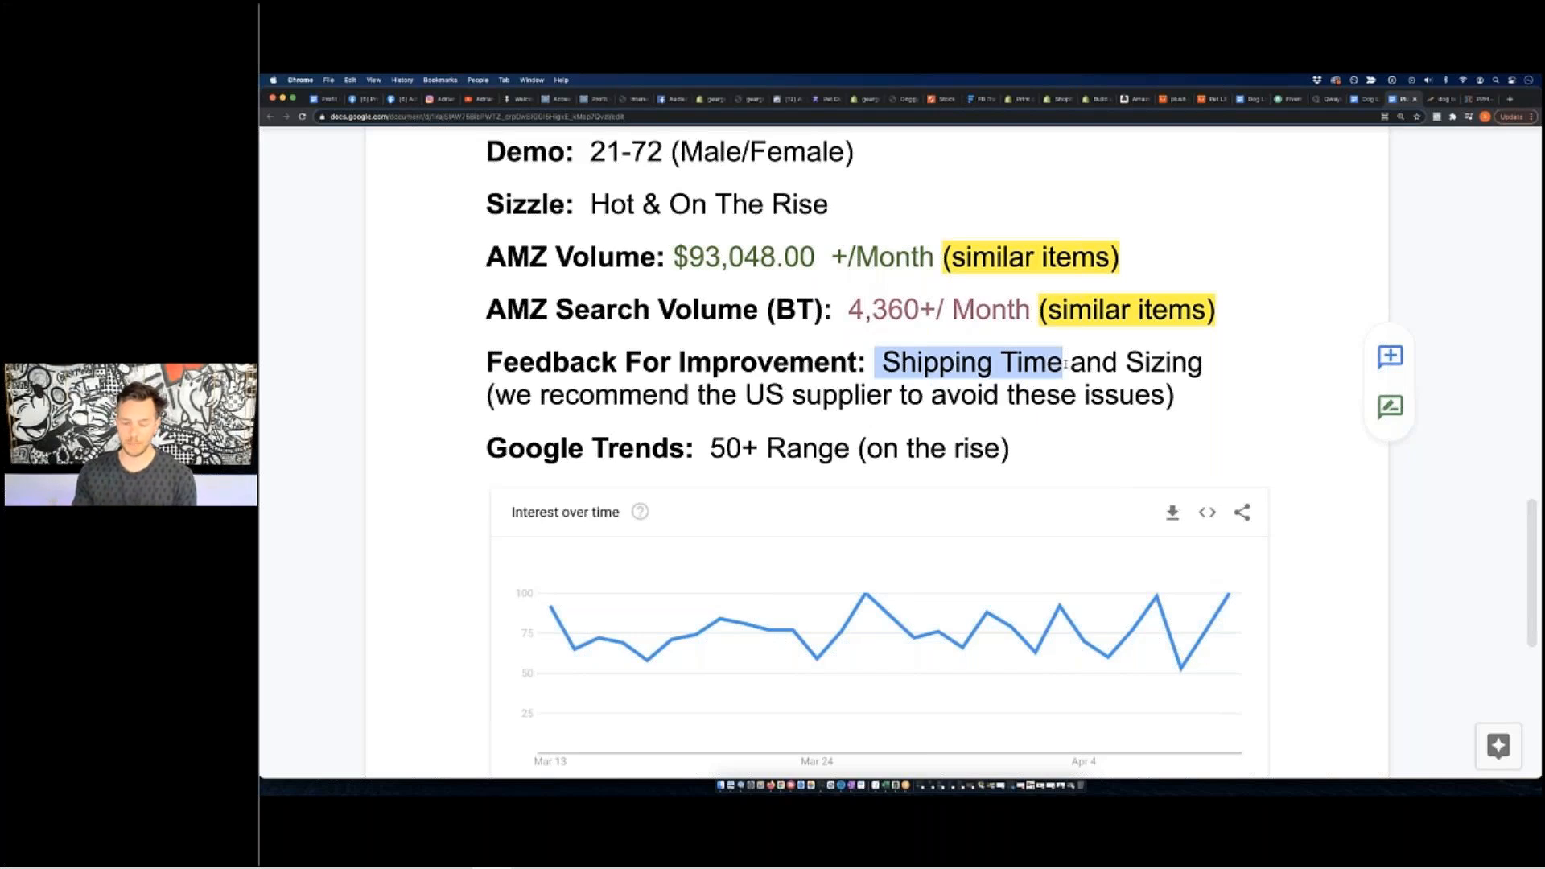
click(921, 320)
drag(884, 363, 1061, 364)
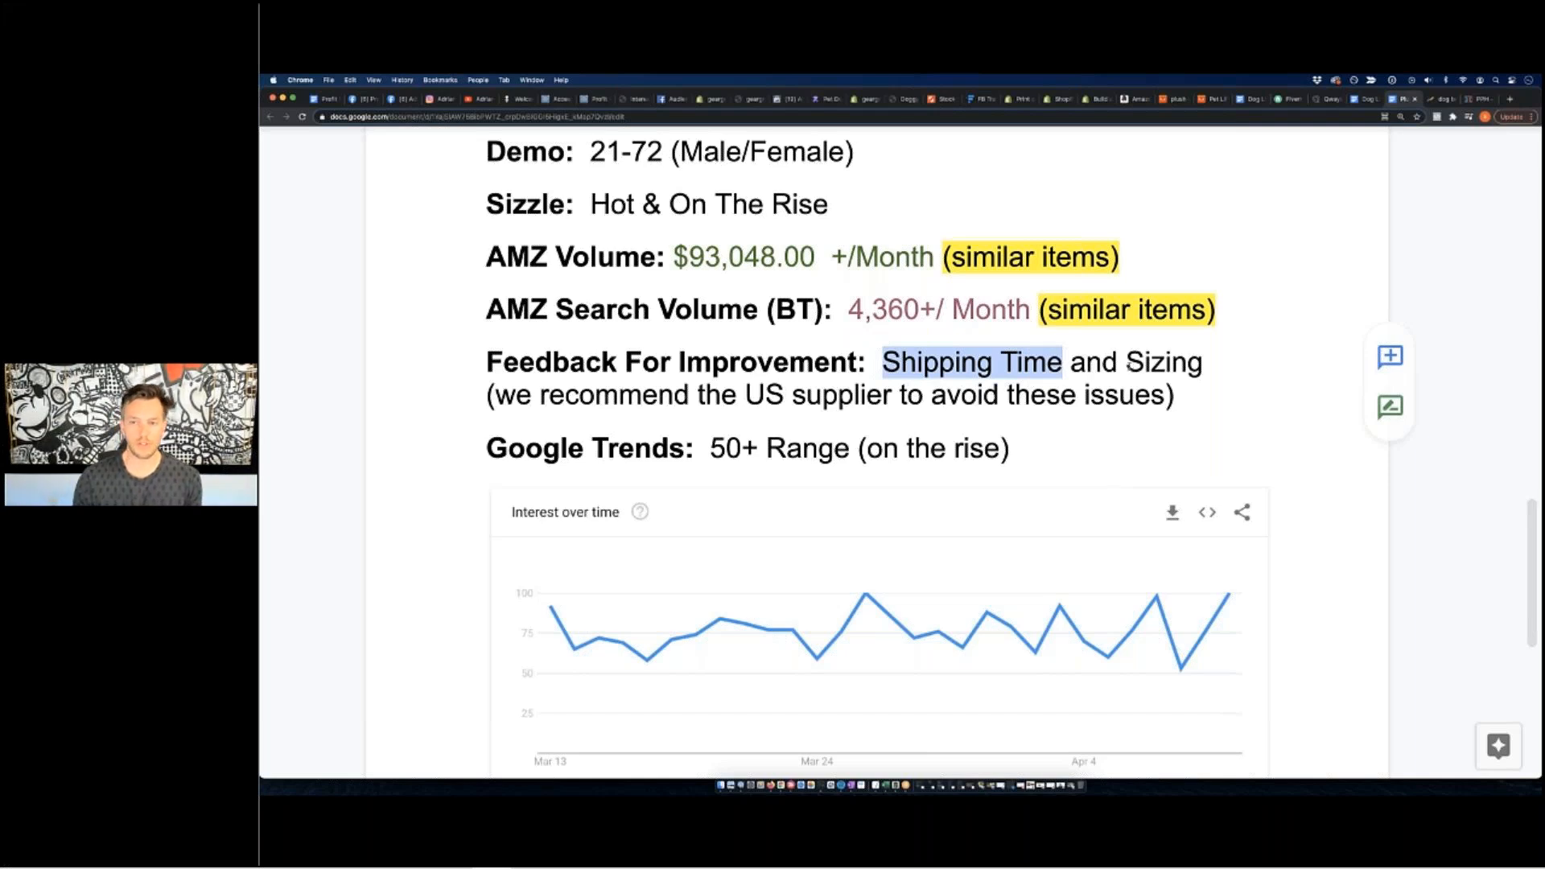
drag(1127, 363, 1204, 364)
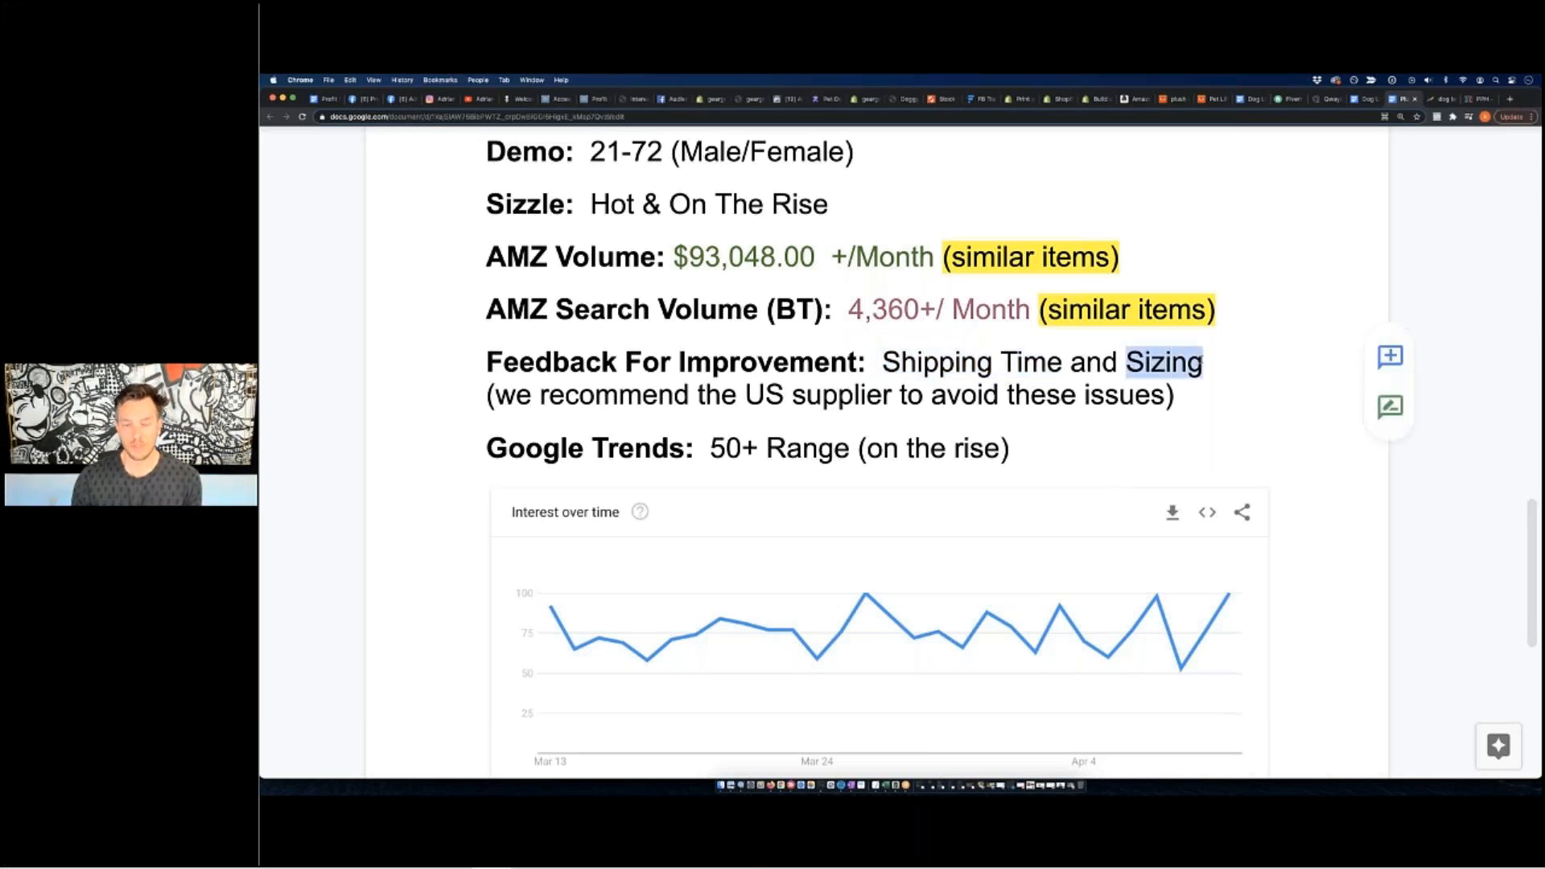
Open the Zendrop donut cuddler page and highlight the USA express and international regular shipping times.
click(826, 99)
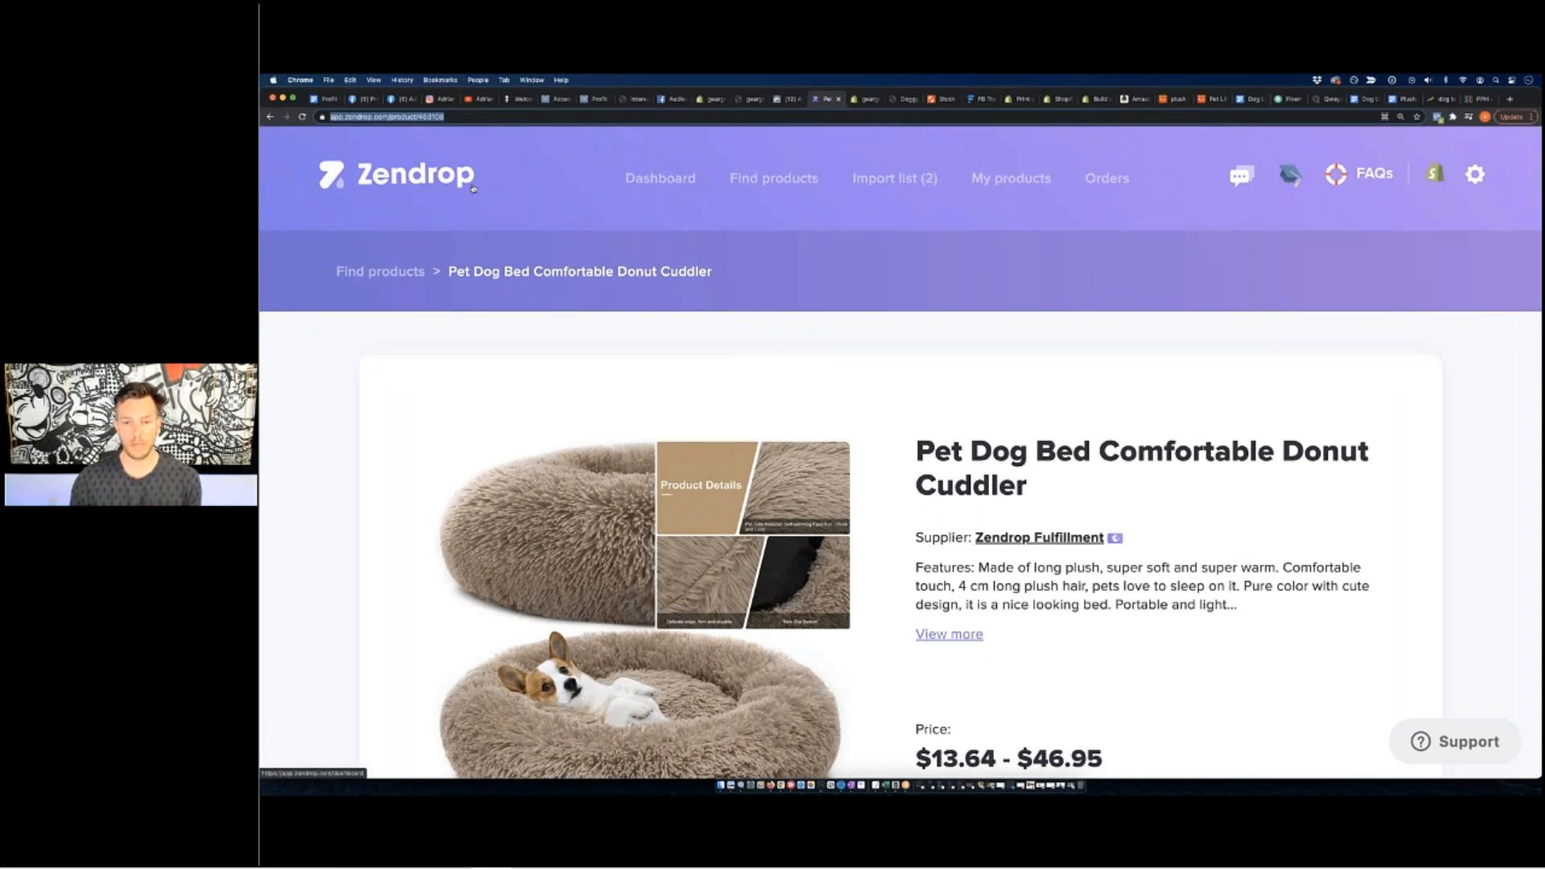
scroll(901, 453, down, 7)
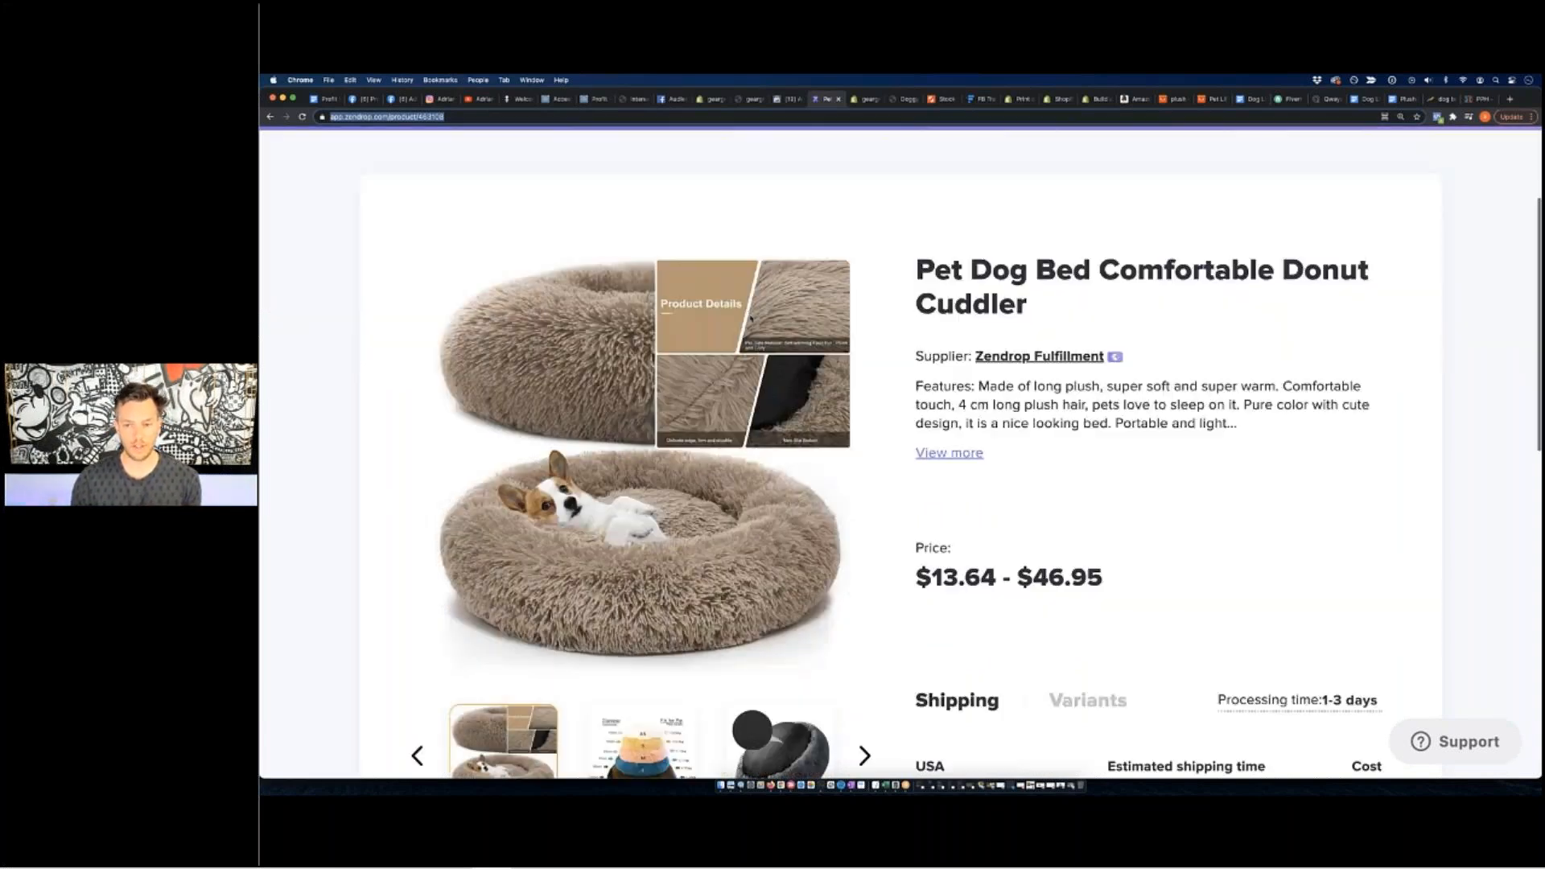
scroll(903, 362, down, 2)
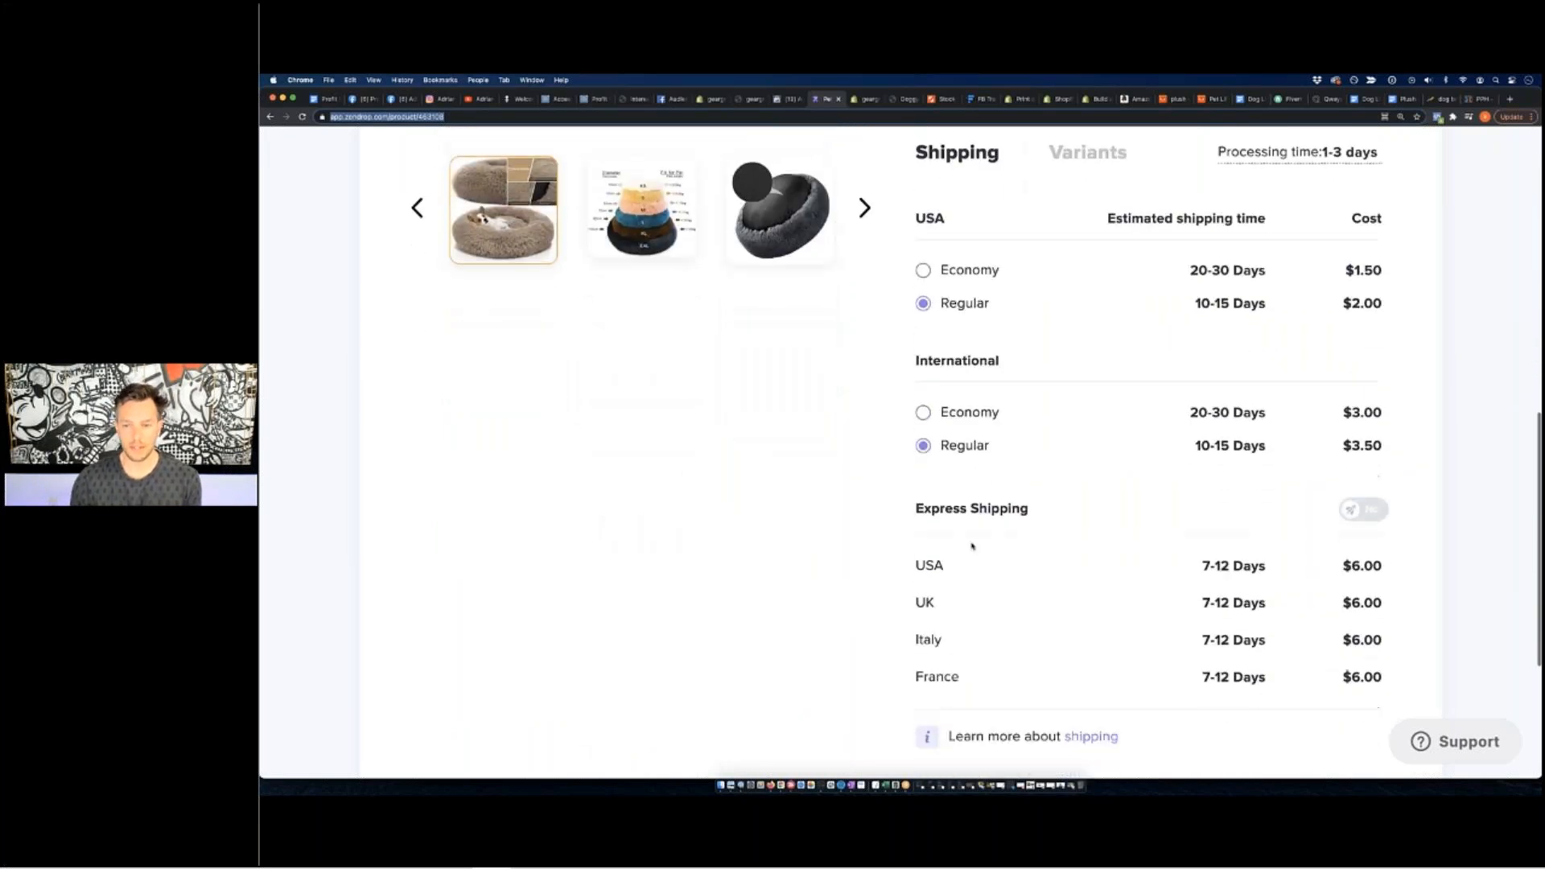
drag(1199, 566, 1213, 563)
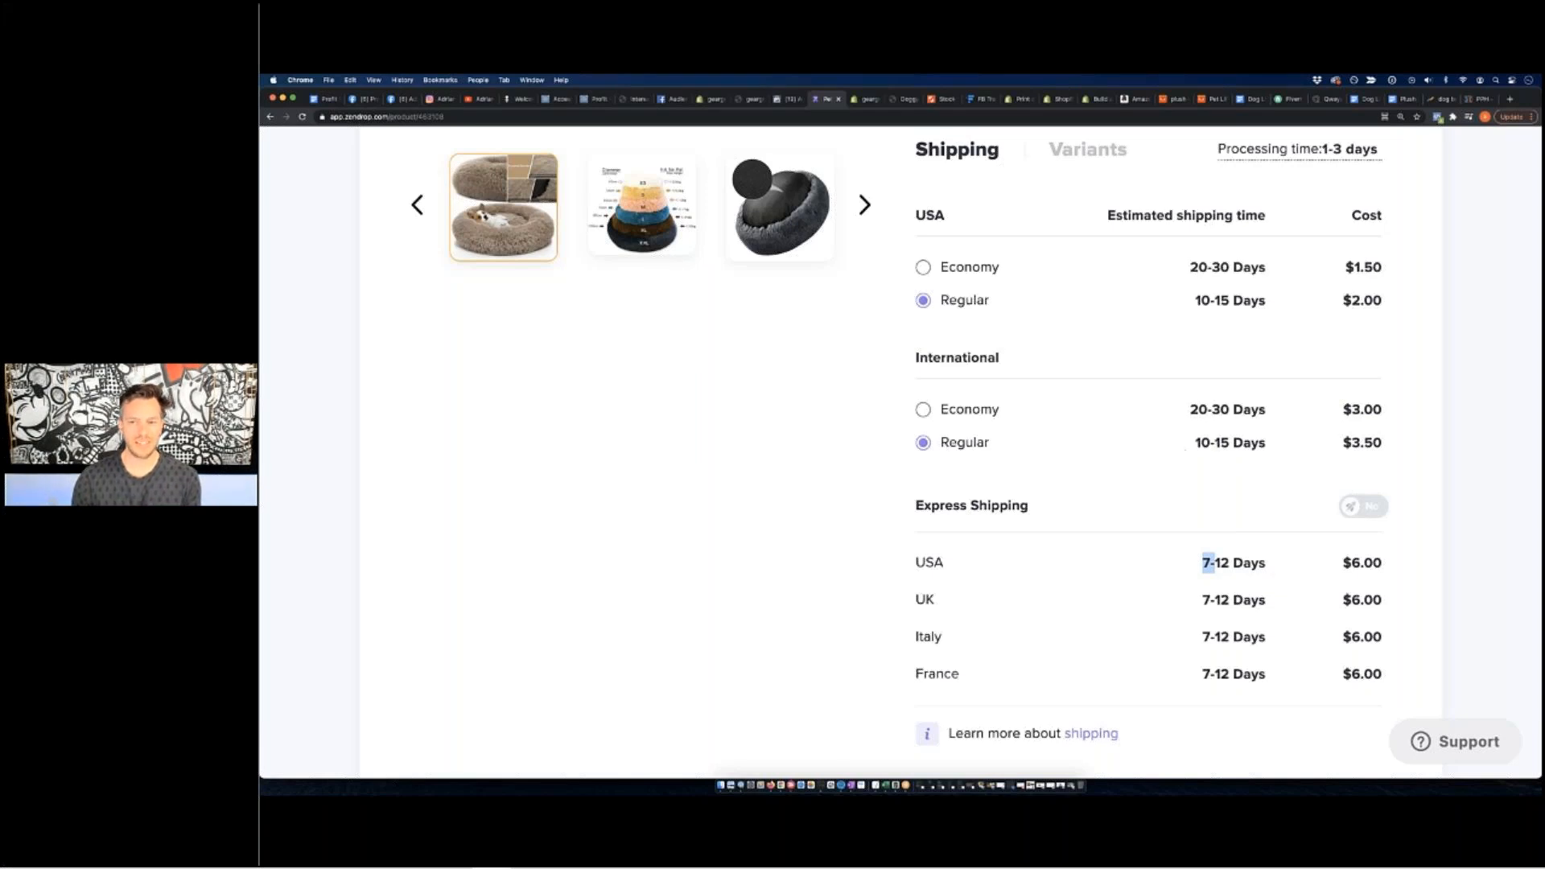
drag(1189, 443, 1252, 444)
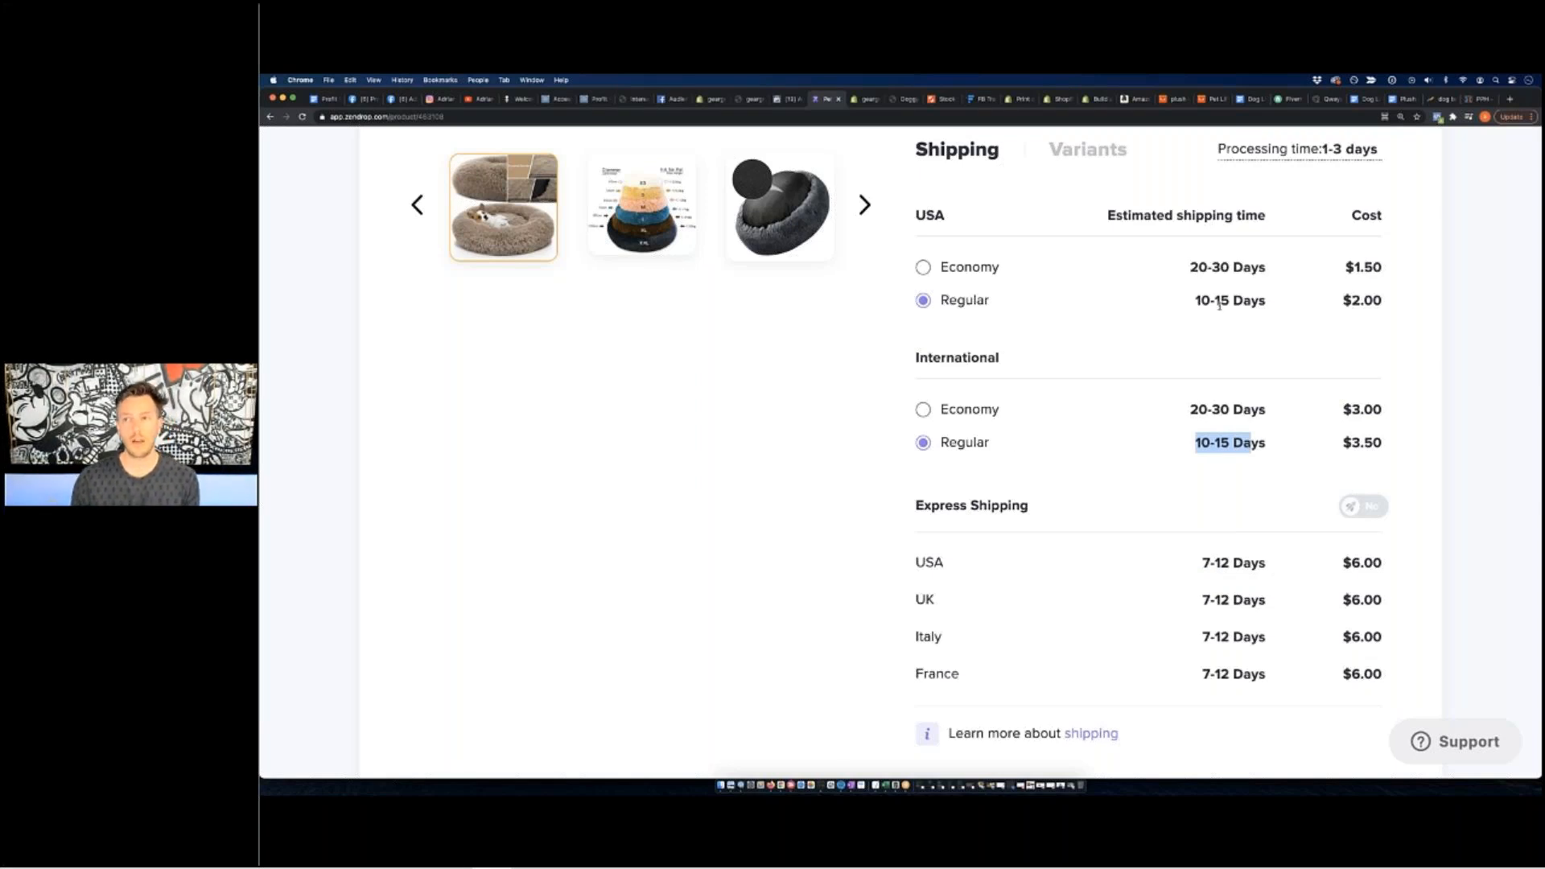
drag(1173, 463, 1272, 441)
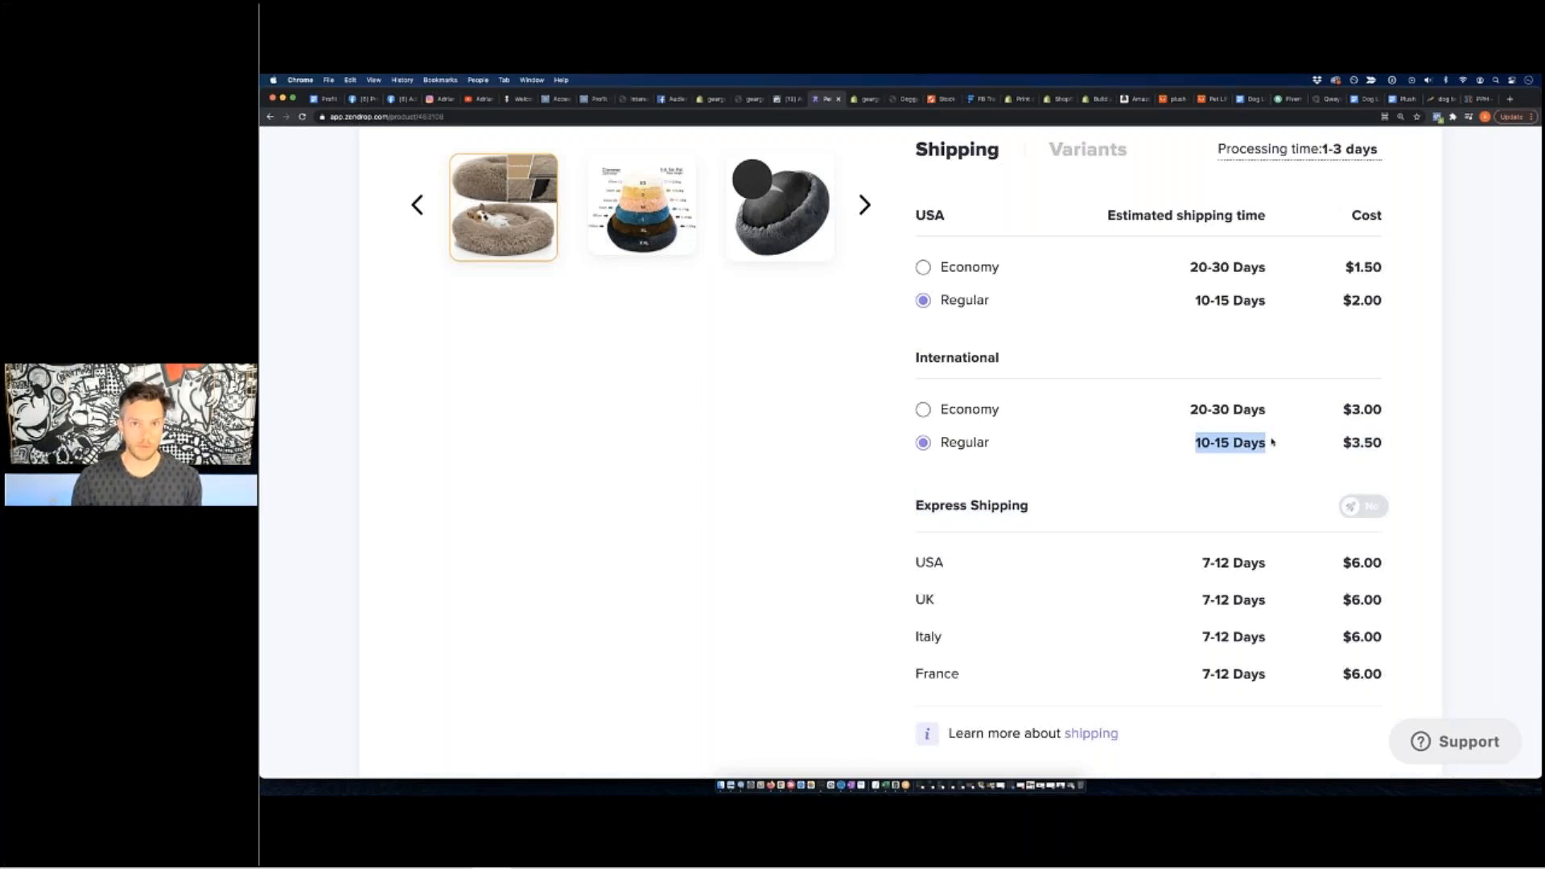
Go back to the Plush Dog Bed sheet and highlight the Google Trends line above the Interest over time chart.
click(1400, 99)
scroll(523, 176, down, 5)
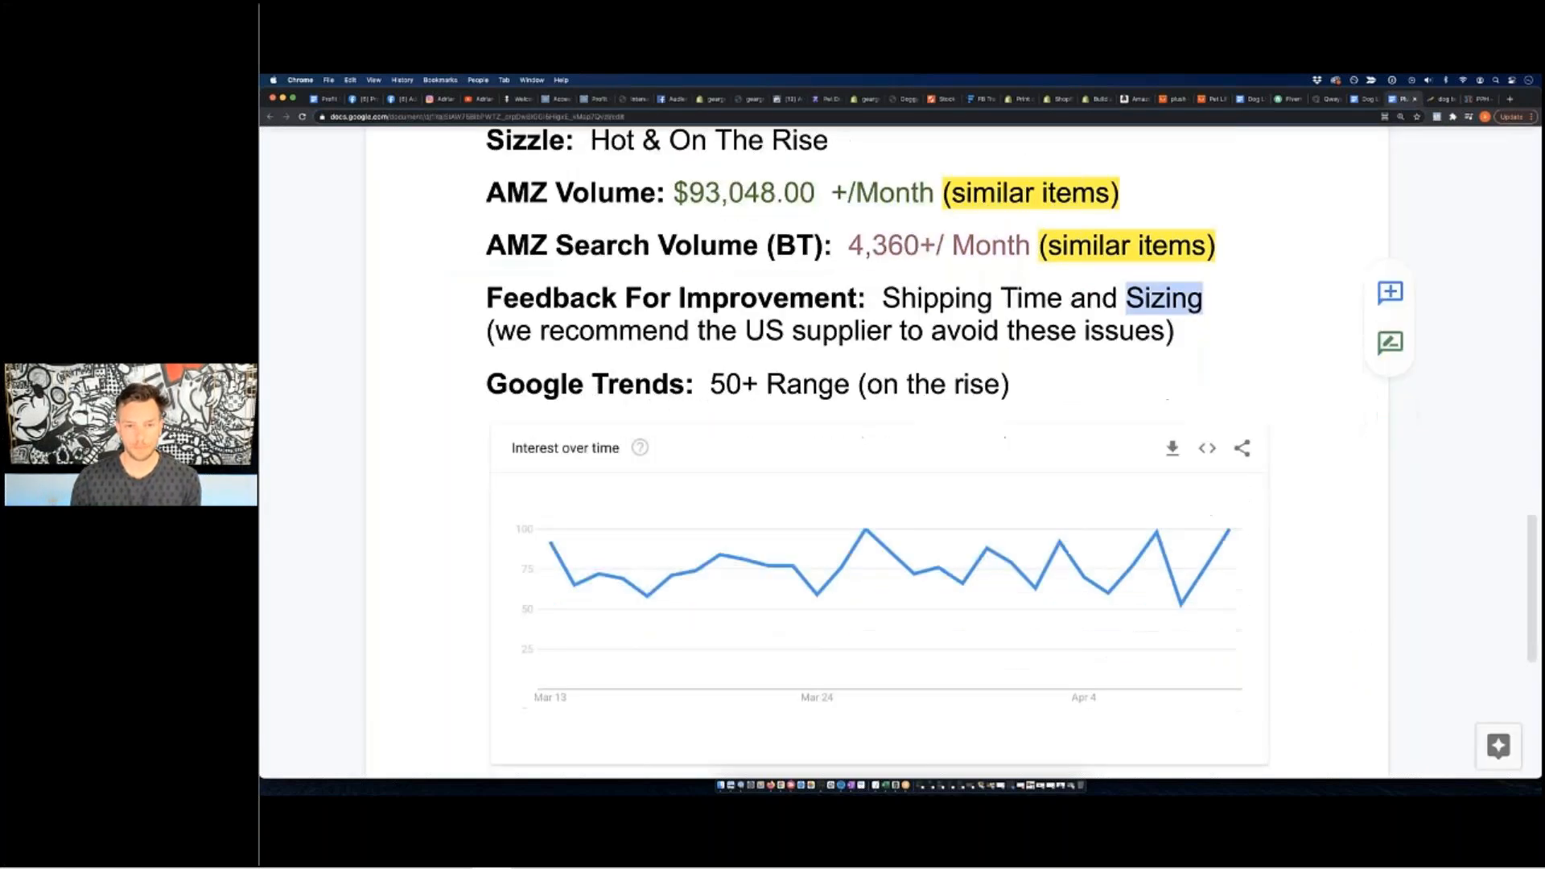
drag(489, 157, 1019, 156)
click(1020, 156)
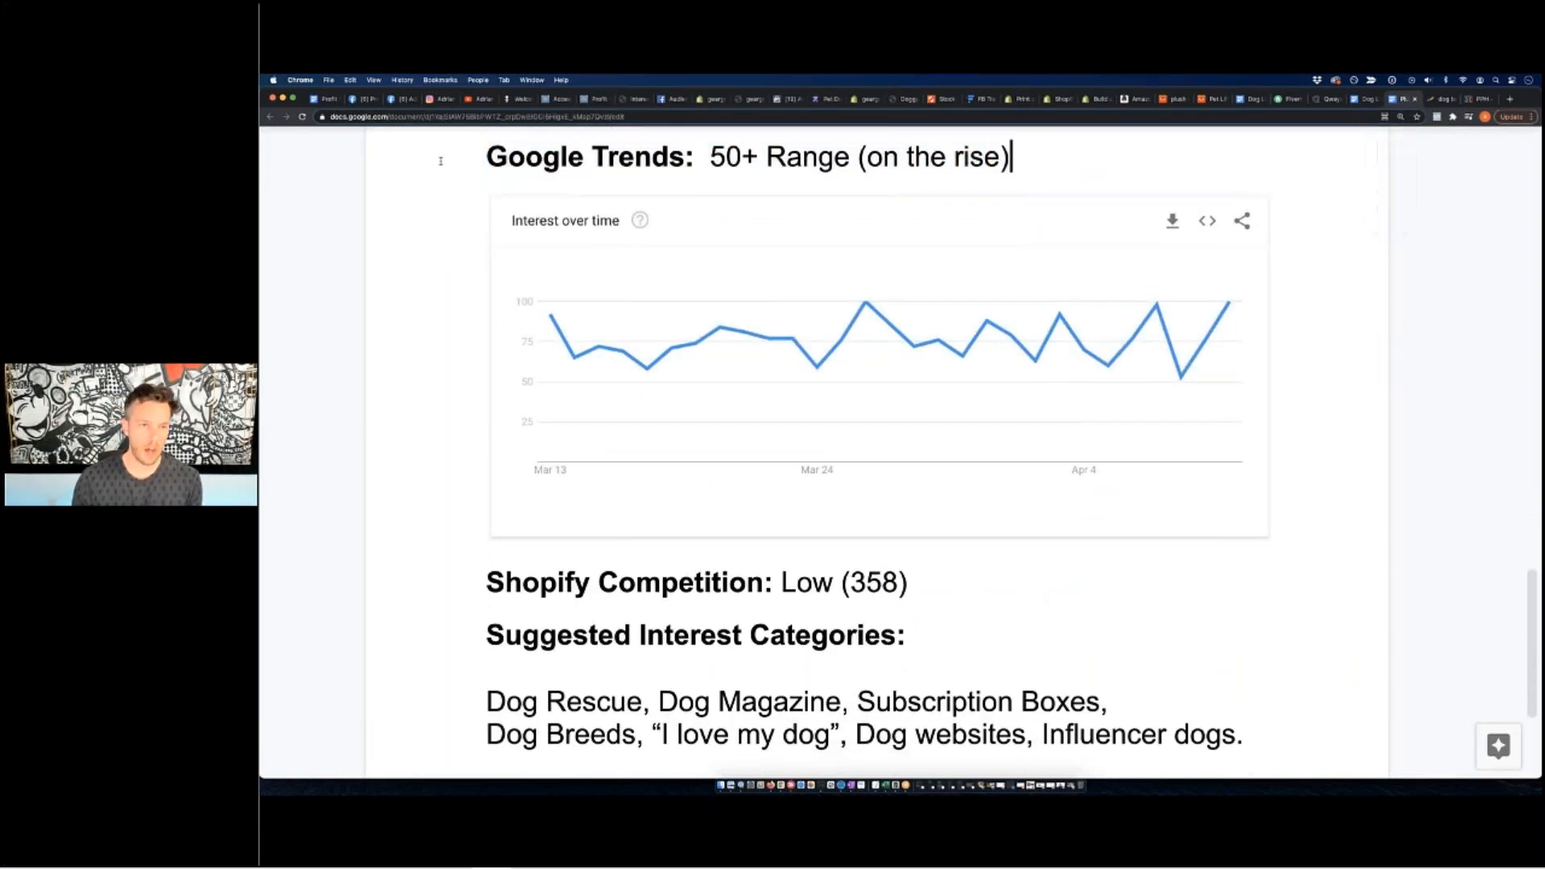
drag(444, 163, 1010, 157)
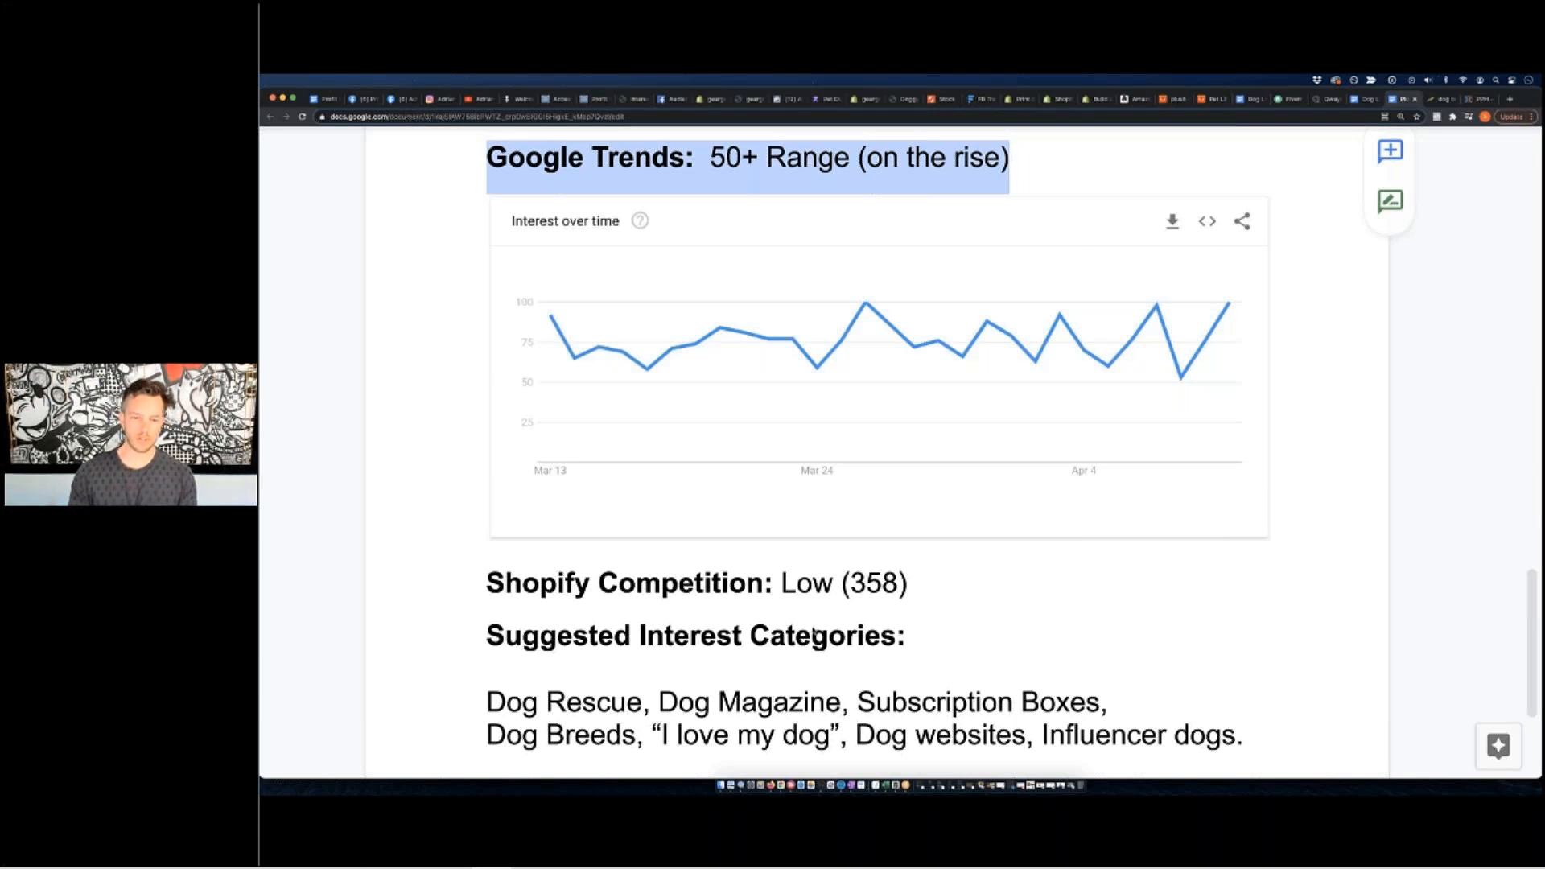
Go through the Suggested Interest Categories list, highlighting entries from Dog Magazine to Dog websites and Influencer dogs.
scroll(675, 616, down, 3)
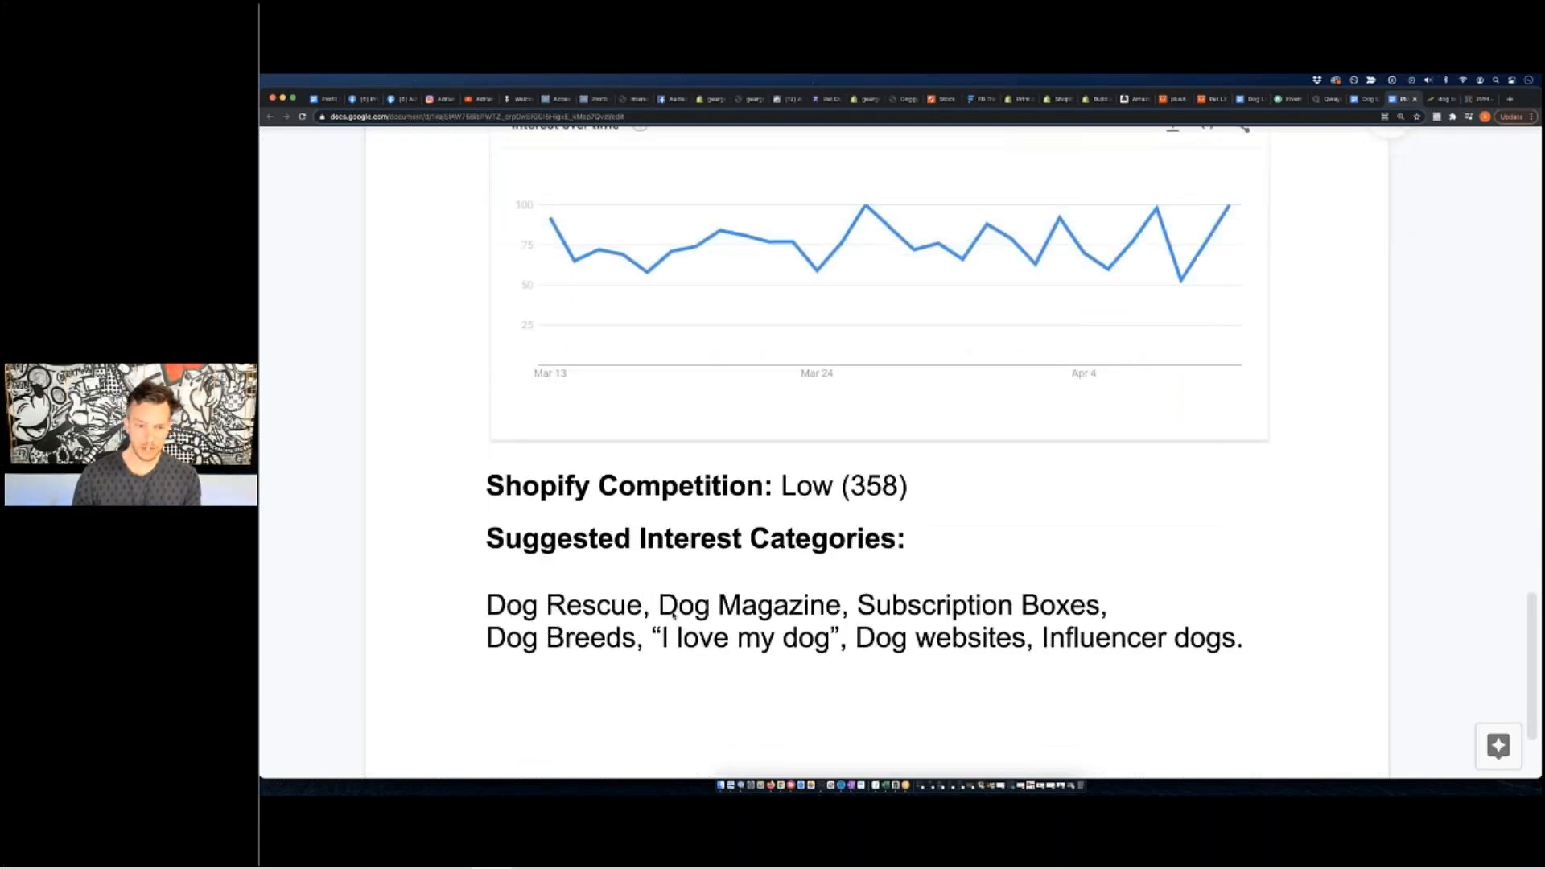
click(490, 607)
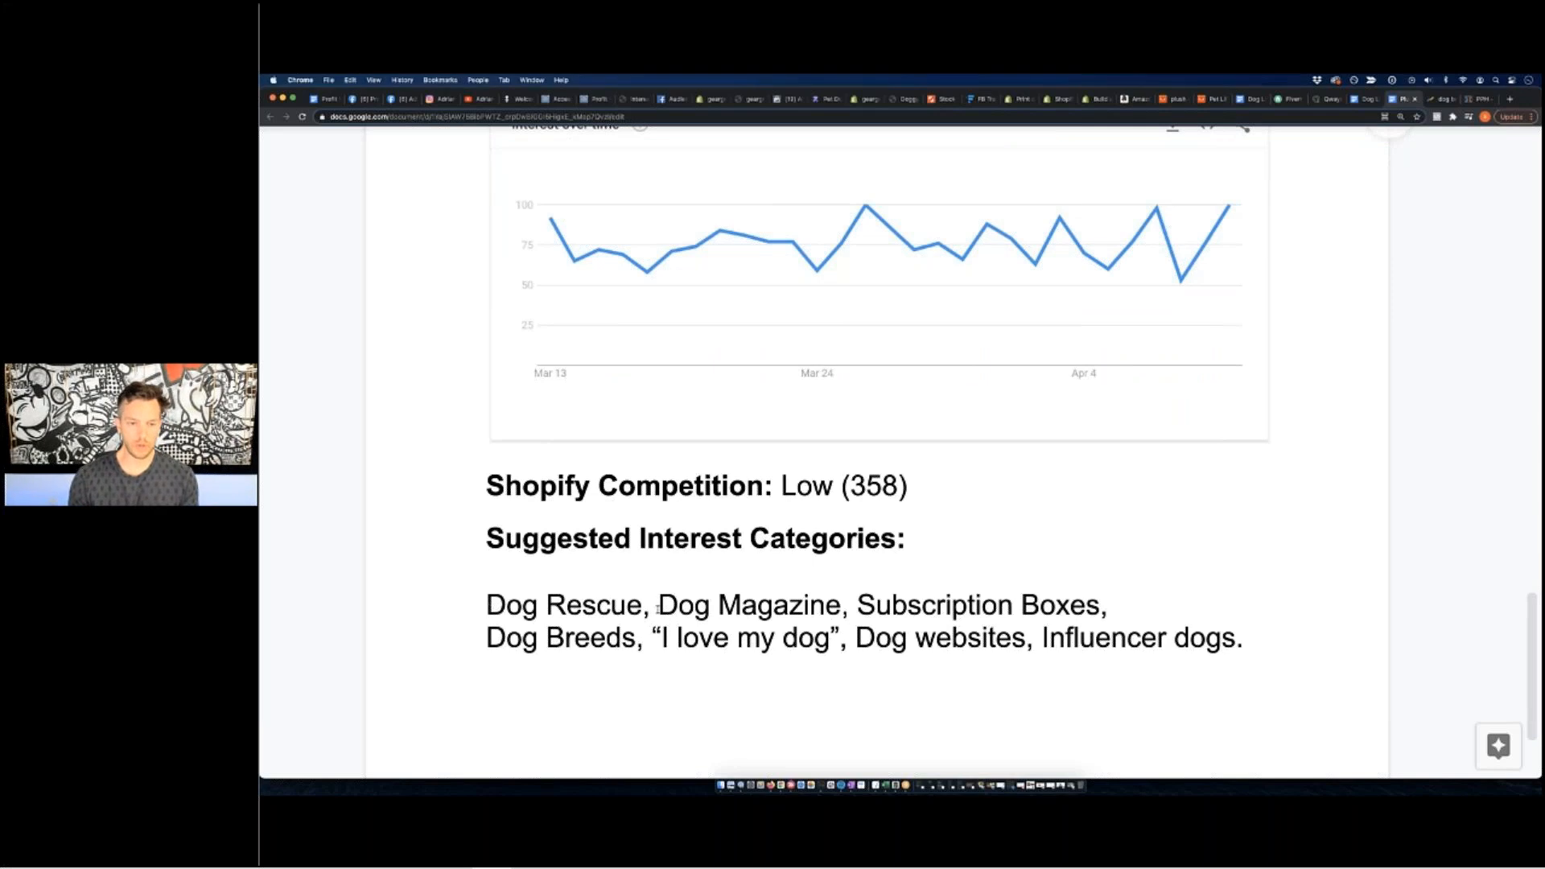
drag(658, 607, 1109, 607)
drag(486, 639, 1205, 634)
click(692, 638)
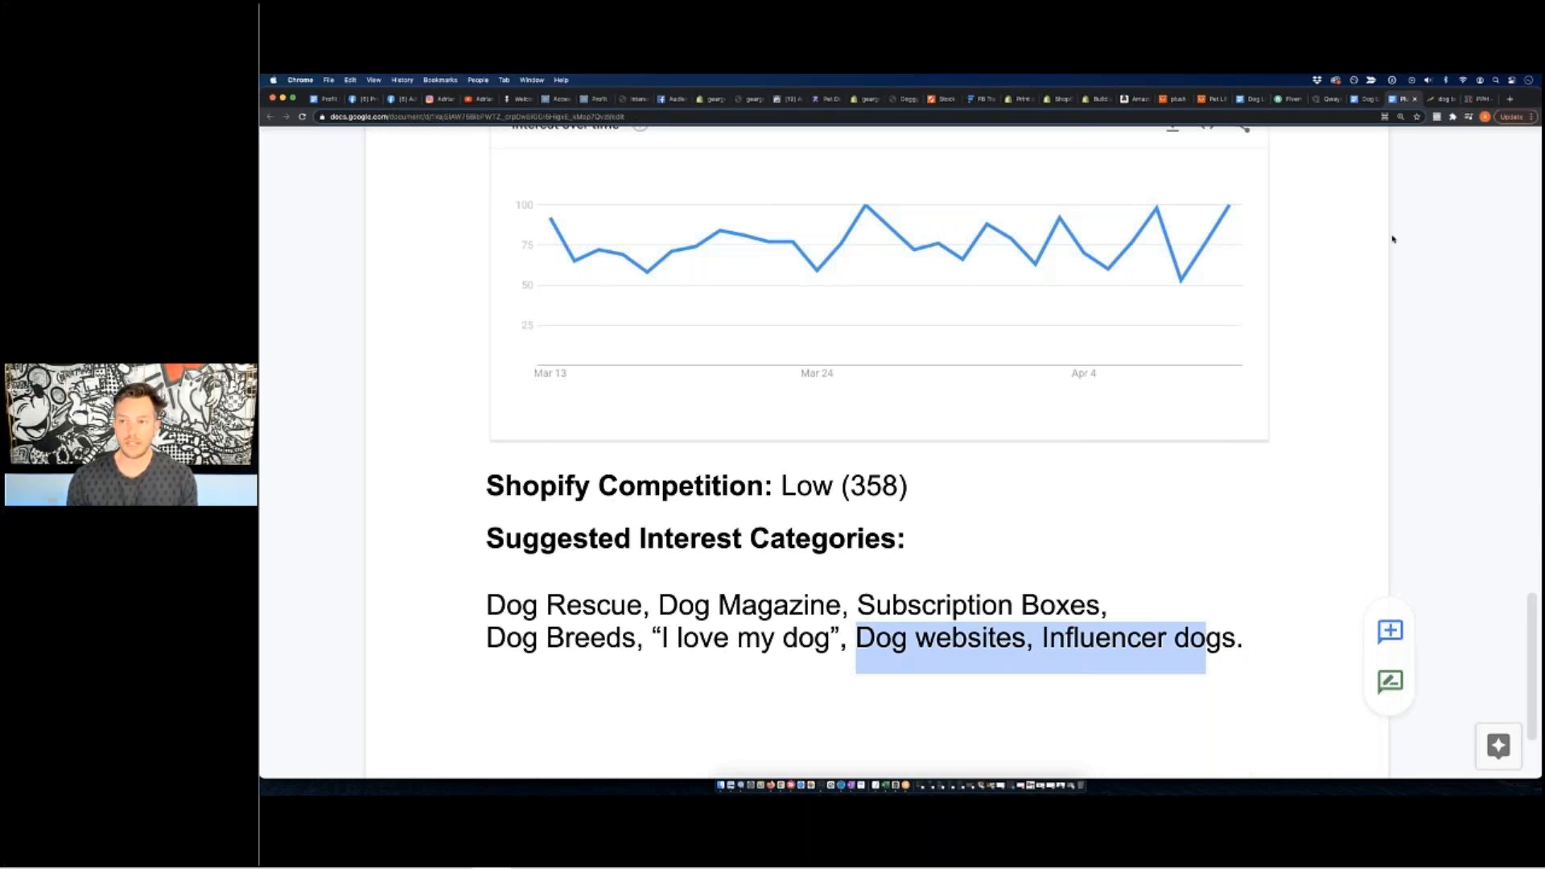
Switch to the Dog Lover Interest Targeting text document and skim its interest sections down to the dog magazines and back.
key(super+Tab)
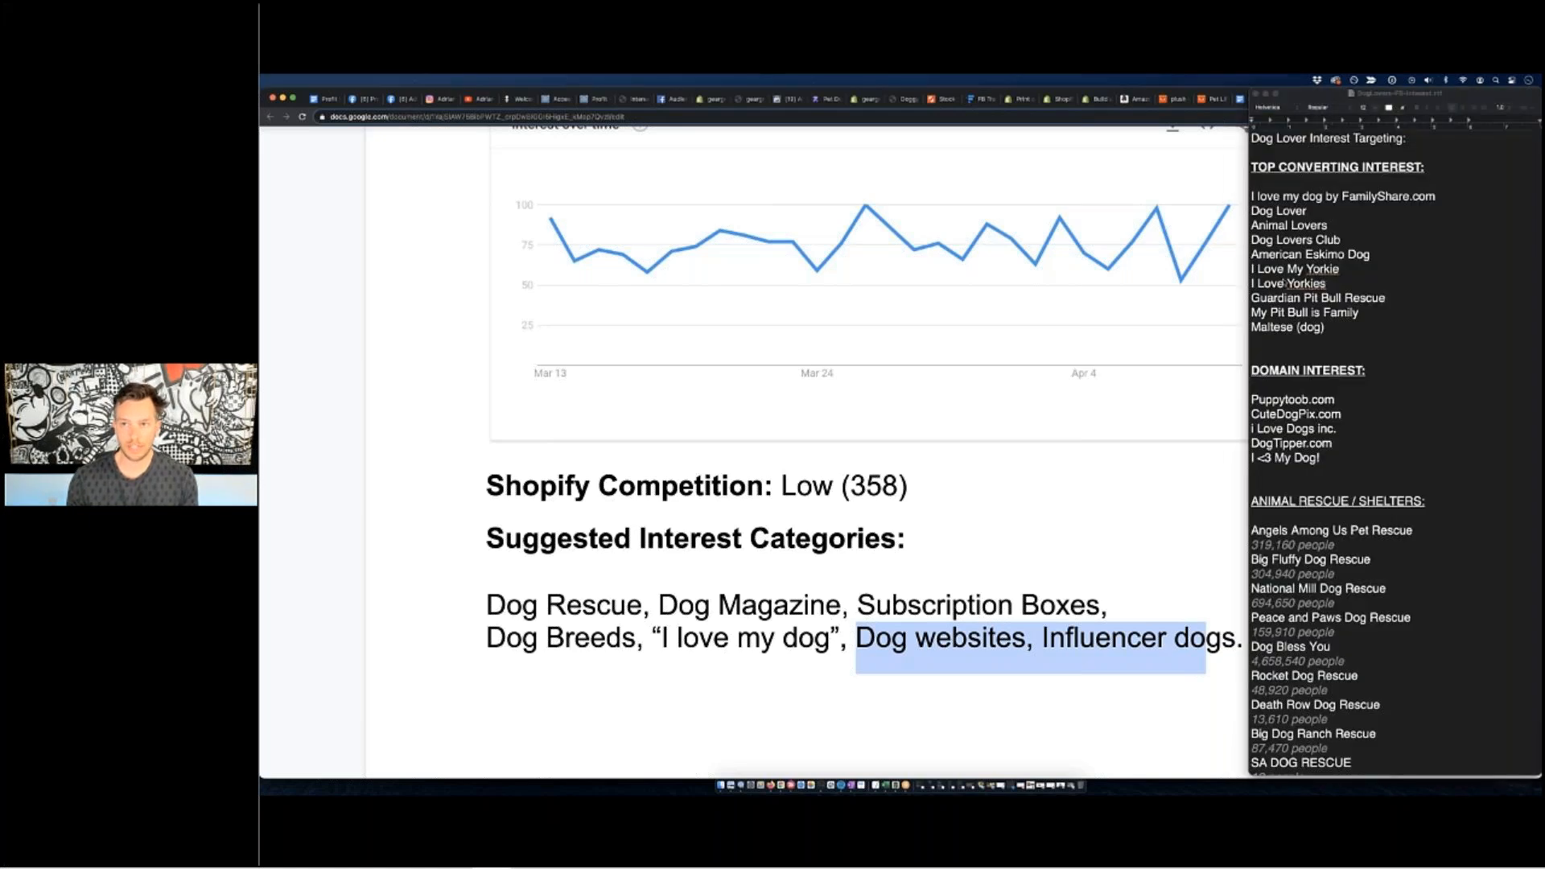
scroll(1272, 262, down, 20)
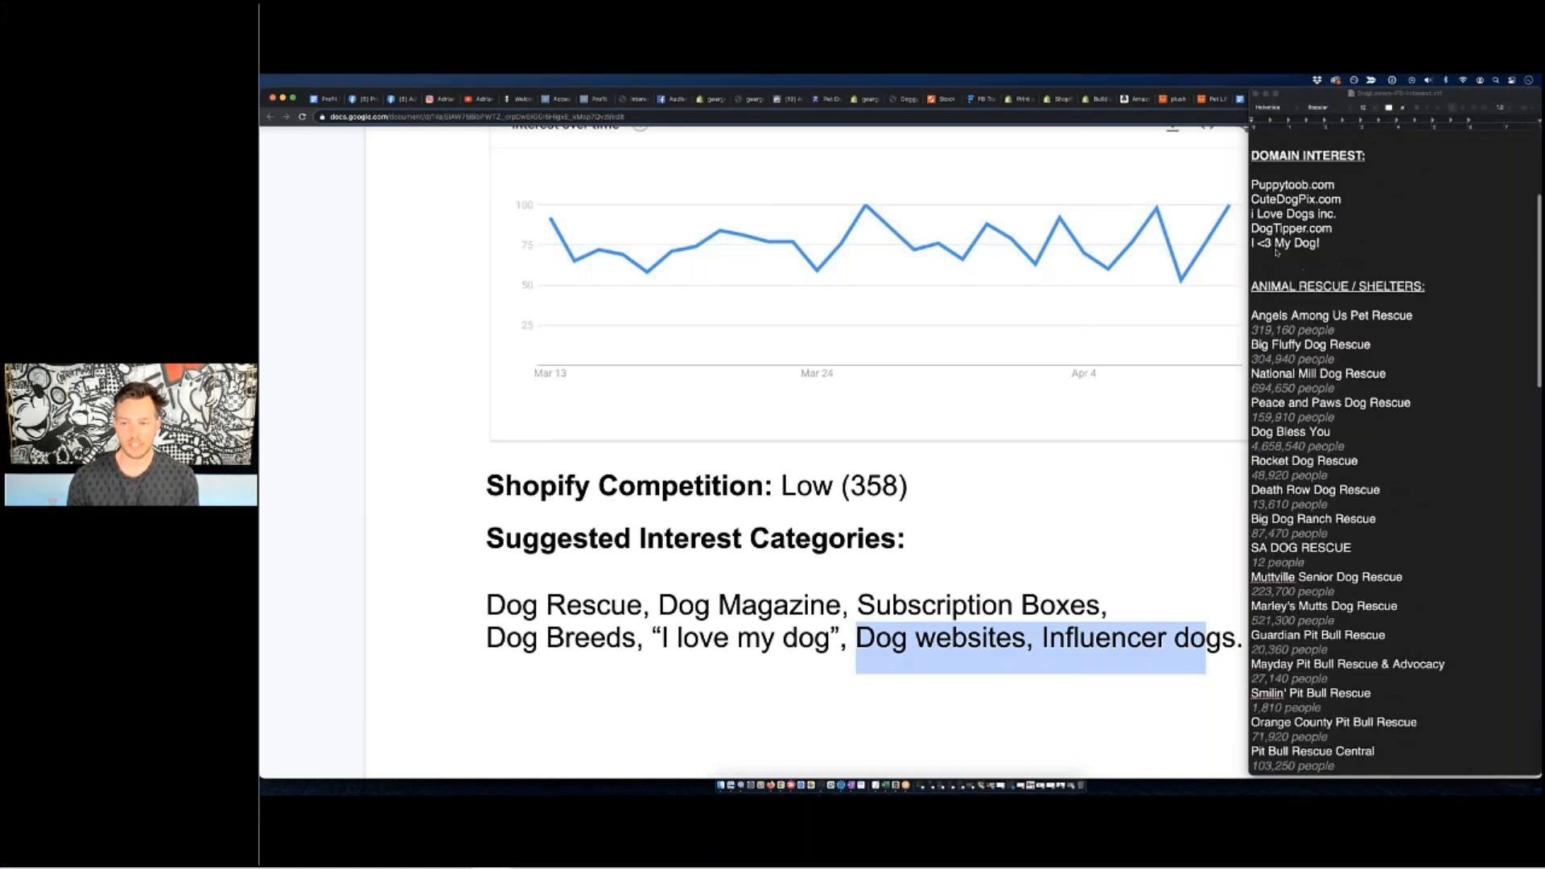
scroll(1277, 254, down, 15)
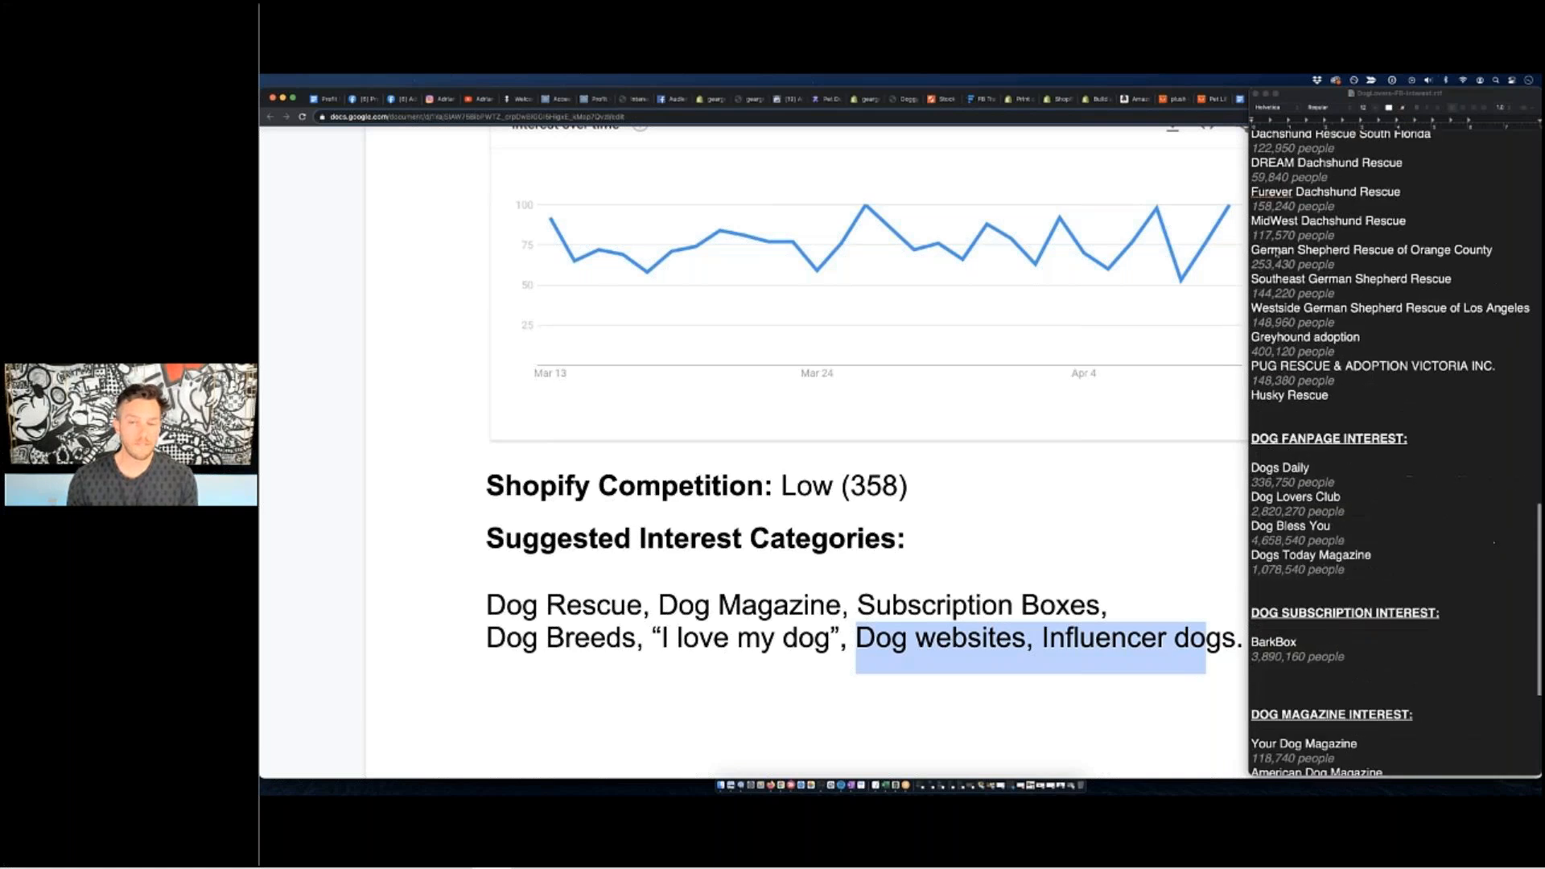
scroll(1274, 256, up, 15)
scroll(1274, 254, up, 15)
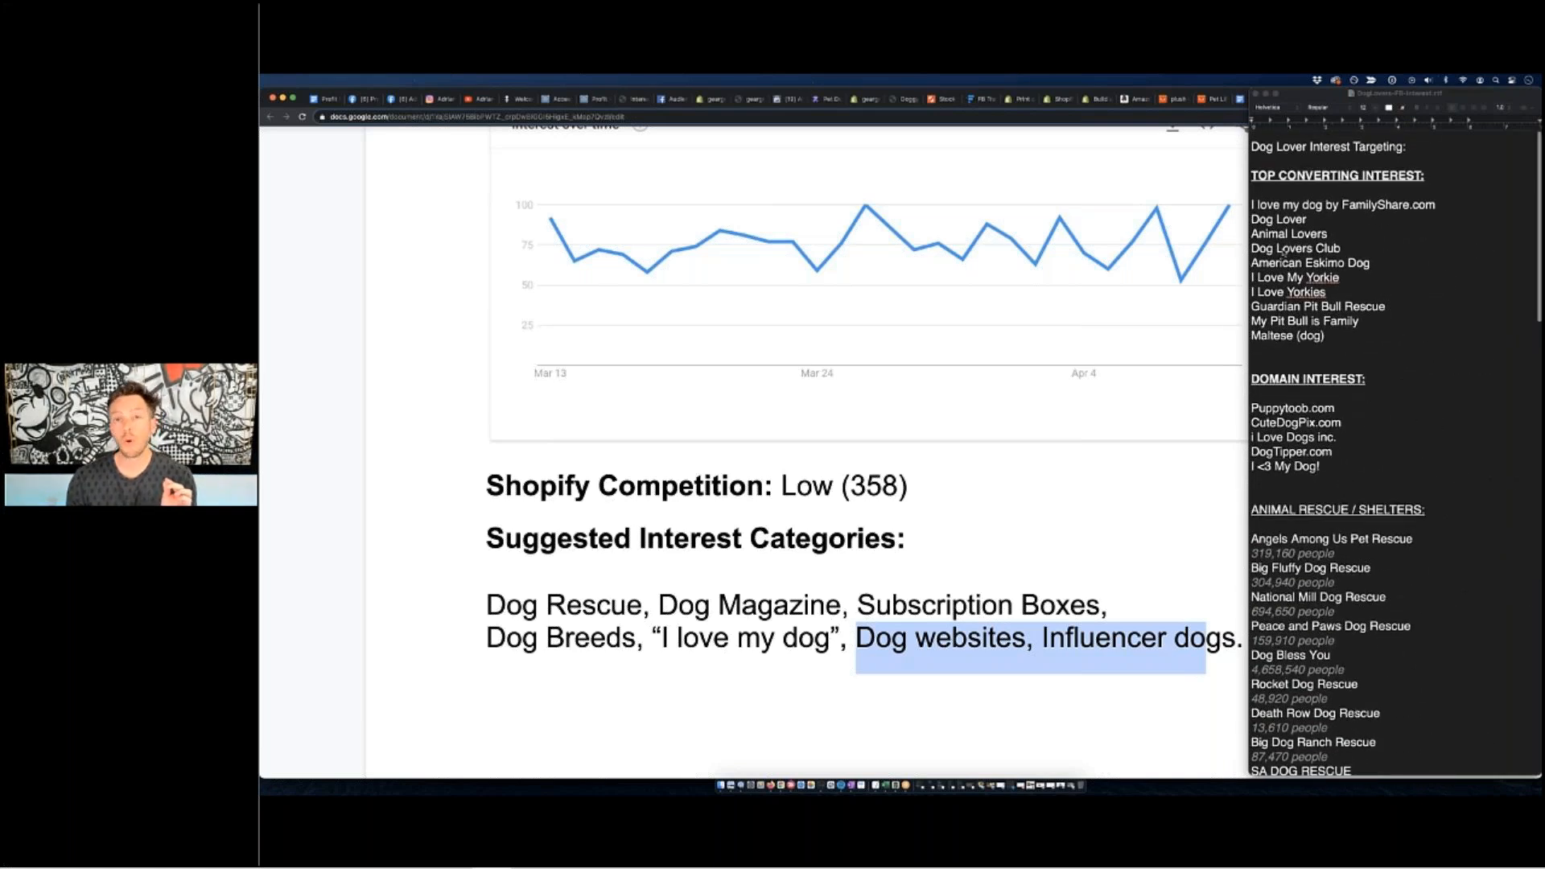
Review the top converting and domain interests in the targeting notes, continuing through the animal rescue and shelter list.
scroll(1282, 253, down, 3)
scroll(1282, 253, down, 1)
scroll(1283, 251, down, 1)
scroll(1283, 251, up, 3)
scroll(1285, 254, down, 2)
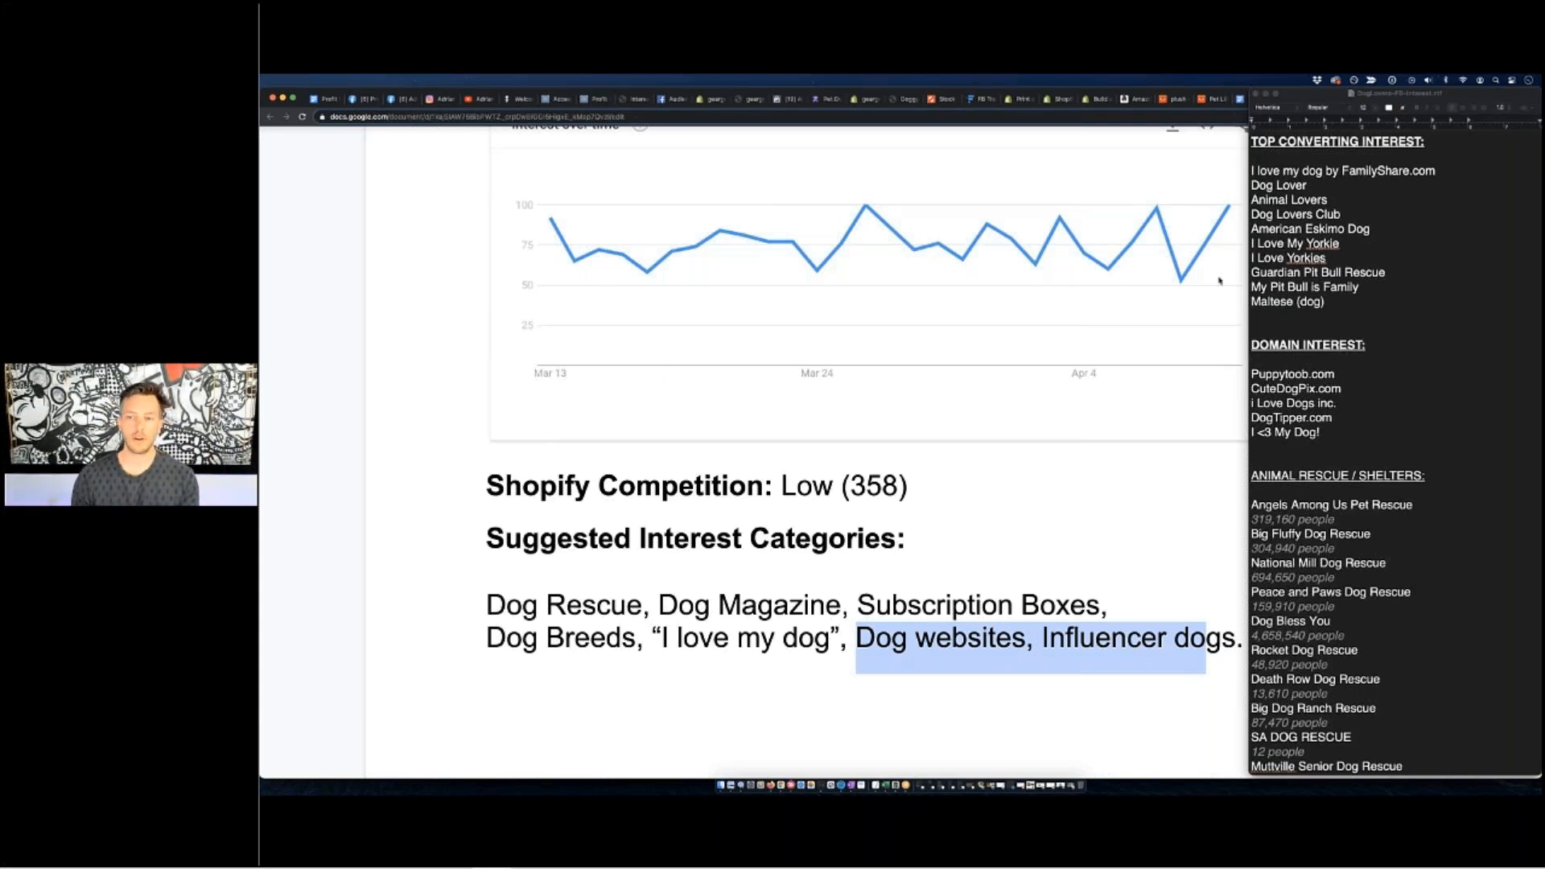
scroll(1282, 294, down, 20)
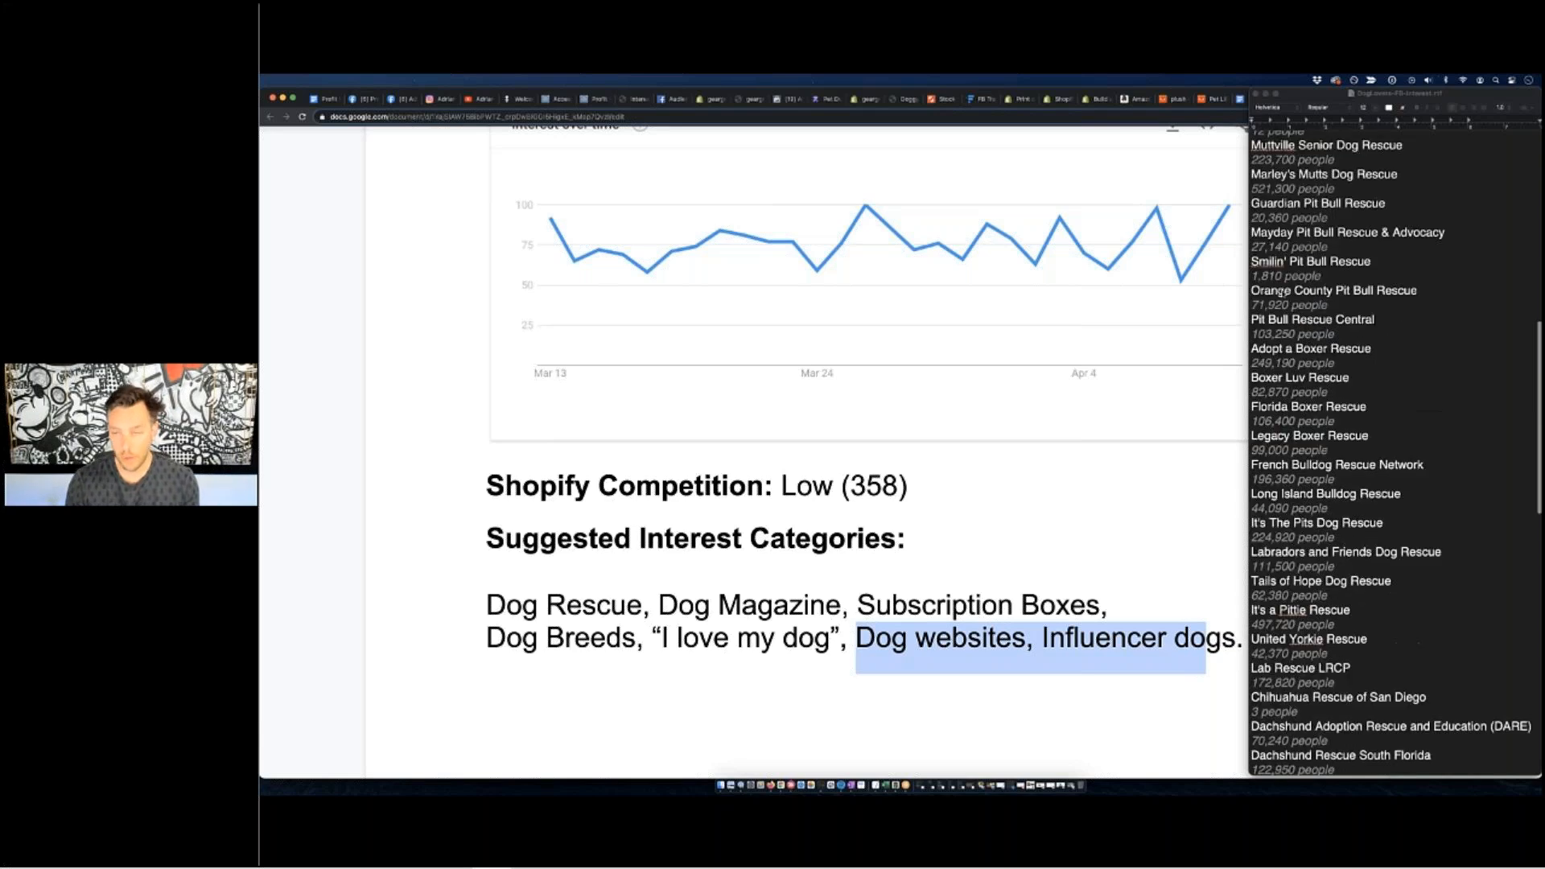
Review the rescue, domain and top converting interests in the targeting notes, and return the Product Analysis Report to its heading.
scroll(1283, 292, up, 20)
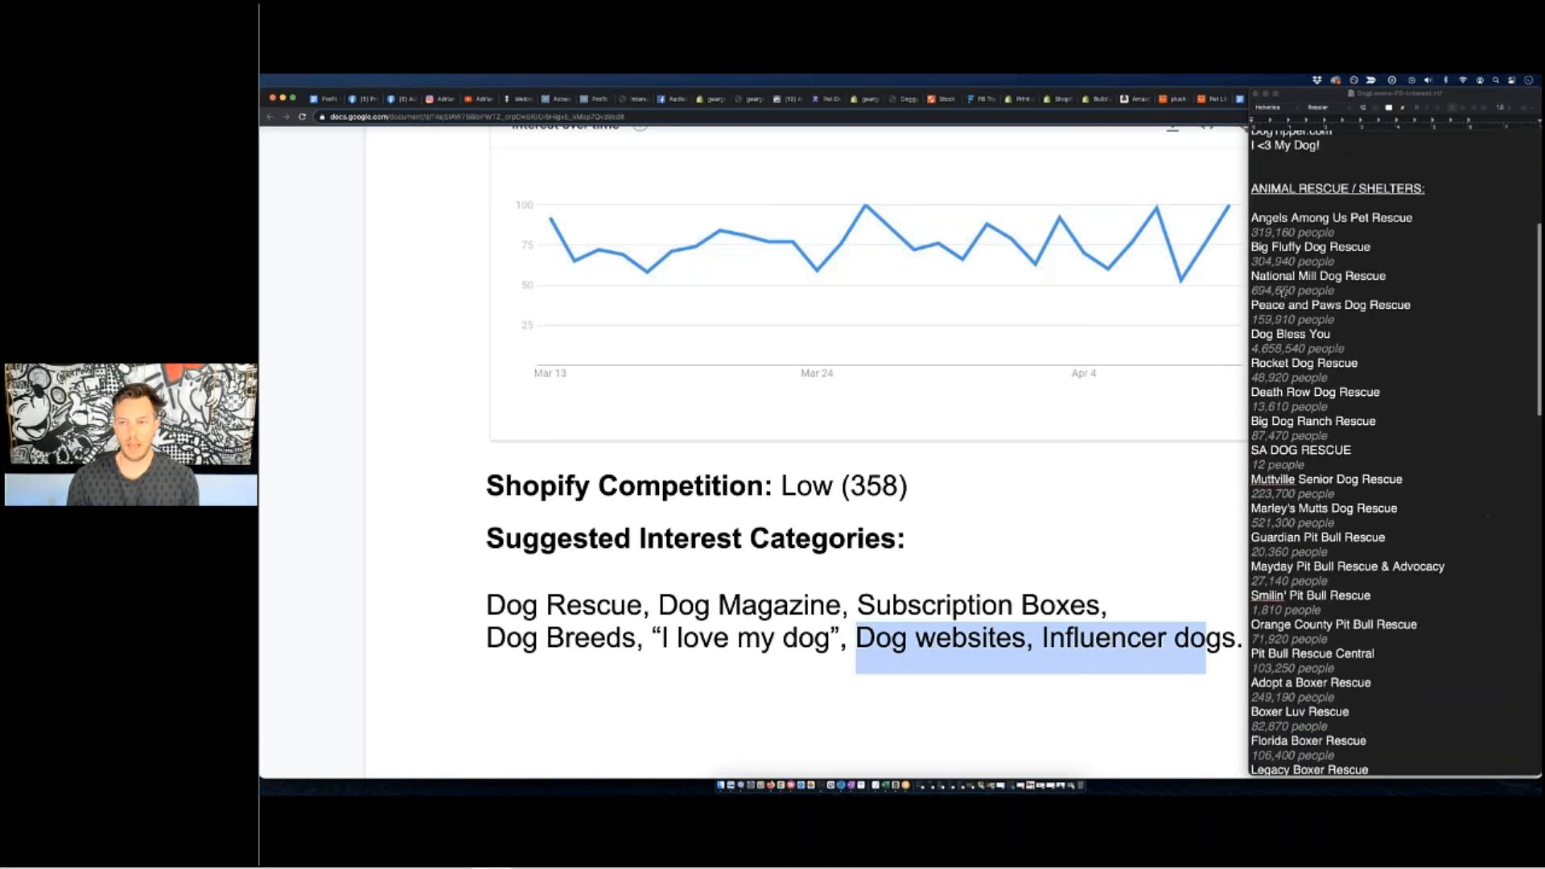
scroll(1283, 294, down, 8)
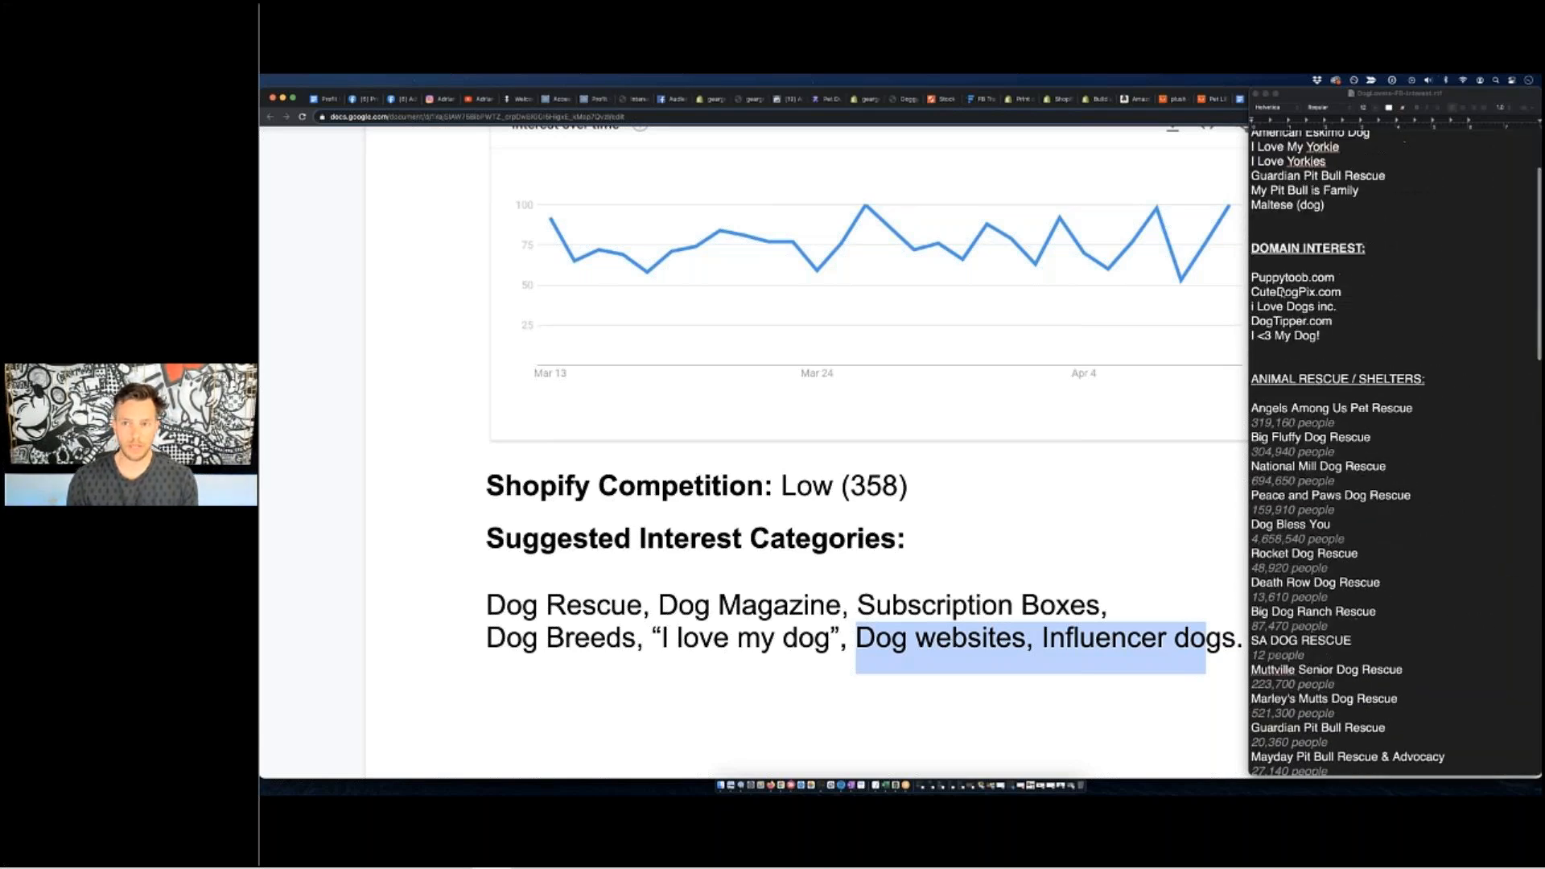
scroll(1283, 293, up, 8)
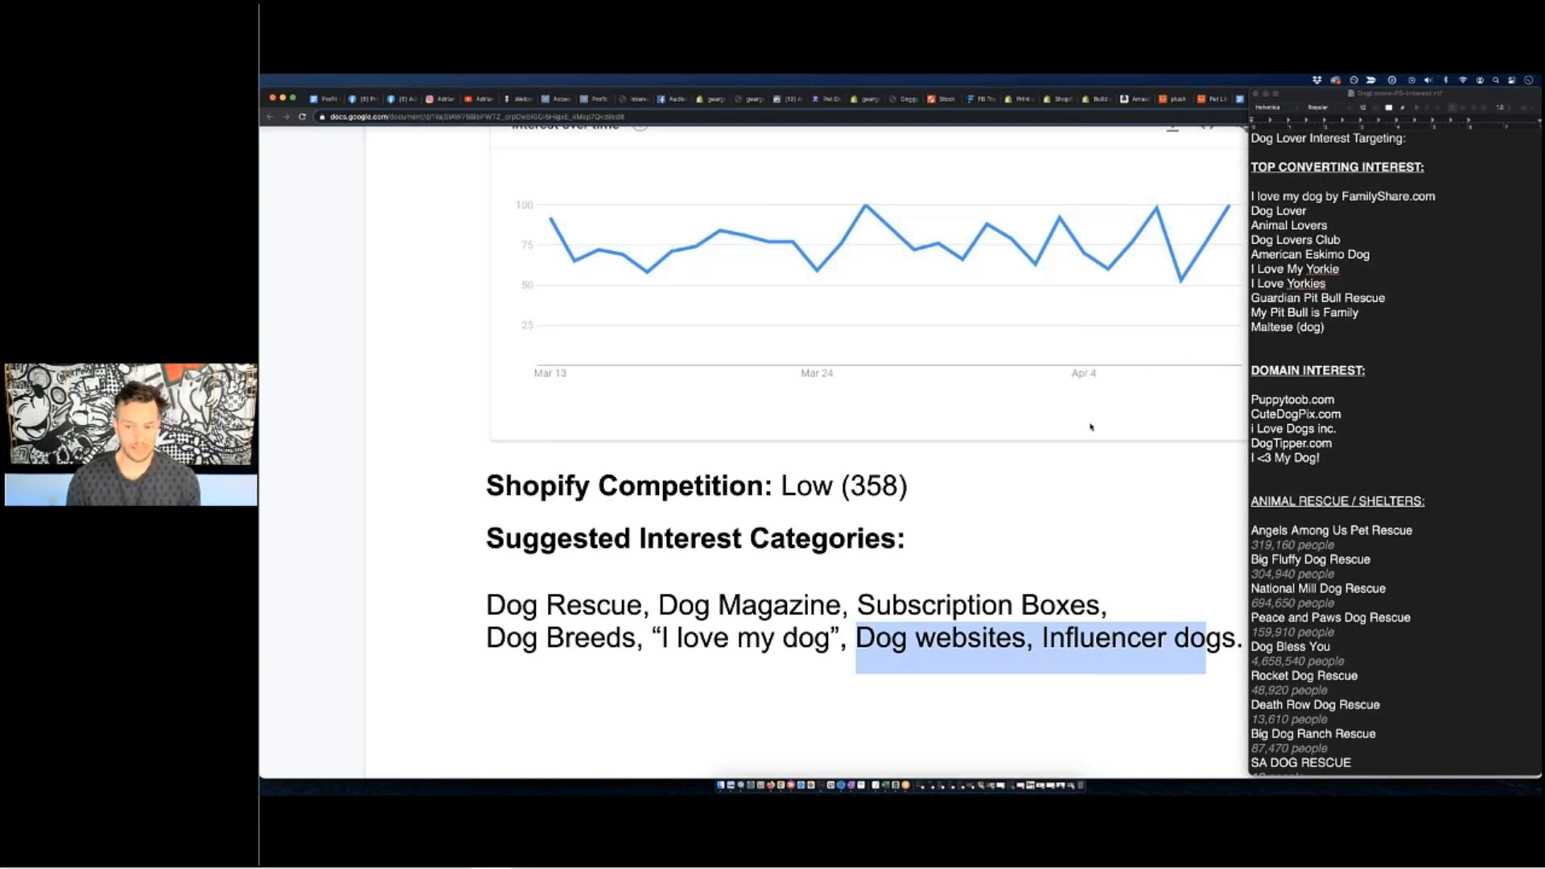
scroll(1317, 461, down, 10)
scroll(1317, 460, up, 10)
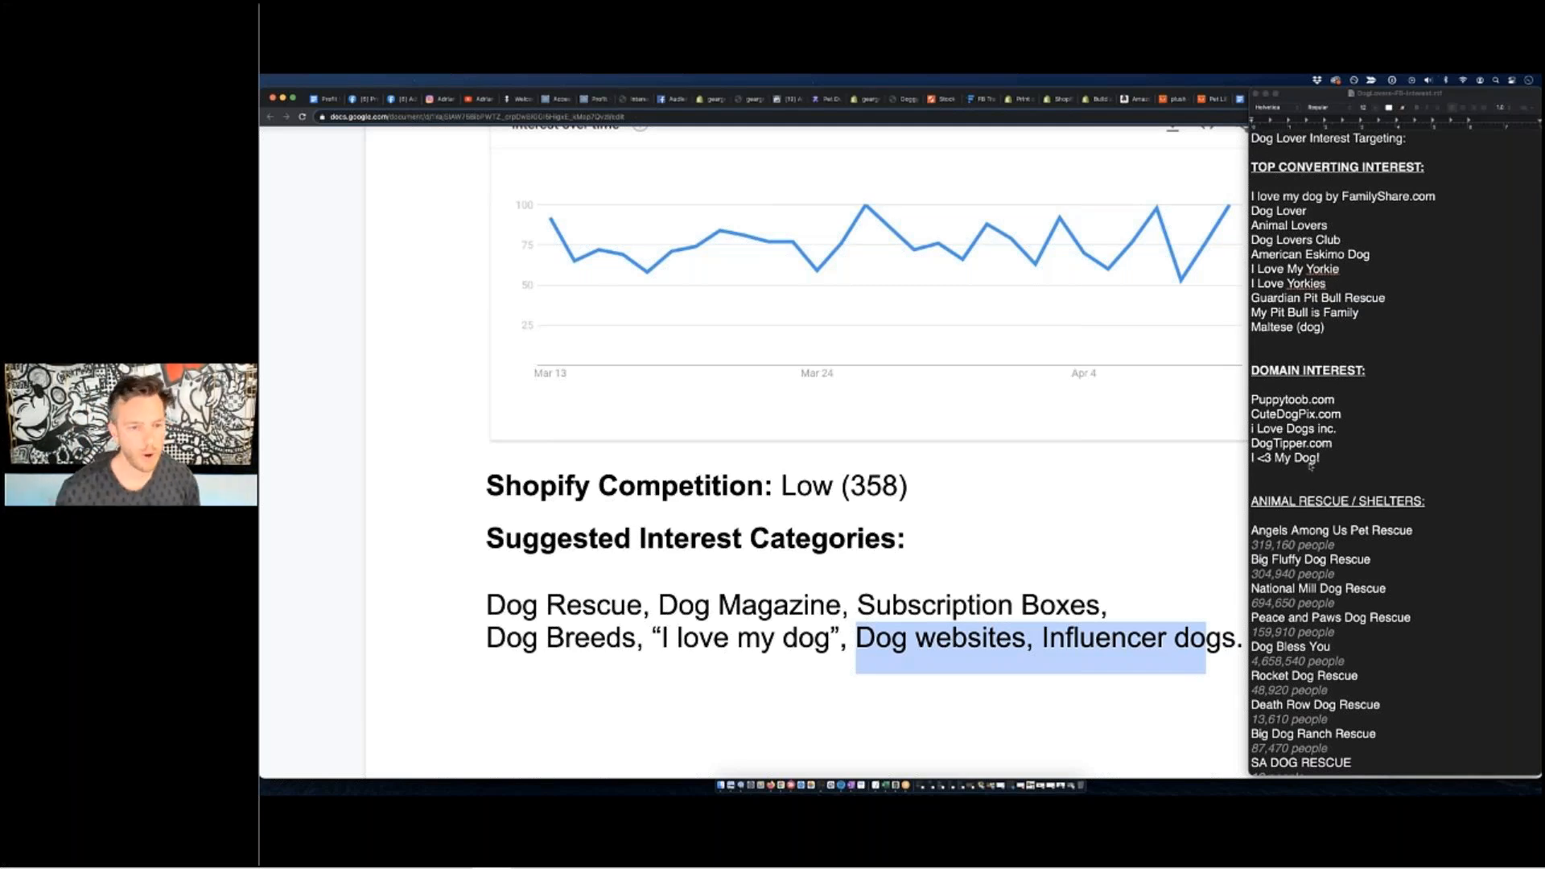
scroll(852, 513, up, 15)
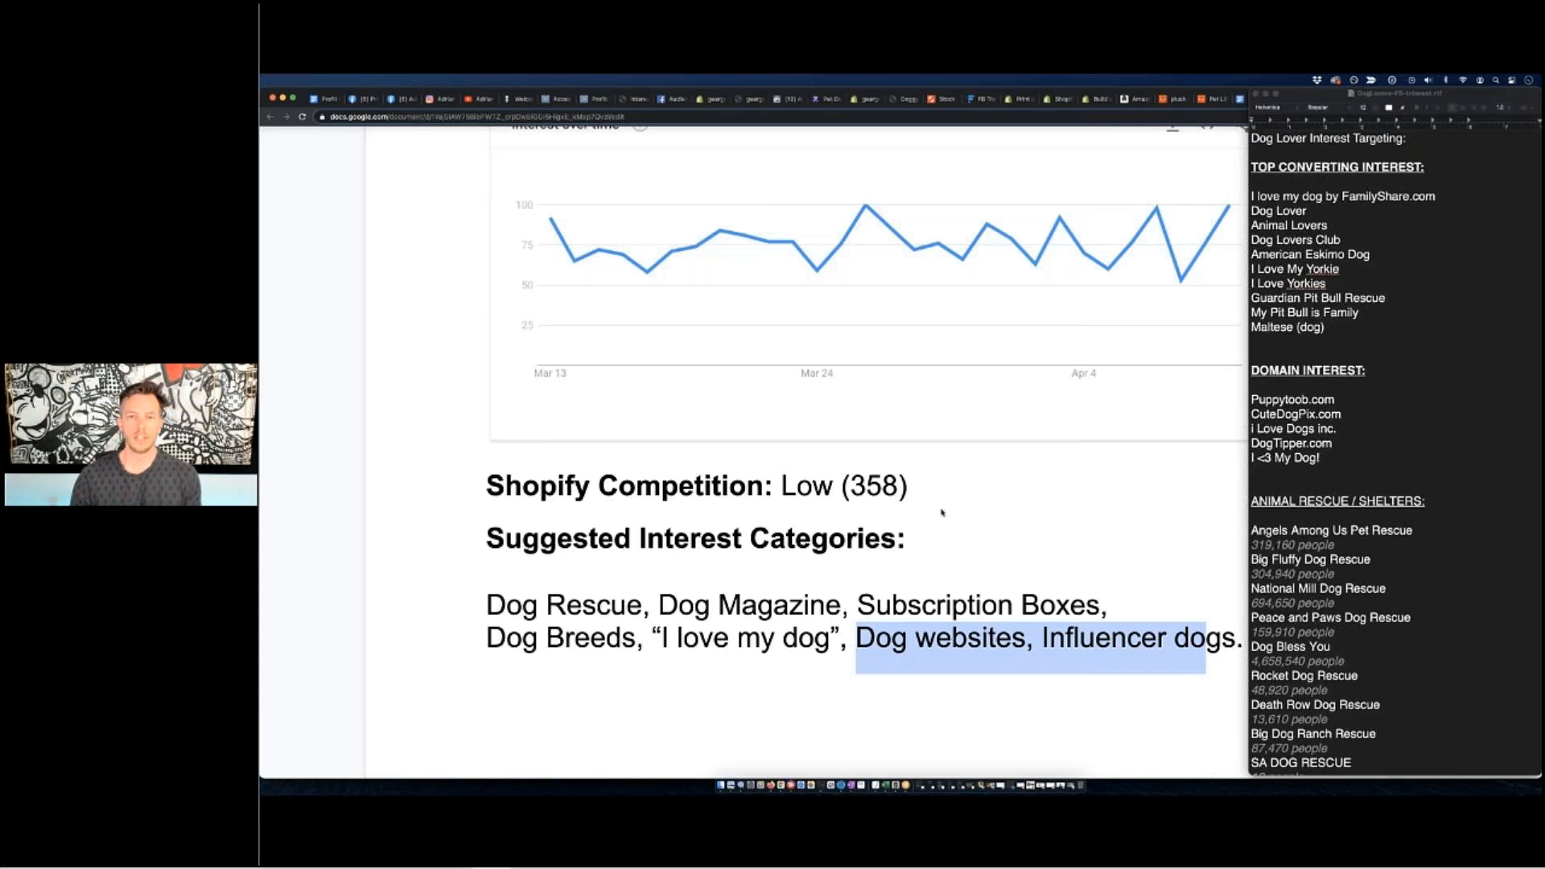
scroll(804, 483, down, 3)
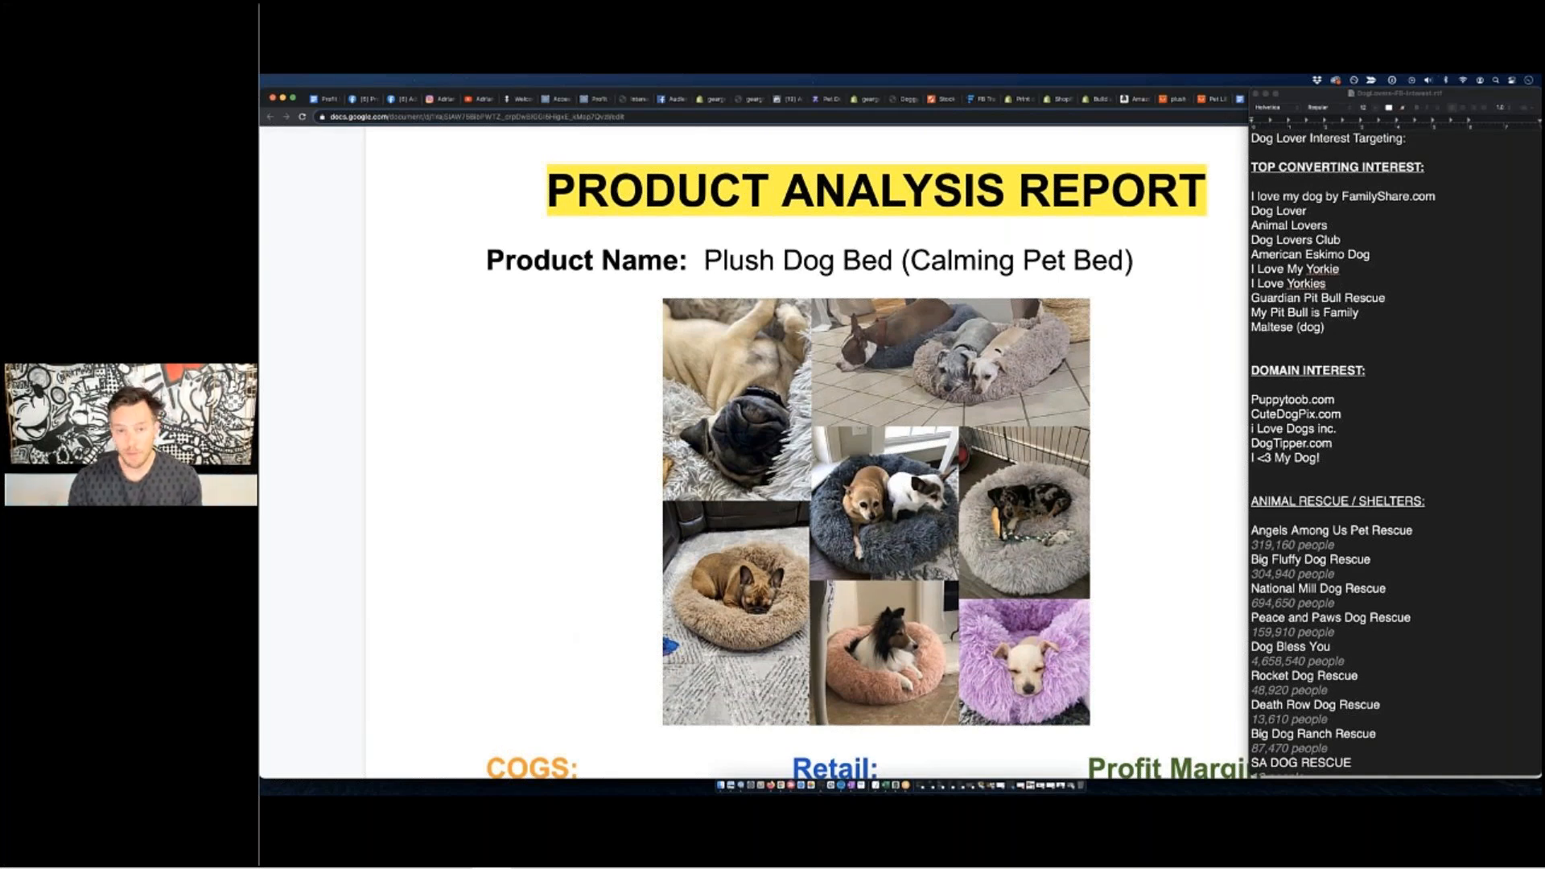
Look over the Doggy Cuddler (Calming Bed) store page and the AliExpress search results for plush dog bed.
click(901, 98)
scroll(917, 346, down, 4)
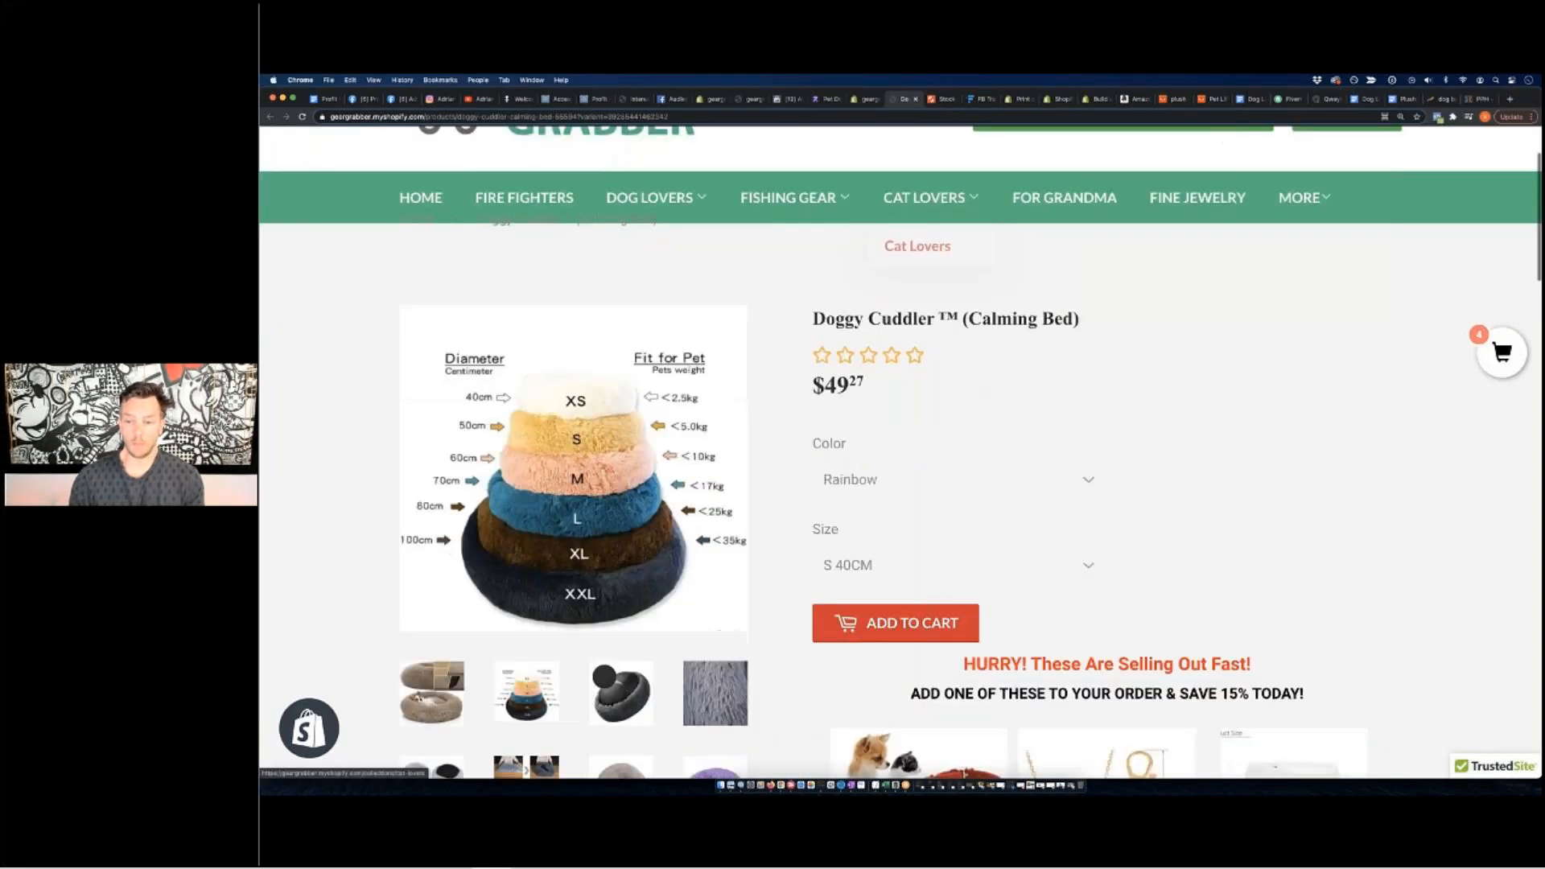
scroll(983, 354, down, 2)
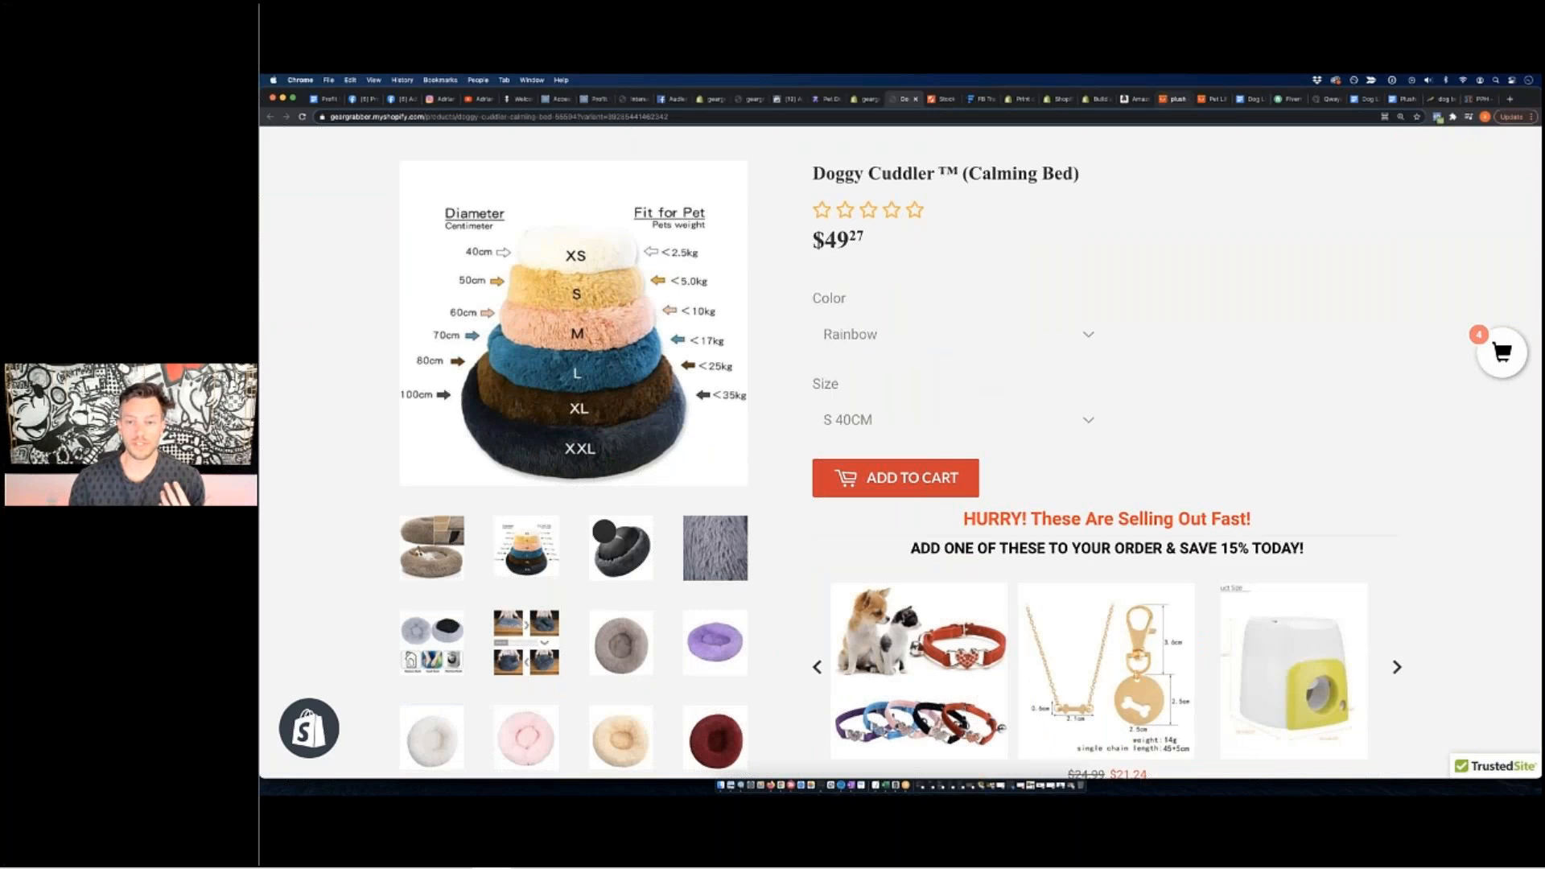
click(1178, 99)
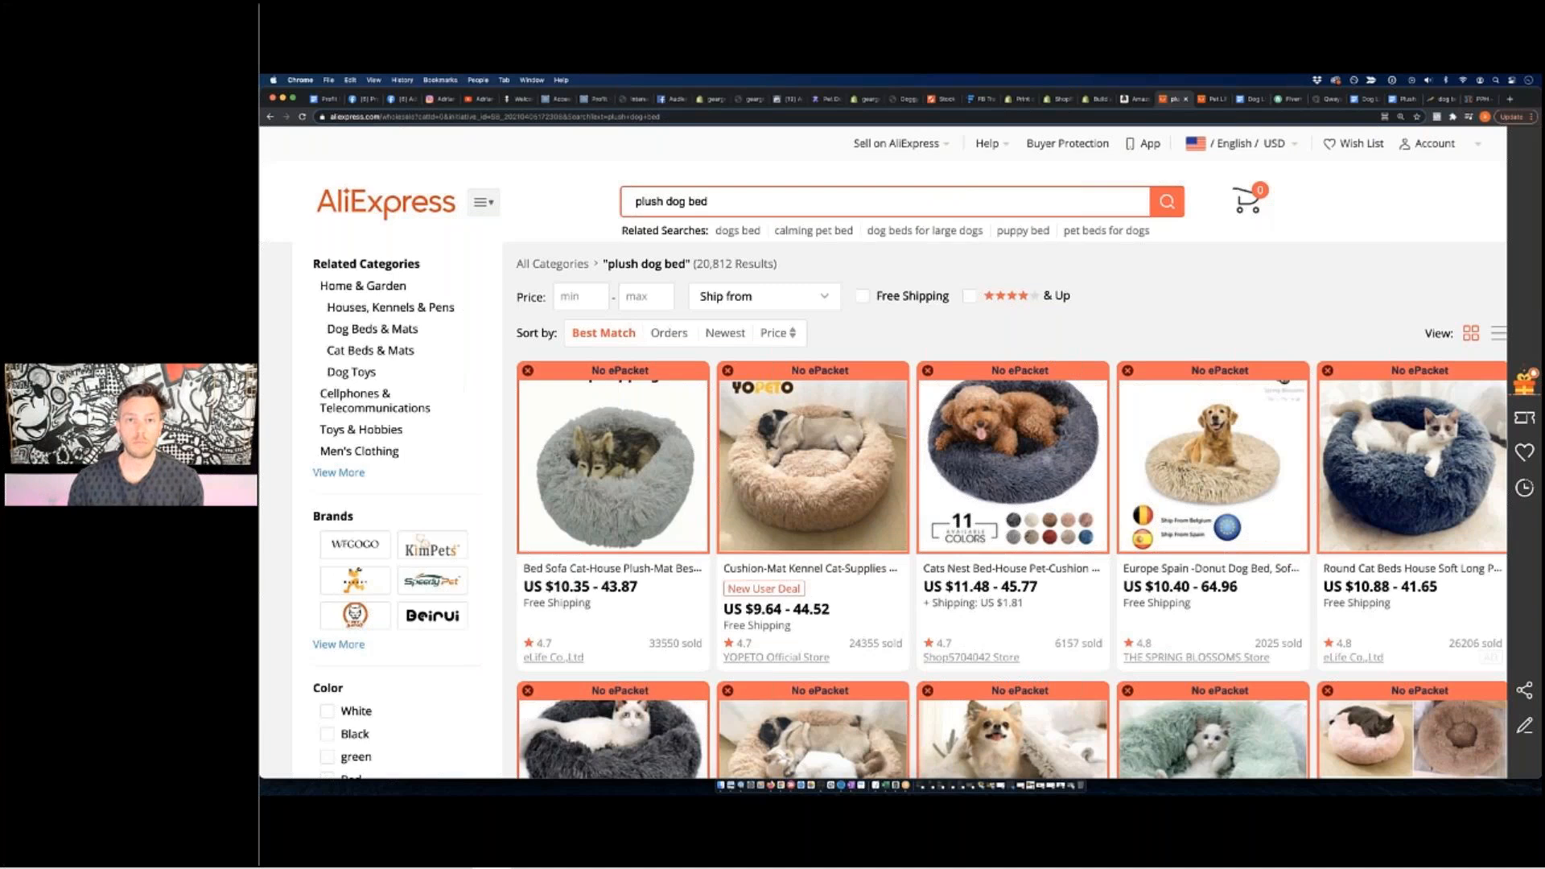
Review the images, description, price and shipping section of the Pet Dog Bed Comfortable Donut Cuddler on Zendrop.
click(826, 99)
scroll(889, 266, up, 12)
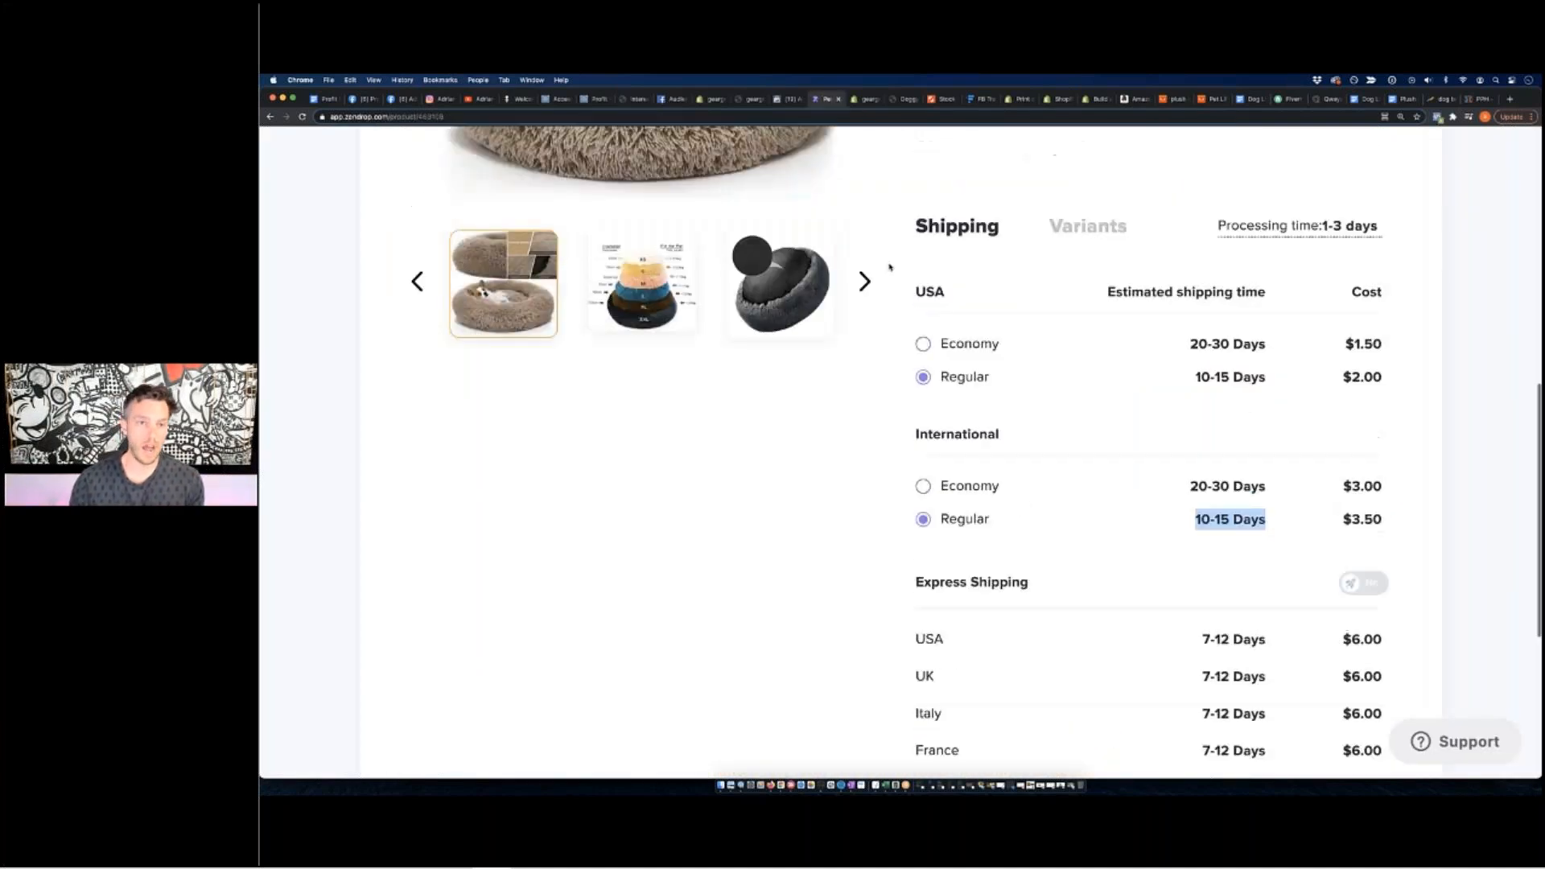
scroll(891, 266, down, 3)
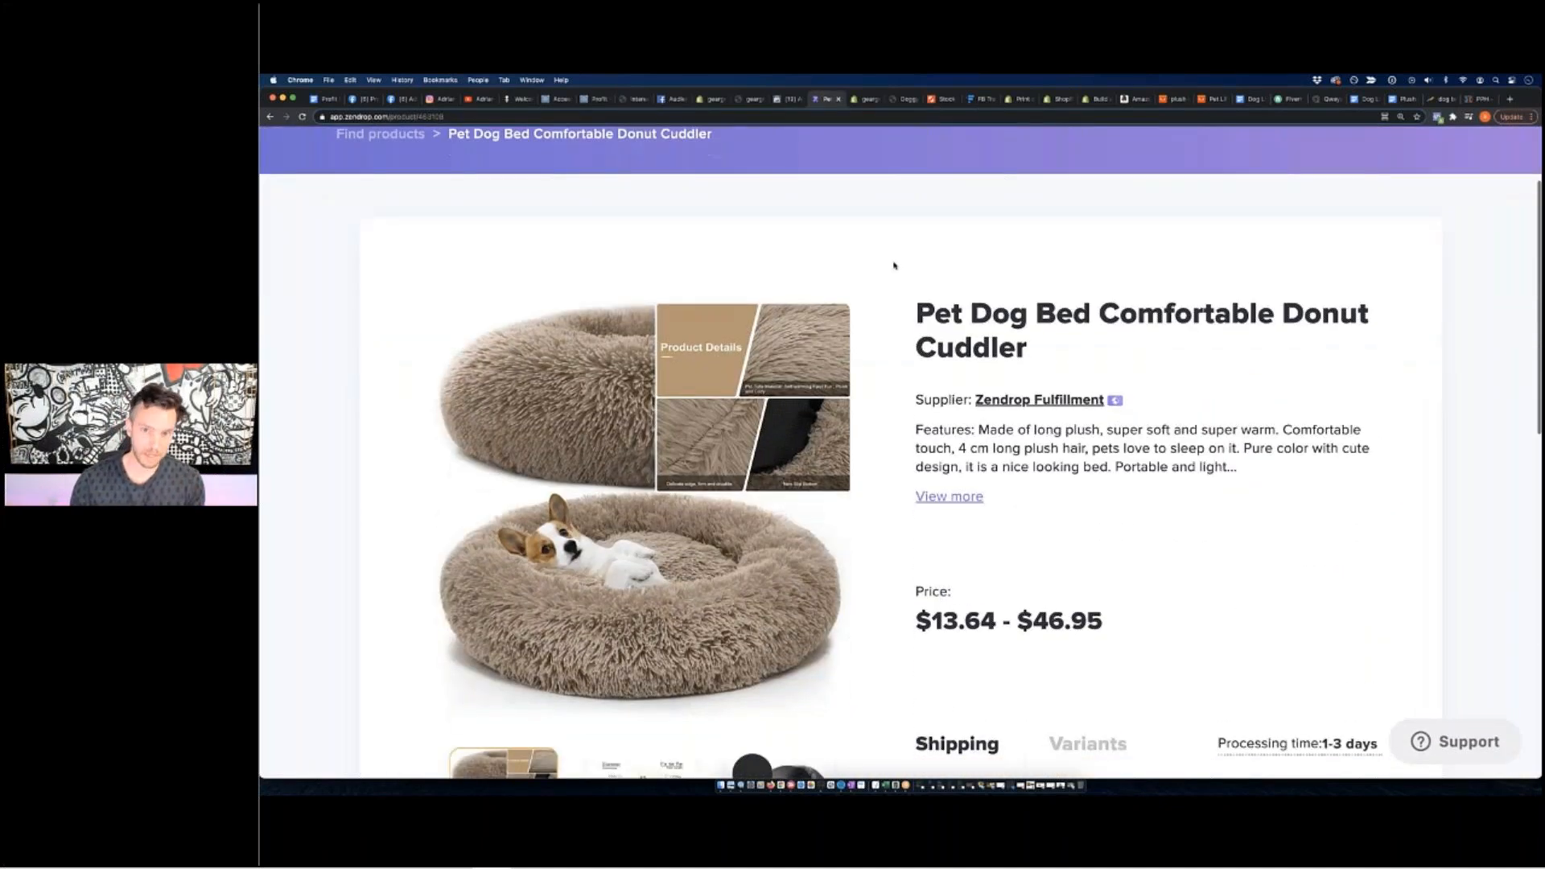
scroll(894, 266, down, 1)
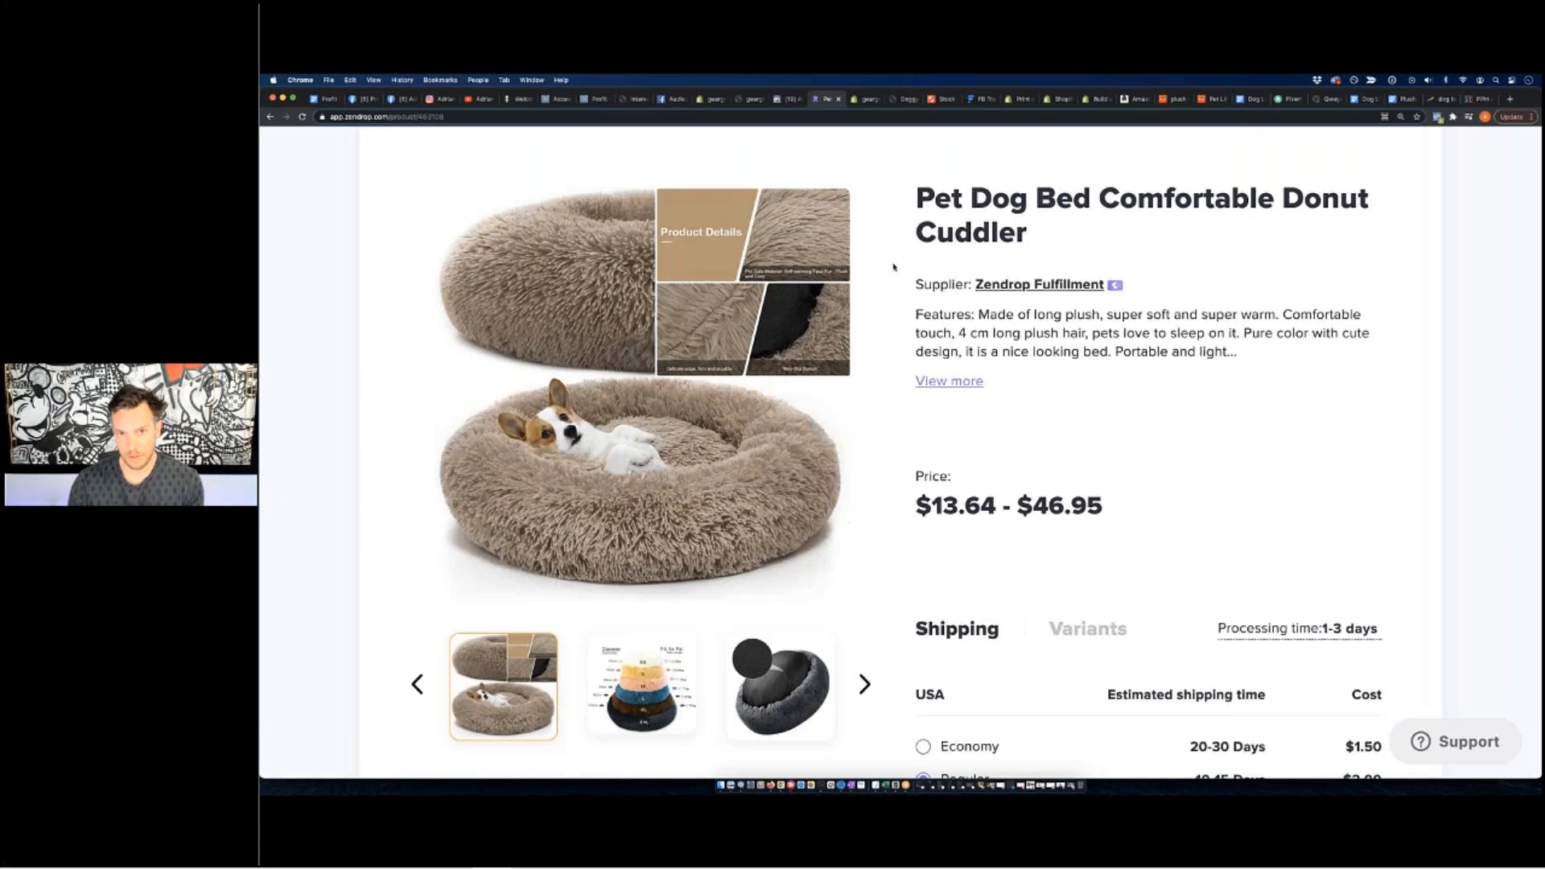
scroll(893, 267, up, 1)
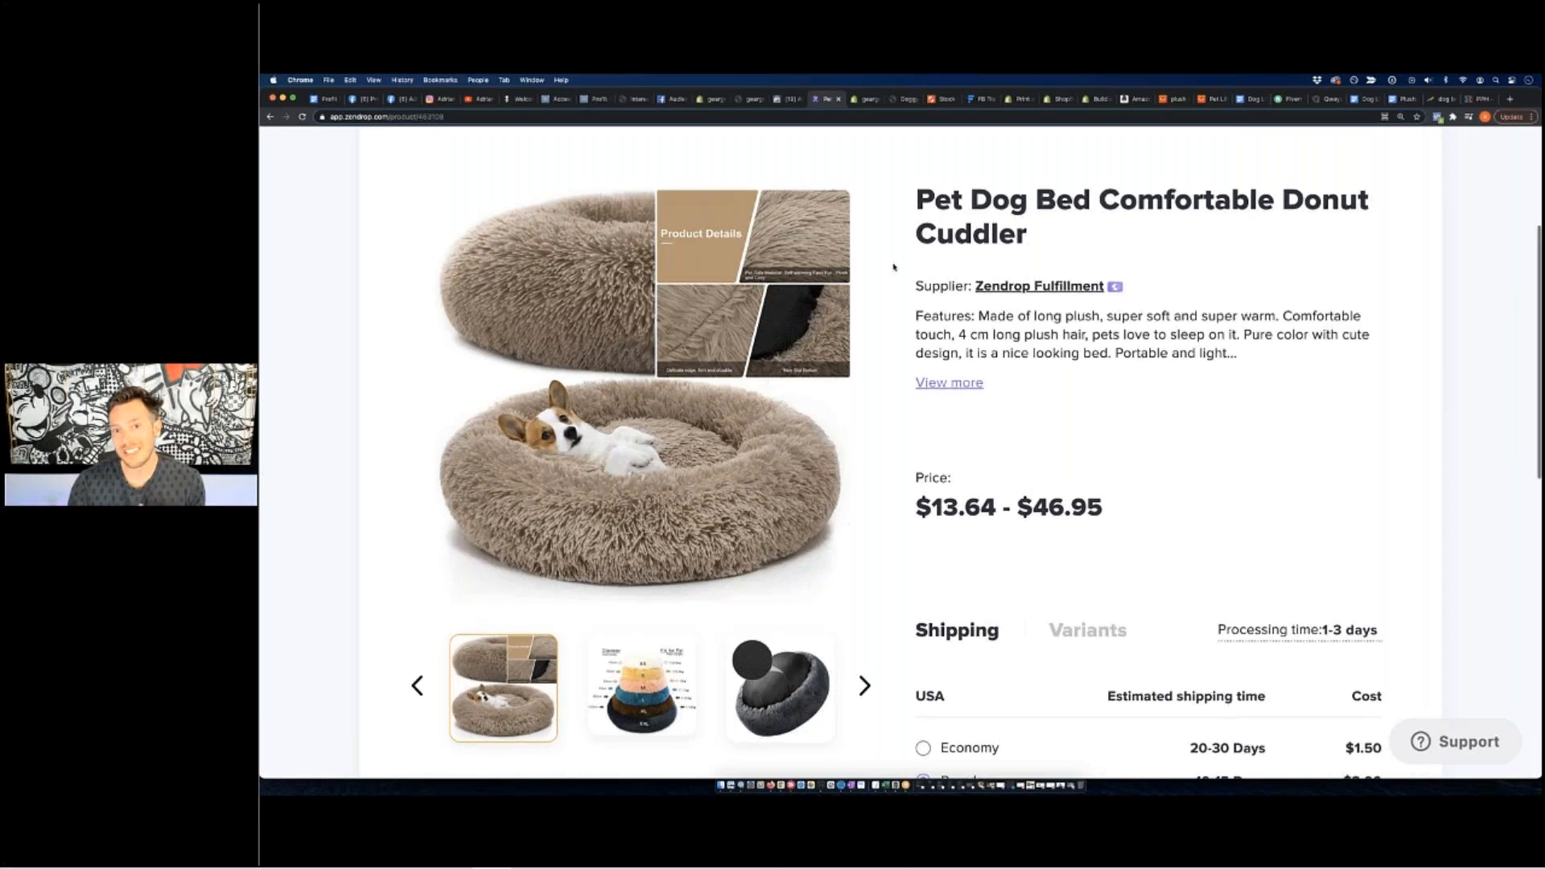
scroll(894, 268, up, 1)
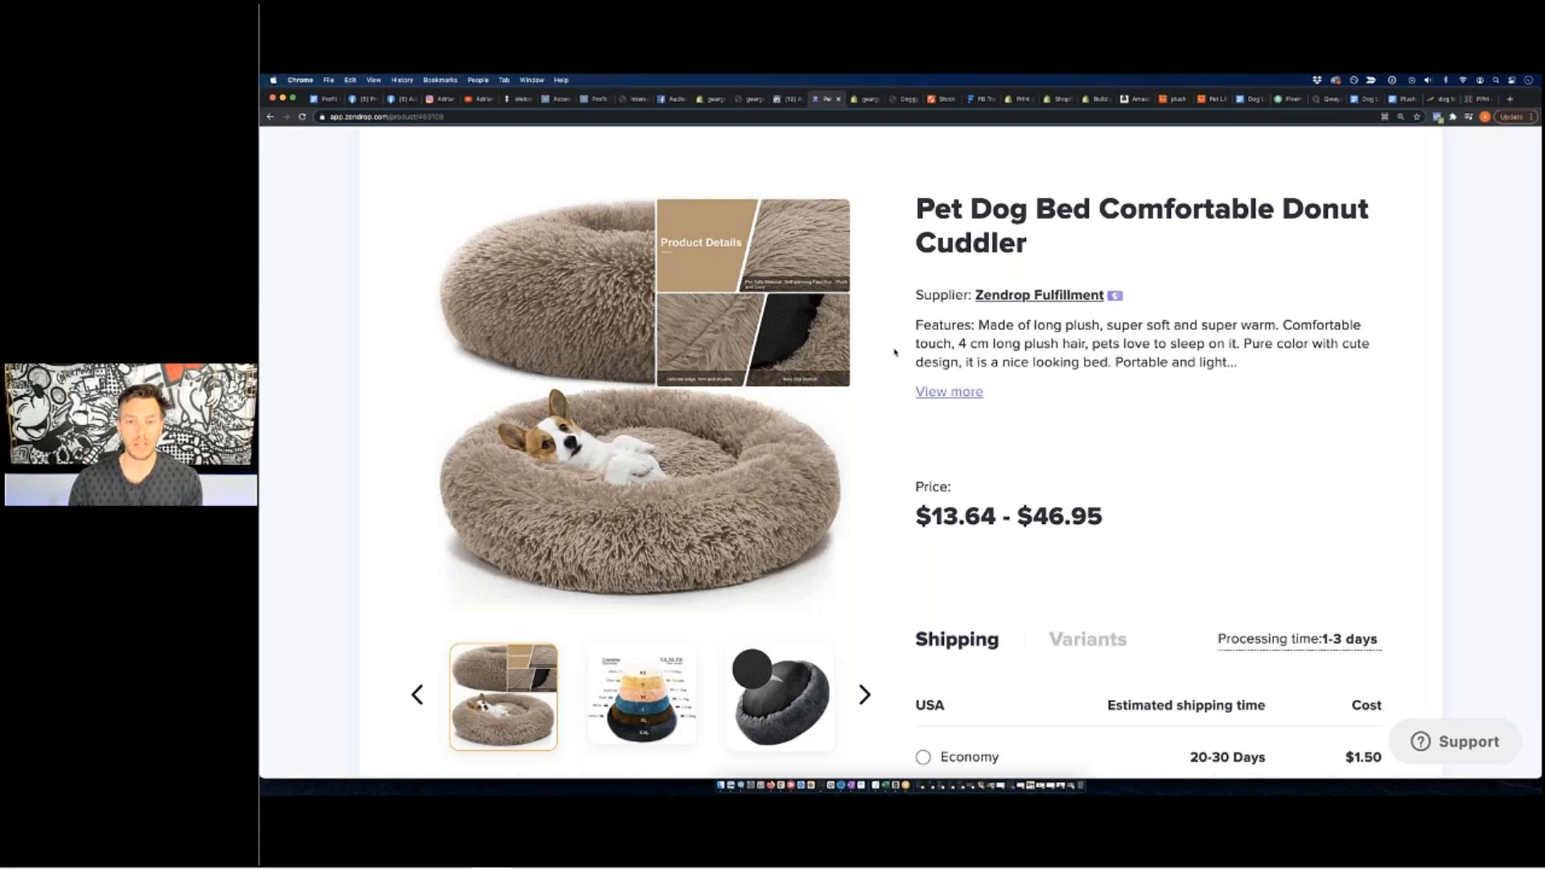
scroll(895, 352, down, 1)
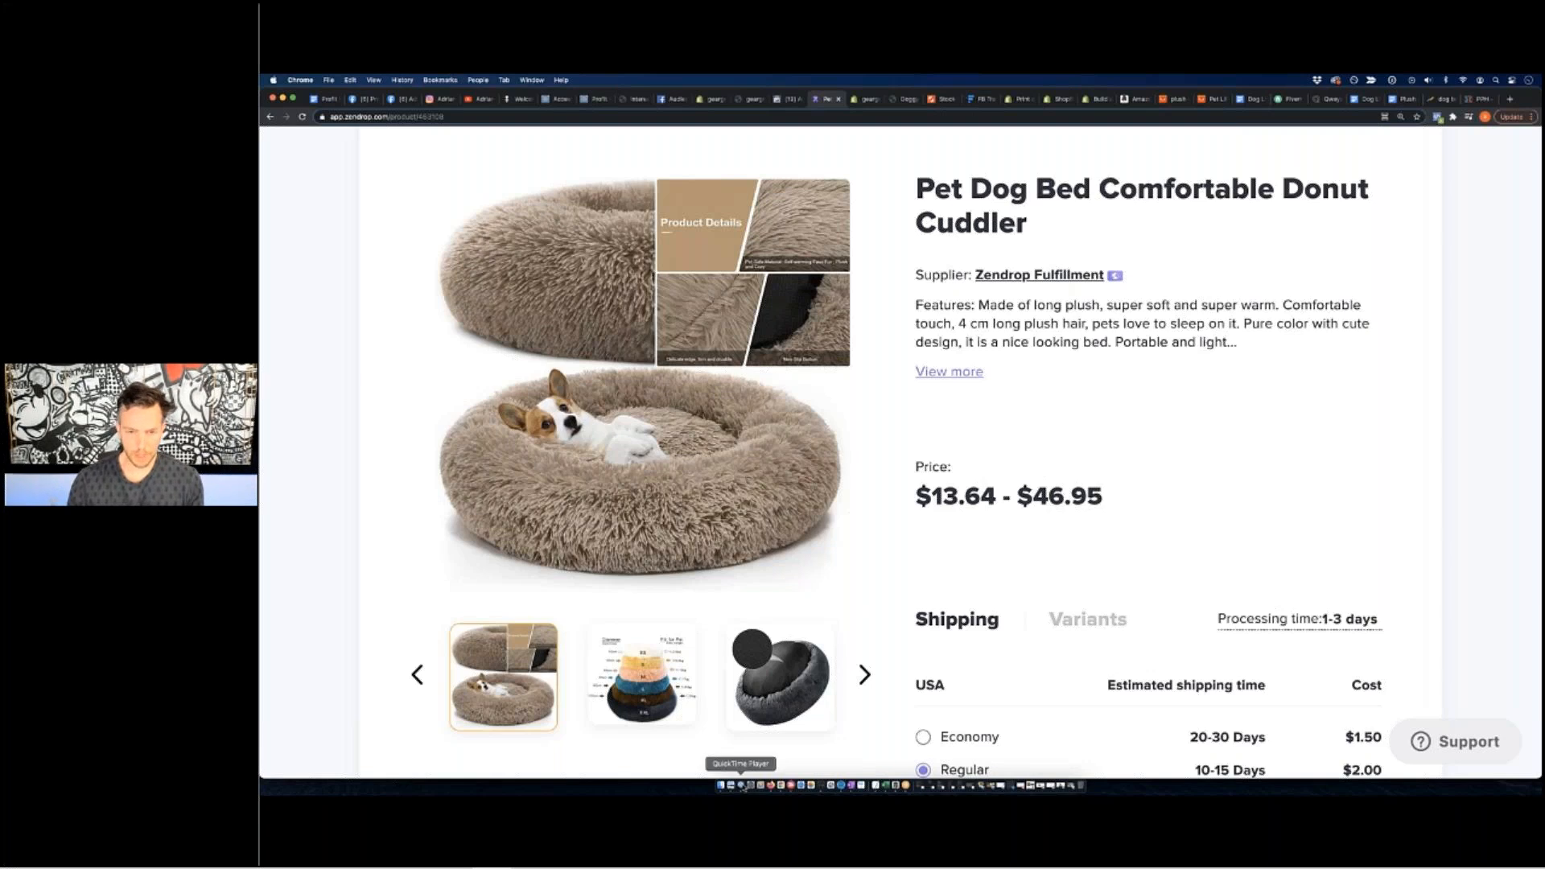
Switch to the handwritten strategy notes in QuickTime Player and review the FB Ad Formula and Funnel Example sketches.
click(741, 785)
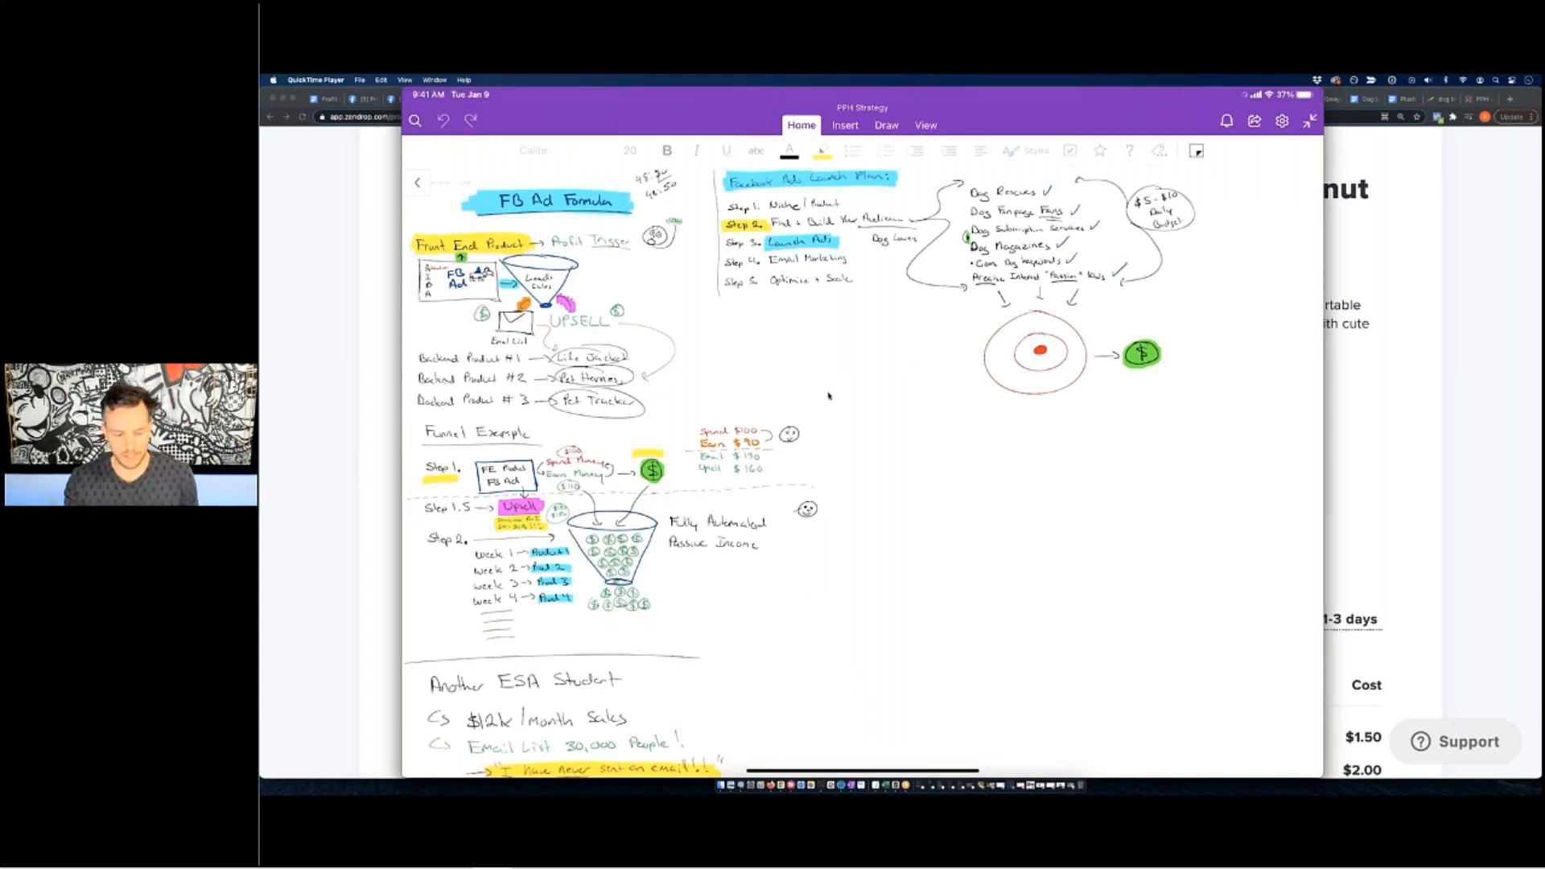
scroll(829, 395, up, 10)
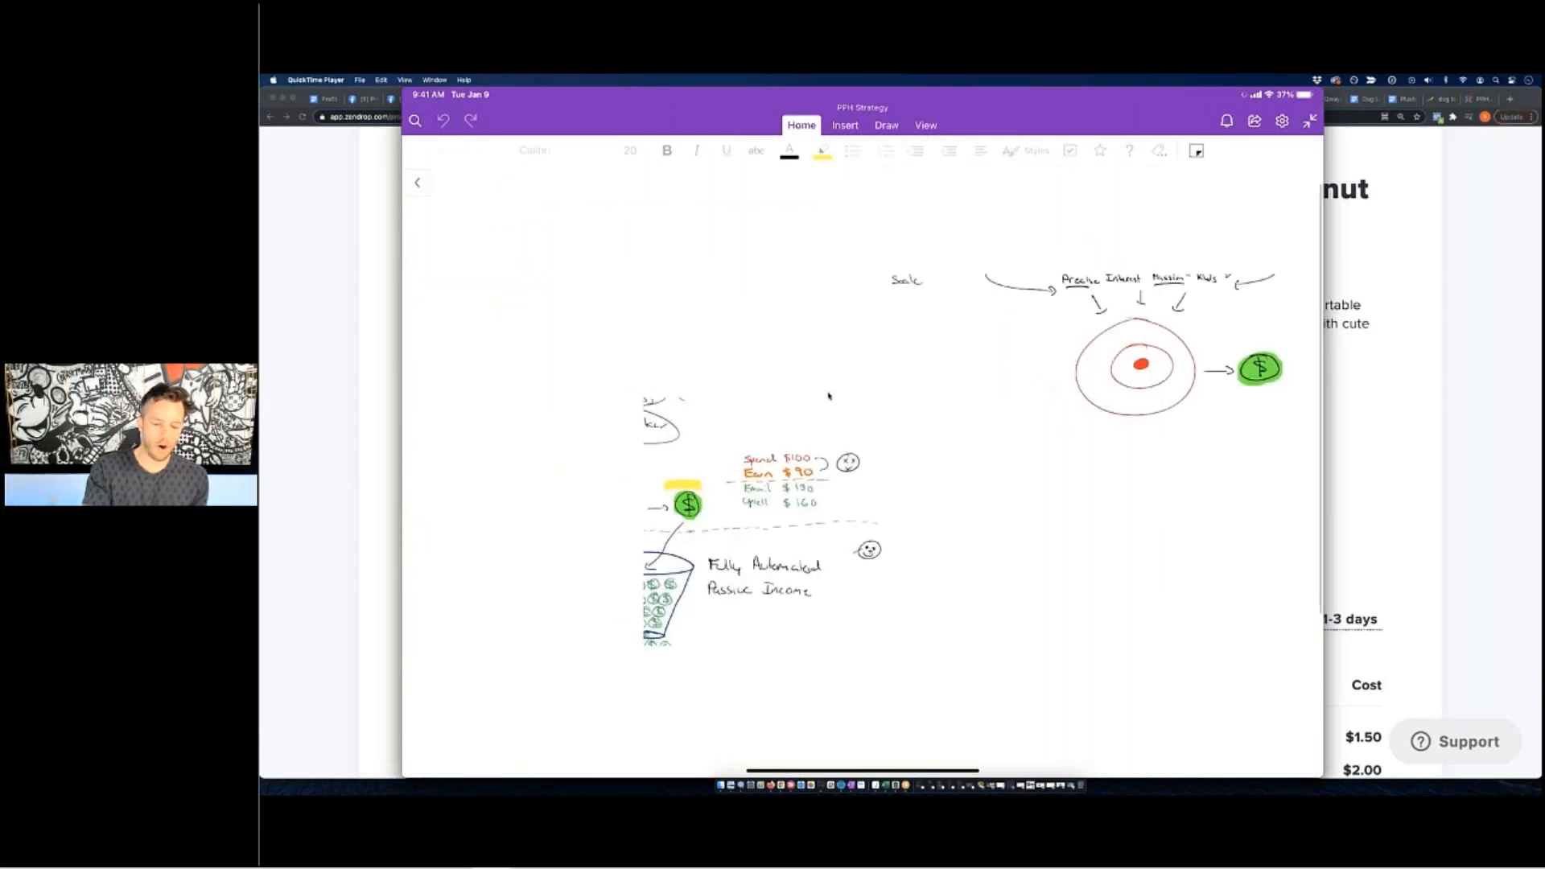
scroll(829, 395, down, 5)
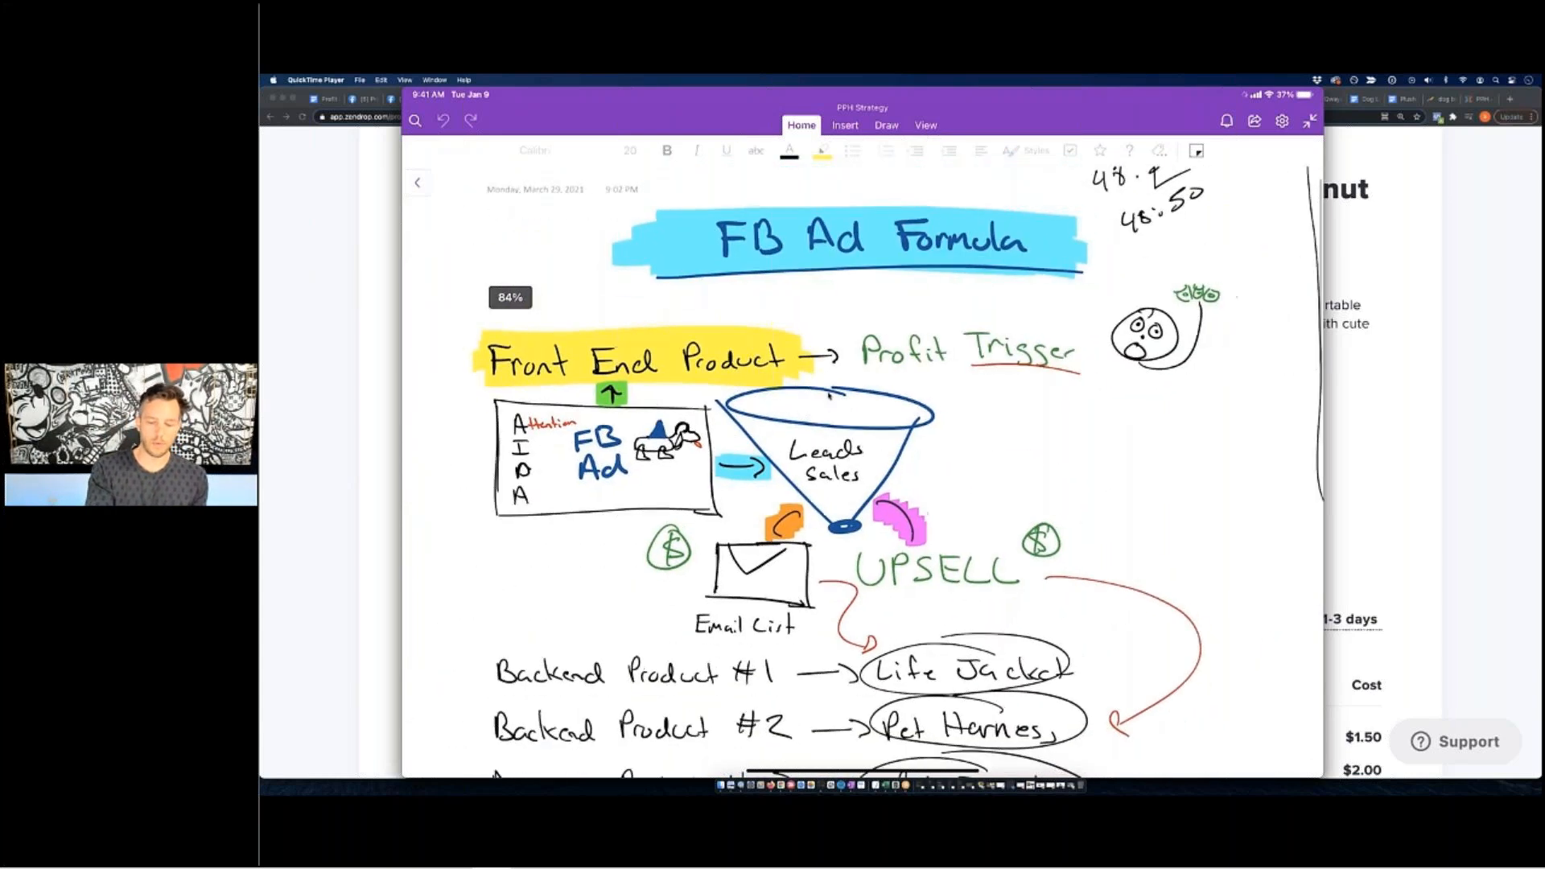
scroll(830, 395, down, 1)
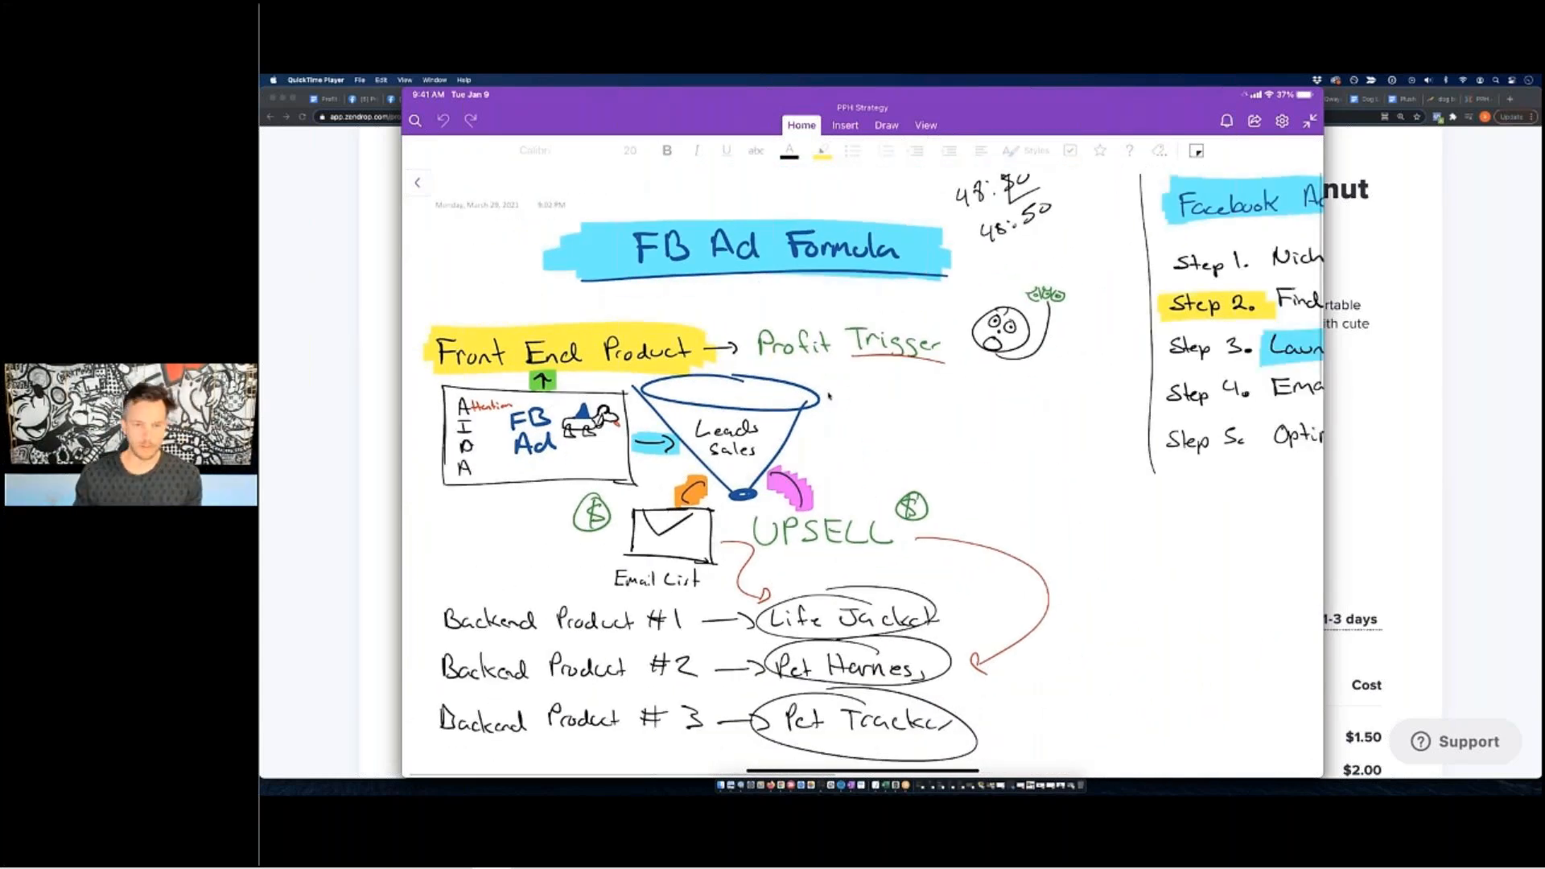
scroll(829, 395, up, 3)
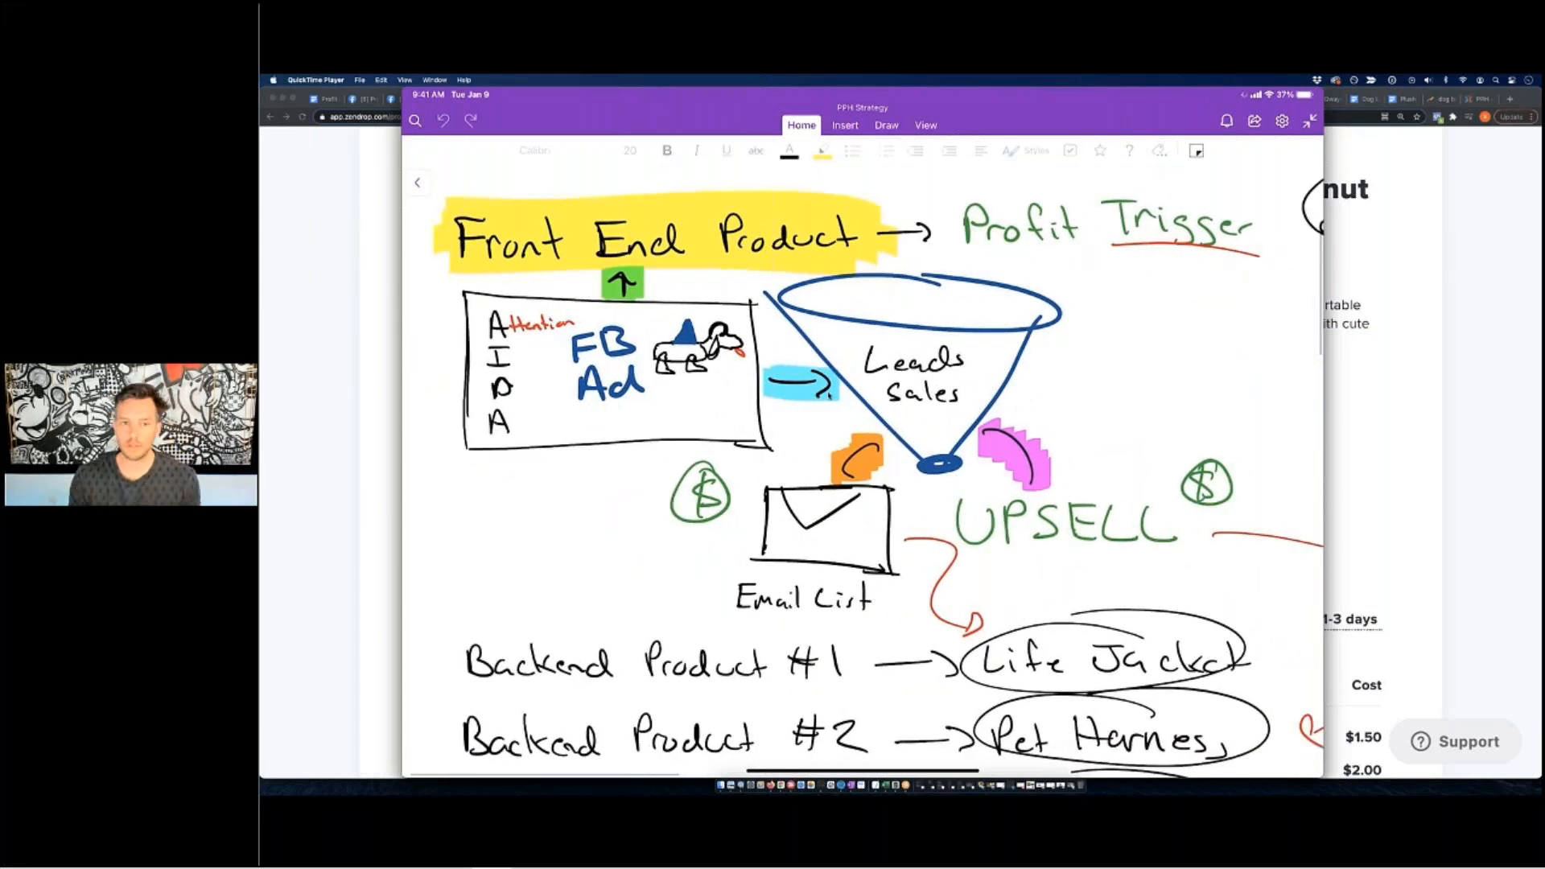
scroll(830, 396, down, 5)
scroll(829, 395, up, 5)
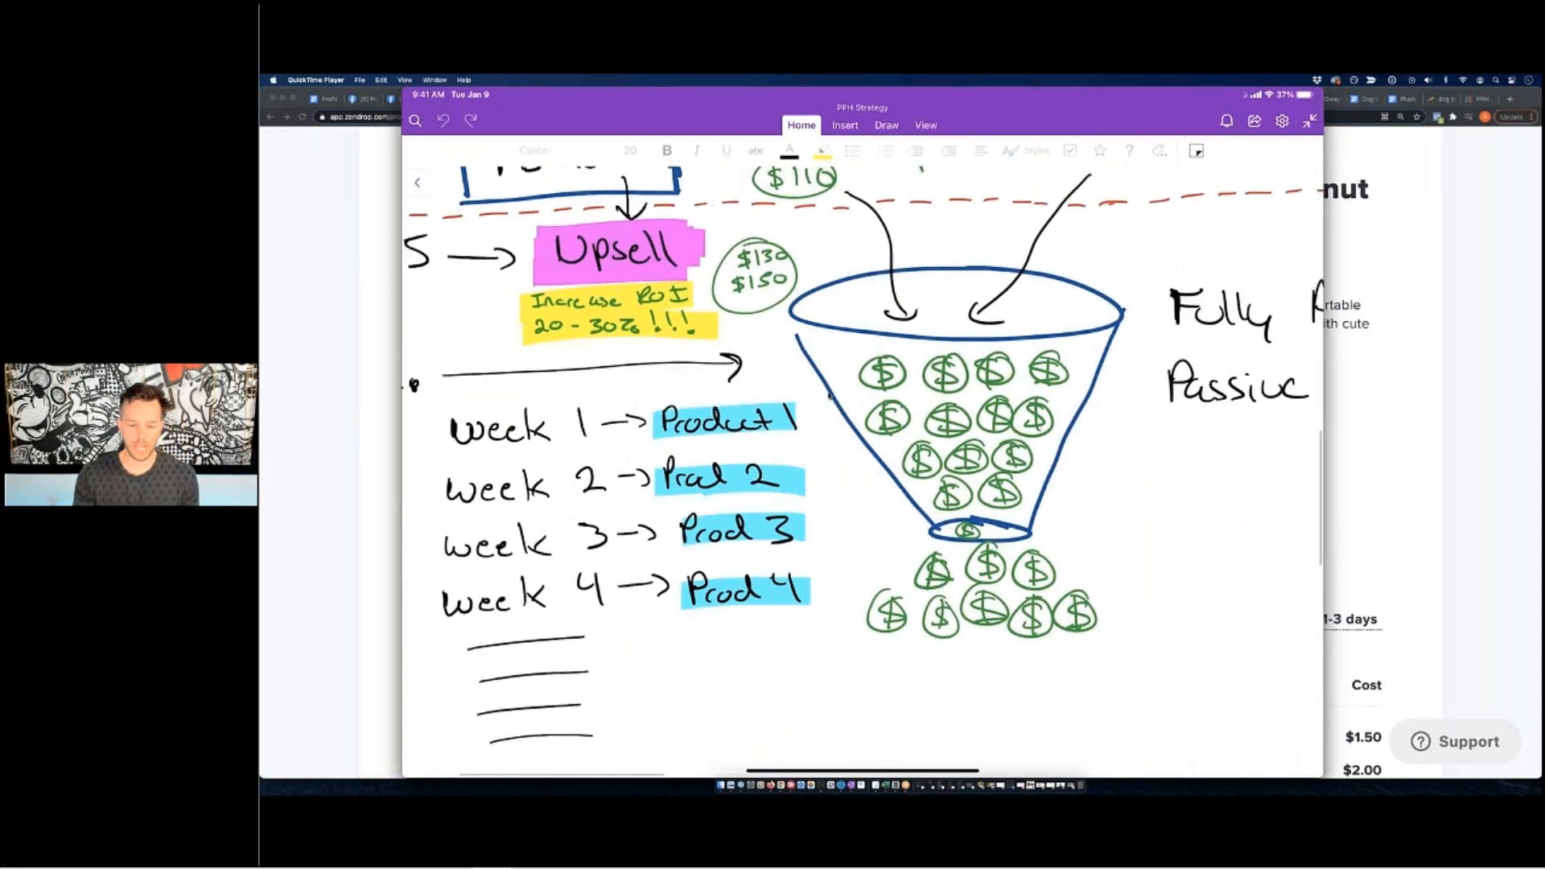
scroll(830, 395, down, 5)
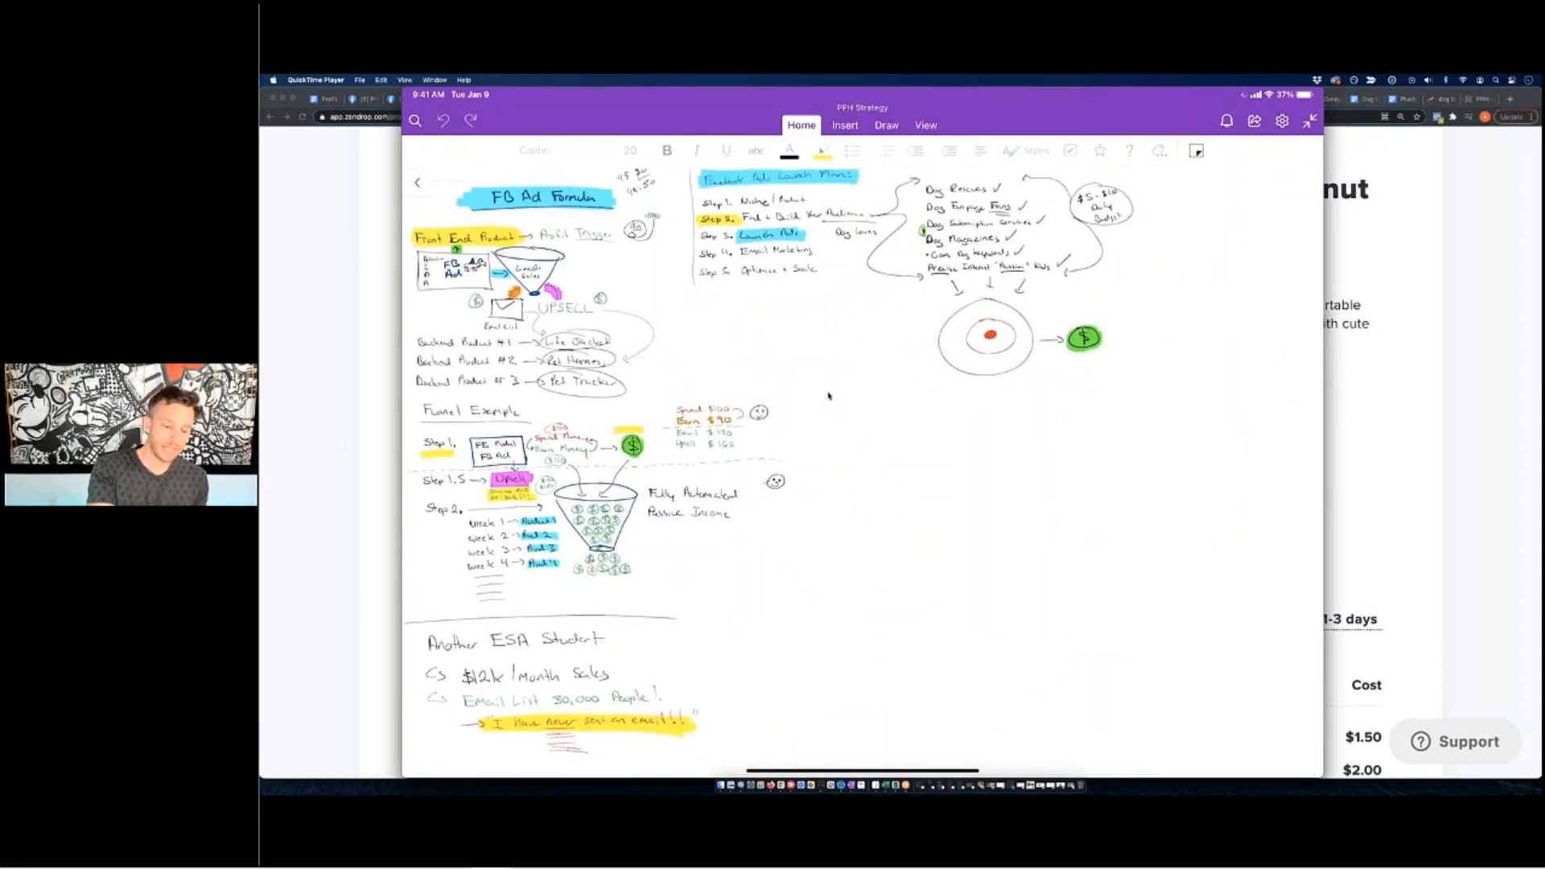
Review the Facebook Ads Launch Plan, its dog lover audience list, the daily budget and the target diagram.
scroll(829, 395, up, 5)
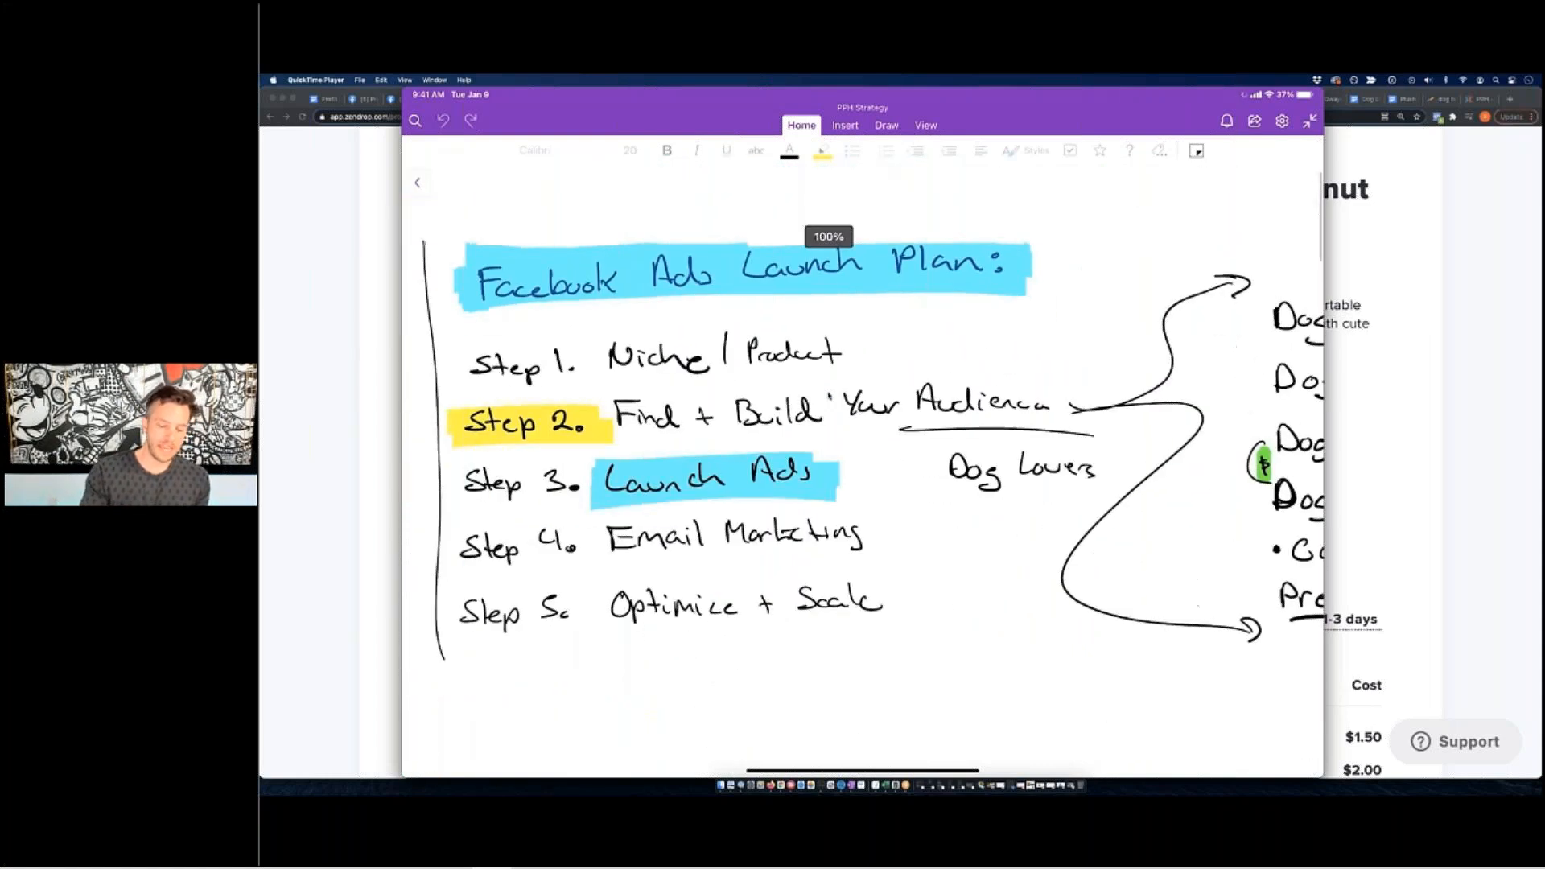
scroll(830, 395, down, 4)
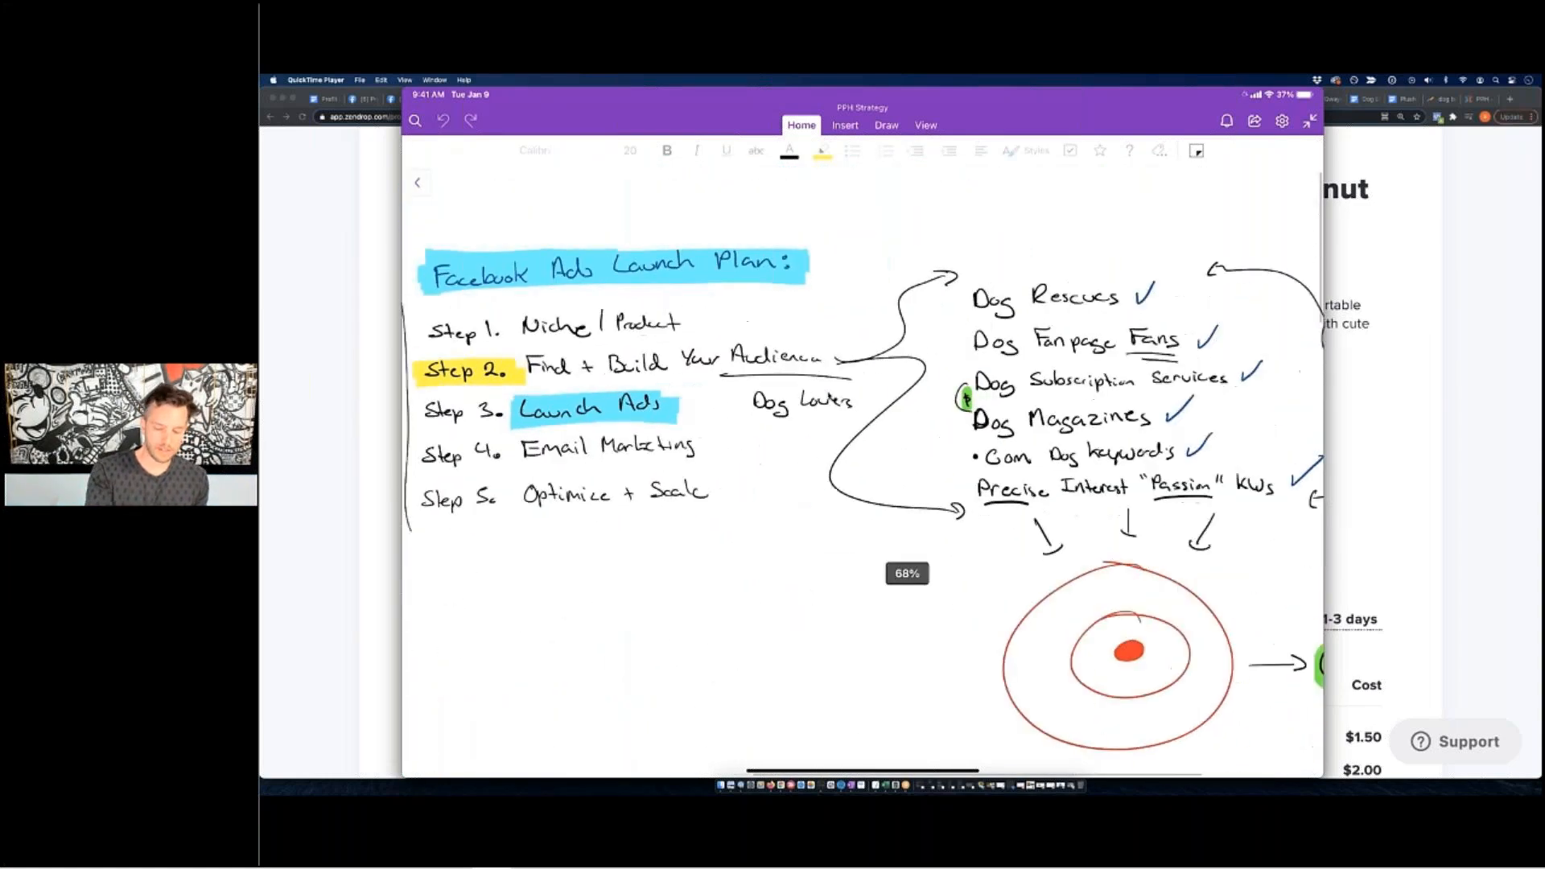
scroll(862, 450, up, 3)
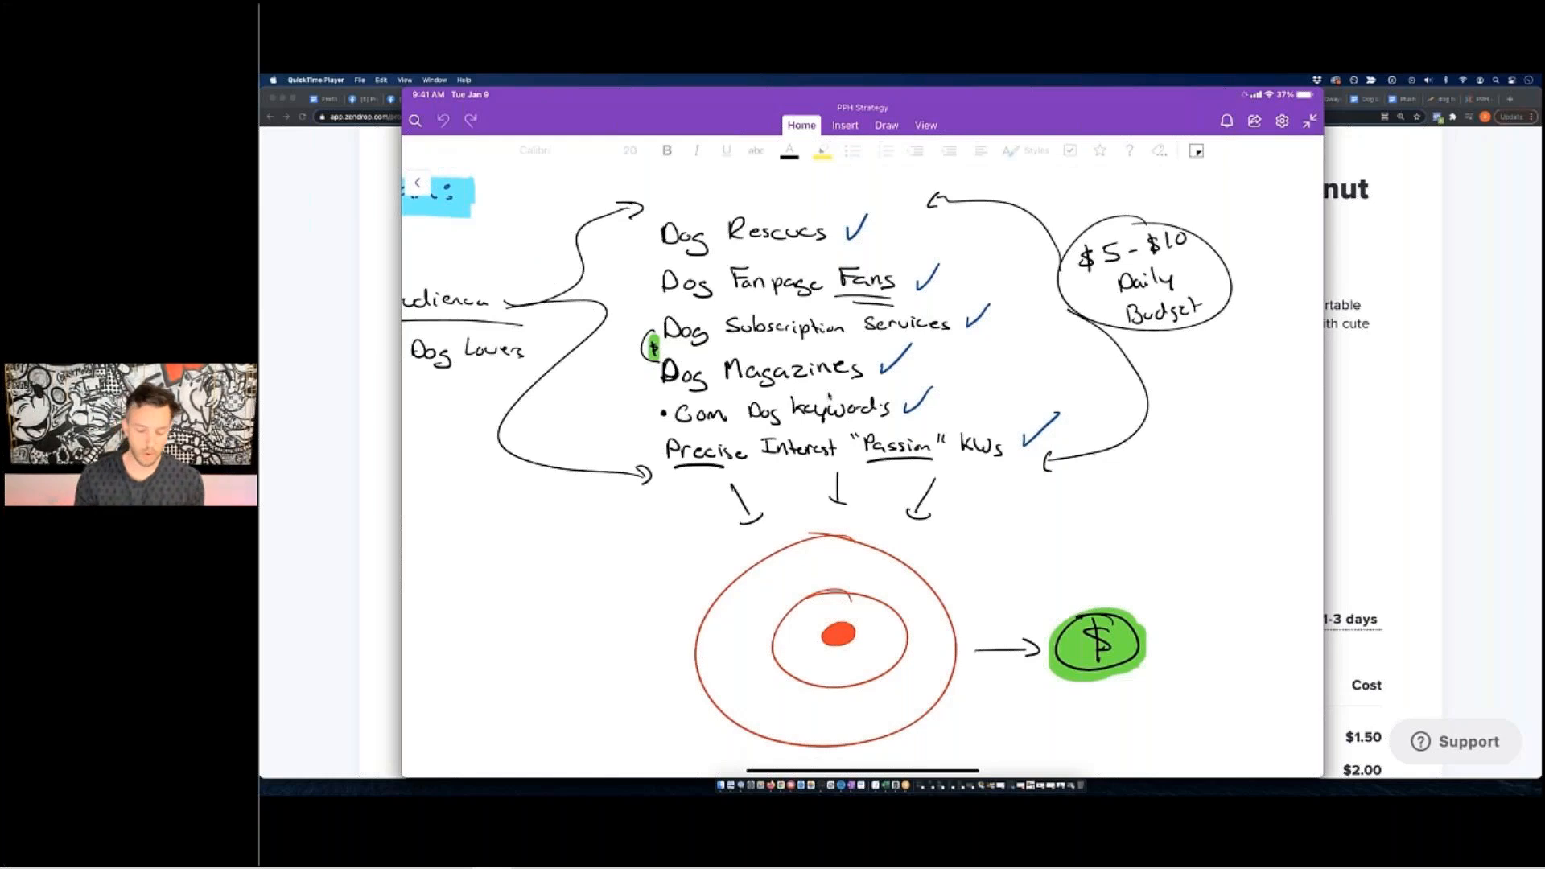
scroll(829, 396, down, 5)
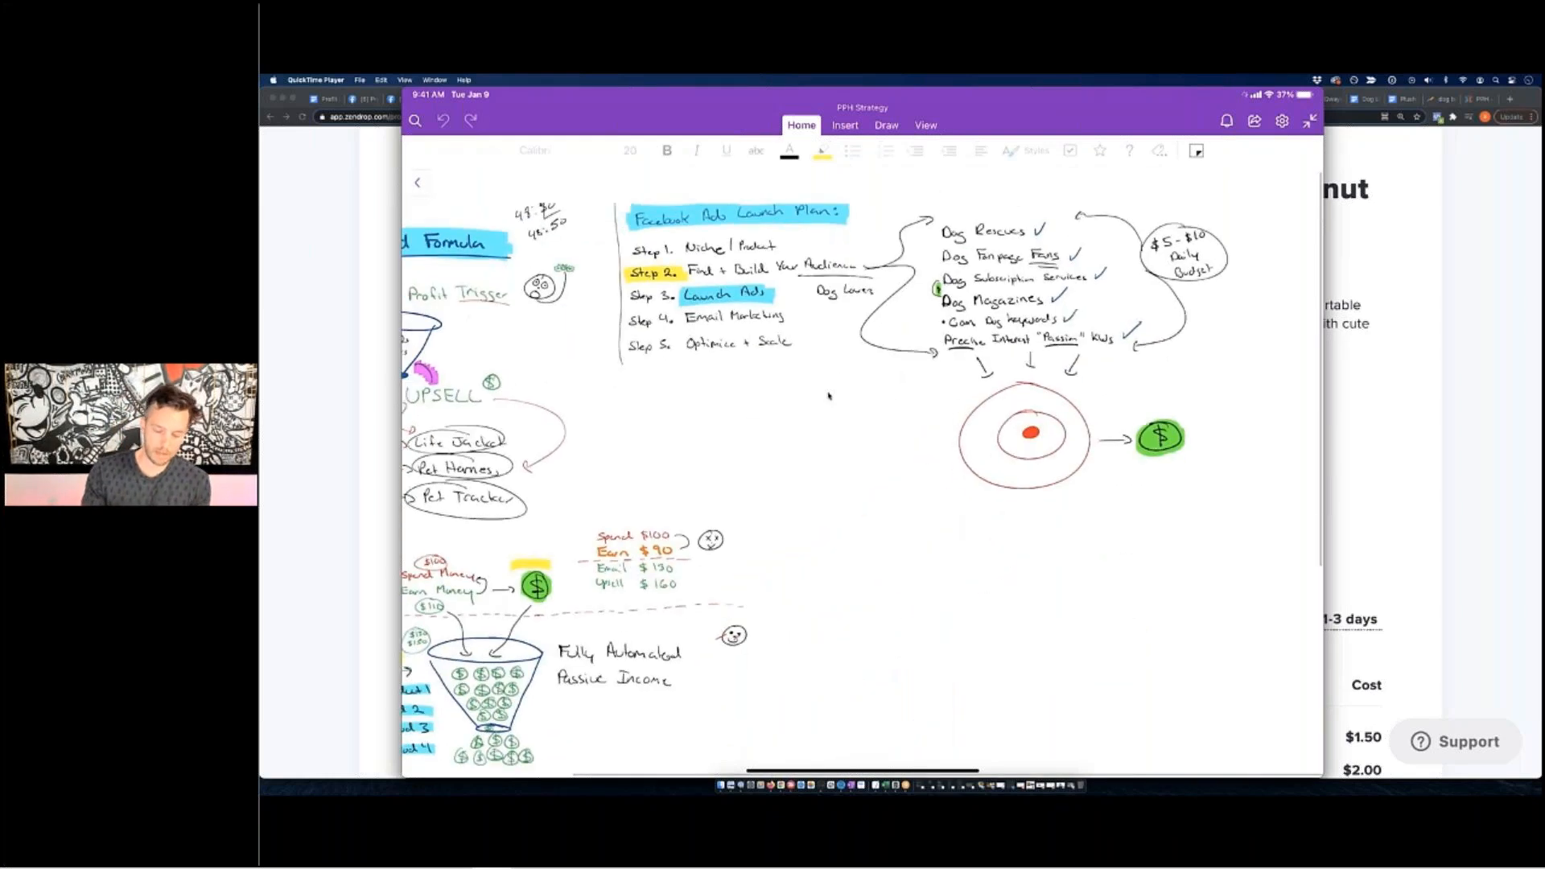
scroll(829, 395, up, 5)
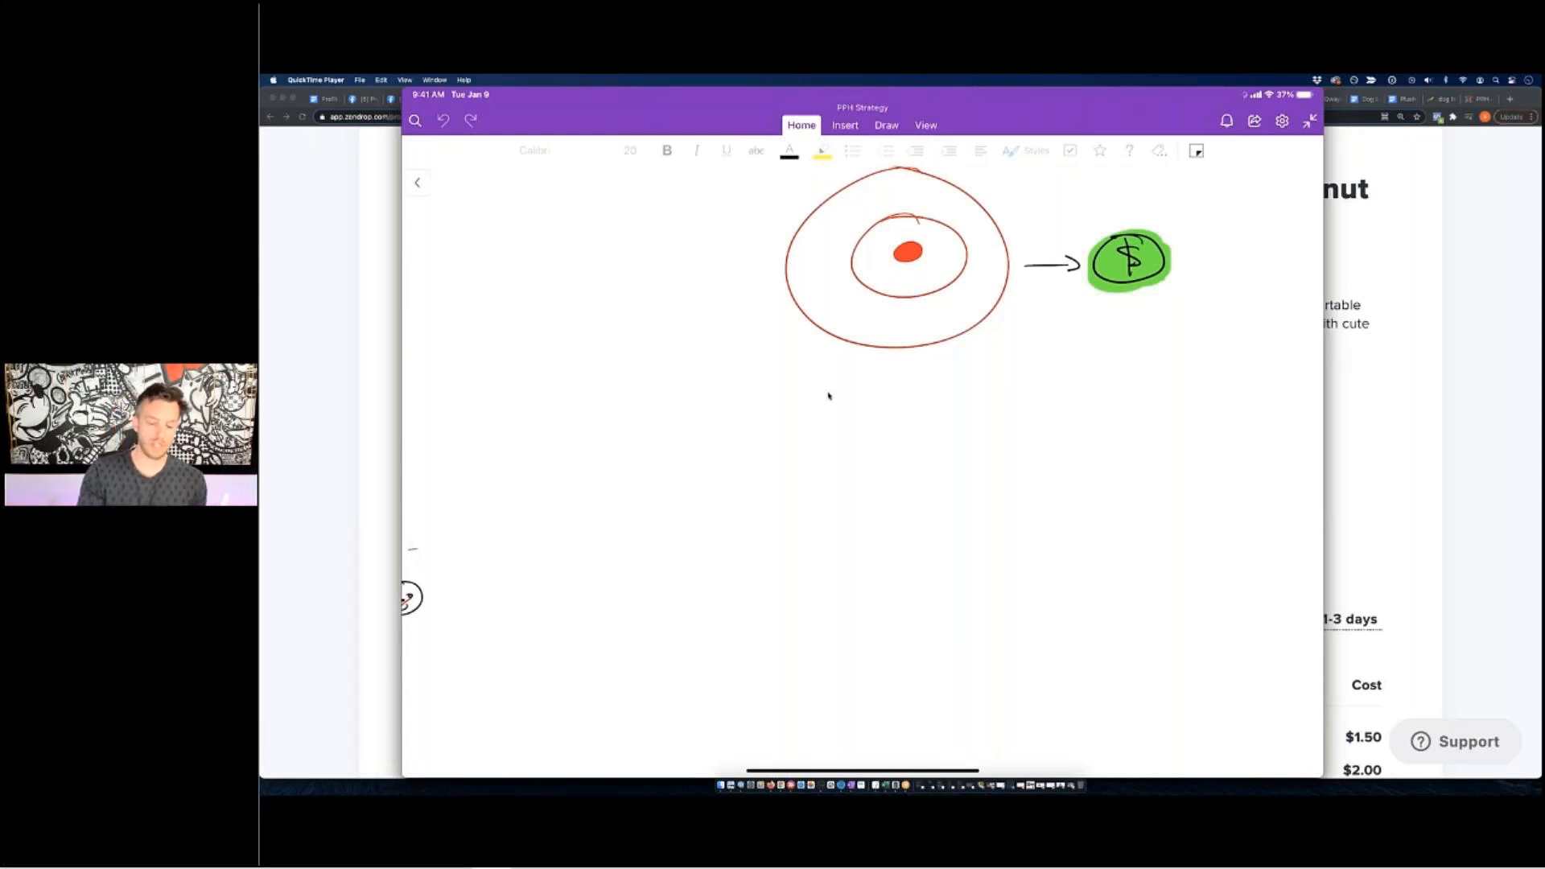
scroll(829, 396, down, 5)
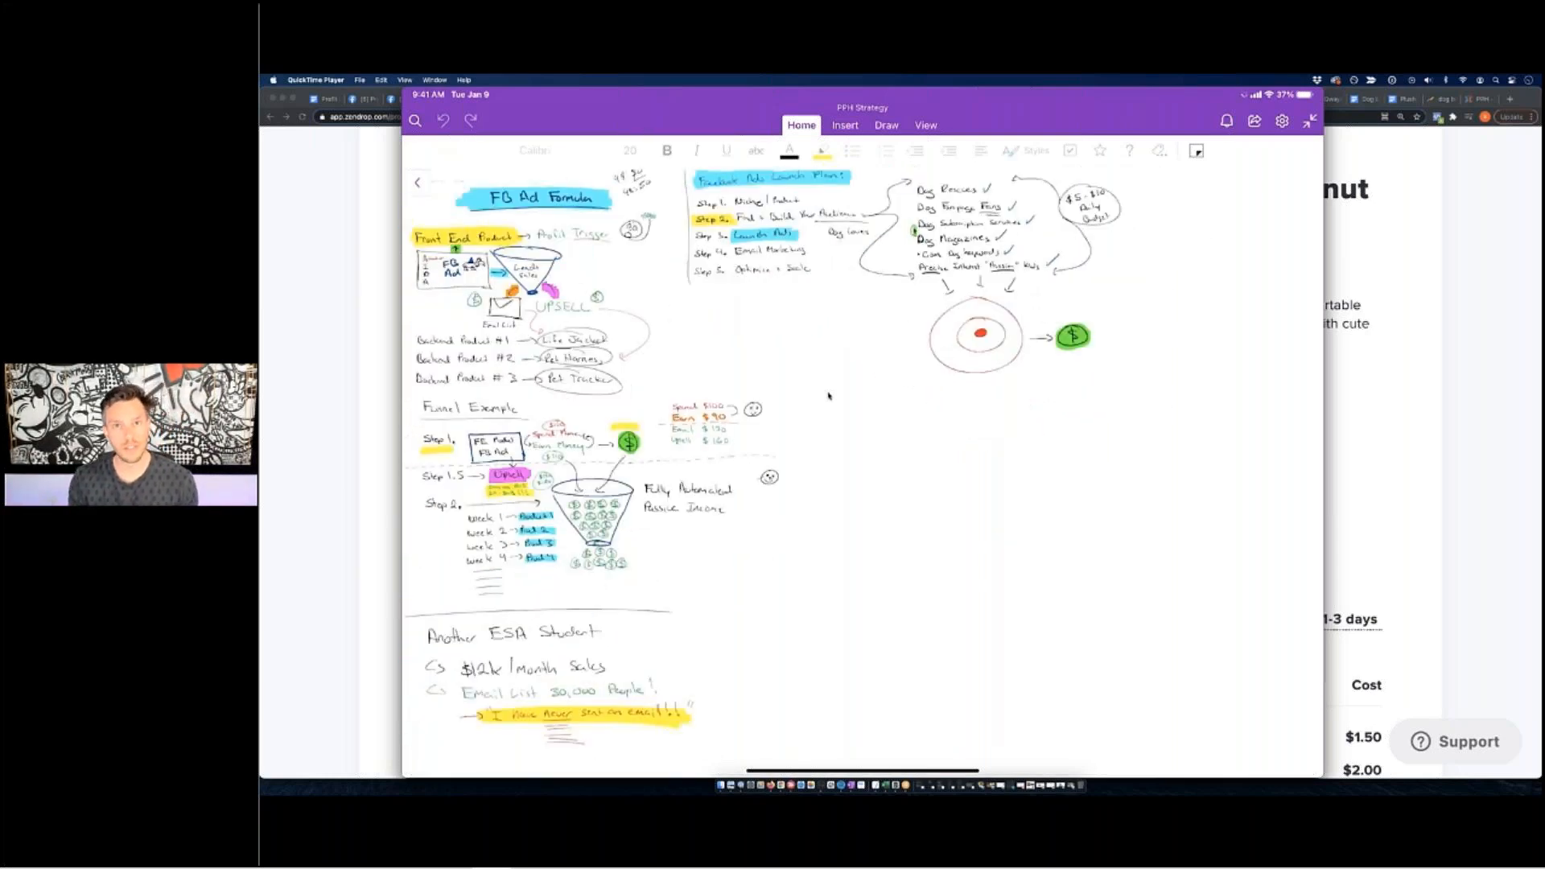
Draw a long vertical divider and a horizontal one below the target diagram in black ink to frame a blank notes section.
scroll(828, 396, up, 5)
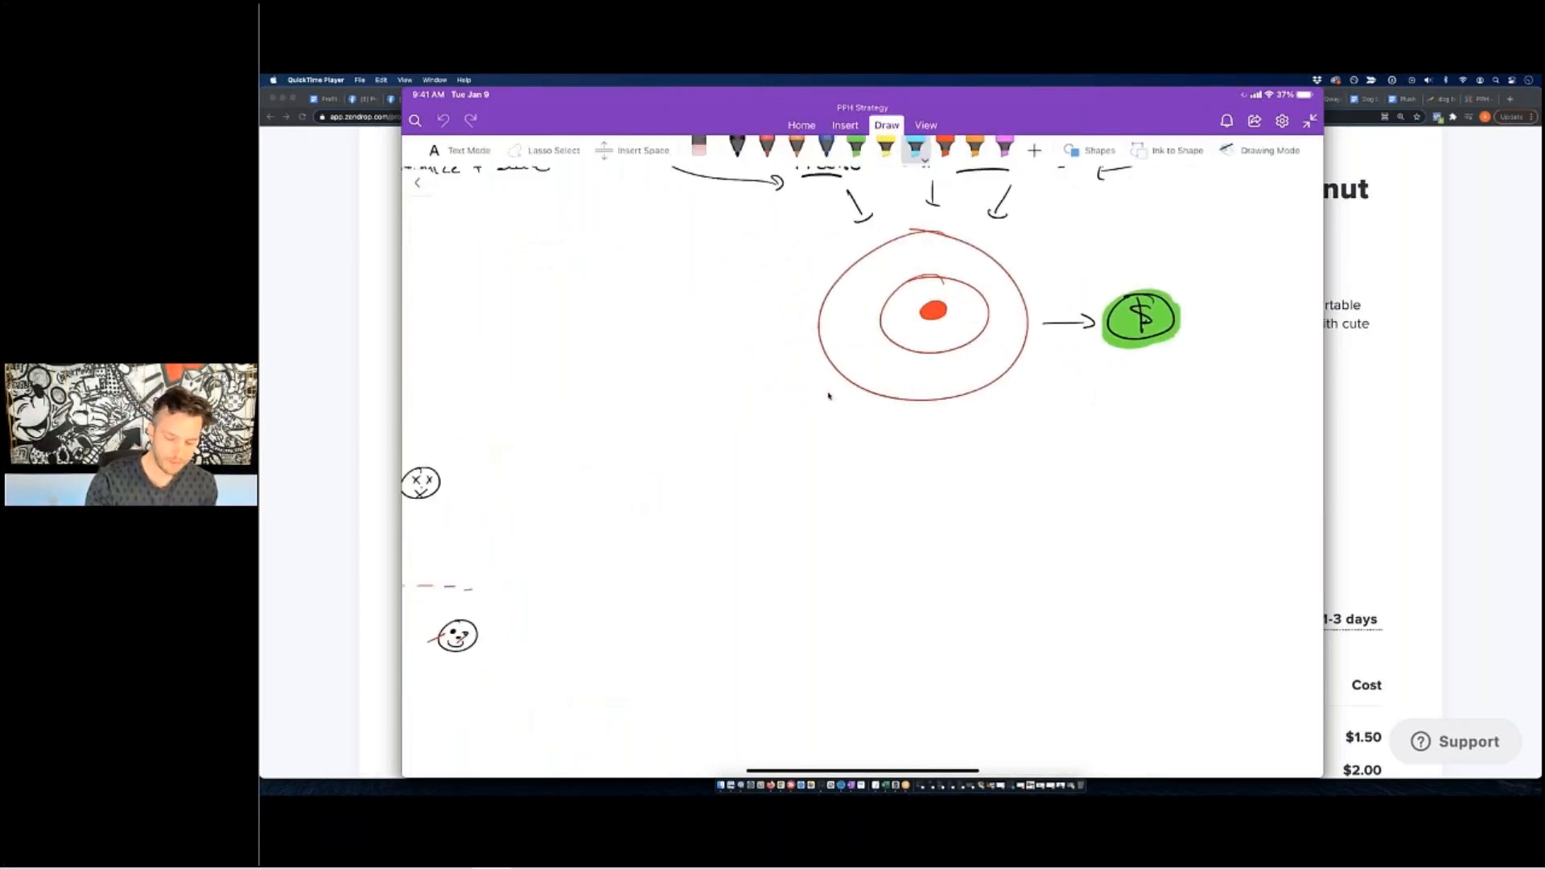
scroll(828, 396, down, 5)
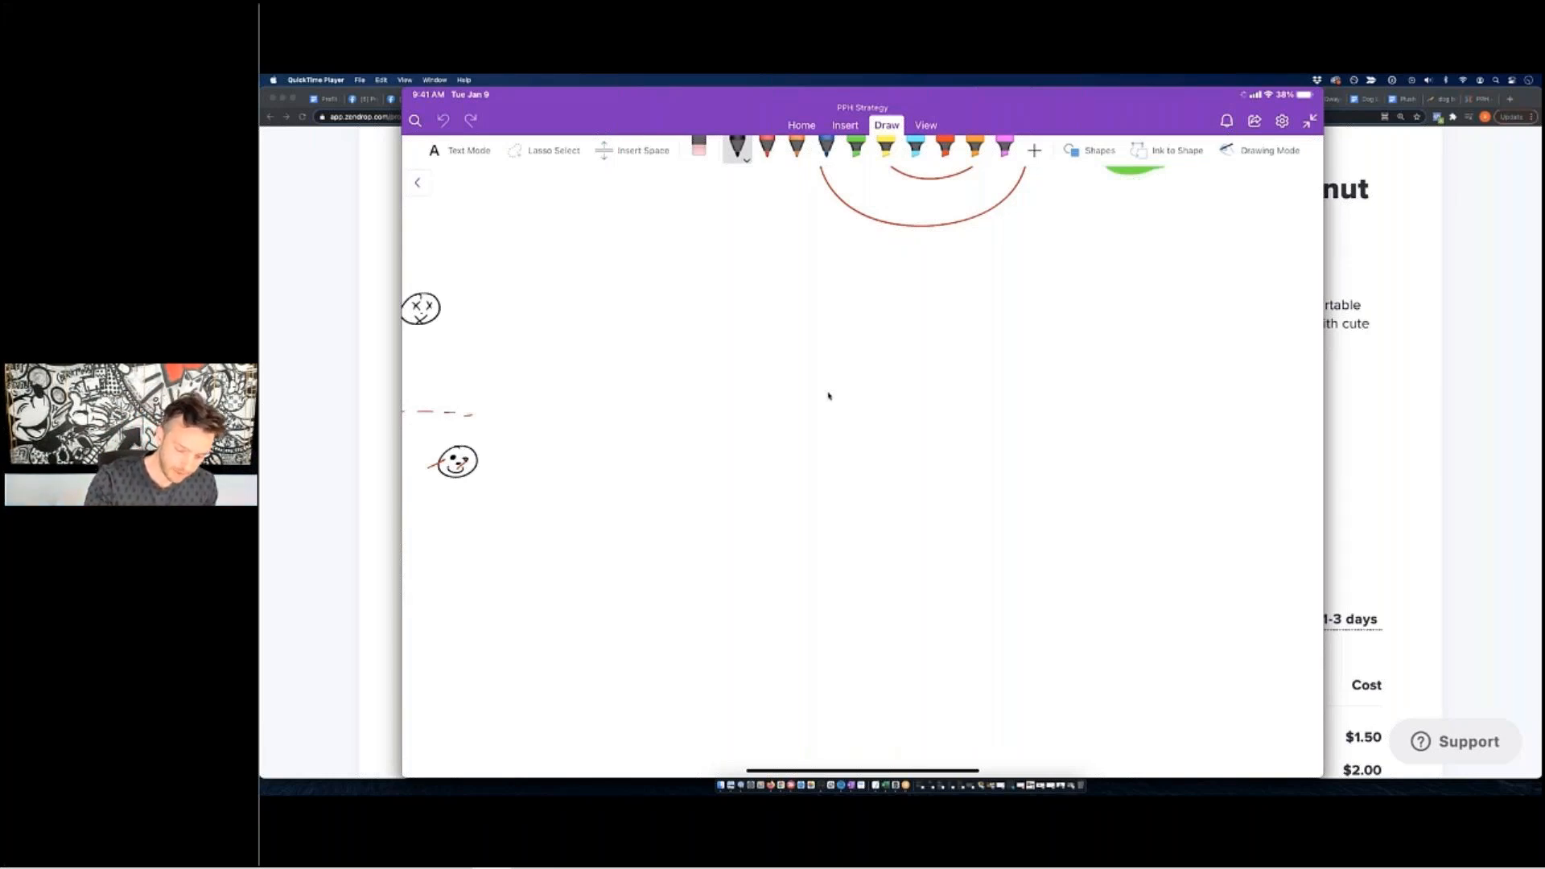
scroll(829, 396, down, 5)
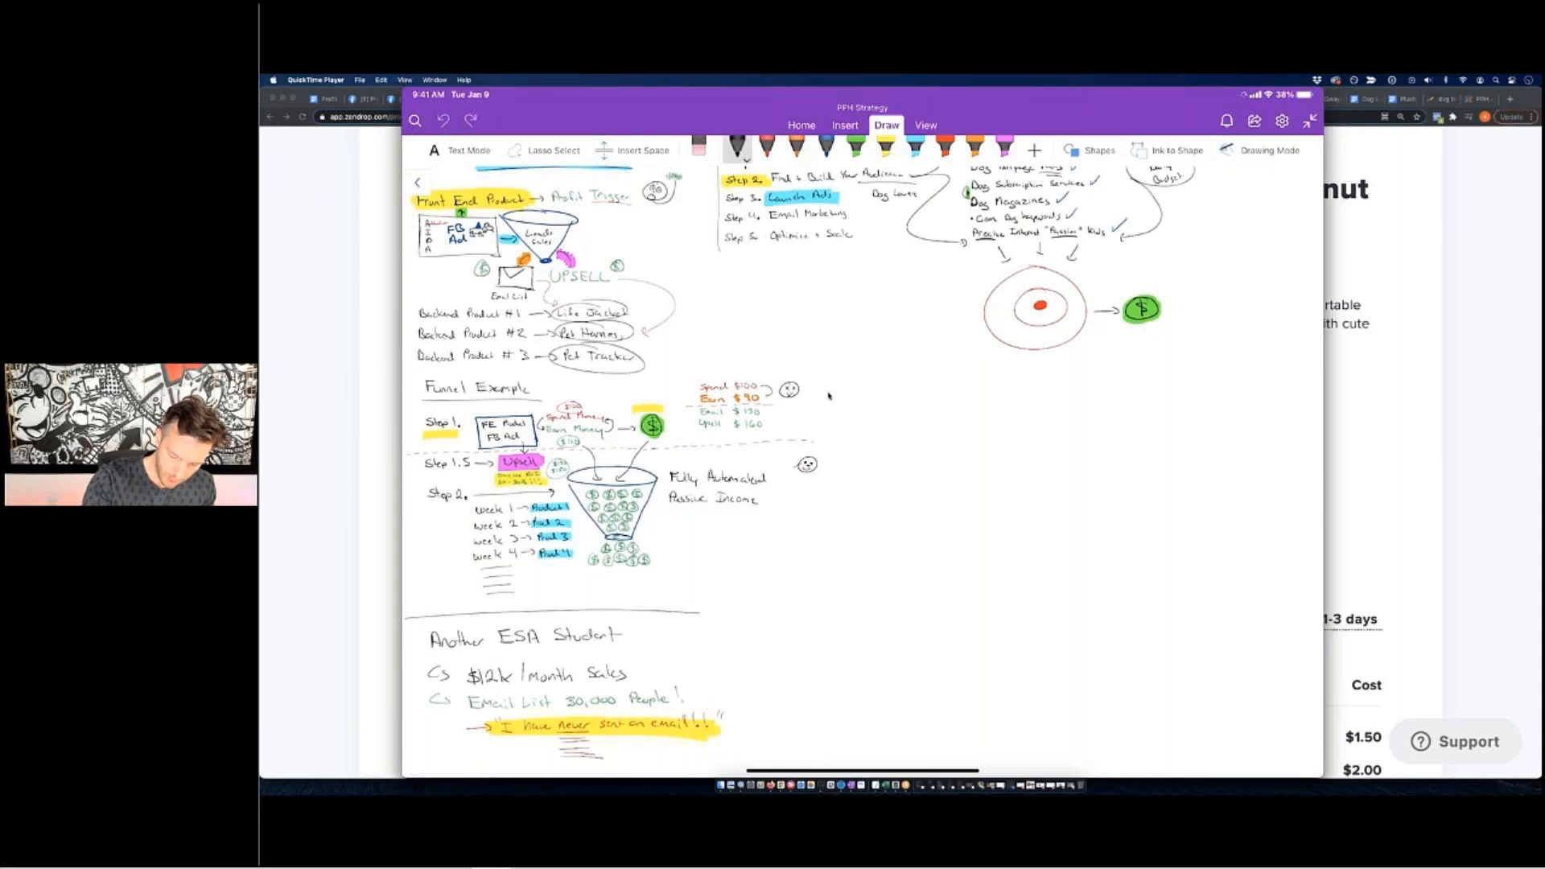
drag(840, 288, 861, 774)
scroll(828, 396, right, 5)
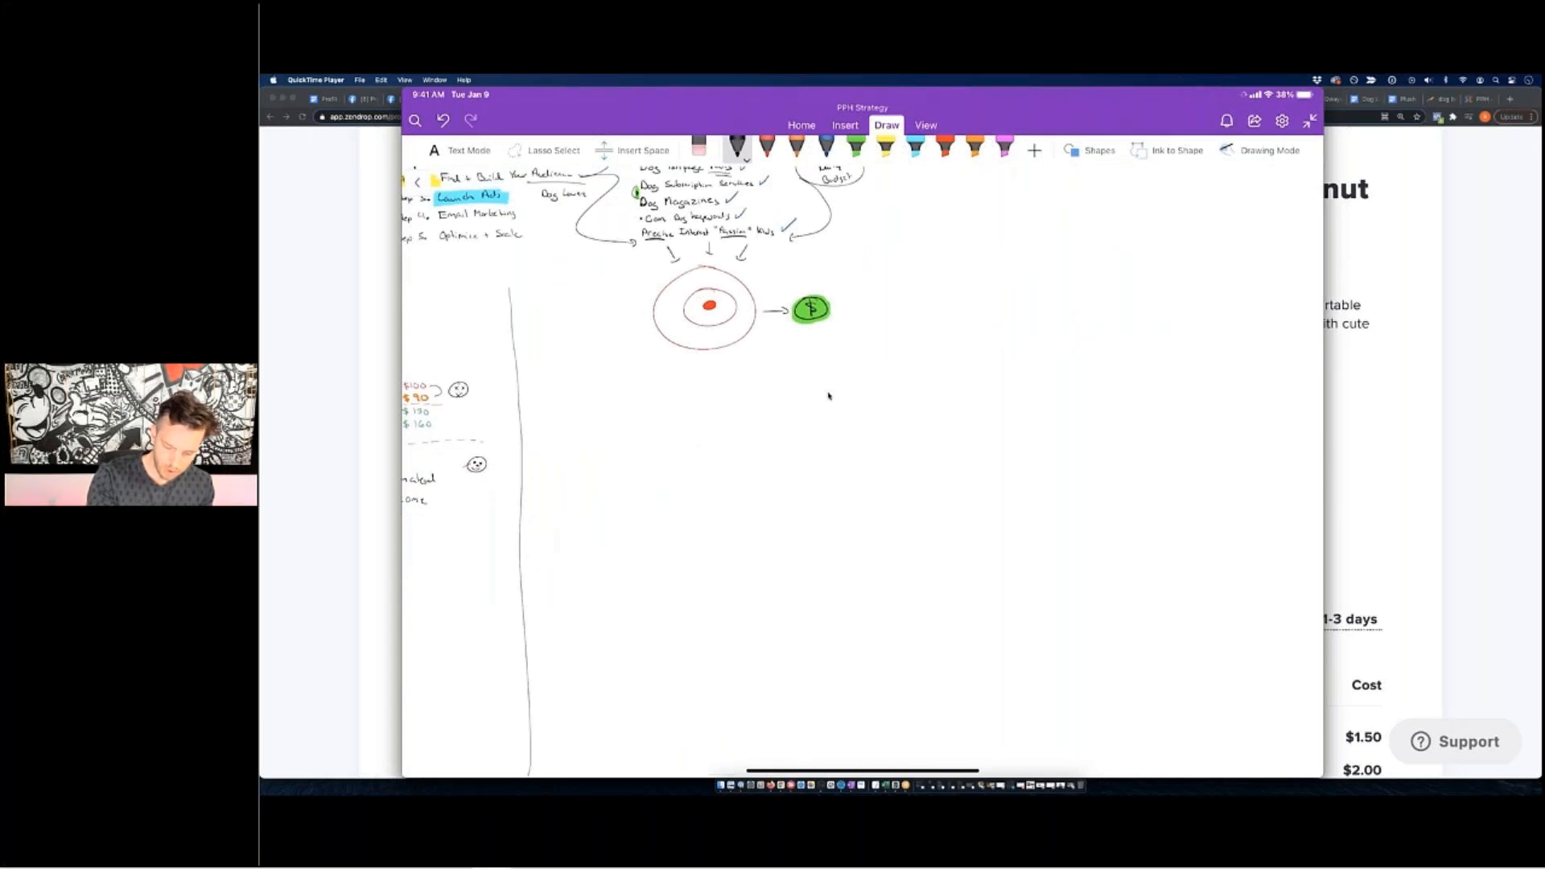
drag(515, 363, 1016, 368)
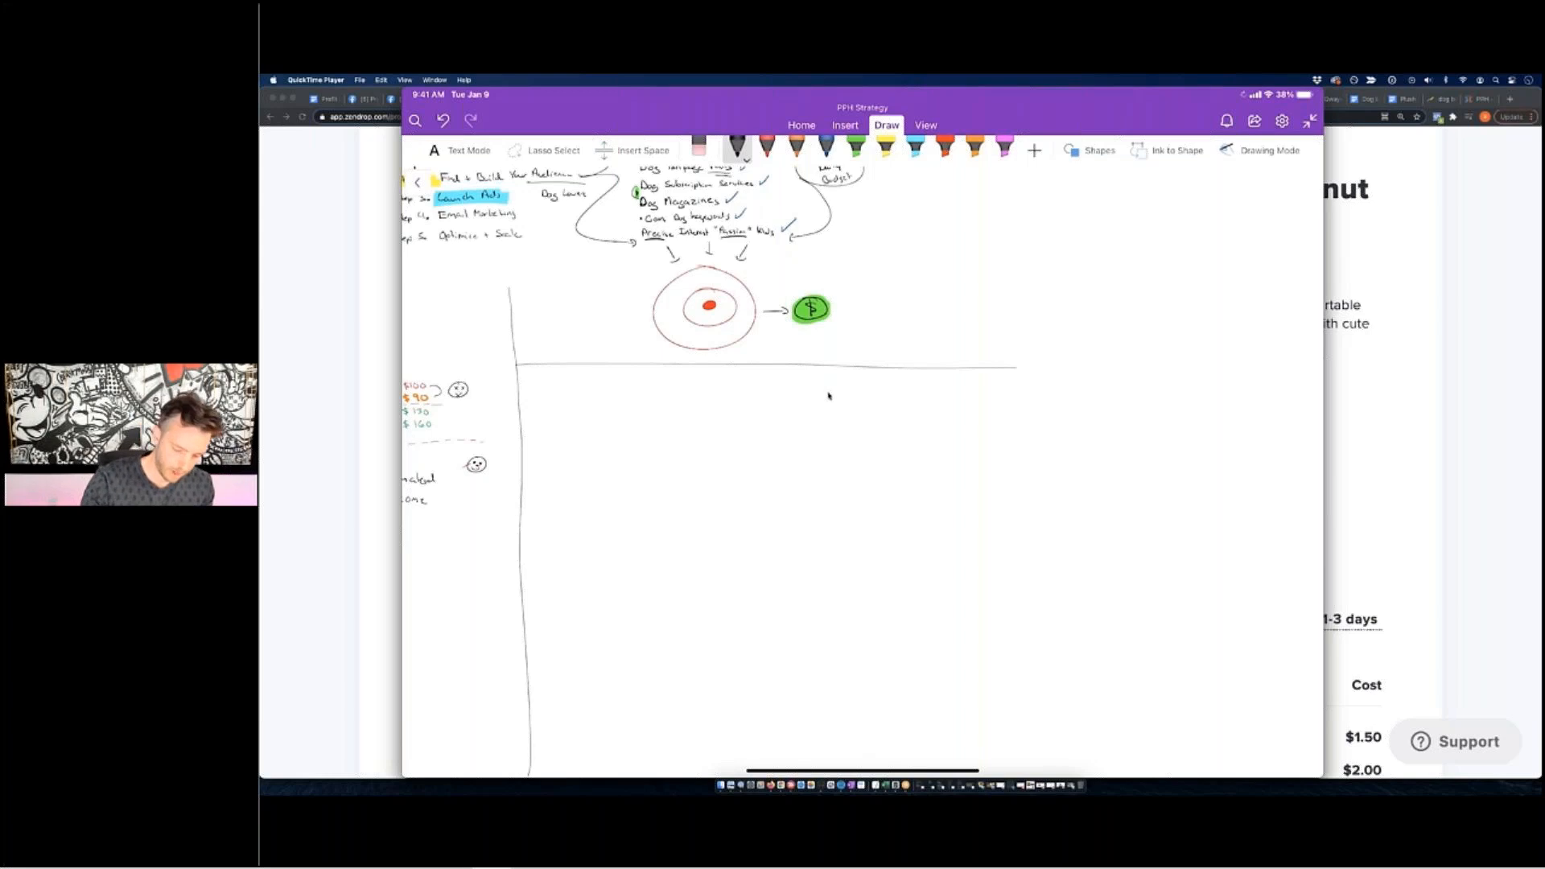
scroll(828, 396, down, 5)
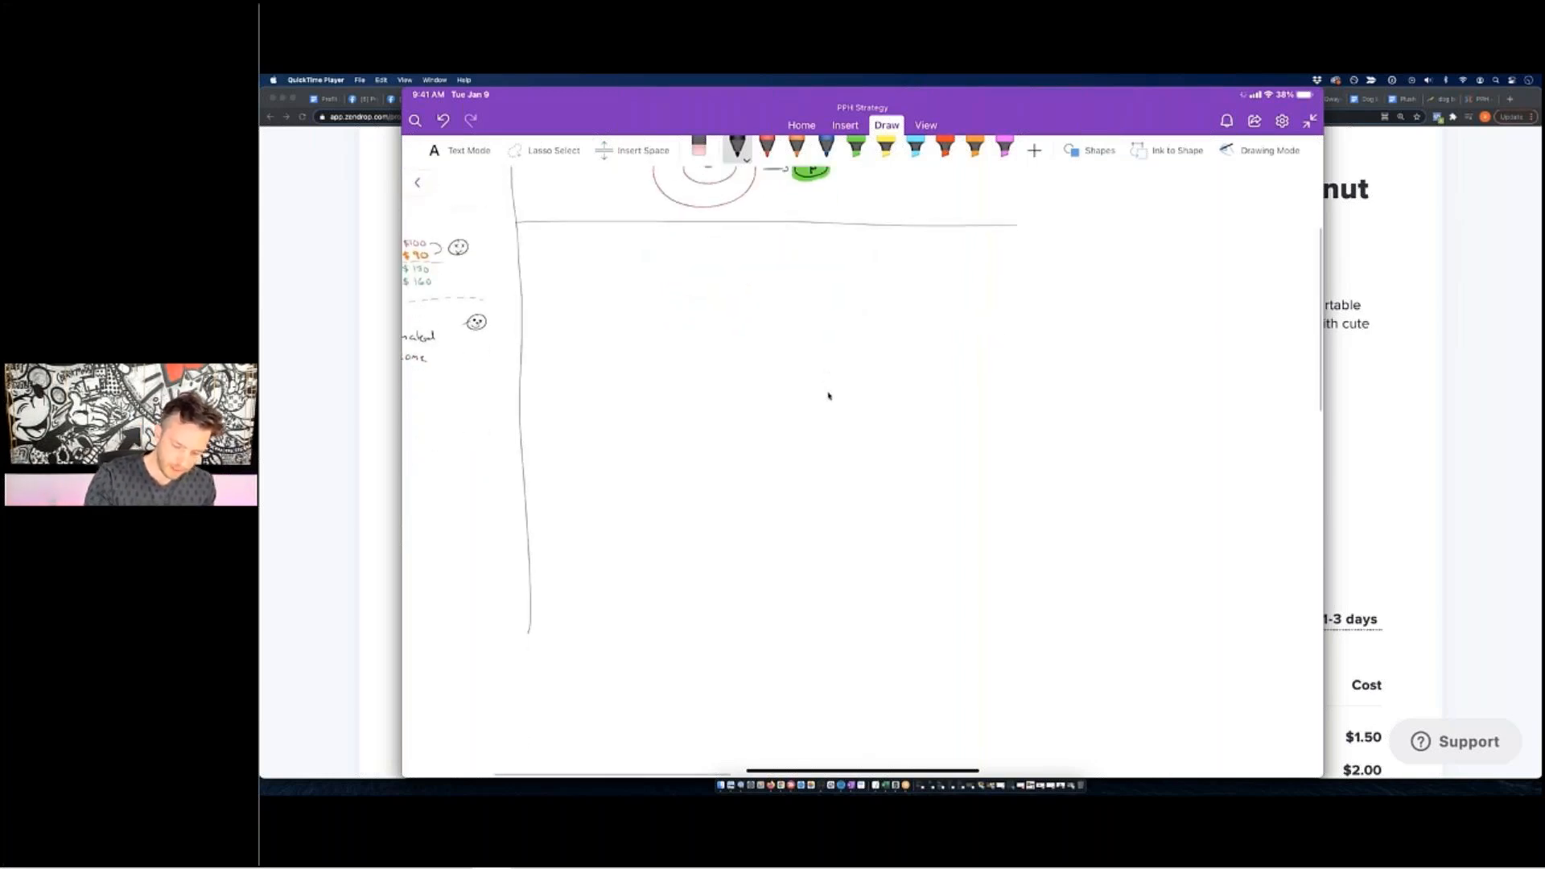
scroll(829, 395, up, 5)
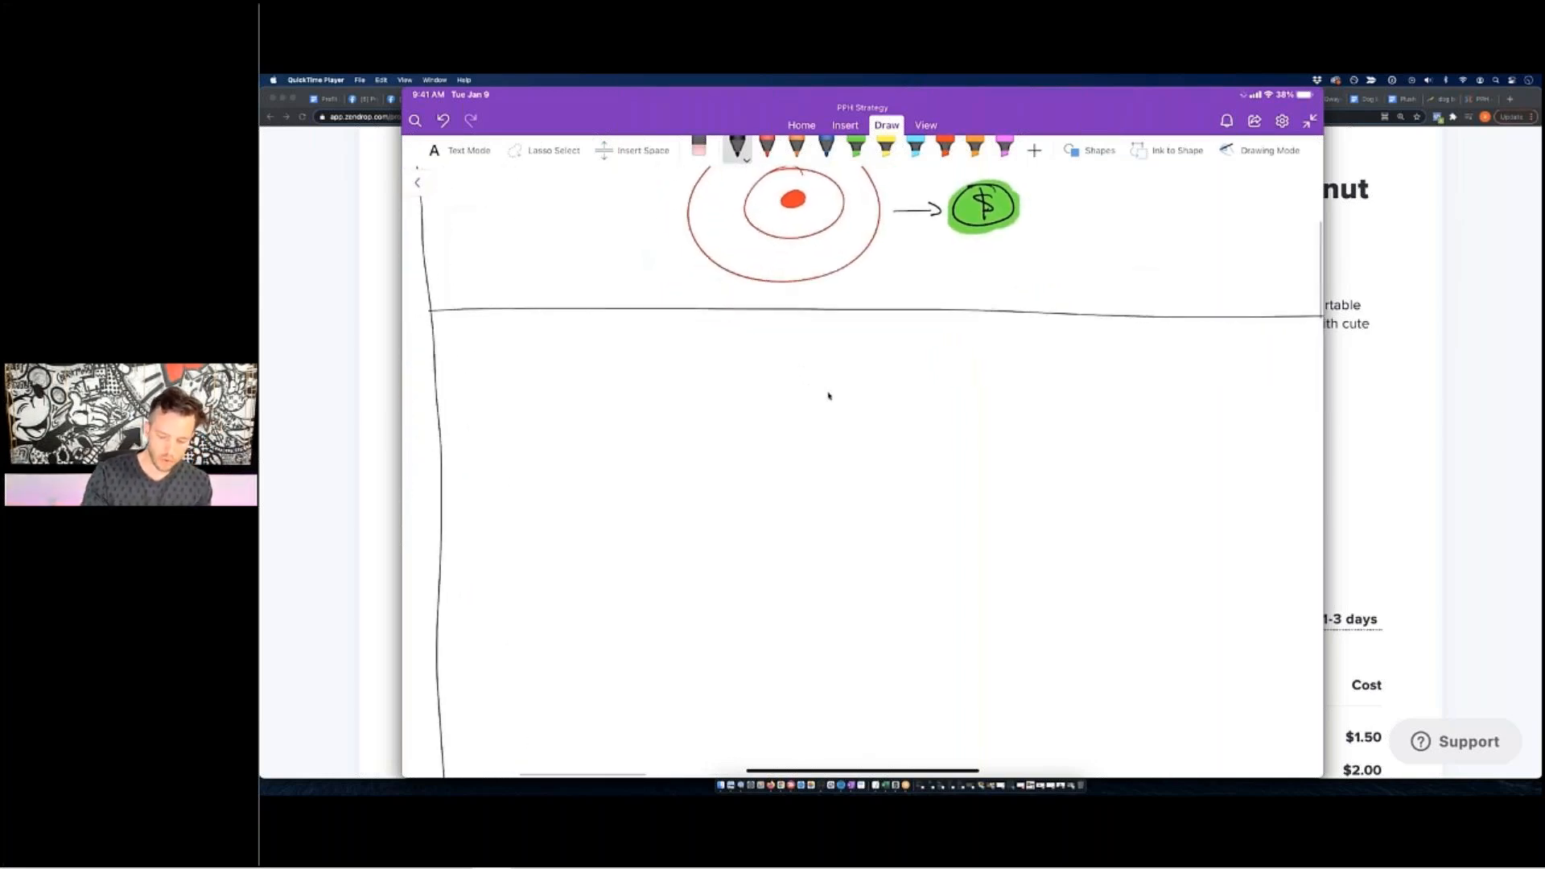
Write the heading "Facebook Ad Campaign Framework" in blue ink at the top of the blank section below the target diagram.
scroll(829, 396, down, 5)
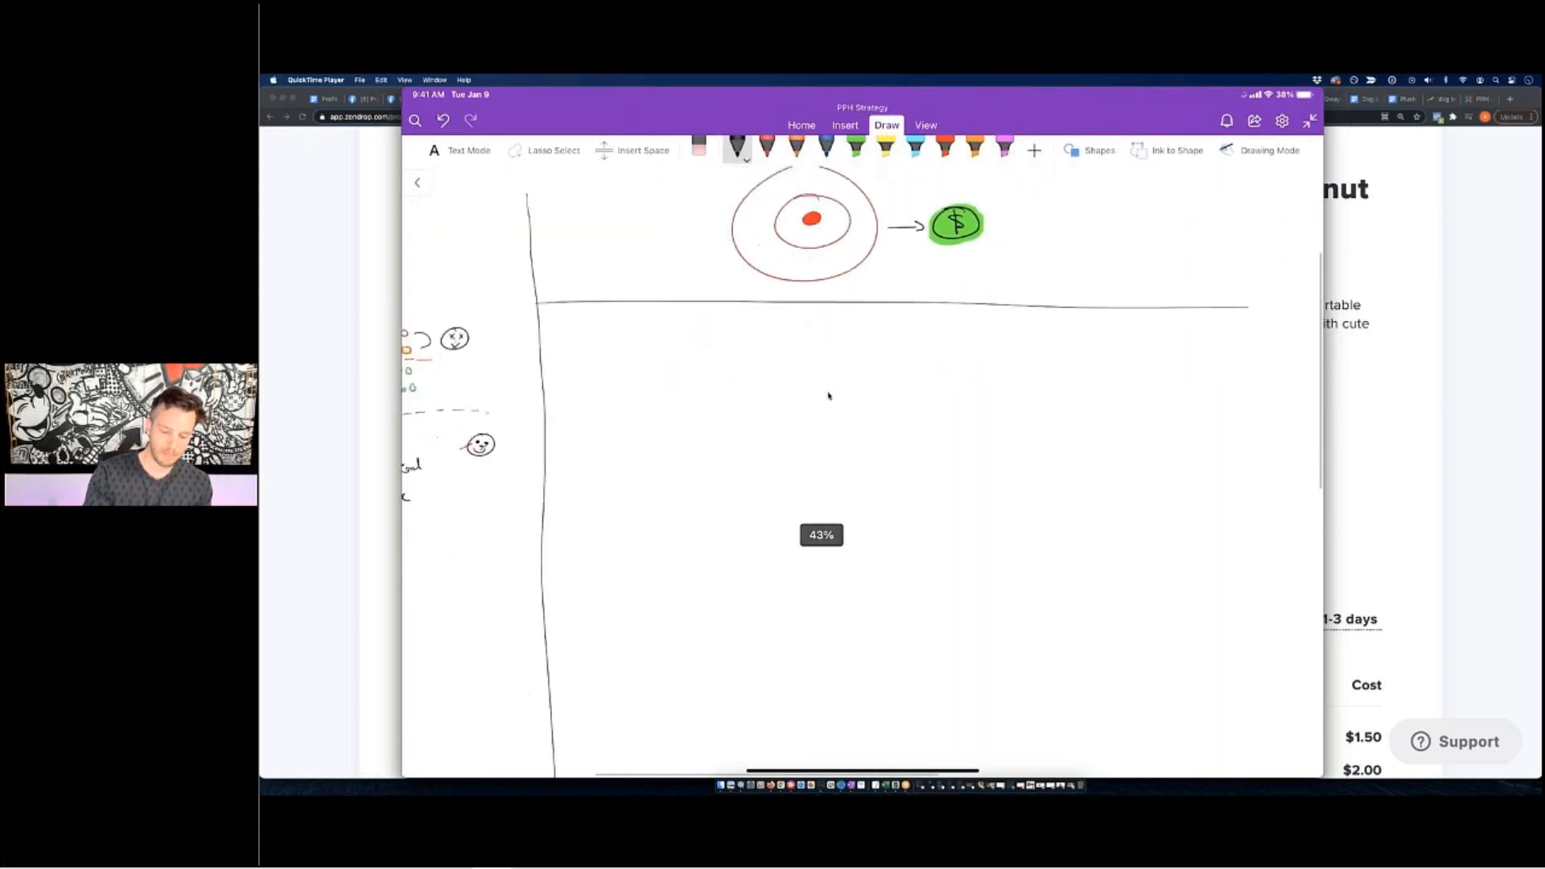
scroll(829, 396, up, 3)
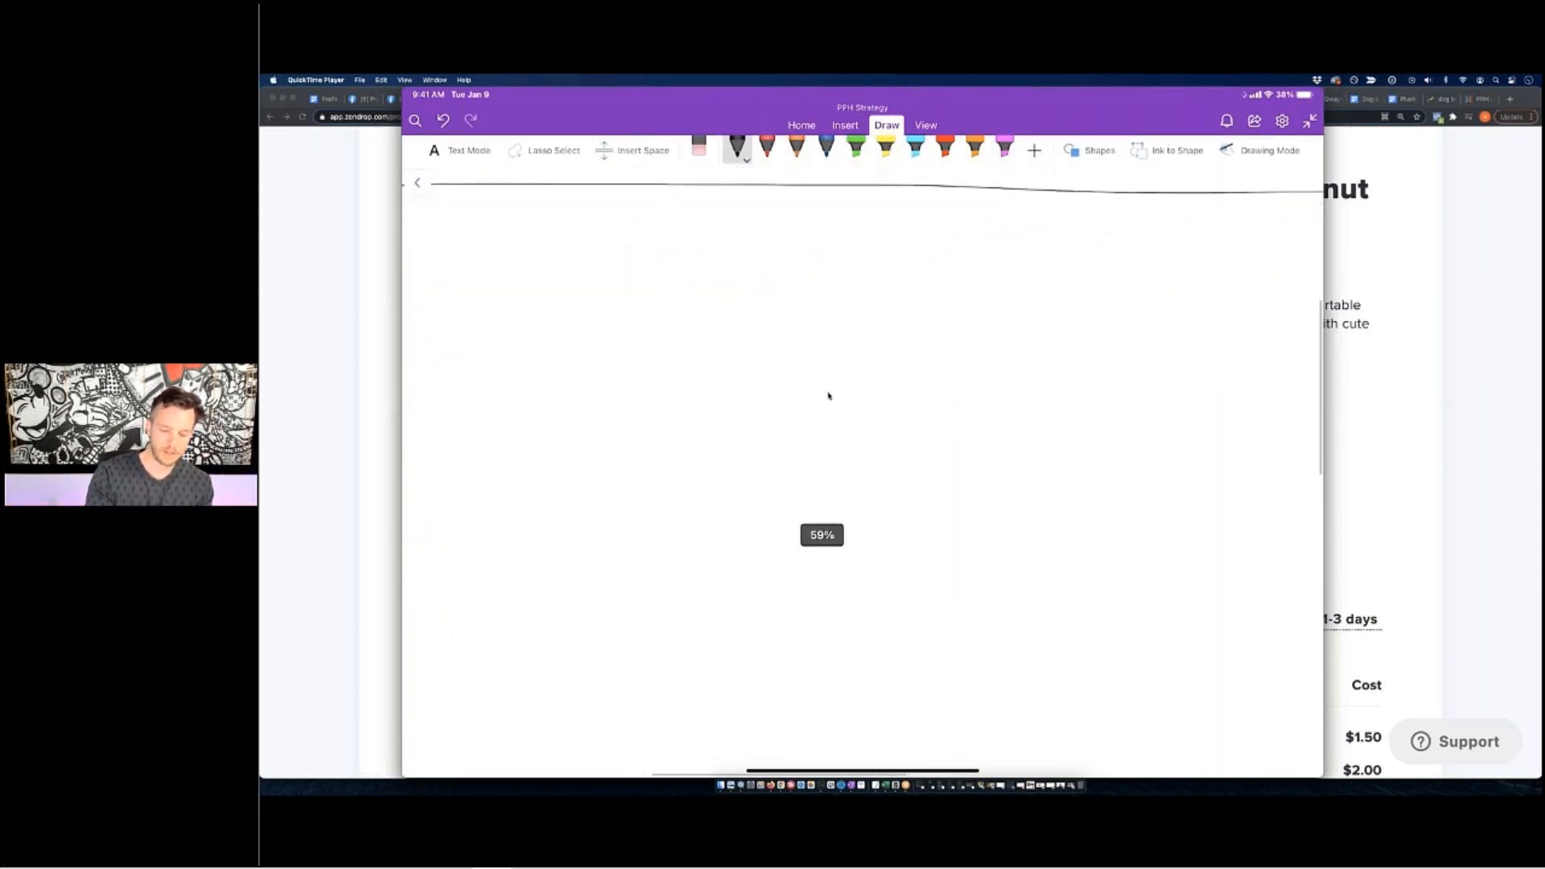
click(827, 148)
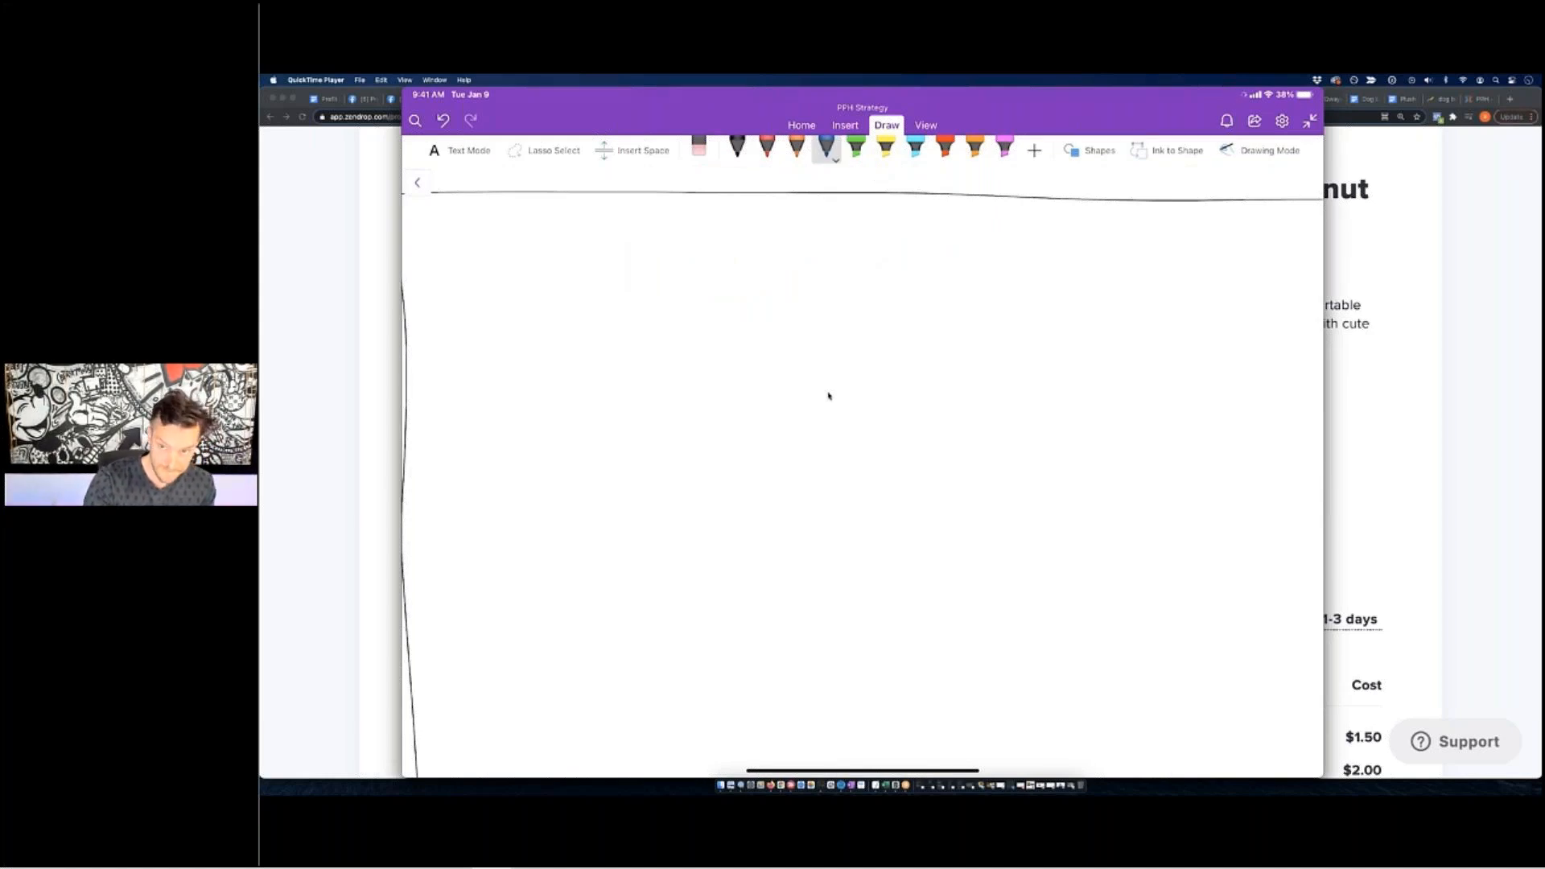
mouse_move(664, 232)
mouse_down()
mouse_move(666, 257)
mouse_move(682, 230)
mouse_move(713, 259)
mouse_up()
drag(719, 252, 746, 257)
mouse_move(755, 246)
mouse_down()
mouse_move(795, 258)
mouse_move(845, 239)
mouse_up()
drag(859, 240, 872, 252)
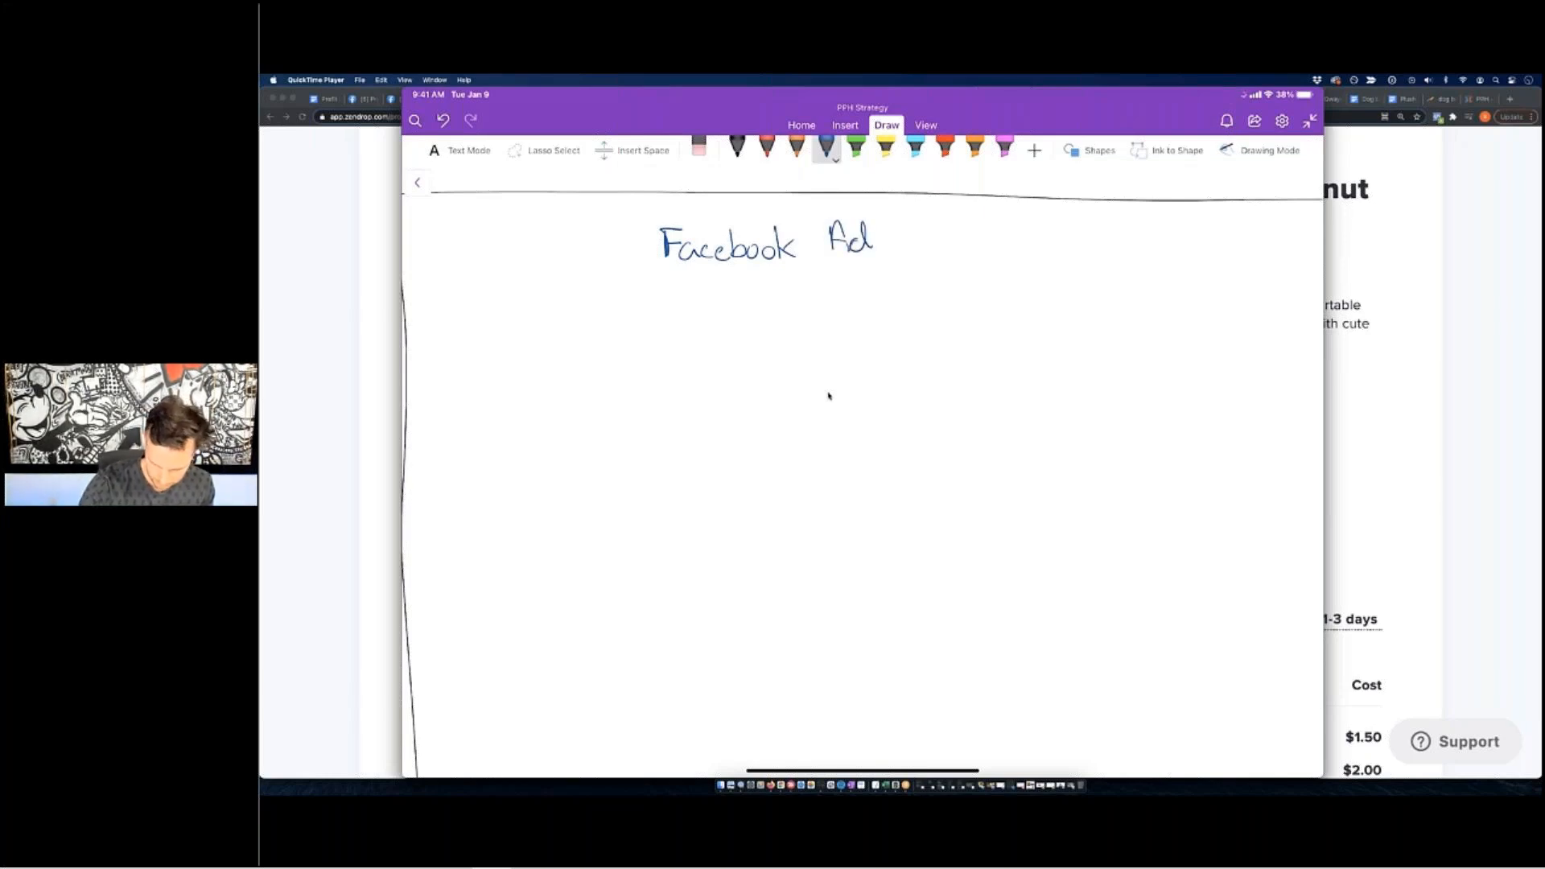
mouse_move(924, 231)
mouse_down()
mouse_move(926, 252)
mouse_move(1007, 254)
mouse_up()
mouse_move(1017, 241)
mouse_down()
mouse_move(1015, 256)
mouse_move(1046, 256)
mouse_up()
mouse_move(777, 283)
mouse_down()
mouse_move(778, 301)
mouse_move(801, 291)
mouse_up()
drag(810, 292, 878, 301)
drag(879, 302, 931, 303)
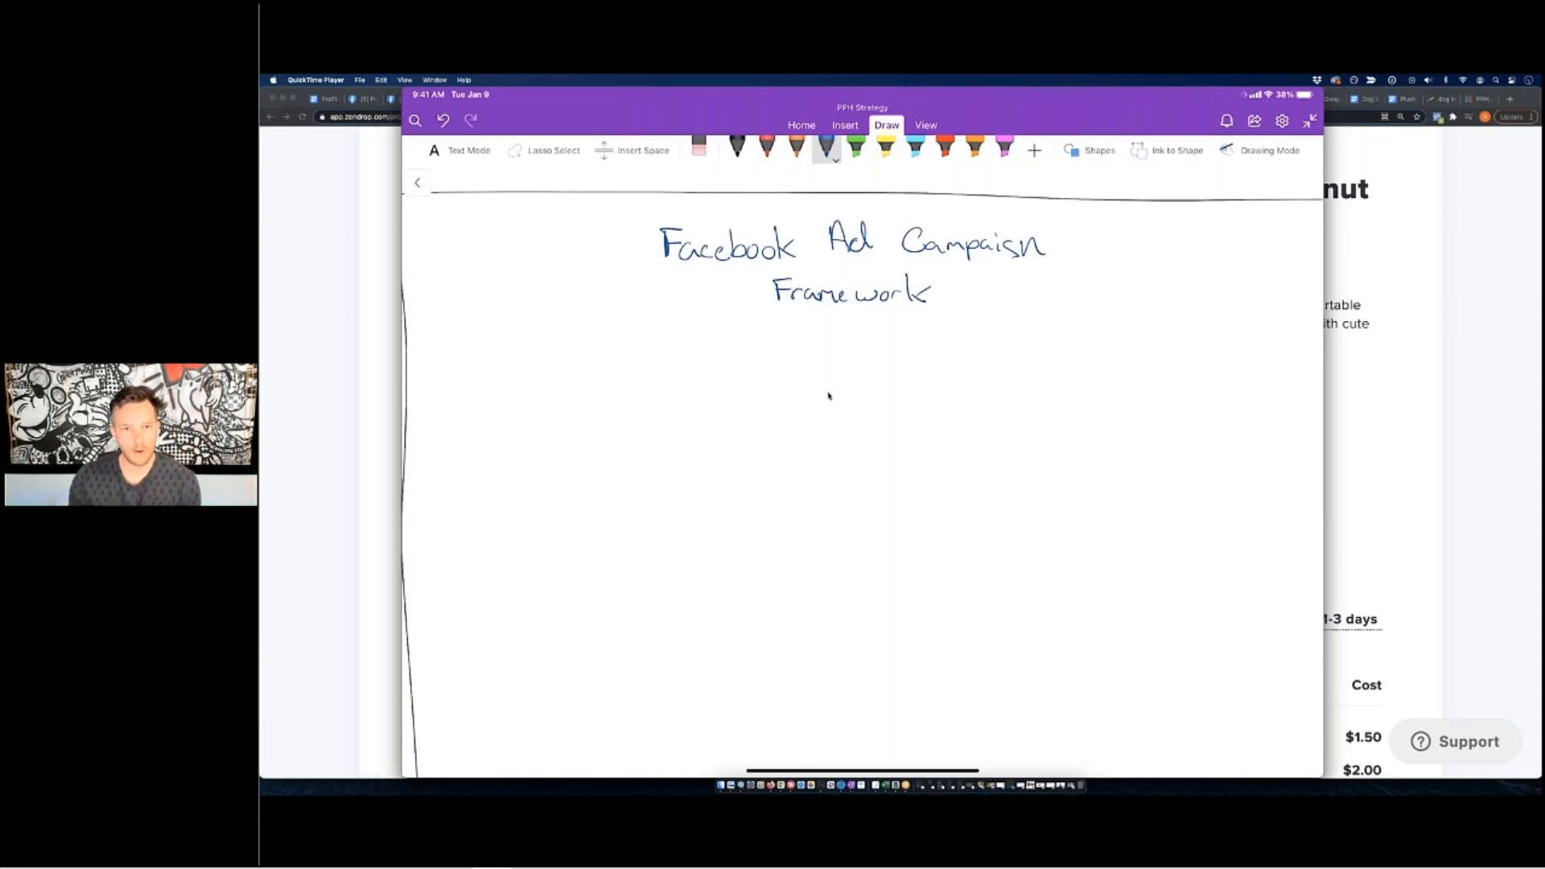
scroll(829, 396, down, 2)
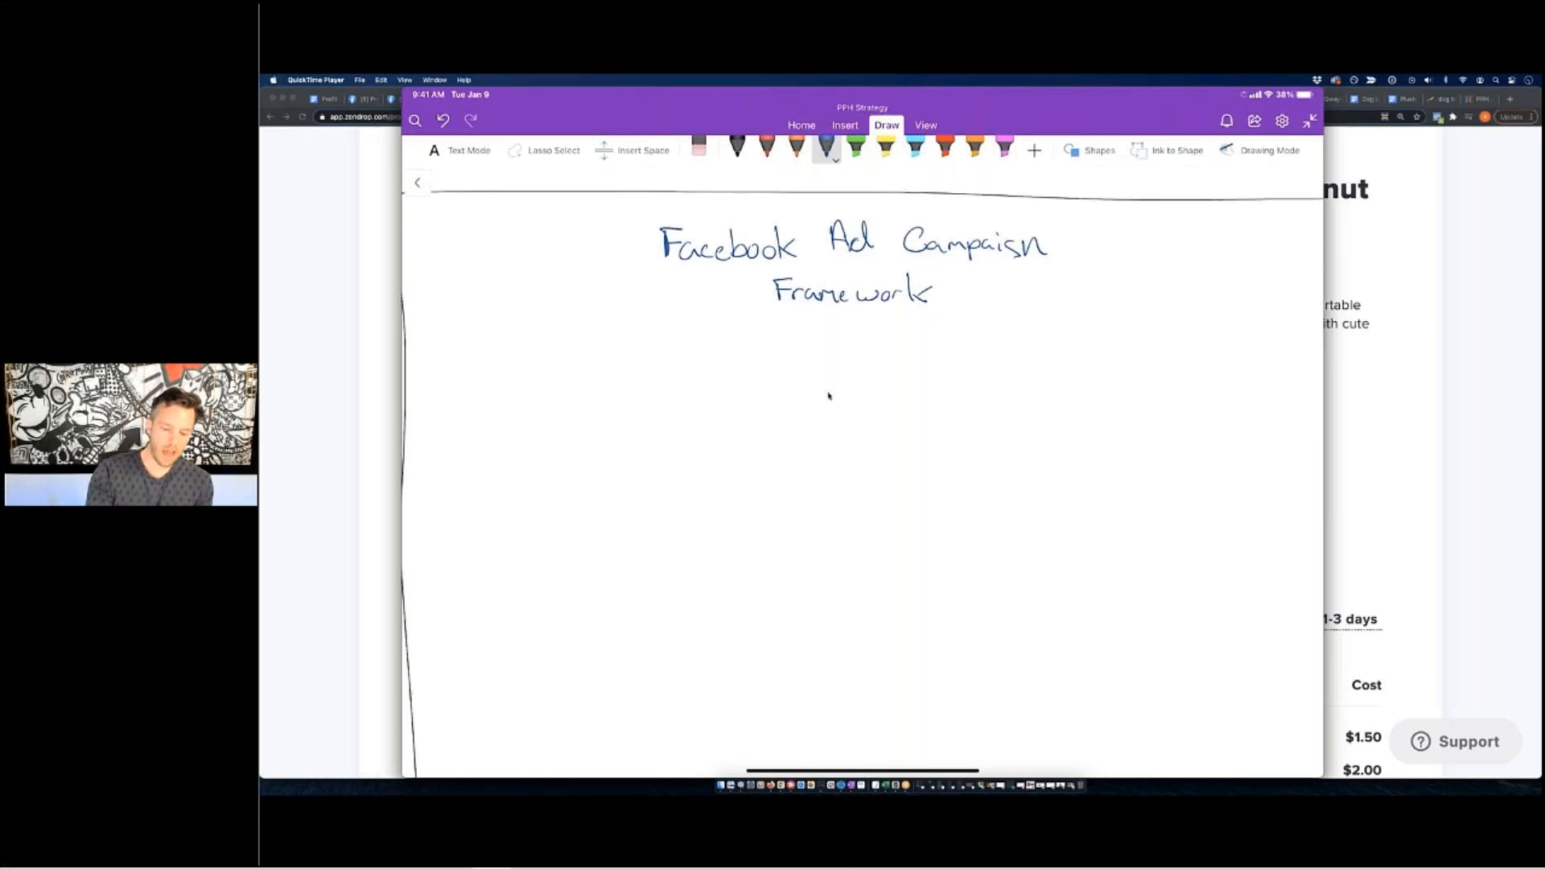
scroll(829, 396, up, 2)
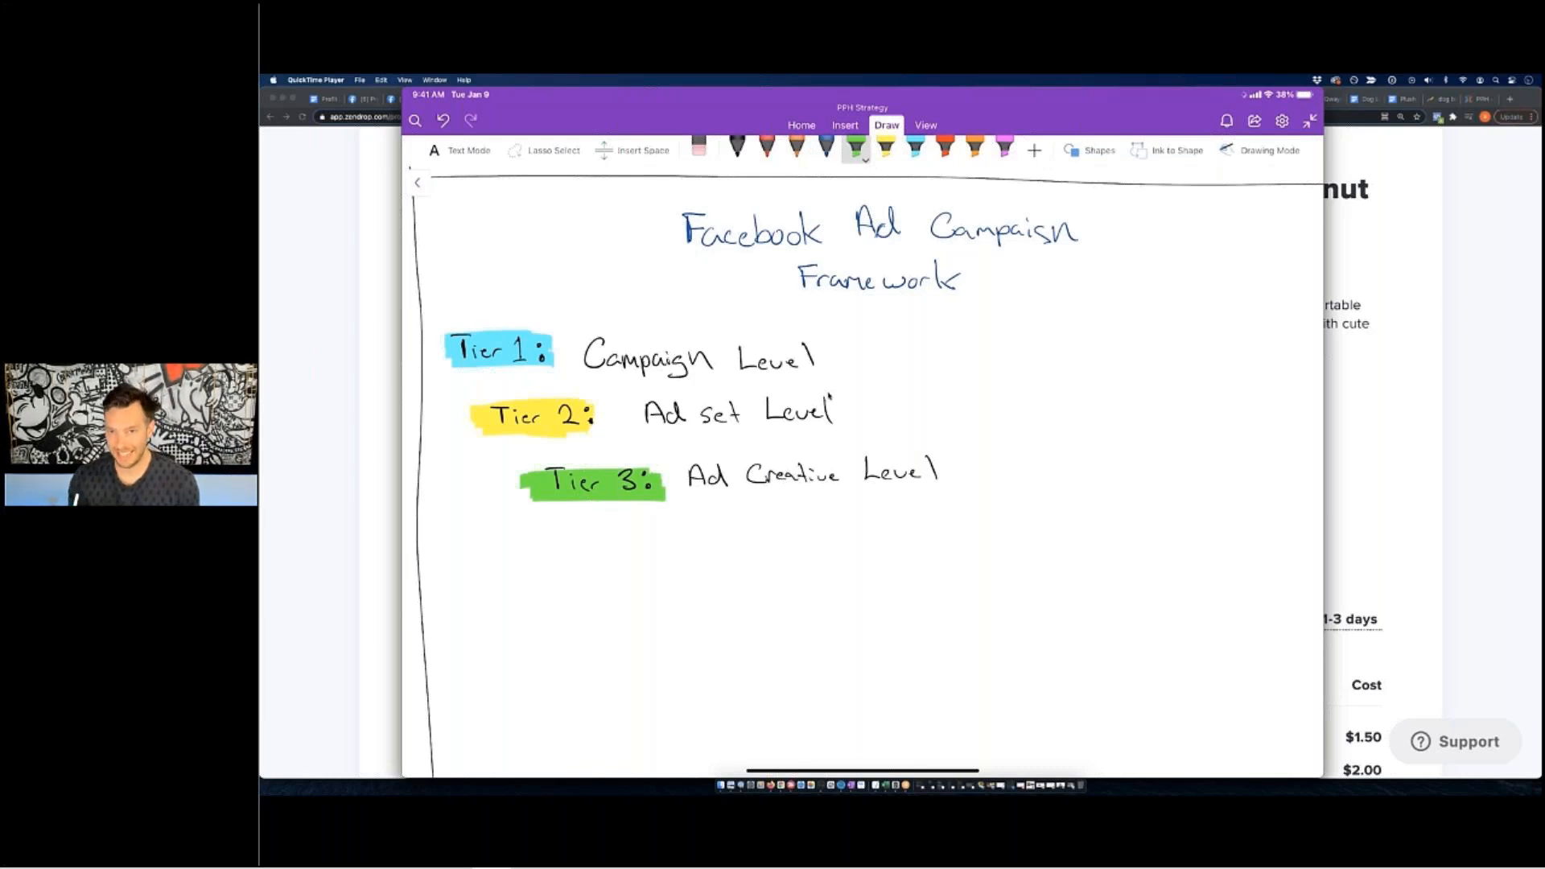
Draw a black arrow pointing to "Ad set Level" and write the note "Multiple Targeting Adsets to Test" beside it.
click(737, 148)
drag(867, 401, 916, 379)
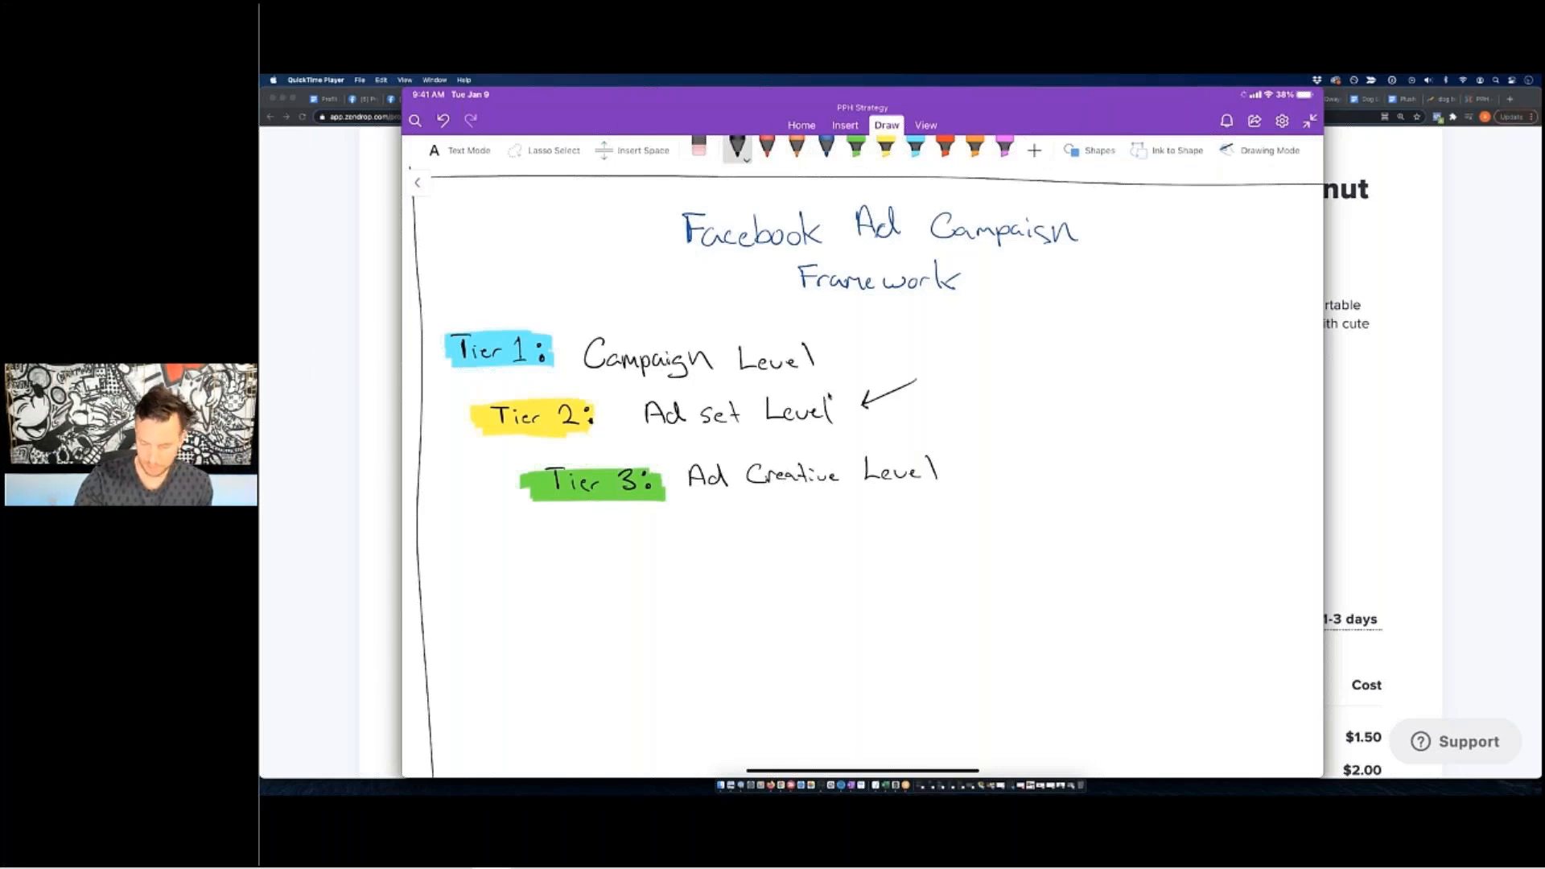
mouse_move(940, 370)
mouse_down()
mouse_move(1016, 387)
mouse_move(1079, 356)
mouse_up()
drag(1088, 367, 1101, 369)
mouse_move(1116, 368)
mouse_down()
mouse_move(1107, 385)
mouse_move(1136, 377)
mouse_up()
drag(1143, 369, 1160, 384)
mouse_move(970, 408)
mouse_down()
mouse_move(1114, 410)
mouse_move(1125, 393)
mouse_up()
drag(1117, 404, 1131, 411)
drag(1148, 392, 1149, 412)
drag(1142, 400, 1154, 399)
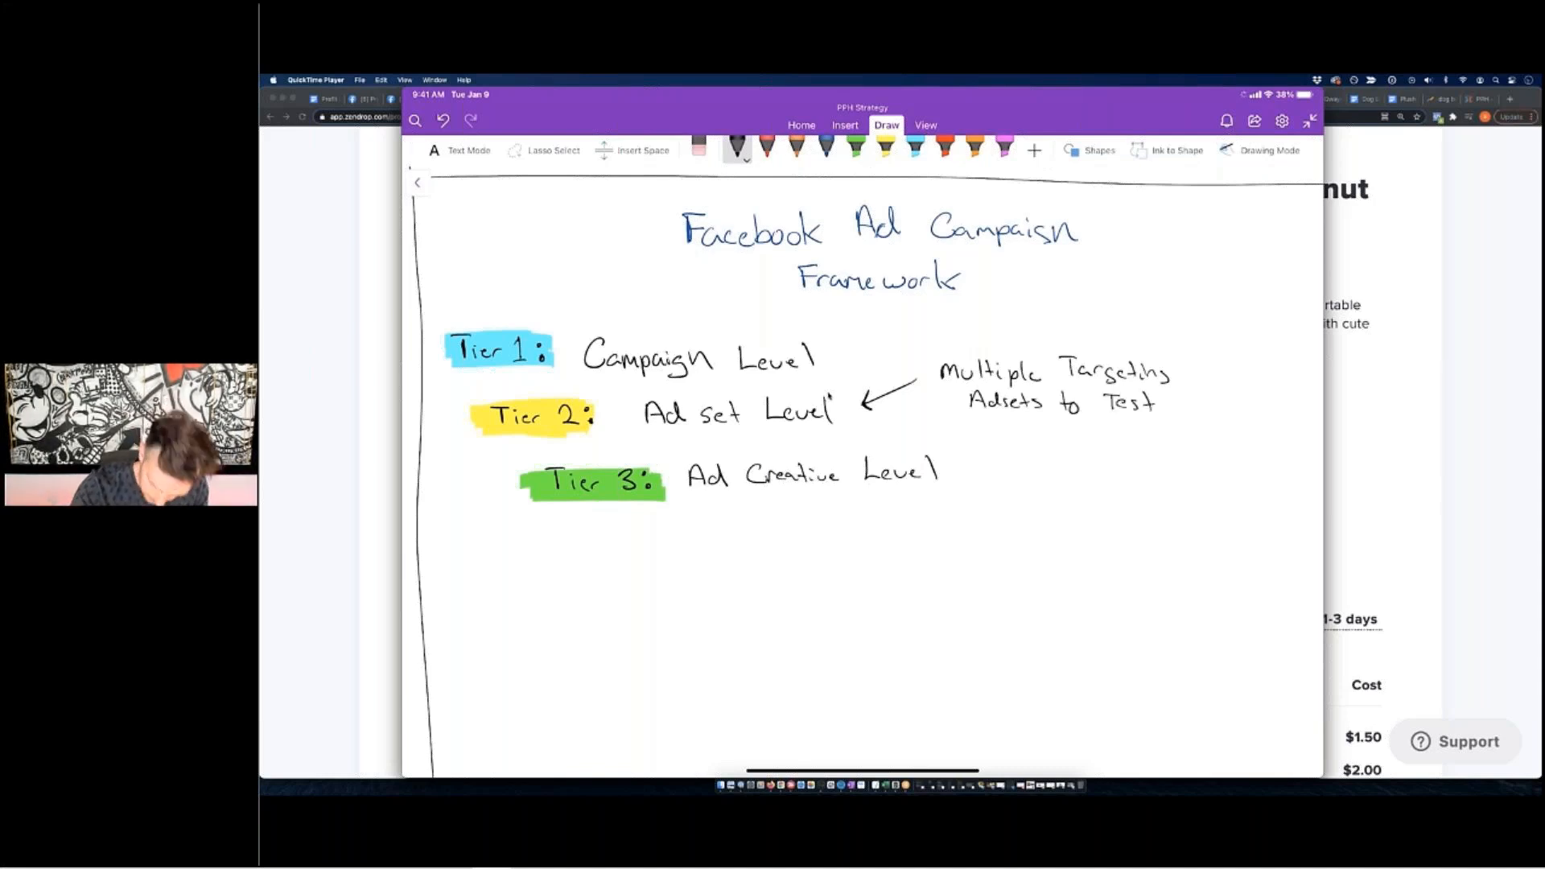
Underline the word "Test" twice in red ink in the ad set note.
click(766, 148)
drag(1096, 417, 1161, 422)
drag(1115, 431, 1185, 434)
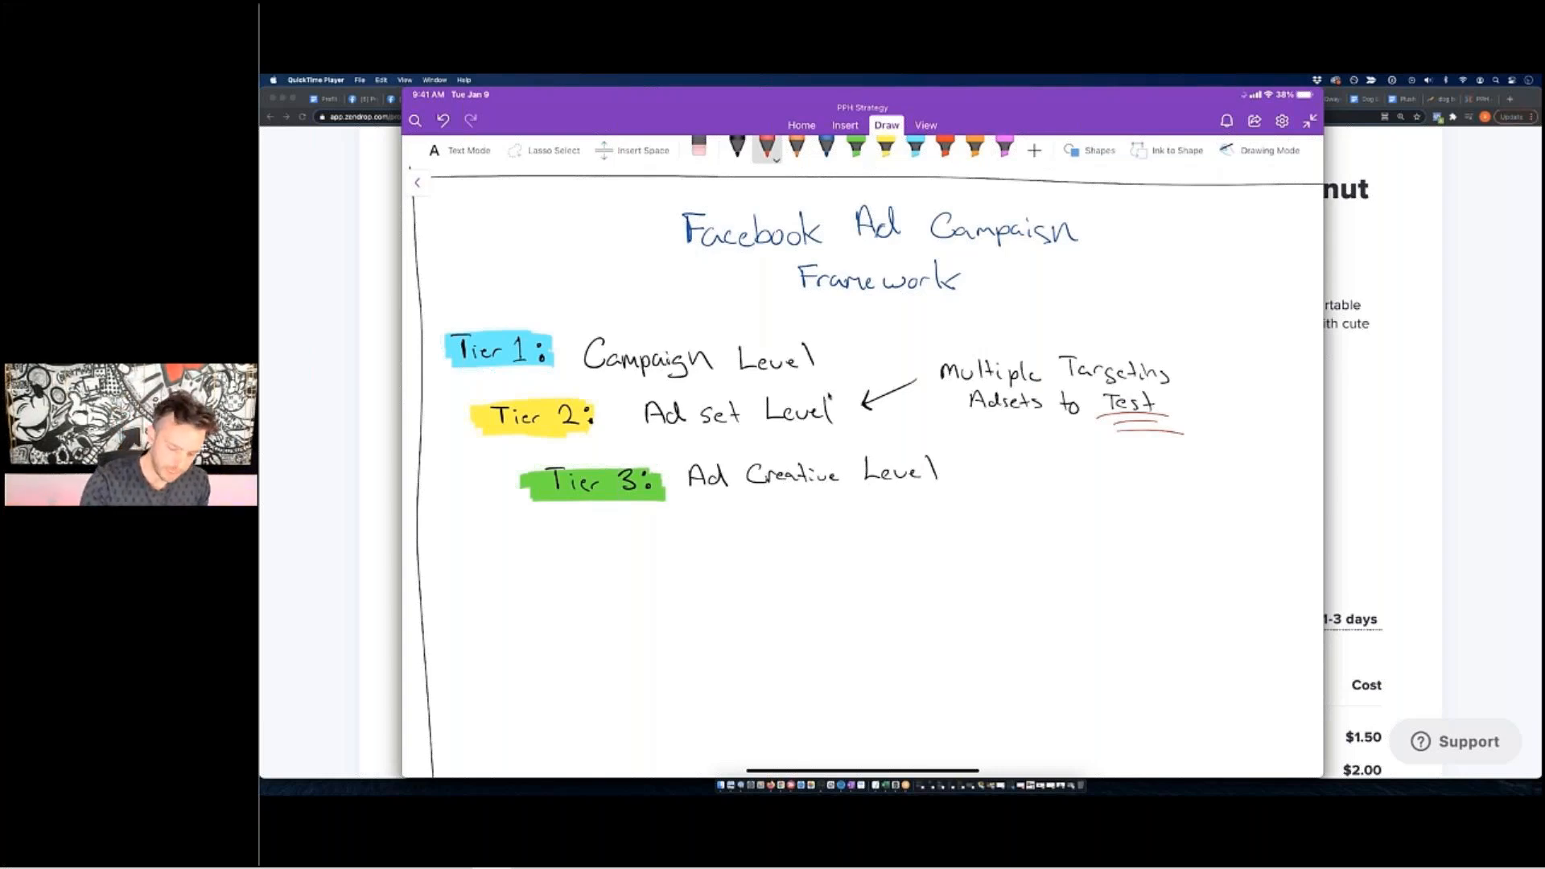
Label the three tiers in small blue writing: "Dog Bed" above Campaign, "Targeting" above Ad set and "Ads" above Ad Creative.
click(826, 148)
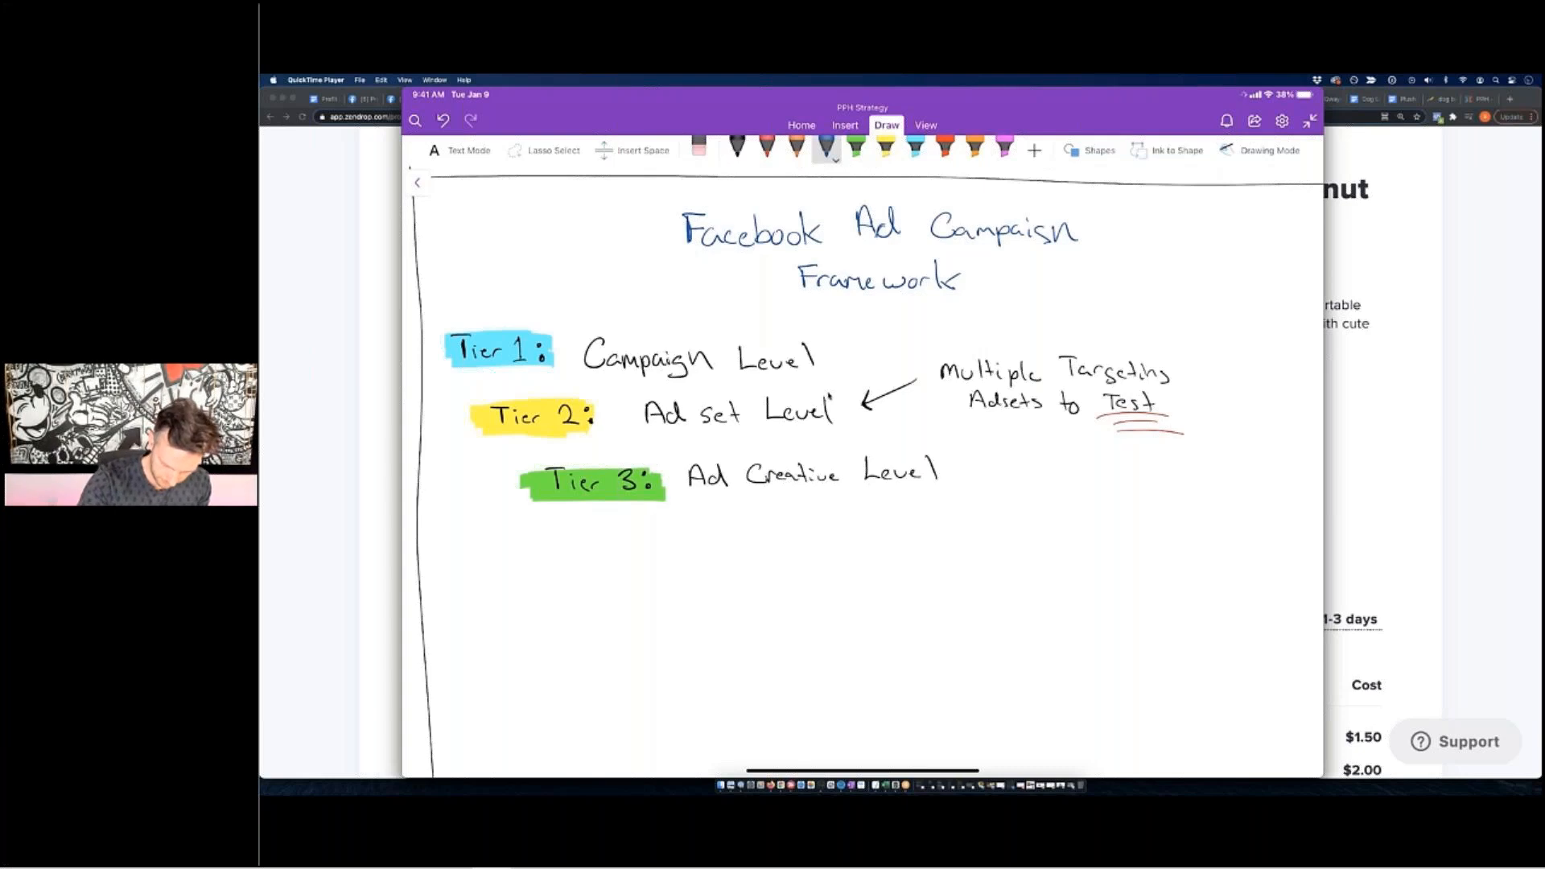
mouse_move(649, 325)
mouse_down()
mouse_move(663, 342)
mouse_move(691, 322)
mouse_move(705, 332)
mouse_up()
drag(717, 328, 718, 318)
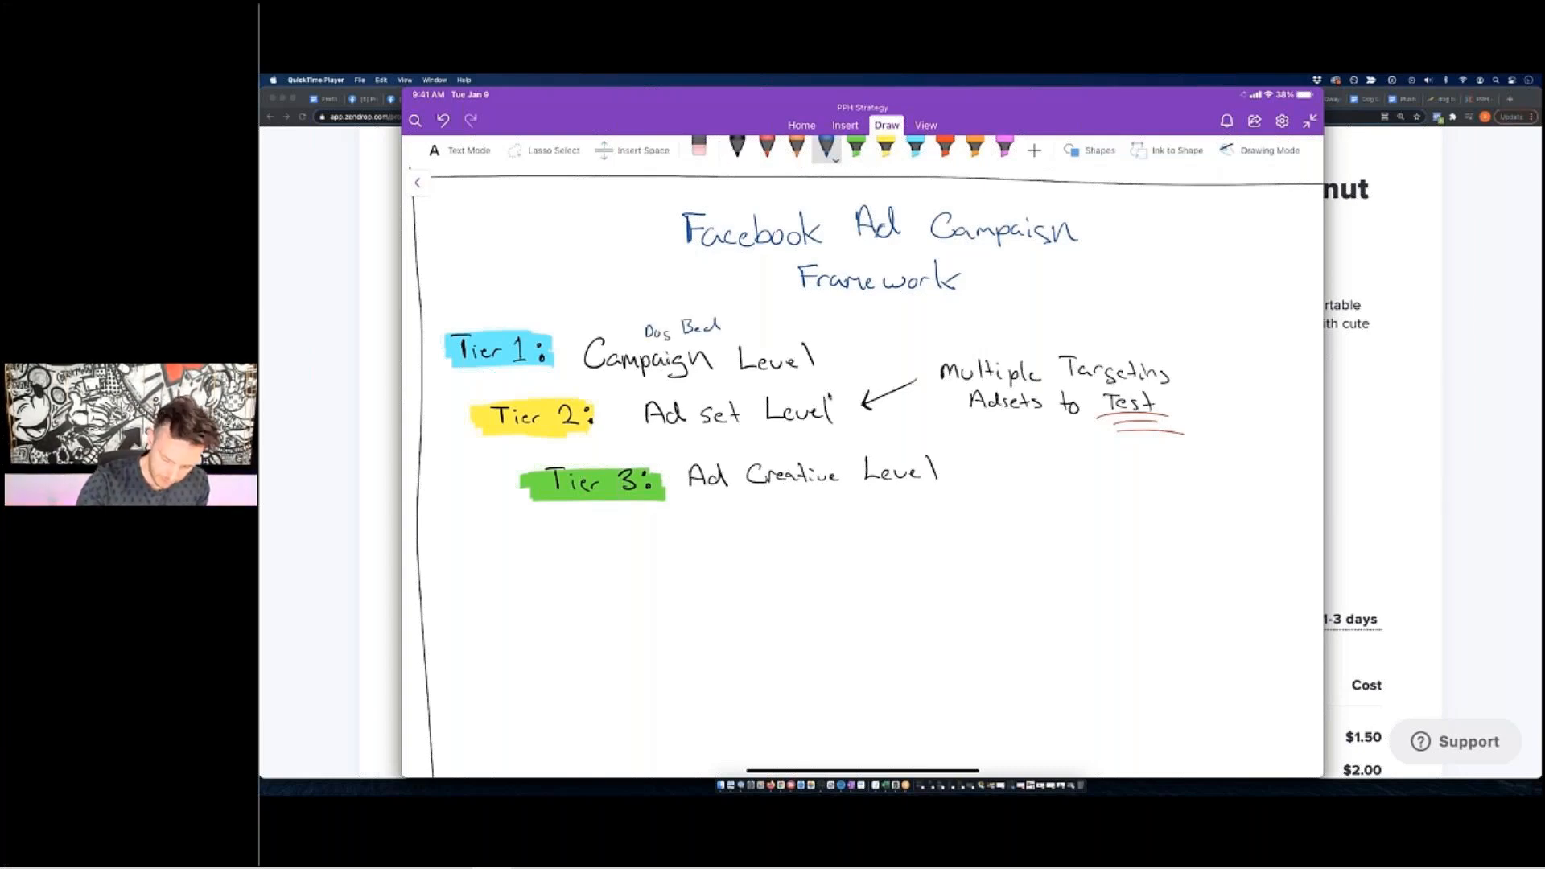
drag(702, 390, 752, 398)
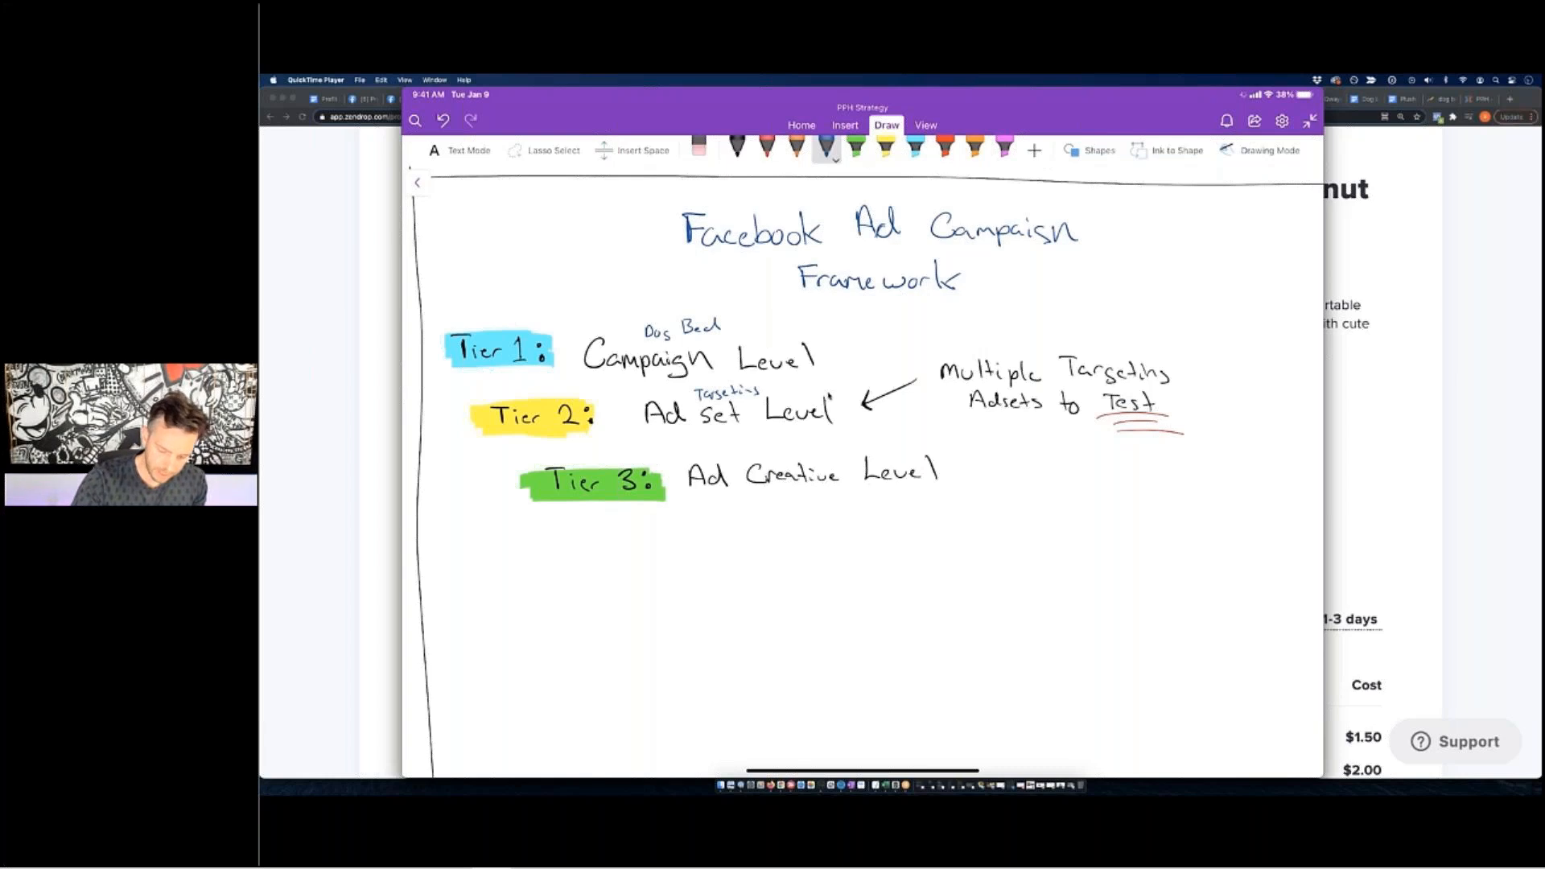
drag(726, 461, 749, 449)
drag(758, 451, 751, 461)
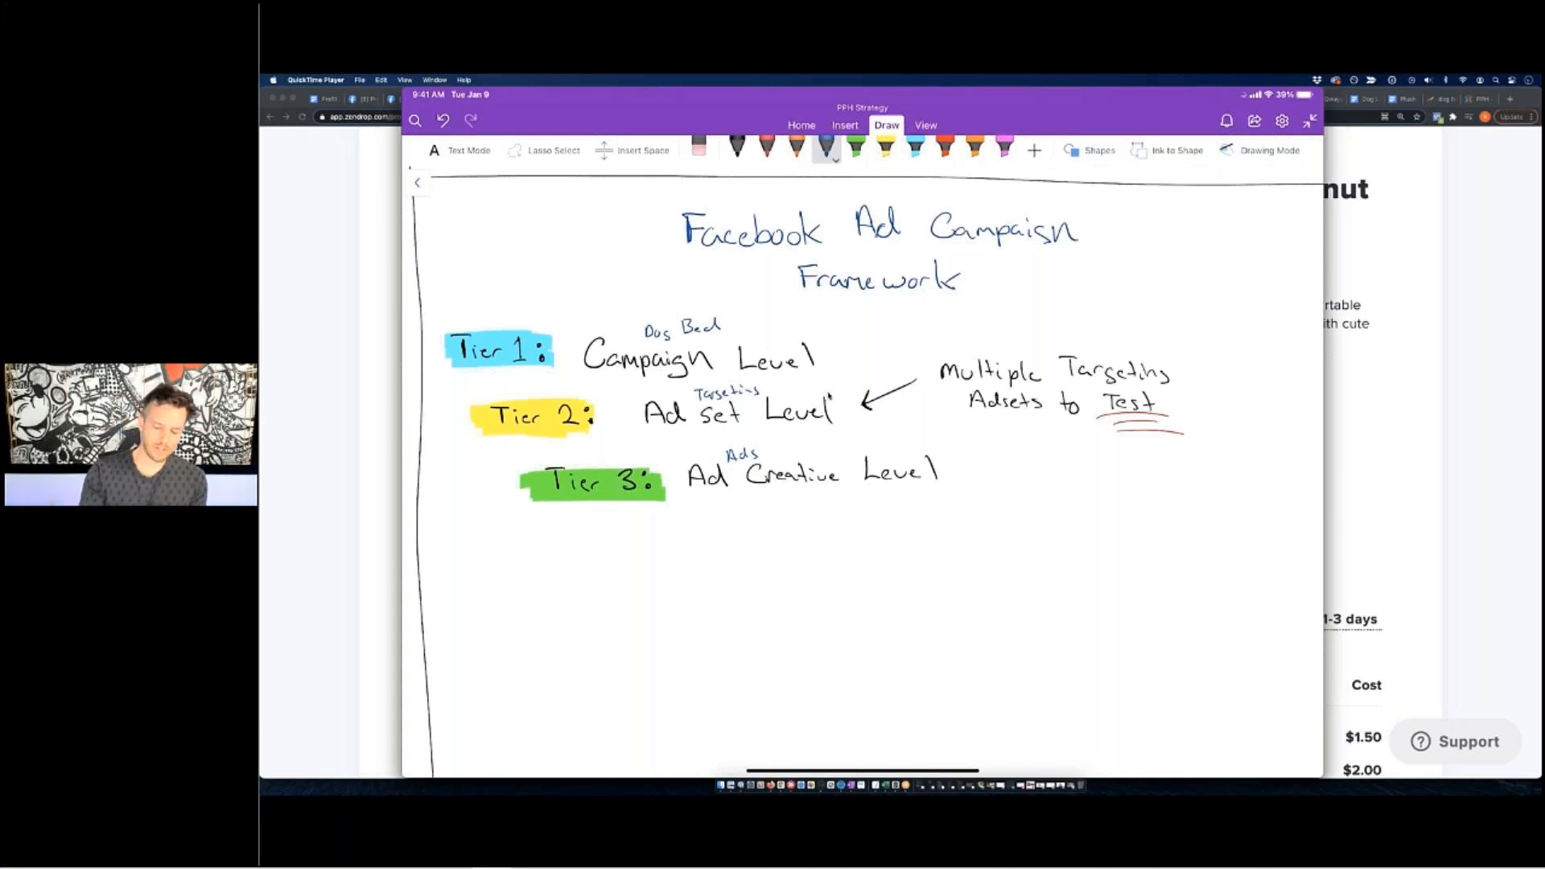
Review the dog audience targeting list above the target diagram and return to the Facebook Ad Campaign Framework section.
scroll(862, 472, down, 3)
scroll(863, 472, down, 3)
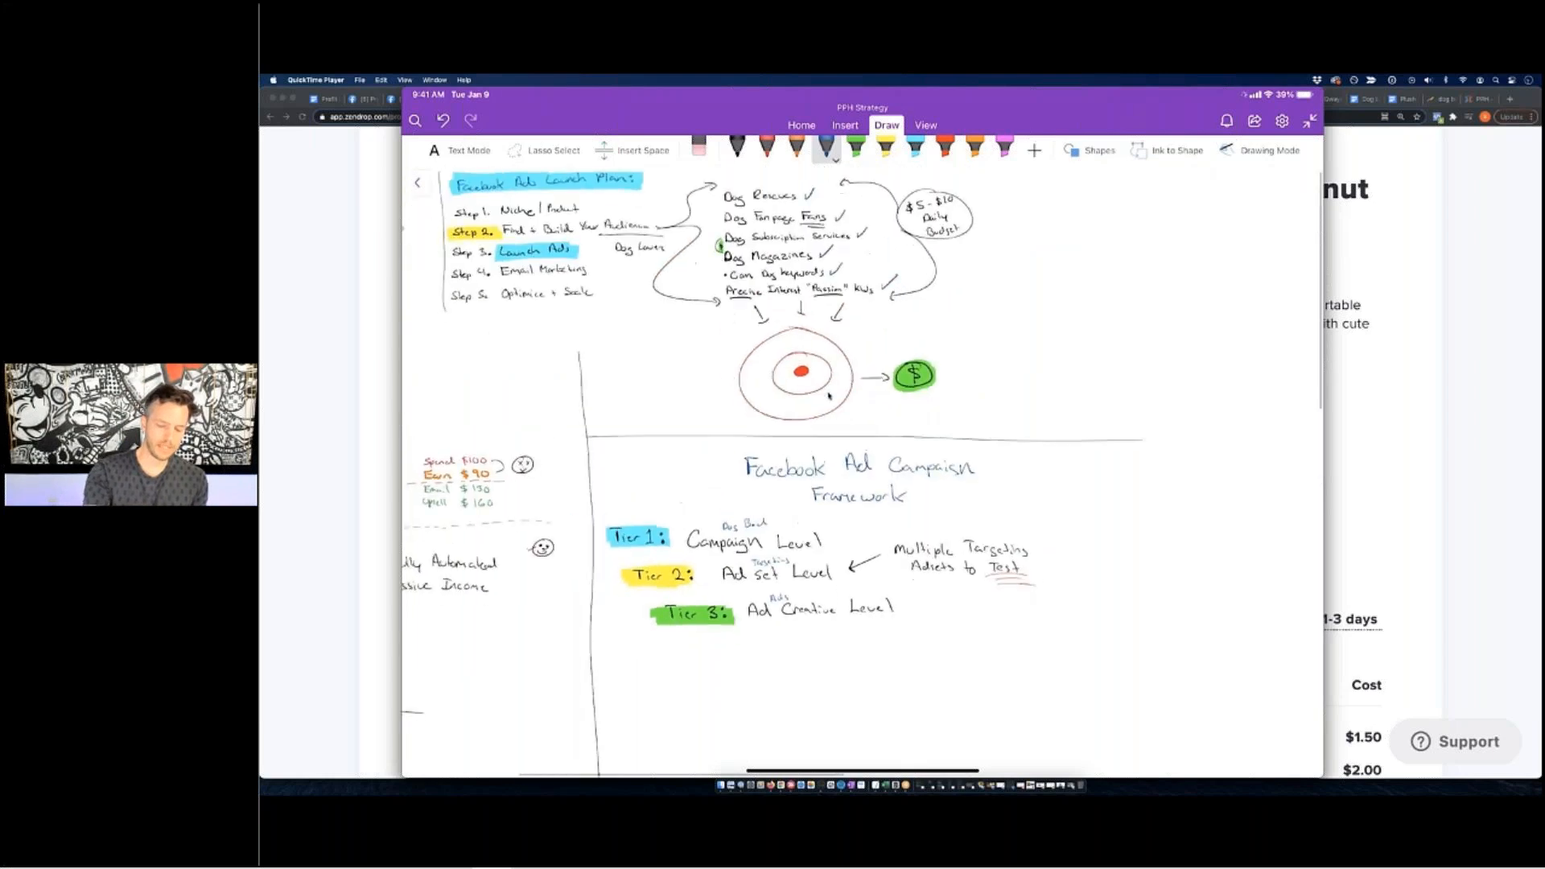
scroll(863, 472, up, 5)
scroll(862, 472, up, 3)
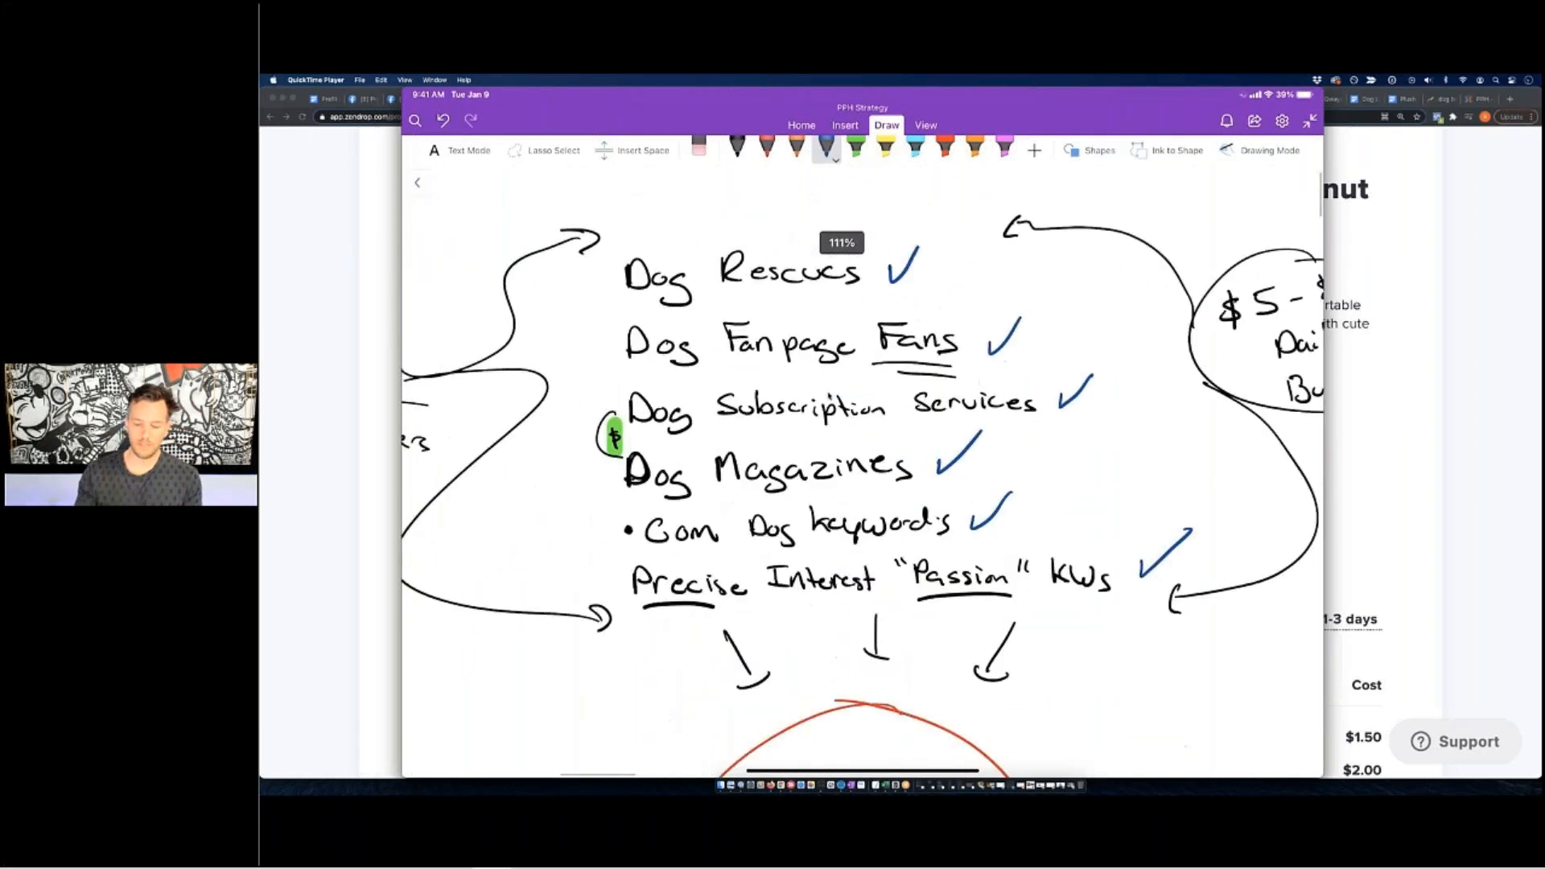
scroll(862, 472, down, 1)
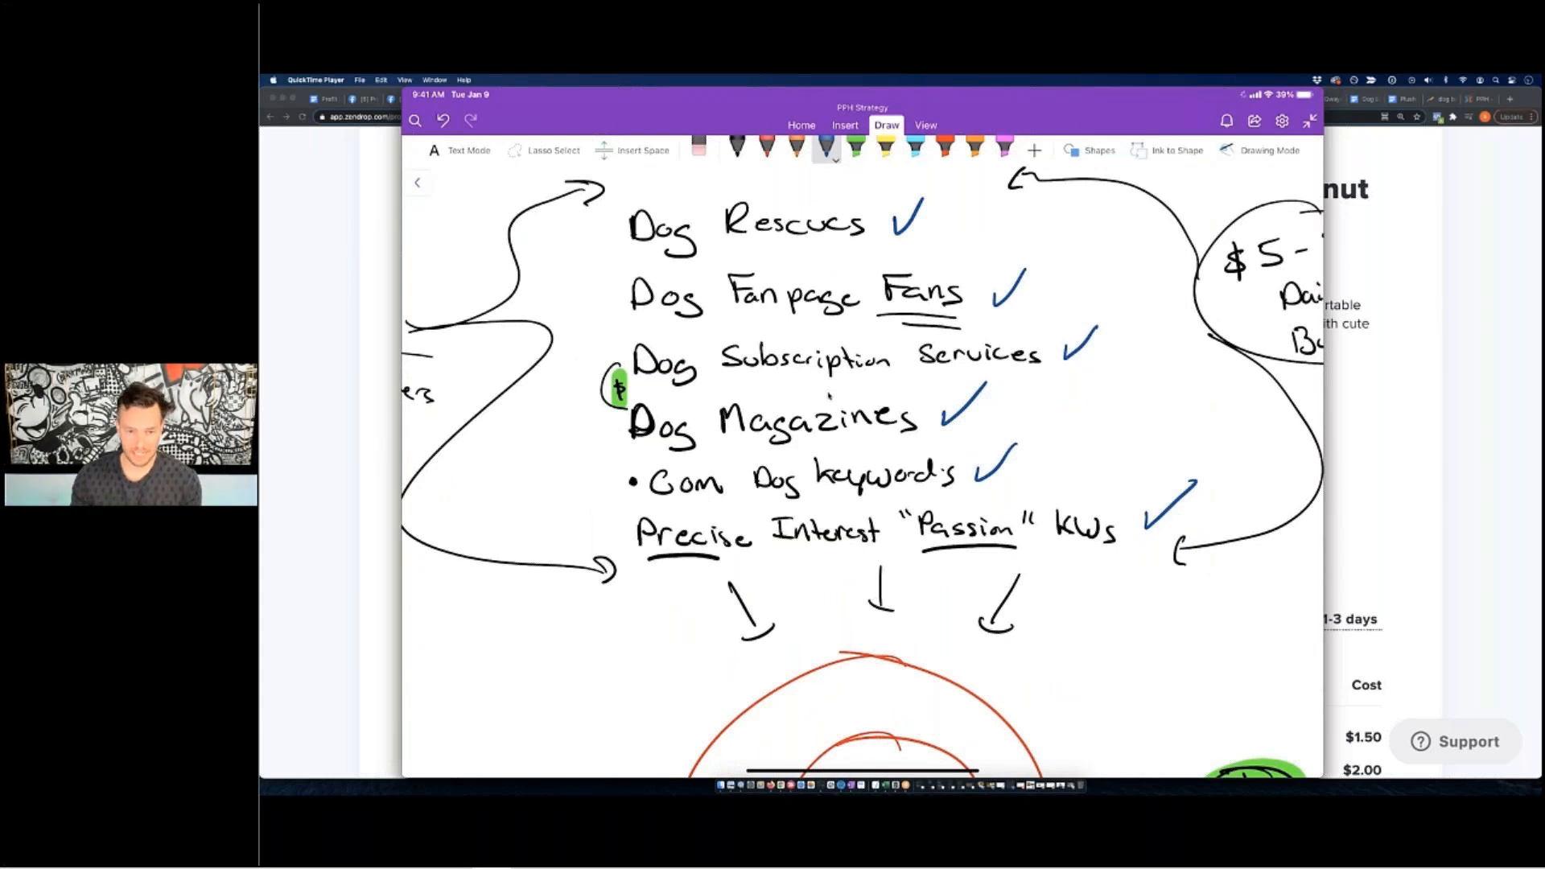
scroll(829, 396, down, 5)
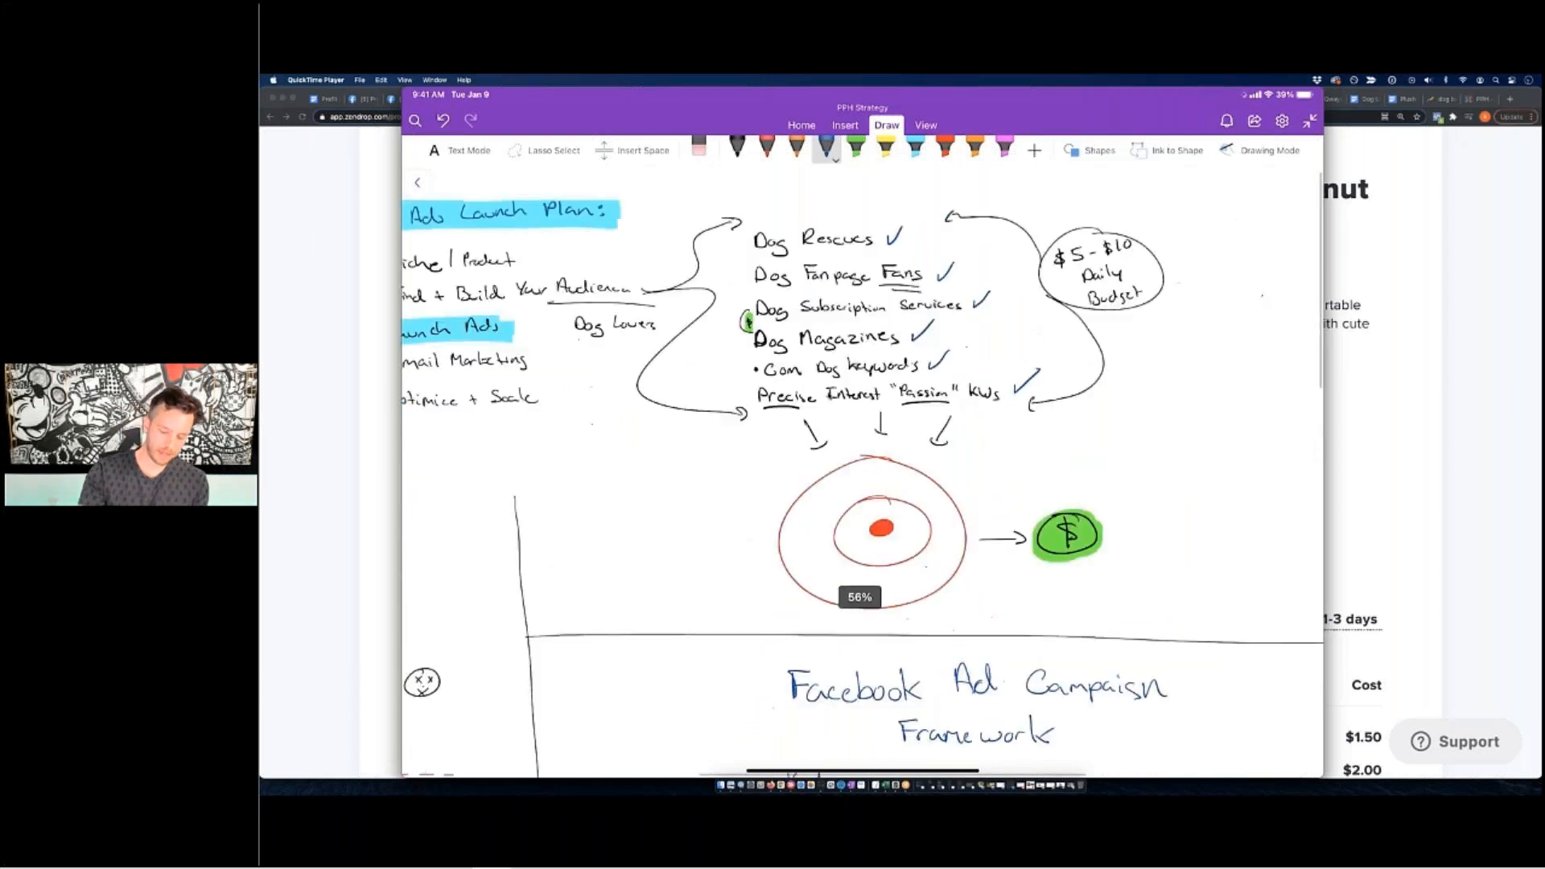
scroll(830, 396, down, 4)
scroll(830, 396, up, 3)
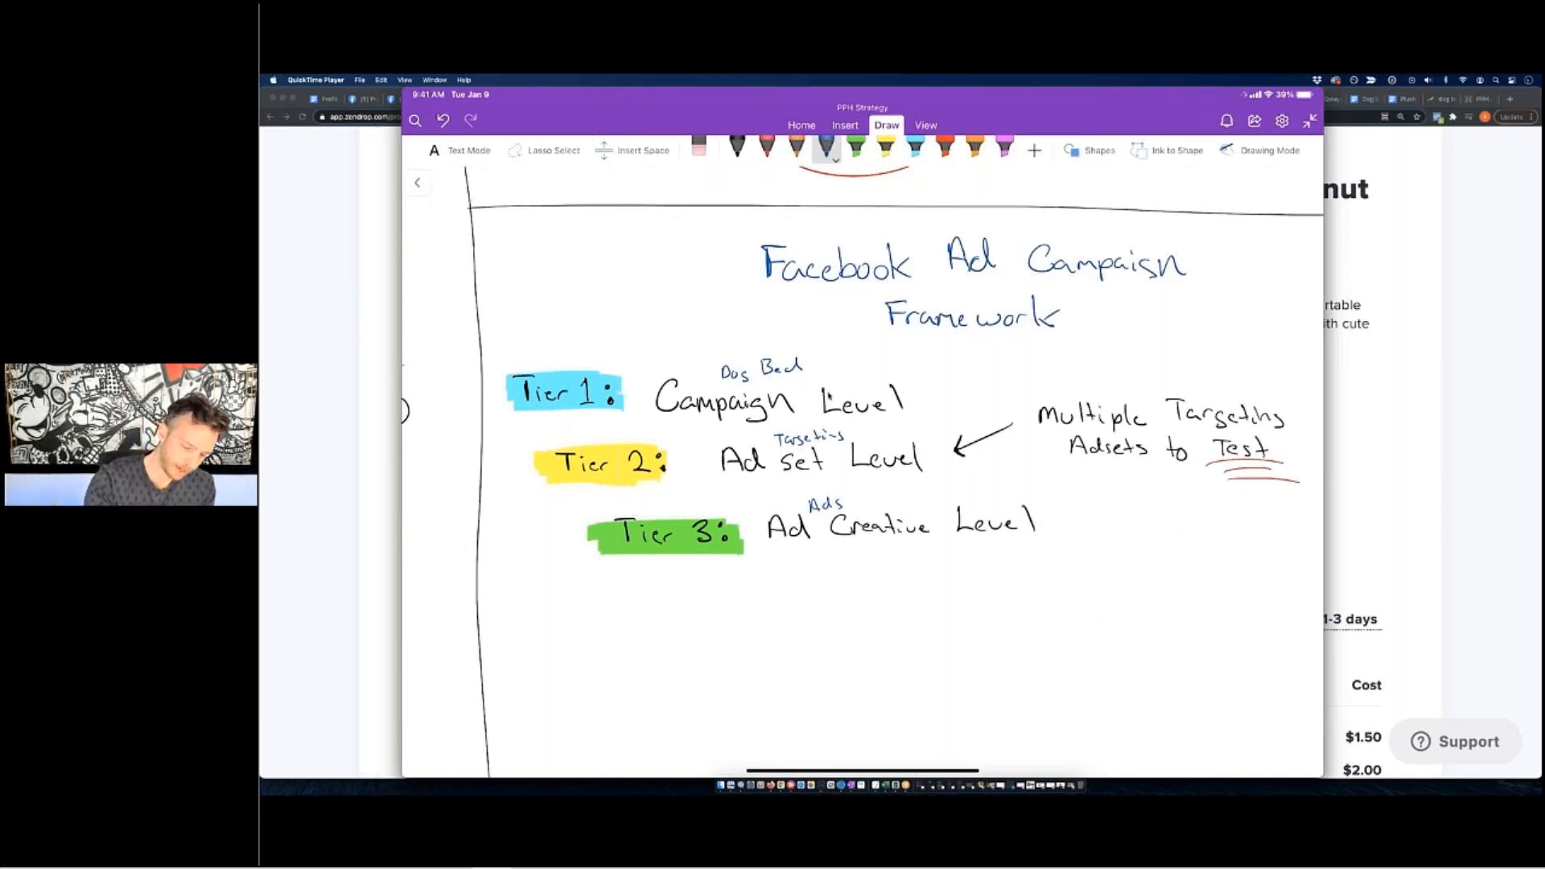
Erase the whole Tier 3 line, including its green highlight, the "Ad Creative Level" text and the "Ads" label.
click(699, 148)
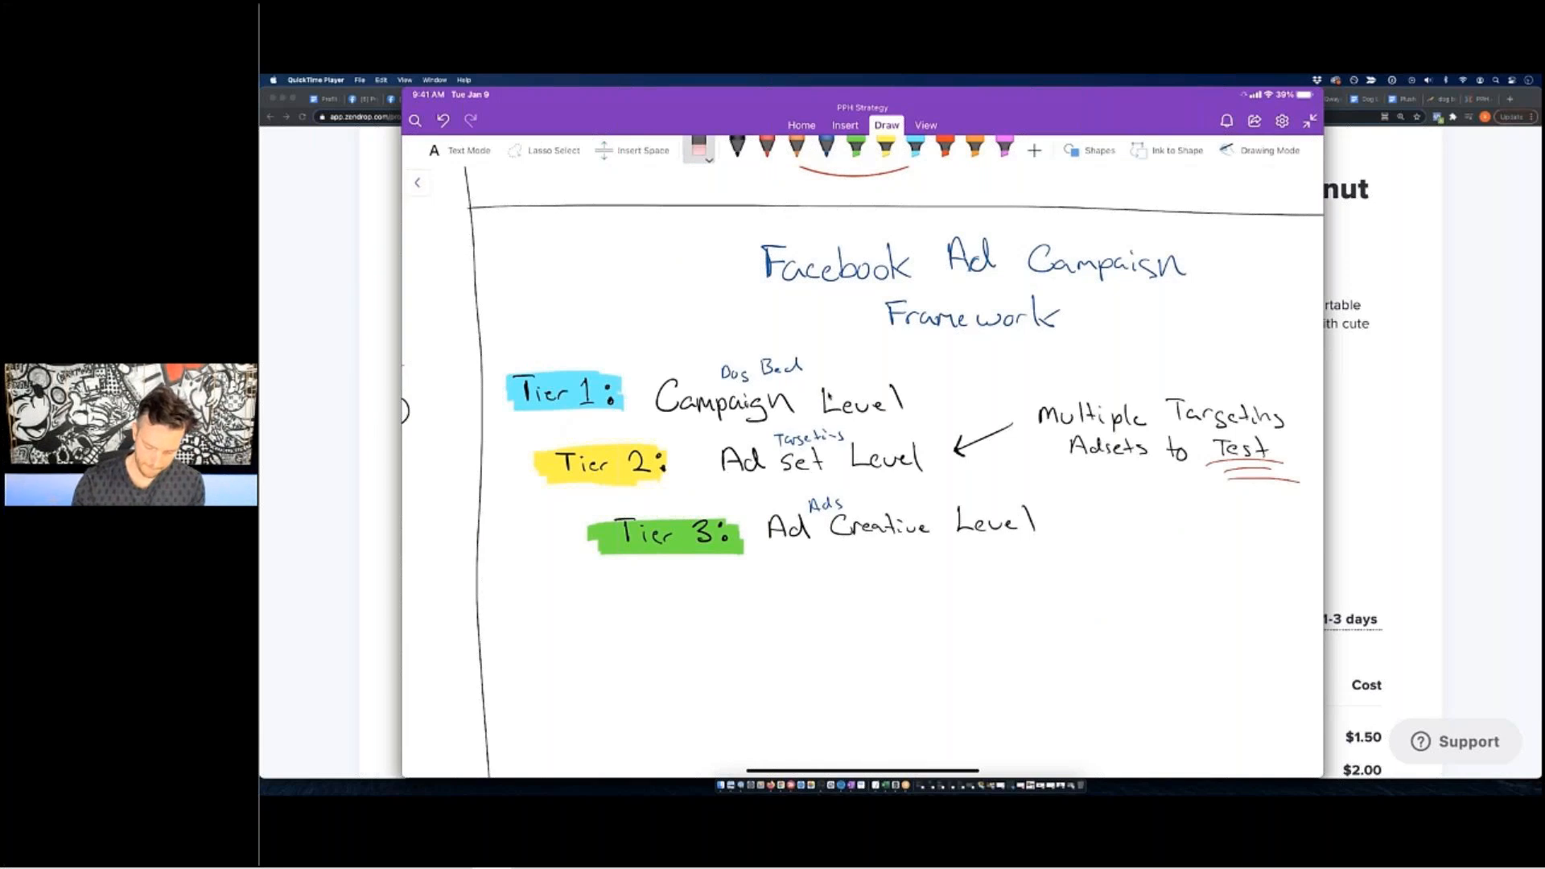
mouse_move(599, 529)
mouse_down()
mouse_move(1033, 523)
mouse_move(811, 506)
mouse_up()
mouse_move(599, 537)
mouse_down()
mouse_move(734, 534)
mouse_move(638, 519)
mouse_move(741, 546)
mouse_up()
Draw a small branch arrow in black ink under Tier 2 and write "Dog Rescue Adset" next to it.
click(737, 148)
scroll(830, 396, up, 4)
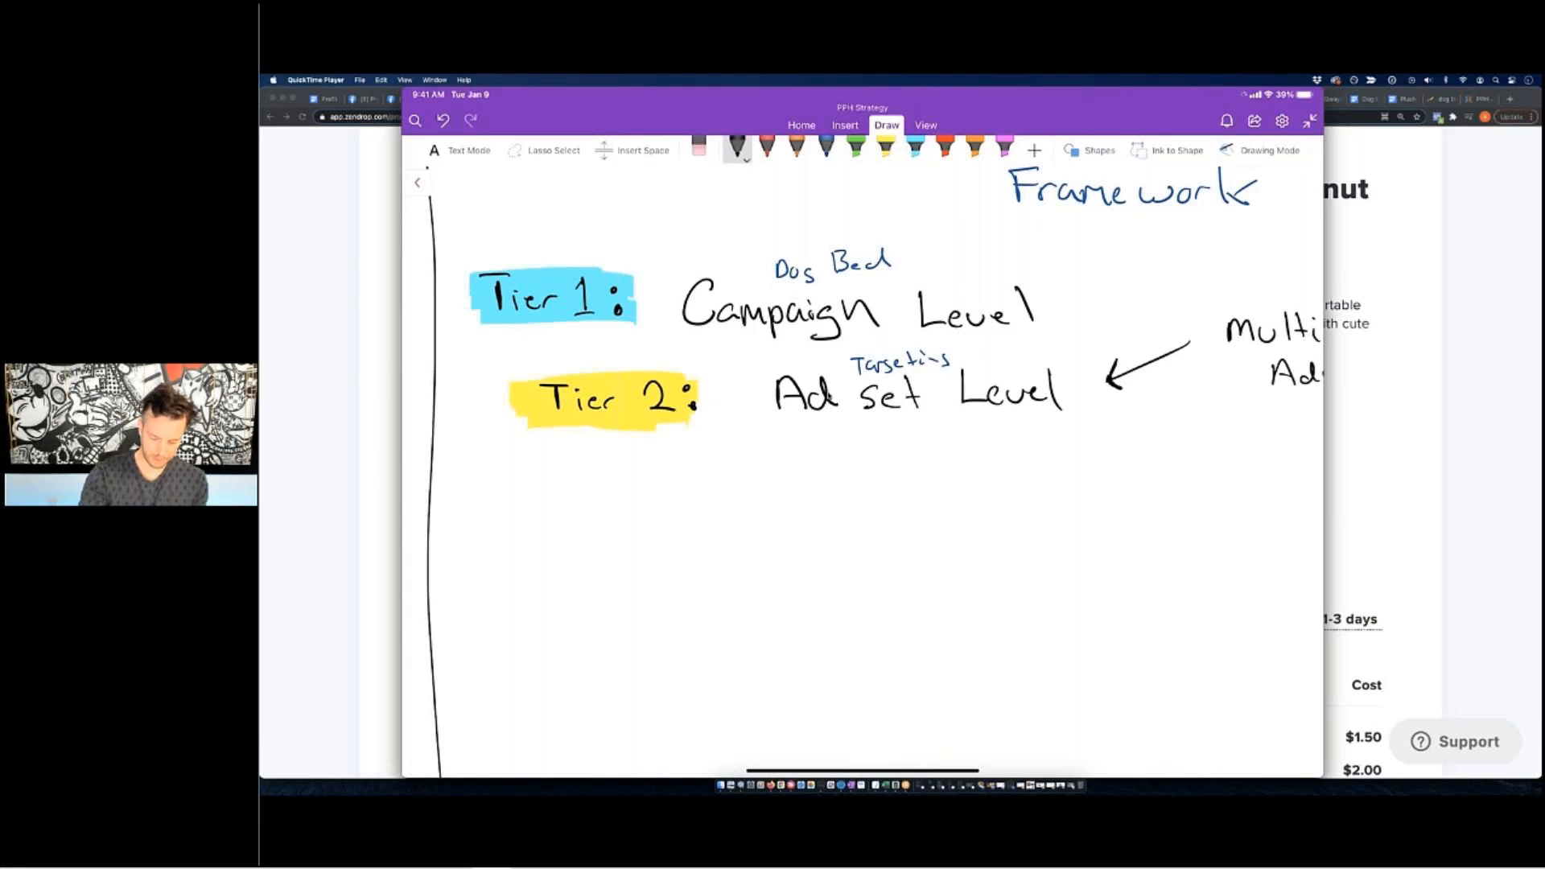
drag(590, 462, 604, 491)
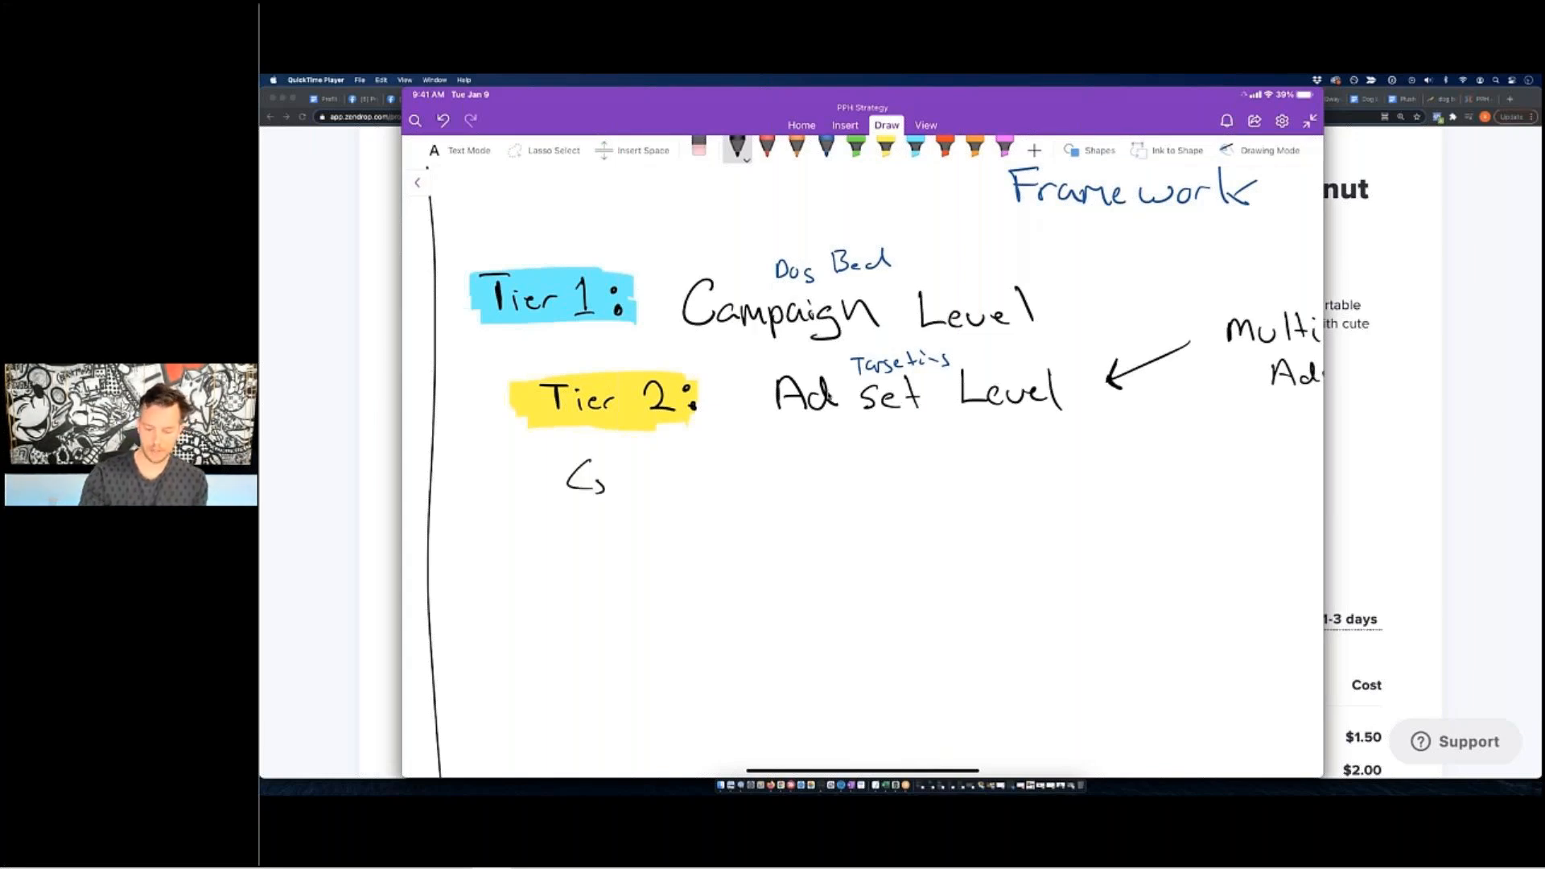
scroll(829, 396, down, 5)
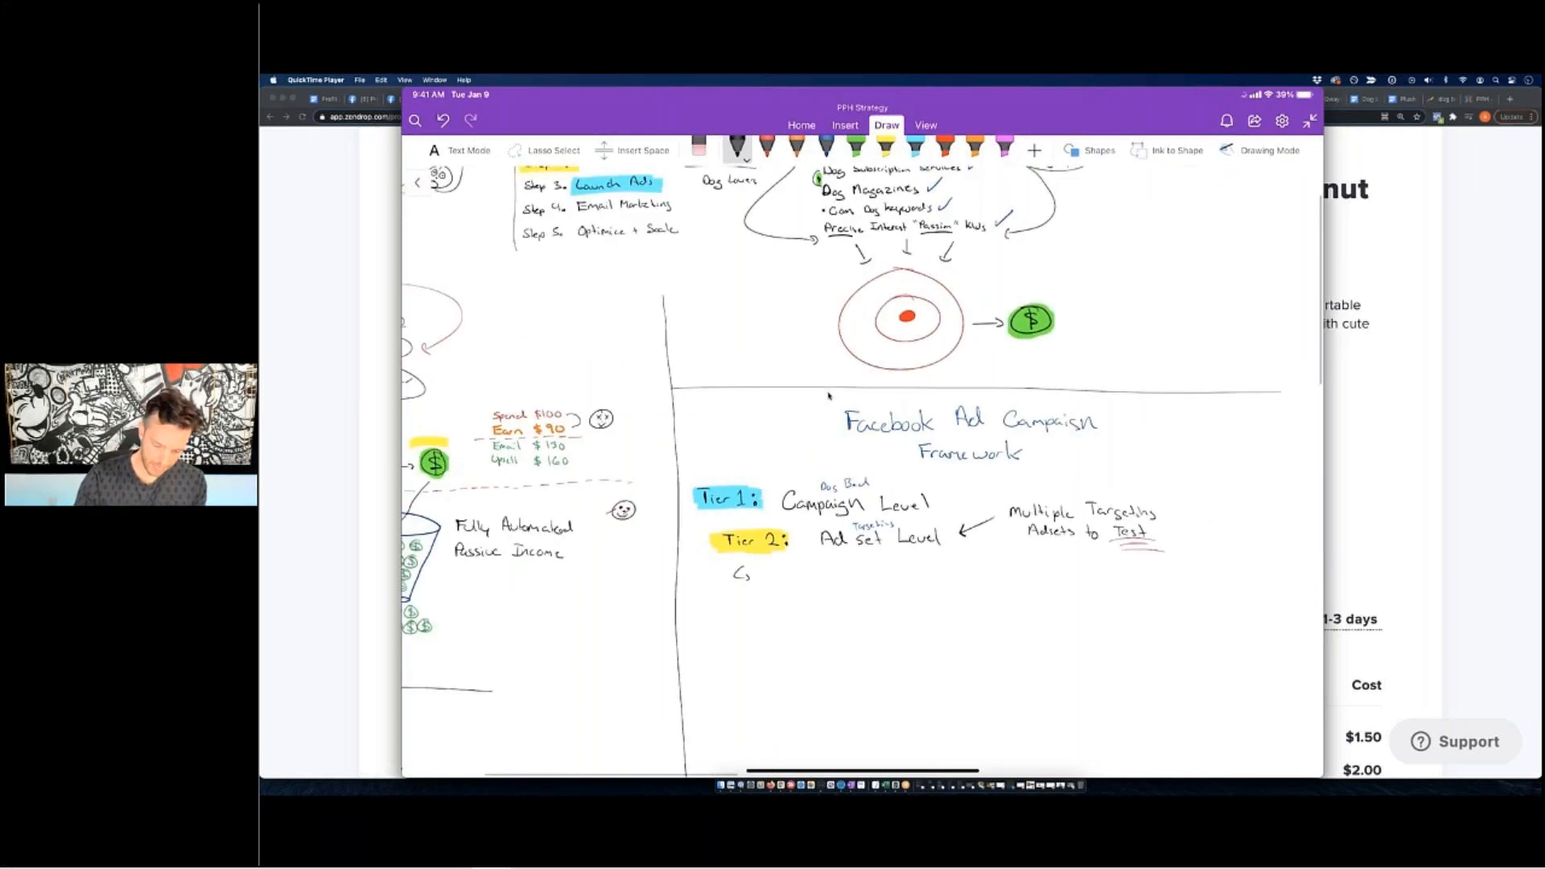
scroll(828, 395, right, 2)
scroll(829, 396, up, 5)
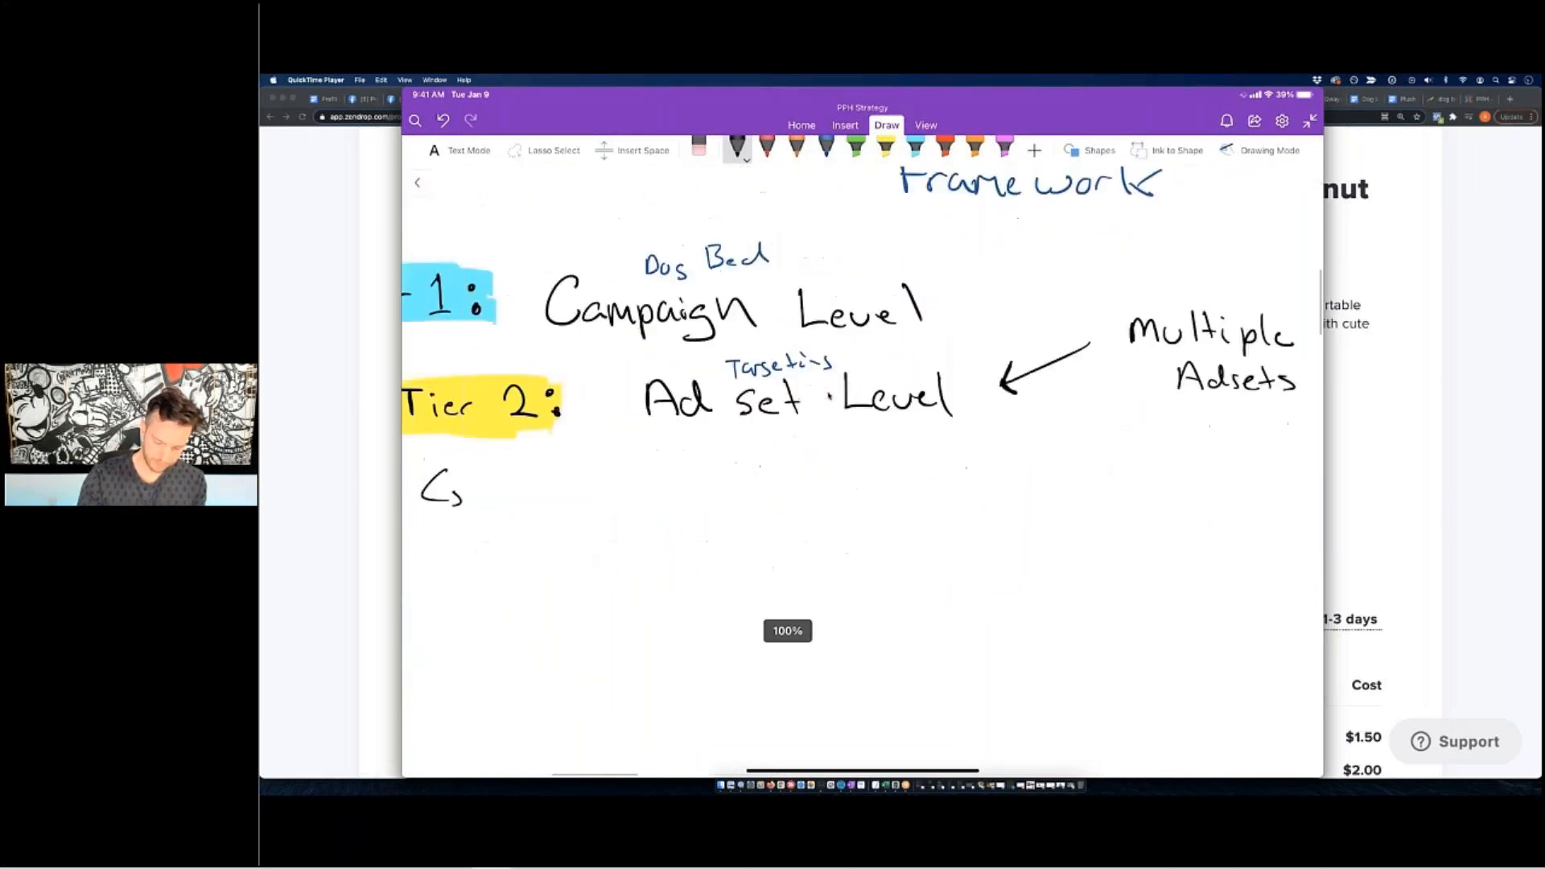
scroll(829, 395, down, 1)
scroll(828, 395, down, 2)
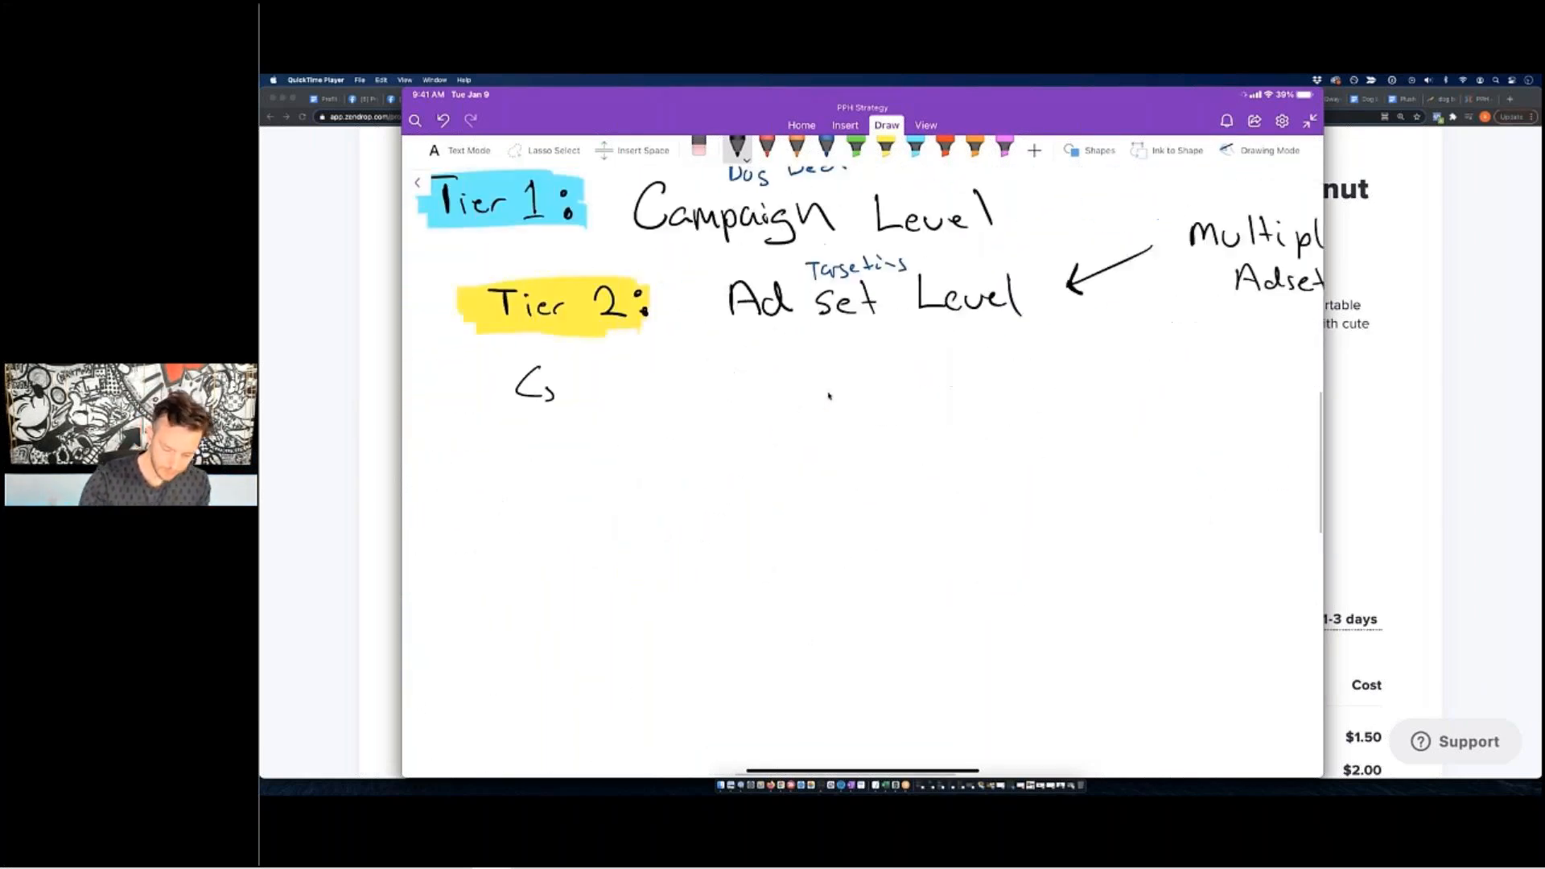
mouse_move(607, 393)
mouse_down()
mouse_move(609, 412)
mouse_move(650, 403)
mouse_move(643, 424)
mouse_move(750, 395)
mouse_up()
drag(754, 401, 767, 403)
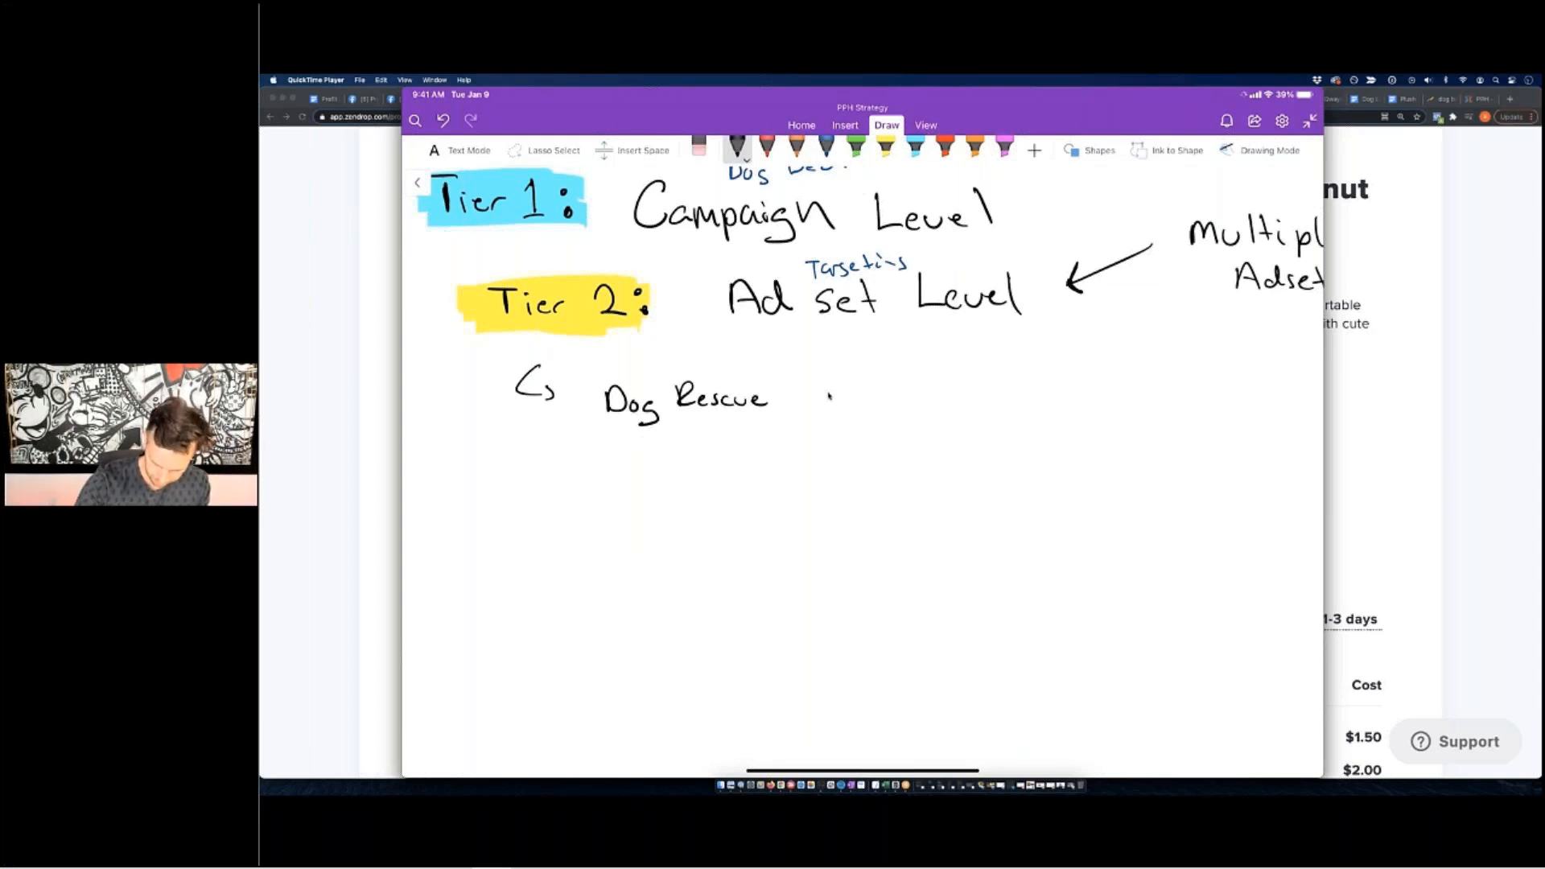
drag(790, 403, 879, 405)
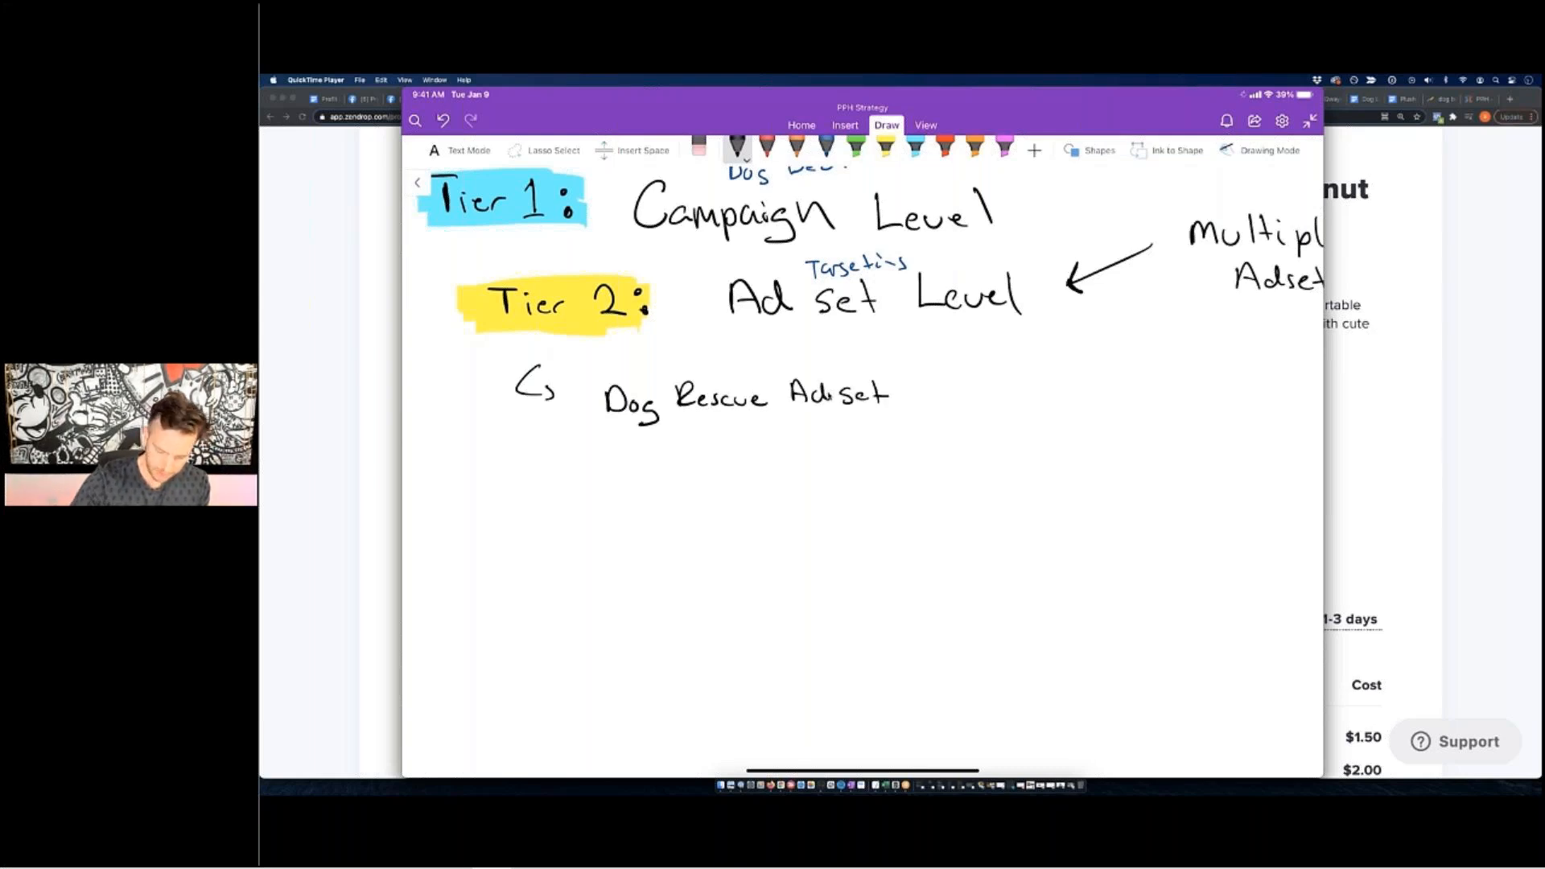
Check the audience list and add a branch arrow with "Dog Fanpage Adset" below the Dog Rescue entry.
scroll(861, 467, up, 15)
scroll(829, 396, down, 15)
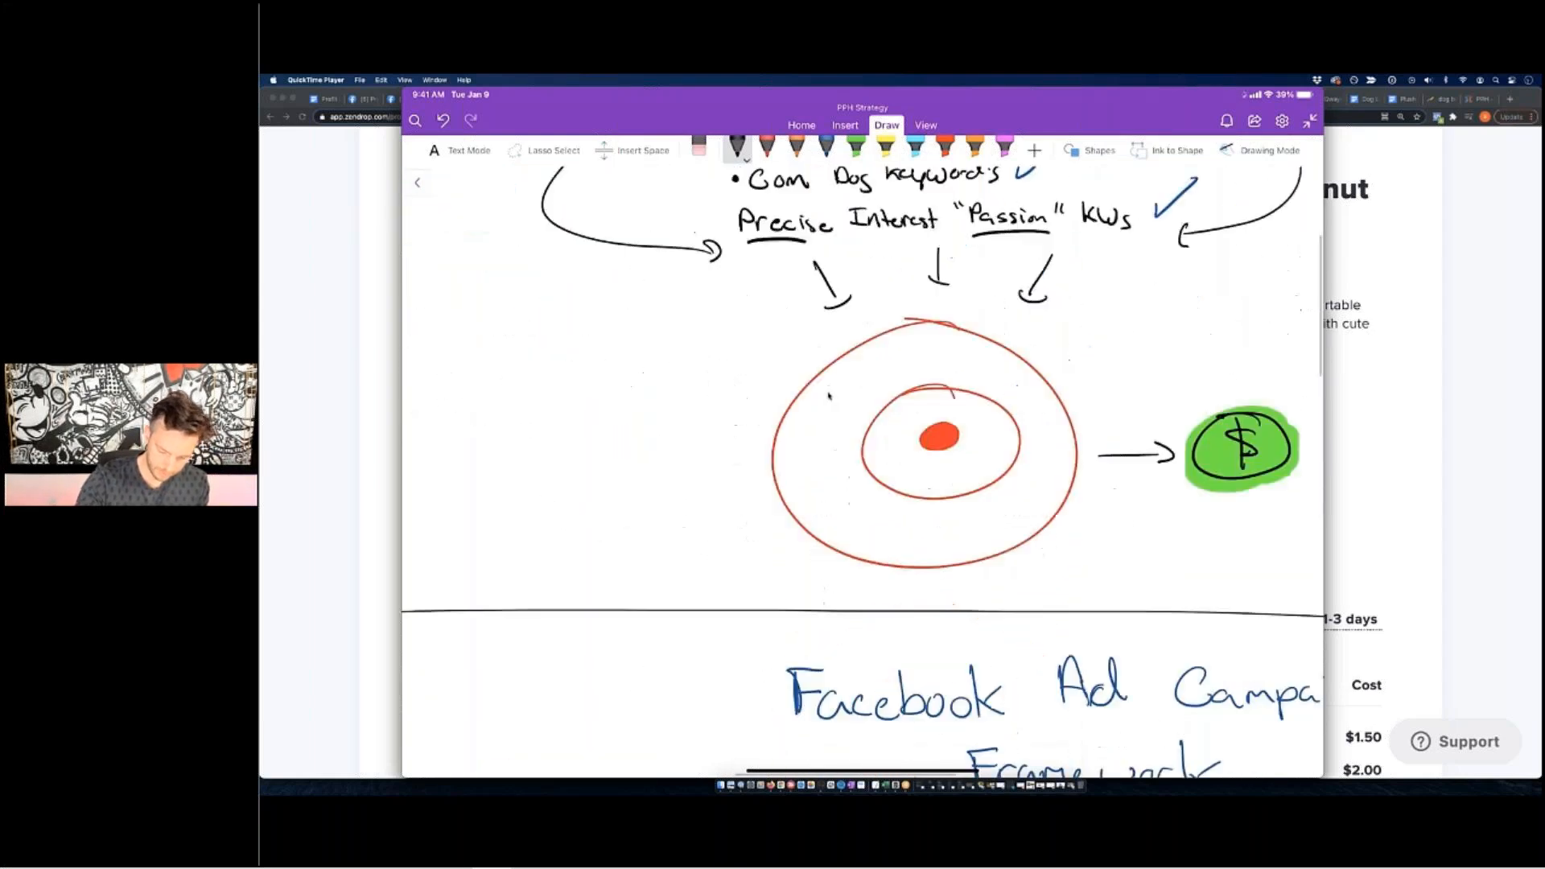
mouse_move(525, 395)
mouse_down()
mouse_move(522, 418)
mouse_move(612, 438)
mouse_move(637, 428)
mouse_move(656, 437)
mouse_move(642, 451)
mouse_move(680, 439)
mouse_up()
drag(677, 415, 757, 445)
drag(770, 433, 808, 411)
drag(807, 411, 828, 427)
drag(841, 419, 846, 429)
drag(861, 424, 885, 433)
drag(875, 419, 893, 417)
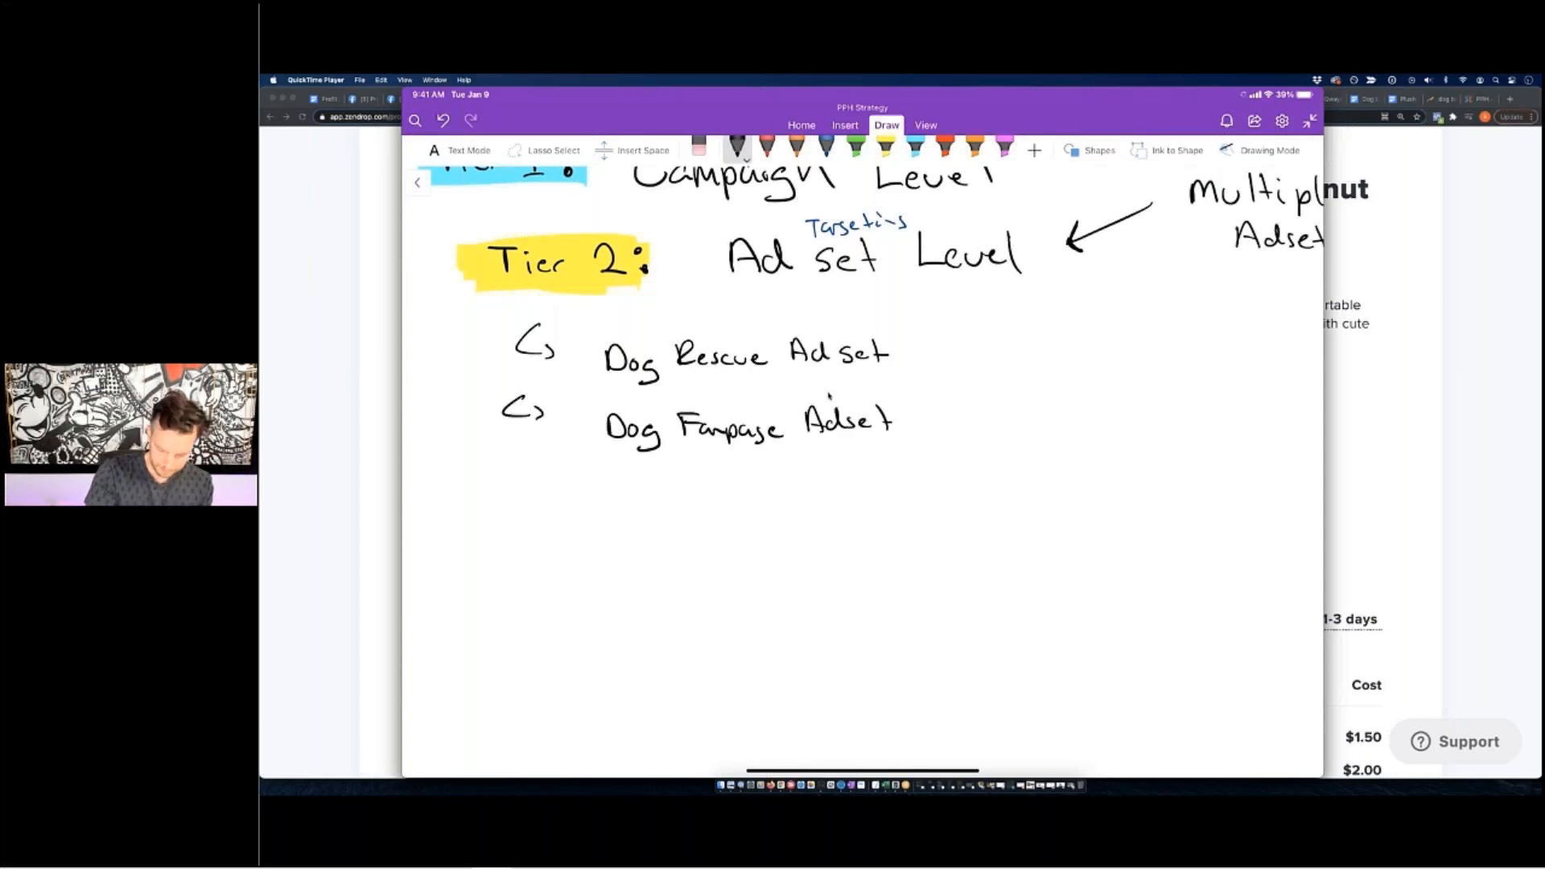
Add a third branch arrow under Tier 2 and write "Subscription Adset" beside it, consulting the audience list.
drag(538, 467, 547, 500)
scroll(830, 396, up, 14)
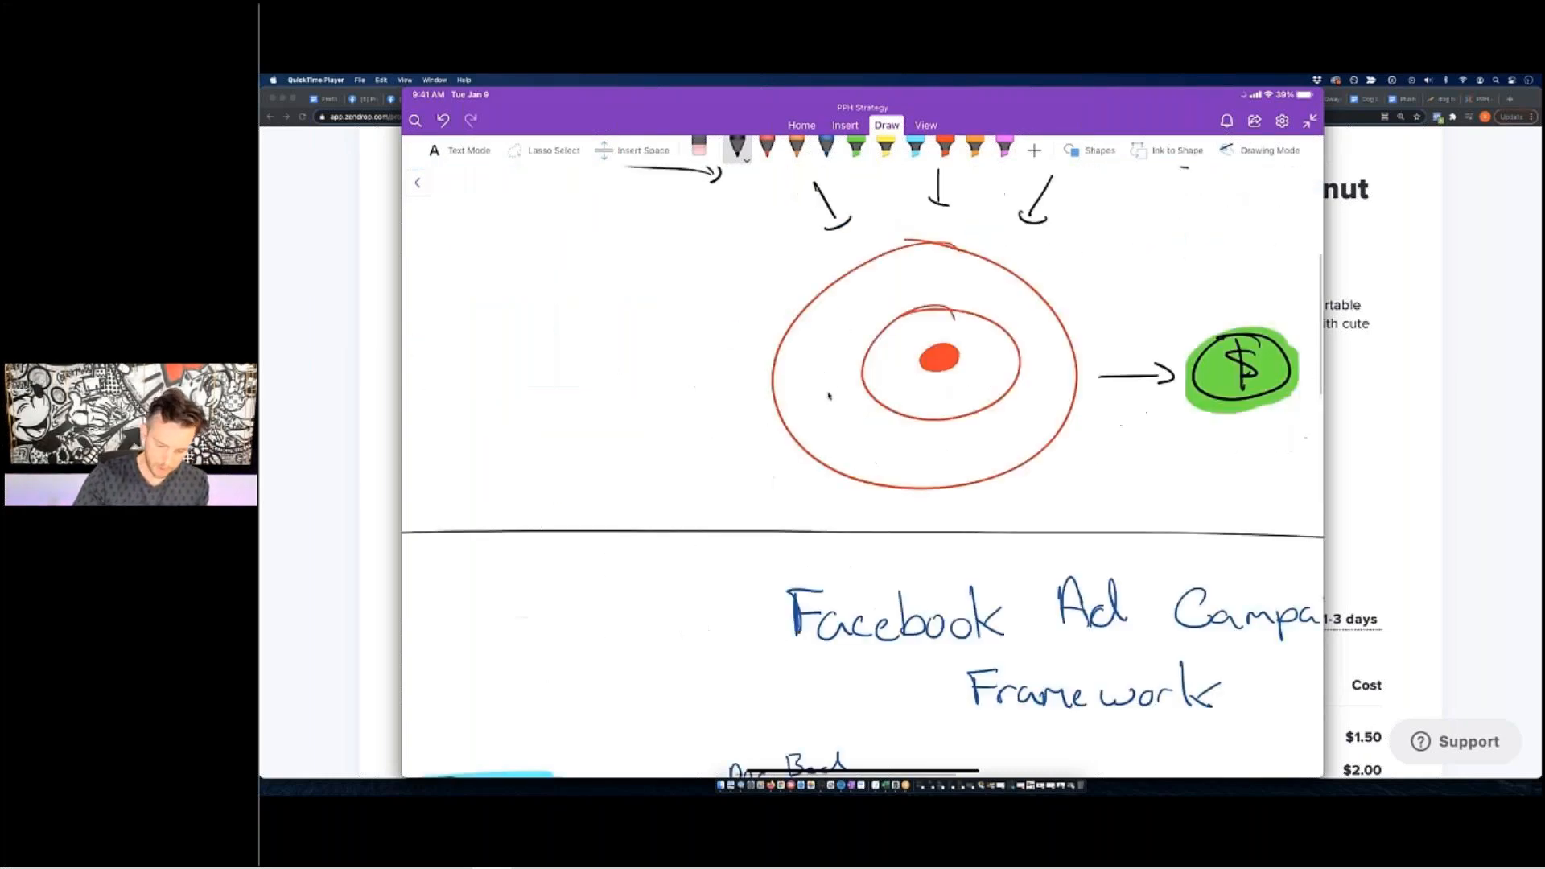
scroll(862, 451, down, 15)
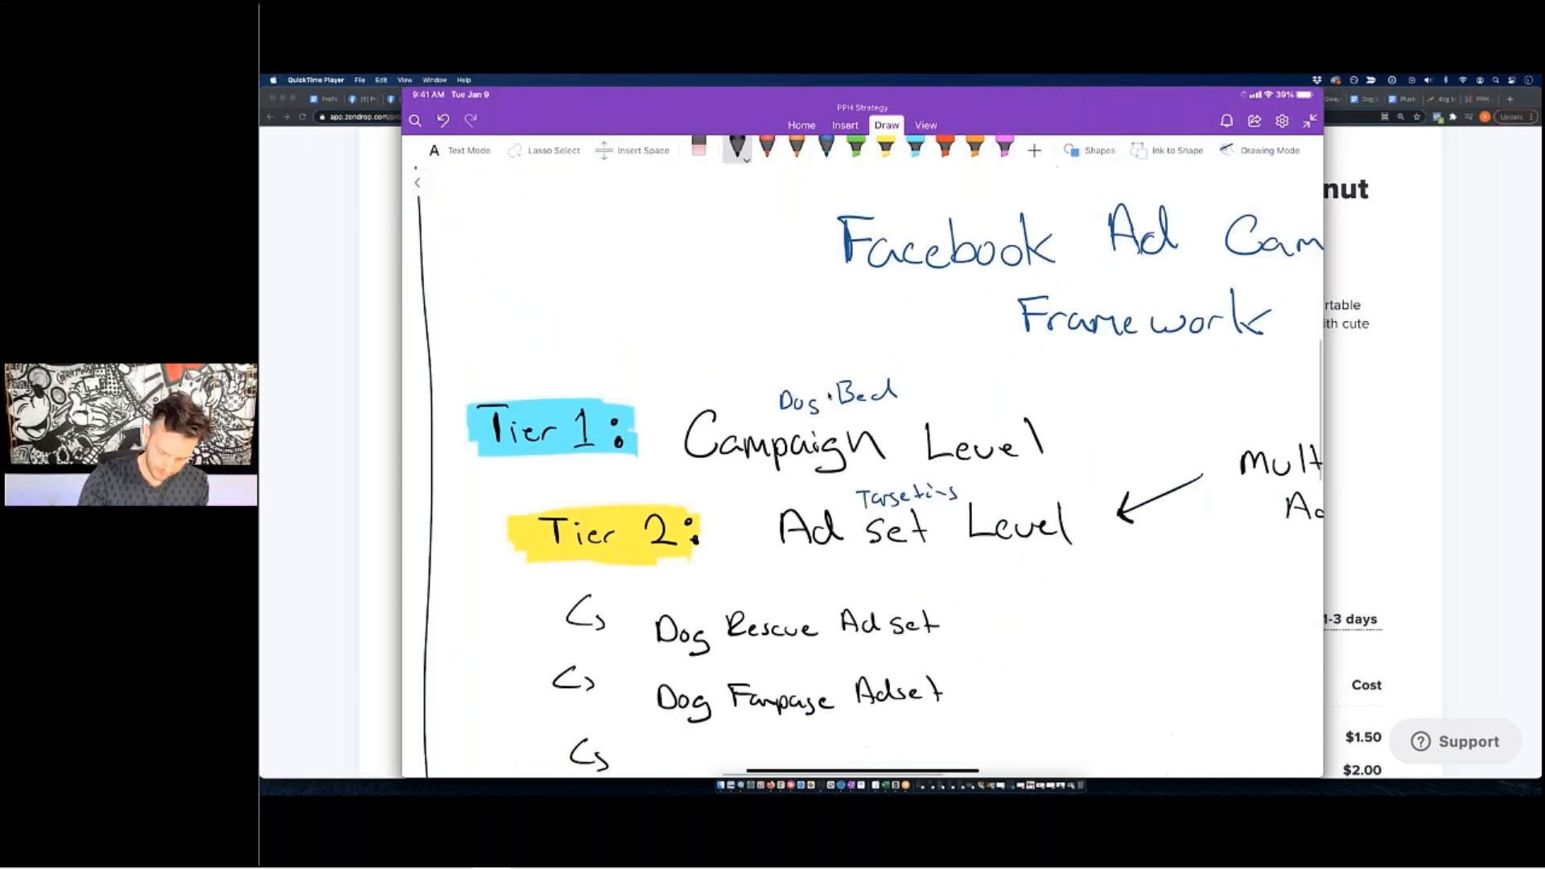
mouse_move(679, 480)
mouse_down()
mouse_move(661, 500)
mouse_move(716, 503)
mouse_up()
drag(726, 496, 750, 494)
mouse_move(755, 496)
mouse_down()
mouse_move(765, 515)
mouse_move(783, 503)
mouse_up()
drag(775, 492, 809, 502)
drag(811, 494, 877, 500)
drag(861, 492, 875, 491)
drag(892, 488, 900, 499)
drag(917, 486, 907, 499)
drag(921, 493, 952, 499)
drag(936, 490, 960, 486)
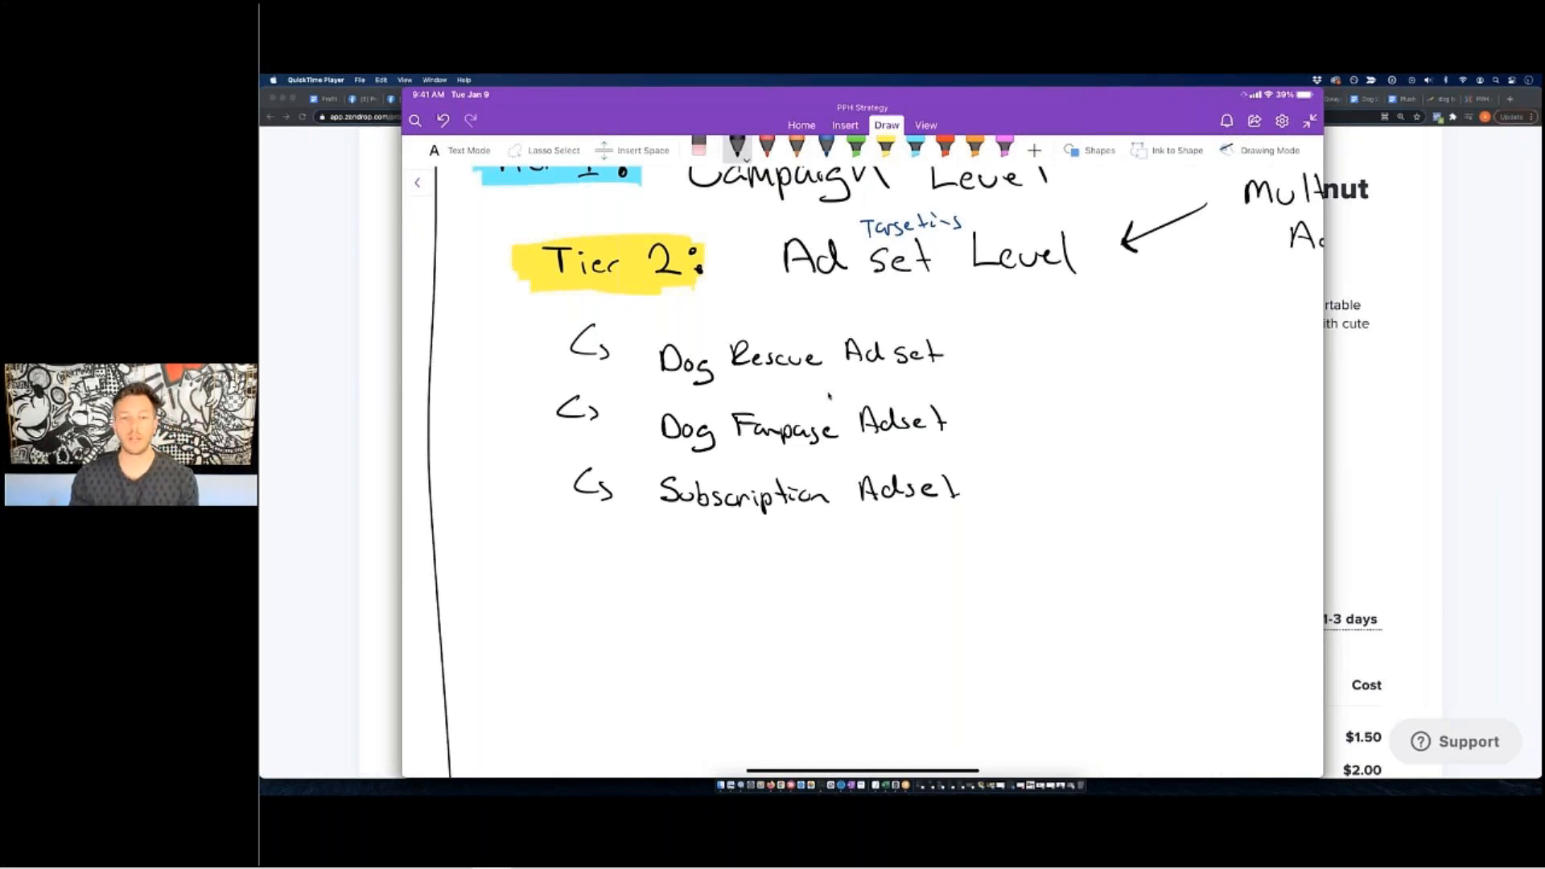
Look up the next audience and add a fourth branch arrow with "Dog Magazines Adset" below the Subscription entry.
scroll(863, 470, up, 15)
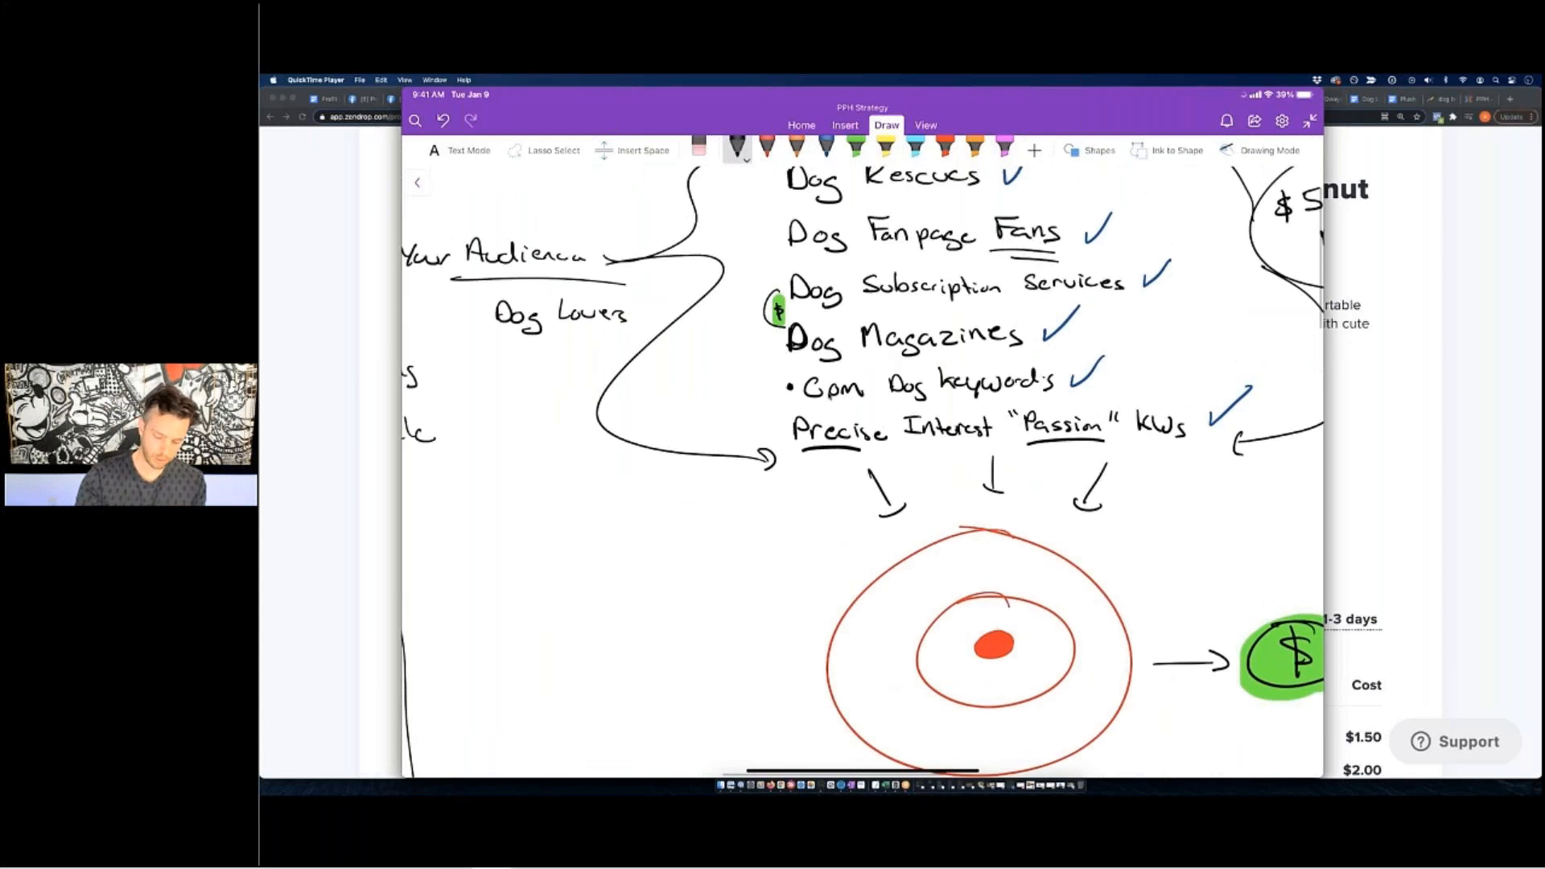
scroll(863, 471, down, 15)
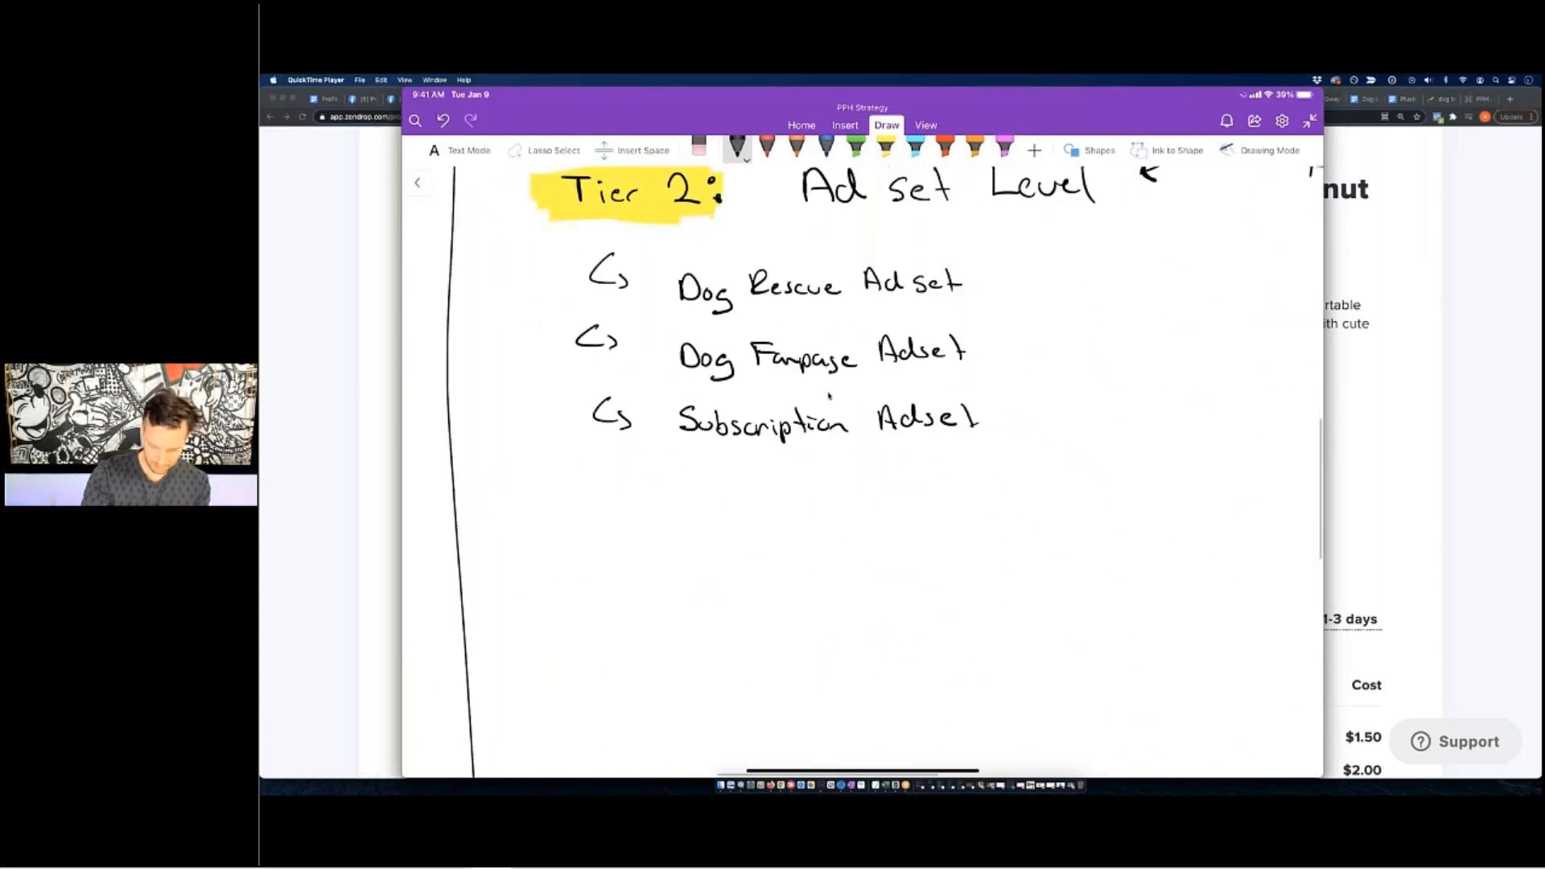
mouse_move(596, 475)
mouse_down()
mouse_move(618, 496)
mouse_move(707, 487)
mouse_move(709, 508)
mouse_move(776, 495)
mouse_up()
drag(792, 482, 795, 509)
drag(829, 483, 852, 493)
drag(857, 481, 888, 494)
mouse_move(899, 481)
mouse_down()
mouse_move(890, 496)
mouse_move(950, 489)
mouse_up()
mouse_move(955, 485)
mouse_down()
mouse_move(956, 469)
mouse_move(983, 488)
mouse_up()
drag(990, 468, 988, 489)
drag(983, 480, 1008, 480)
scroll(862, 472, up, 15)
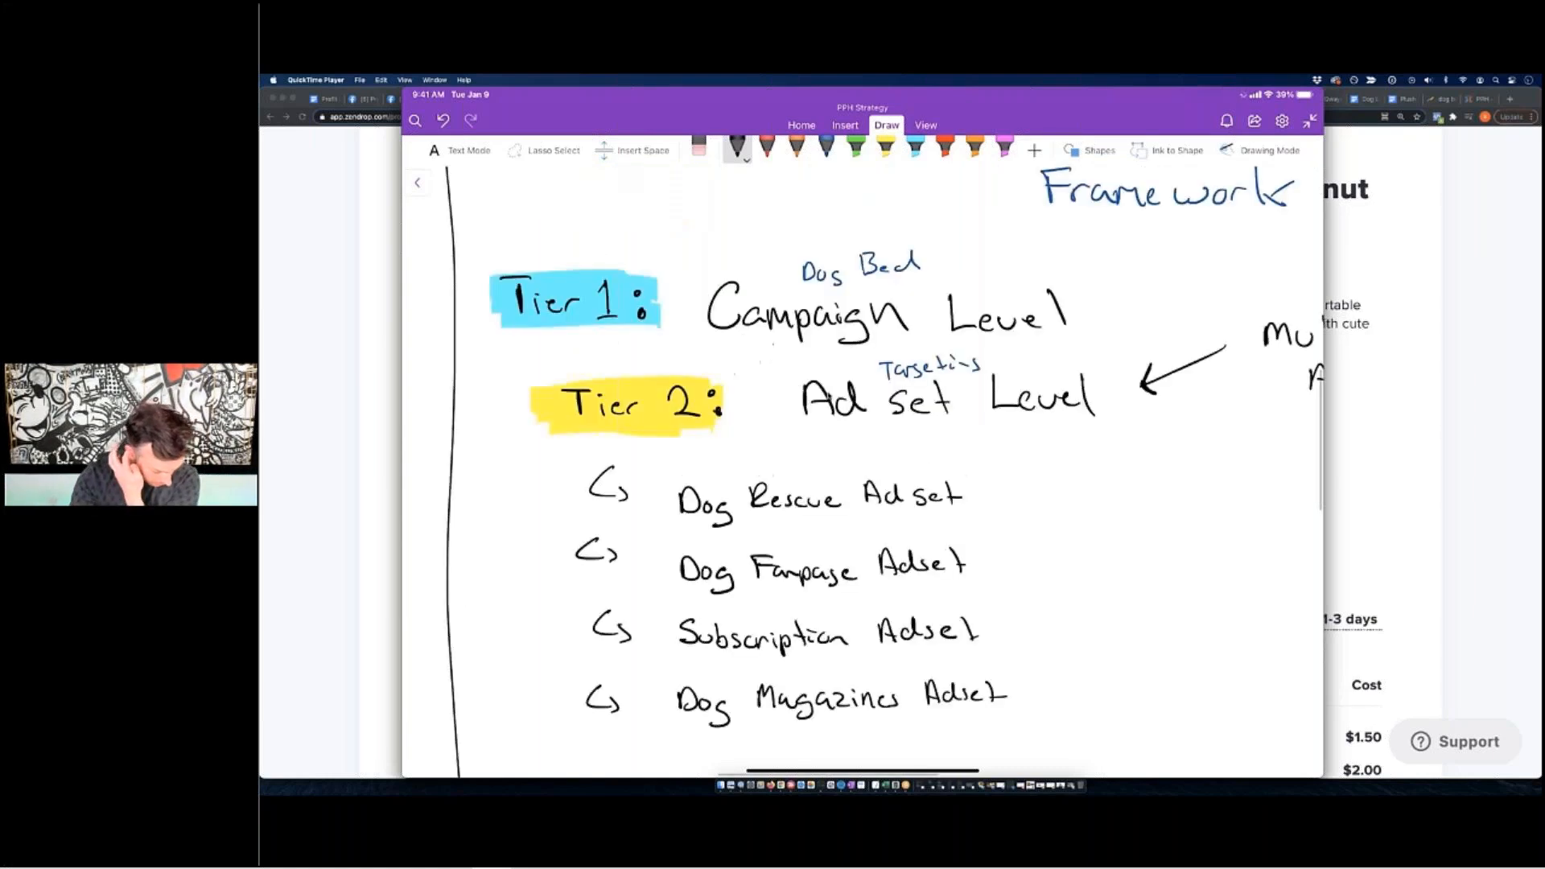
Consult the audience list and add a fifth branch arrow with ".Com Sites Adset" below the Dog Magazines entry.
scroll(829, 395, down, 10)
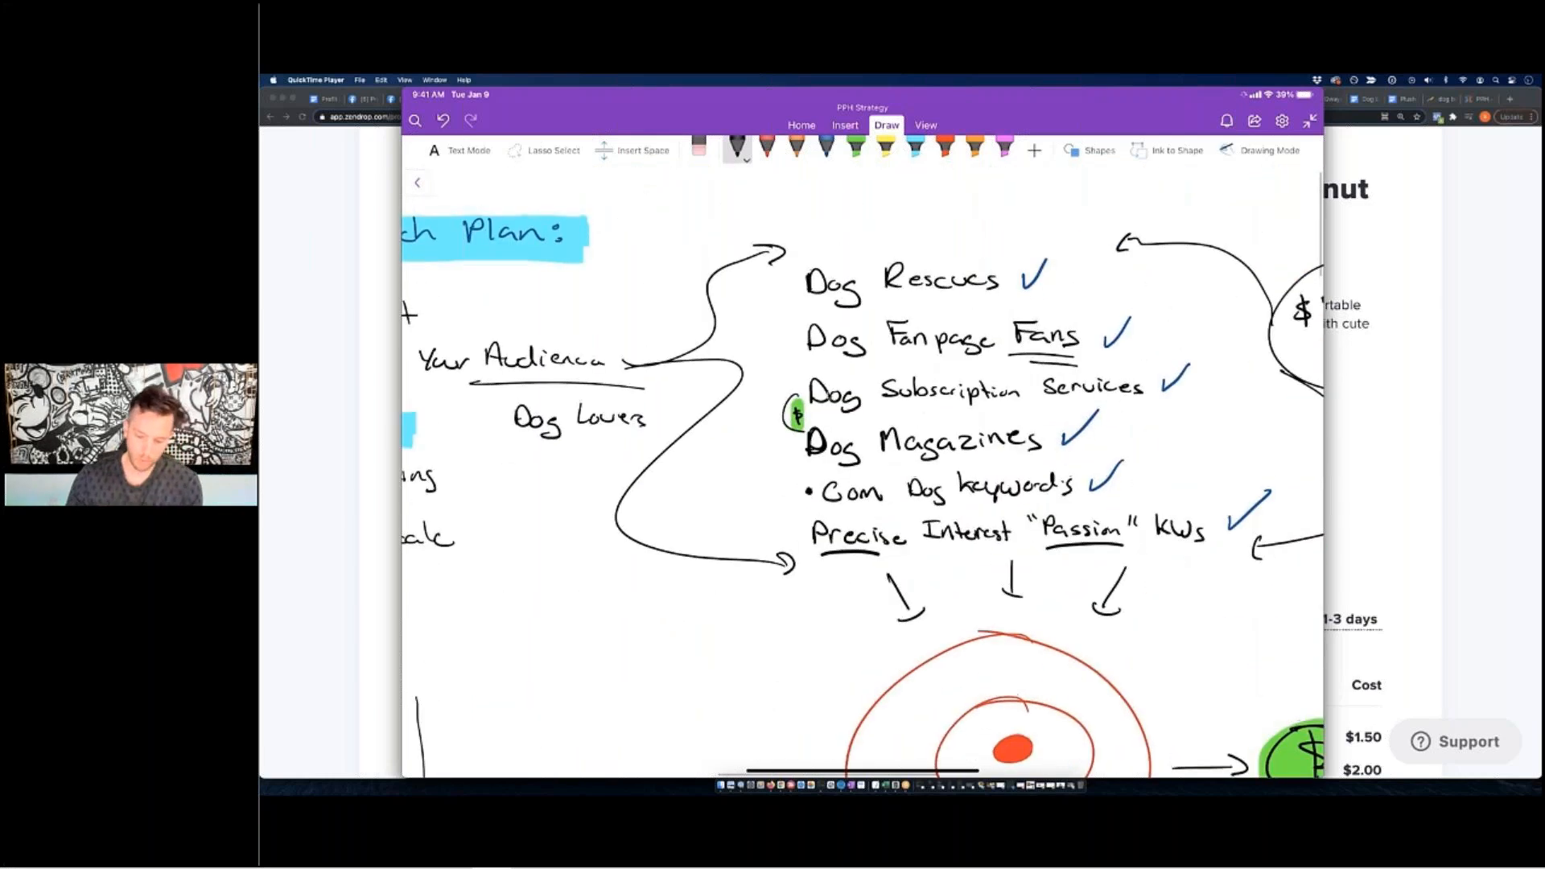
scroll(828, 395, down, 20)
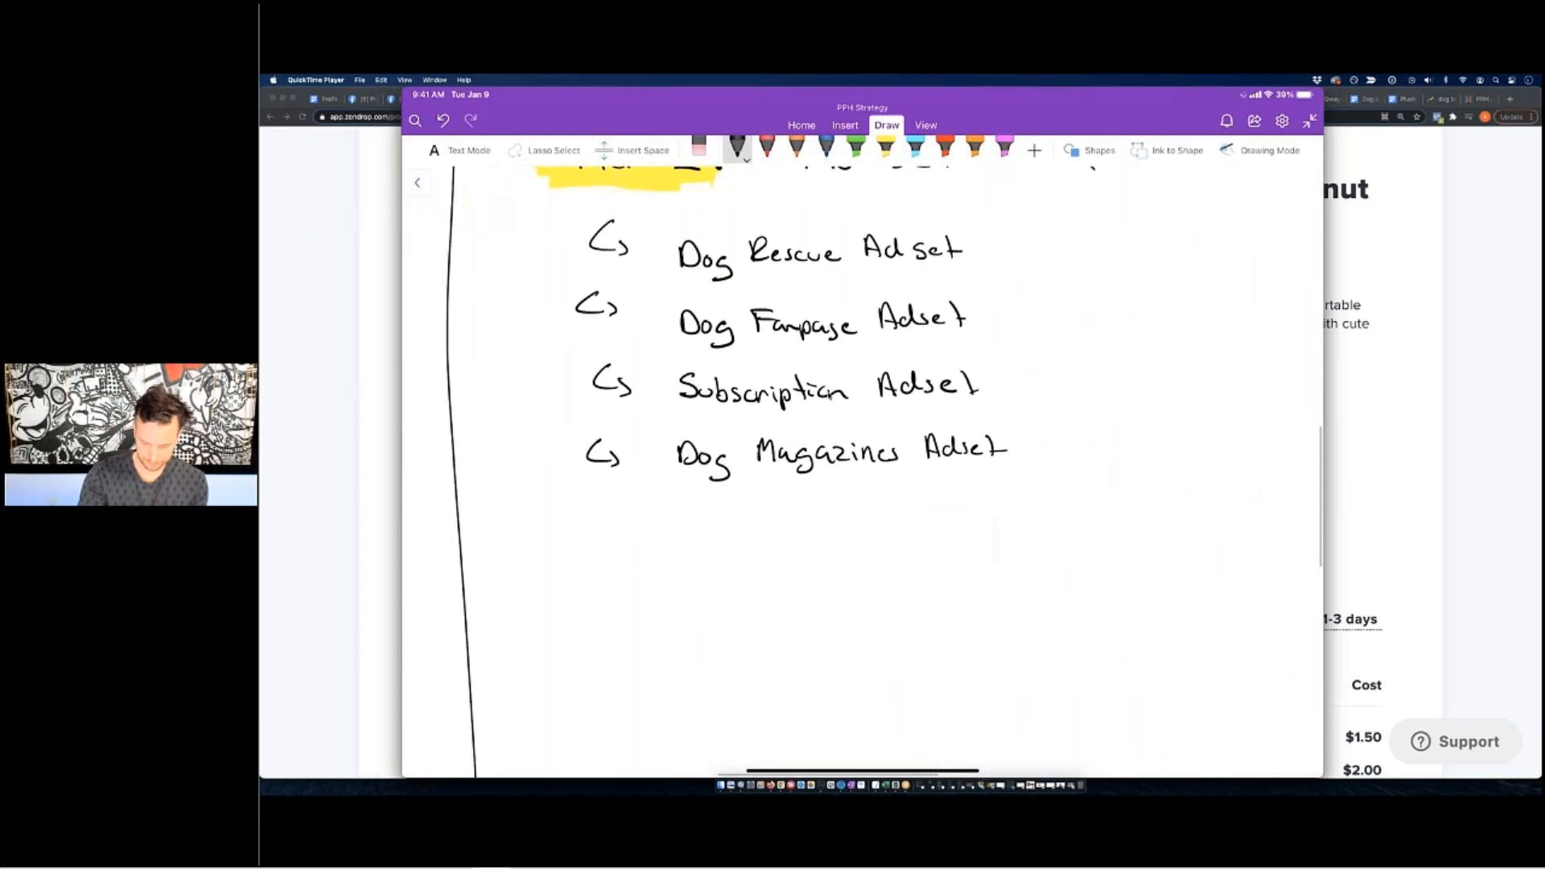
drag(593, 519, 626, 534)
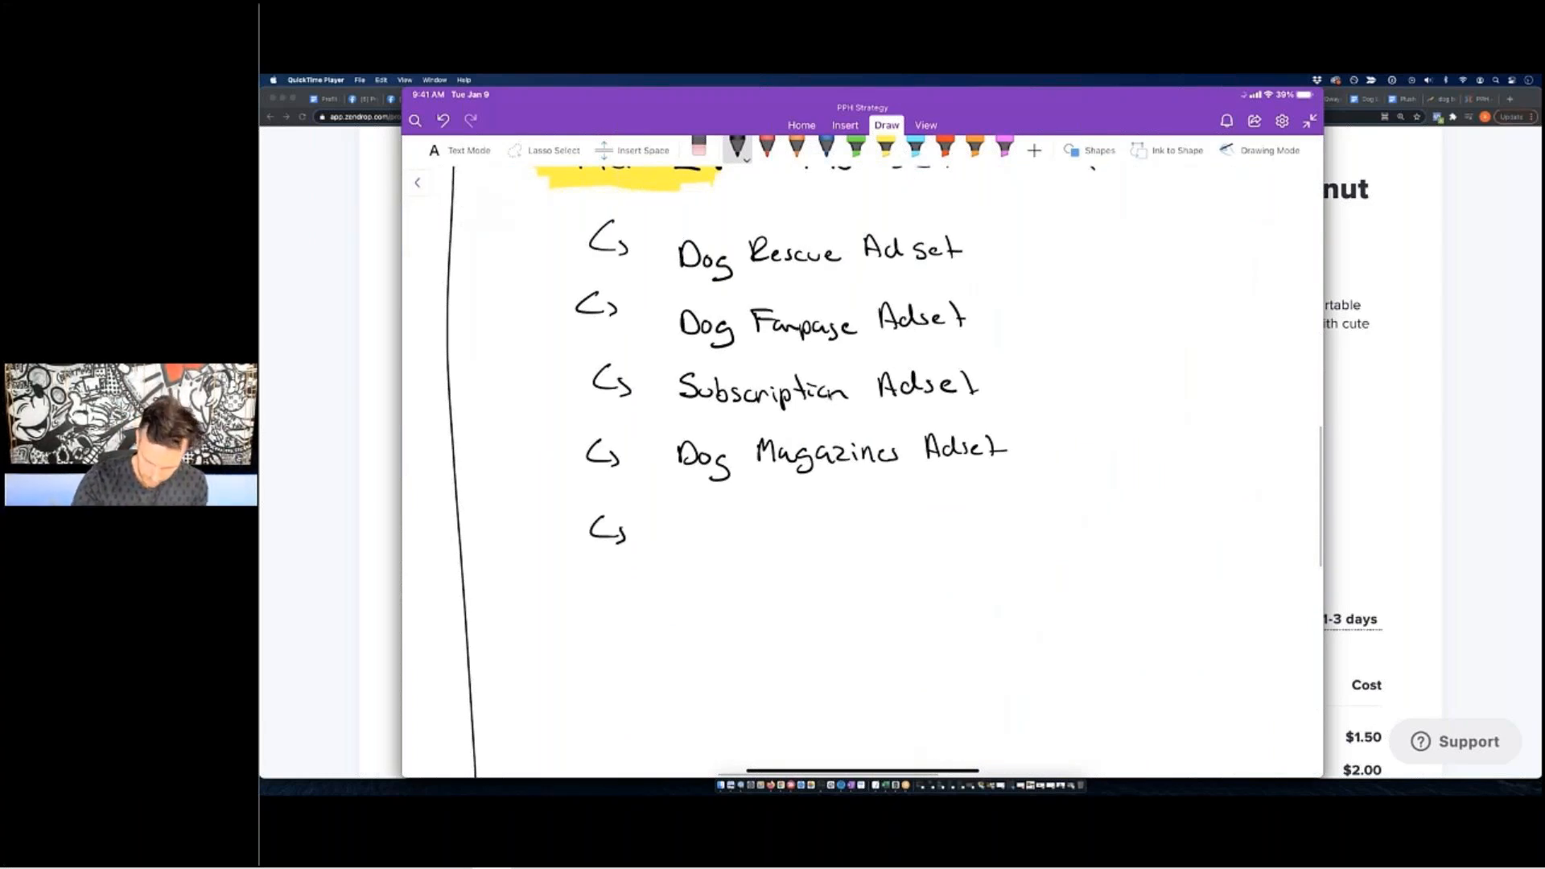
drag(706, 523, 708, 541)
drag(721, 530, 774, 538)
drag(796, 528, 809, 536)
drag(804, 529, 885, 520)
mouse_move(895, 520)
mouse_down()
mouse_move(888, 531)
mouse_move(953, 528)
mouse_up()
drag(941, 521, 964, 519)
Add a sixth branch arrow under Tier 2 and write "Precise Interest Adset" beside it.
mouse_move(609, 584)
mouse_down()
mouse_move(597, 605)
mouse_move(620, 608)
mouse_up()
mouse_move(620, 595)
mouse_down()
mouse_move(625, 615)
mouse_move(707, 602)
mouse_up()
drag(710, 607, 746, 615)
mouse_move(759, 603)
mouse_down()
mouse_move(753, 615)
mouse_move(779, 613)
mouse_move(820, 585)
mouse_up()
mouse_move(809, 588)
mouse_down()
mouse_move(810, 611)
mouse_move(841, 611)
mouse_up()
drag(832, 597, 870, 603)
drag(863, 610, 900, 609)
drag(893, 596, 953, 600)
drag(966, 589, 974, 599)
mouse_move(983, 585)
mouse_down()
mouse_move(976, 599)
mouse_move(1002, 596)
mouse_up()
mouse_move(1013, 573)
mouse_down()
mouse_move(1011, 599)
mouse_move(1024, 590)
mouse_up()
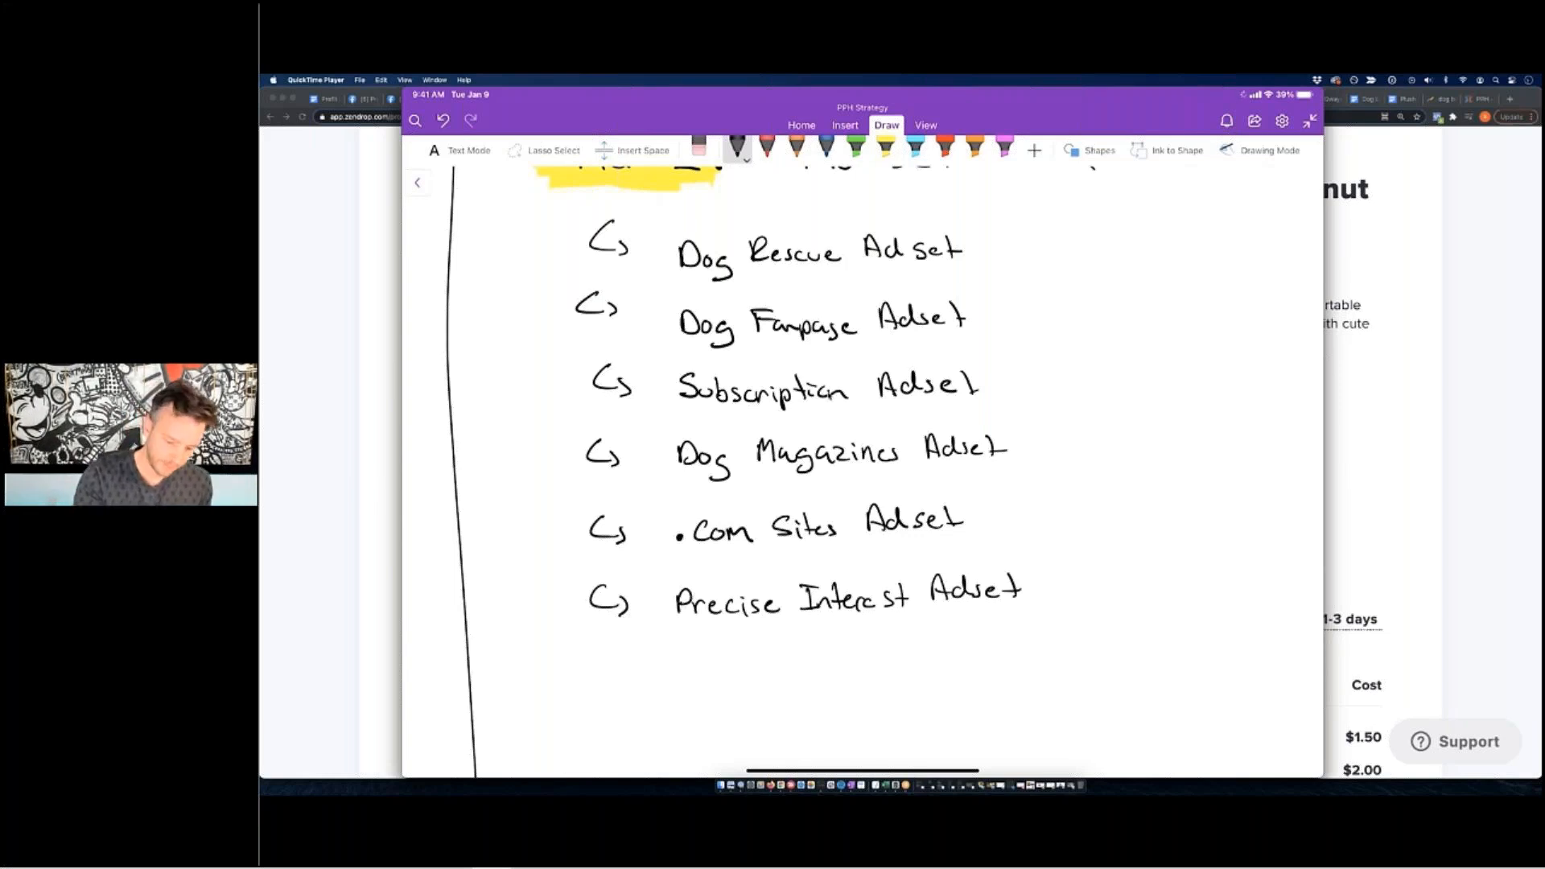
Underline "Dog Rescue" in orange ink and "Dog Fanpage" in blue ink.
click(796, 148)
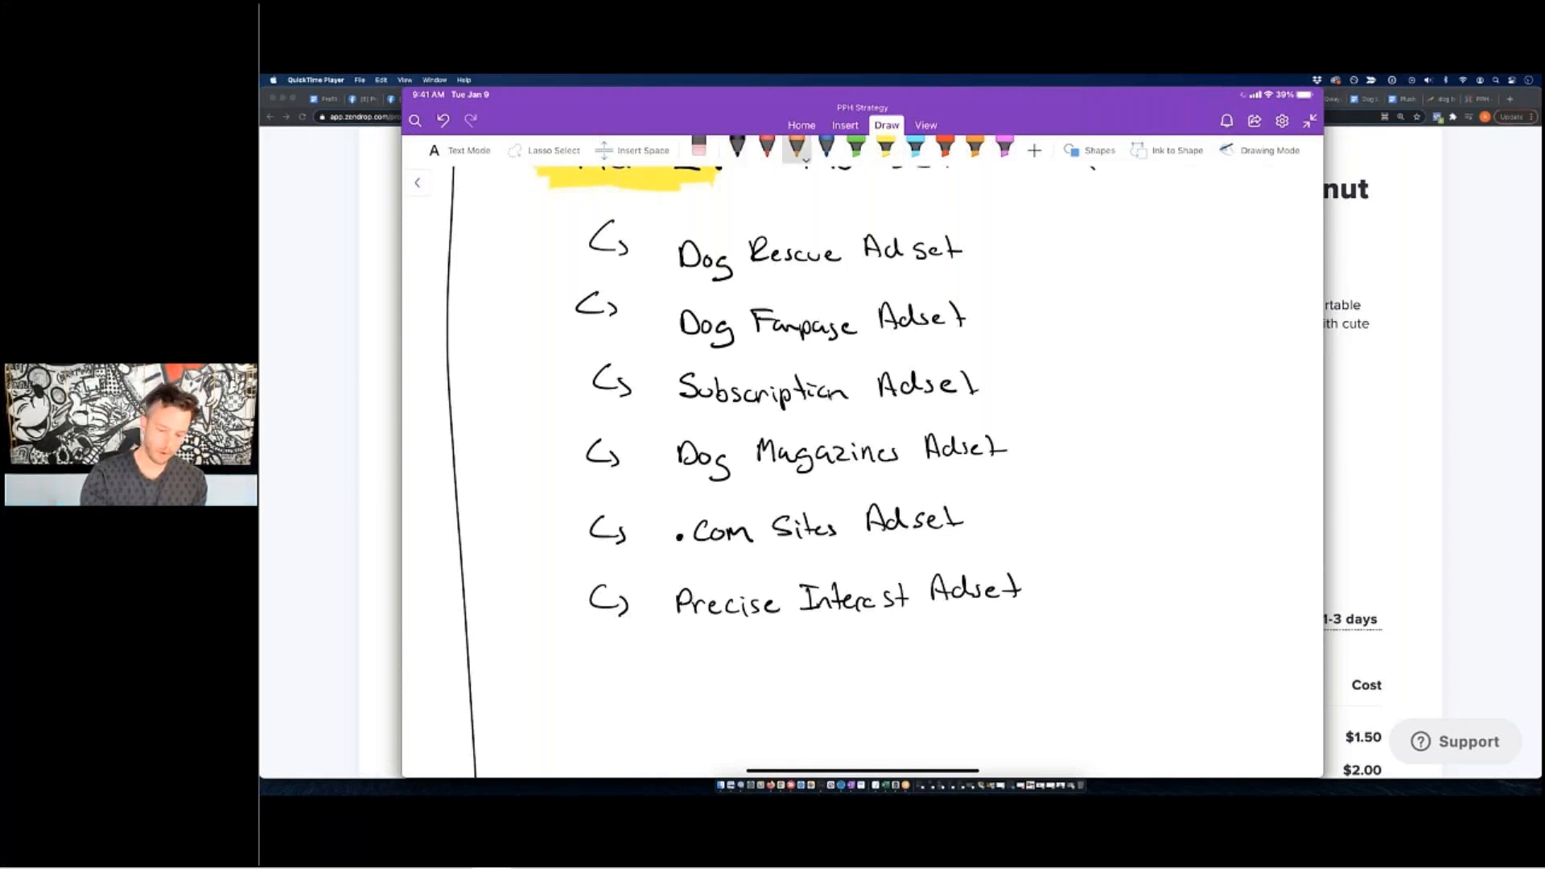
drag(681, 281, 818, 277)
click(826, 148)
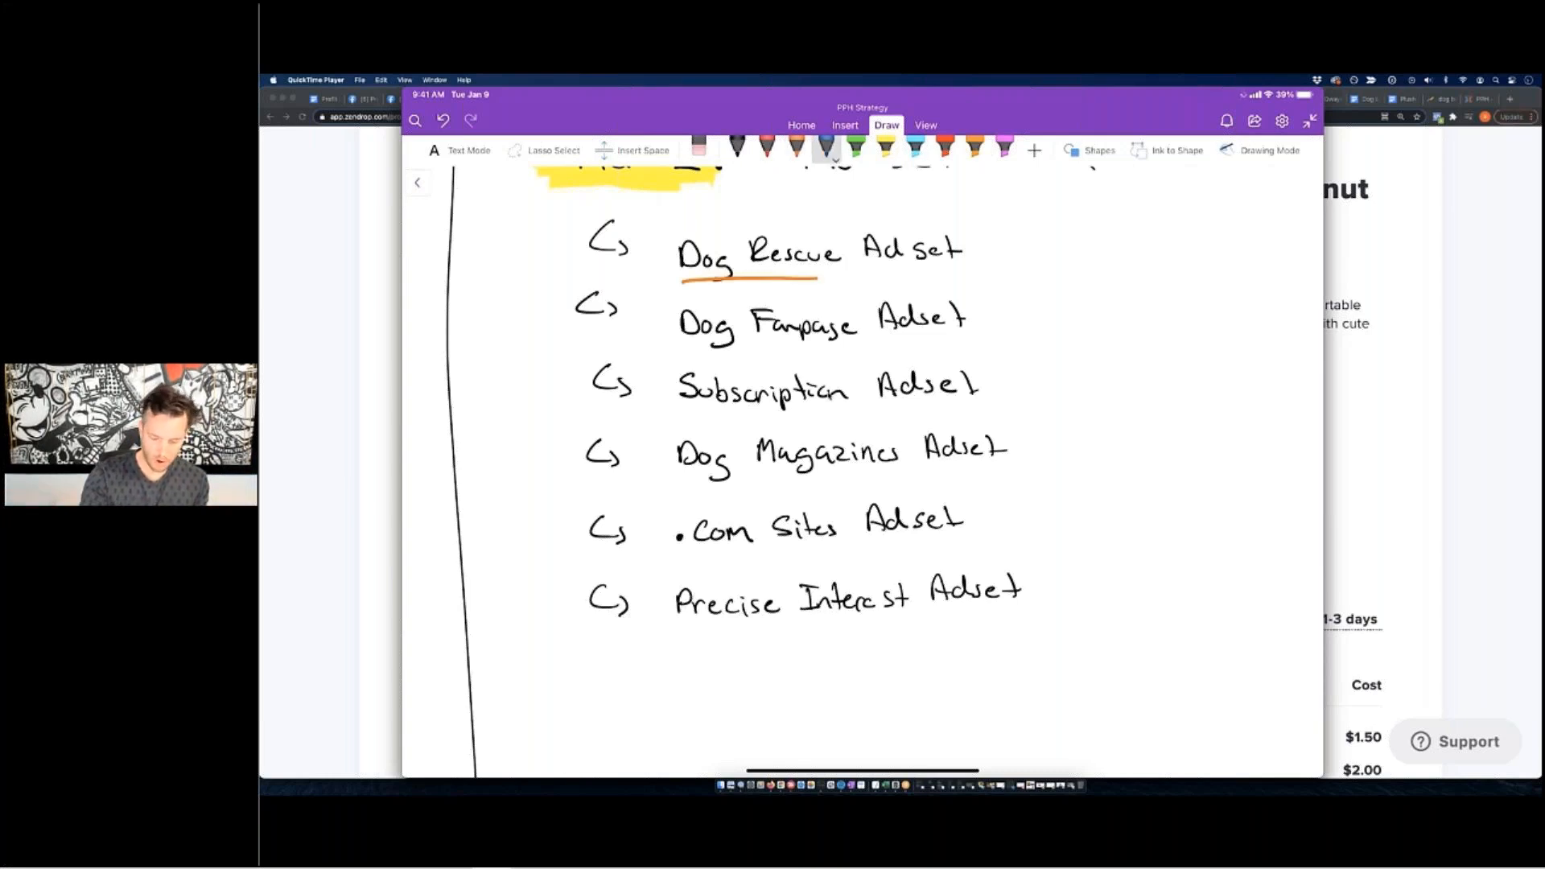
drag(686, 350, 833, 344)
Underline "Subscription" in purple ink and "Dog Magazines" in light green ink.
click(767, 147)
click(767, 146)
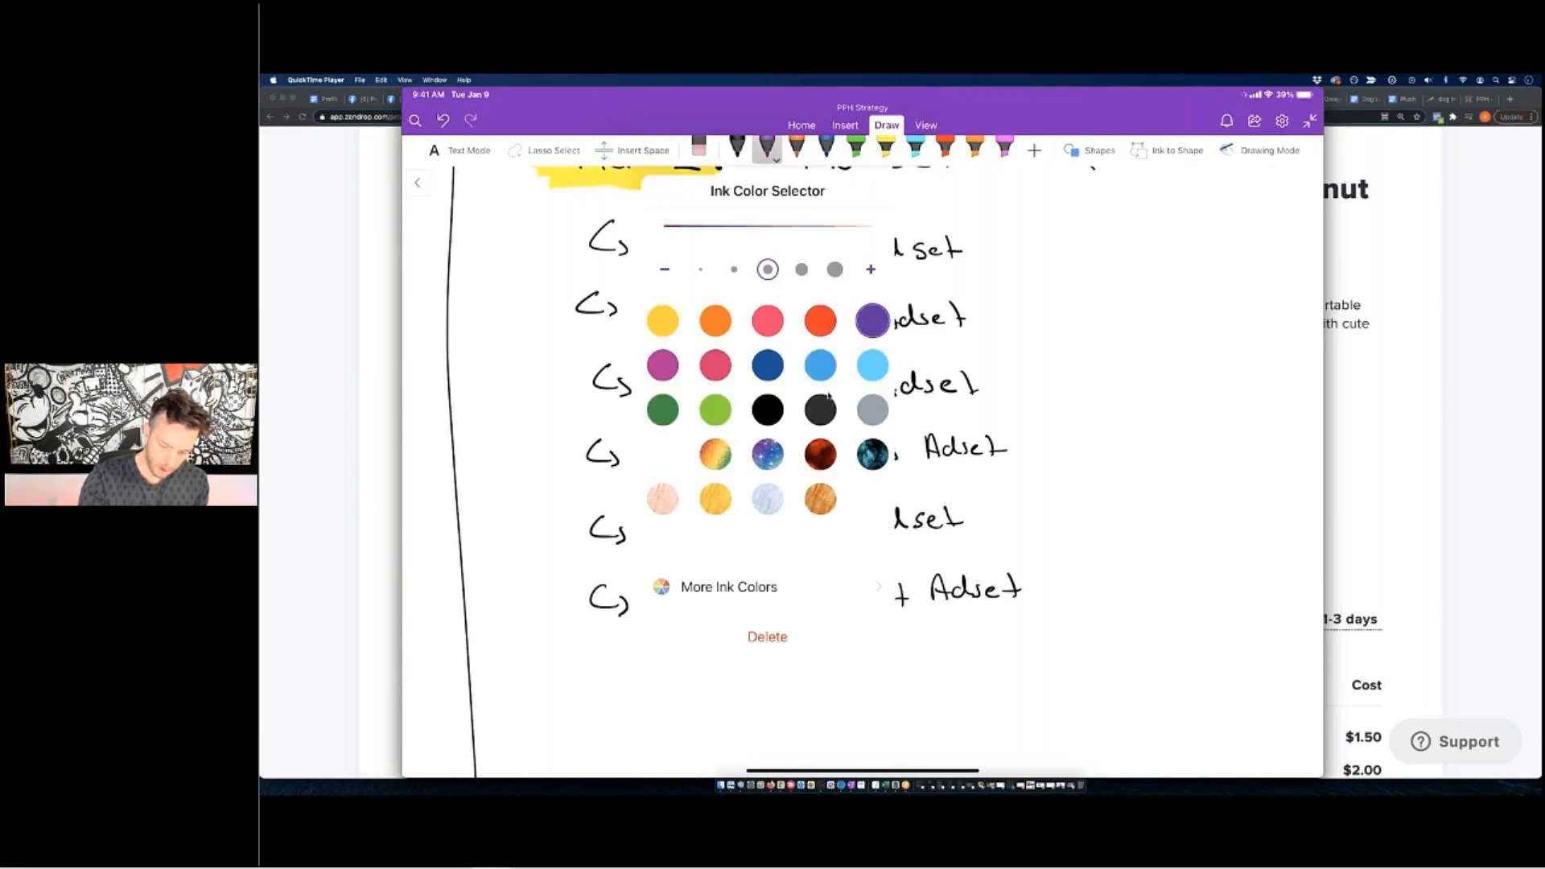
click(829, 396)
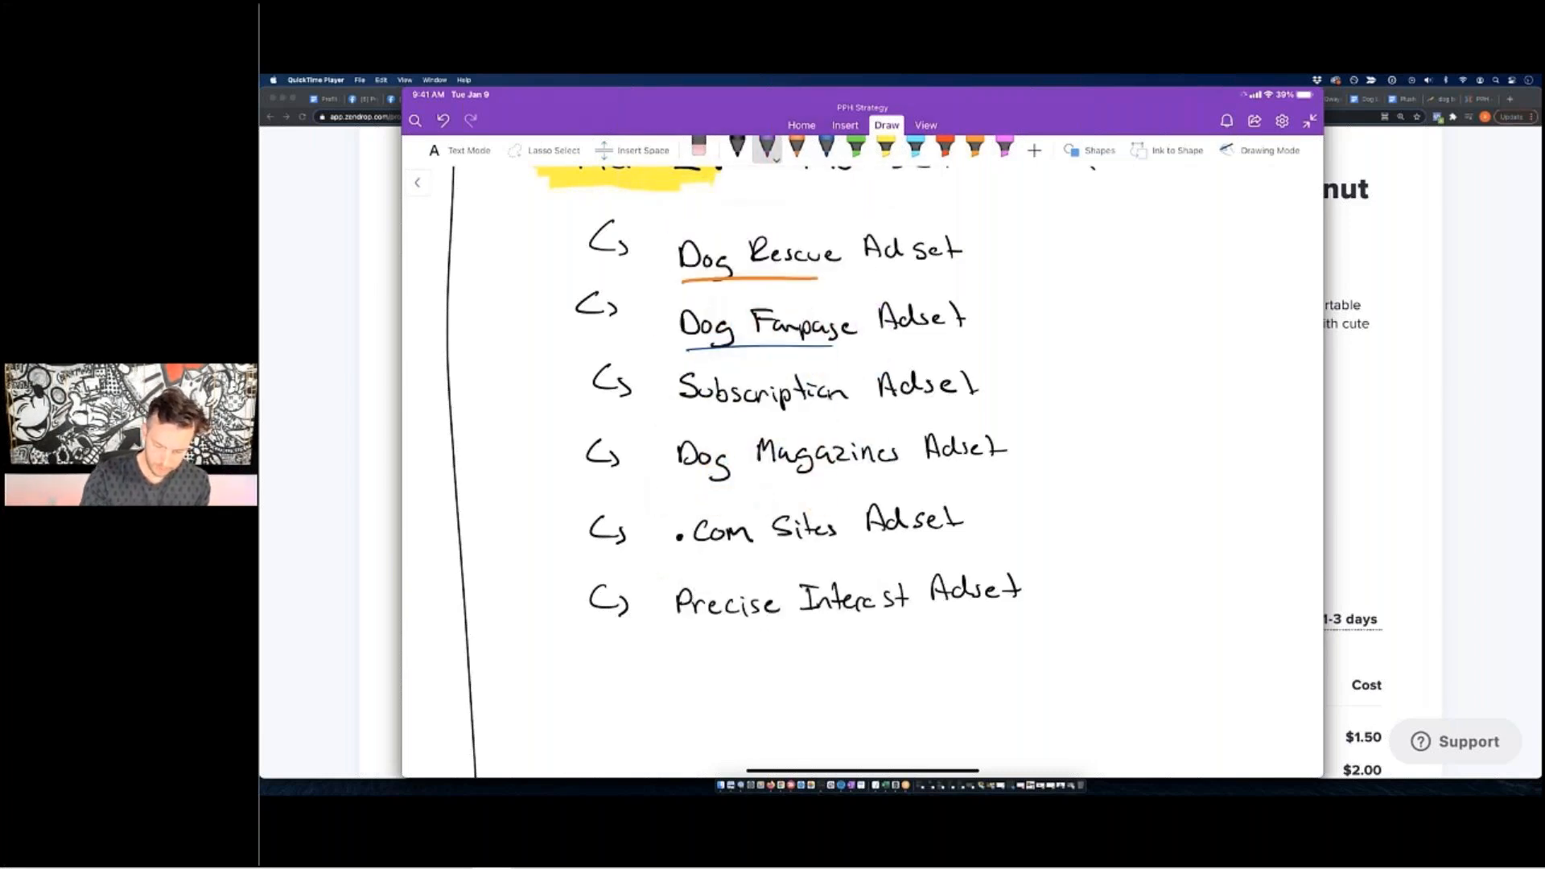
drag(688, 416, 848, 410)
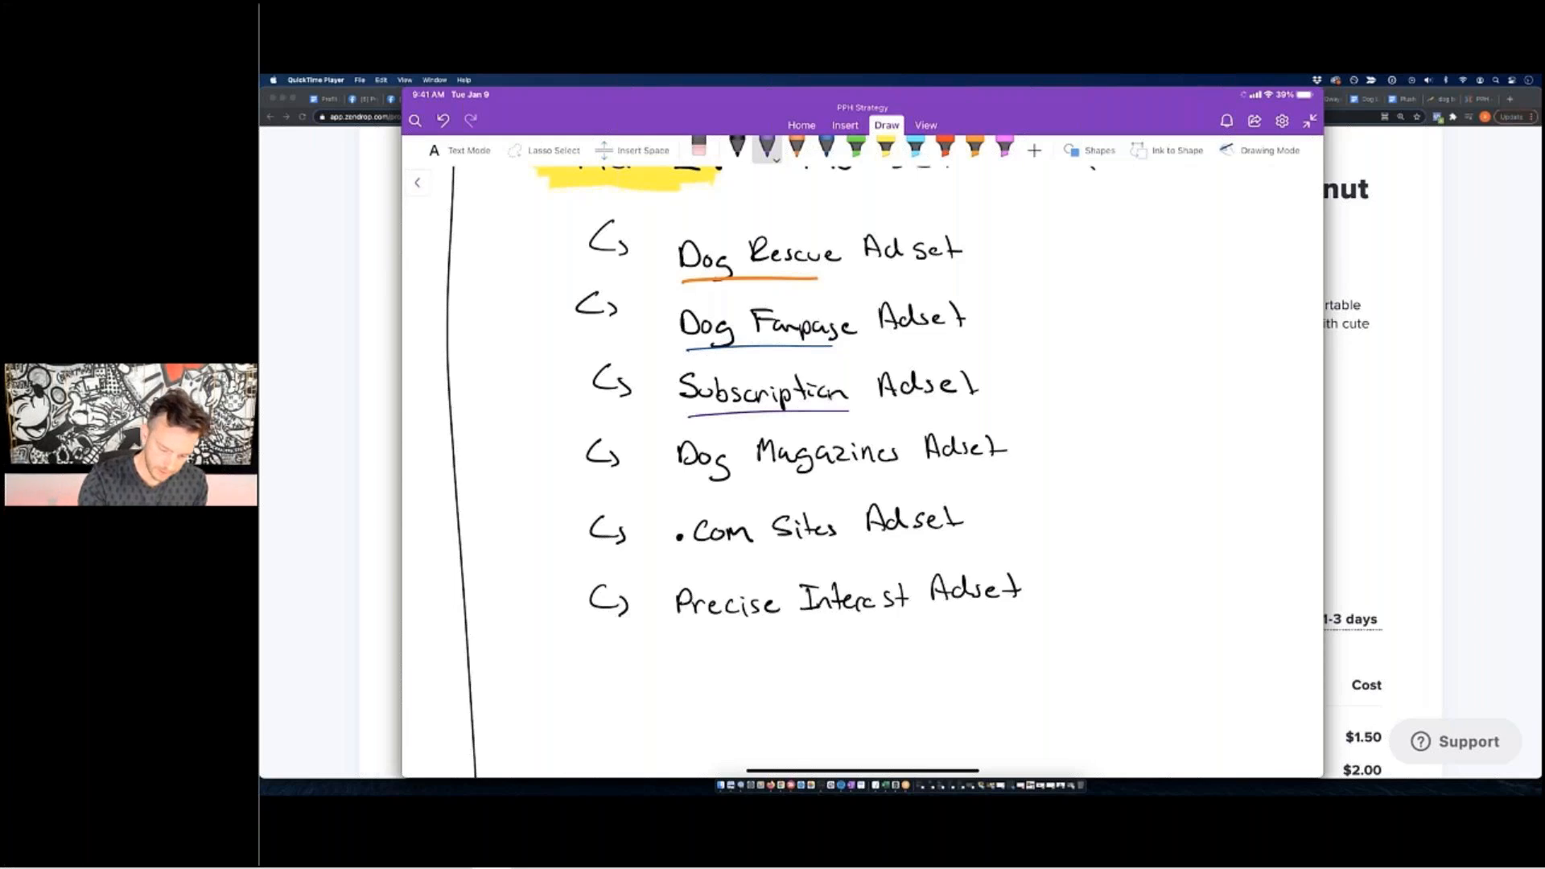
click(767, 146)
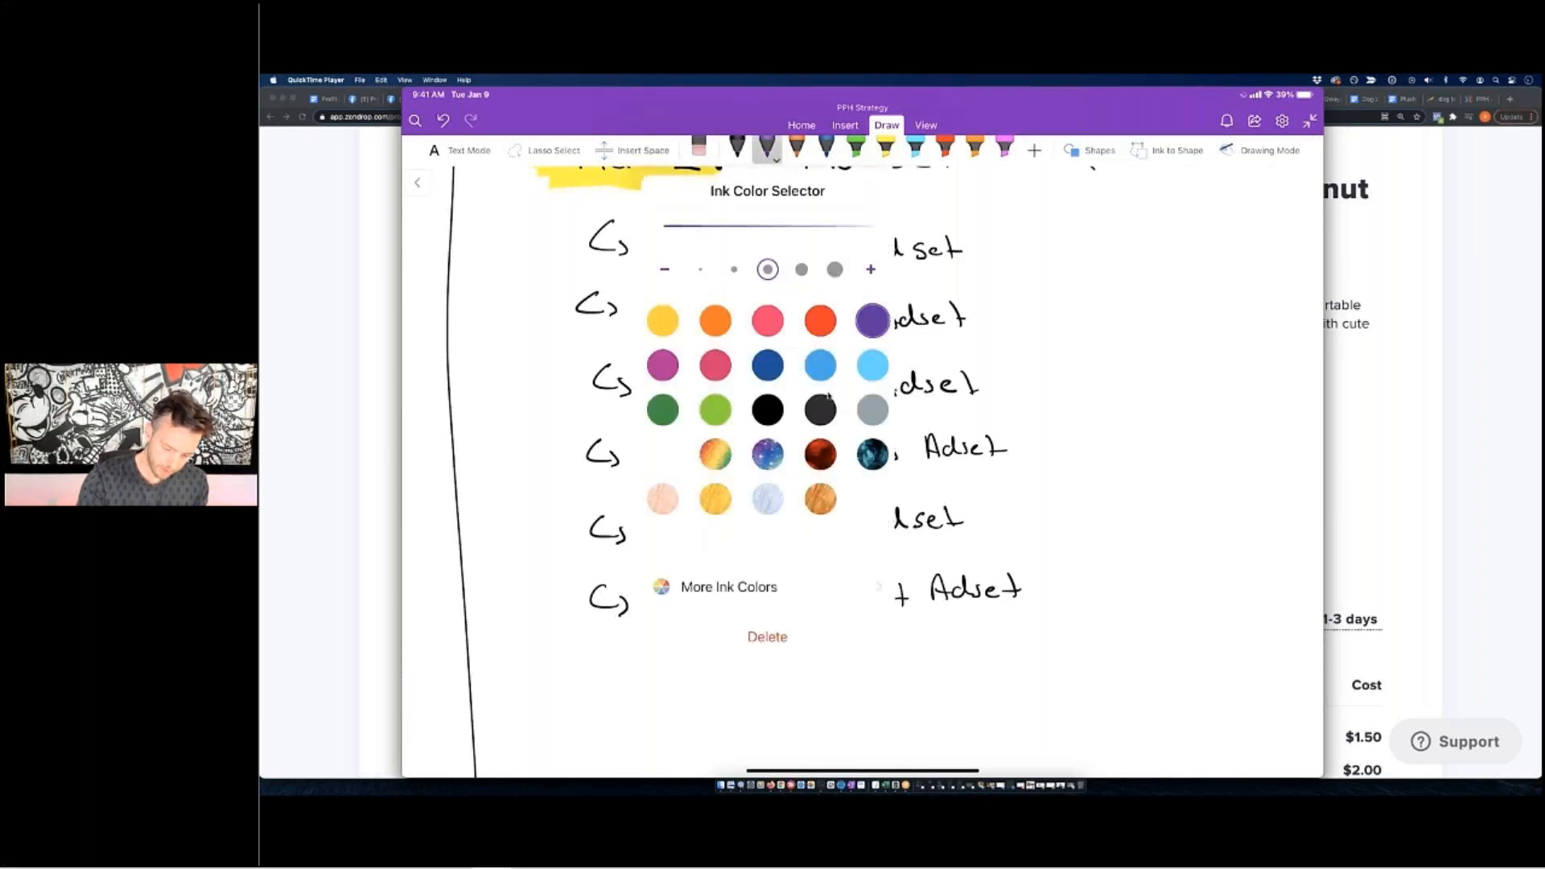
click(714, 410)
click(1111, 450)
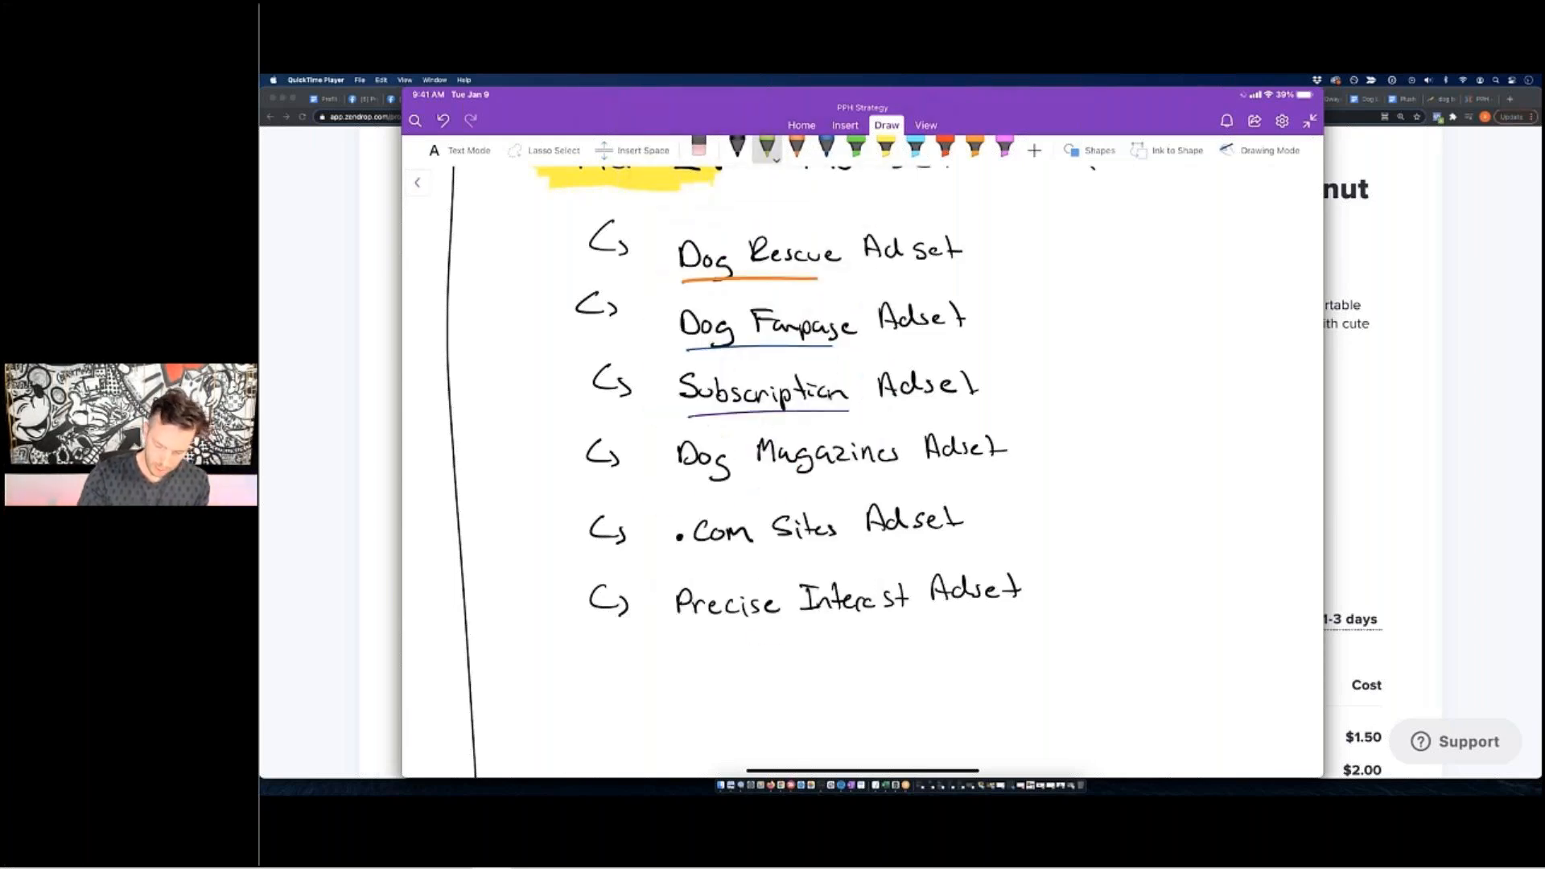
drag(679, 487, 877, 485)
Underline ".Com Sites" in magenta ink and "Precise Interest" in the galaxy-effect ink.
click(767, 146)
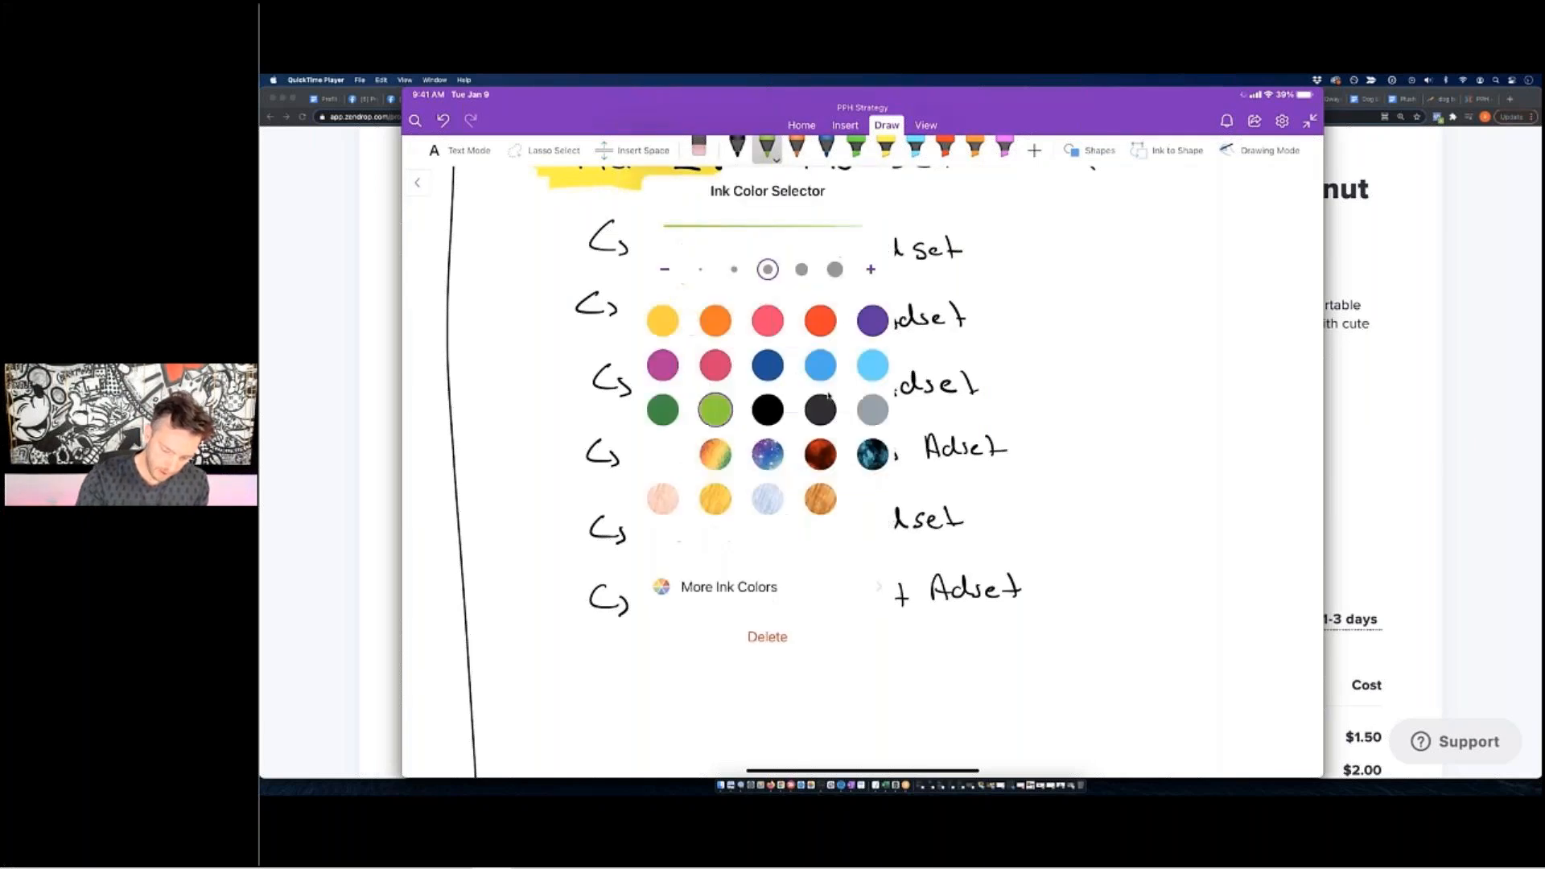
click(663, 365)
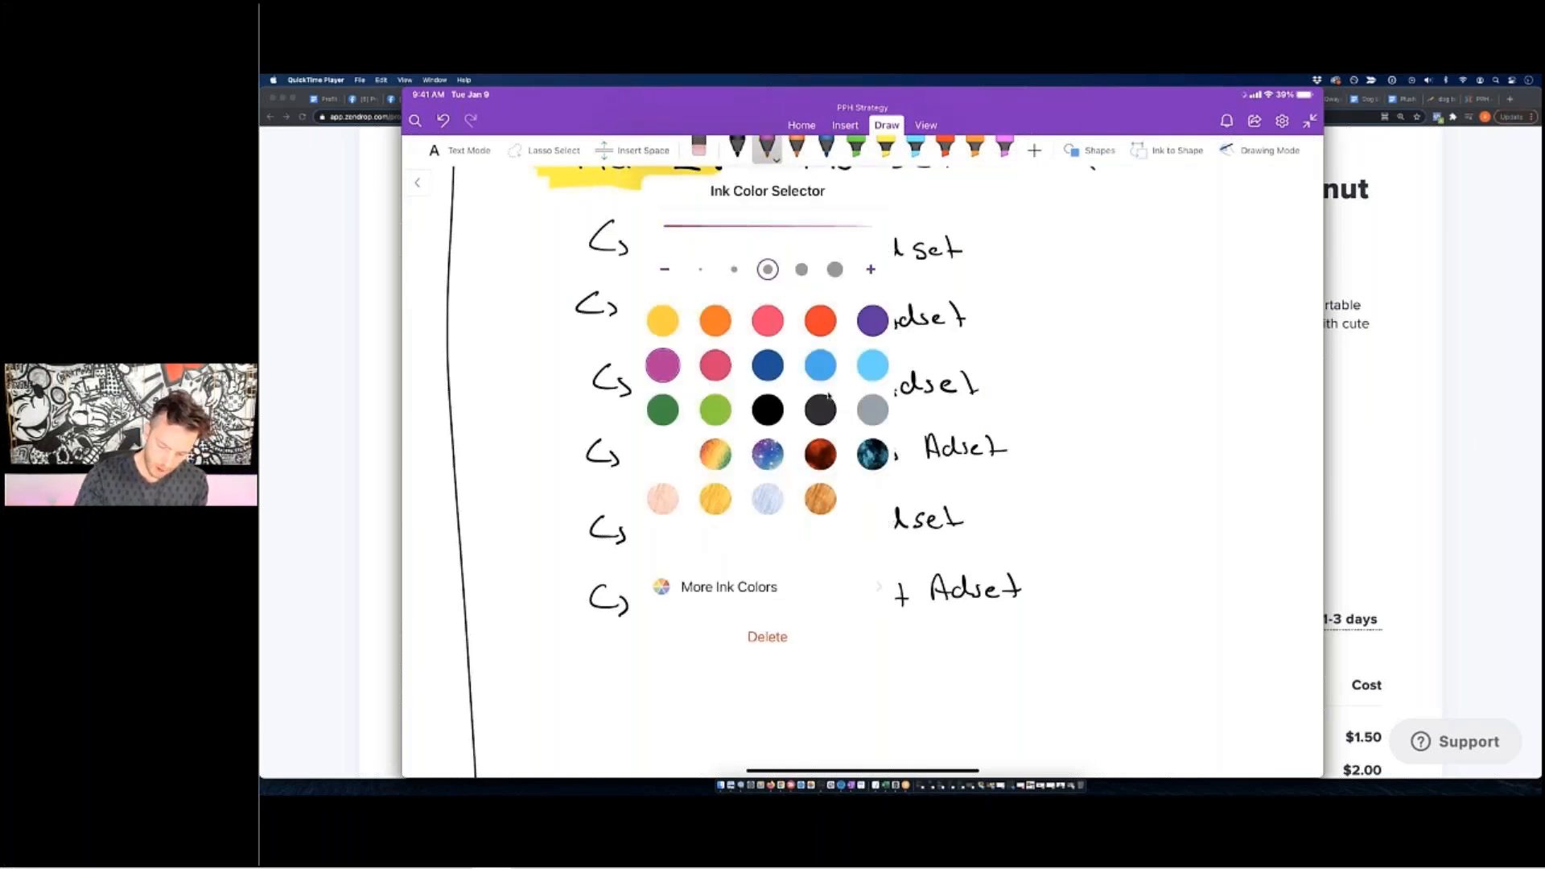
drag(673, 556, 837, 556)
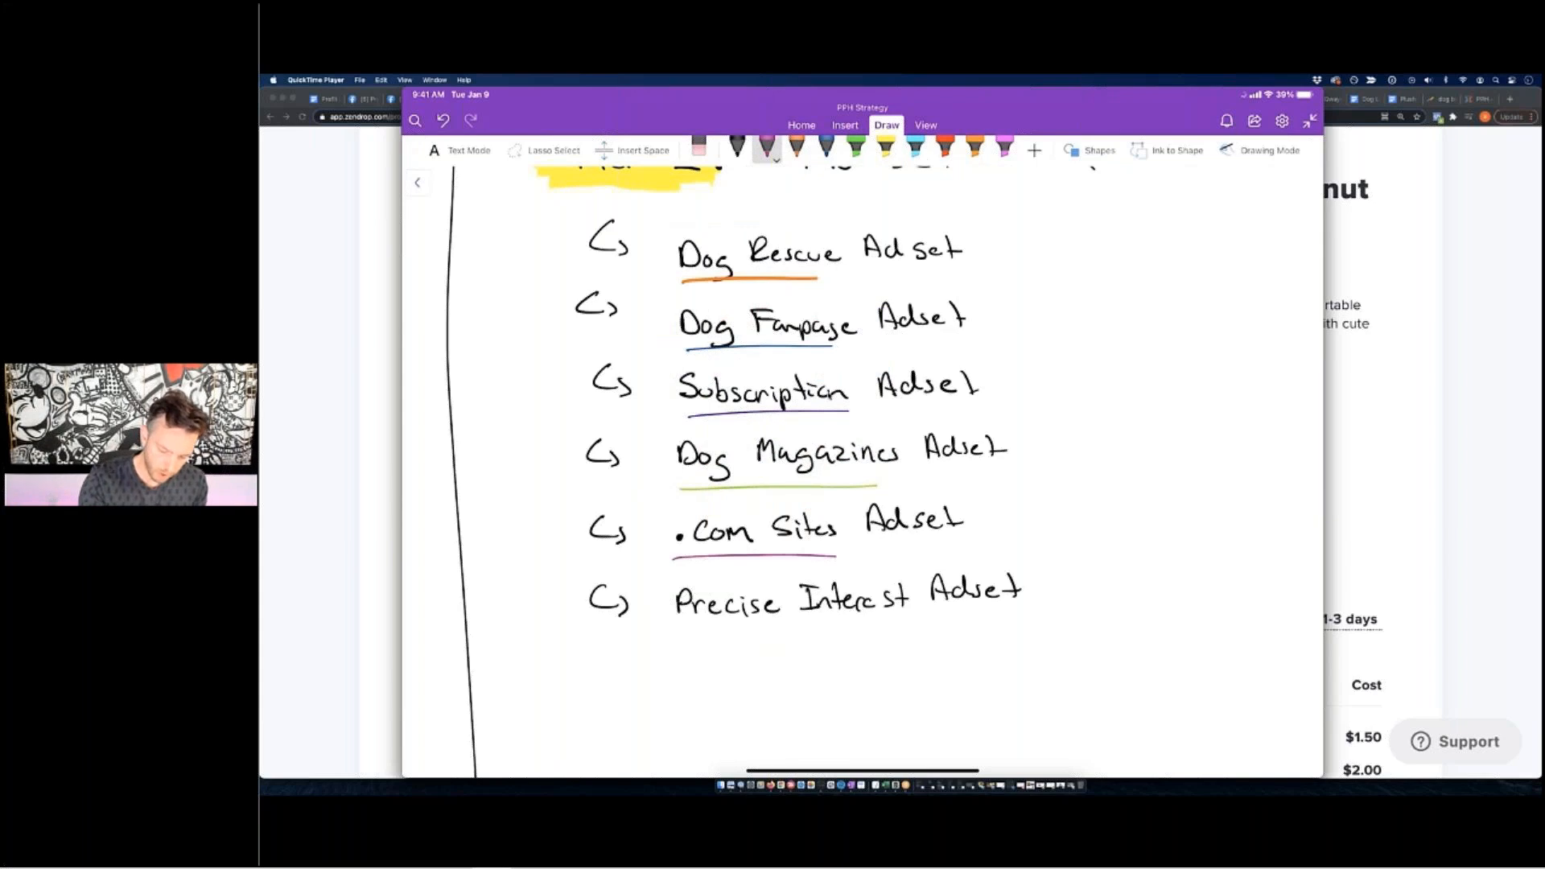
click(767, 146)
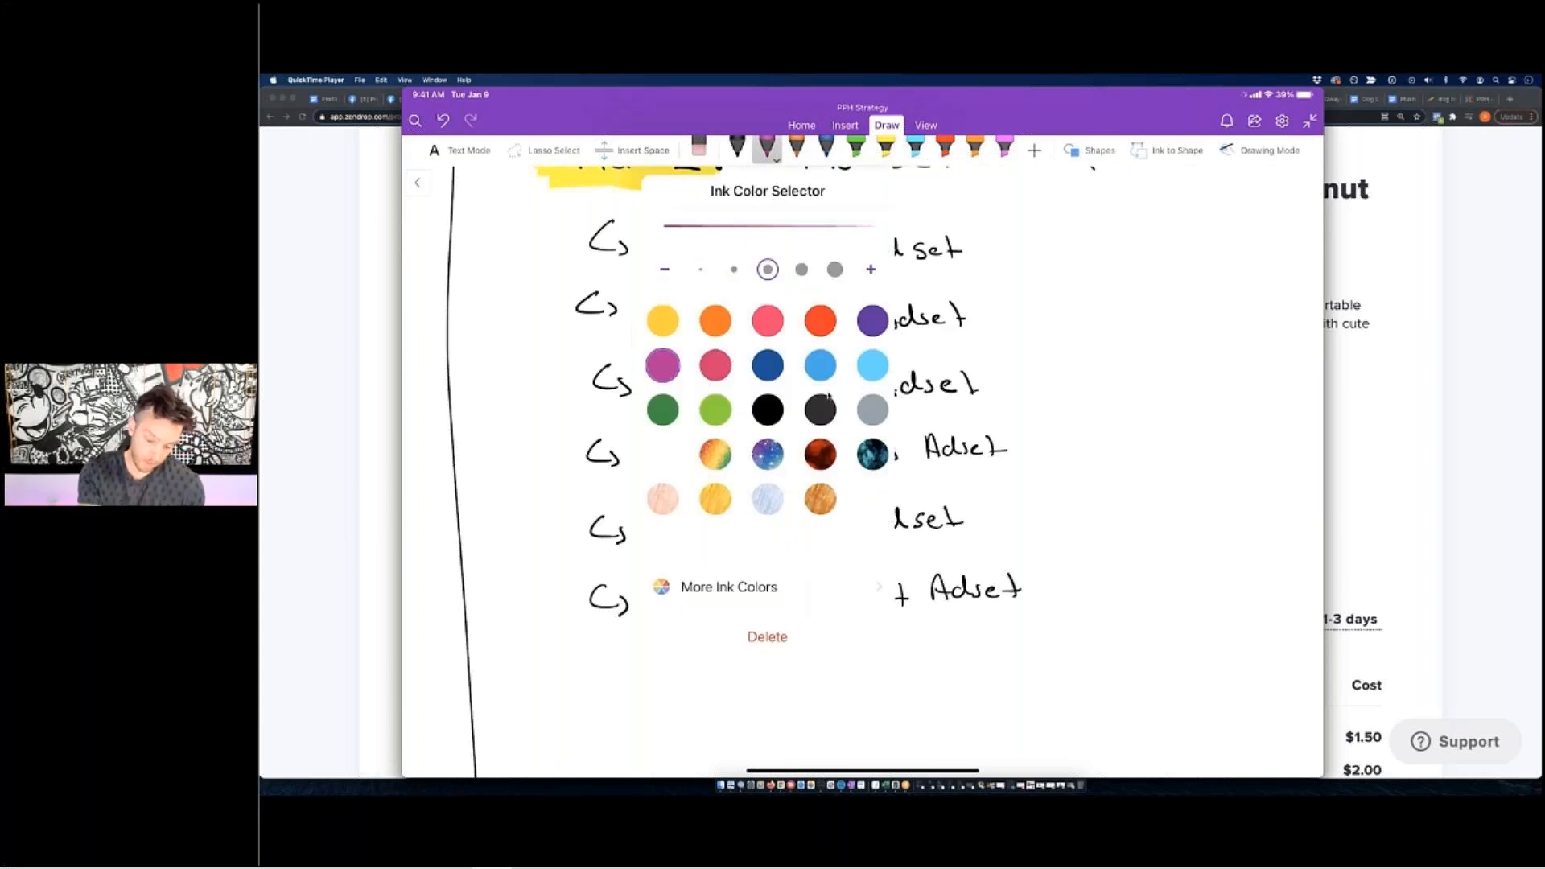
click(767, 454)
click(1086, 499)
drag(671, 633, 894, 626)
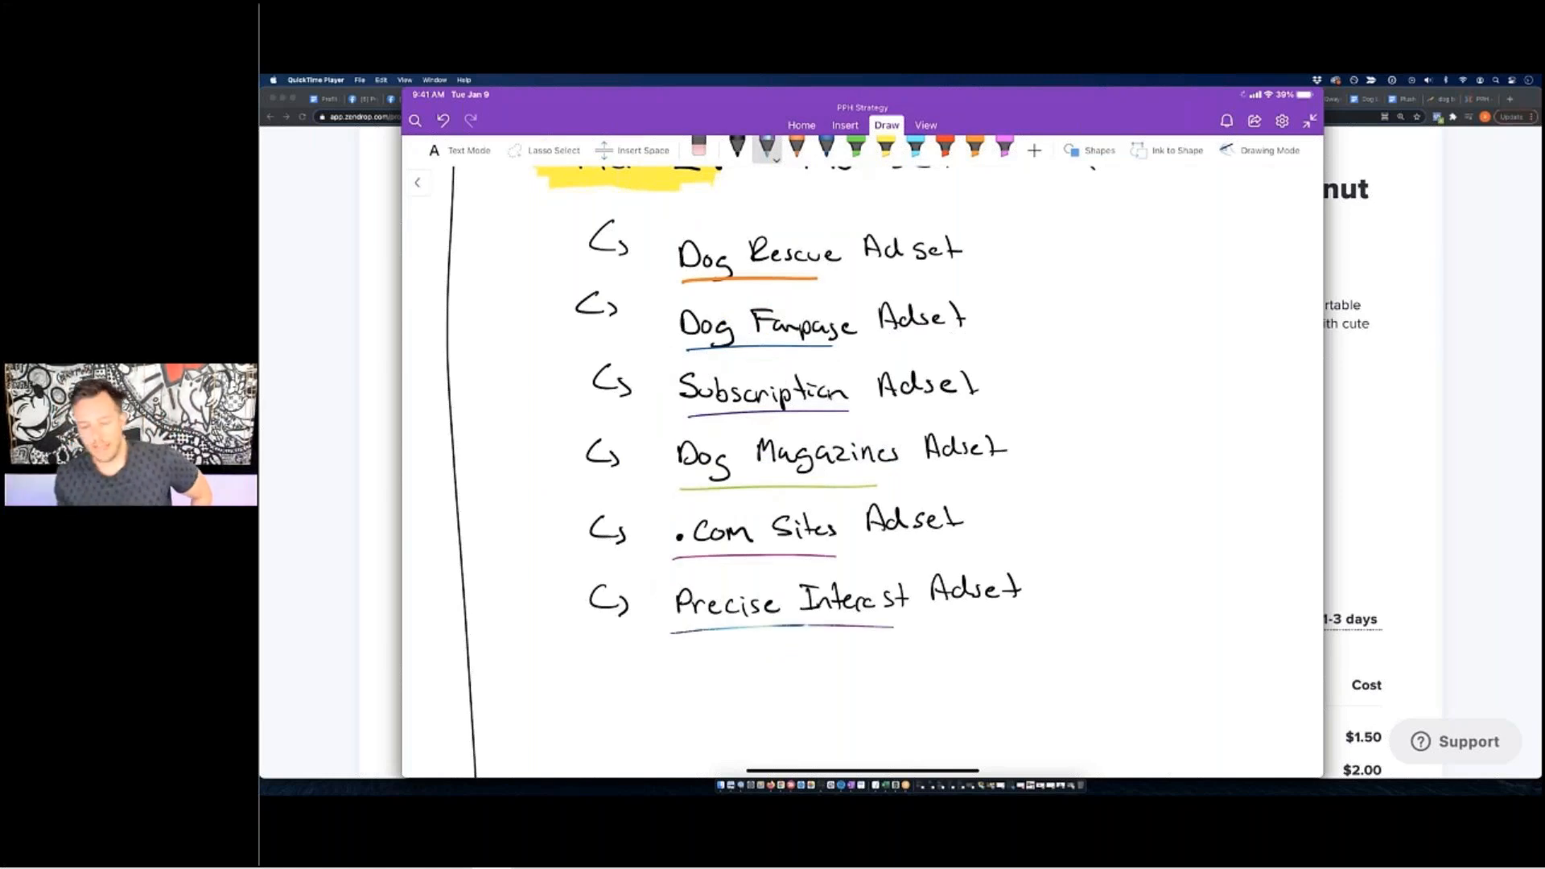
Complete the "Target Group" heading beside the ad set list and write the age range "21-65+" with a branch arrow below it.
scroll(863, 472, down, 3)
scroll(829, 396, down, 3)
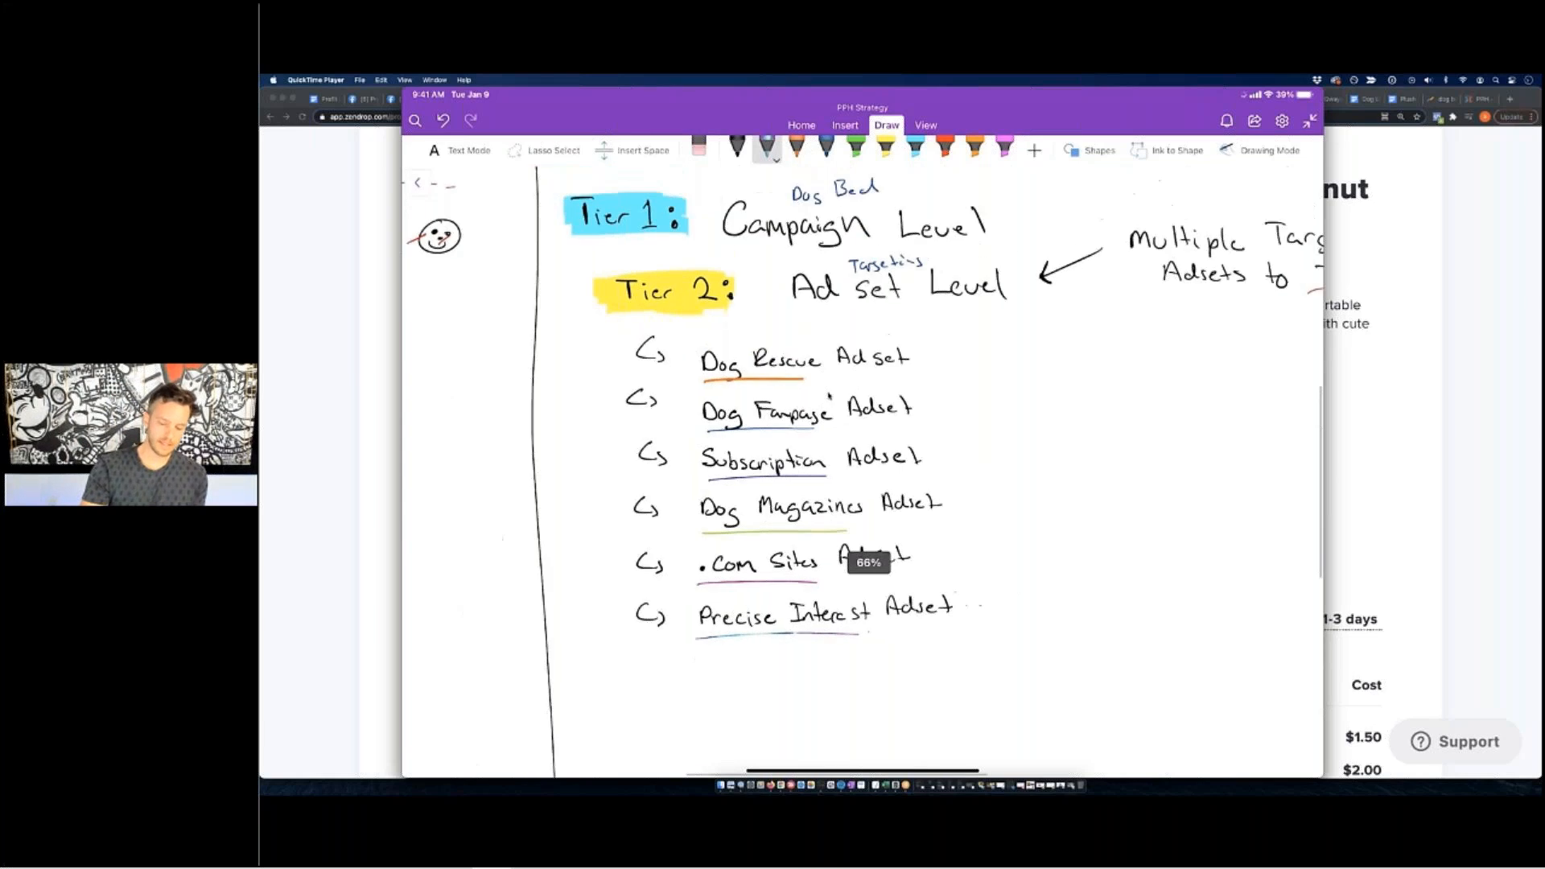
scroll(829, 395, up, 1)
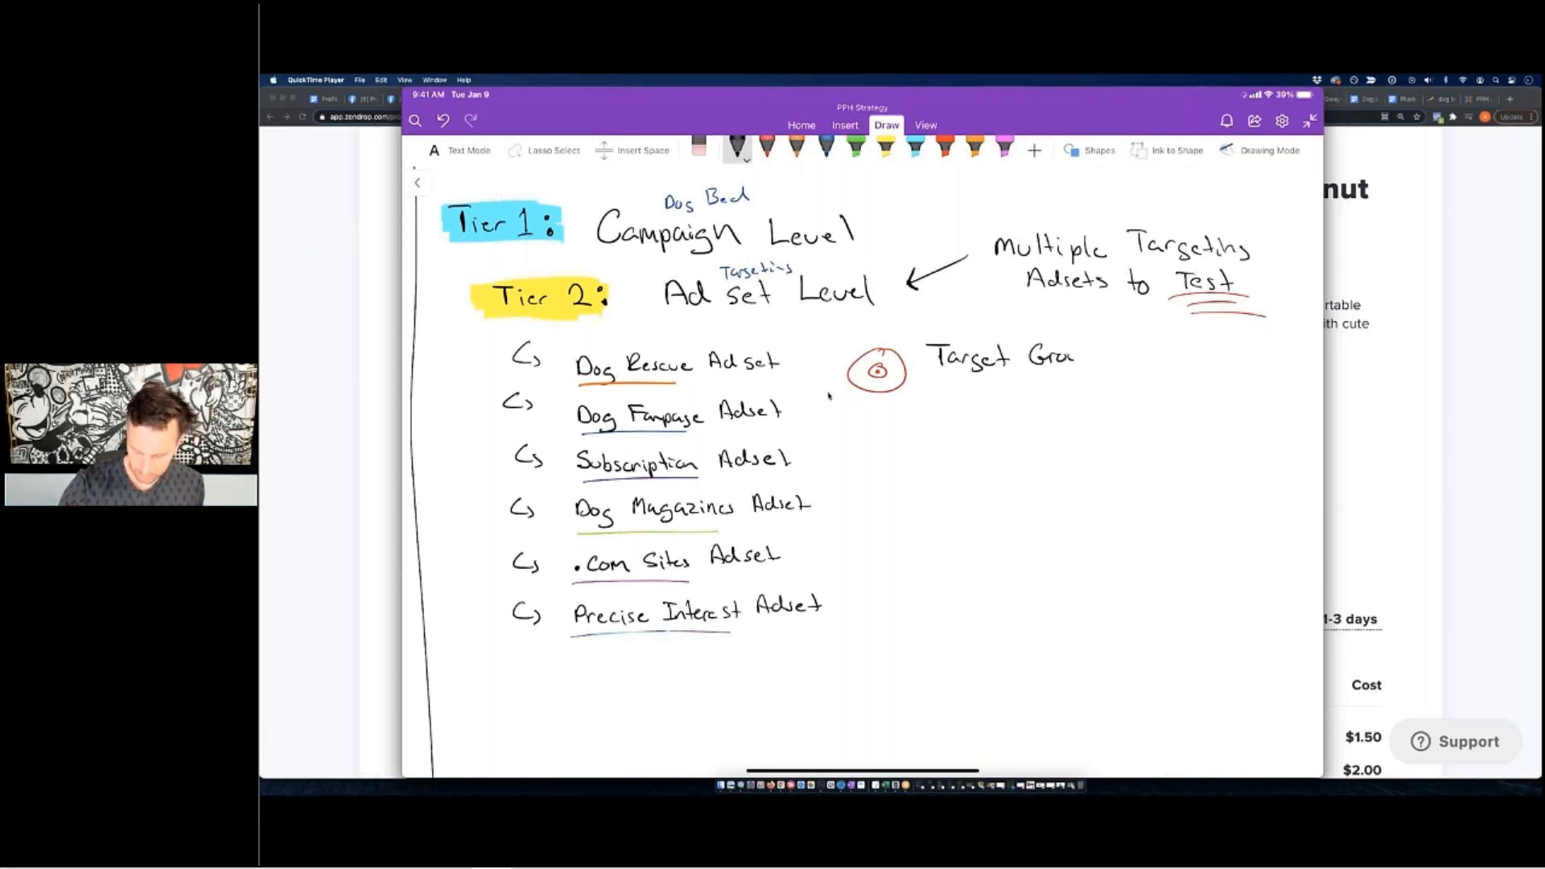
mouse_move(947, 393)
mouse_down()
mouse_move(997, 424)
mouse_move(1086, 420)
mouse_up()
drag(1080, 413, 1092, 413)
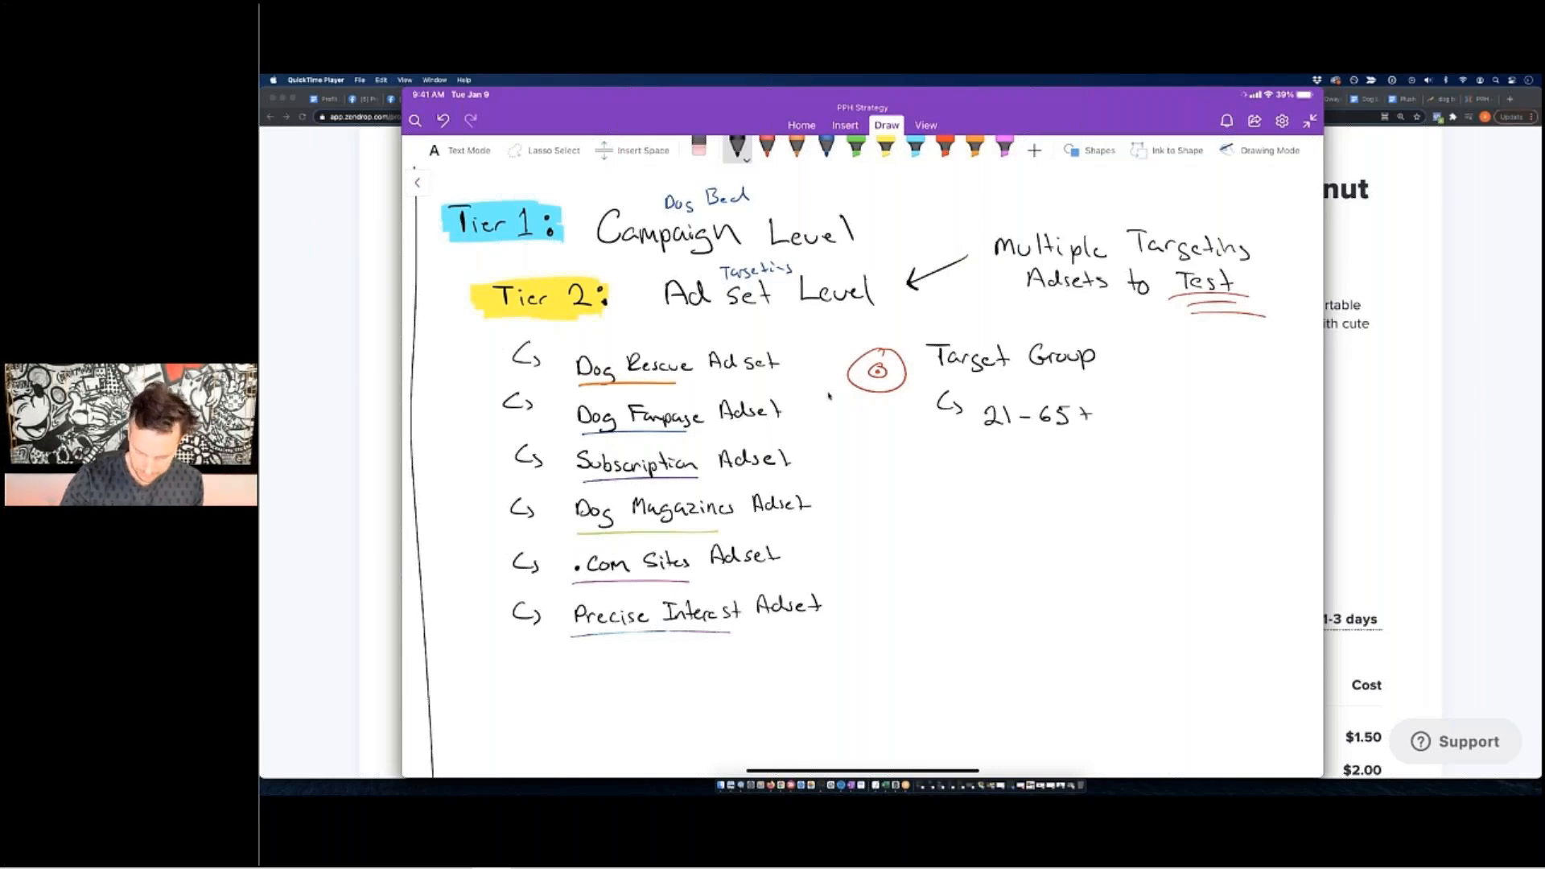
Add a branch arrow with "Male | Female" below the age range.
drag(951, 436, 942, 455)
drag(948, 452, 1136, 467)
drag(1137, 447, 1159, 465)
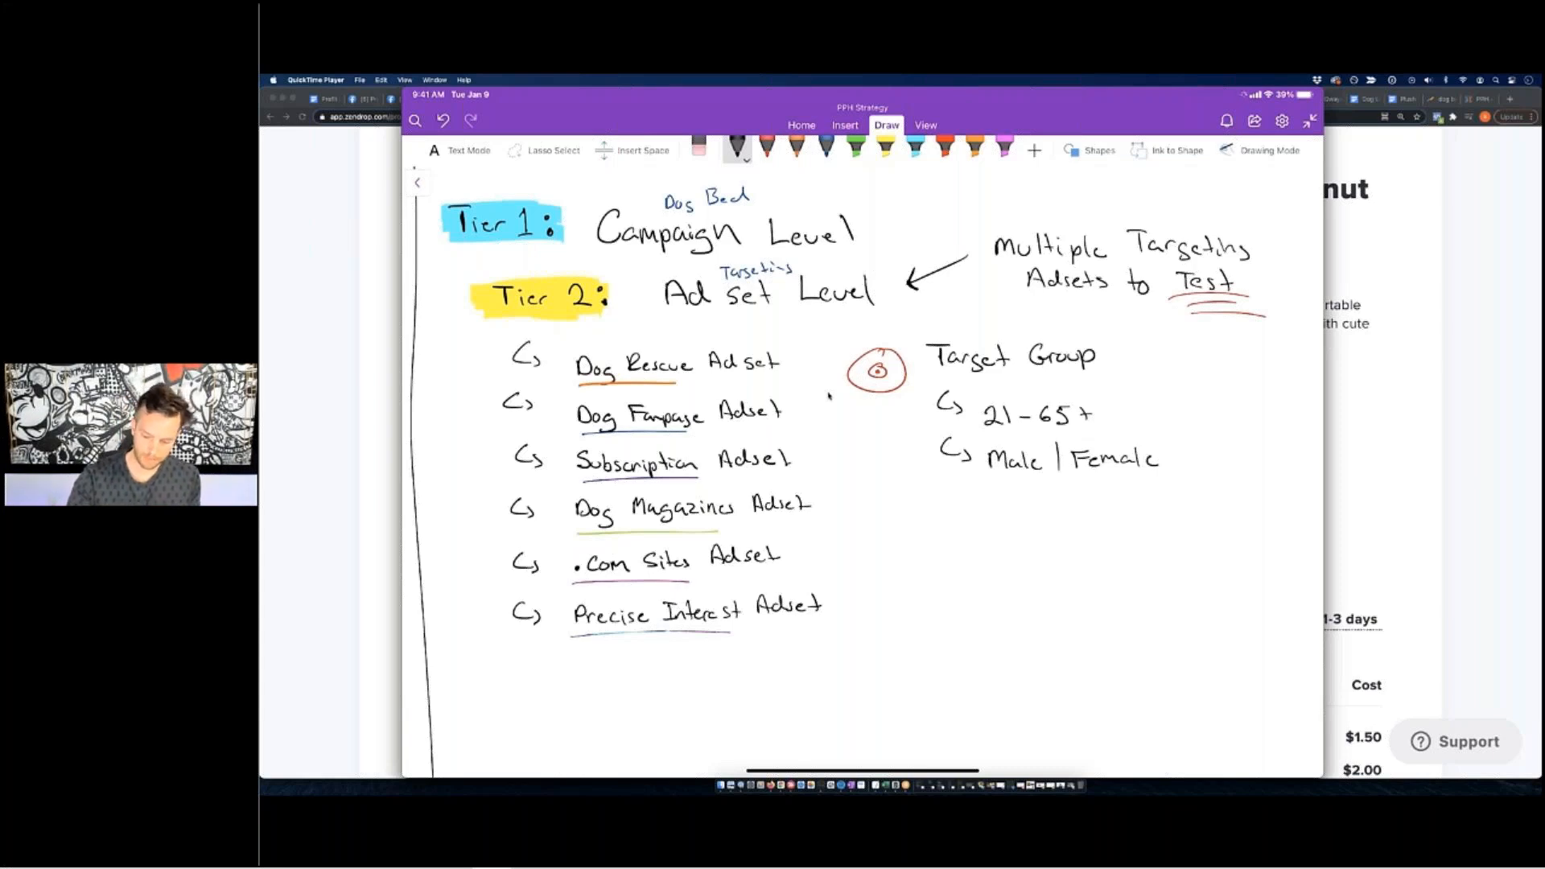
Add a third branch arrow under Target Group and write the countries "USA, Canada, Australia" beside it.
drag(940, 488, 971, 515)
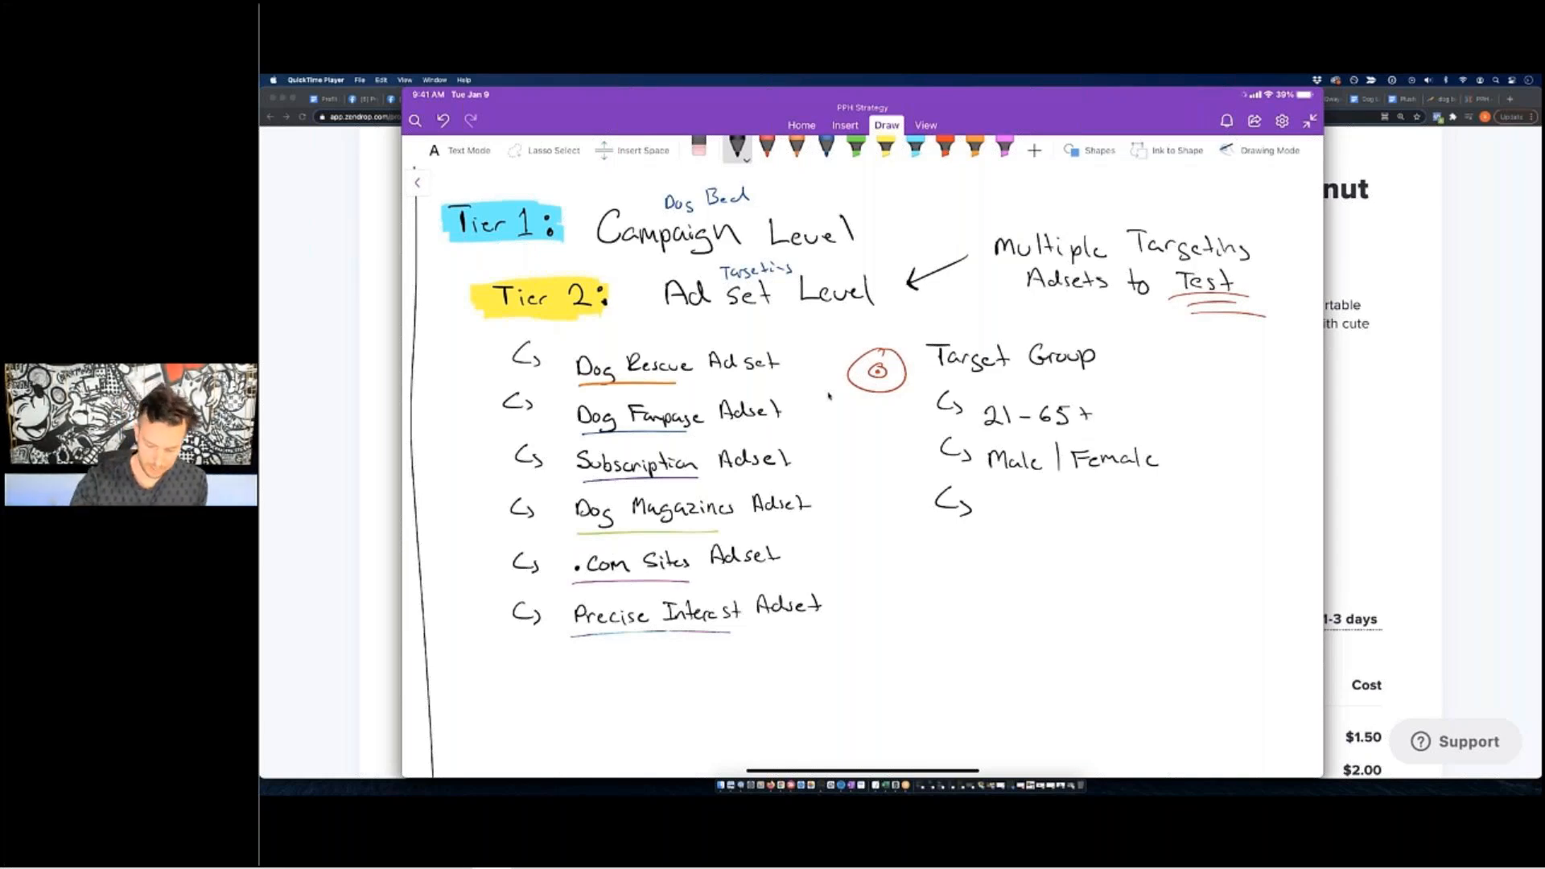
mouse_move(994, 500)
mouse_down()
mouse_move(1047, 524)
mouse_move(1092, 519)
mouse_up()
mouse_move(1090, 512)
mouse_down()
mouse_move(1118, 521)
mouse_move(1134, 503)
mouse_up()
mouse_move(1147, 512)
mouse_down()
mouse_move(1189, 498)
mouse_move(1244, 519)
mouse_up()
drag(1251, 497, 1263, 519)
drag(1271, 510, 1281, 520)
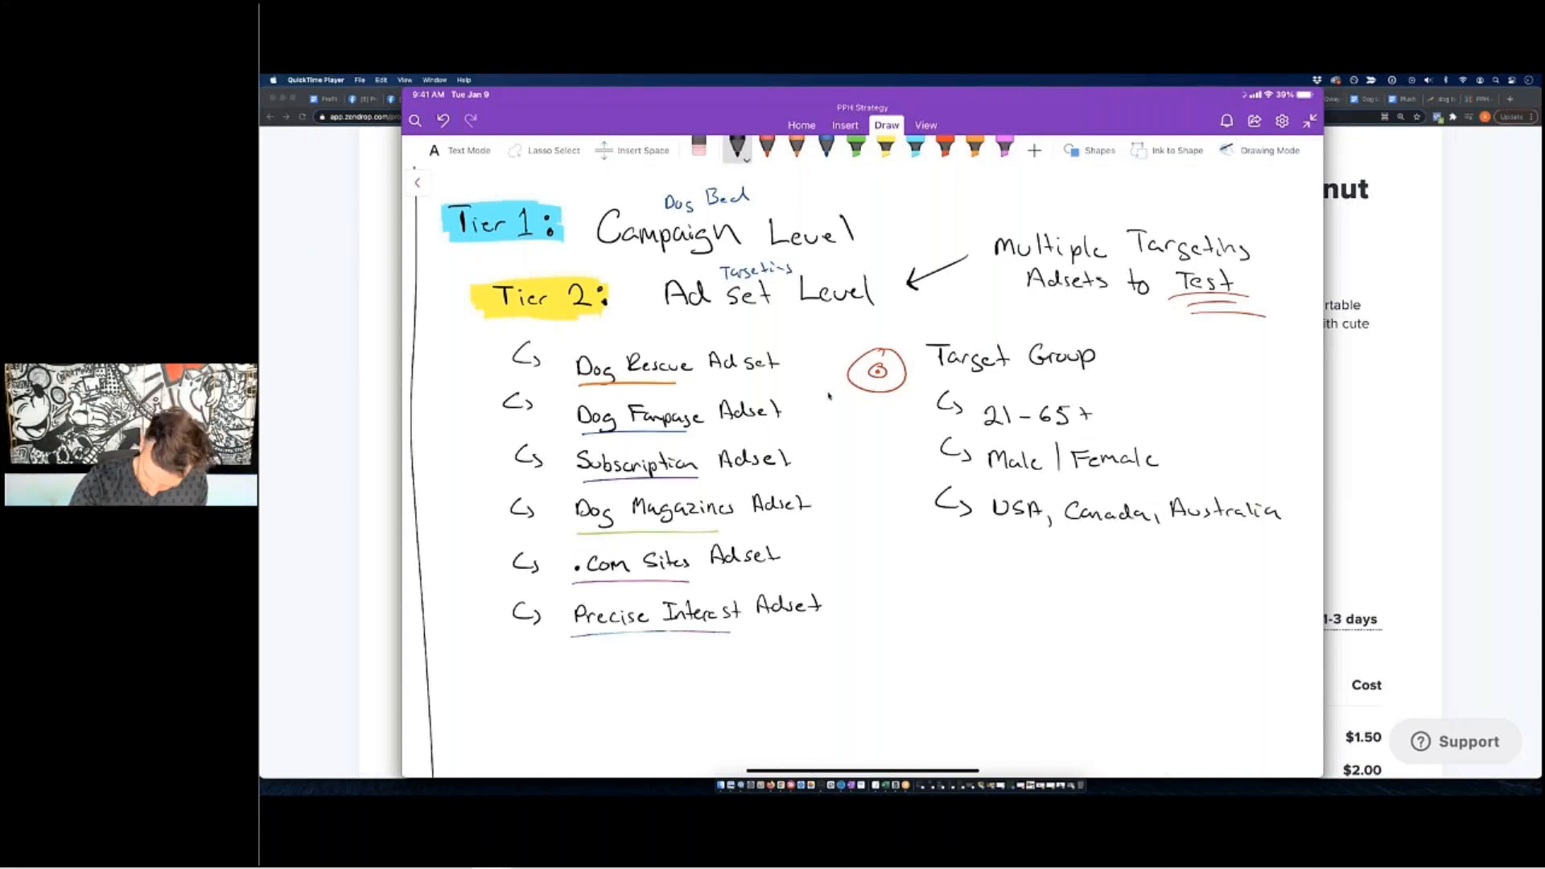
Continue the country list on a second line with "New Zealand, UK", erasing and rewriting "UK" more neatly.
drag(992, 547, 1118, 559)
drag(1120, 541, 1128, 559)
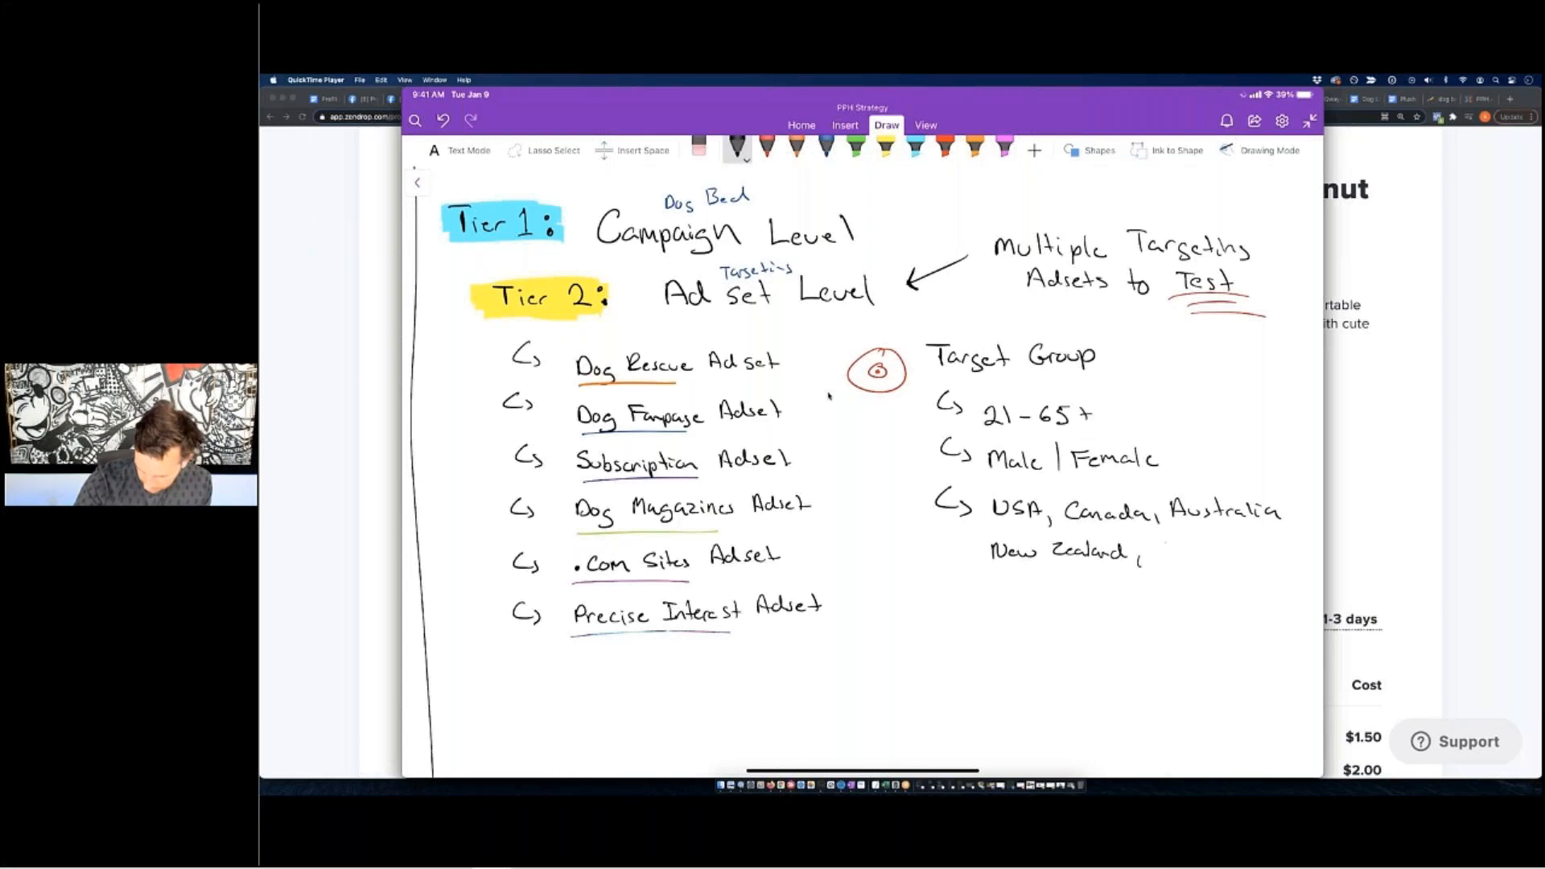
drag(1163, 540, 1178, 541)
mouse_move(1186, 537)
mouse_down()
mouse_move(1204, 562)
mouse_move(1194, 554)
mouse_up()
click(699, 148)
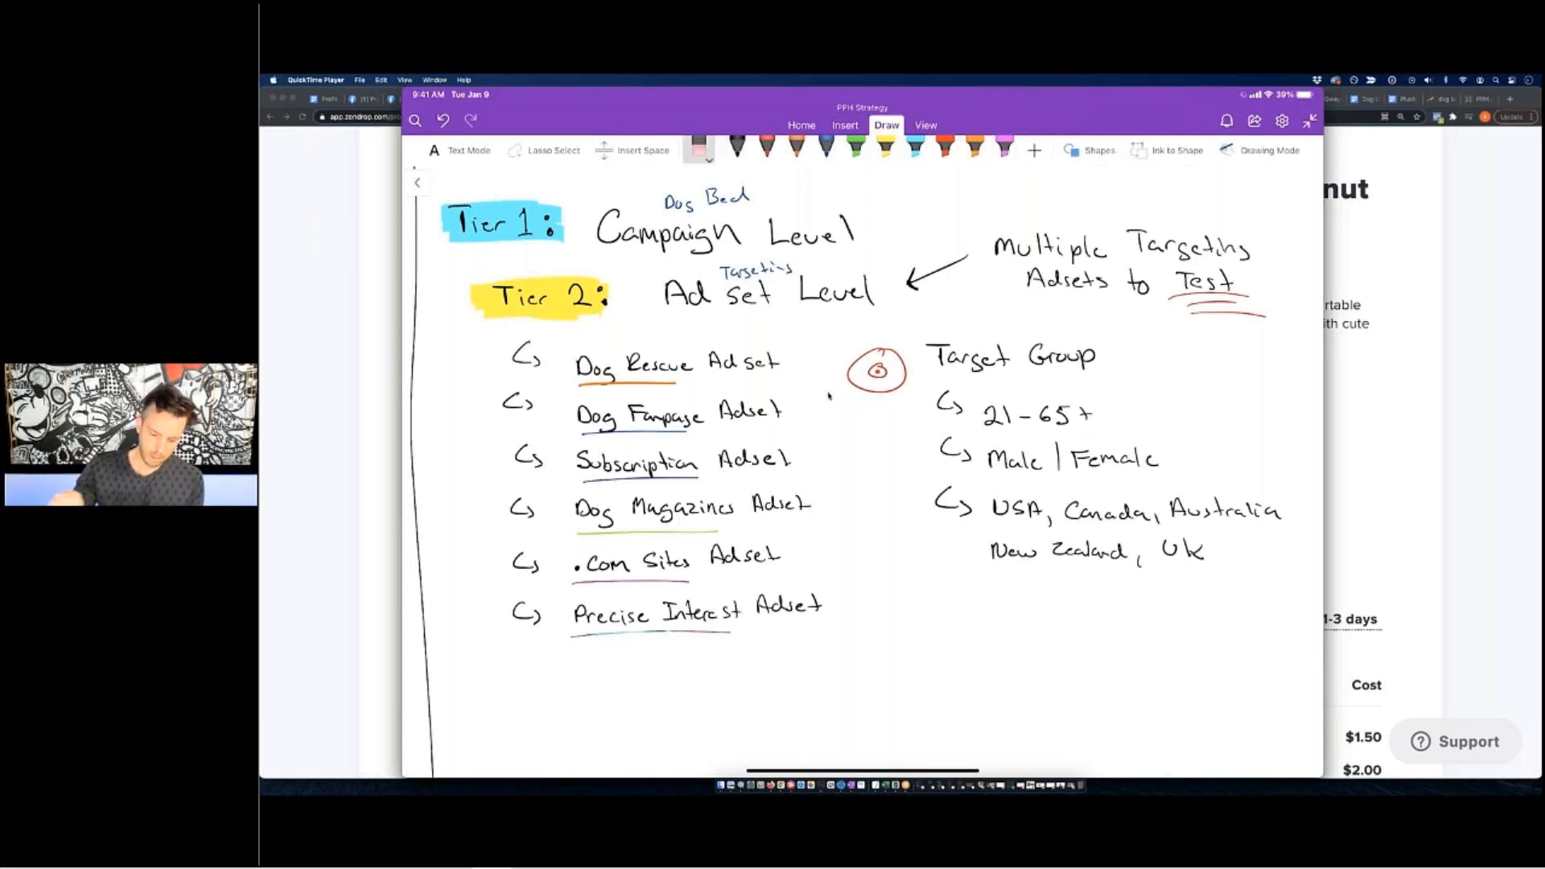
drag(1186, 537, 1202, 557)
click(737, 148)
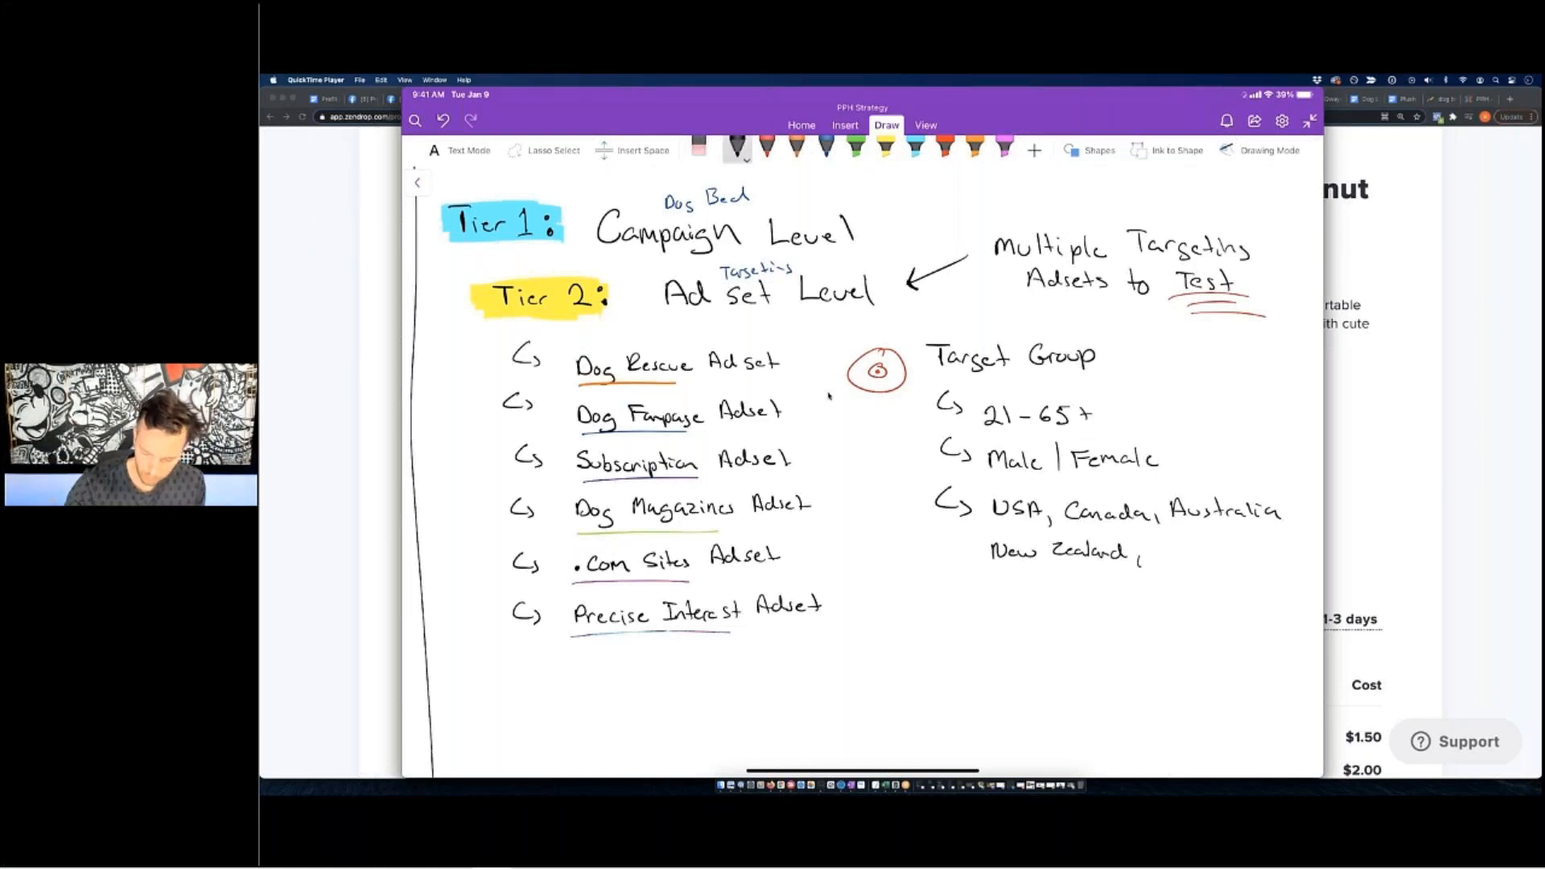
drag(1164, 544, 1203, 563)
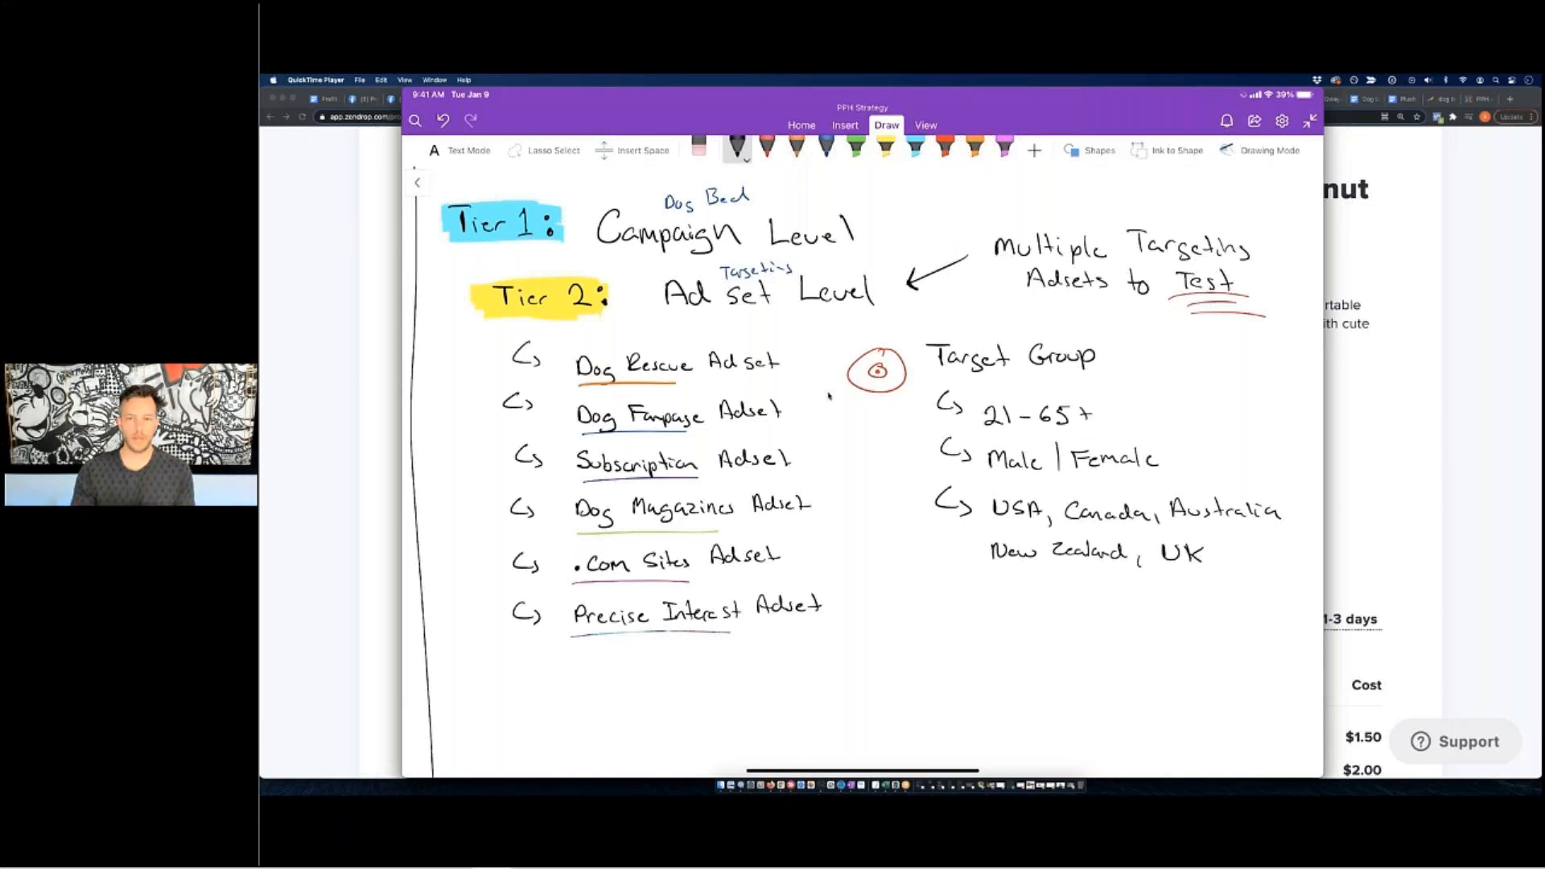
Underline the "Target Group" heading in red ink.
click(767, 148)
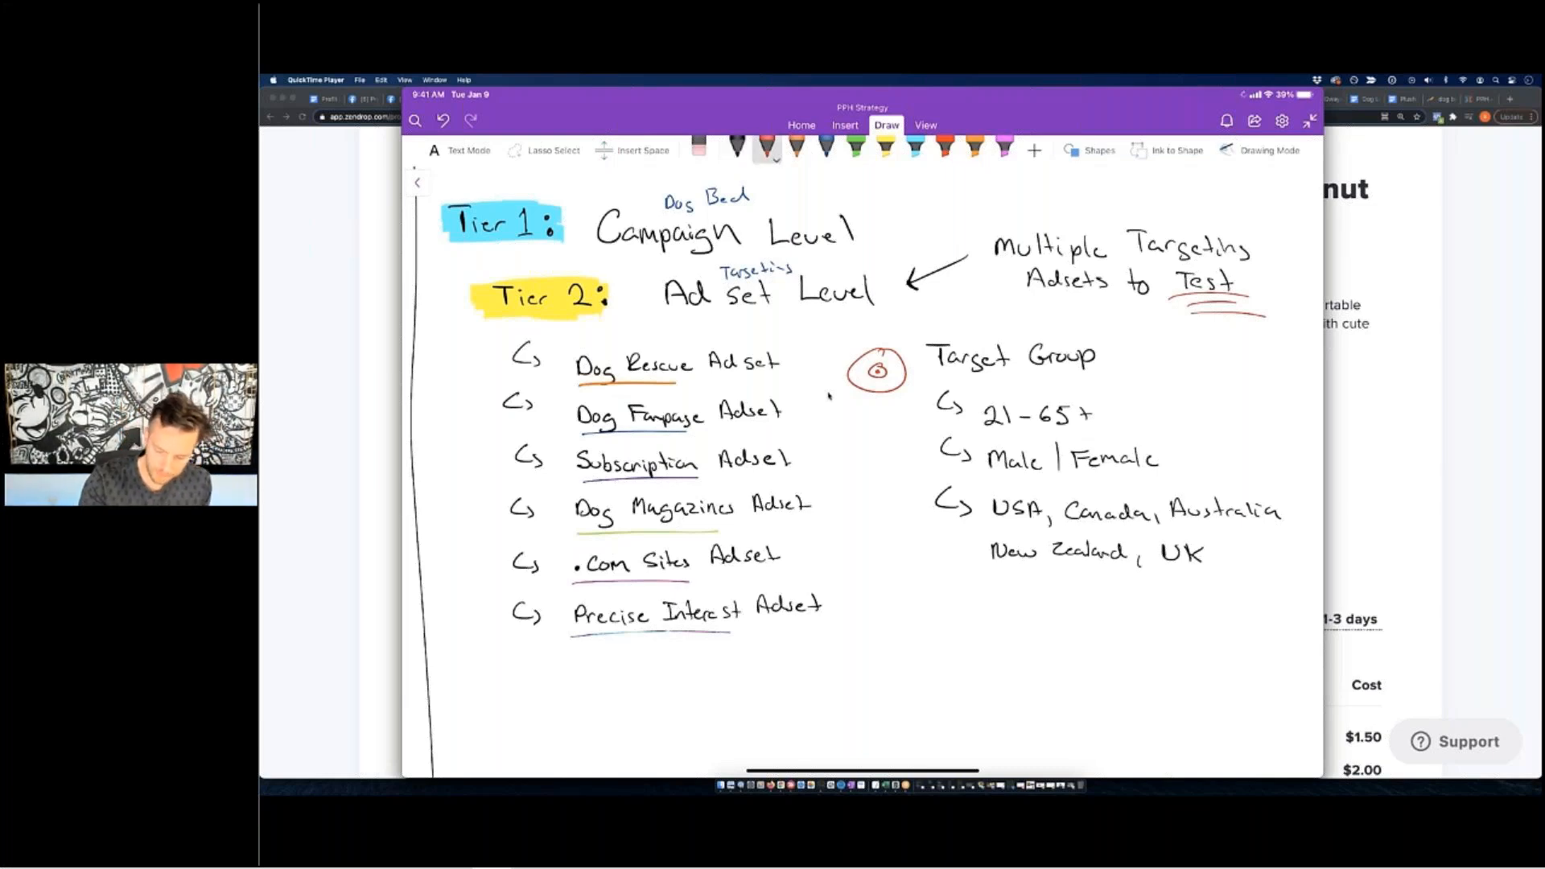
drag(933, 375, 1082, 367)
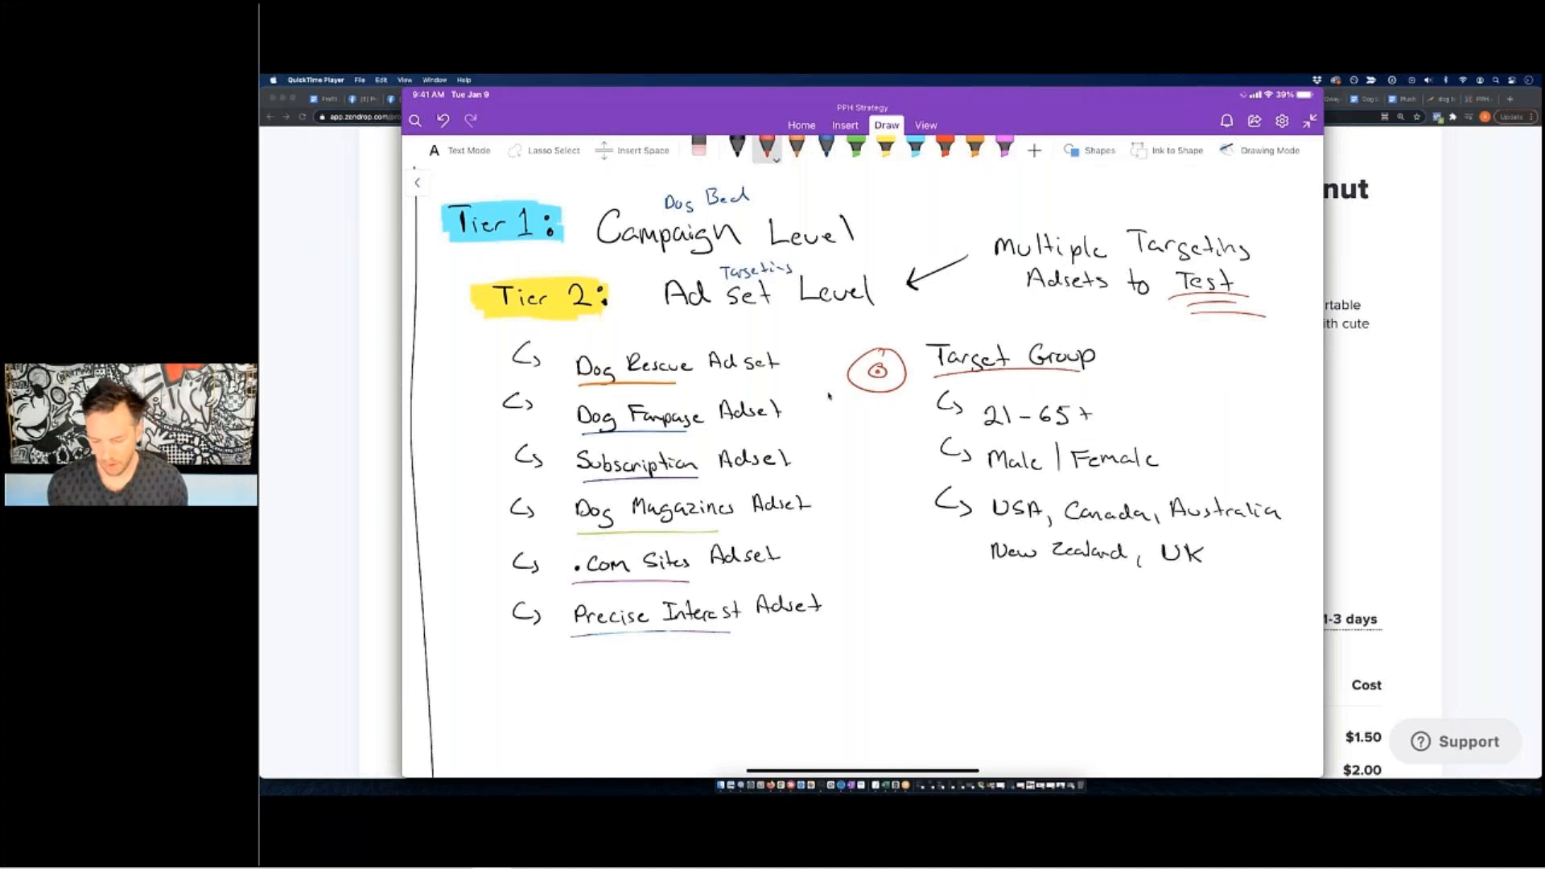
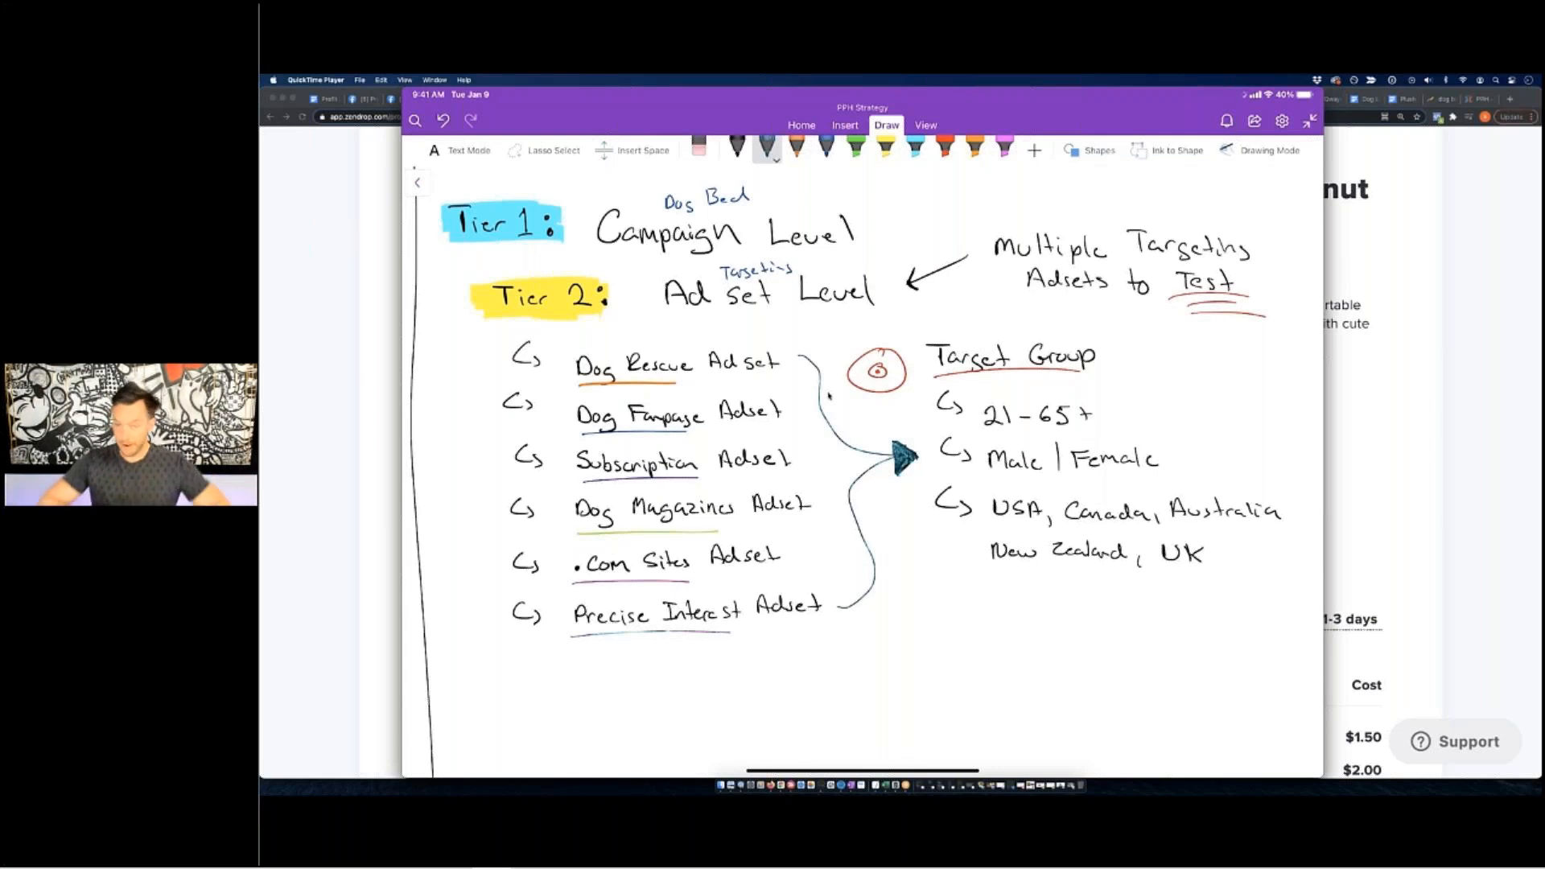
scroll(829, 396, down, 5)
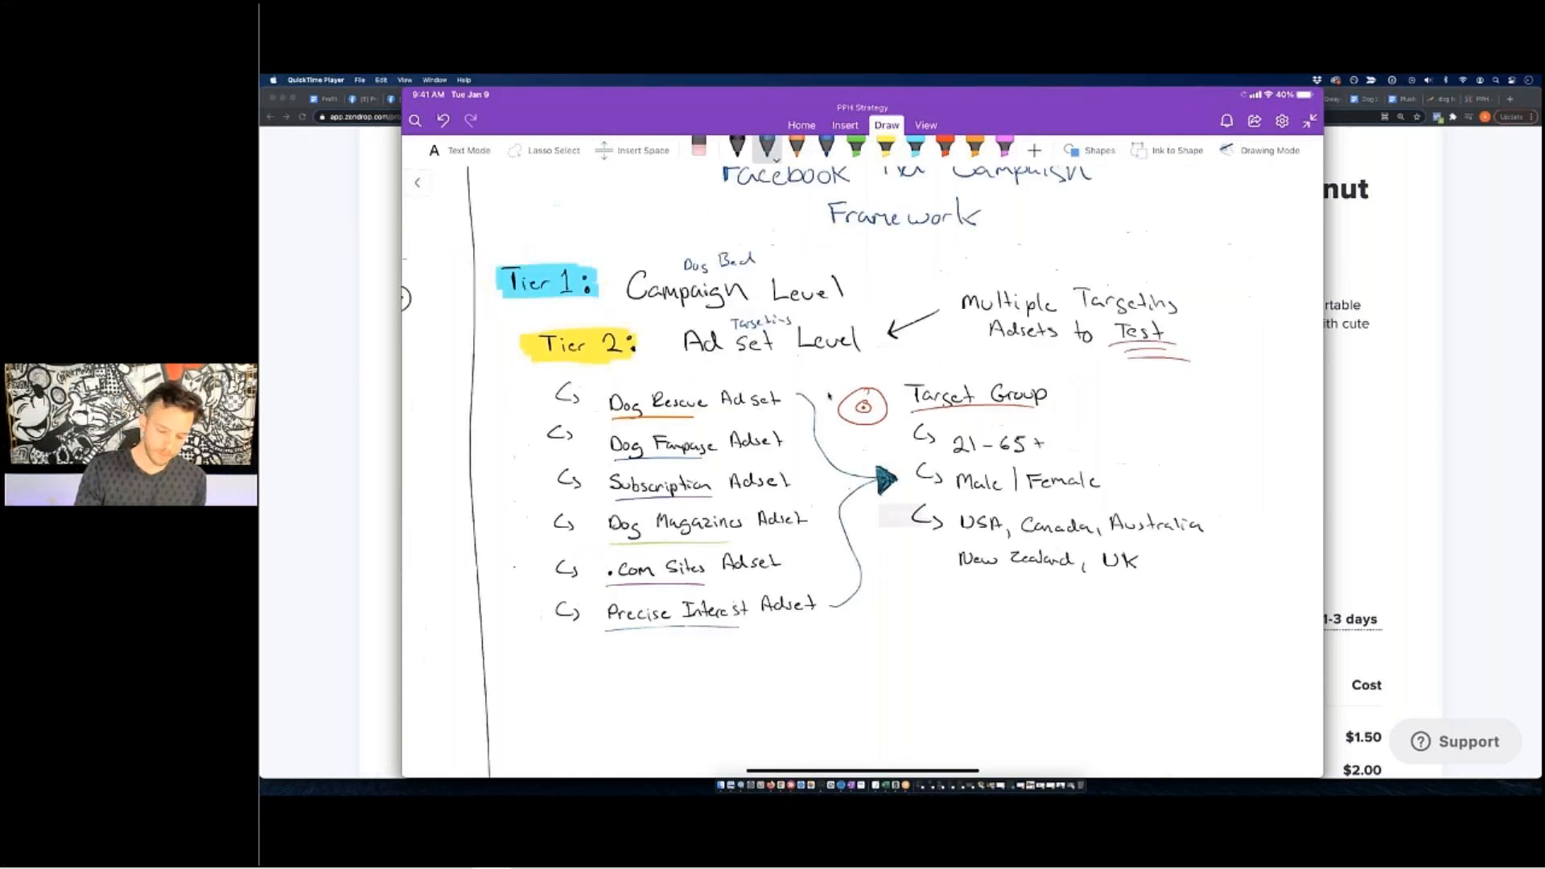
scroll(829, 396, up, 4)
scroll(829, 396, up, 2)
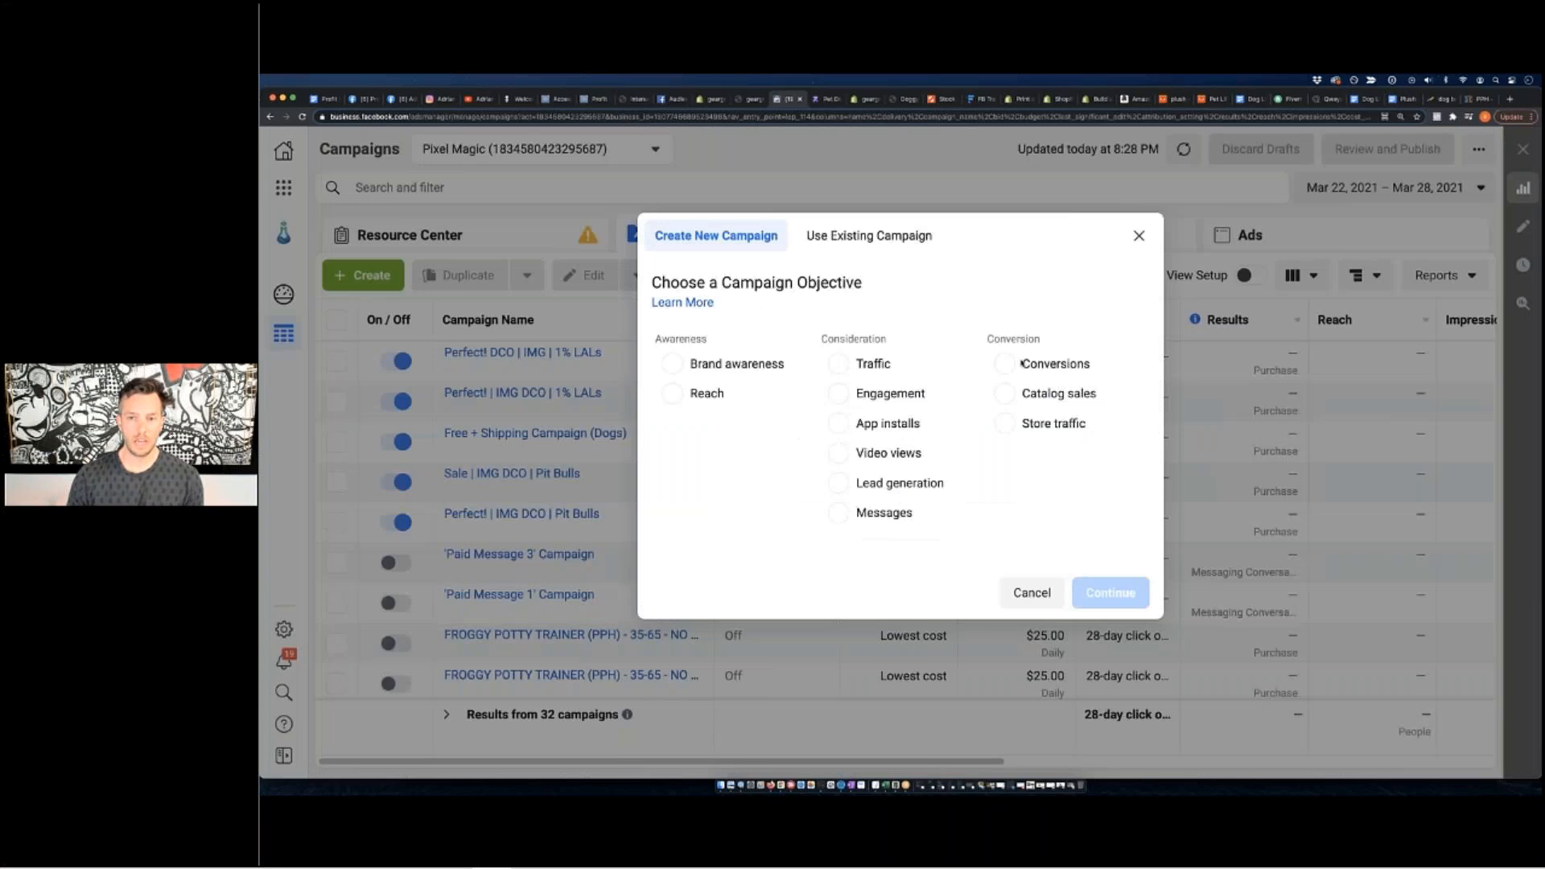
Choose Conversions as the objective for the new campaign in Facebook Ads Manager.
click(1012, 365)
click(1006, 364)
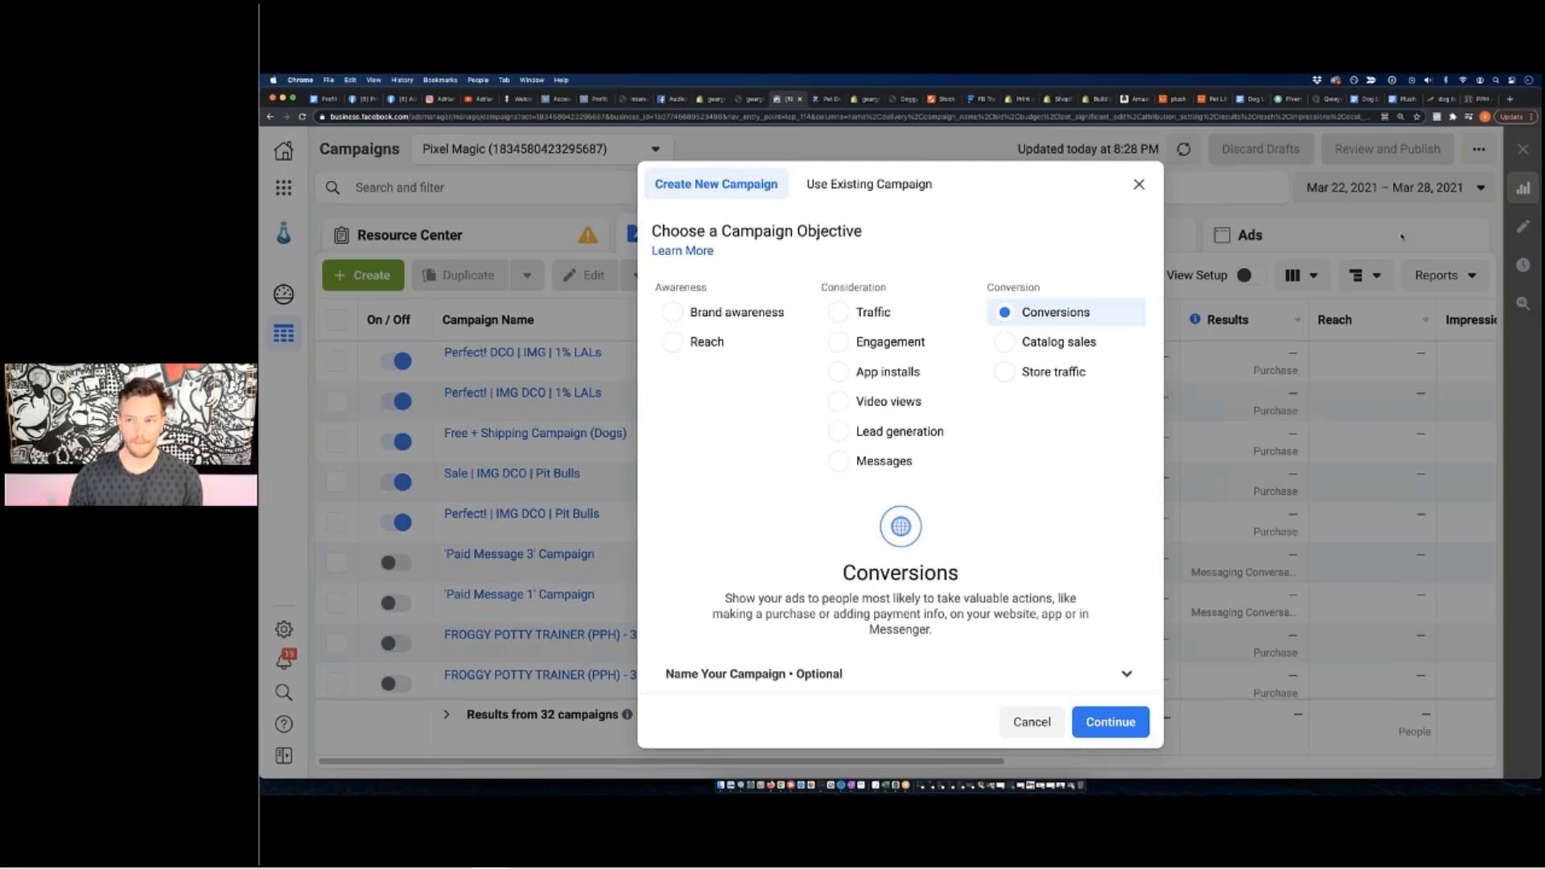
Open the optional campaign naming fields, and copy the product title "Doggy Cuddler ™ (Calming Bed)" from the Shopify product page.
click(804, 674)
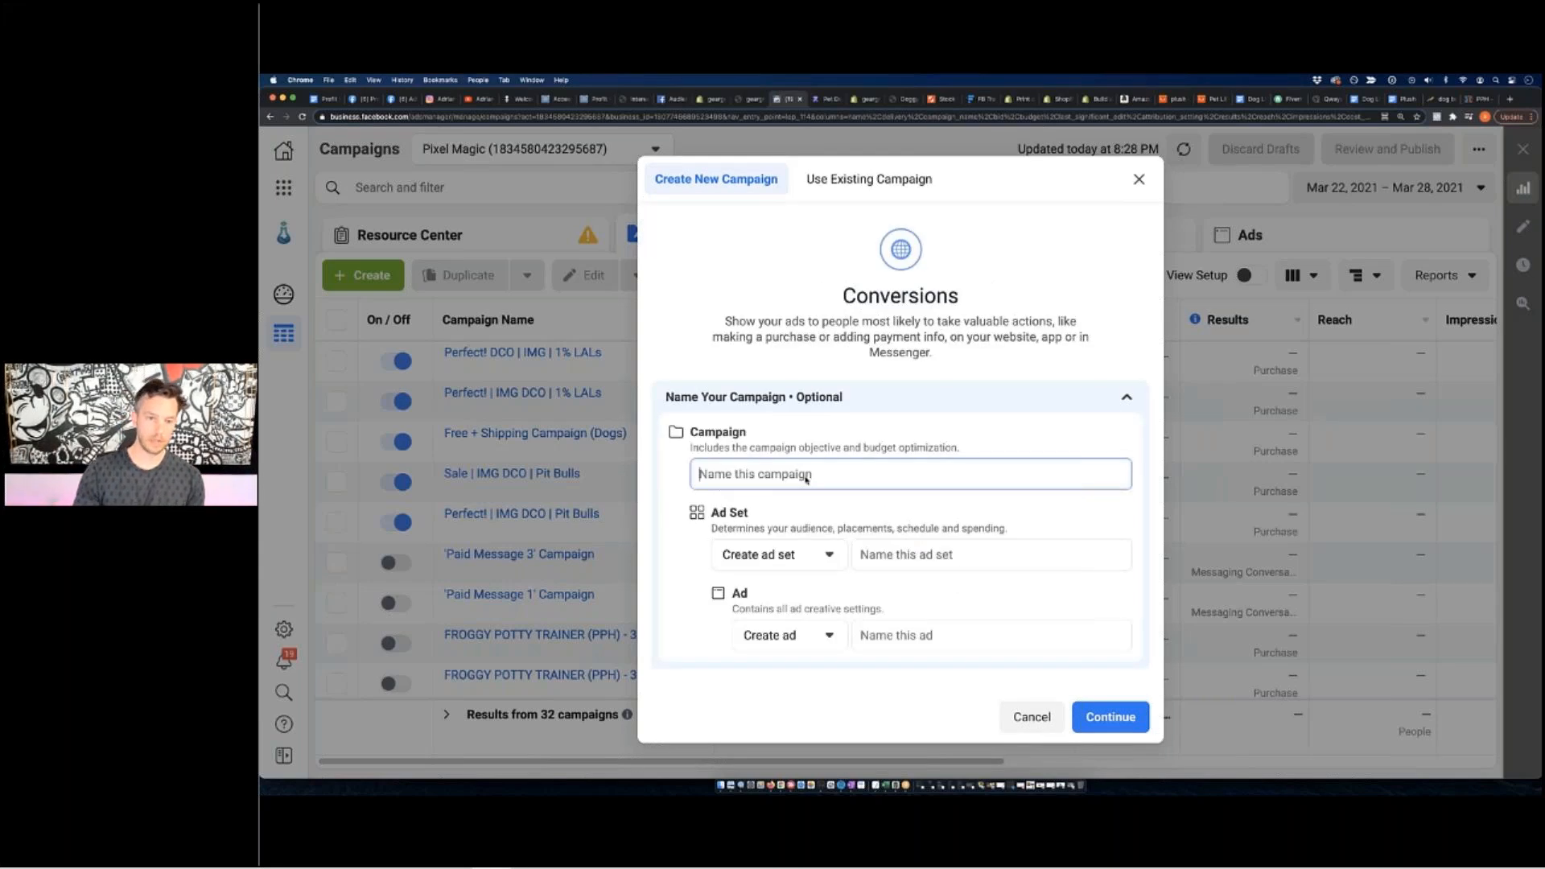
text(My)
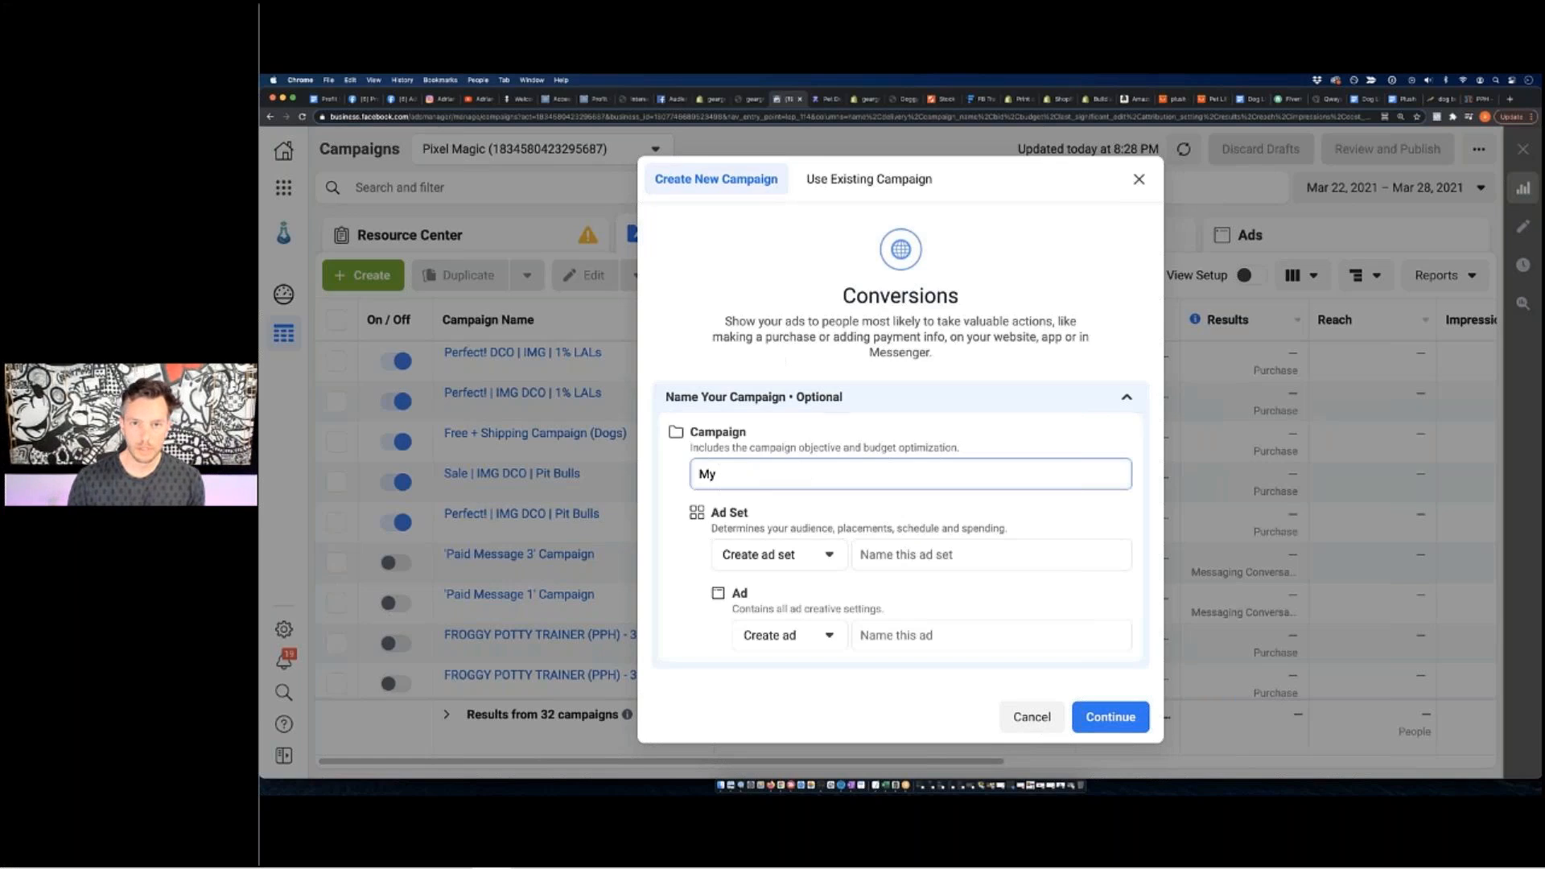
click(905, 98)
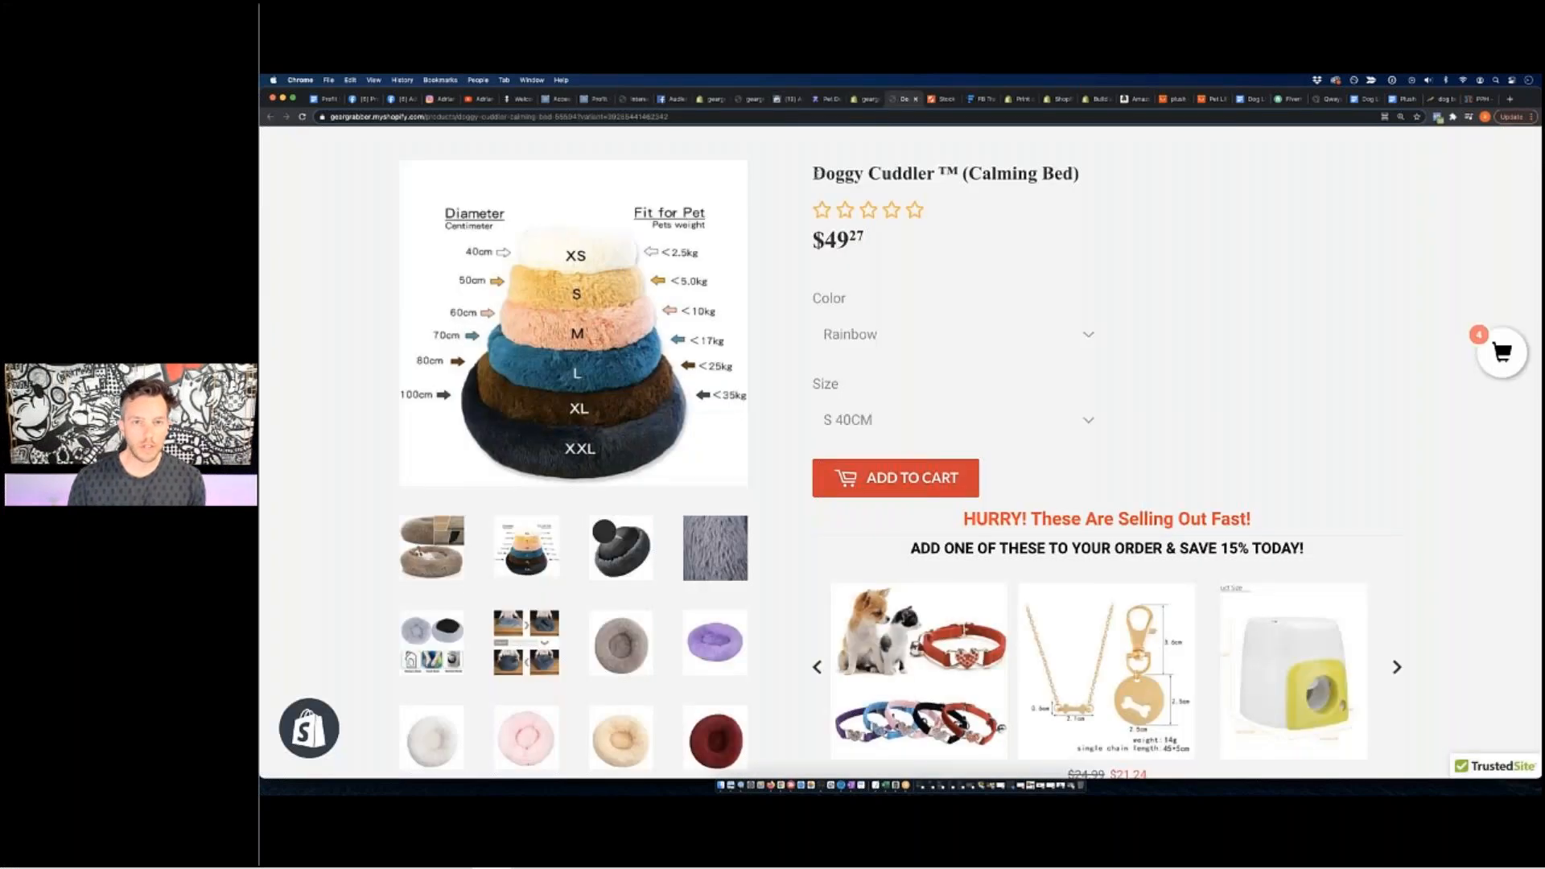
triple_click(918, 174)
key(super+c)
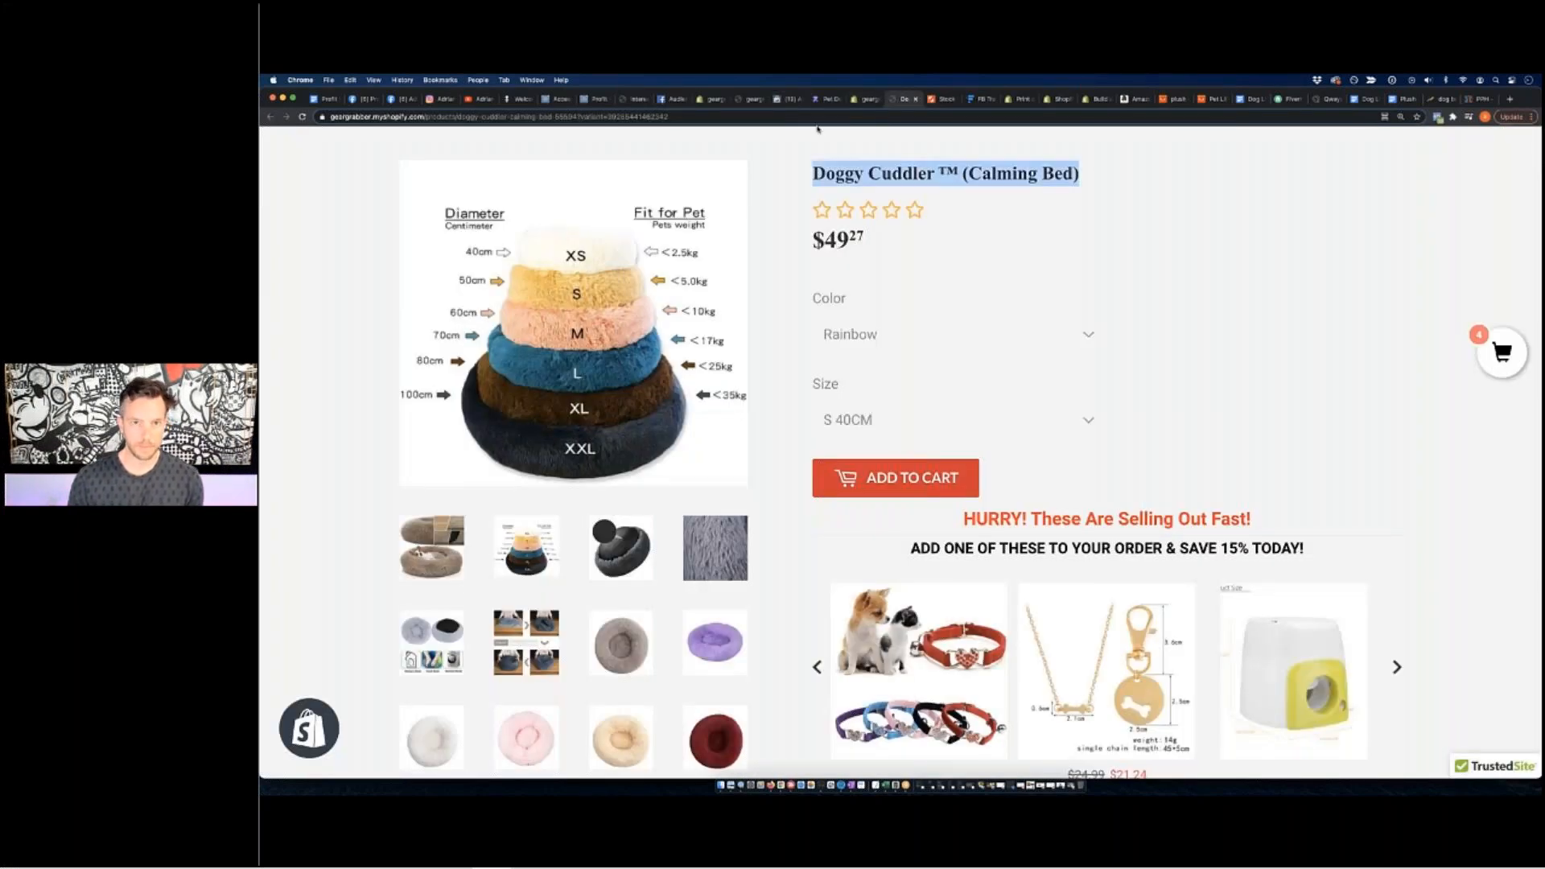
Name the Ads Manager campaign "Doggy Cuddler ™ (Calming Bed)" and continue to its draft settings.
click(792, 100)
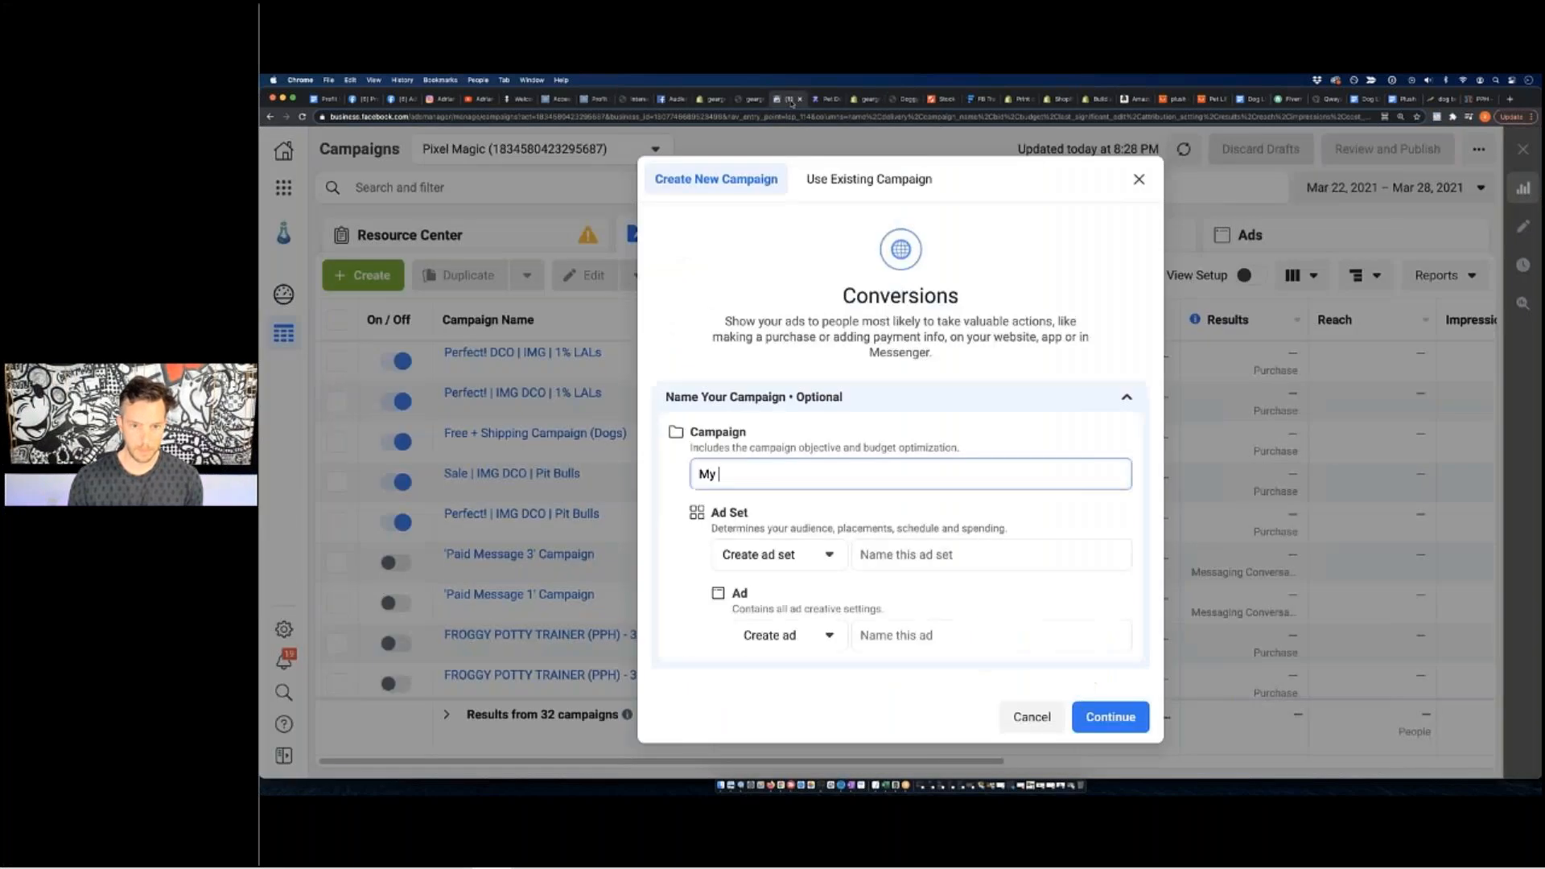
triple_click(754, 465)
key(super+v)
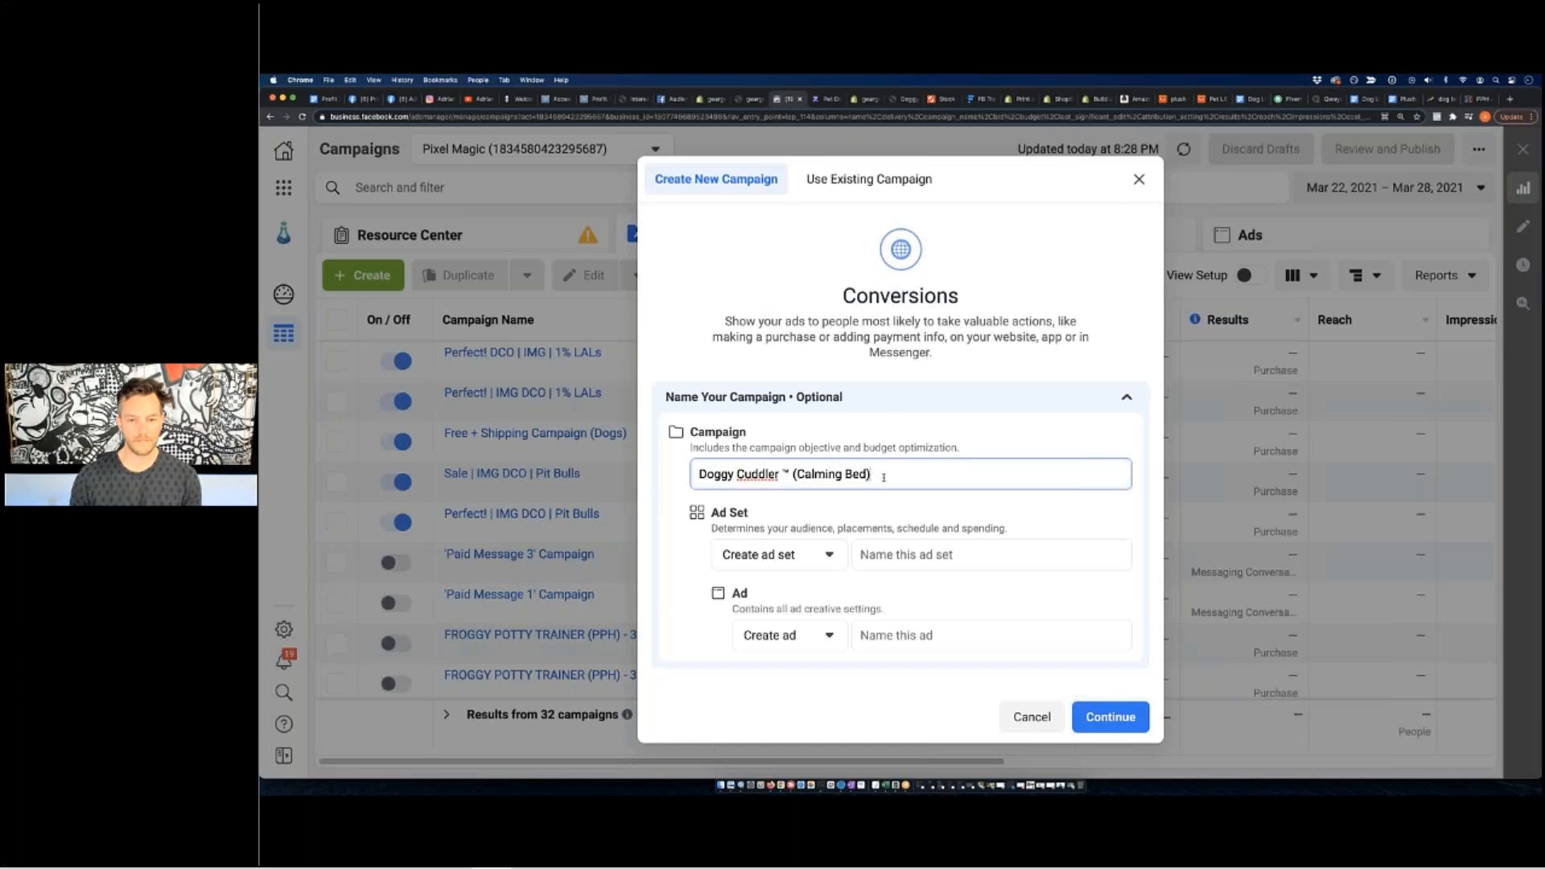
click(1132, 717)
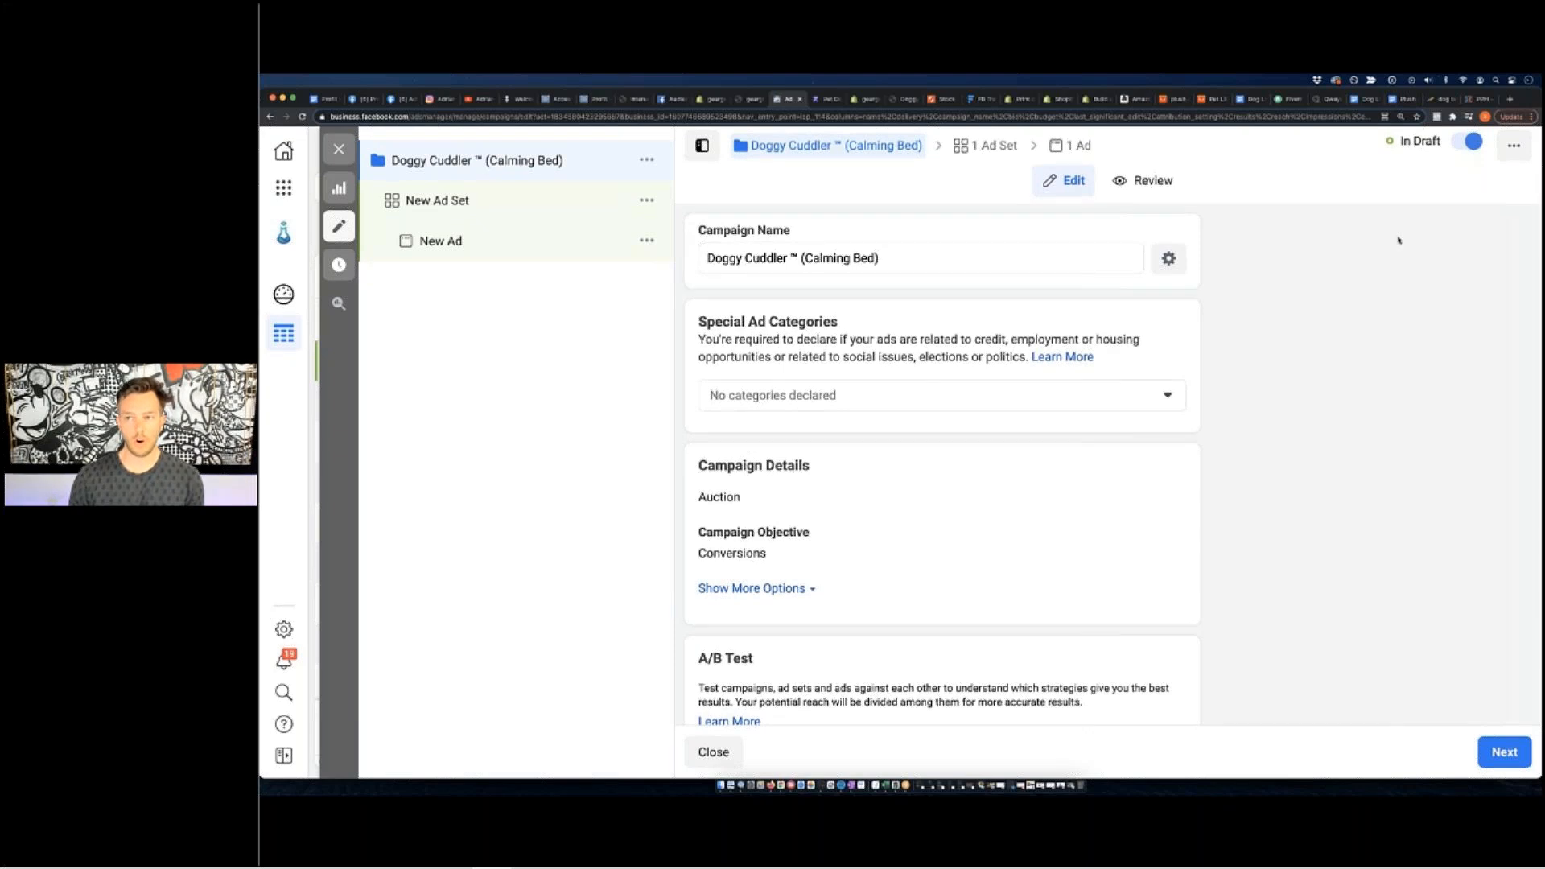
Switch to the OneNote strategy page and write "$5" in green ink beside the Dog Rescue and Dog Fanpage adsets.
scroll(1046, 547, down, 5)
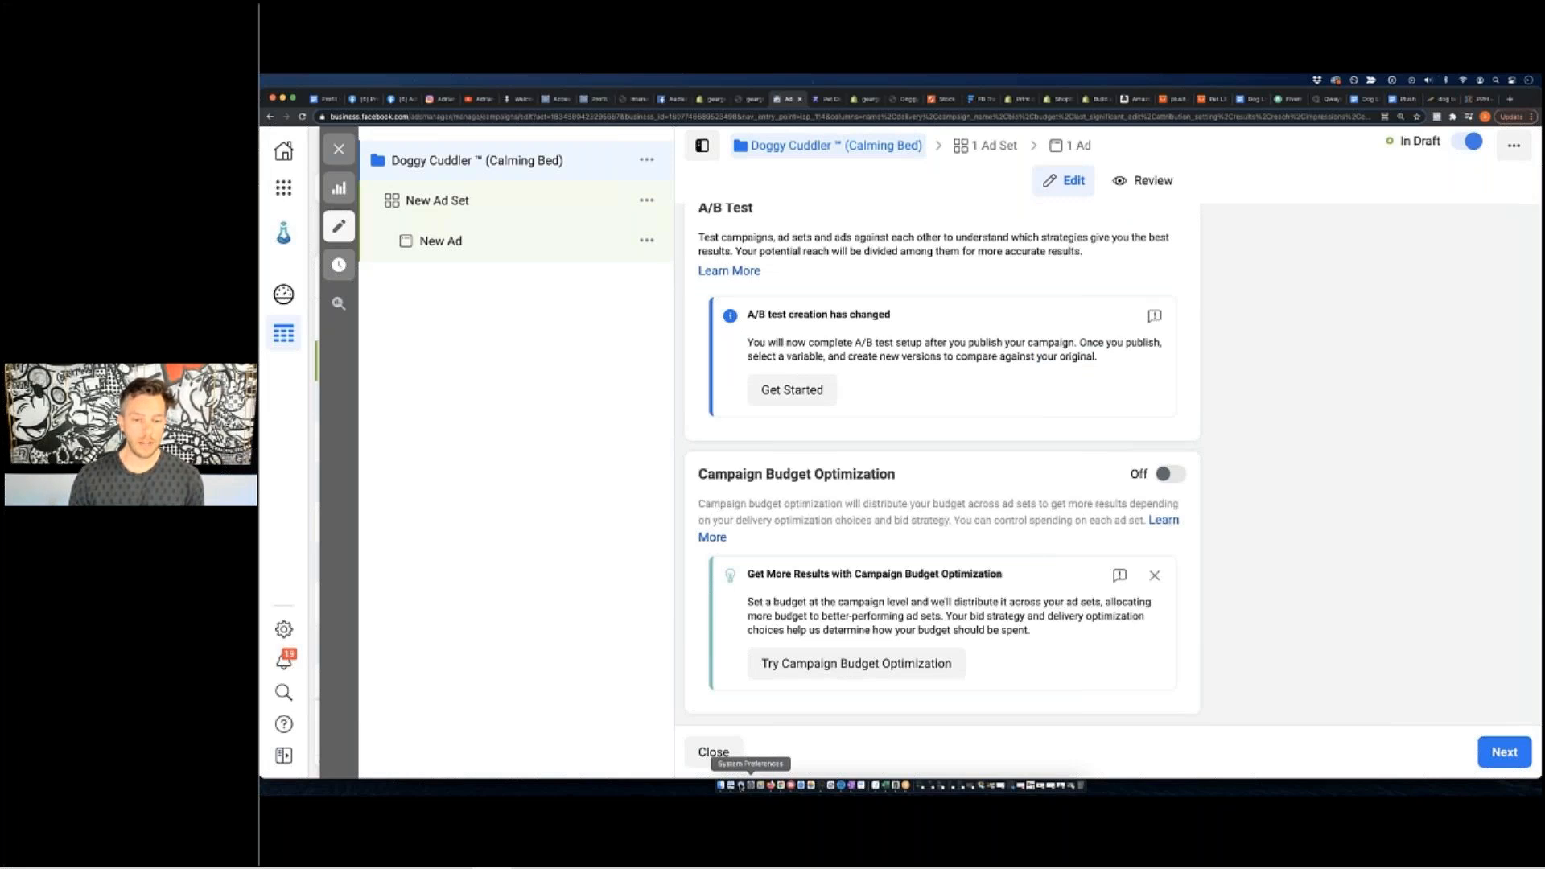
click(736, 754)
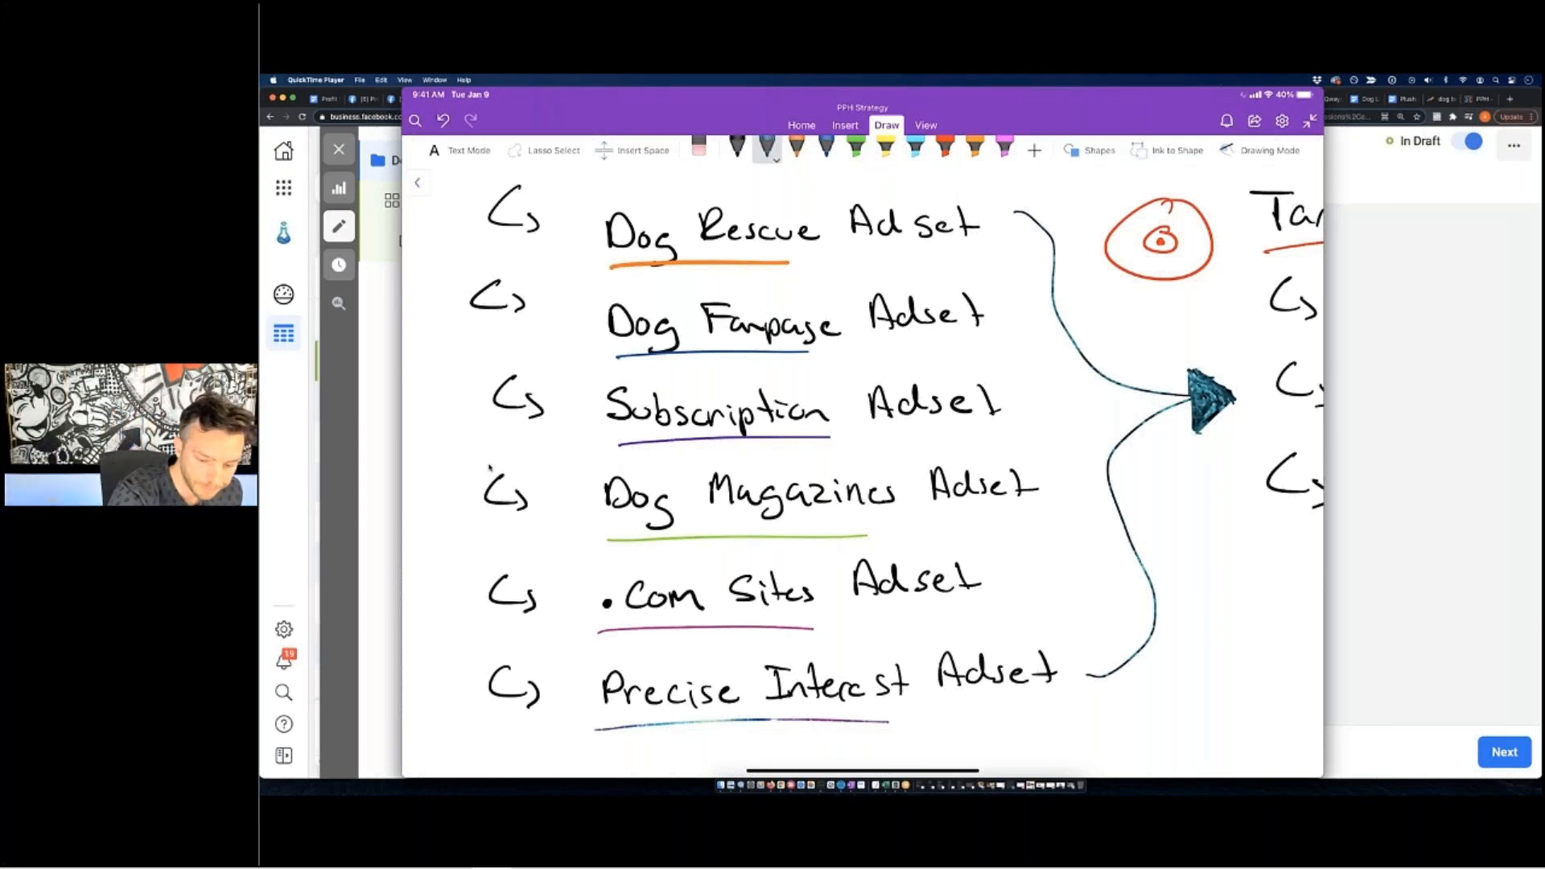
click(767, 149)
click(662, 410)
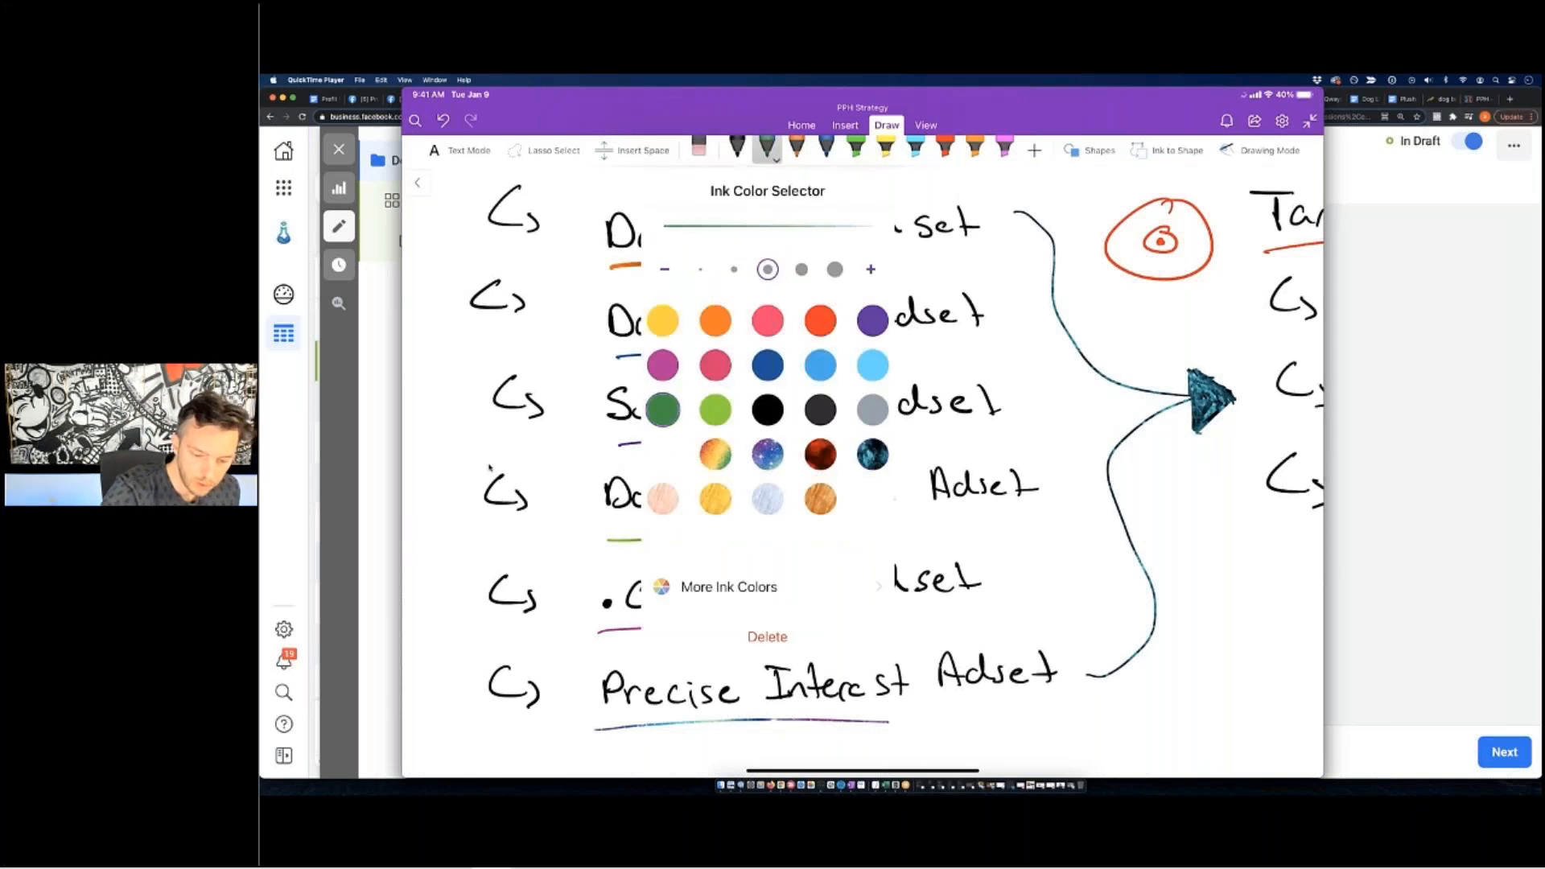
scroll(489, 468, left, 2)
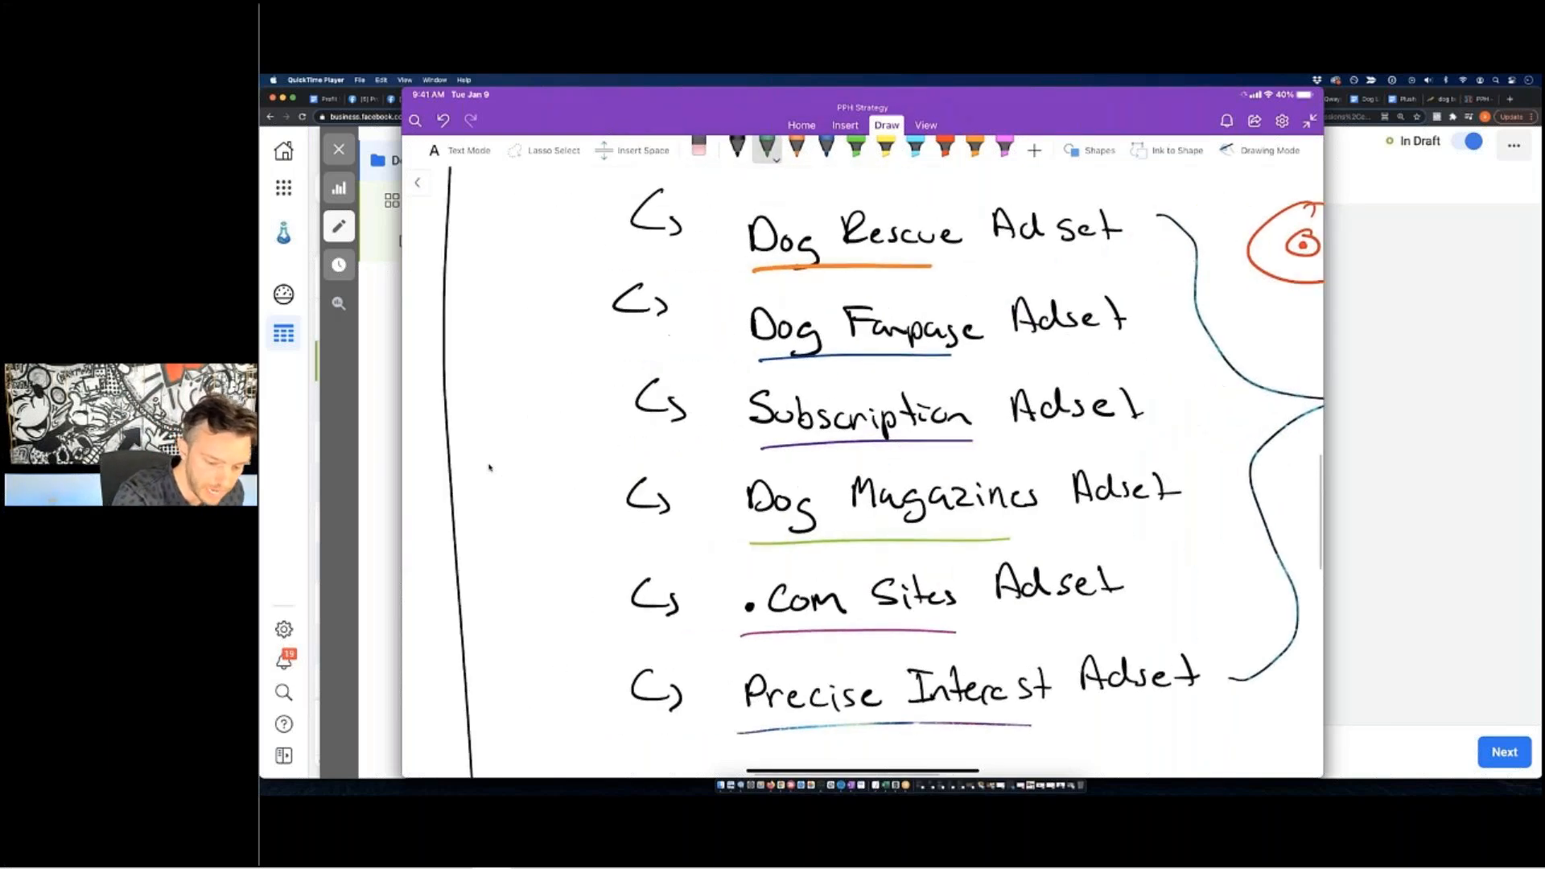
drag(563, 203, 560, 221)
drag(580, 187, 574, 209)
mouse_move(566, 291)
mouse_down()
mouse_move(560, 313)
mouse_move(574, 284)
mouse_up()
drag(574, 283, 576, 301)
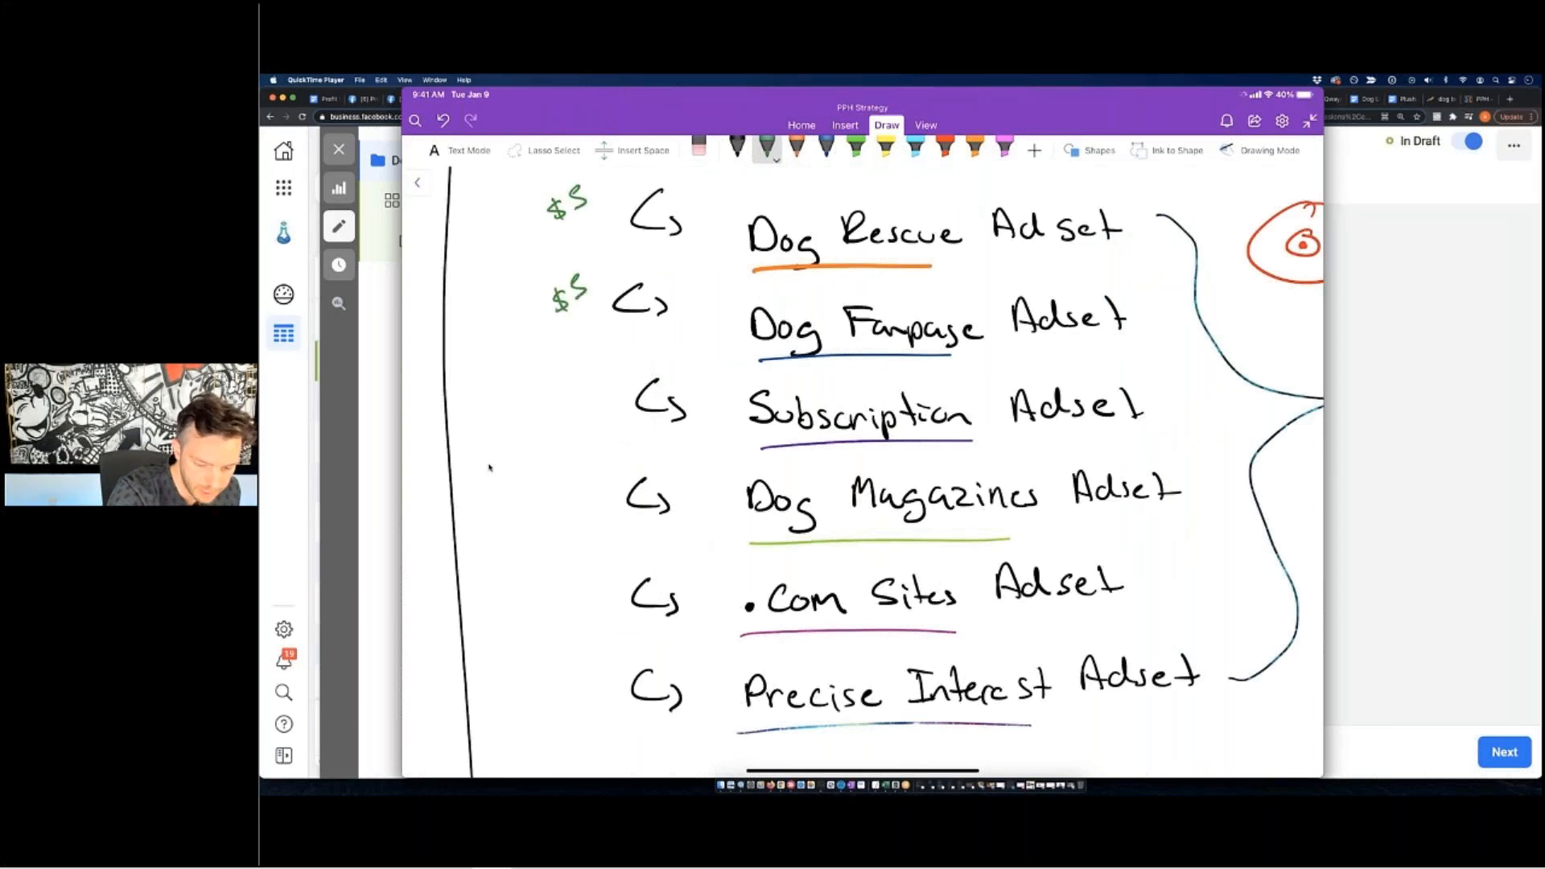
Write "$5" in green beside the Subscription, Dog Magazines, .Com Sites and Precise Interest adsets, thickening the Dog Magazines 5.
drag(577, 384, 572, 409)
drag(596, 373, 585, 403)
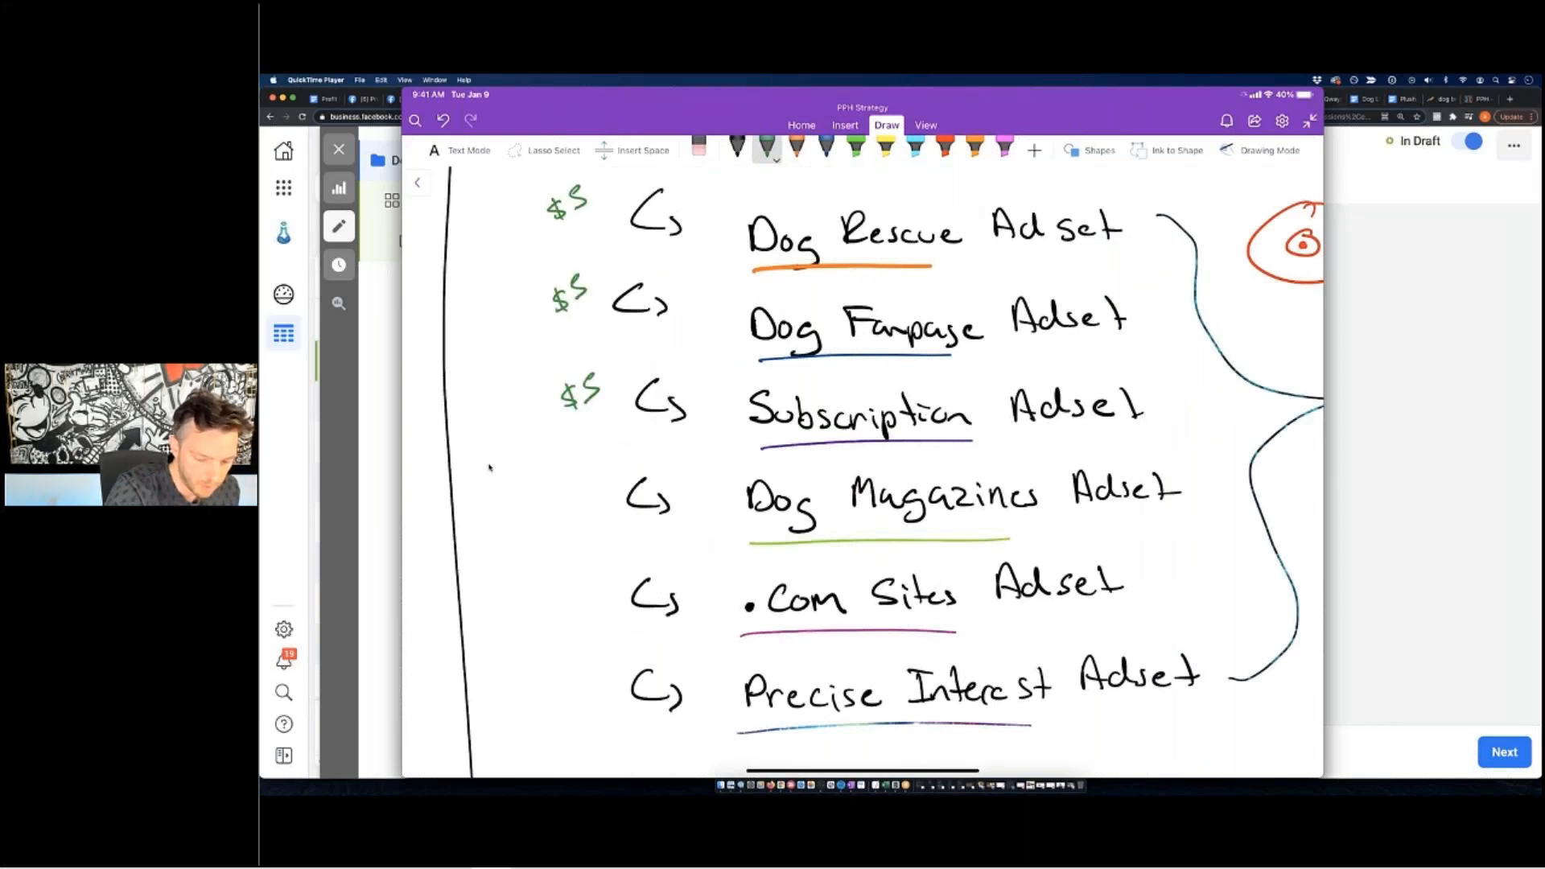
mouse_move(577, 485)
mouse_down()
mouse_move(573, 511)
mouse_move(590, 469)
mouse_move(593, 491)
mouse_up()
mouse_move(577, 577)
mouse_down()
mouse_move(562, 596)
mouse_move(585, 573)
mouse_move(588, 593)
mouse_up()
mouse_move(580, 671)
mouse_down()
mouse_move(577, 698)
mouse_move(590, 664)
mouse_up()
drag(590, 664, 593, 686)
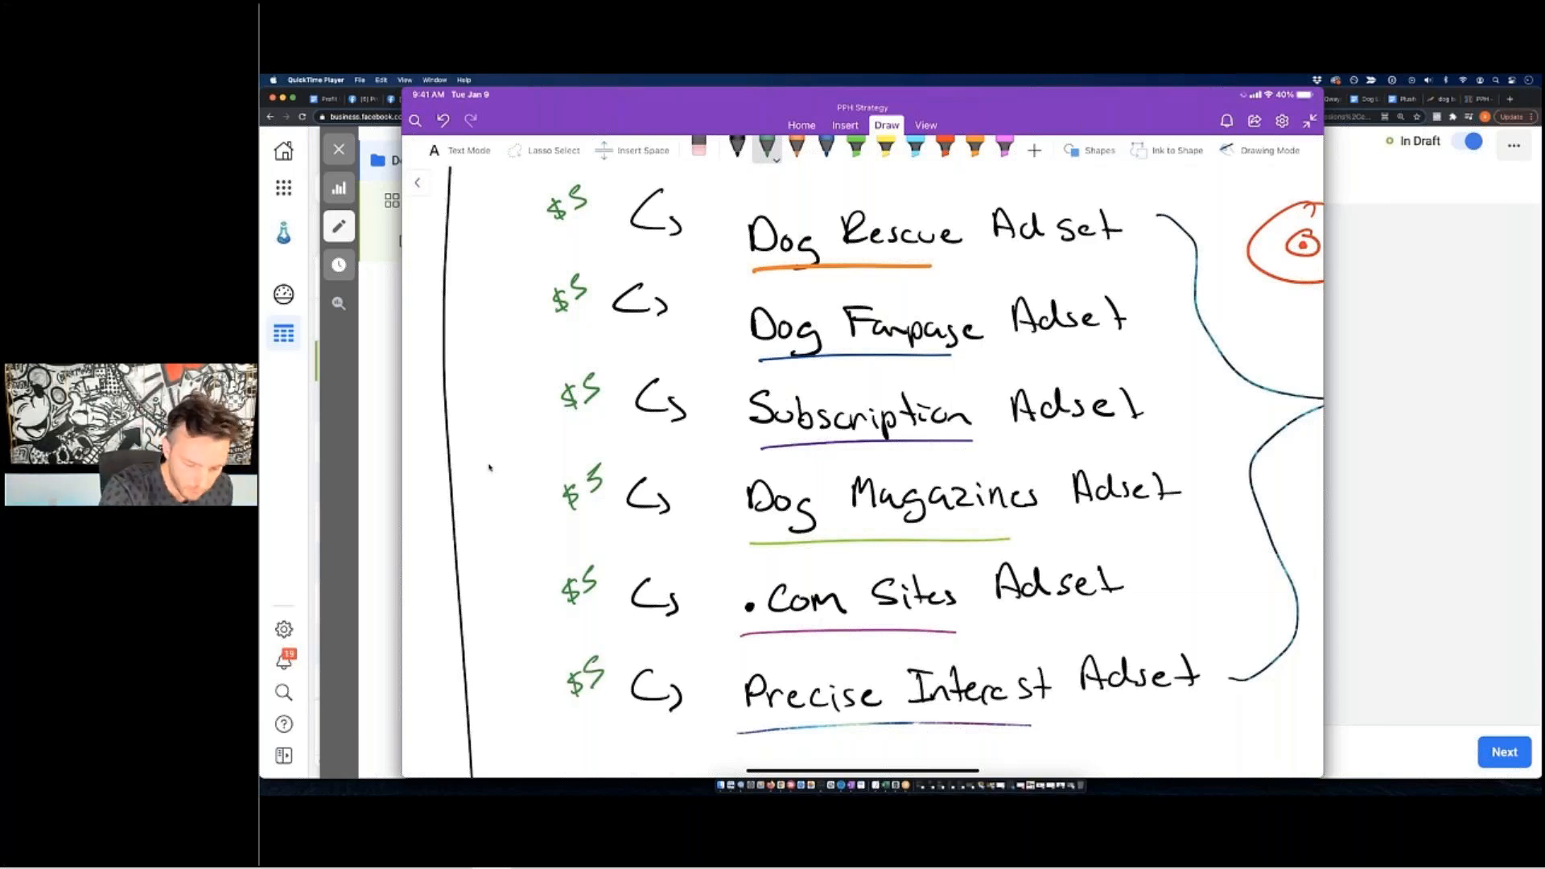
drag(601, 467, 589, 492)
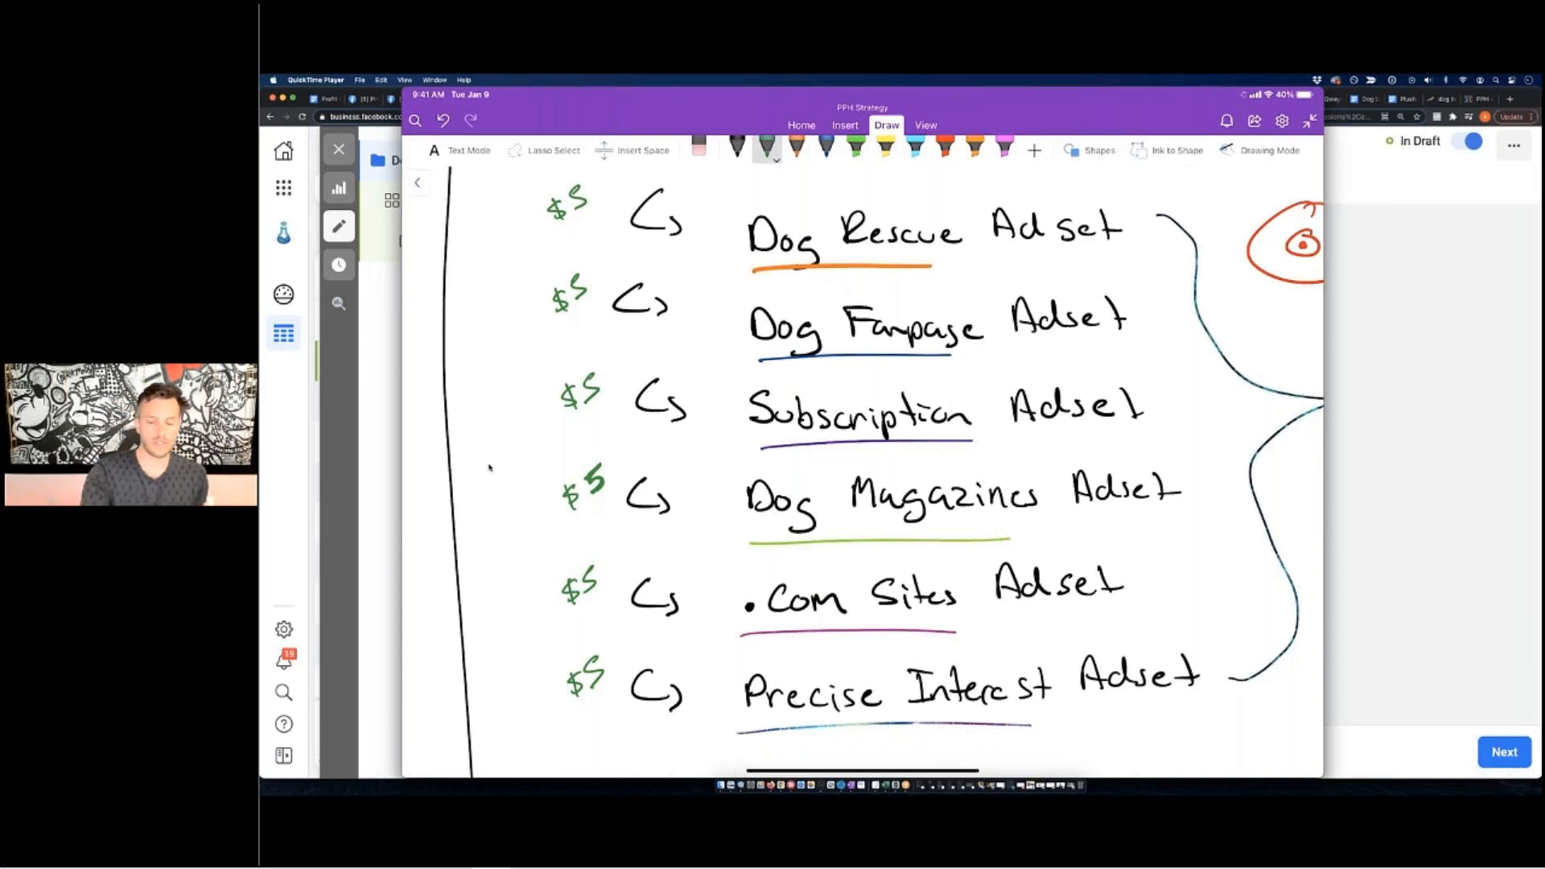
Draw a black sum line under the adset budgets and write a circled green total of "$30/day" beneath it.
scroll(490, 467, down, 2)
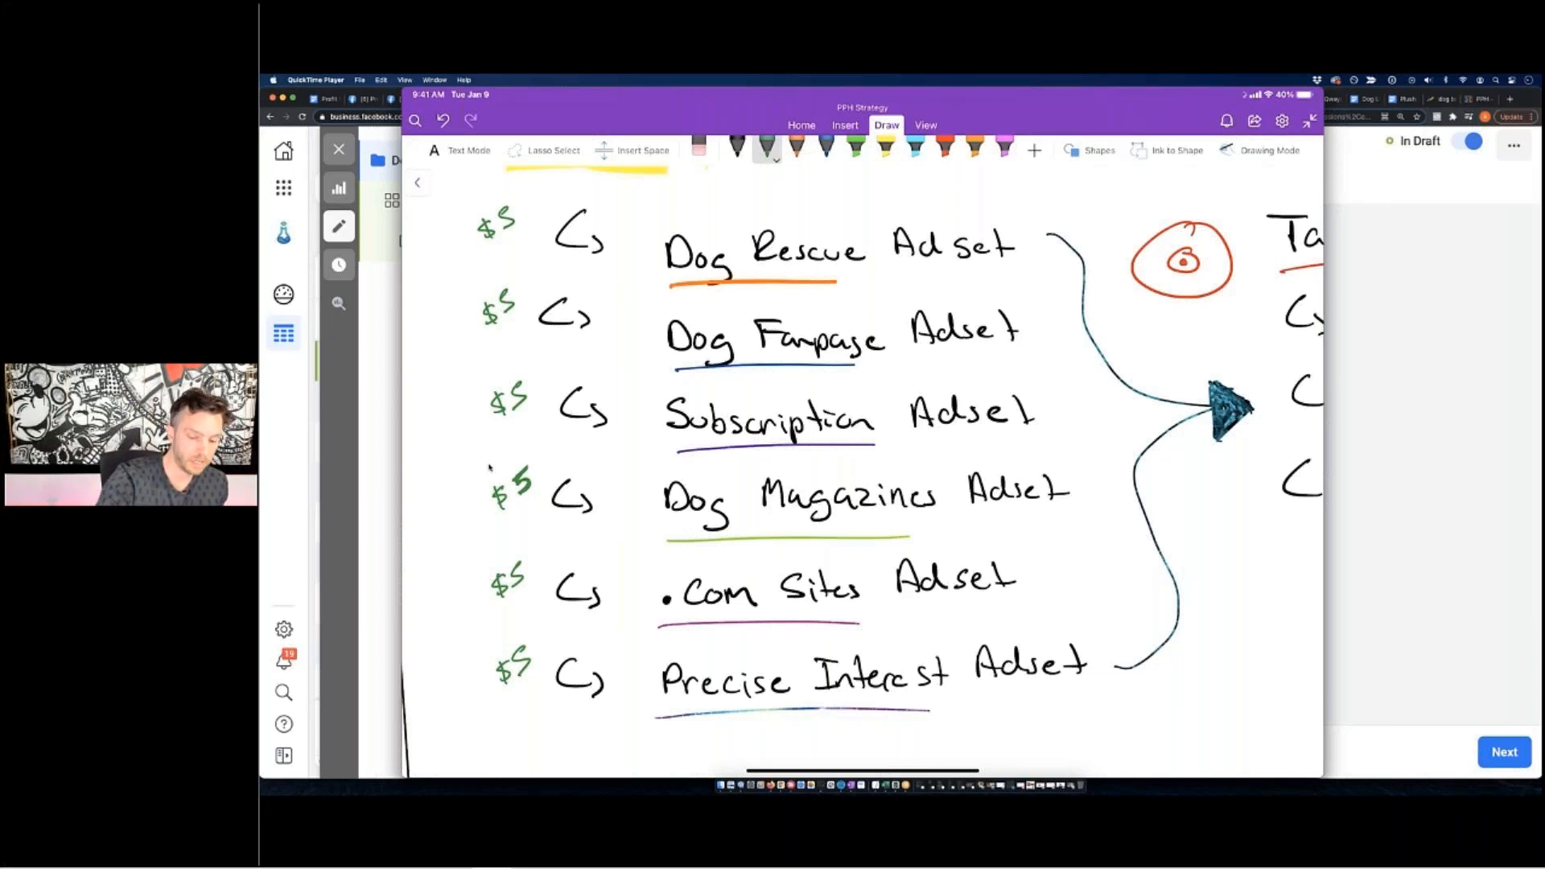
scroll(489, 467, down, 4)
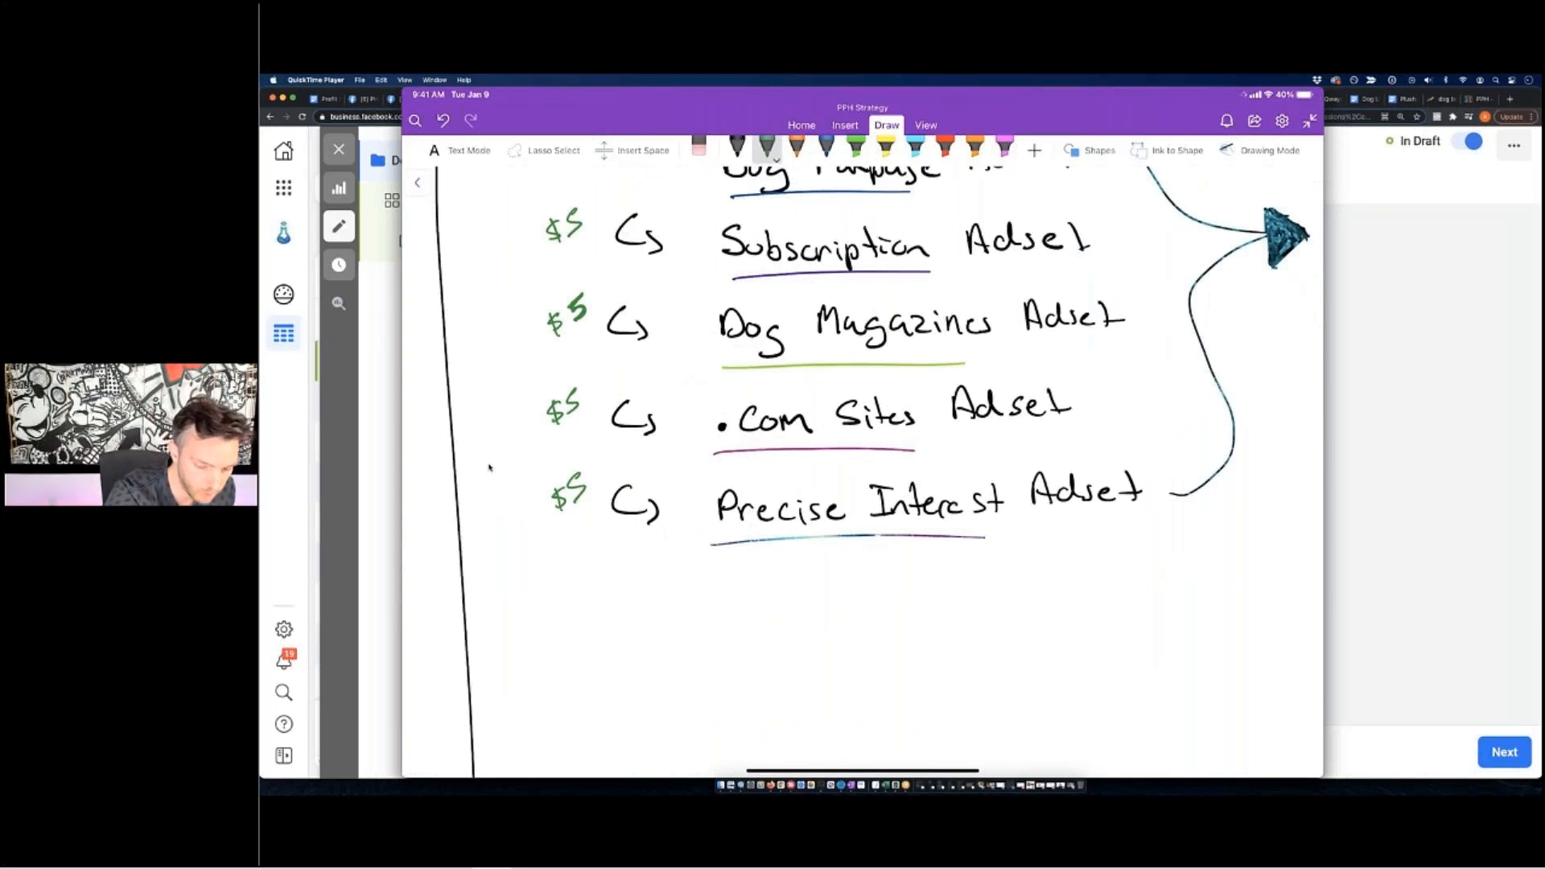
click(737, 148)
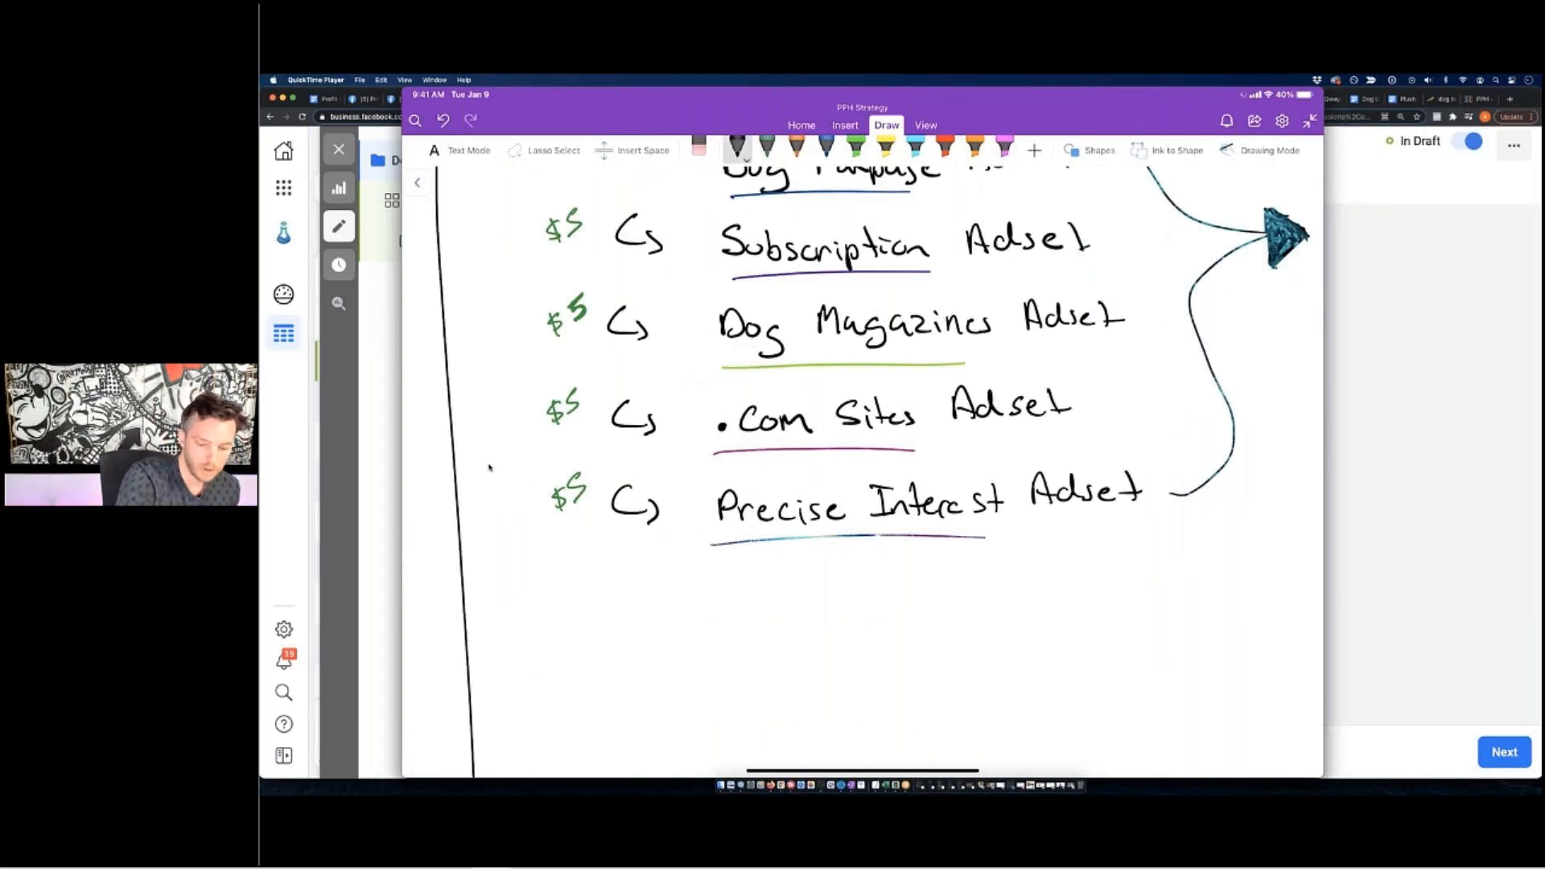
drag(532, 536, 601, 526)
click(767, 148)
mouse_move(534, 570)
mouse_down()
mouse_move(530, 592)
mouse_move(557, 590)
mouse_up()
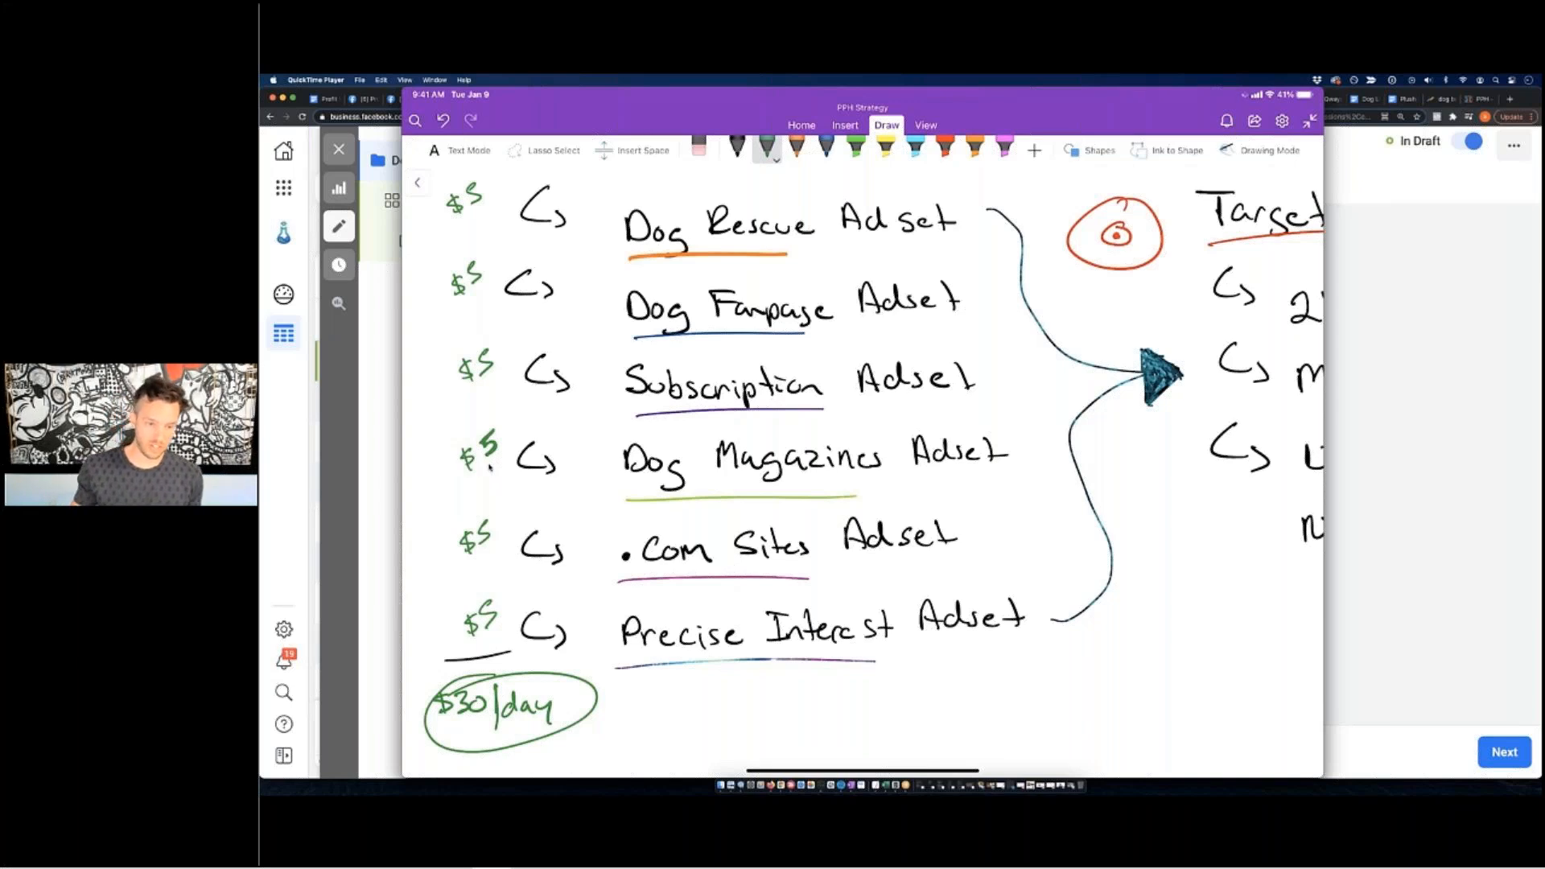
Circle the Dog Magazines adset's $5 budget in blue ink.
click(826, 148)
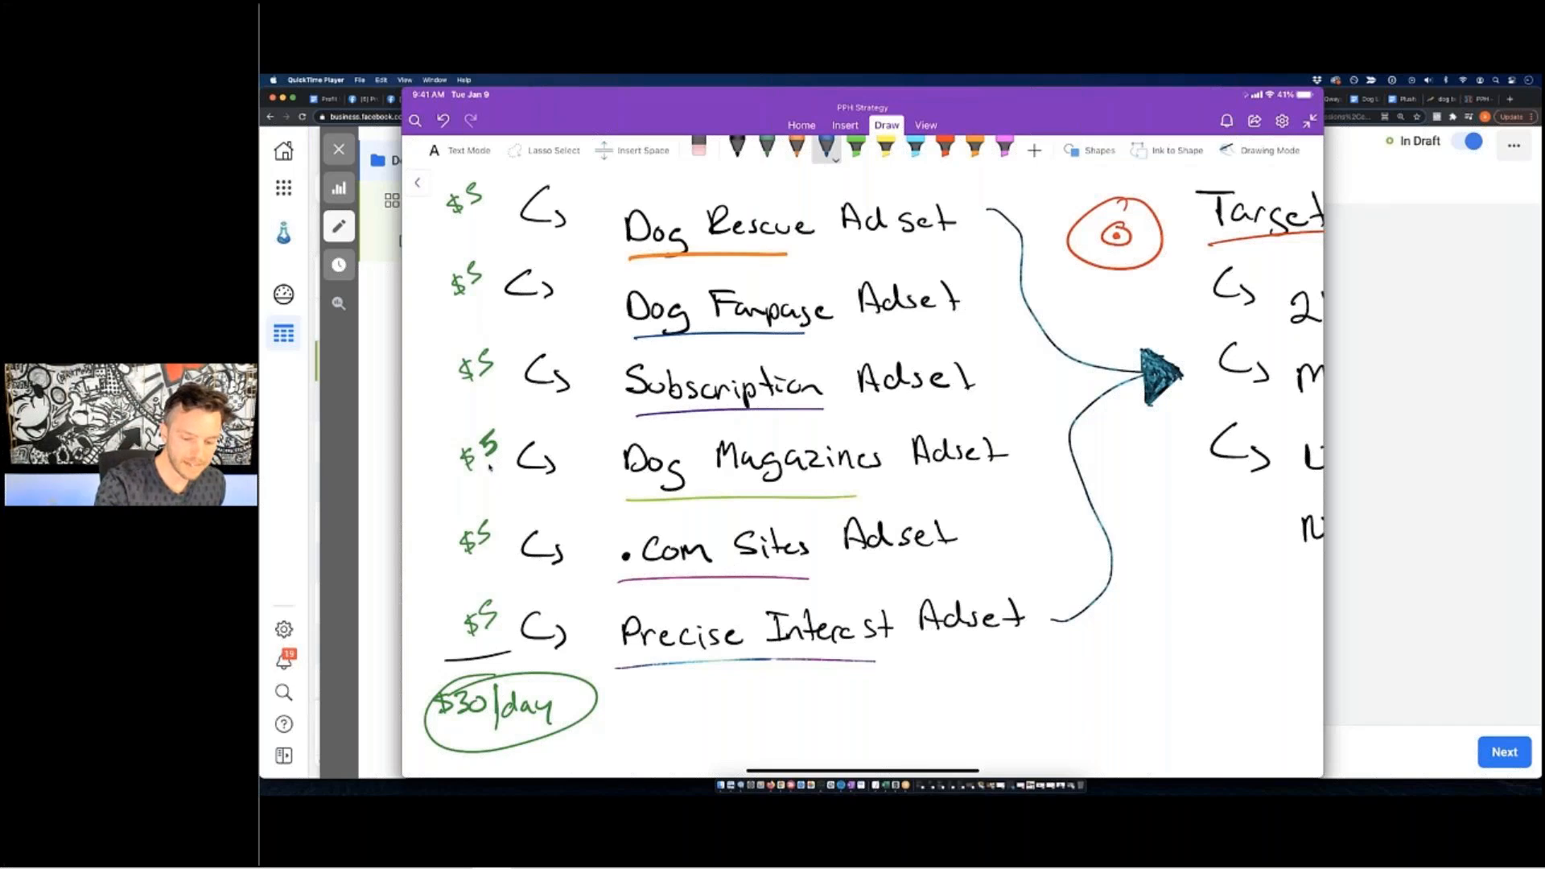
mouse_move(483, 425)
mouse_down()
mouse_move(504, 454)
mouse_move(493, 427)
mouse_up()
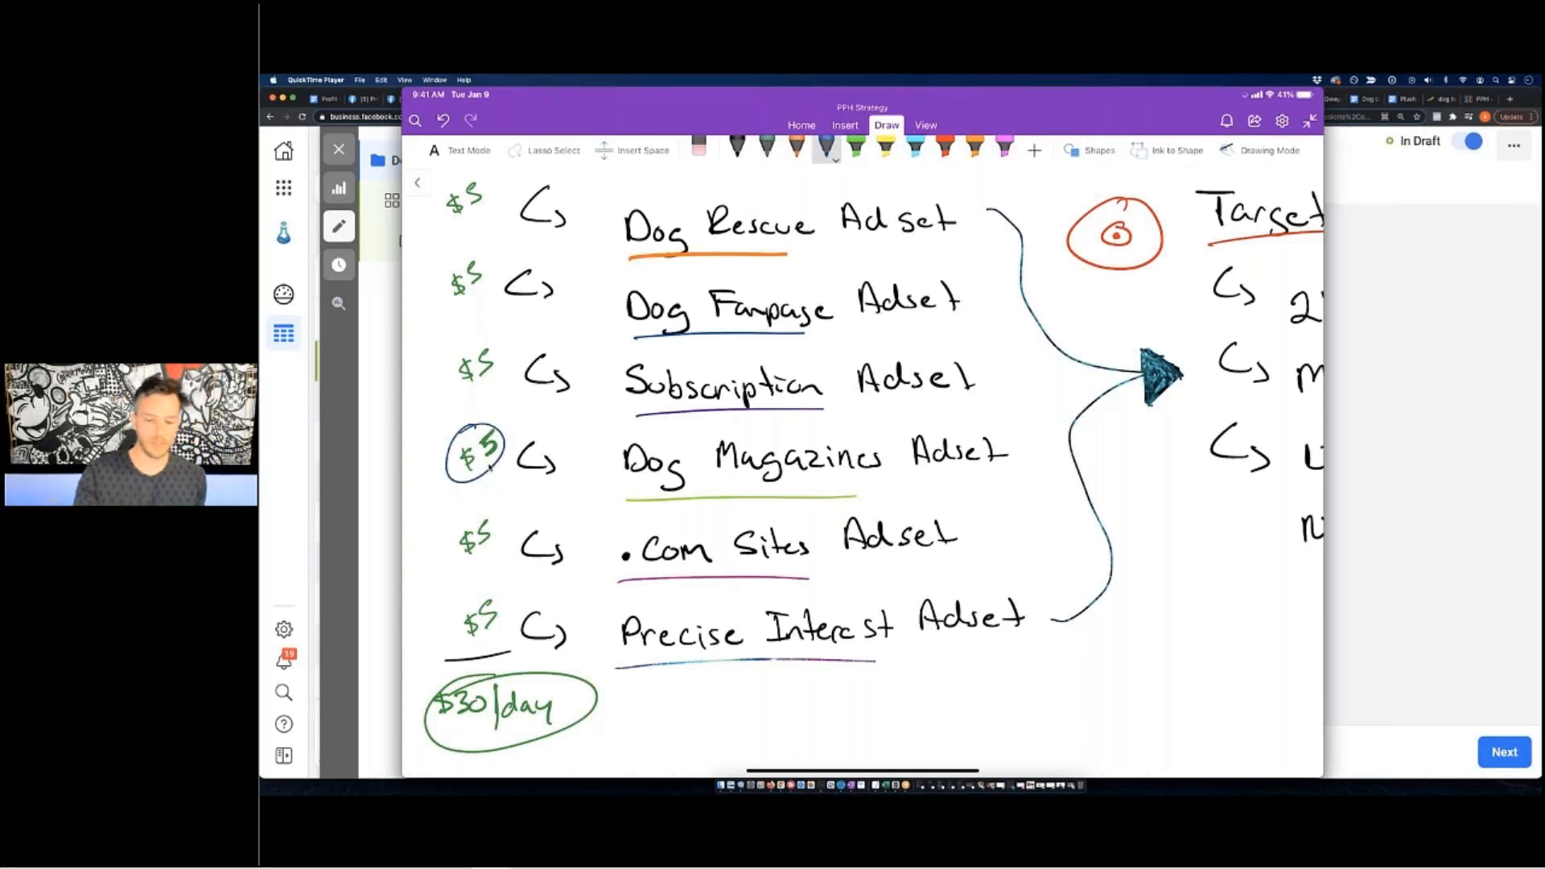
scroll(698, 545, up, 3)
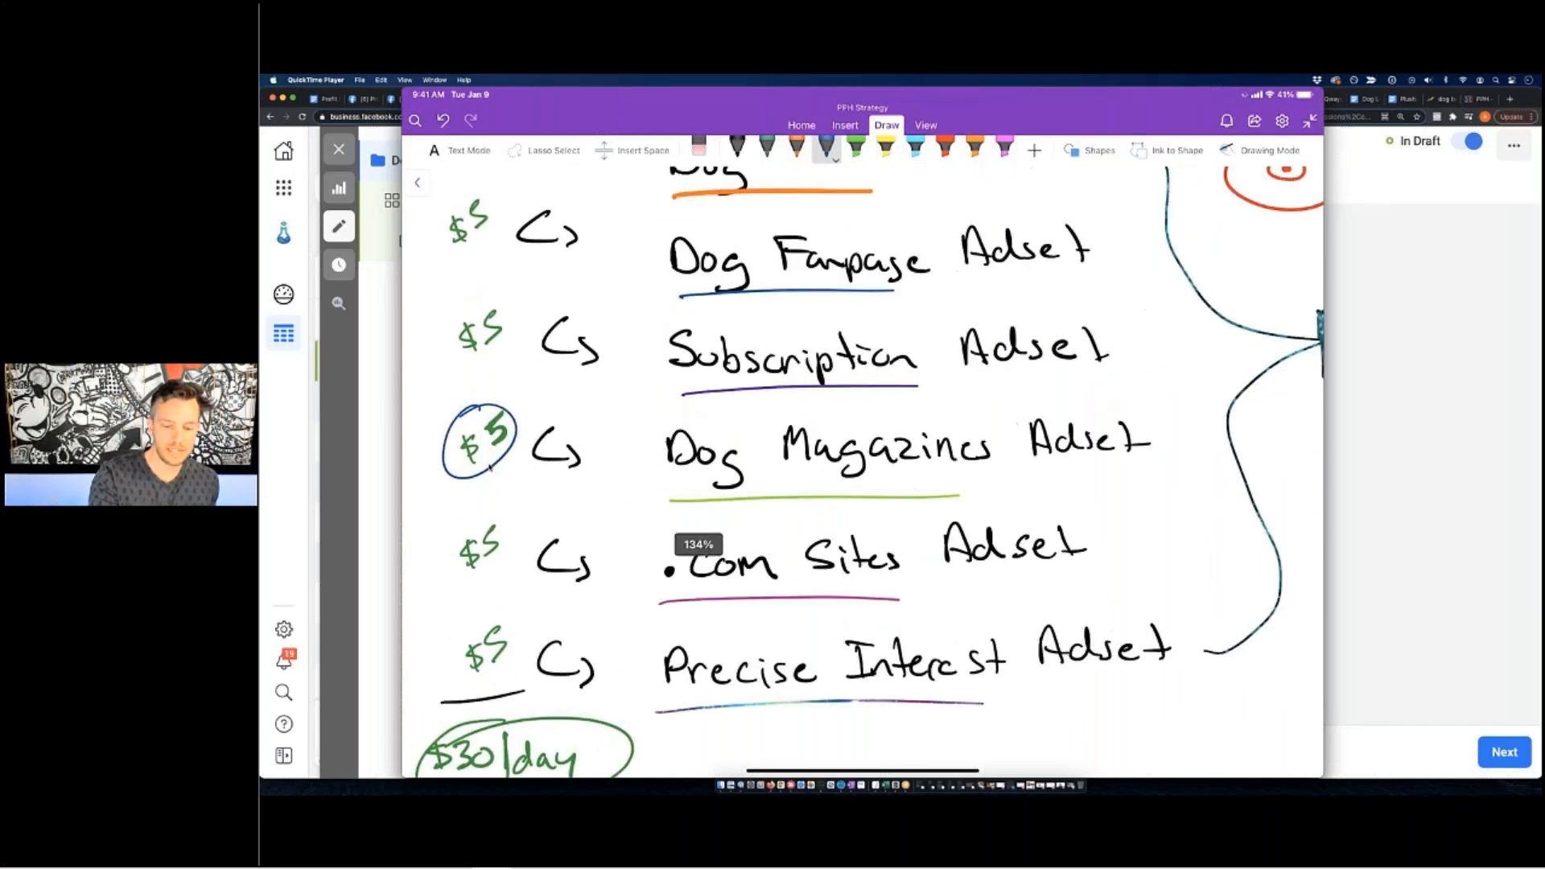
scroll(698, 545, down, 1)
scroll(489, 466, down, 2)
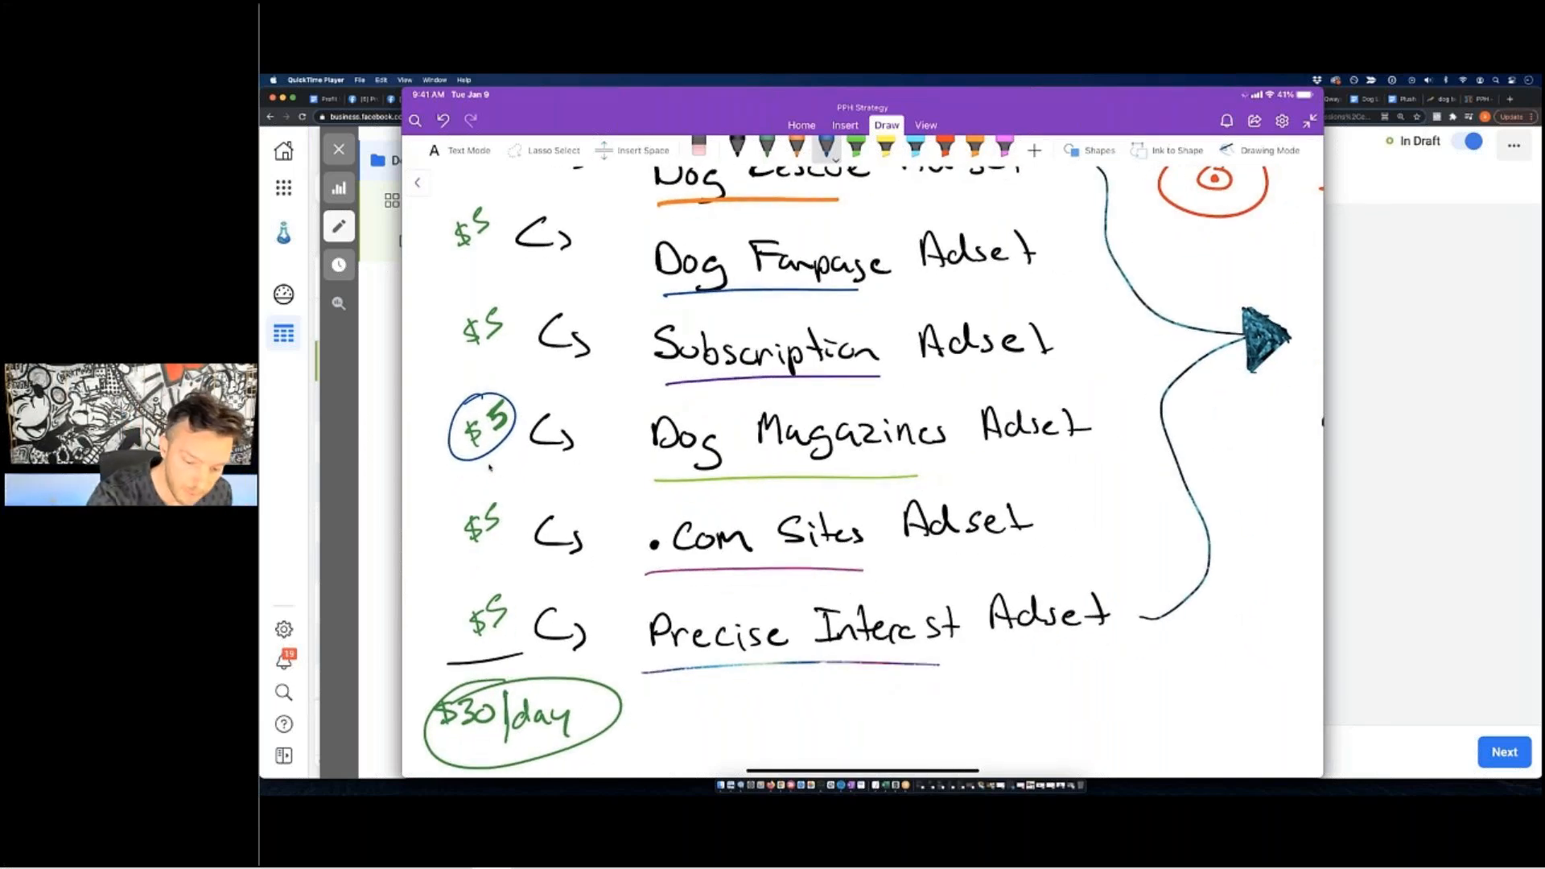
Cross out the circled Dog Magazines budget with a red X.
click(796, 147)
click(797, 147)
click(850, 321)
click(489, 467)
drag(452, 396, 512, 444)
drag(501, 378, 467, 473)
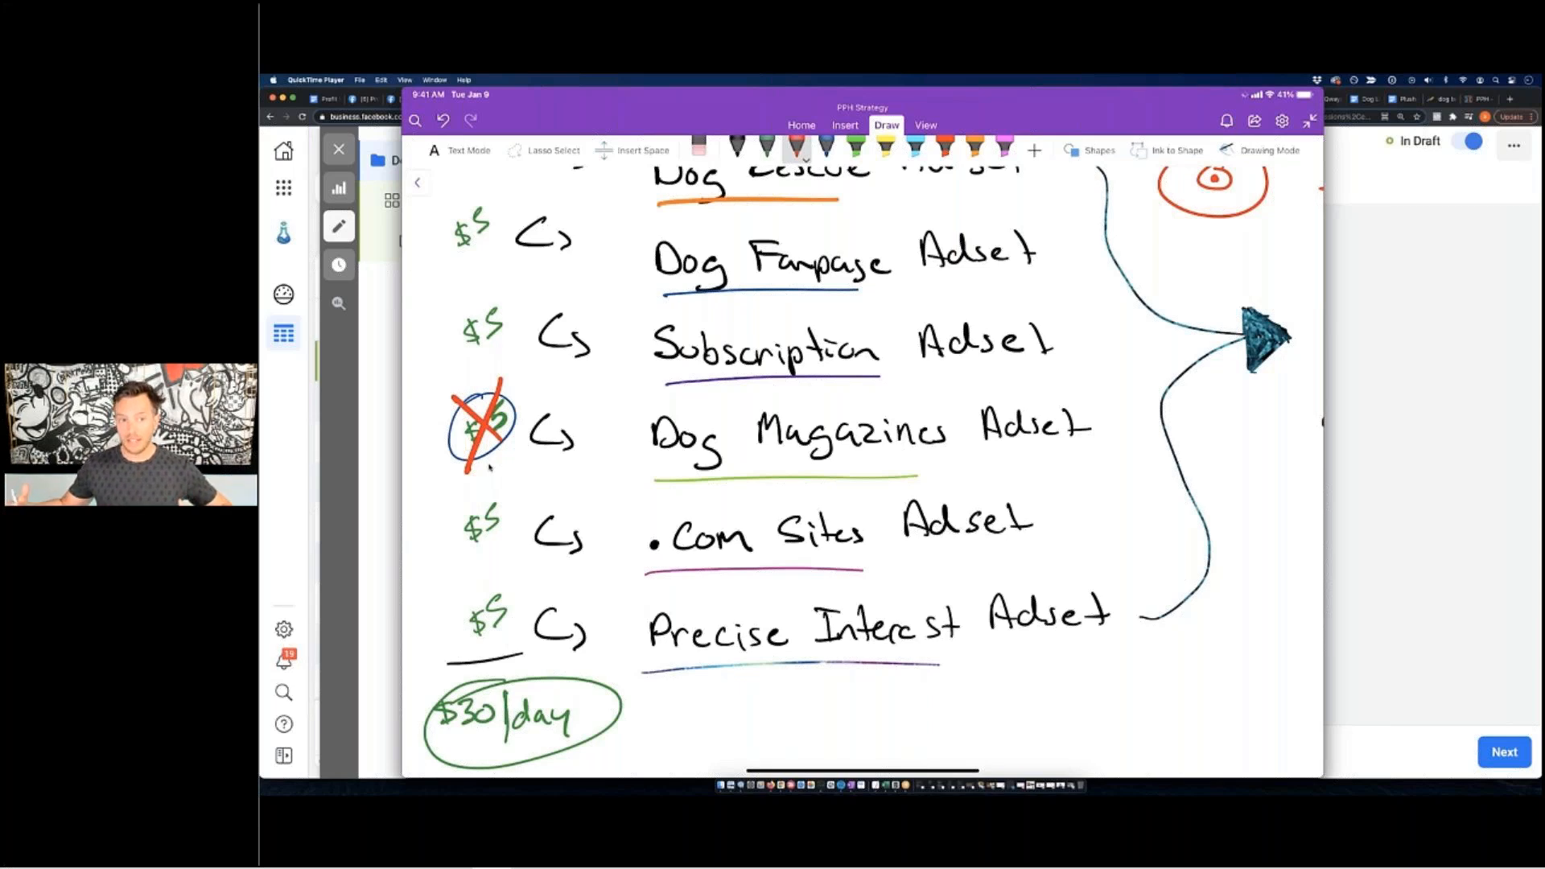
Draw a curved black arrow from the crossed-out Dog Magazines budget up to the Dog Fanpage adset's $5.
click(737, 147)
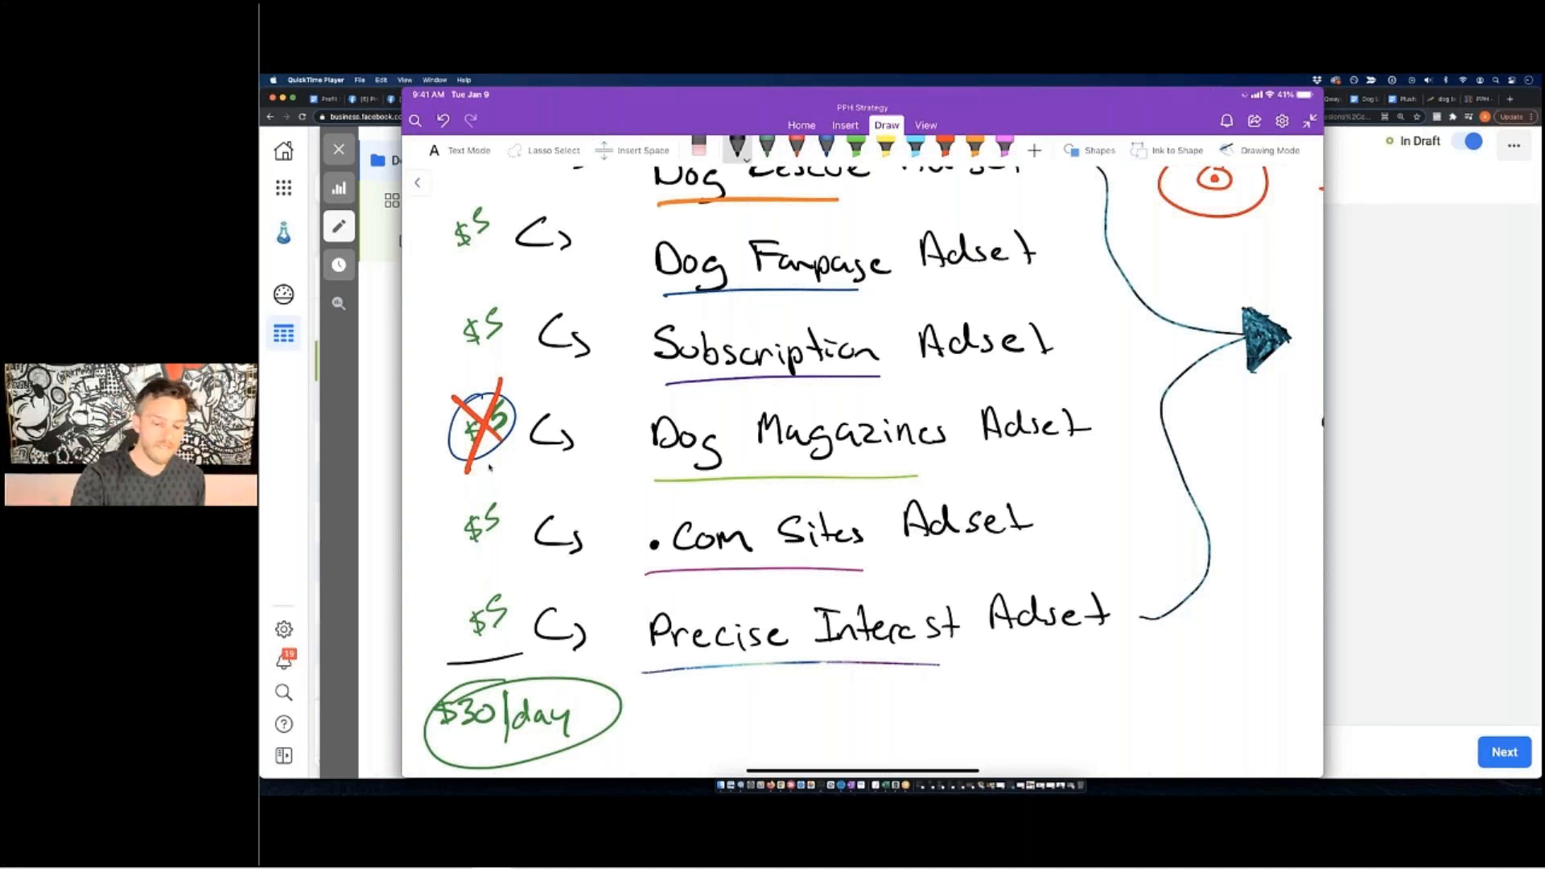
scroll(489, 467, left, 1)
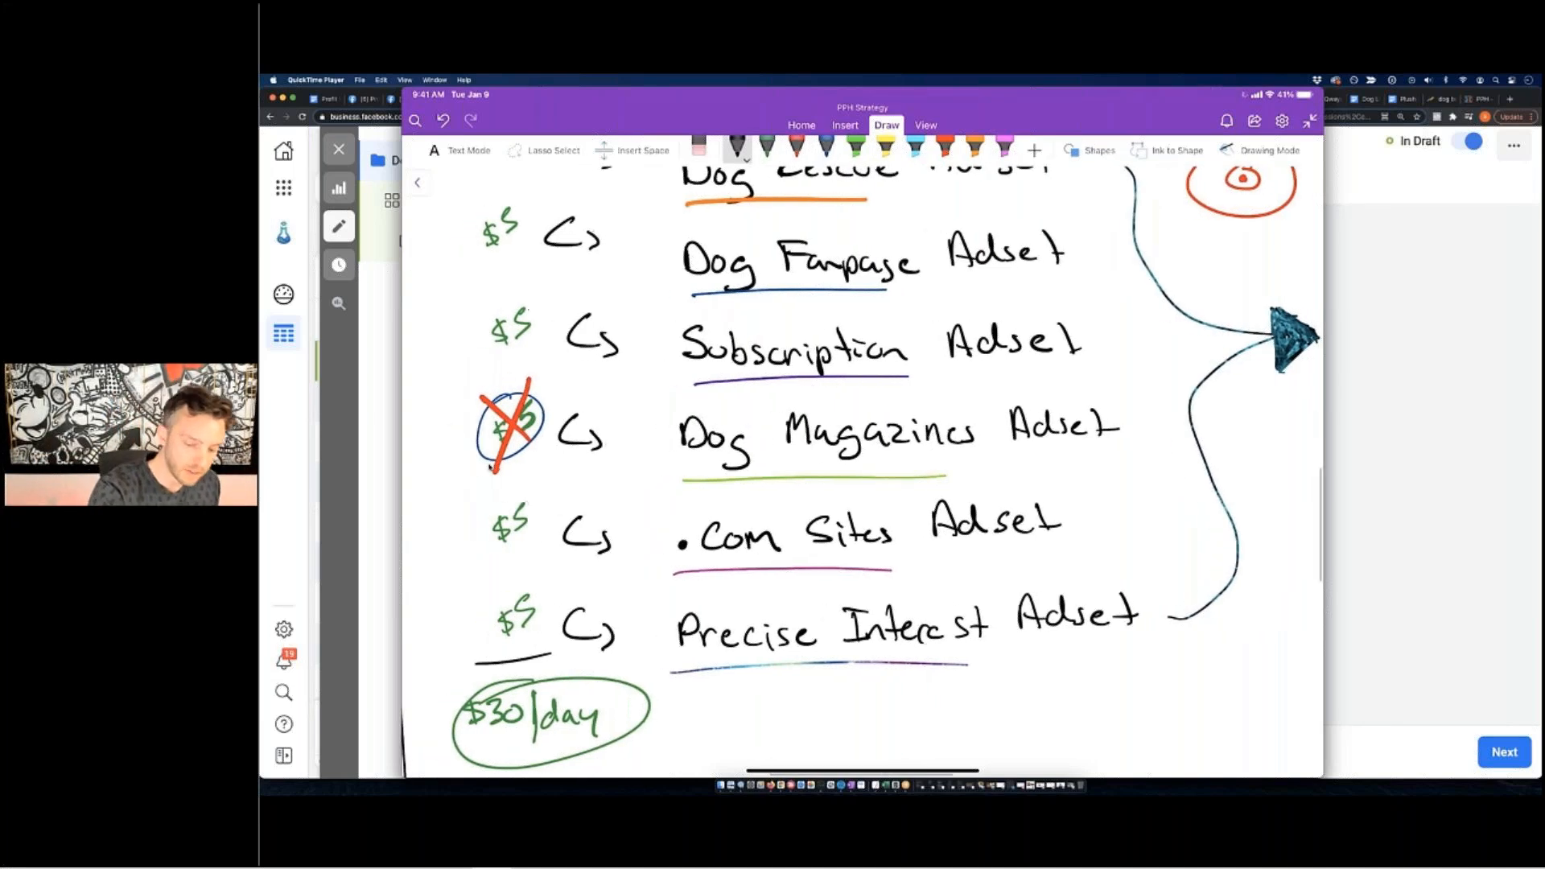
drag(467, 430, 482, 249)
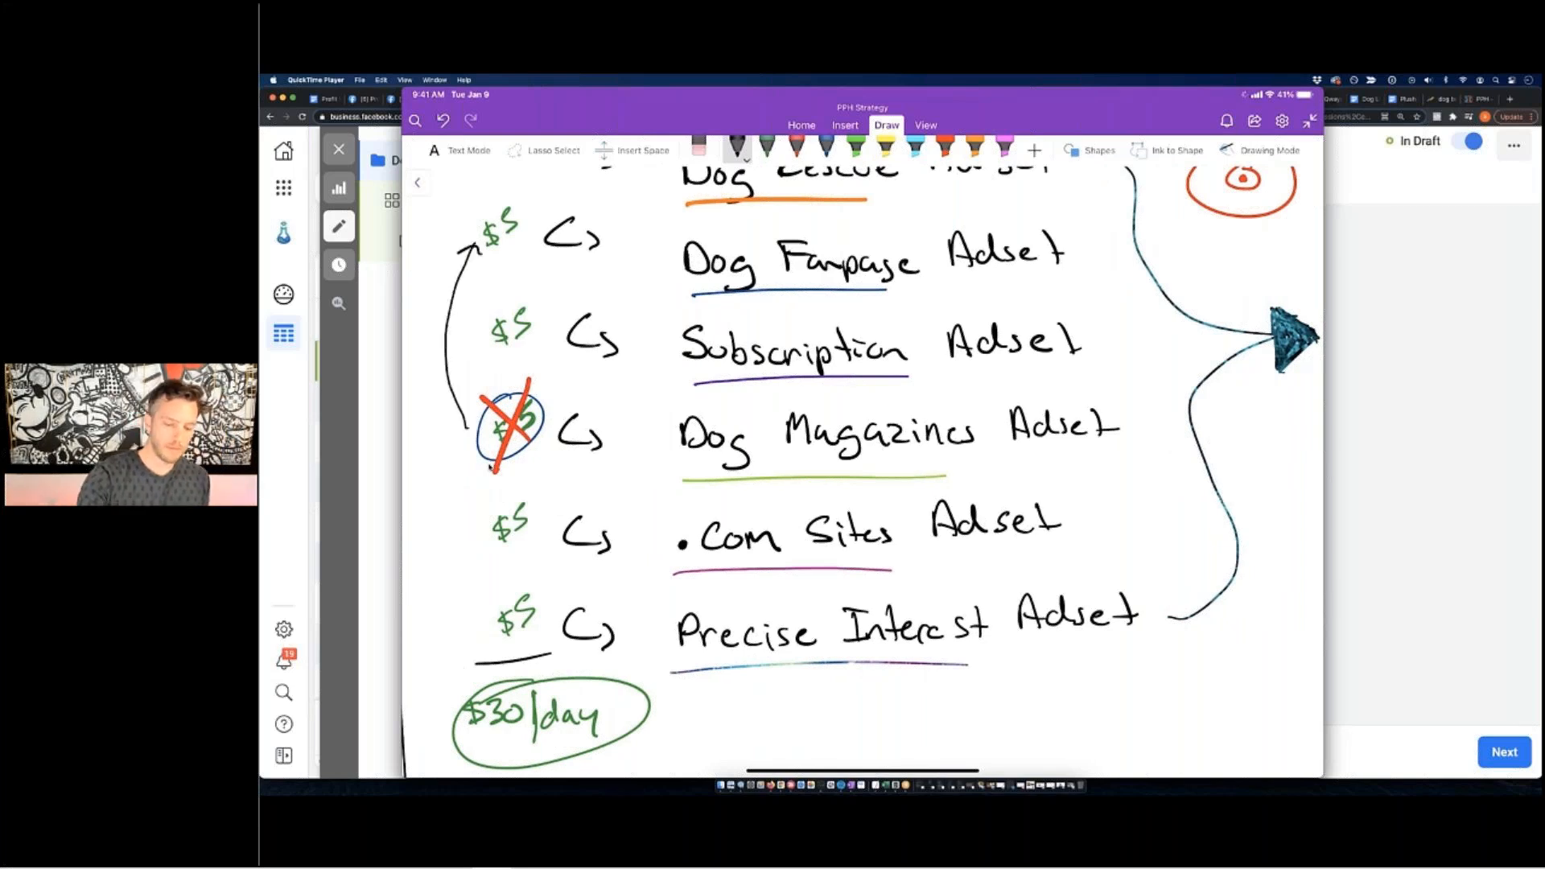
Write the heading "CBO Budget" in black below the Target Group list and underline it.
scroll(489, 466, up, 5)
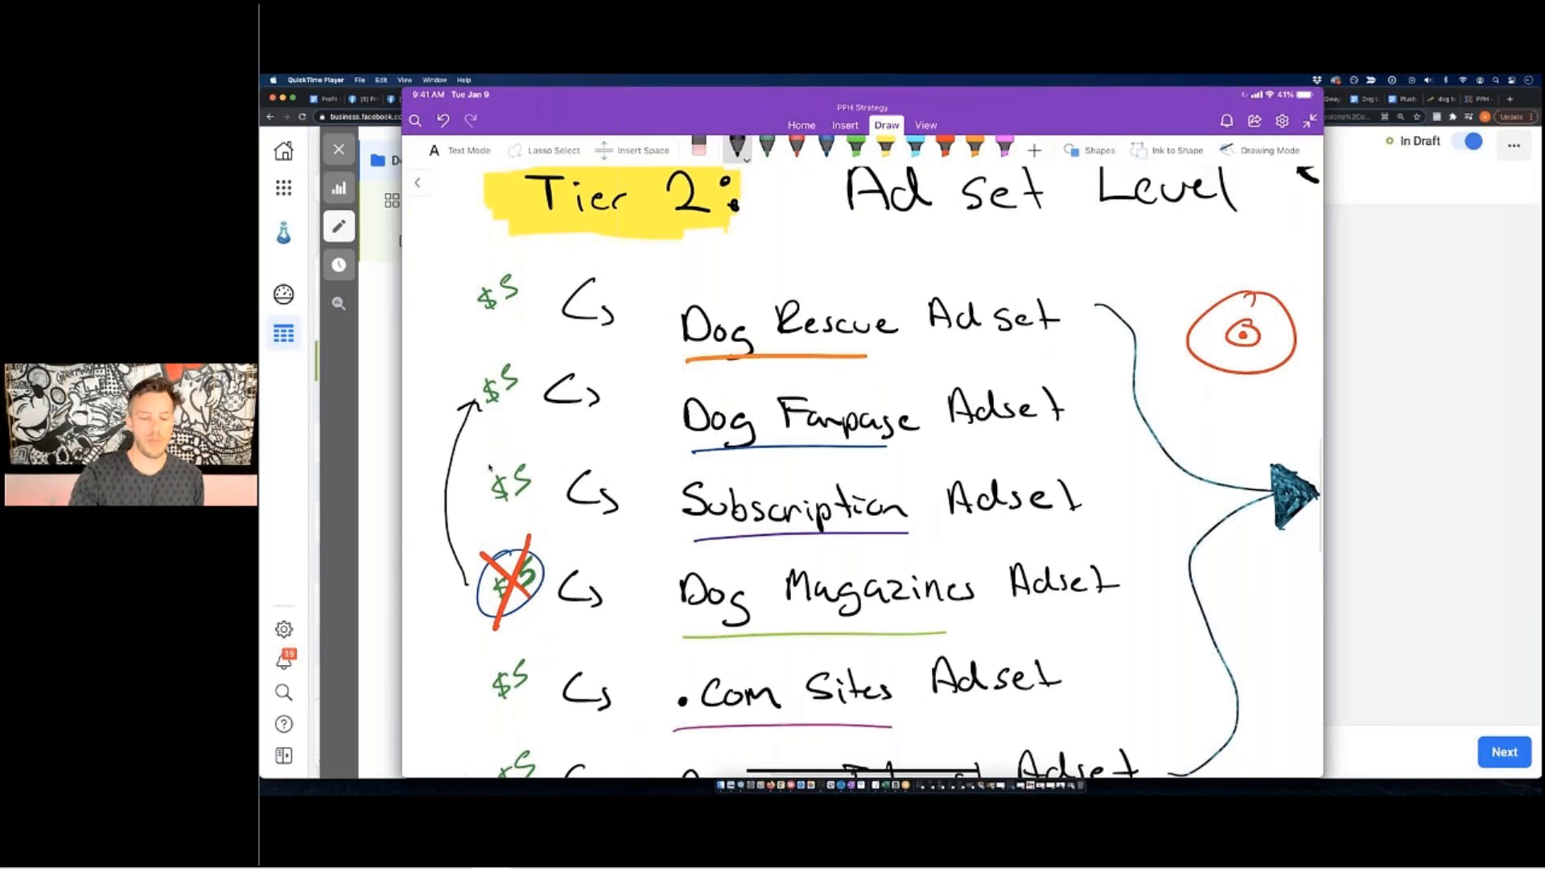
scroll(490, 467, down, 3)
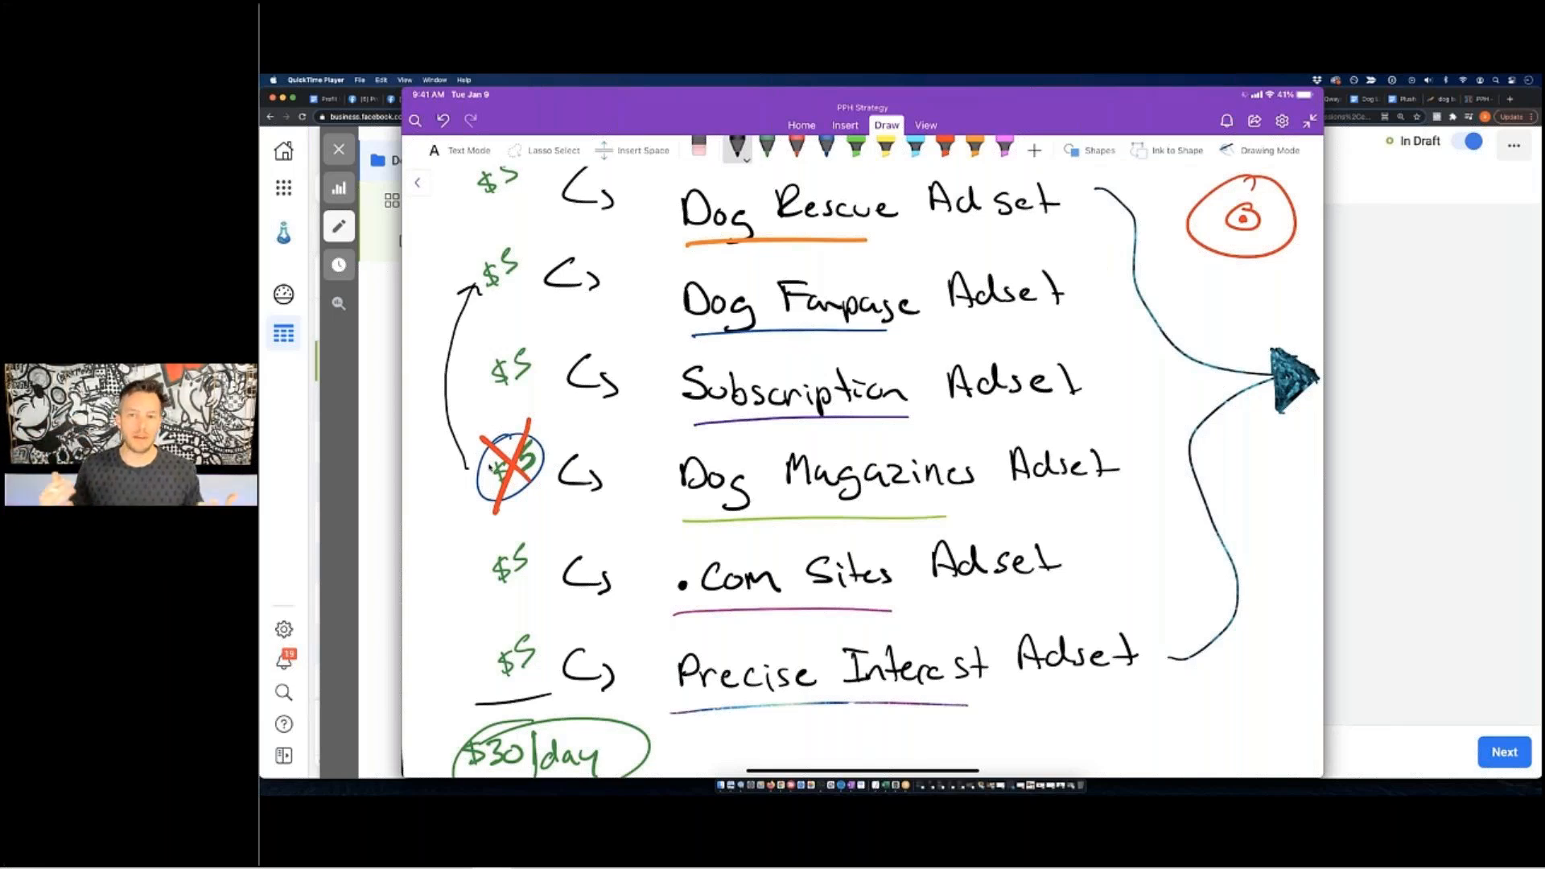
scroll(490, 467, right, 6)
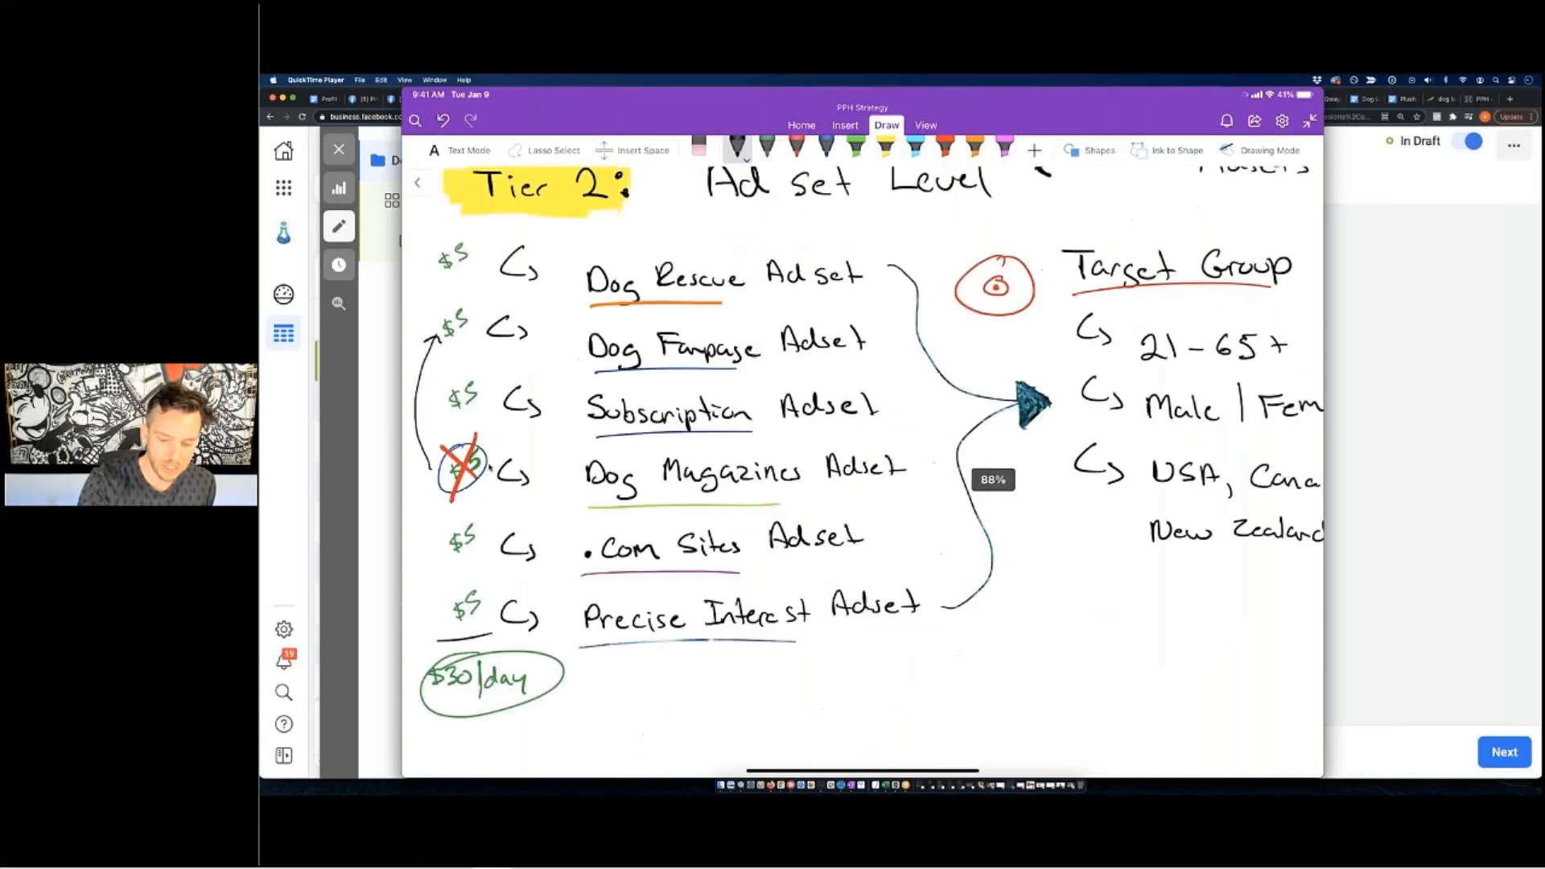
scroll(863, 467, right, 3)
scroll(863, 466, down, 5)
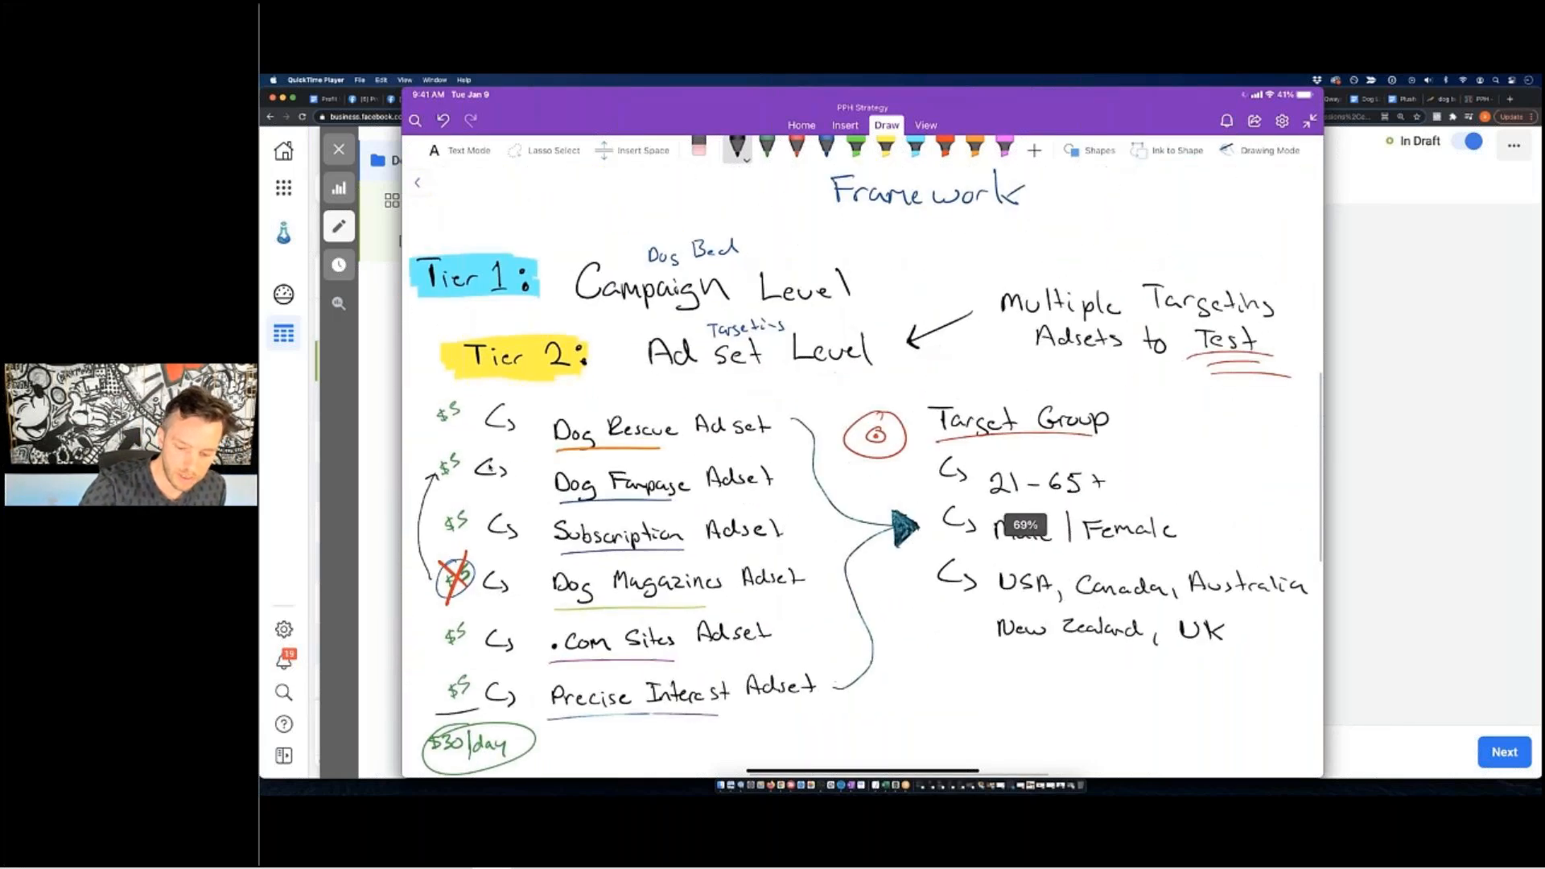
scroll(491, 466, down, 5)
scroll(490, 468, up, 2)
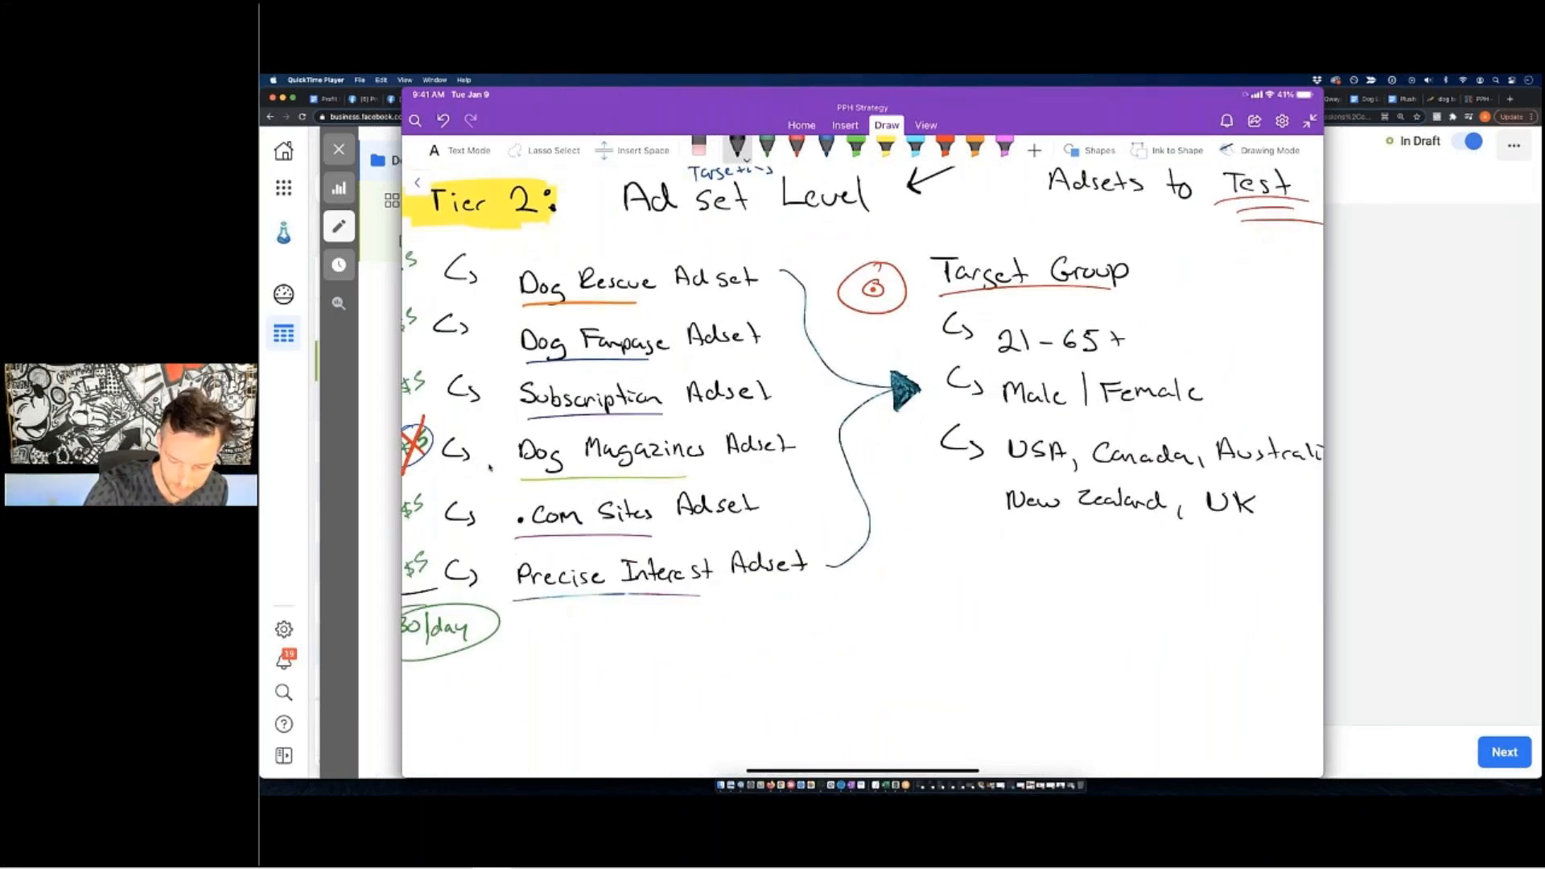
mouse_move(944, 585)
mouse_down()
mouse_move(935, 616)
mouse_move(955, 614)
mouse_up()
mouse_move(955, 586)
mouse_down()
mouse_move(969, 588)
mouse_move(956, 615)
mouse_move(992, 590)
mouse_move(1071, 613)
mouse_up()
mouse_move(1086, 605)
mouse_down()
mouse_move(1089, 587)
mouse_move(1094, 627)
mouse_move(1129, 615)
mouse_up()
drag(1133, 587, 1139, 615)
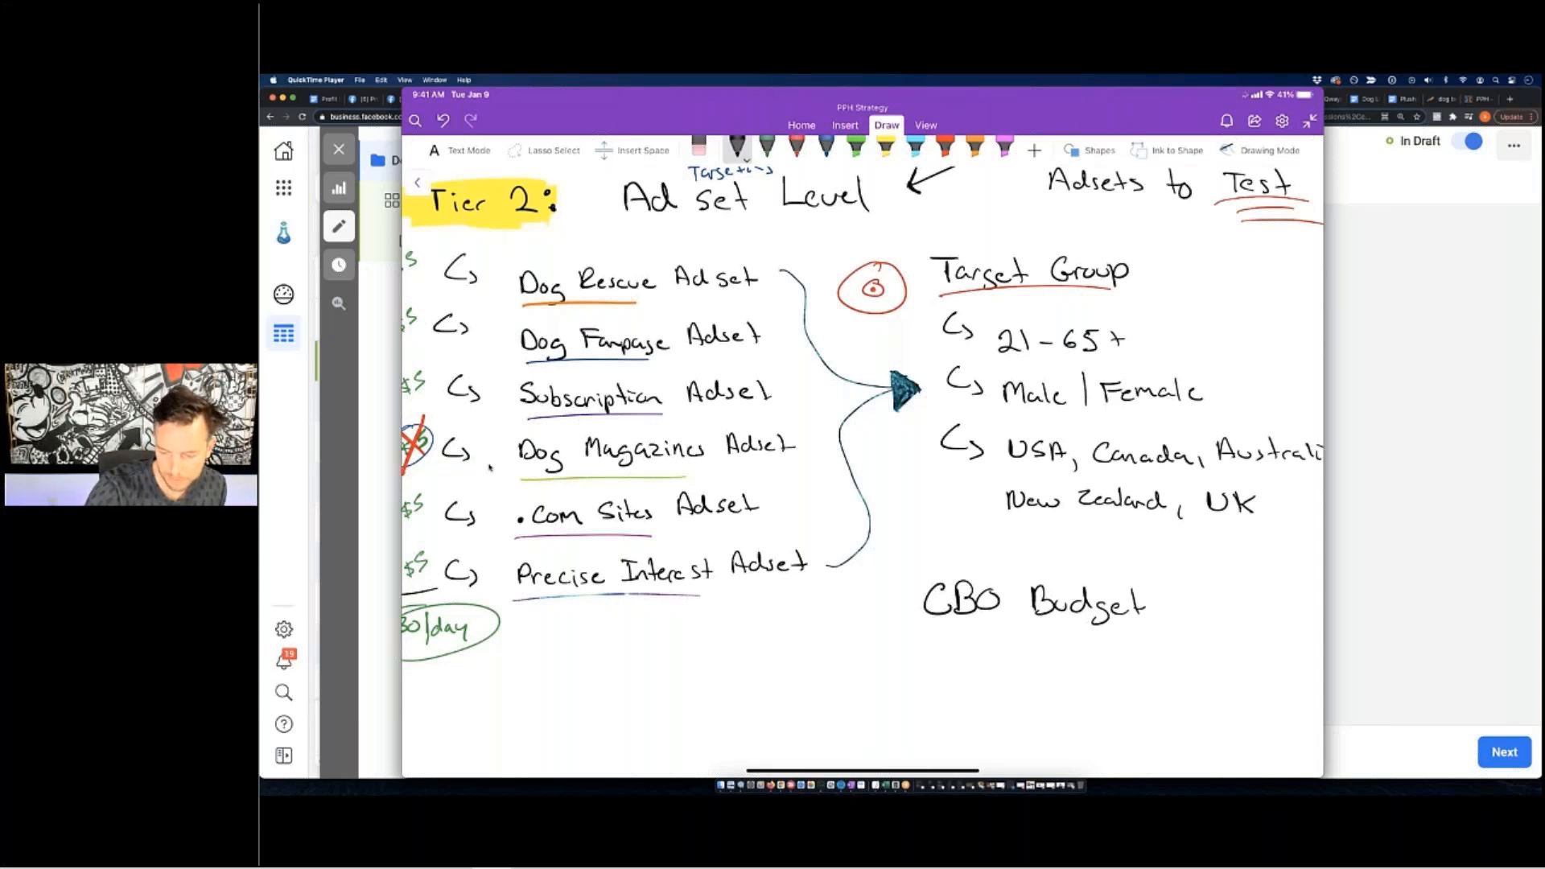
drag(905, 632, 1203, 638)
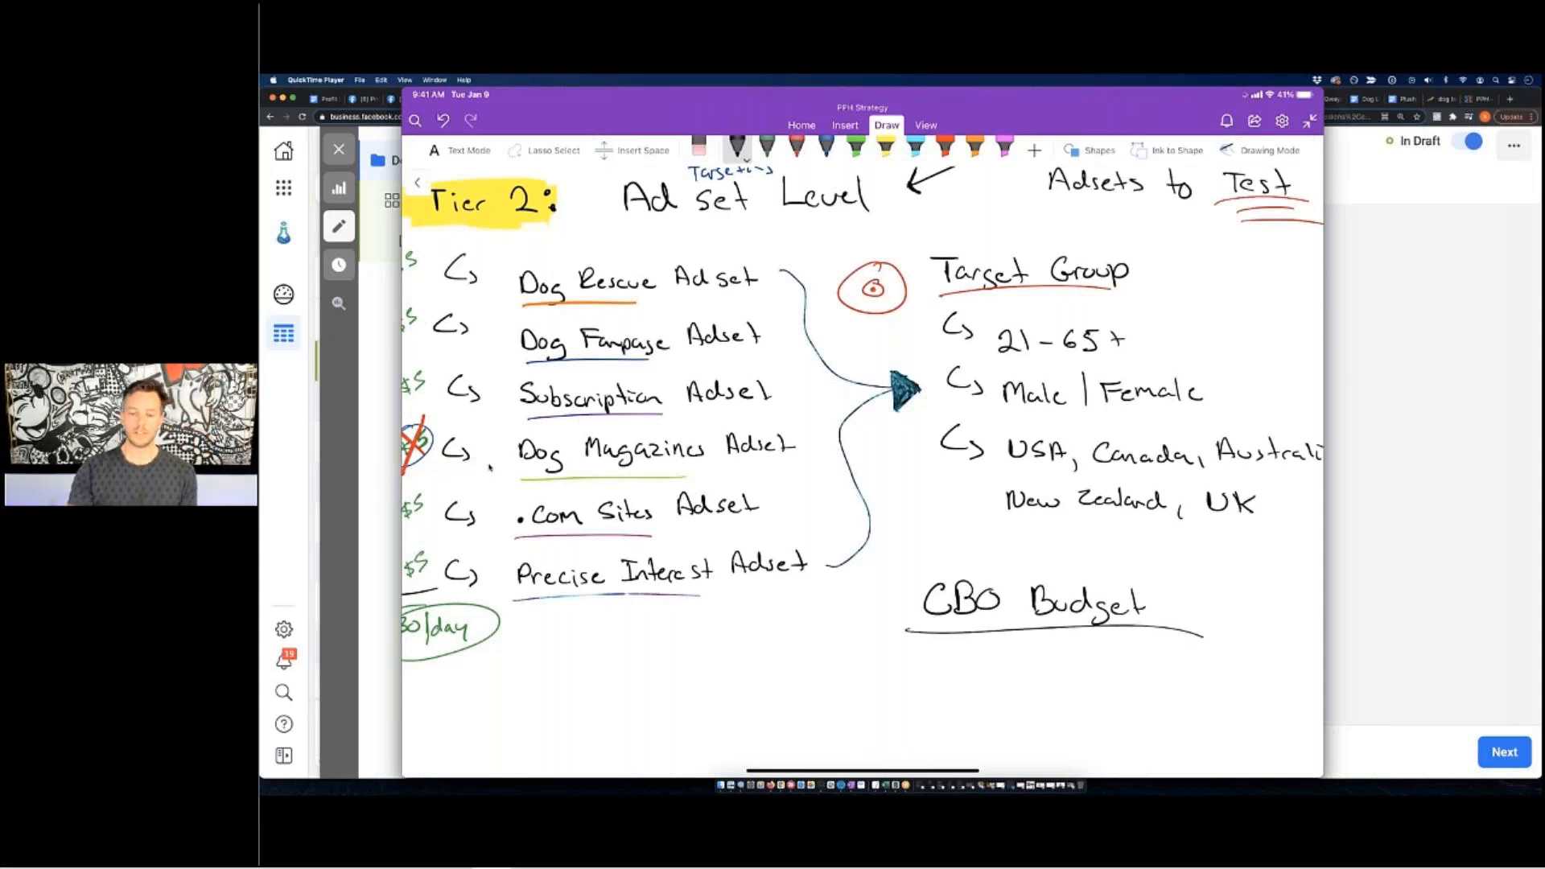
scroll(862, 515, down, 2)
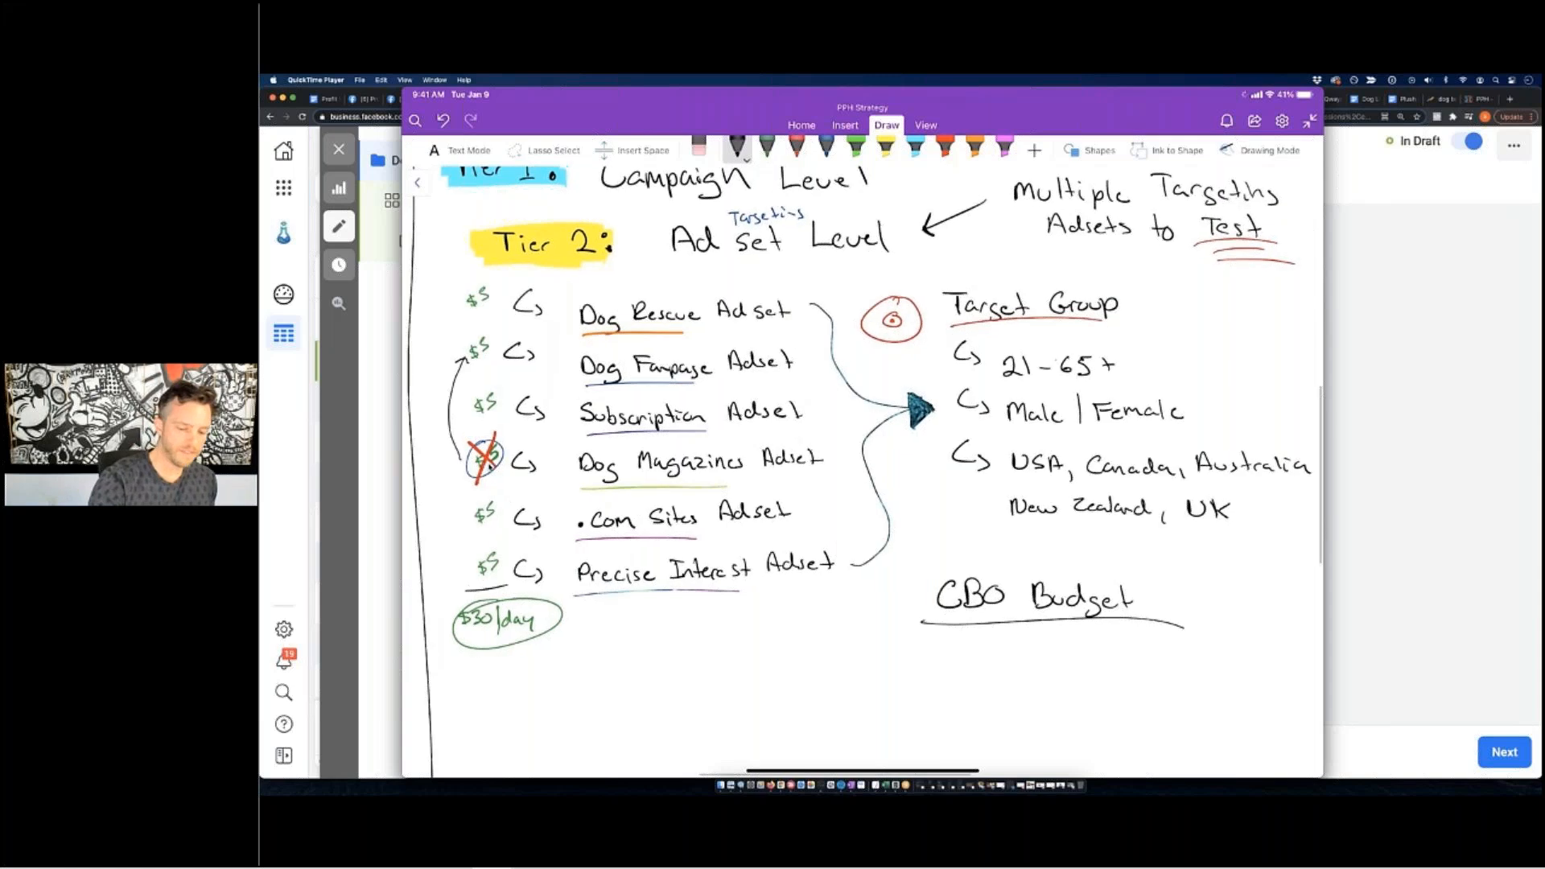
scroll(534, 467, up, 5)
scroll(872, 583, down, 3)
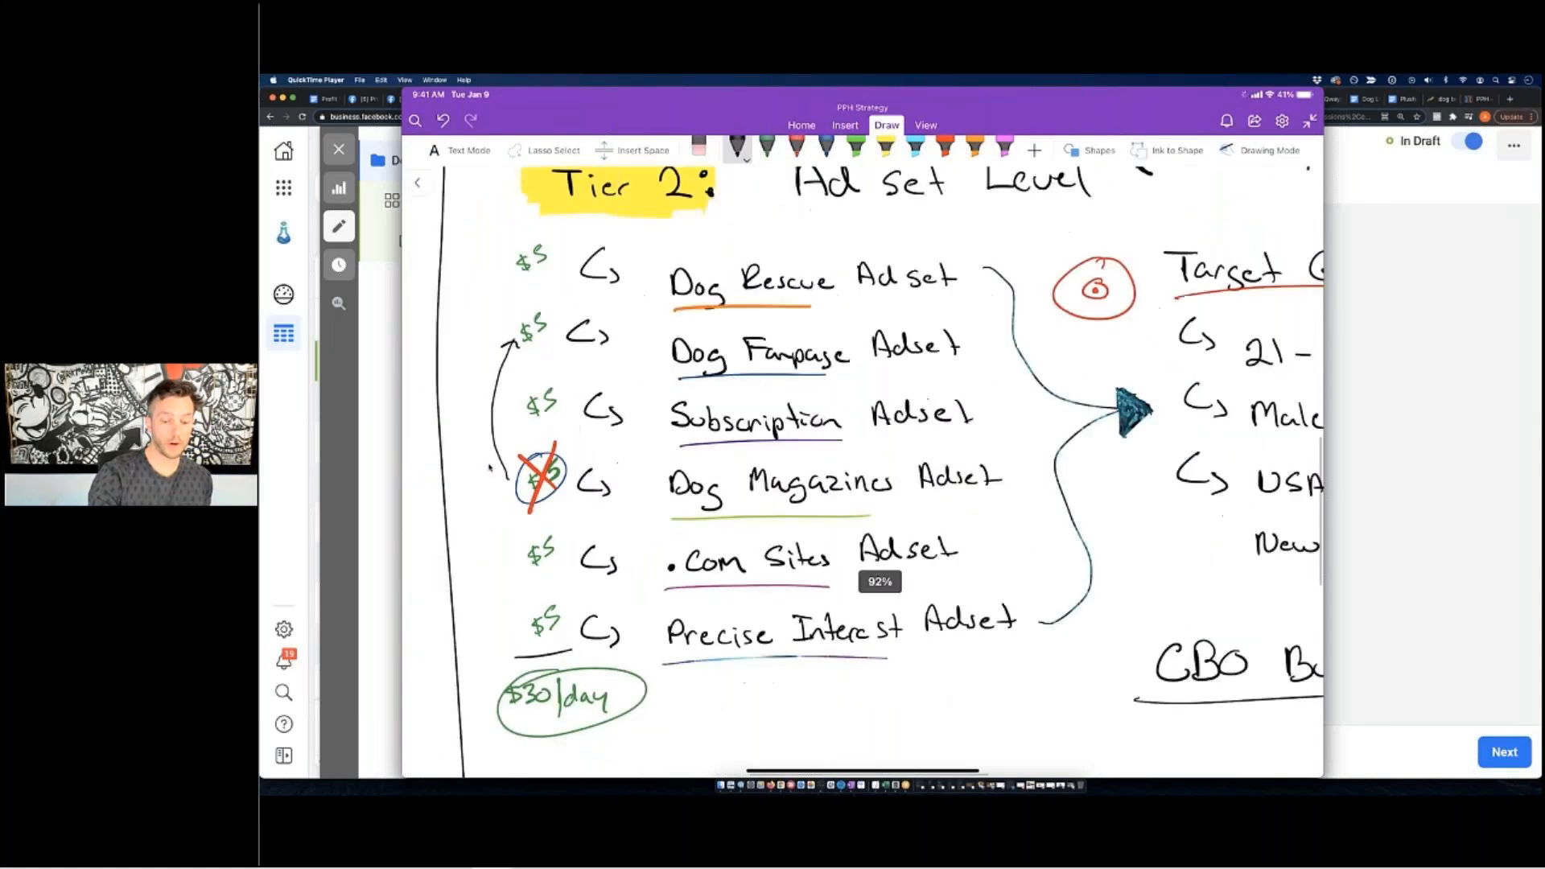
scroll(872, 583, up, 1)
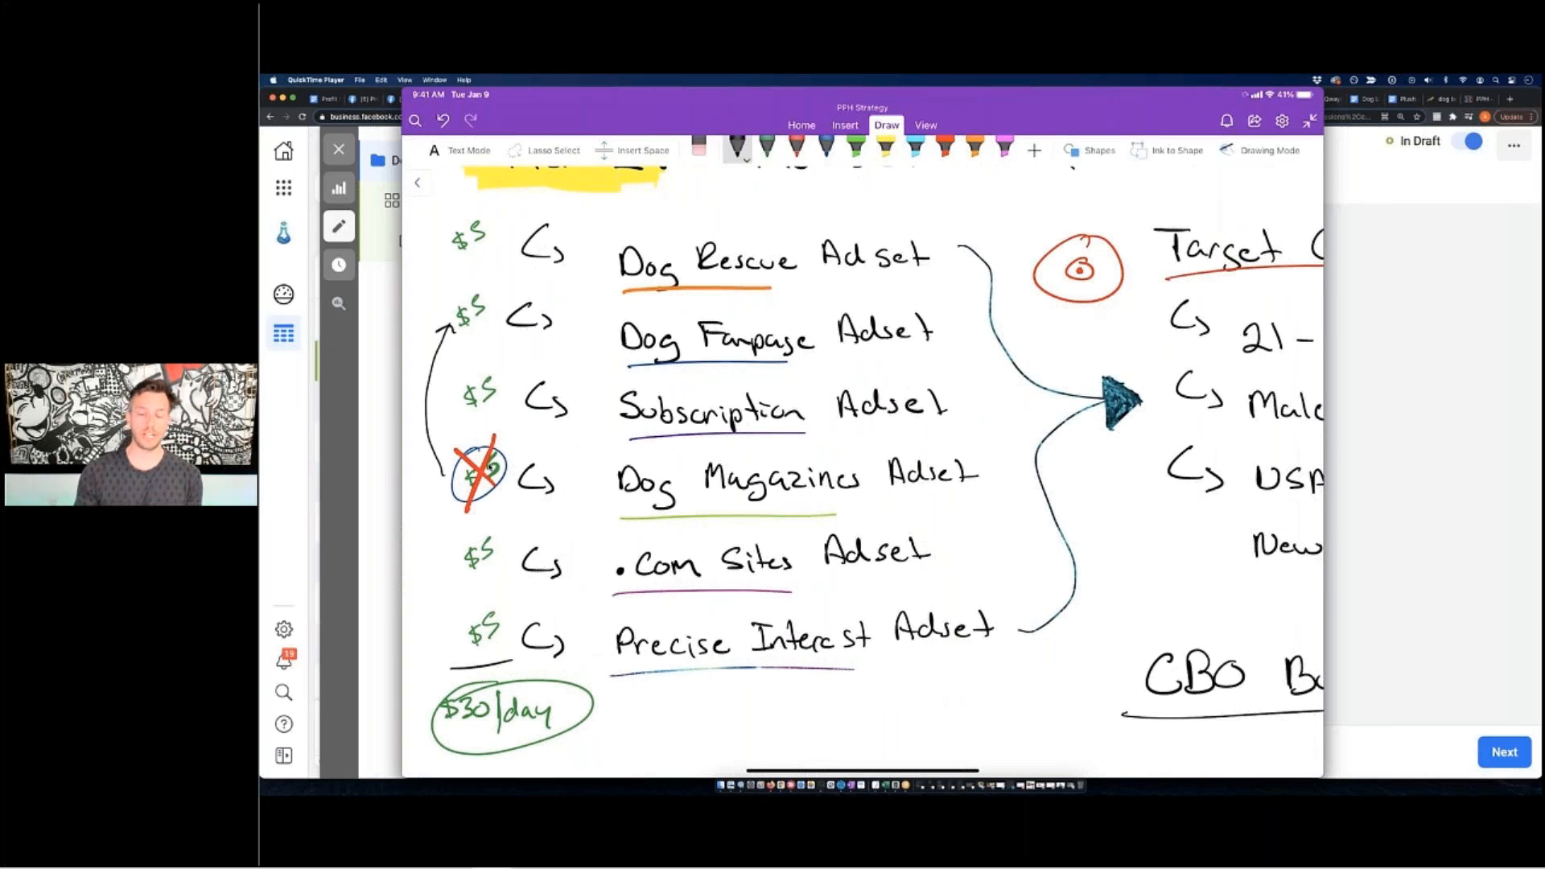
scroll(490, 468, up, 1)
scroll(491, 468, left, 2)
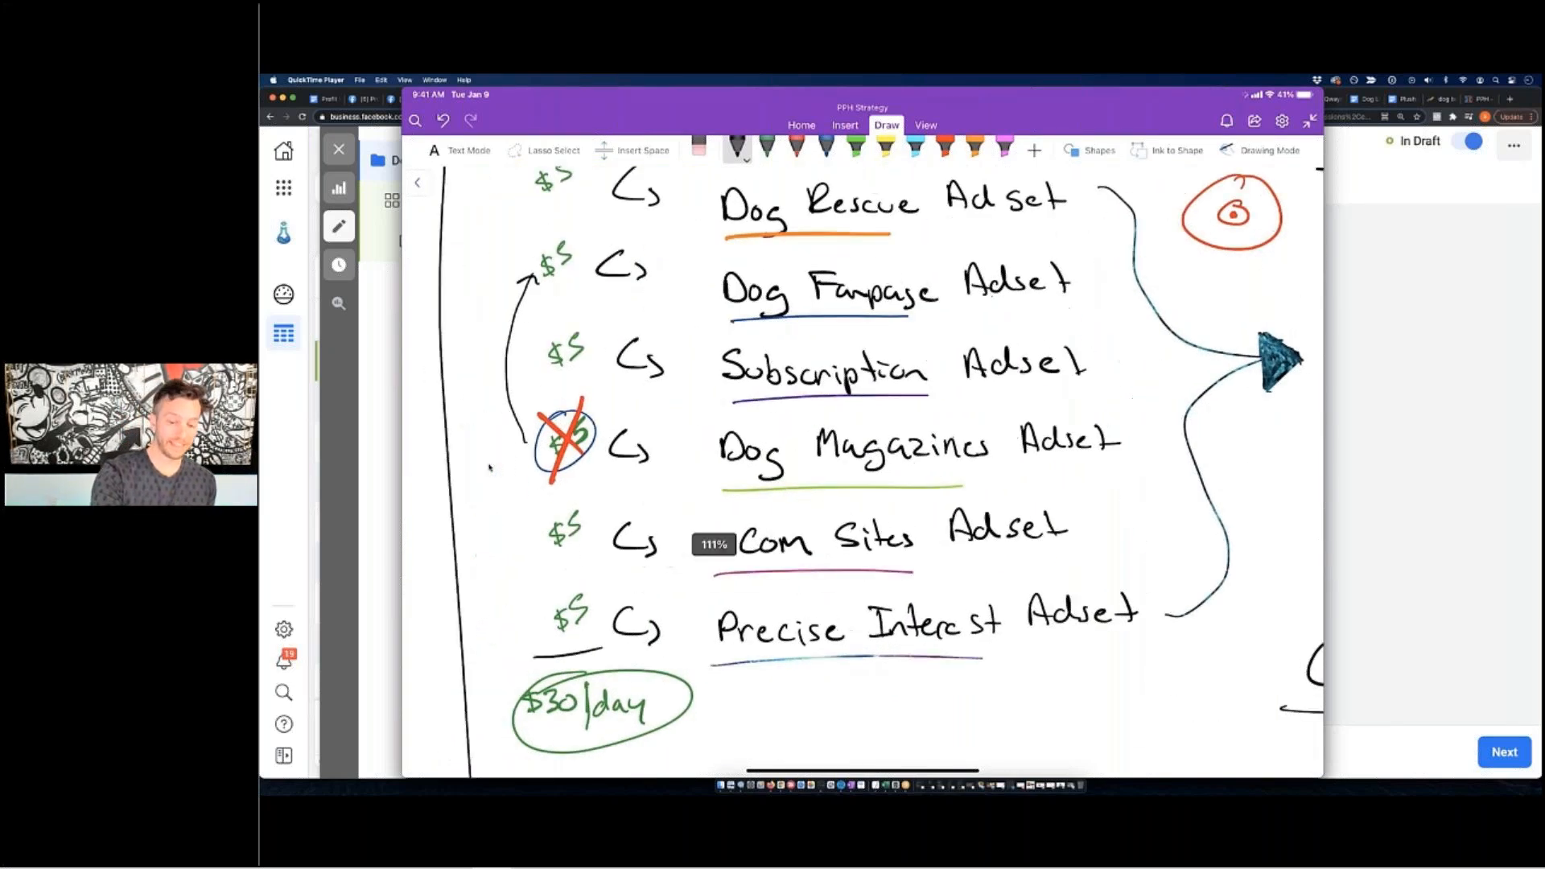
click(699, 148)
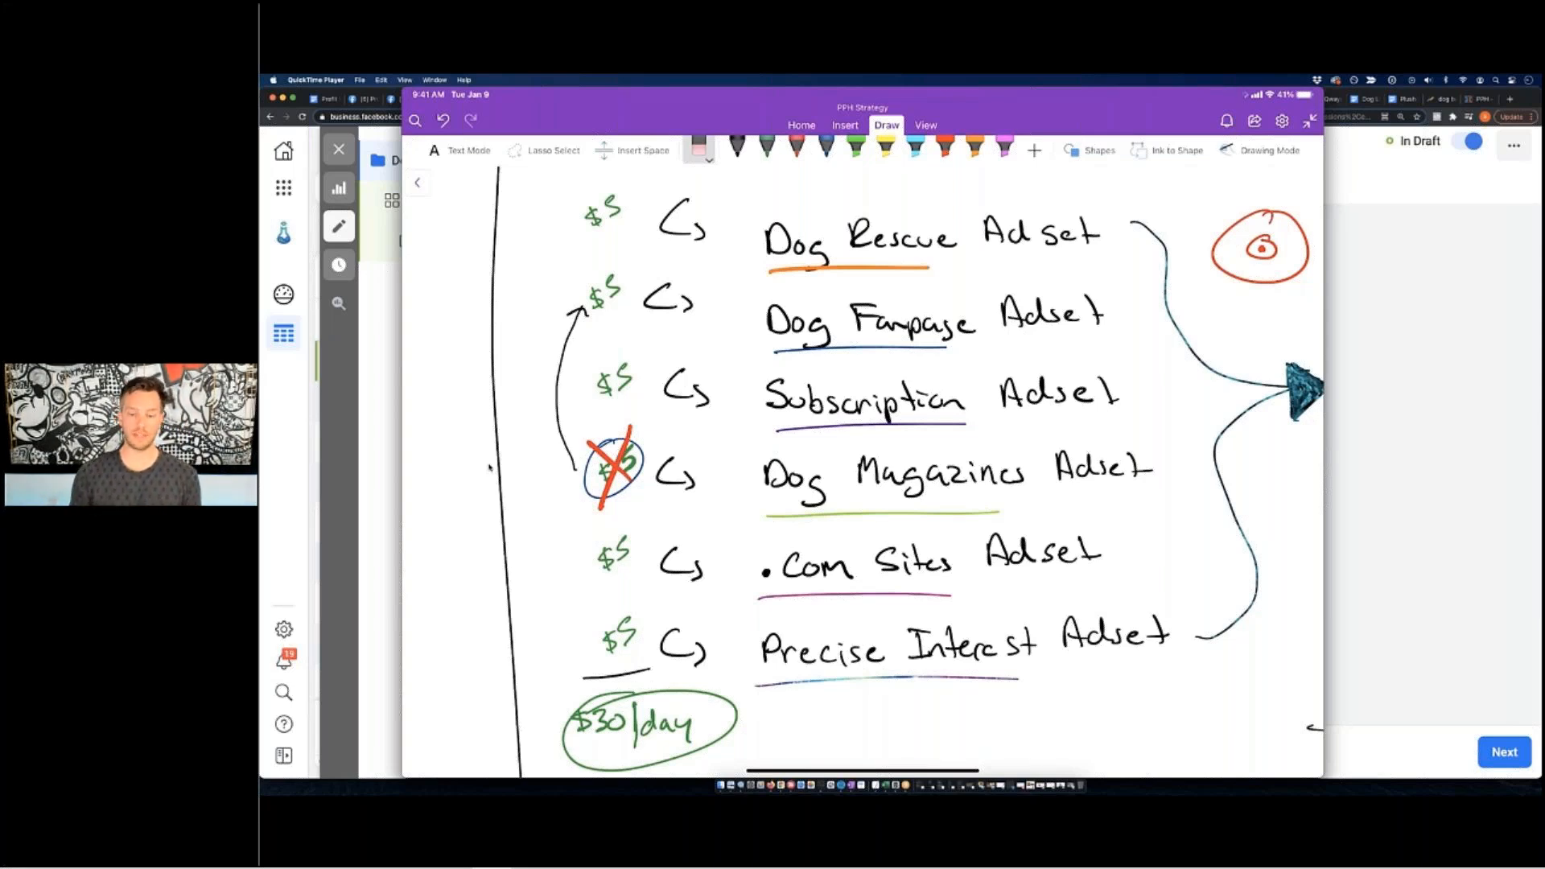
Switch to Facebook Ads Manager and turn on Campaign Budget Optimization for the Doggy Cuddler ™ (Calming Bed) campaign.
click(1354, 604)
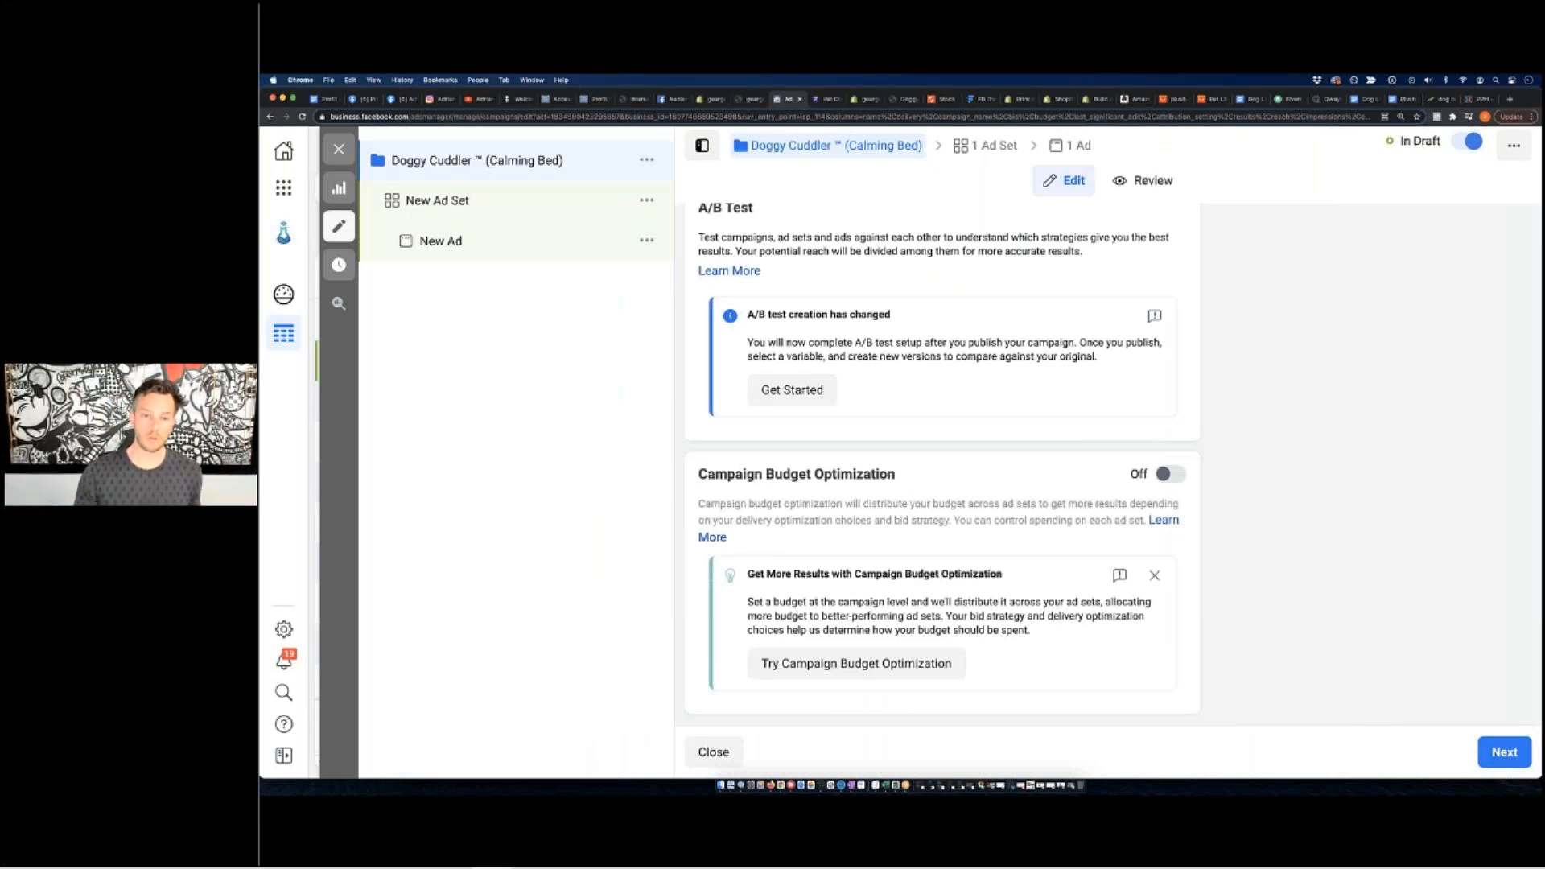
drag(693, 479, 865, 477)
click(708, 506)
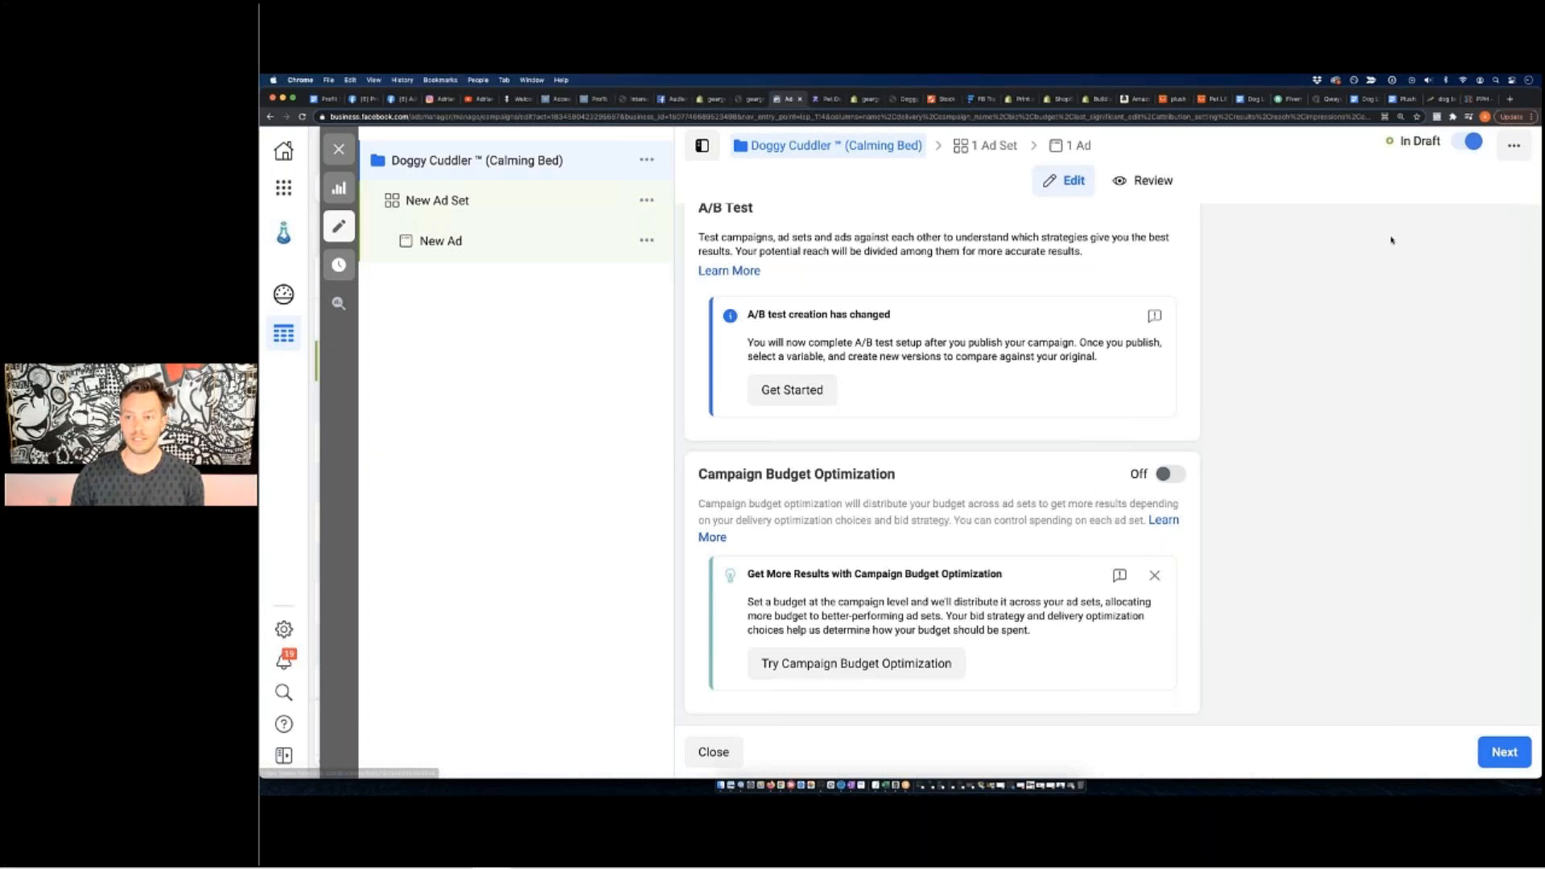
click(1163, 474)
scroll(1164, 474, down, 1)
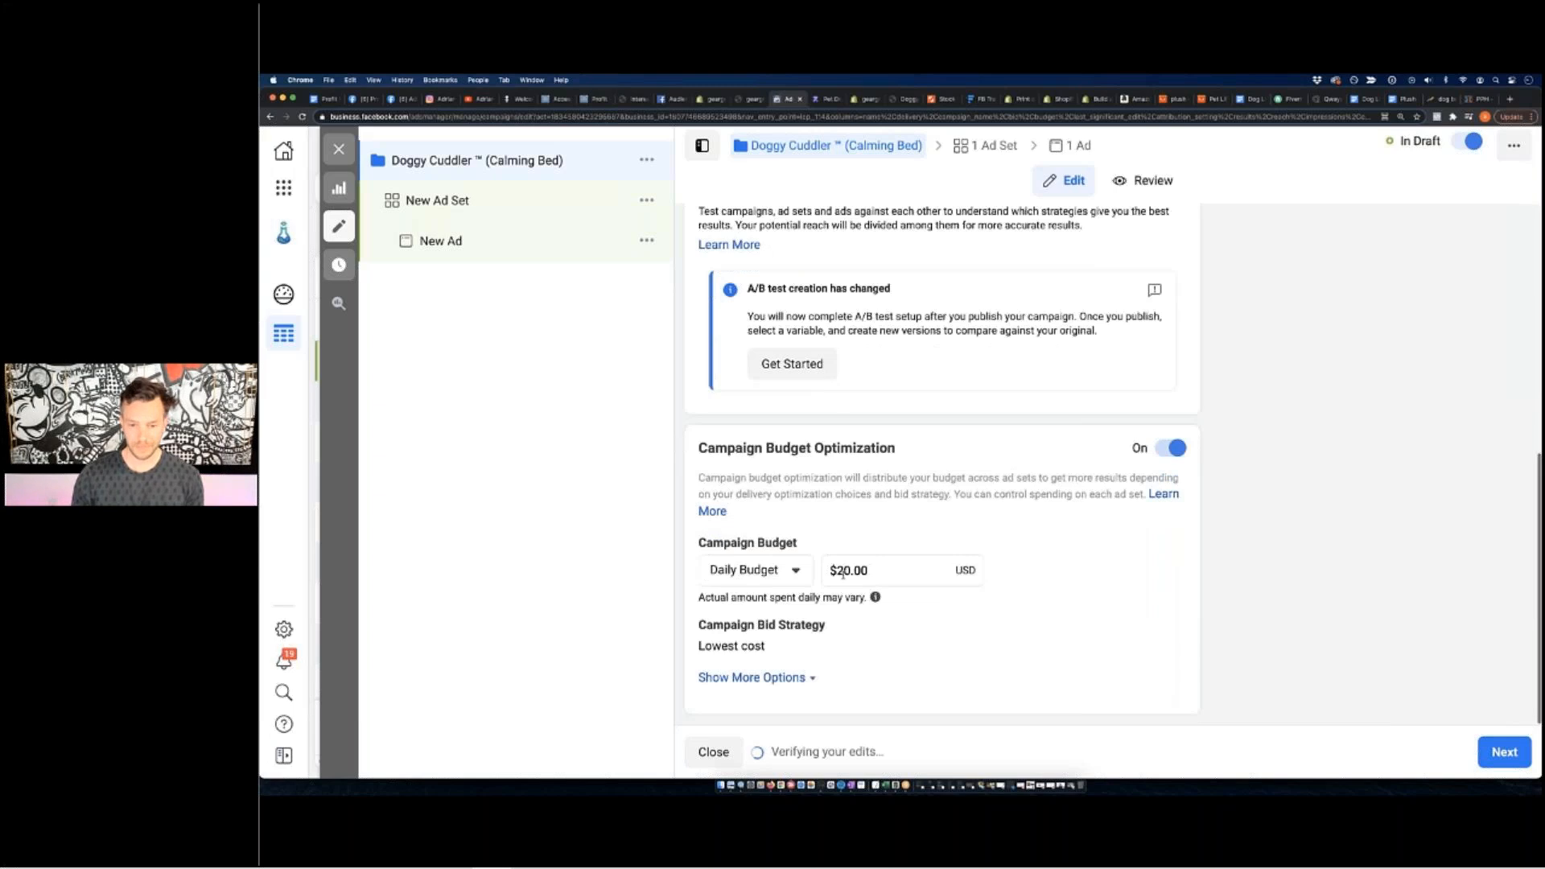
Set the campaign's daily budget to $15.00 USD.
click(841, 569)
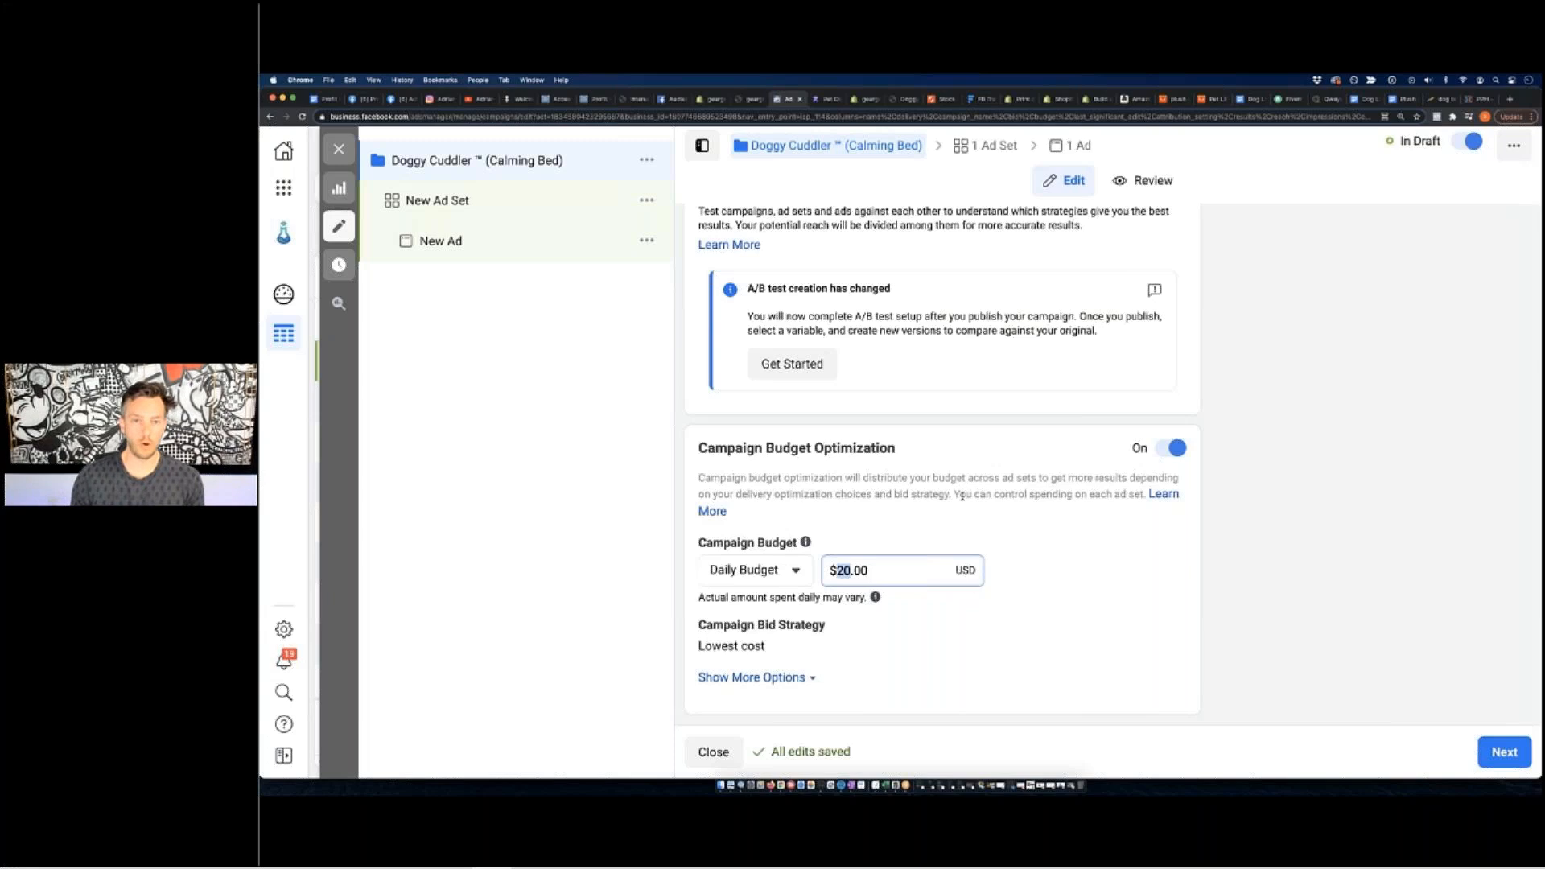
scroll(962, 497, up, 6)
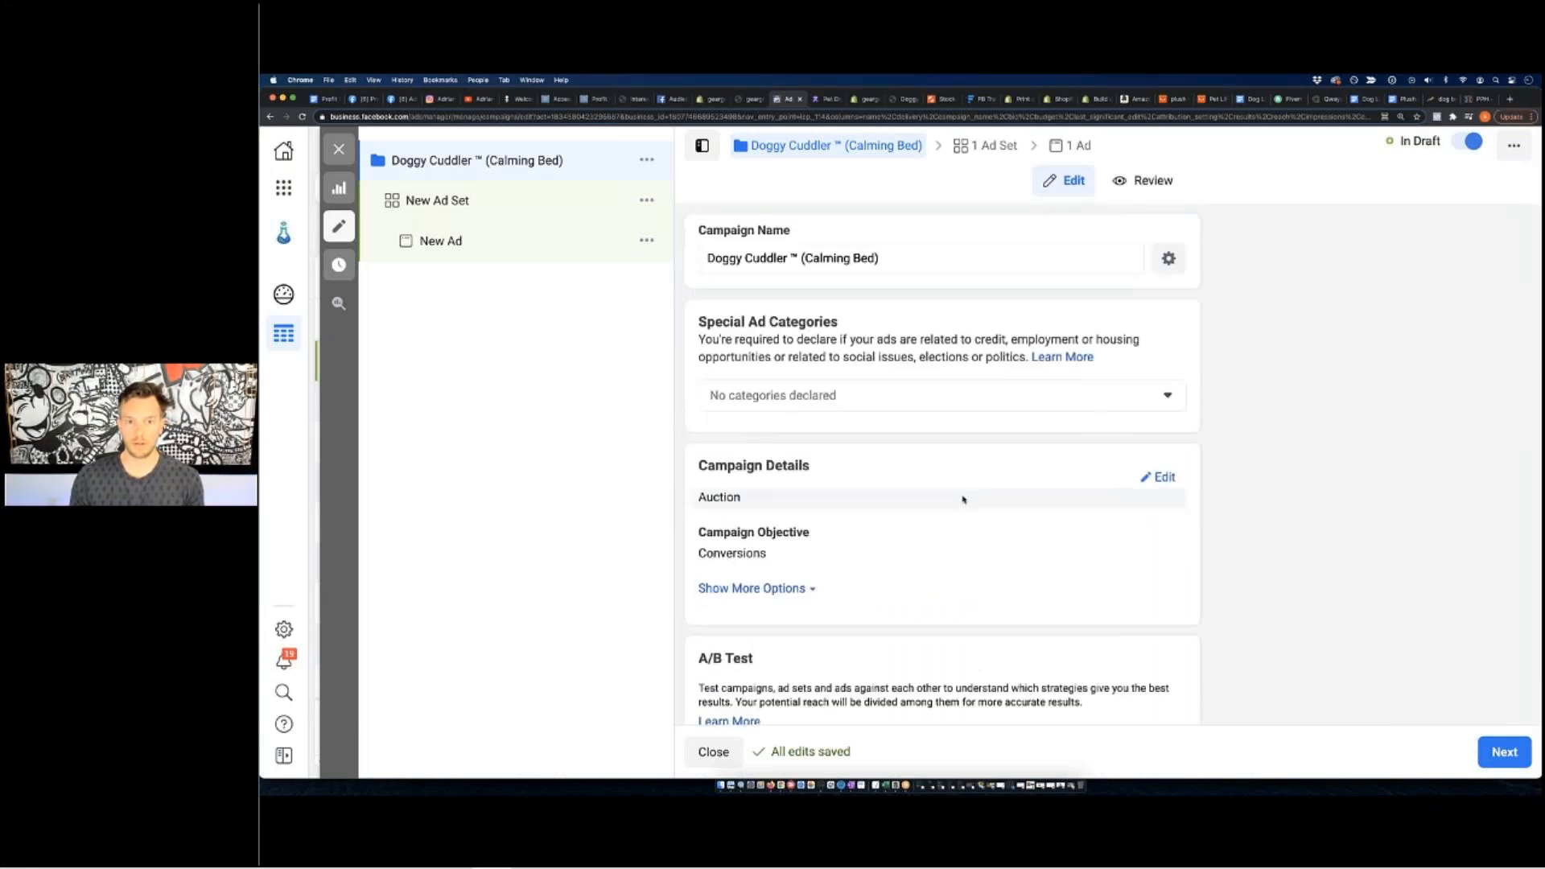
scroll(963, 499, down, 6)
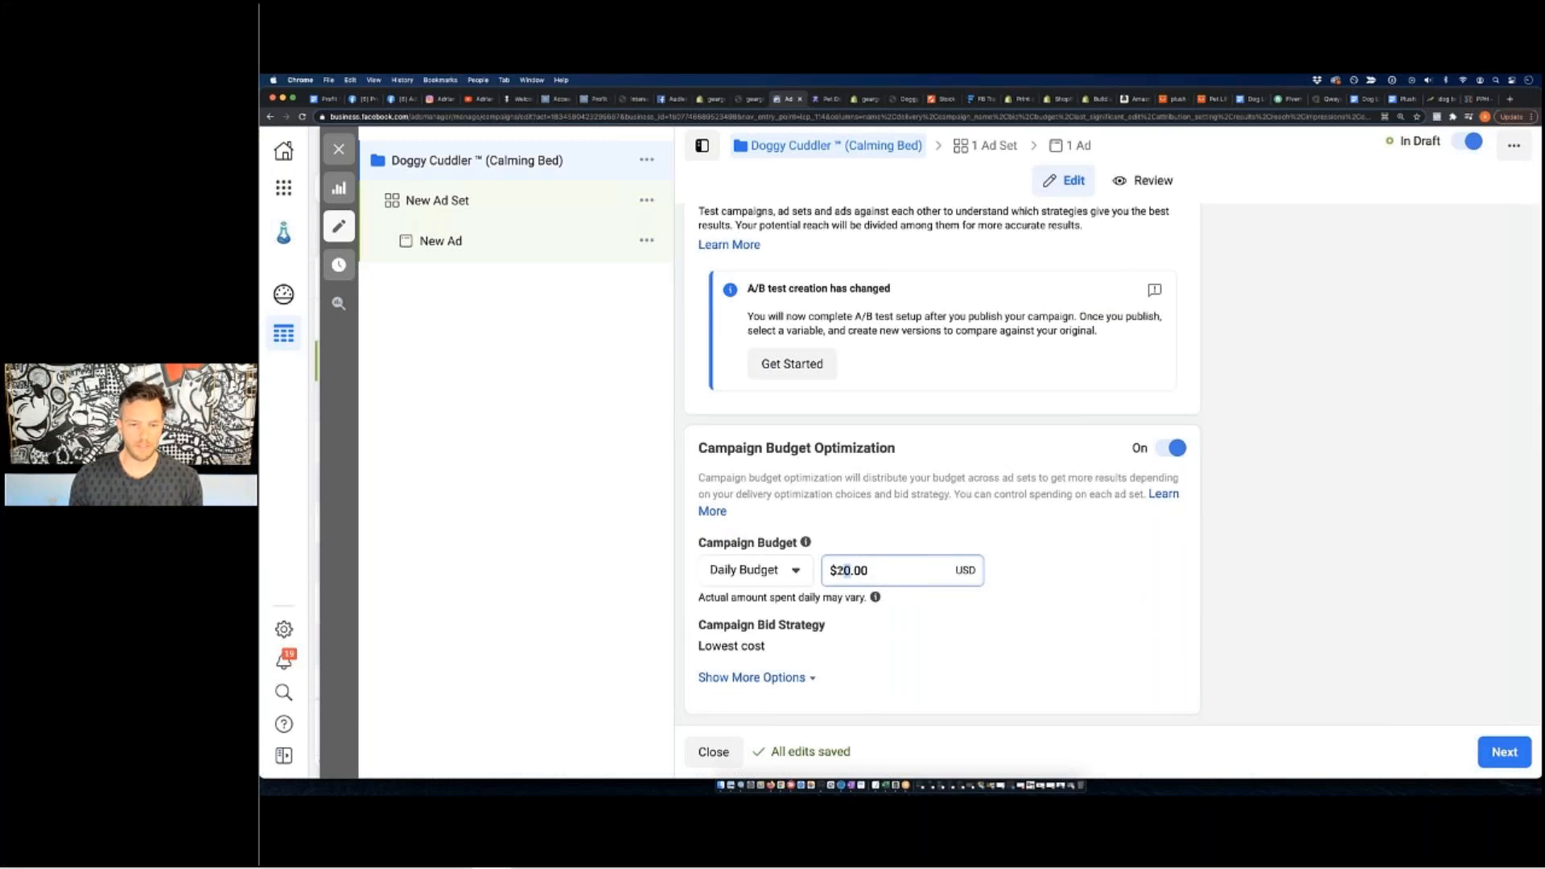
double_click(847, 571)
text(15)
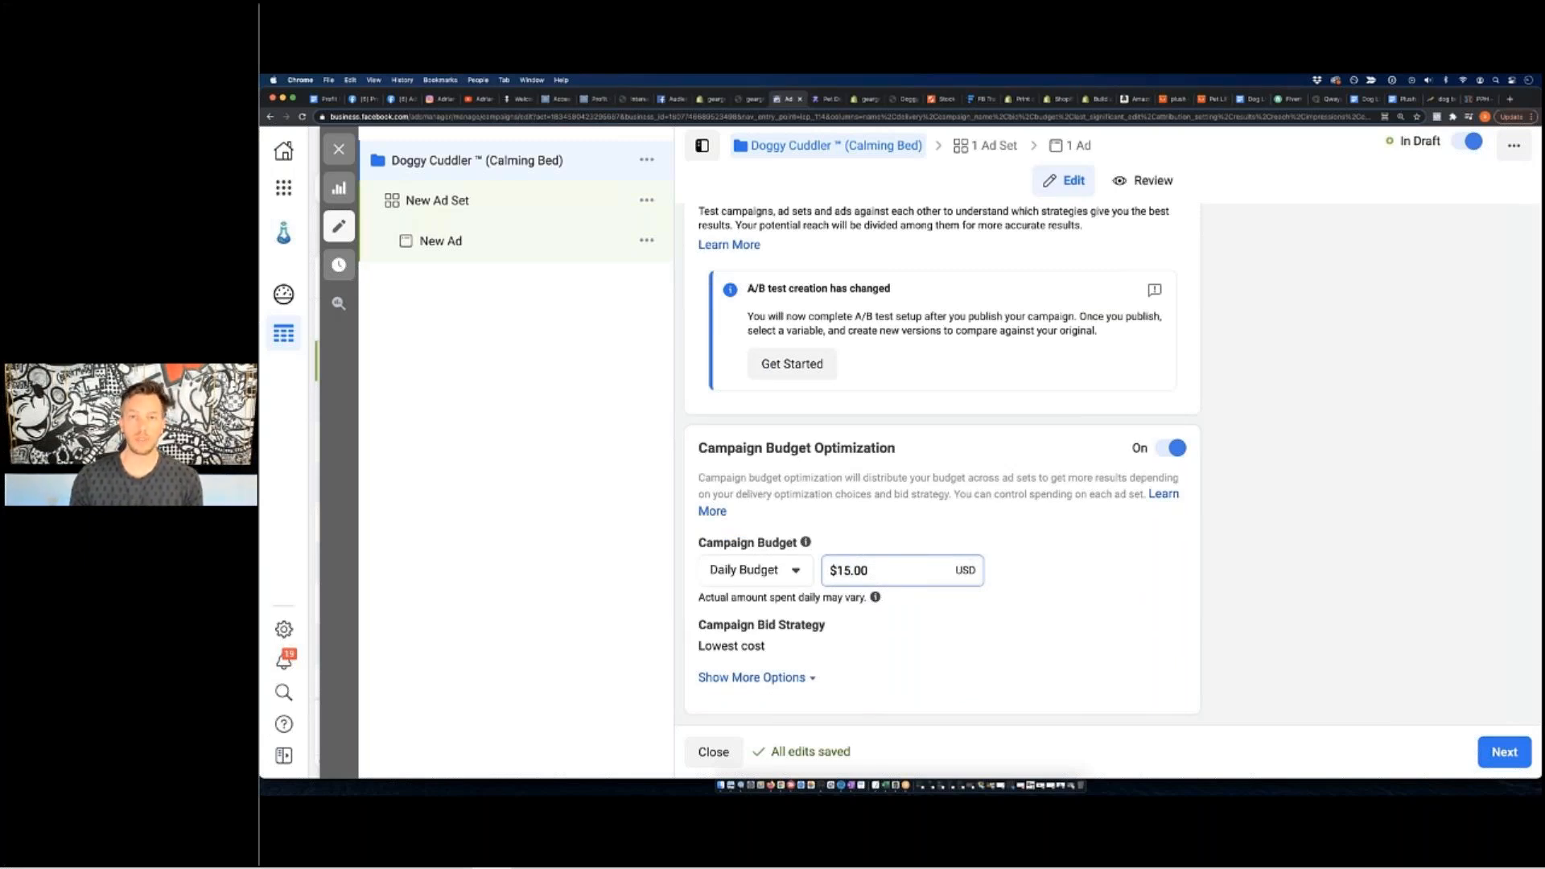
Move on to the campaign's new ad set and rename it "Dog Rescue Audience".
click(1250, 579)
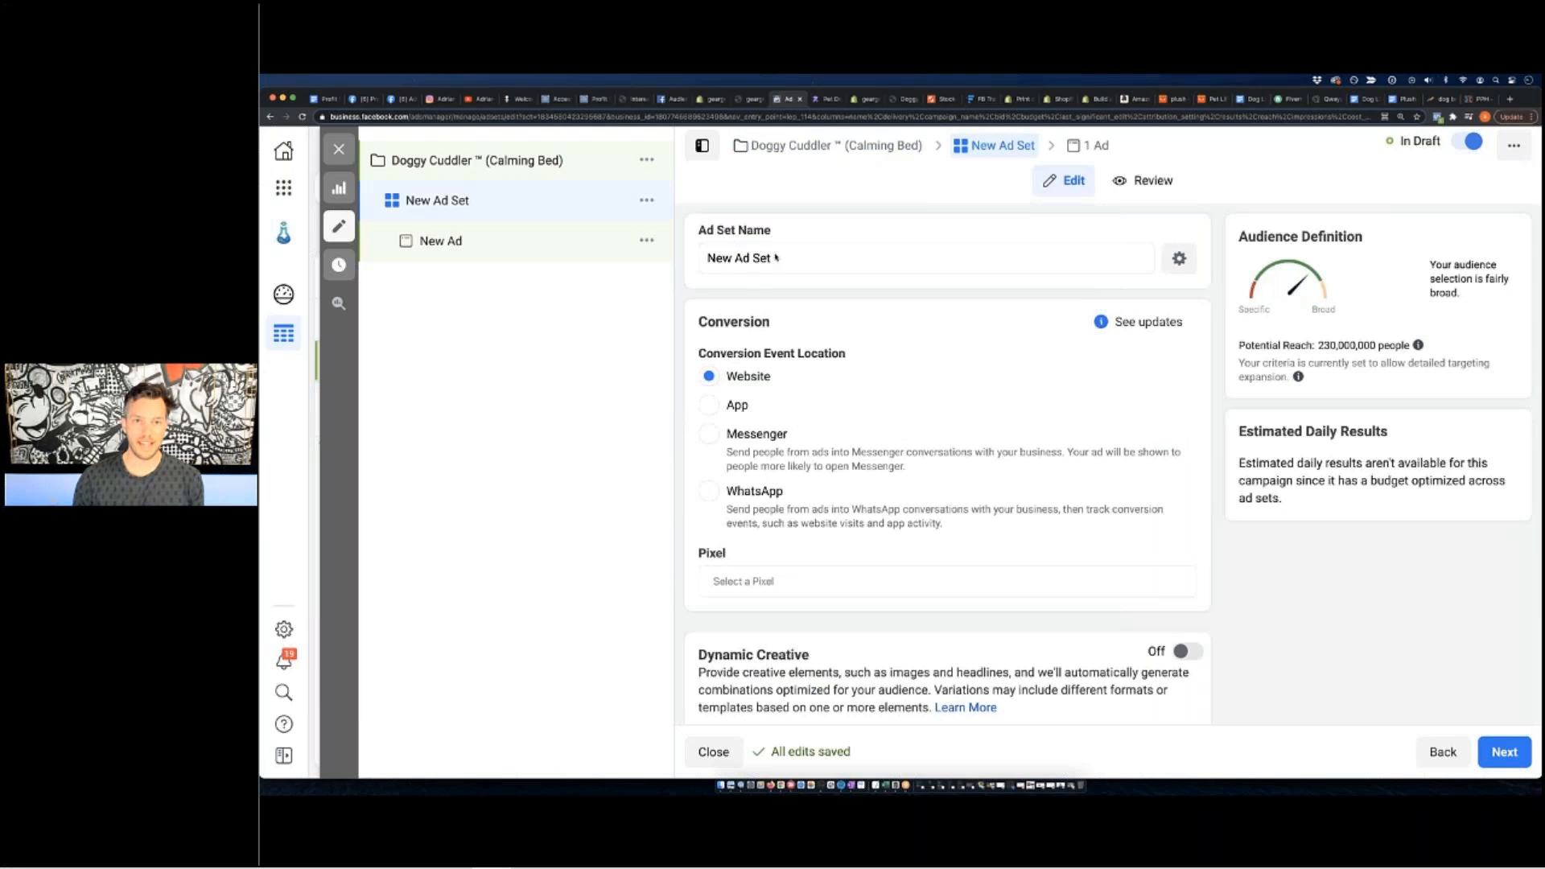
click(721, 259)
triple_click(721, 259)
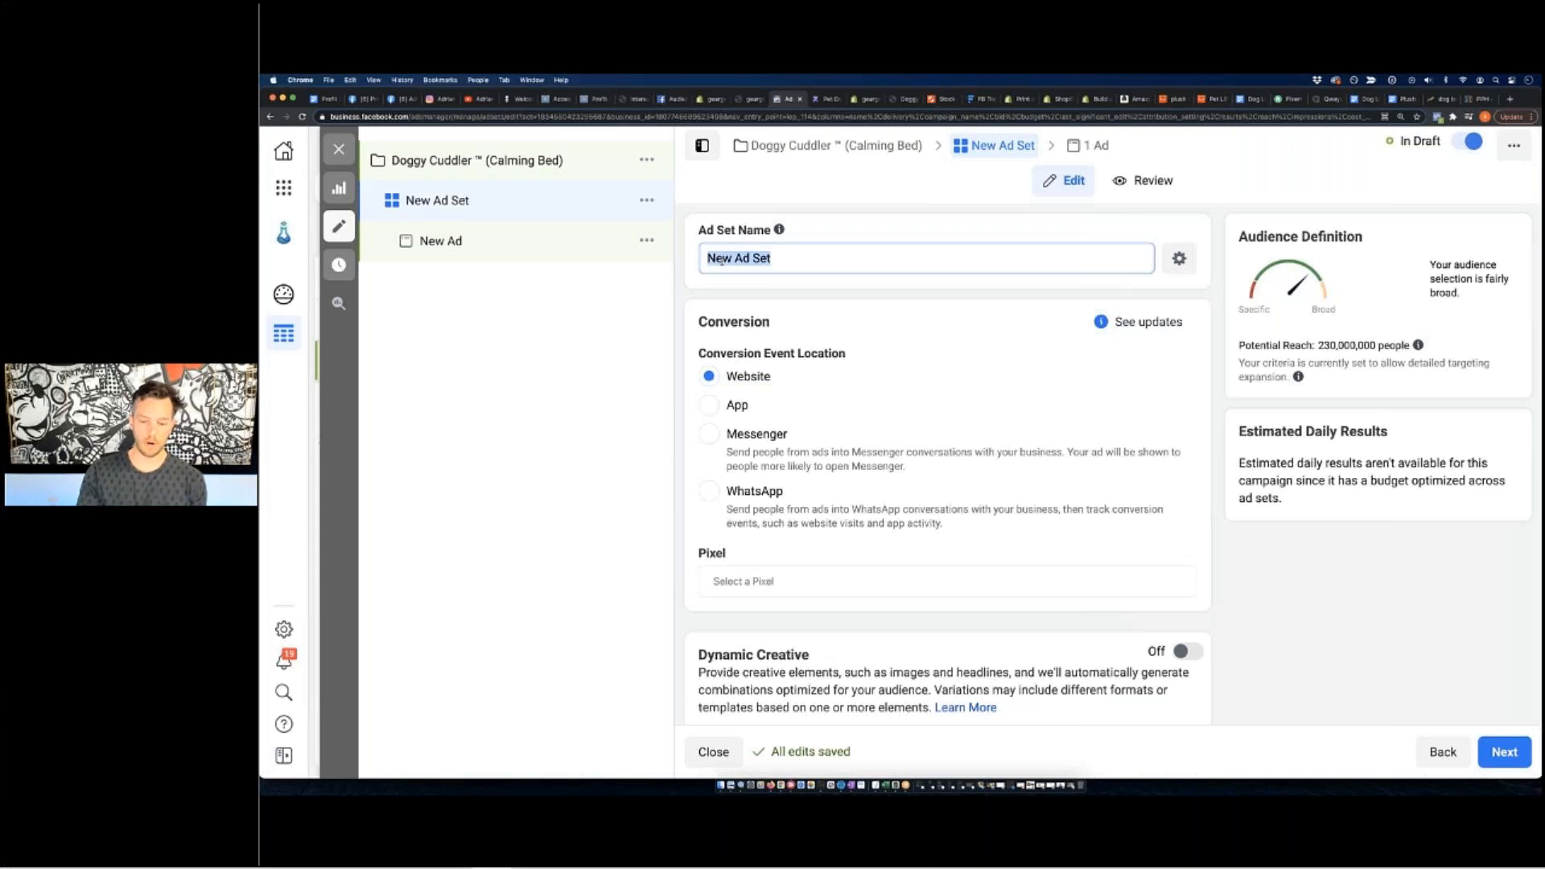
text(Dog Rescue Audience)
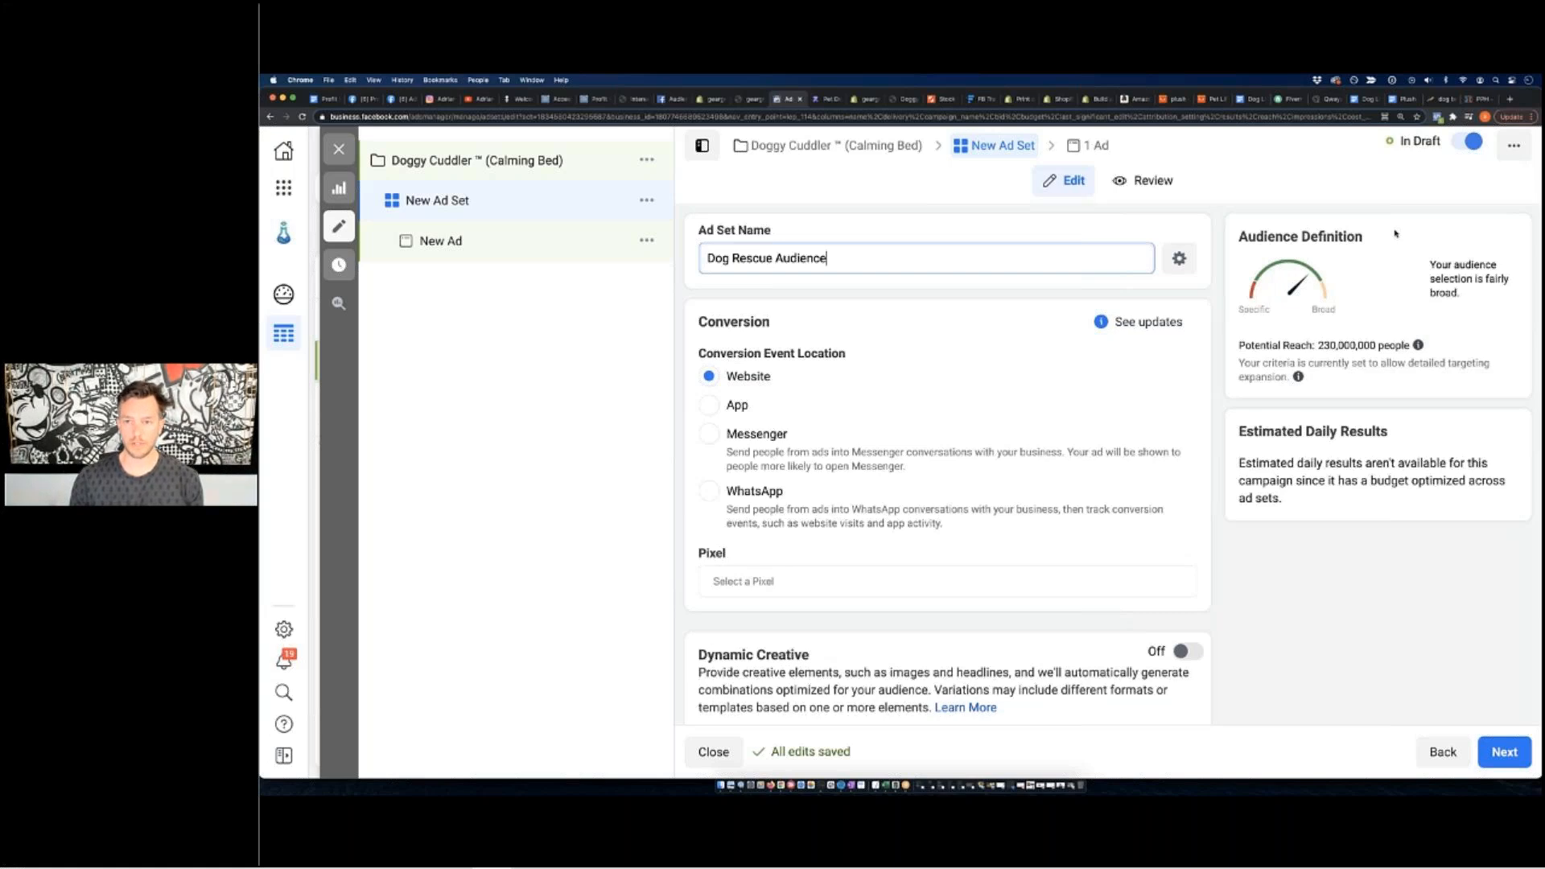
Edit the ad set's audience locations and include the country Canada alongside the United States.
scroll(760, 243, down, 15)
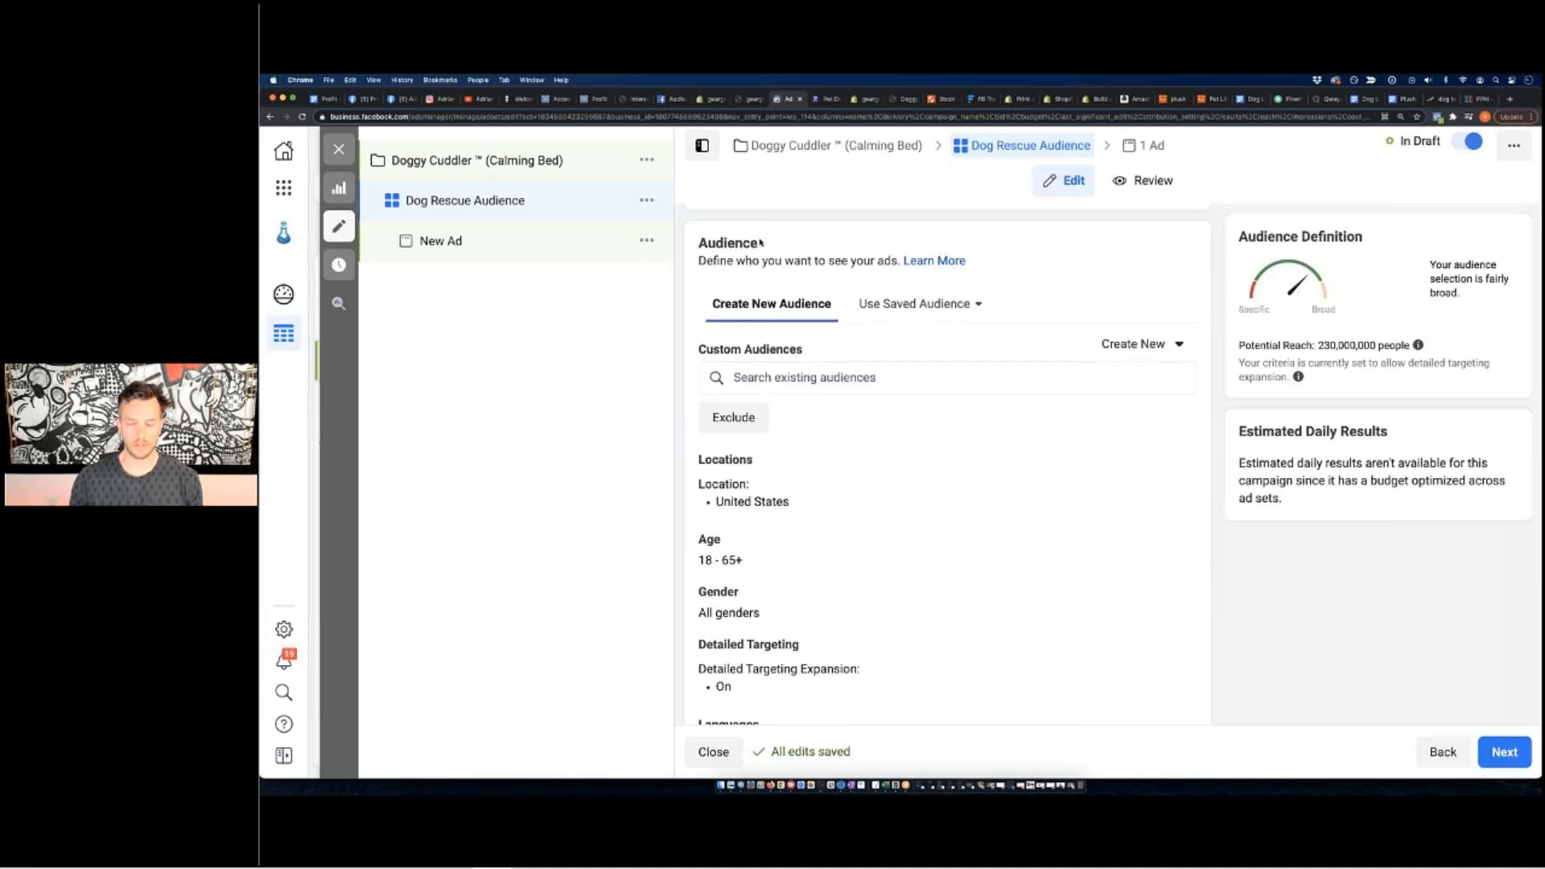
scroll(760, 243, up, 10)
scroll(968, 476, down, 10)
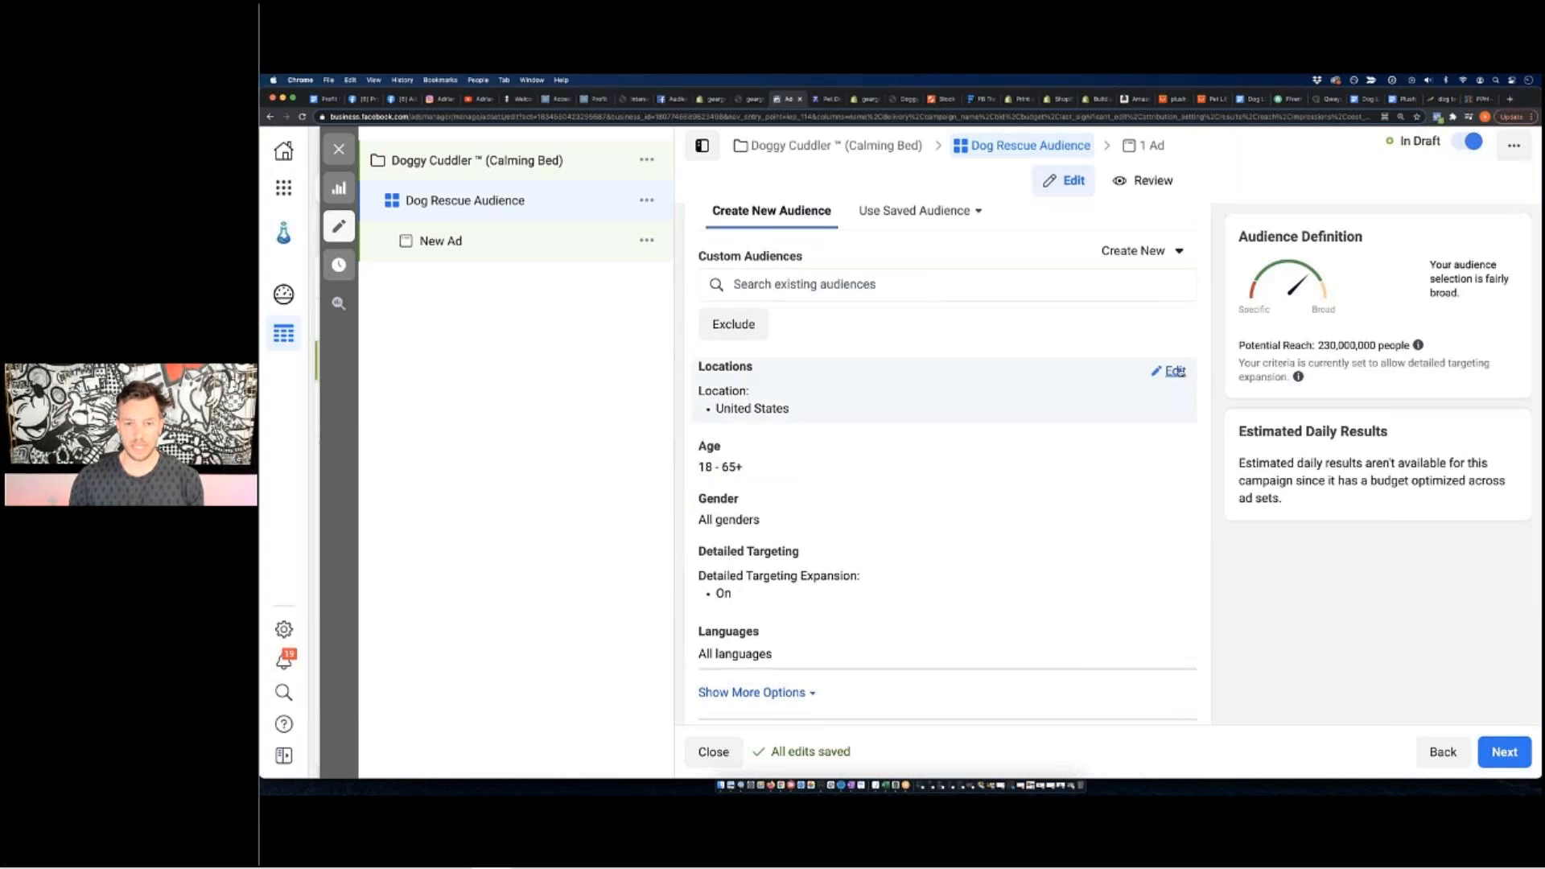
click(1173, 371)
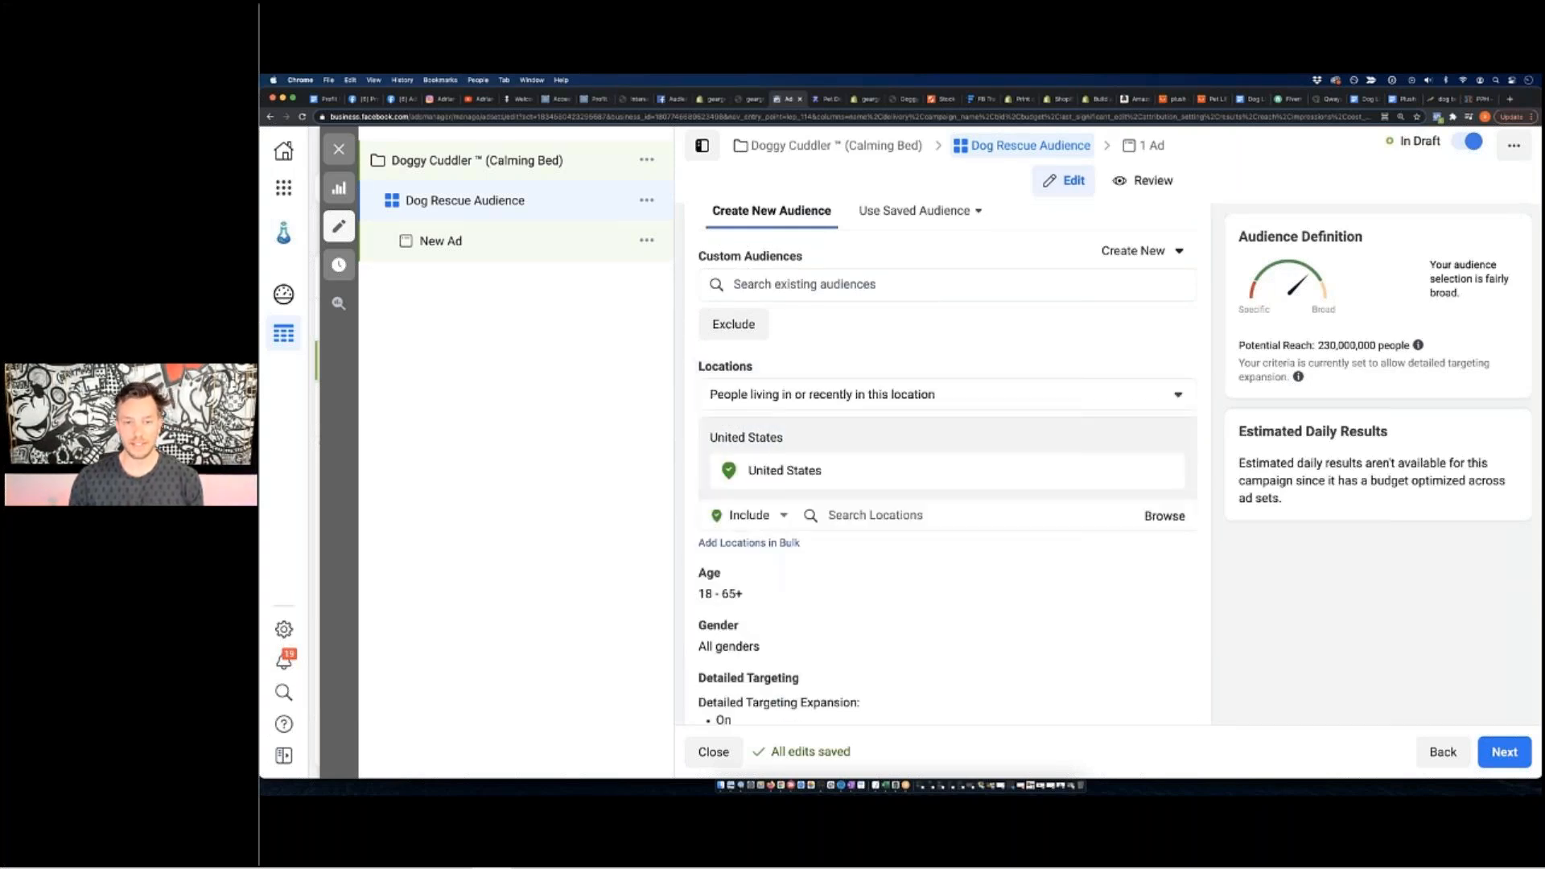
click(876, 515)
text(canada)
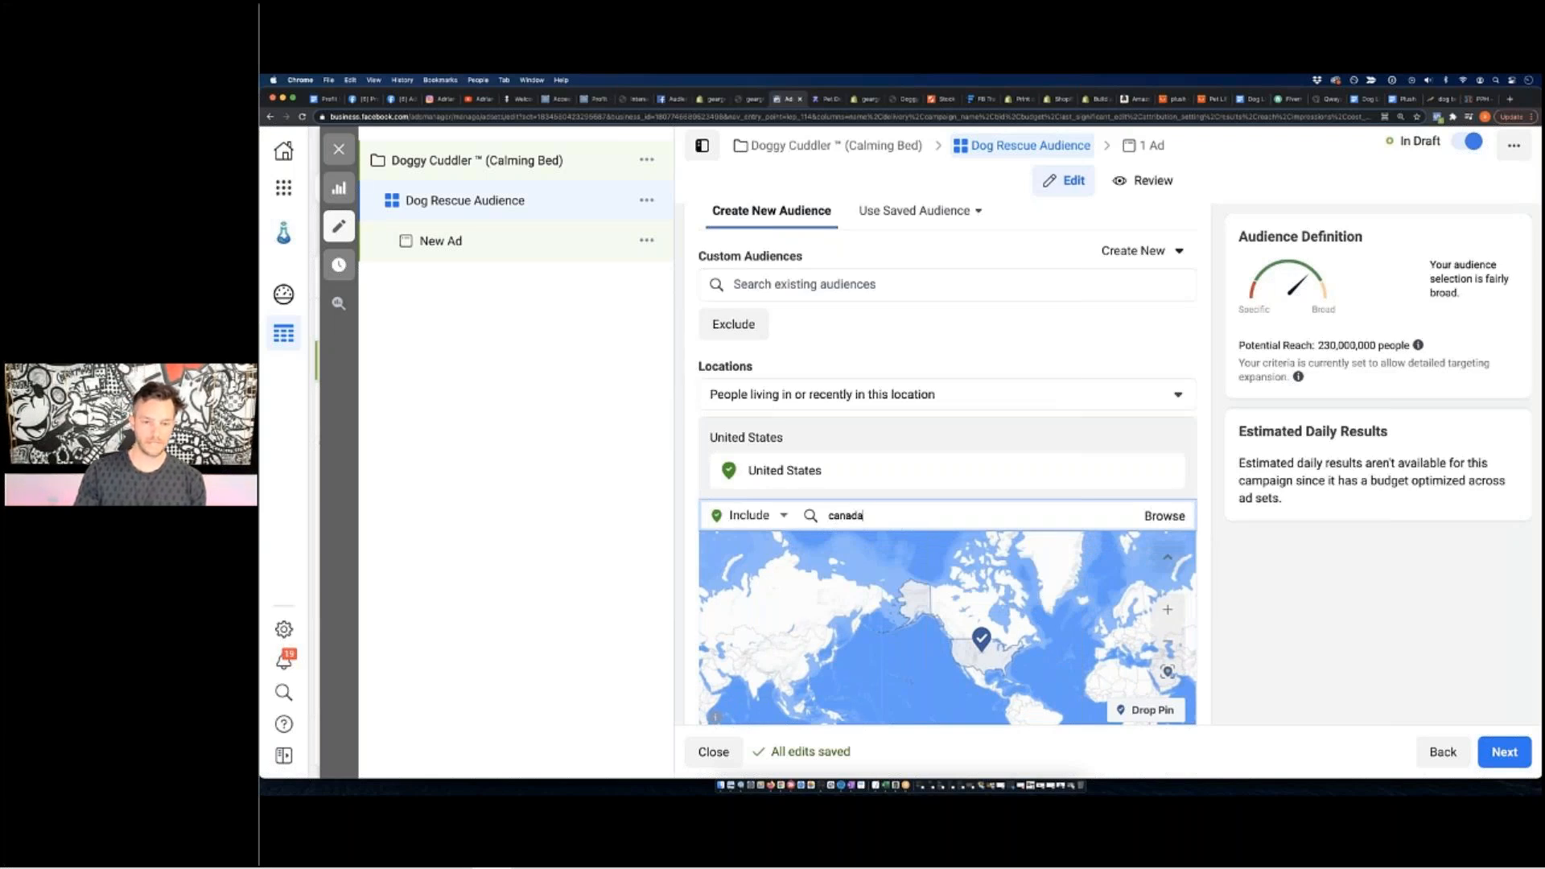
key(BackSpace)
key(BackSpace)
key(BackSpace)
key(BackSpace)
key(BackSpace)
text(an)
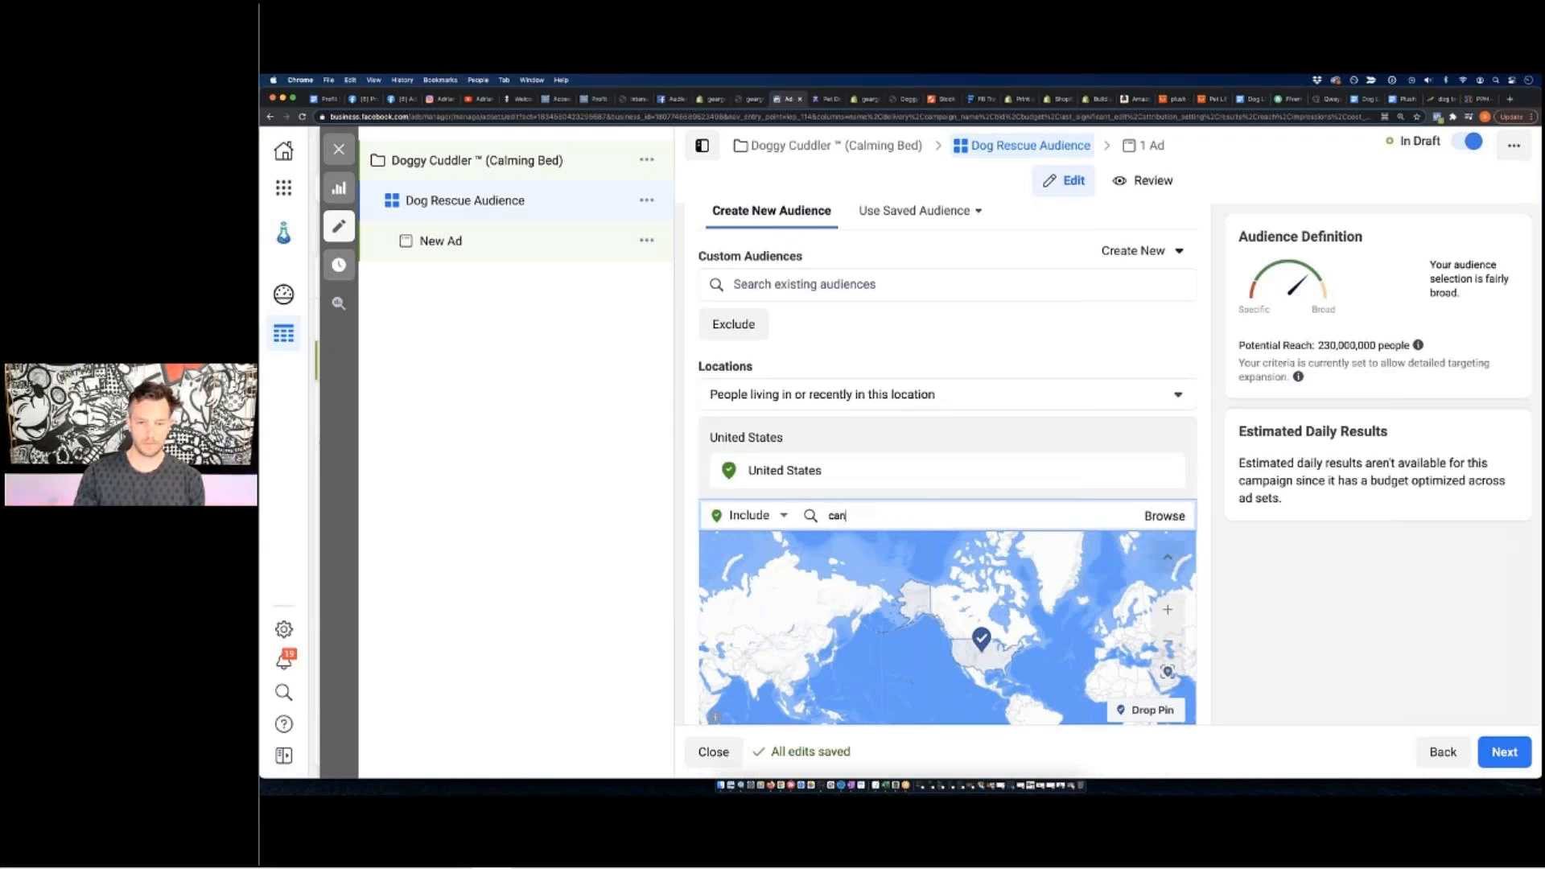
text(ada)
key(BackSpace)
key(BackSpace)
key(BackSpace)
key(BackSpace)
key(BackSpace)
key(BackSpace)
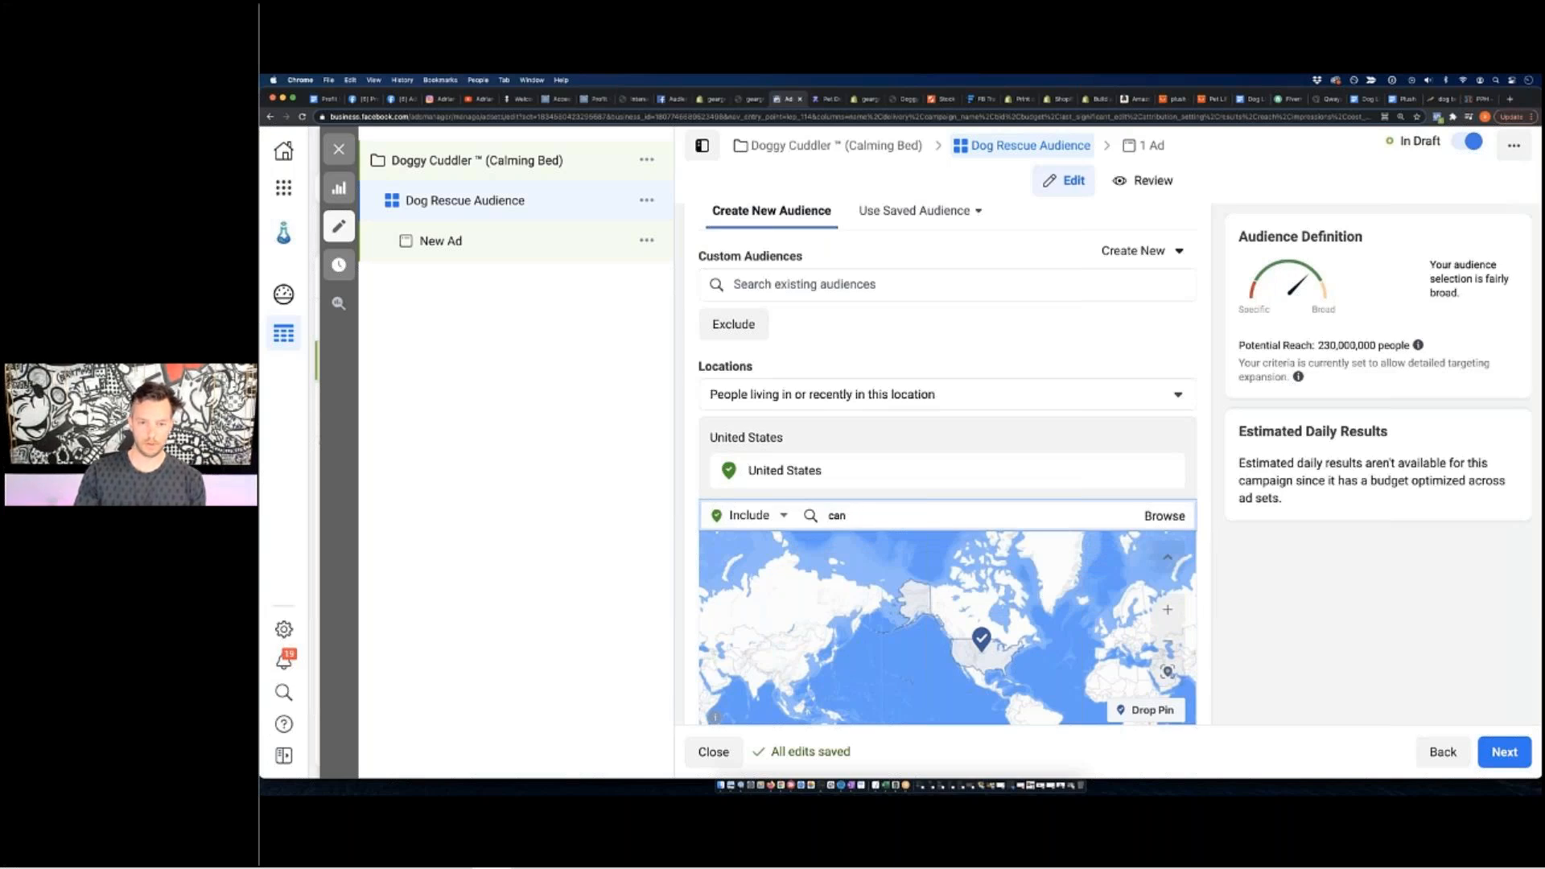
text(canada)
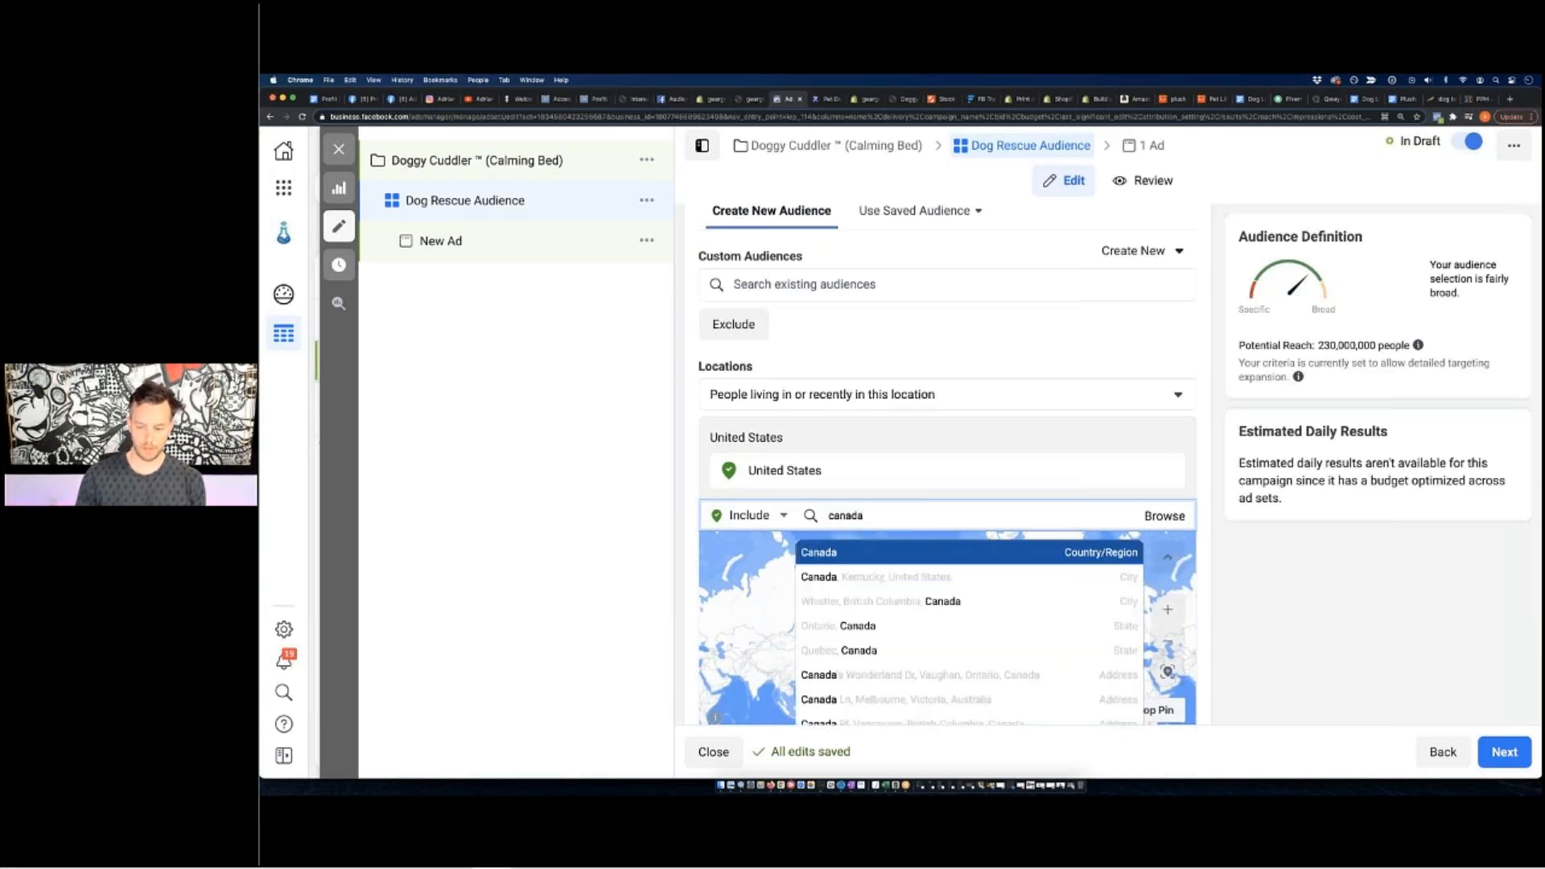
key(Return)
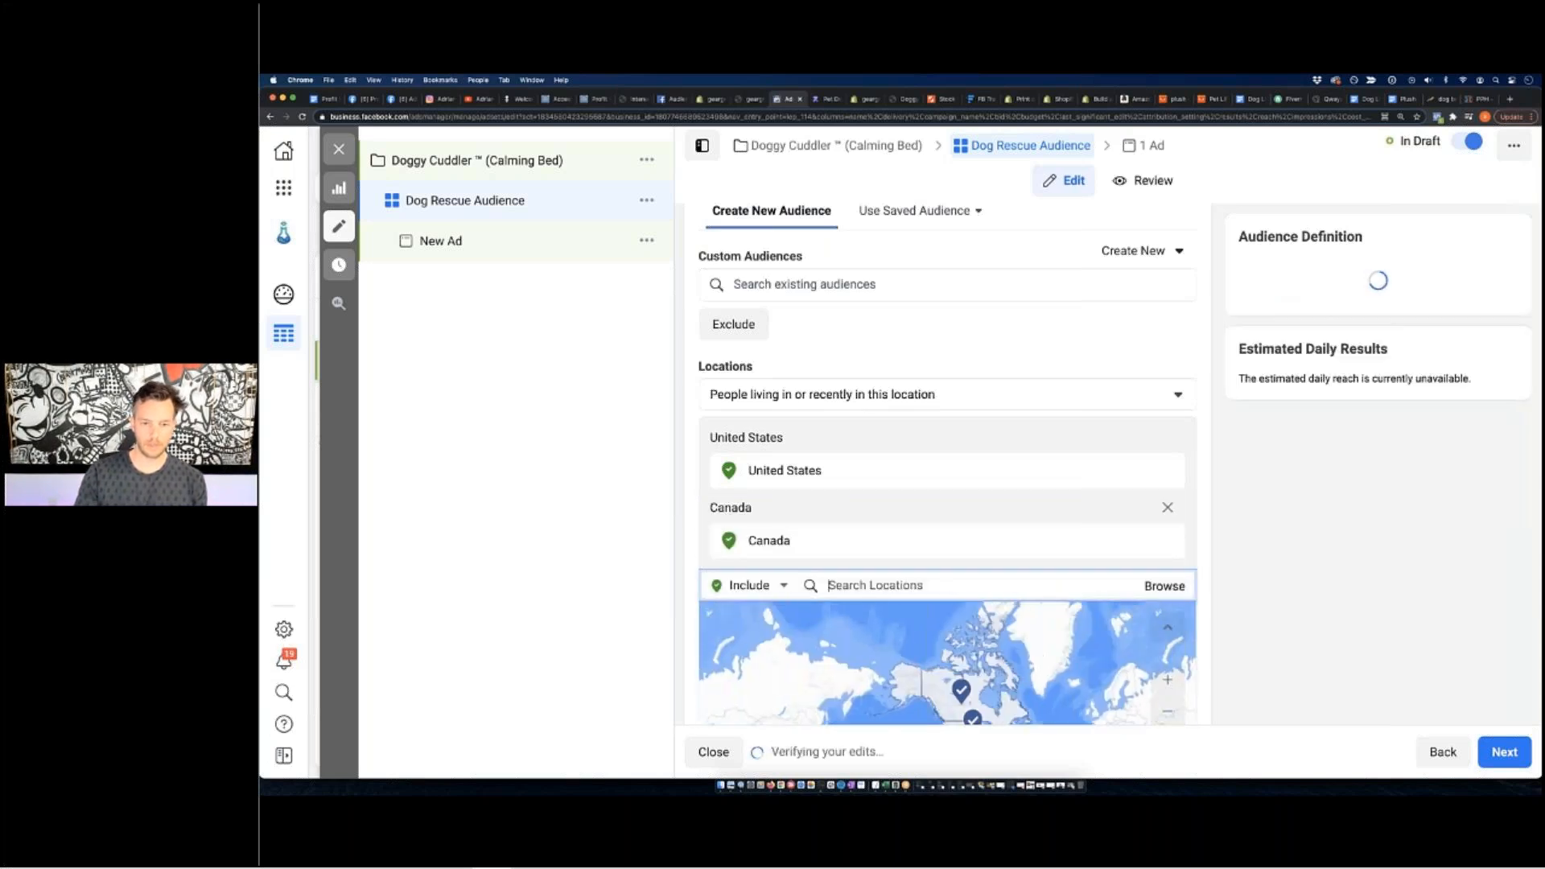
Include the United Kingdom and Australia in the ad set's audience locations.
text(united kingdom)
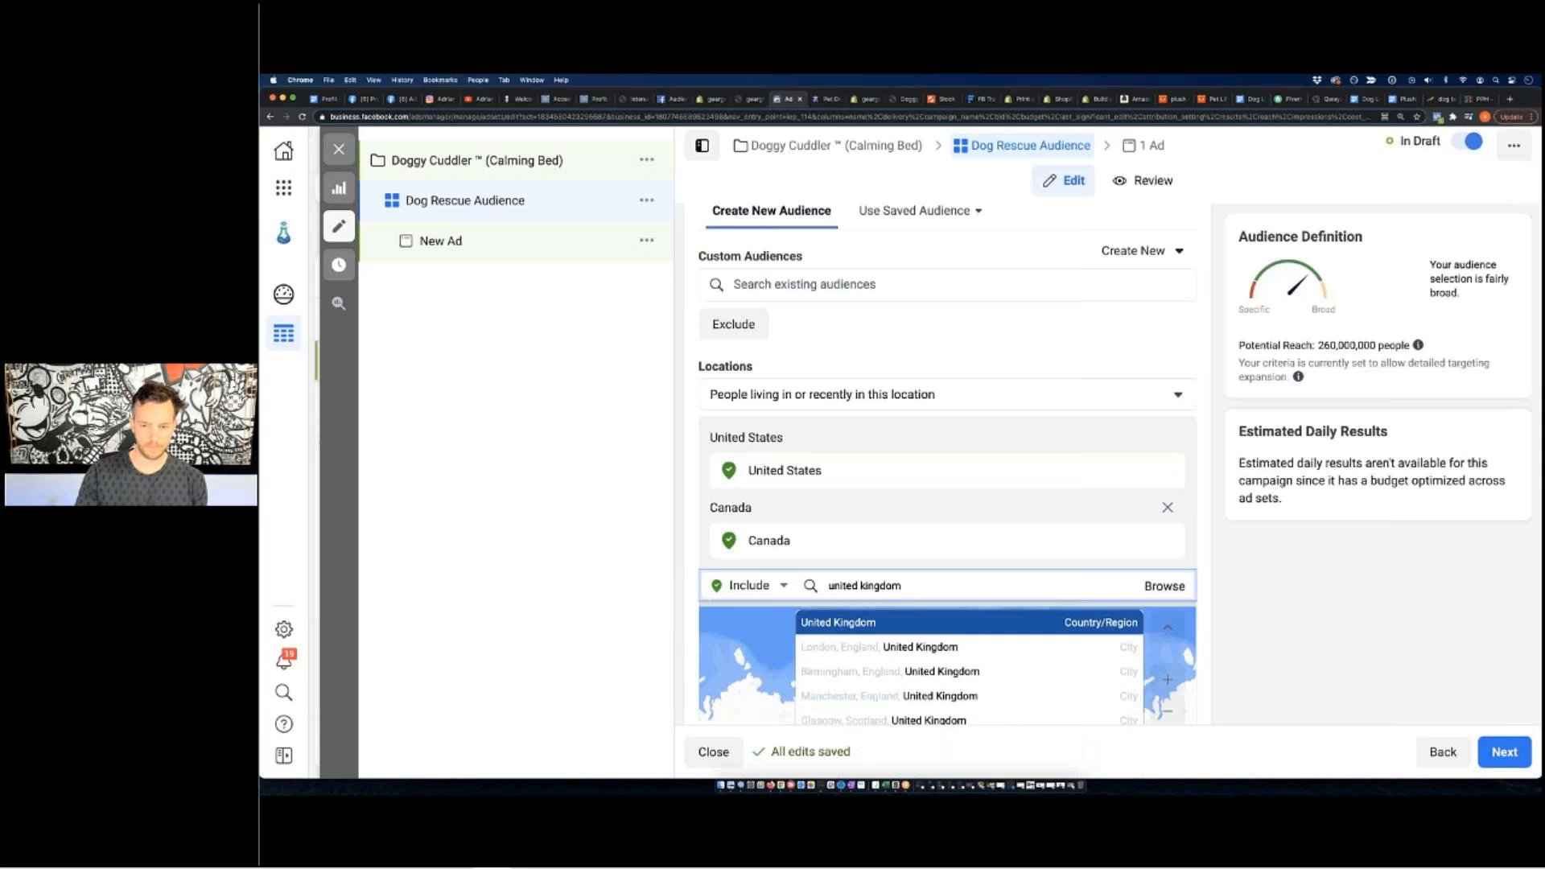
key(Return)
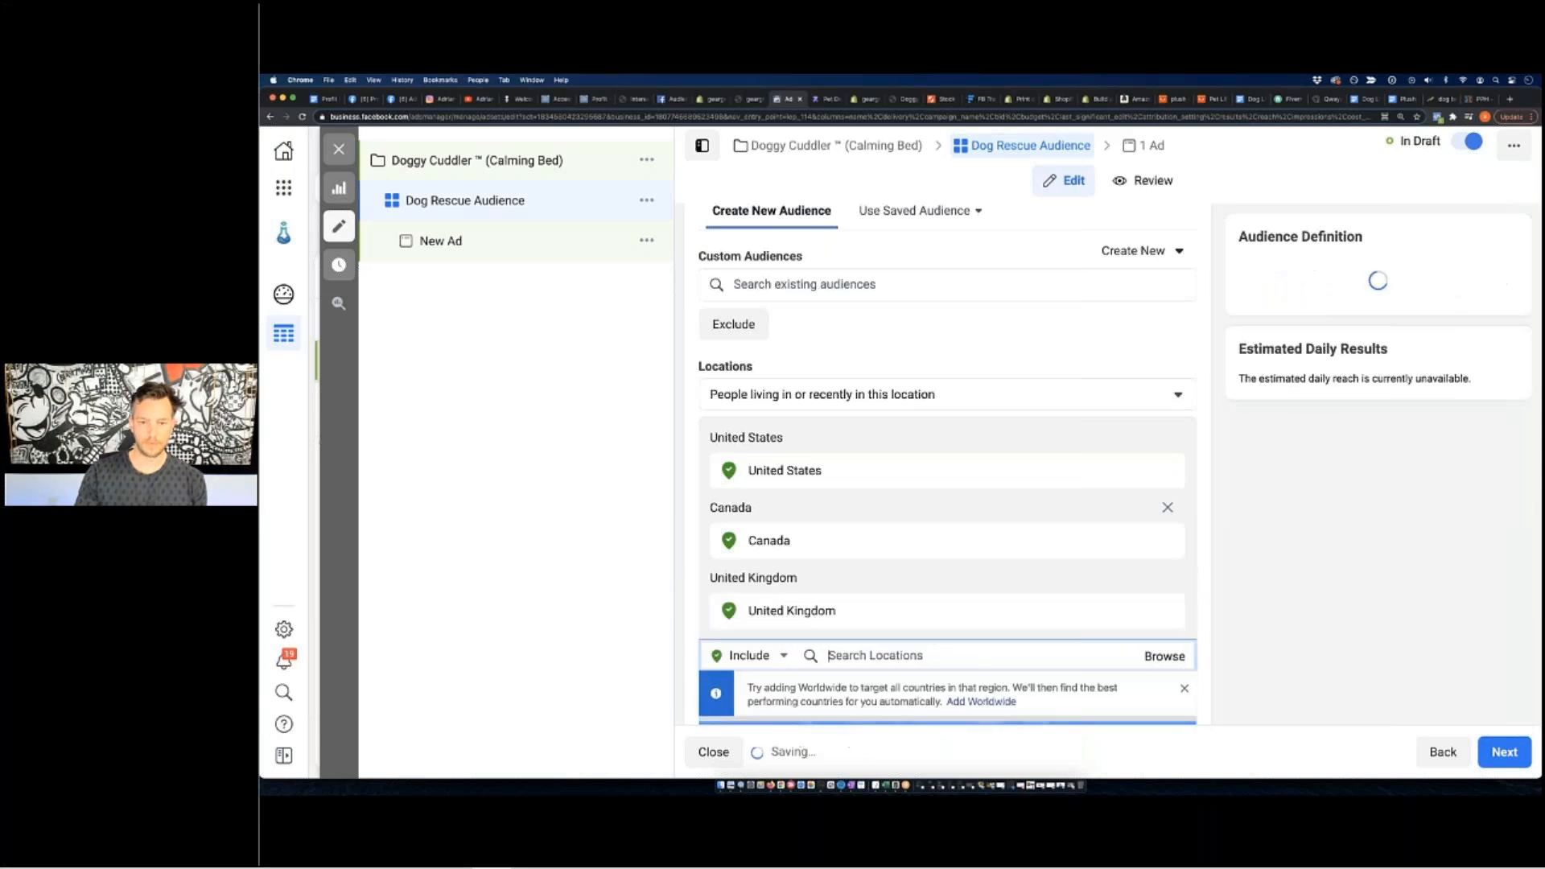
text(australia)
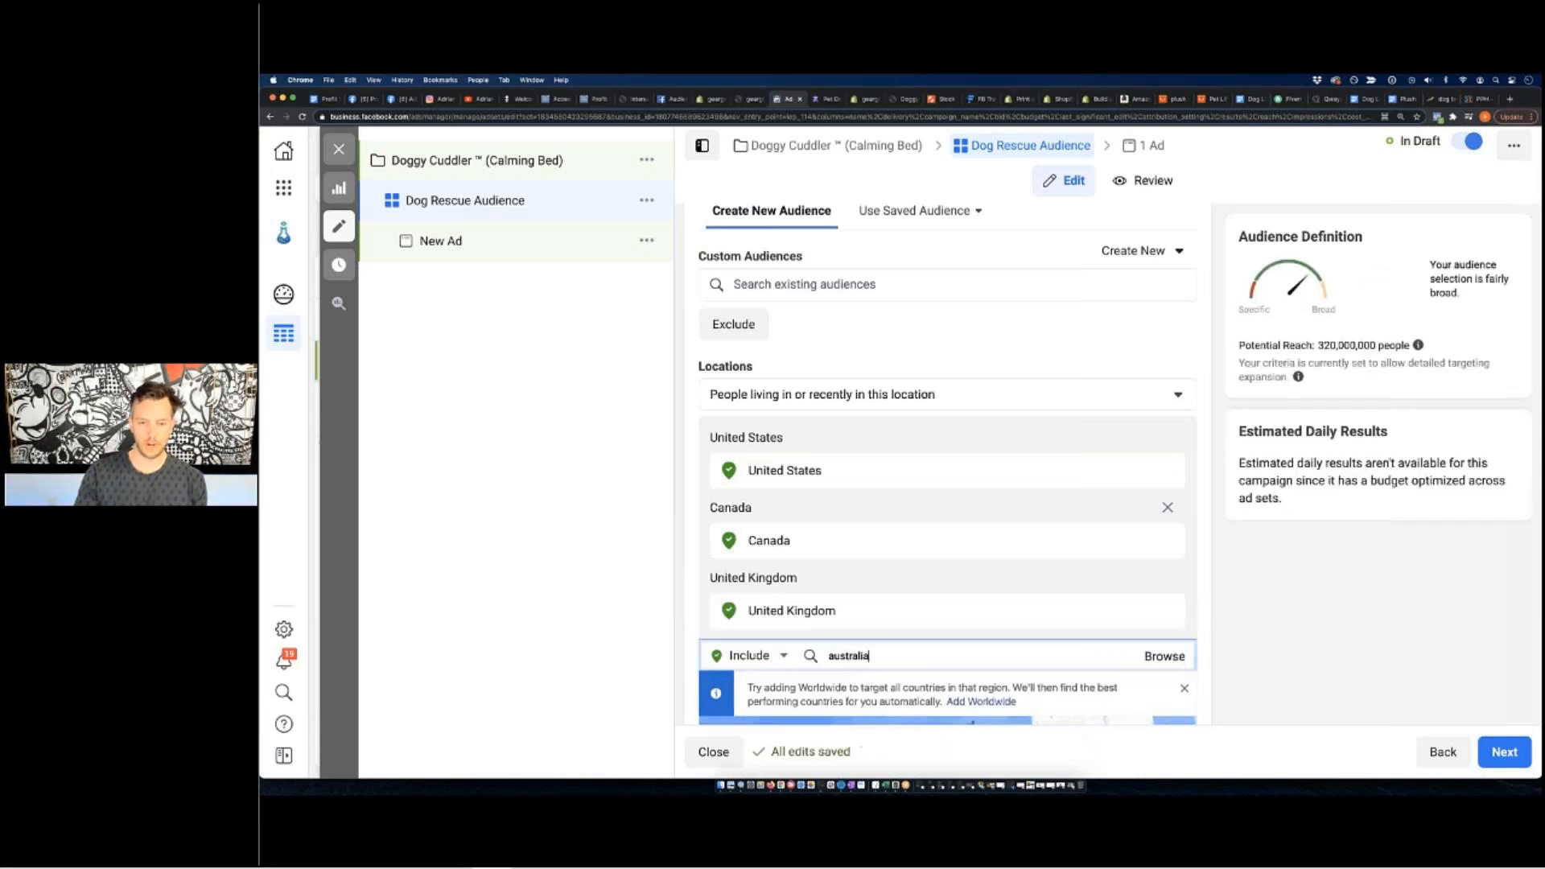
key(Return)
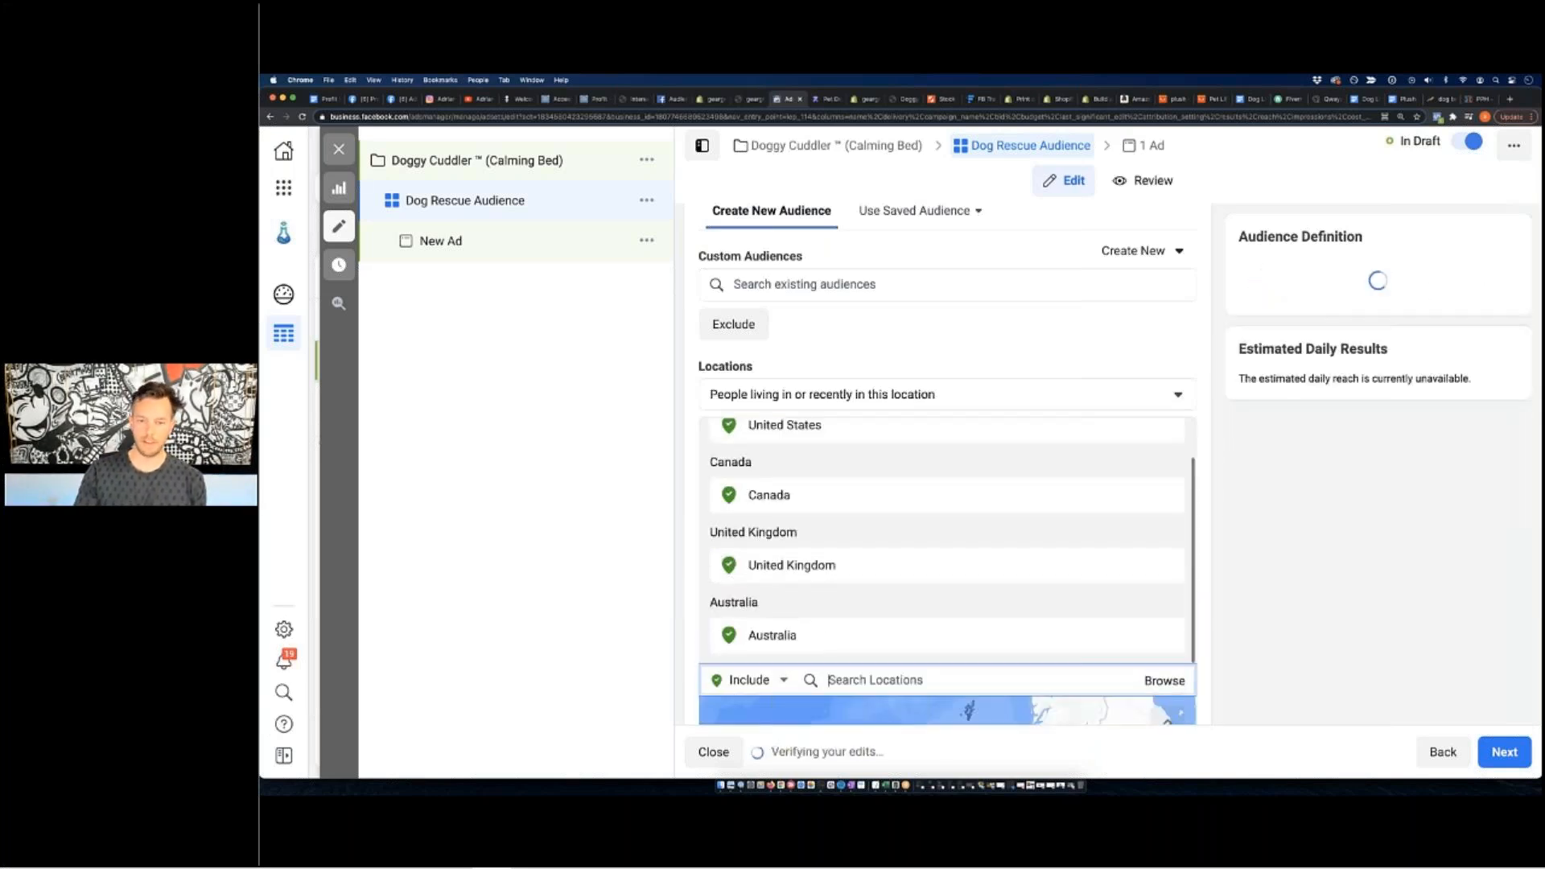
Include New Zealand in the ad set's audience locations and review the country list.
scroll(950, 494, down, 3)
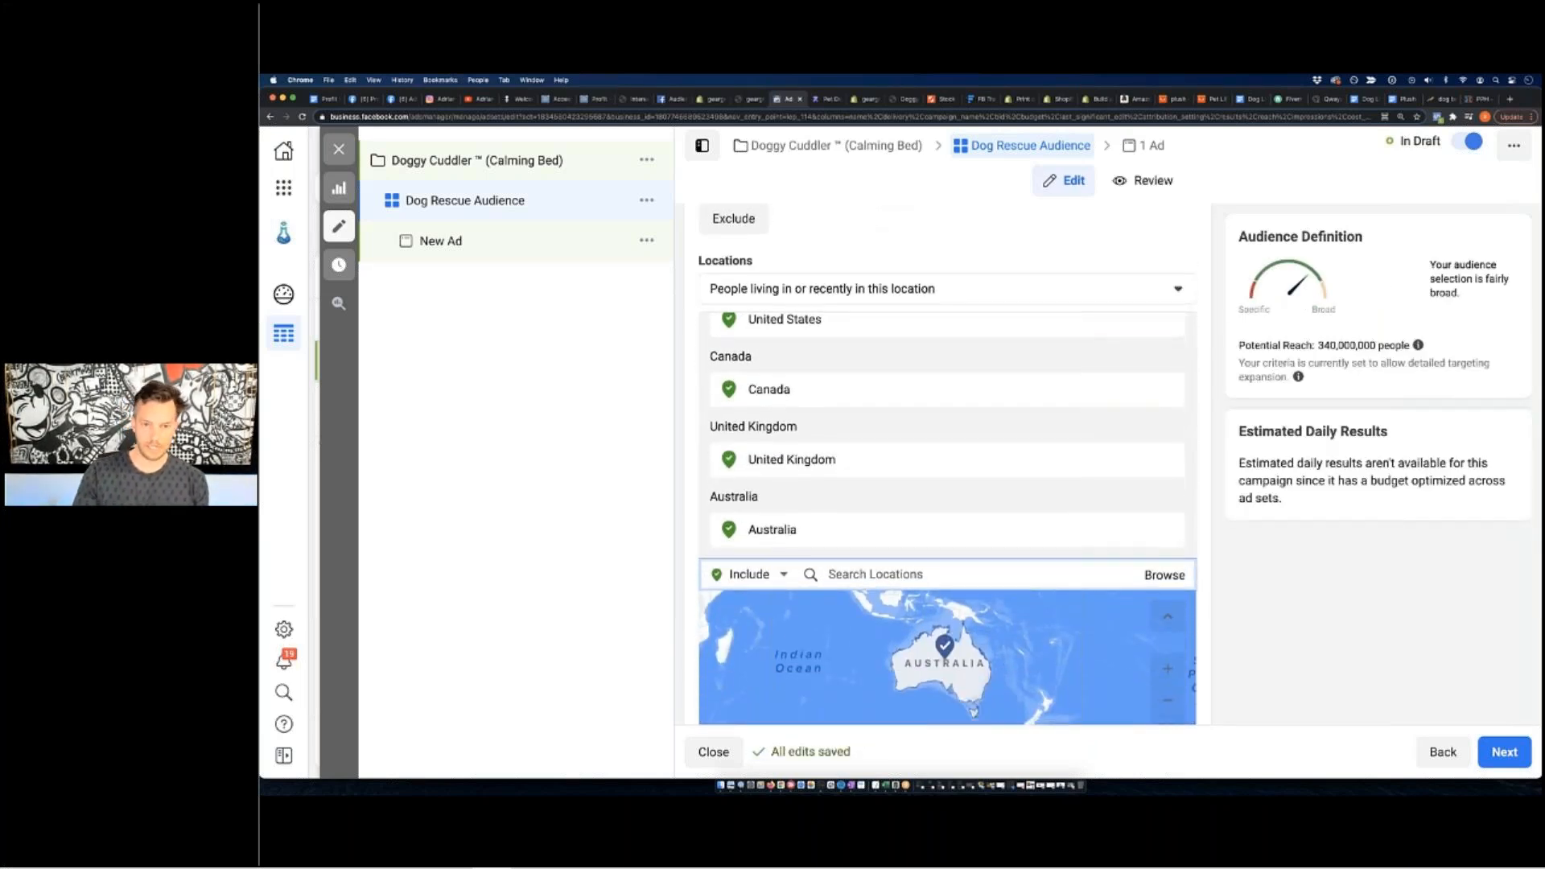
text(new zealand)
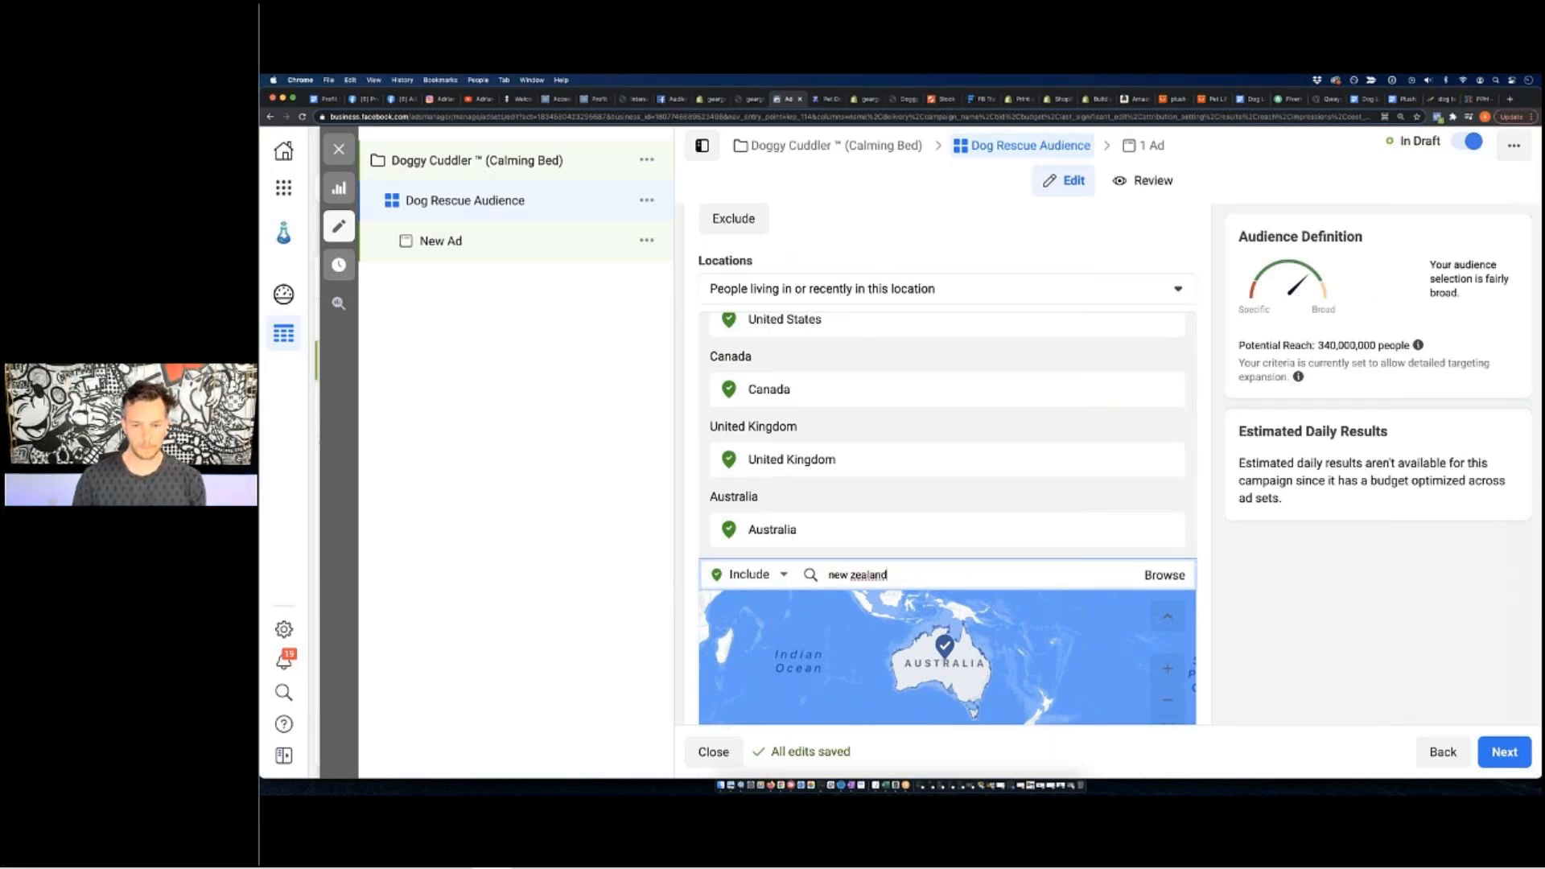
click(889, 611)
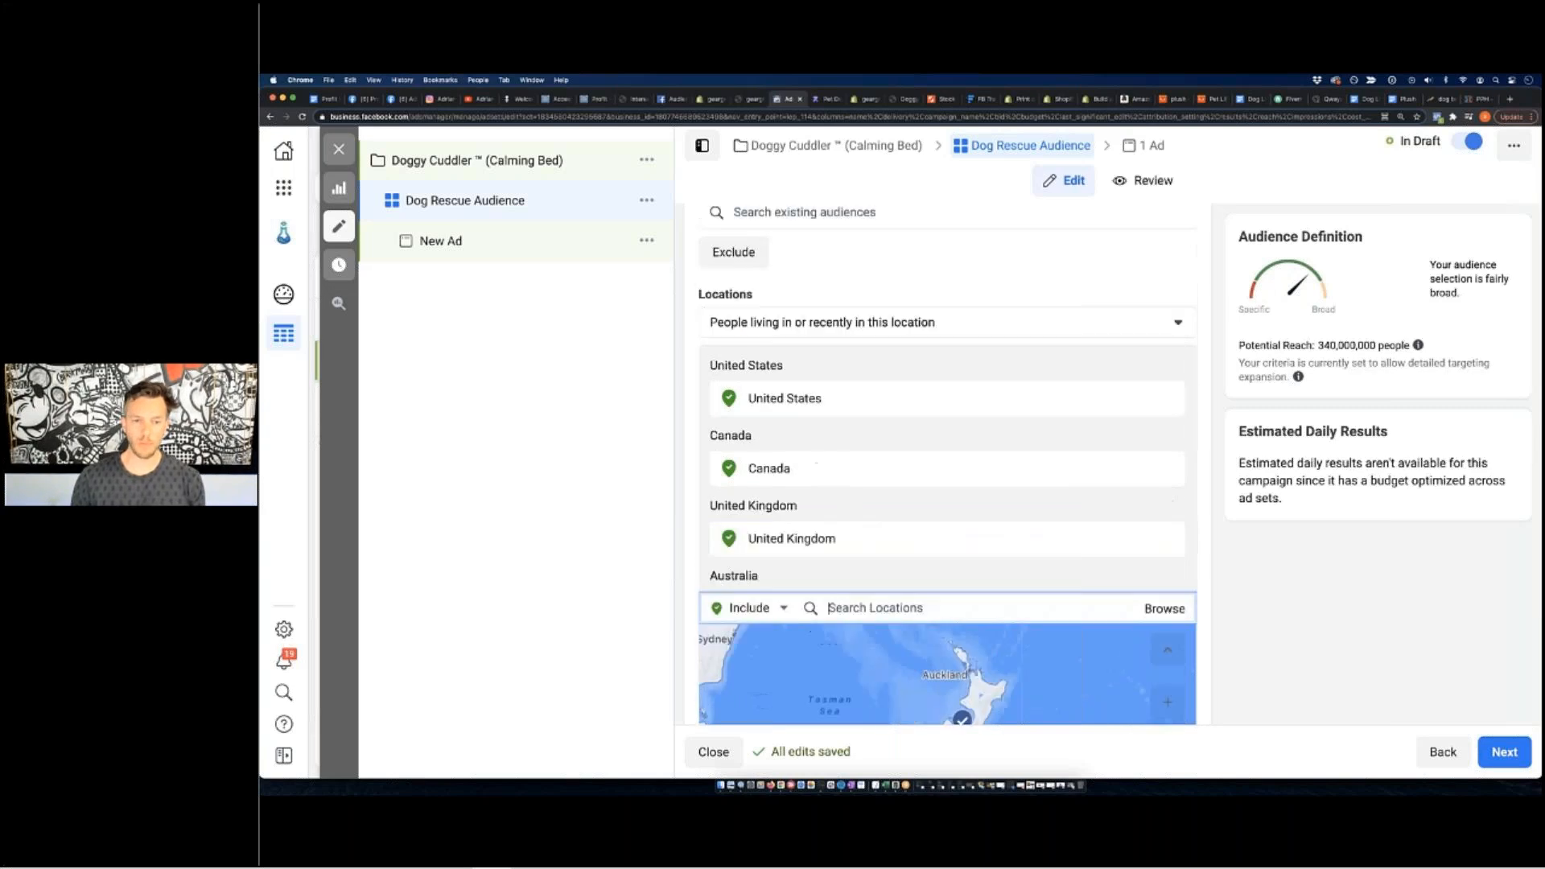
scroll(865, 498, down, 3)
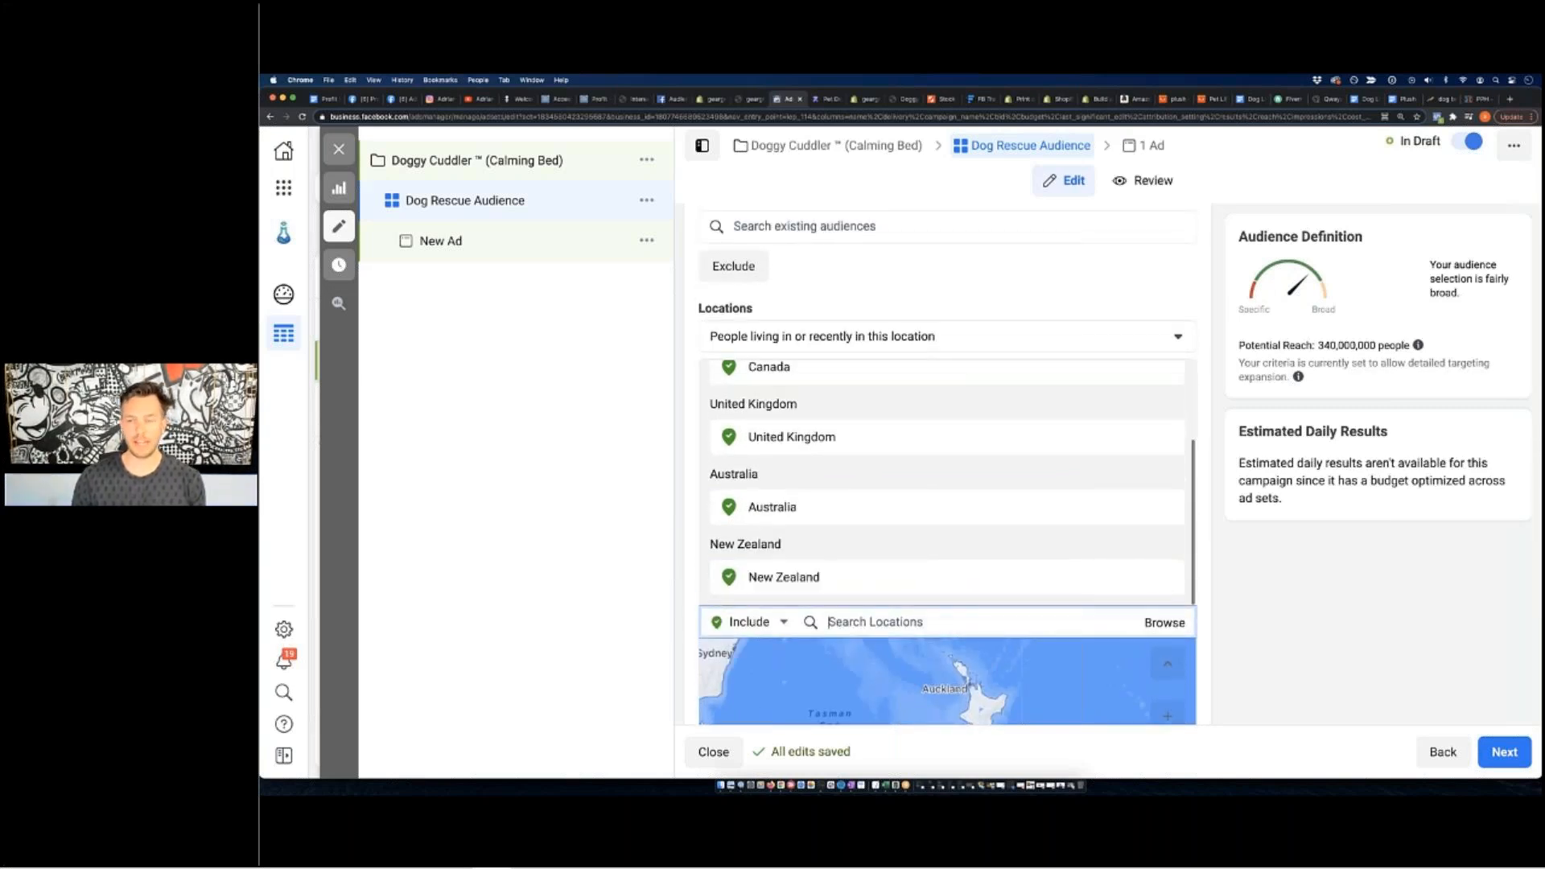
Check the target demographic in the Plush Dog Bed product analysis report and set the ad set's minimum age to 21.
scroll(926, 497, down, 5)
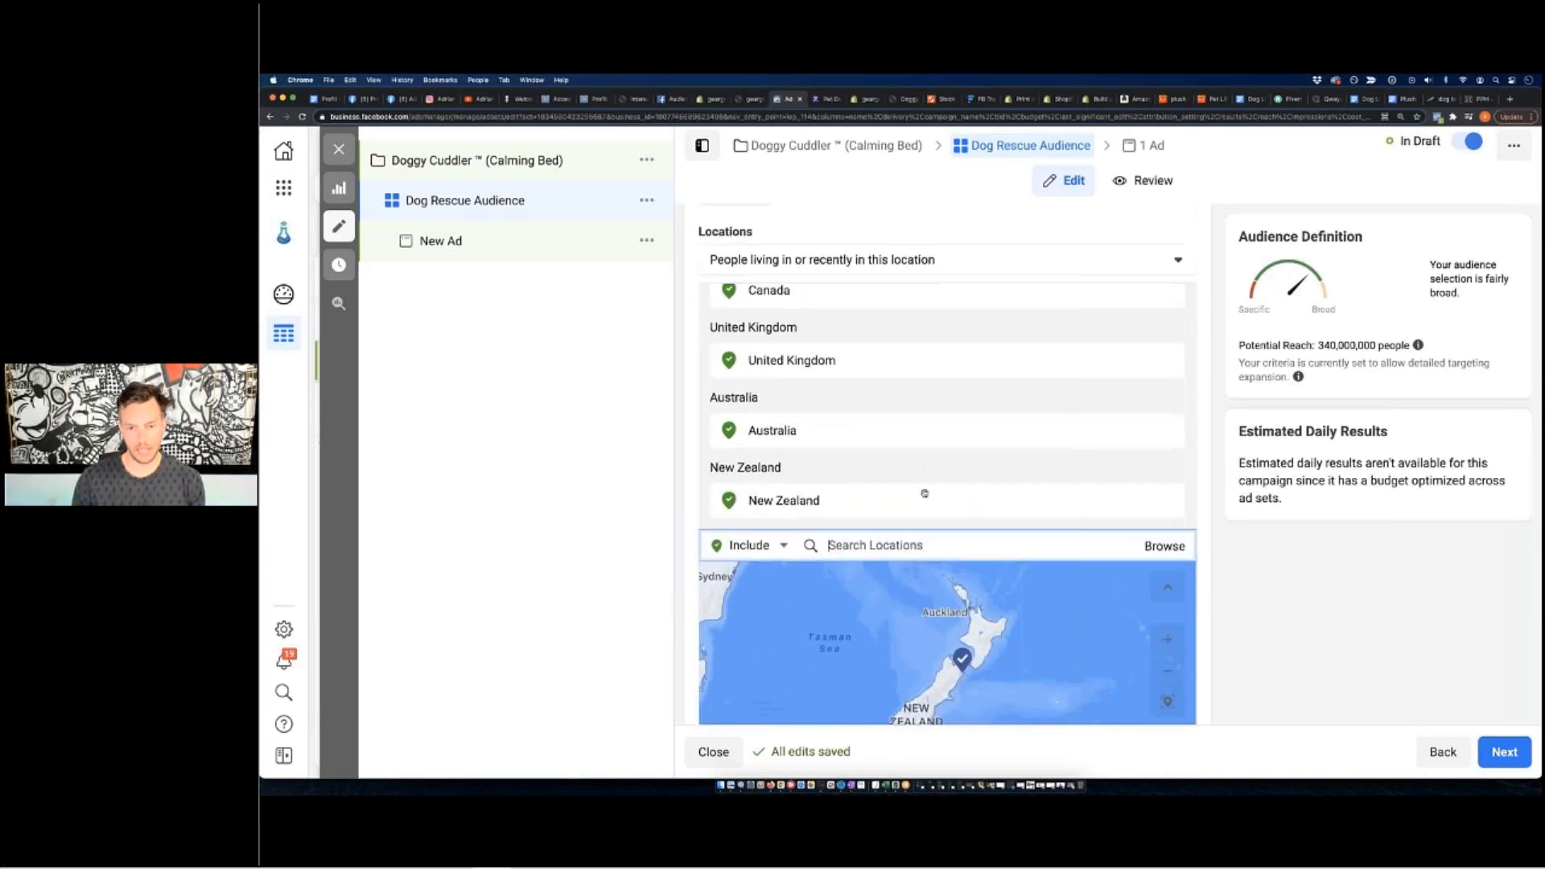
scroll(946, 465, down, 6)
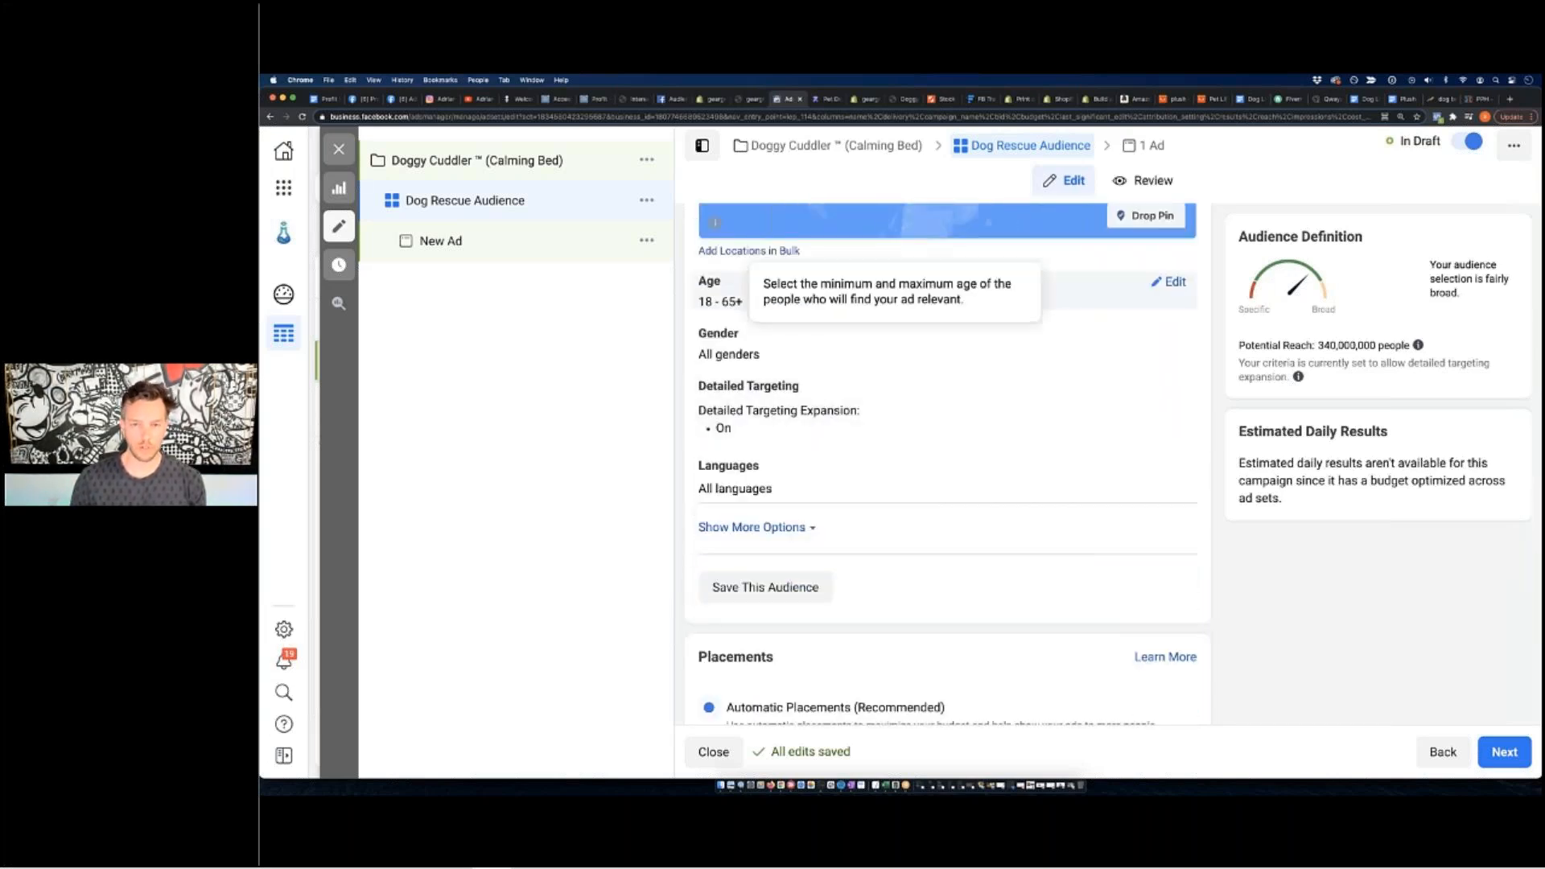
click(1163, 284)
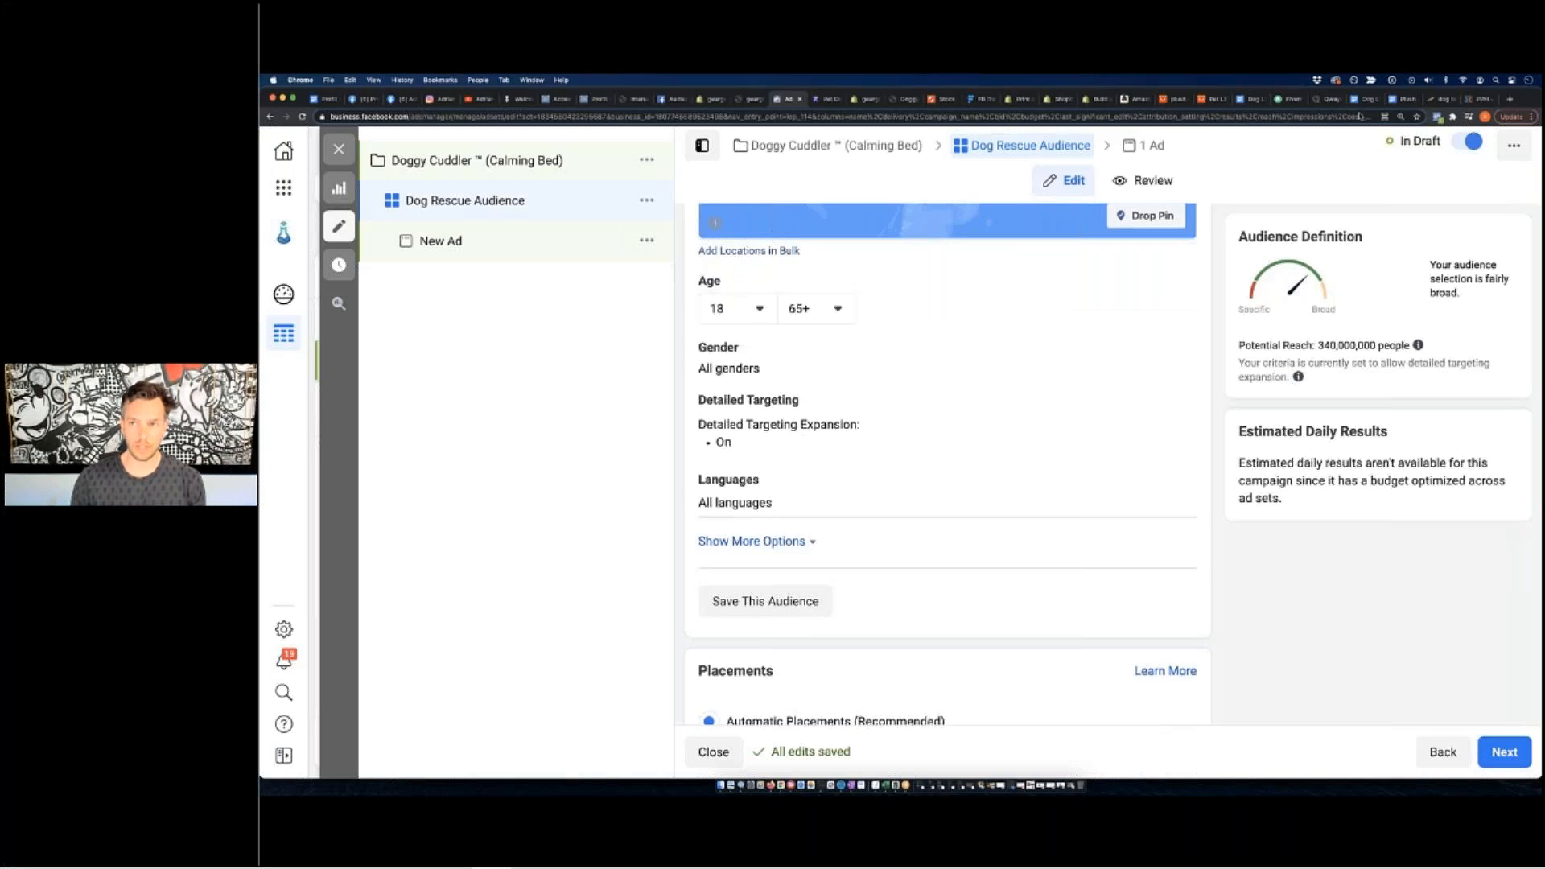
click(1401, 100)
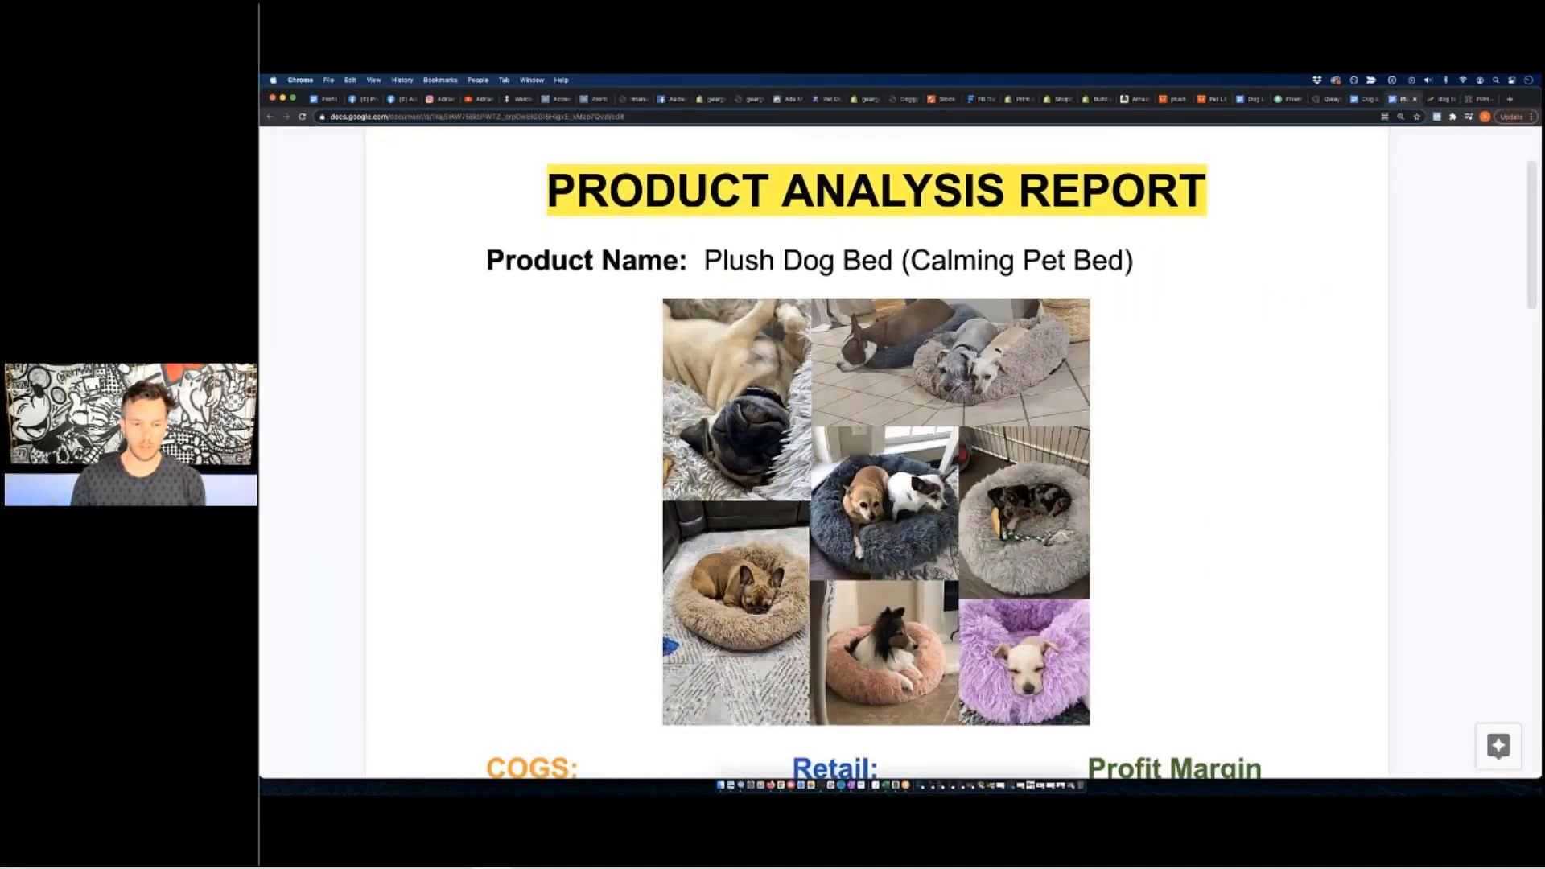
scroll(877, 450, down, 20)
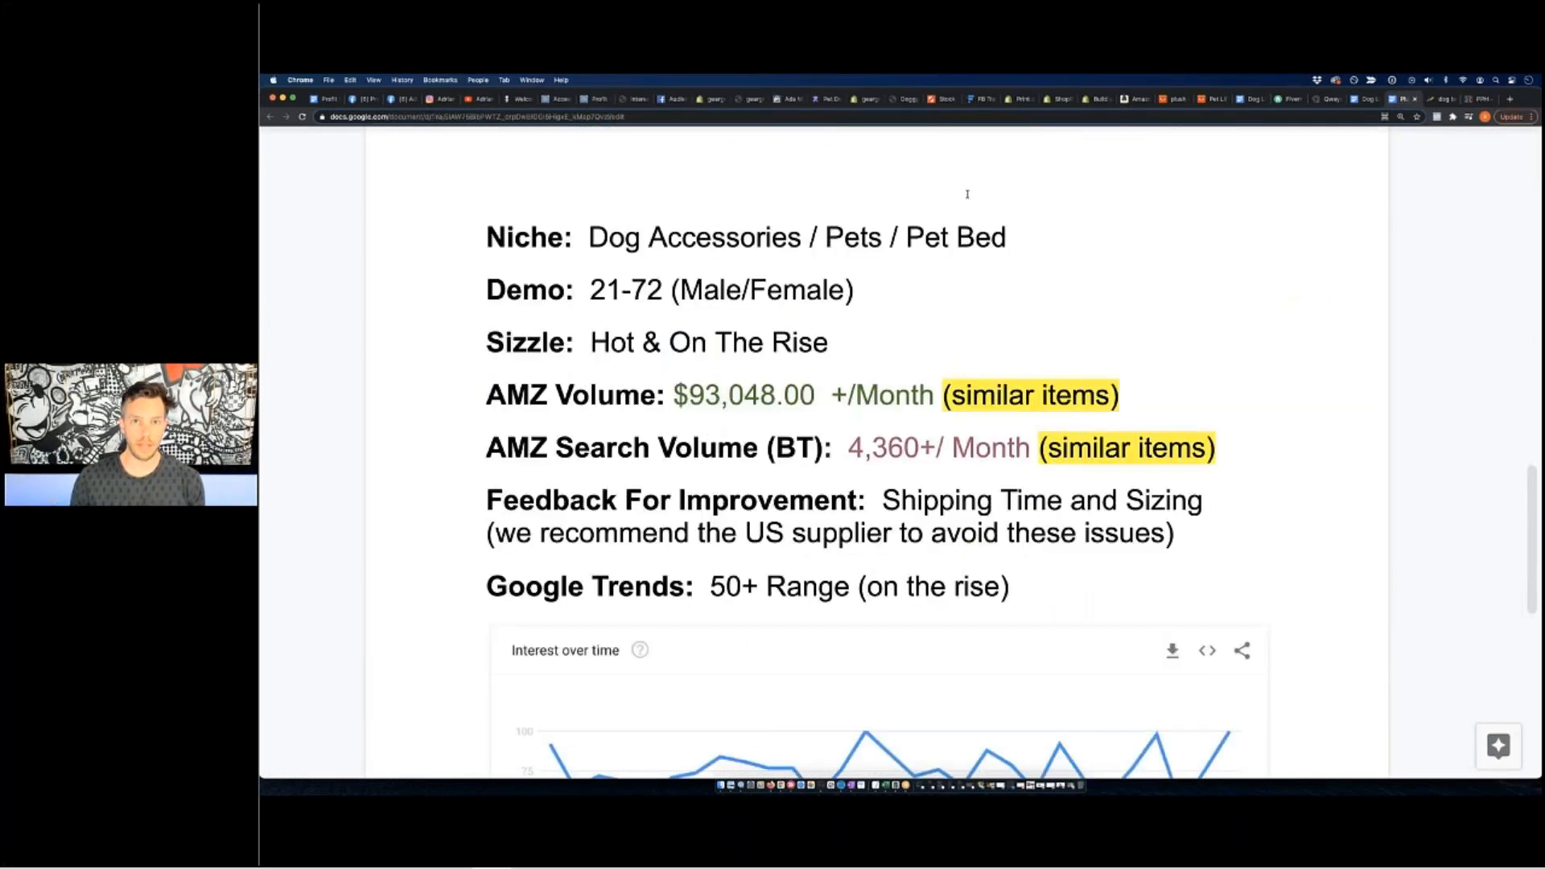
click(791, 100)
click(749, 102)
click(786, 101)
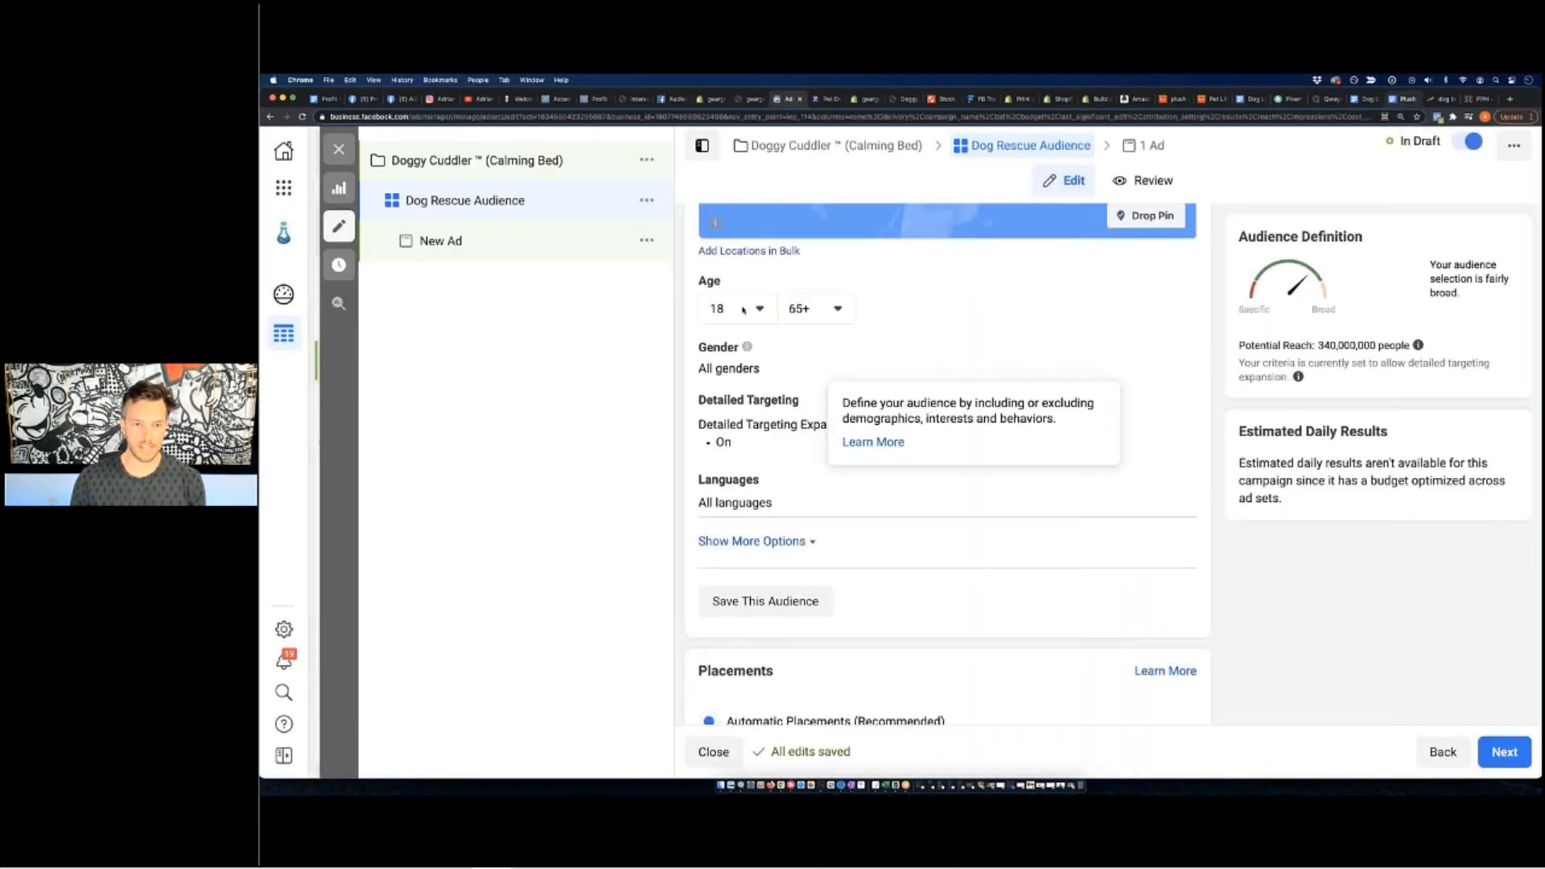
click(736, 309)
scroll(749, 526, down, 2)
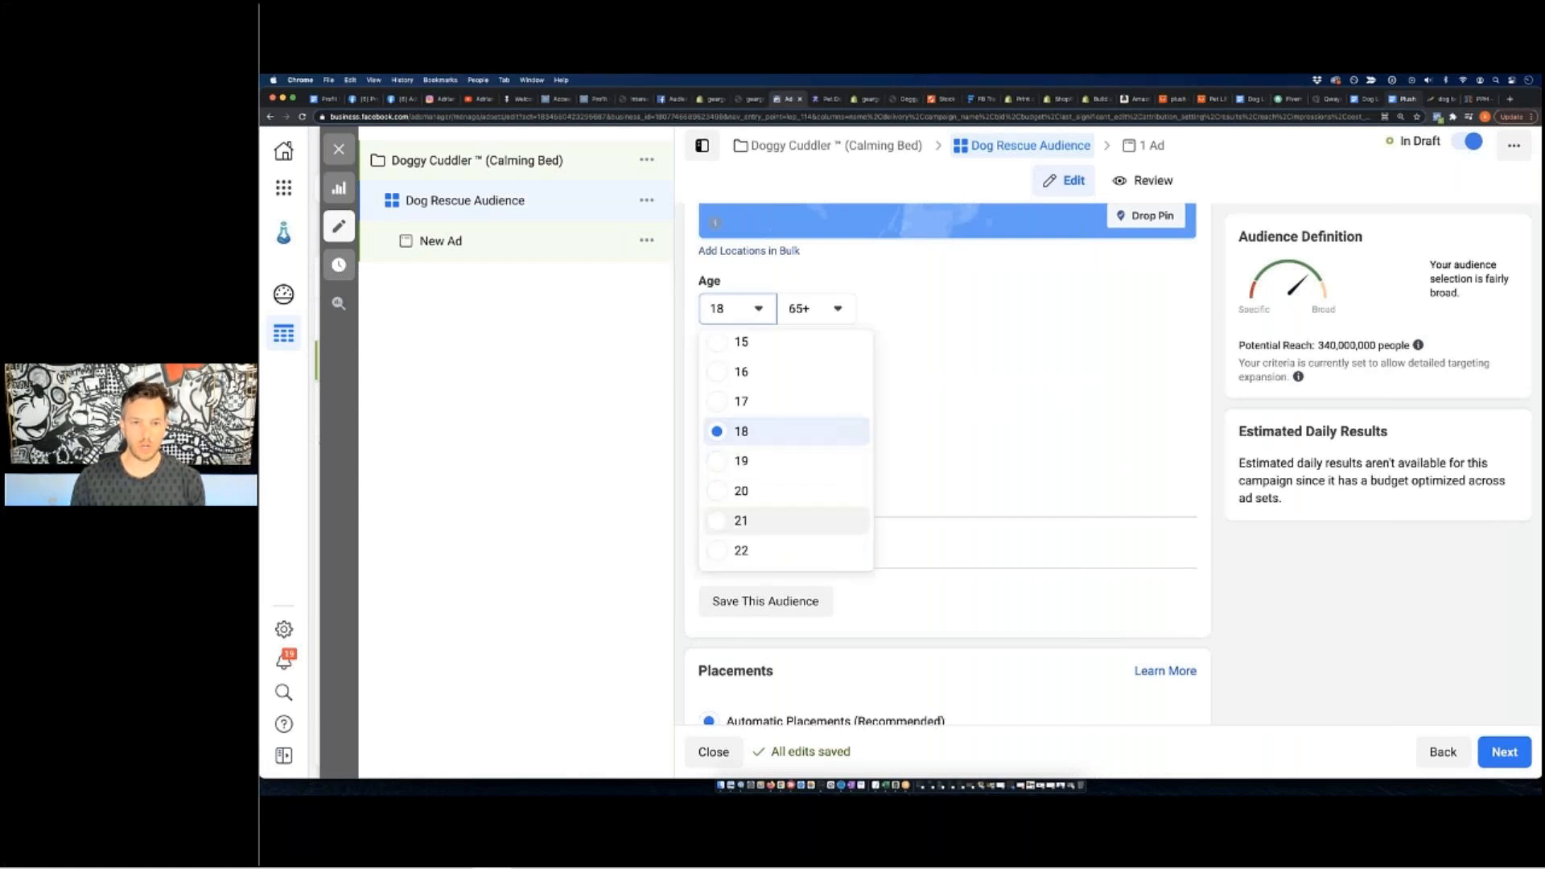
click(749, 523)
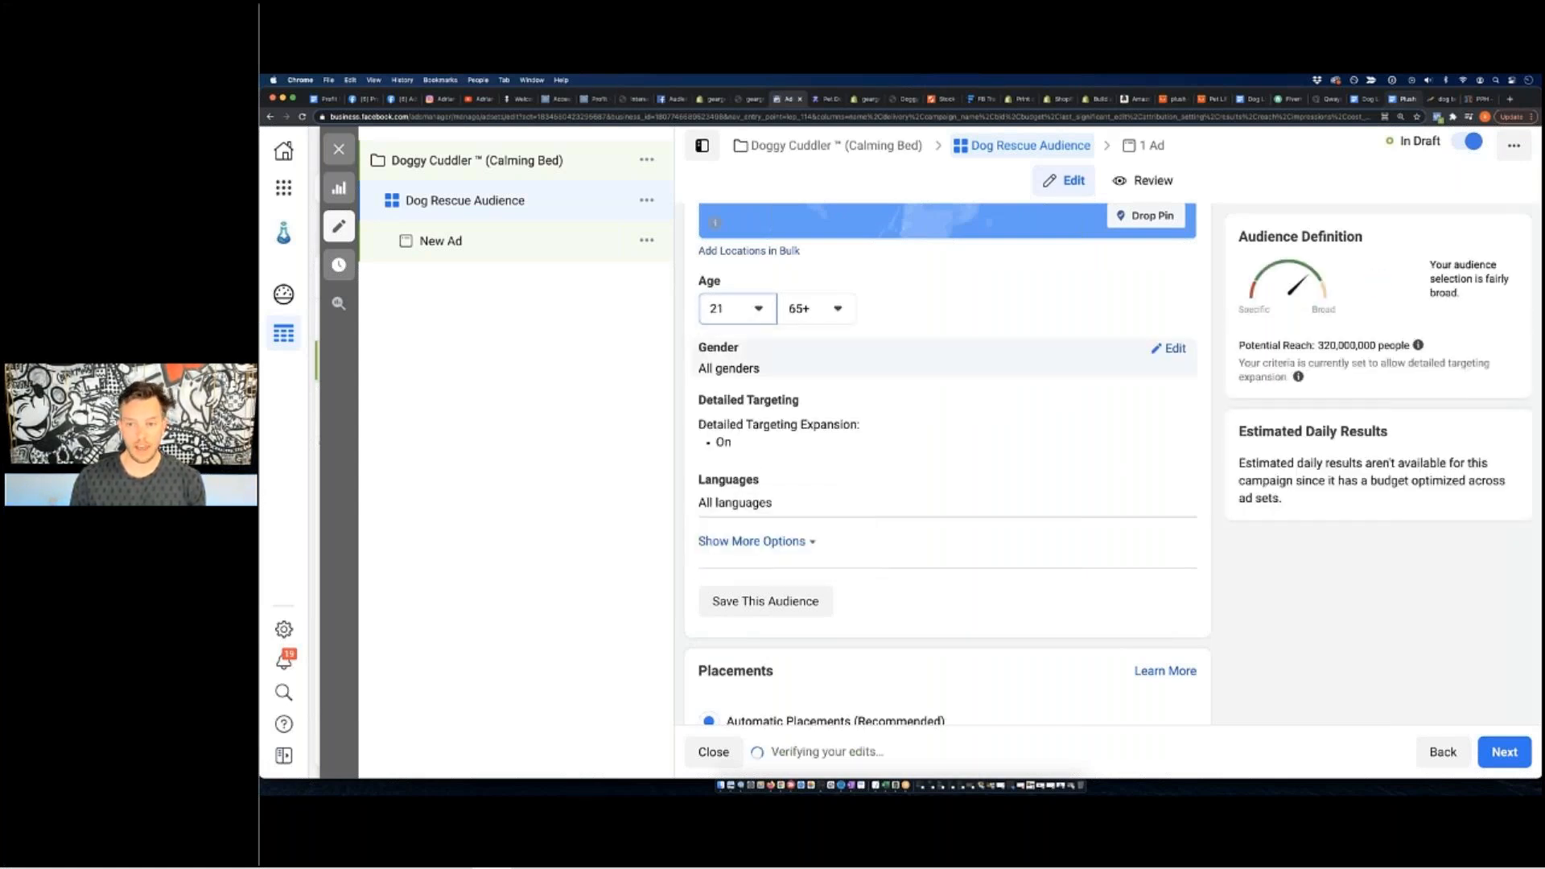
Open the gender and detailed targeting settings of the Dog Rescue Audience ad set for editing.
click(1007, 373)
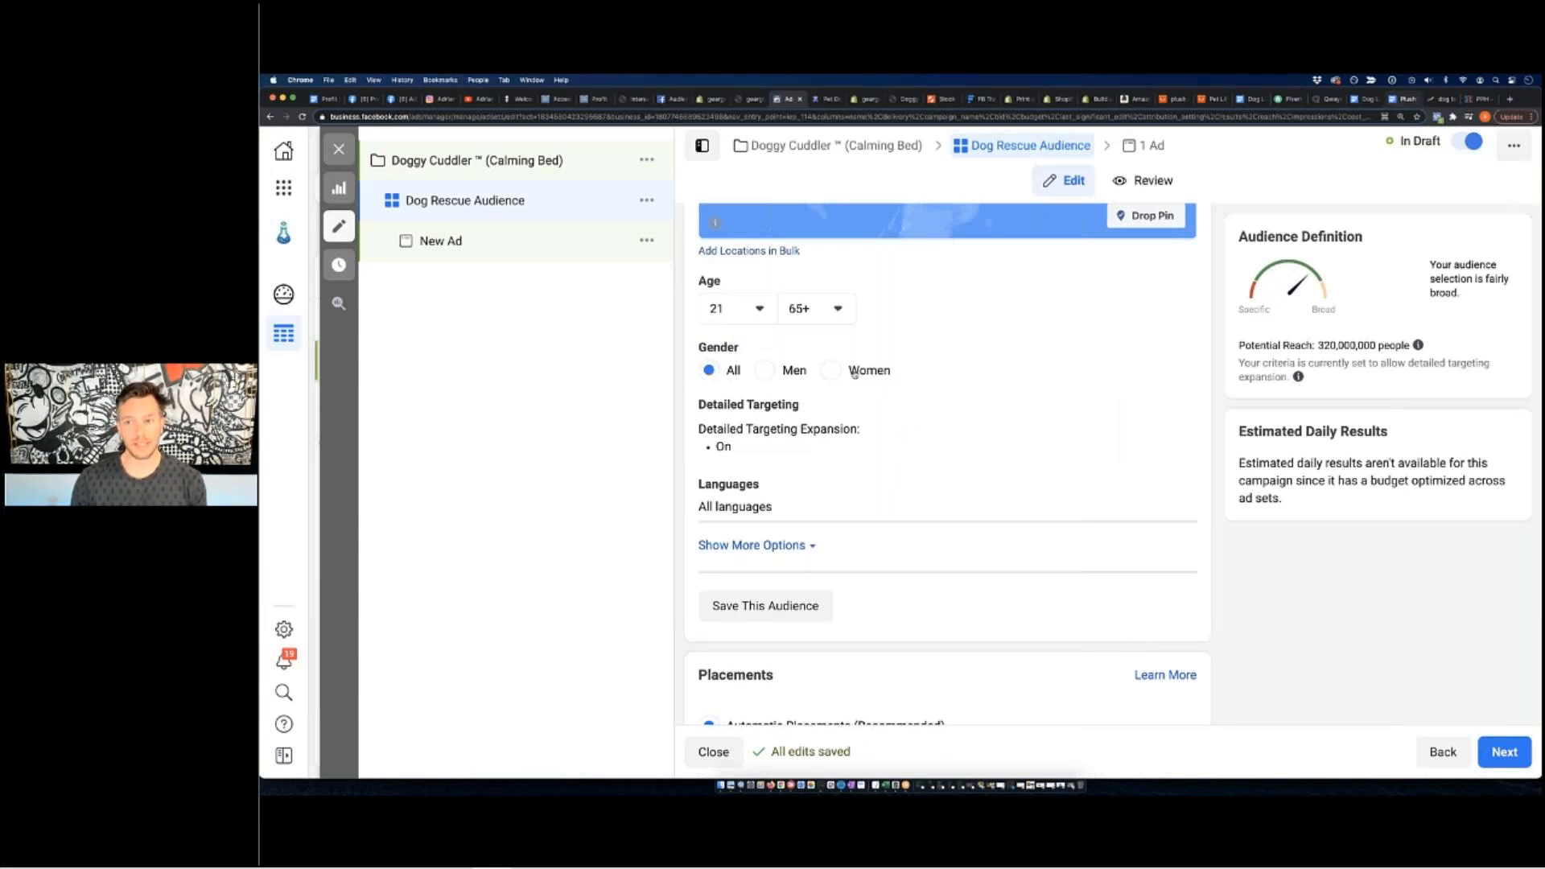
scroll(860, 375, down, 1)
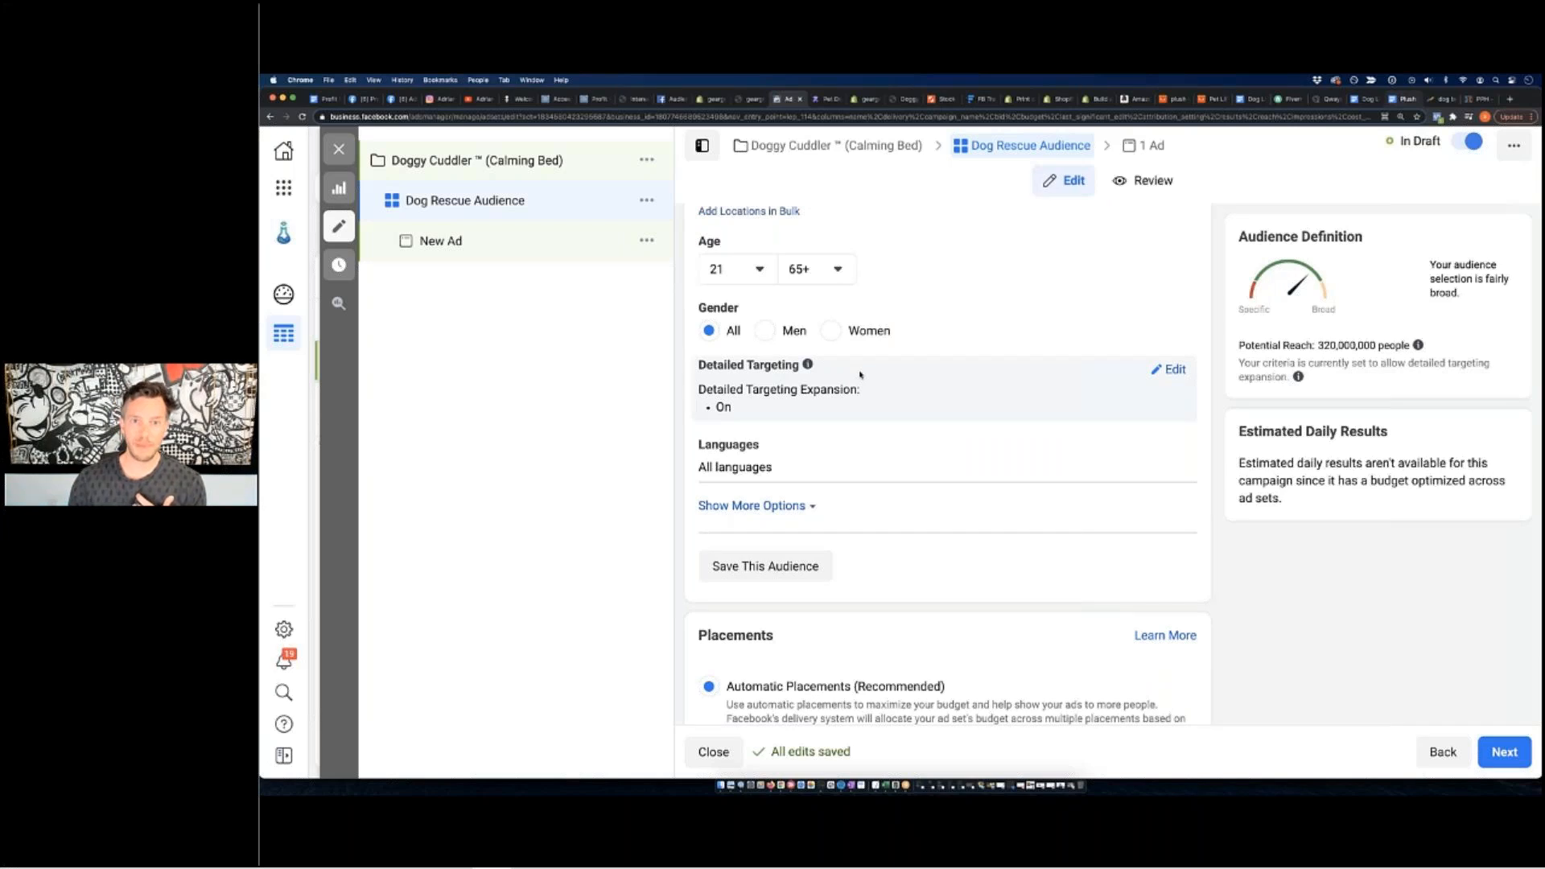
scroll(860, 374, down, 1)
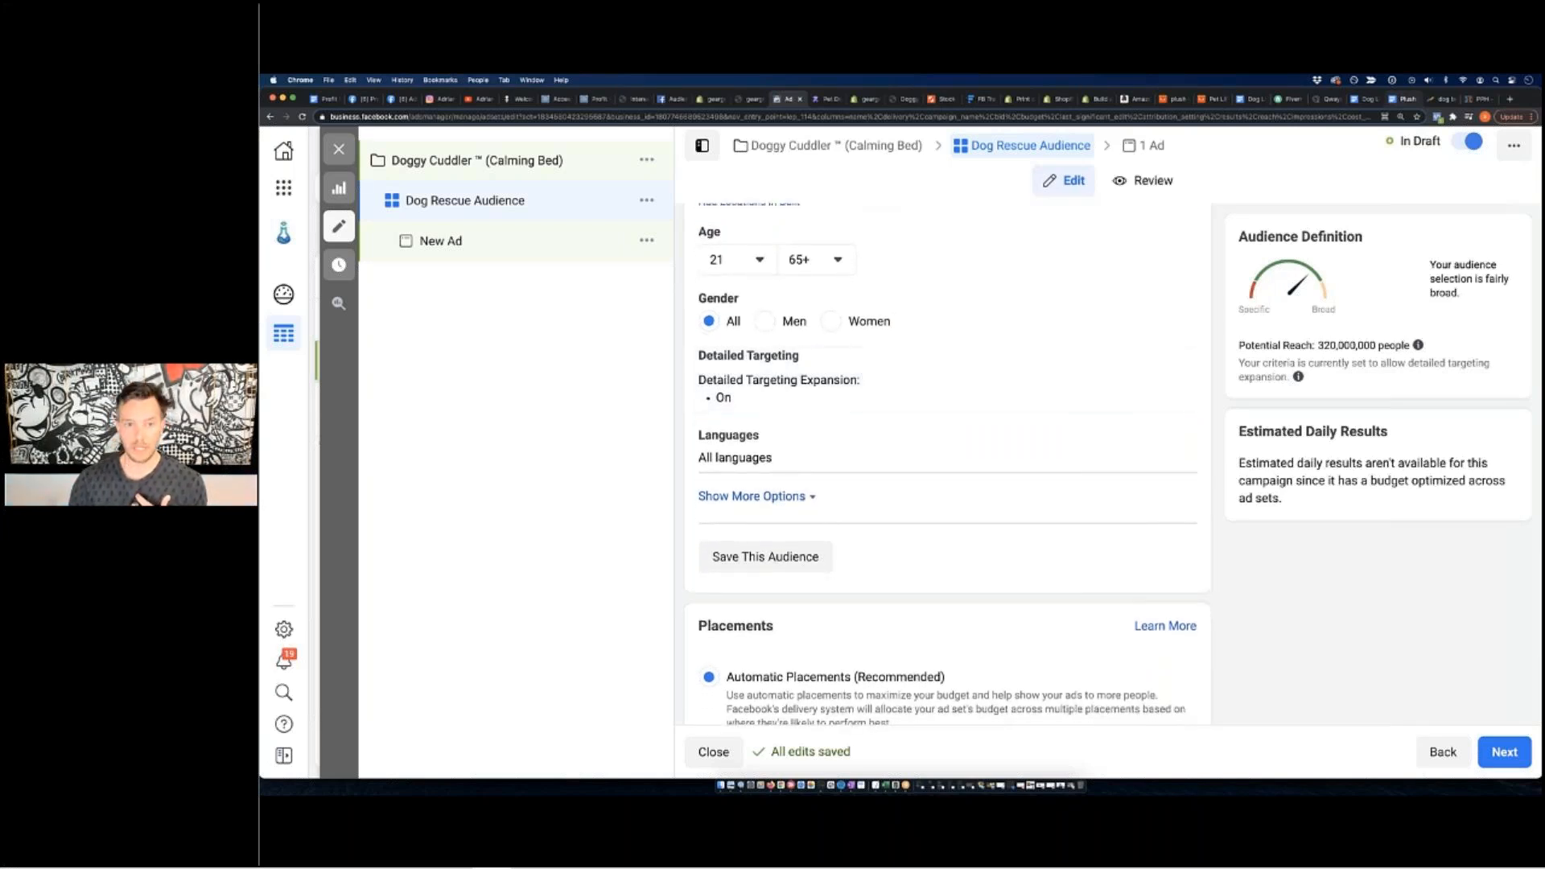
click(1171, 359)
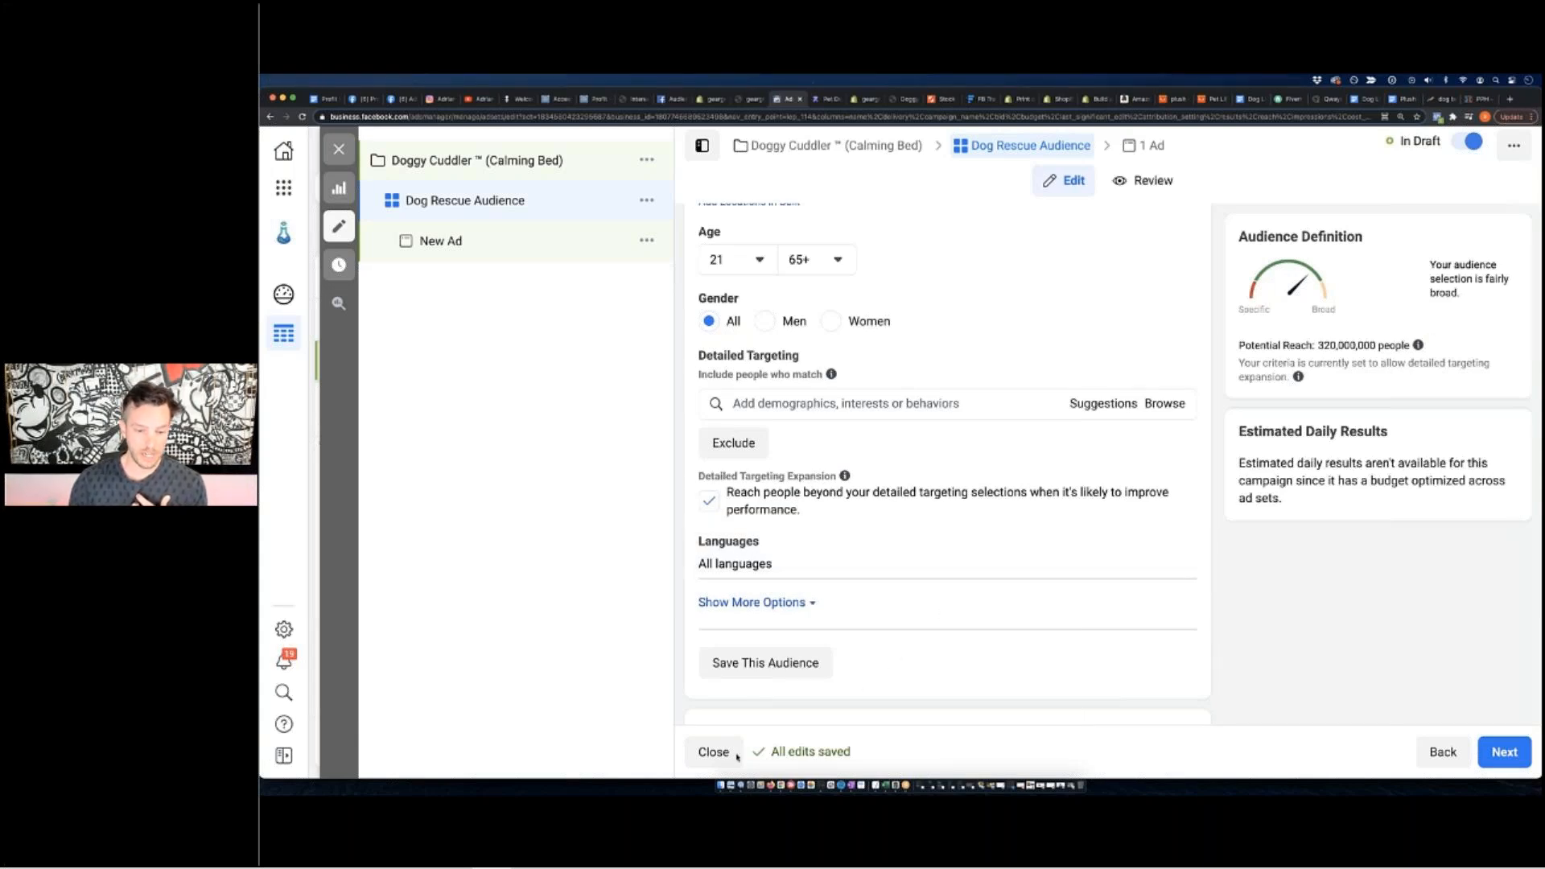
Review the handwritten ad set strategy in QuickTime Player and the Animal Rescue / Shelters section of the interest notes.
click(740, 784)
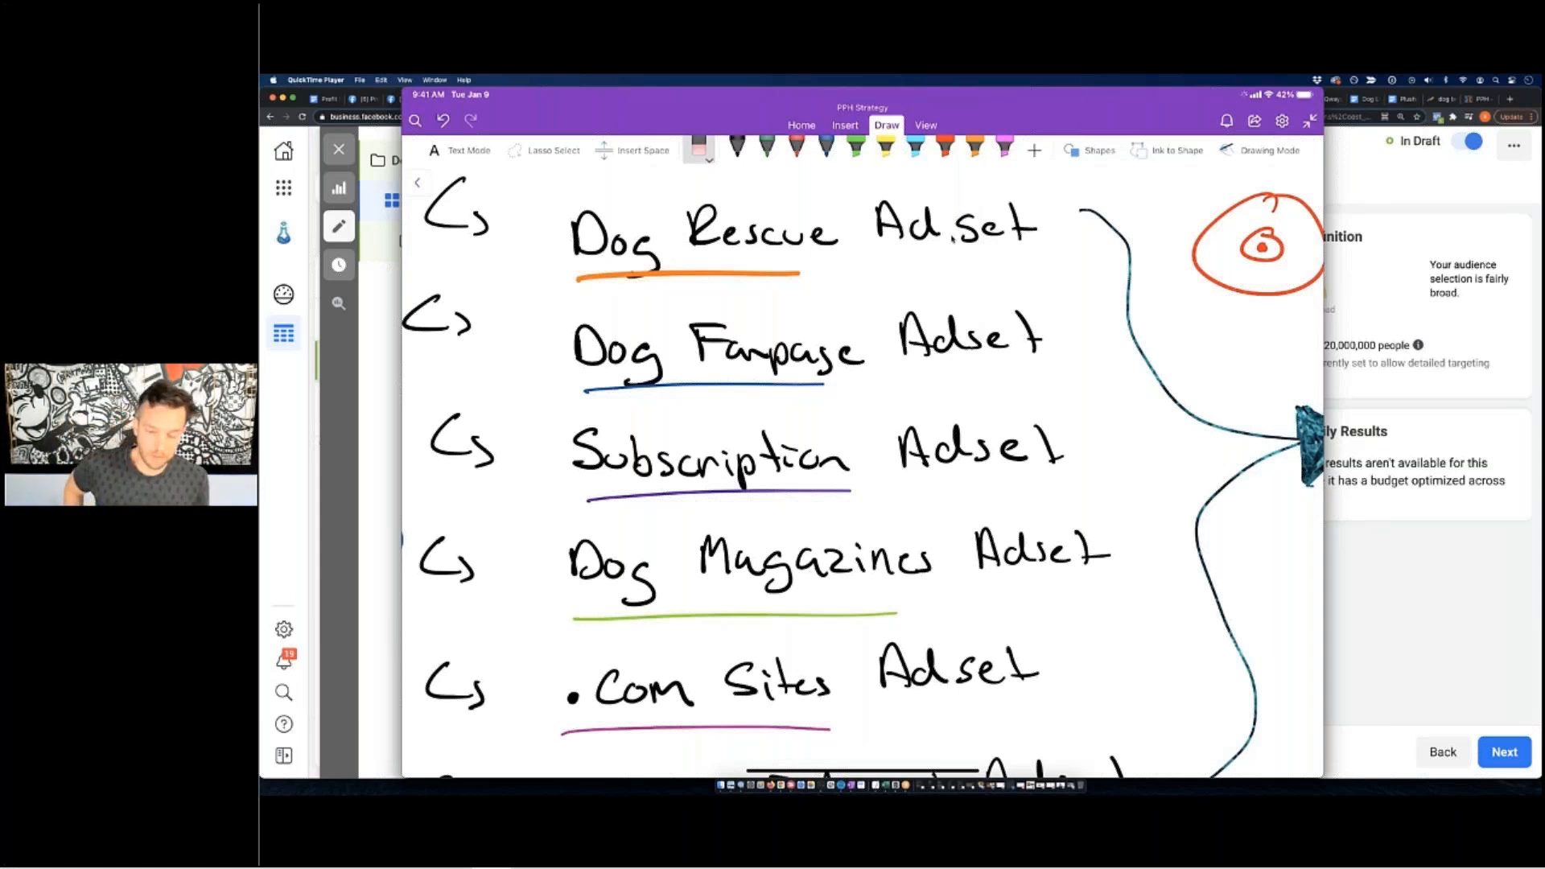
click(381, 355)
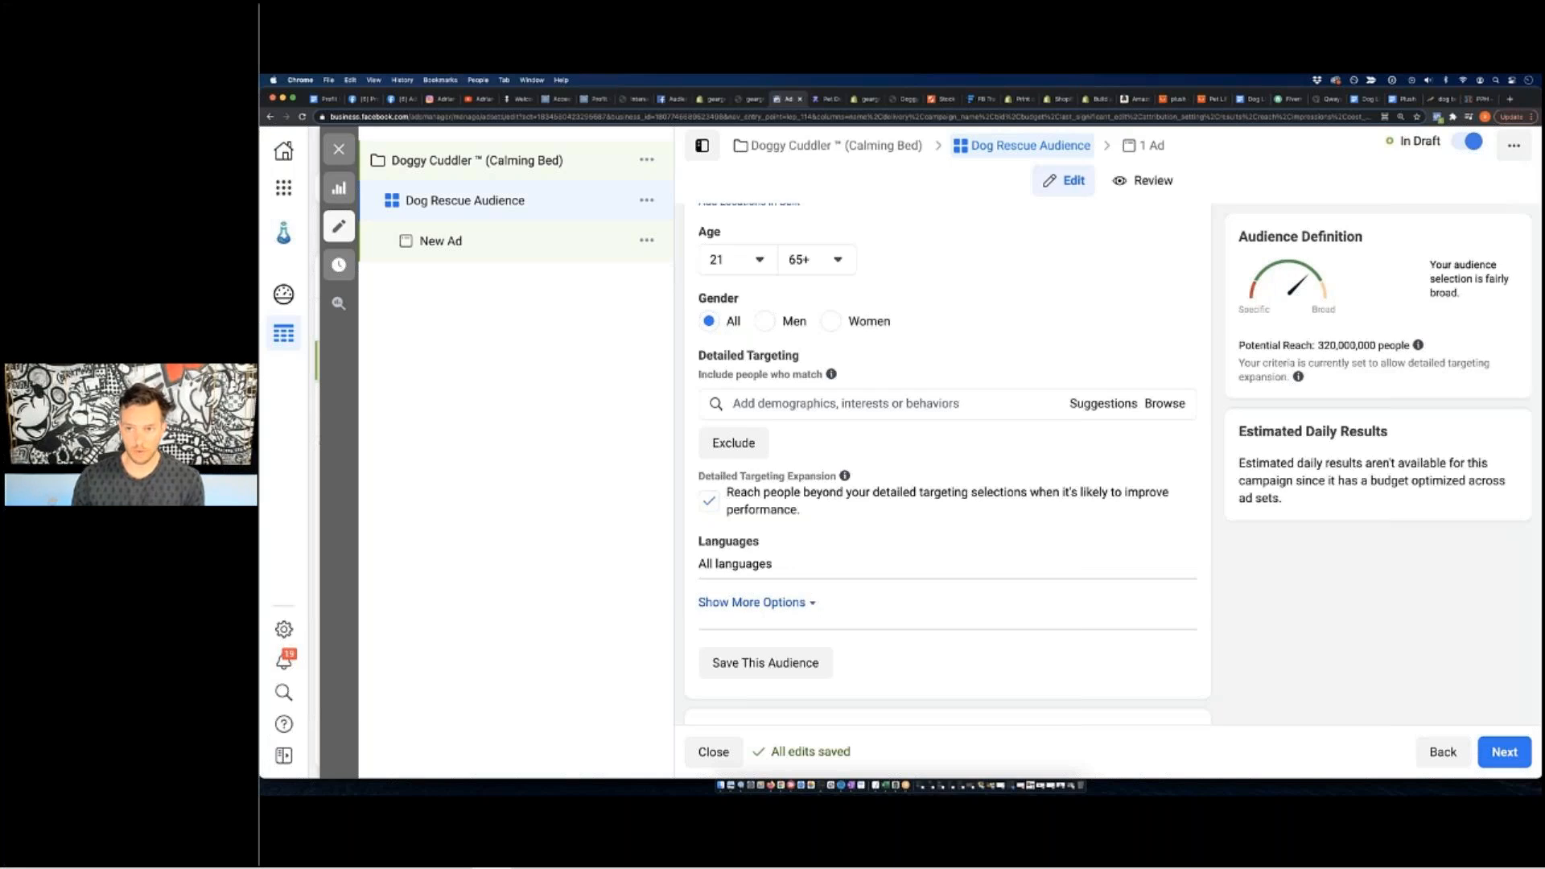
key(super+Tab)
scroll(1309, 405, up, 6)
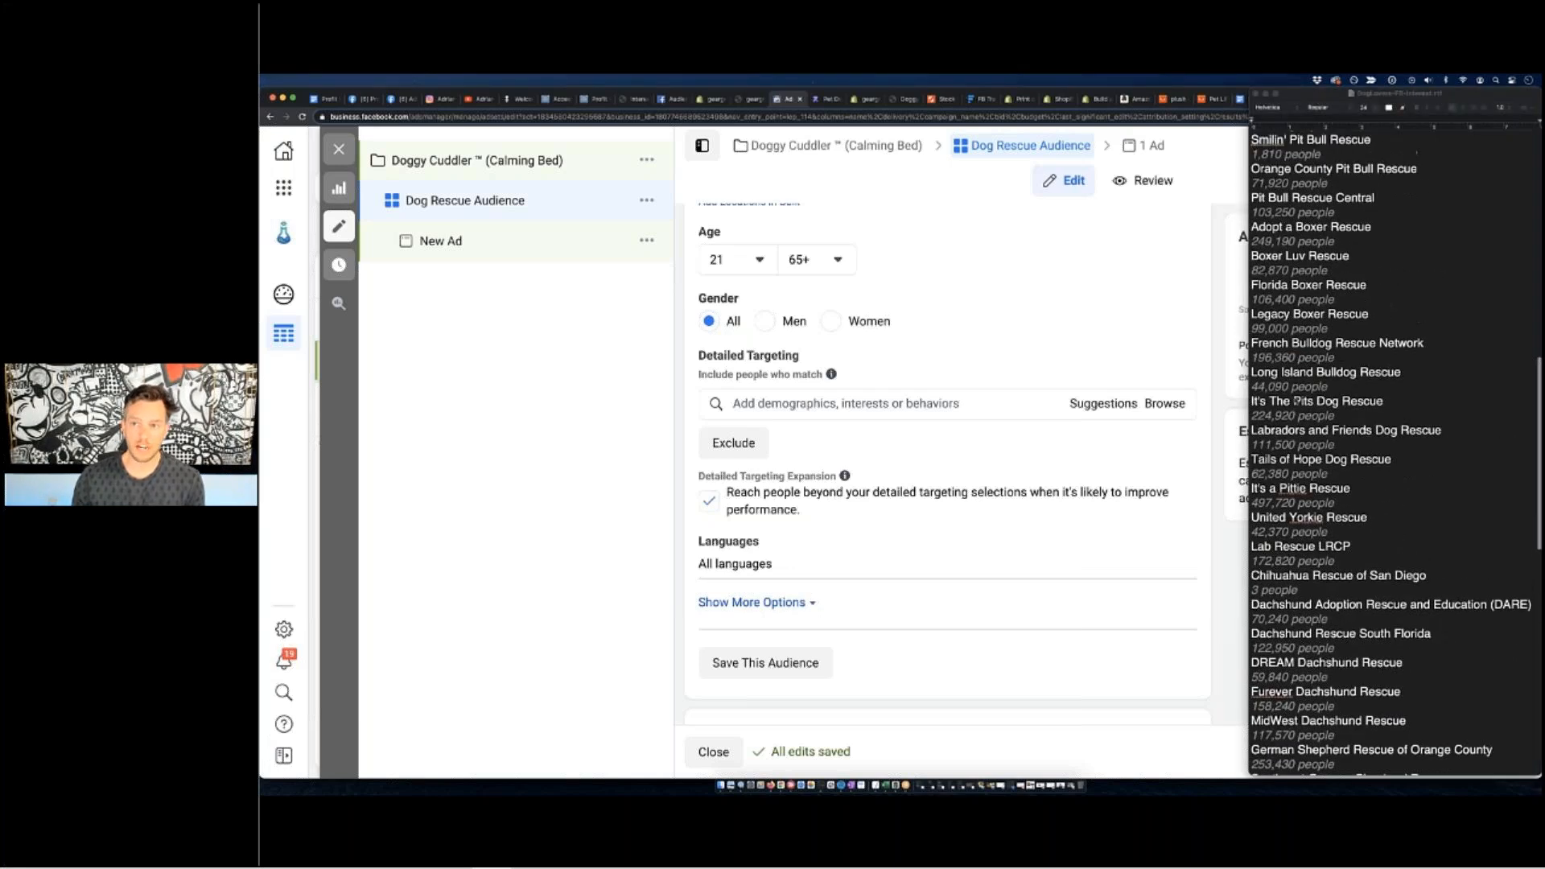
scroll(1309, 406, up, 10)
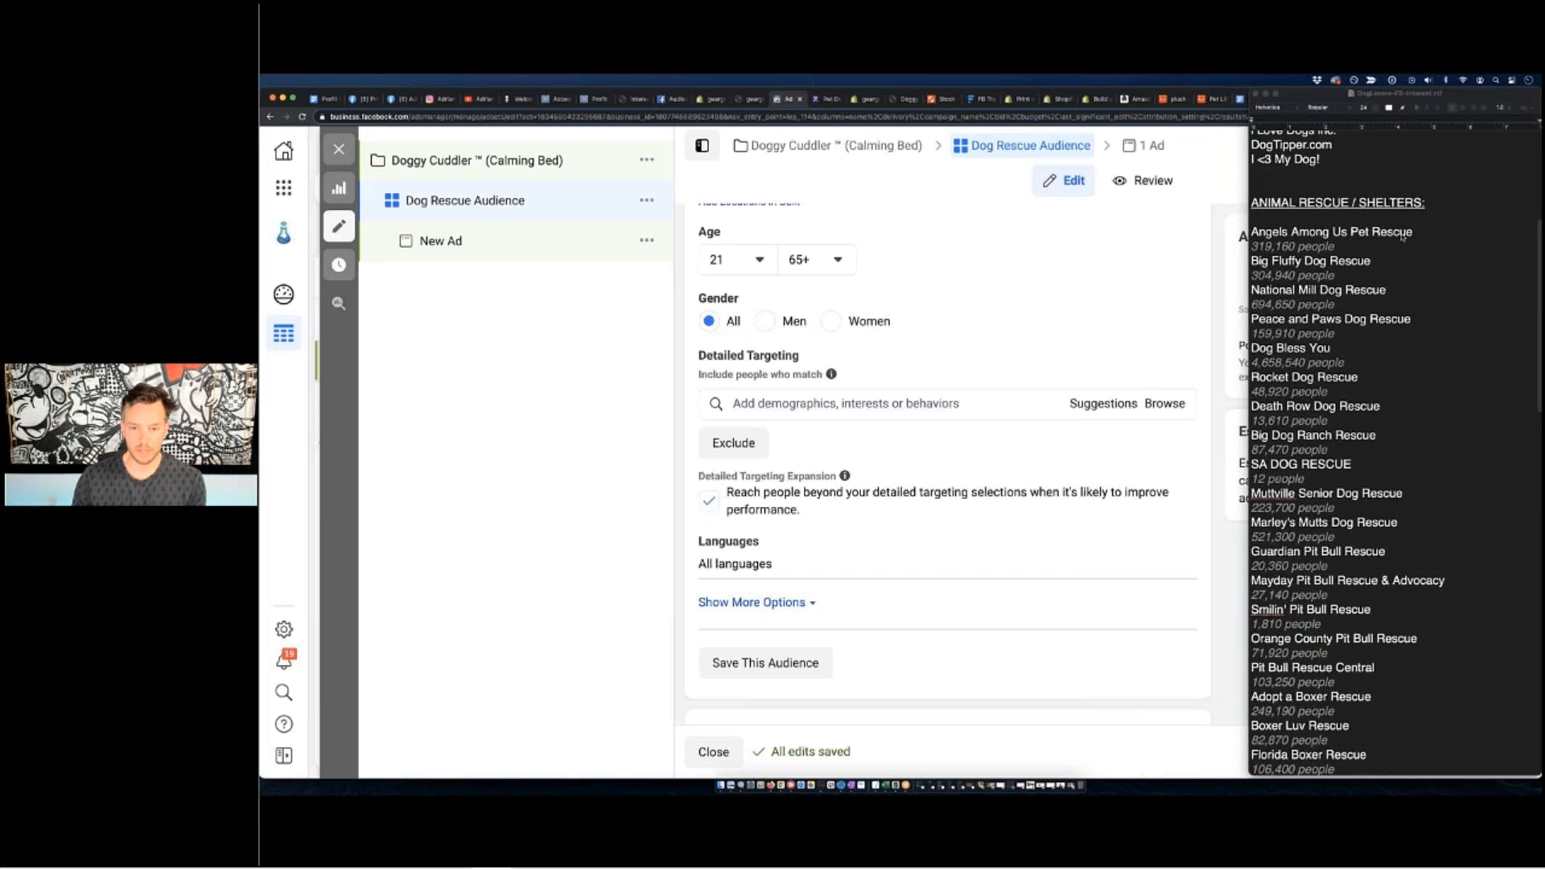
Open the Interest Scout product page from the courses and software overview and examine its features and subscription plans.
click(556, 99)
scroll(813, 590, down, 3)
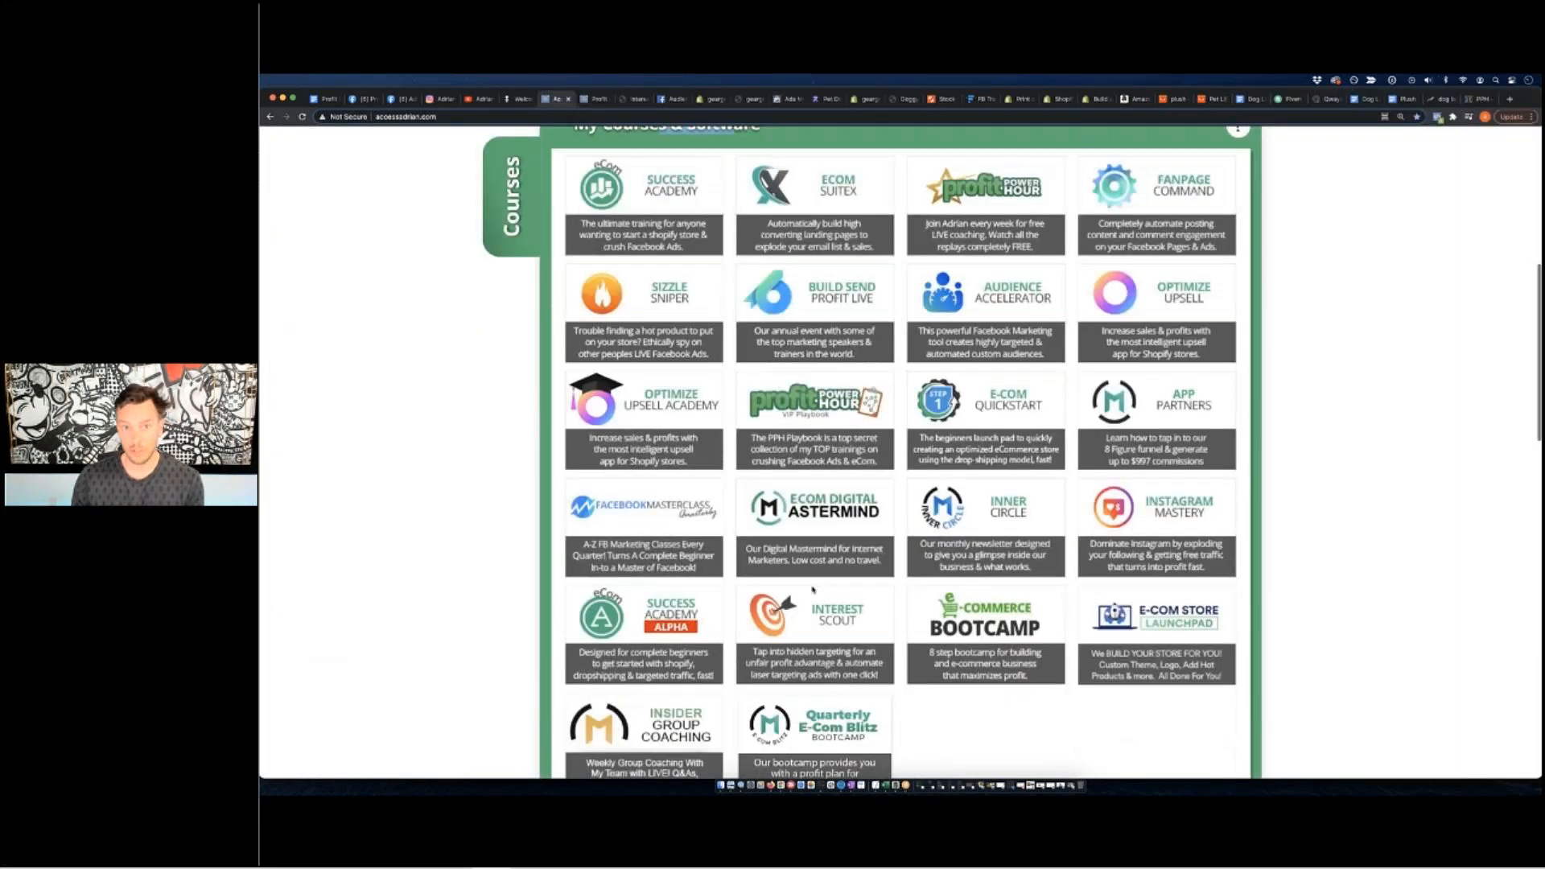
click(813, 590)
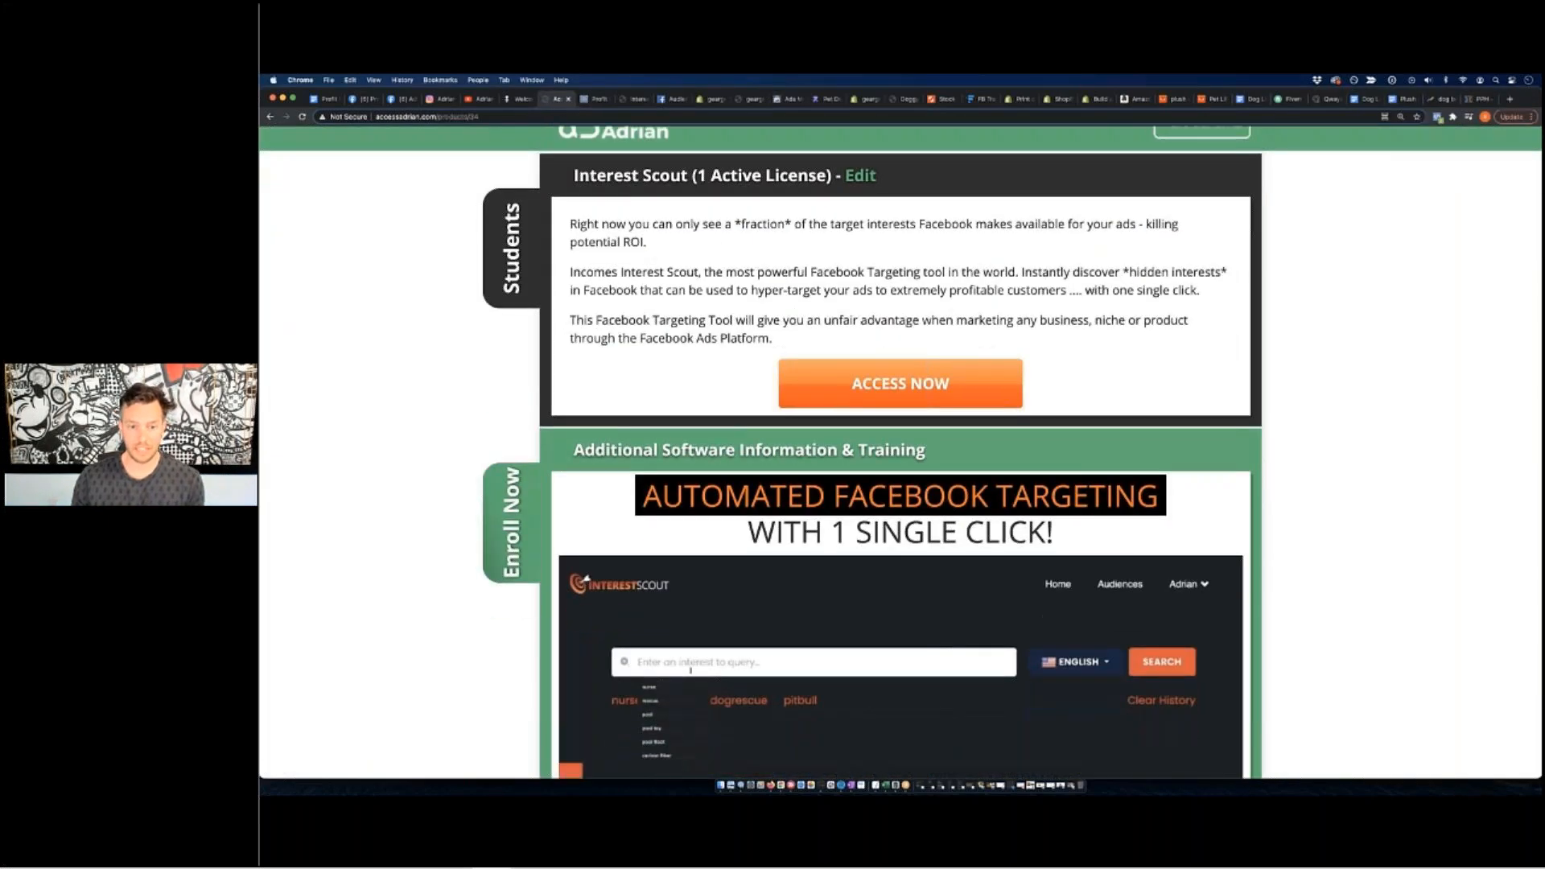
scroll(843, 506, down, 10)
click(842, 505)
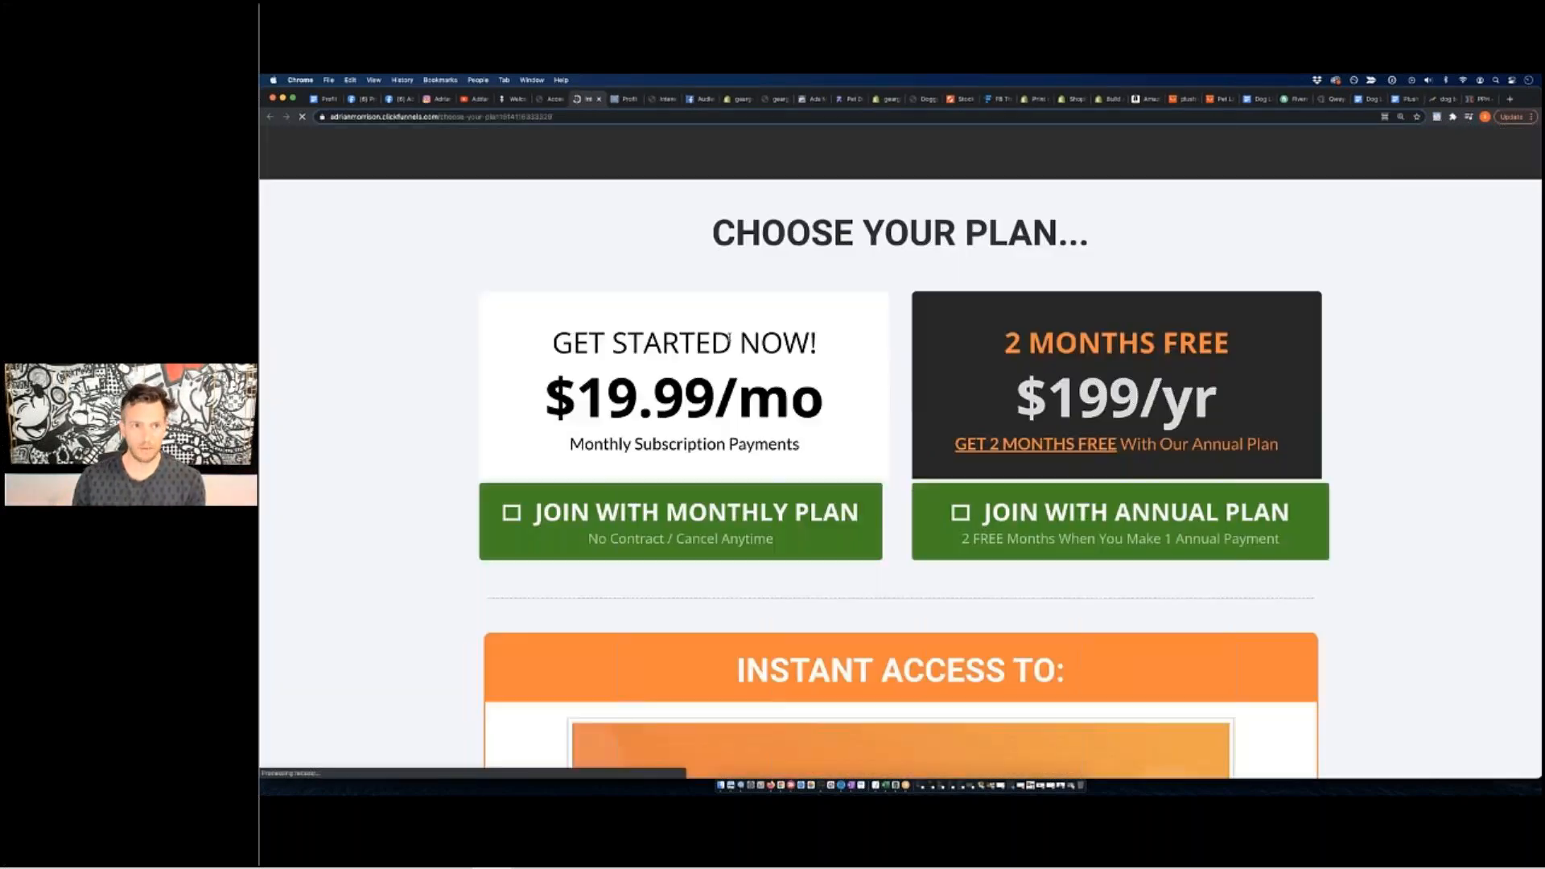
scroll(593, 291, down, 2)
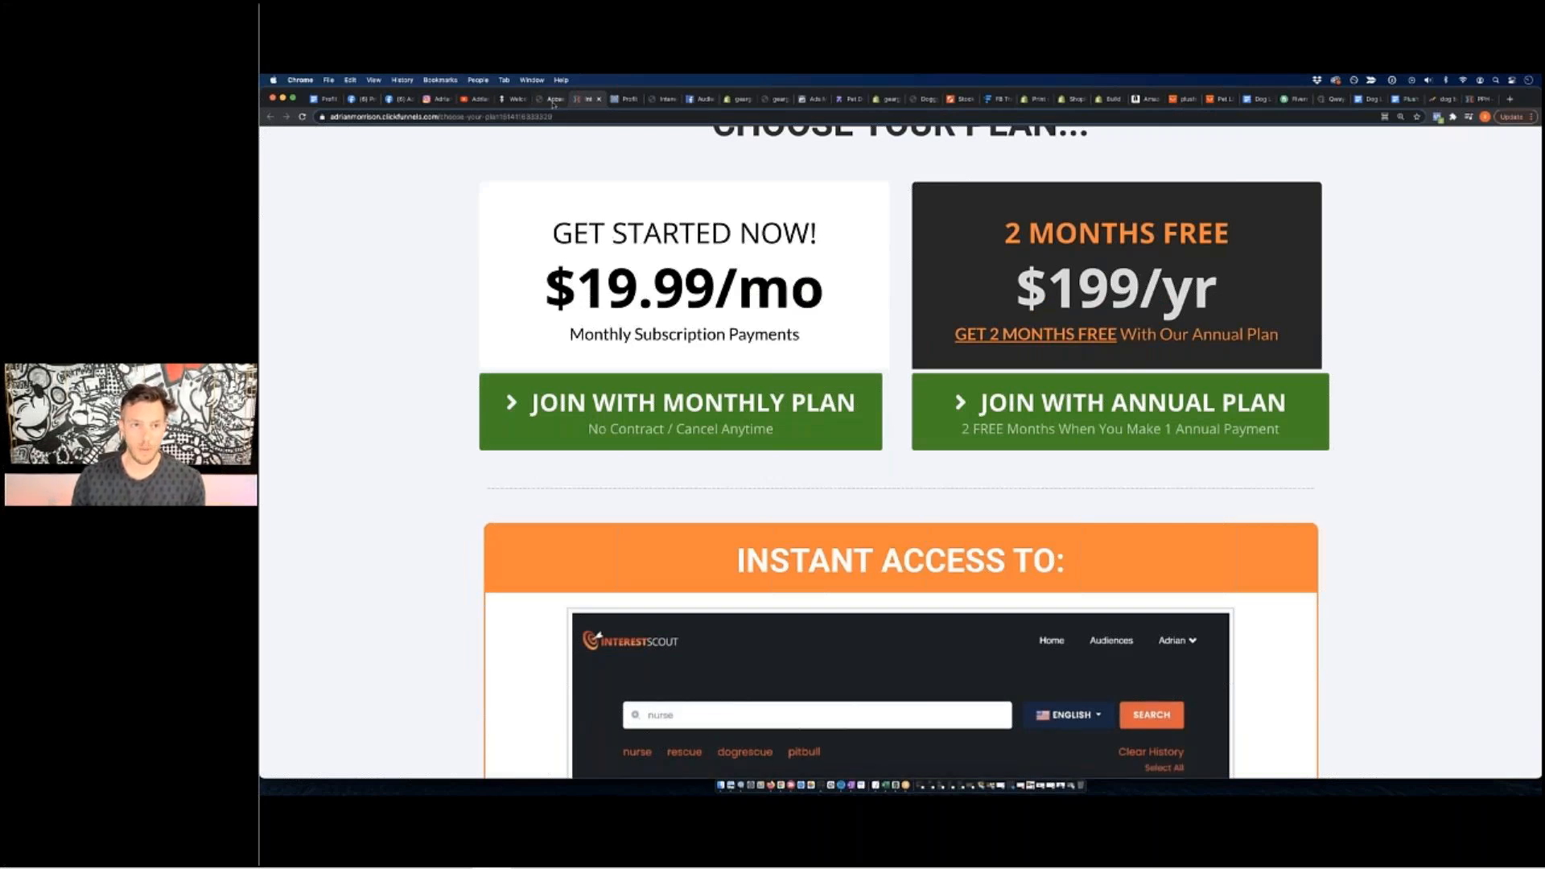
key(ctrl+shift+Tab)
scroll(774, 383, up, 10)
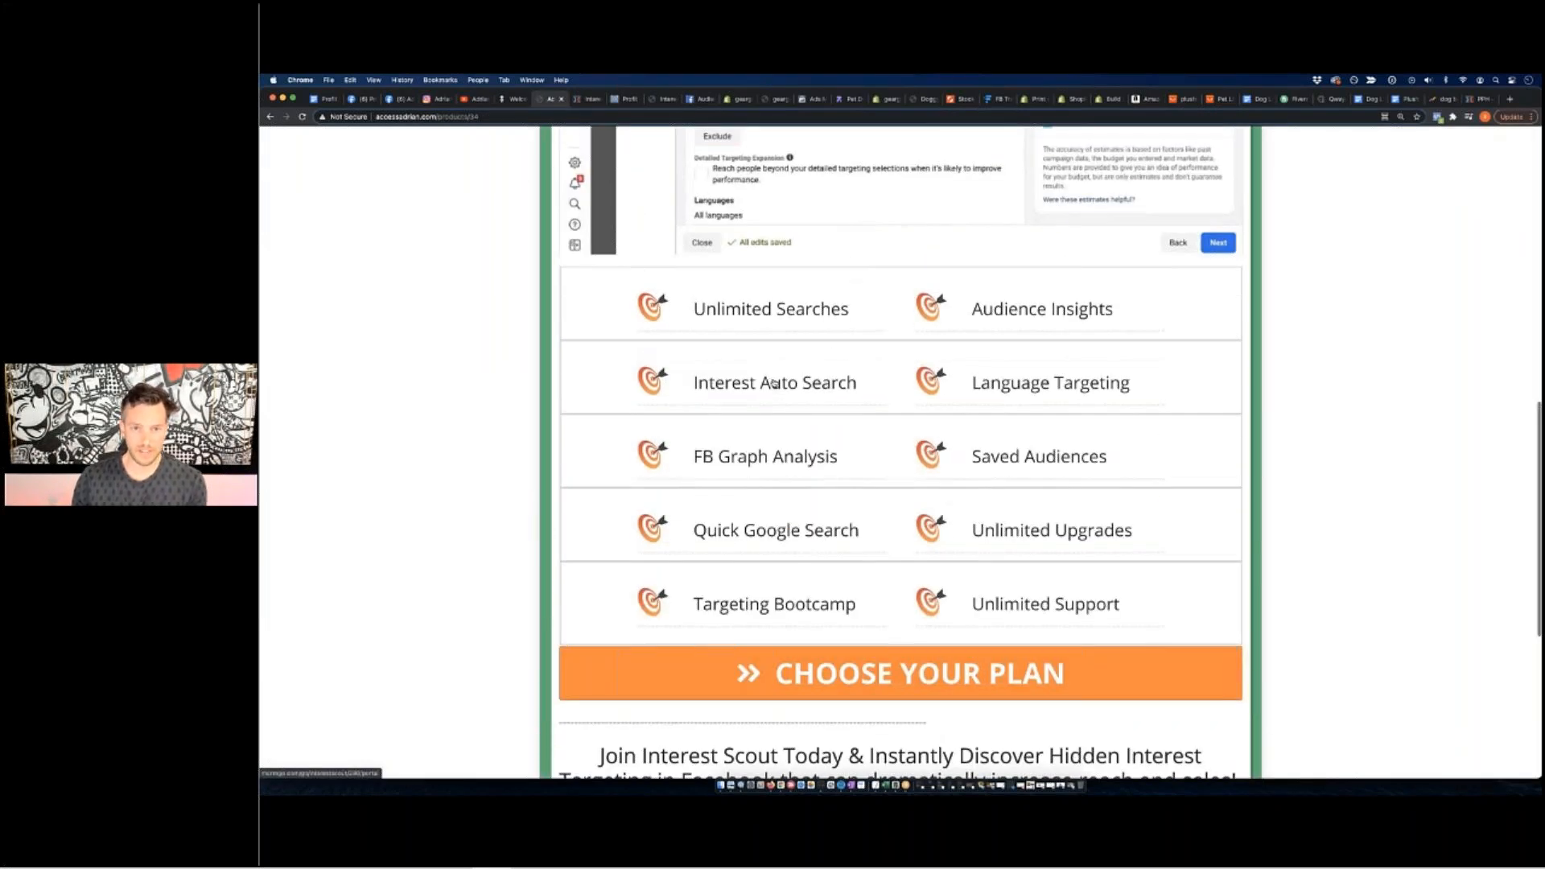
scroll(901, 451, up, 3)
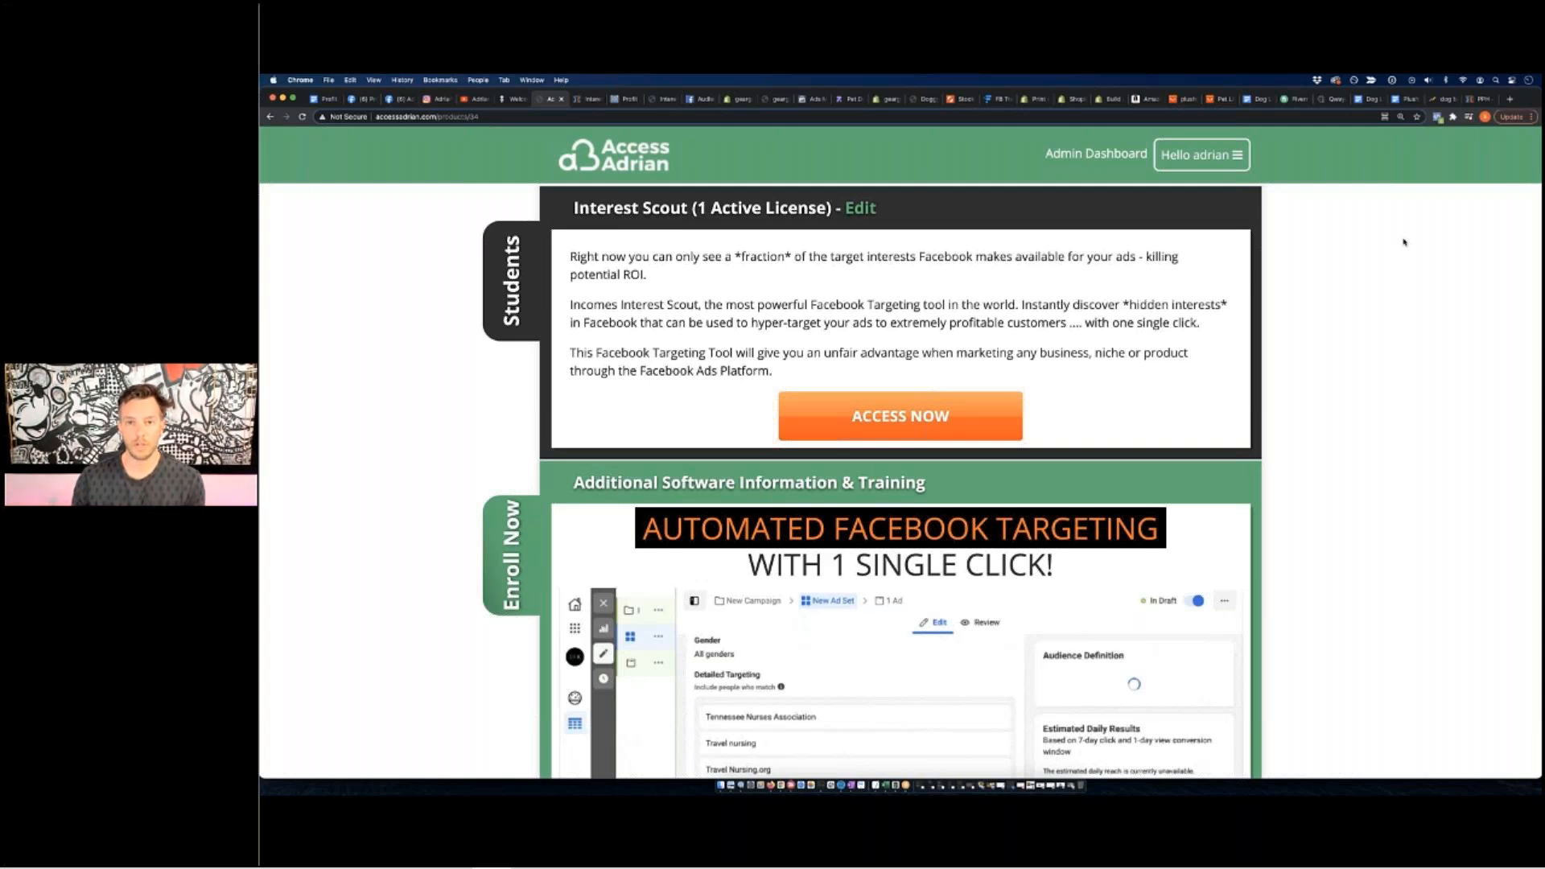
Access the Interest Scout app and search for interests matching "dog rescue".
click(900, 416)
click(638, 284)
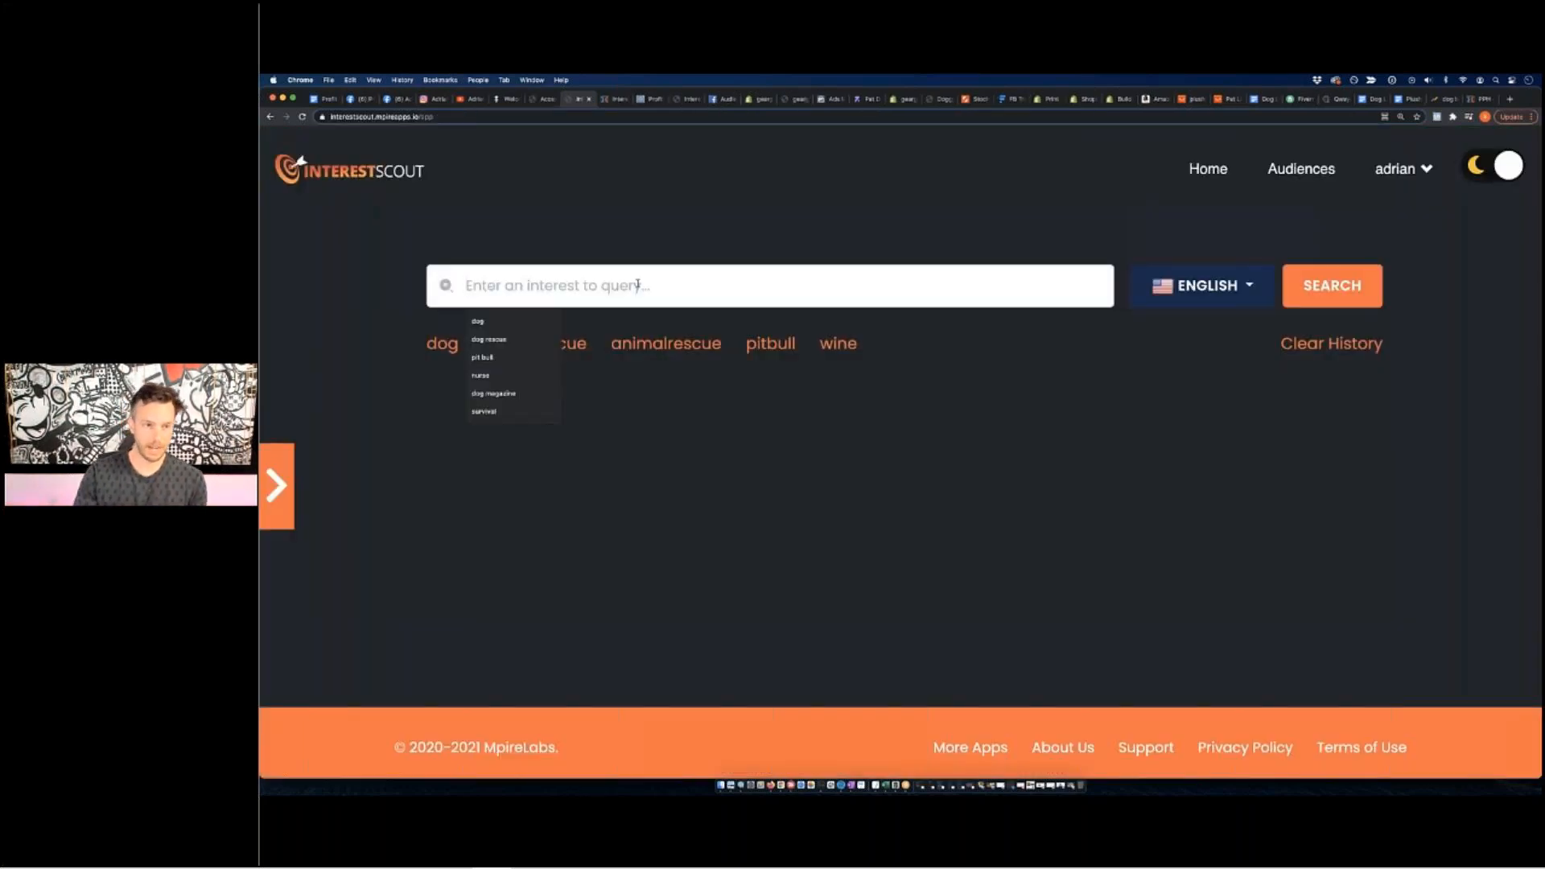
text(dog rescue)
key(Return)
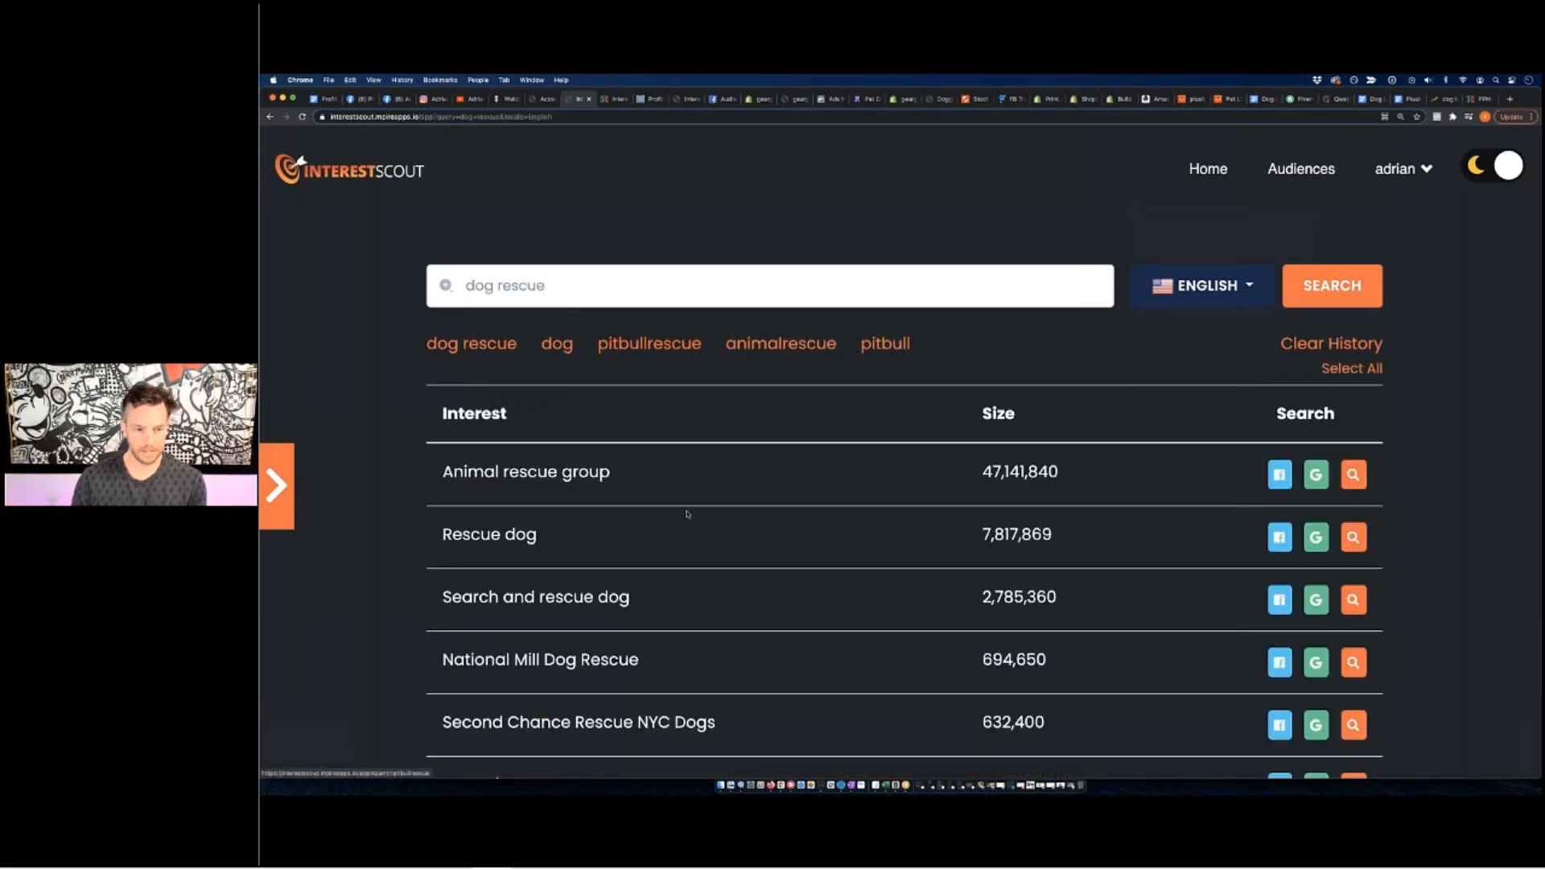
Select all dog rescue interests from SA DOG RESCUE up through Search and rescue dog, leaving out Animal rescue group and Rescue dog.
scroll(688, 513, down, 2)
scroll(688, 514, down, 10)
scroll(686, 505, up, 4)
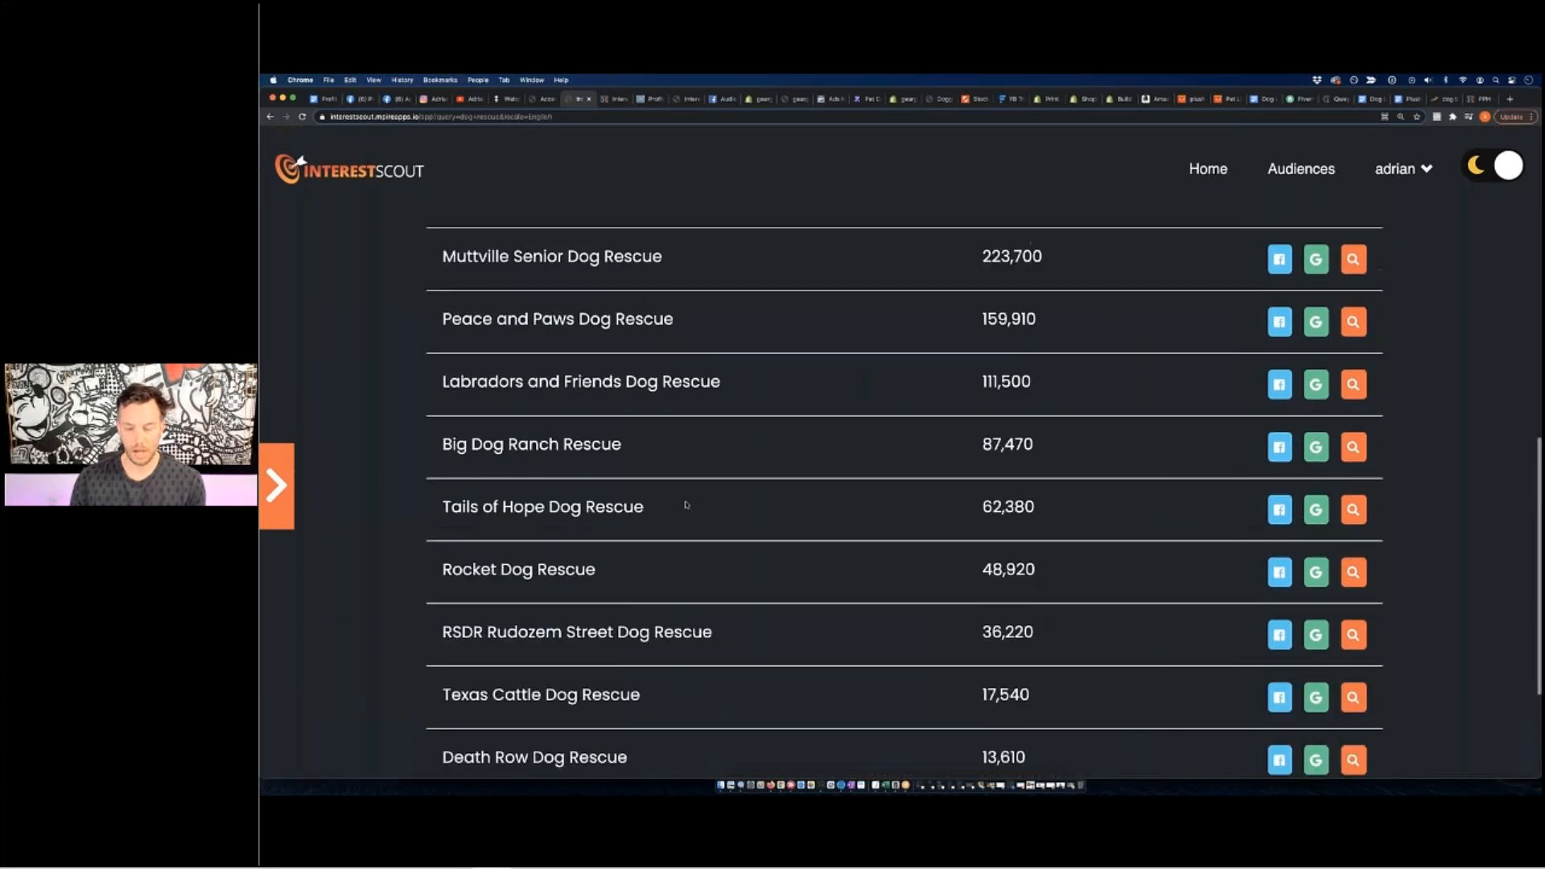
scroll(686, 504, down, 3)
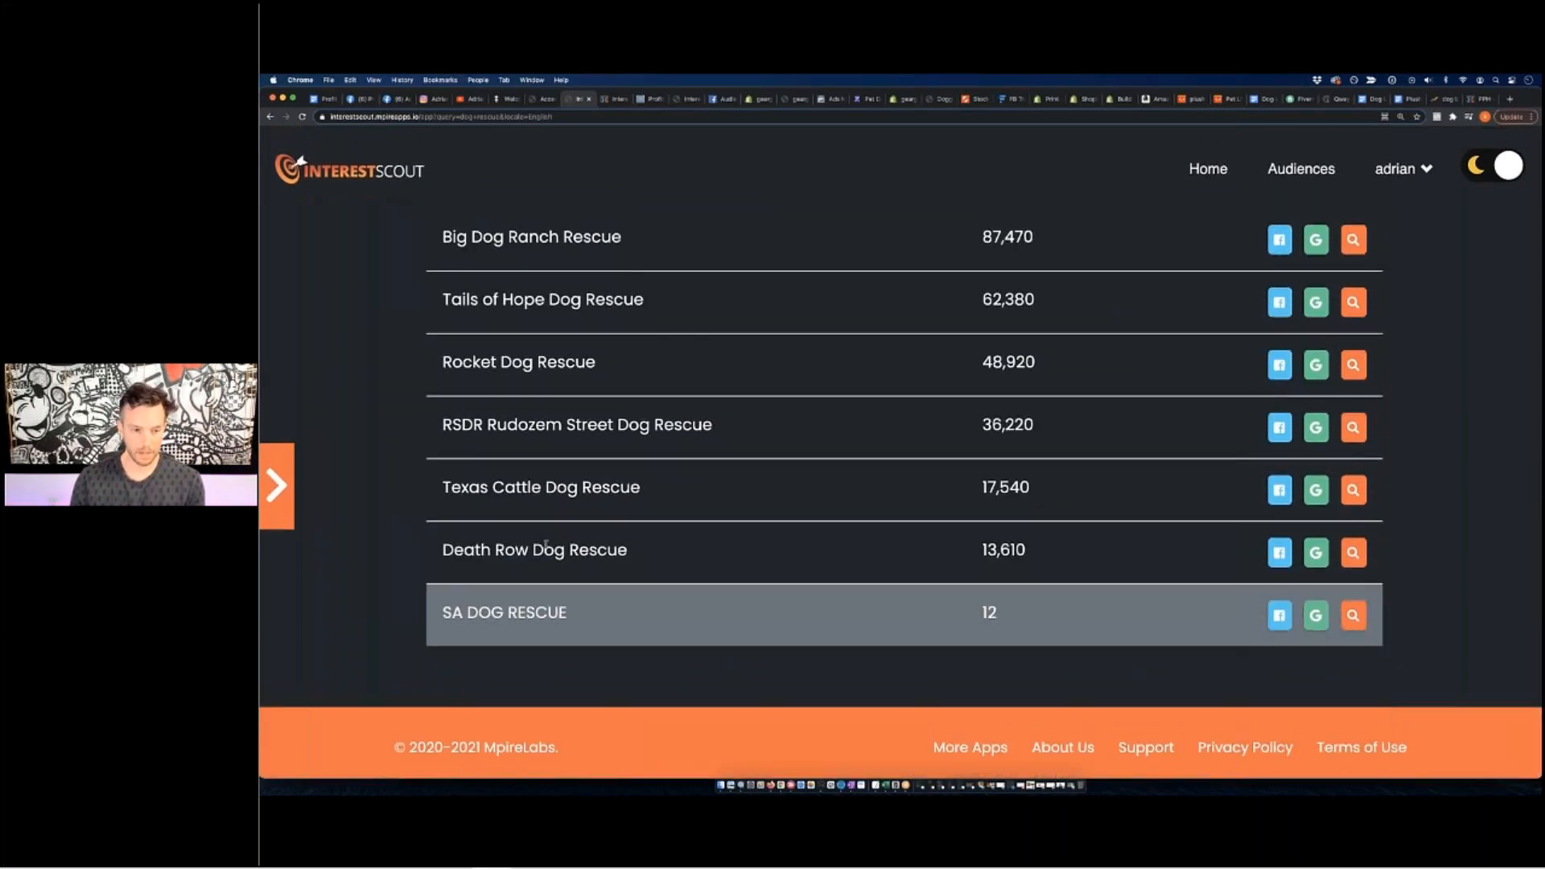
click(548, 499)
click(545, 430)
click(545, 368)
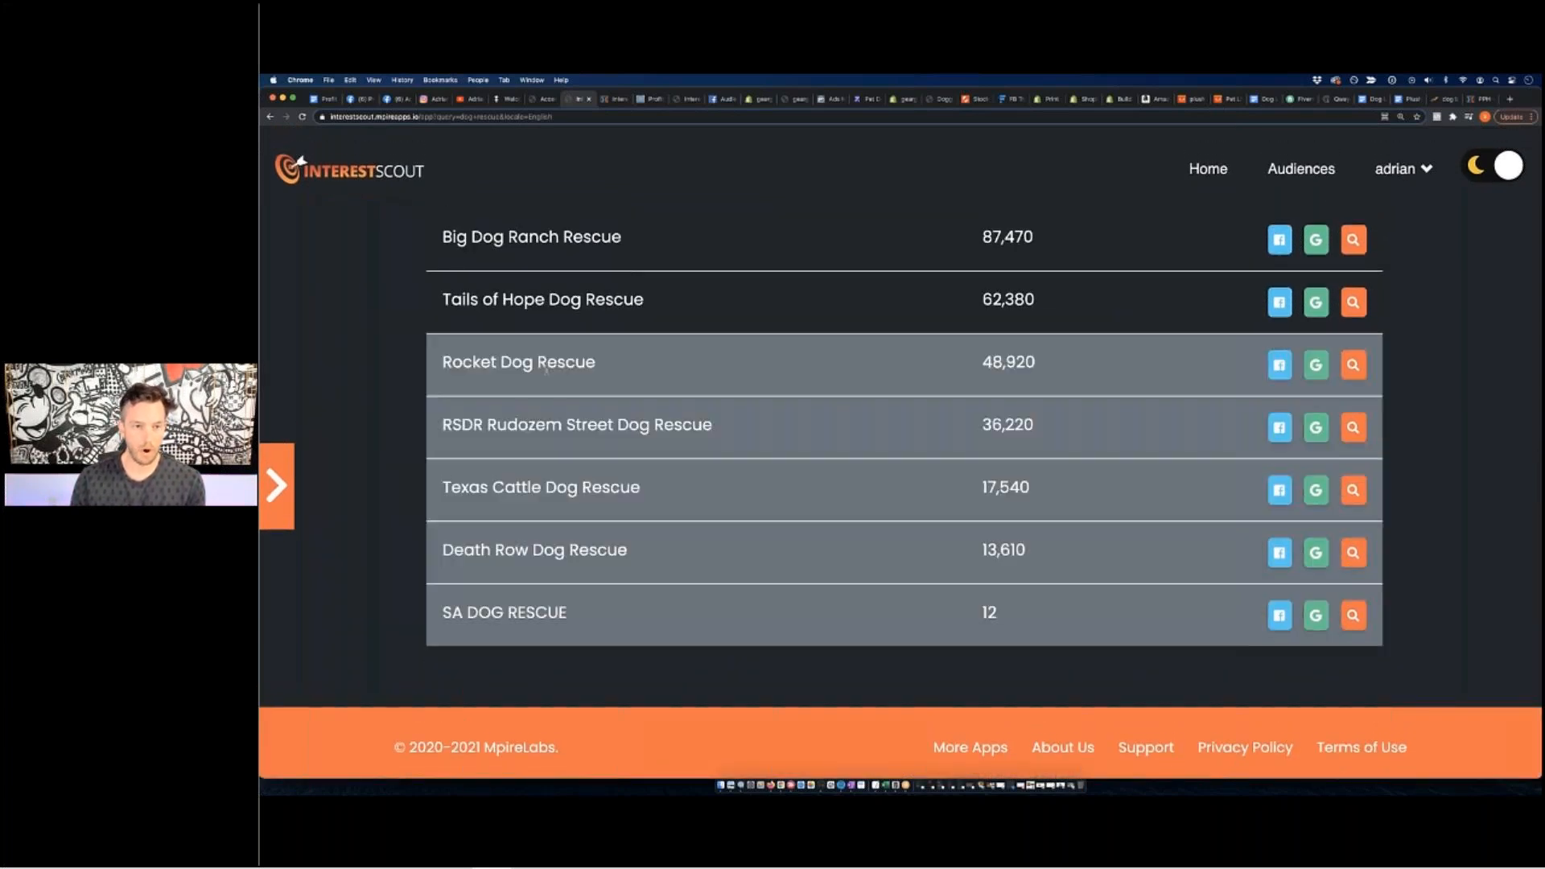
scroll(544, 362, up, 2)
click(549, 403)
click(555, 341)
click(562, 280)
scroll(565, 322, up, 2)
click(570, 375)
click(571, 329)
scroll(571, 328, up, 2)
click(618, 407)
click(617, 344)
scroll(618, 429, up, 2)
click(618, 420)
click(618, 358)
scroll(618, 358, up, 2)
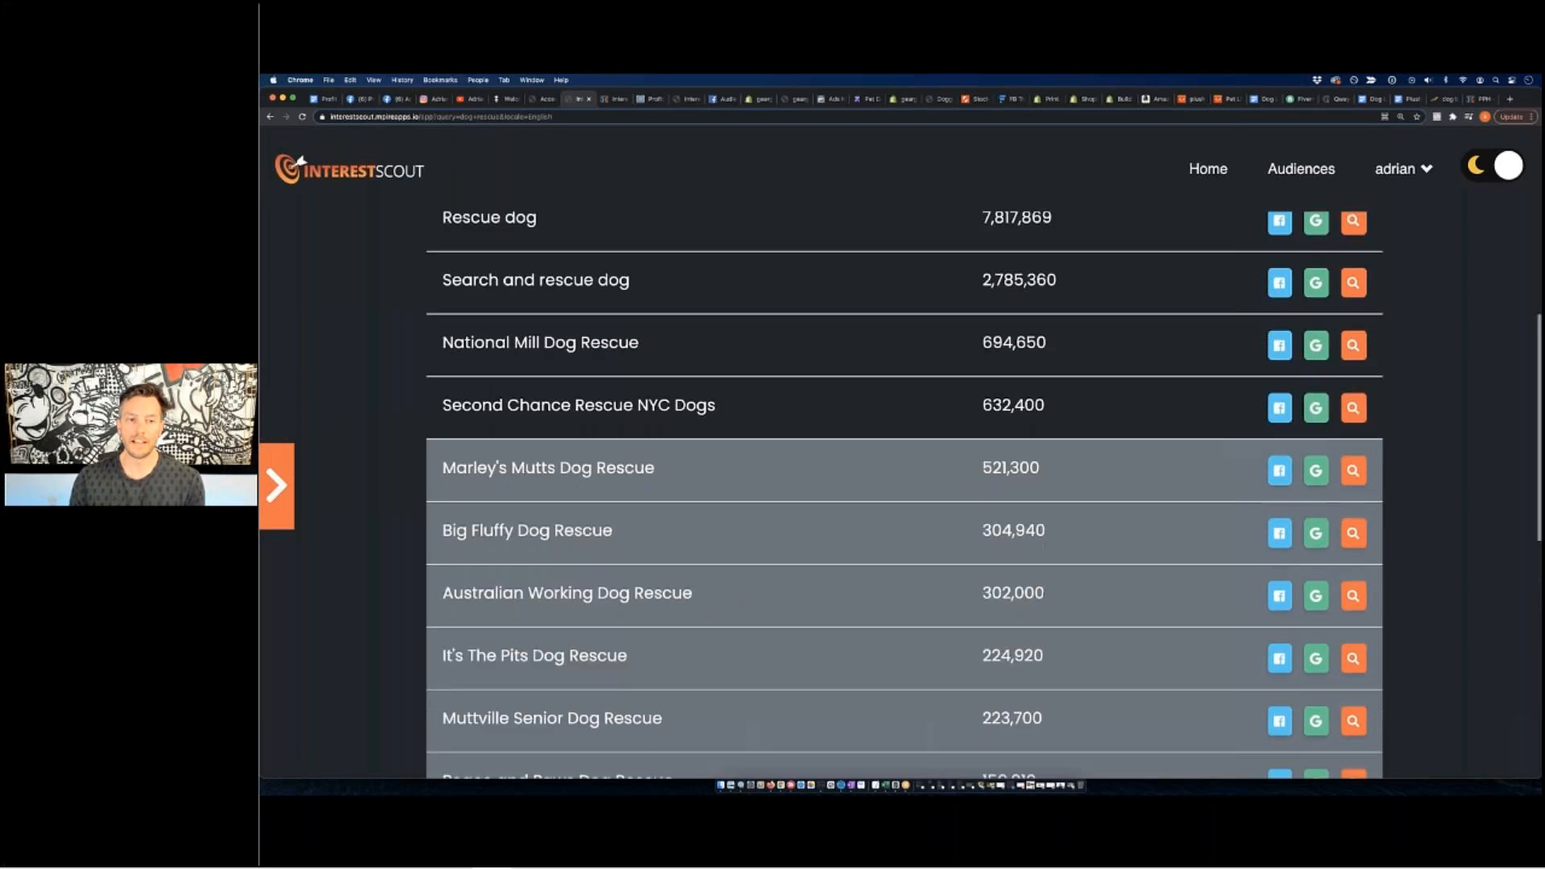
click(612, 407)
click(614, 345)
click(615, 281)
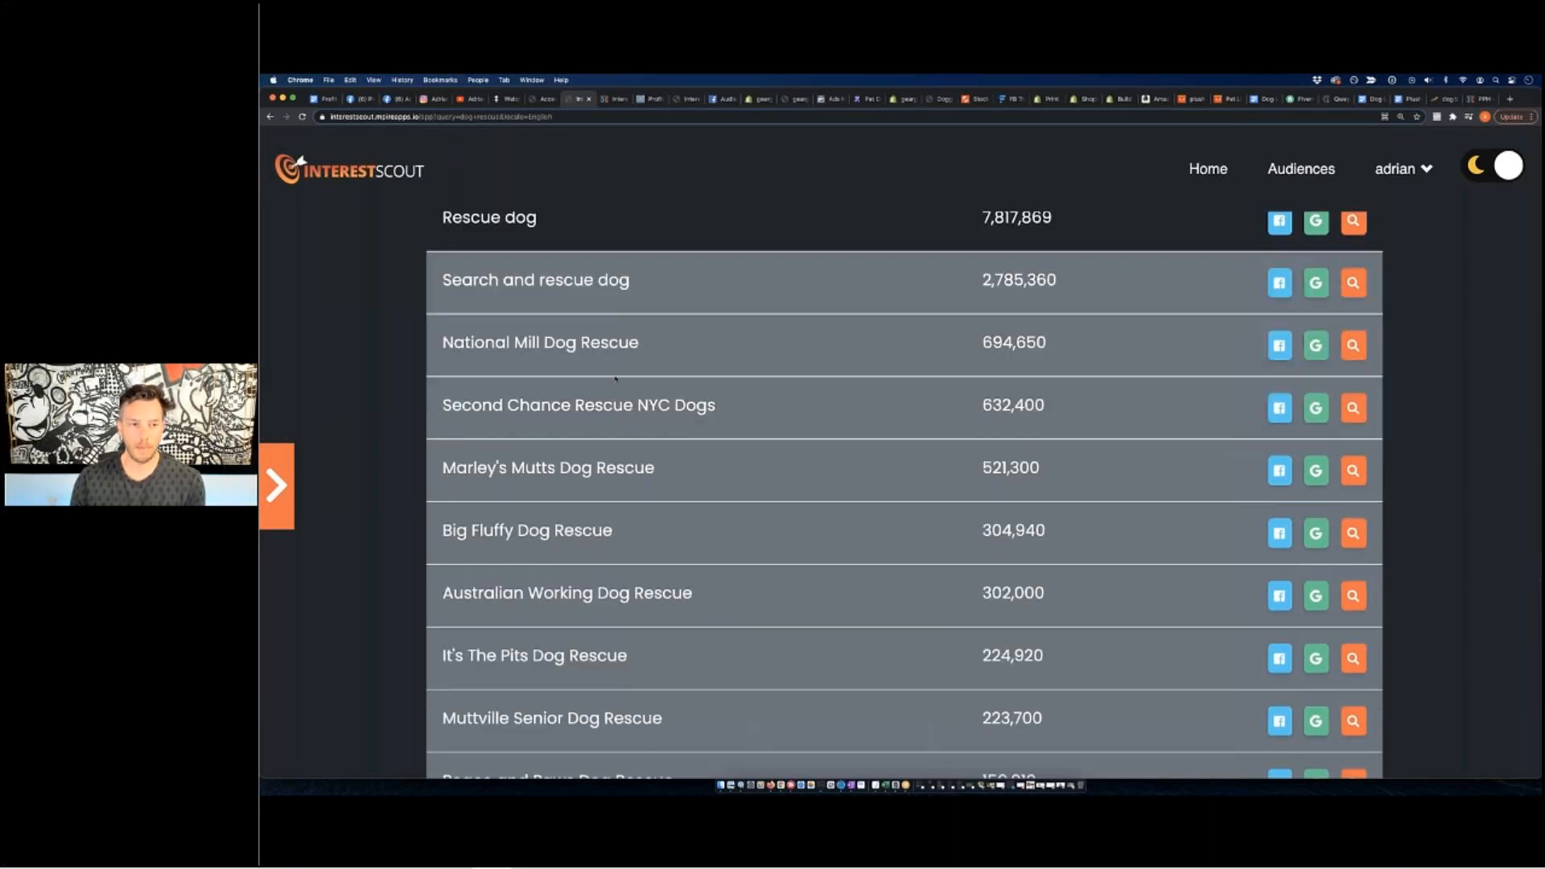
Review the selected interests, replace the query with "pit bull" and search for matching interests.
scroll(900, 378, up, 2)
scroll(686, 450, up, 1)
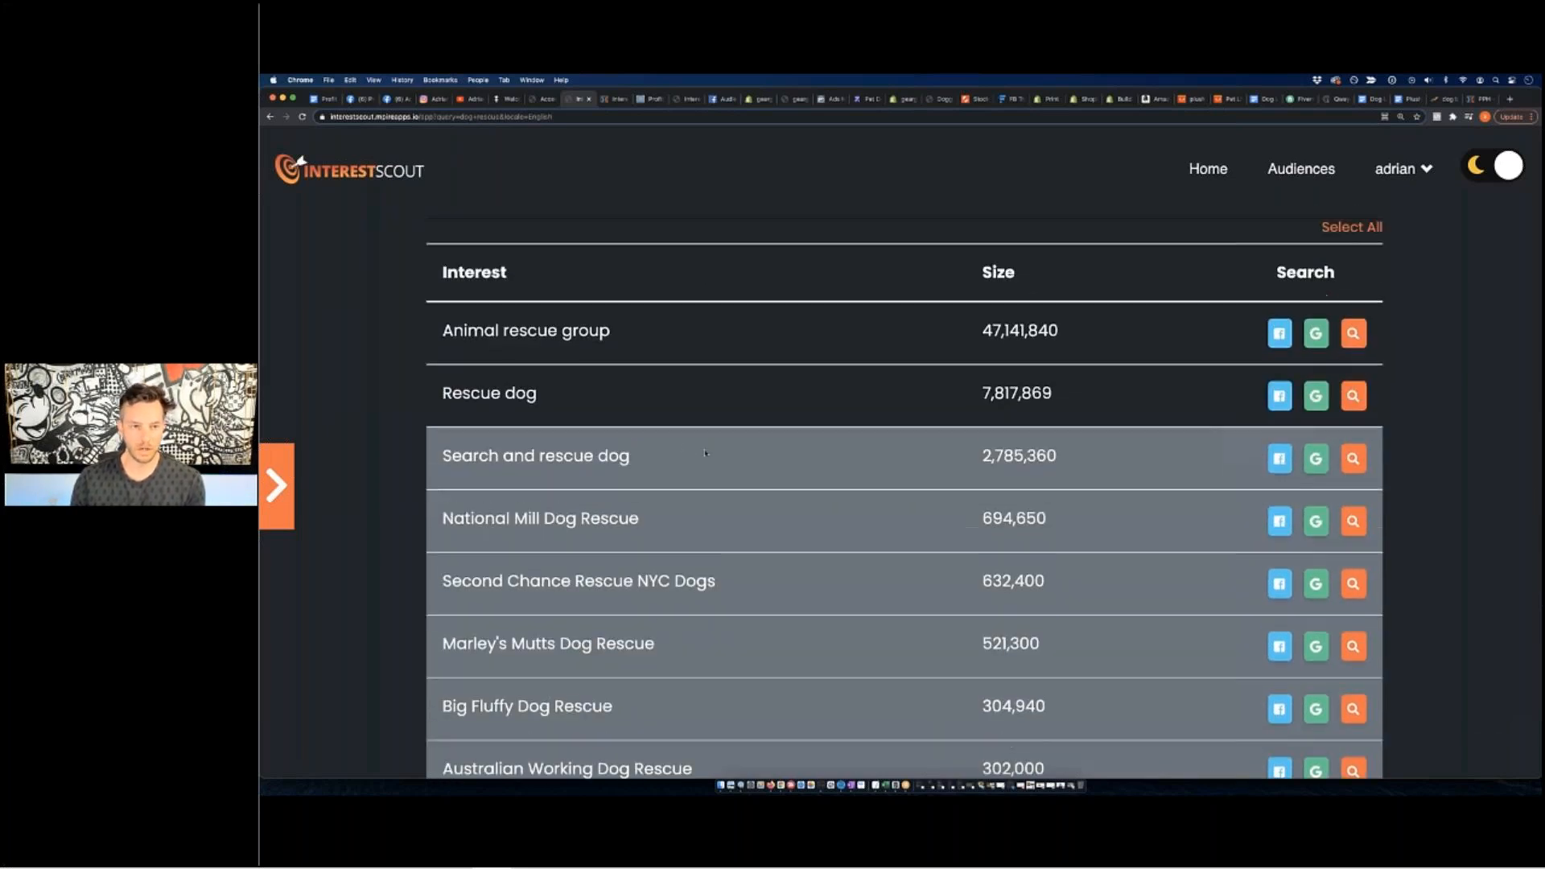
scroll(729, 454, down, 12)
scroll(730, 455, up, 10)
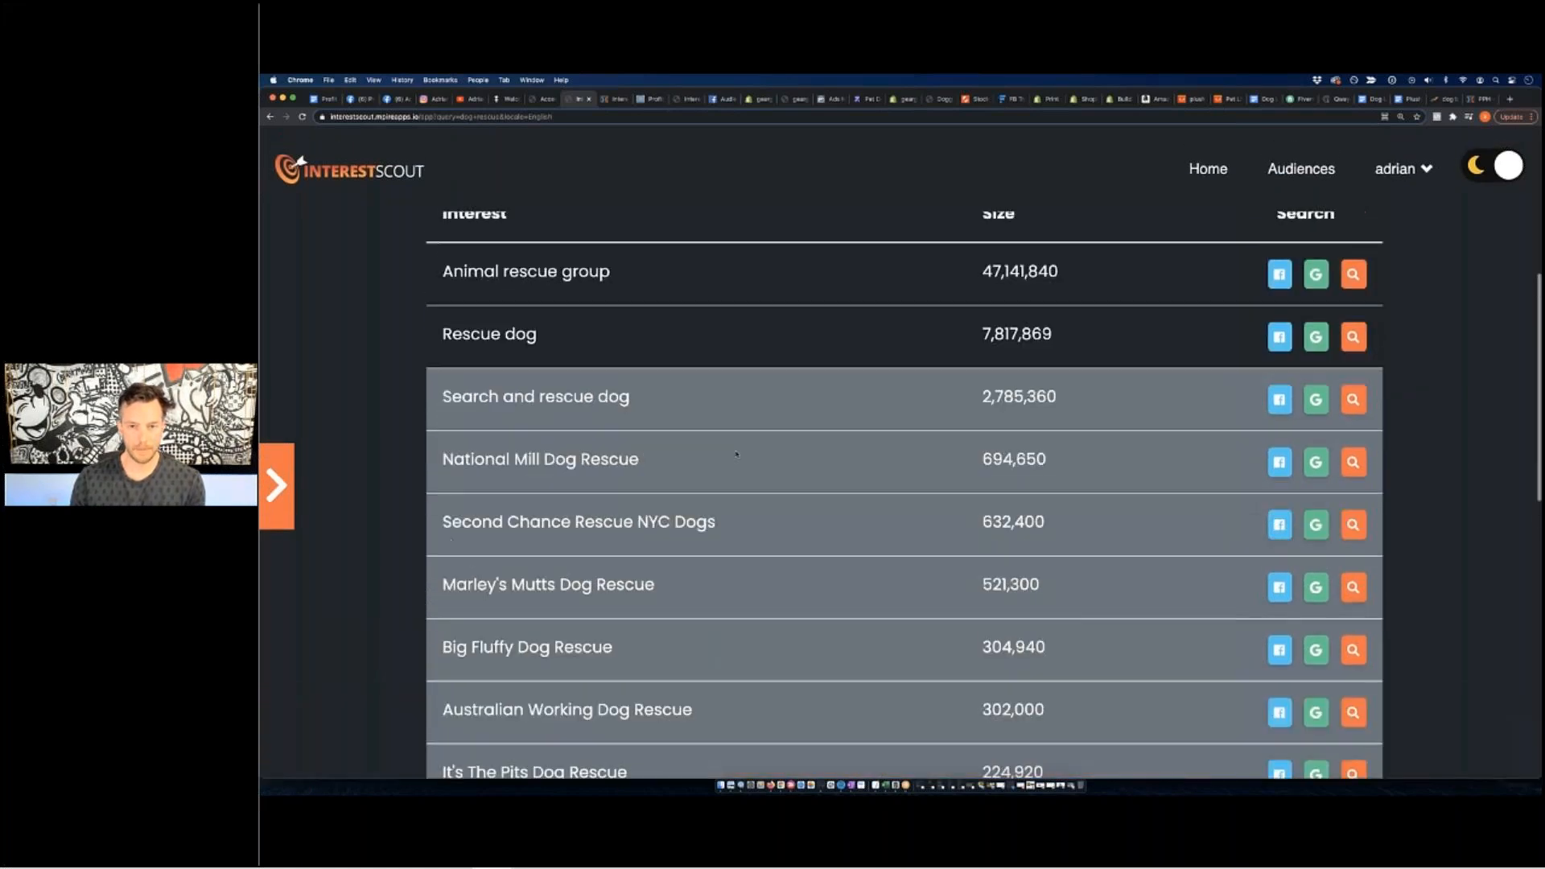
scroll(730, 455, up, 5)
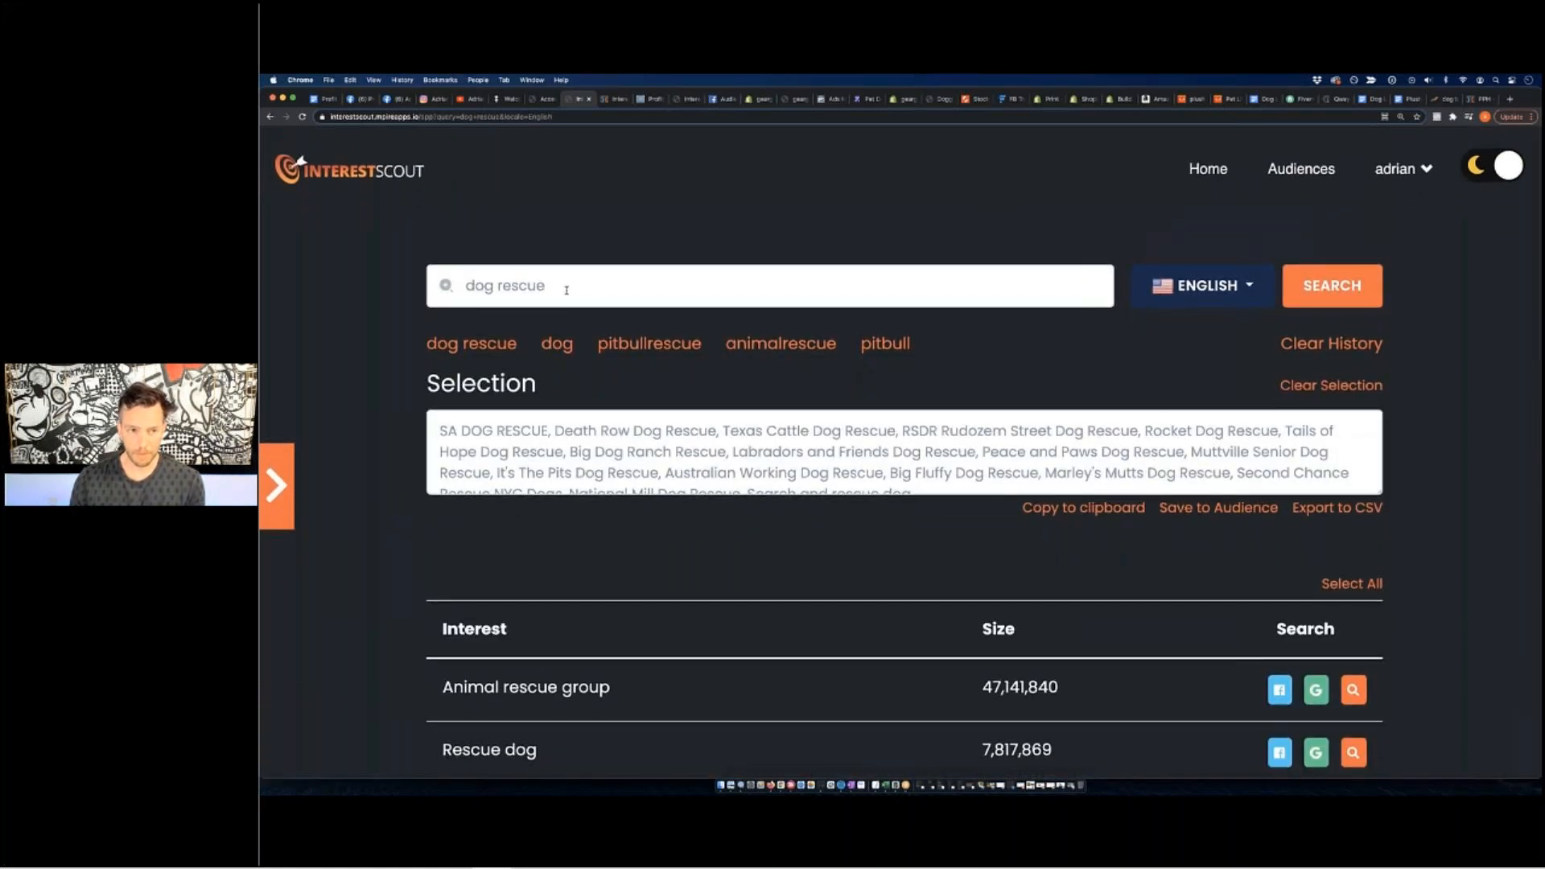
drag(563, 286, 463, 285)
text(pit bull)
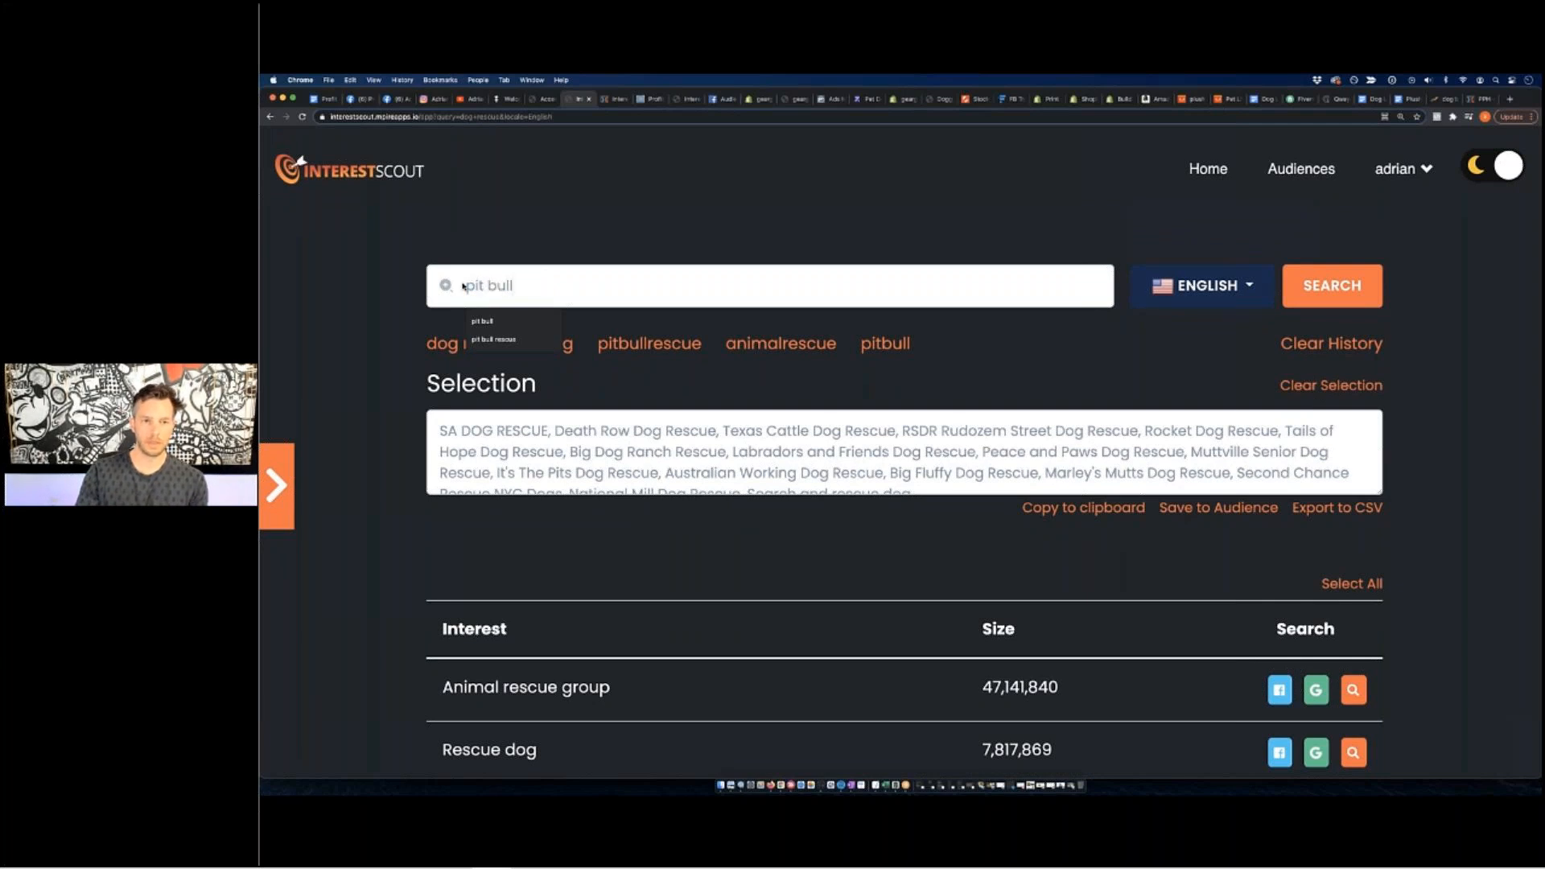
click(482, 320)
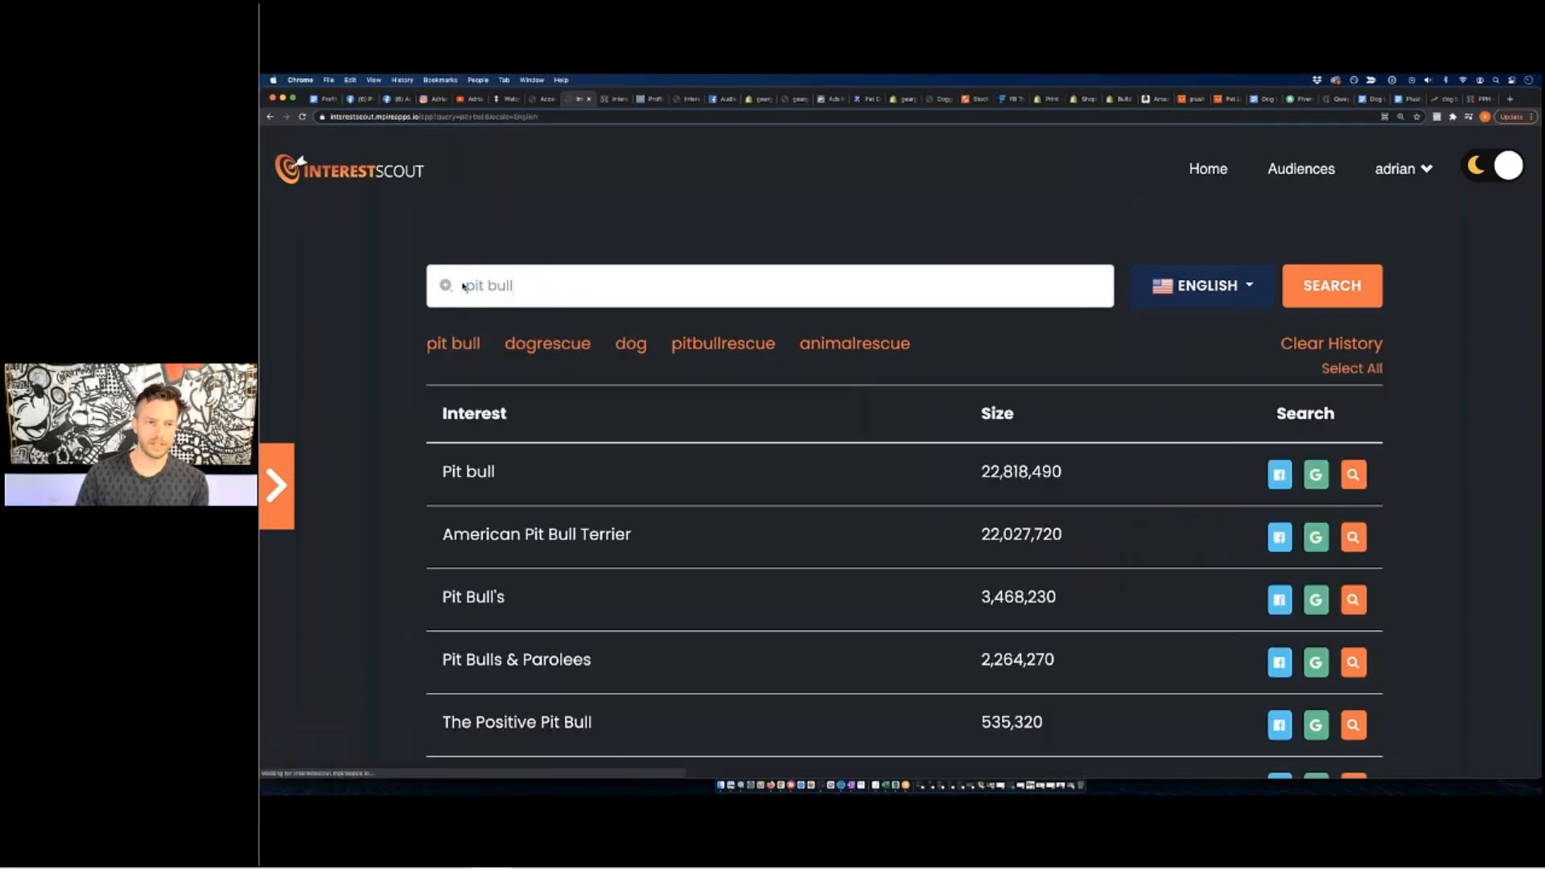
scroll(901, 358, down, 3)
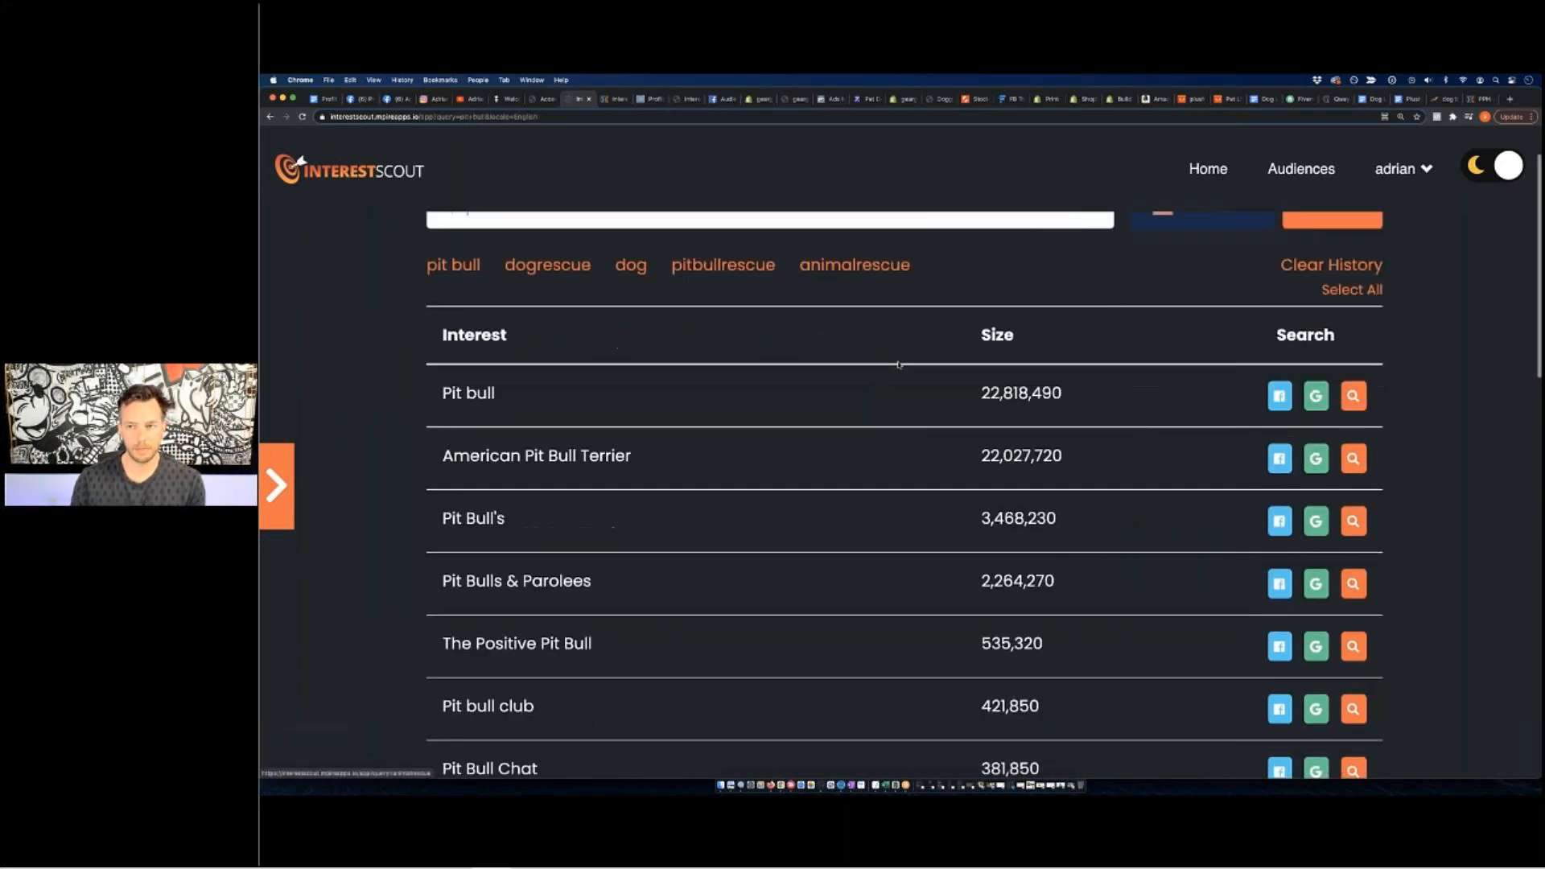
Look through the pit bull interests and their audience sizes down to the end of the list.
scroll(917, 368, down, 5)
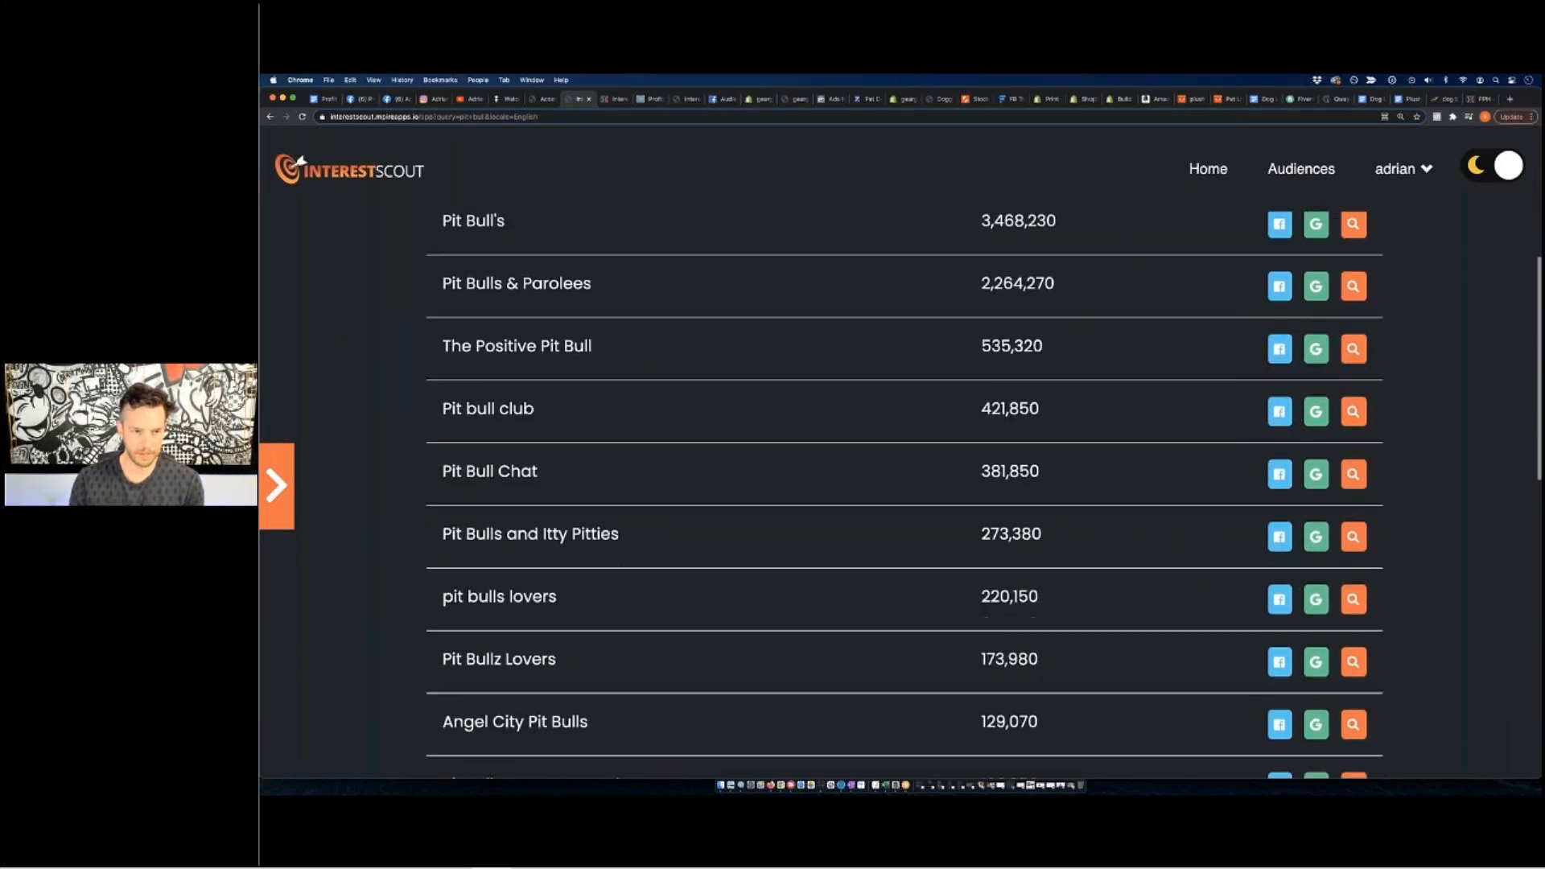
scroll(917, 483, down, 1)
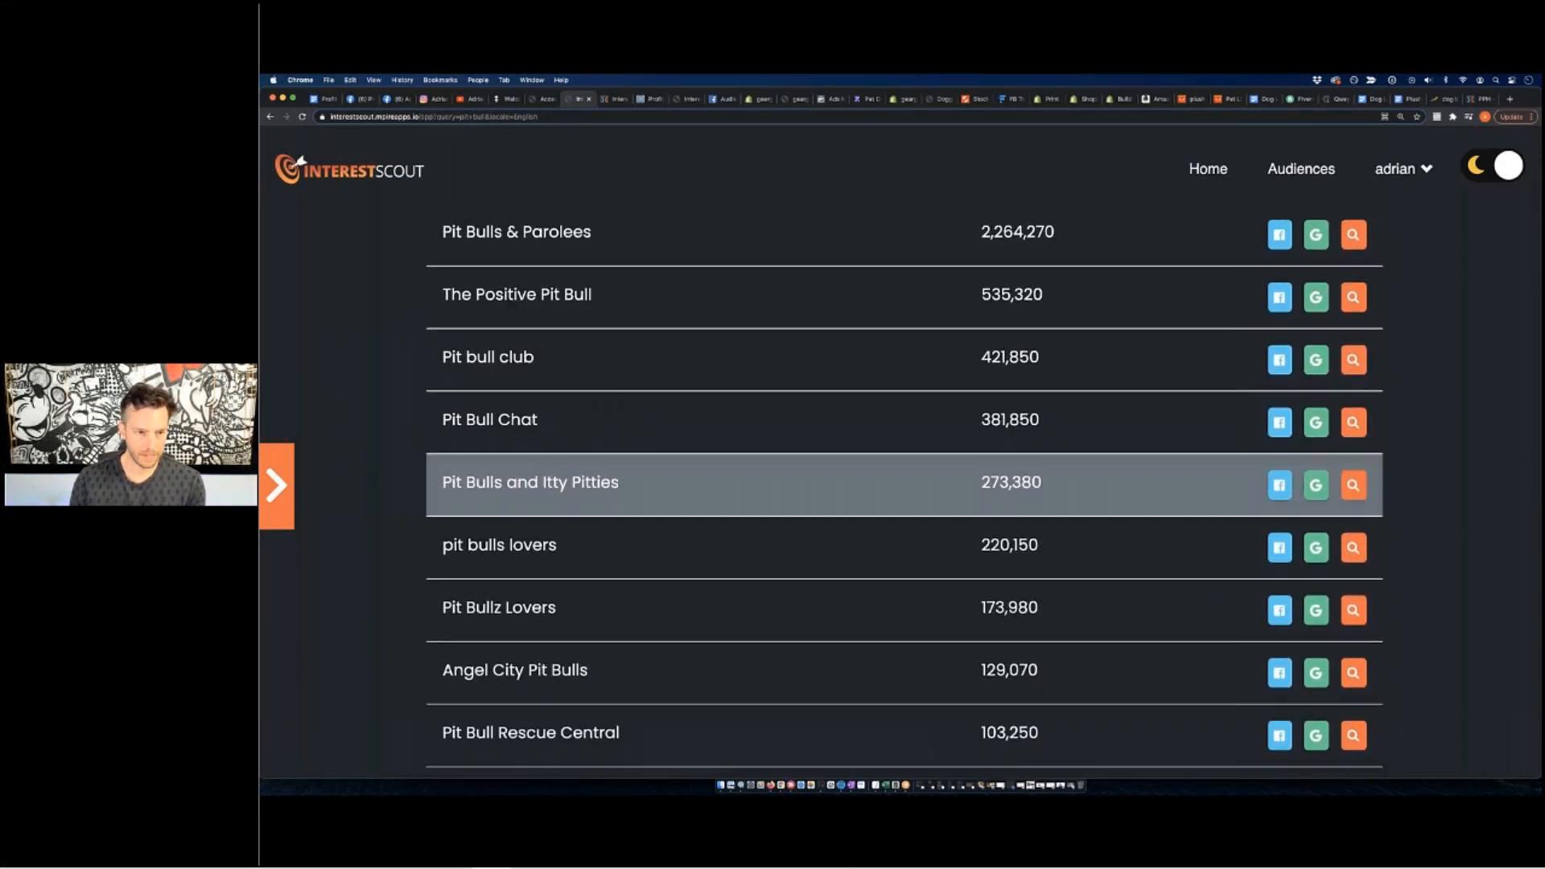
scroll(528, 475, down, 5)
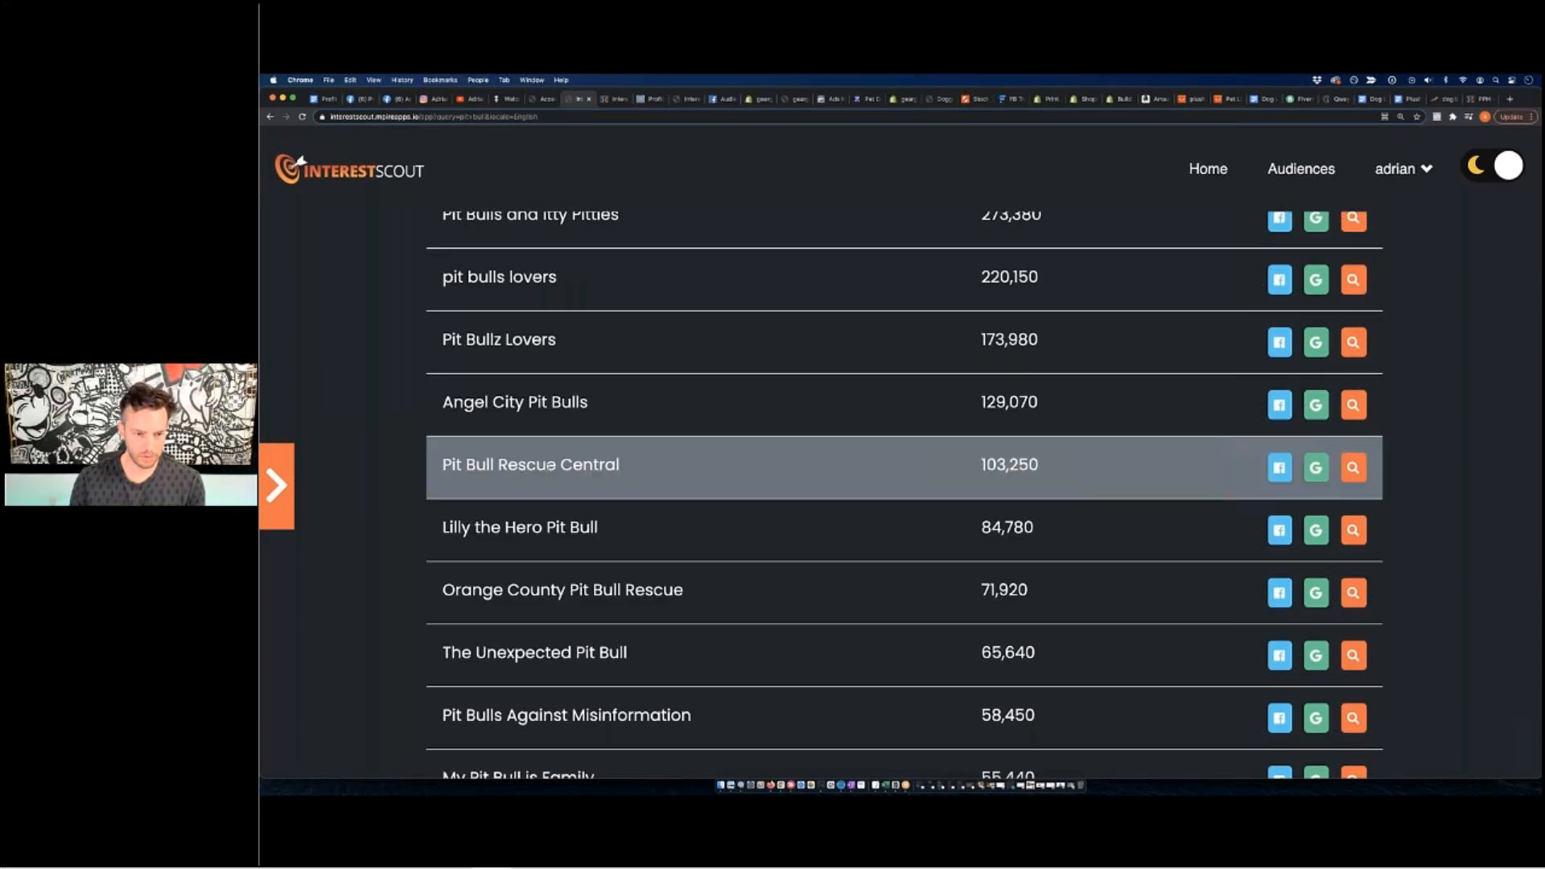
scroll(804, 467, down, 10)
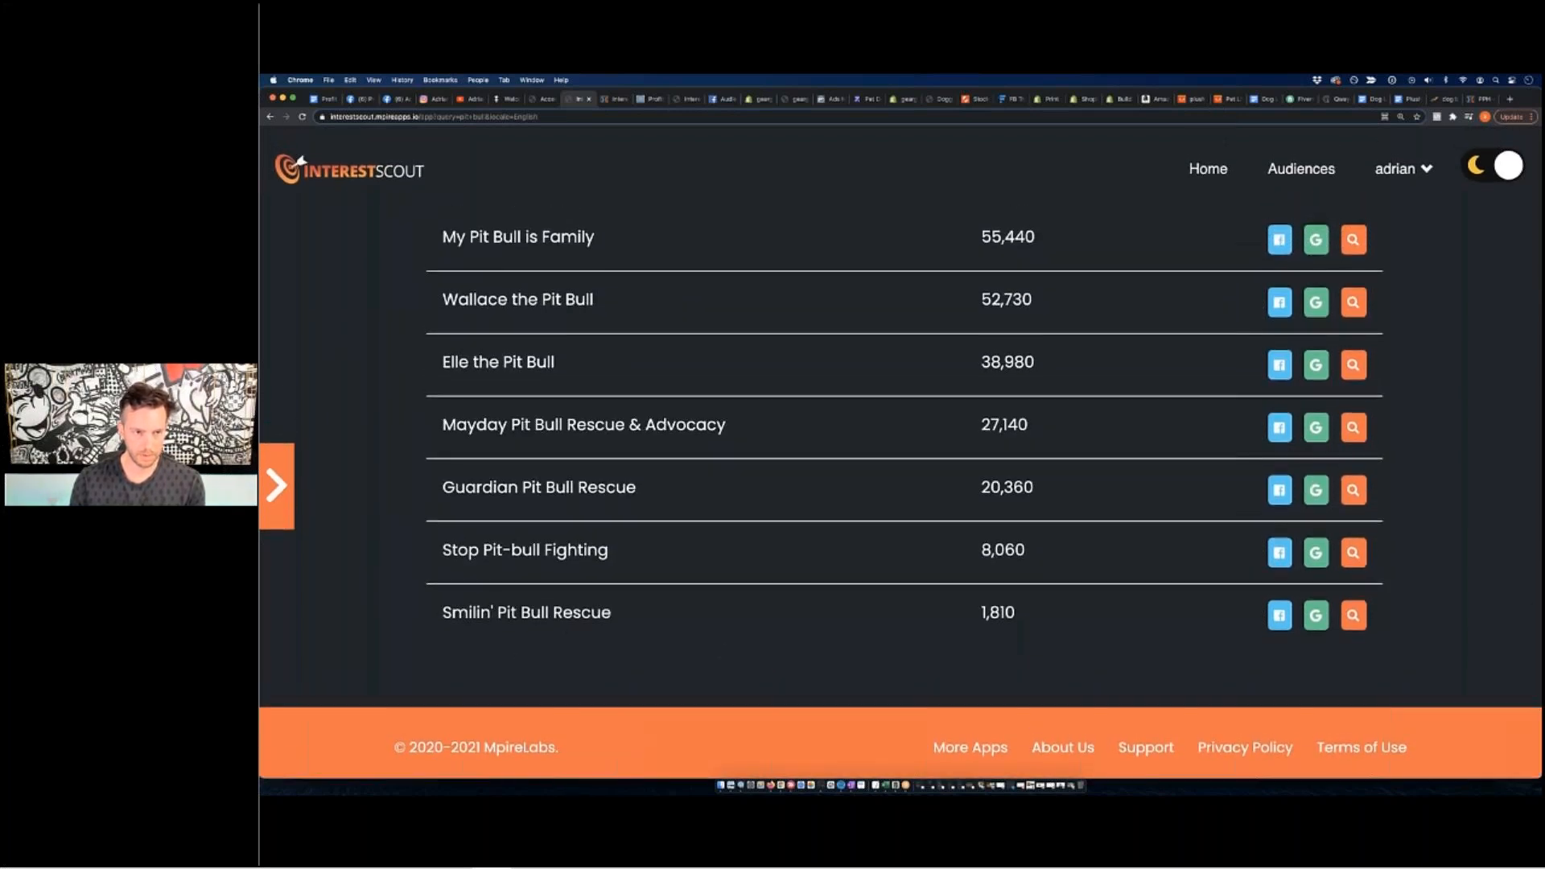
scroll(885, 466, up, 20)
Replace the query with "dog rescue" and search for matching interests.
click(541, 294)
triple_click(542, 294)
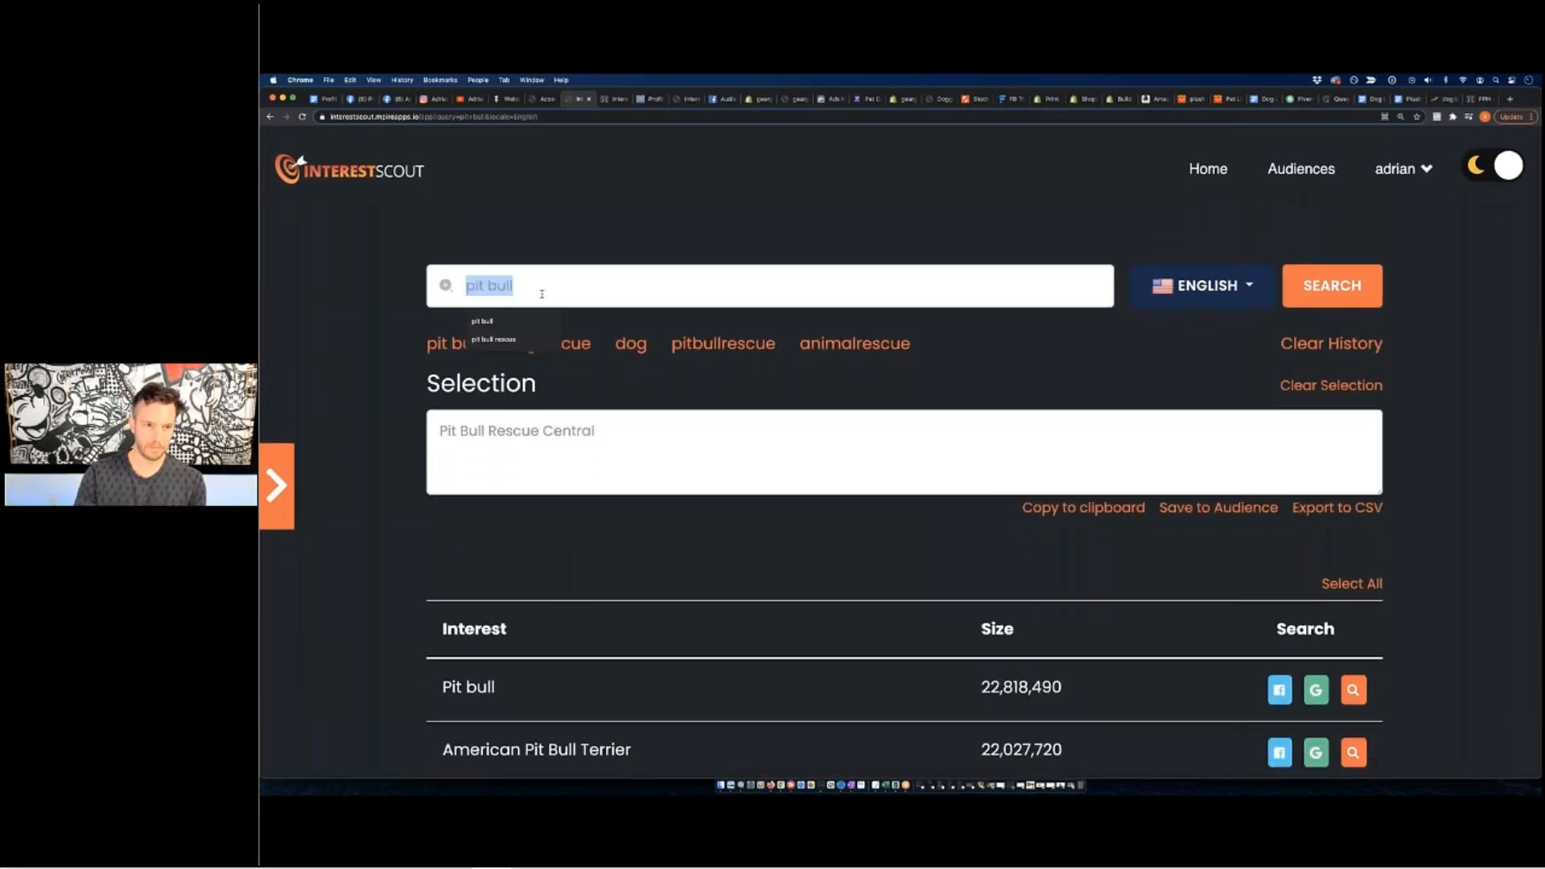
text(dog resc ue)
key(Return)
key(BackSpace)
key(BackSpace)
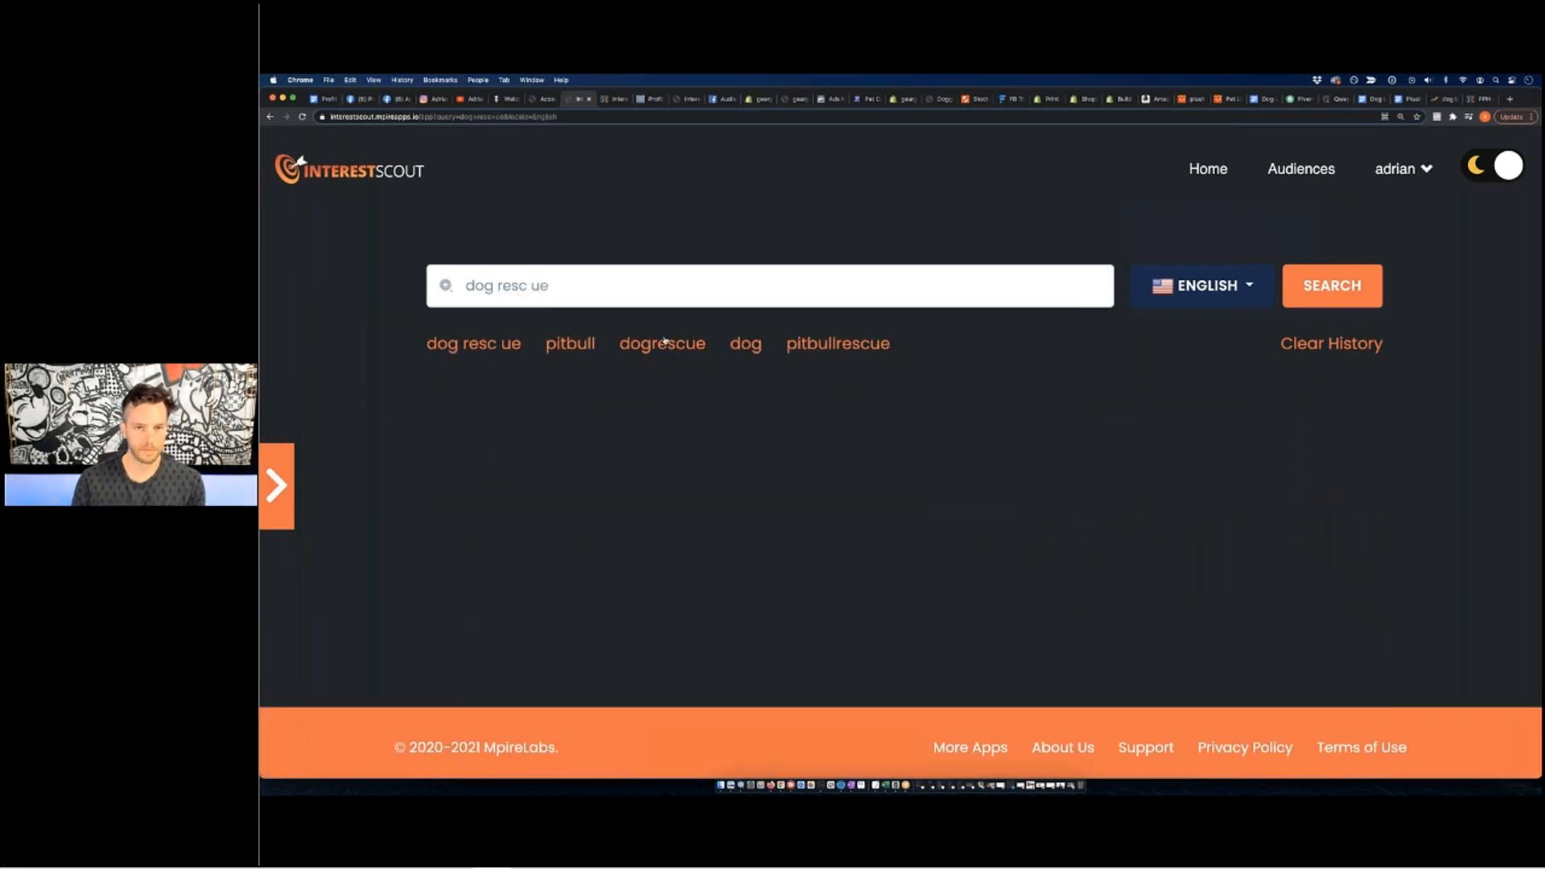
click(663, 343)
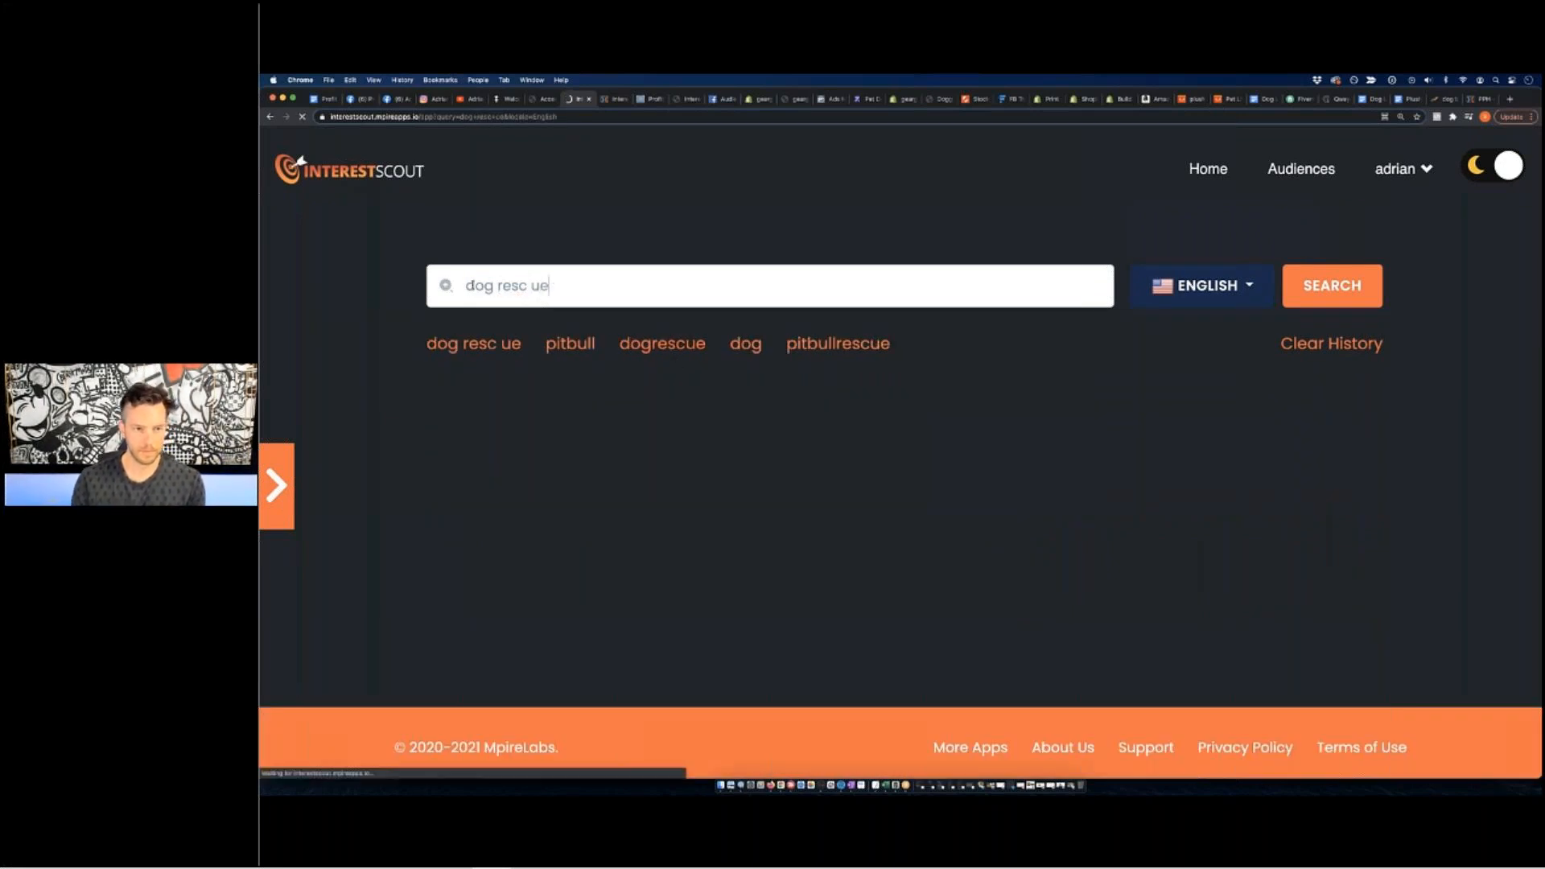
click(496, 285)
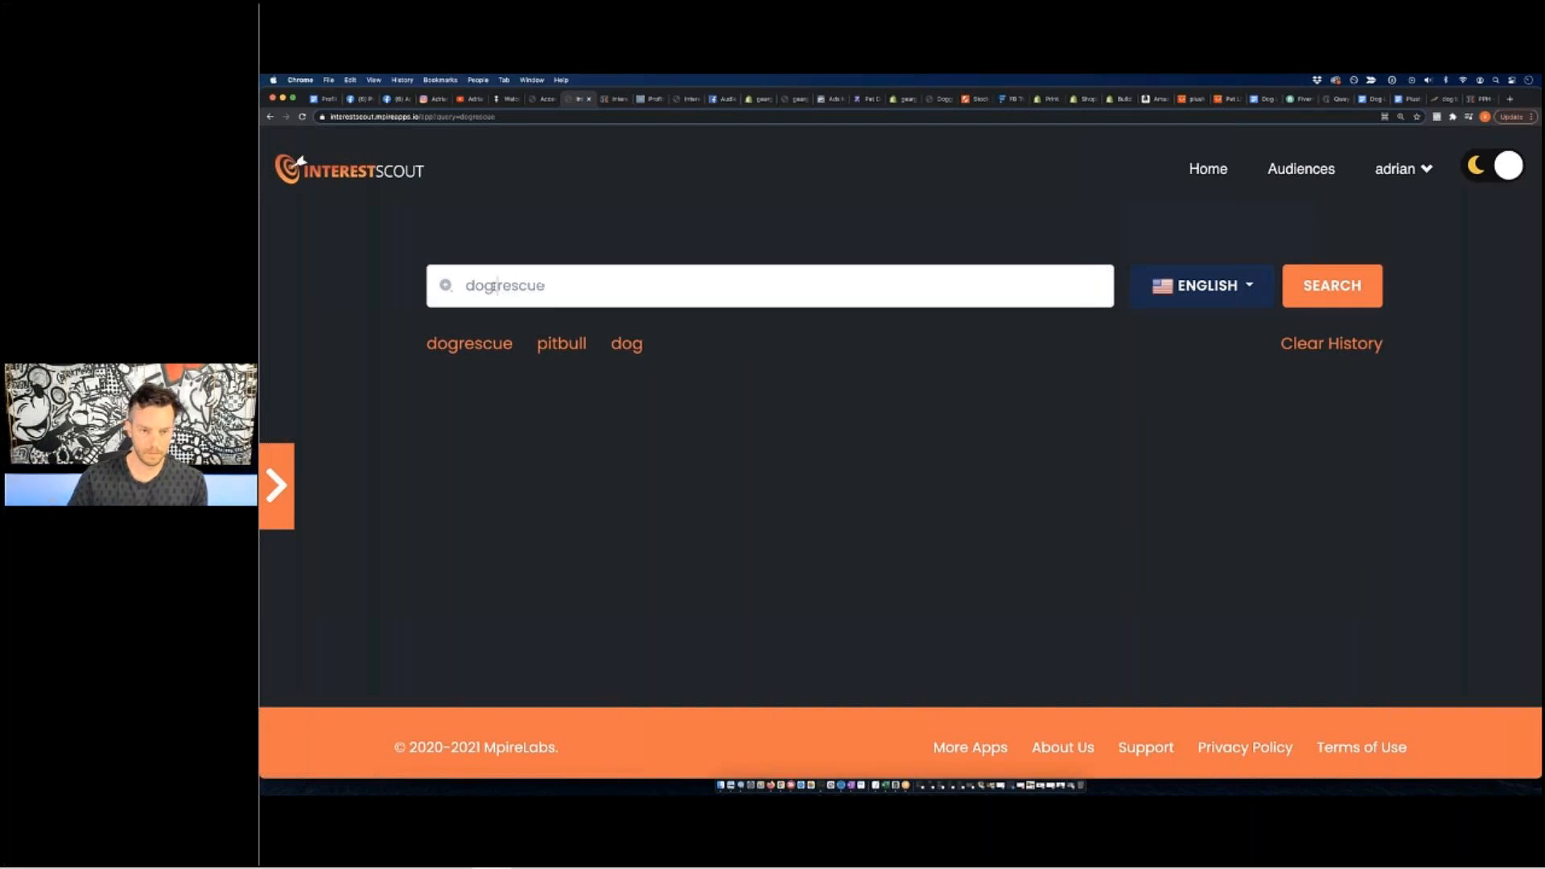
key(Return)
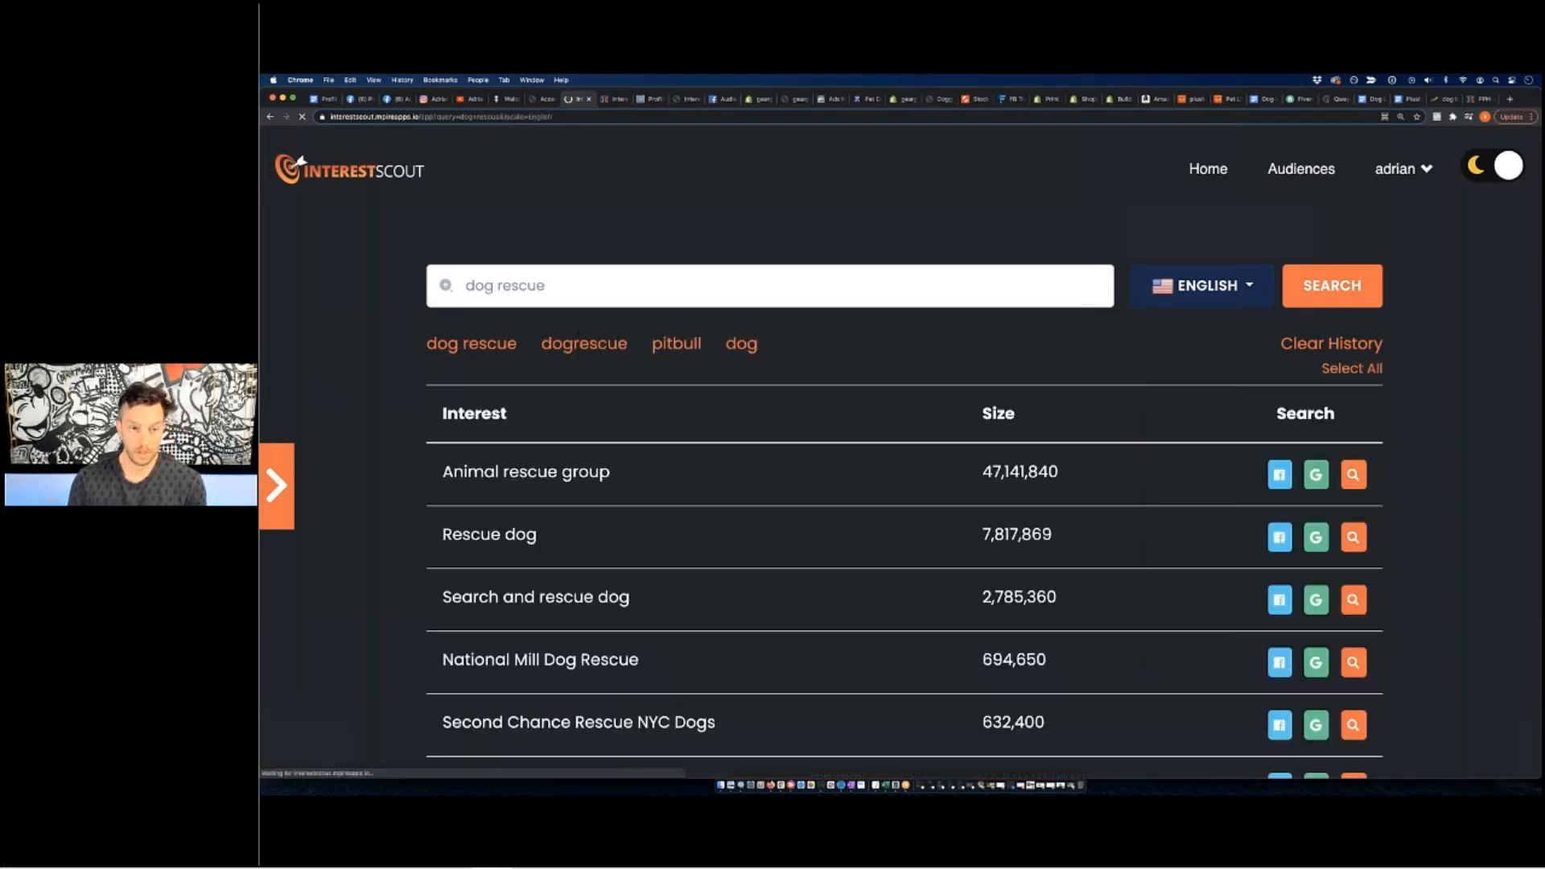
Select all dog rescue interests from National Mill Dog Rescue down to SA DOG RESCUE, leaving out the three largest ones.
scroll(523, 475, down, 3)
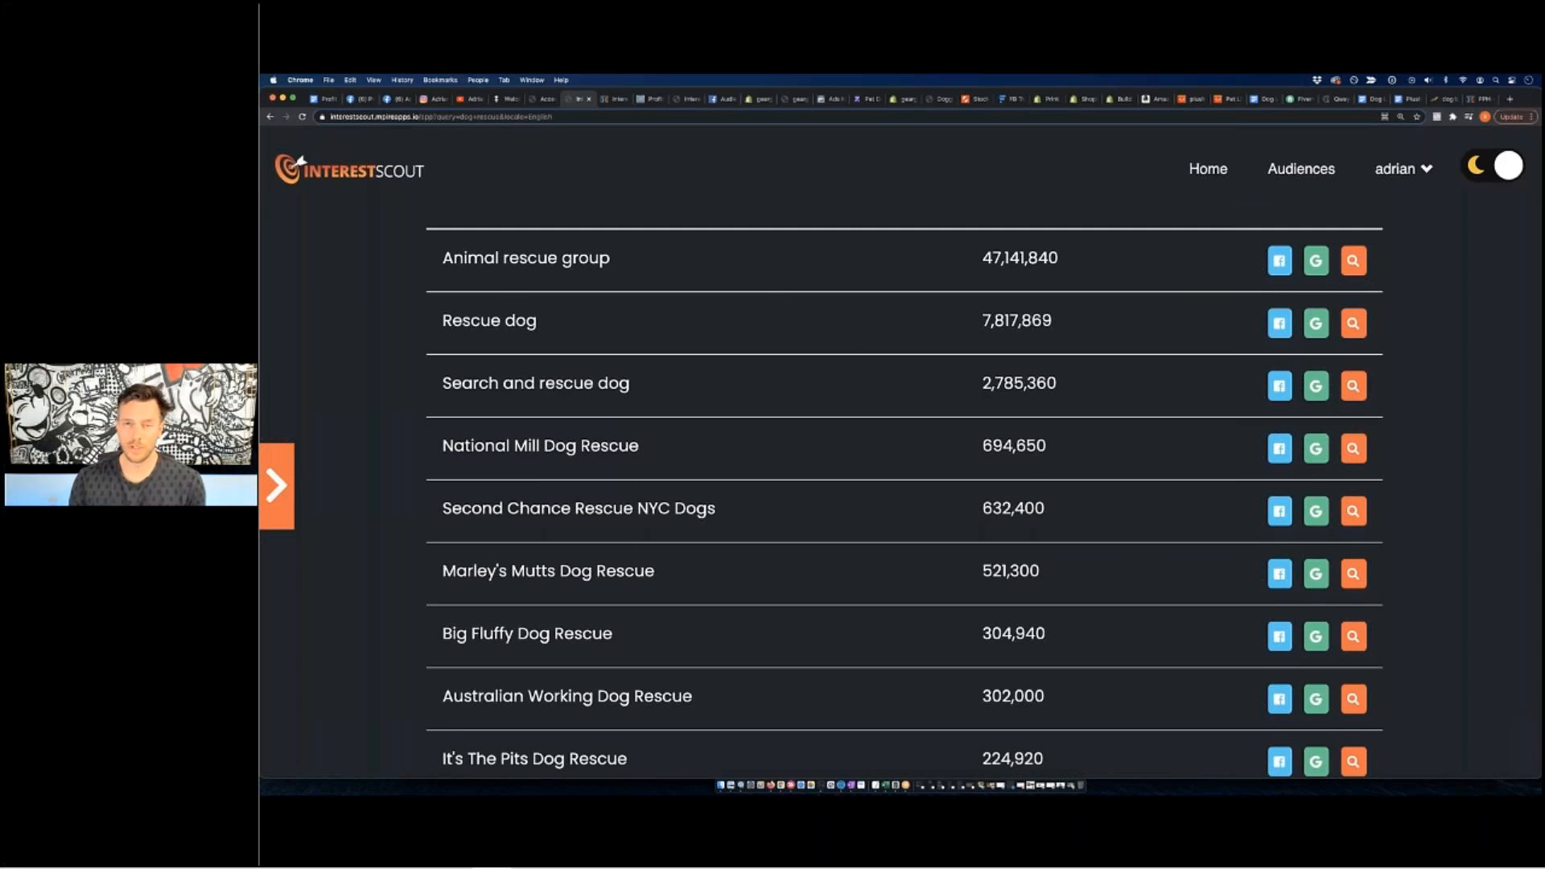
scroll(840, 354, down, 2)
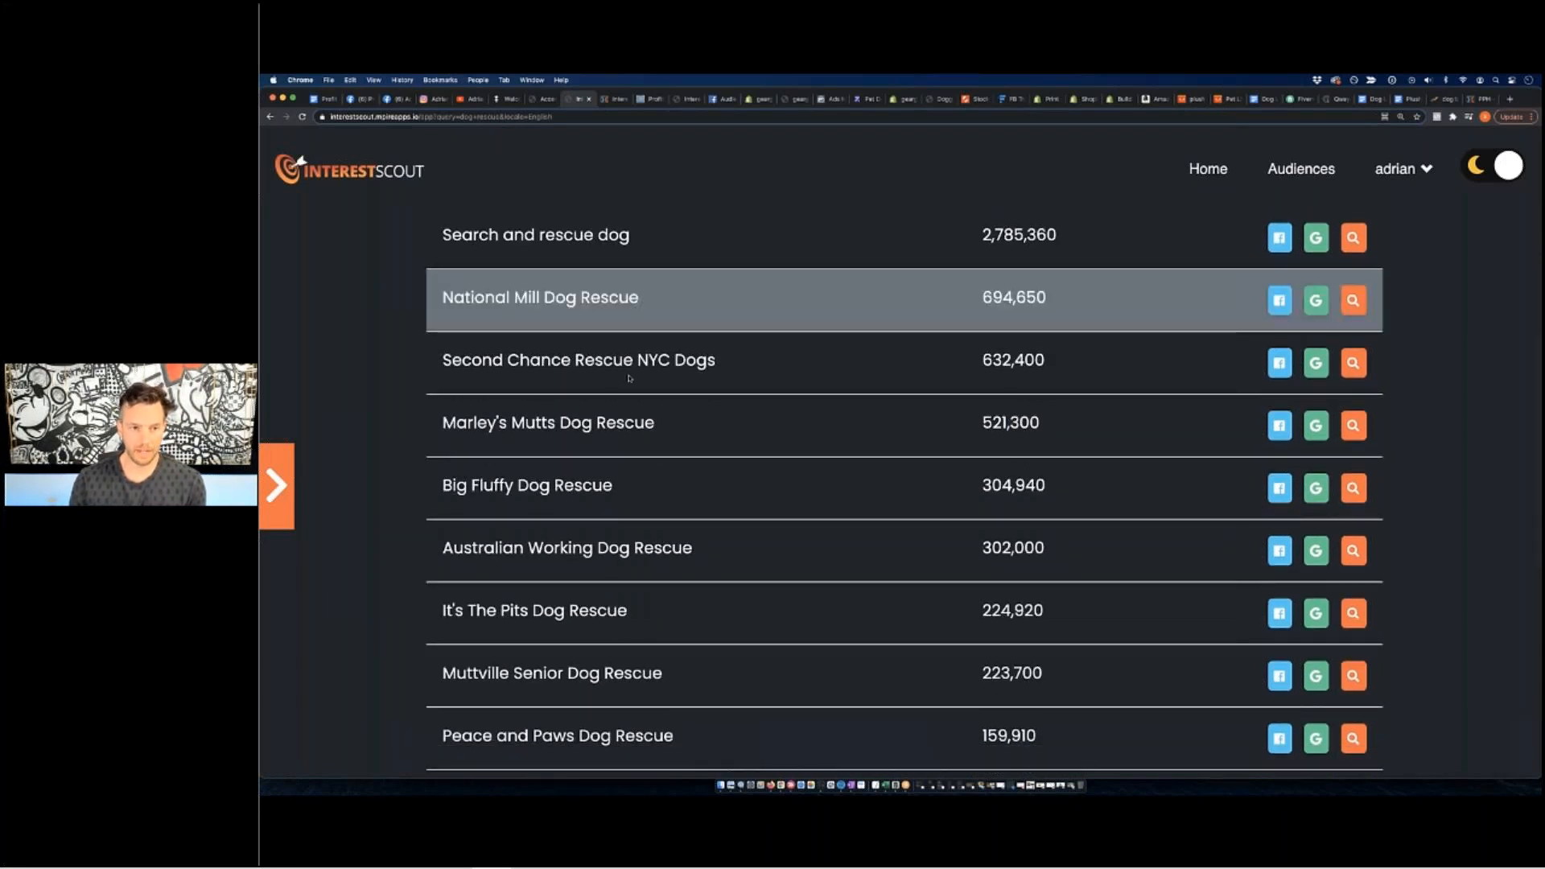
click(612, 428)
click(615, 488)
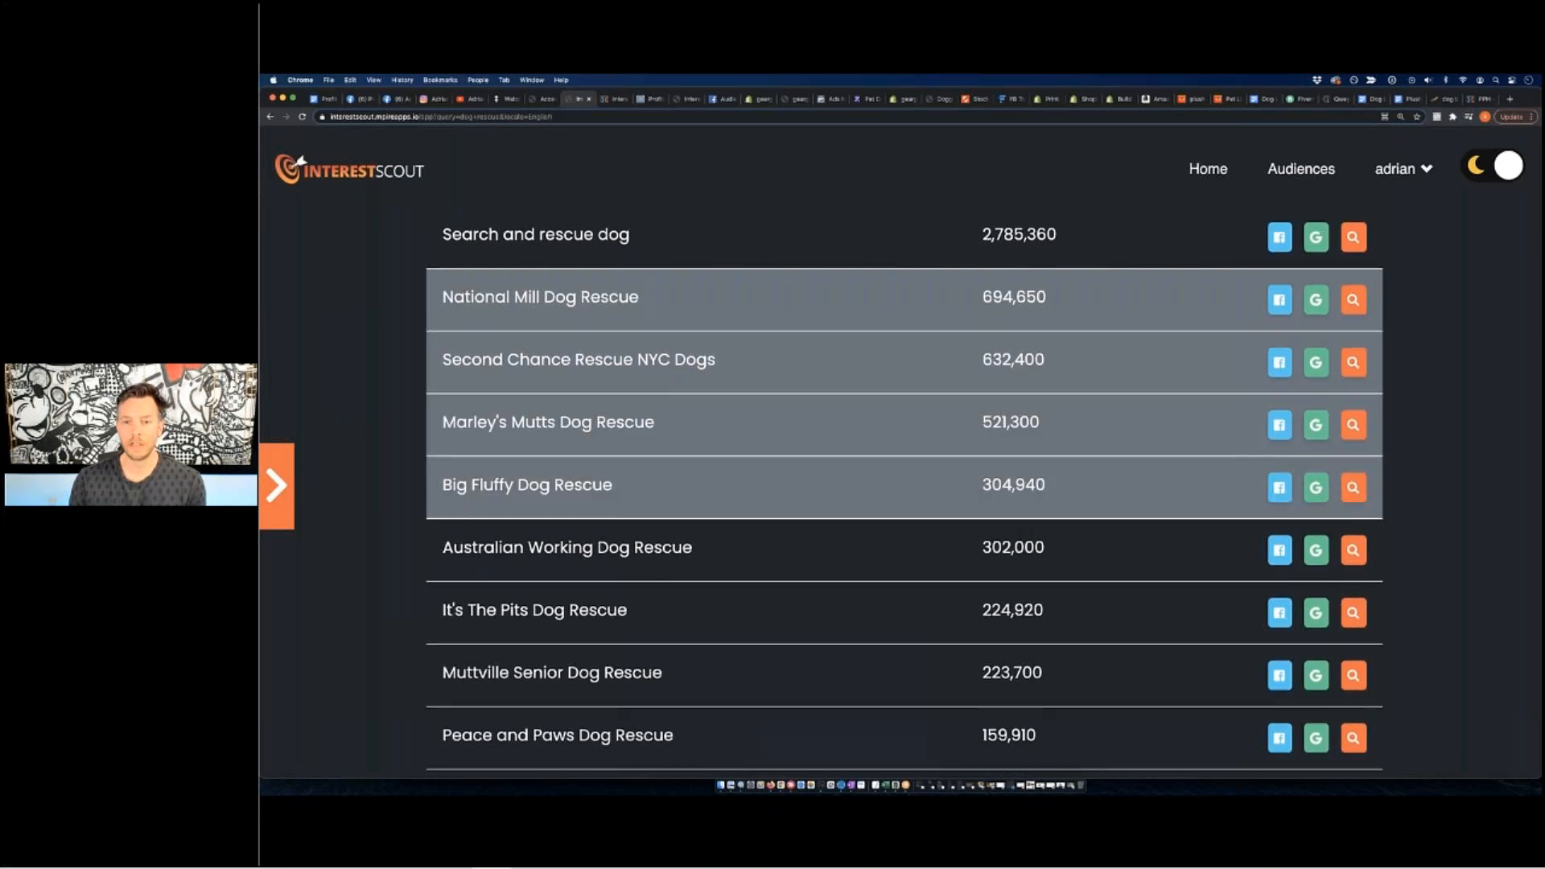
scroll(617, 491, down, 1)
click(619, 448)
click(618, 507)
scroll(615, 483, down, 2)
click(613, 415)
click(609, 505)
scroll(610, 499, down, 1)
click(612, 489)
click(613, 551)
scroll(612, 499, down, 1)
click(612, 500)
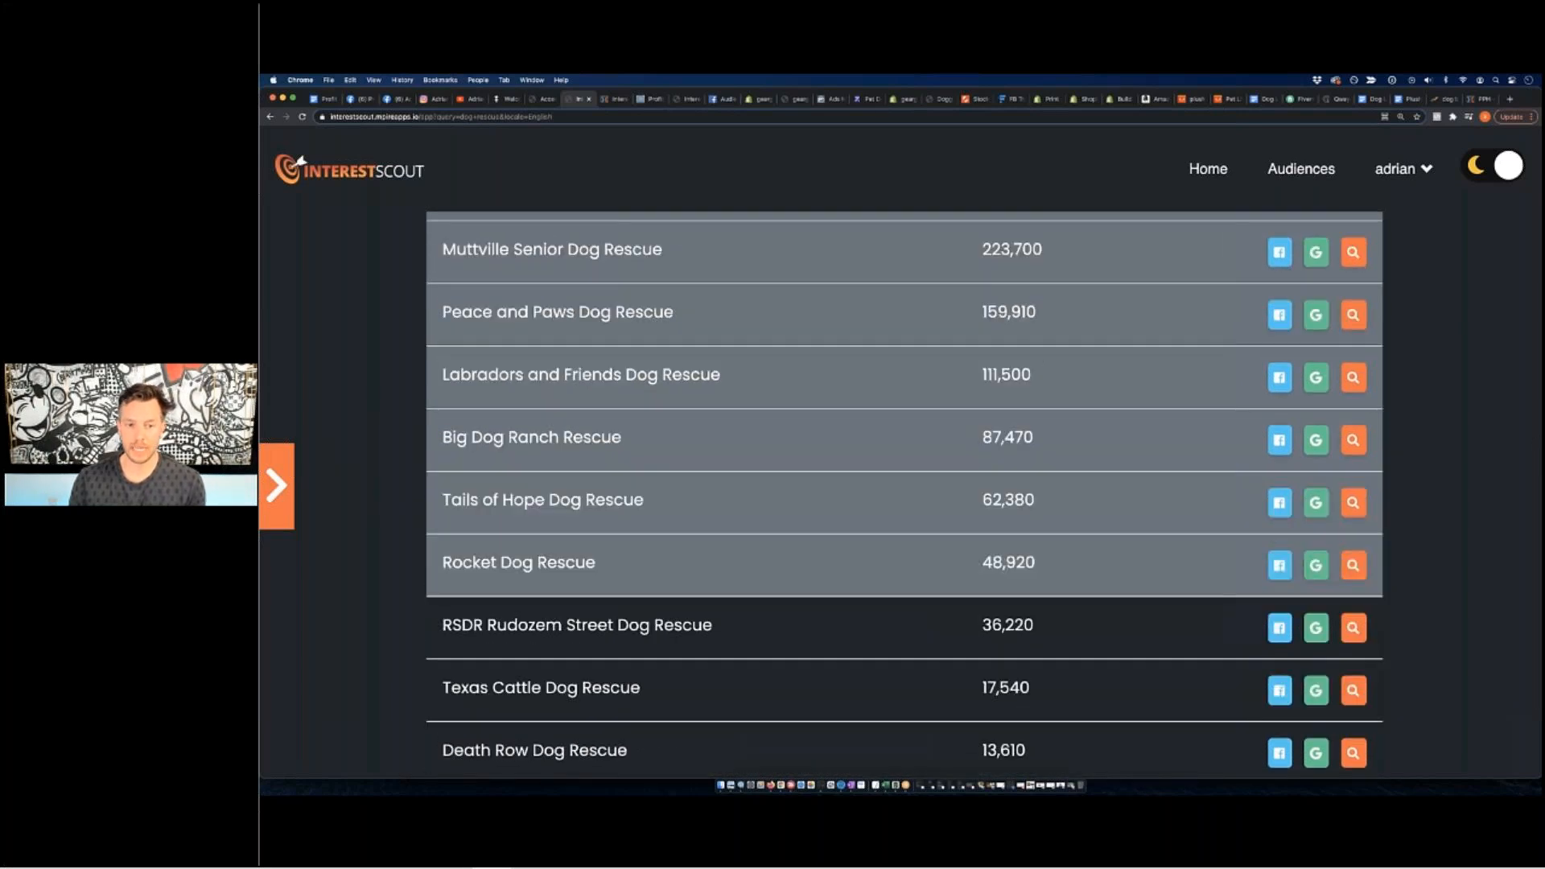
click(612, 563)
scroll(611, 500, down, 2)
click(598, 488)
click(594, 547)
click(580, 609)
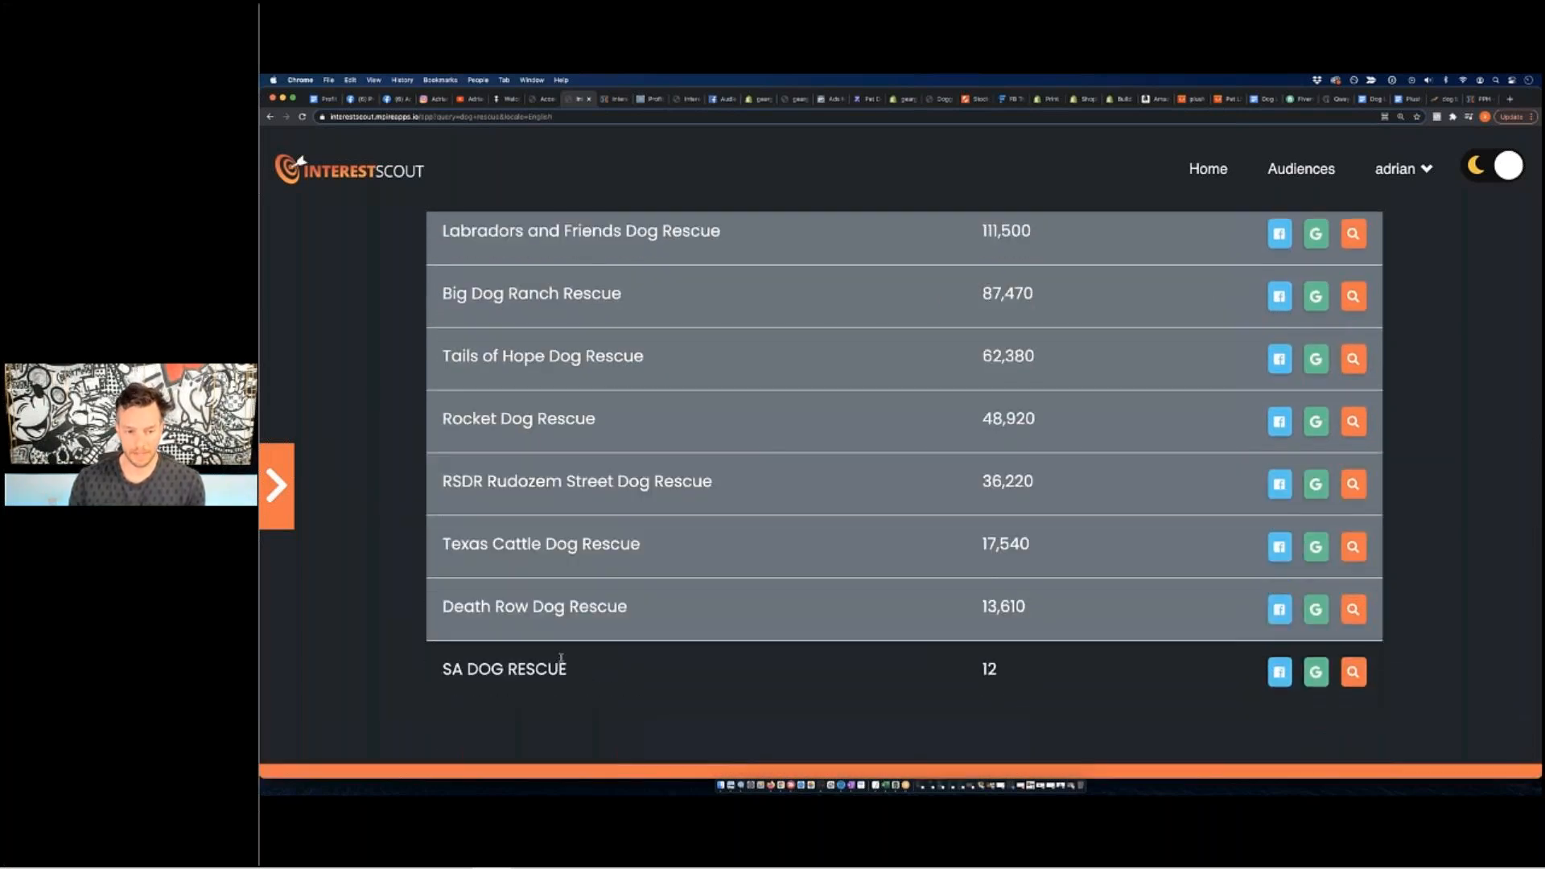
click(561, 660)
Copy the selected interests to the clipboard and add them to the Dog Rescue Audience ad set's detailed targeting in Facebook Ads Manager.
scroll(792, 355, up, 15)
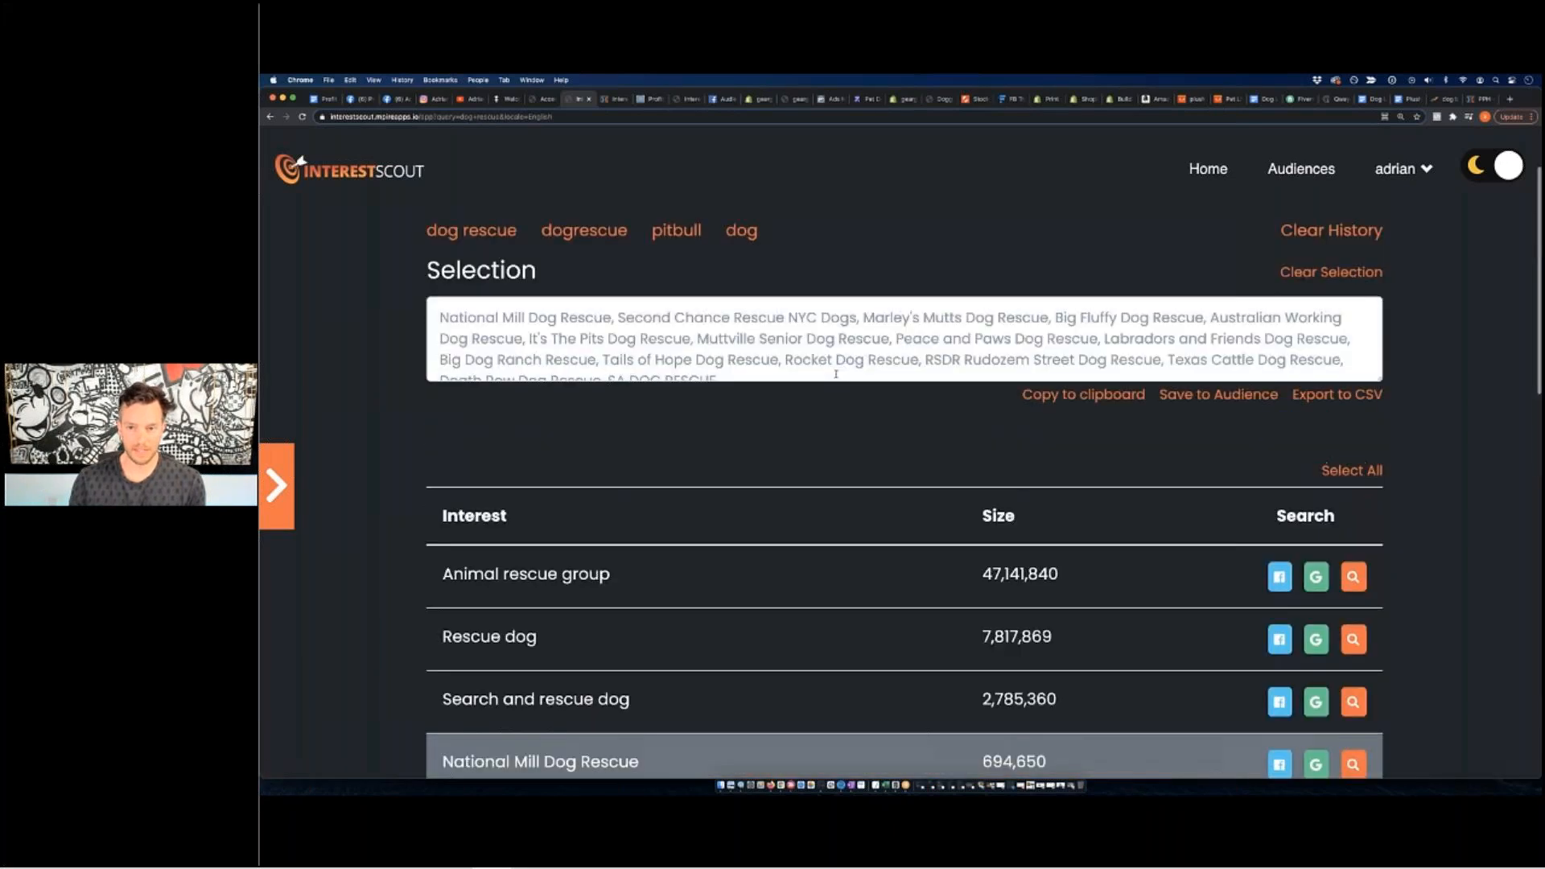
click(1082, 395)
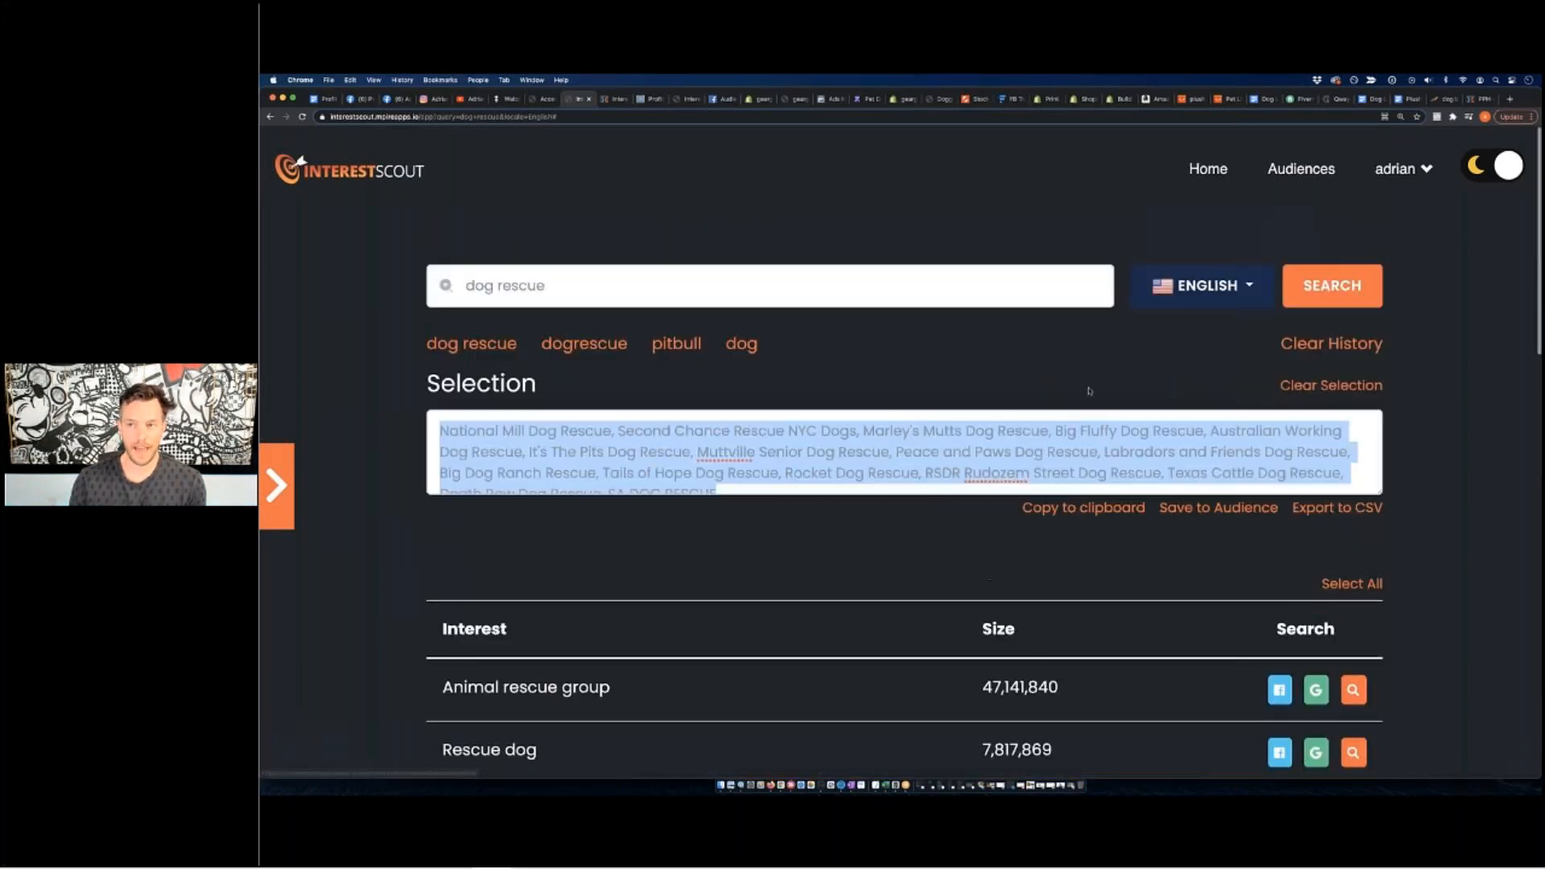
click(831, 99)
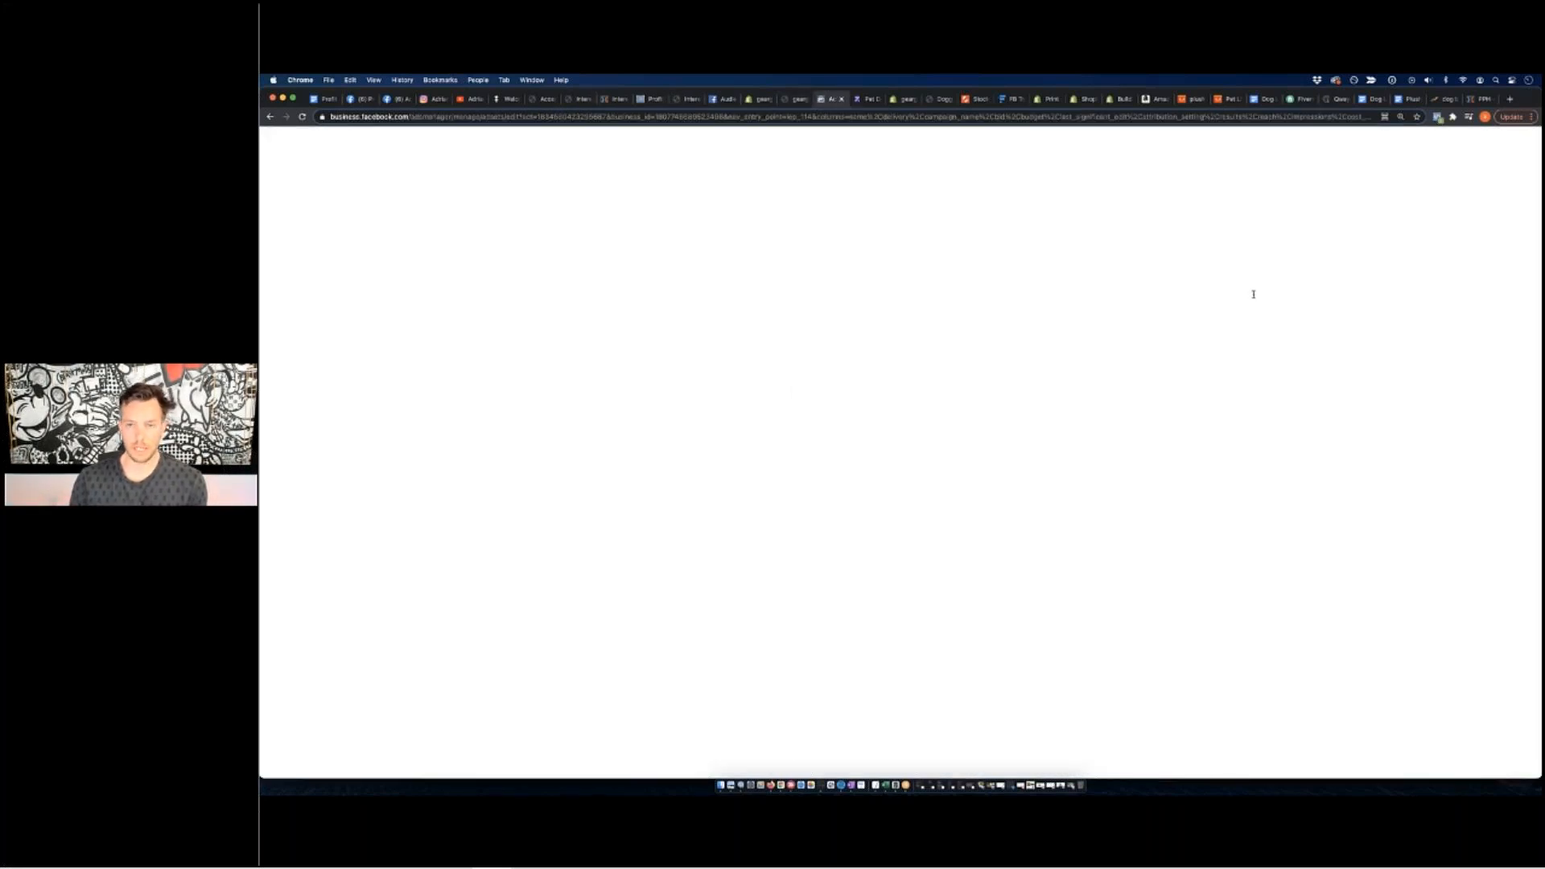
click(877, 405)
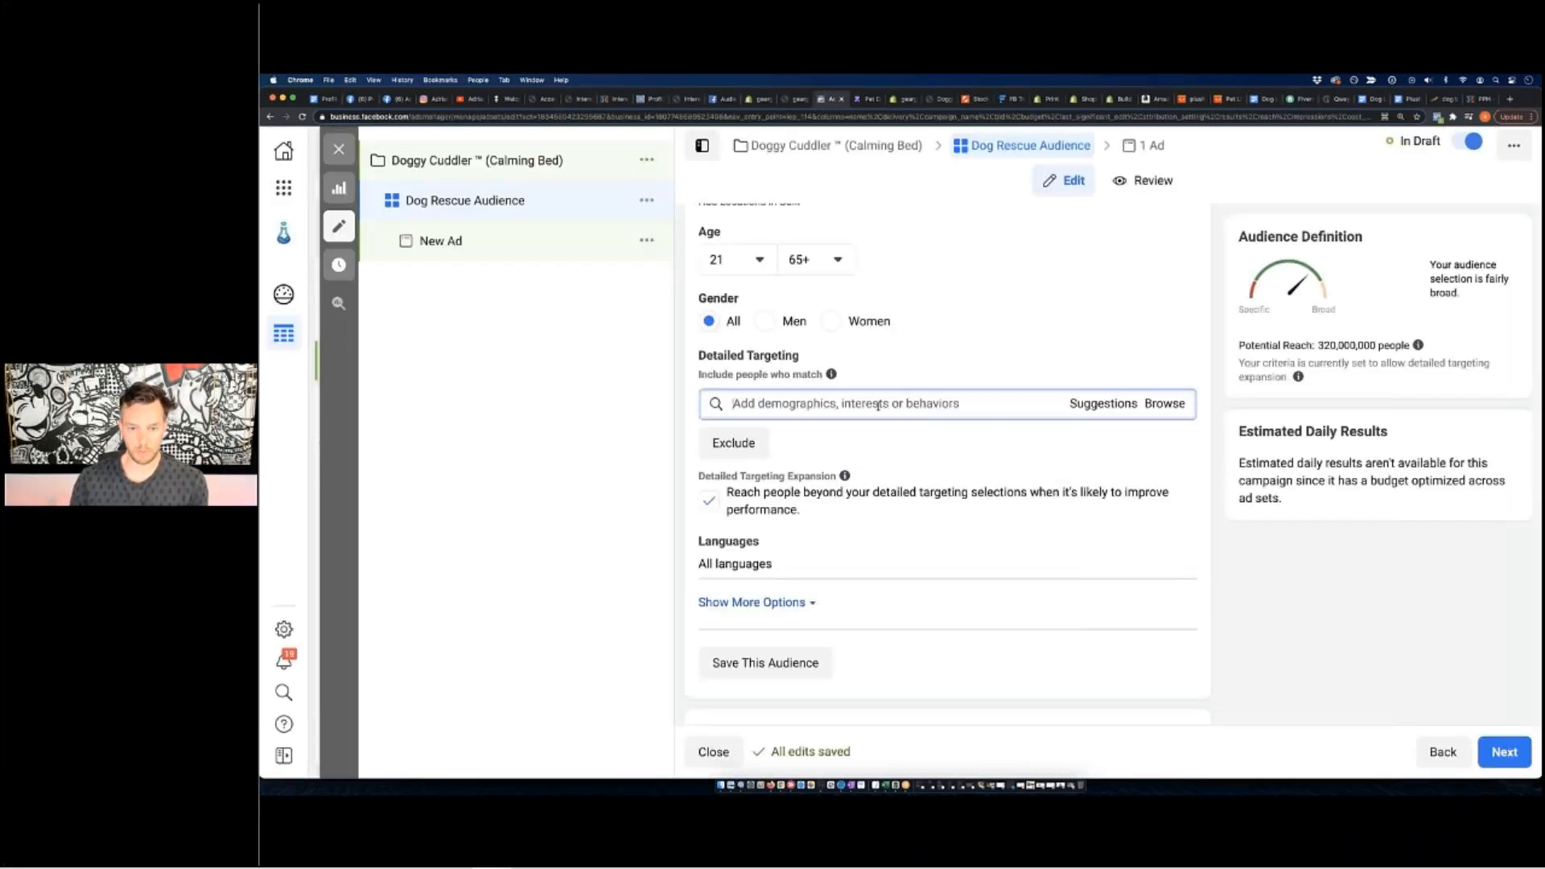
key(super+v)
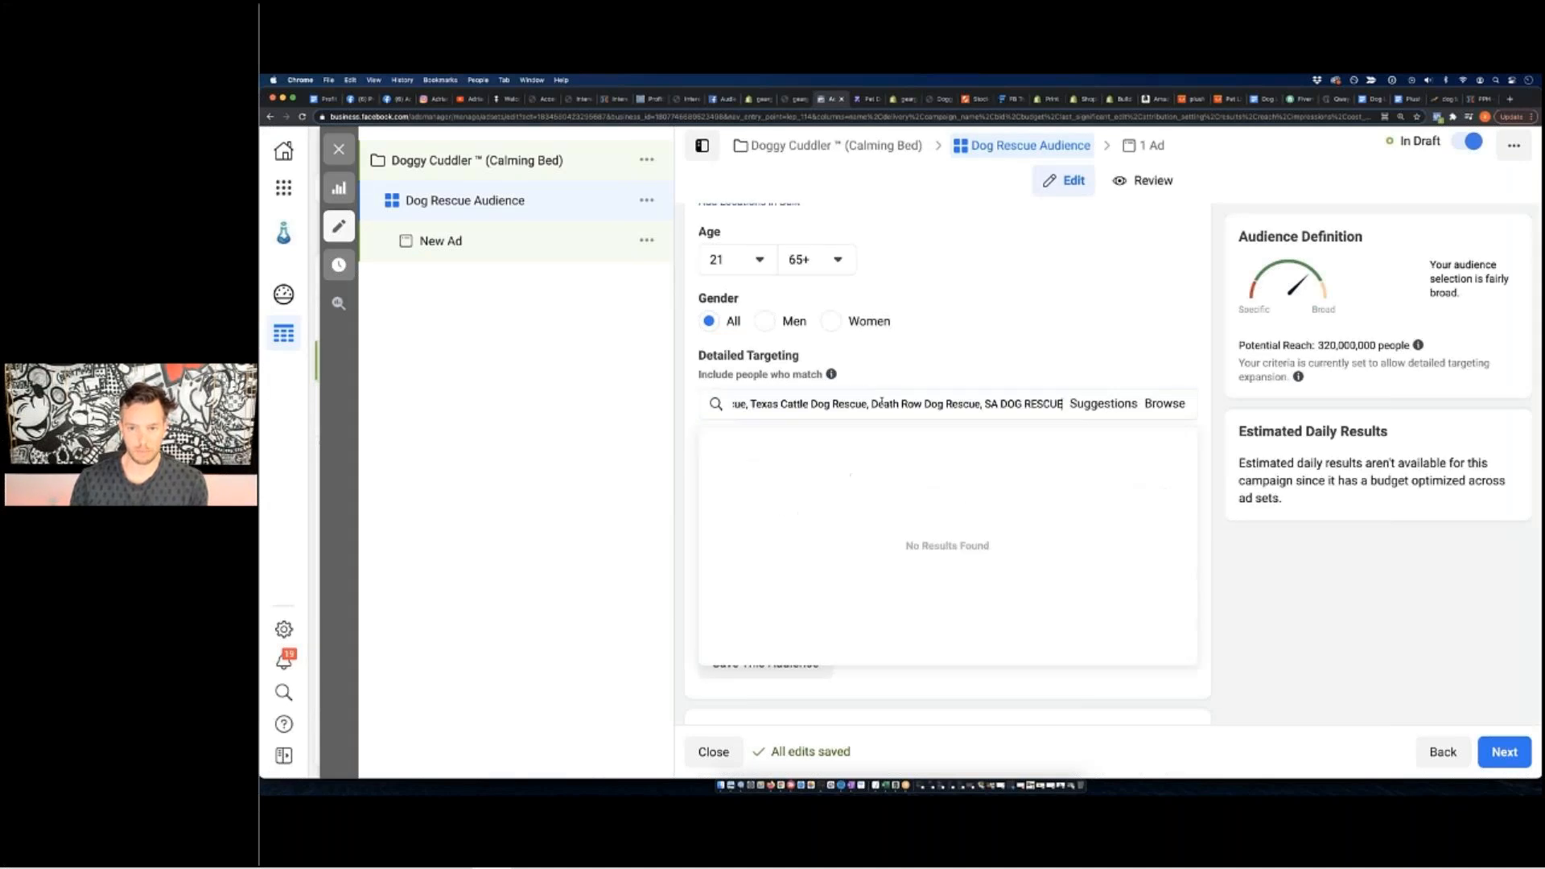
Turn off Detailed Targeting Expansion for the Dog Rescue Audience ad set.
scroll(1008, 481, down, 3)
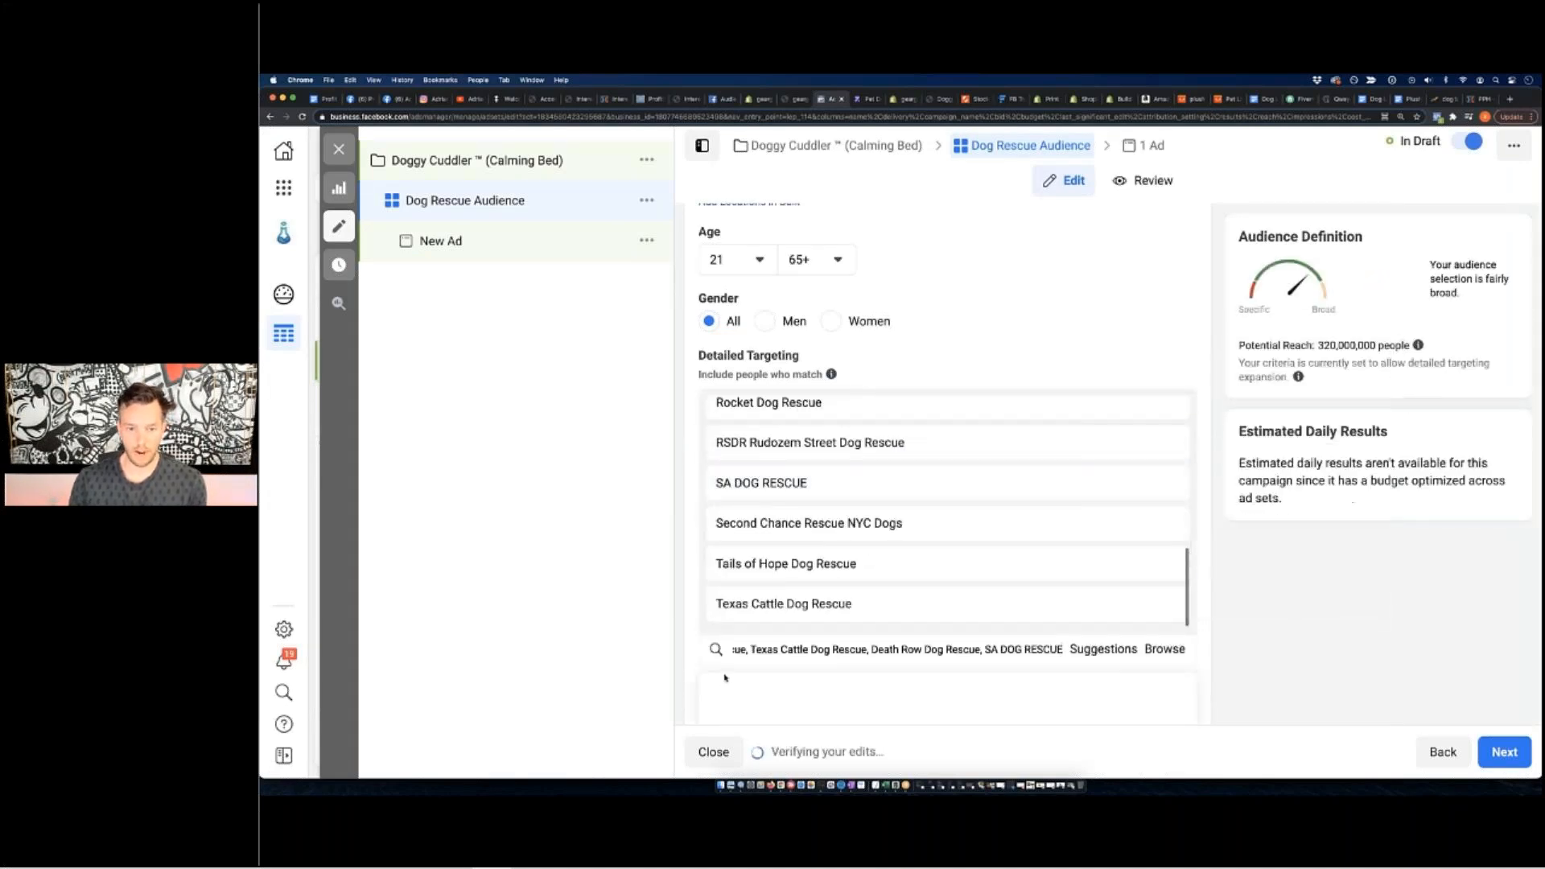
scroll(721, 680, down, 4)
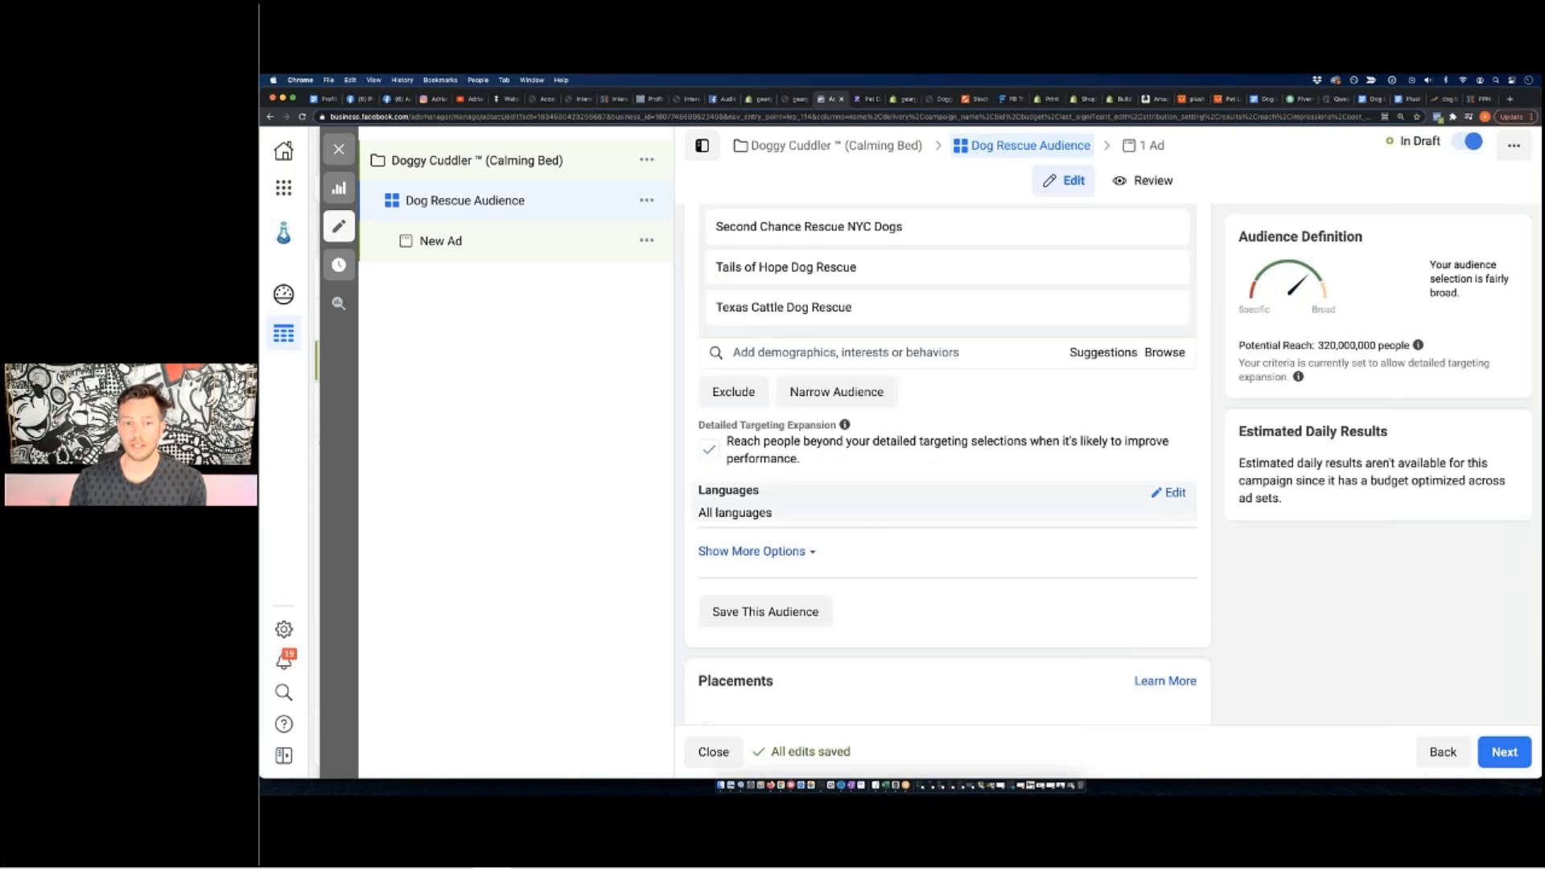
click(710, 451)
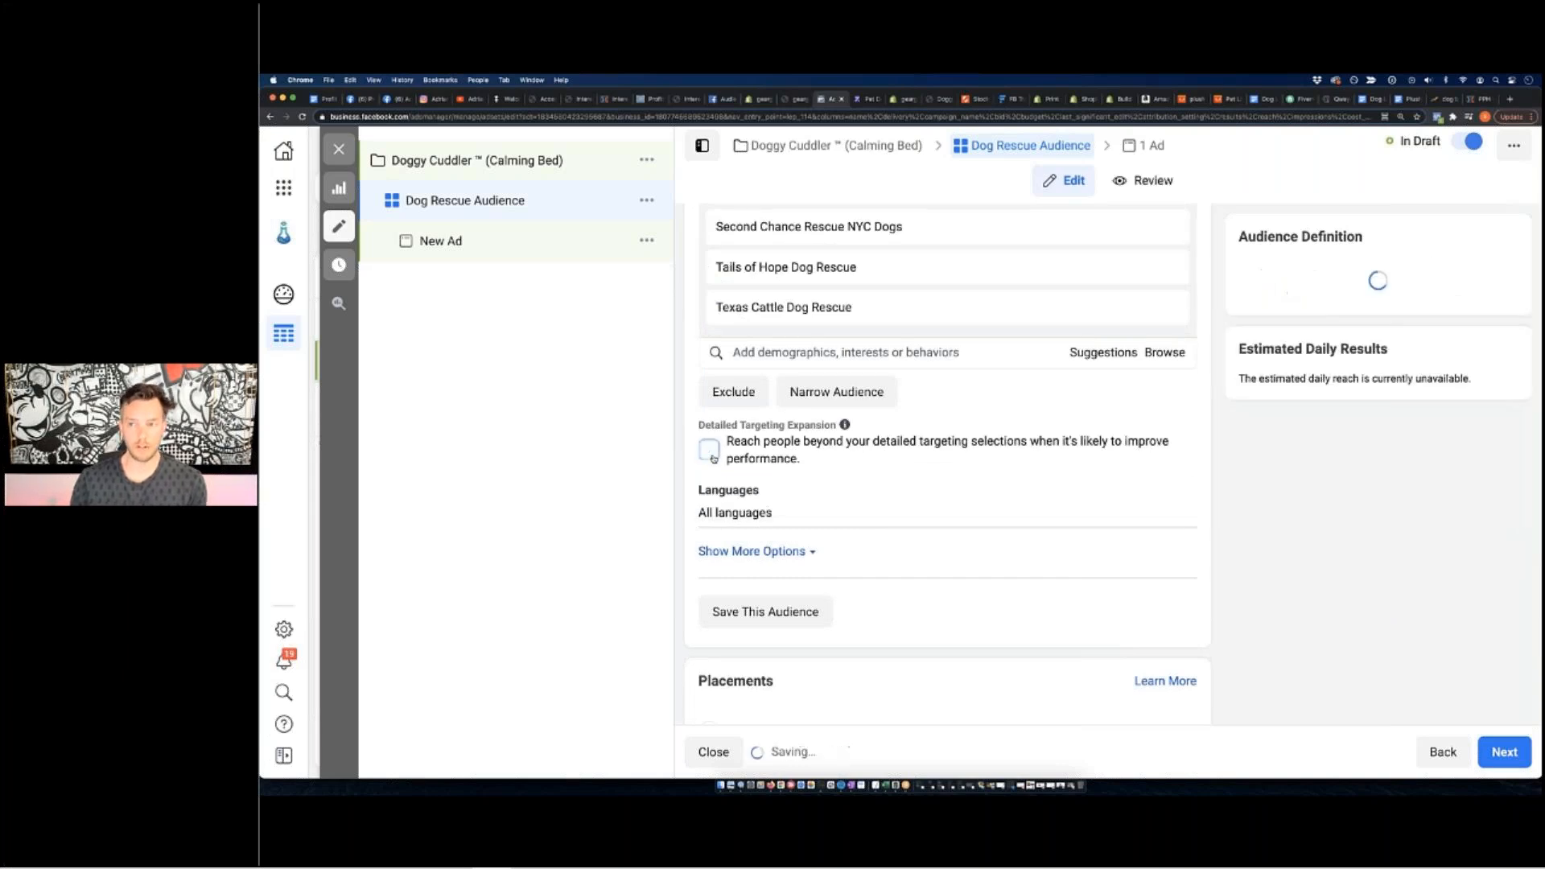
Check the audience's potential reach and review the ad set's interests, placements, delivery, conversion event and location settings.
drag(1316, 347, 1344, 347)
click(1216, 466)
scroll(943, 409, up, 8)
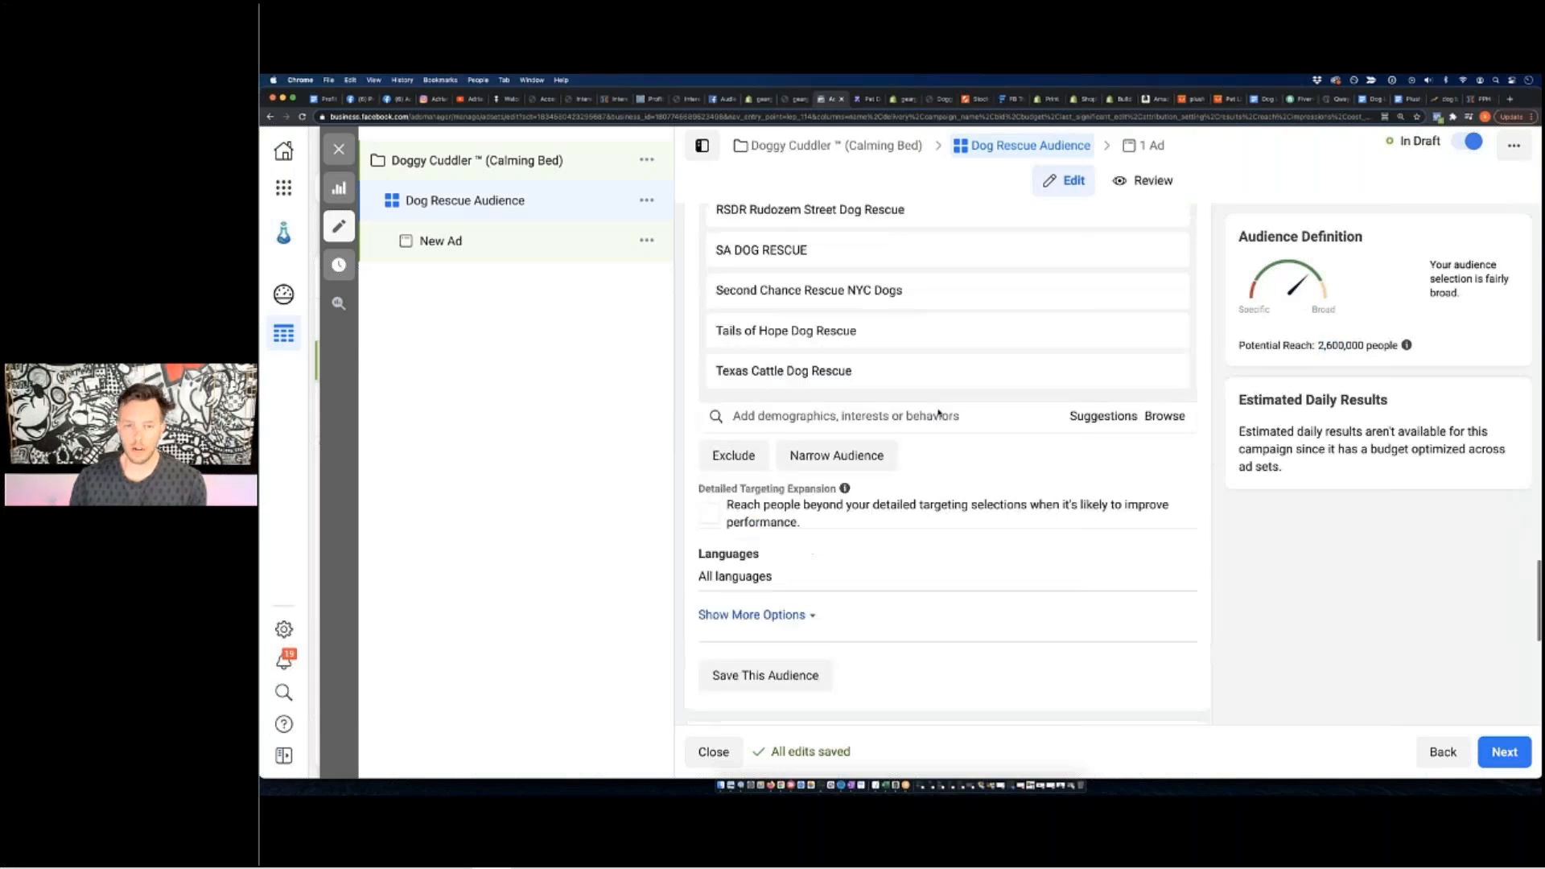
scroll(942, 409, up, 3)
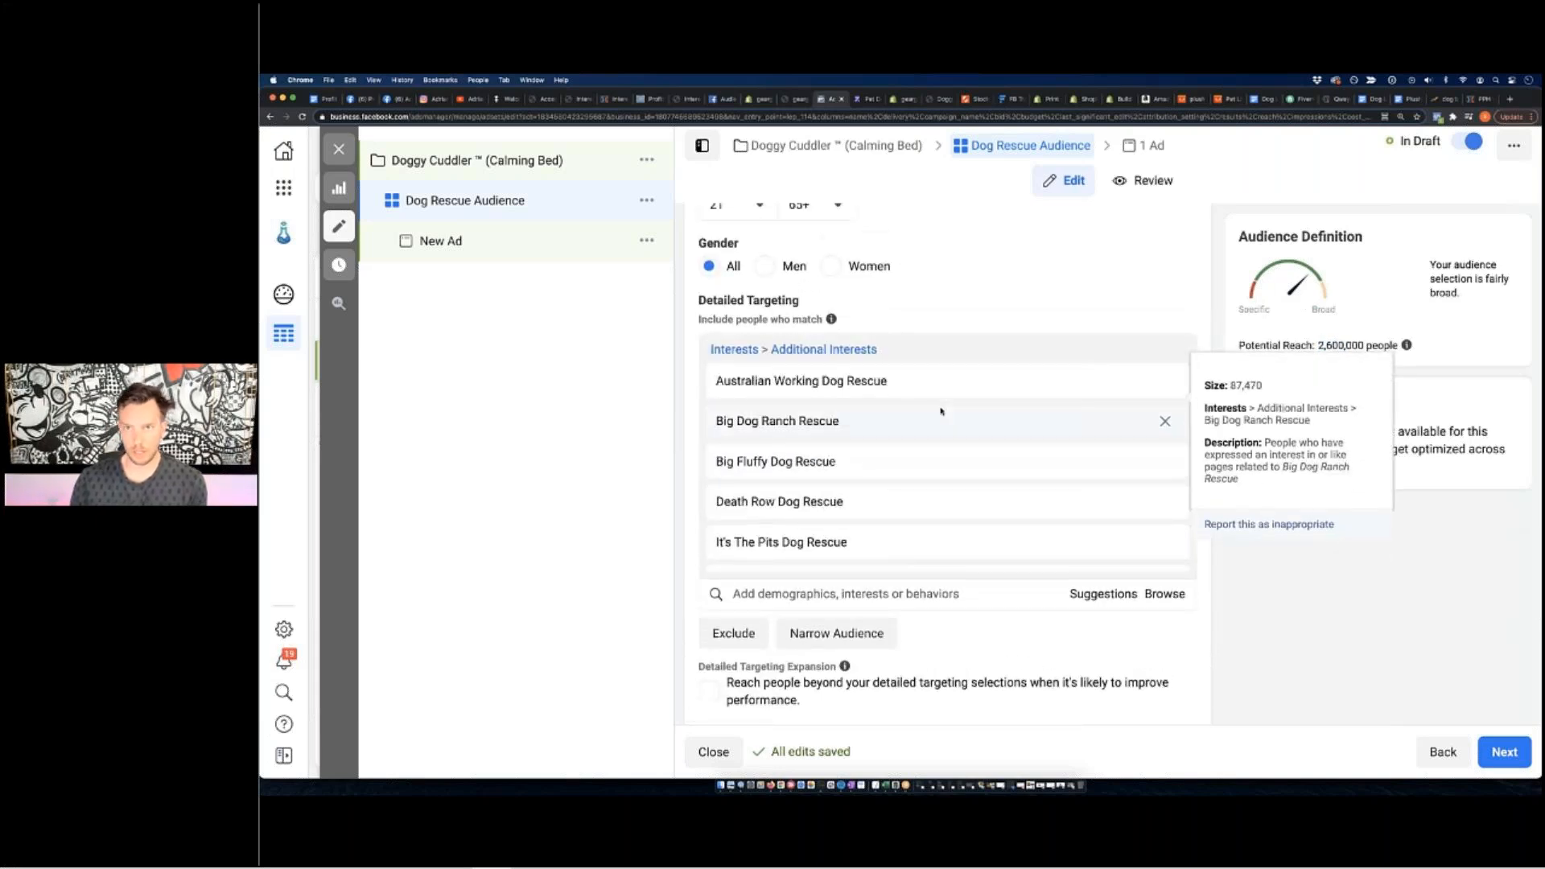
scroll(941, 411, down, 5)
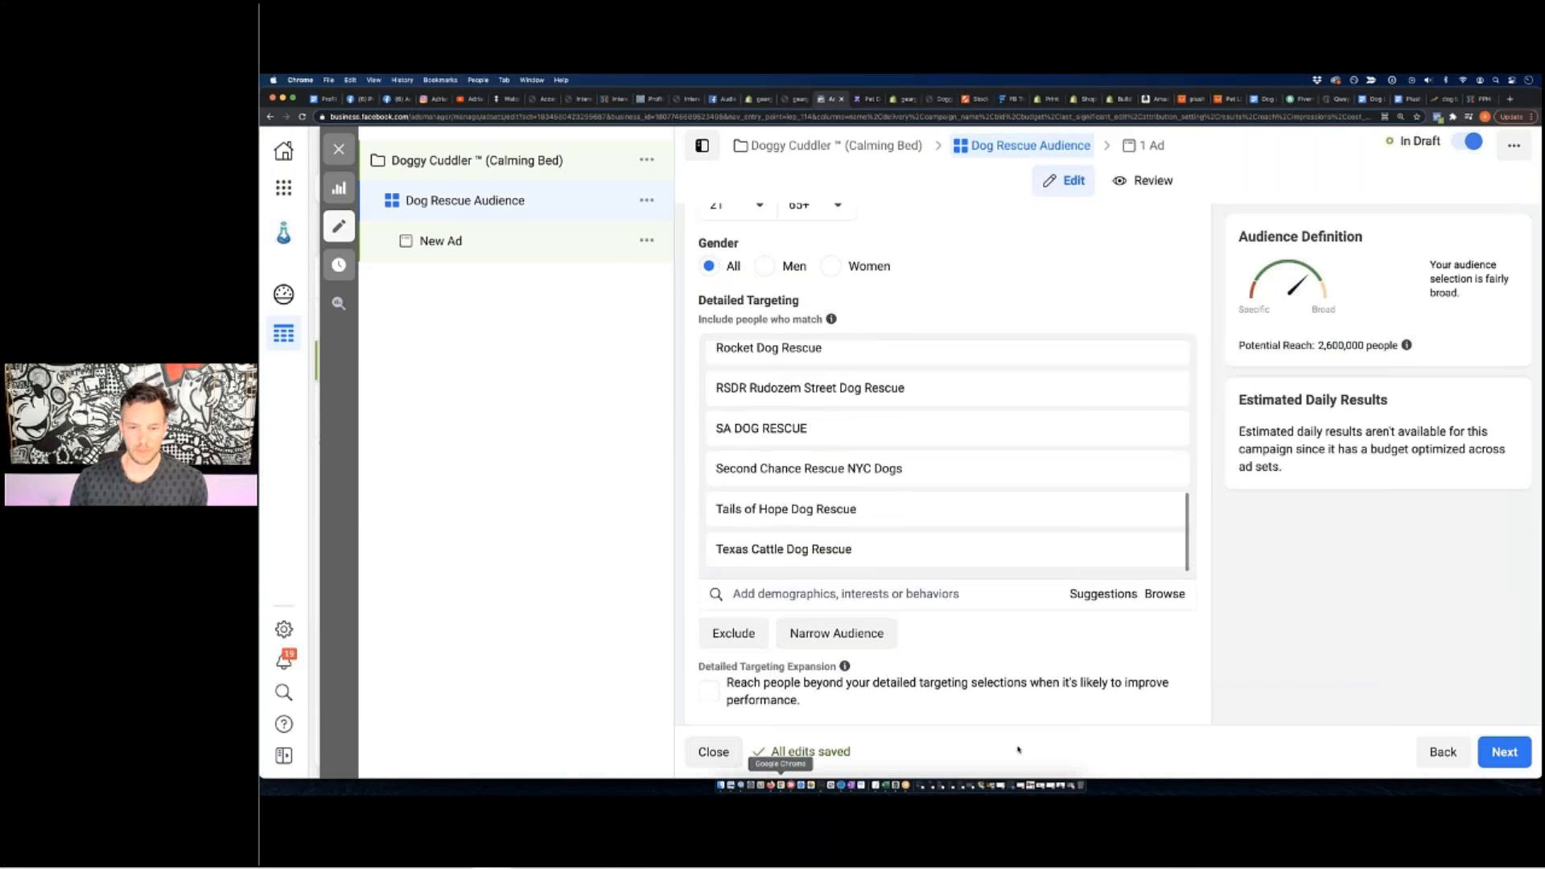
scroll(851, 499, down, 2)
scroll(851, 499, up, 4)
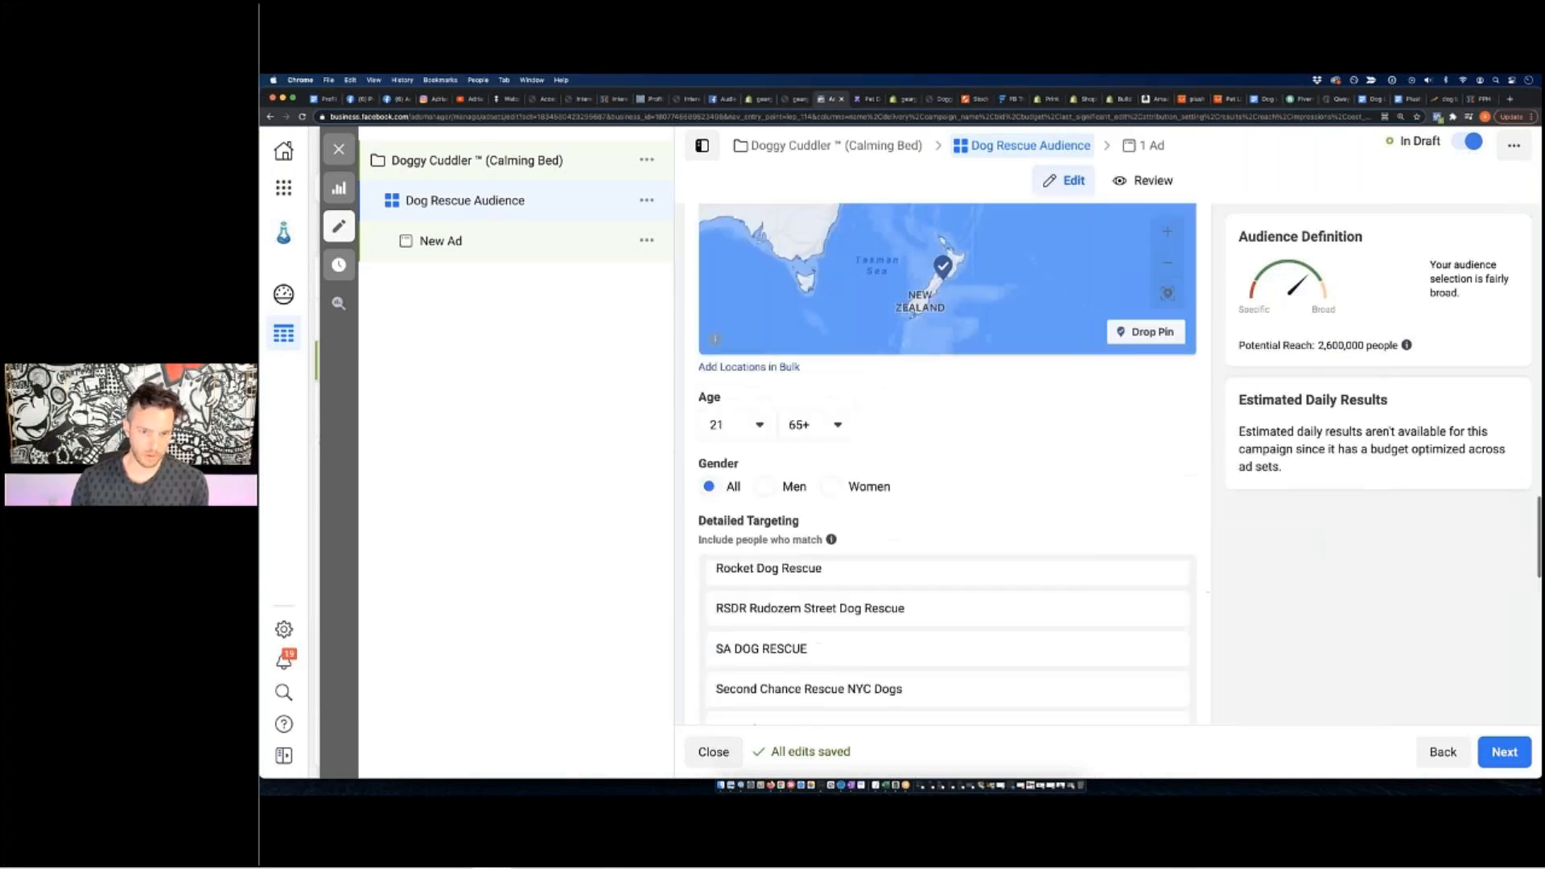
scroll(885, 483, down, 6)
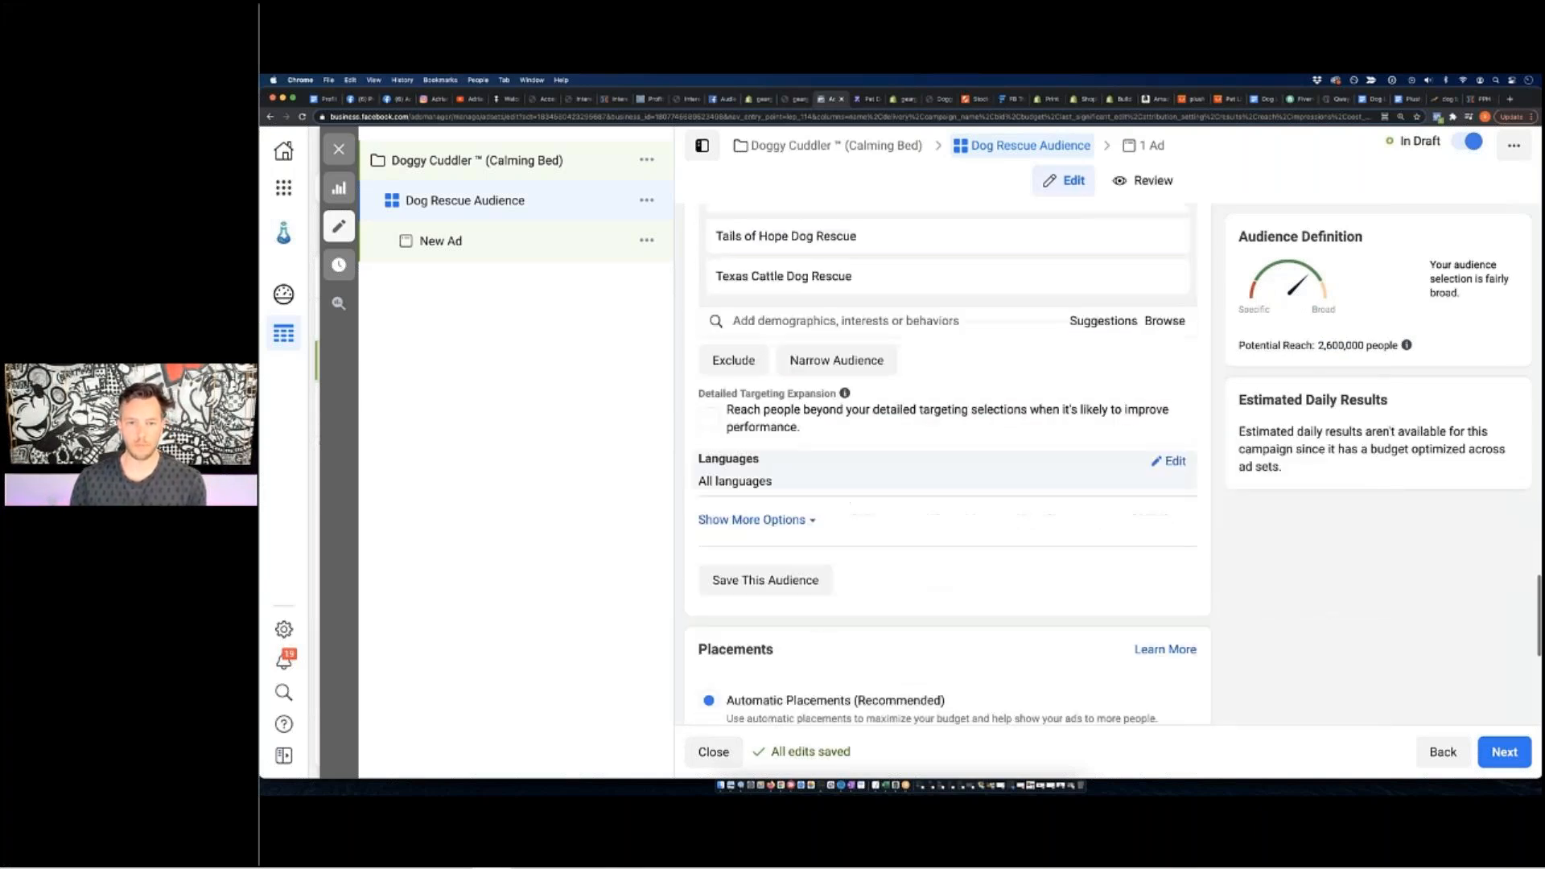
scroll(947, 462, down, 5)
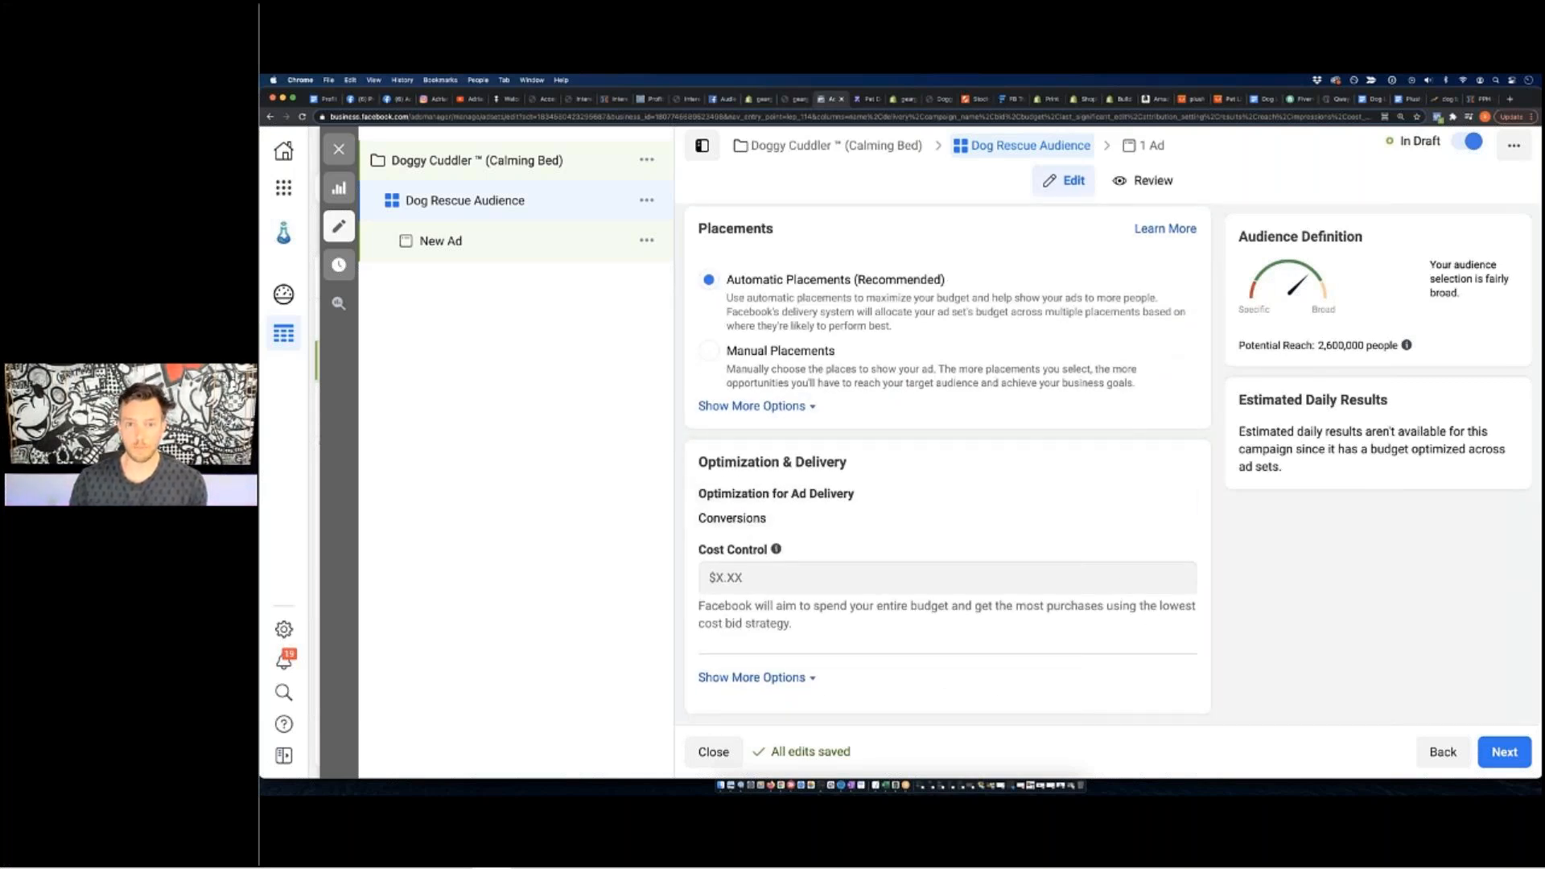
scroll(1047, 492, up, 15)
scroll(1107, 518, up, 12)
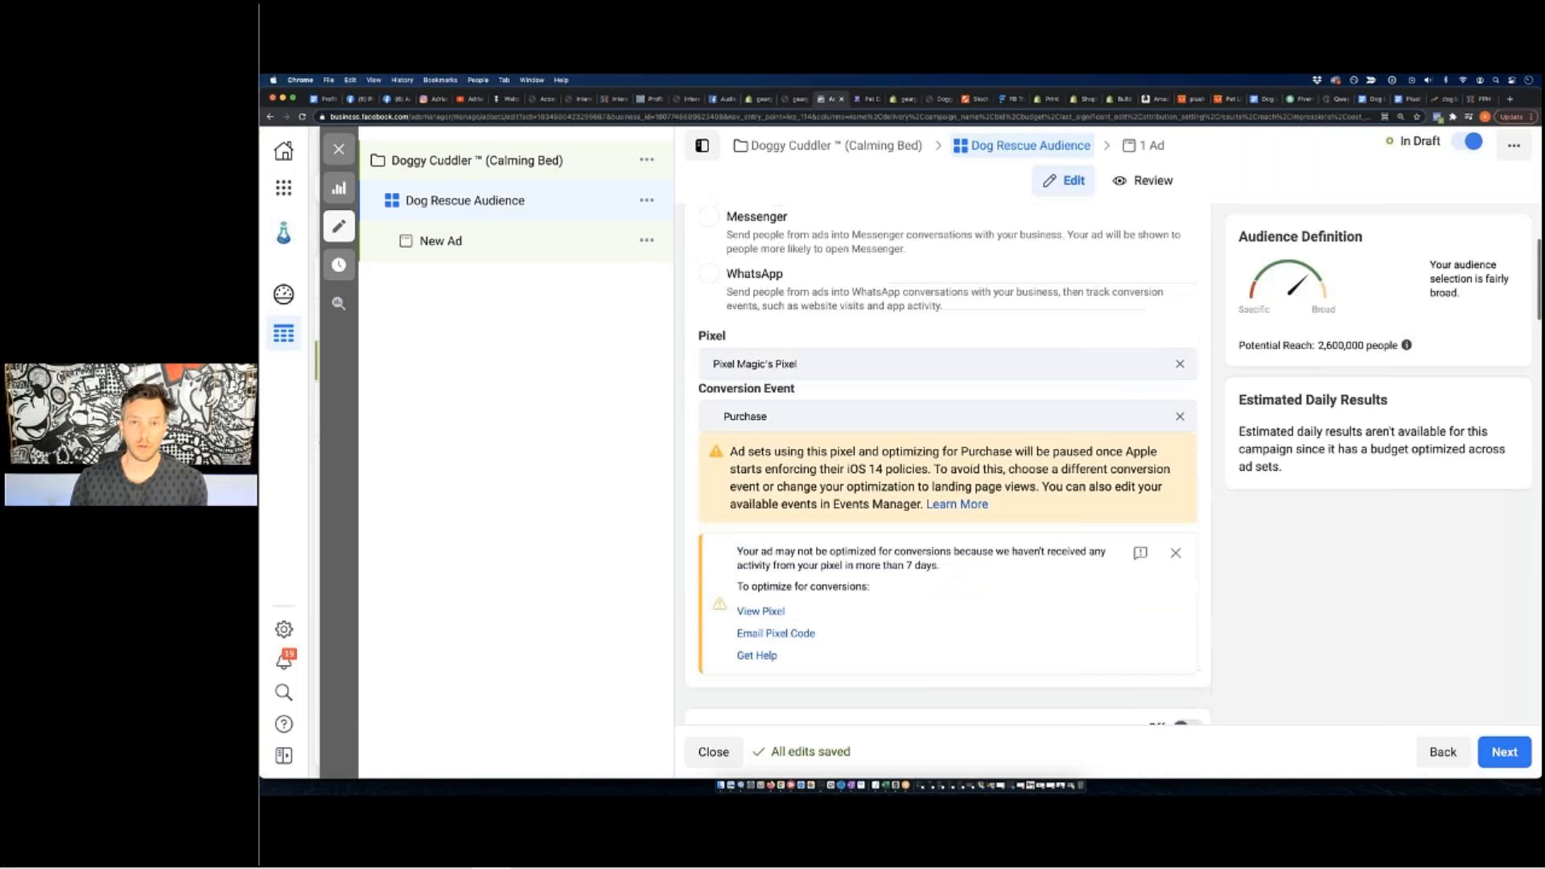
scroll(1107, 518, down, 12)
scroll(883, 419, down, 12)
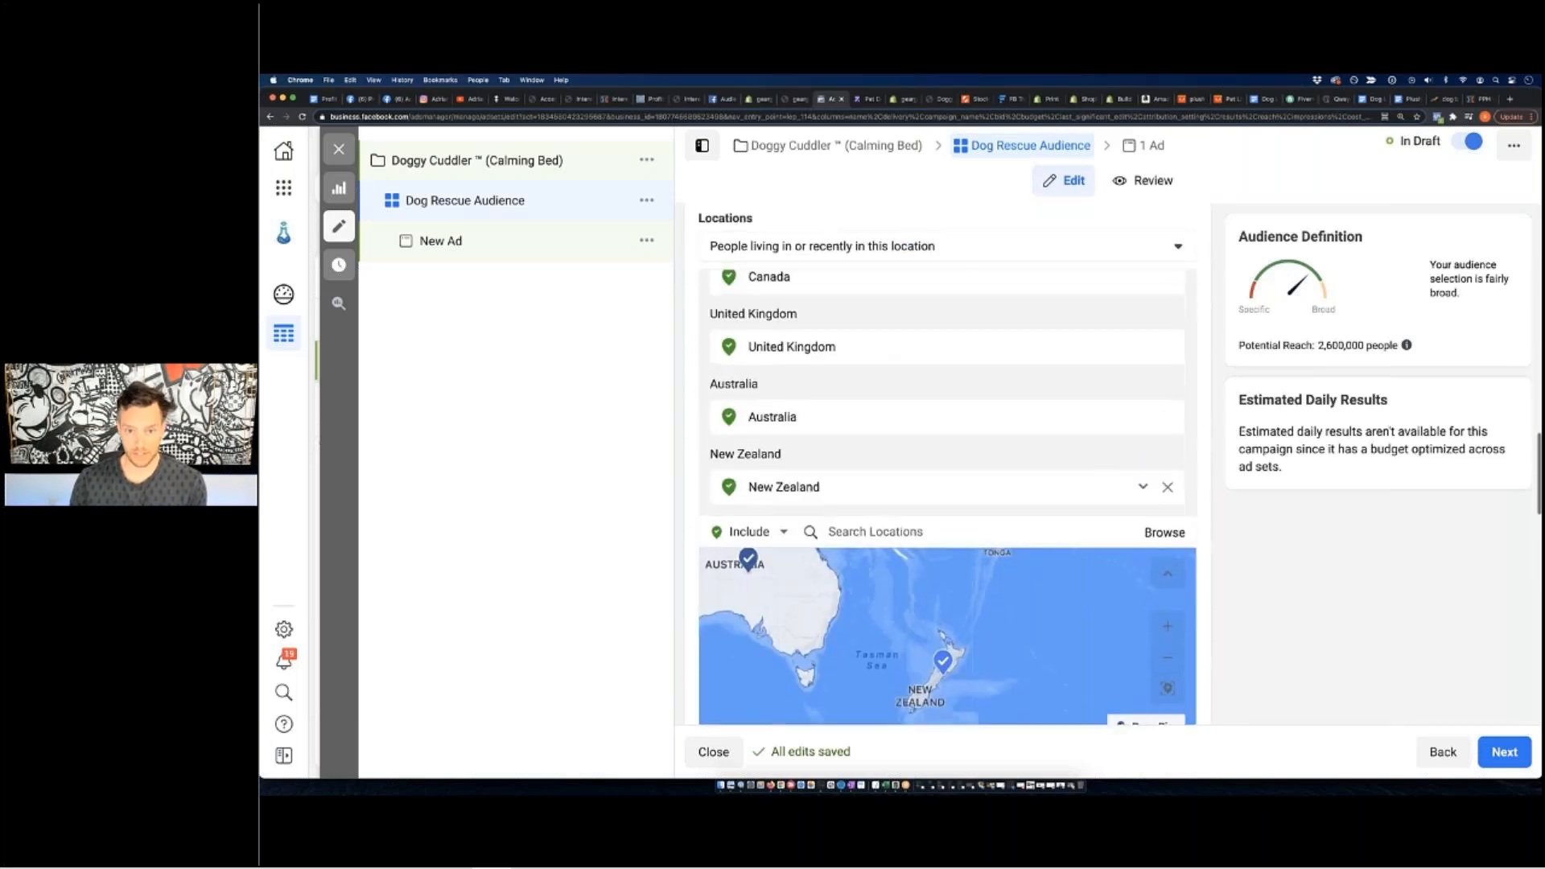
scroll(883, 419, down, 1)
scroll(881, 434, up, 10)
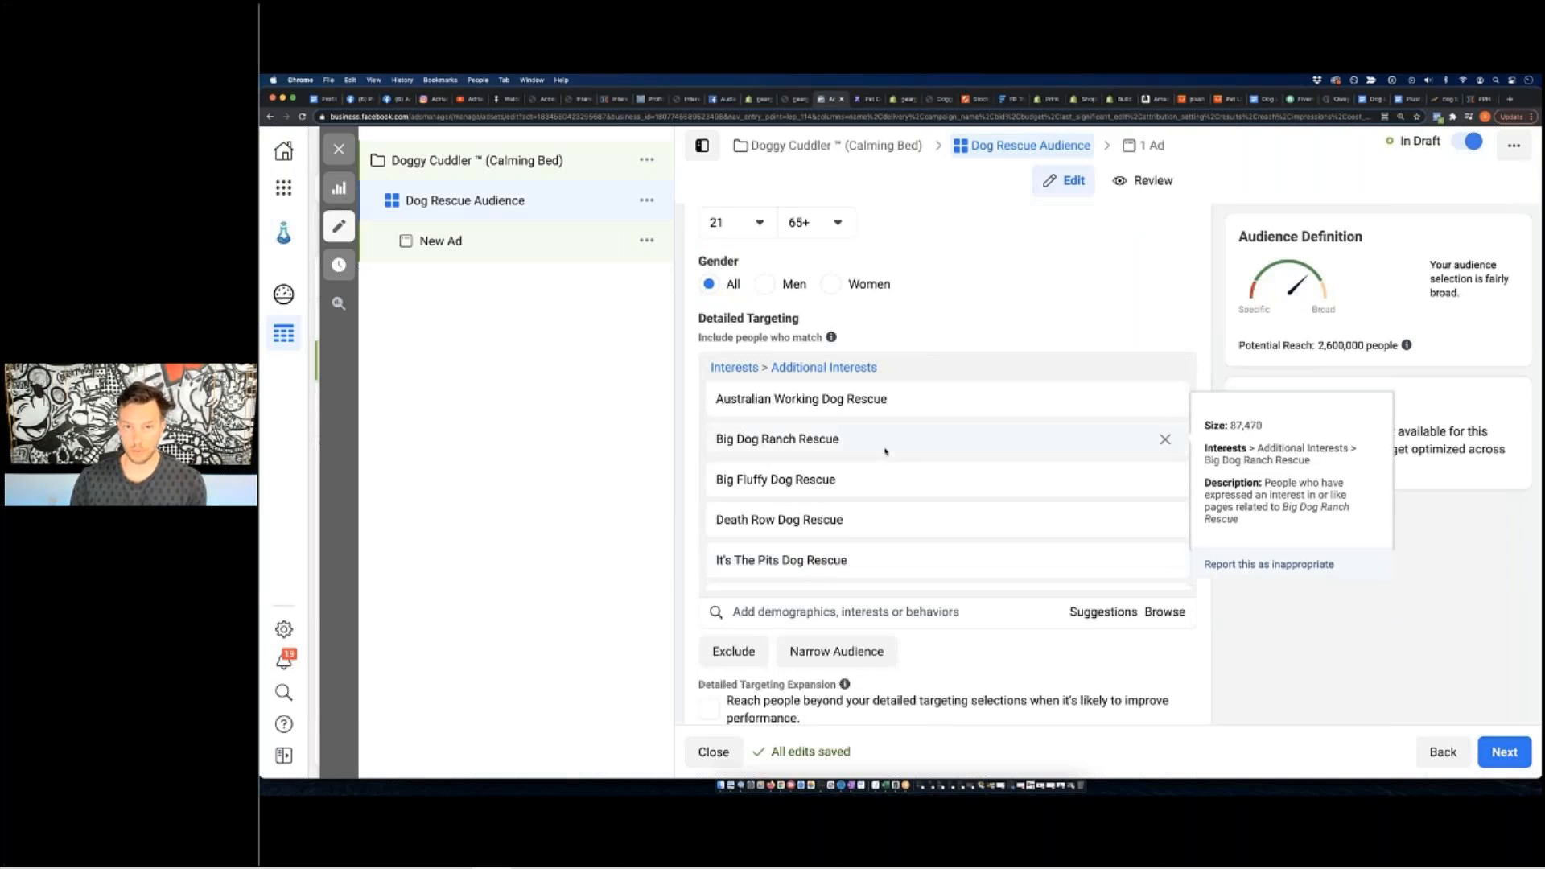
Examine the Dog Rescue Audience ad set's included dog rescue interests and the related interests suggested for its detailed targeting.
scroll(860, 580, down, 5)
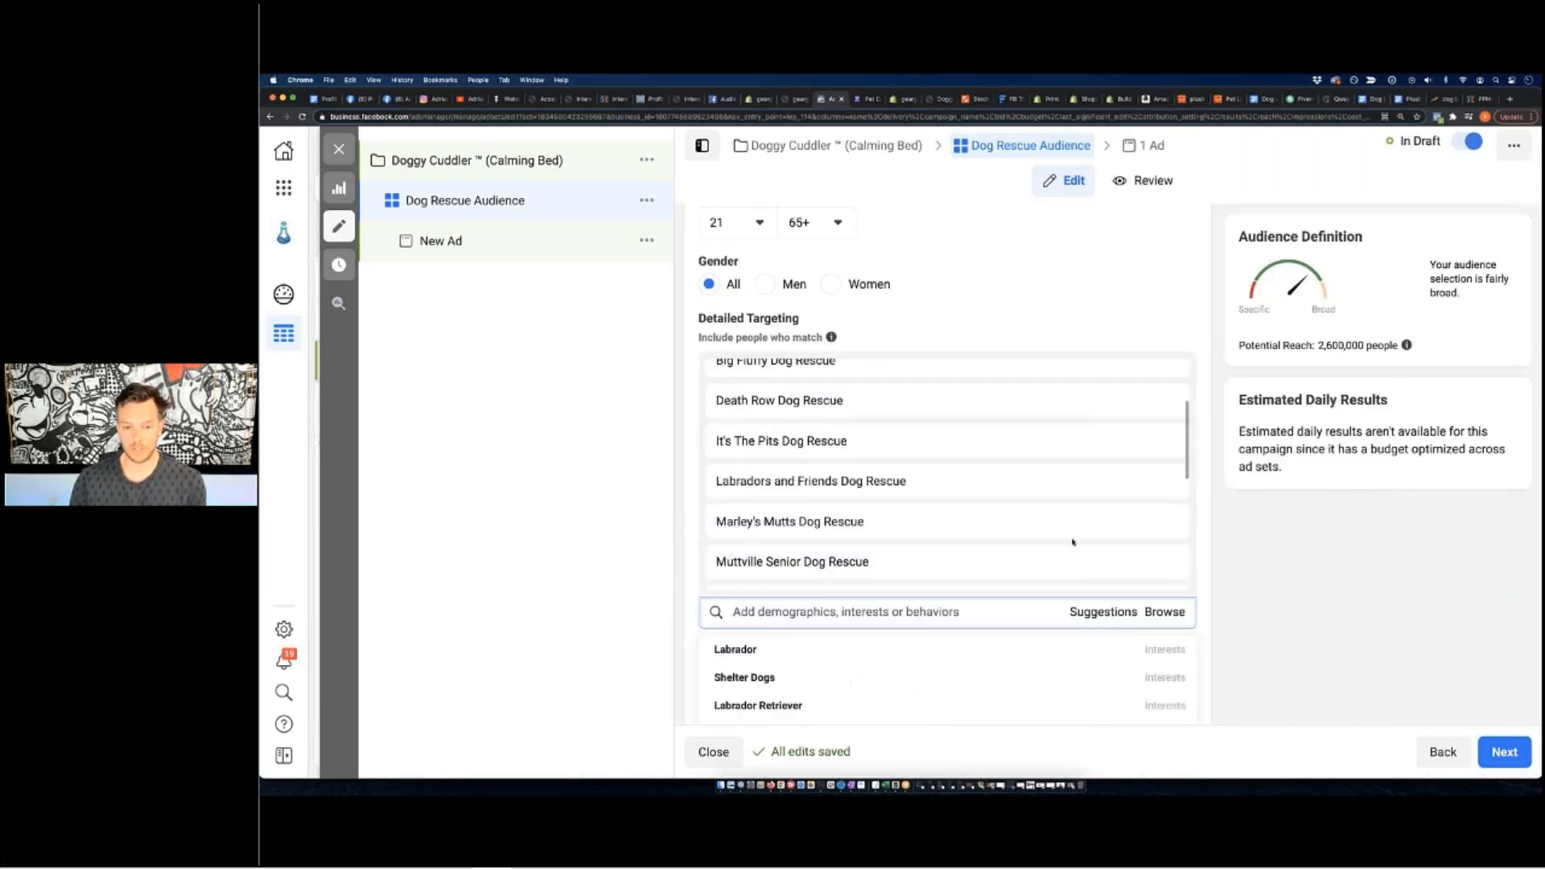
scroll(805, 503, down, 5)
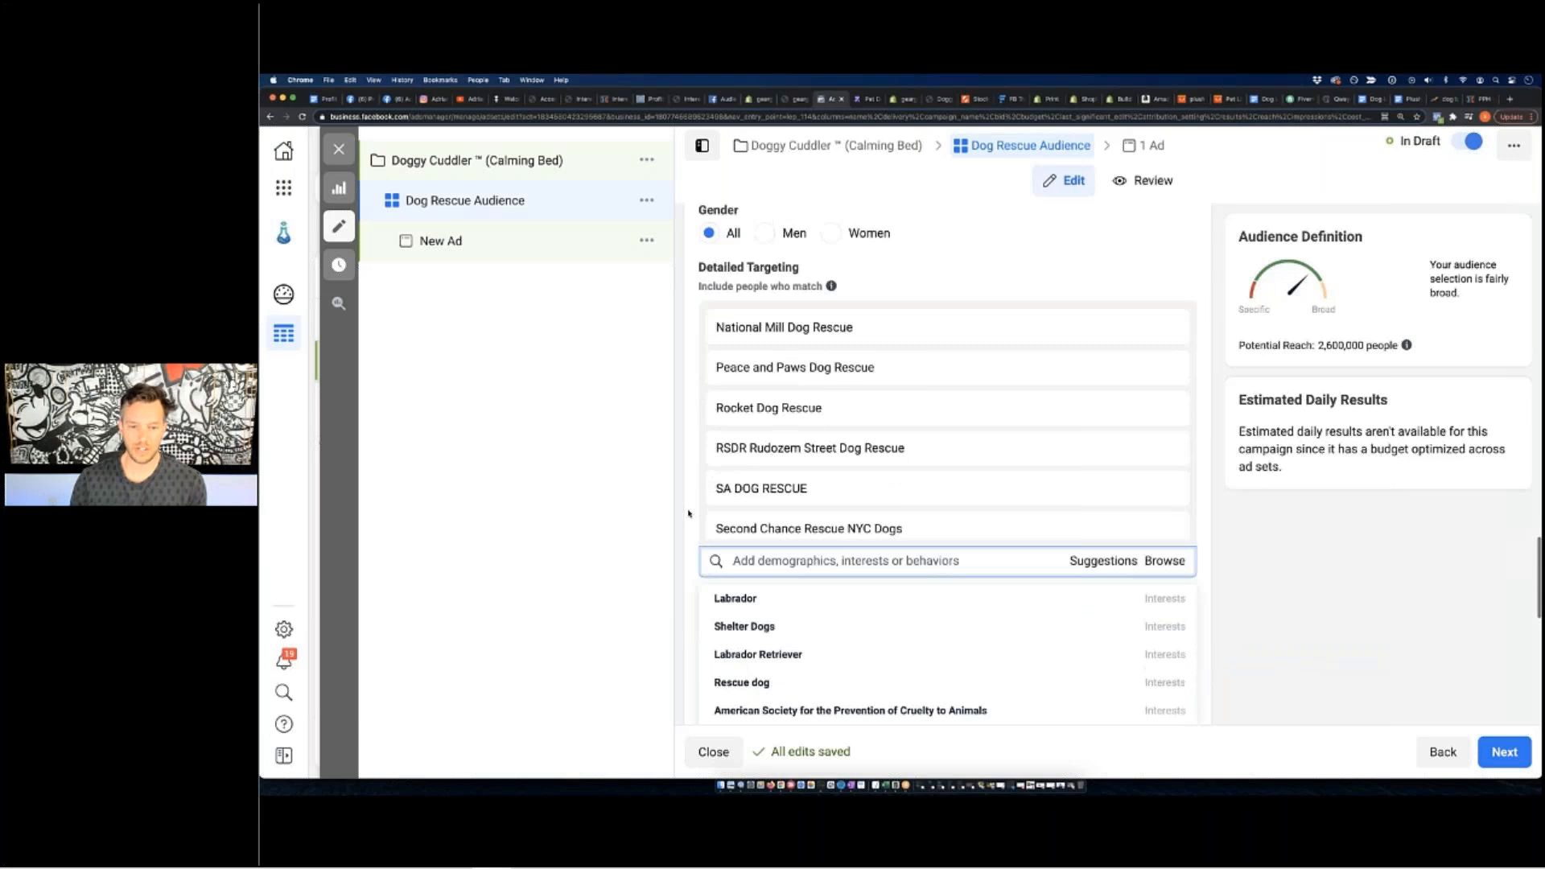
scroll(838, 508, down, 4)
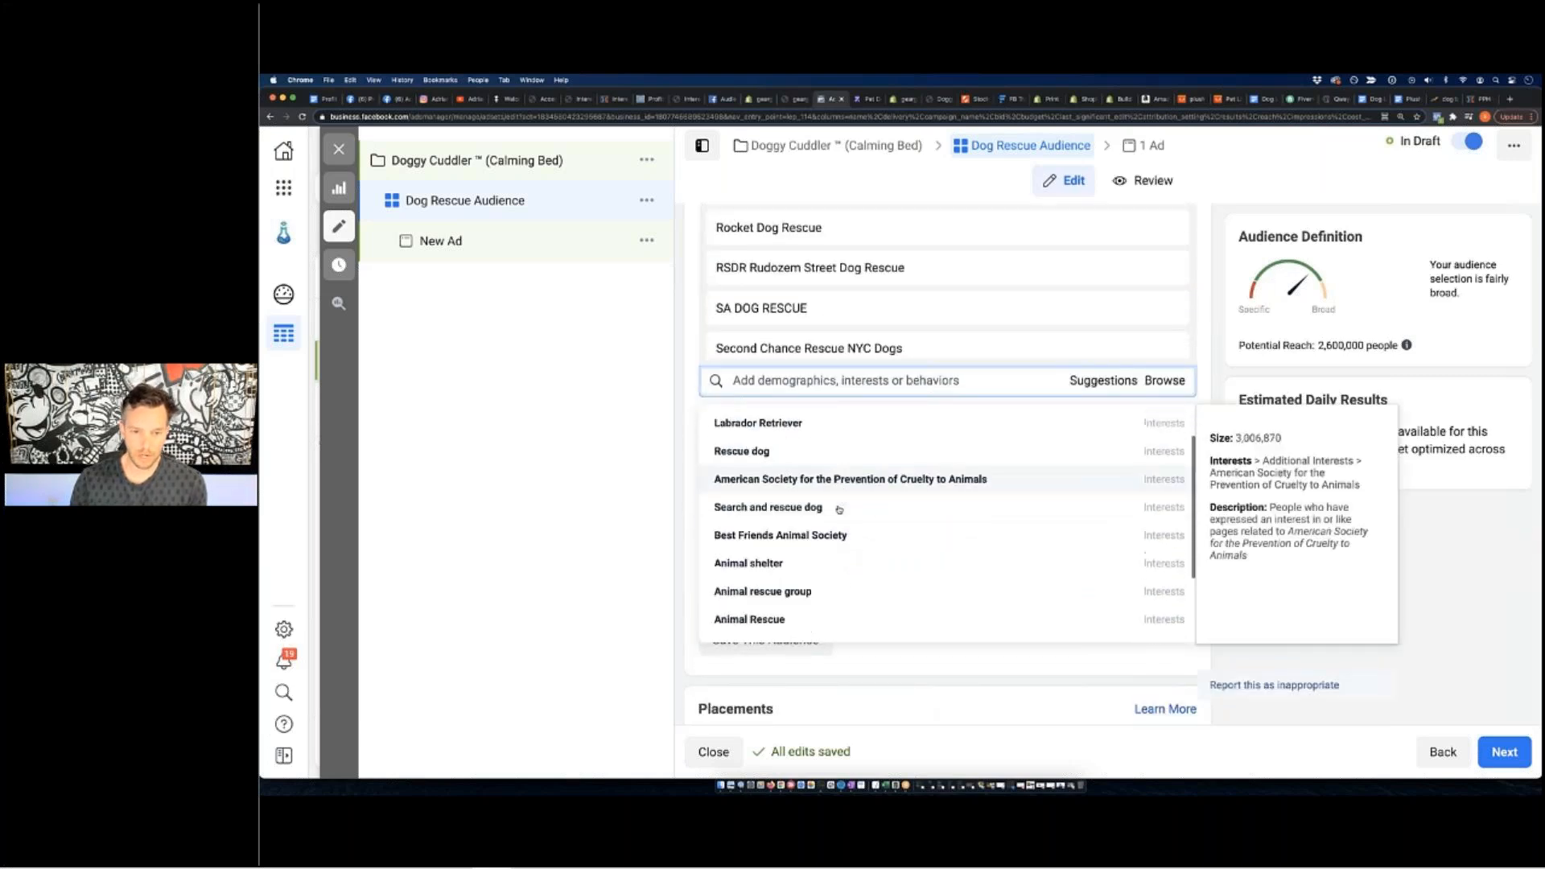
scroll(836, 507, down, 1)
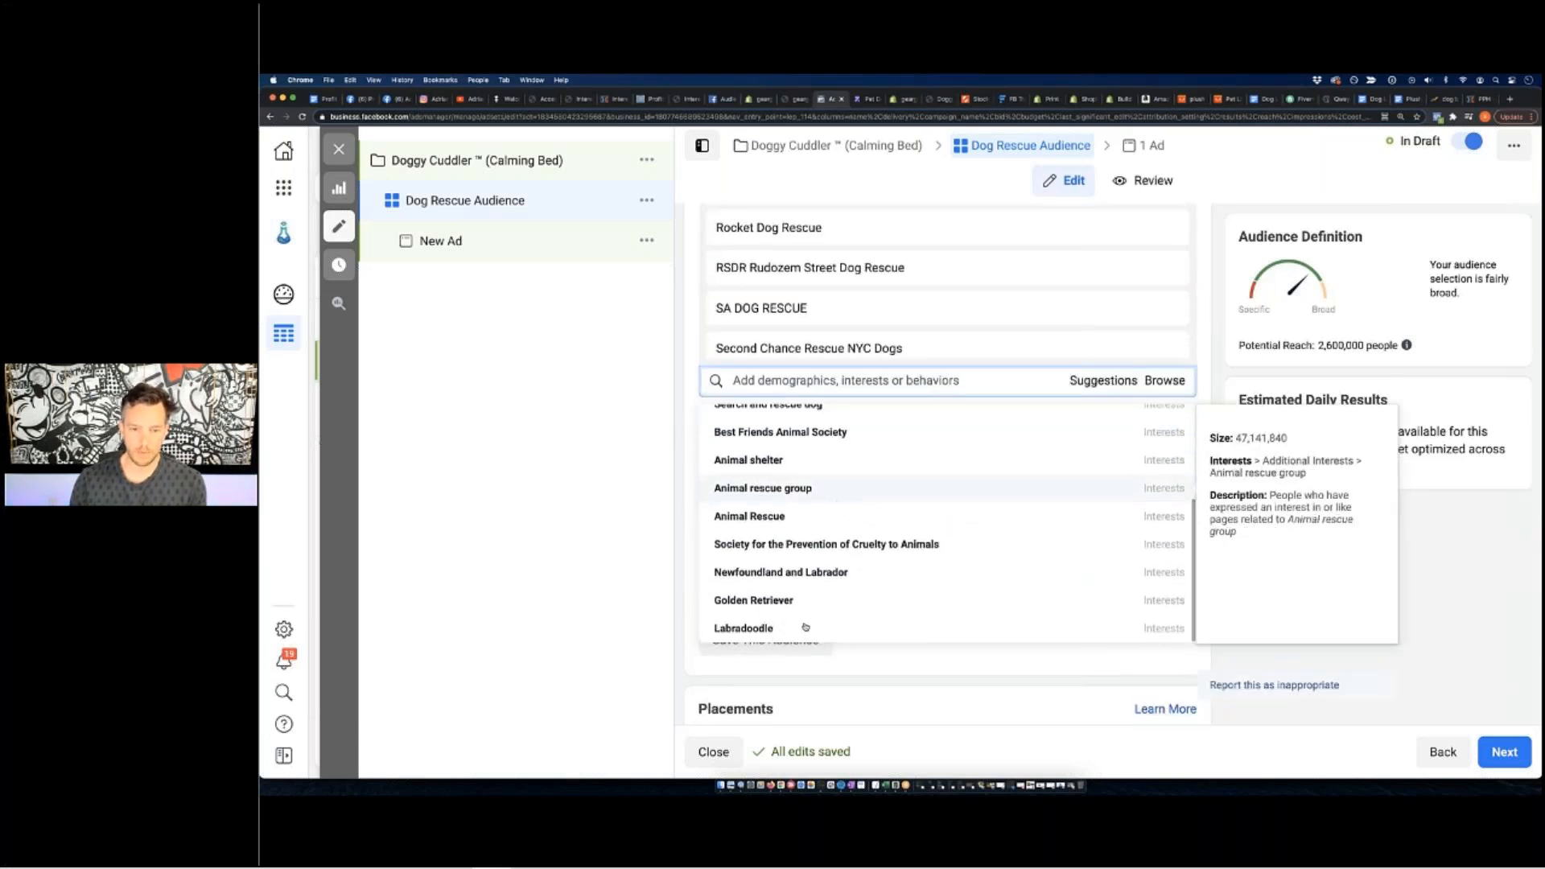
scroll(820, 619, down, 1)
click(684, 511)
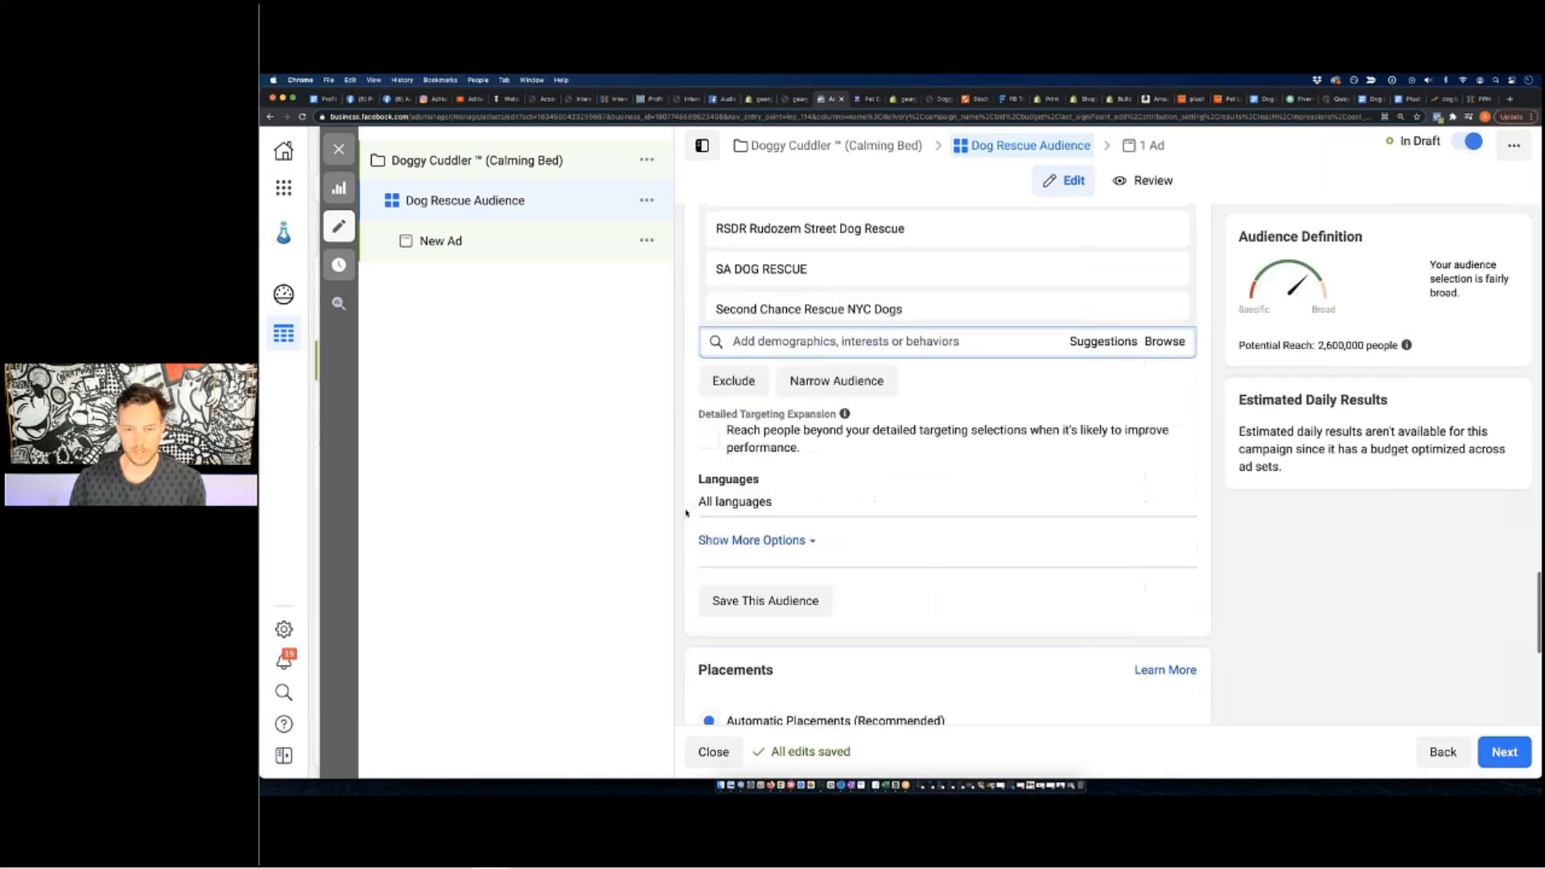
scroll(686, 512, up, 3)
scroll(686, 513, up, 3)
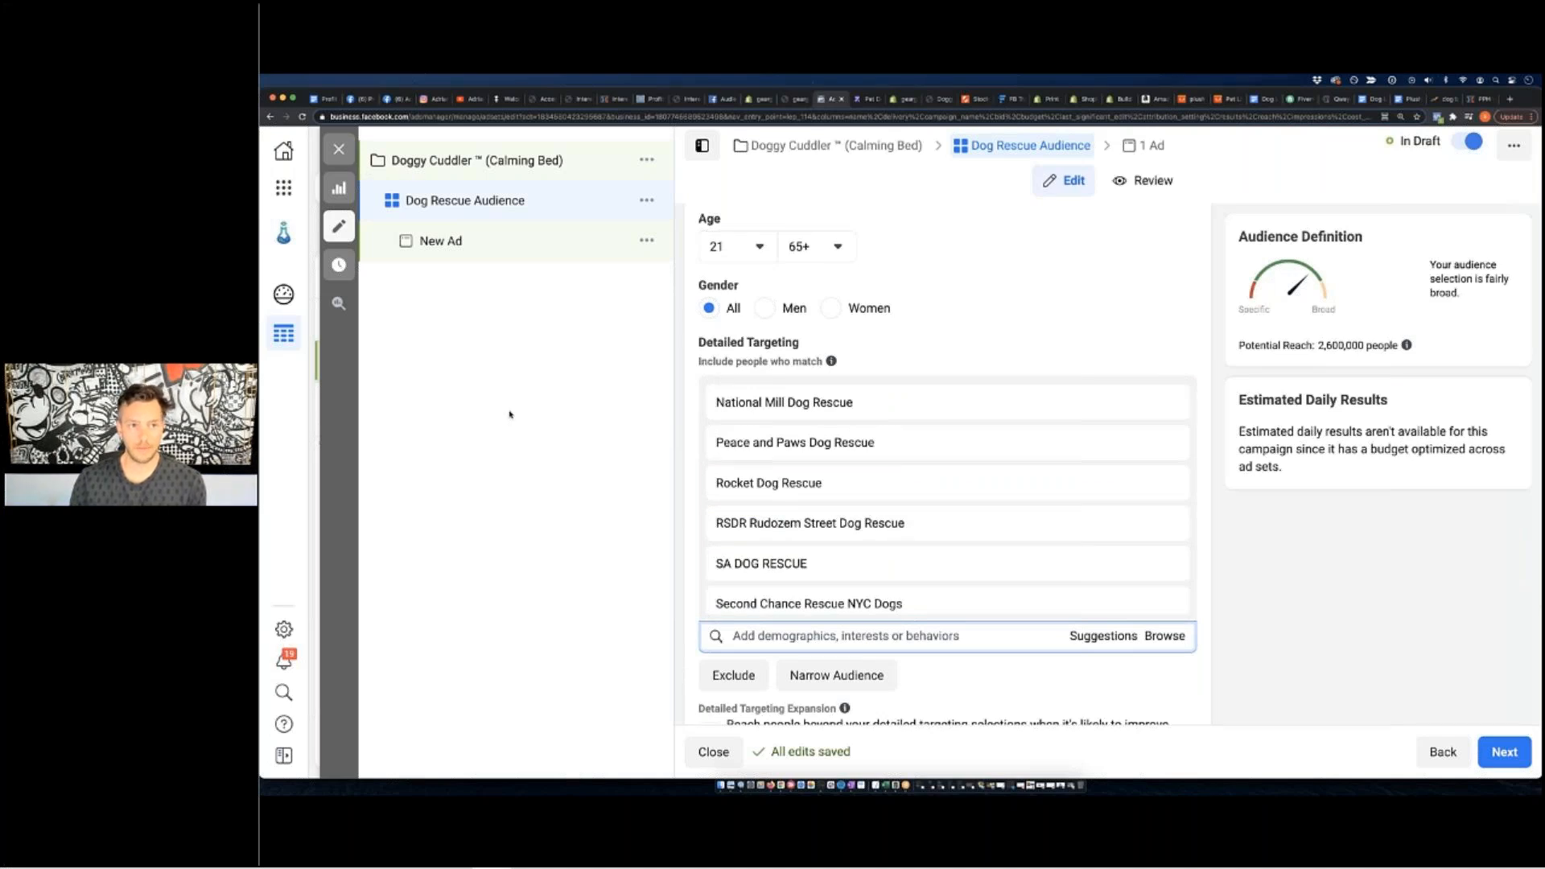
Duplicate the Dog Rescue Audience ad set once within its original campaign, keeping existing reactions, comments and shares on new ads.
click(339, 149)
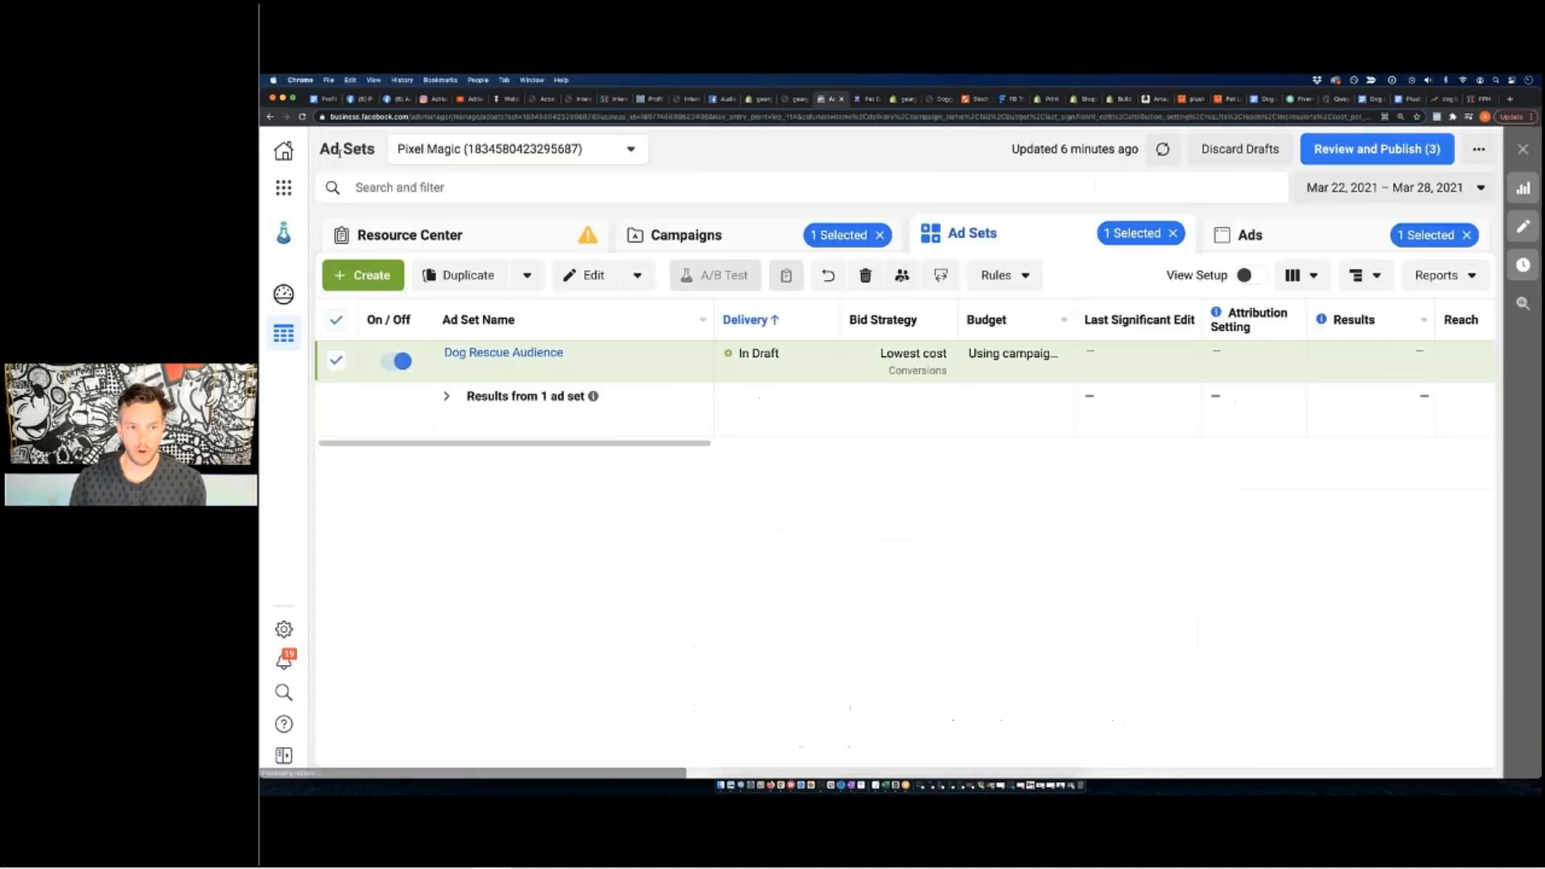
click(684, 235)
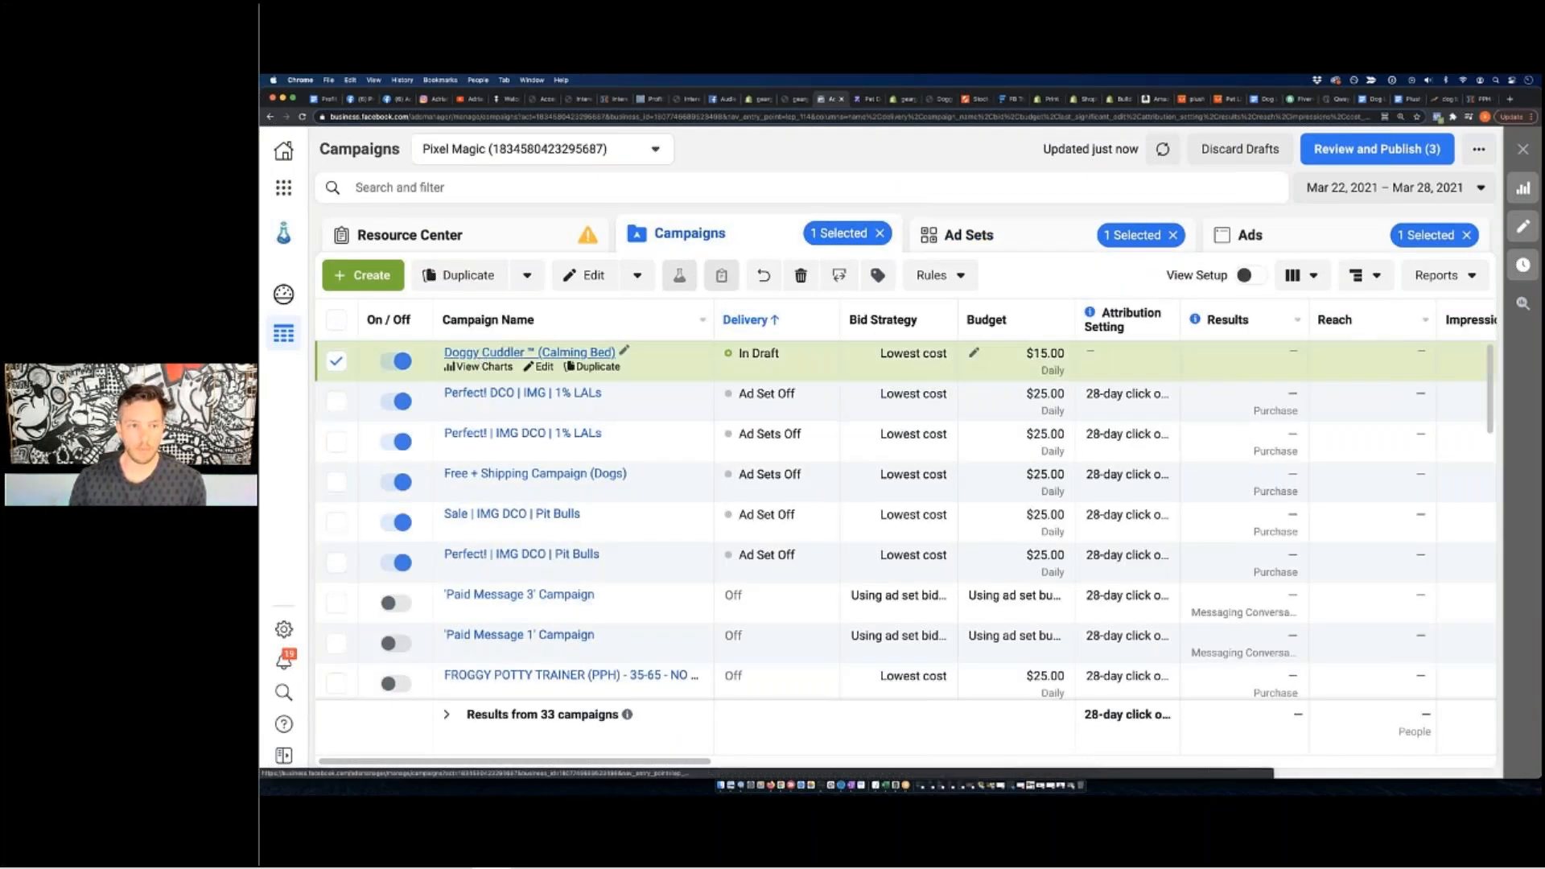
click(507, 354)
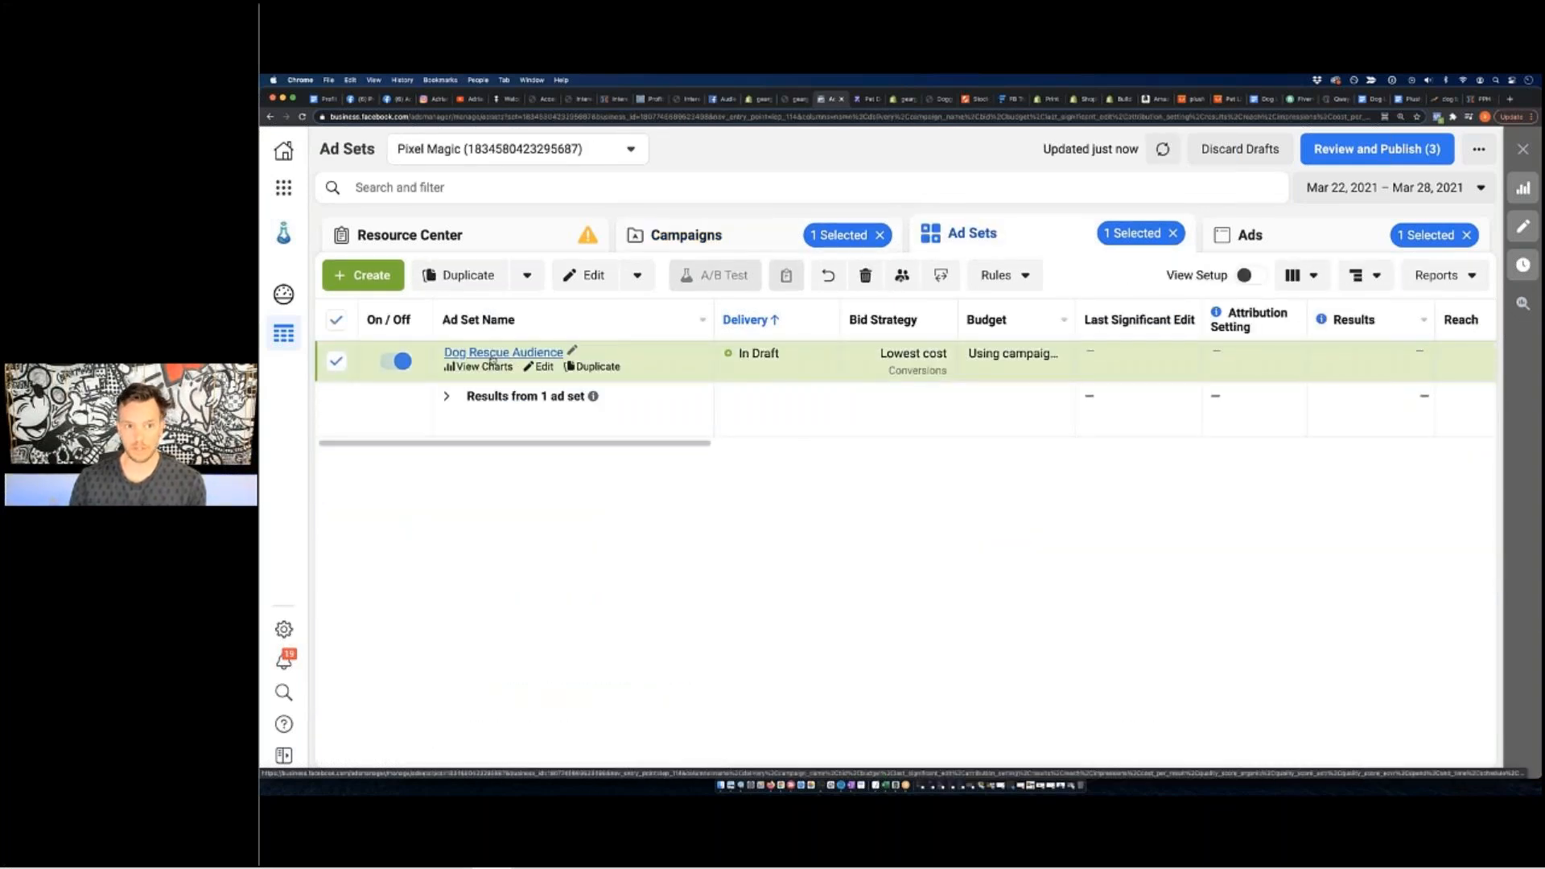
click(336, 361)
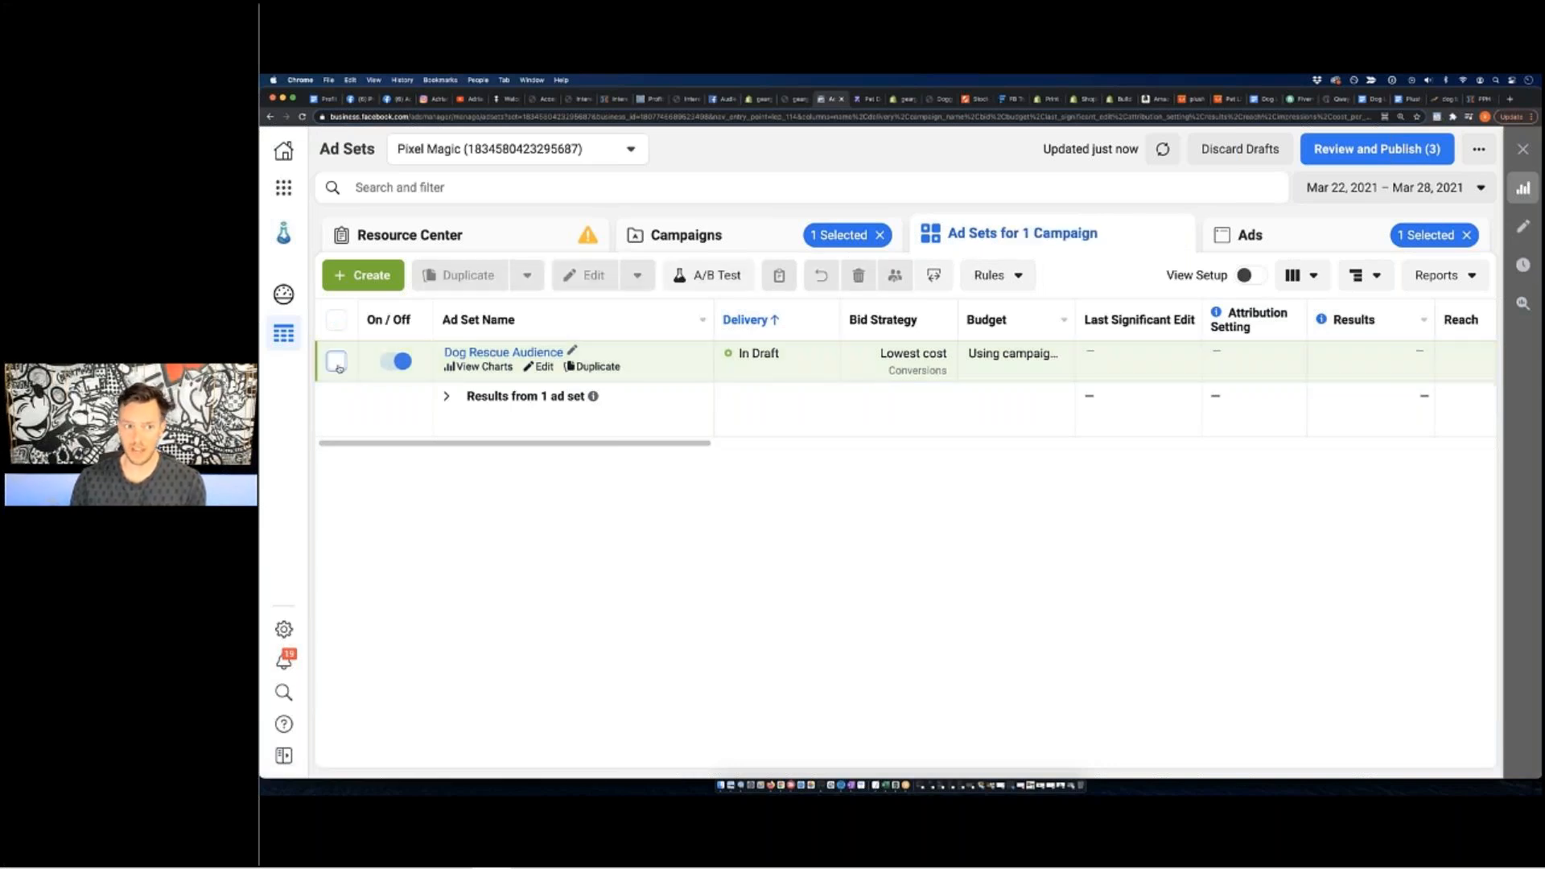
click(336, 362)
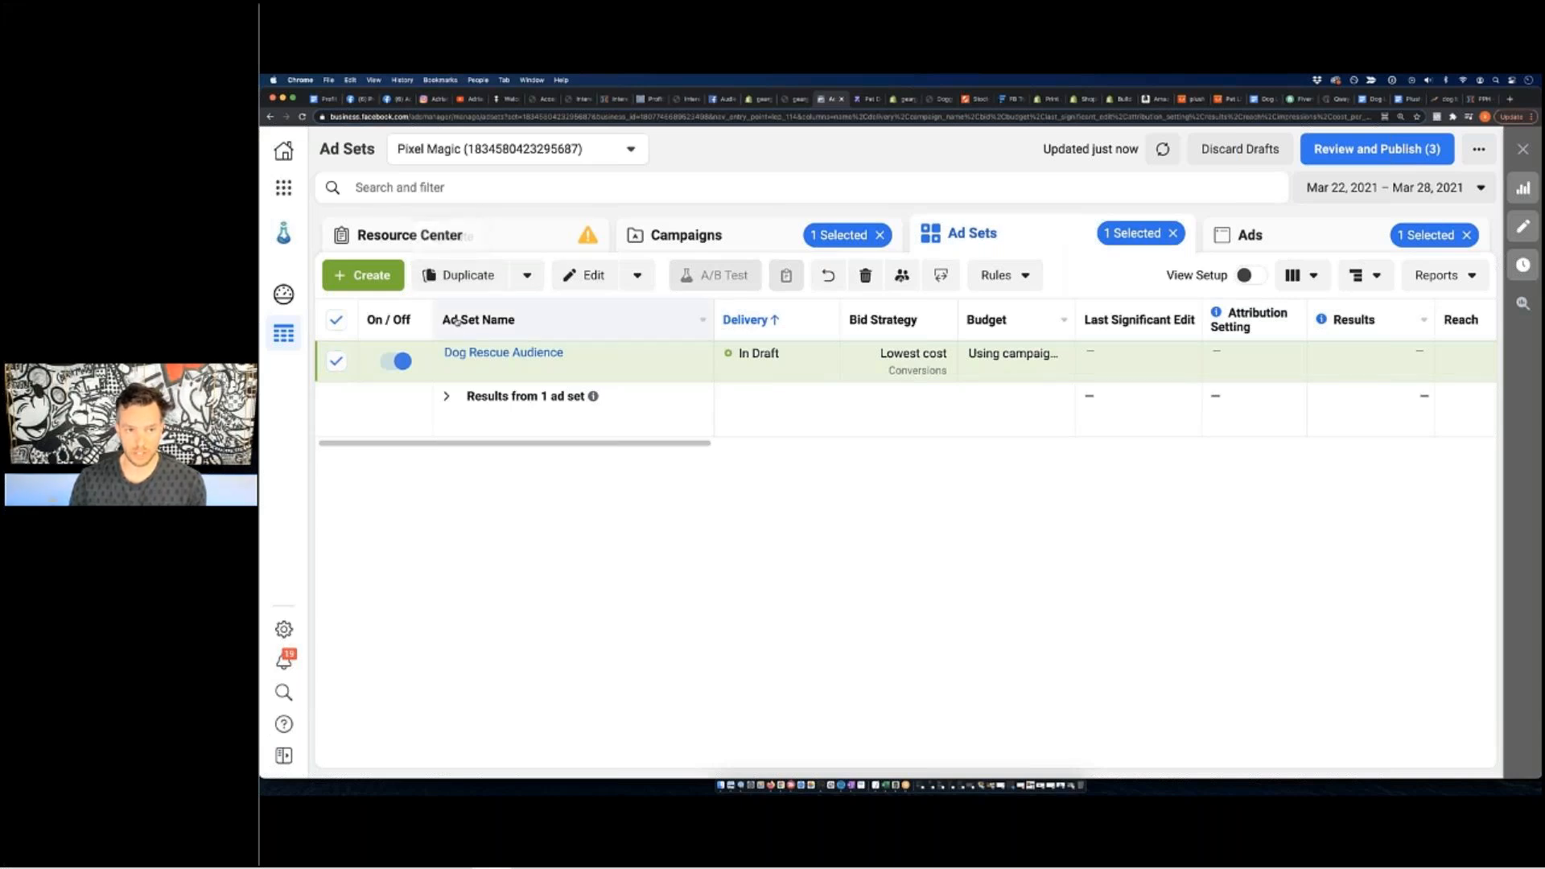
click(342, 366)
click(343, 366)
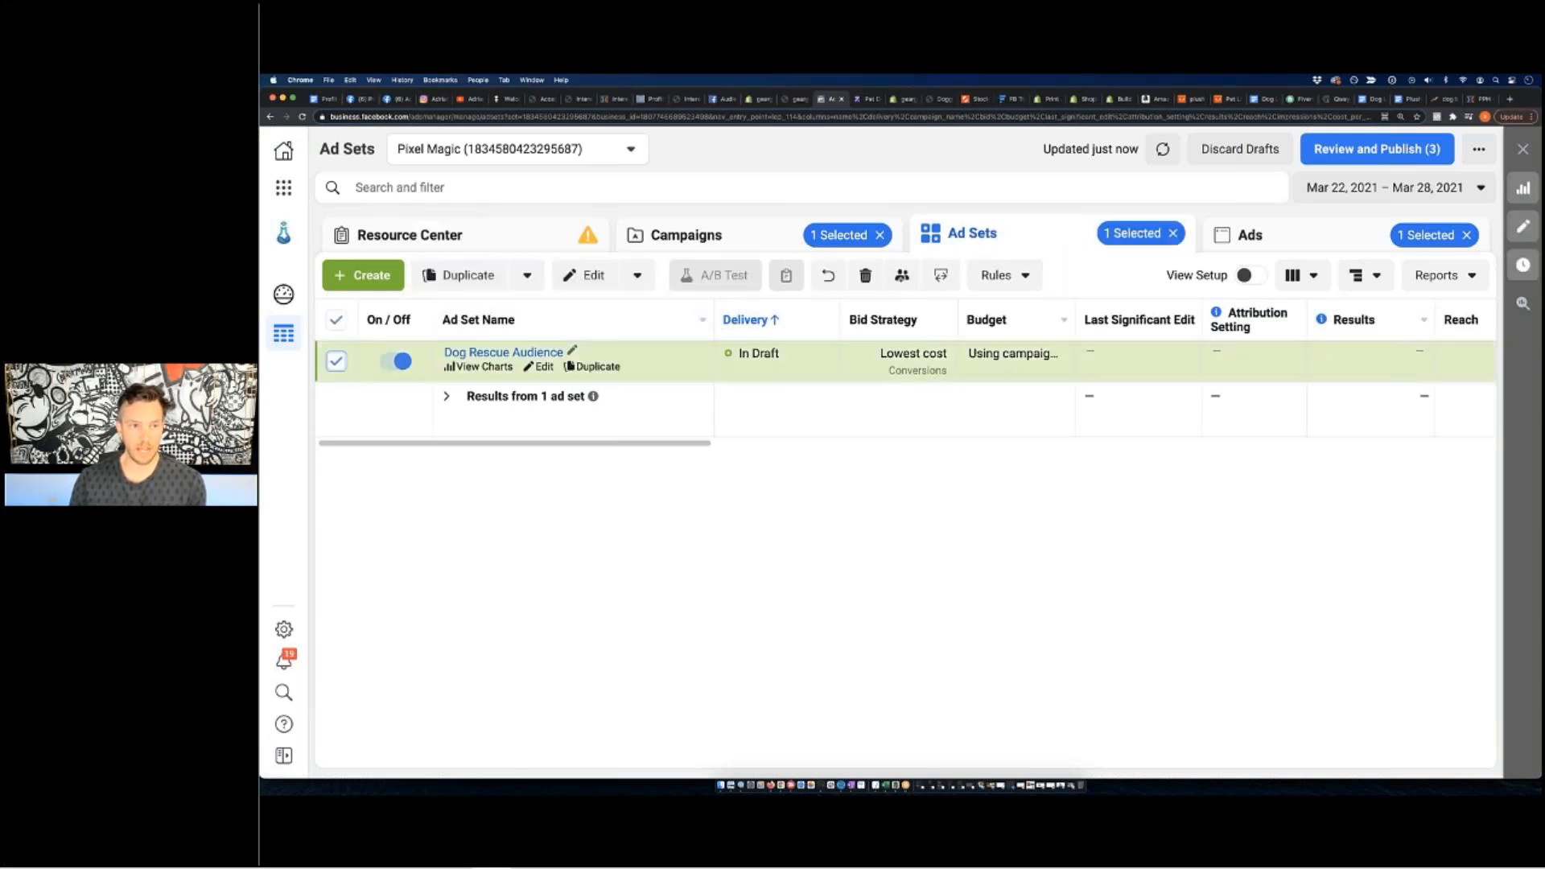
click(456, 278)
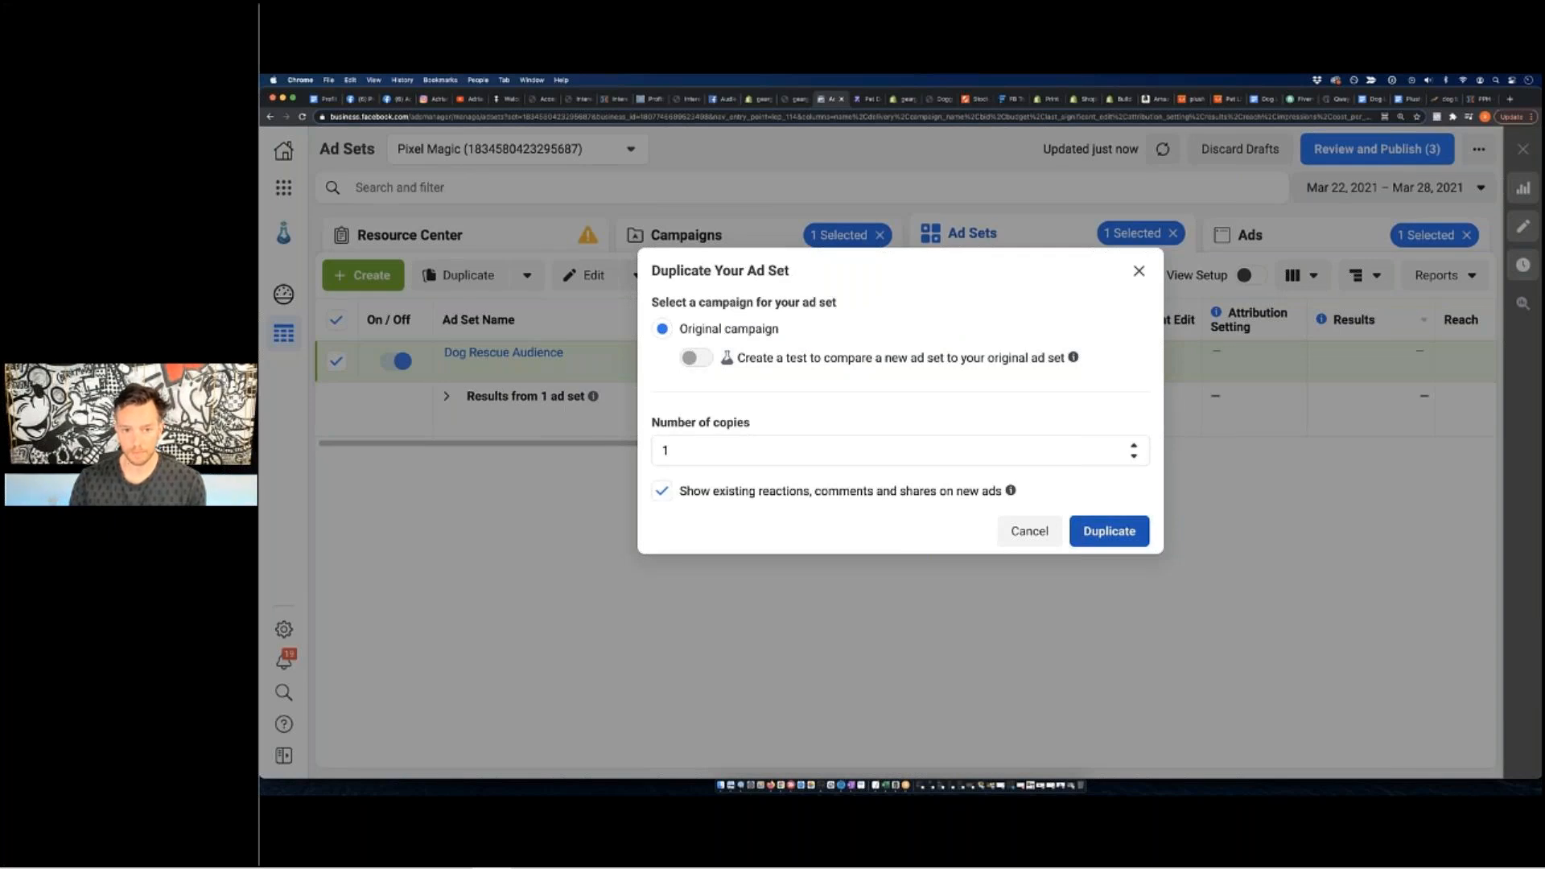
click(1079, 537)
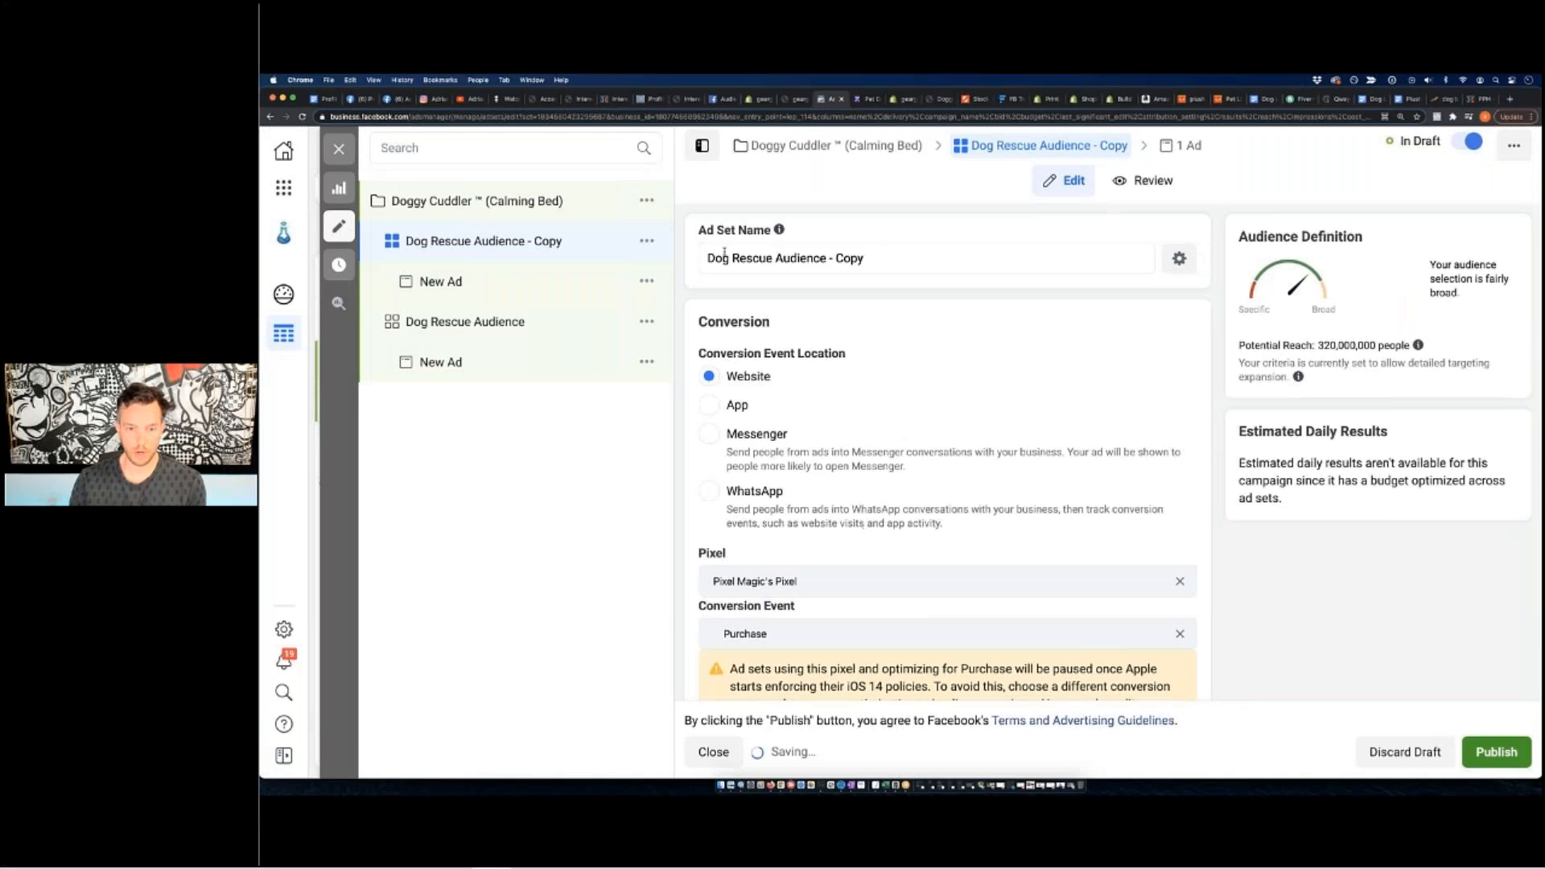
Rename the duplicated ad set as Dog Fanpage Audience.
drag(864, 257, 700, 252)
text(Dog )
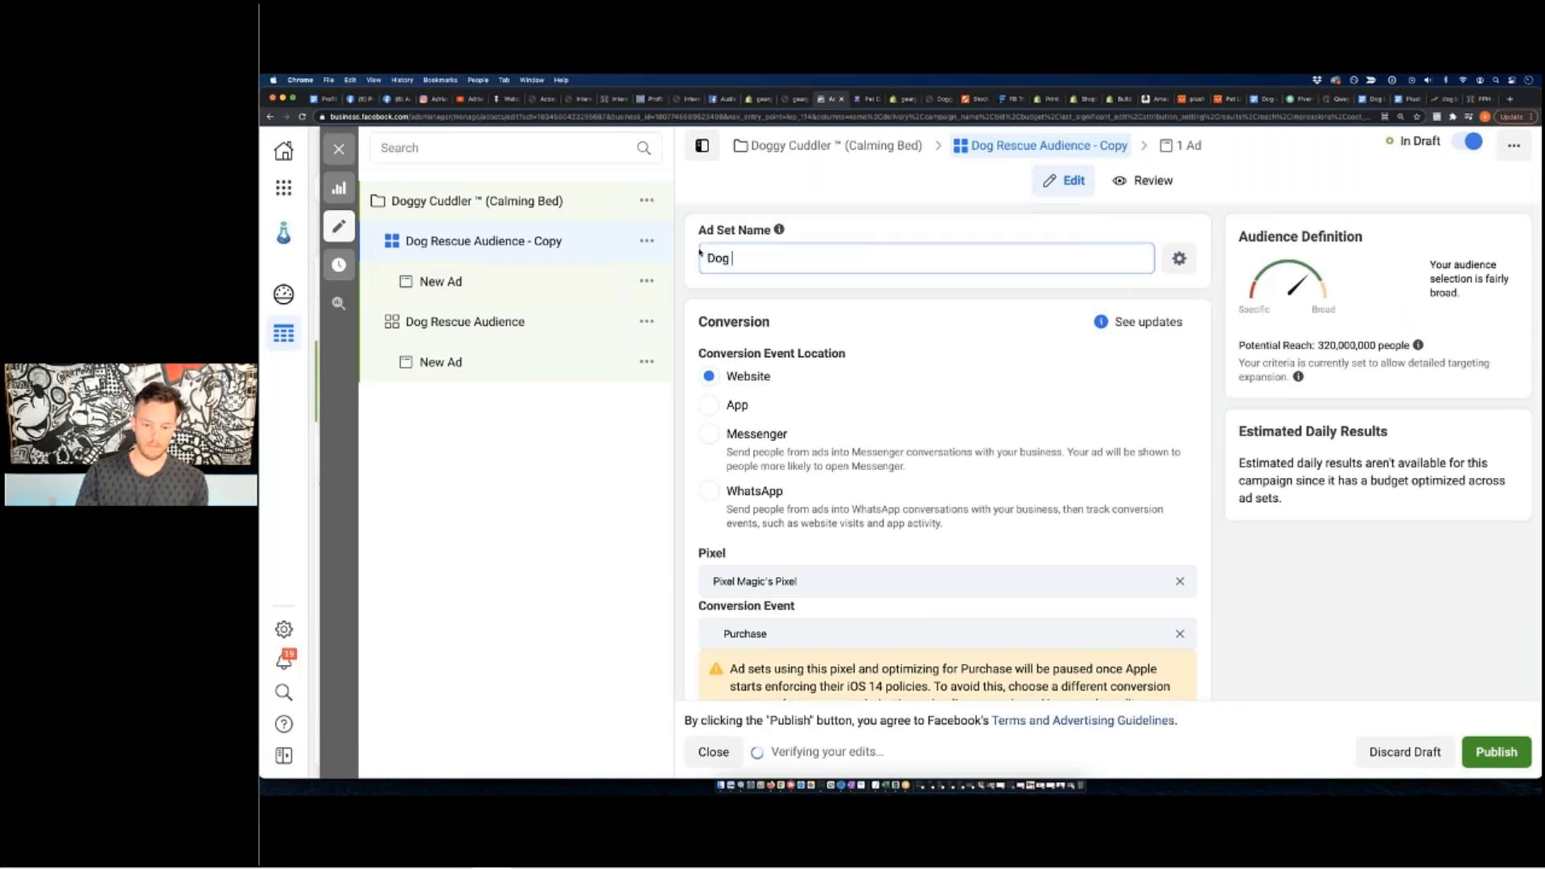
text(Fanpage Audience)
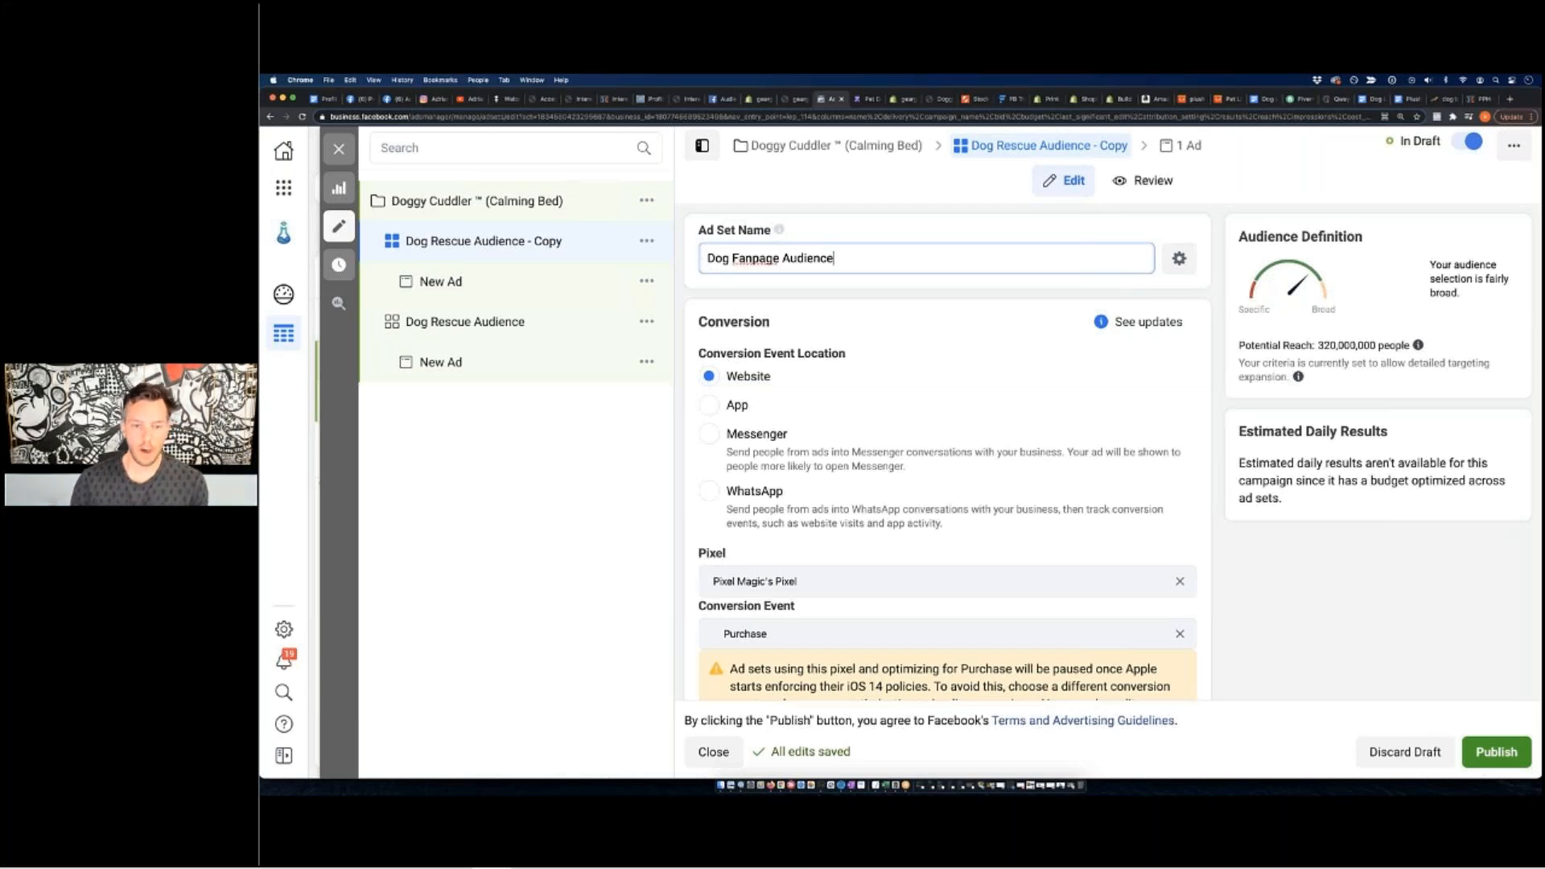
Remove all dog rescue interests from the Dog Fanpage Audience ad set's detailed targeting.
scroll(699, 251, down, 10)
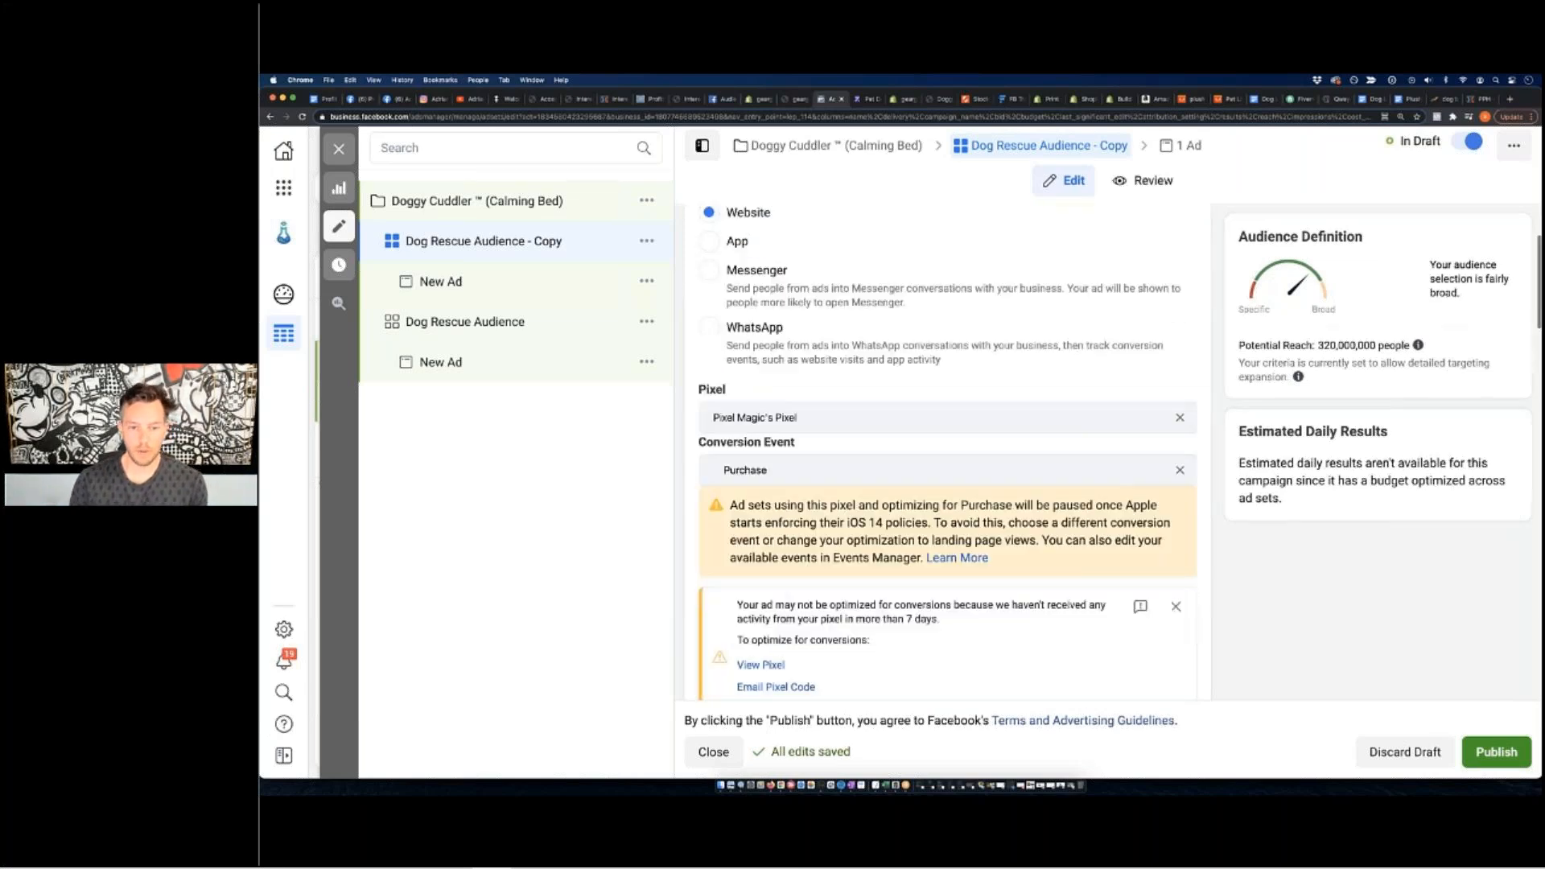
scroll(807, 453, down, 10)
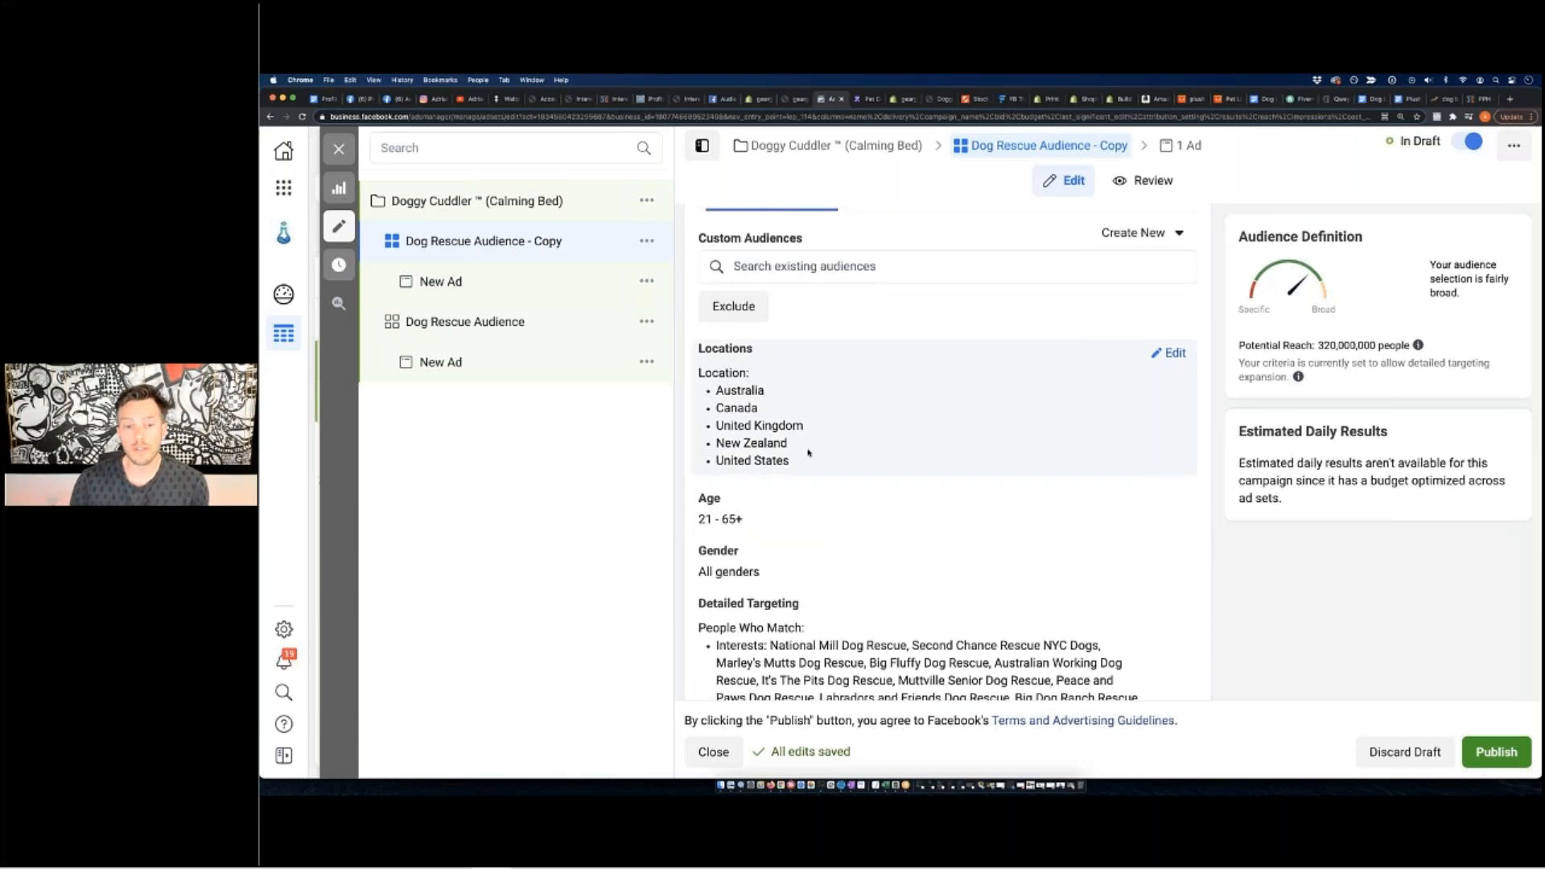
scroll(809, 453, down, 3)
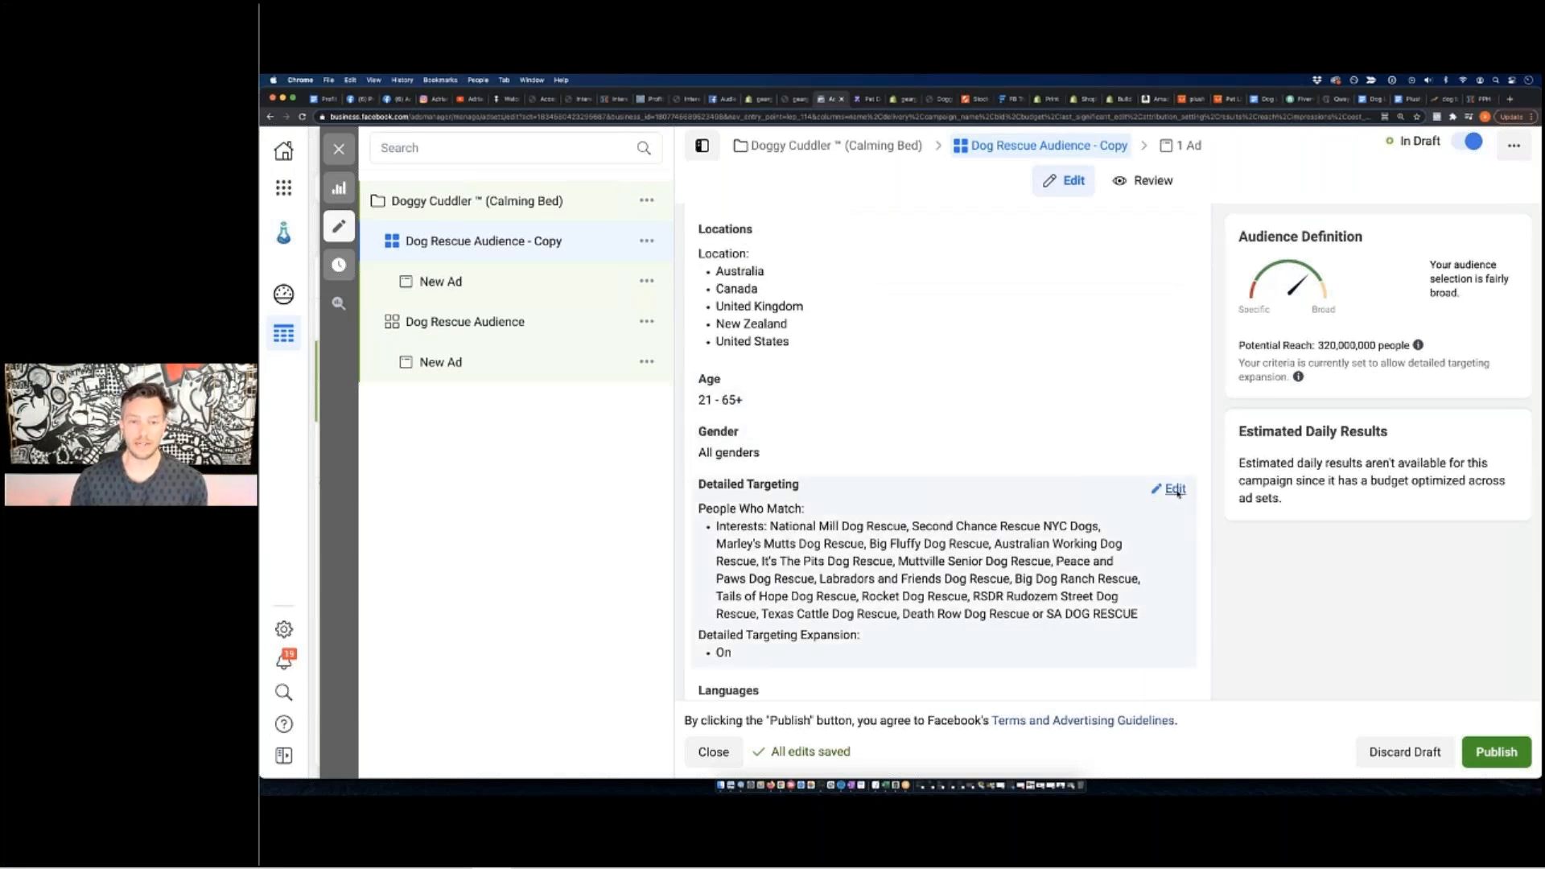
click(1175, 489)
scroll(1175, 474, down, 2)
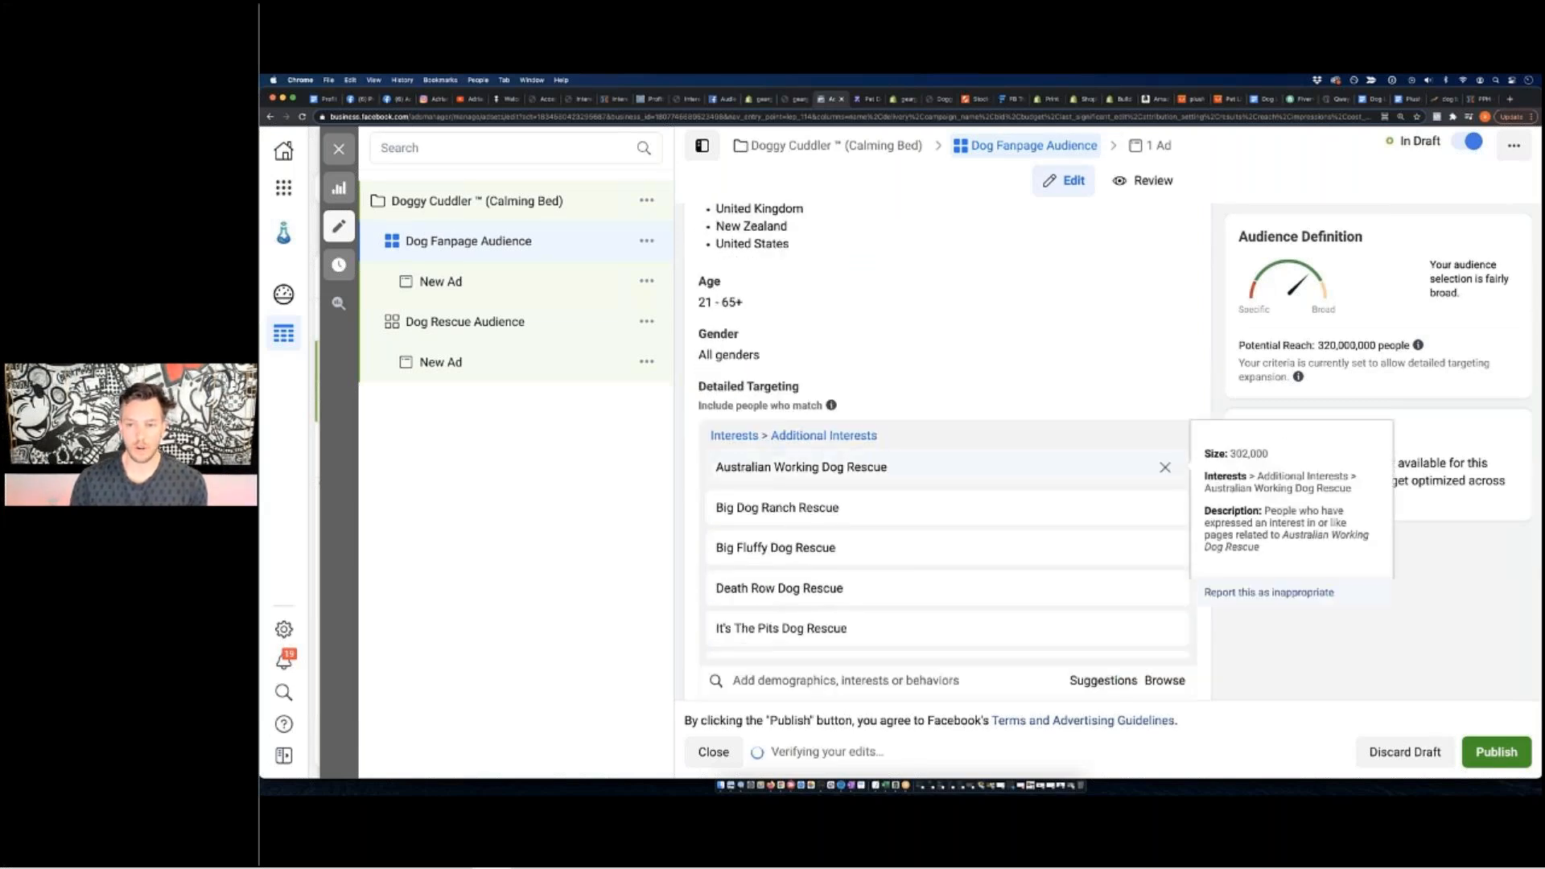
click(1165, 467)
click(1165, 468)
click(1165, 468)
click(1165, 468)
click(1165, 467)
click(1165, 468)
click(1165, 467)
click(1165, 467)
click(1165, 468)
click(1165, 468)
click(1165, 467)
click(1165, 467)
click(1165, 467)
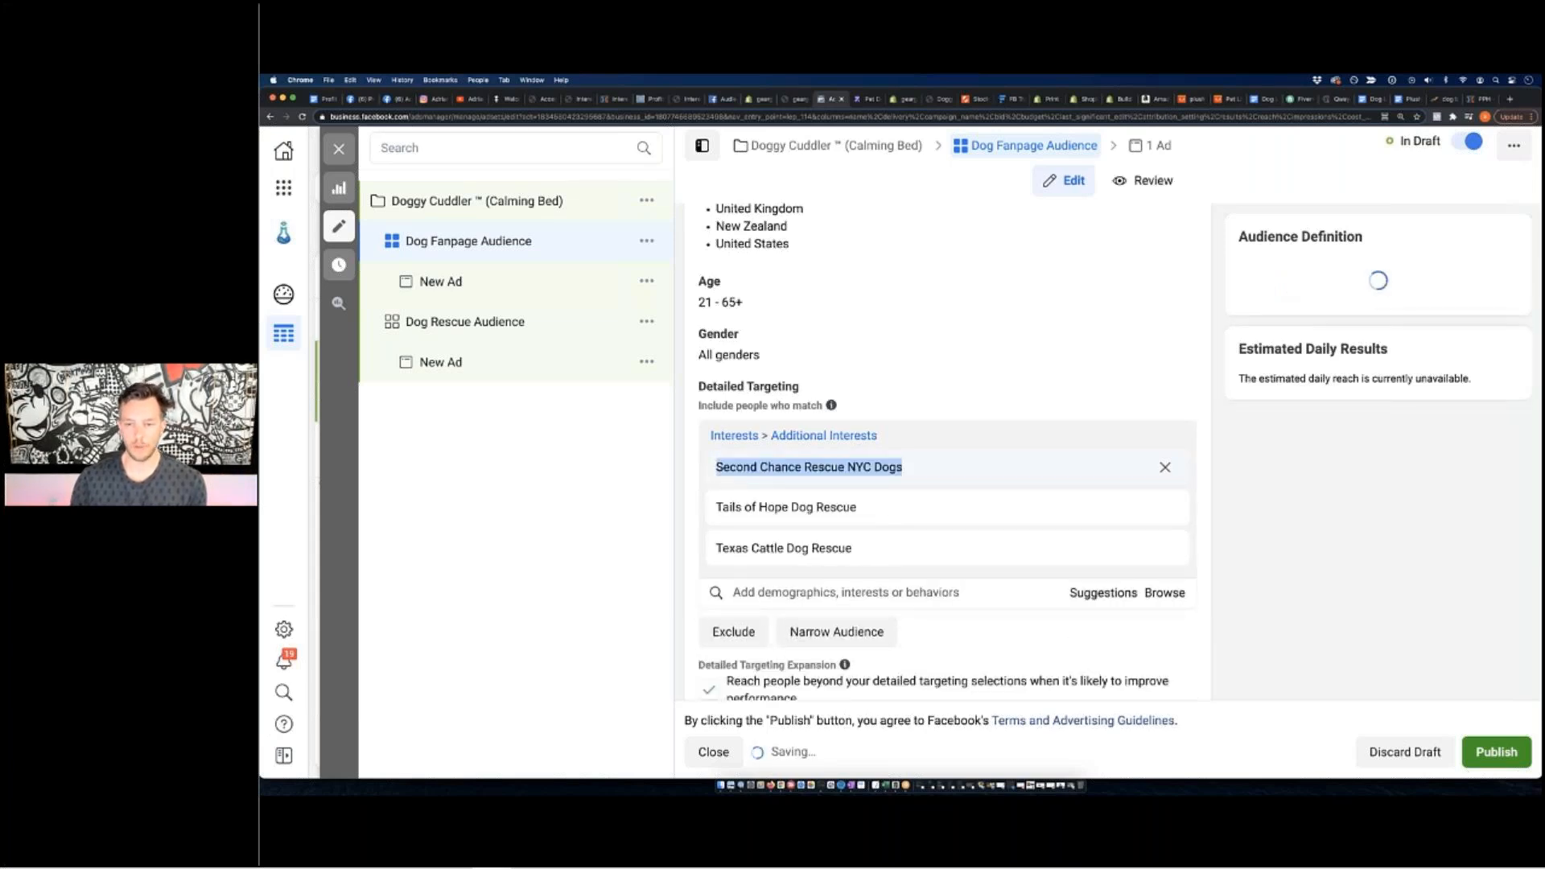
click(1165, 467)
click(1165, 467)
click(1165, 468)
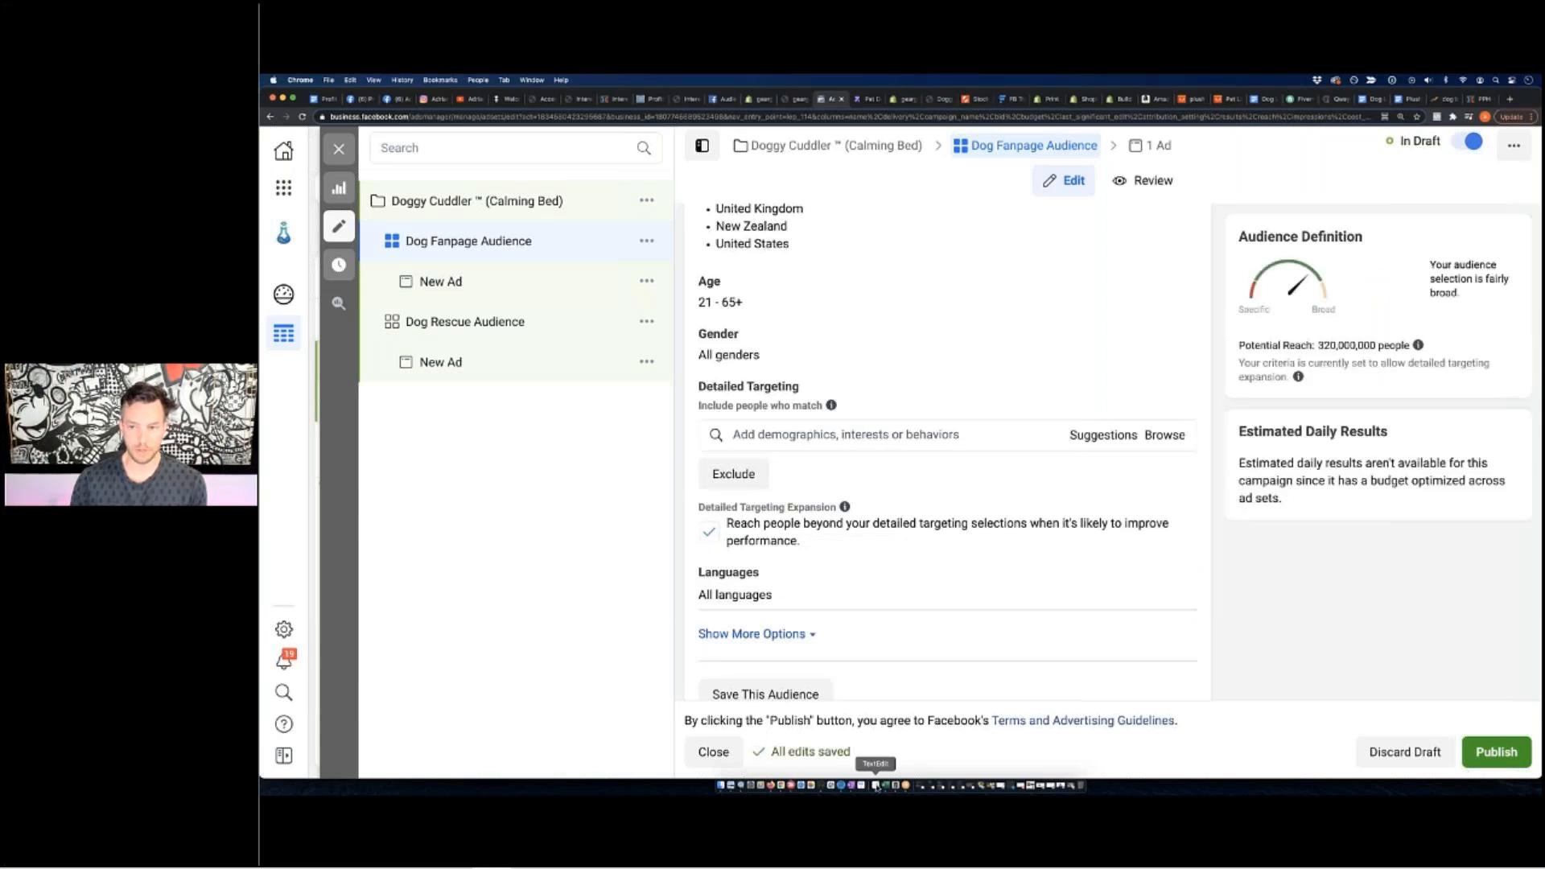
Show the Dog Fanpage Interest list from the TextEdit notes beside the Ads Manager window, narrowing the browser to fit.
click(875, 784)
scroll(1392, 450, up, 10)
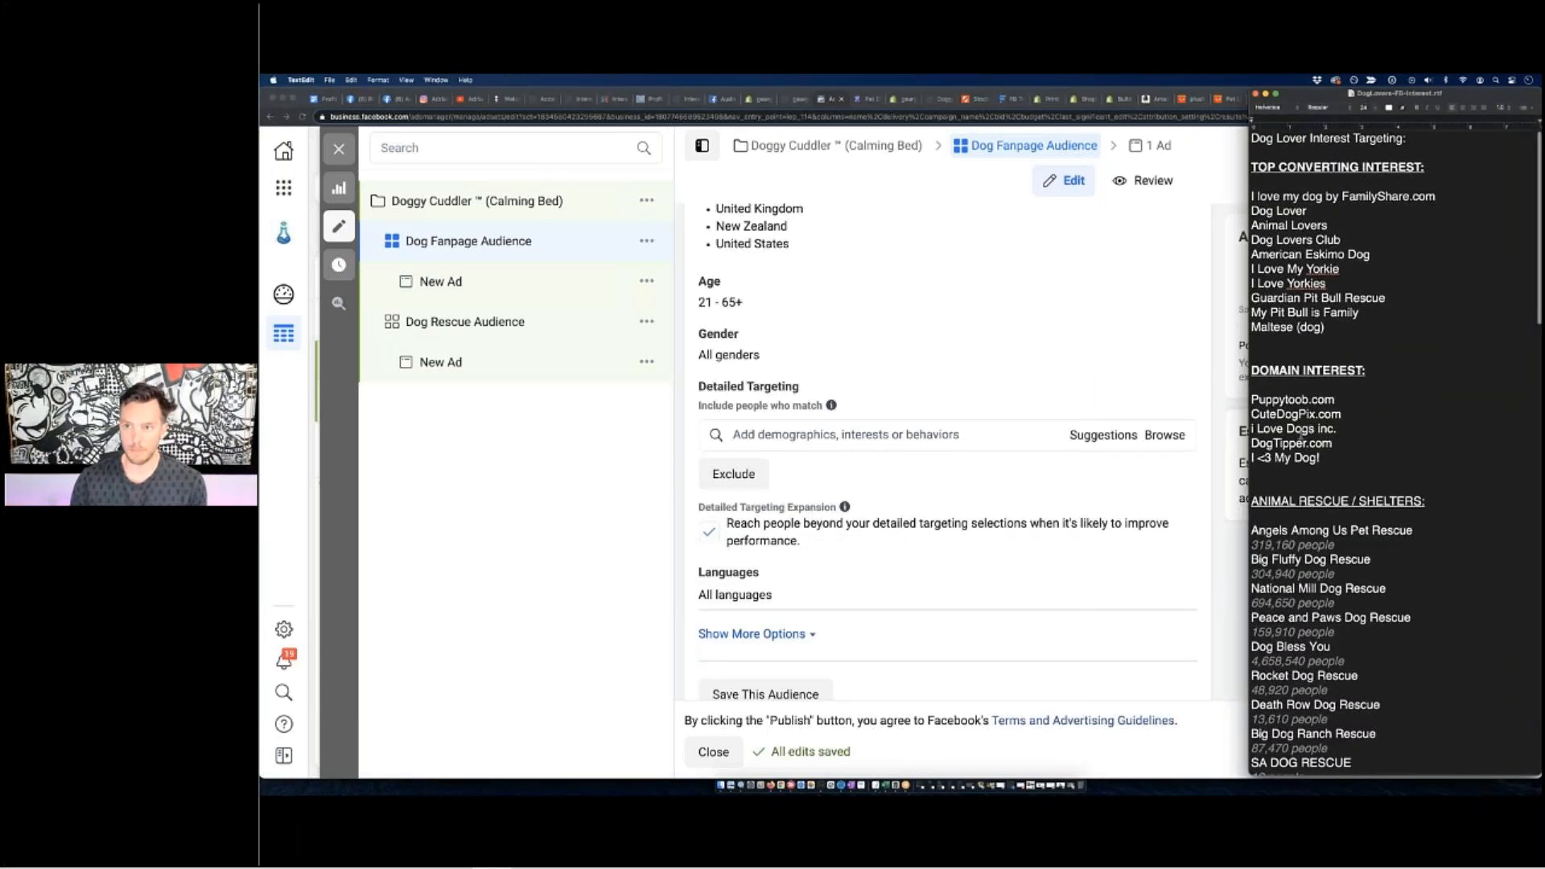
scroll(1313, 433, down, 20)
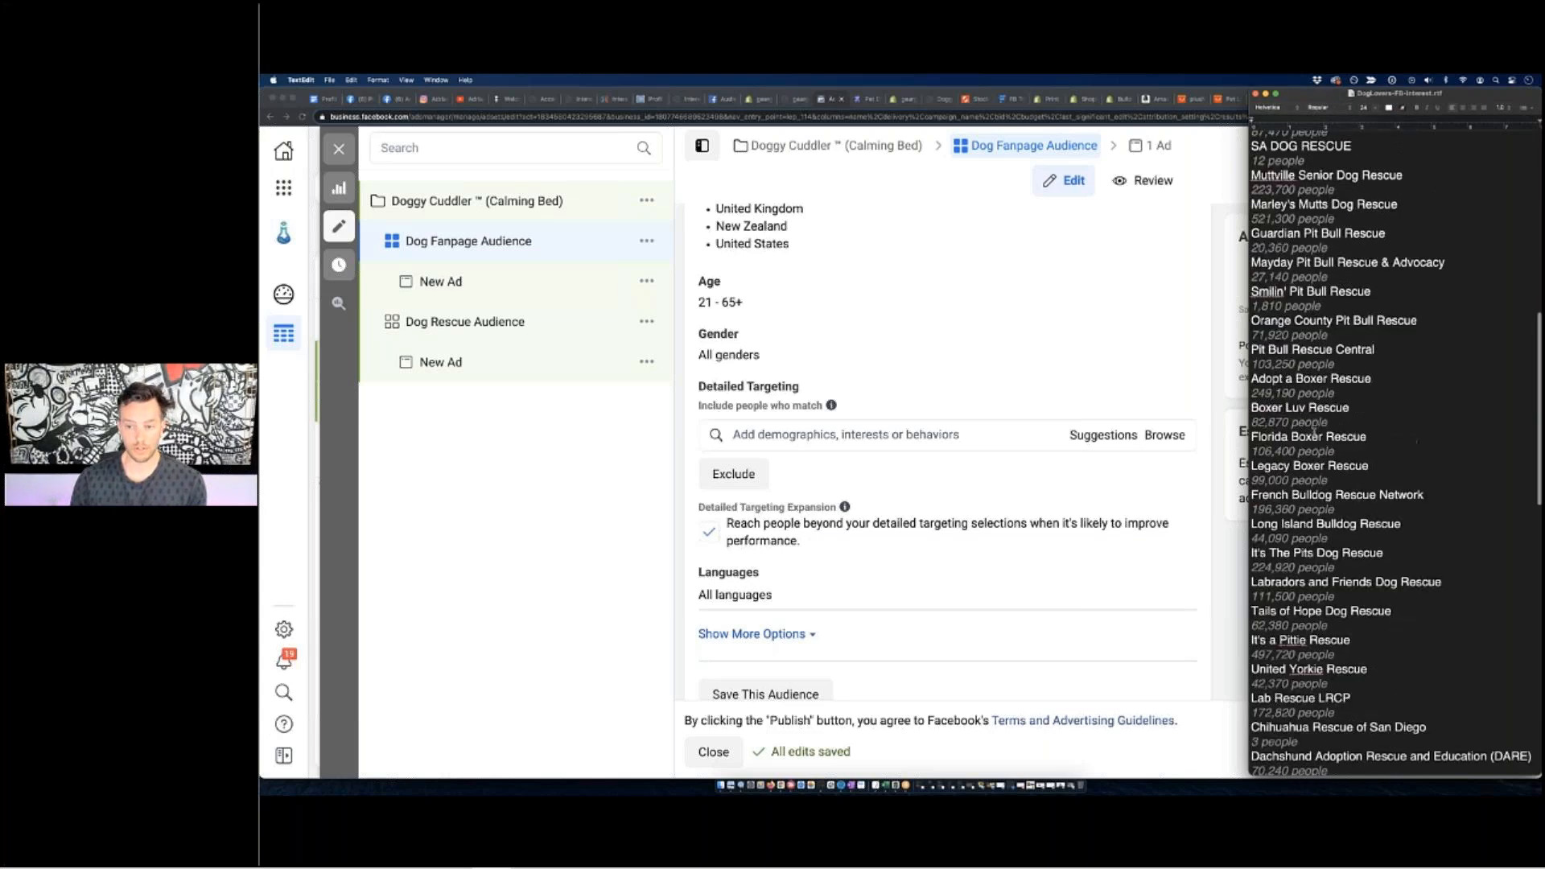
scroll(1313, 432, down, 5)
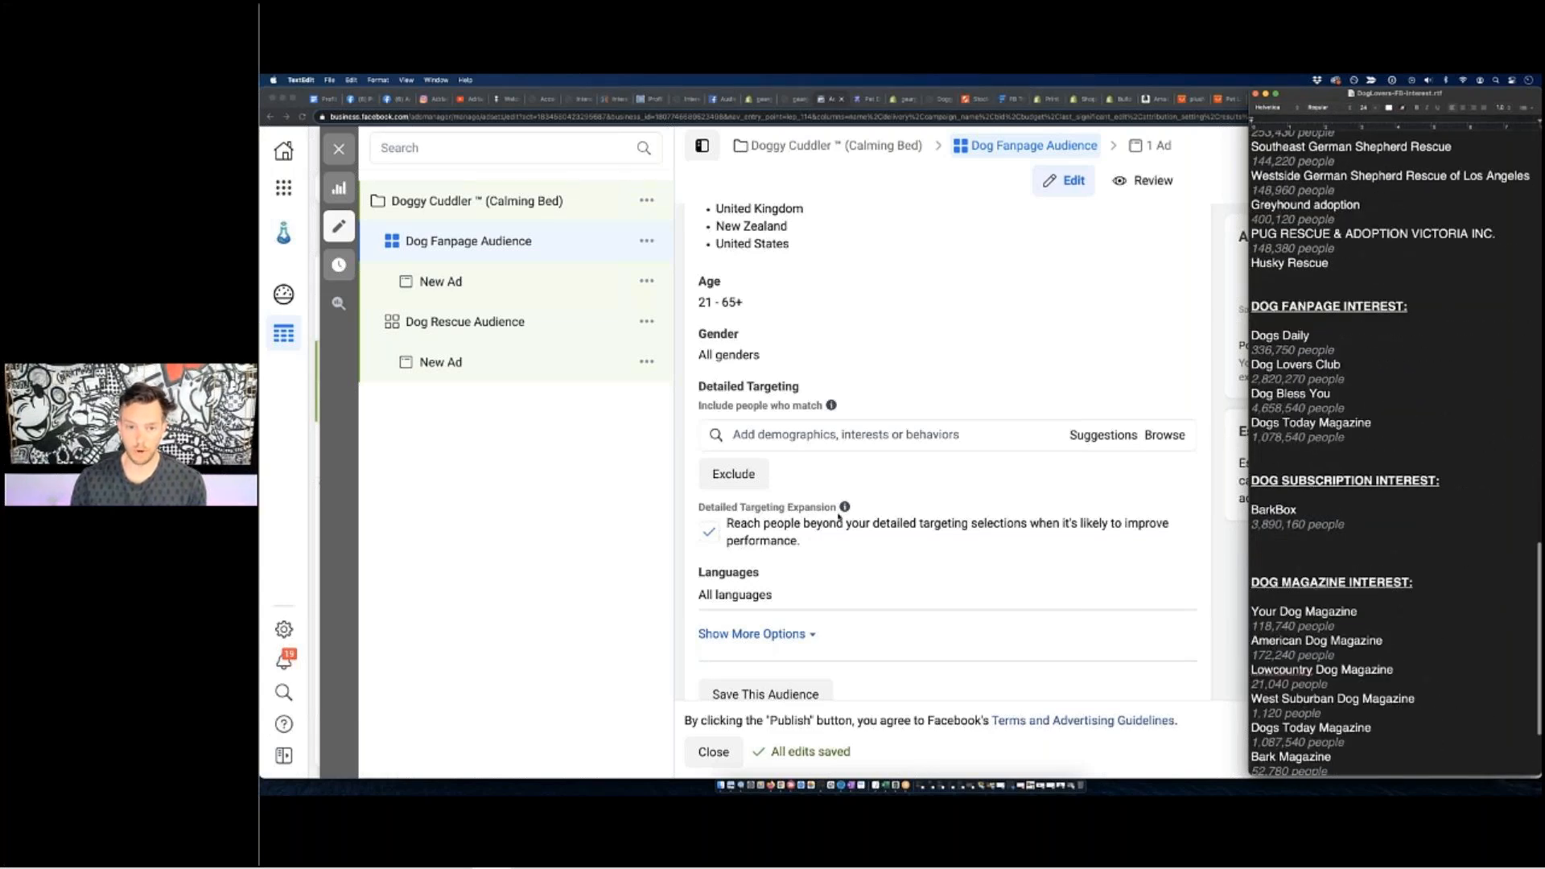
key(super+Tab)
drag(1542, 432, 1248, 432)
Turn off Detailed Targeting Expansion for the Dog Fanpage Audience ad set and add the Dogs Daily interest.
click(438, 531)
click(462, 435)
text(dogs dai)
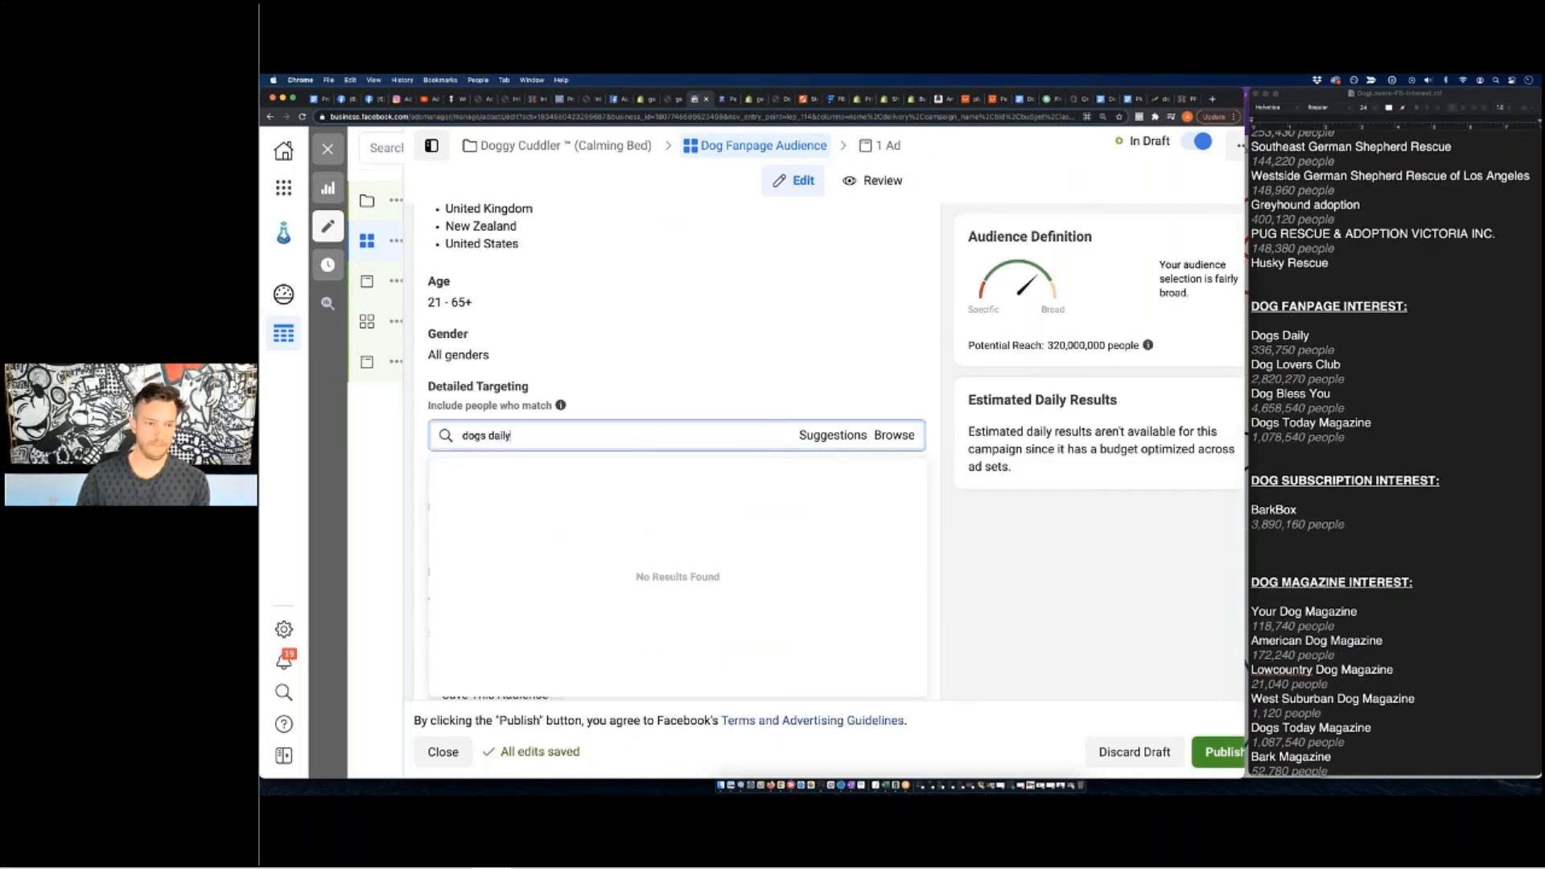
text(ly)
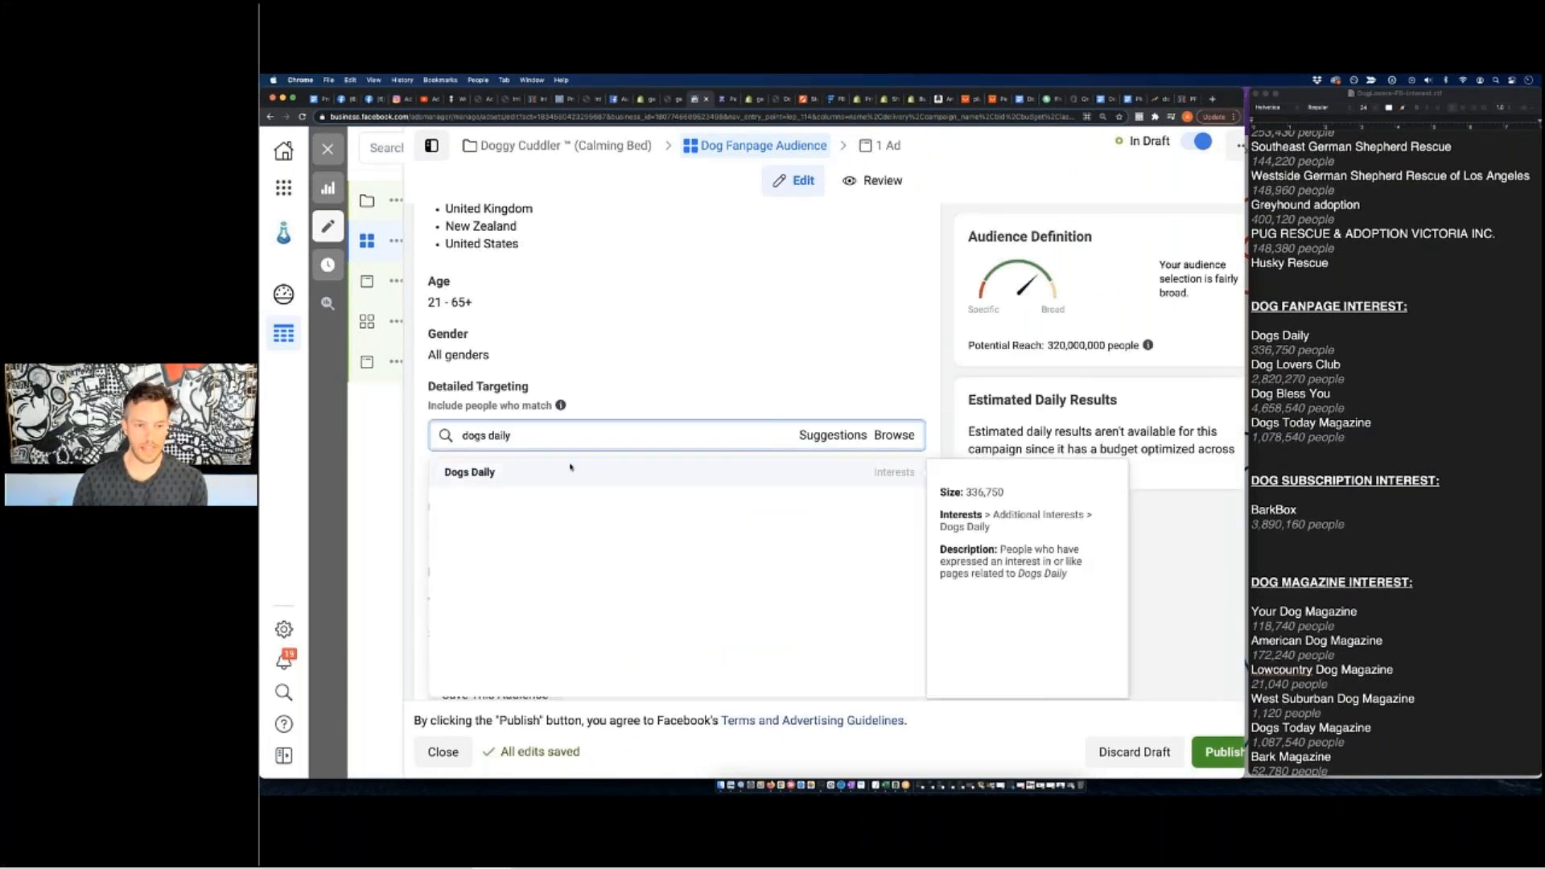
click(603, 471)
Add the Dog Lovers Club and Dog Bless You interests to the Dog Fanpage Audience ad set's detailed targeting.
click(555, 511)
text(d)
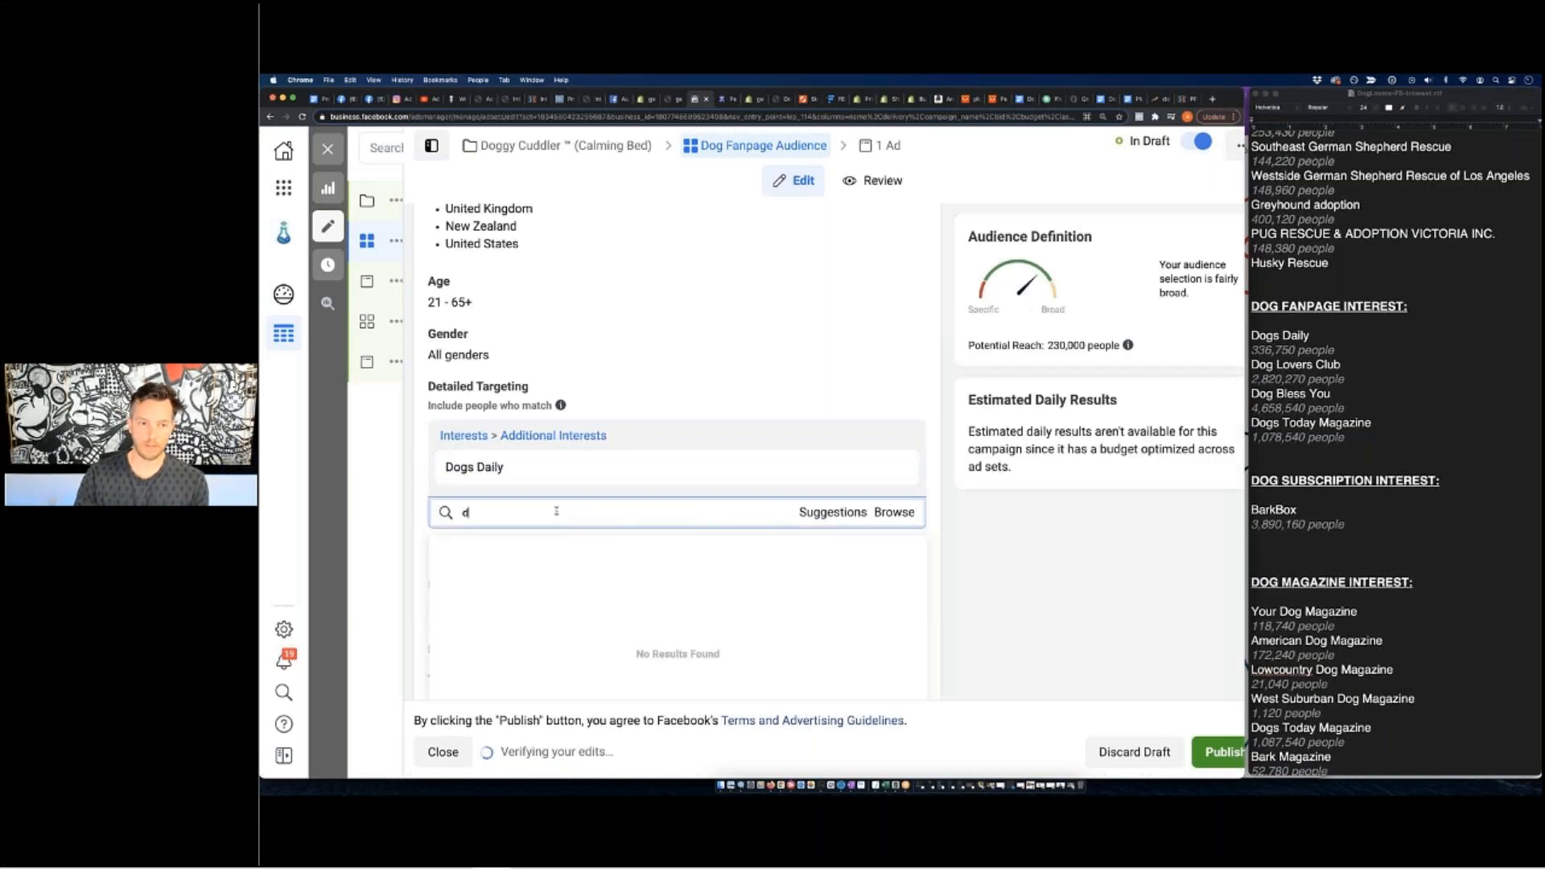
text(og lovers club)
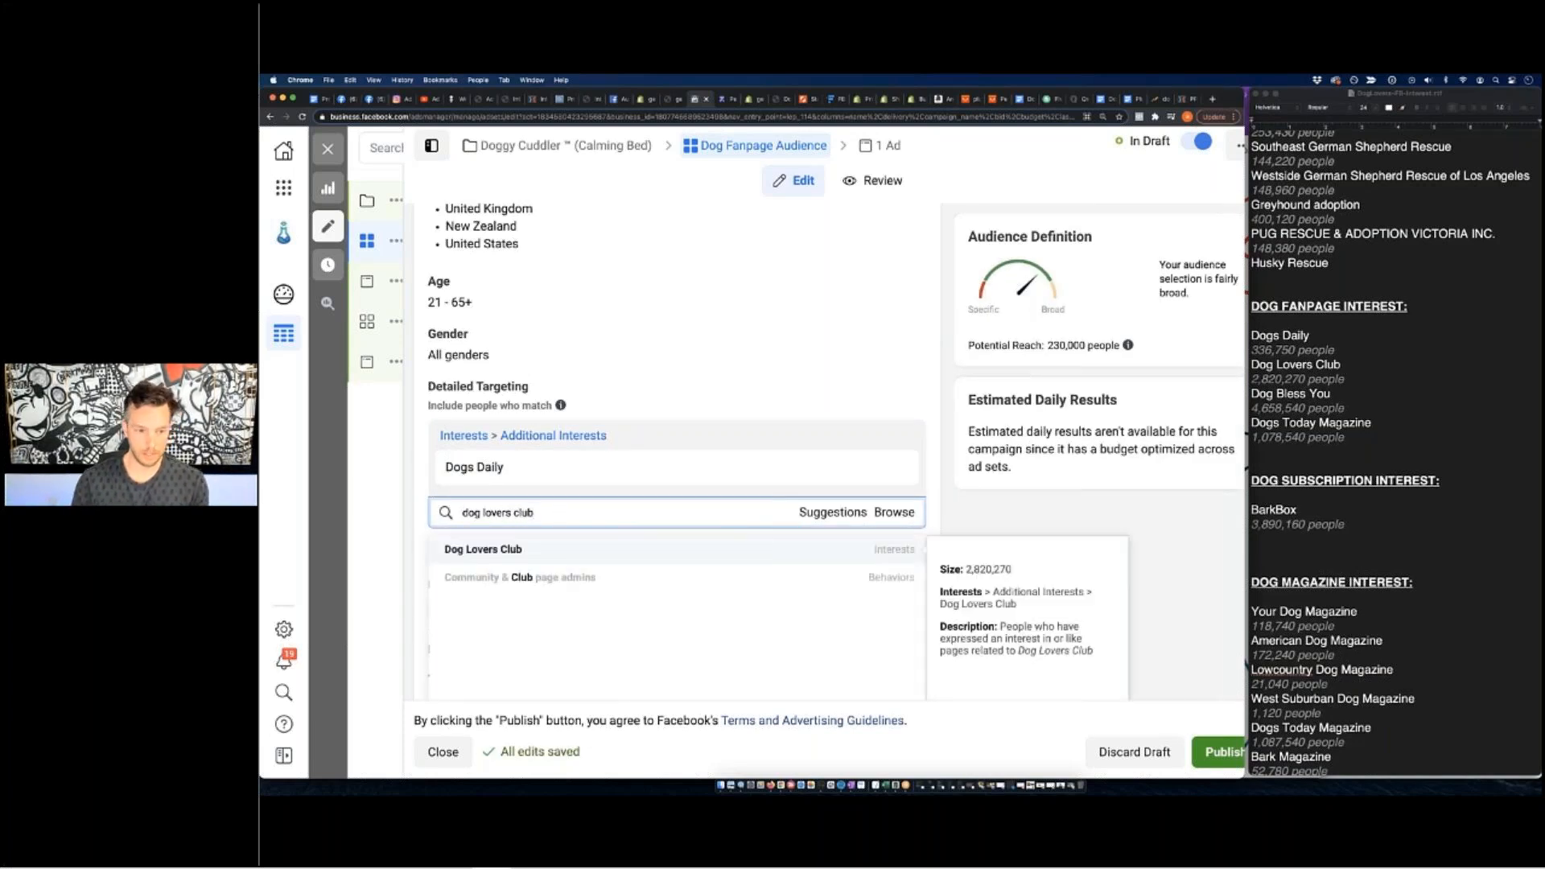
click(599, 545)
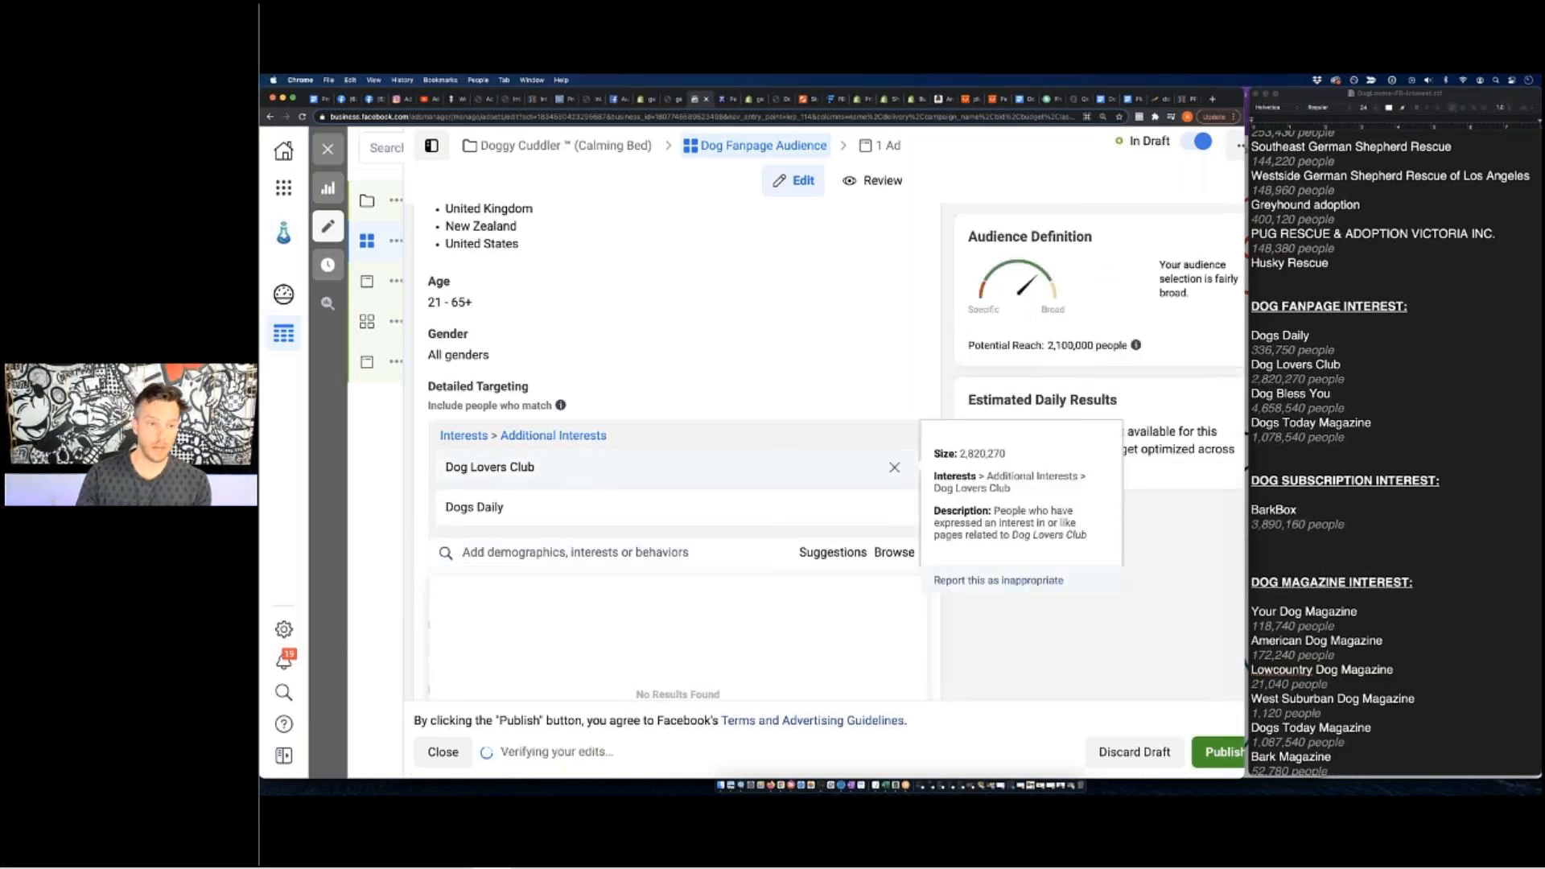
text(dog bless you)
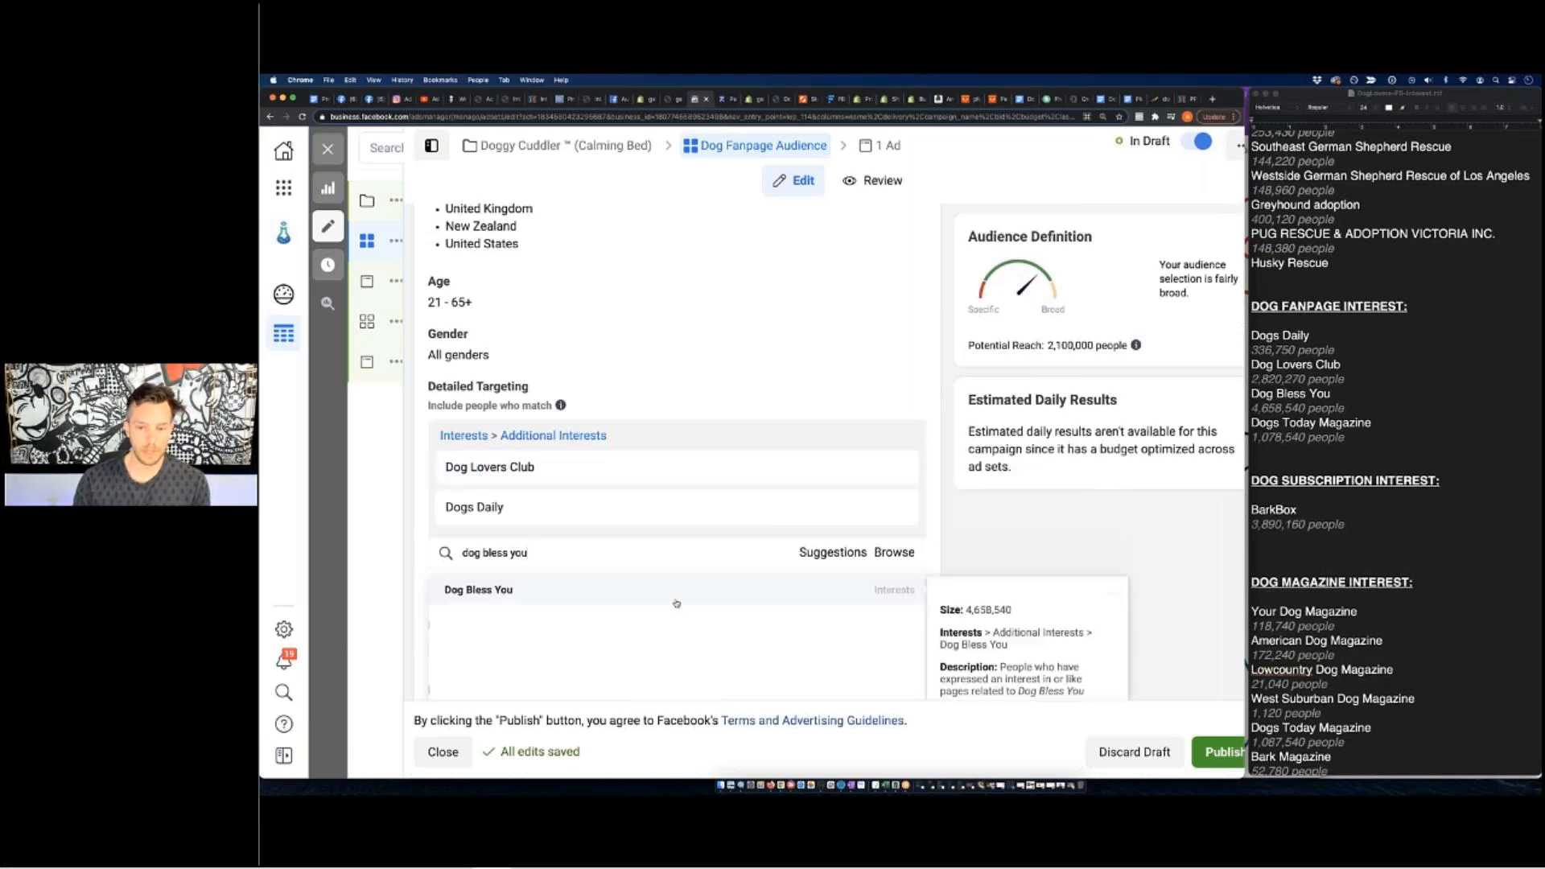
click(683, 596)
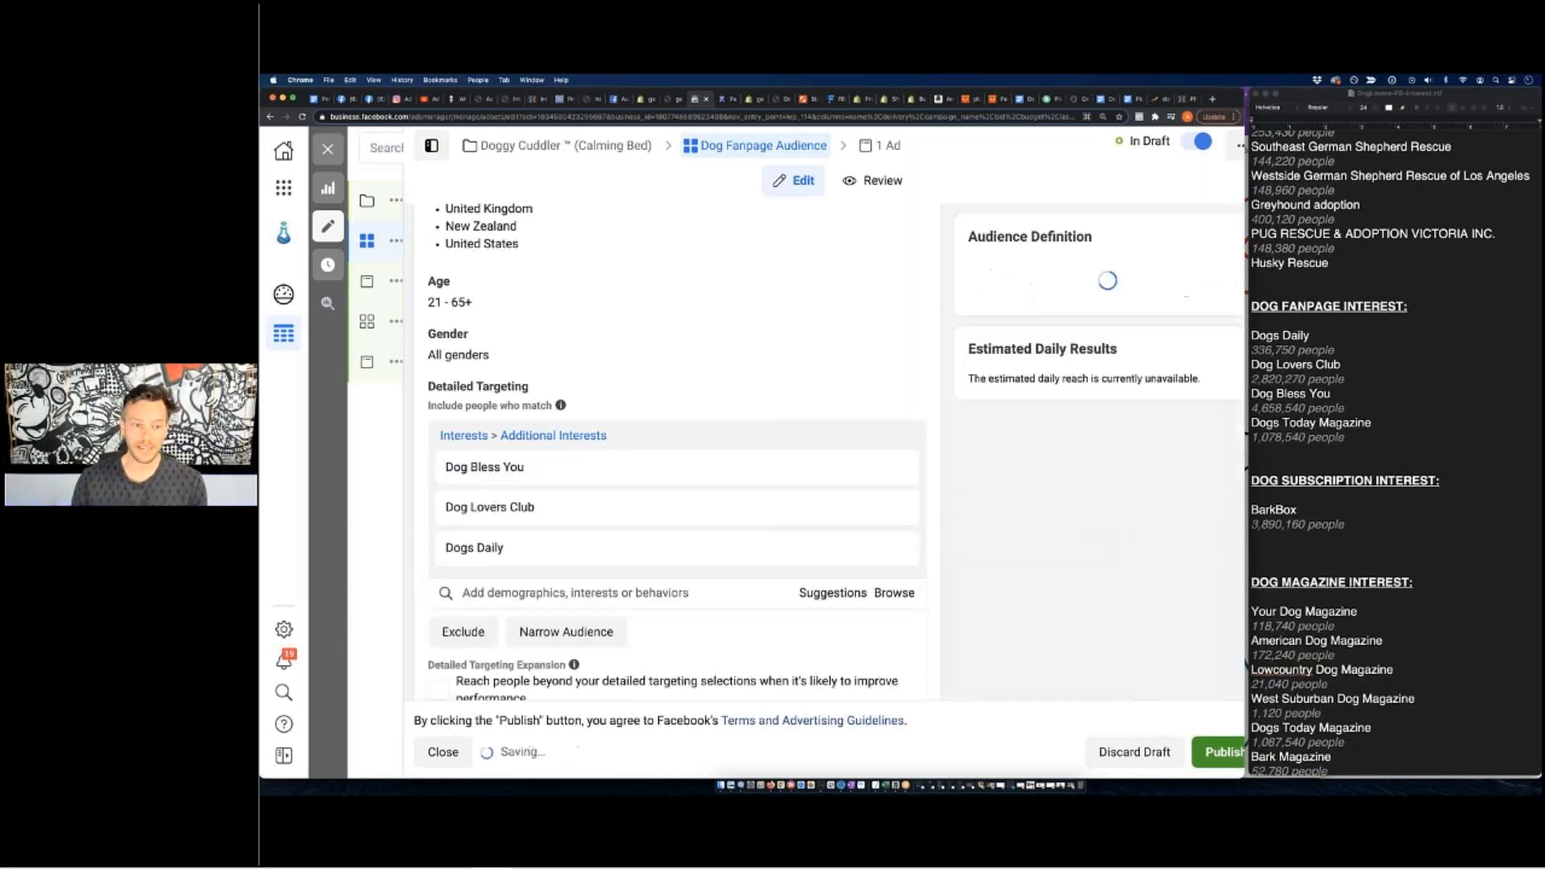
click(523, 599)
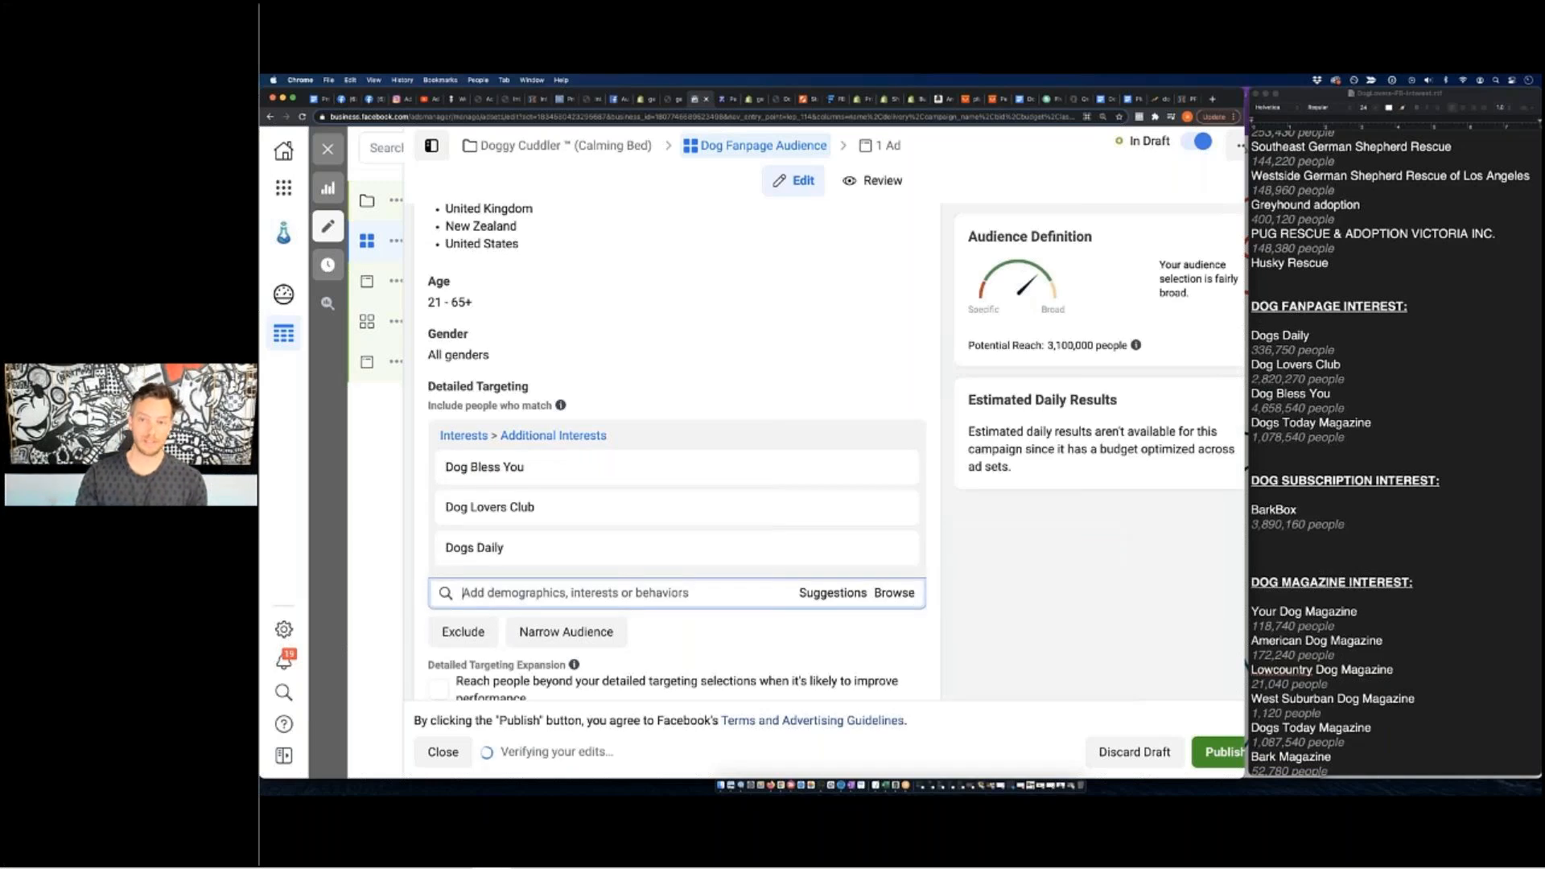
text(dogs to)
key(BackSpace)
key(BackSpace)
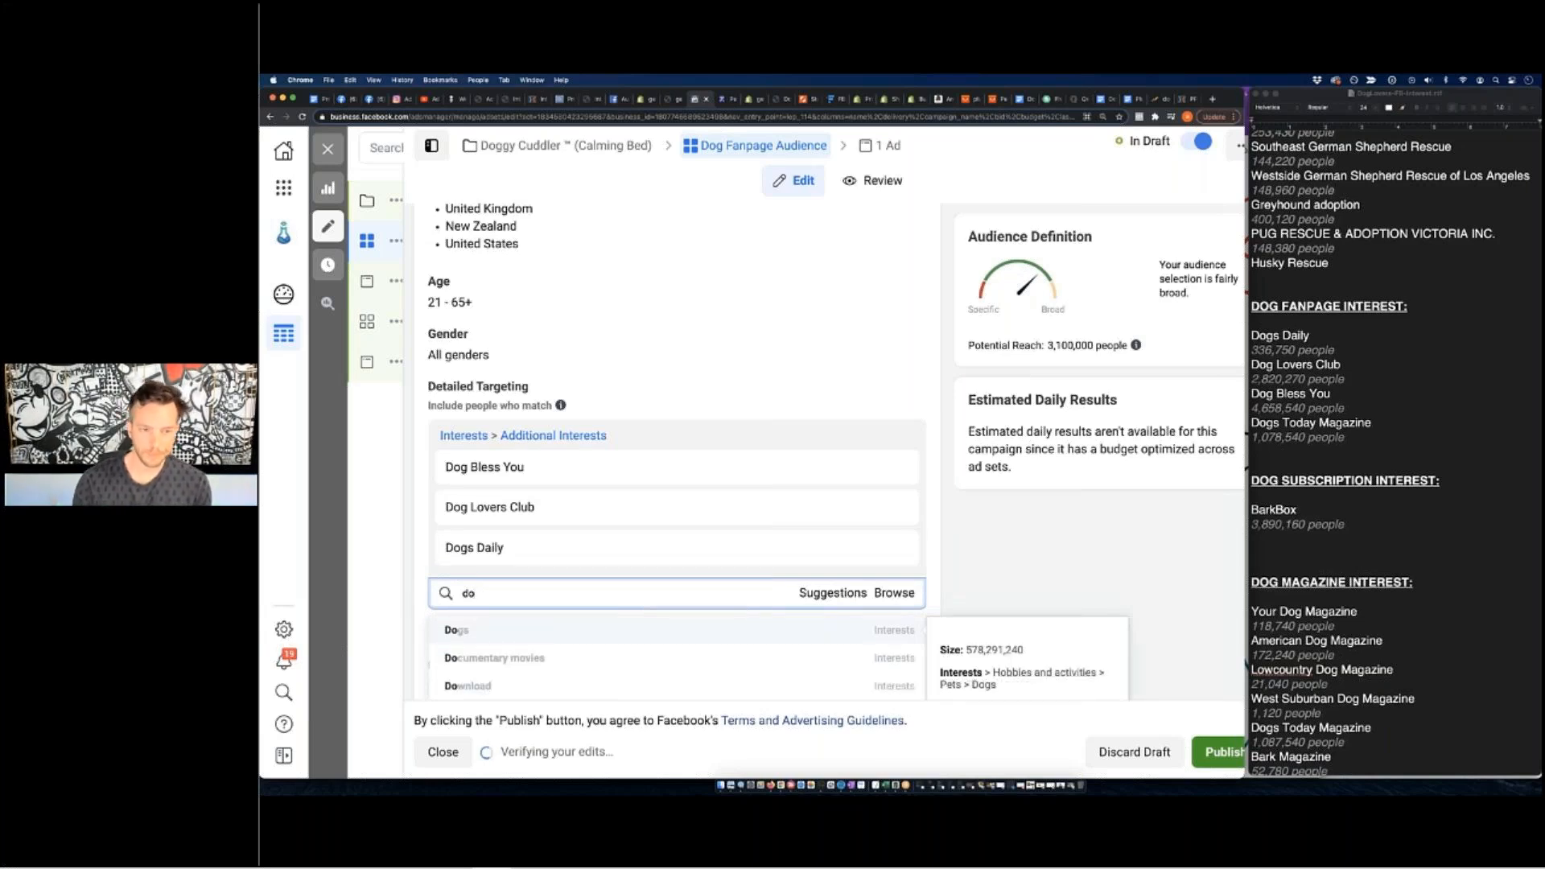
click(1000, 554)
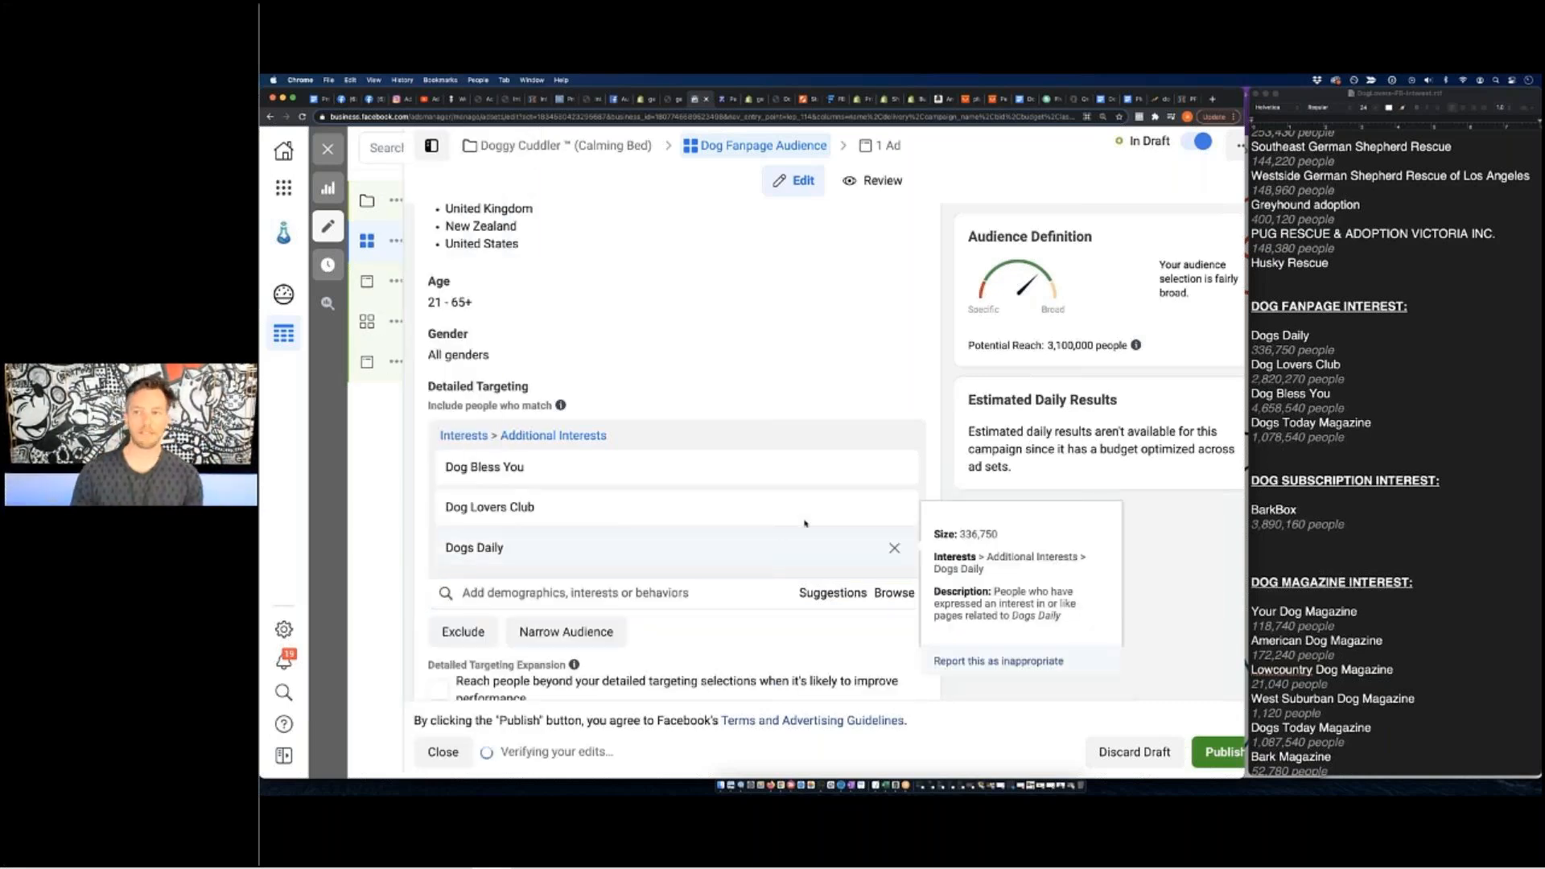
Check the interest notes for further fanpages and add the Wallace the Pit Bull interest to the Dog Fanpage Audience ad set's detailed targeting.
mouse_move(806, 523)
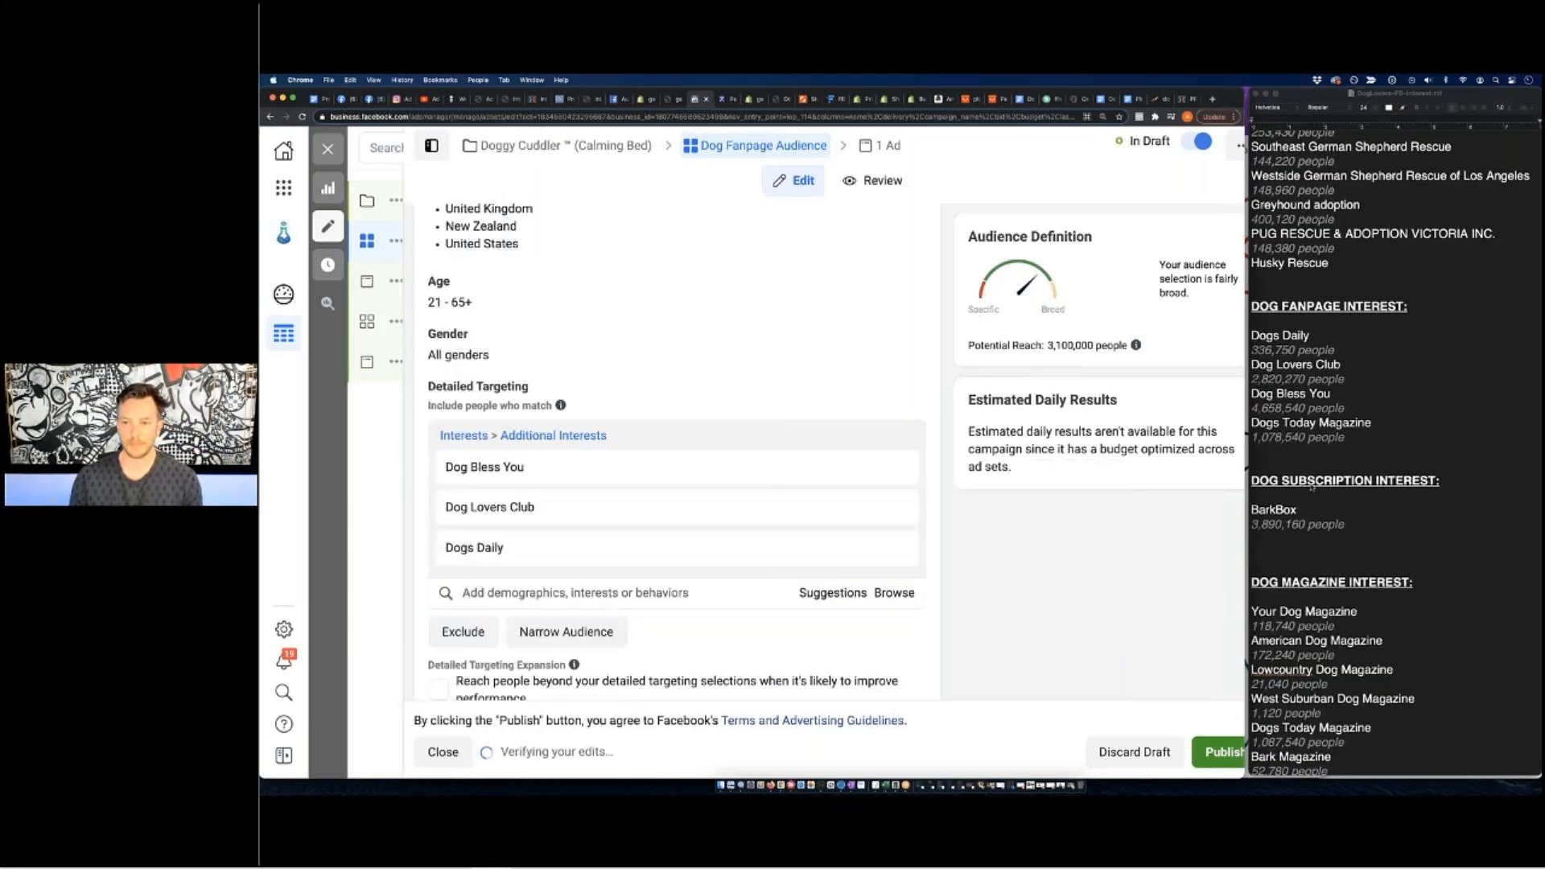
scroll(1309, 488, down, 3)
scroll(1309, 489, up, 10)
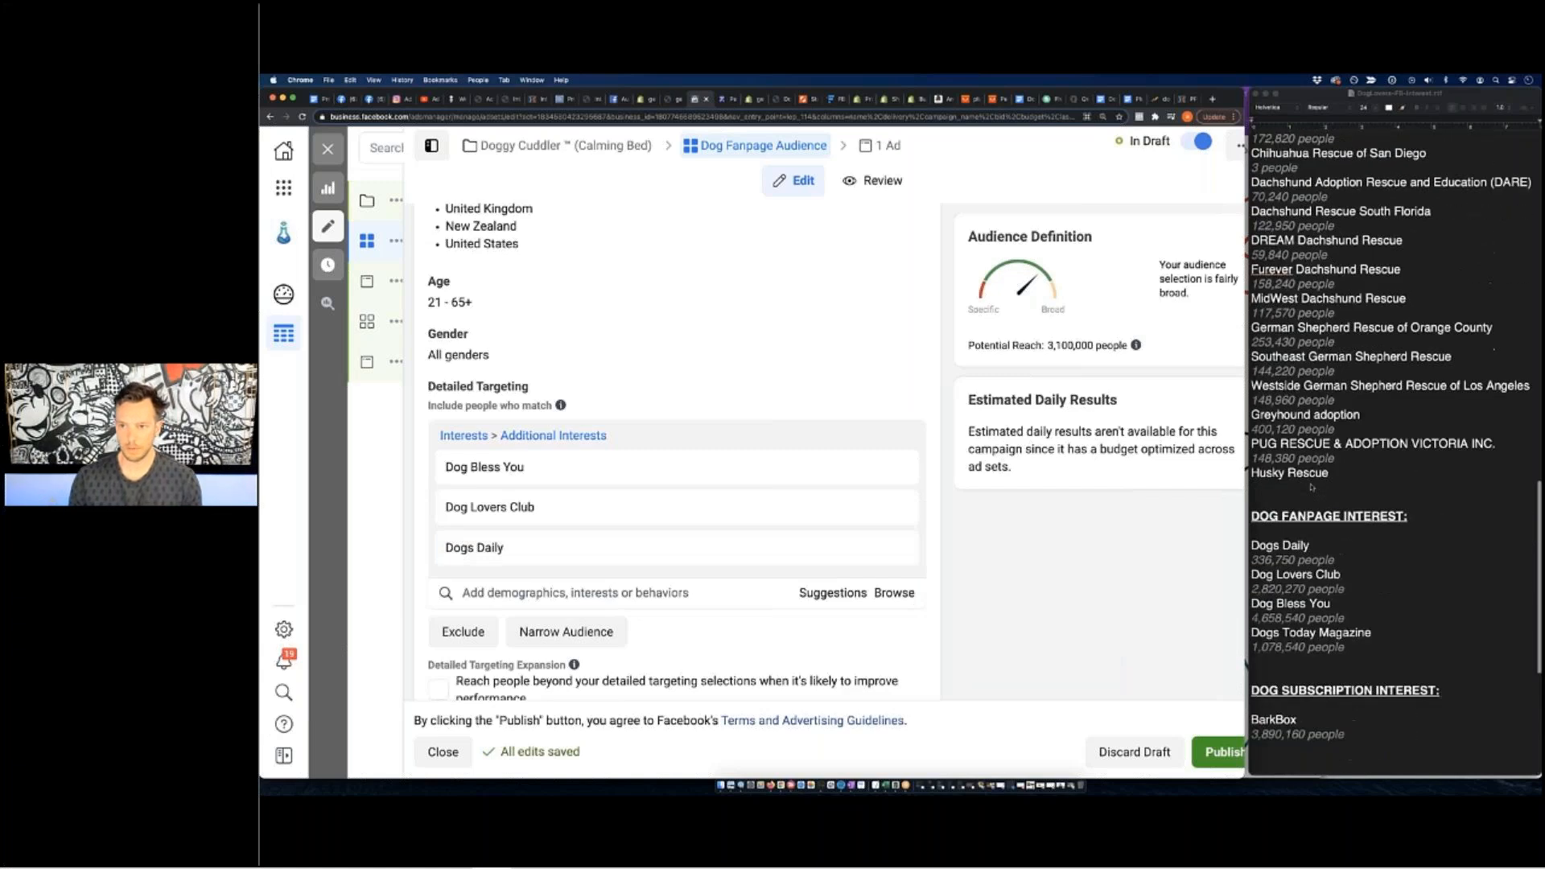
scroll(1309, 487, up, 15)
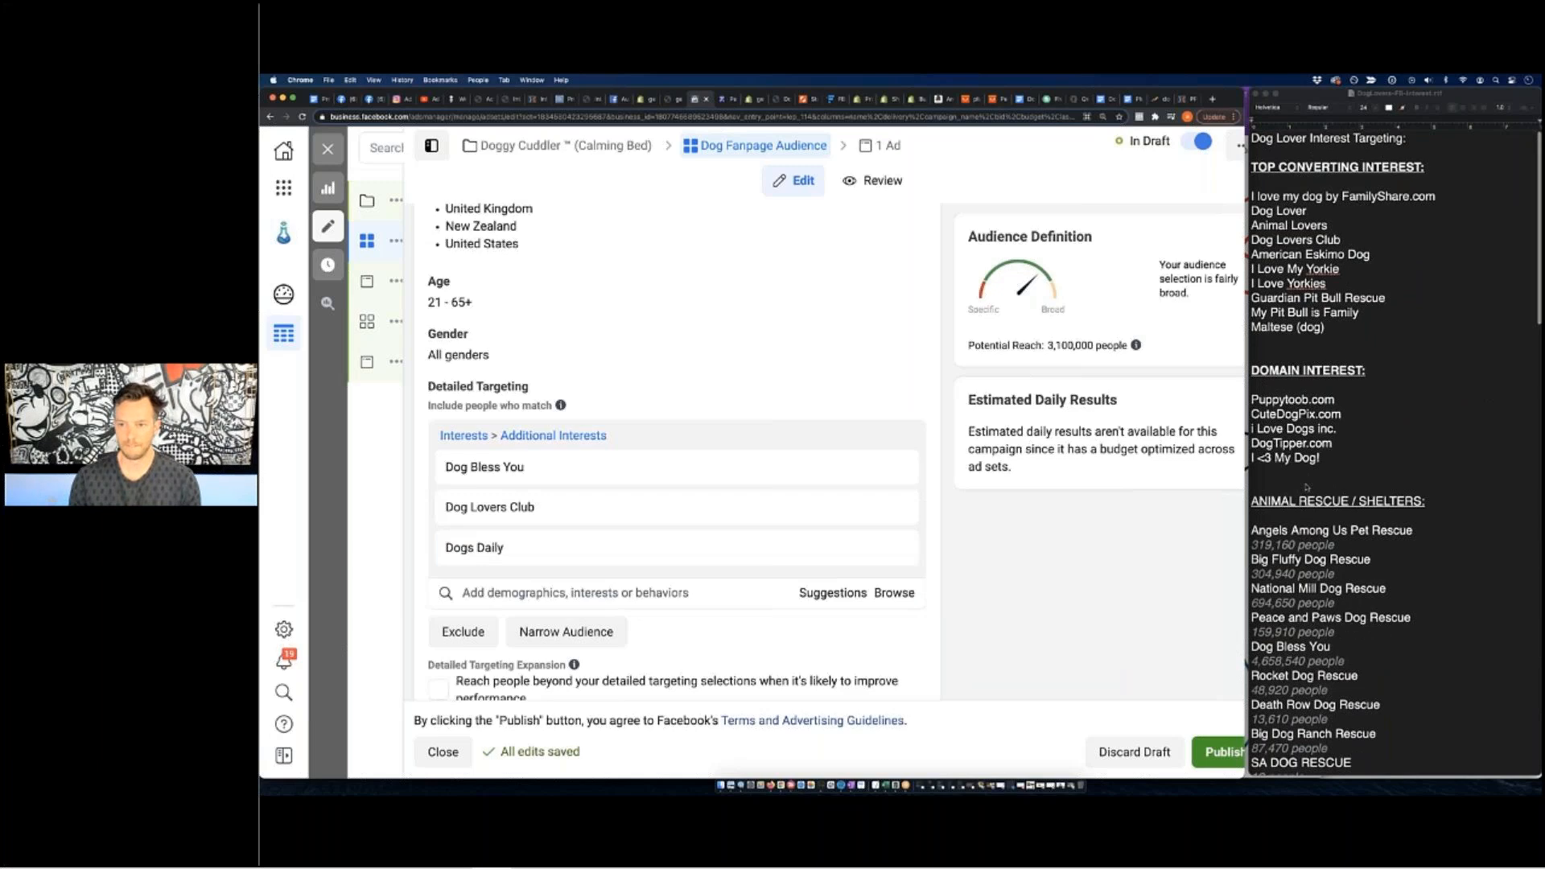
scroll(1306, 487, down, 12)
scroll(651, 534, down, 1)
mouse_move(651, 534)
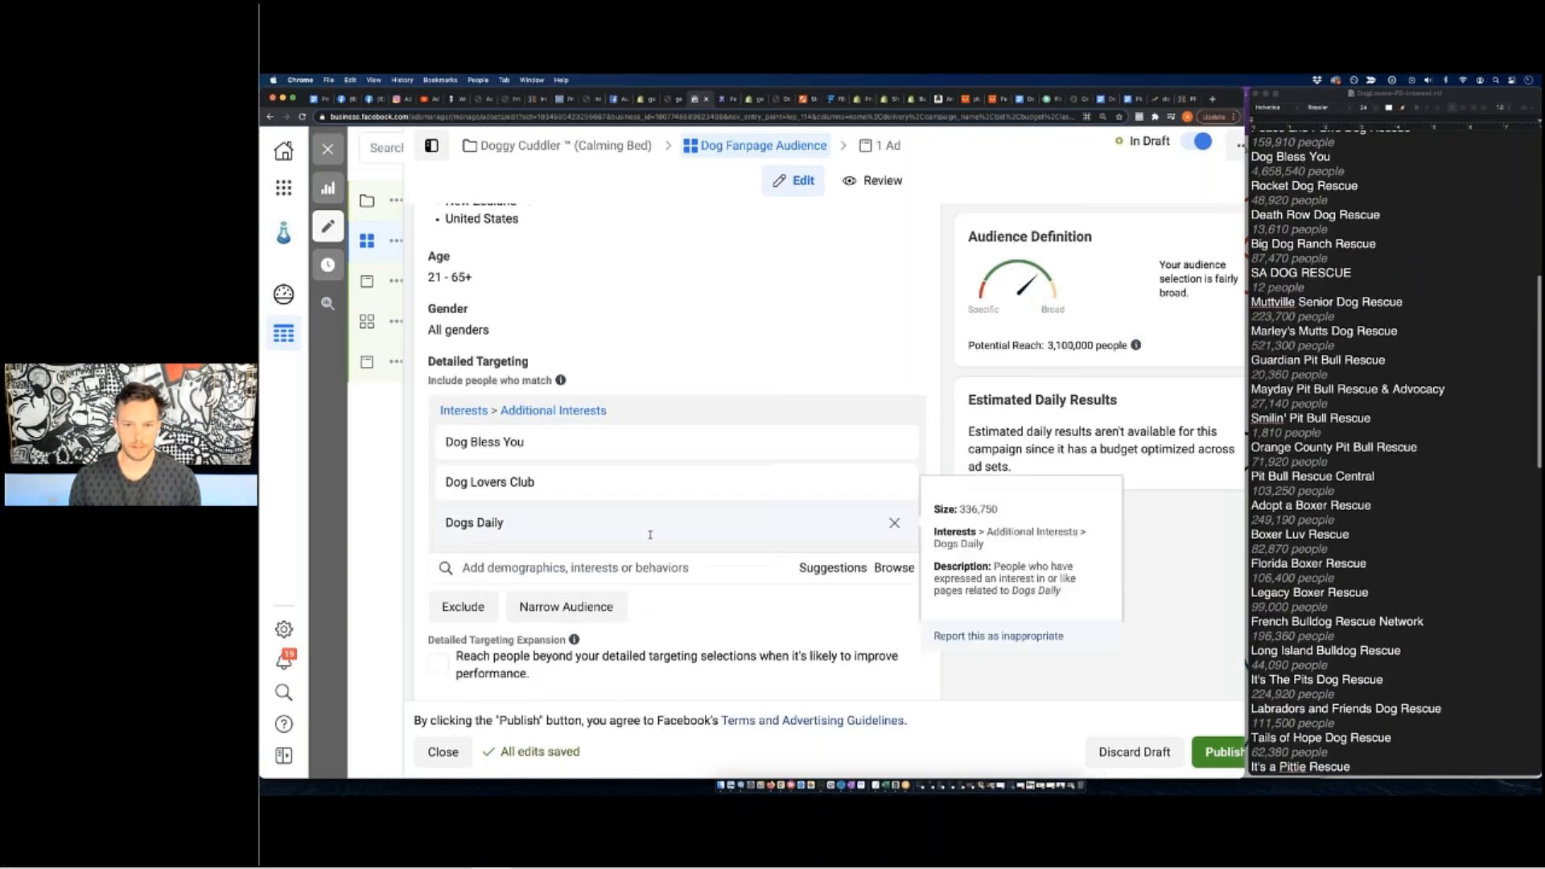
scroll(651, 534, down, 1)
click(718, 536)
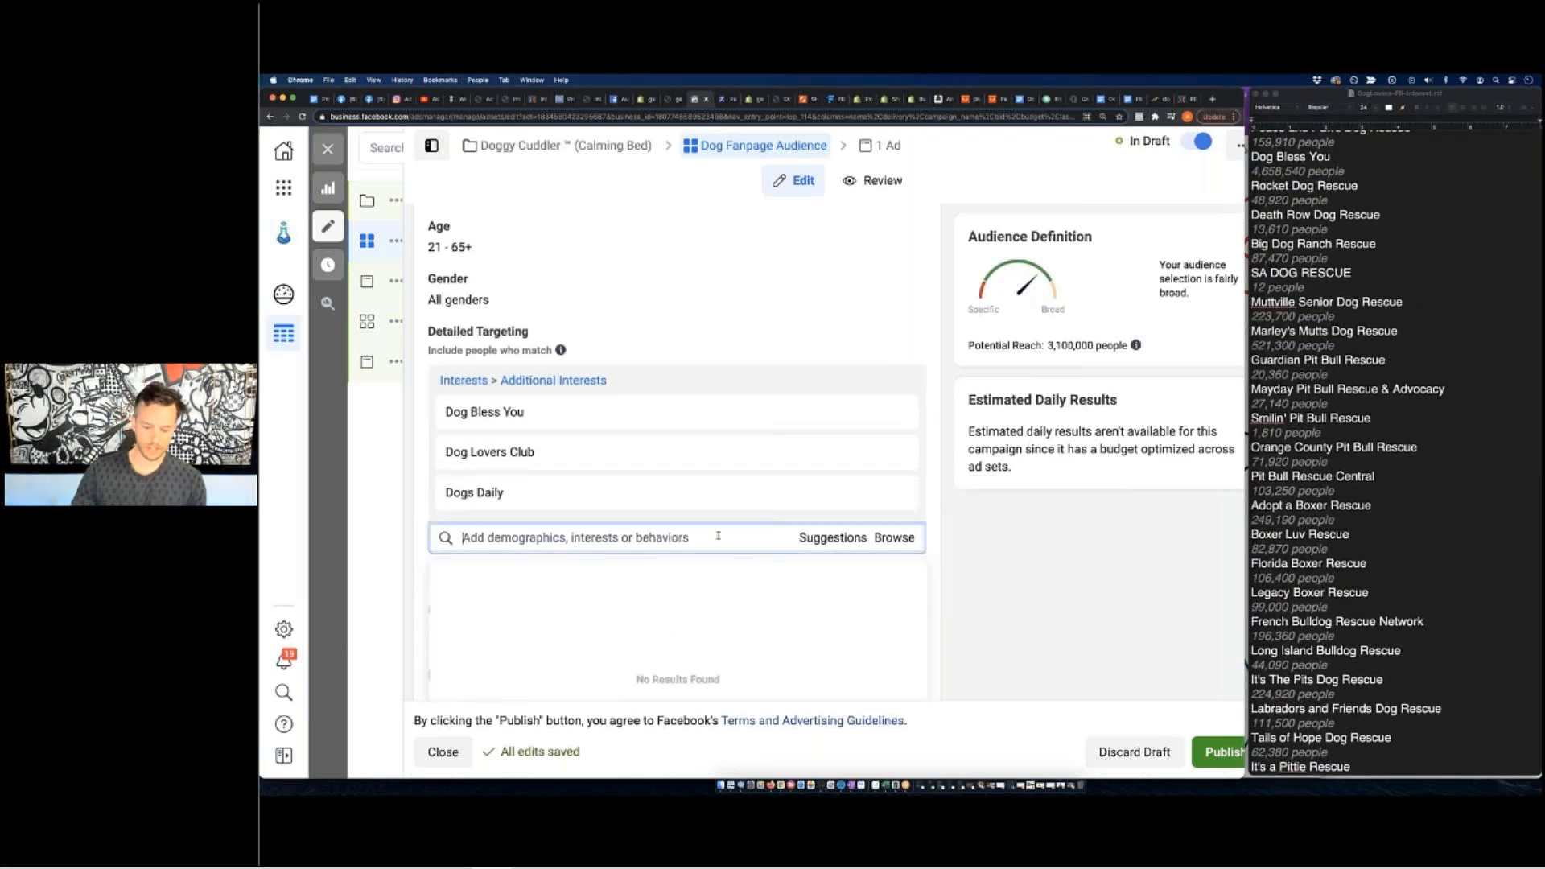
text(wallace t)
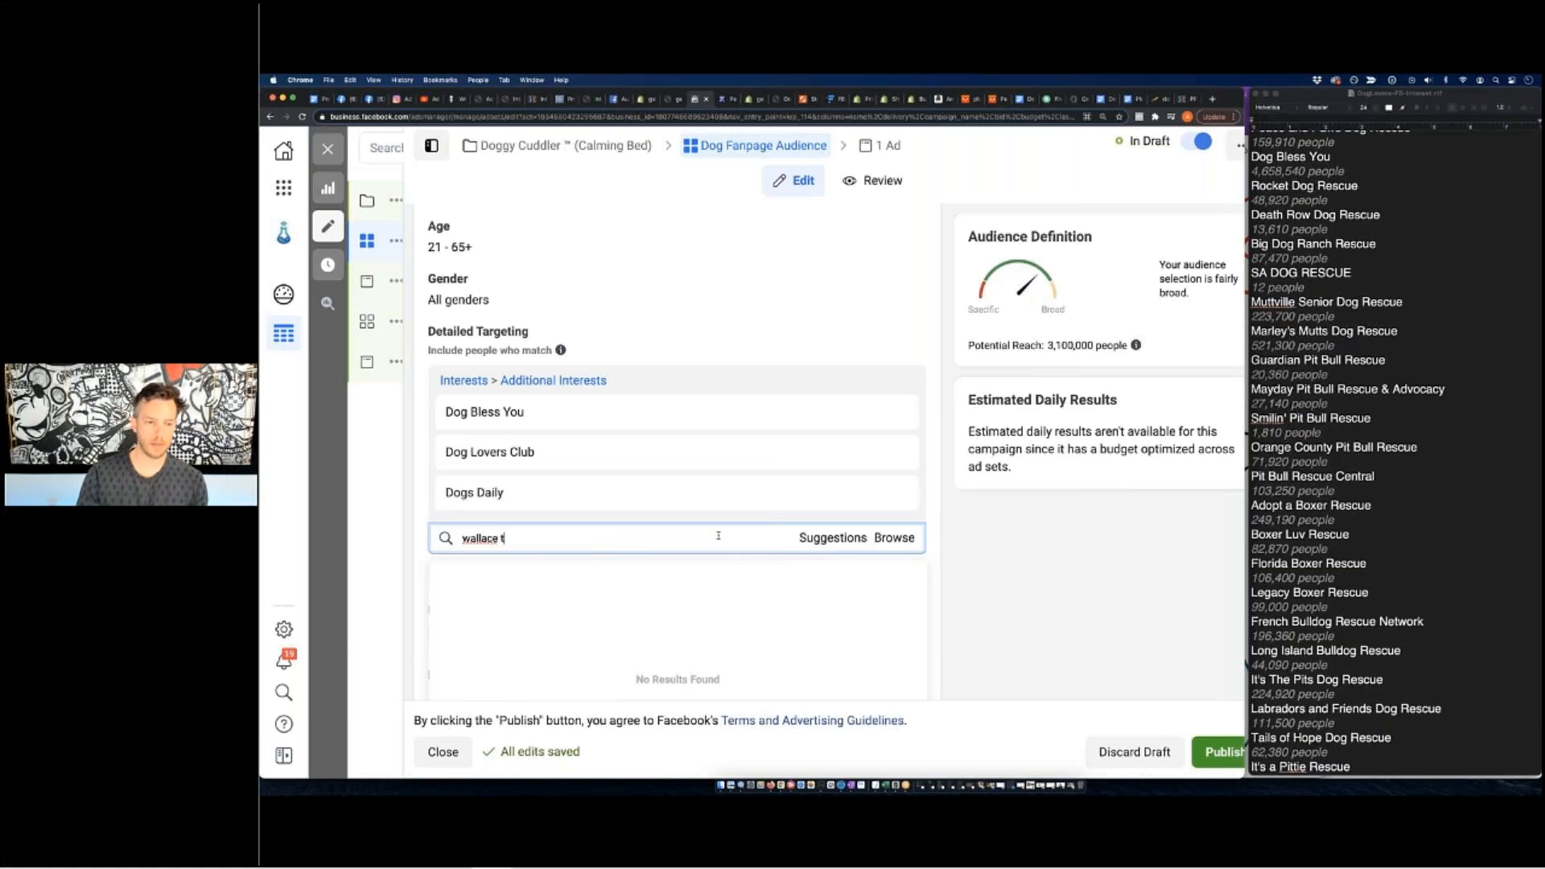
text(he pit bull)
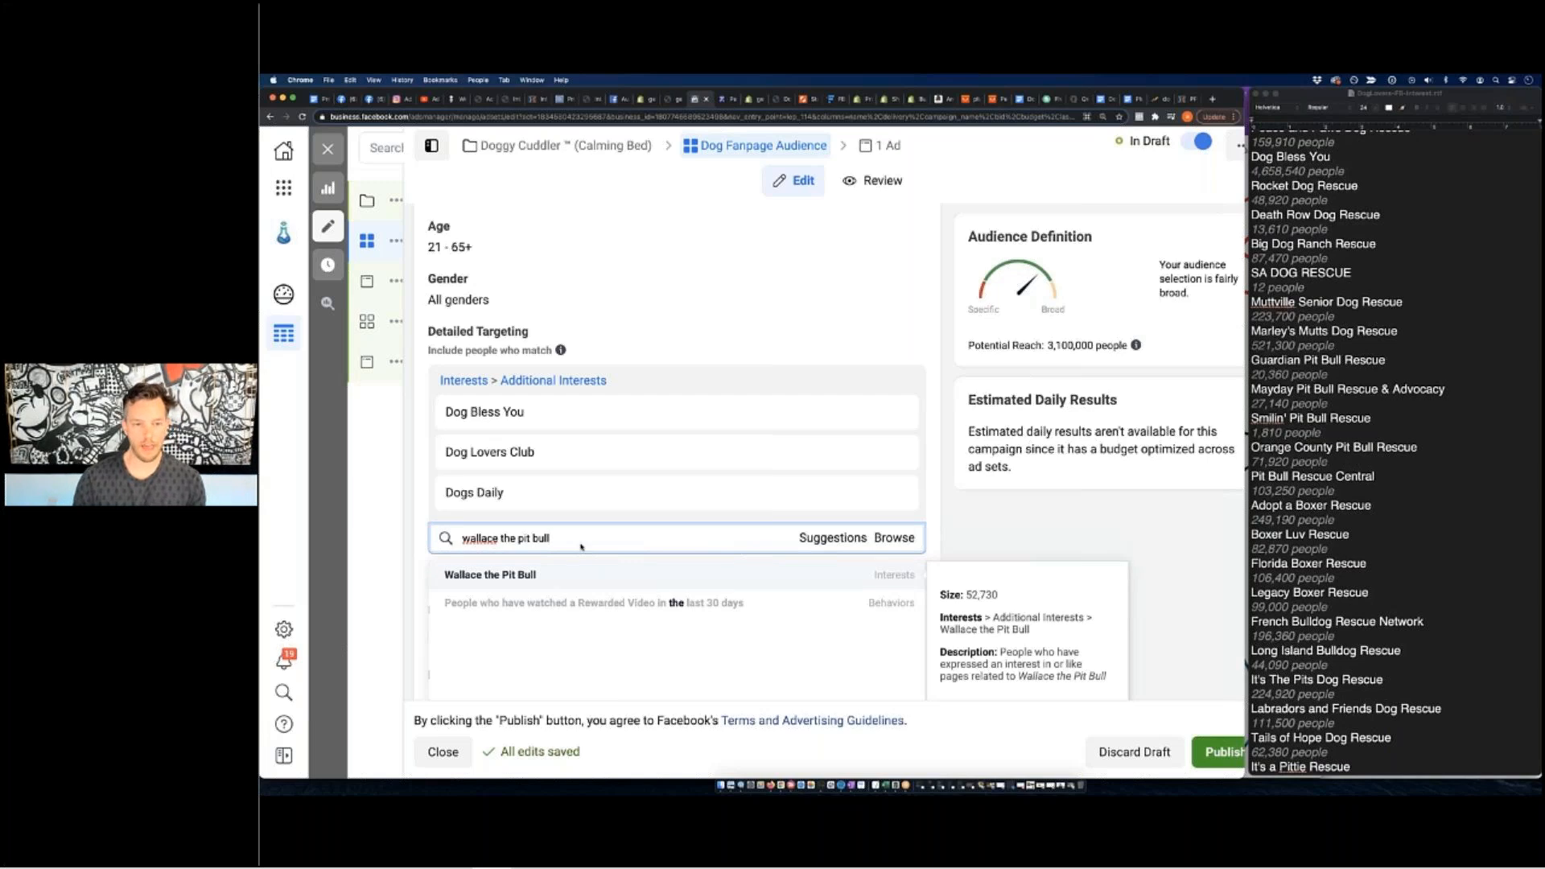
click(646, 576)
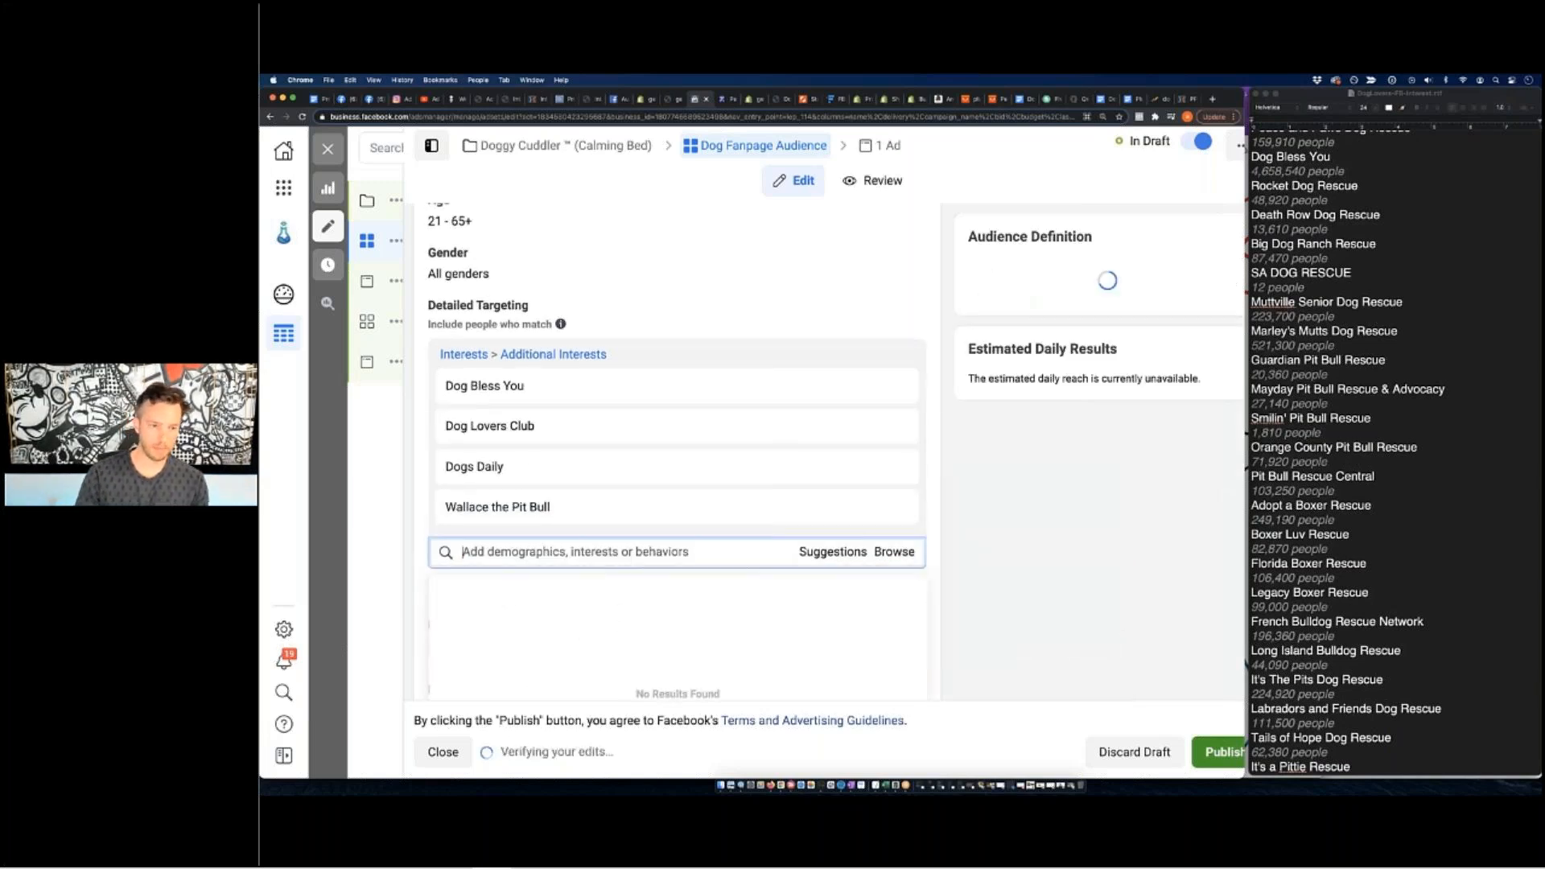
Add the Pit Bulls & Parolees interest to the Dog Fanpage Audience ad set and close its editor.
text(pit bulls and par)
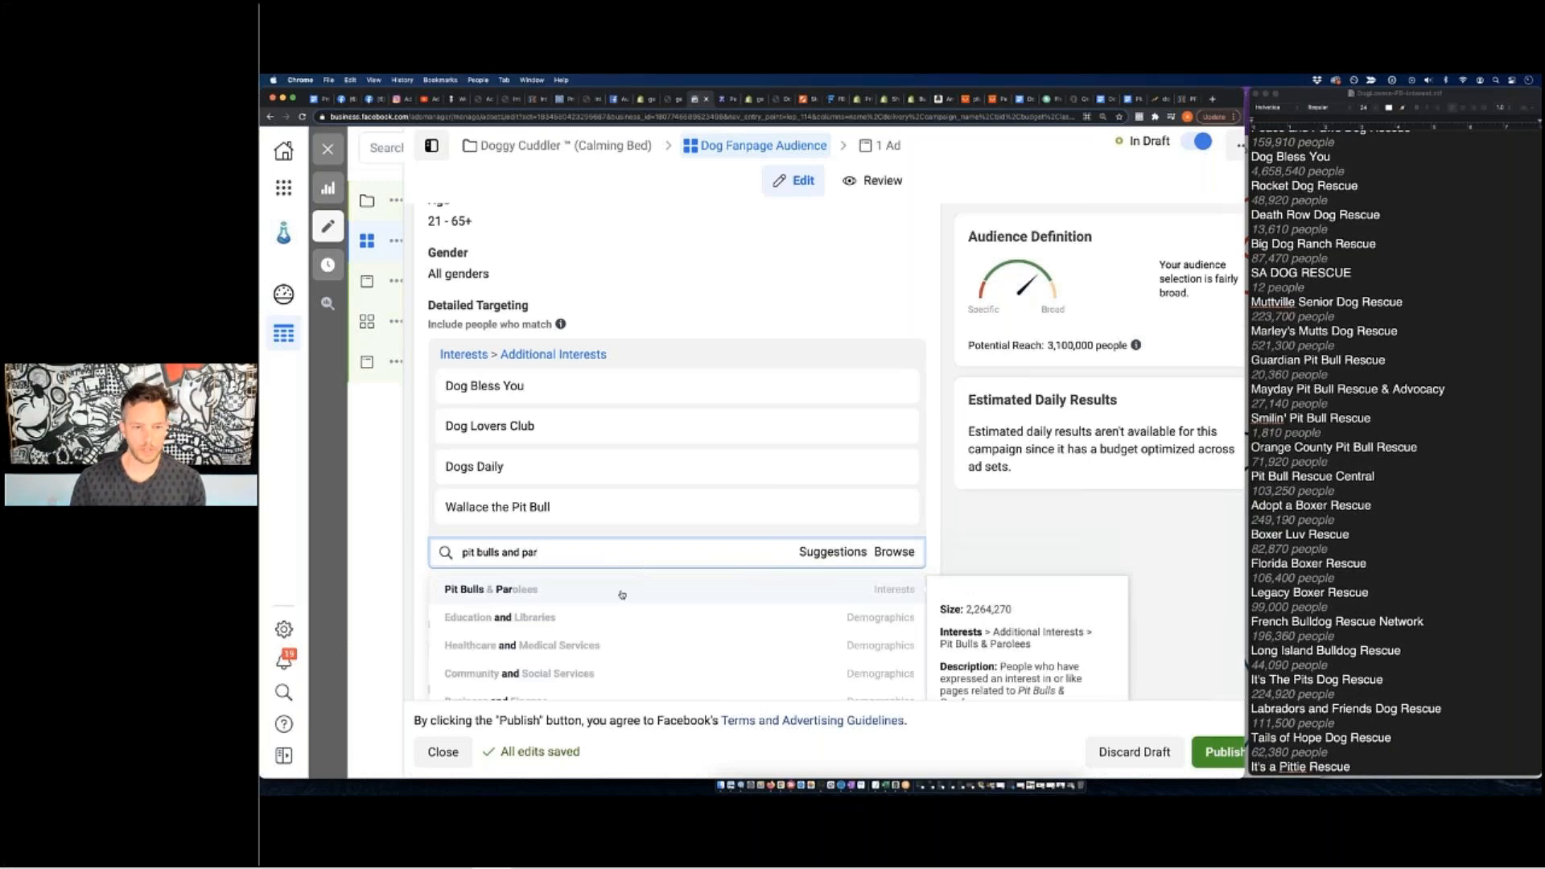
key(Return)
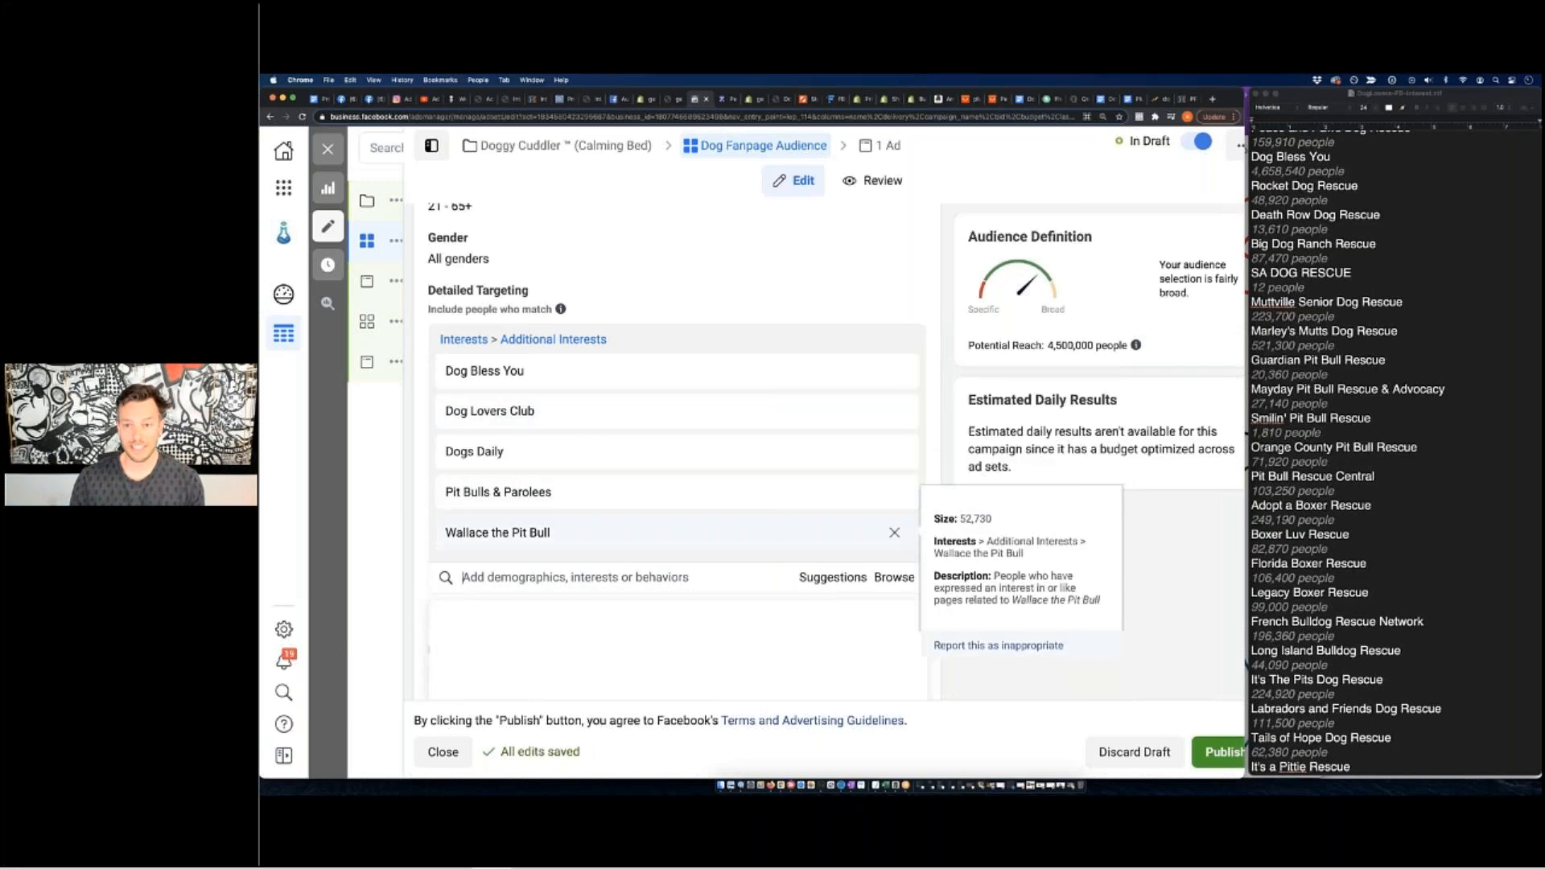
drag(1048, 345, 1092, 346)
click(831, 430)
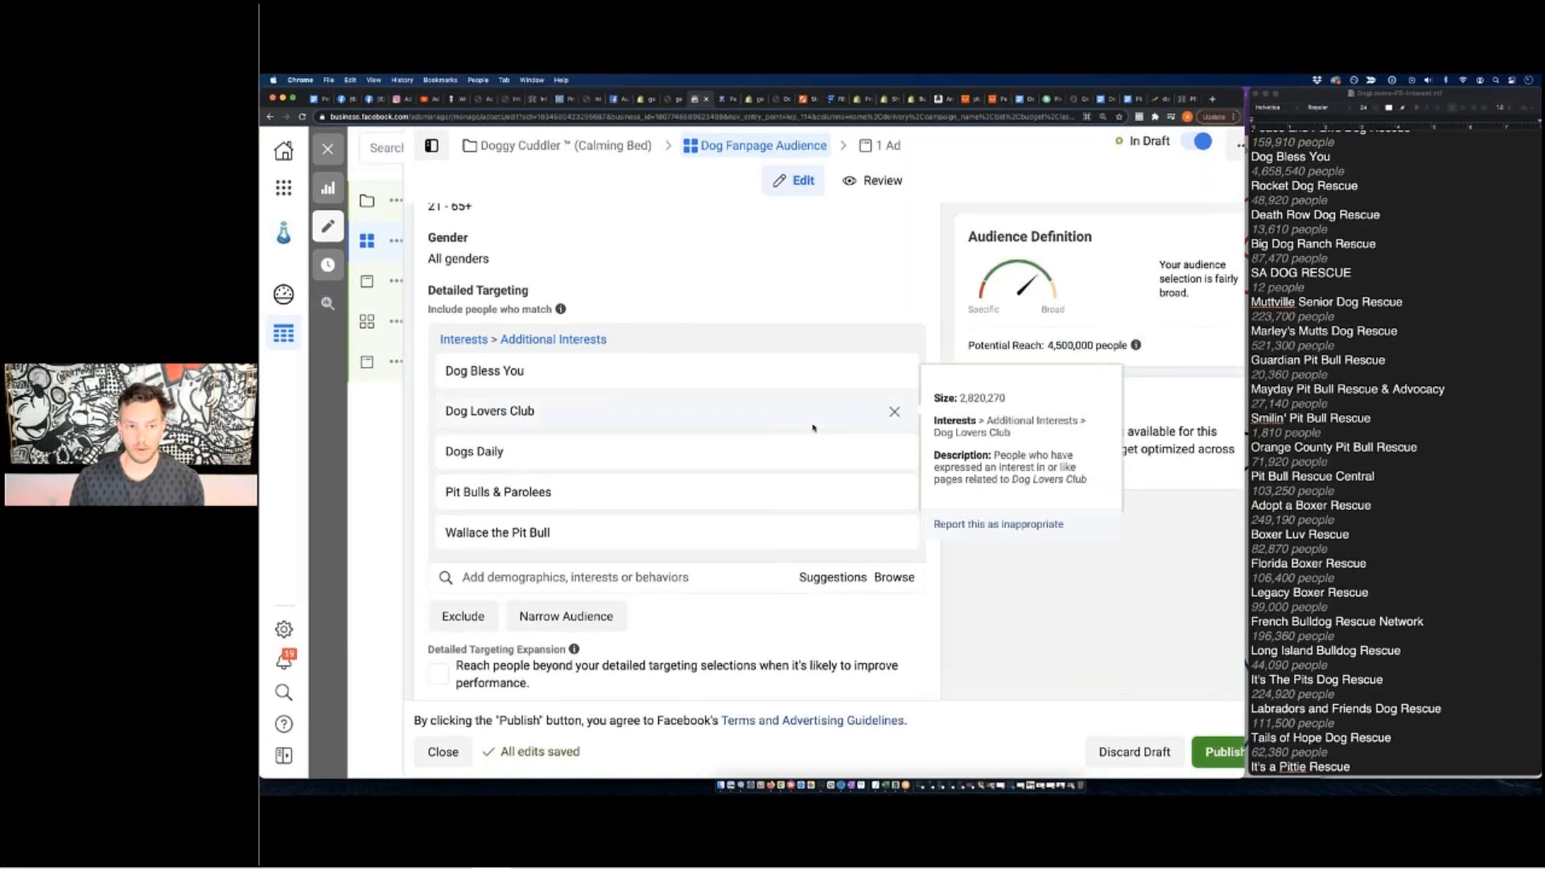
scroll(813, 428, down, 10)
click(328, 149)
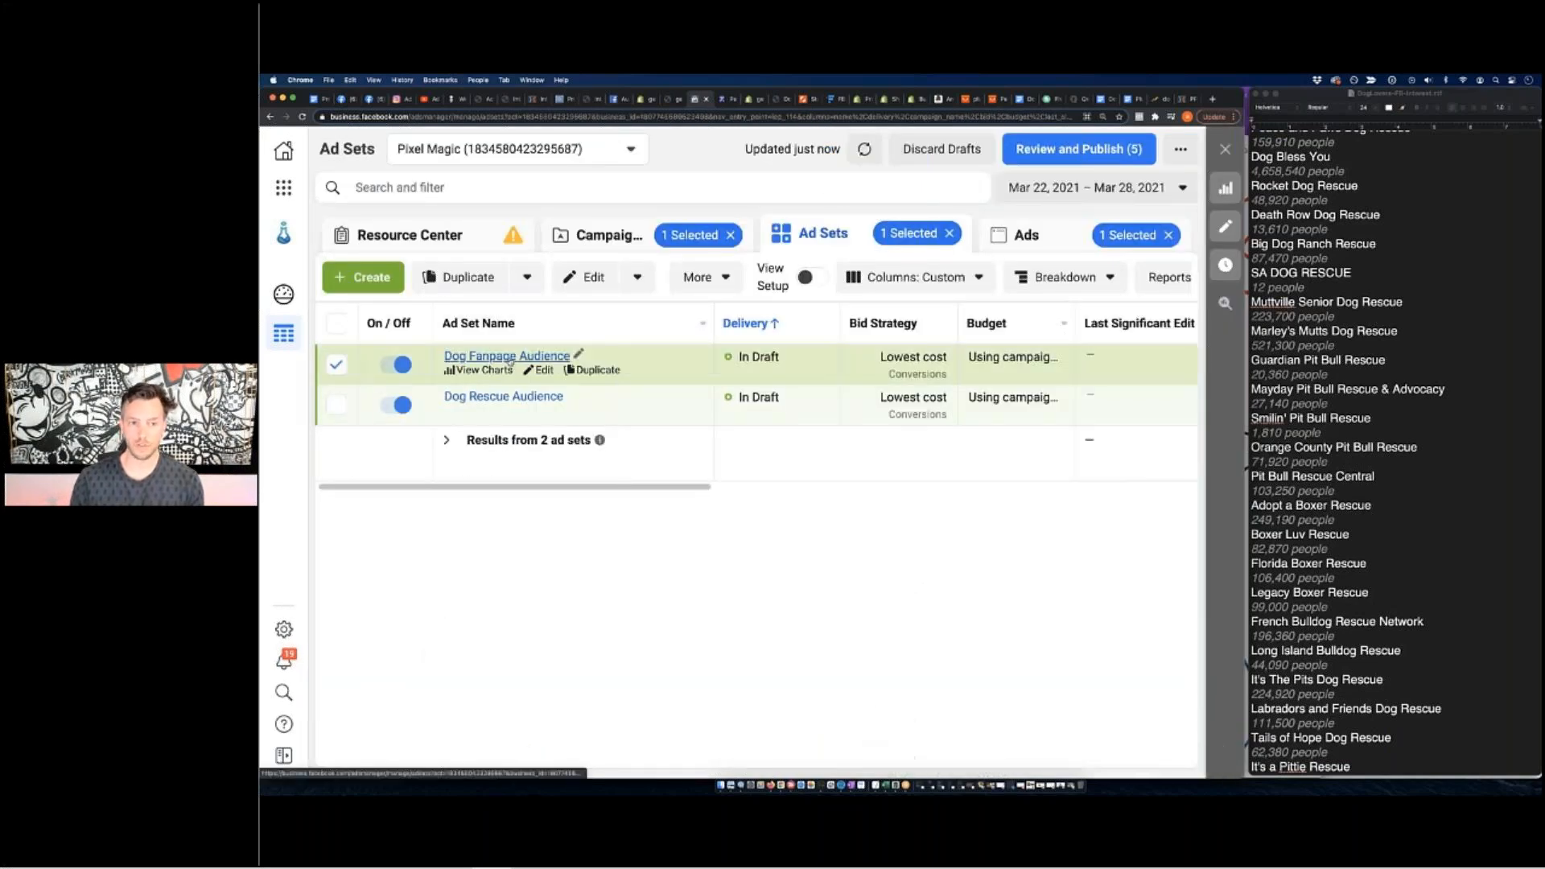
Duplicate the Dog Fanpage Audience ad set once in the original campaign and name the copy "Dog Subscription Service Audiences".
click(467, 282)
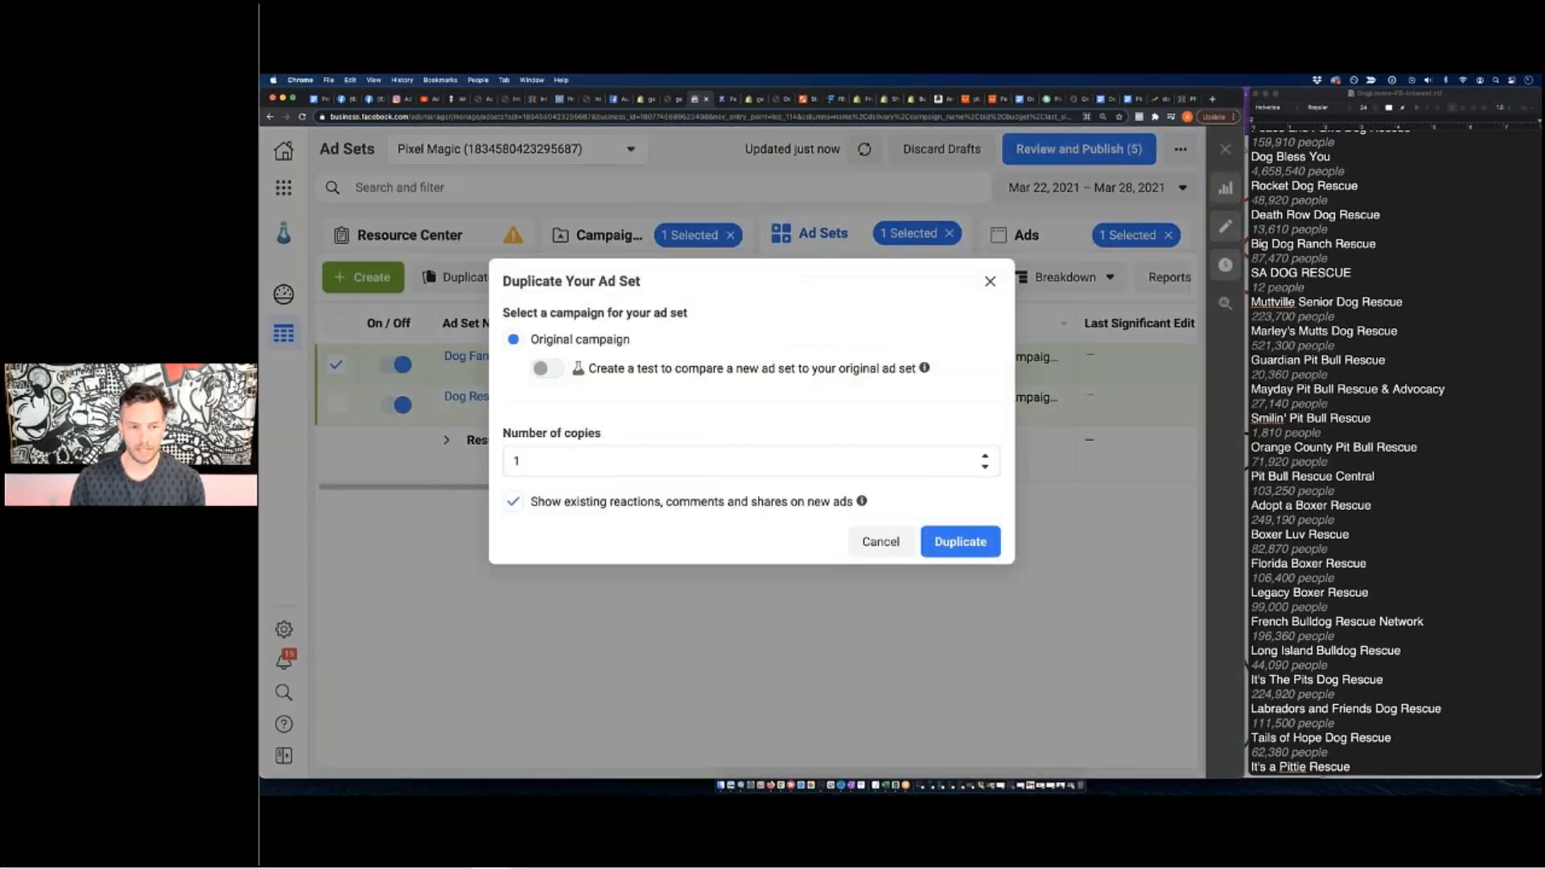
click(960, 541)
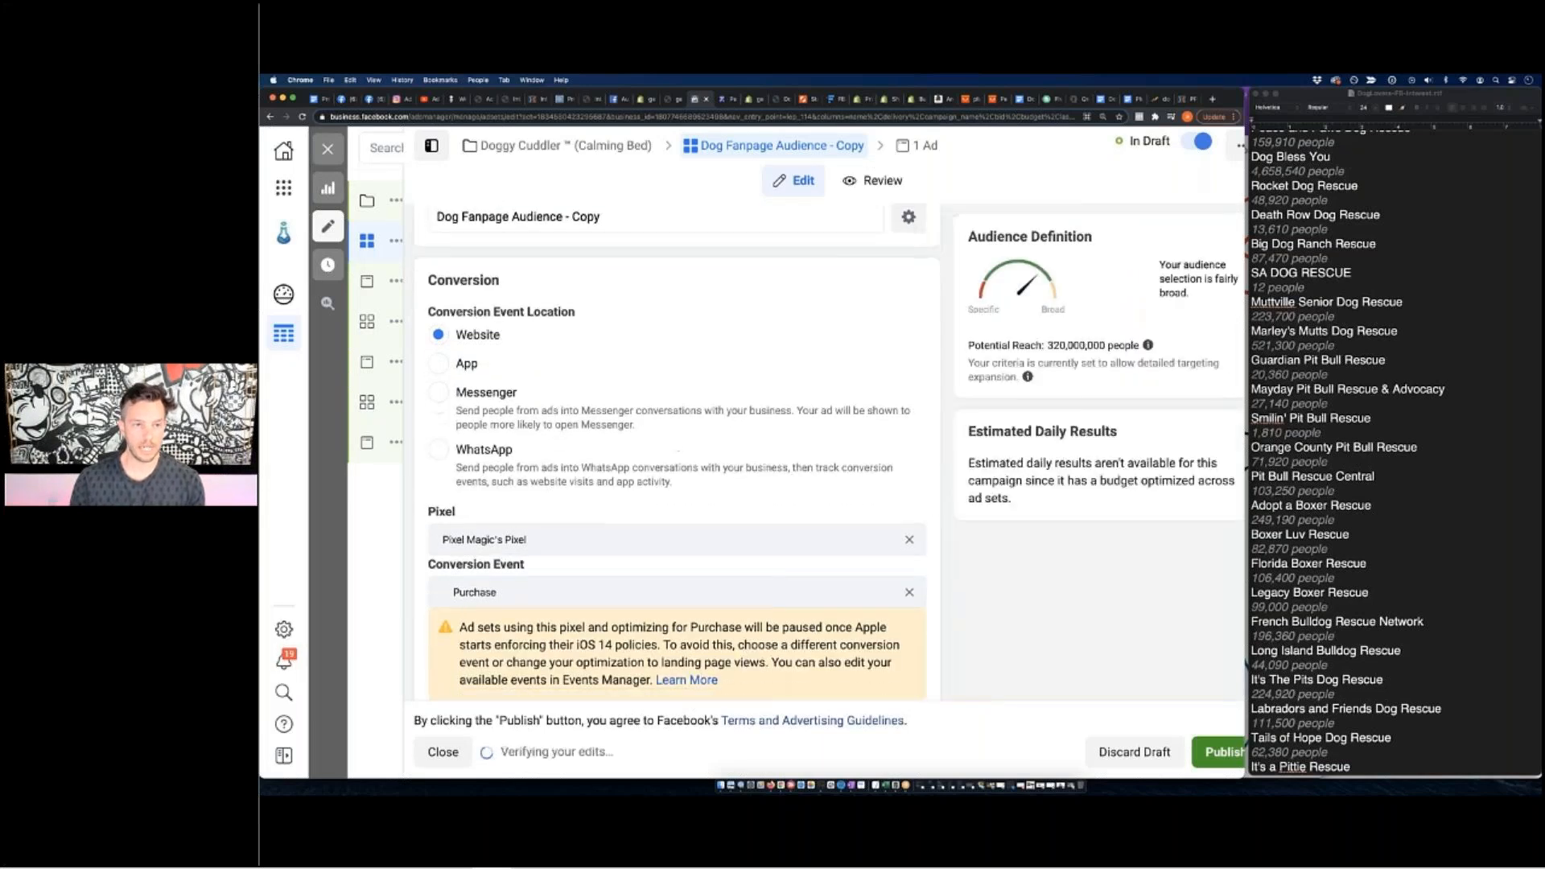
triple_click(513, 217)
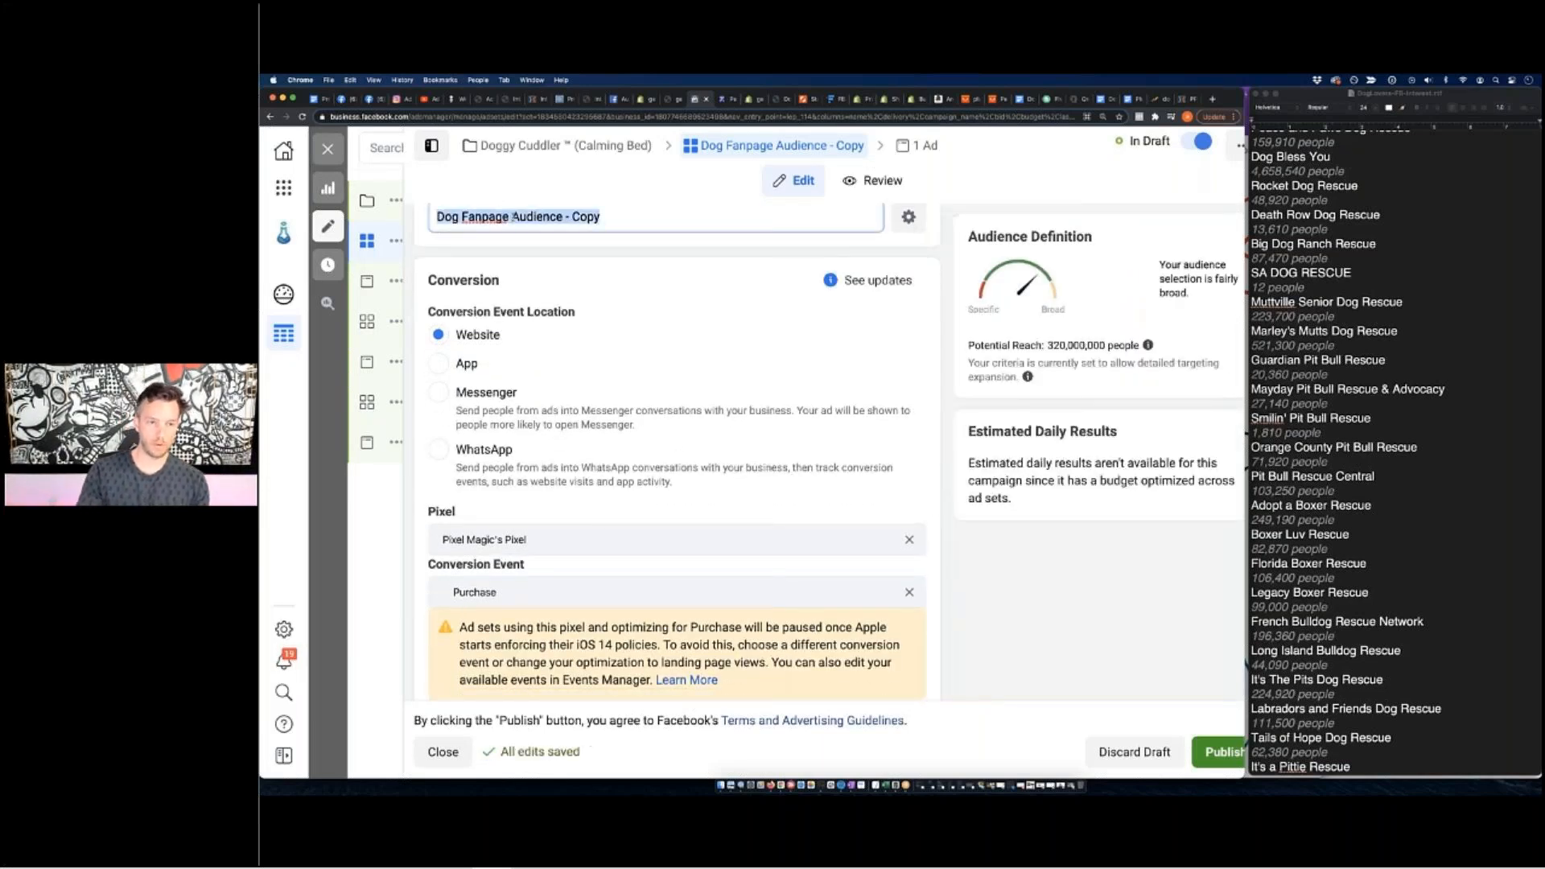
text(Dog )
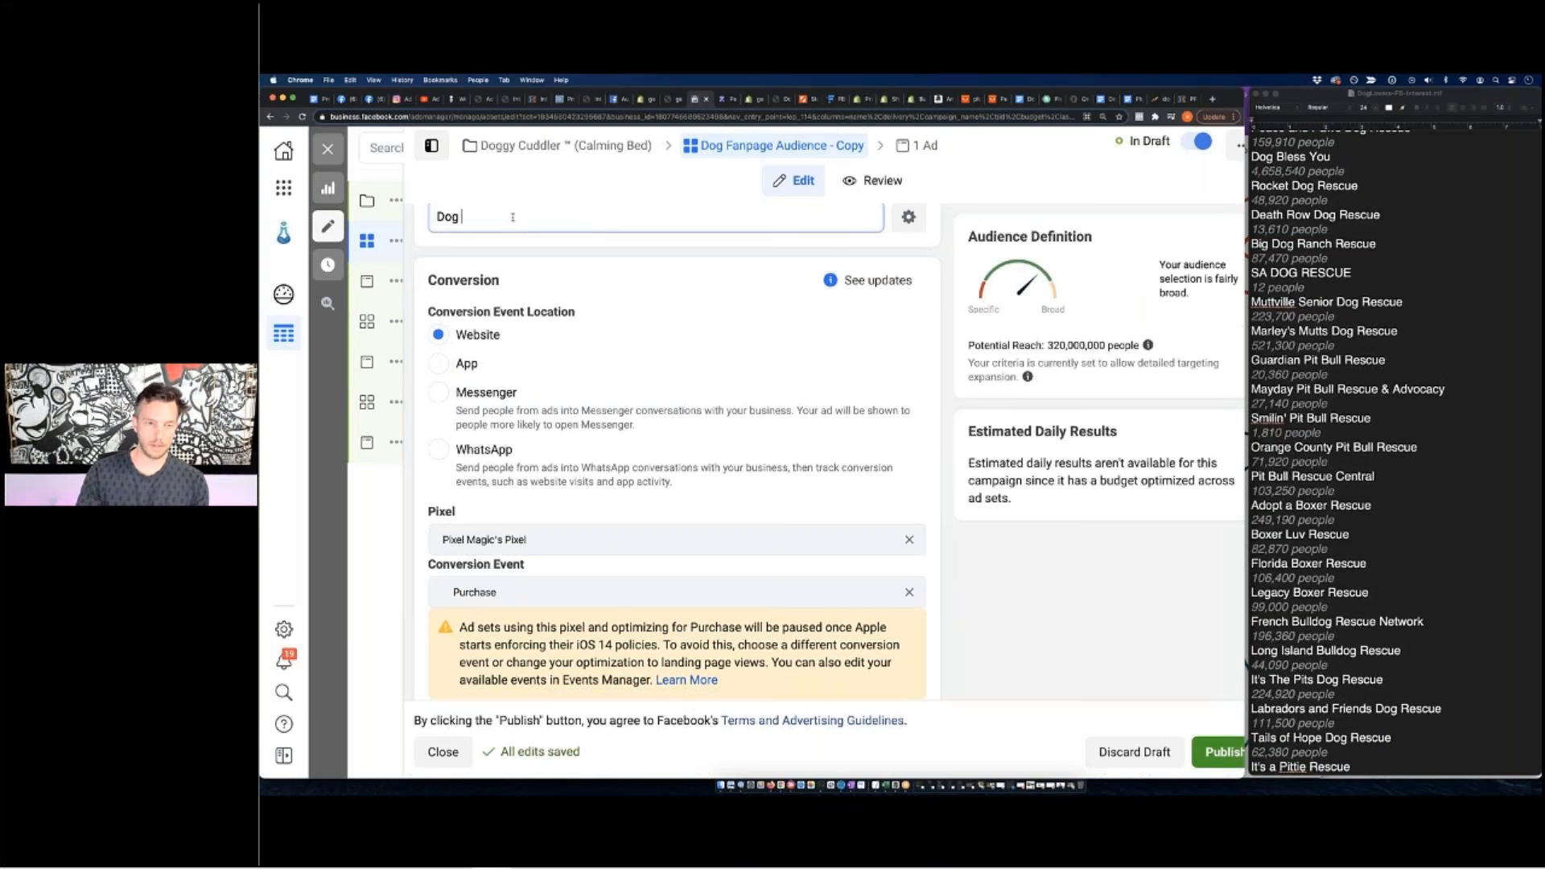
text(Subsc)
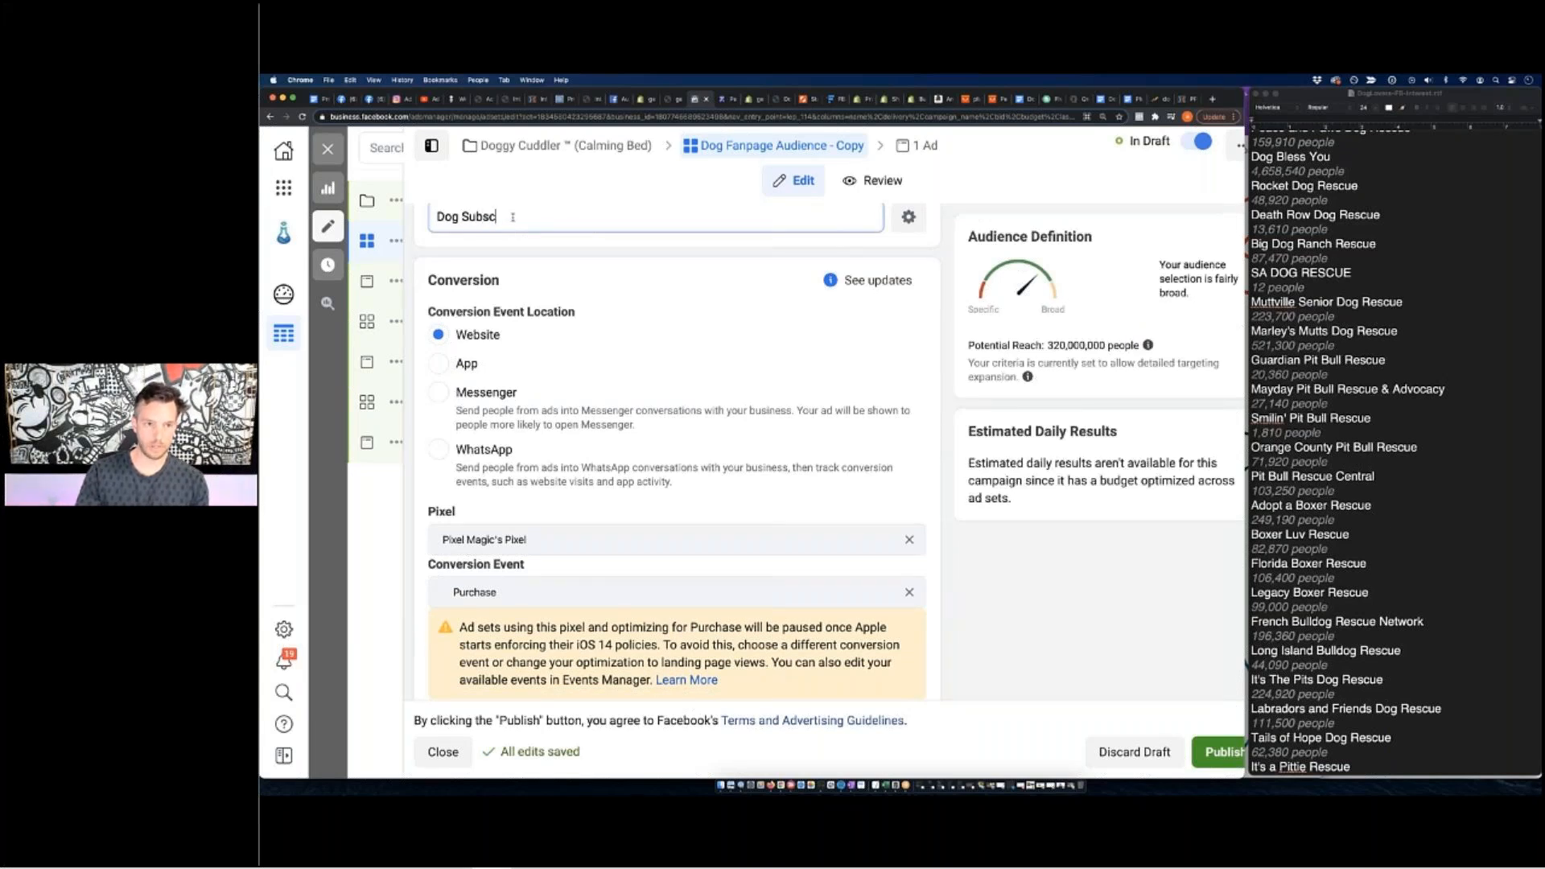
text(ription S Service Audiences)
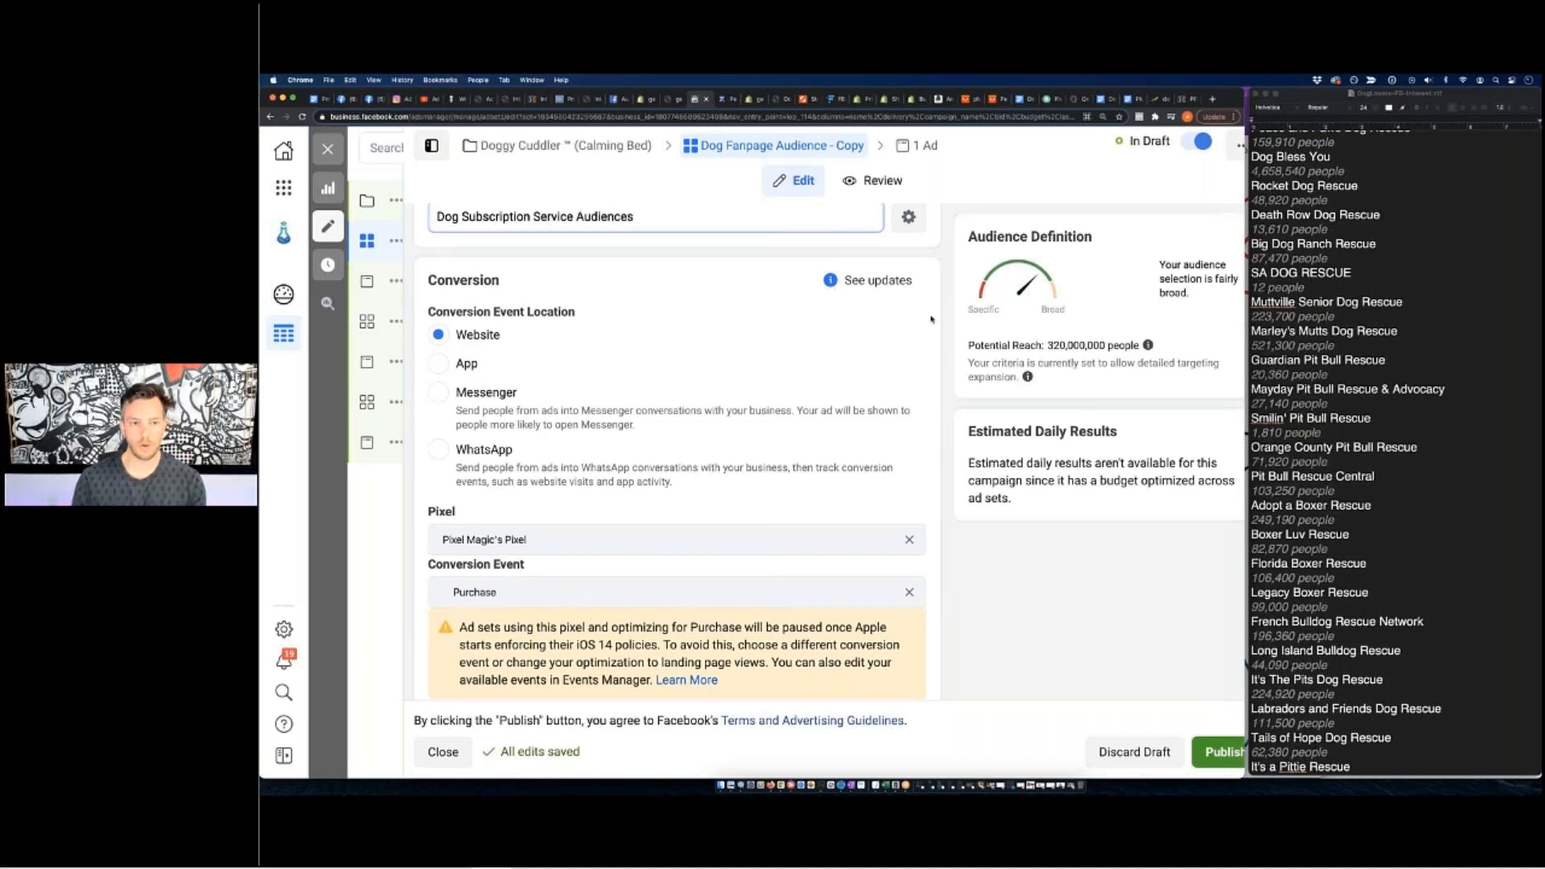
Remove all the dog fanpage interests from the Dog Subscription Service Audiences ad set's detailed targeting.
scroll(931, 319, down, 5)
scroll(676, 450, down, 8)
scroll(723, 460, down, 4)
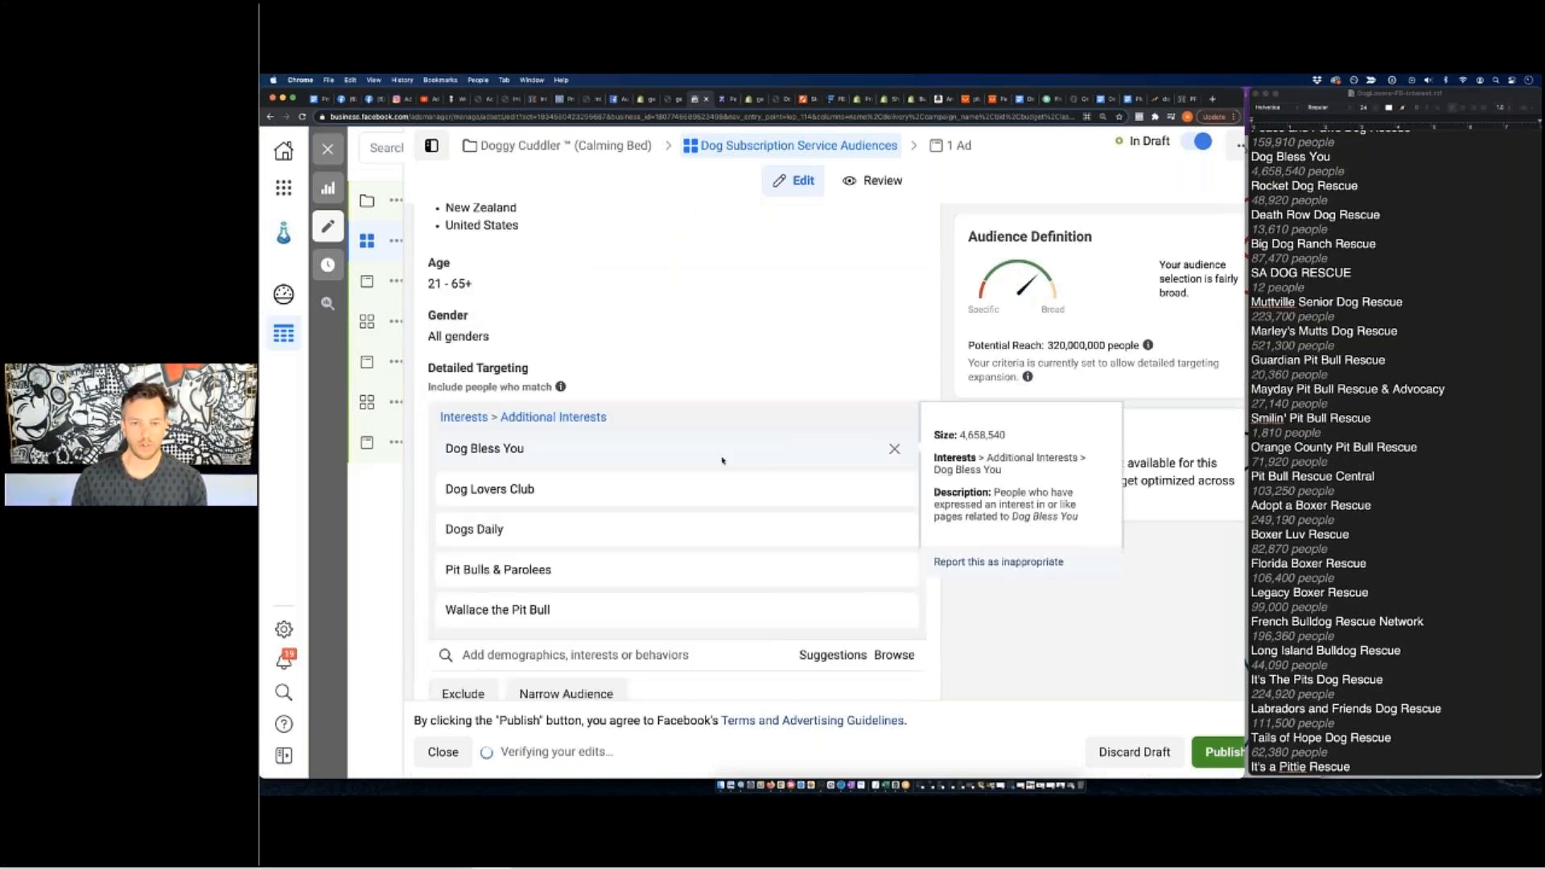
click(894, 449)
click(894, 449)
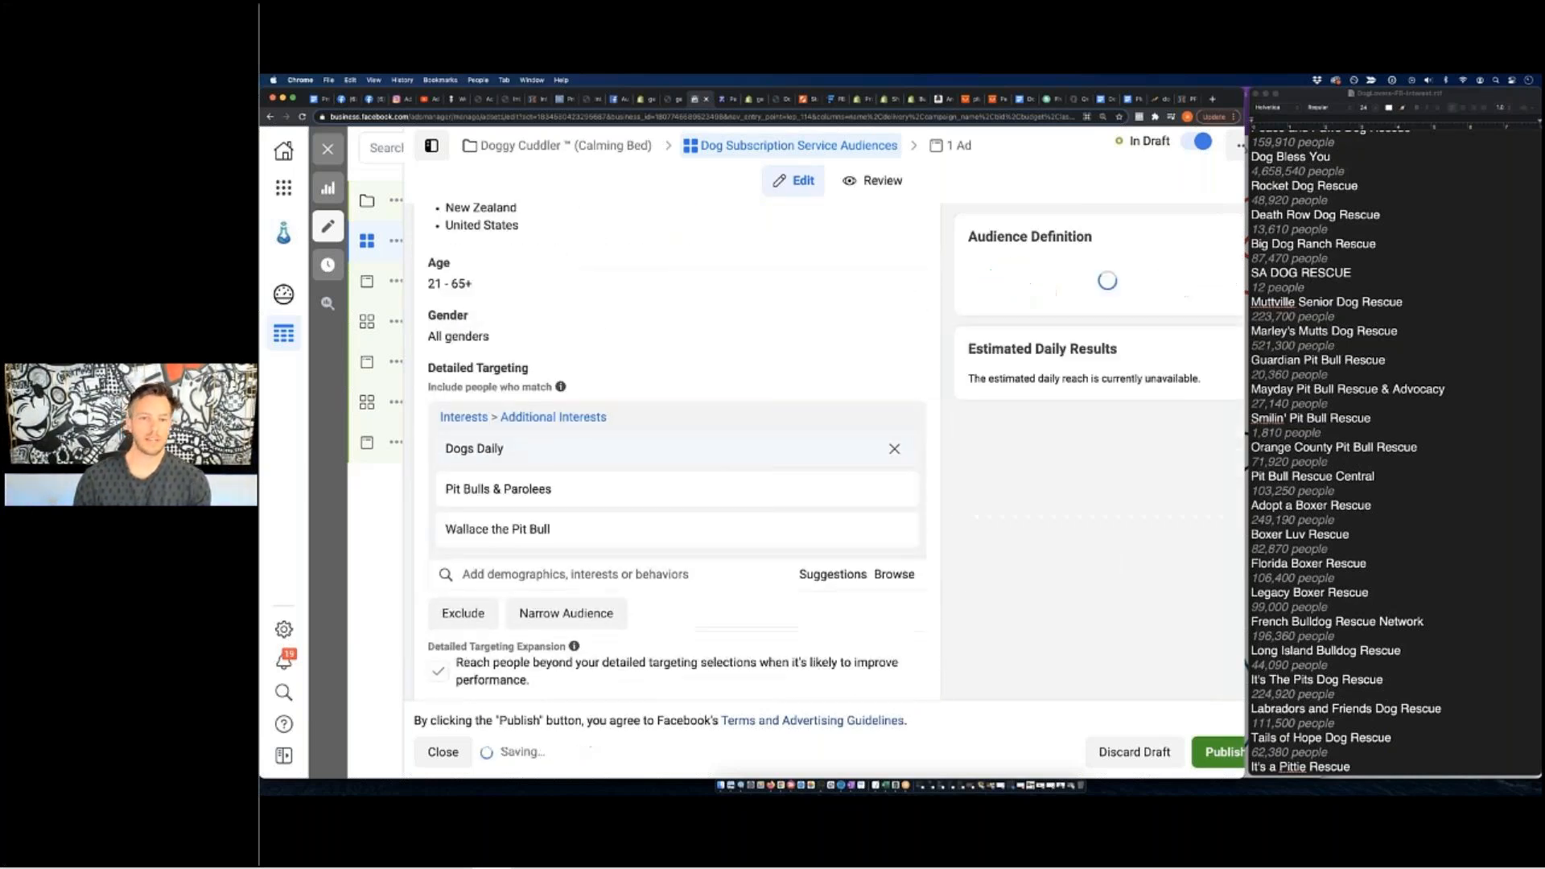
click(894, 449)
click(894, 449)
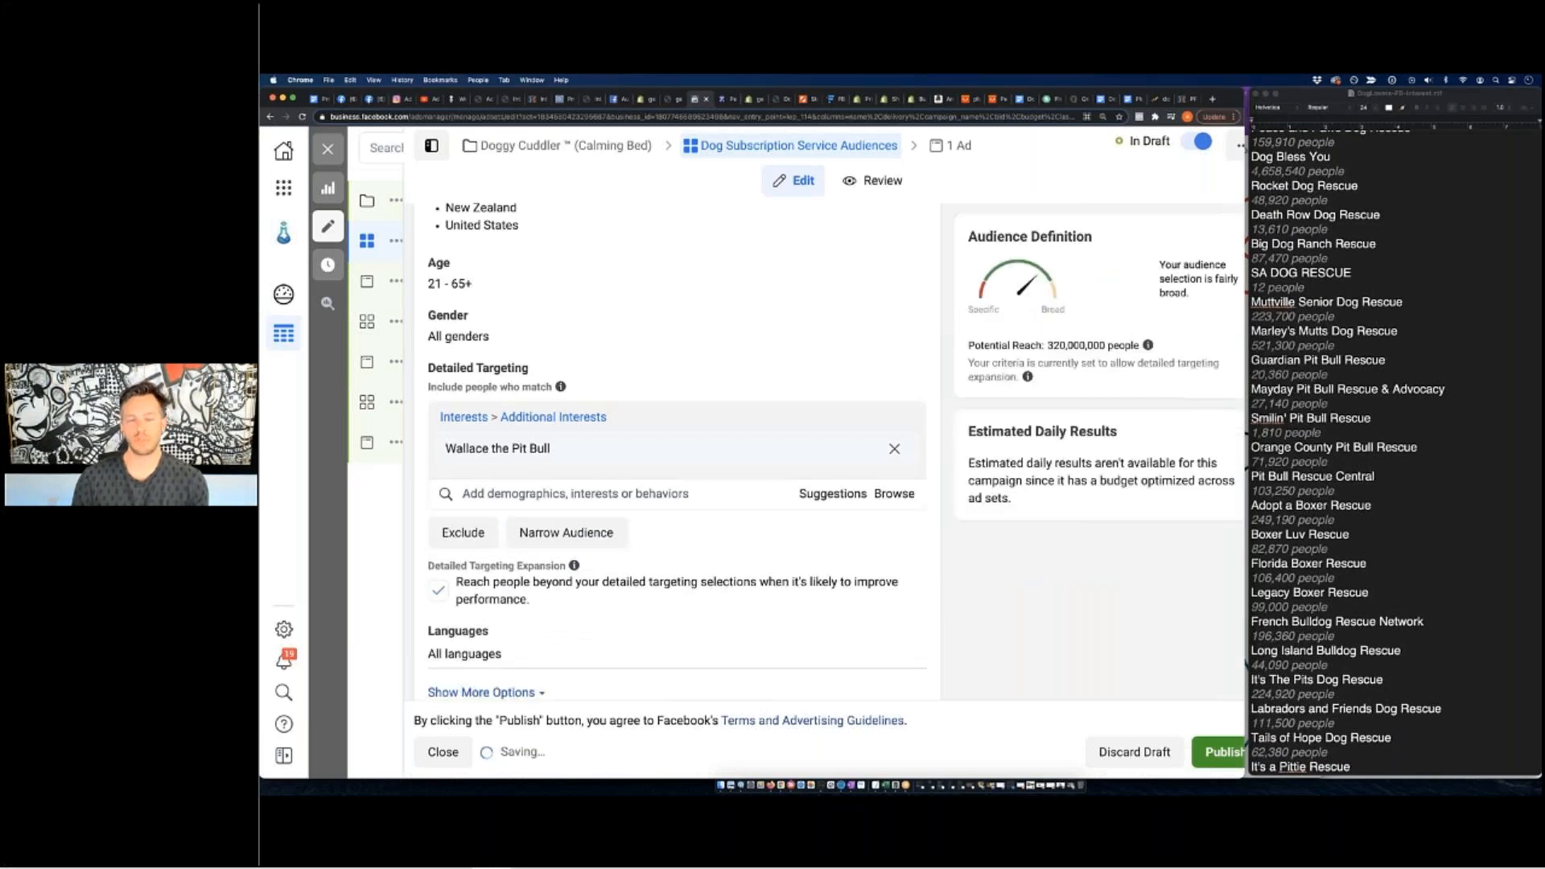
click(895, 449)
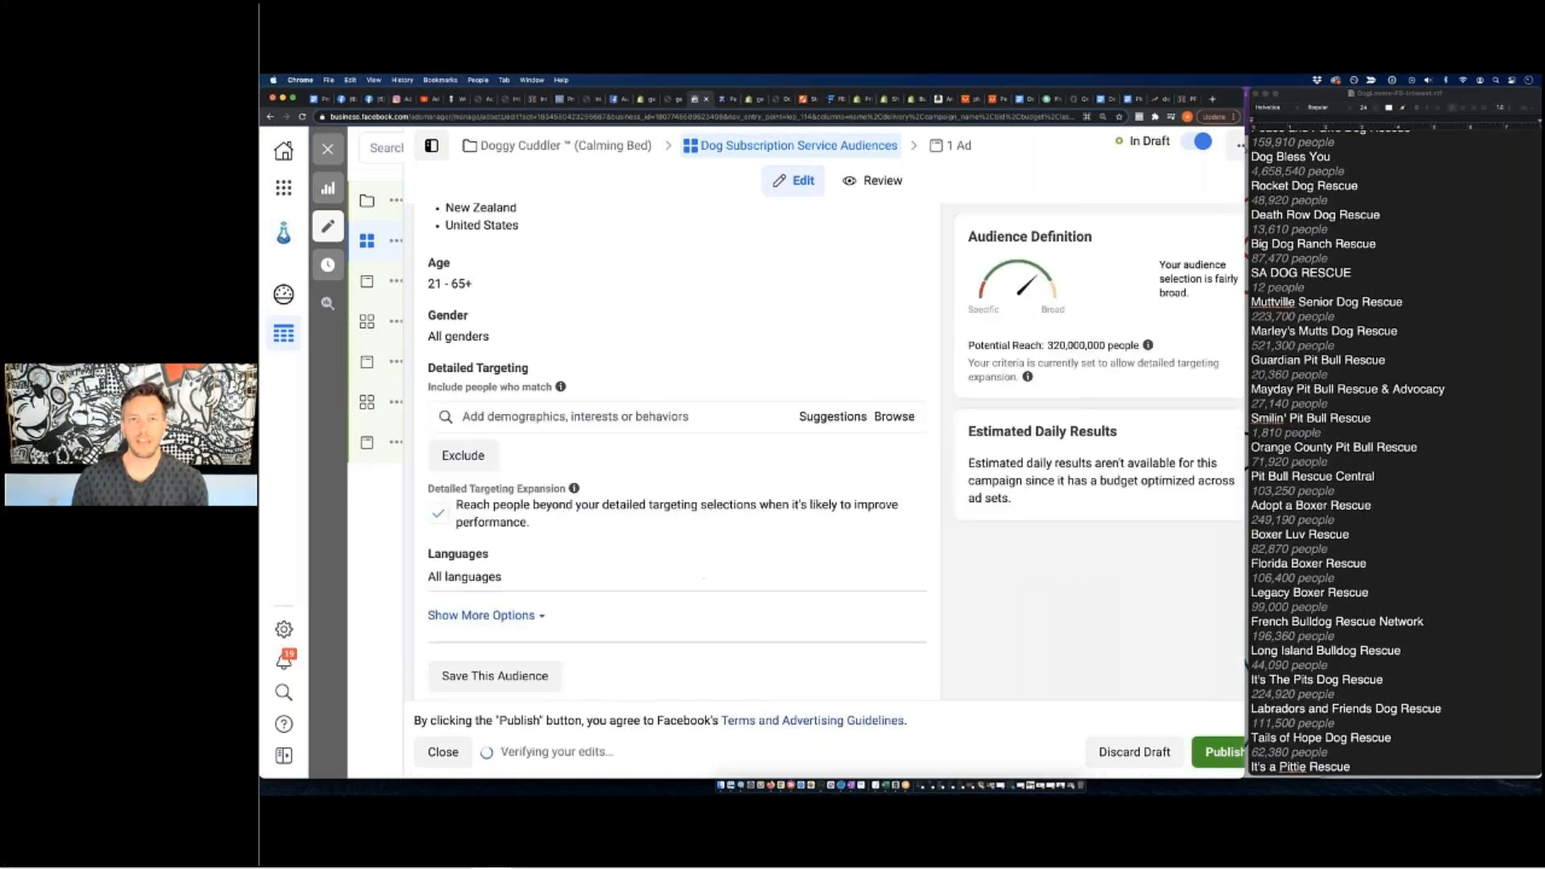
Add the BarkBox interest to the Dog Subscription Service Audiences ad set's detailed targeting.
click(689, 417)
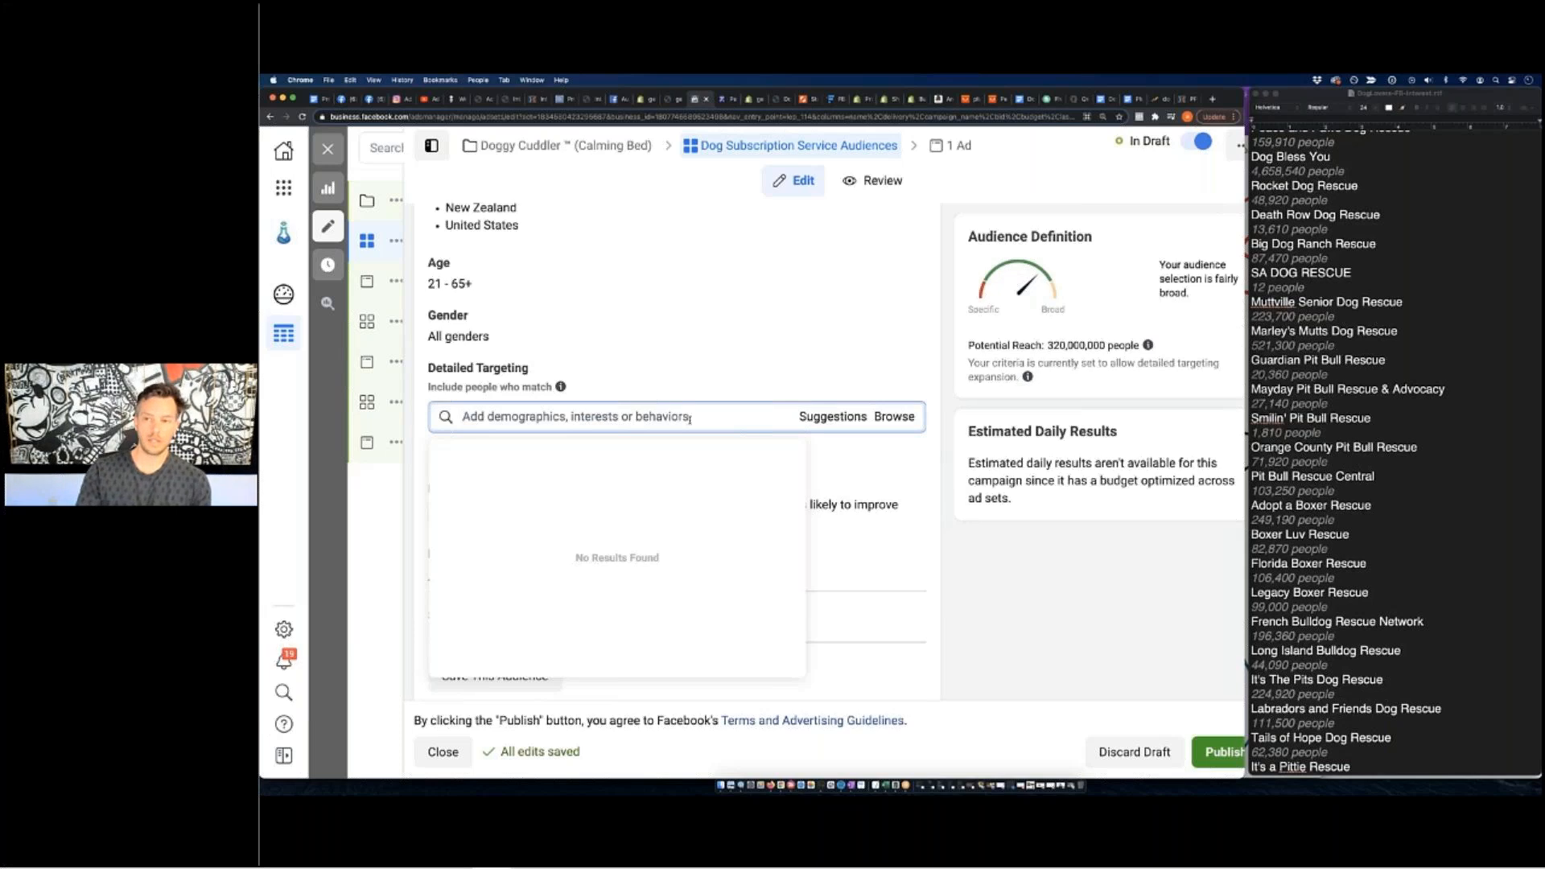
text(bark box)
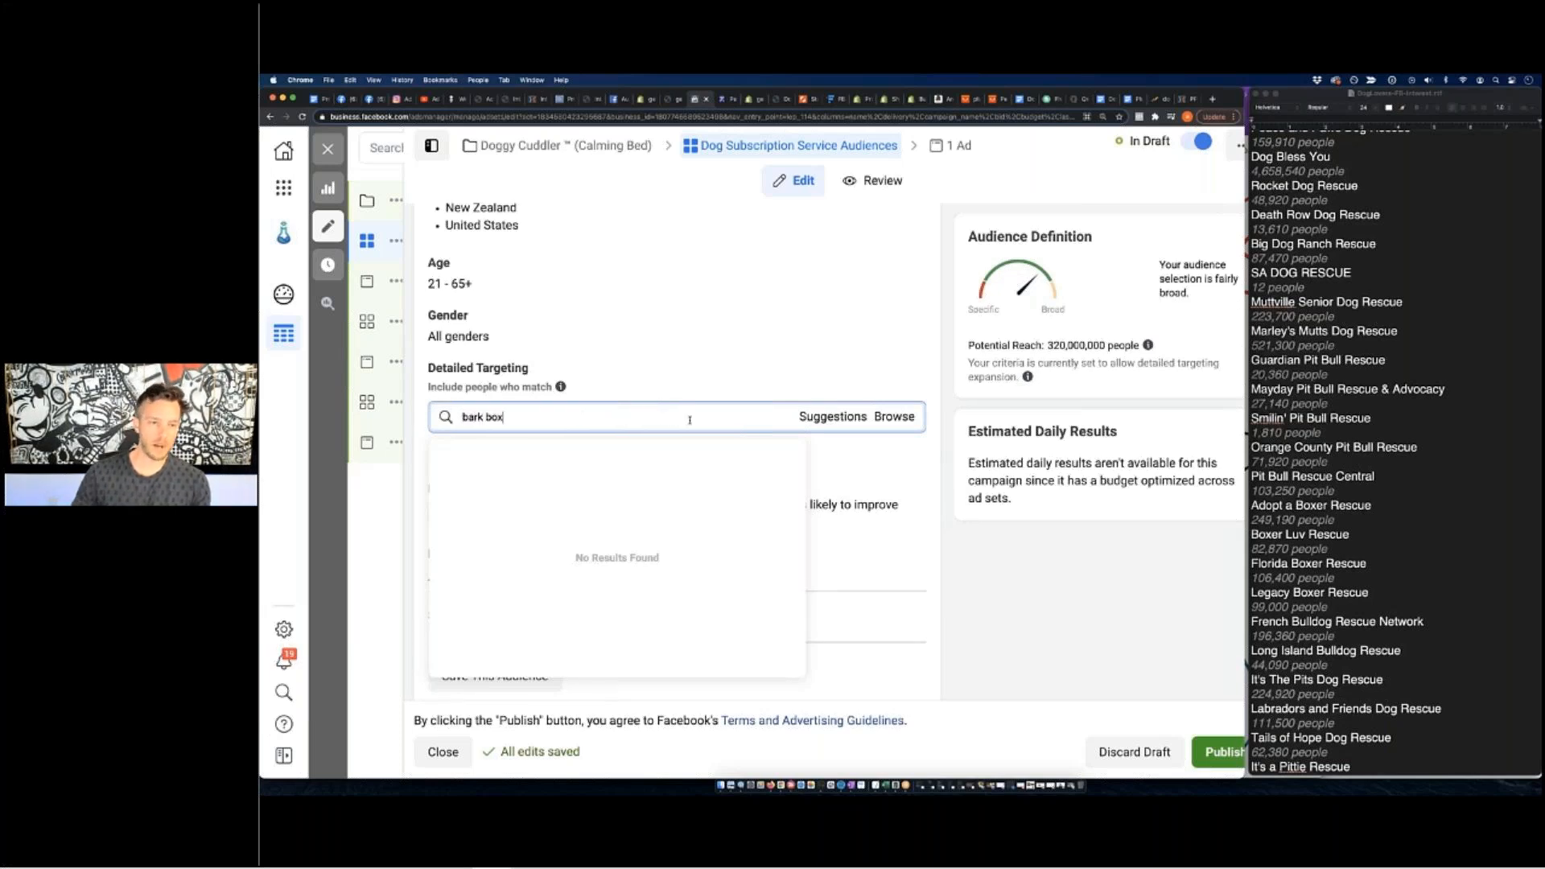
click(689, 459)
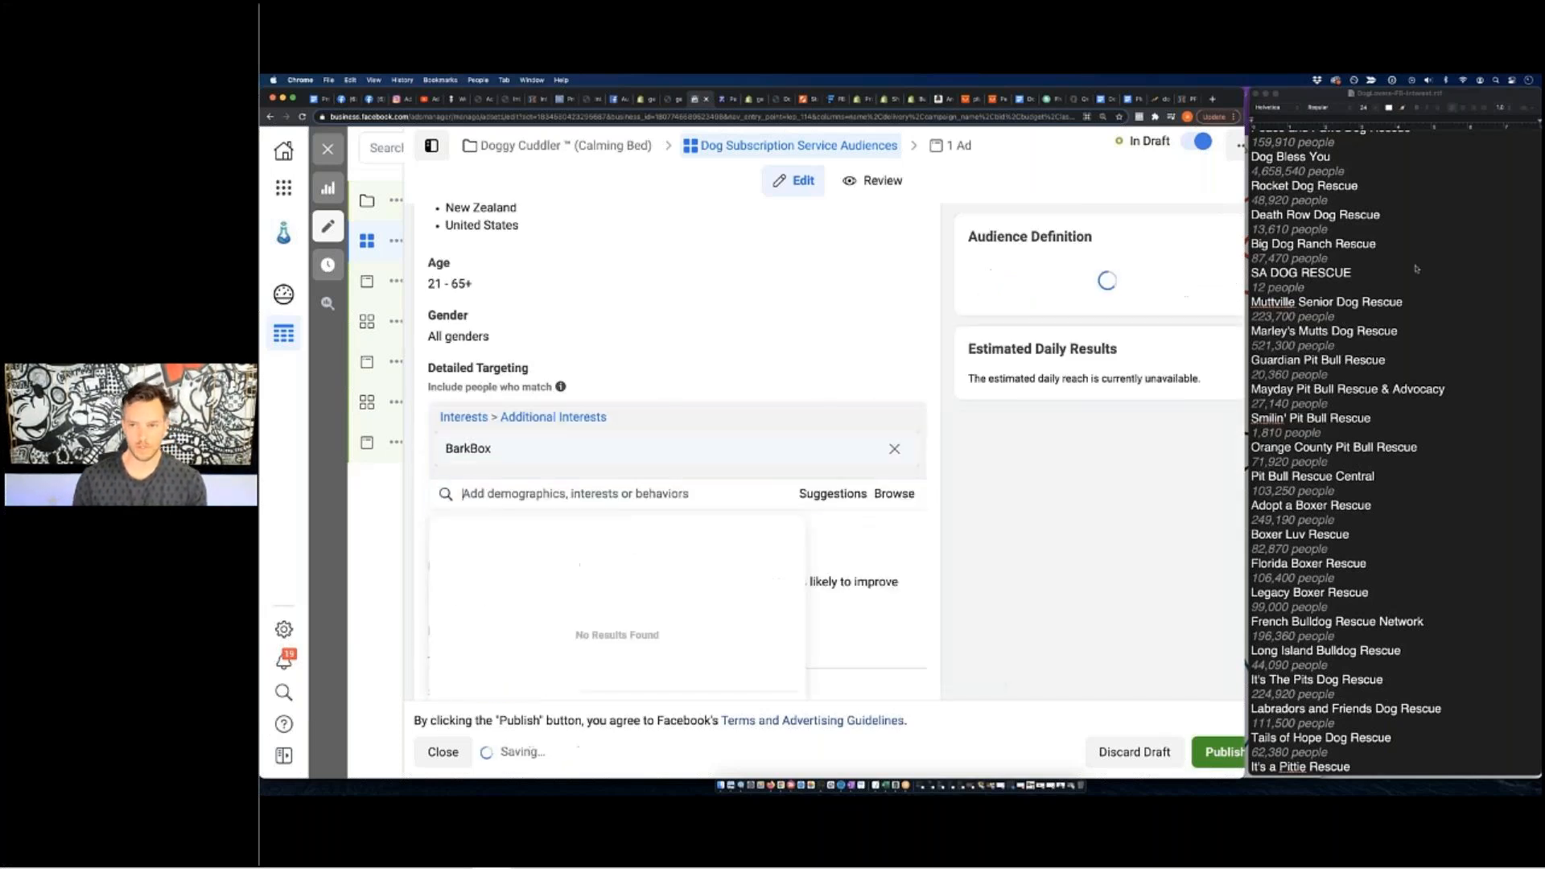
Look through the interest notes and the detailed targeting suggestions for other interests related to dog subscription services.
scroll(1399, 283, up, 10)
scroll(1398, 283, down, 15)
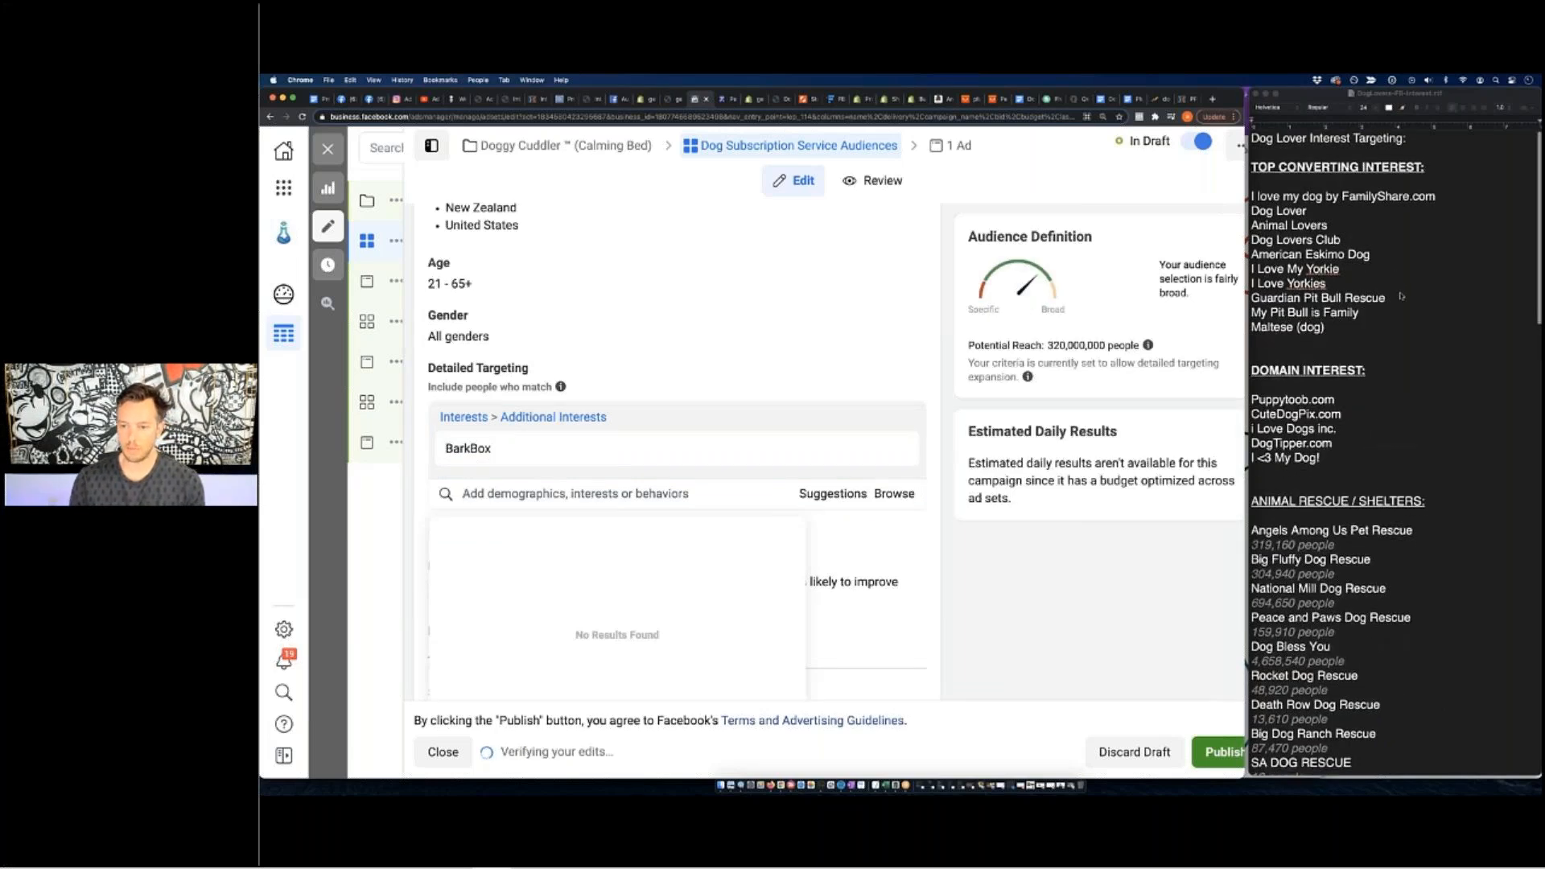
scroll(1400, 296, down, 10)
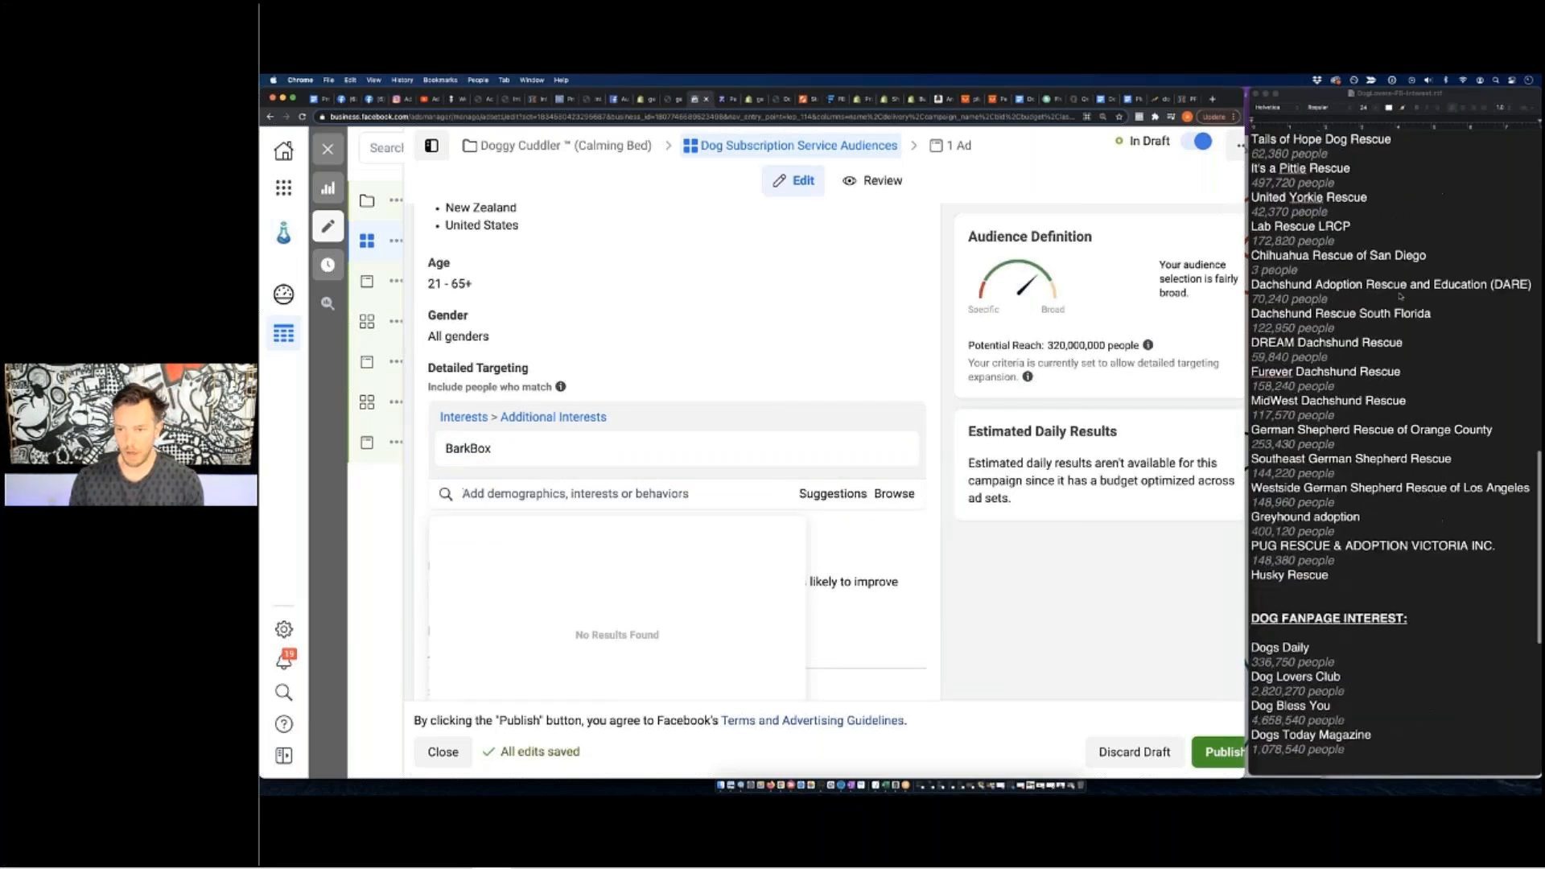
scroll(1400, 296, down, 5)
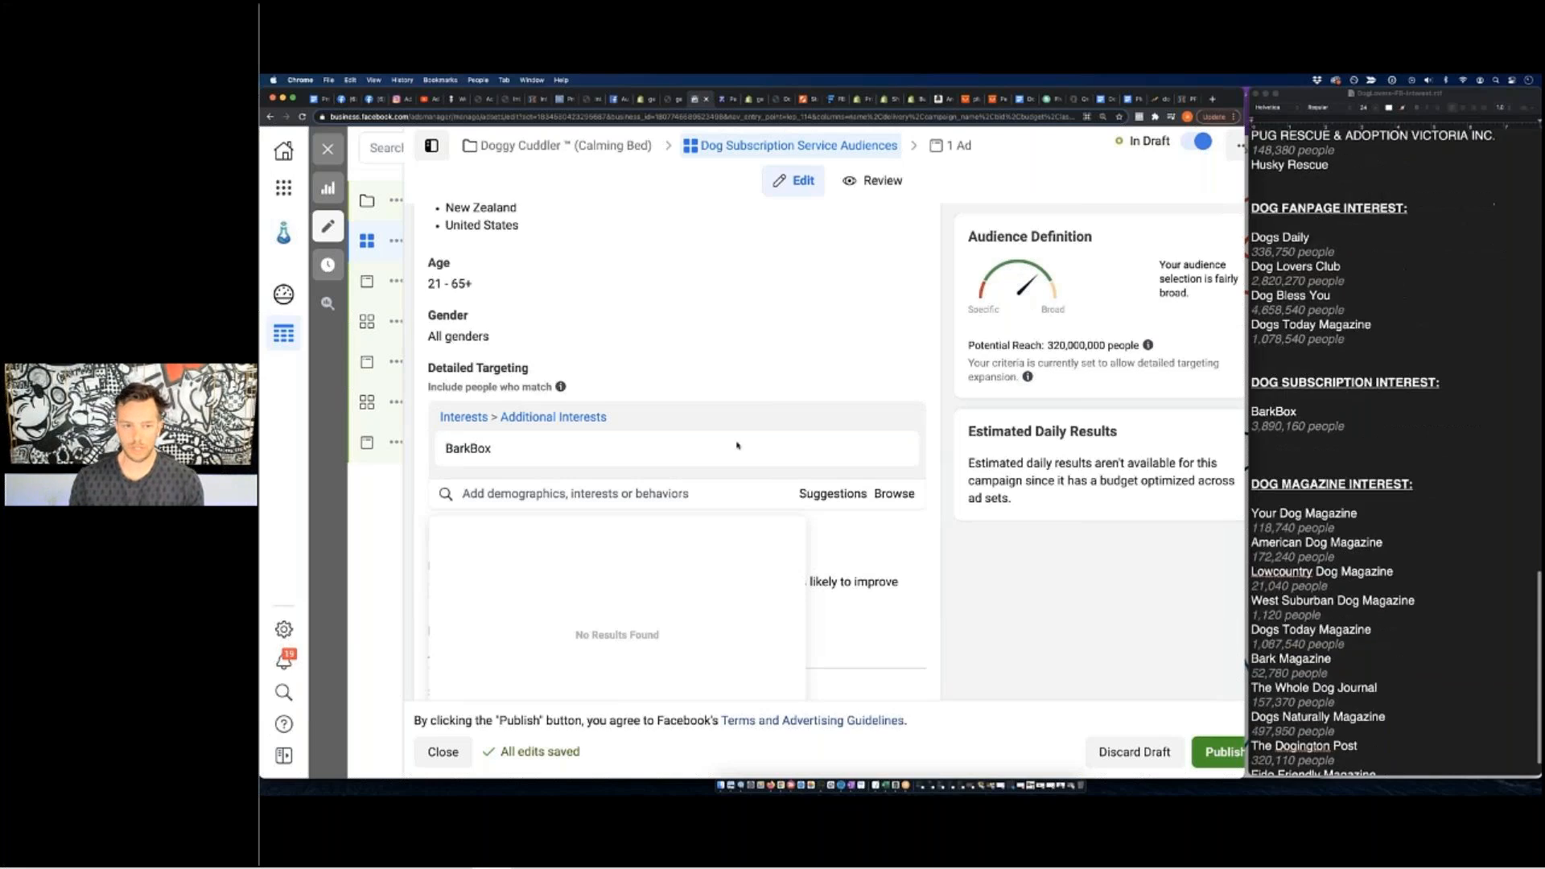
click(829, 495)
mouse_move(656, 534)
scroll(656, 532, down, 5)
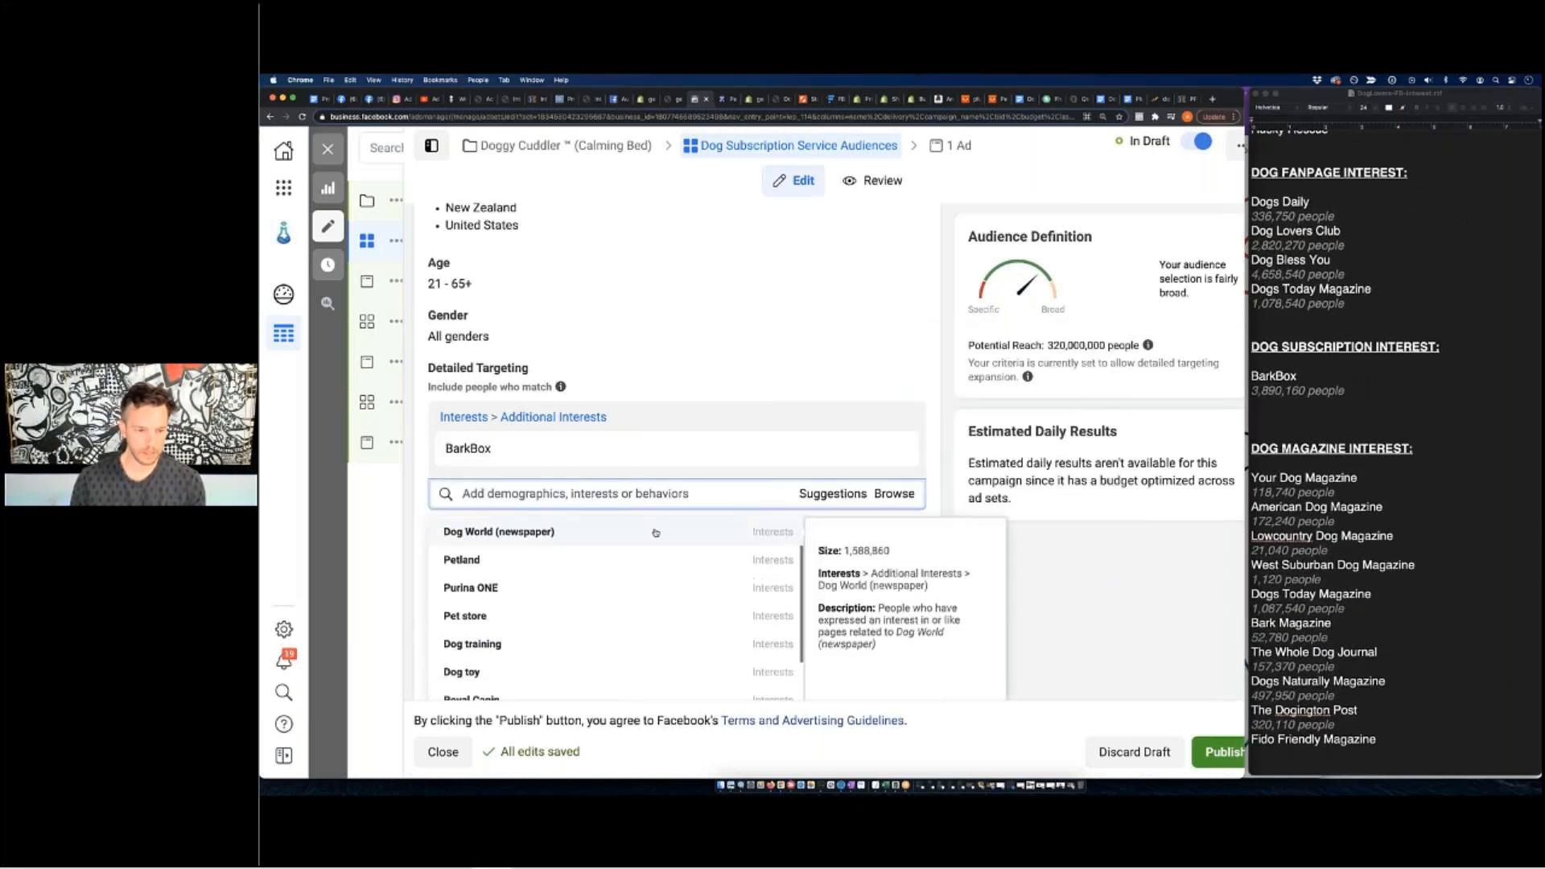
scroll(657, 532, down, 1)
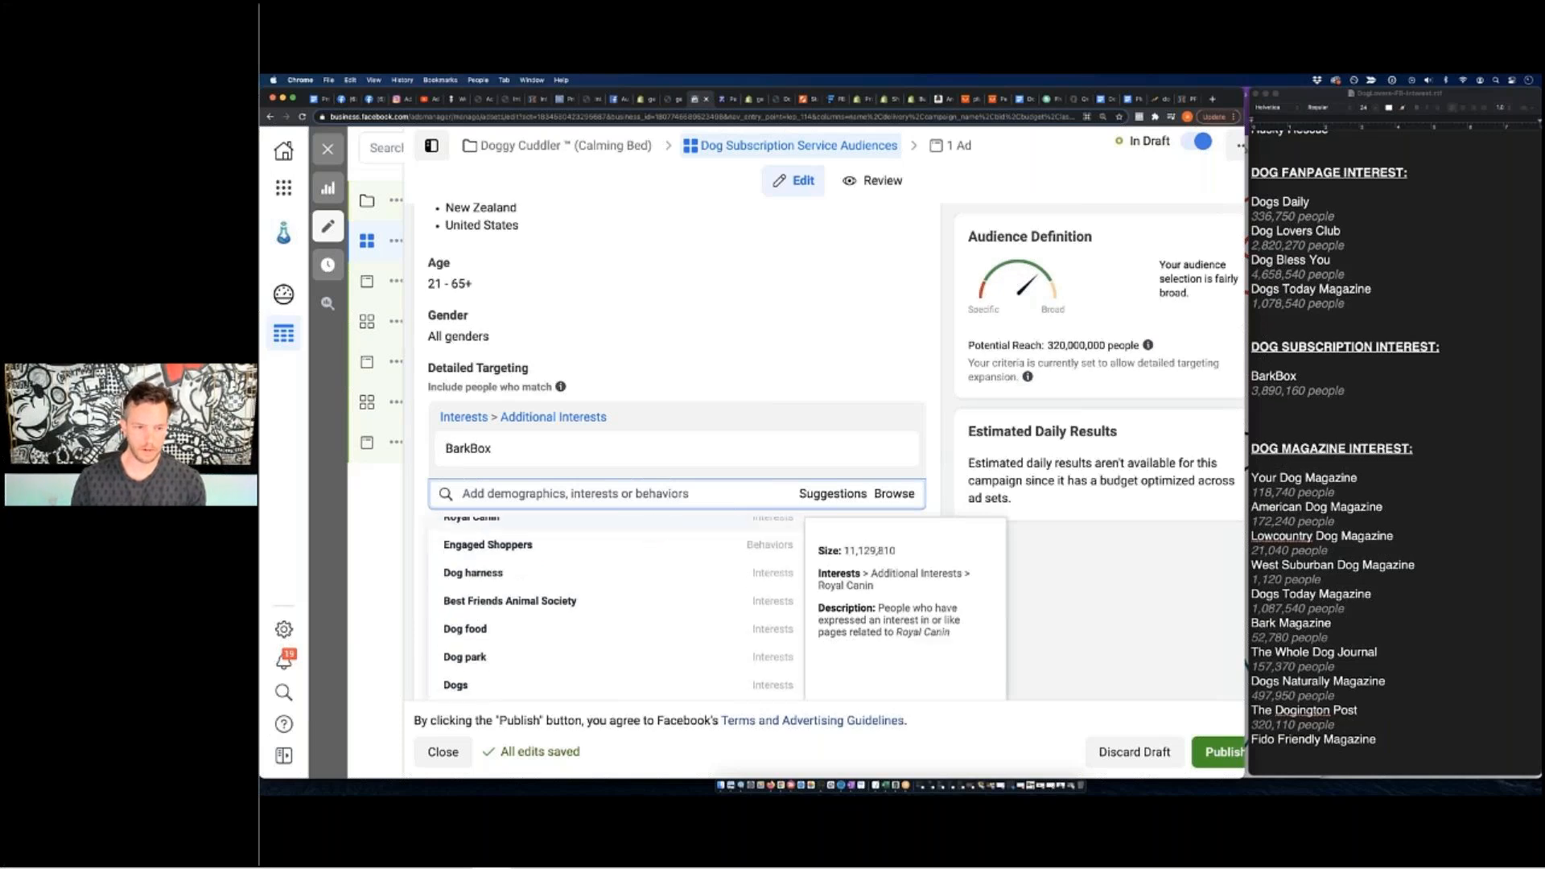
click(732, 428)
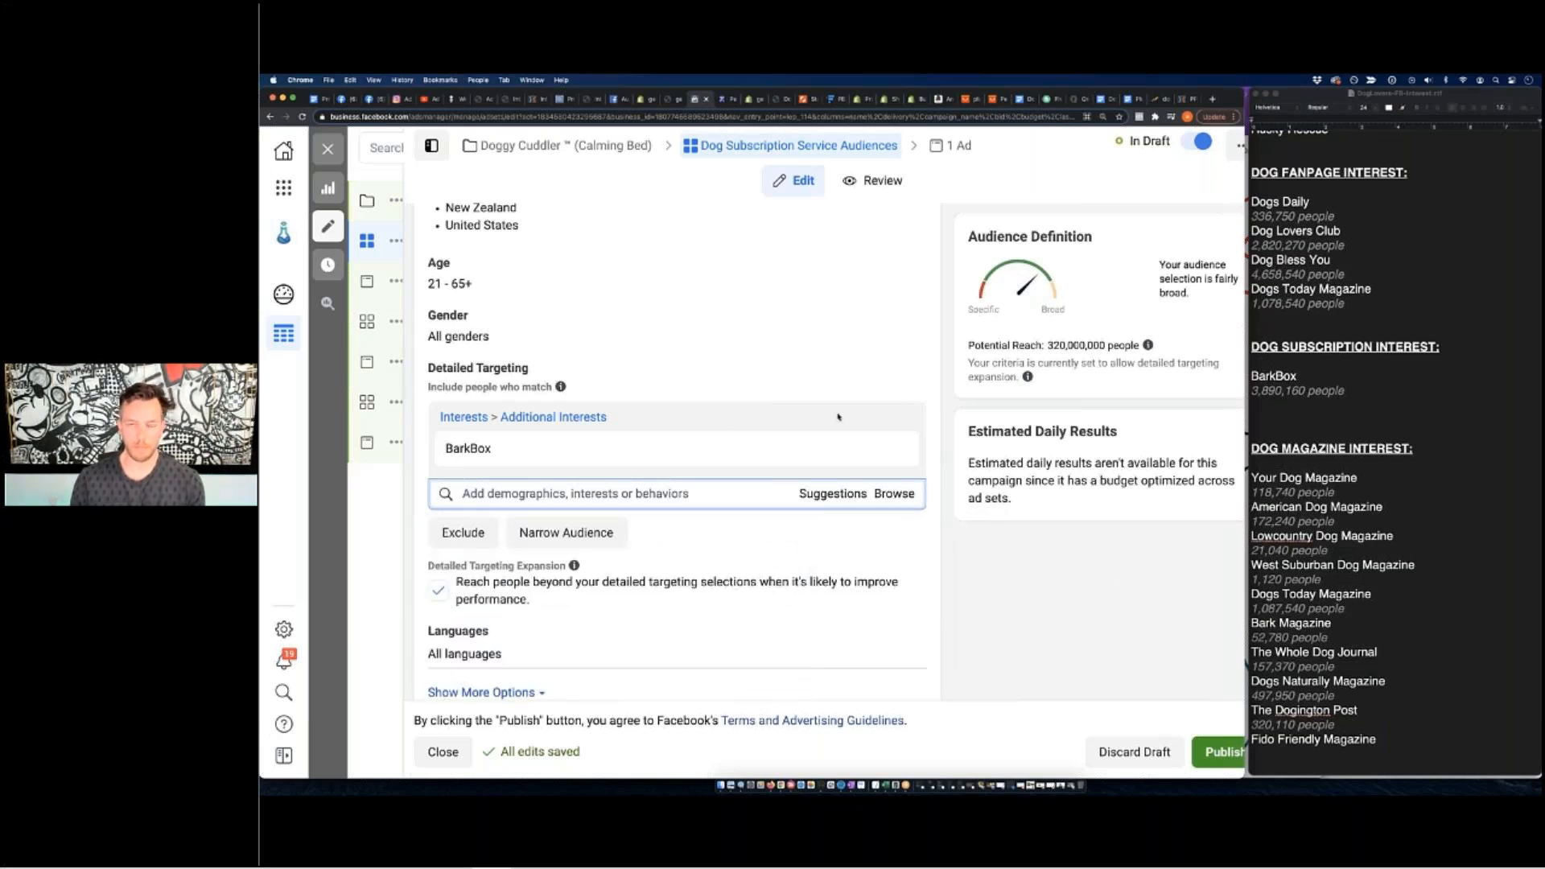
Turn off Detailed Targeting Expansion for the Dog Subscription Service Audiences ad set, check its potential reach and close its editor.
click(438, 590)
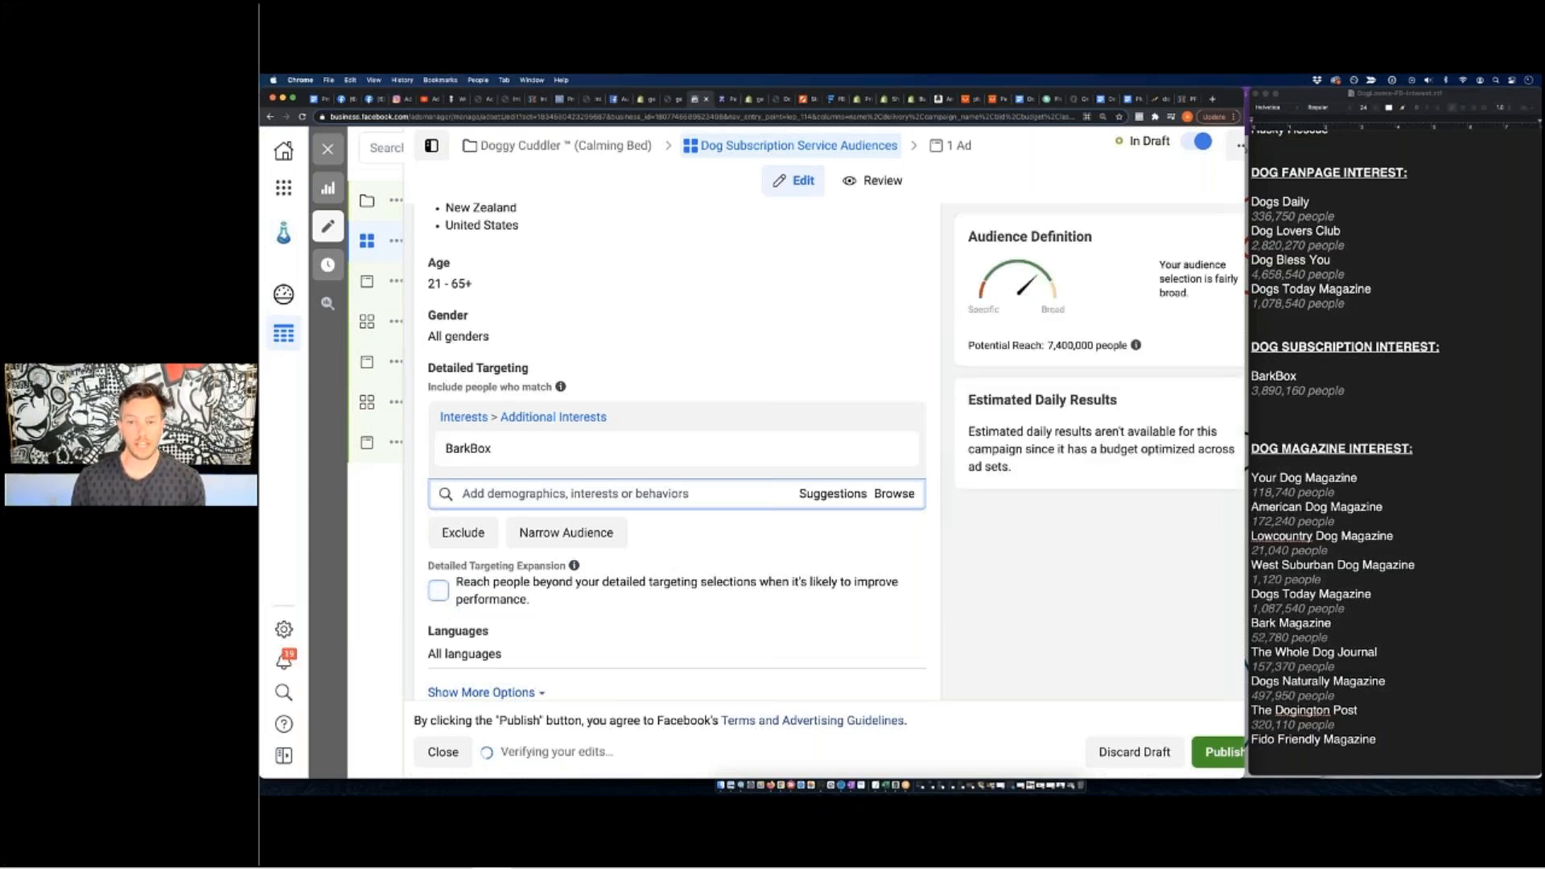
drag(1054, 346, 1096, 348)
click(1057, 609)
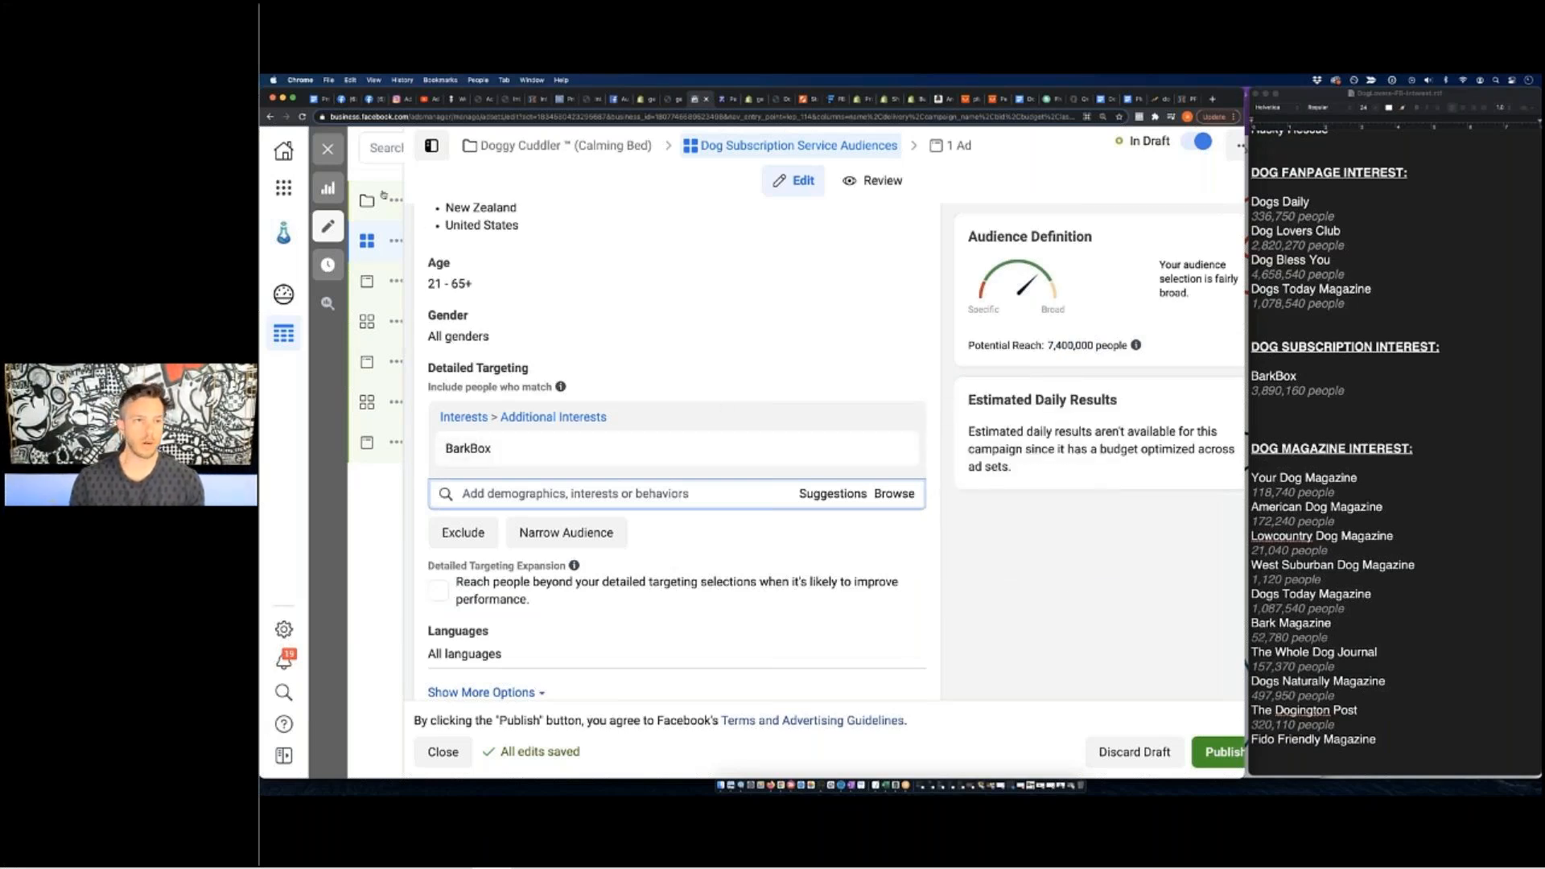
click(328, 150)
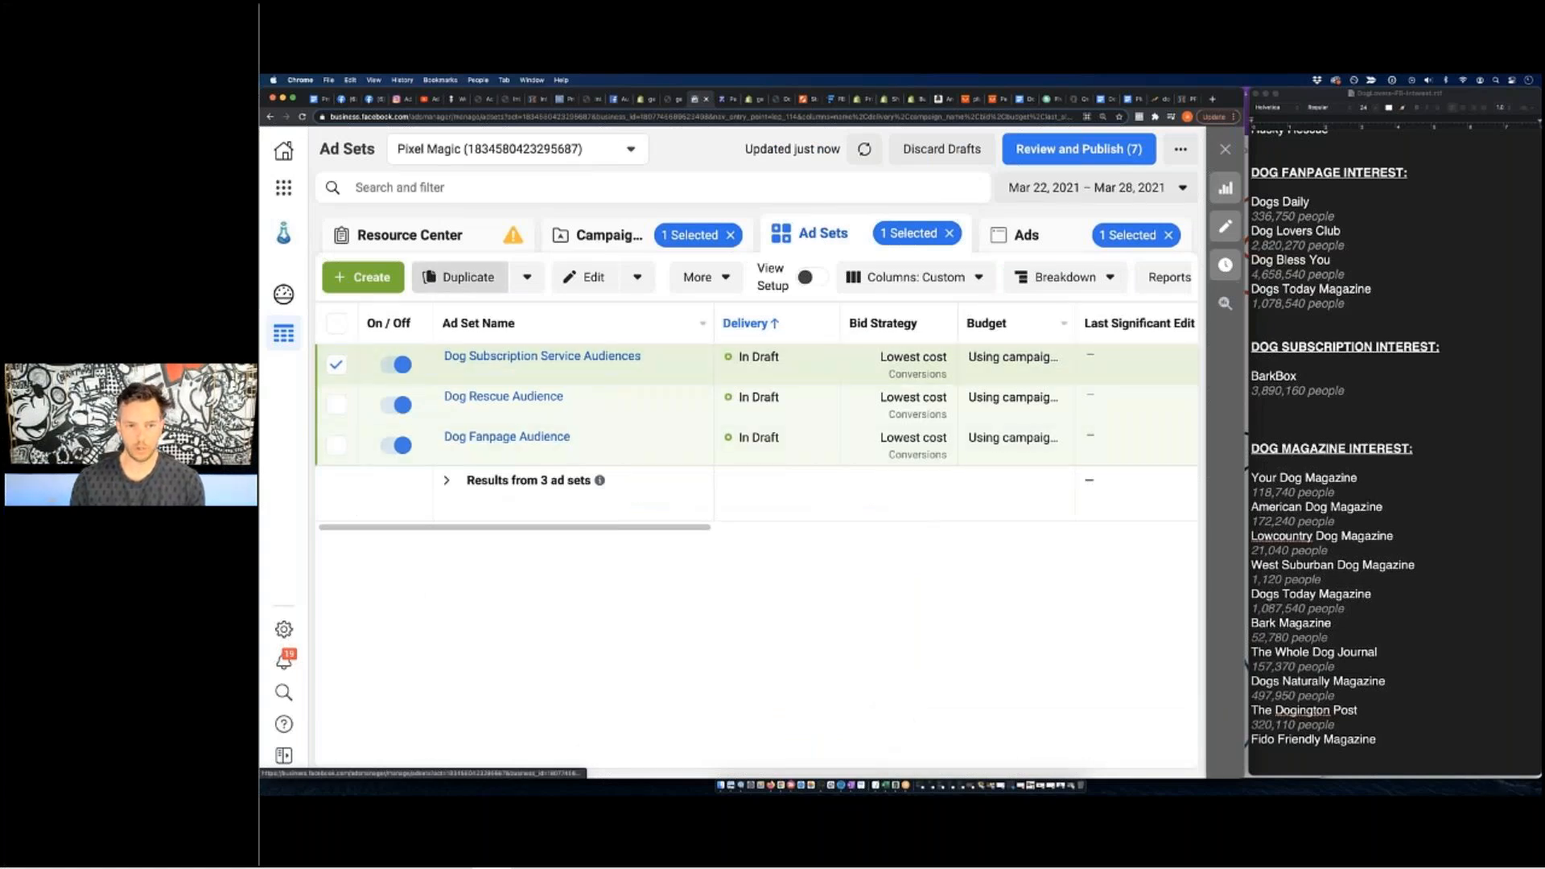
Duplicate the Dog Subscription Service Audiences ad set, showing existing reactions, comments and shares on the new ads.
click(458, 277)
click(513, 501)
click(960, 541)
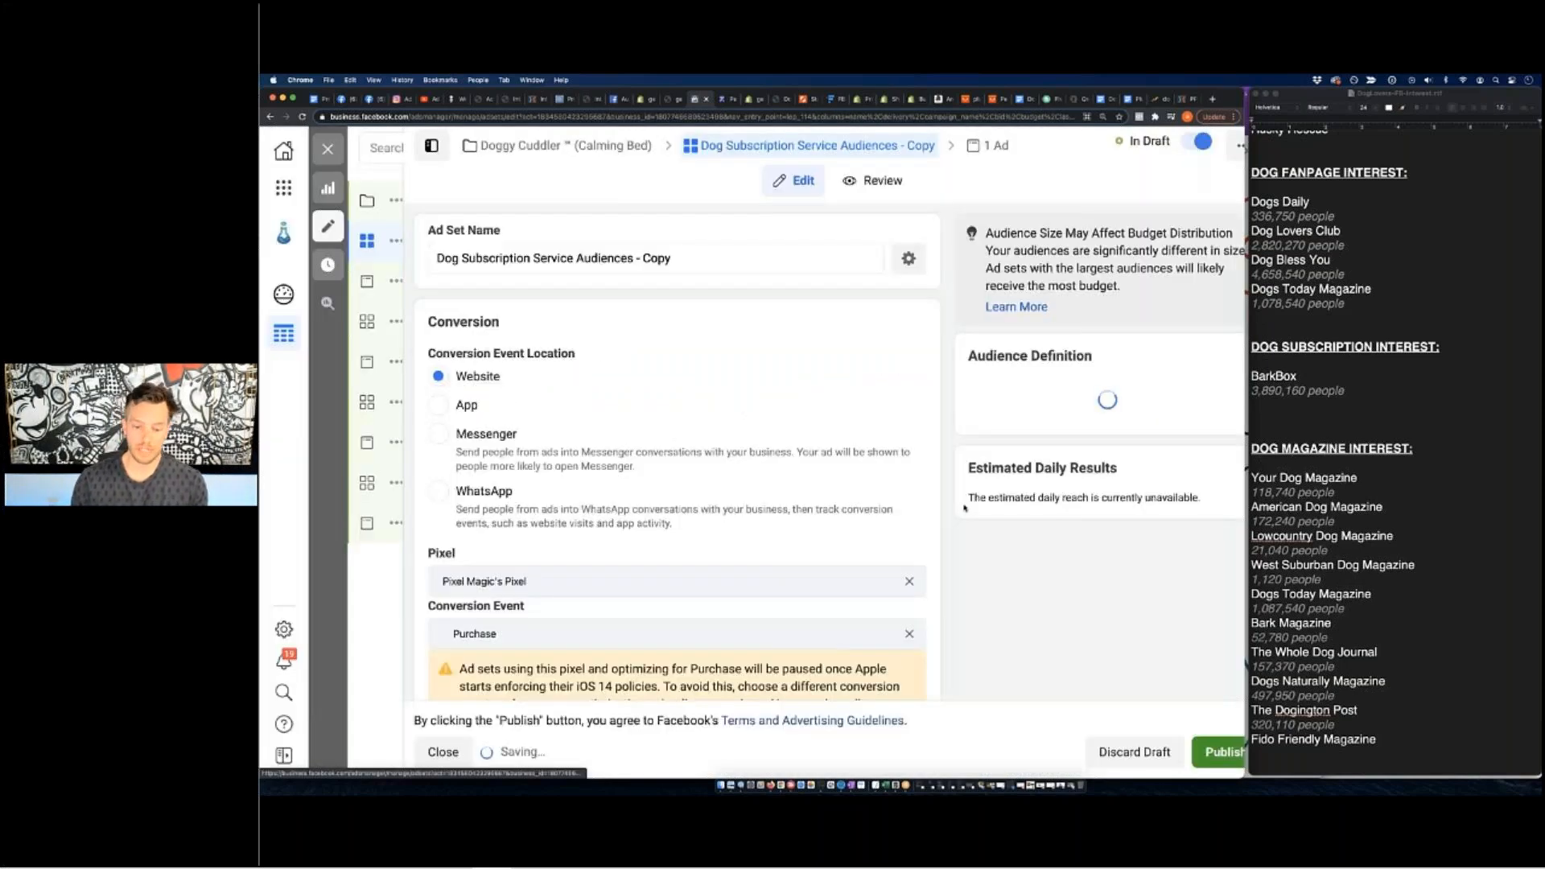
Rename the copied Dog Subscription Service Audiences ad set as Dog Magazines Audience.
triple_click(600, 258)
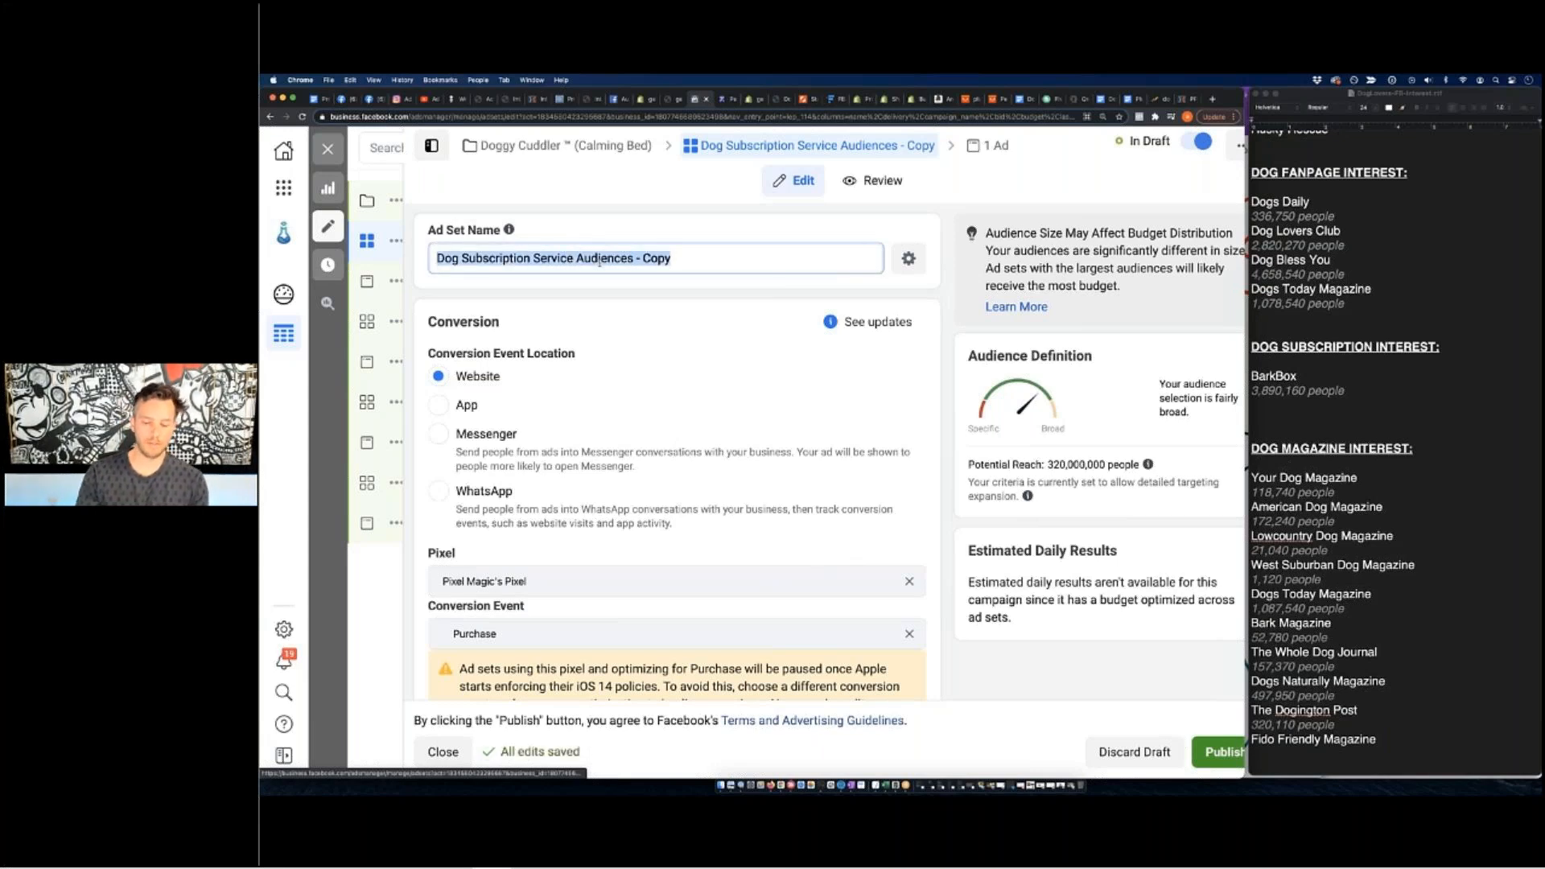
text(Dog Magazines)
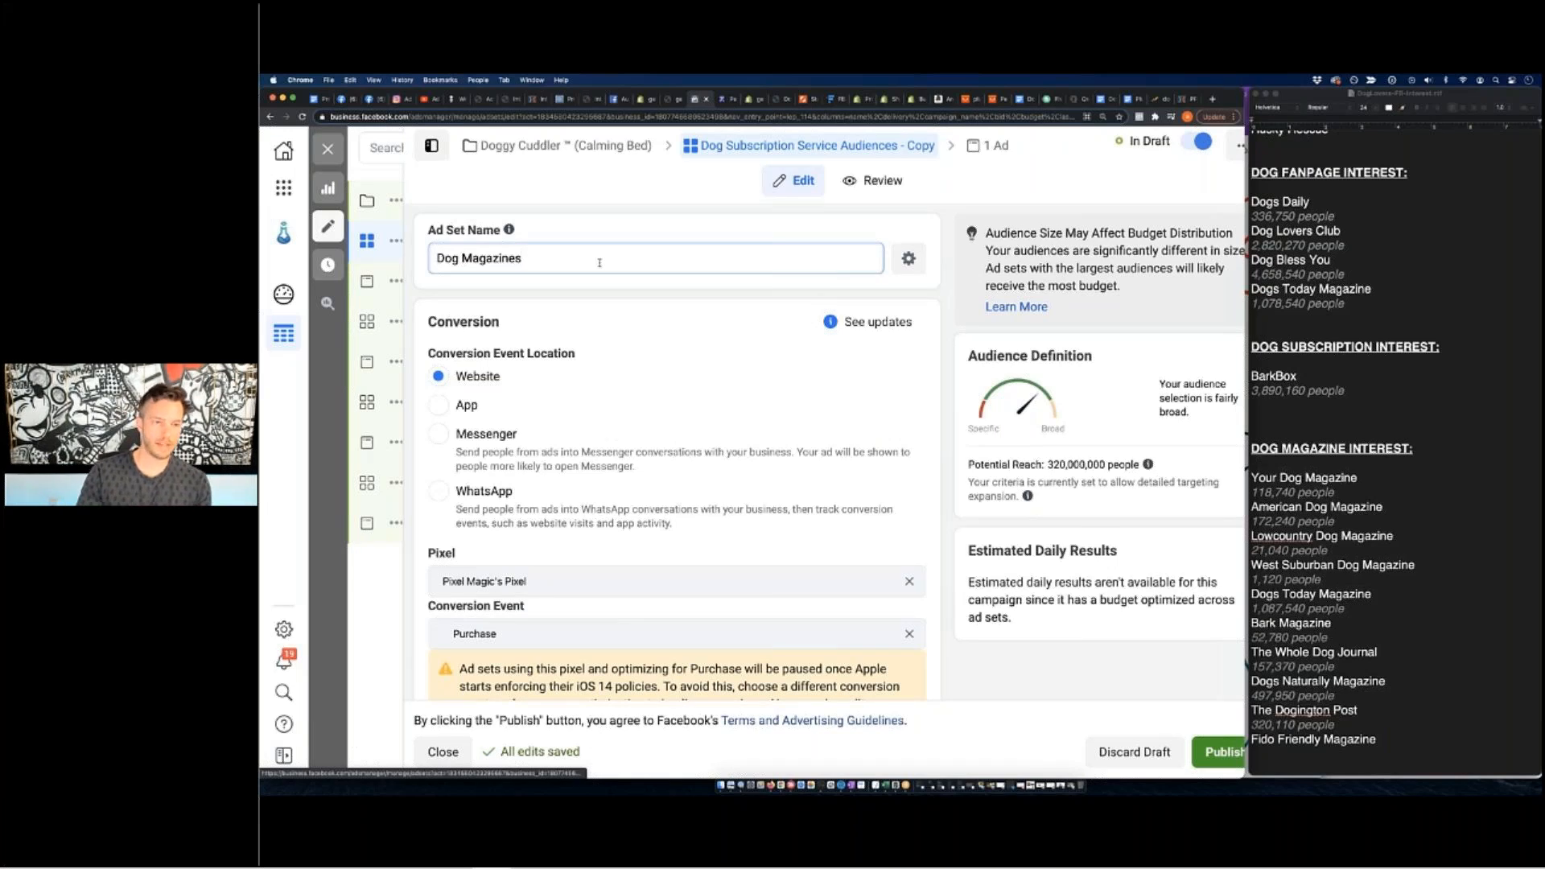
text(Audience)
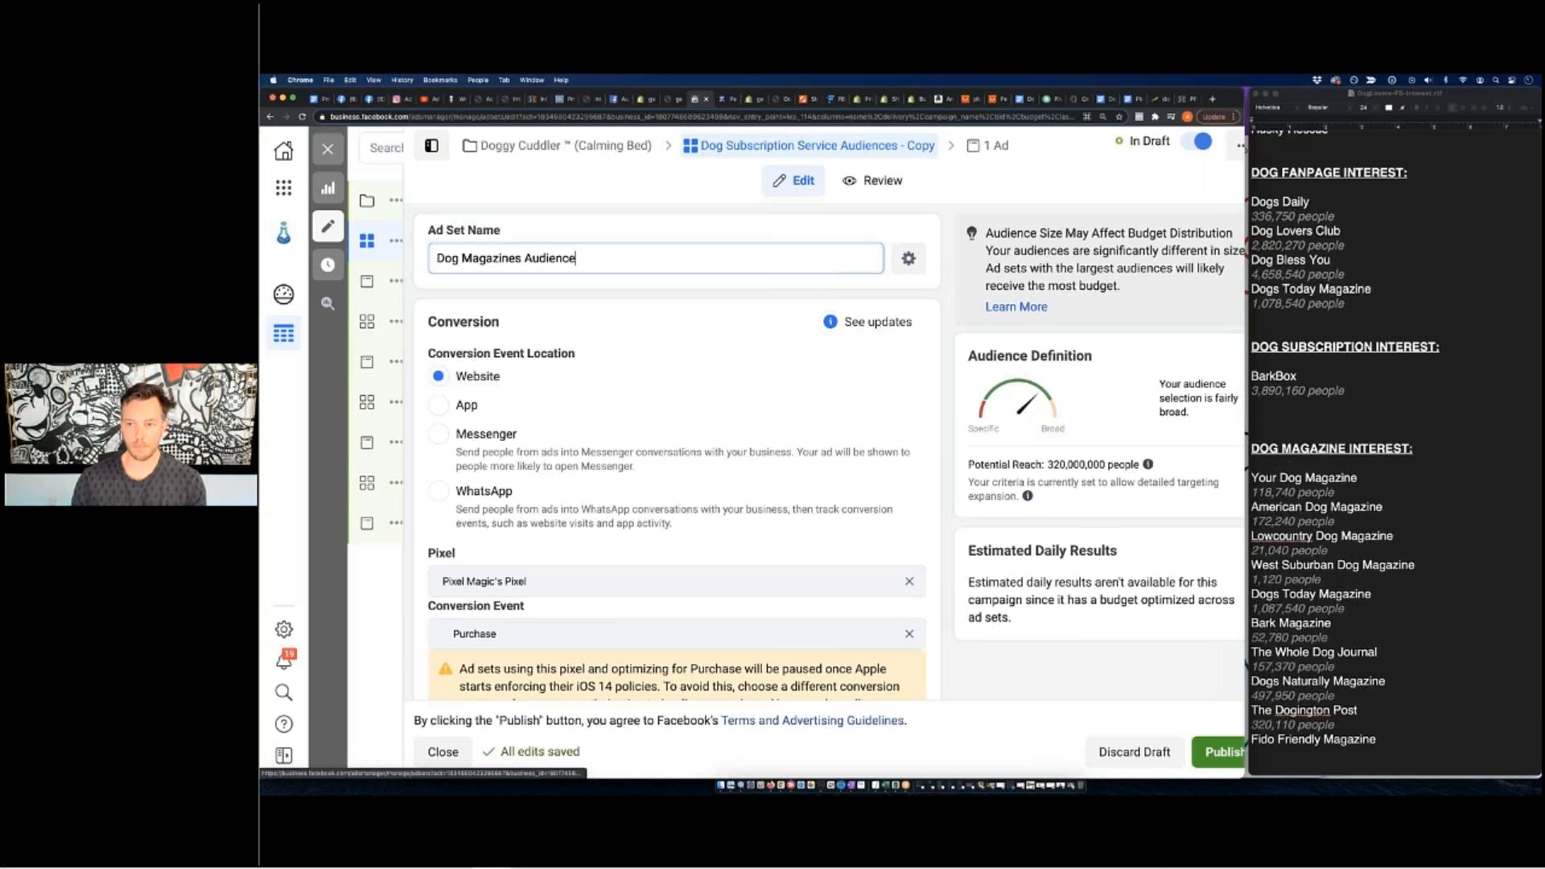
Replace the BarkBox interest in the Dog Magazines Audience ad set's detailed targeting with Dogs Today Magazine.
scroll(926, 503, down, 3)
scroll(926, 503, down, 7)
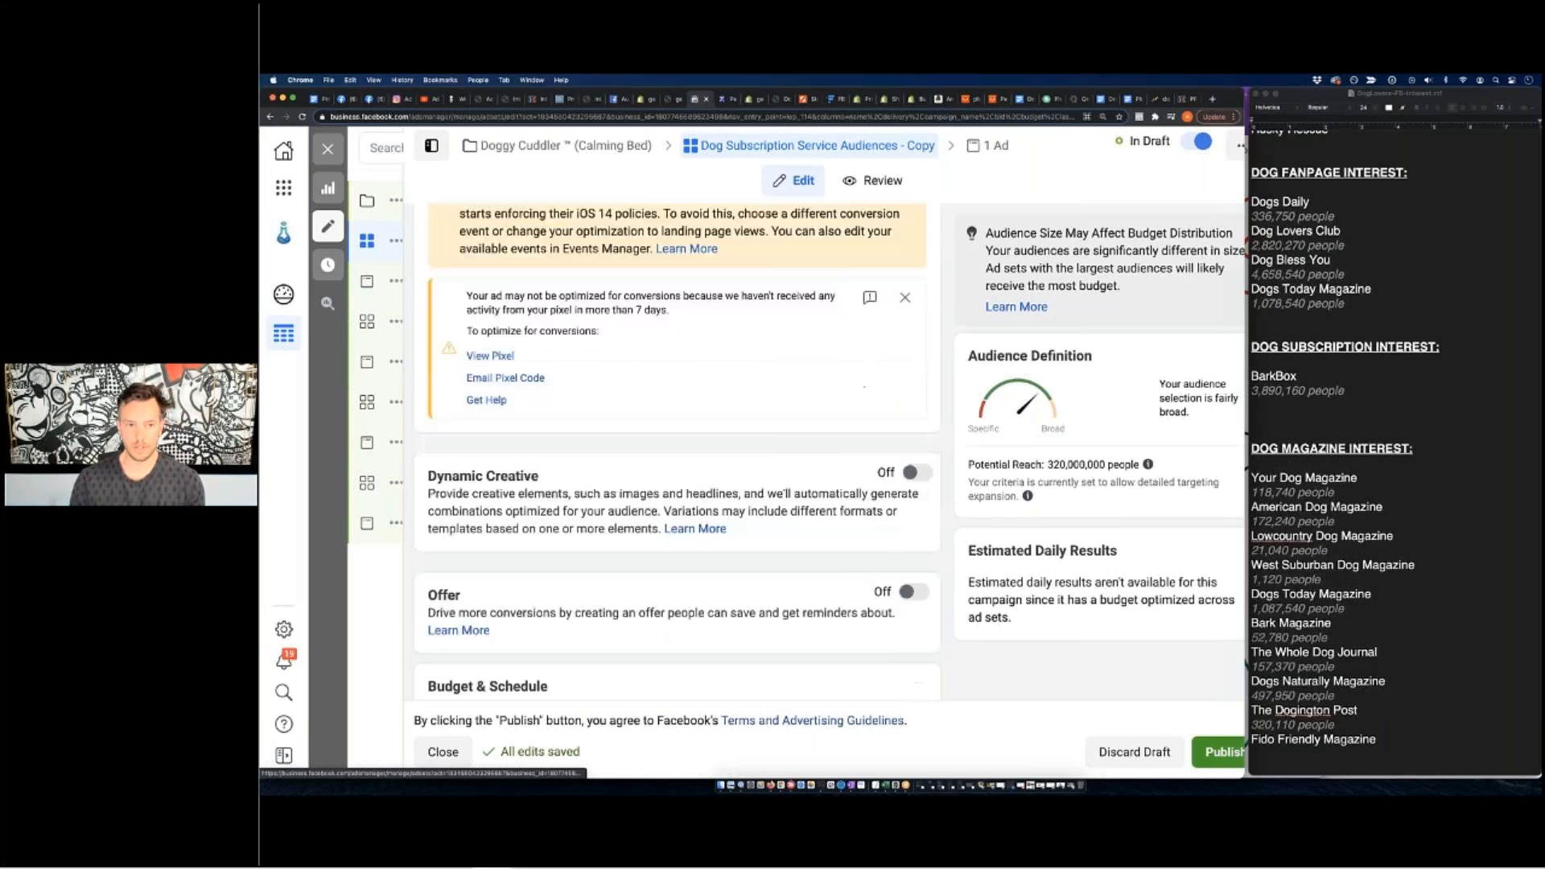
scroll(847, 418, down, 15)
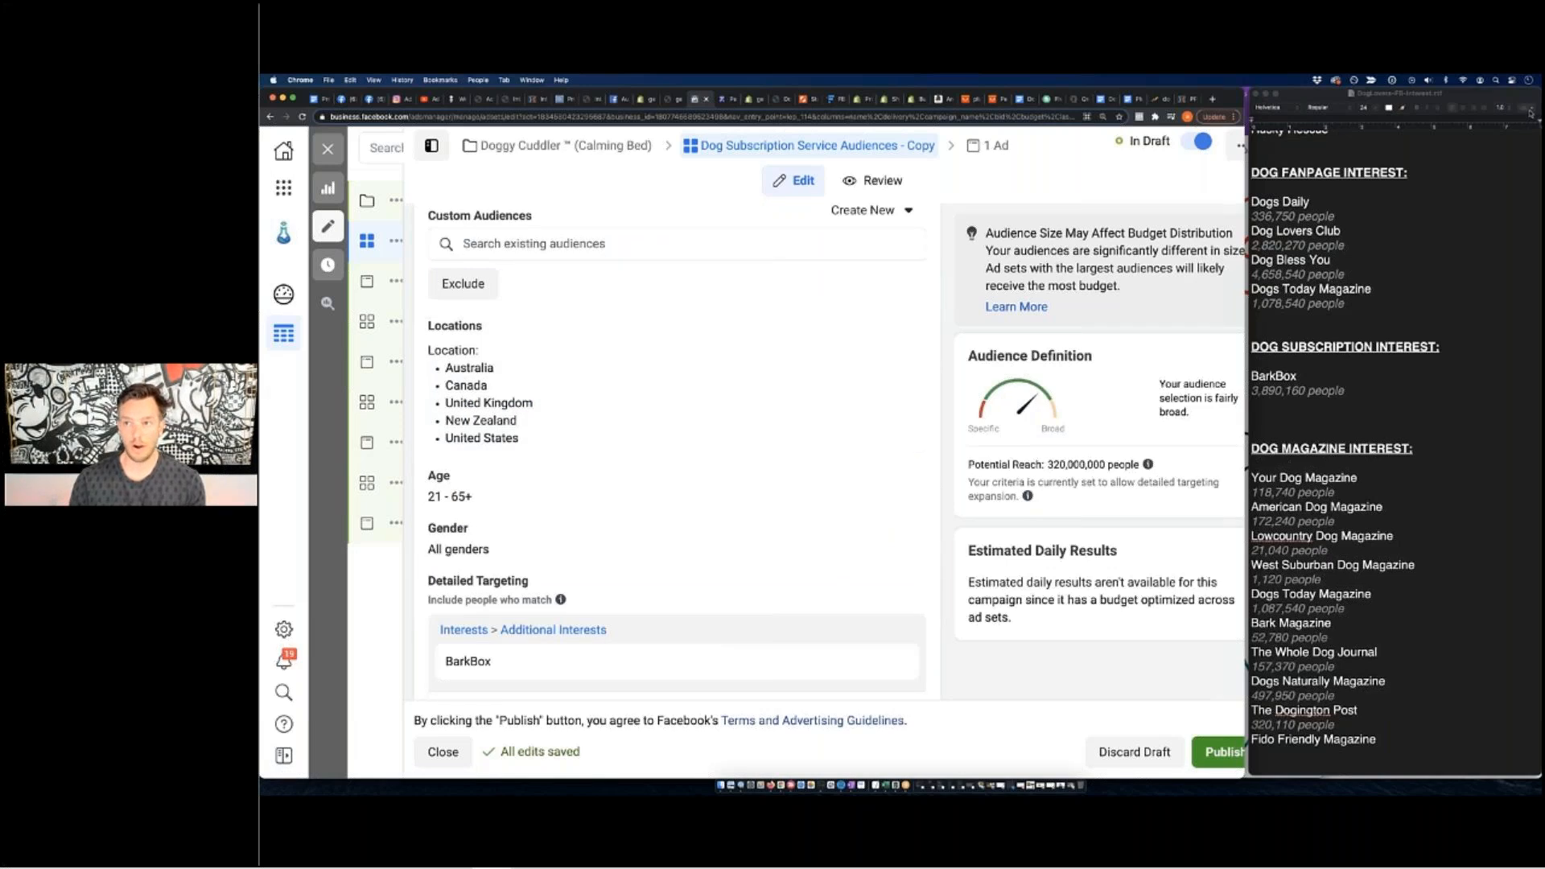
scroll(806, 300, down, 3)
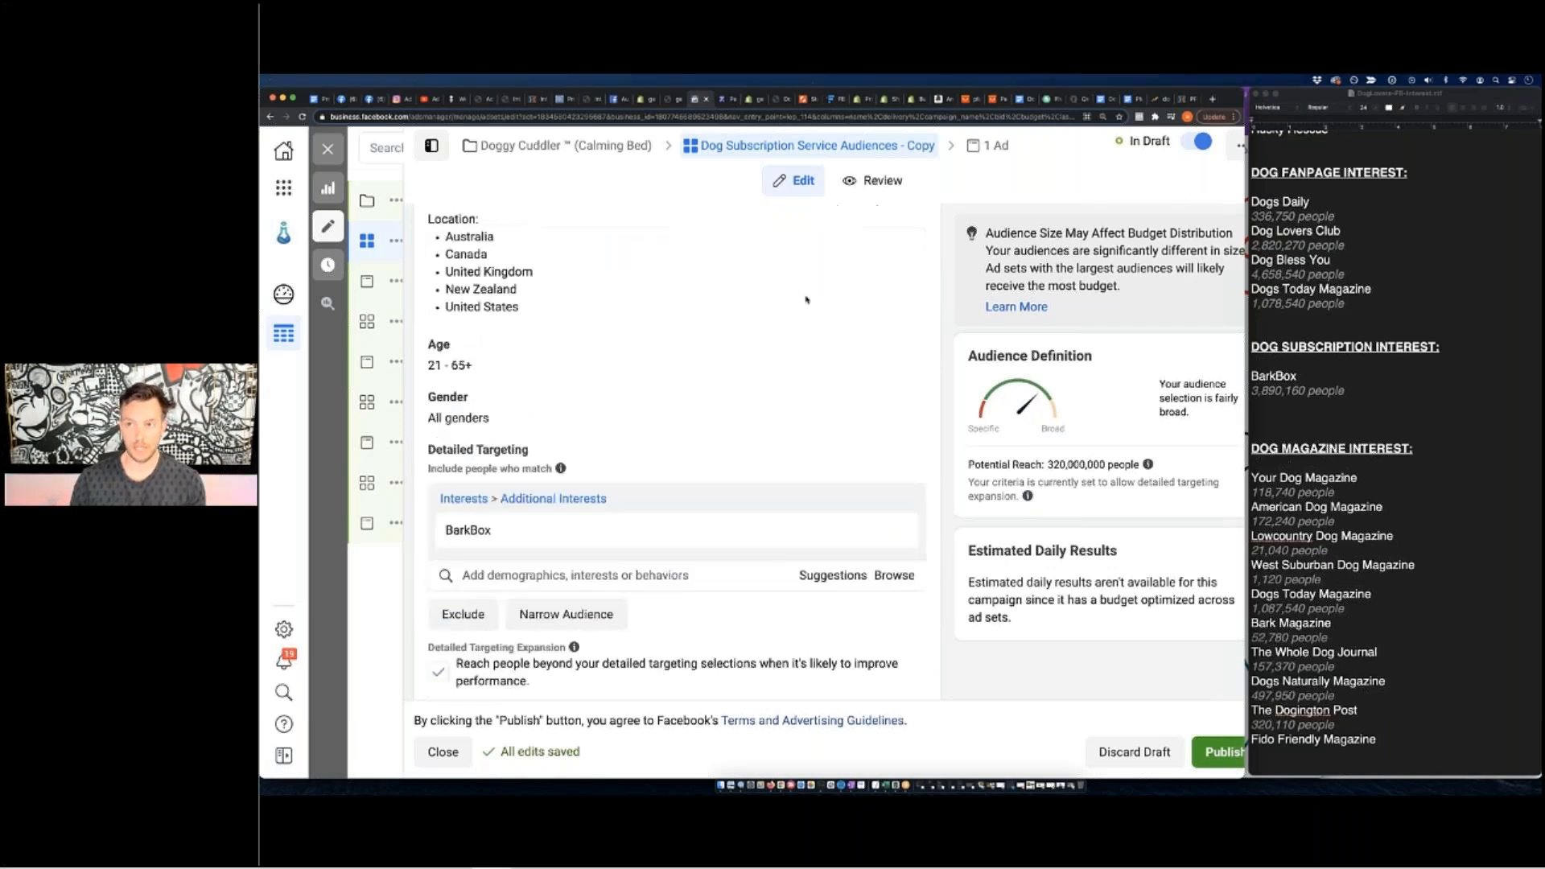
scroll(811, 296, up, 3)
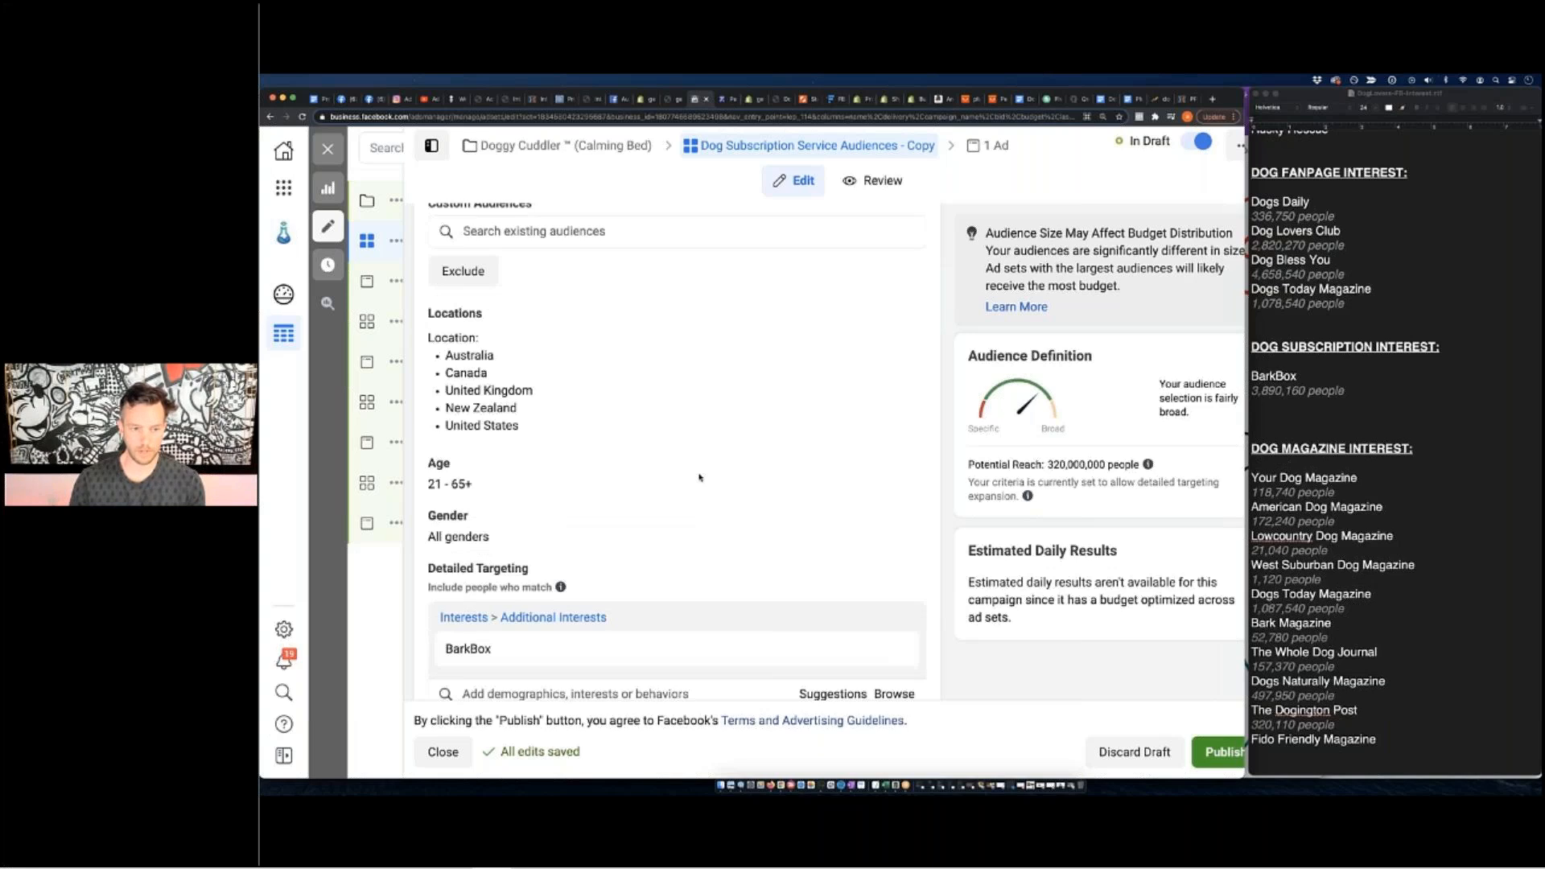
scroll(699, 478, down, 5)
mouse_move(516, 394)
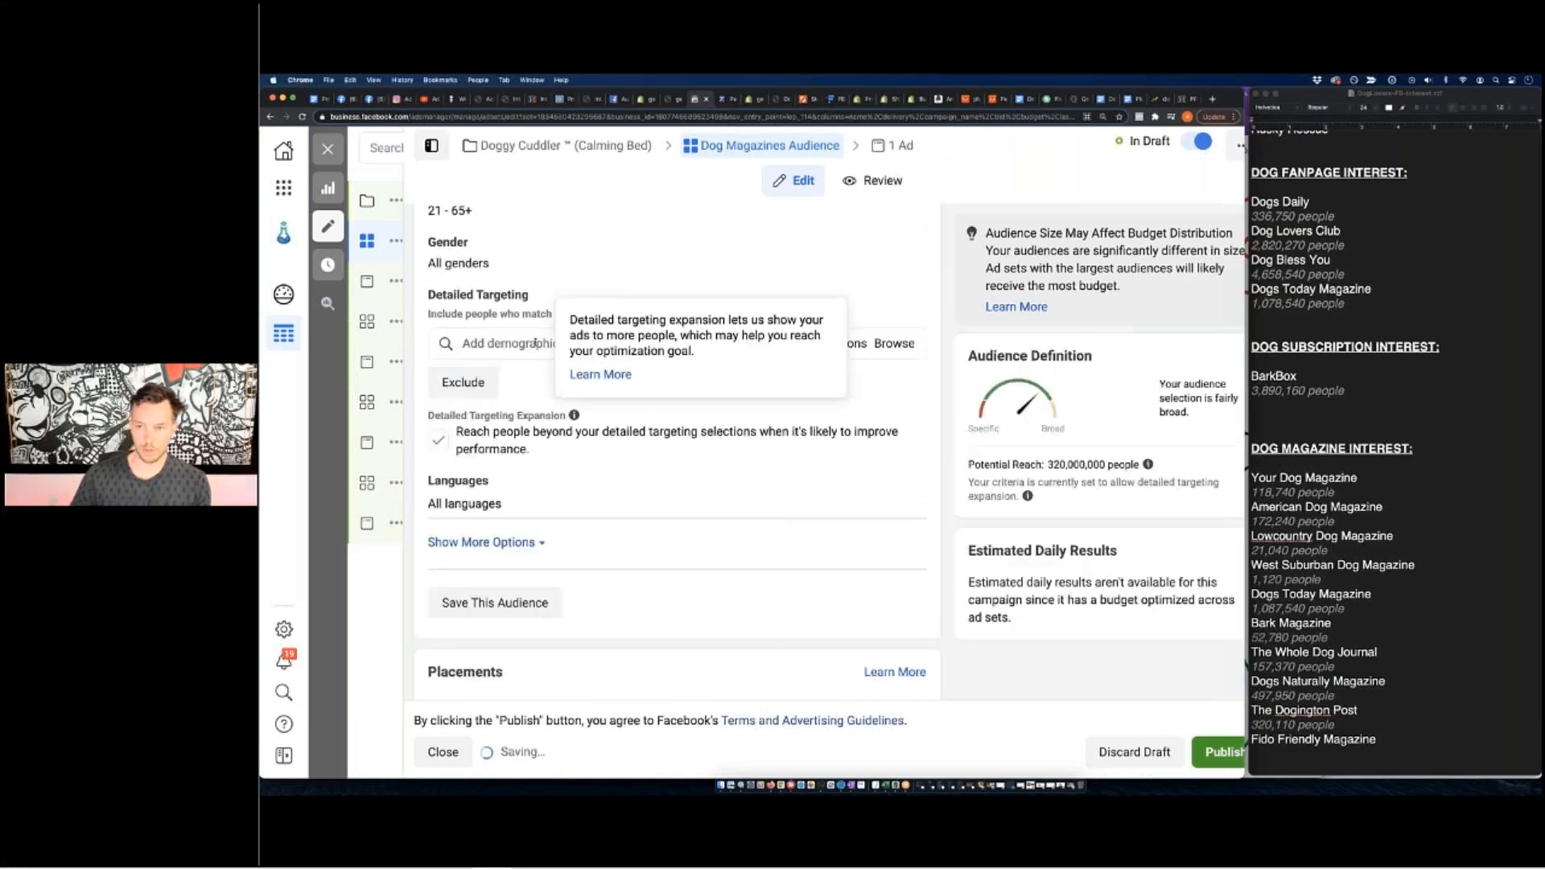
click(535, 344)
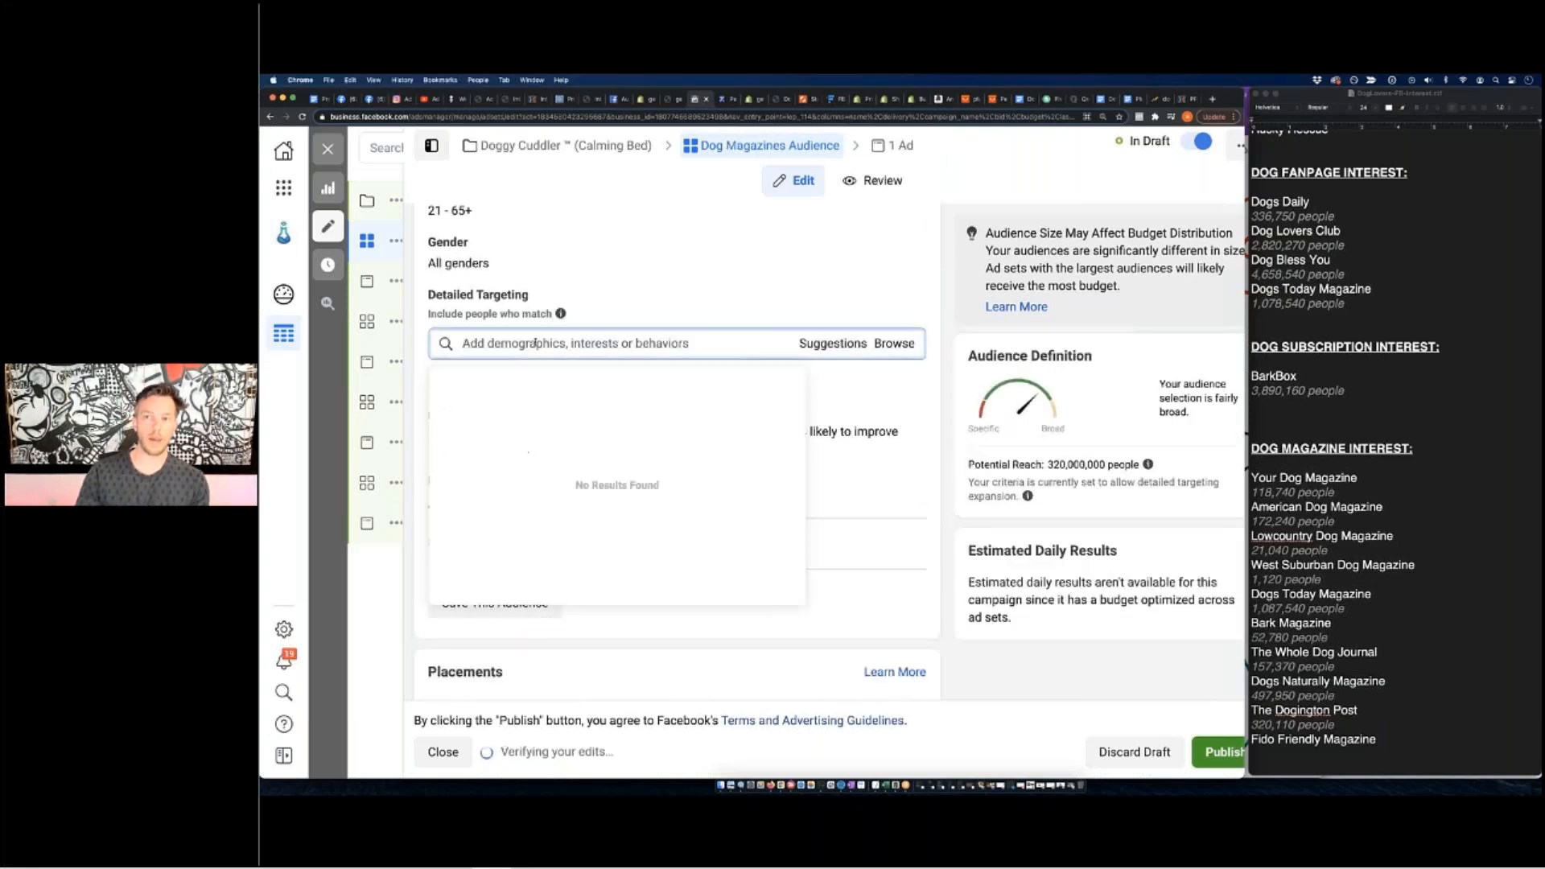
text(dogs today magazine)
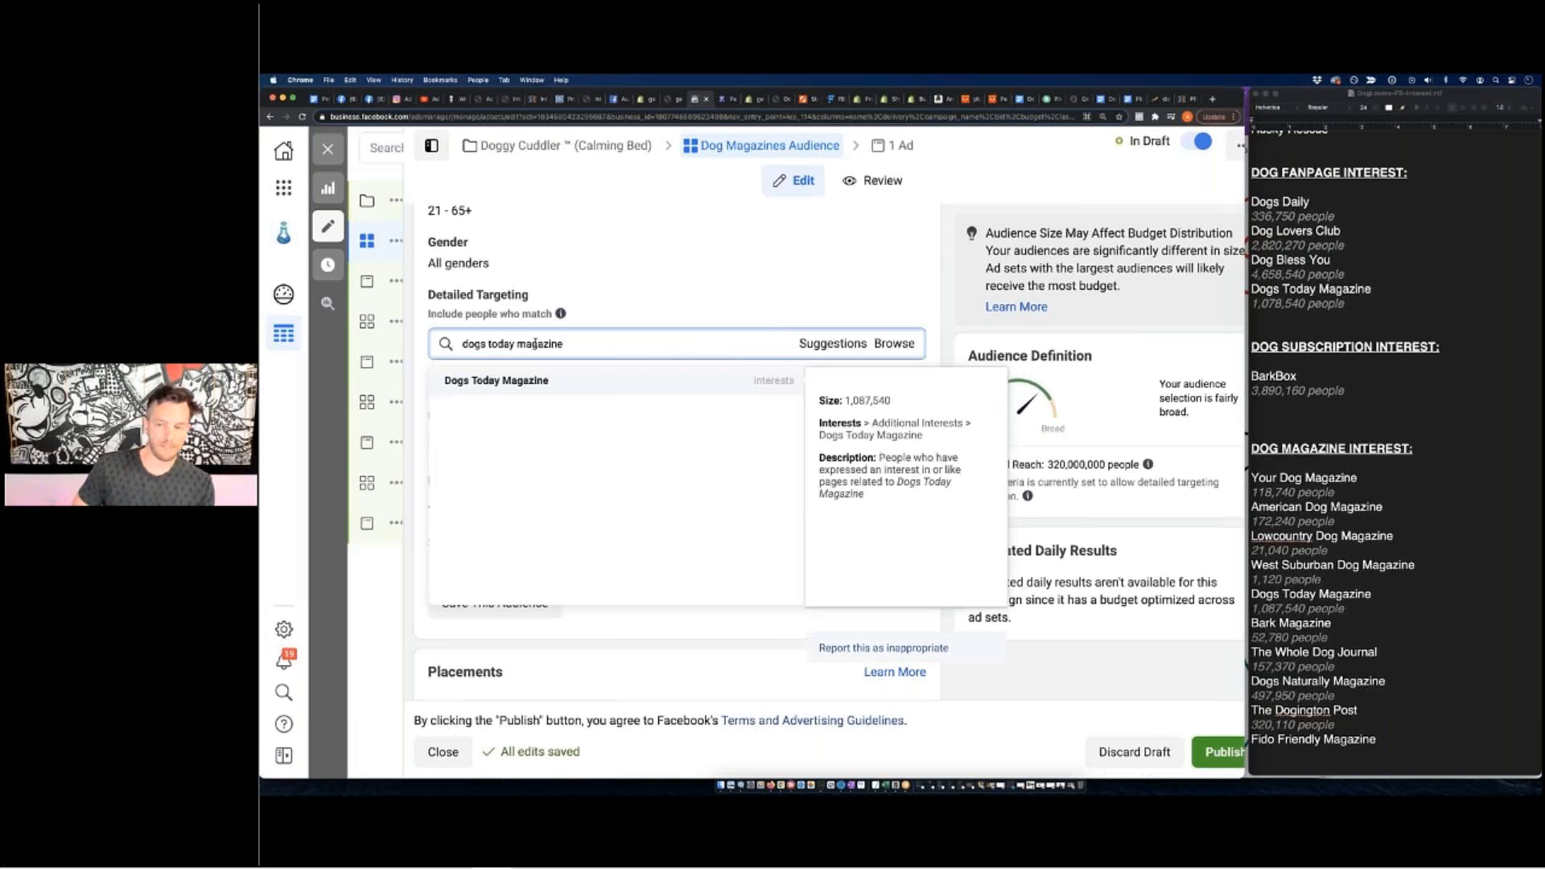
click(528, 383)
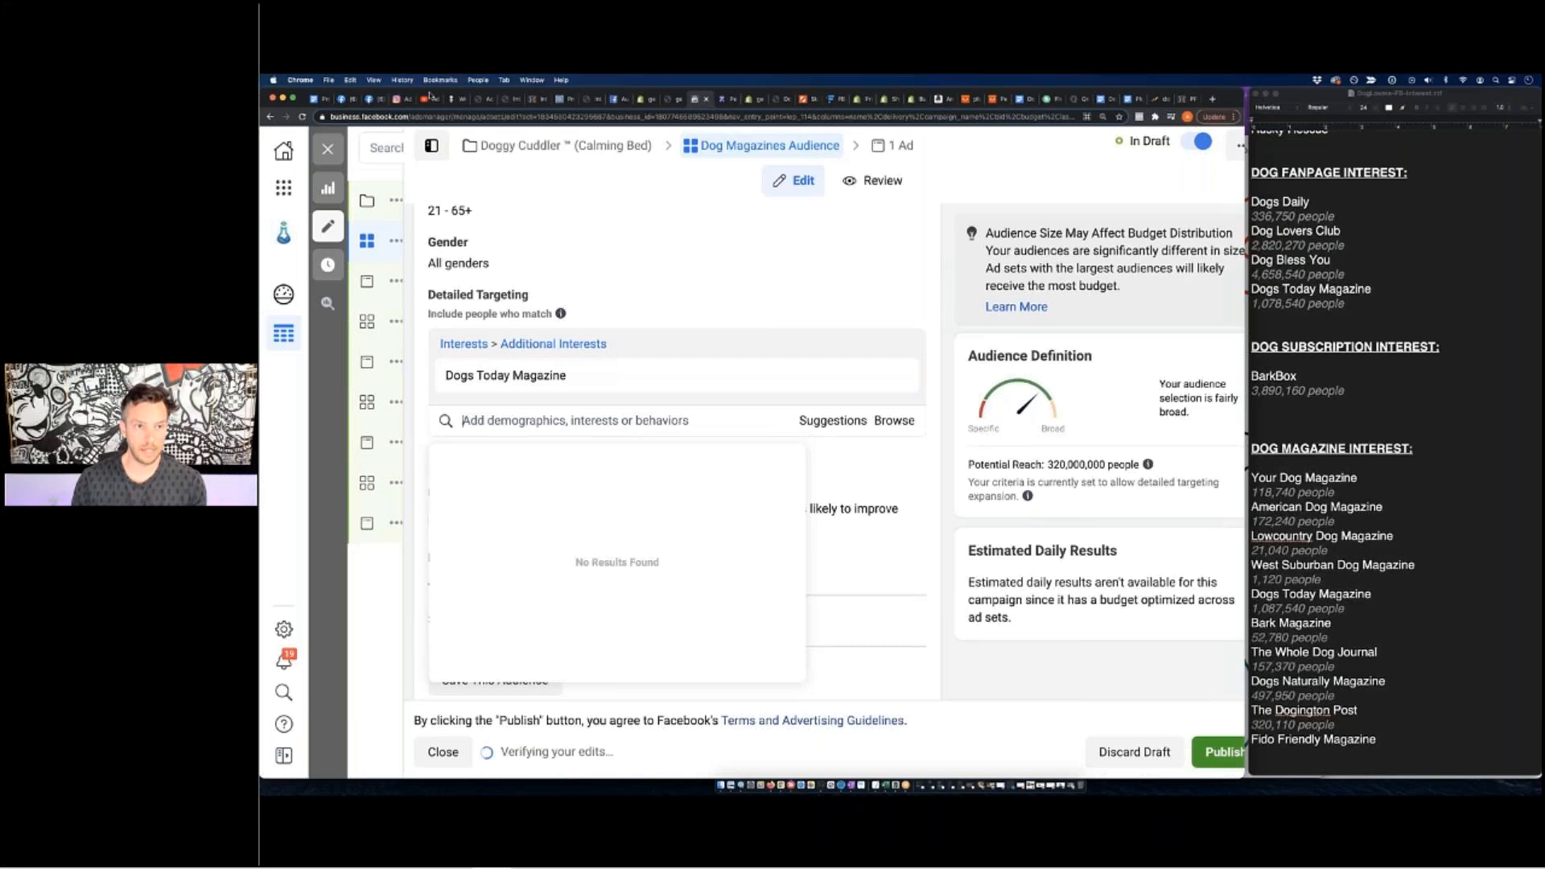
Switch to InterestScout and search for dog magazine interests in English.
click(483, 100)
click(508, 99)
triple_click(631, 283)
text(dog magazine)
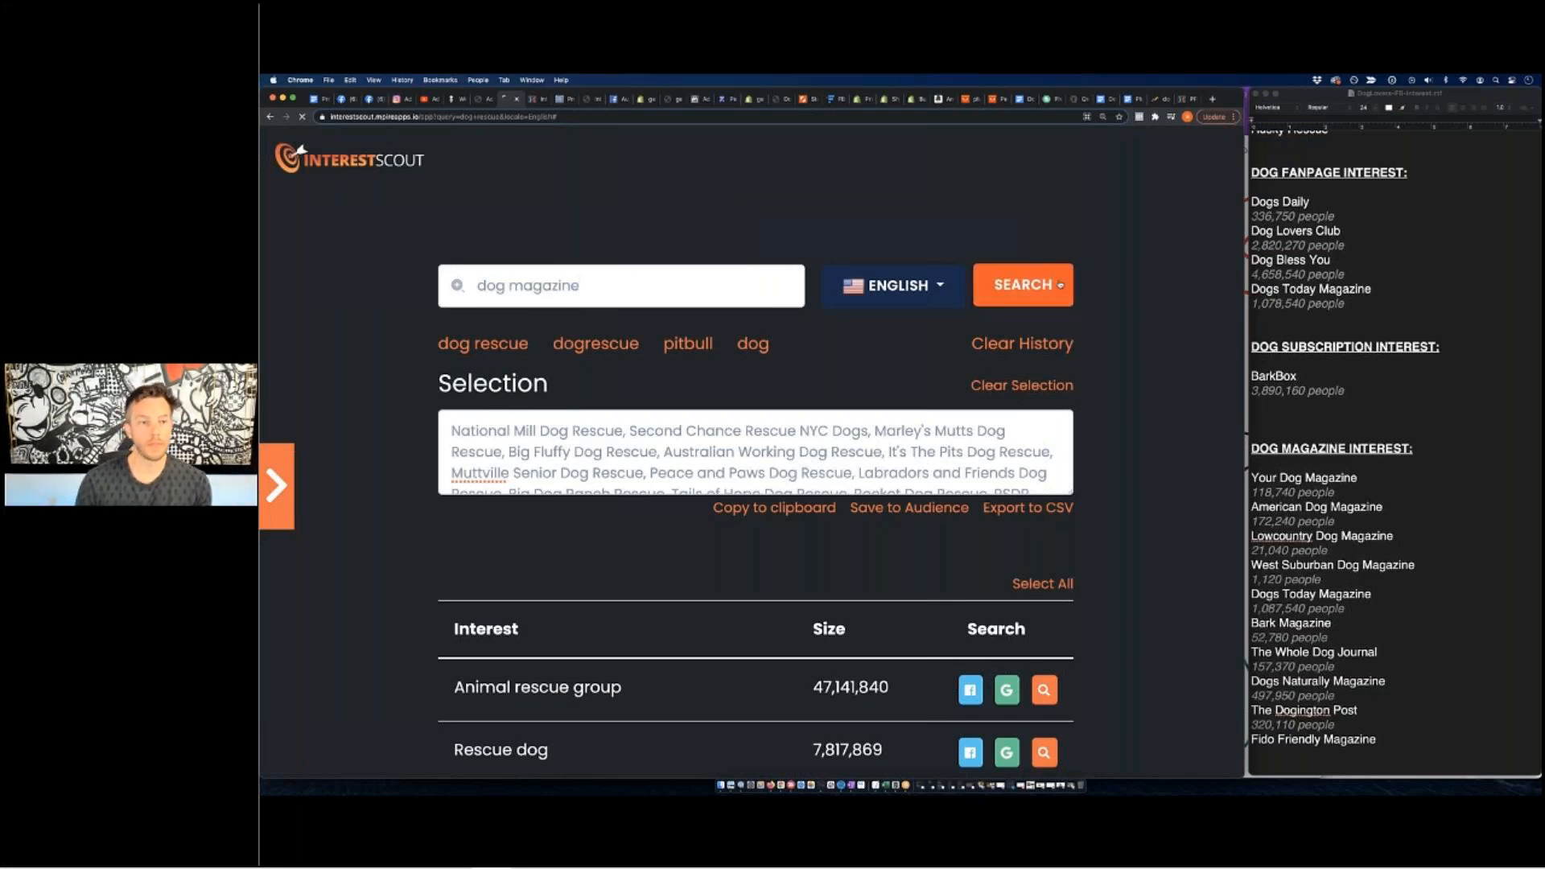
key(Return)
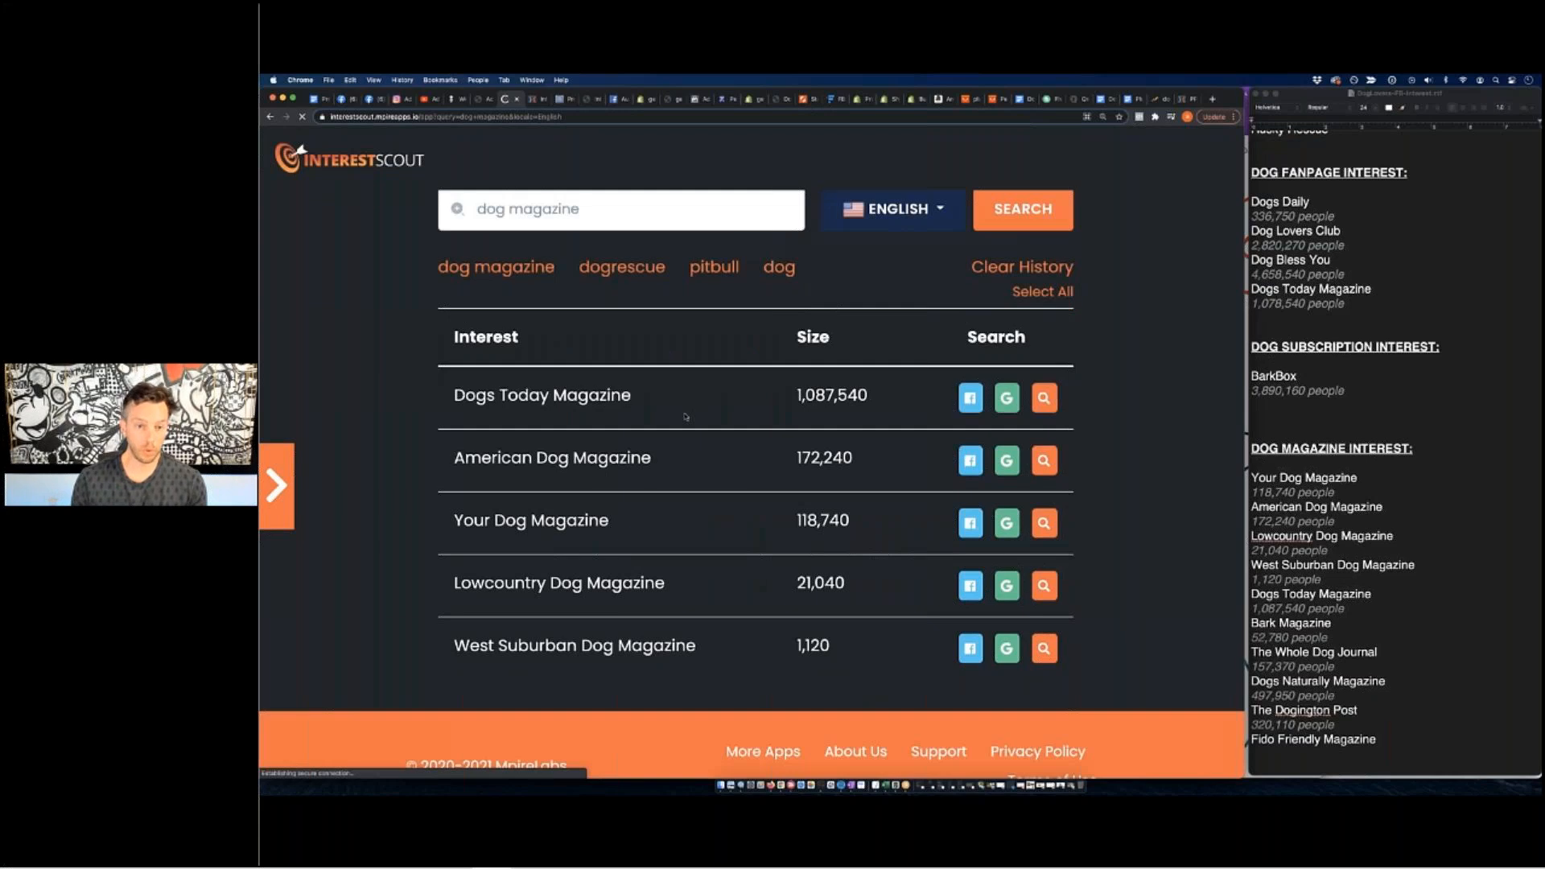
Select the Dogs Today, American Dog, Your Dog, Lowcountry Dog and West Suburban Dog Magazine interests and copy them to the clipboard.
click(636, 473)
scroll(600, 654, down, 2)
scroll(599, 653, down, 2)
click(597, 618)
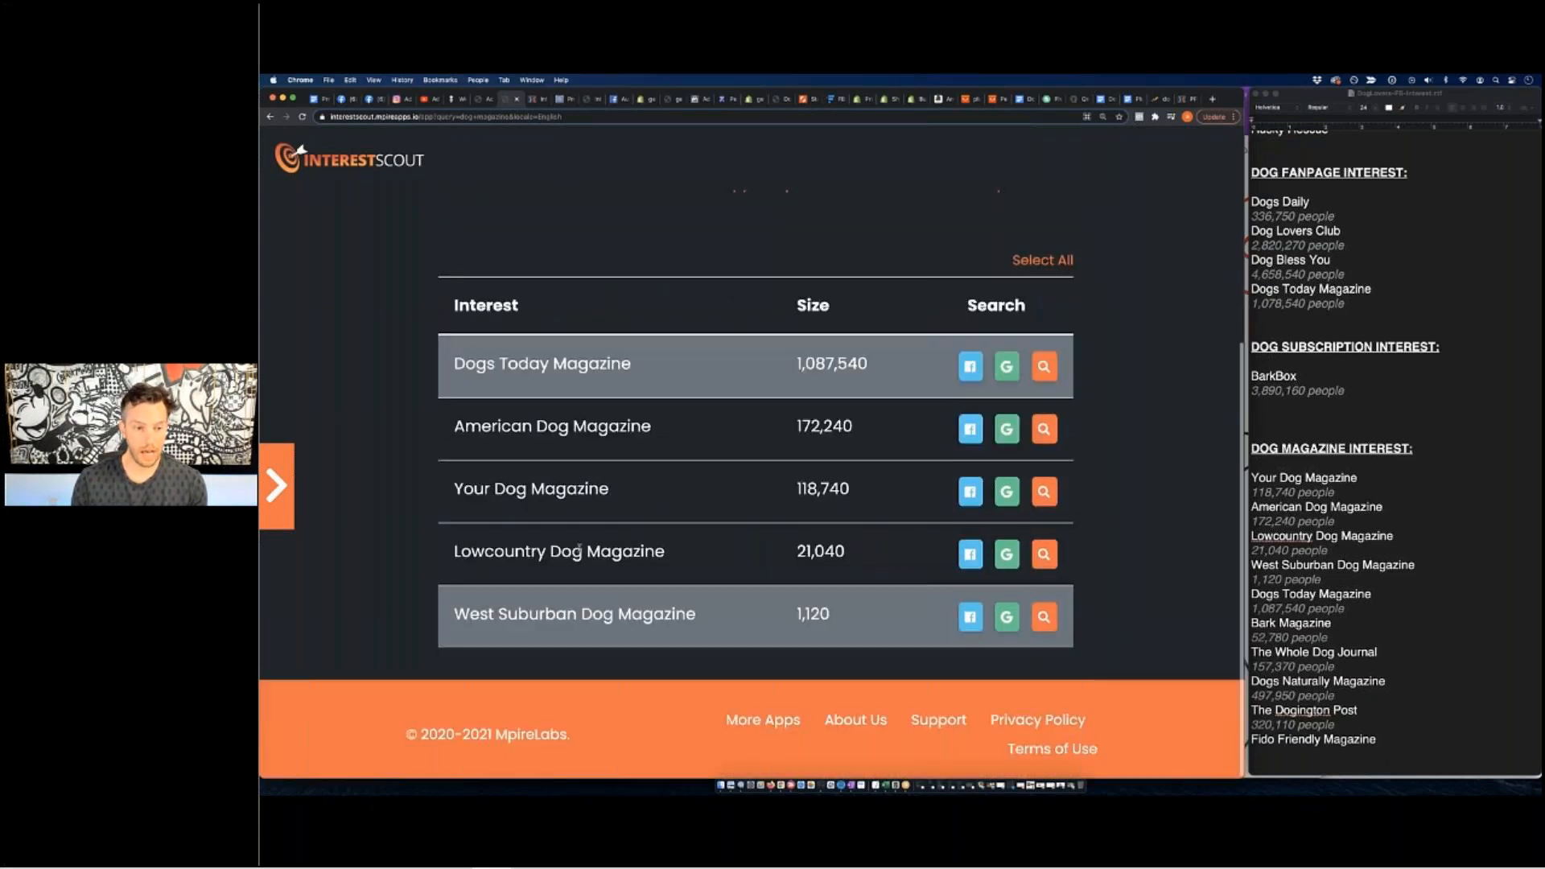
click(590, 555)
click(579, 493)
click(571, 431)
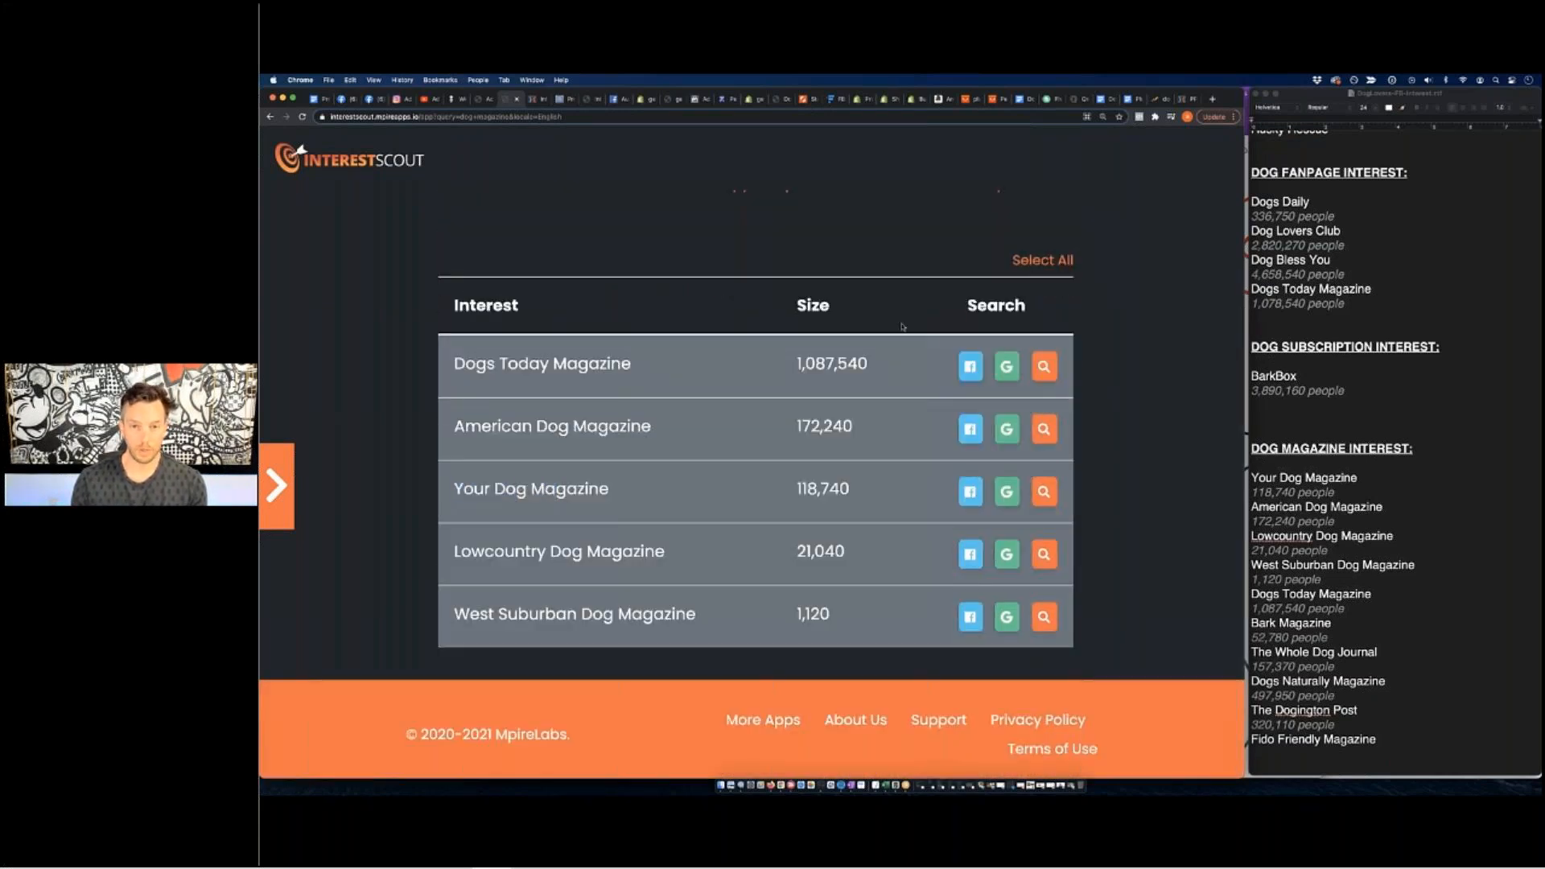
scroll(903, 327, up, 5)
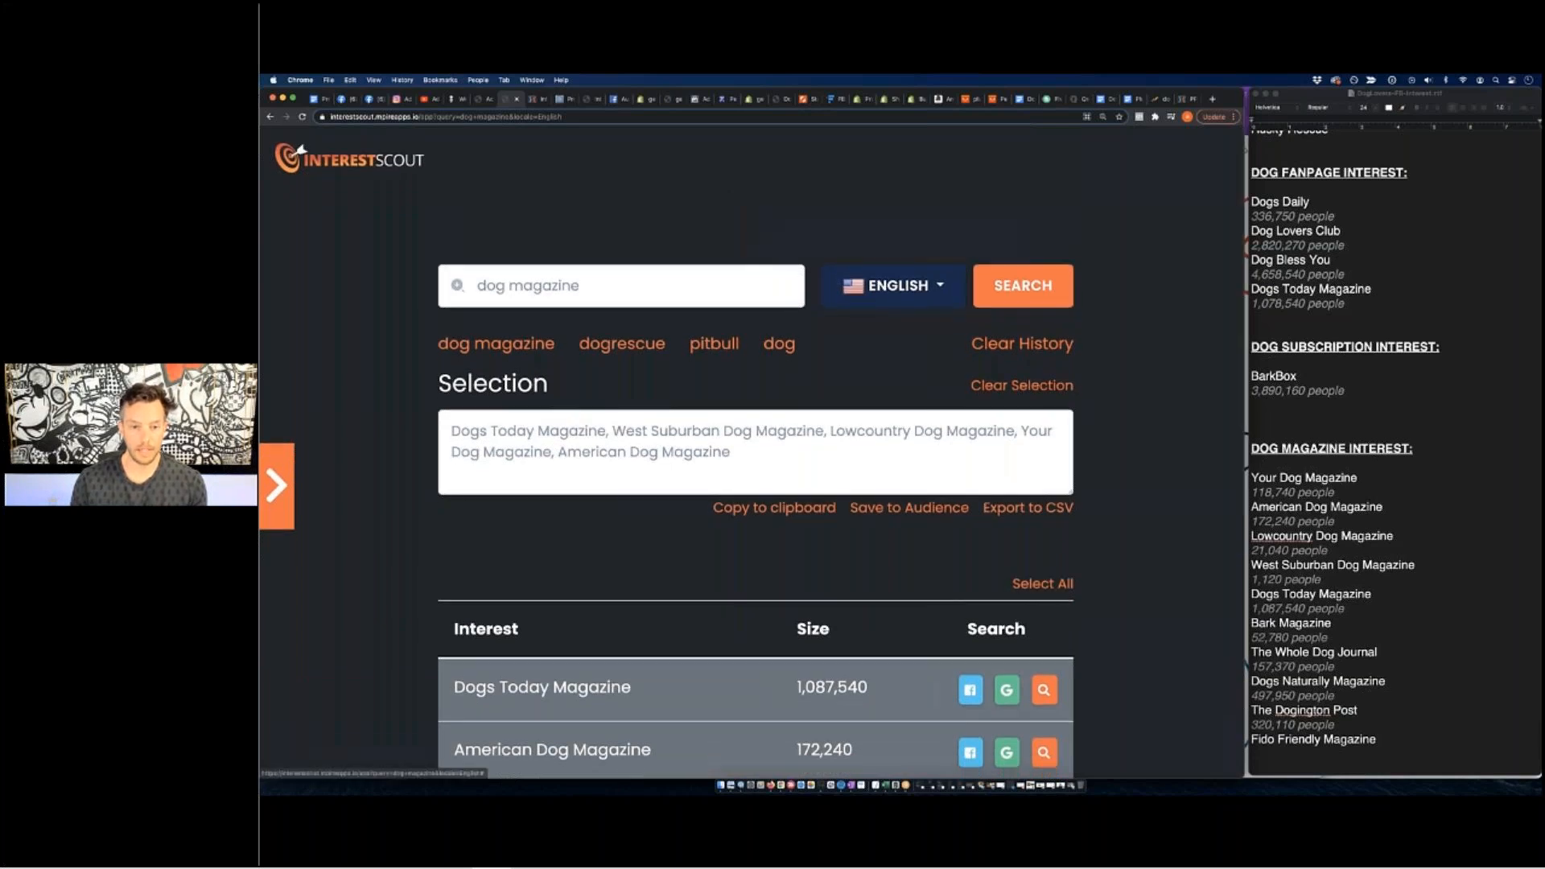
click(801, 508)
Switch back to Ads Manager and paste the copied dog magazine interests into the Dog Magazines Audience ad set's detailed targeting.
click(697, 99)
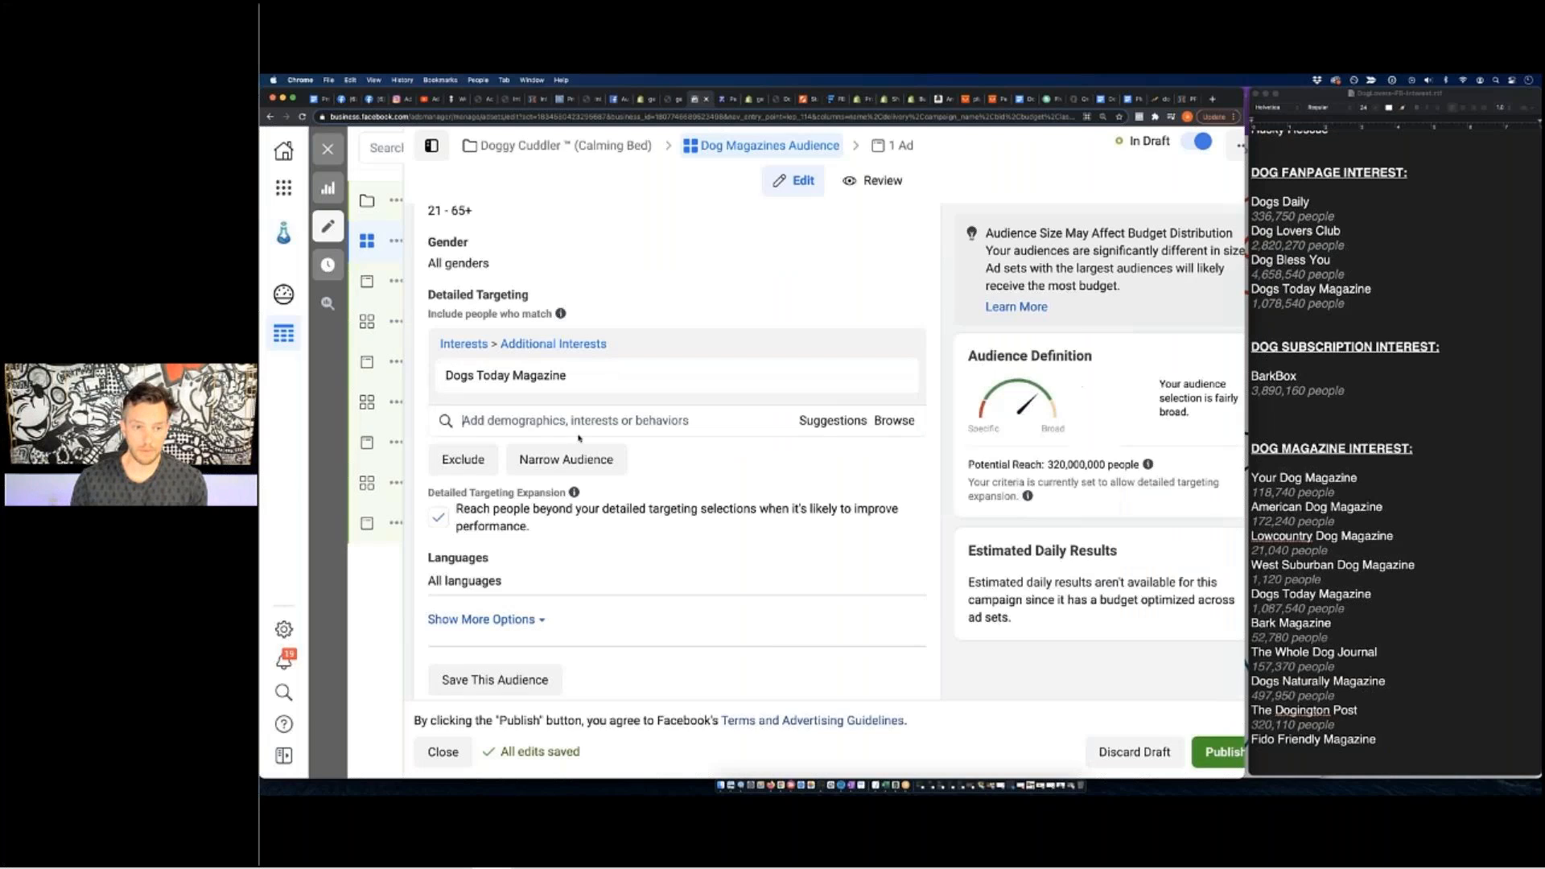
mouse_move(687, 375)
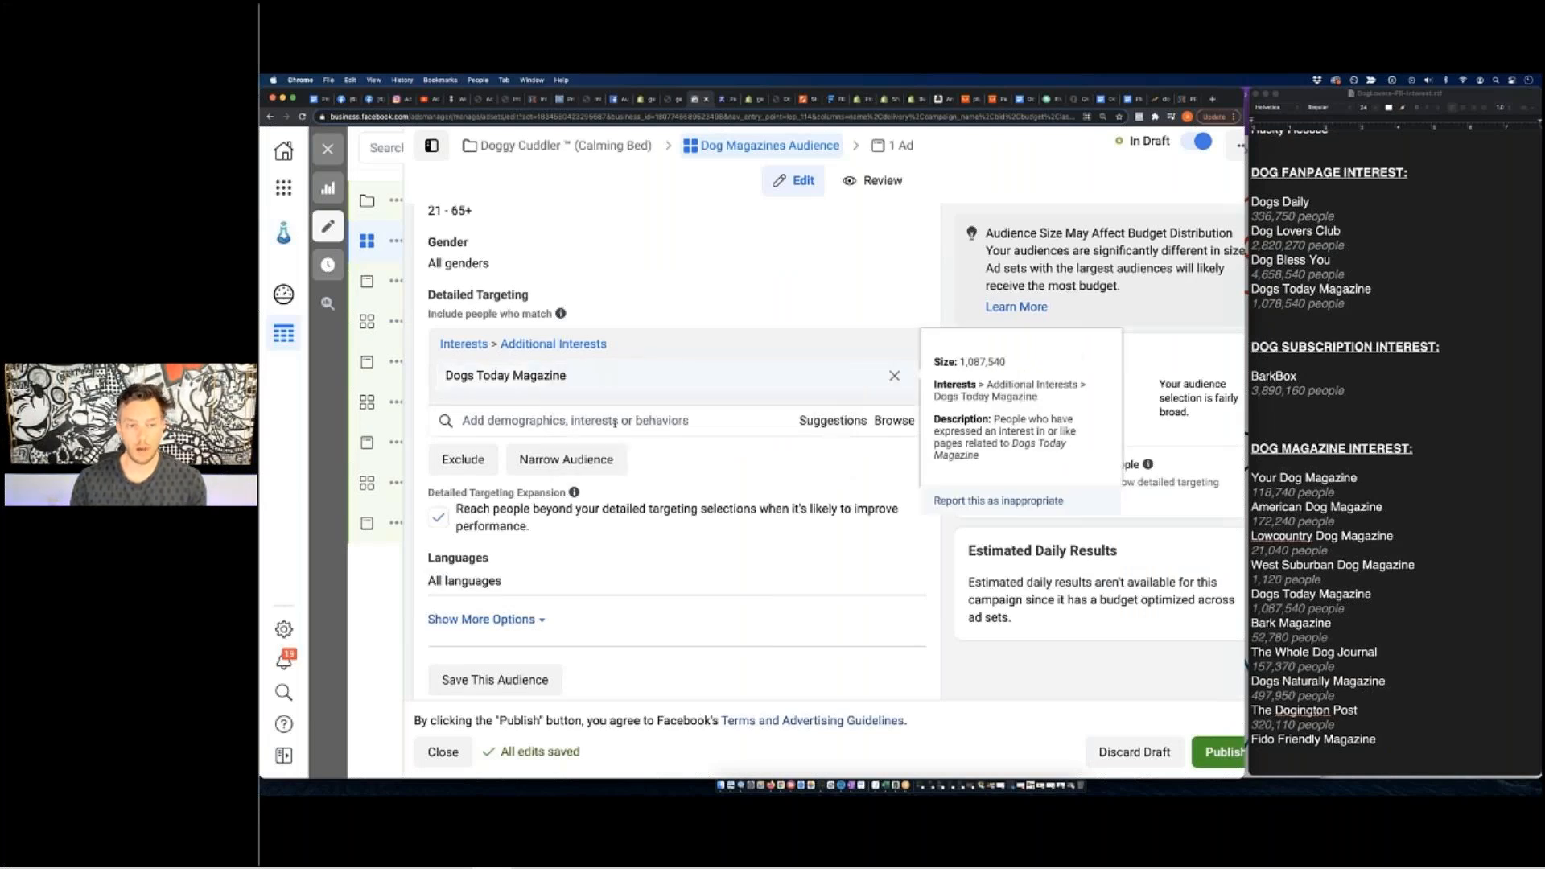
click(615, 422)
key(super+v)
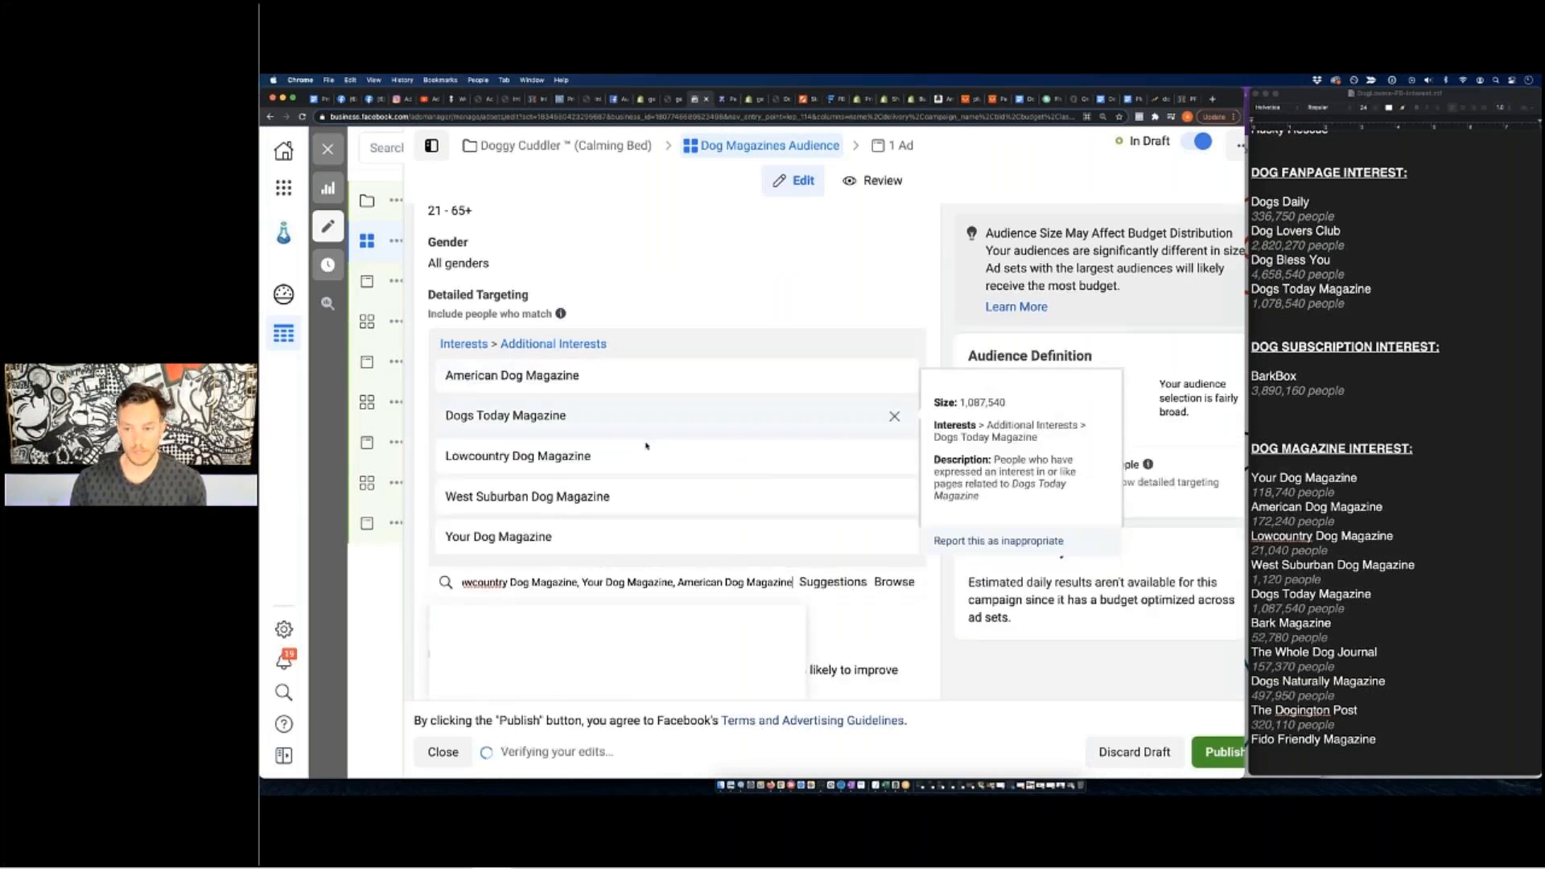
scroll(646, 446, down, 1)
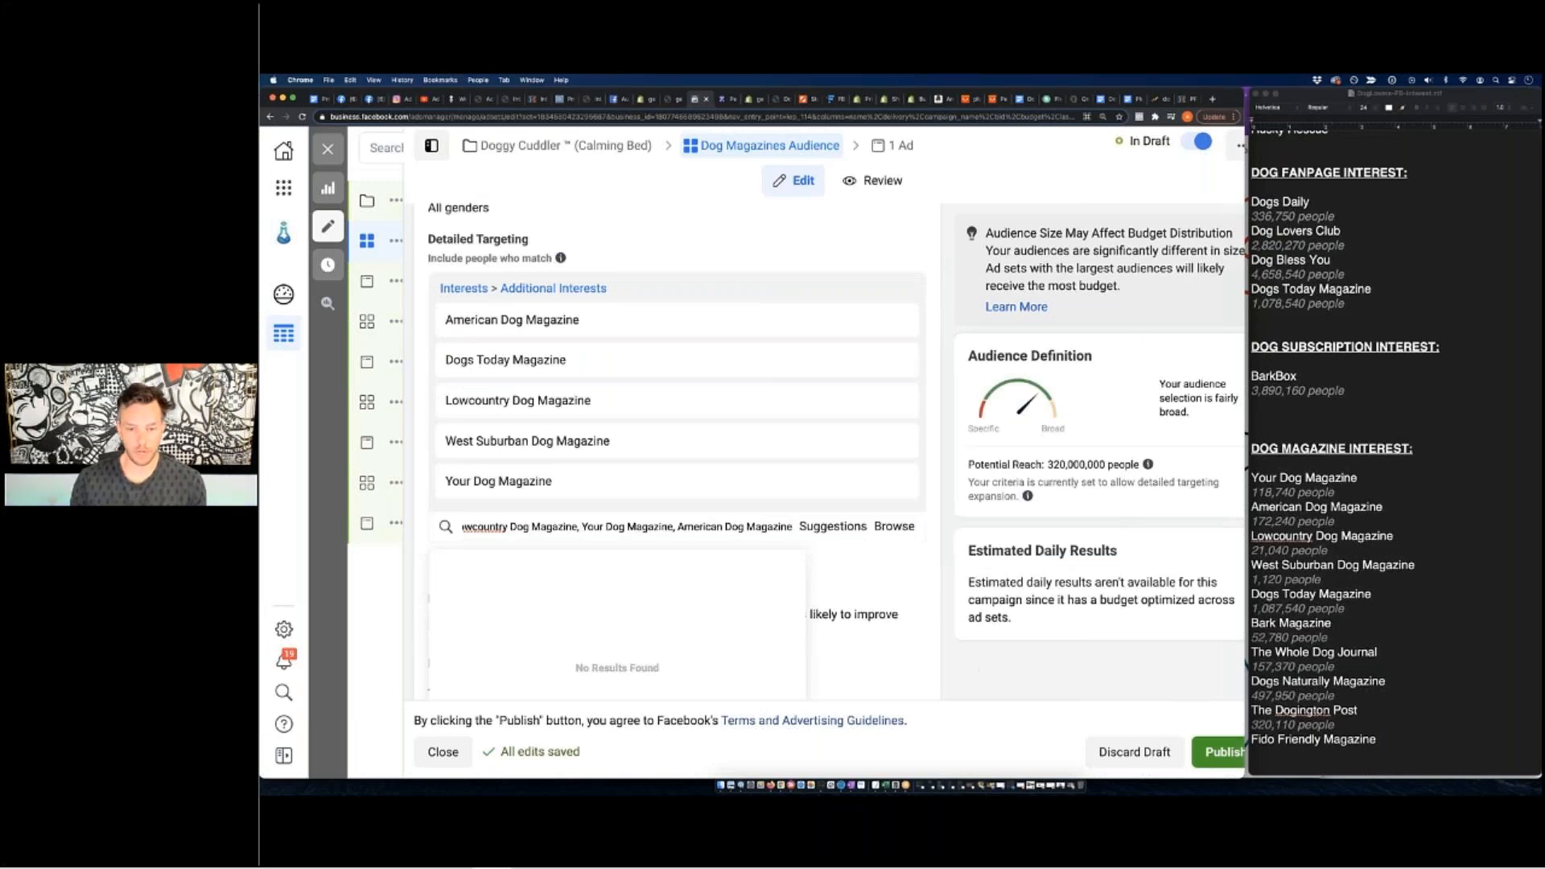
click(622, 408)
Turn off Detailed Targeting Expansion for the Dog Magazines Audience ad set.
scroll(622, 407, down, 1)
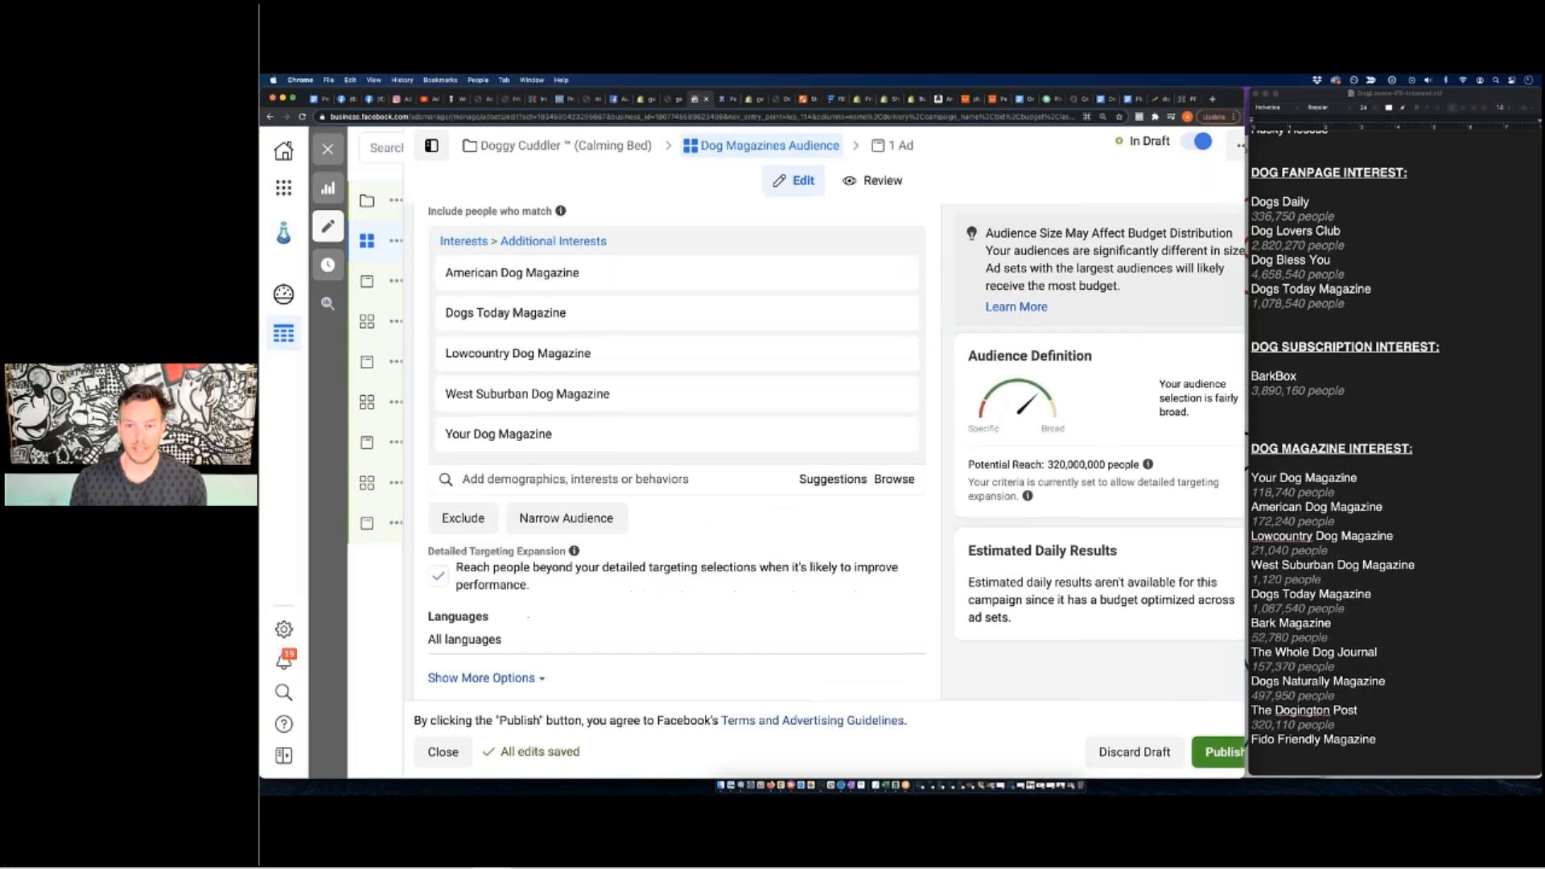
scroll(479, 488, down, 2)
click(479, 488)
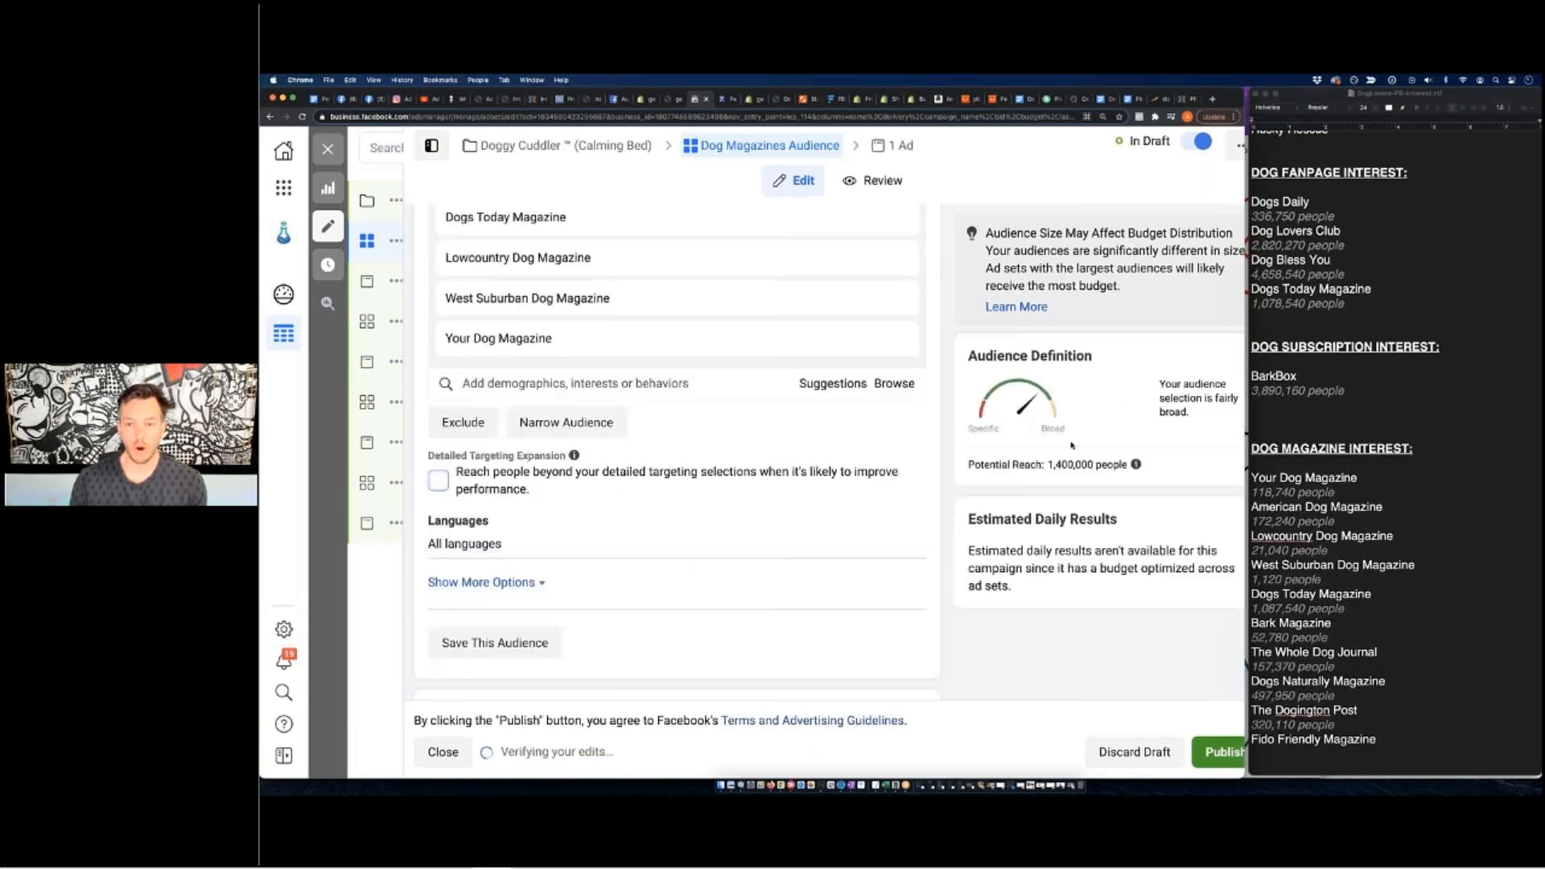
Add the suggested Dog World (newspaper) interest to the Dog Magazines Audience ad set's detailed targeting.
scroll(724, 438, up, 3)
click(636, 529)
click(563, 471)
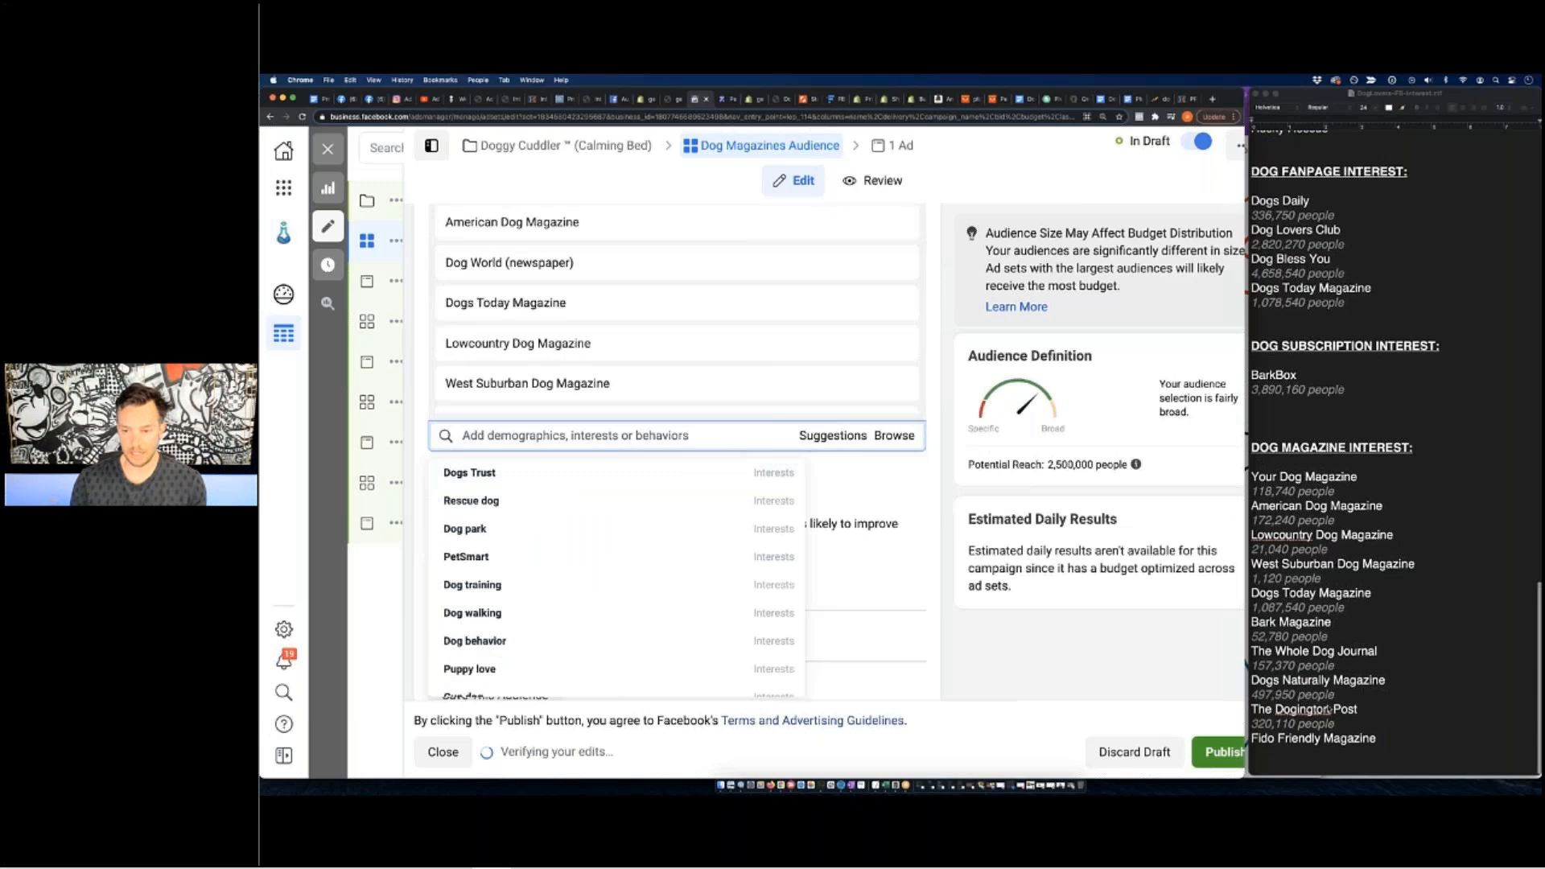
Copy The Dogington Post from the interest notes and add it as an interest to the ad set's detailed targeting.
drag(1358, 712, 1251, 711)
key(super+c)
click(609, 440)
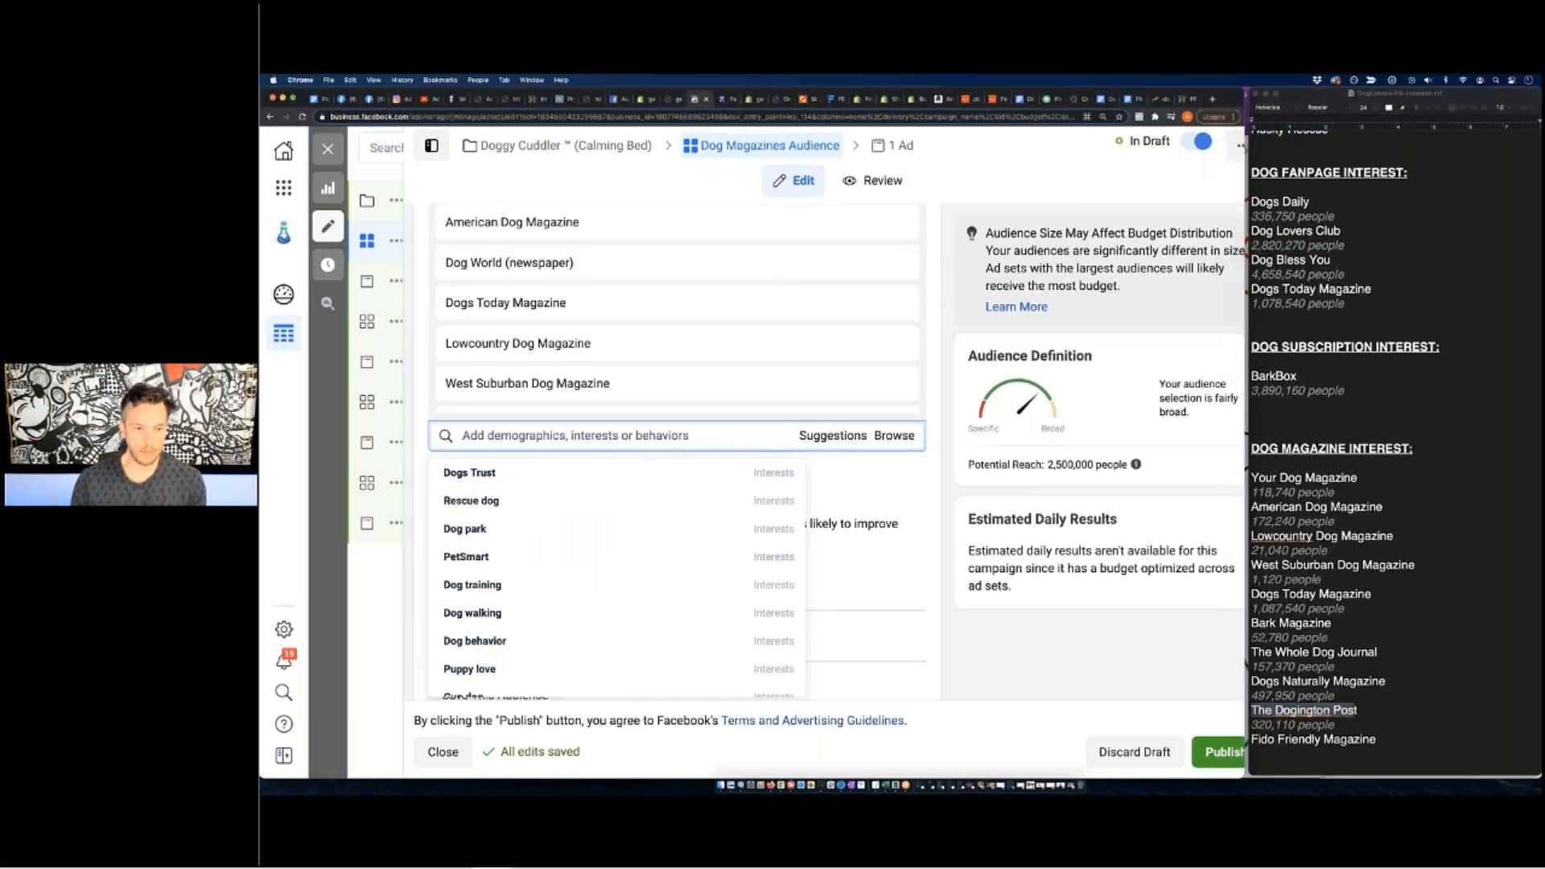
key(super+v)
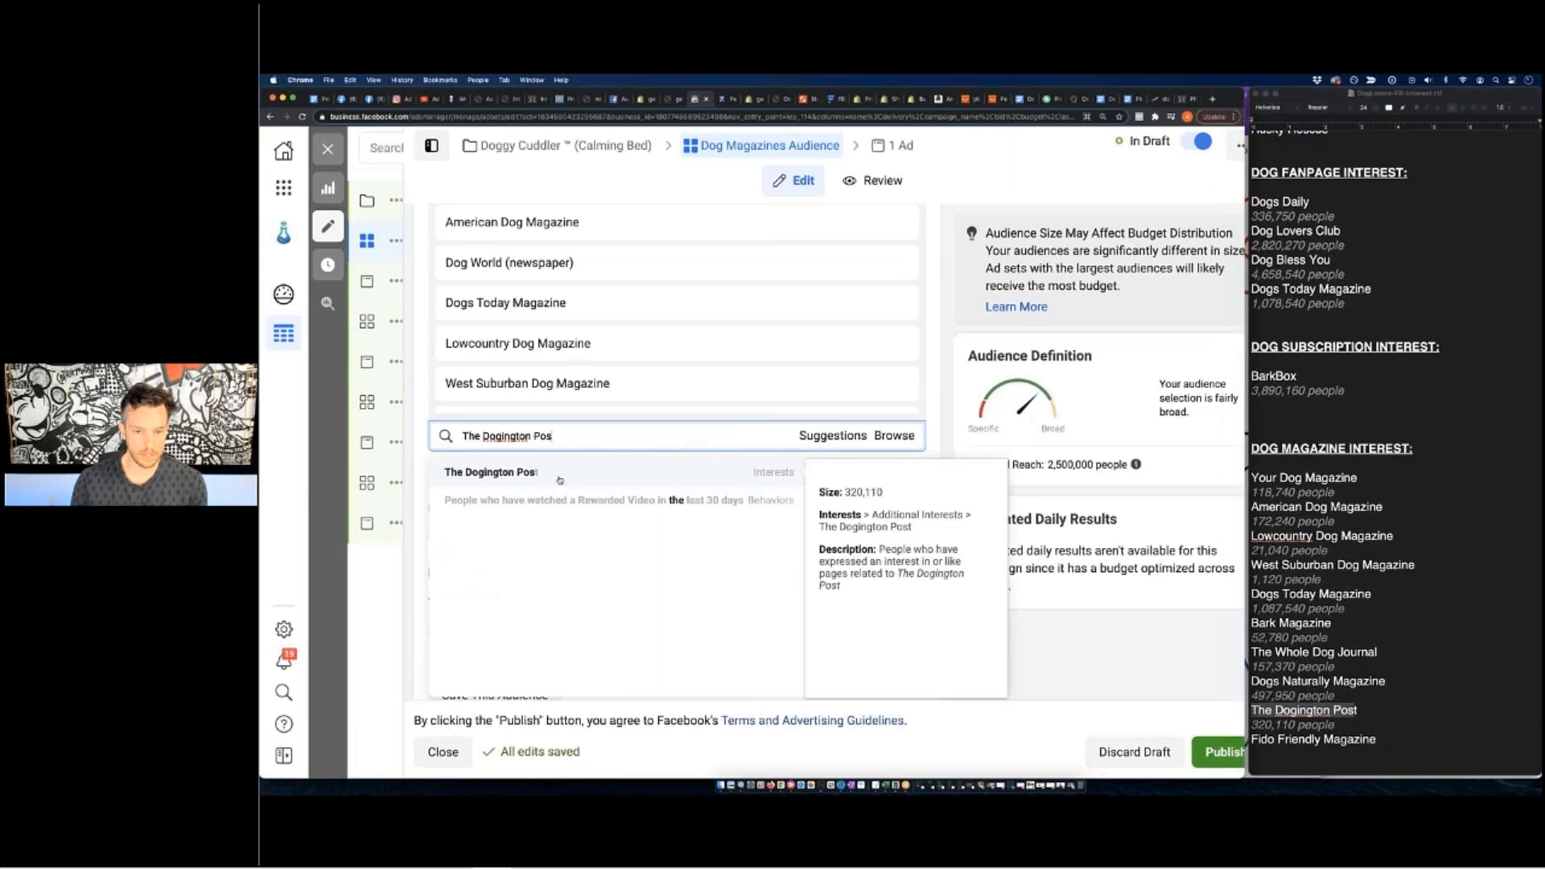
key(Return)
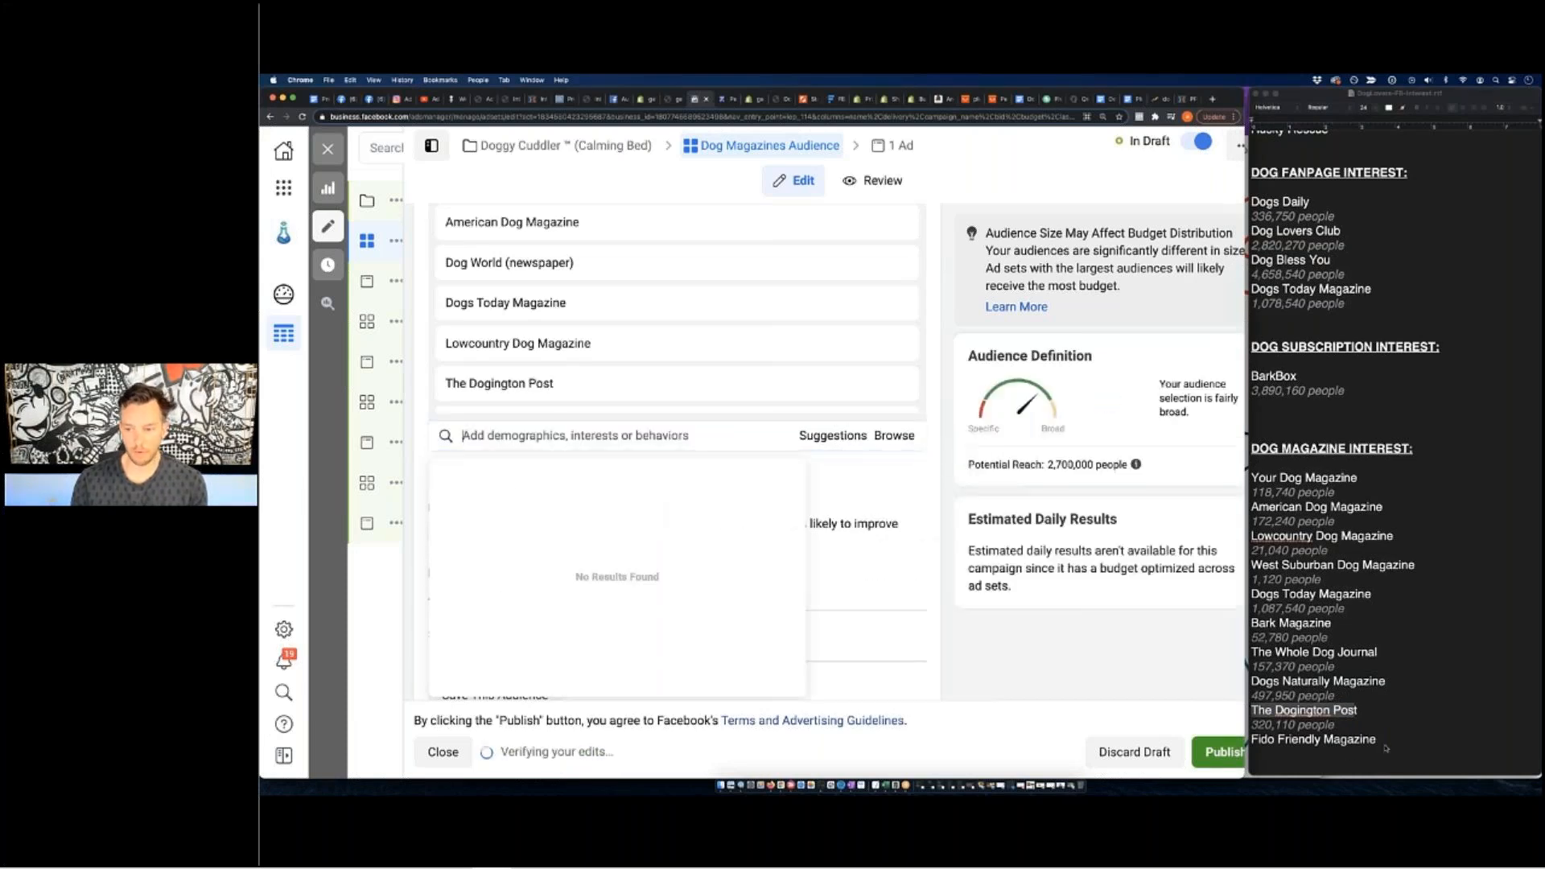
Copy Fido Friendly Magazine from the interest notes and add it as an interest to the ad set's detailed targeting.
click(1265, 741)
drag(1252, 739, 1378, 739)
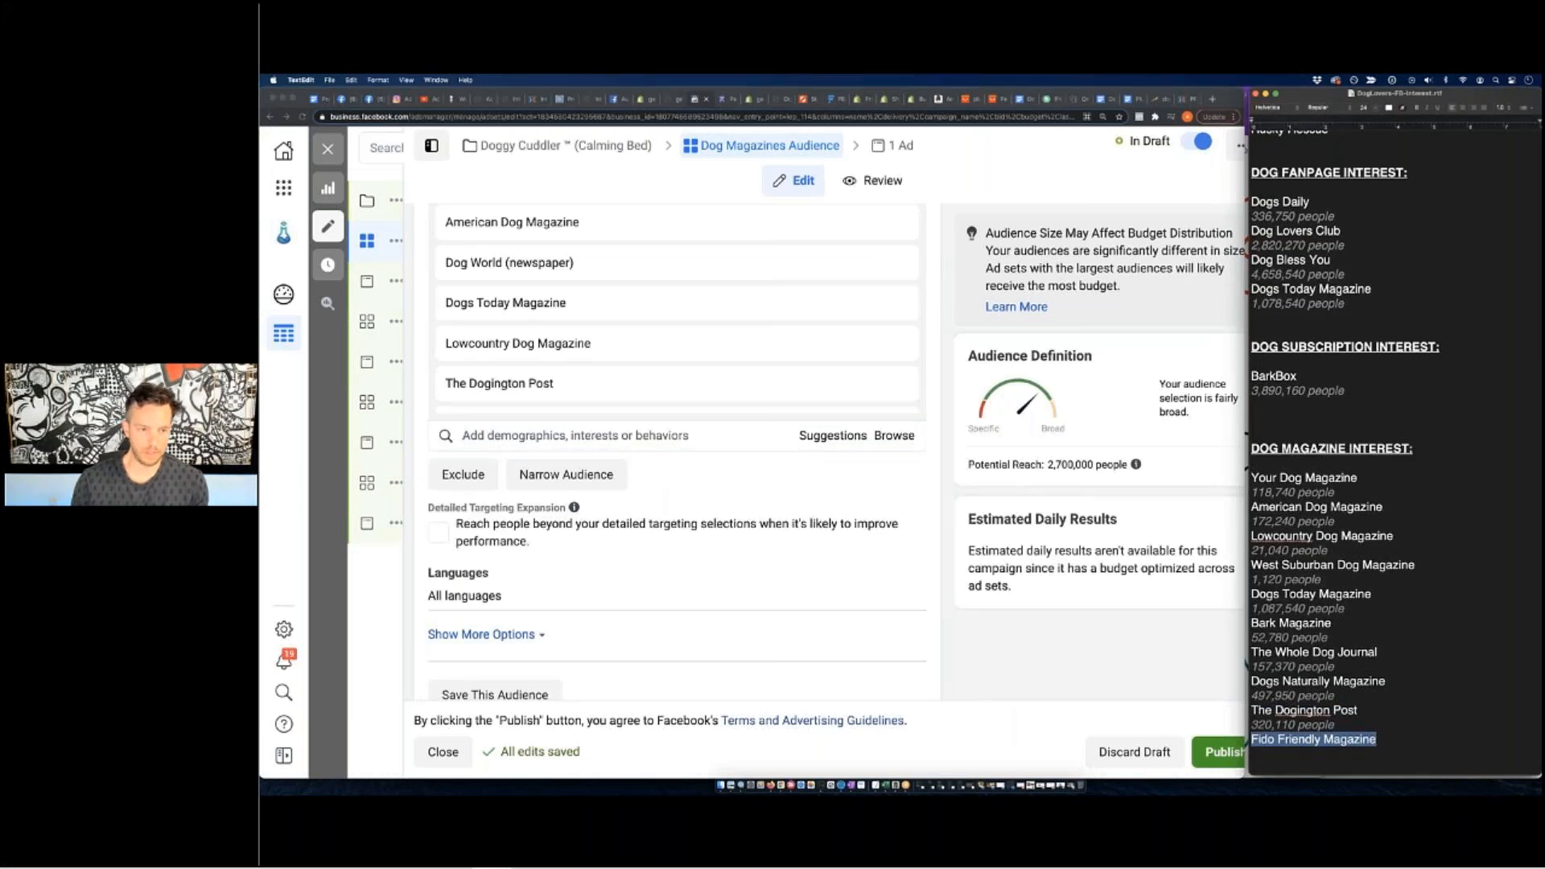
key(super+c)
click(612, 435)
key(super+v)
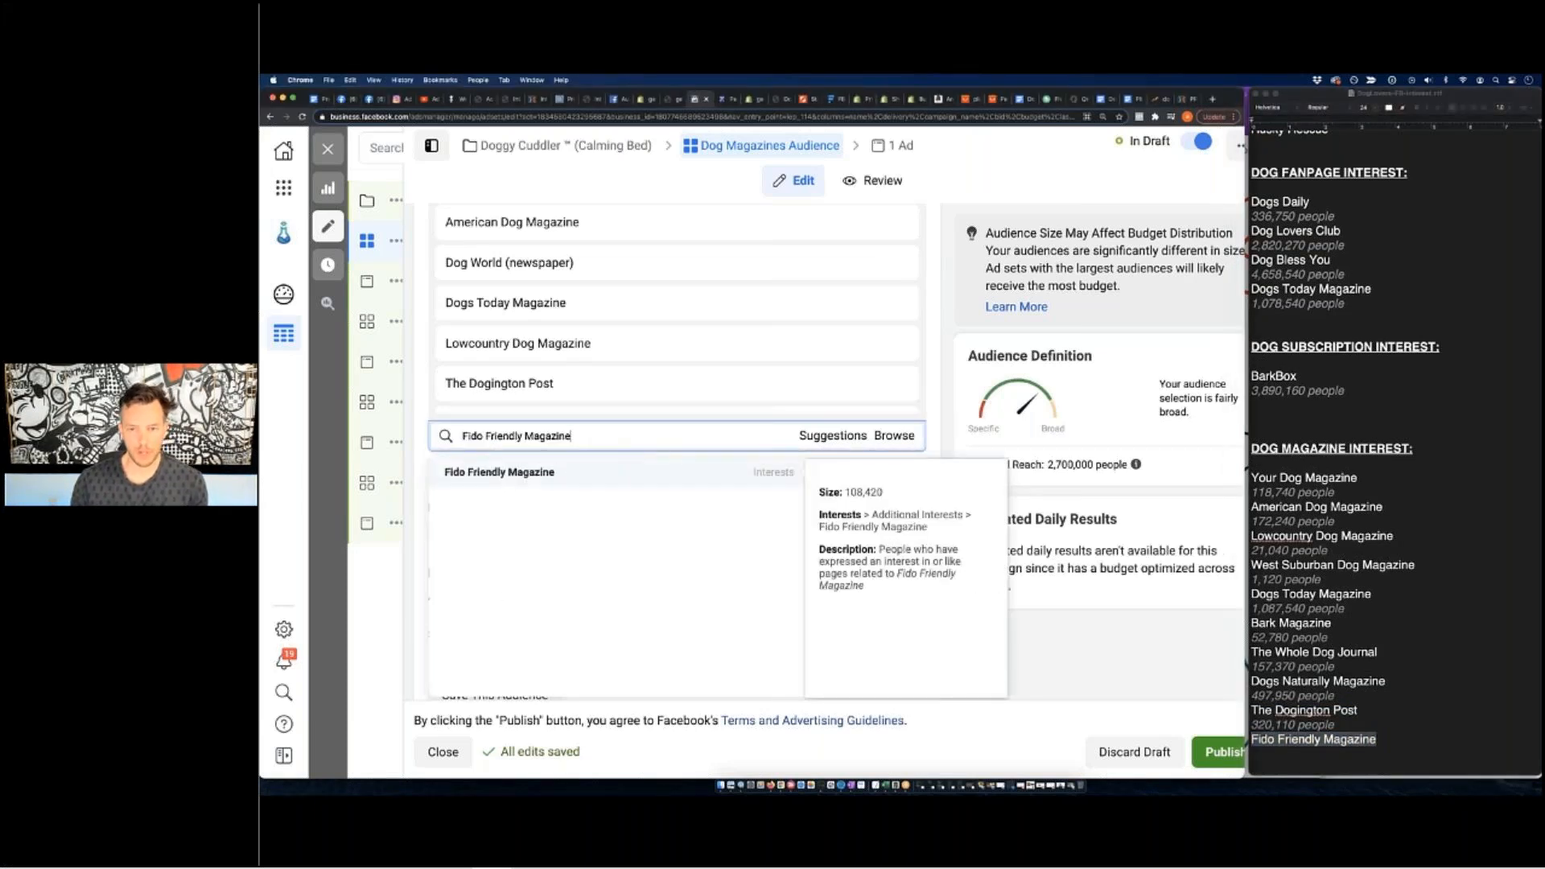
click(625, 475)
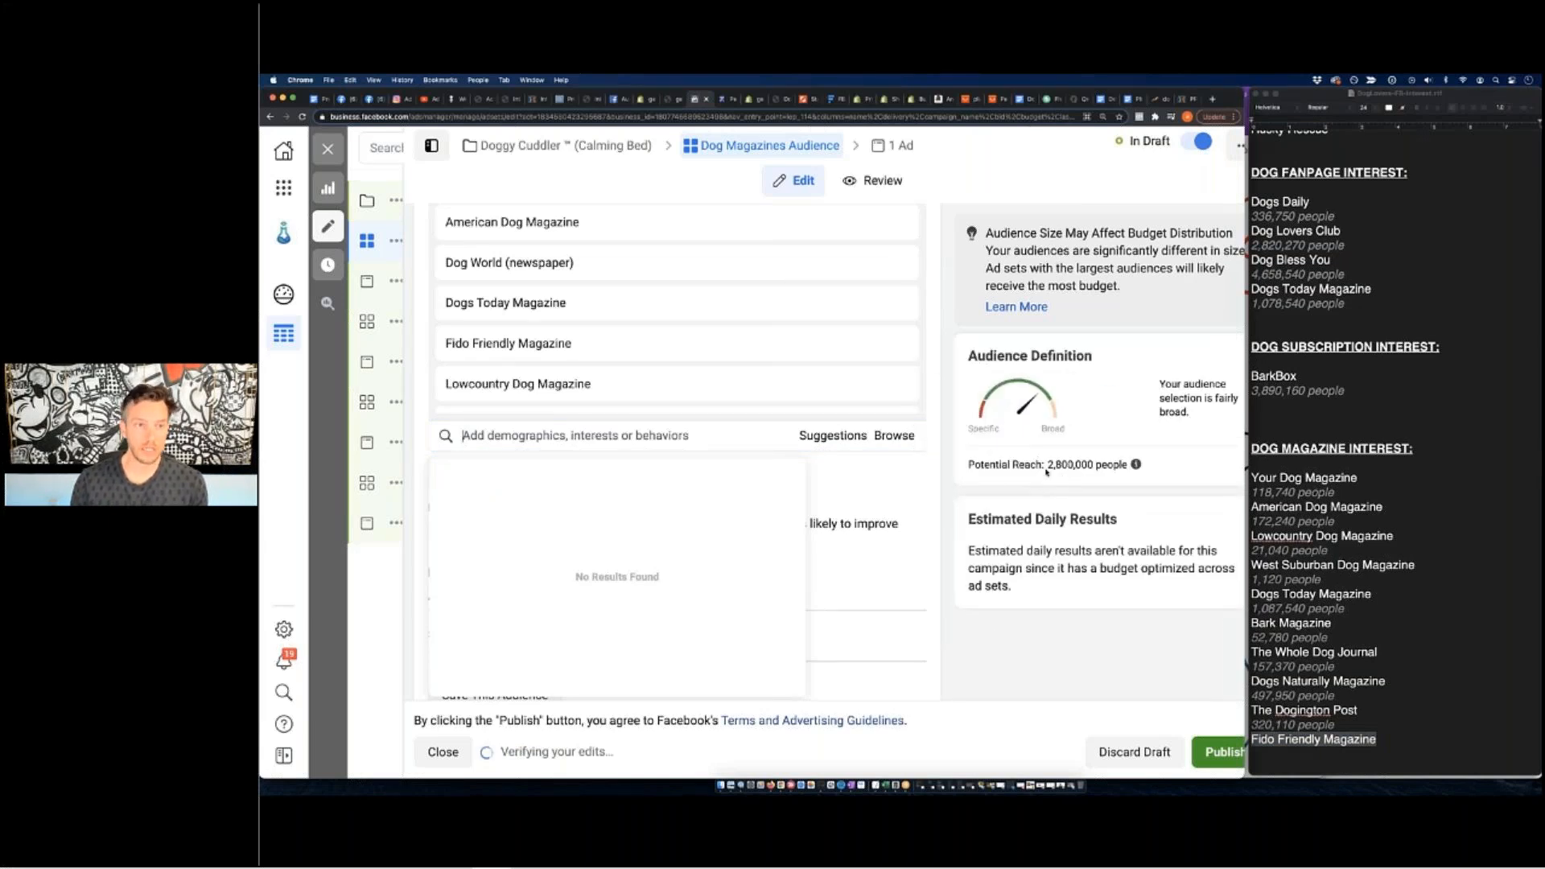
Duplicate the Dog Magazines Audience ad set once in the original campaign, keeping existing reactions, and rename the copy as Dog Website Audience.
scroll(1058, 464, up, 7)
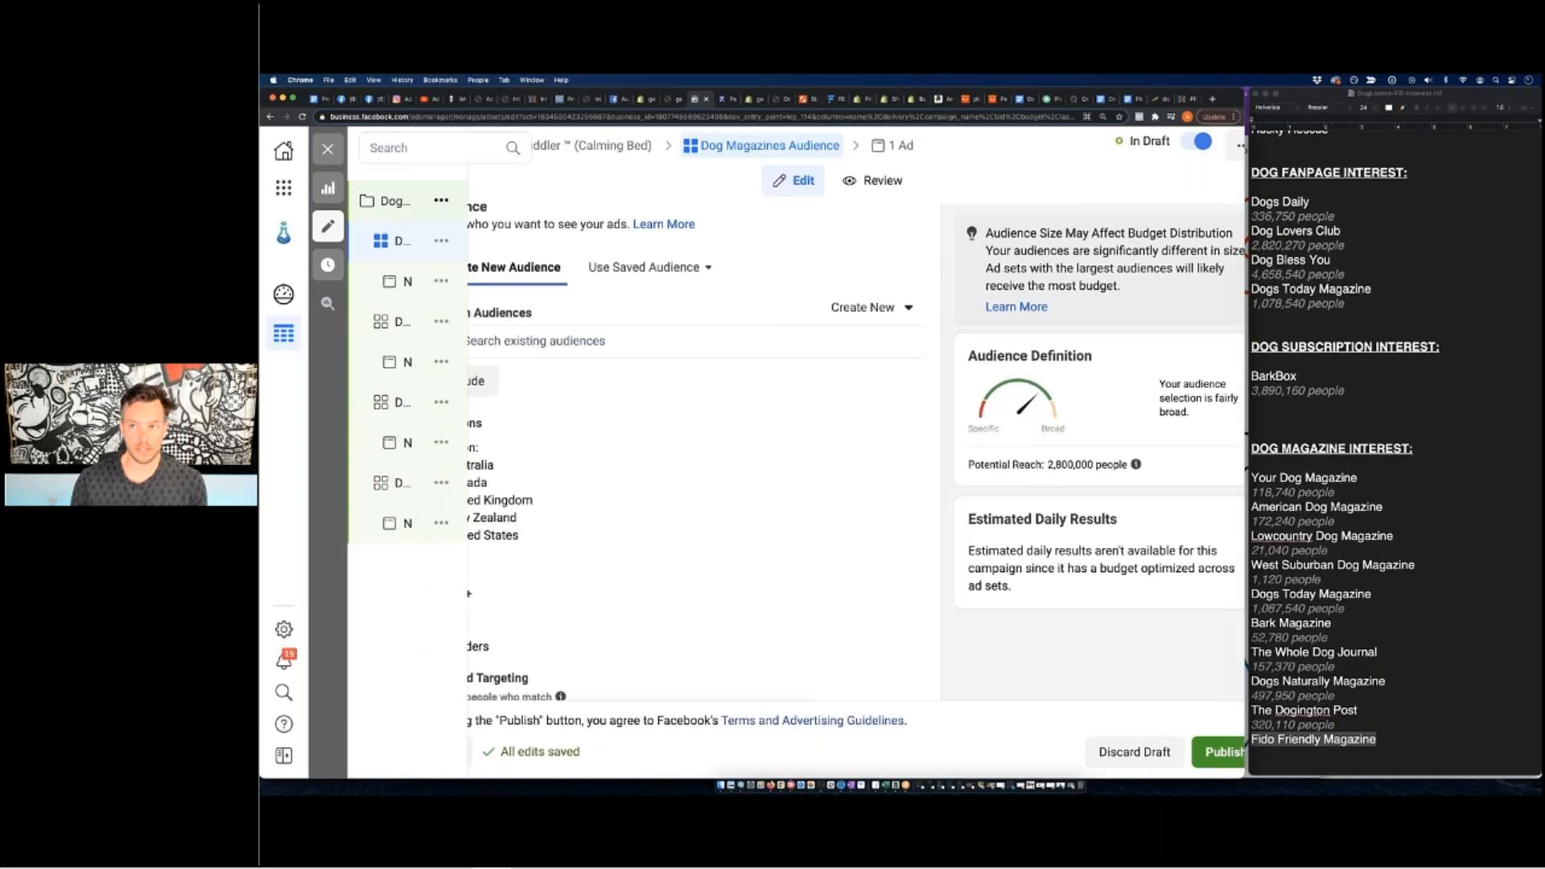
click(328, 150)
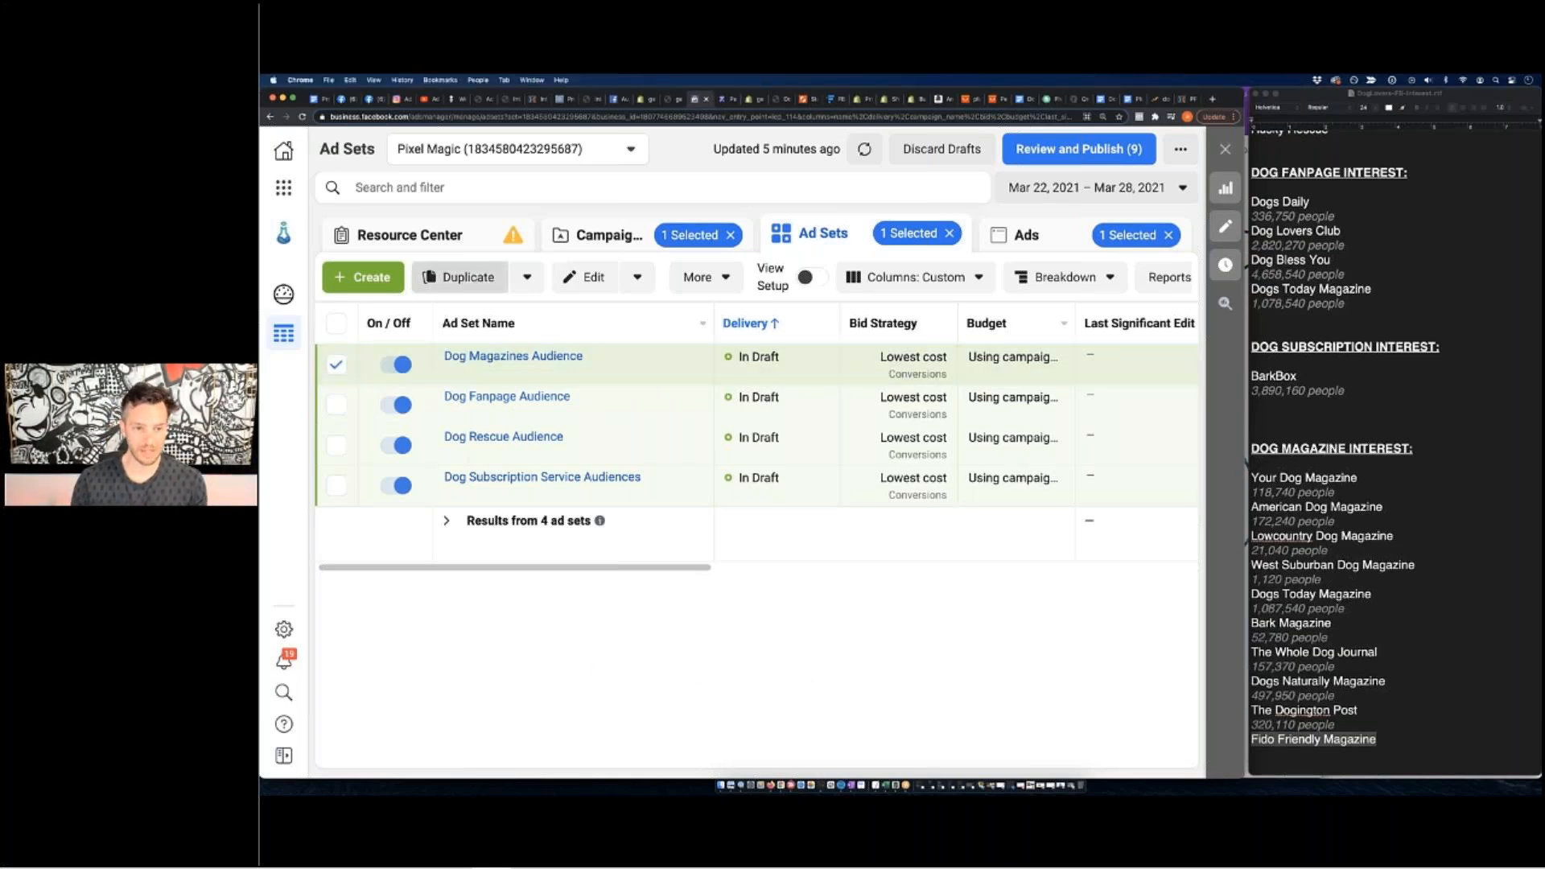
click(463, 277)
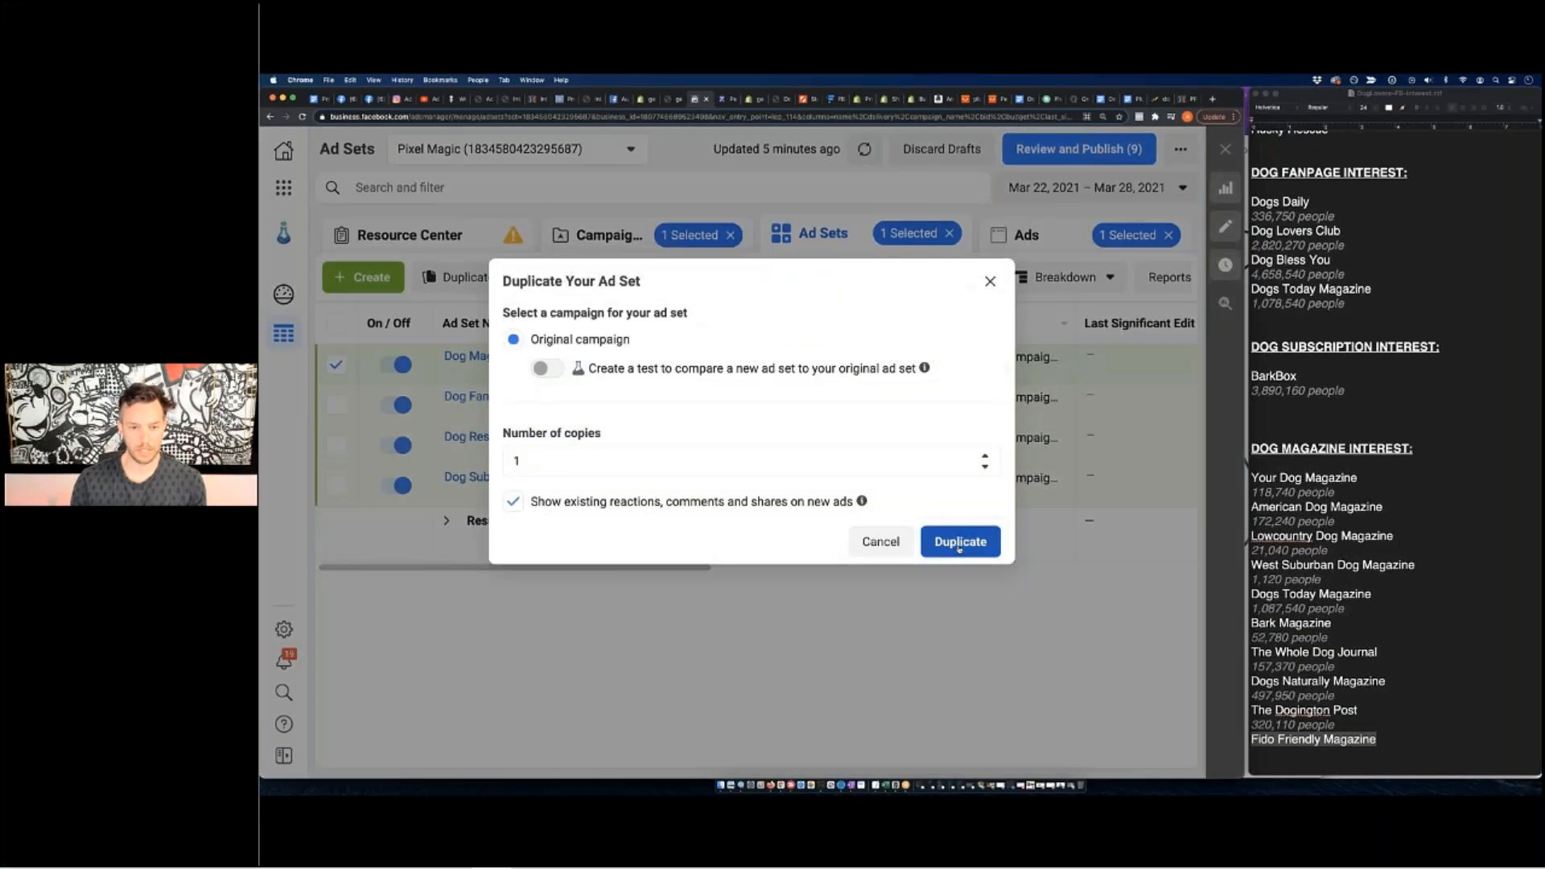
click(960, 541)
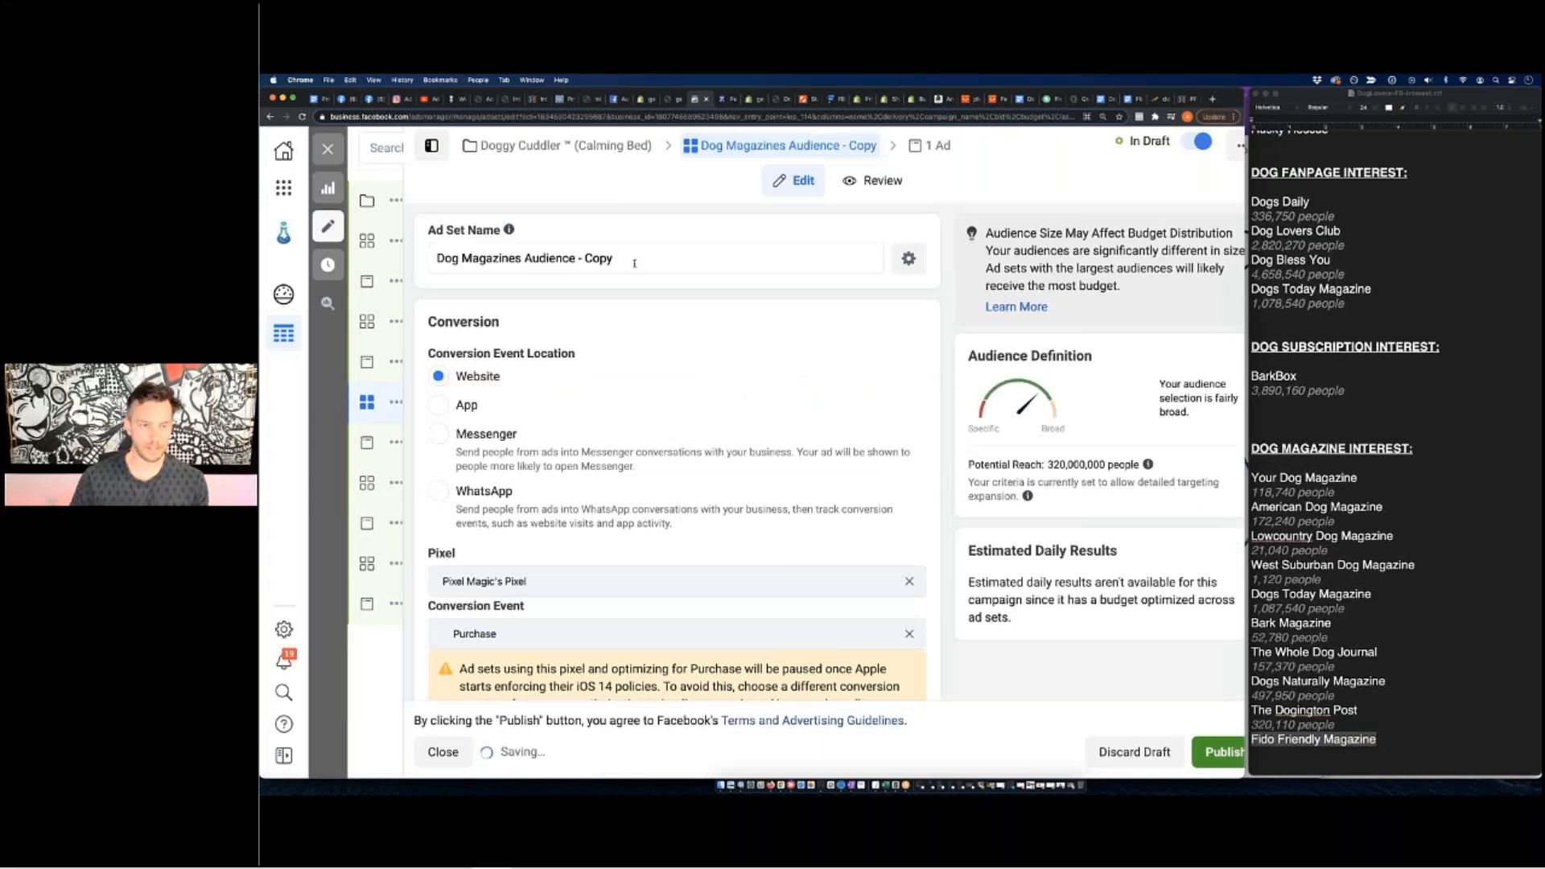
triple_click(634, 264)
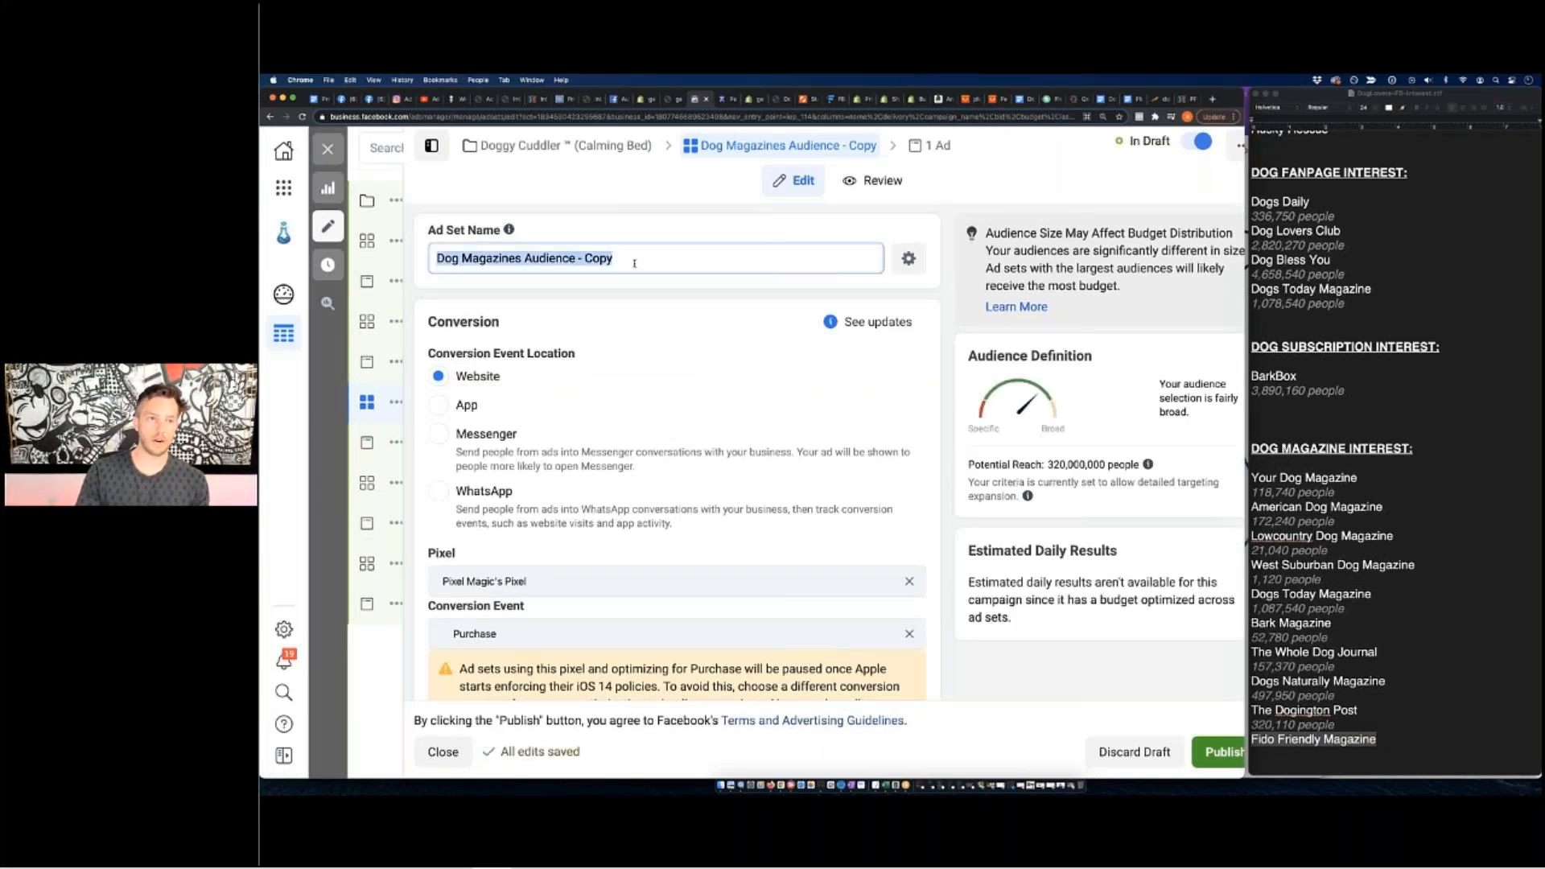
text(Dog Website Audience)
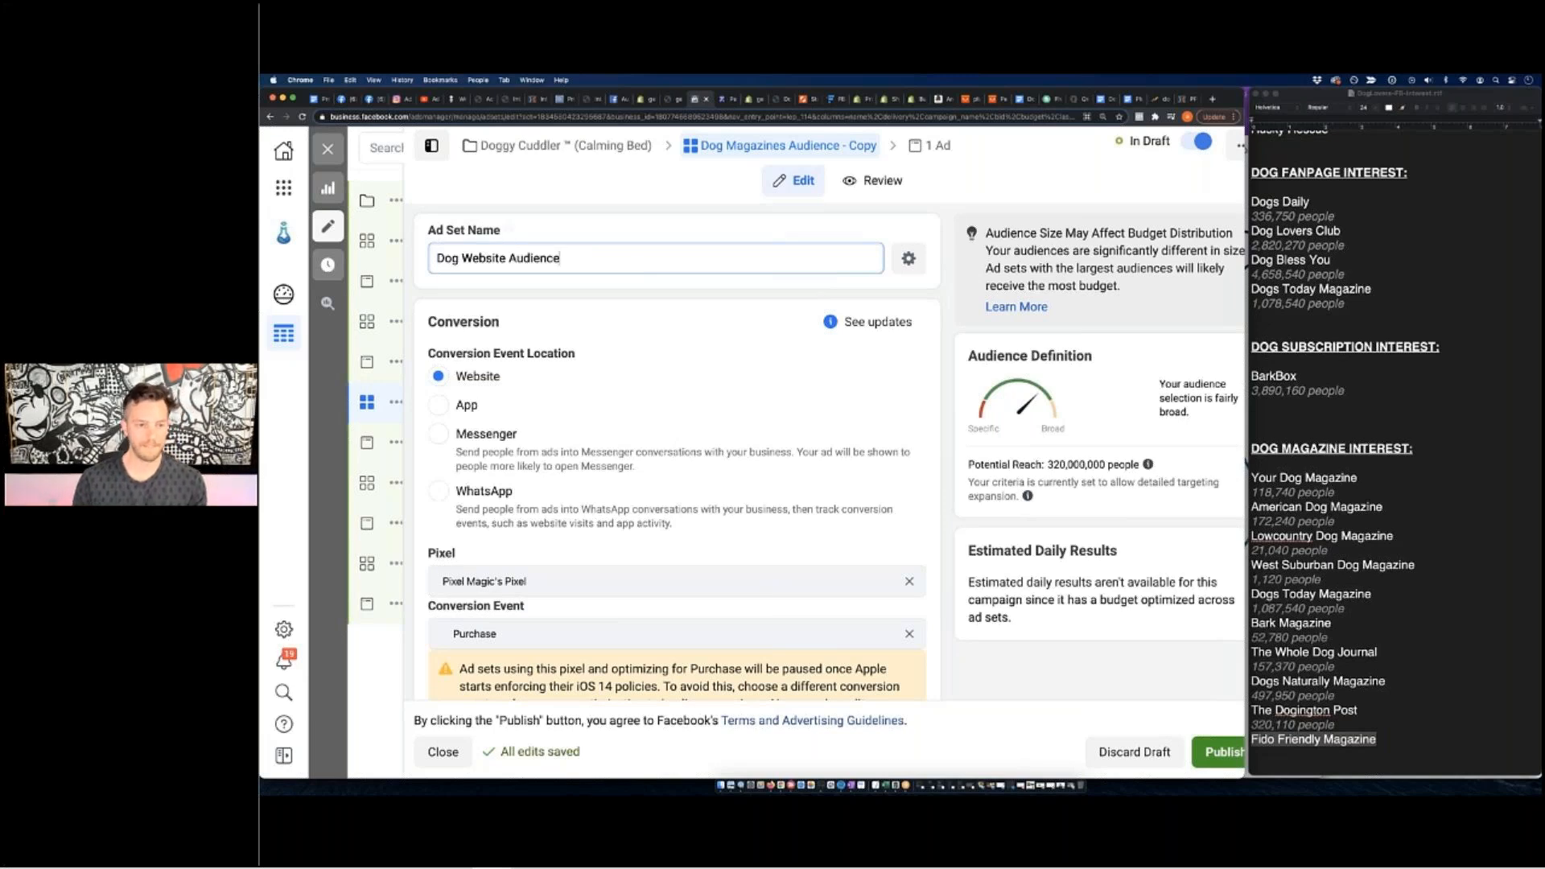
Remove all magazine interests from the Dog Website Audience ad set's detailed targeting and turn off detailed targeting expansion.
scroll(677, 451, down, 15)
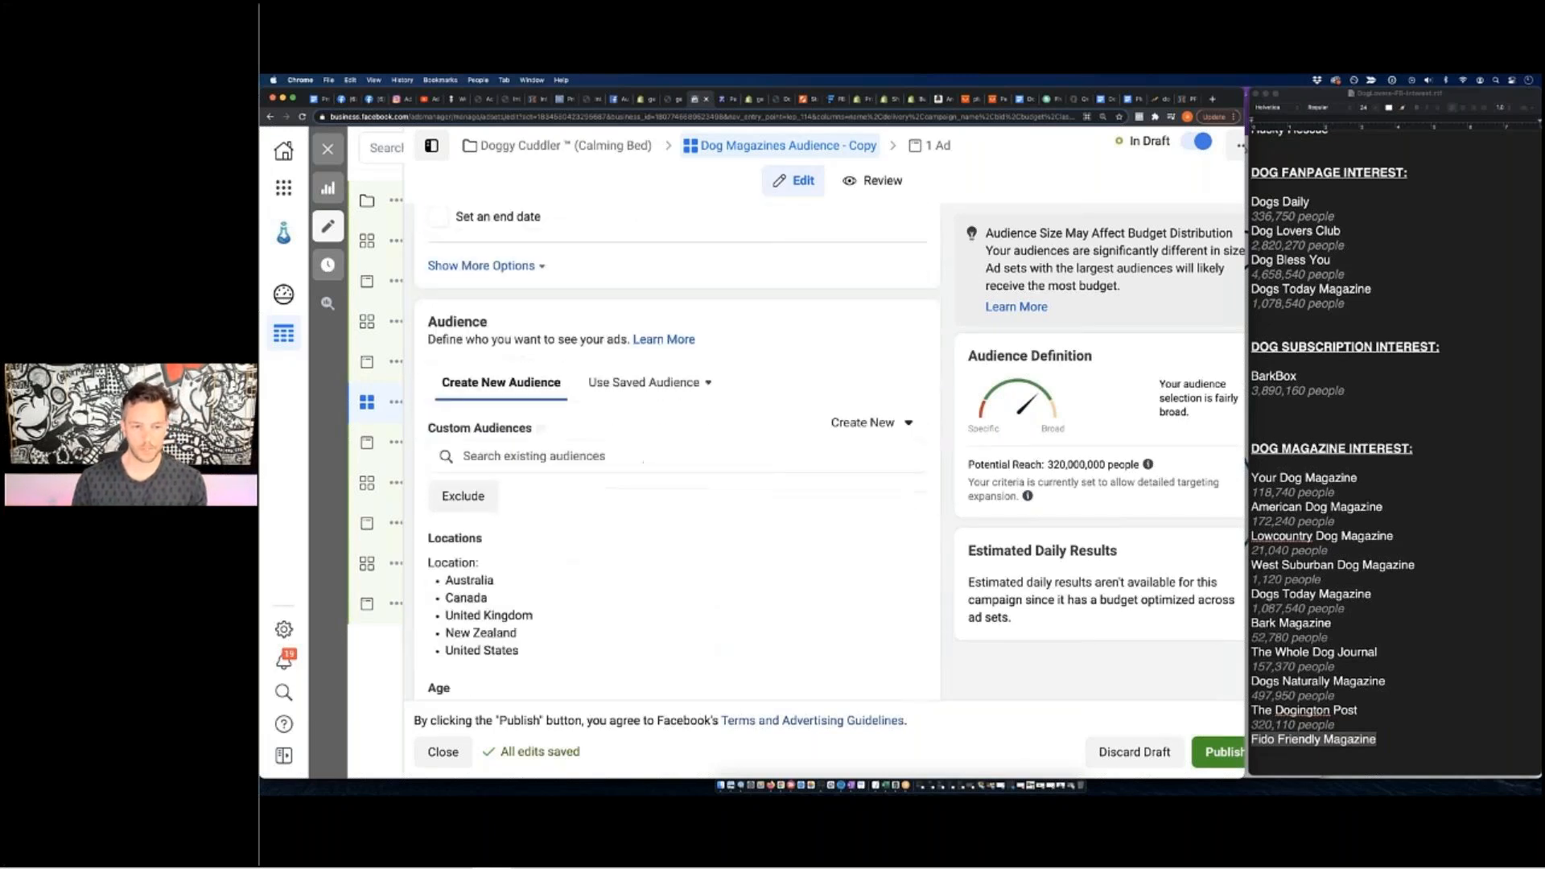
scroll(677, 450, down, 3)
scroll(899, 349, down, 6)
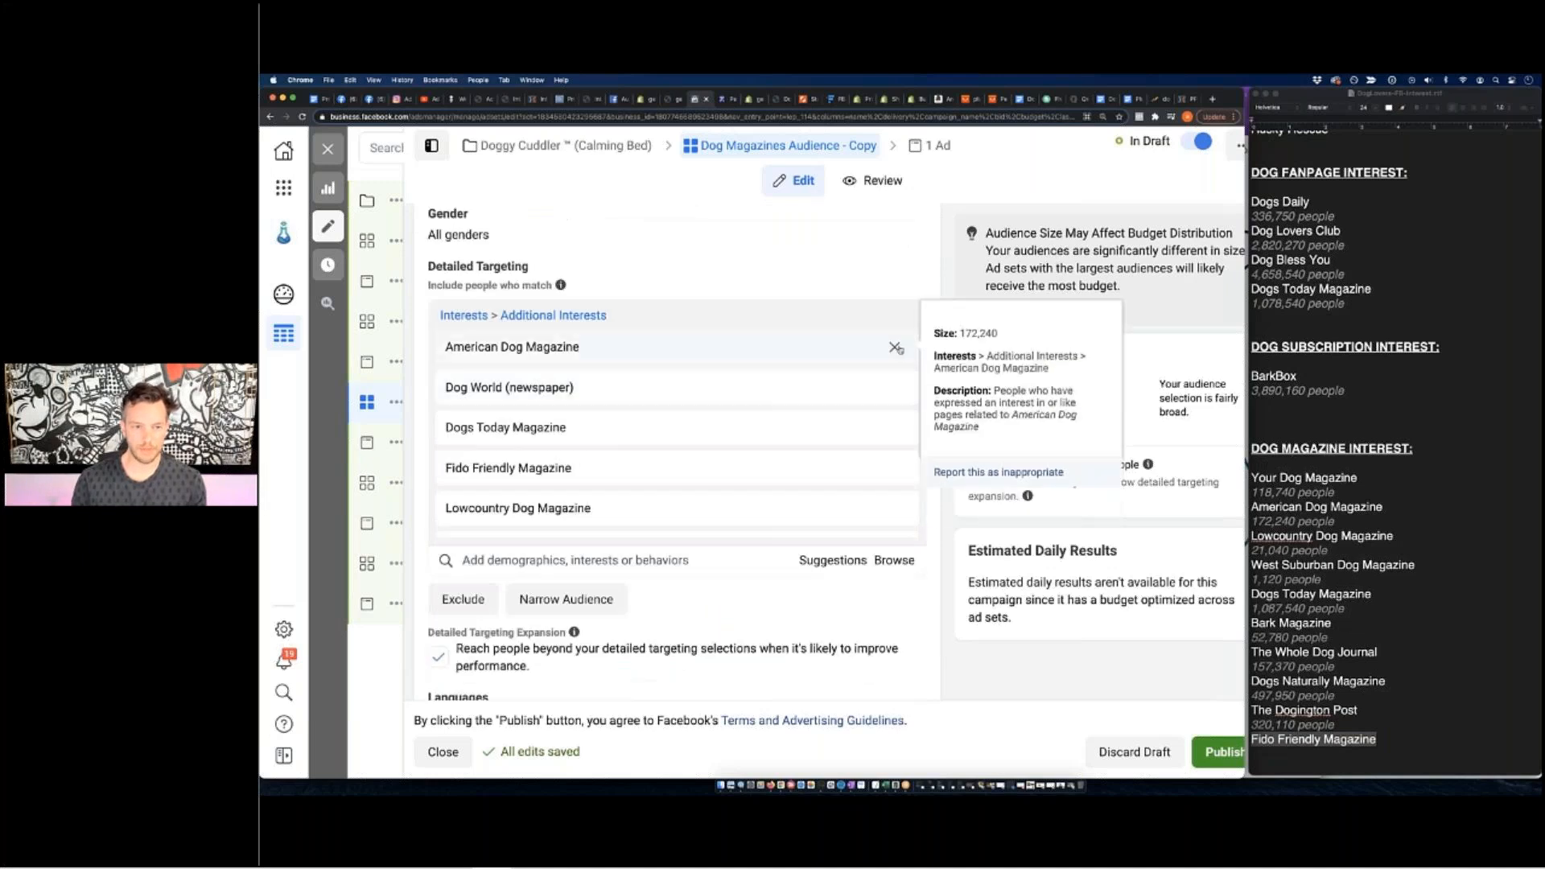
double_click(894, 347)
click(894, 347)
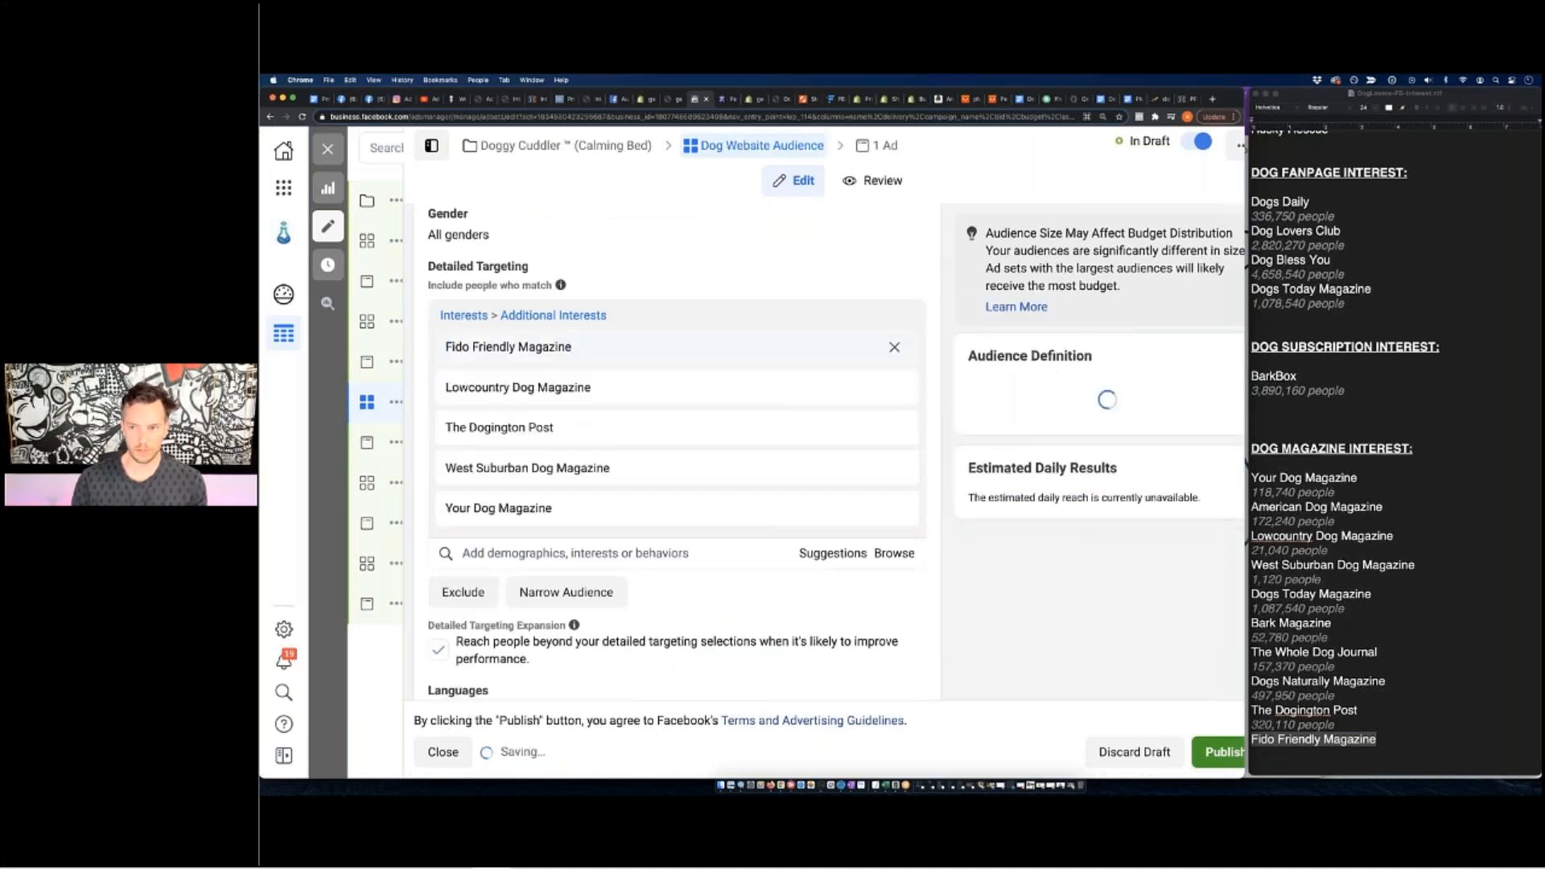
double_click(894, 347)
triple_click(894, 347)
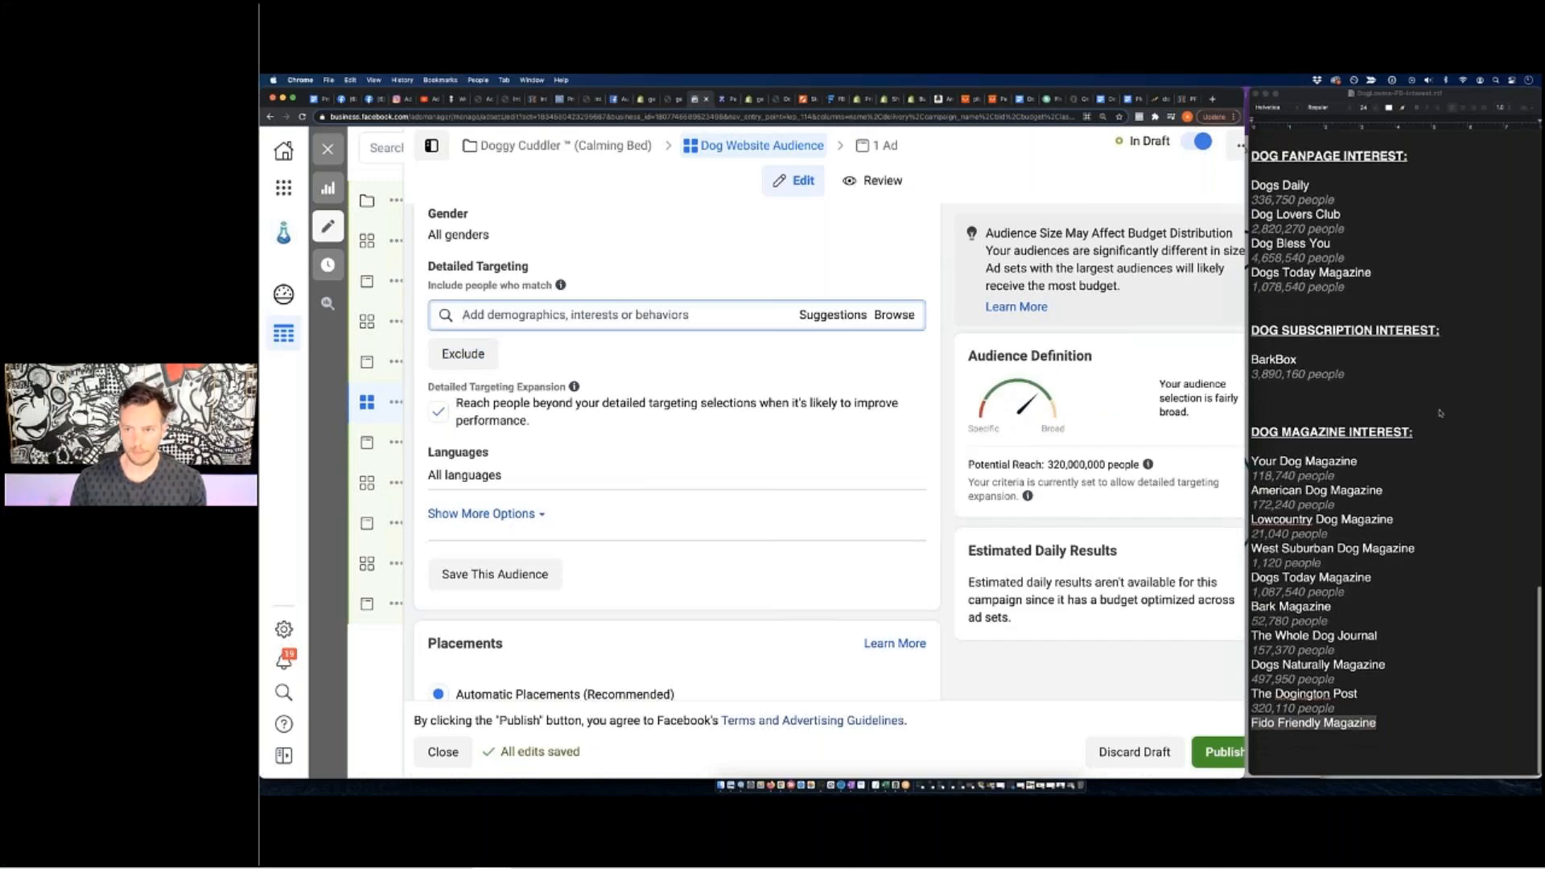
scroll(1440, 411, up, 15)
scroll(1442, 400, up, 5)
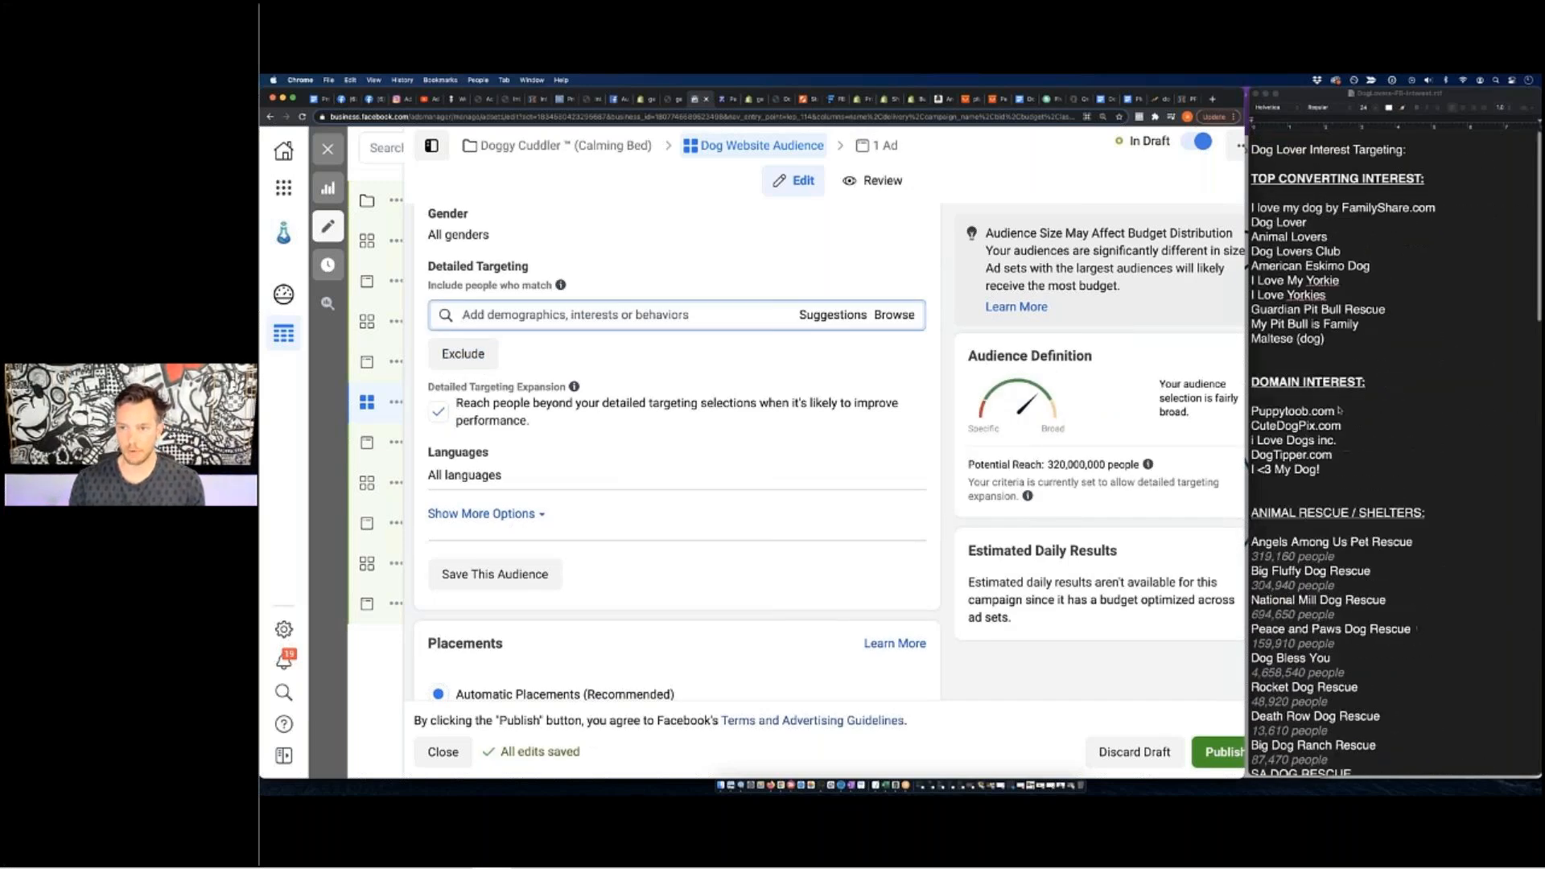
click(439, 412)
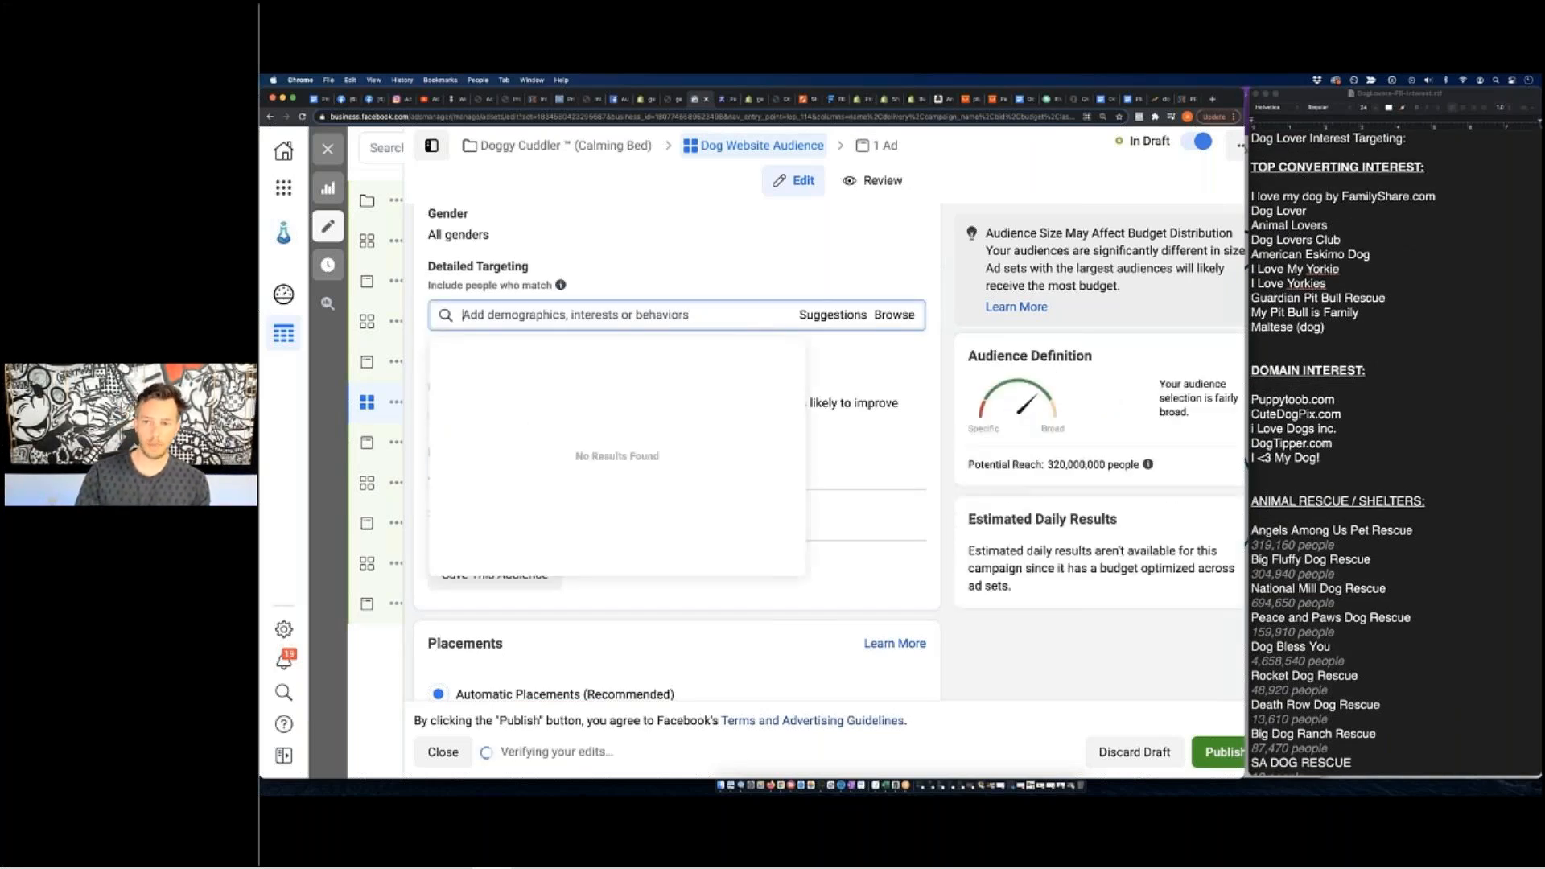
Add Puppytoob.com, CuteDogPix.com and i Love Dogs Inc. as interests in the Dog Website Audience ad set's detailed targeting.
text(puppytoob.com)
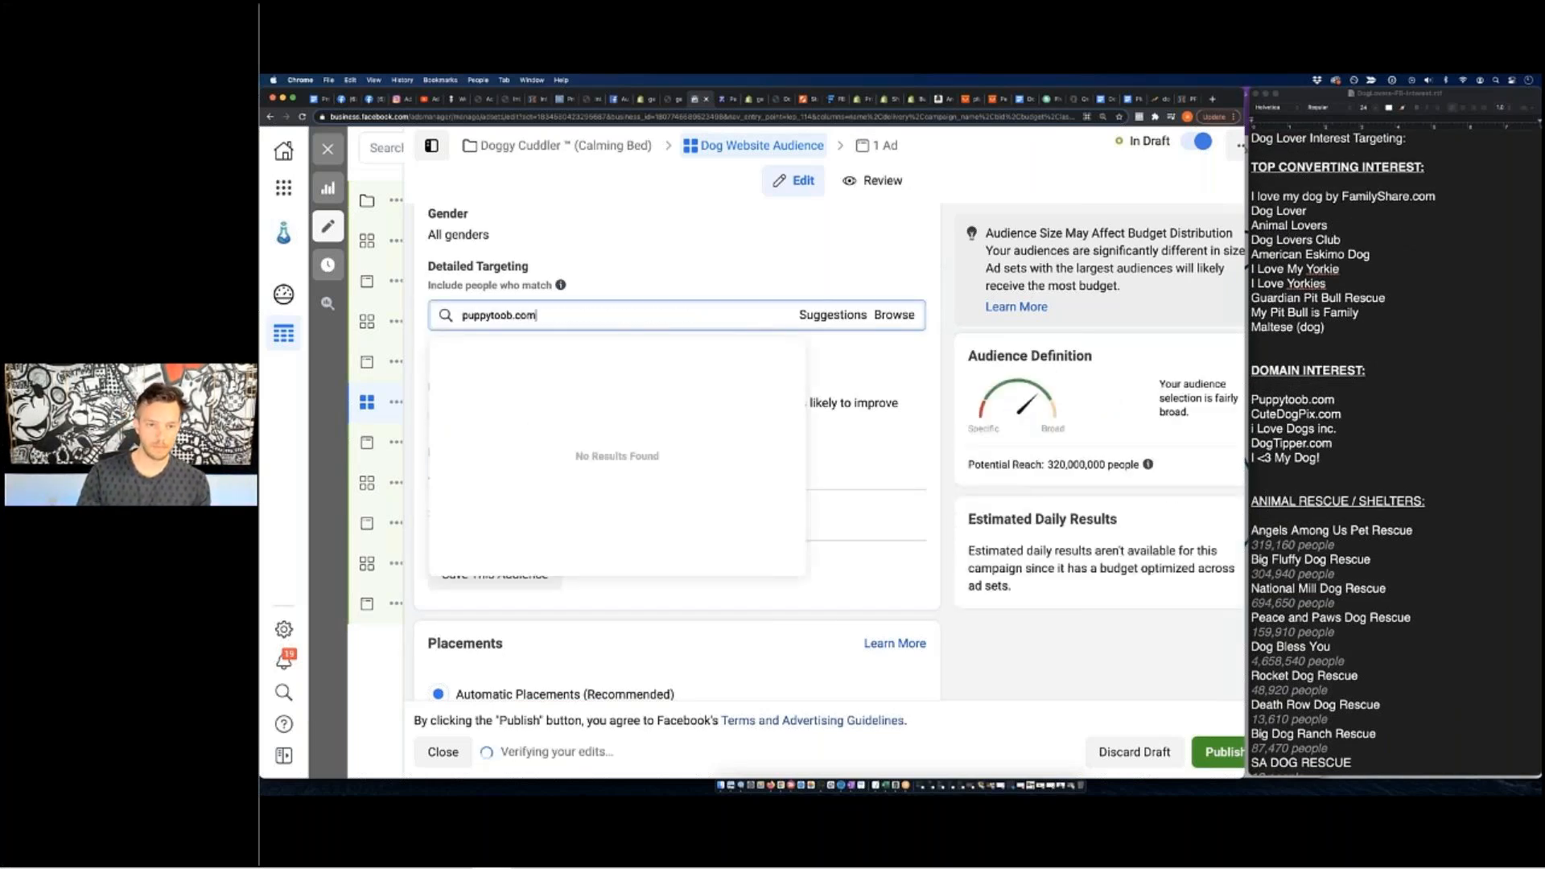
key(Return)
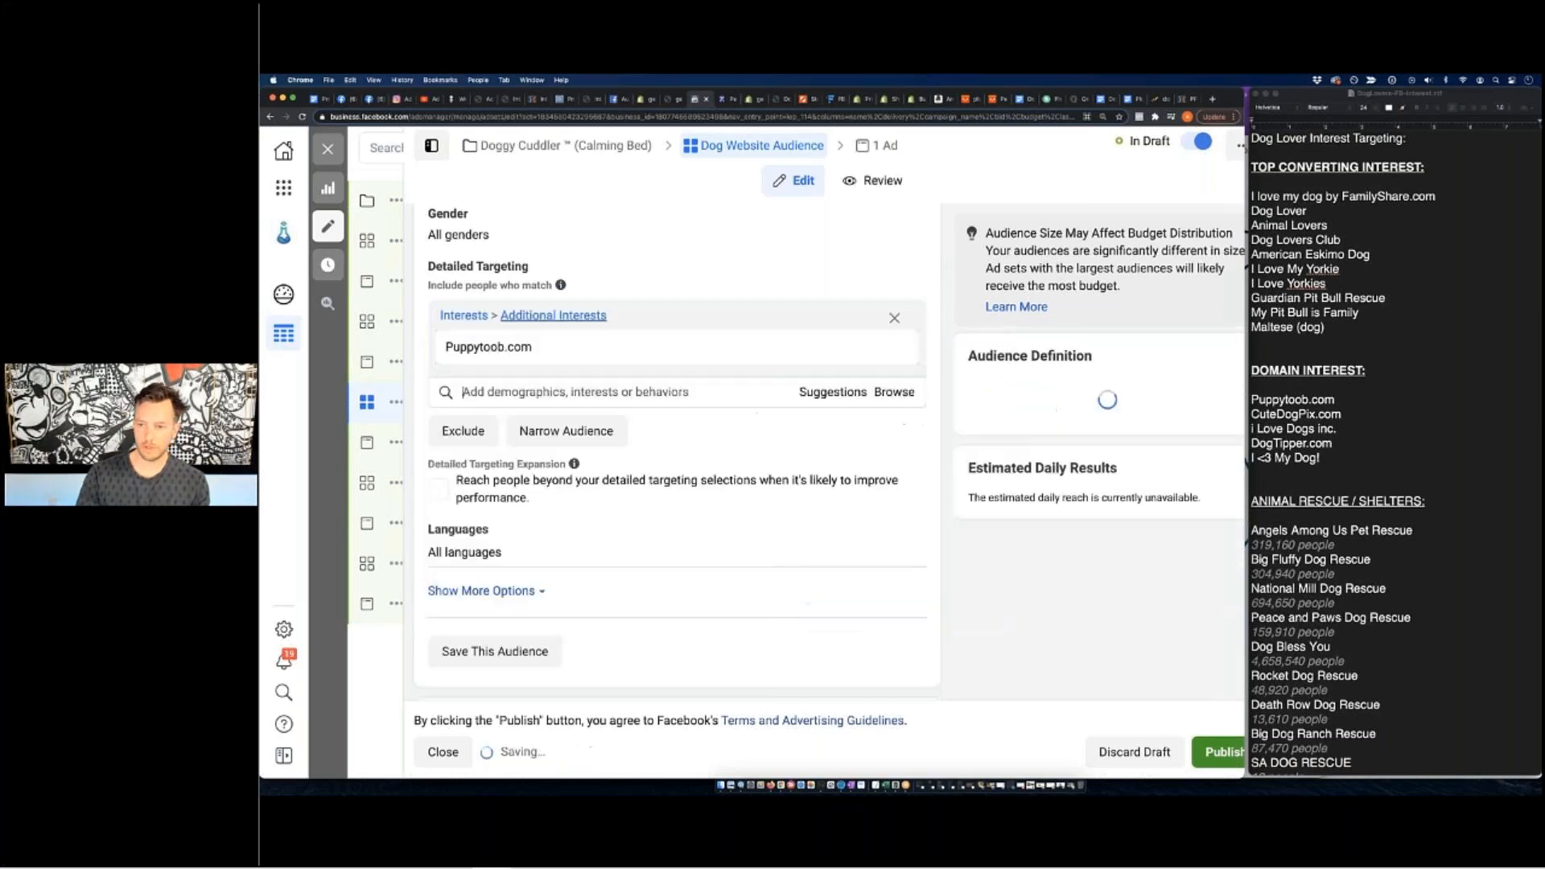
text(cutedogpix.com)
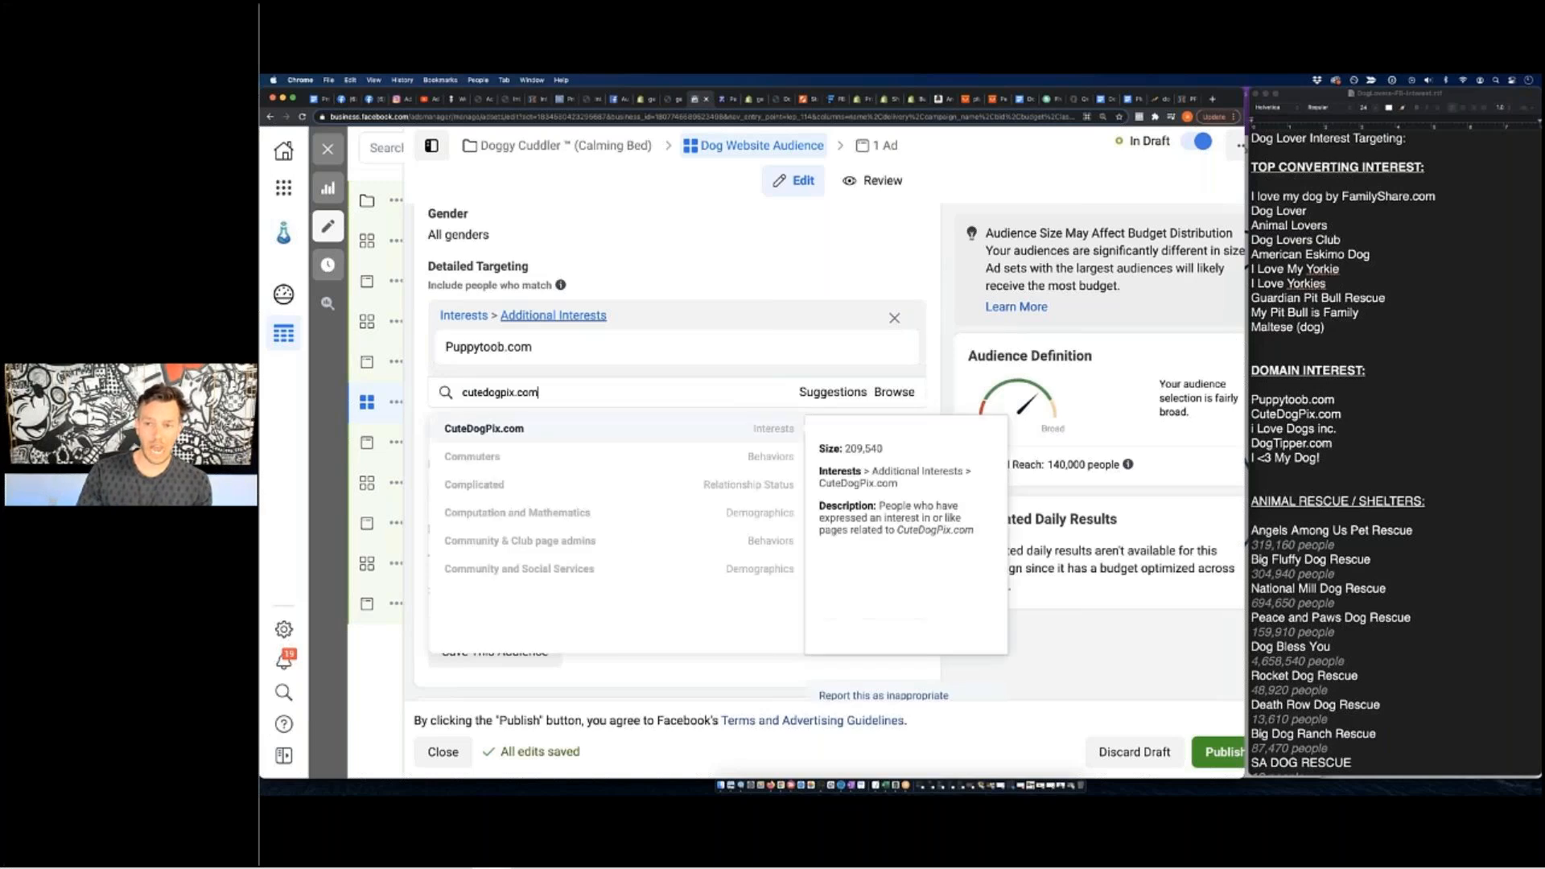
key(Return)
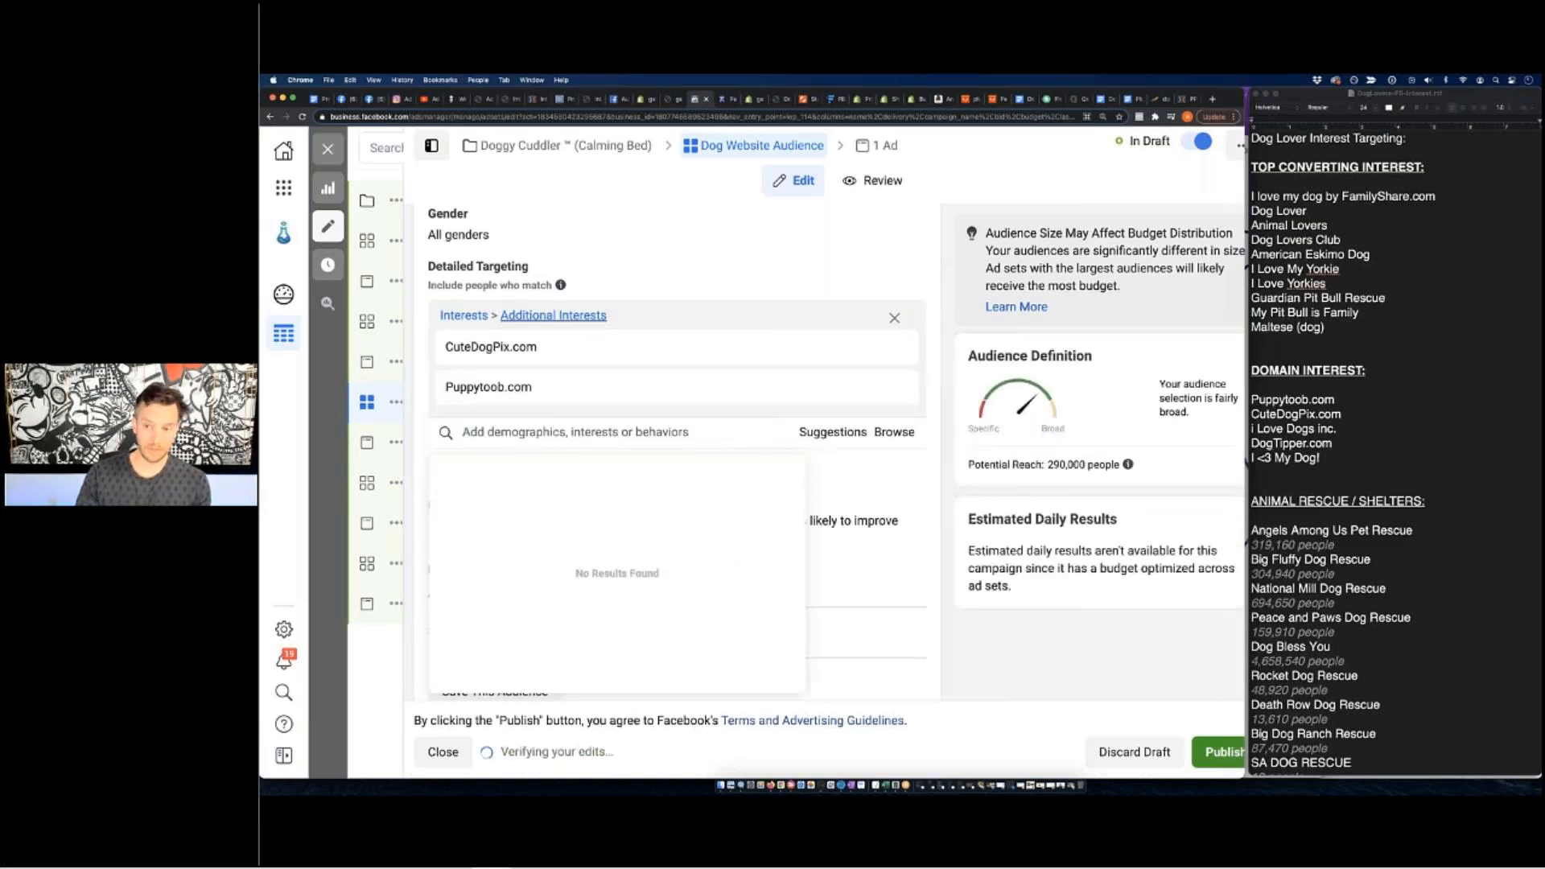
text(i love dogs inc.)
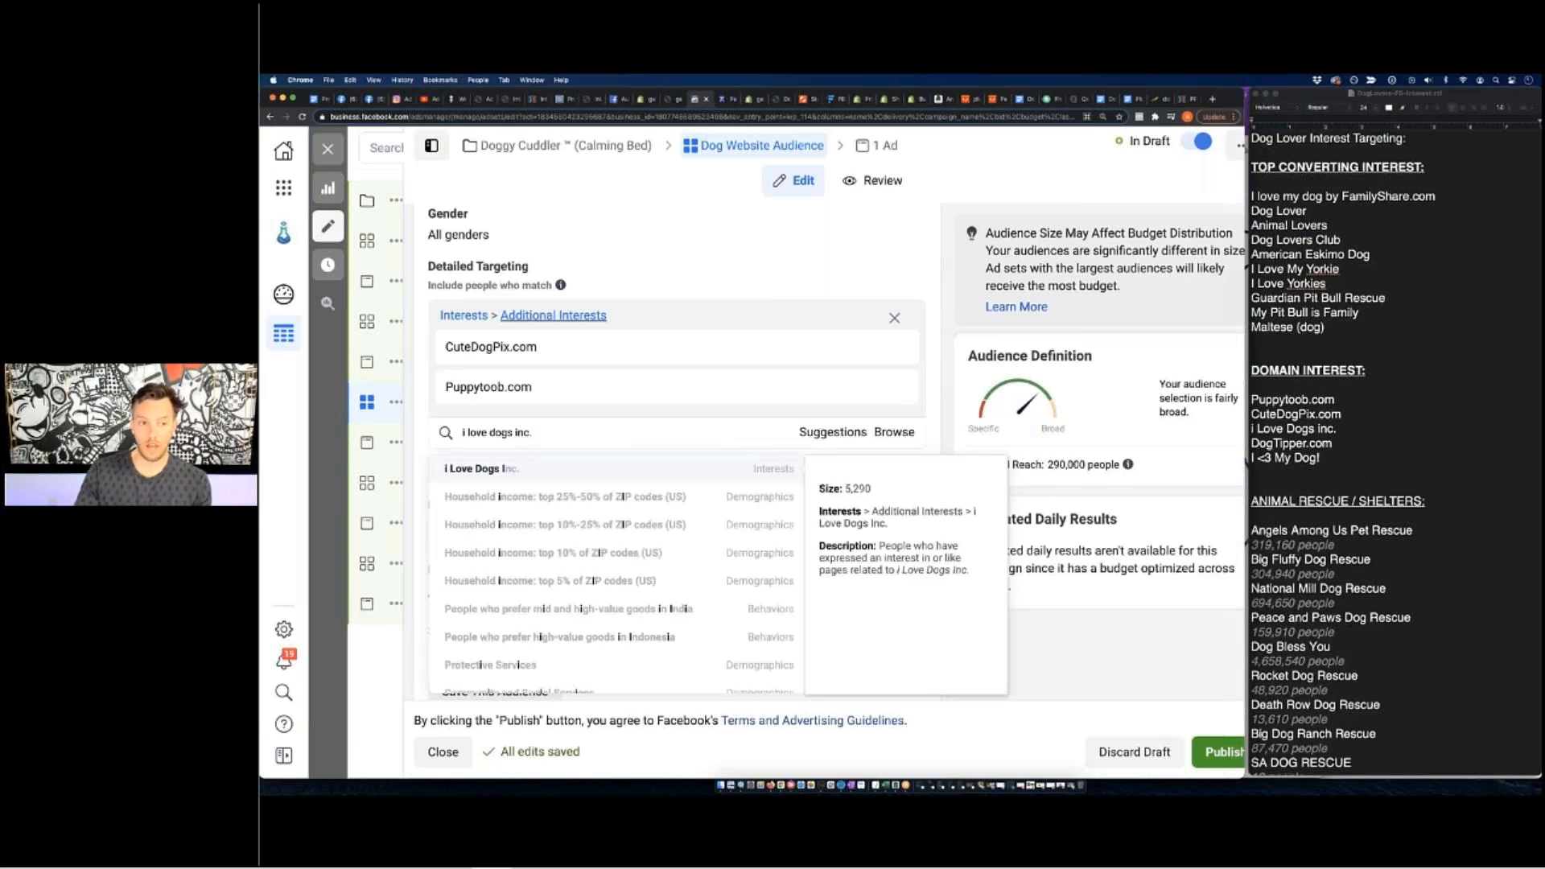
key(Return)
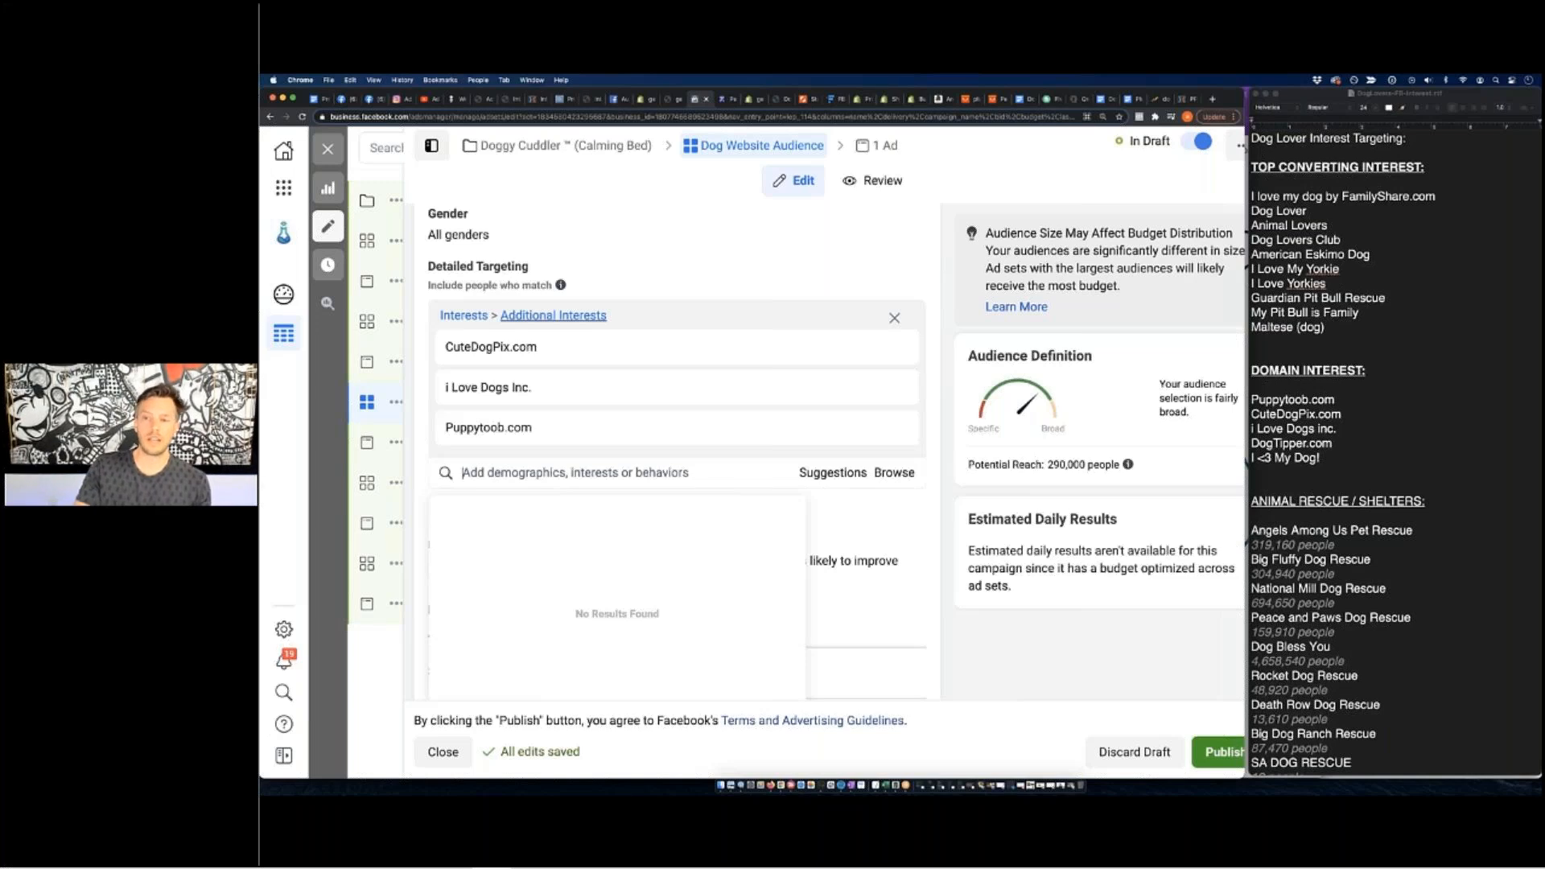
Add DogTipper.com and I Love my dog <3 as interests in the ad set's detailed targeting.
text(dogtipper.com)
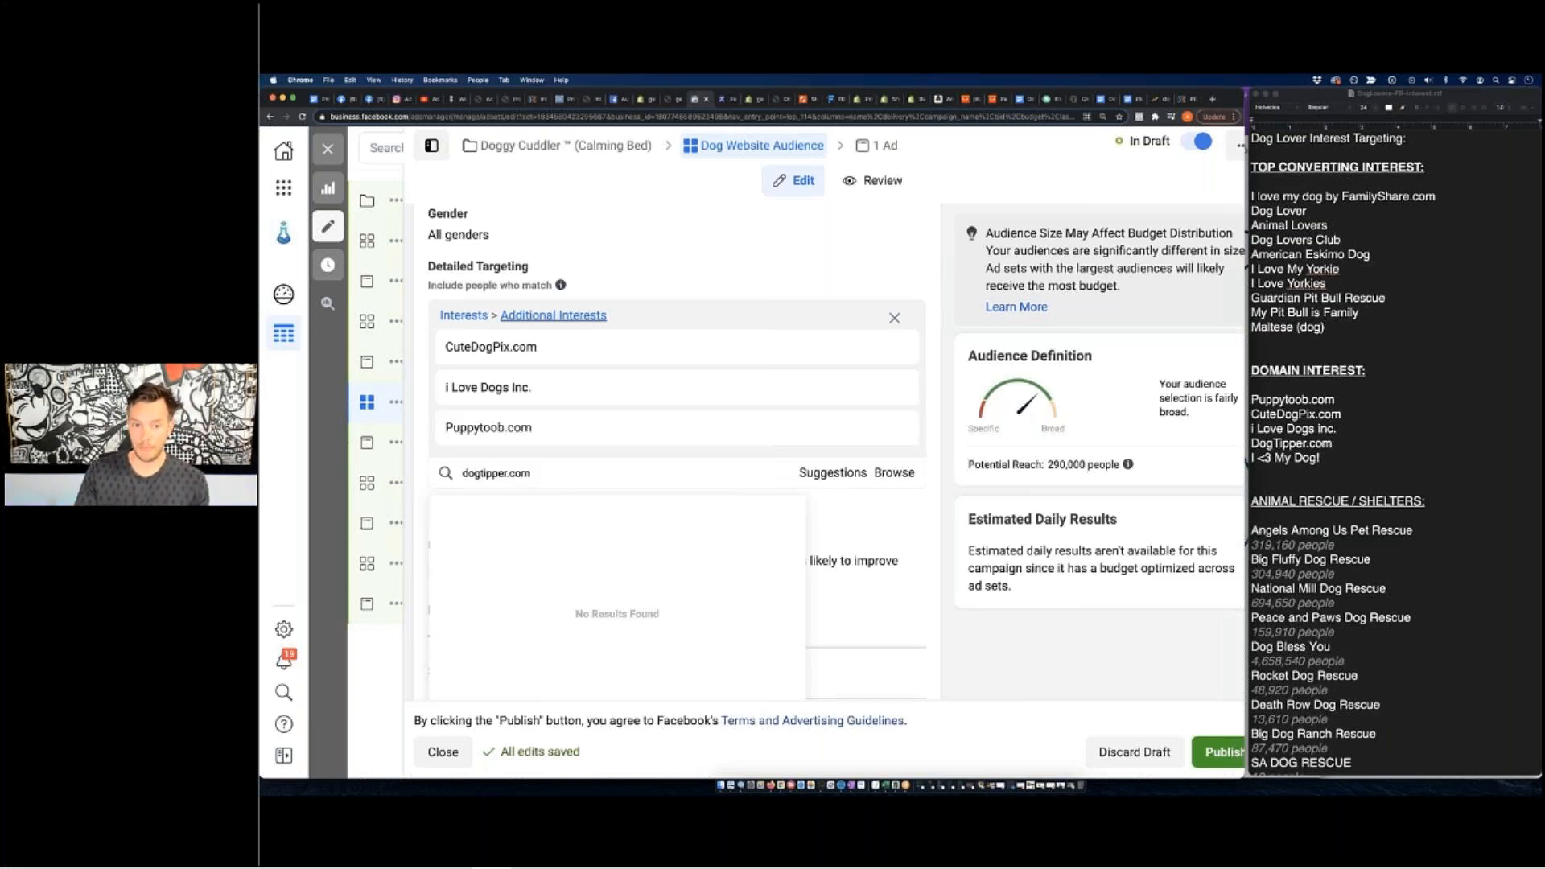
key(Return)
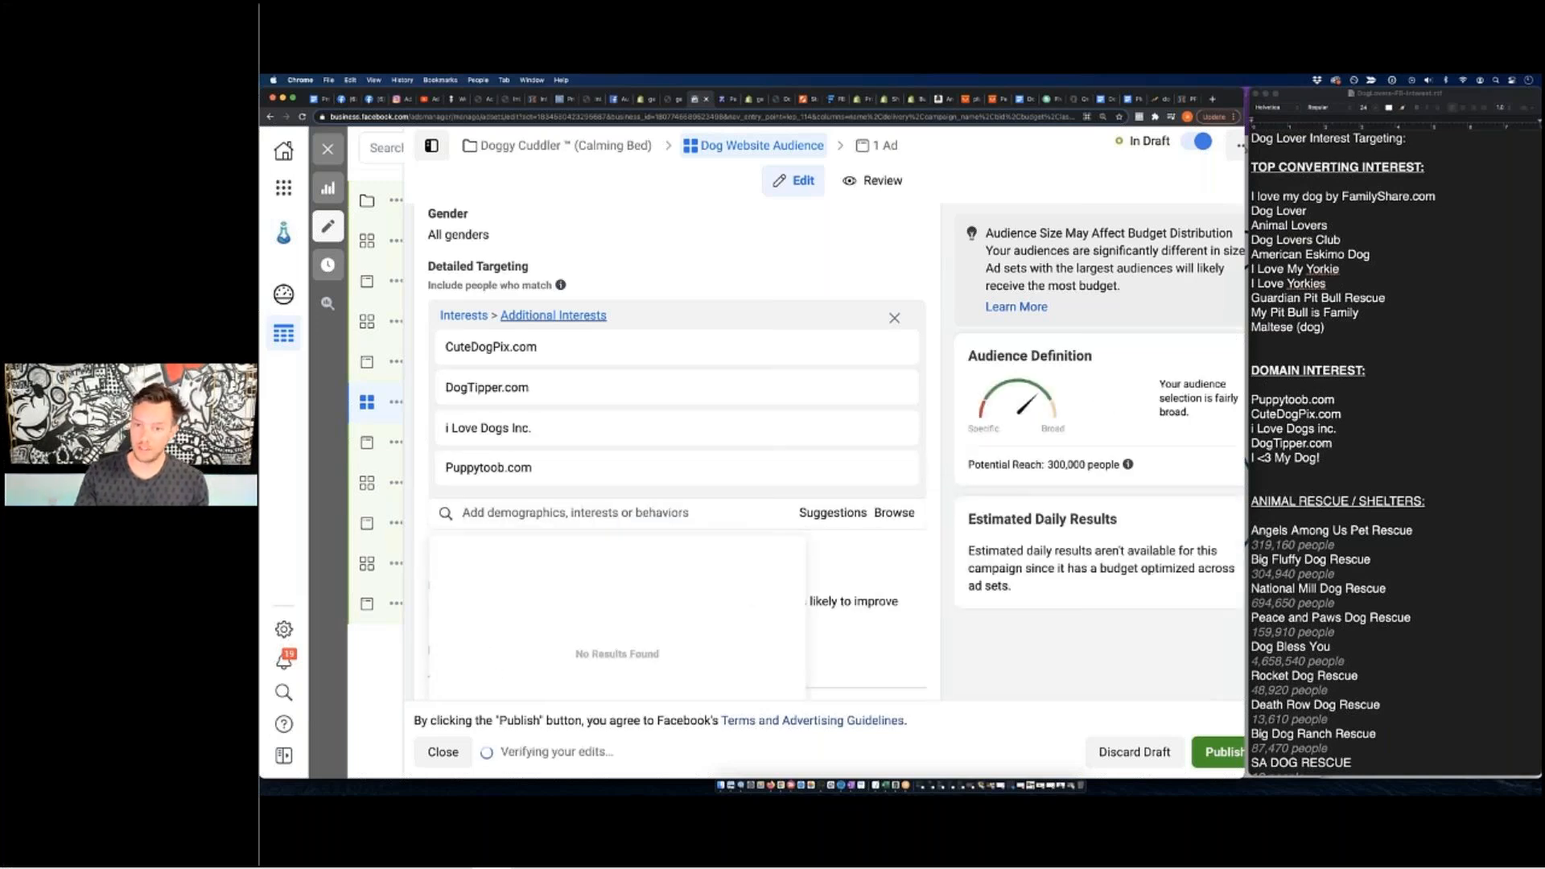
text(i <3 m)
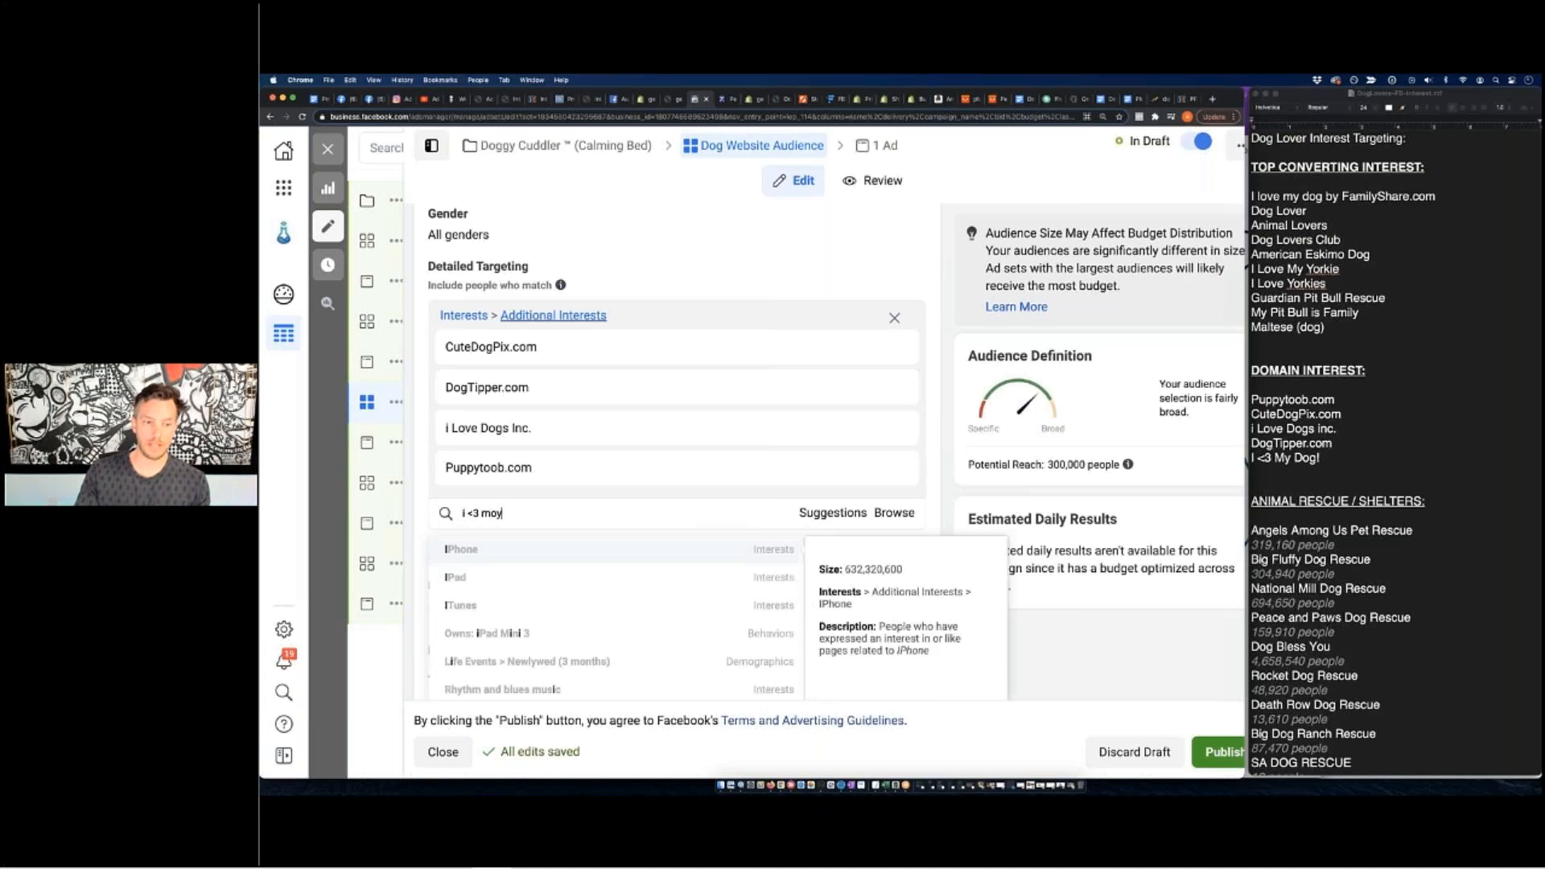
text(y dog!)
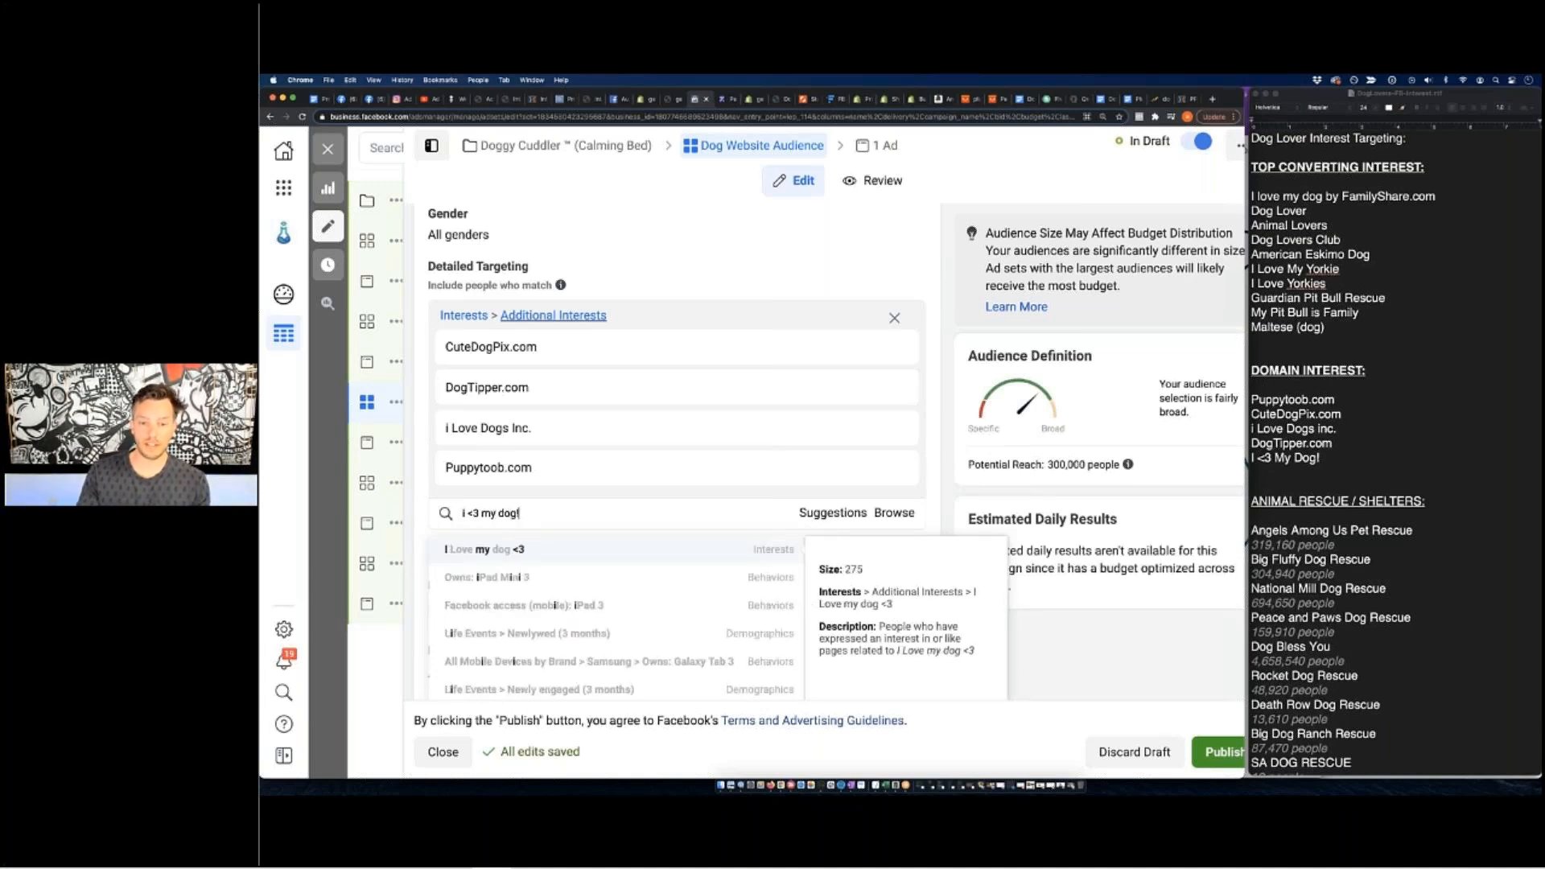
key(Return)
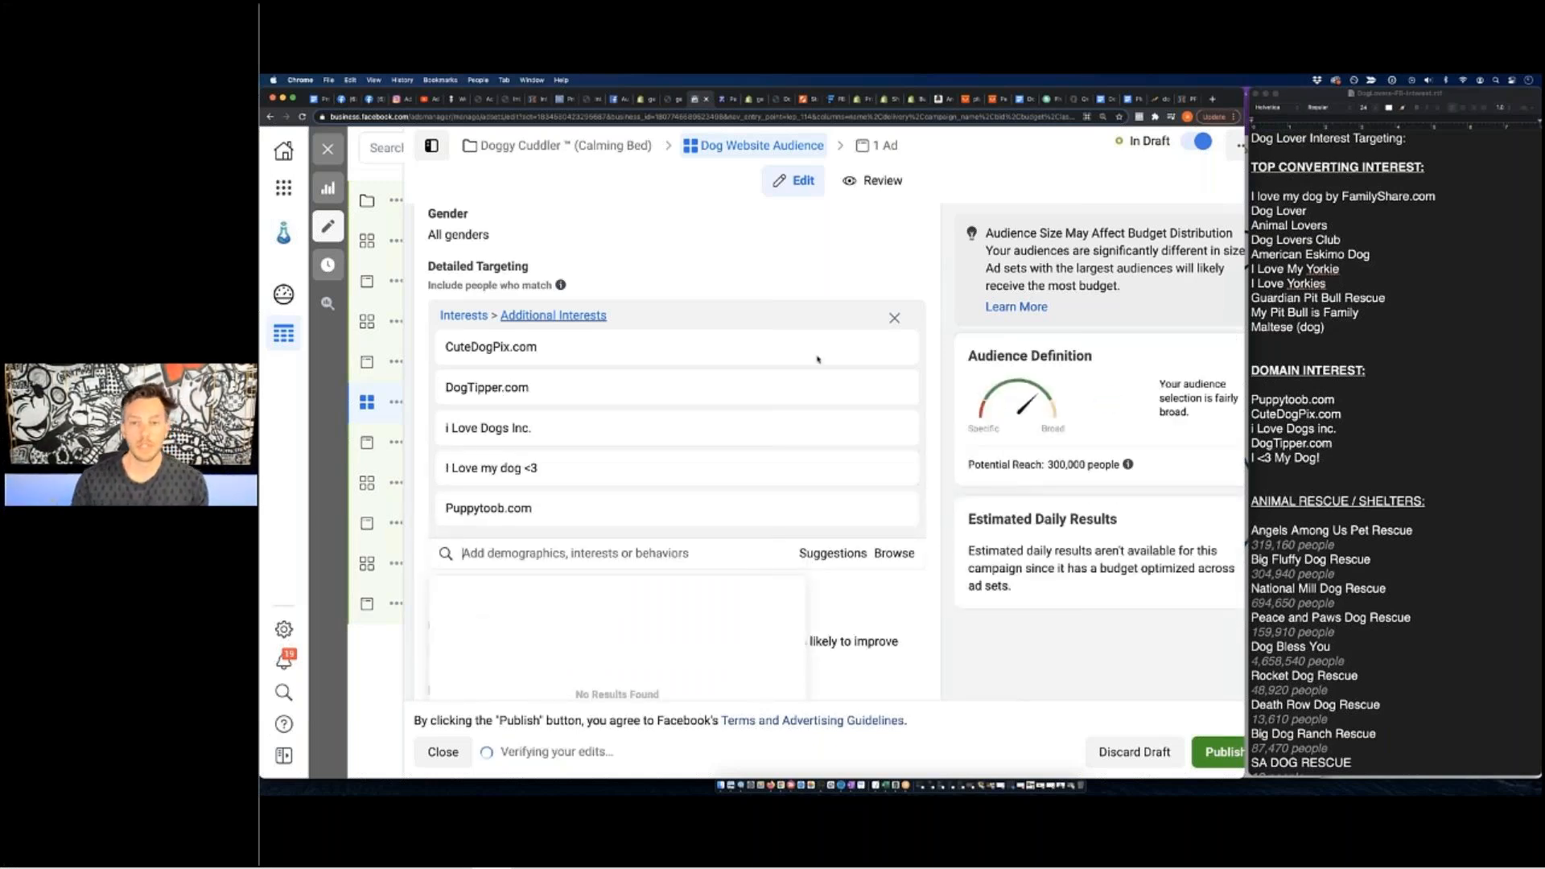
click(951, 438)
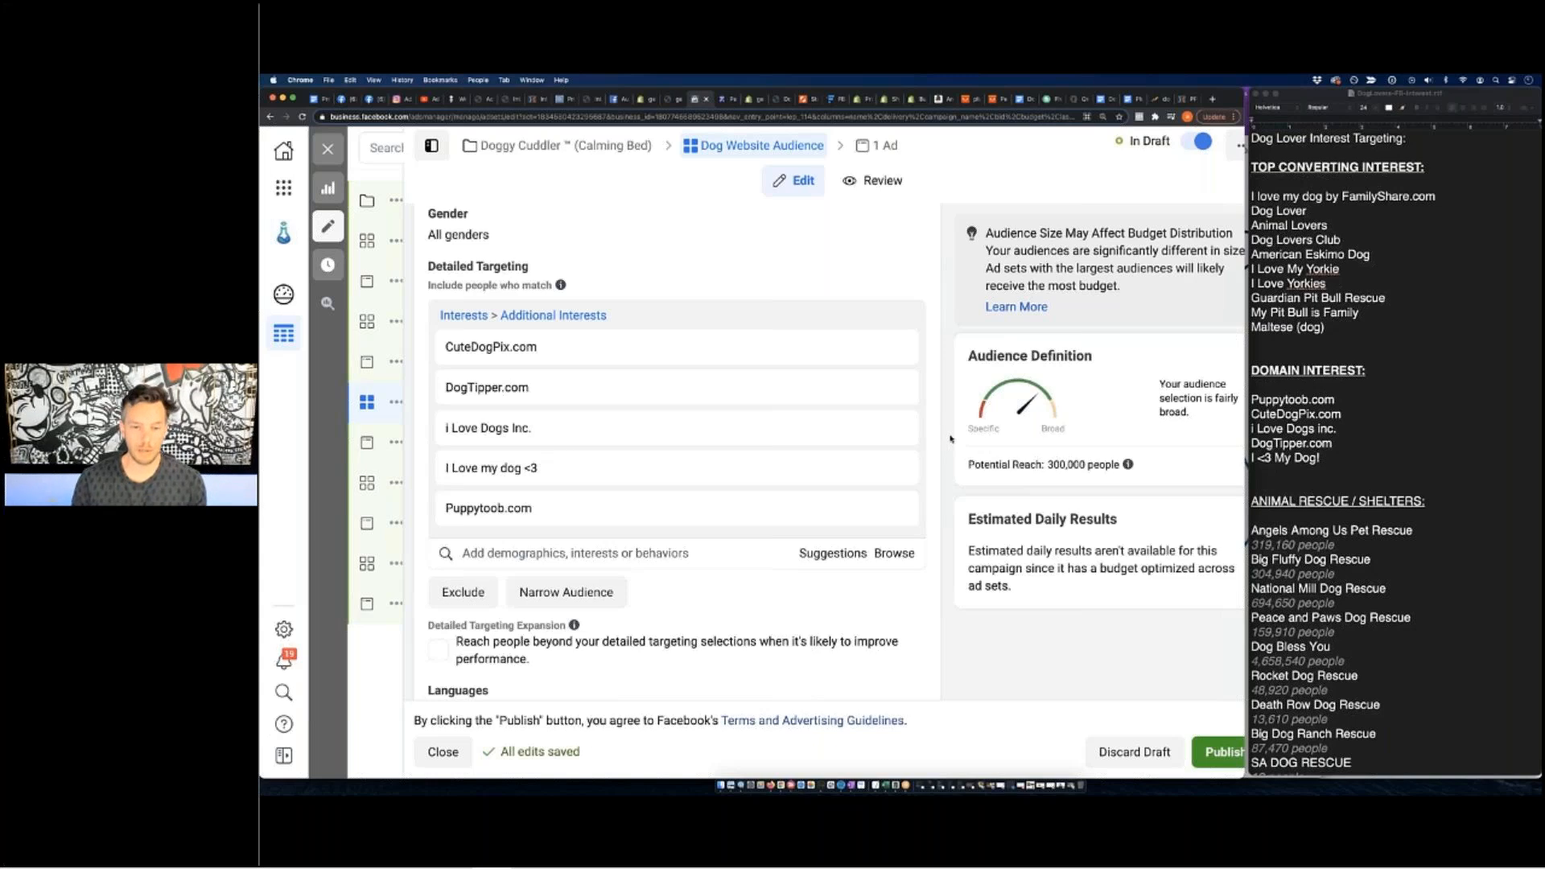
Look through the suggested interests and the Dog Website Audience ad set's targeting list, and close the ad set editor.
click(644, 553)
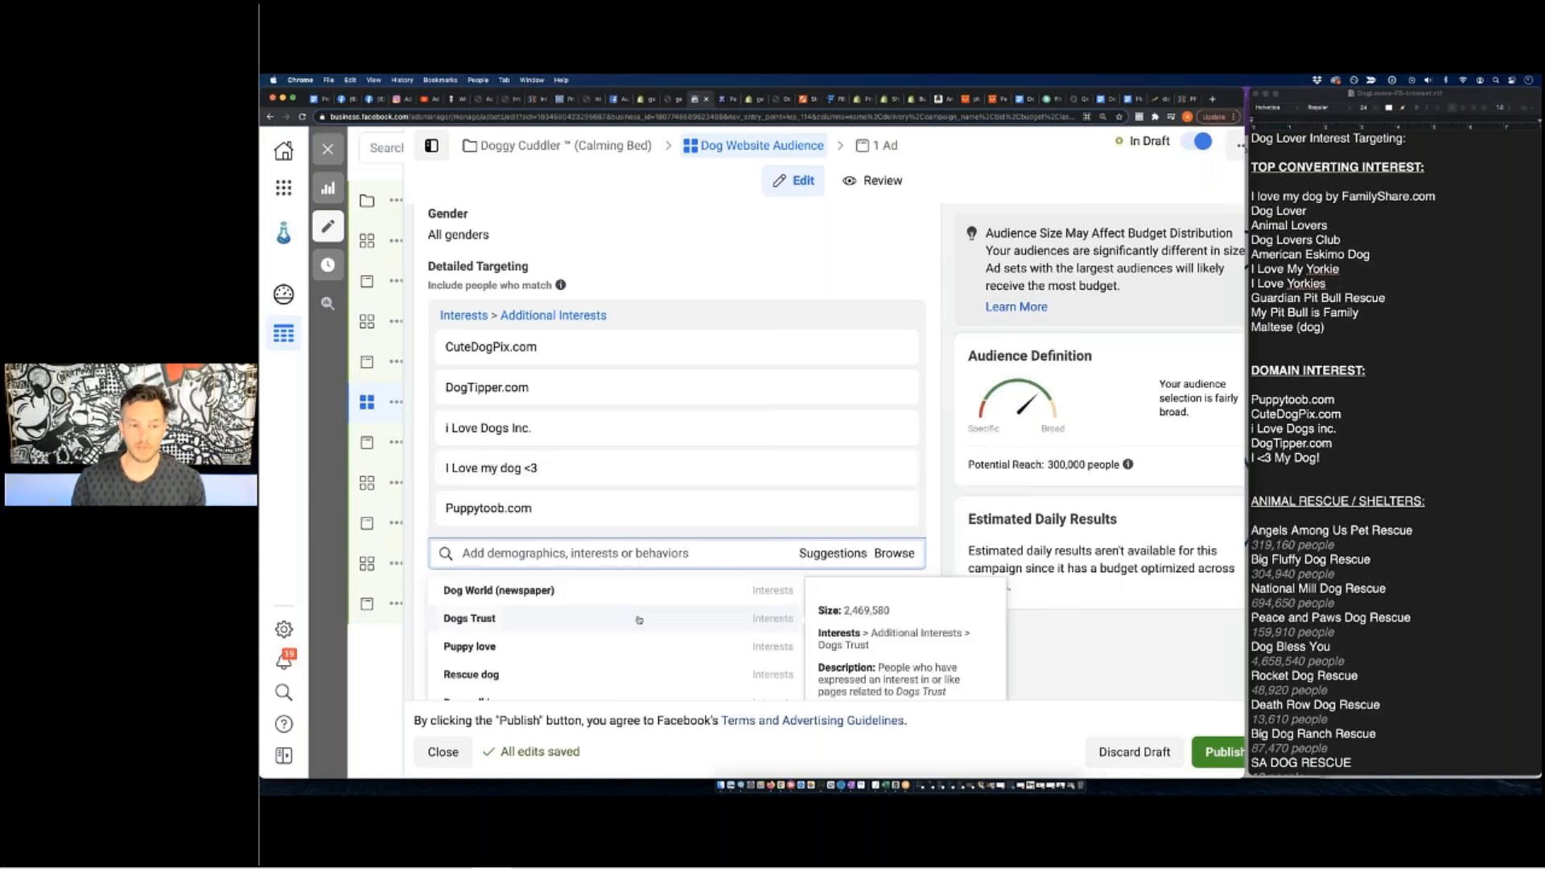
scroll(638, 619, down, 3)
scroll(973, 602, up, 4)
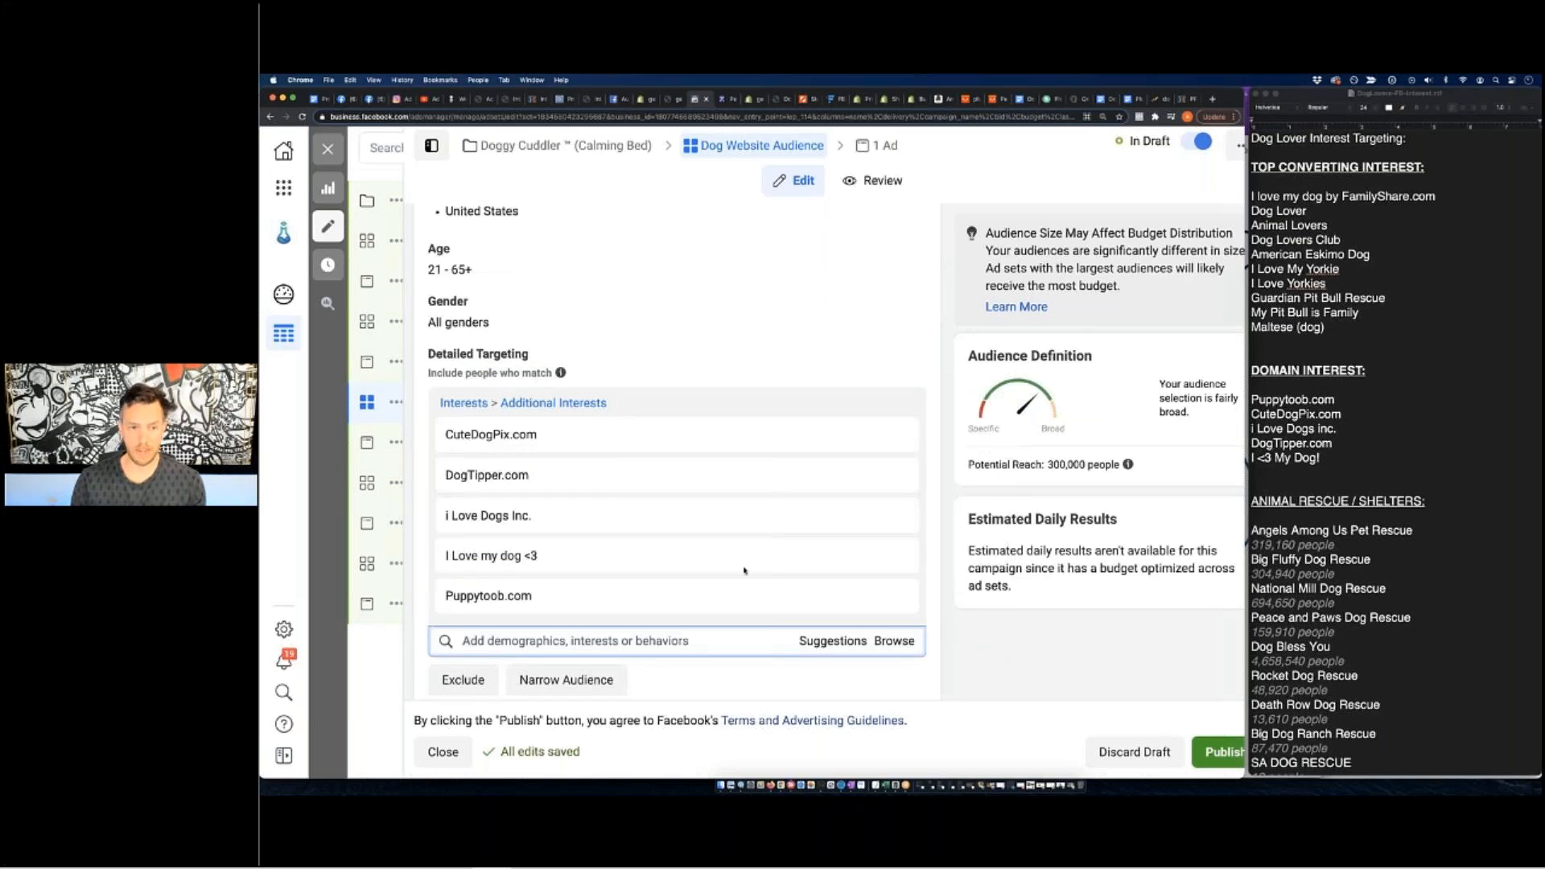
scroll(757, 568, down, 1)
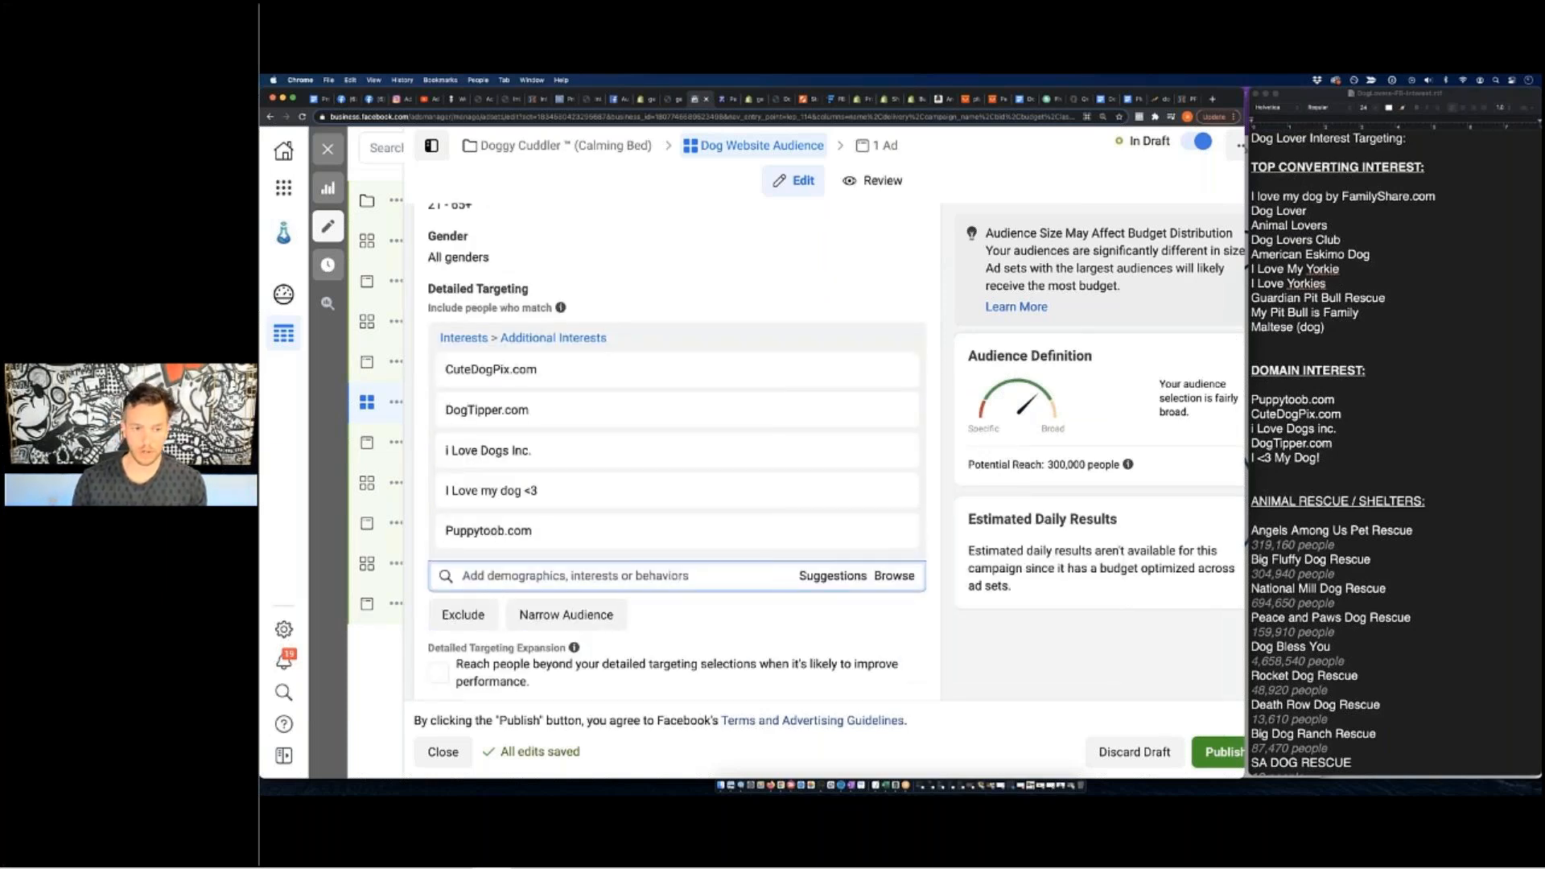
scroll(724, 564, down, 2)
scroll(724, 564, up, 3)
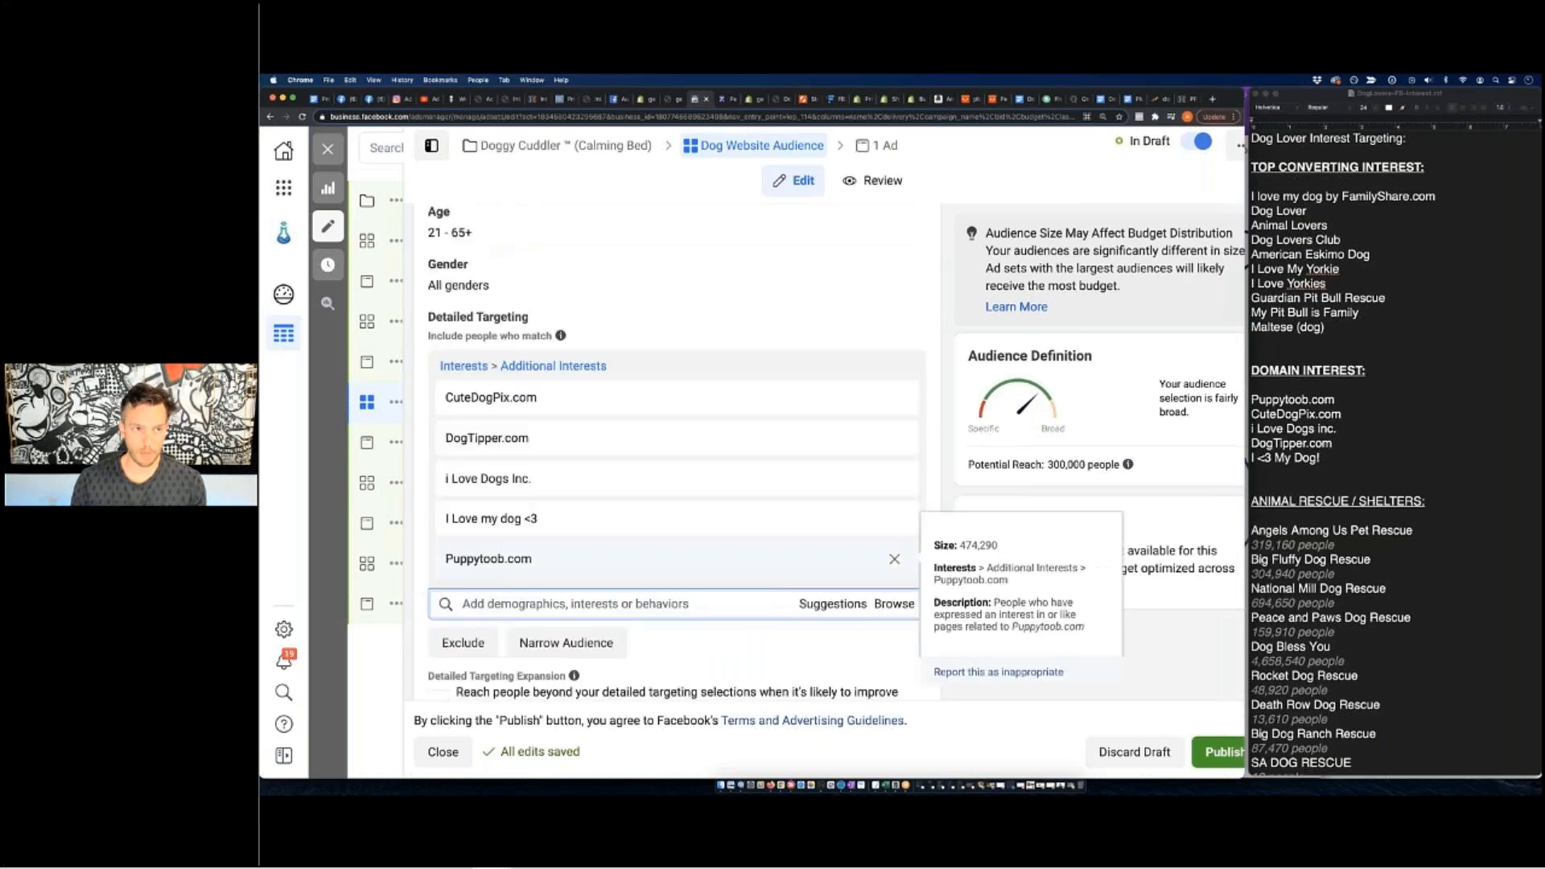
click(327, 148)
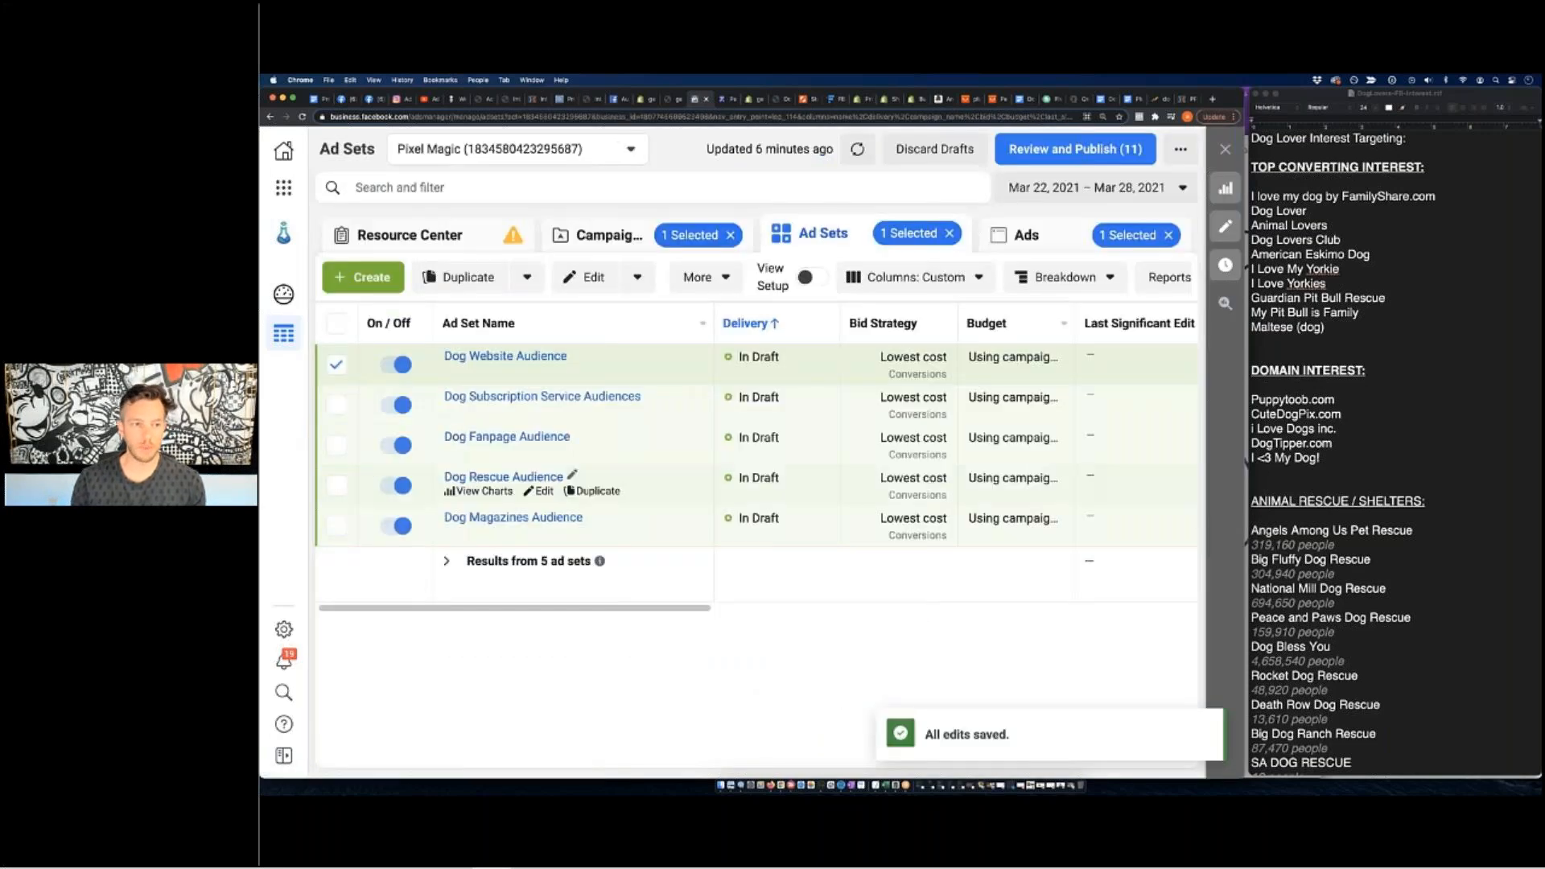
Duplicate the Dog Website Audience ad set once in the original campaign, keeping existing reactions, comments and shares on new ads.
click(337, 365)
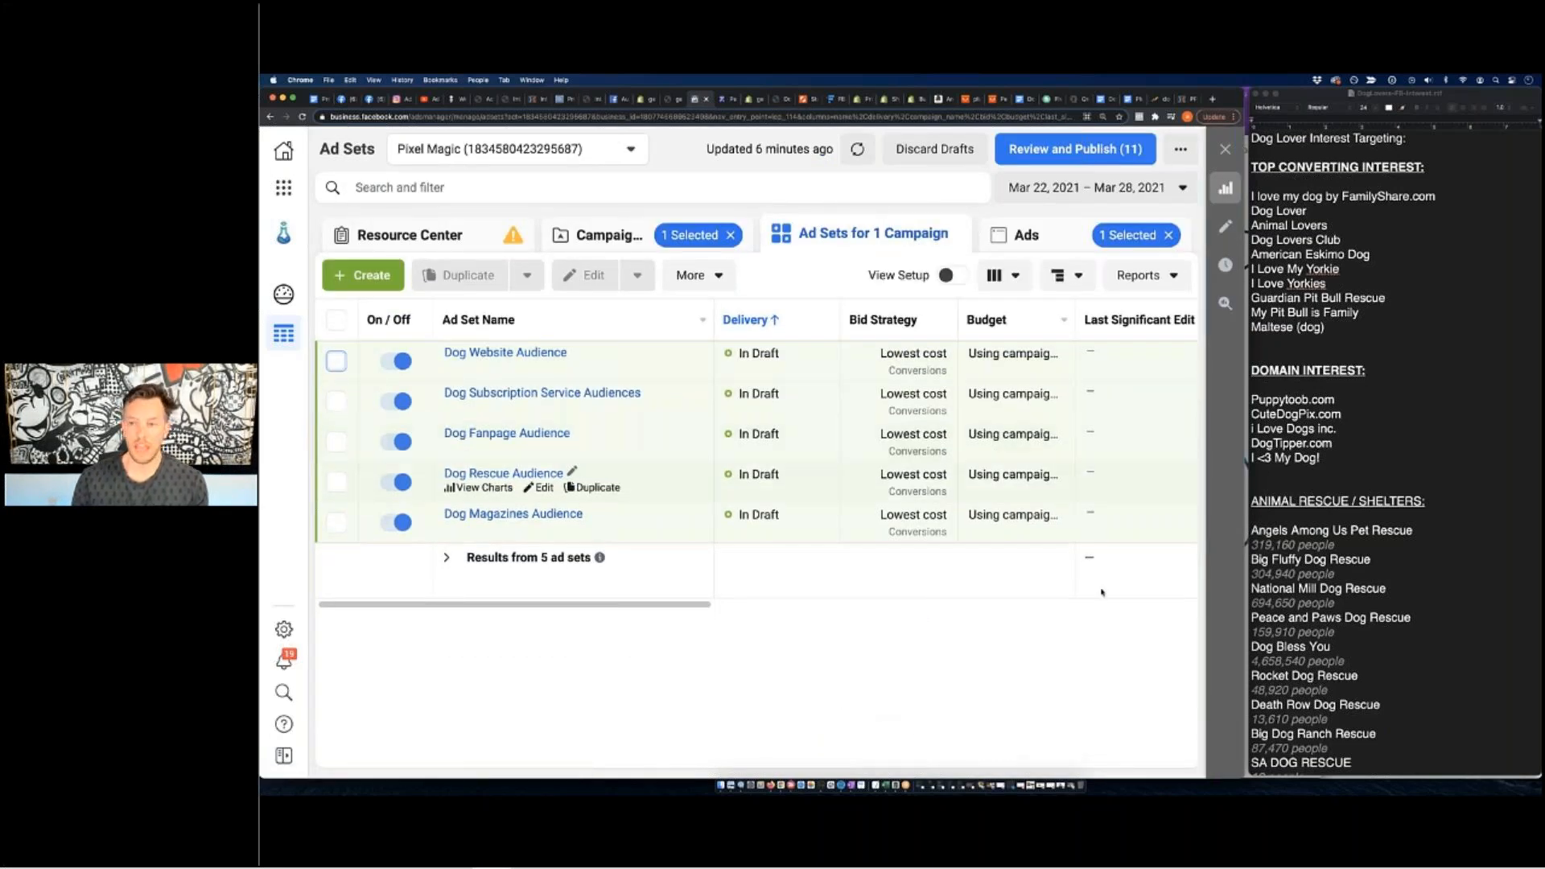
scroll(1448, 550, down, 15)
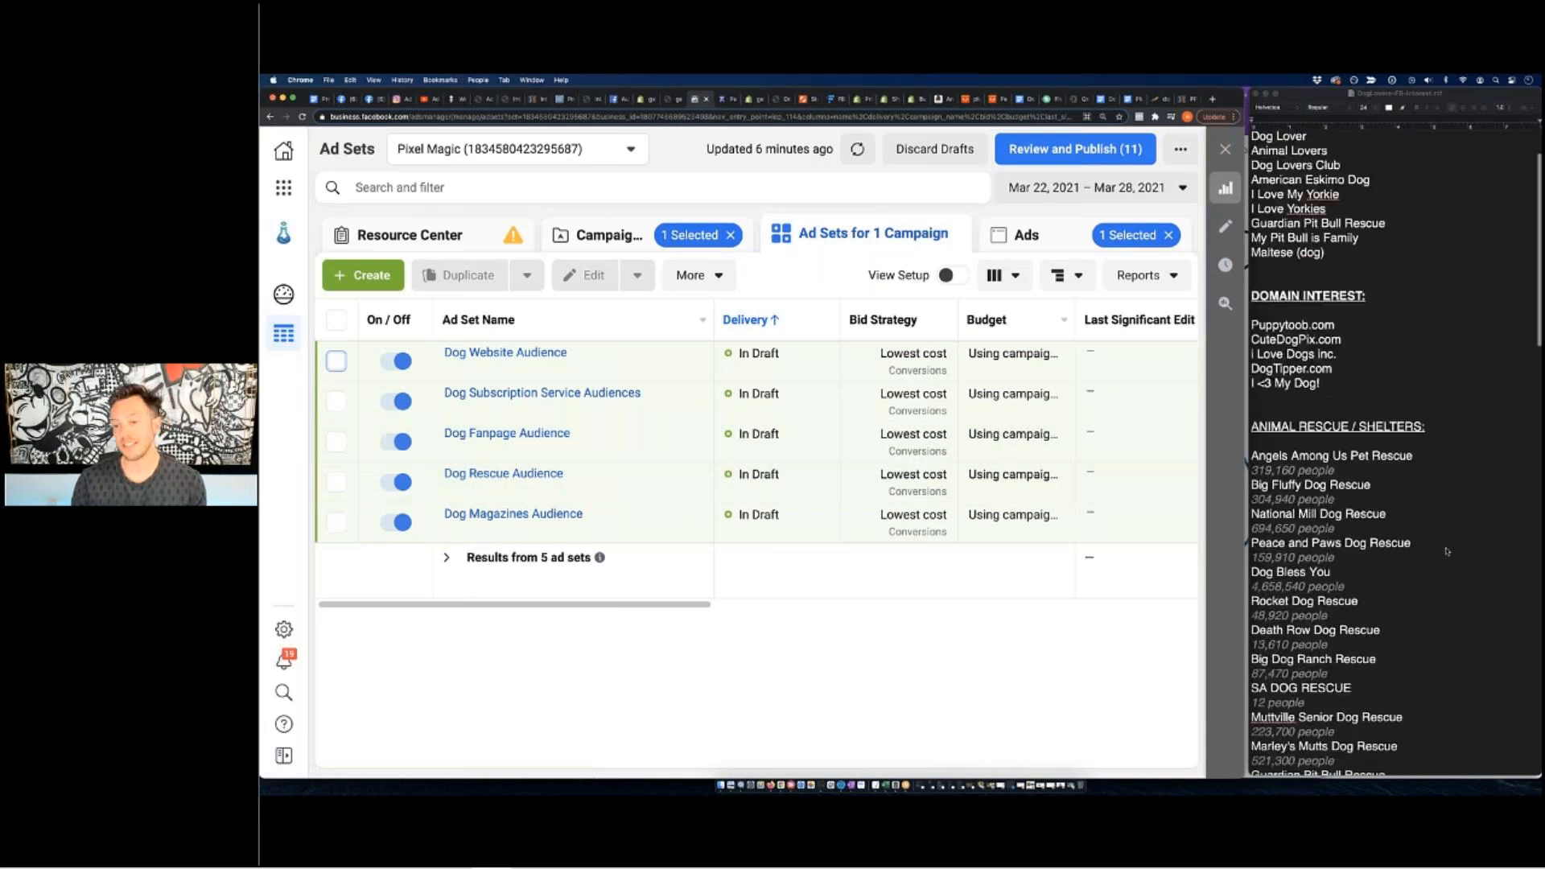
scroll(1447, 552, up, 12)
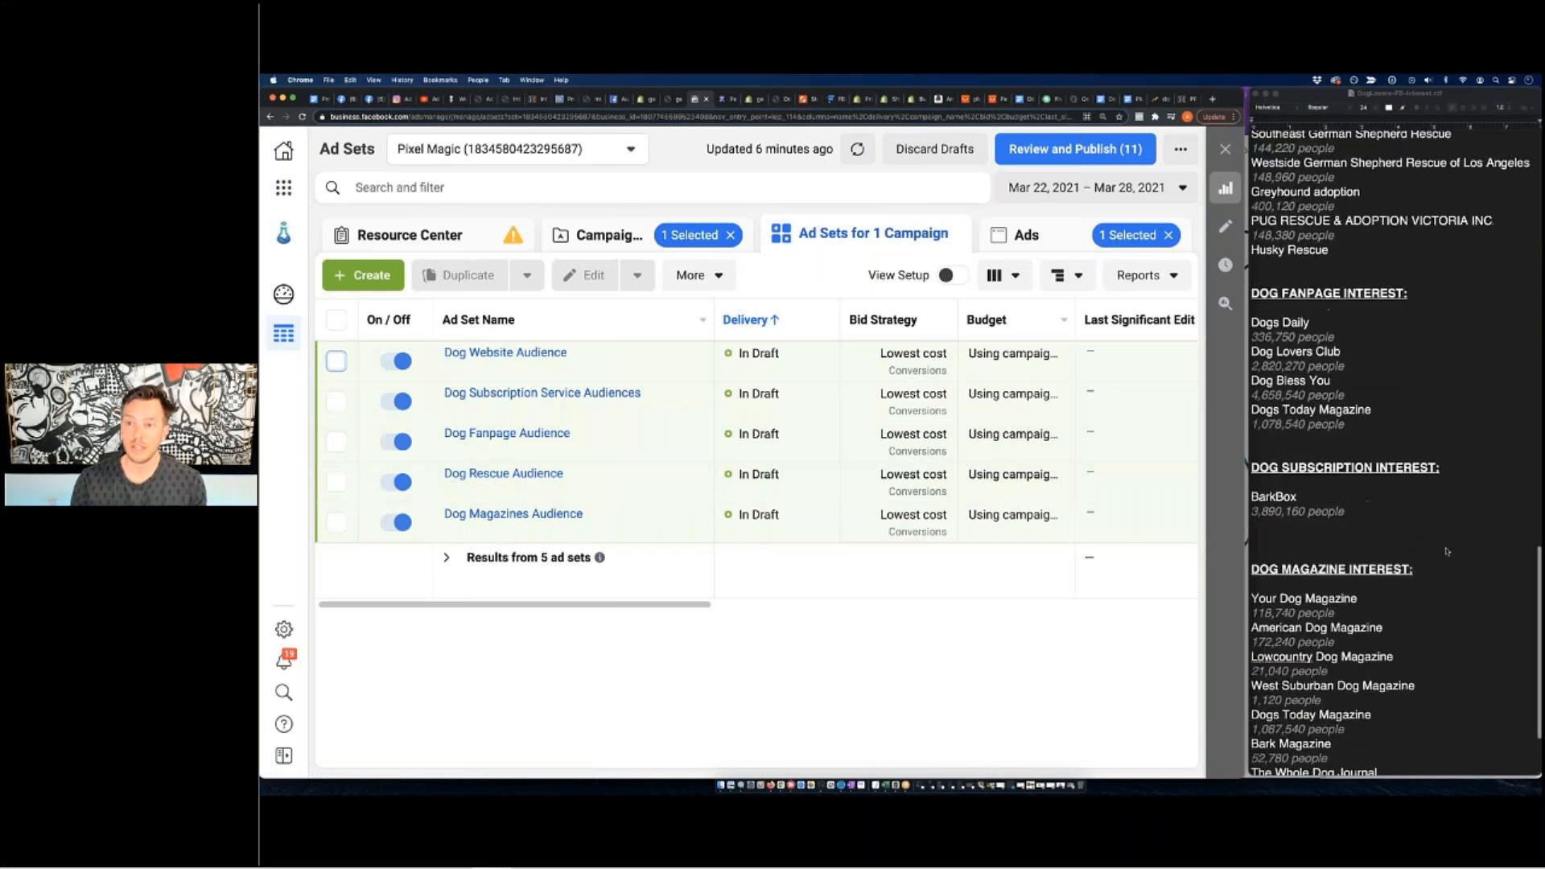
scroll(1447, 552, up, 4)
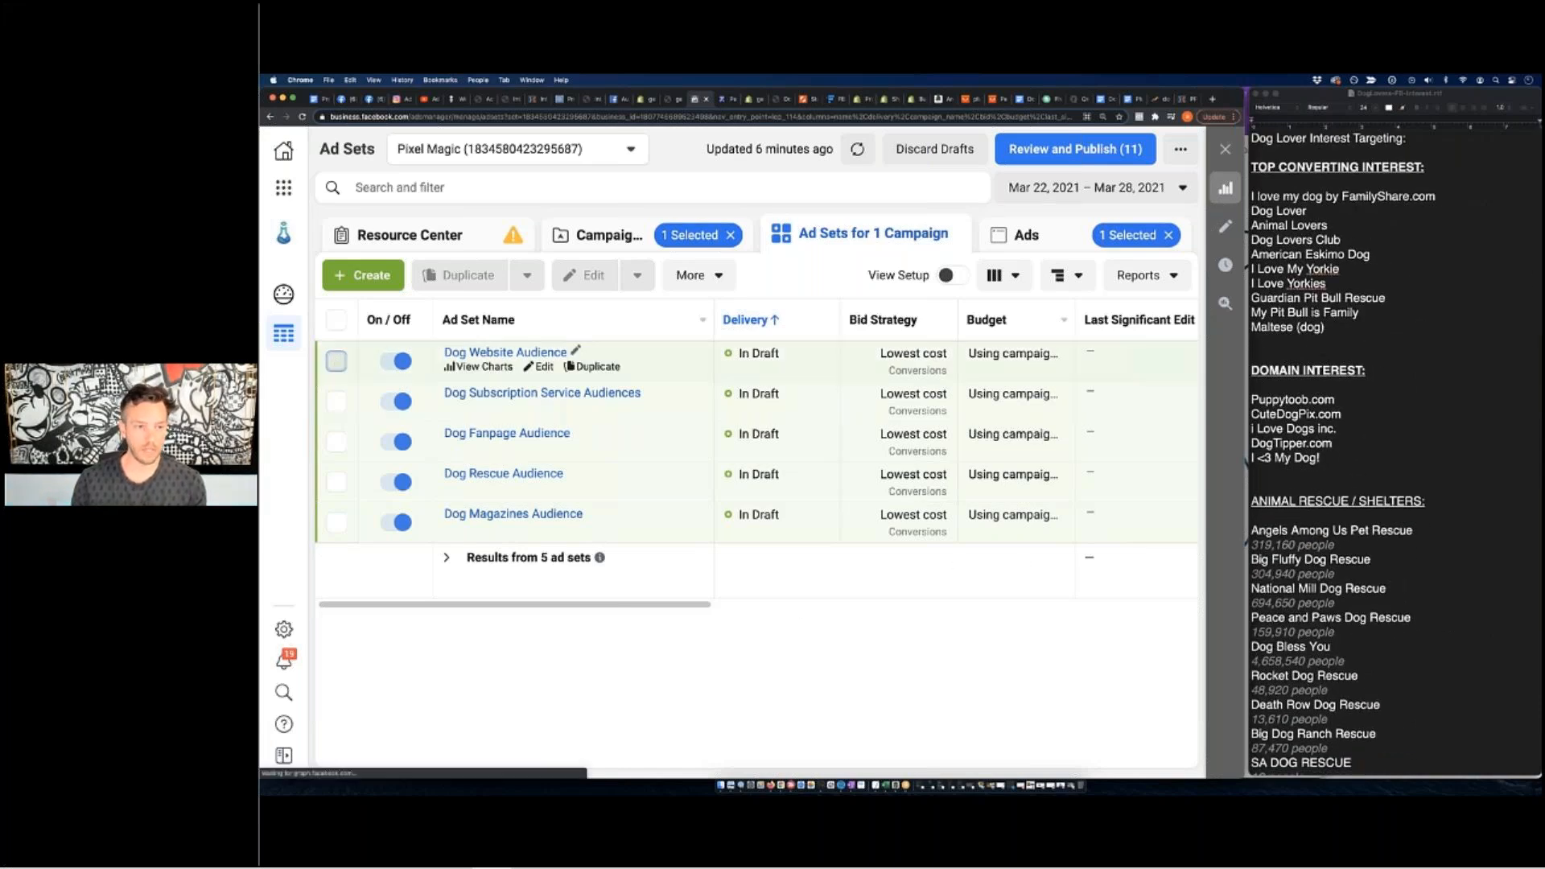
click(336, 362)
click(439, 277)
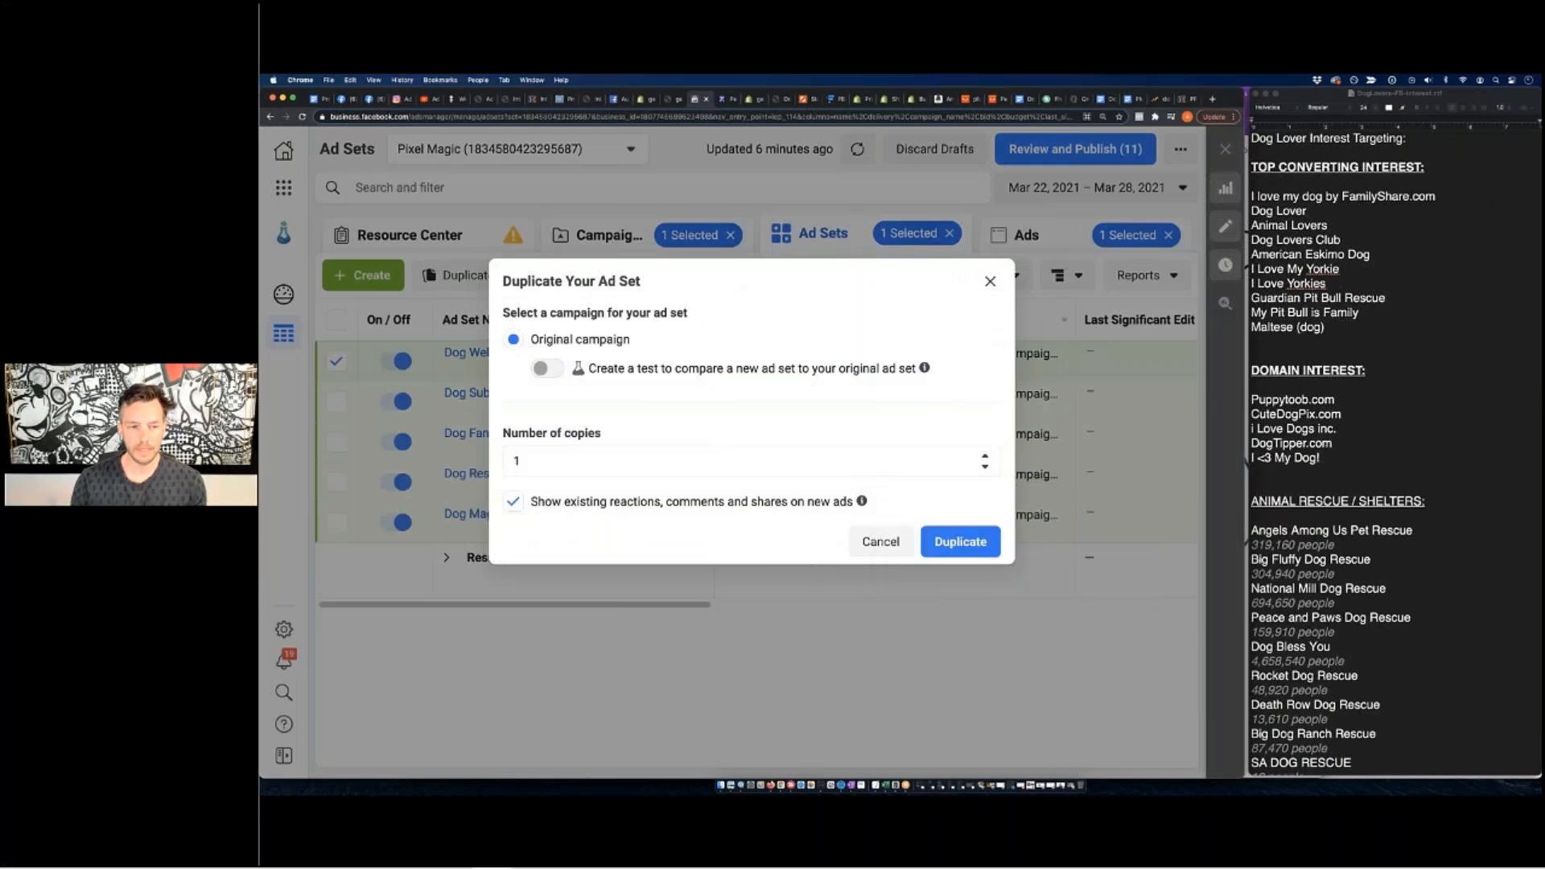
click(960, 540)
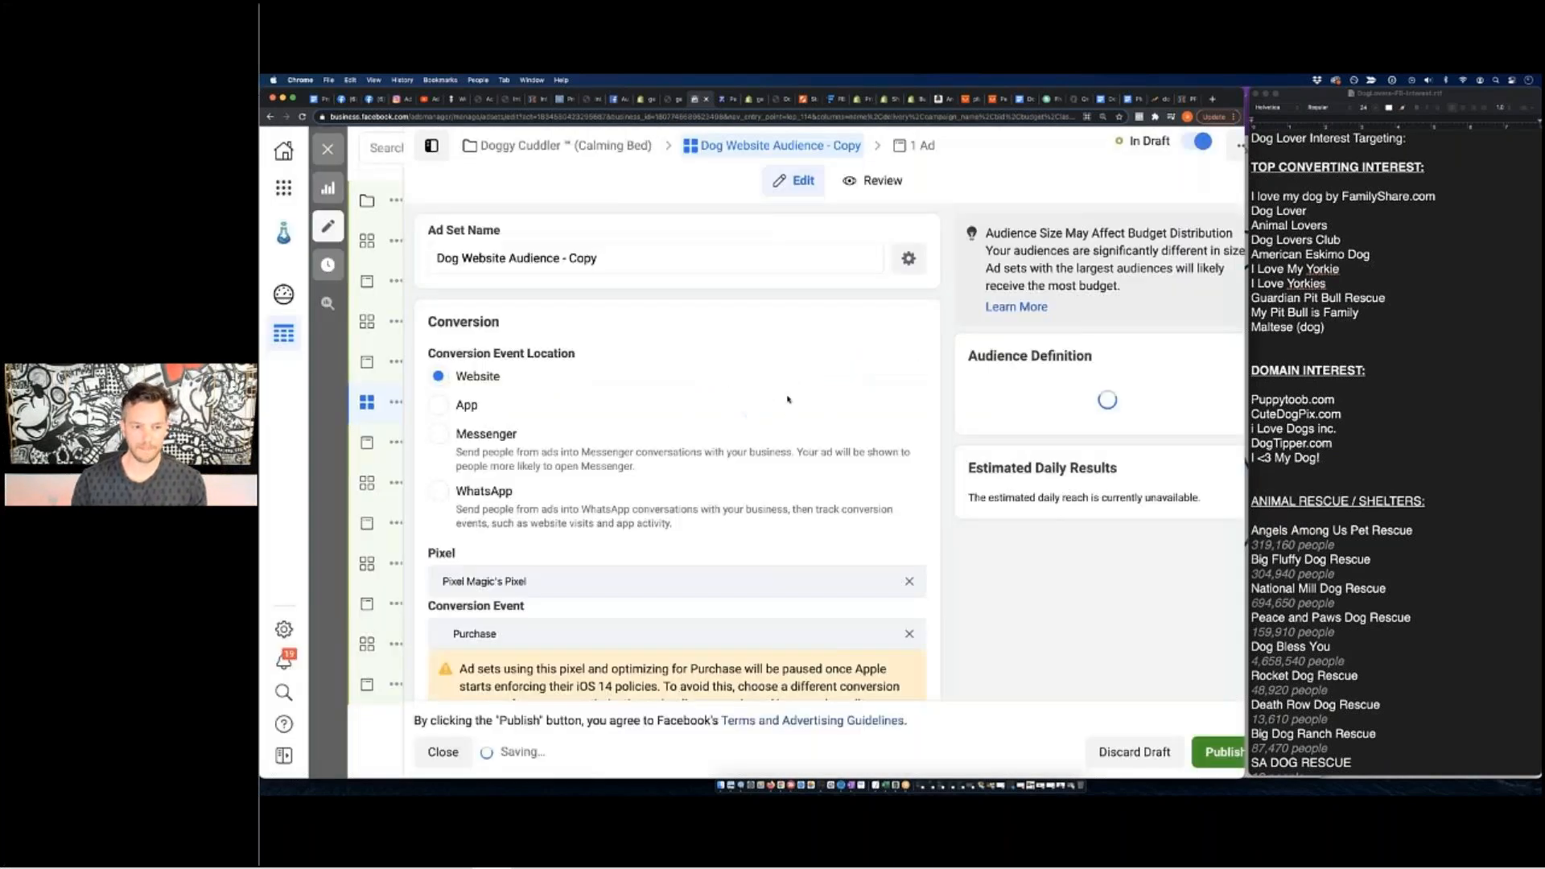
Remove all the website interests from the Dog Website Audience copy's detailed targeting.
scroll(717, 439, down, 15)
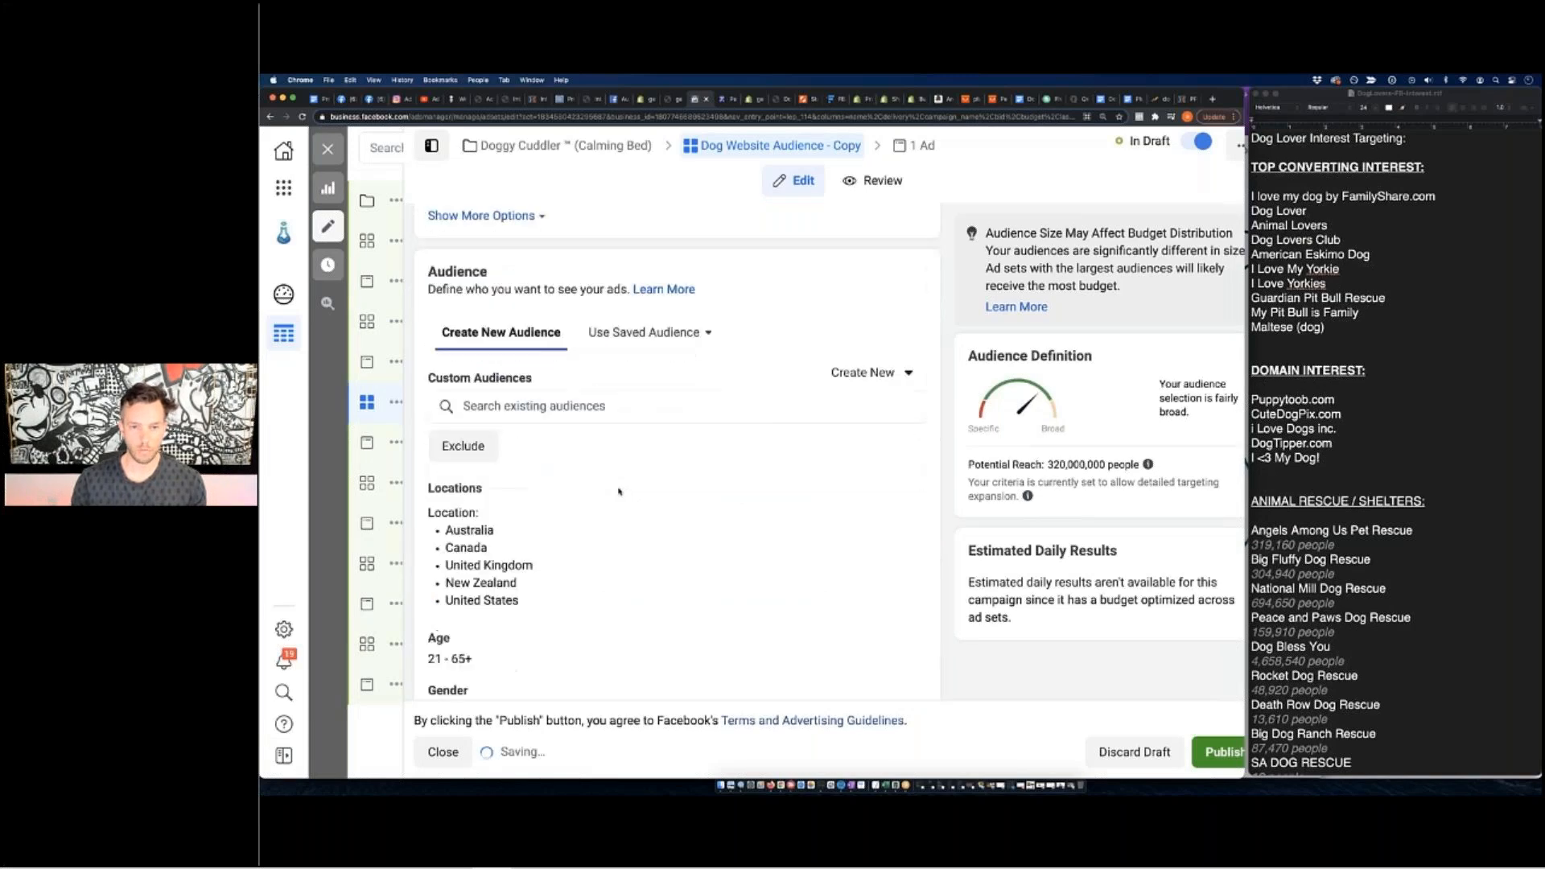
scroll(718, 439, down, 2)
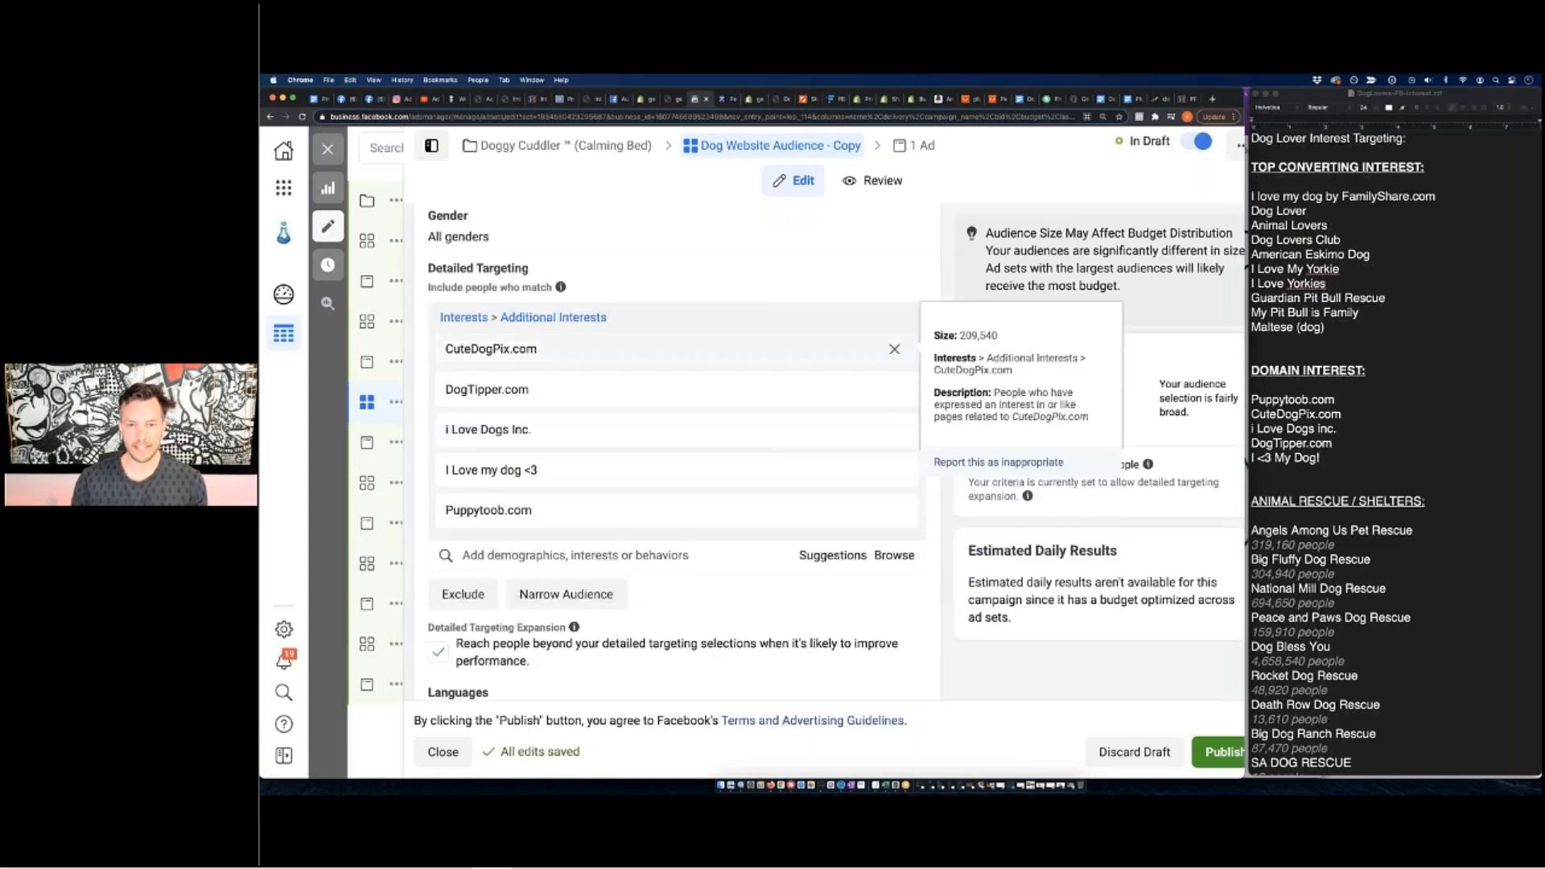
click(894, 348)
click(894, 349)
click(894, 349)
click(894, 348)
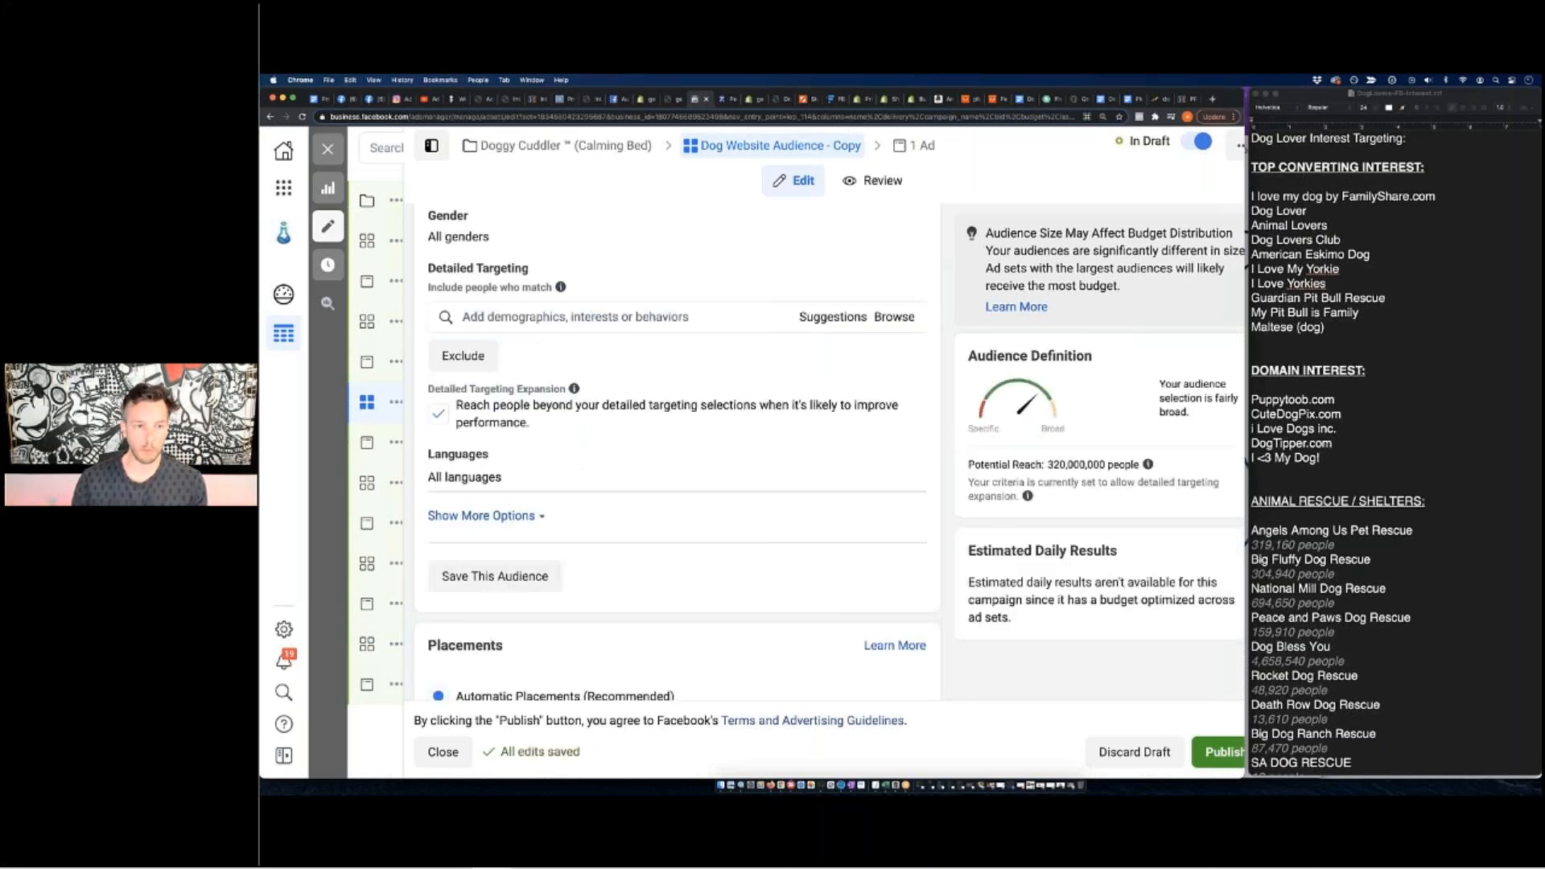
Add I love my dog by FamilyShare.com and Dog Lover as interests in the Dog Website Audience copy's detailed targeting.
click(462, 316)
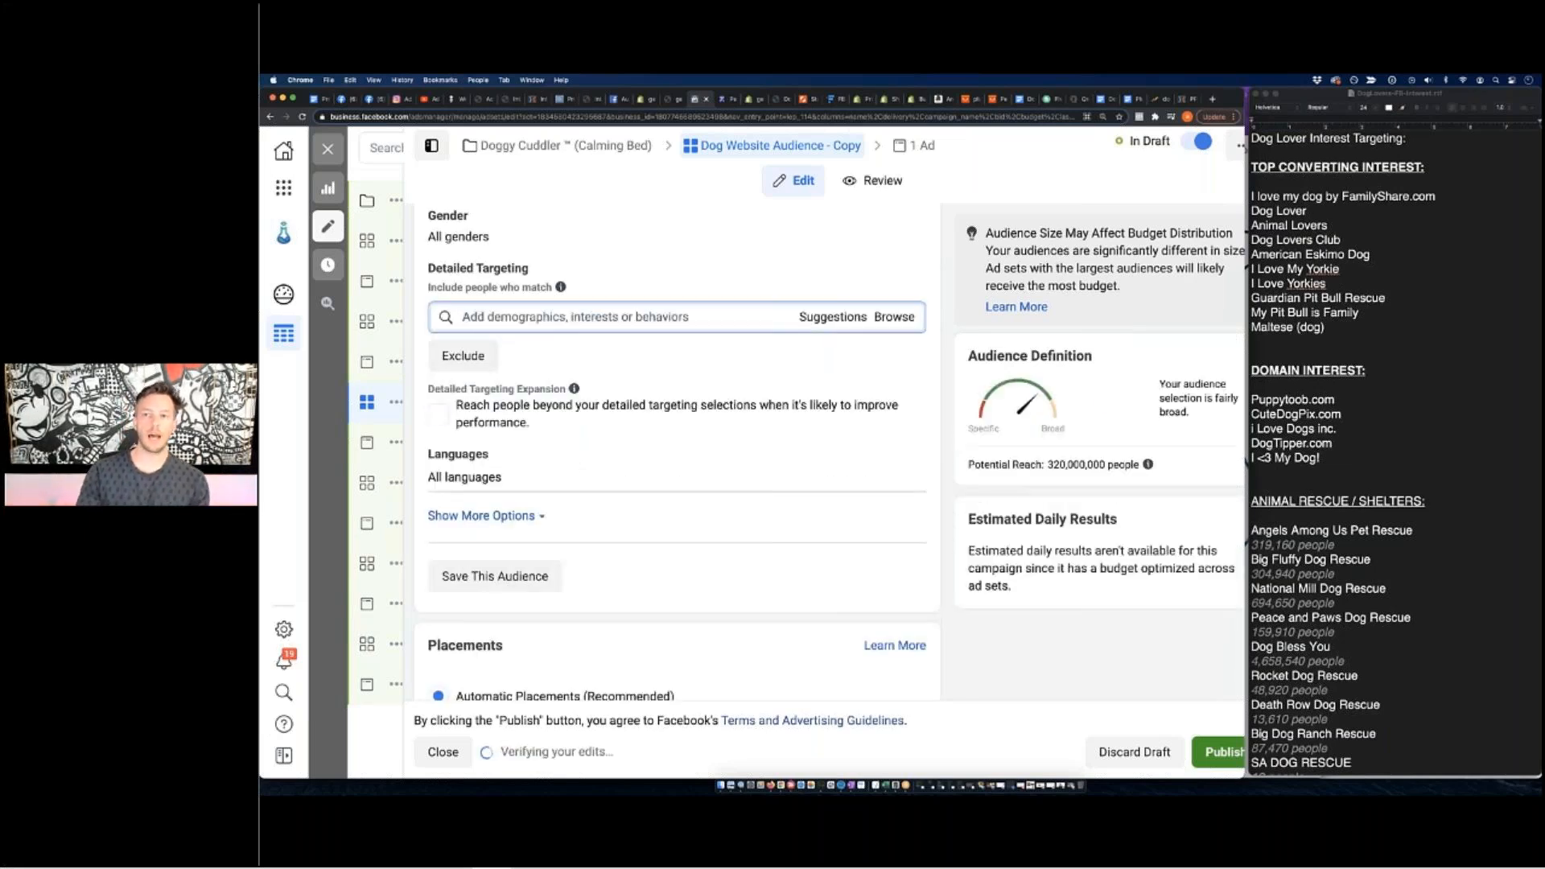
text(i love my dog by)
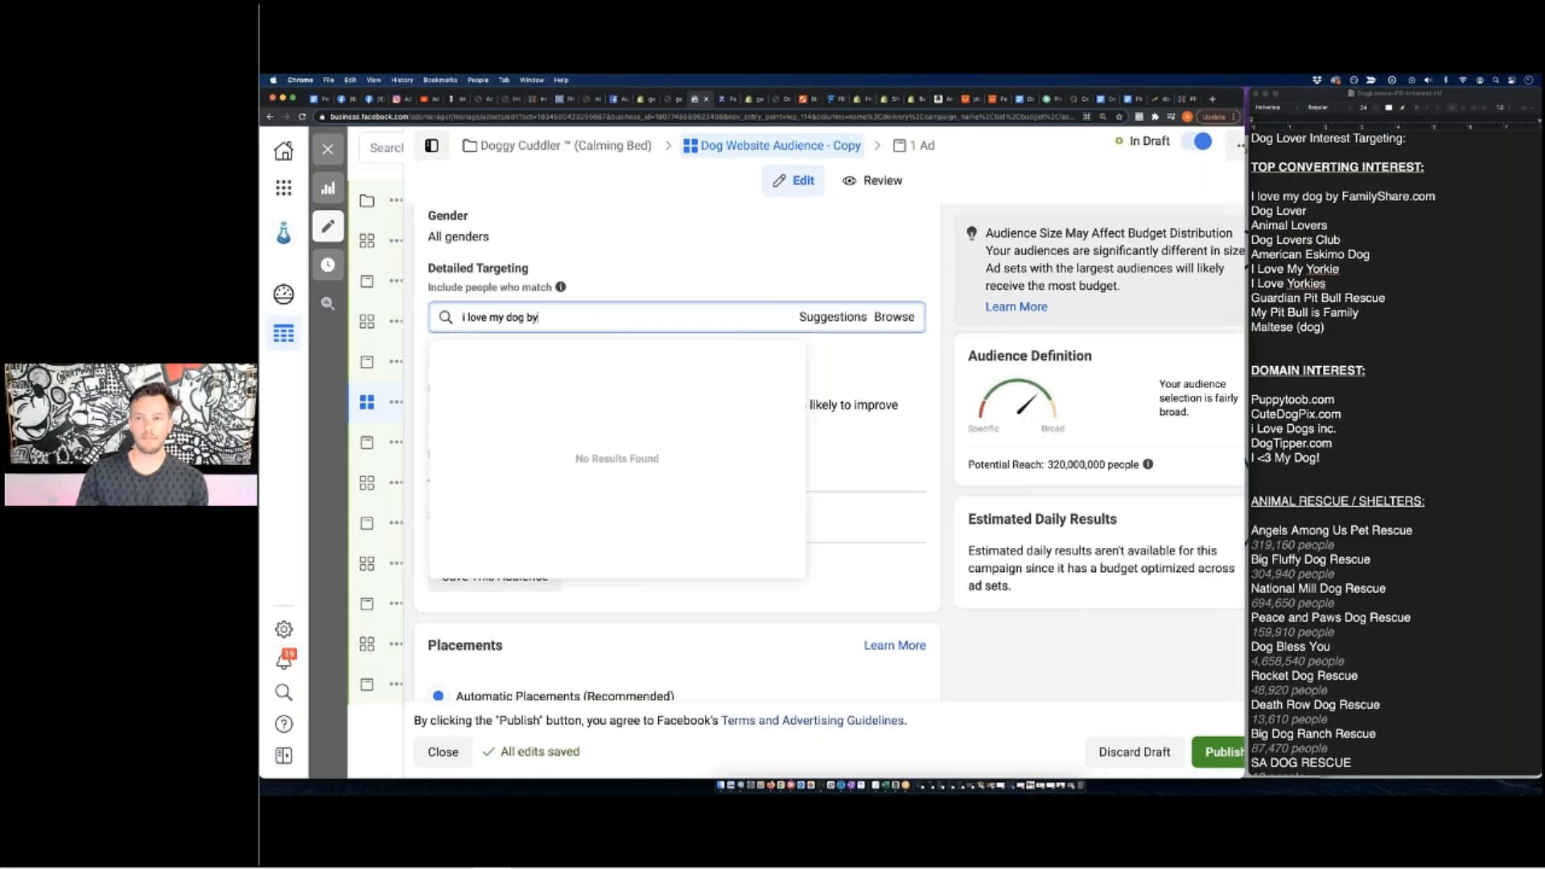
text( familyshare.com)
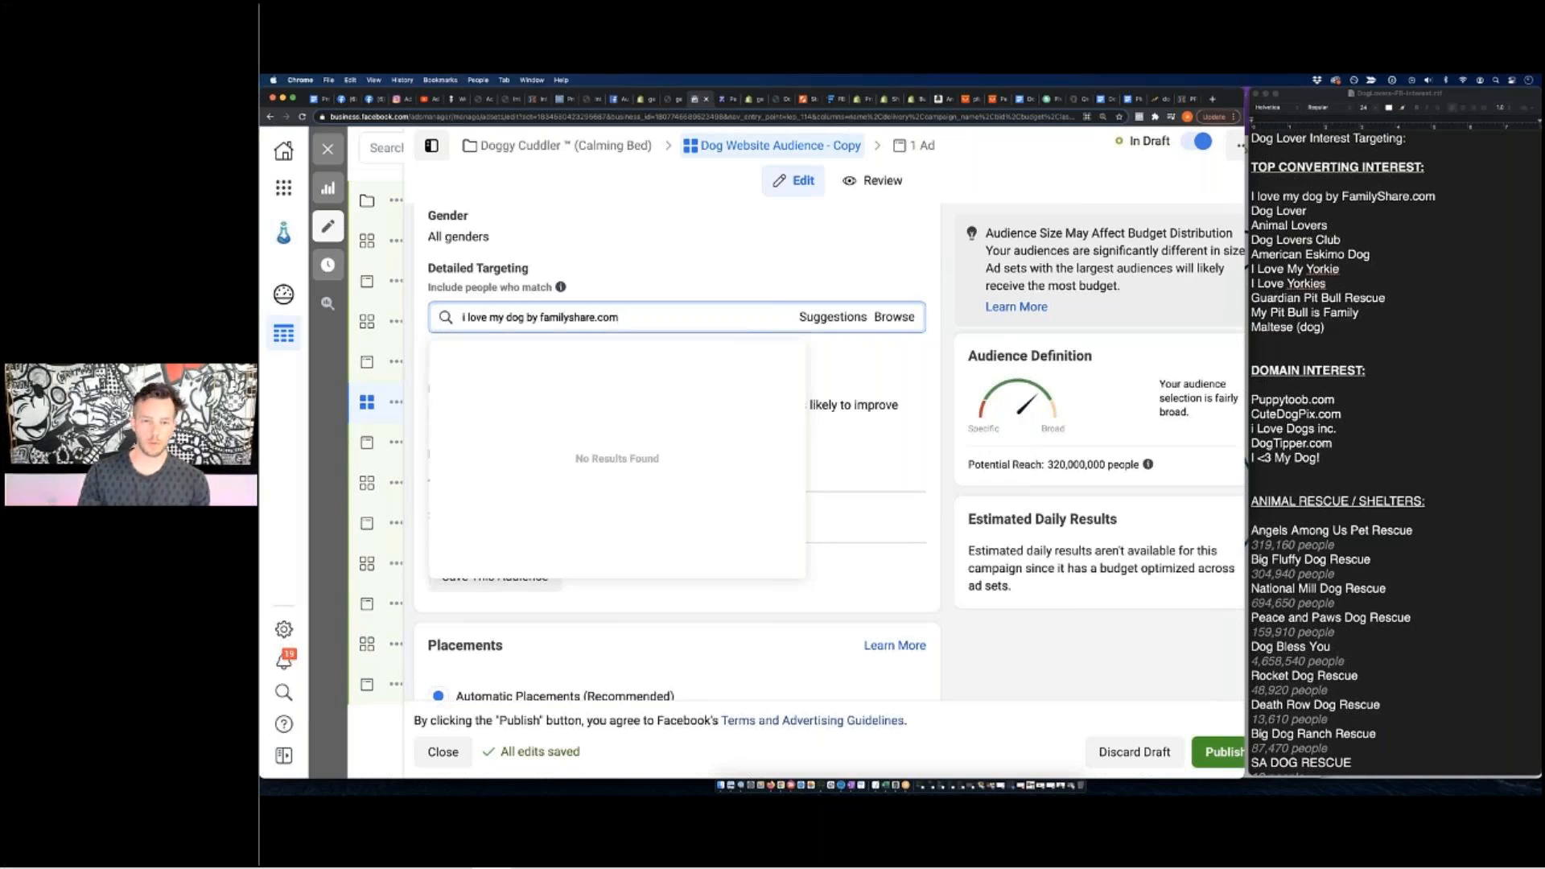
key(Return)
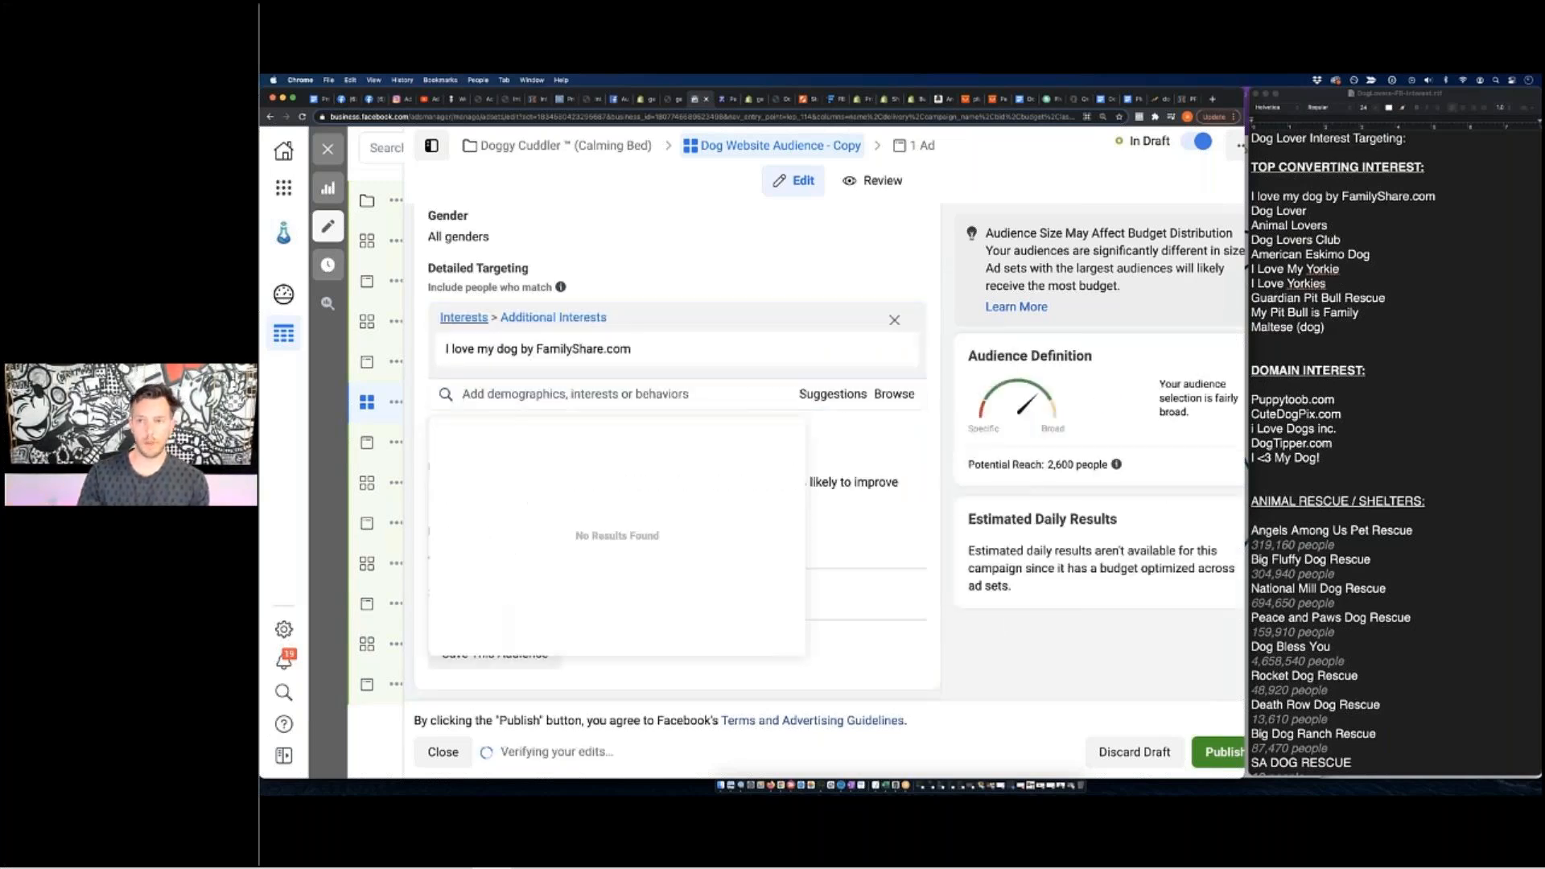
text(dog lover)
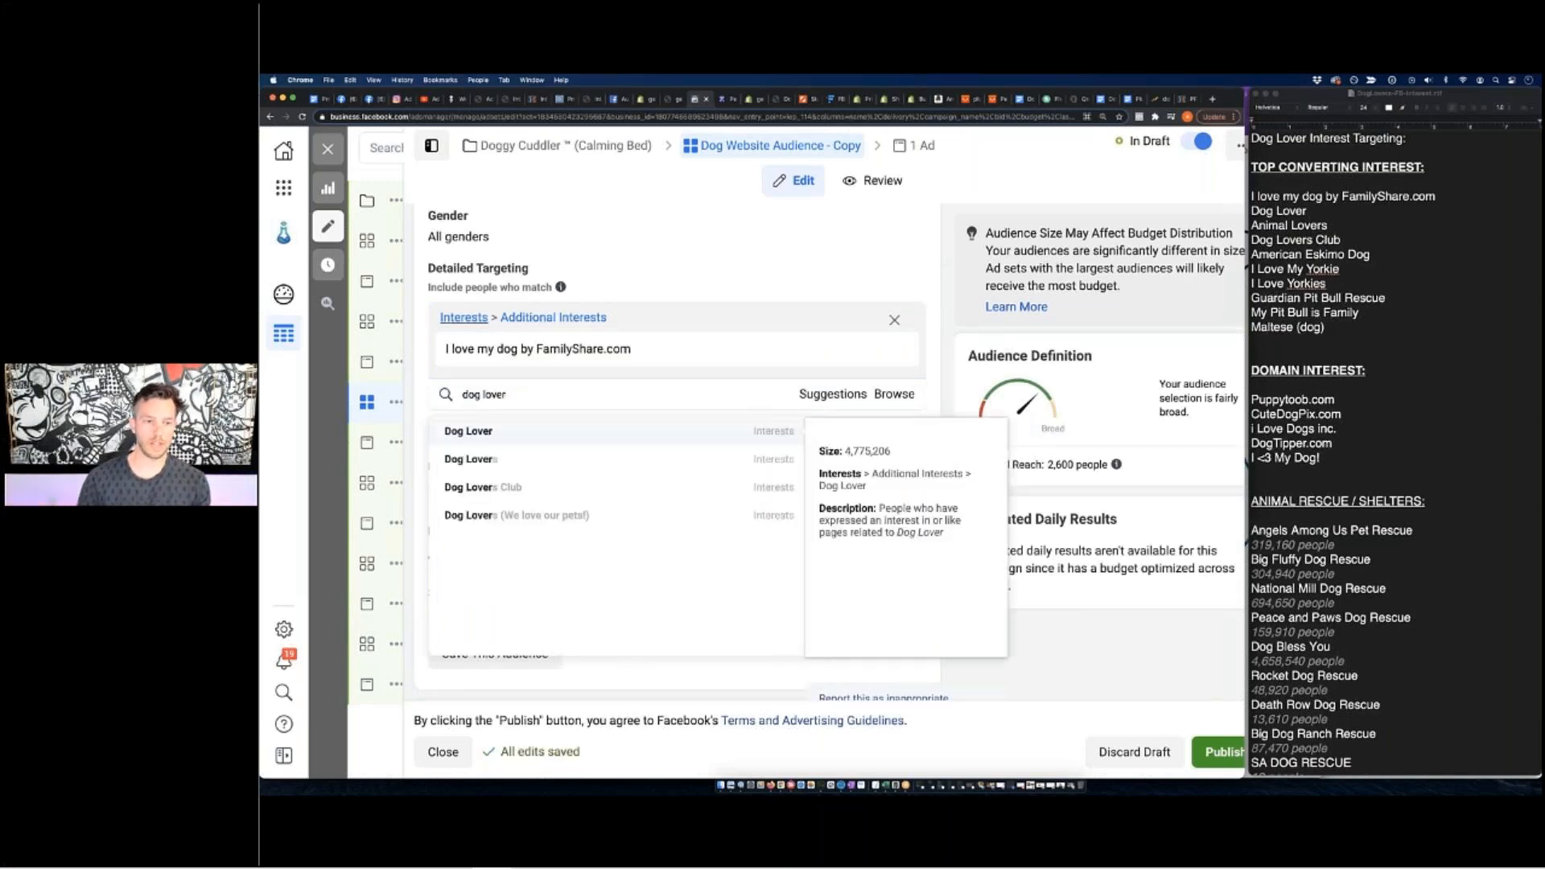
click(535, 431)
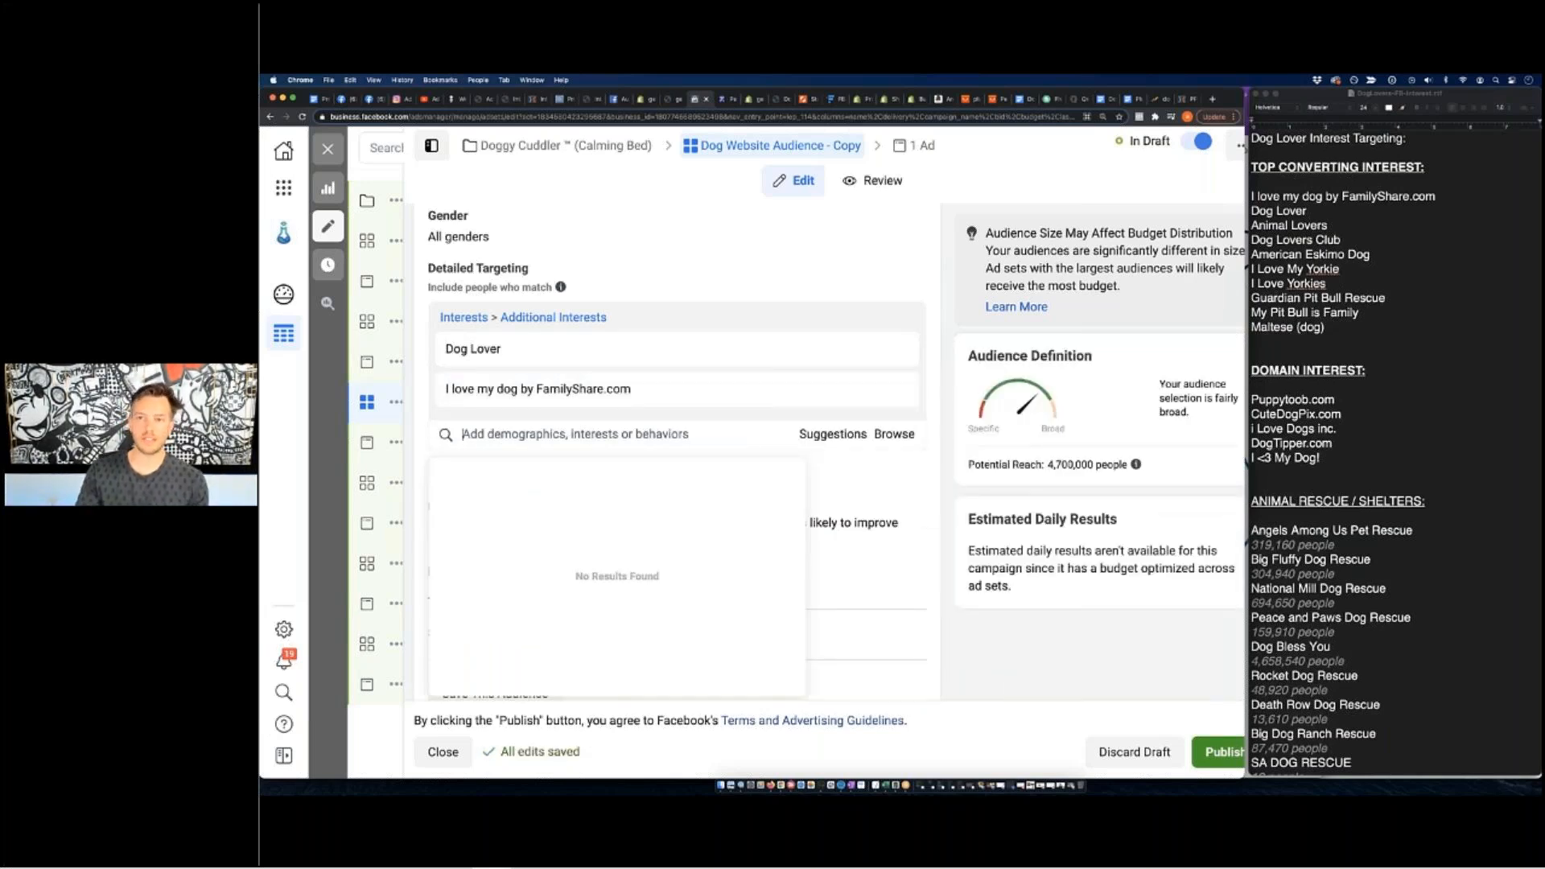
text(animal lovers)
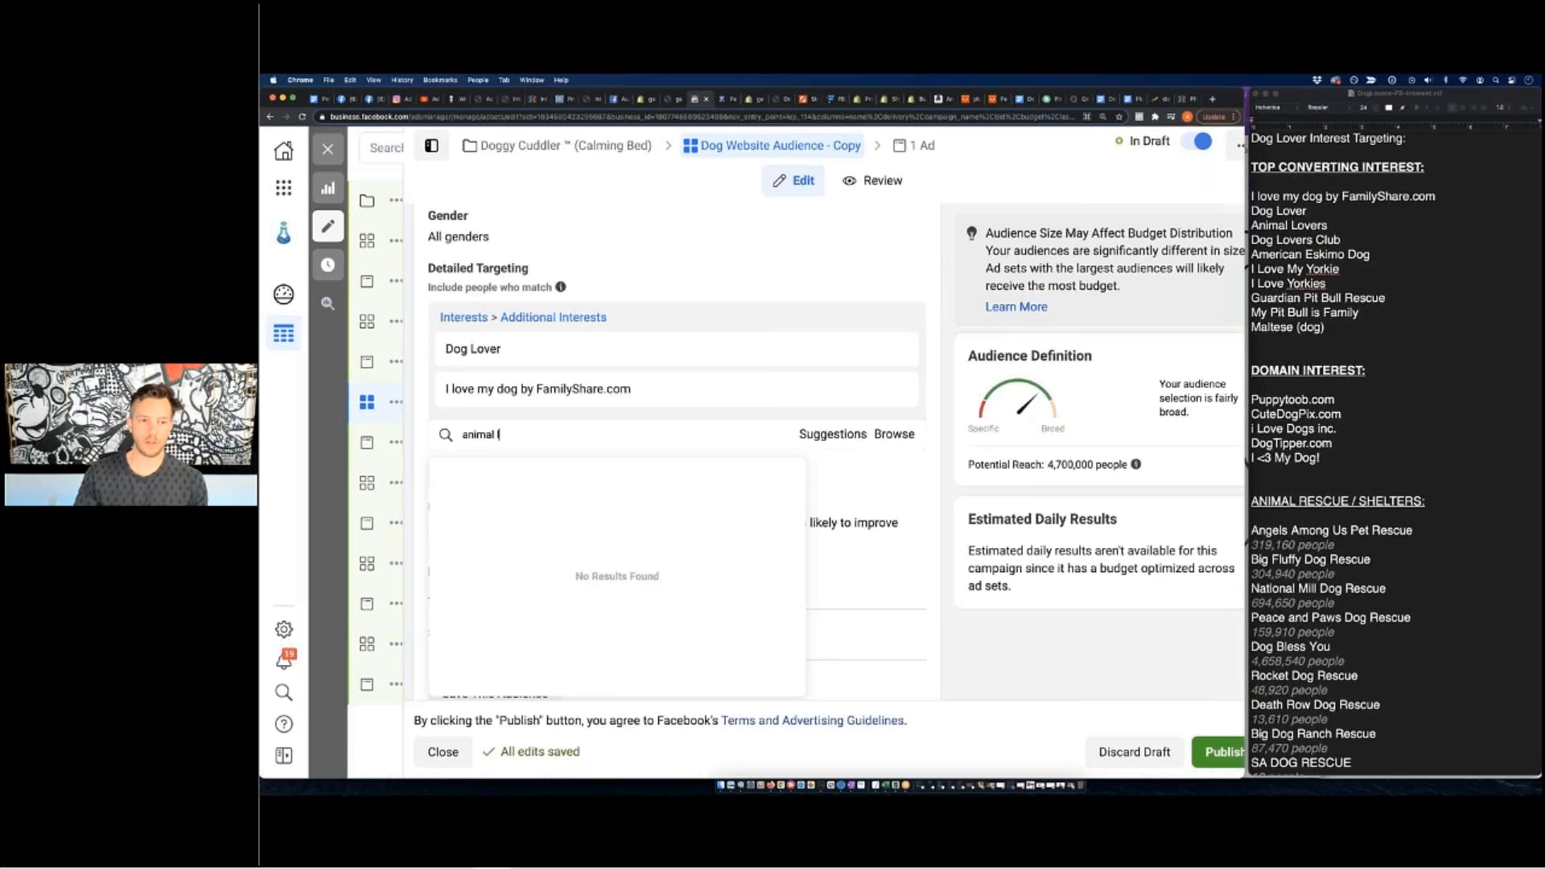
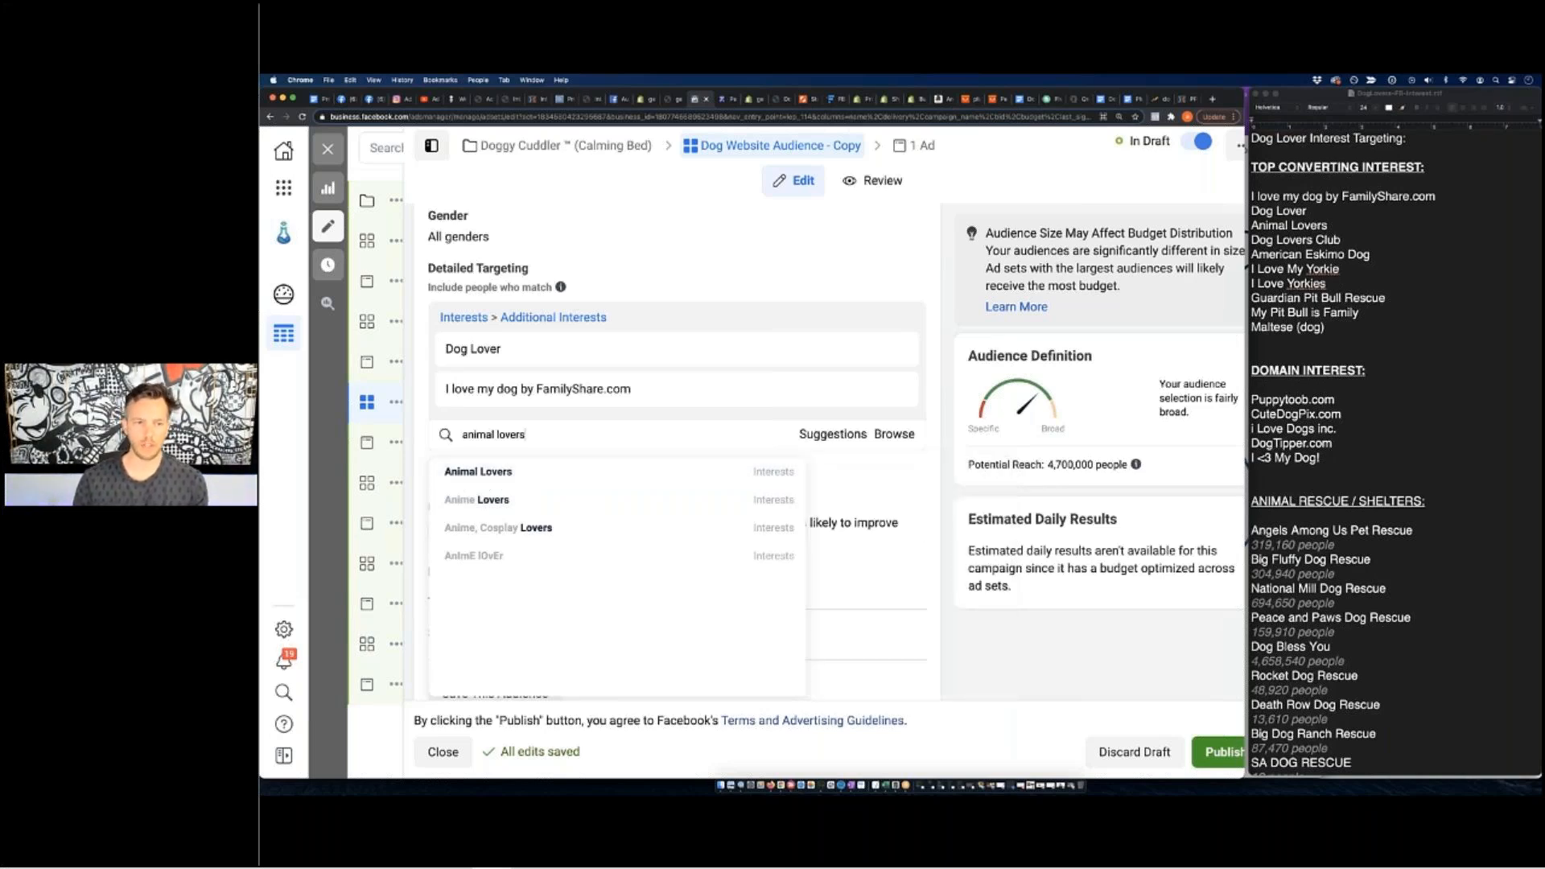
triple_click(494, 435)
key(BackSpace)
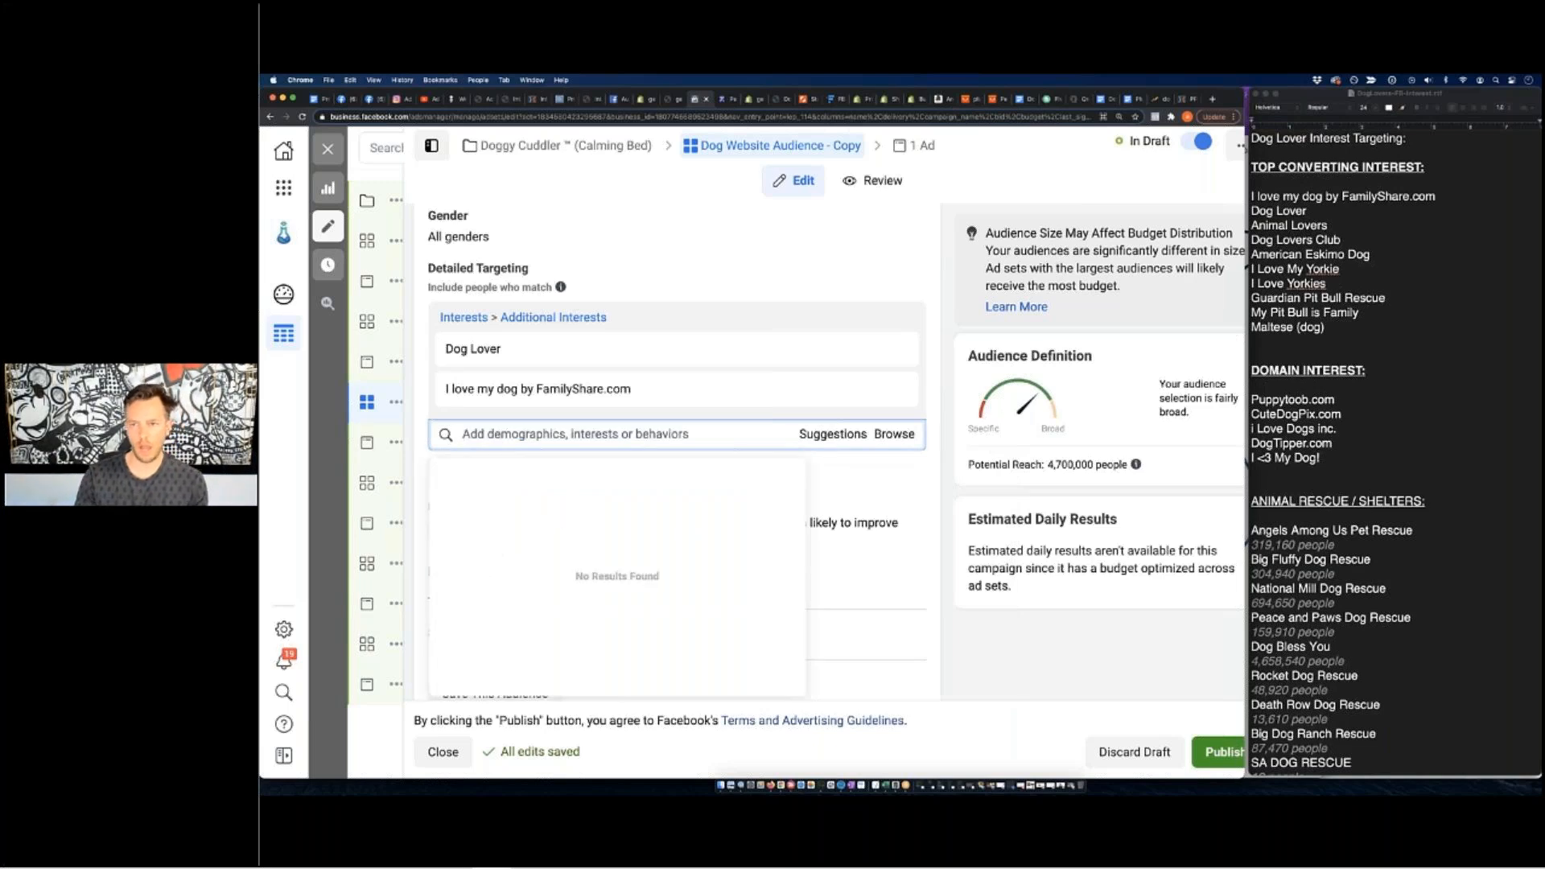
Add Dog Lovers Club and American Eskimo Dog to the ad set's detailed targeting interests.
text(dog lovers club)
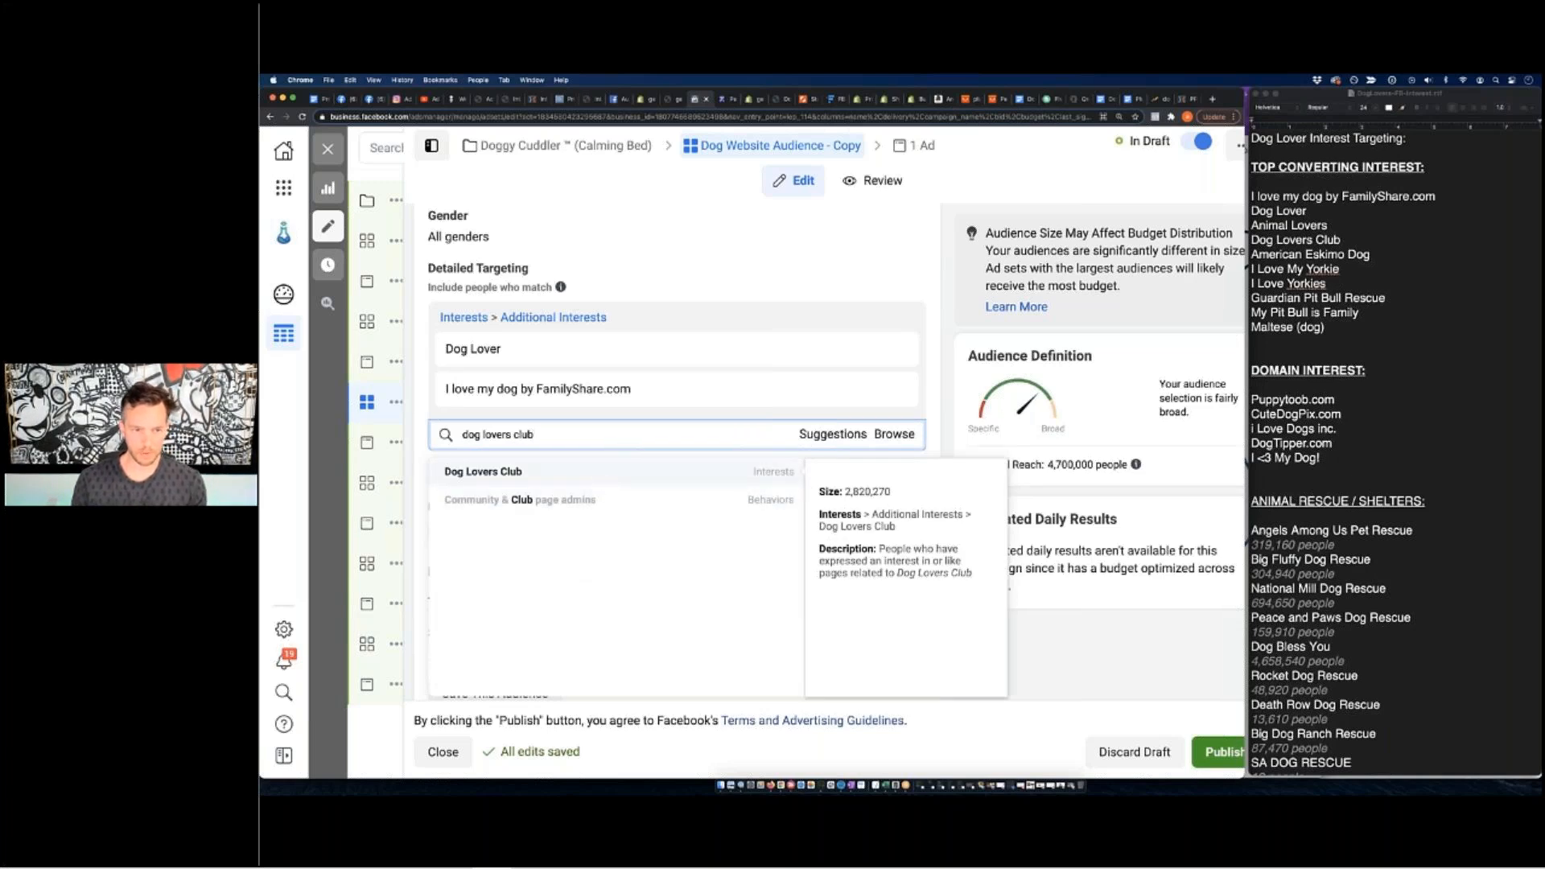
click(605, 483)
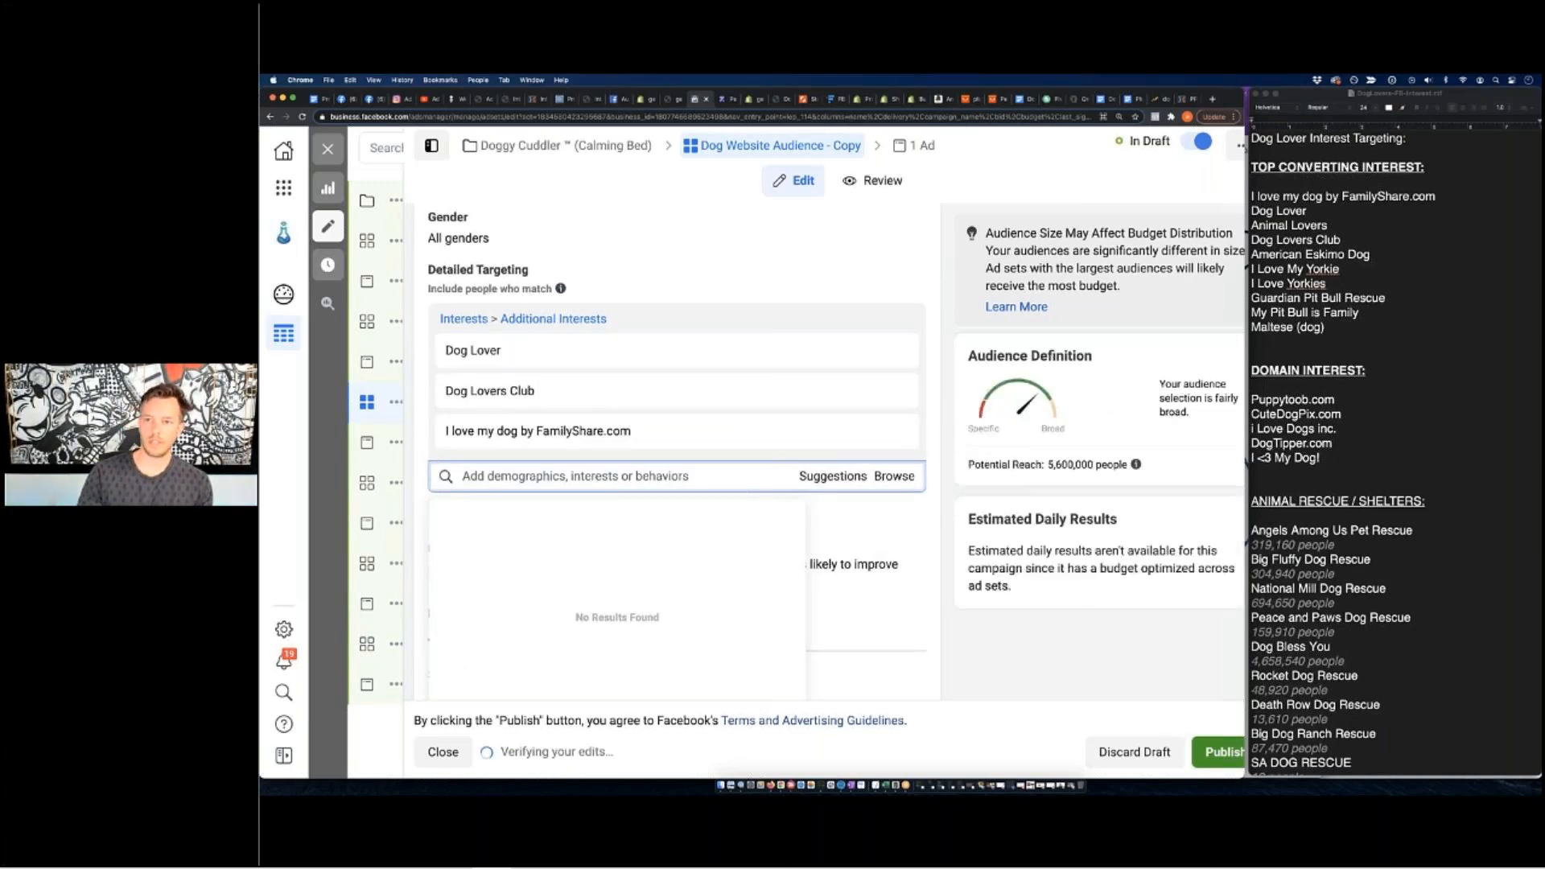
text(americ)
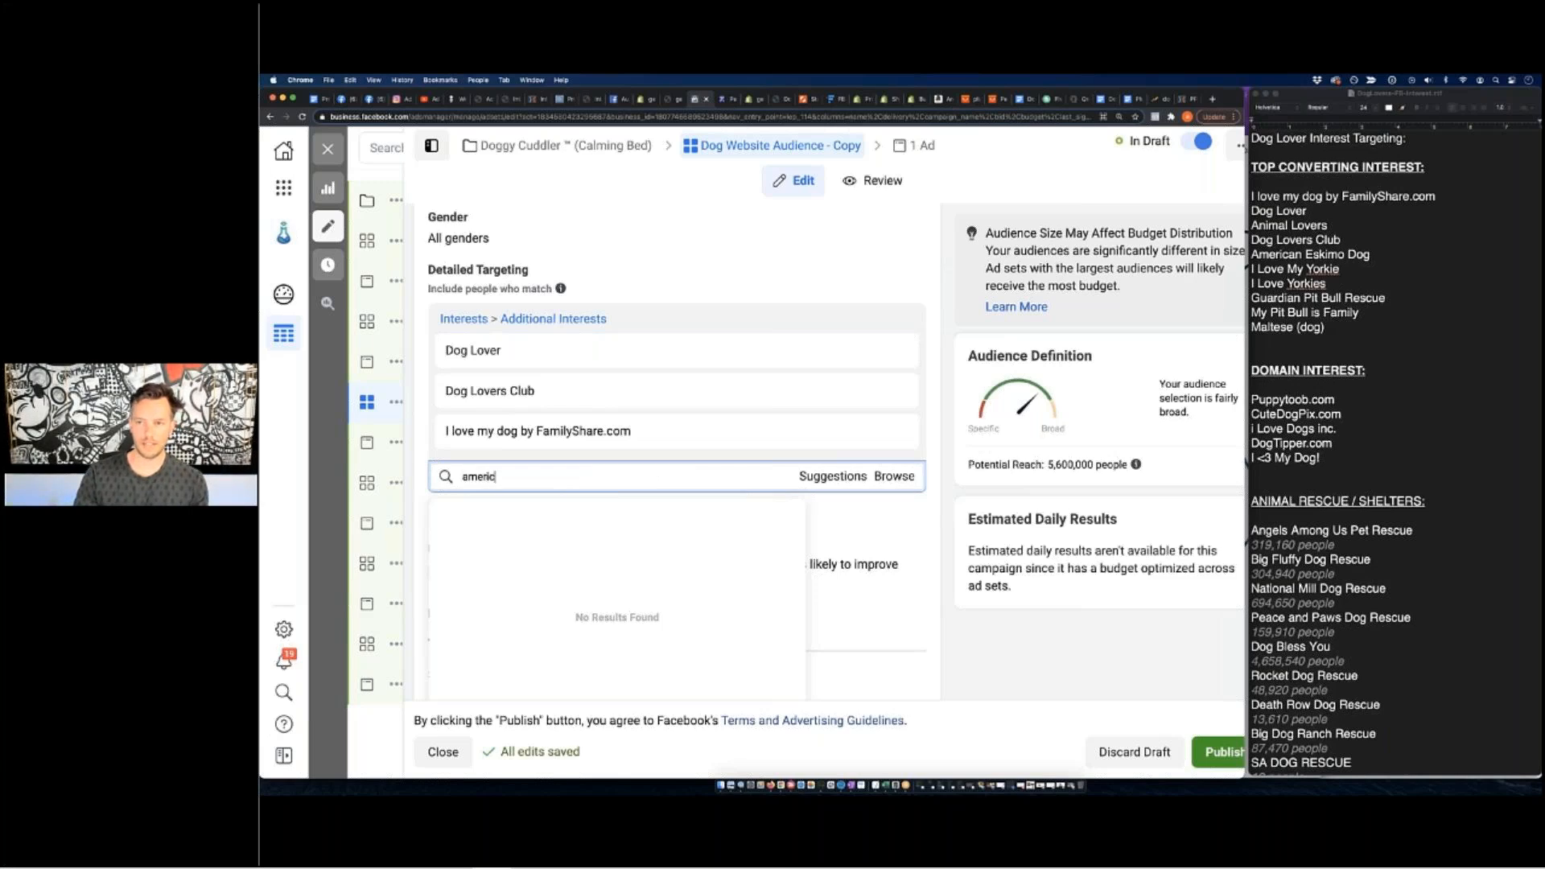
text(an eskimo dog)
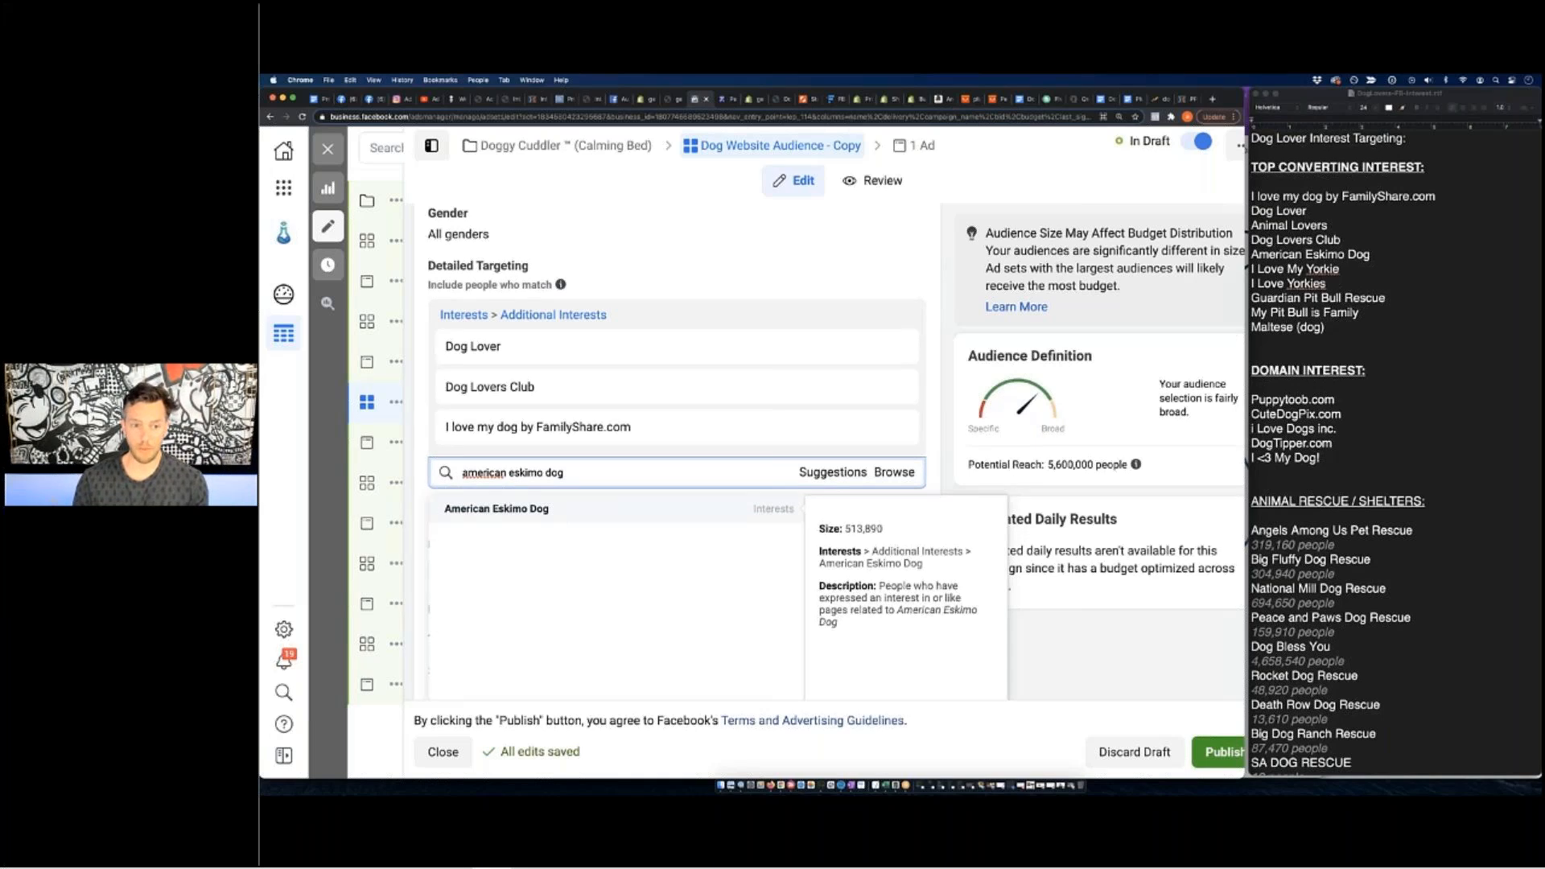
click(558, 516)
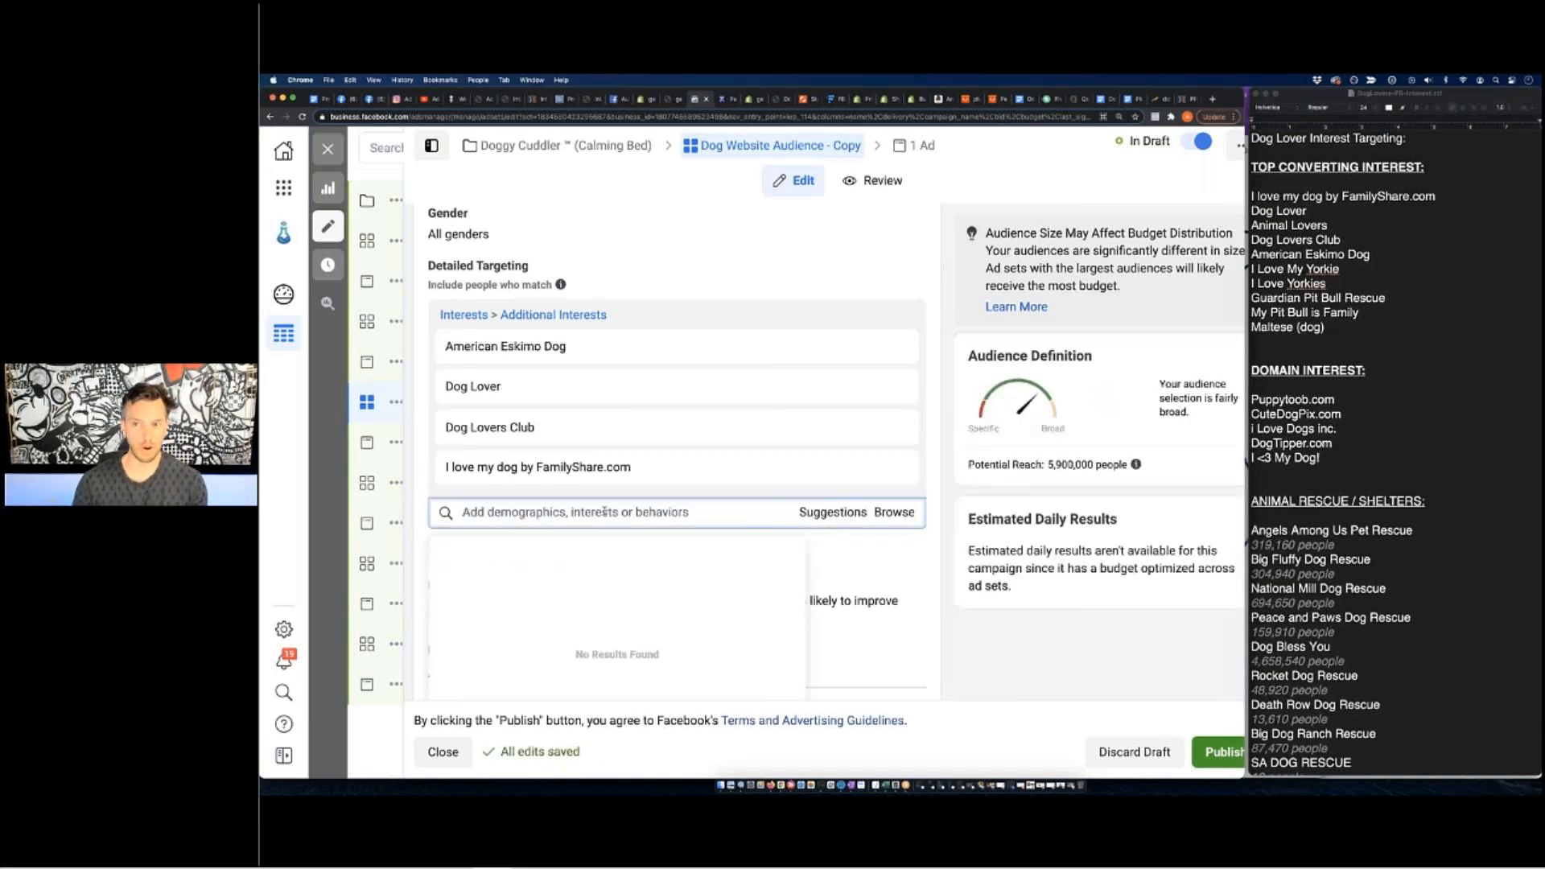
Add I Love My Yorkie, I Love Yorkies and My Pit Bull is Family to the ad set's detailed targeting interests.
text(i love )
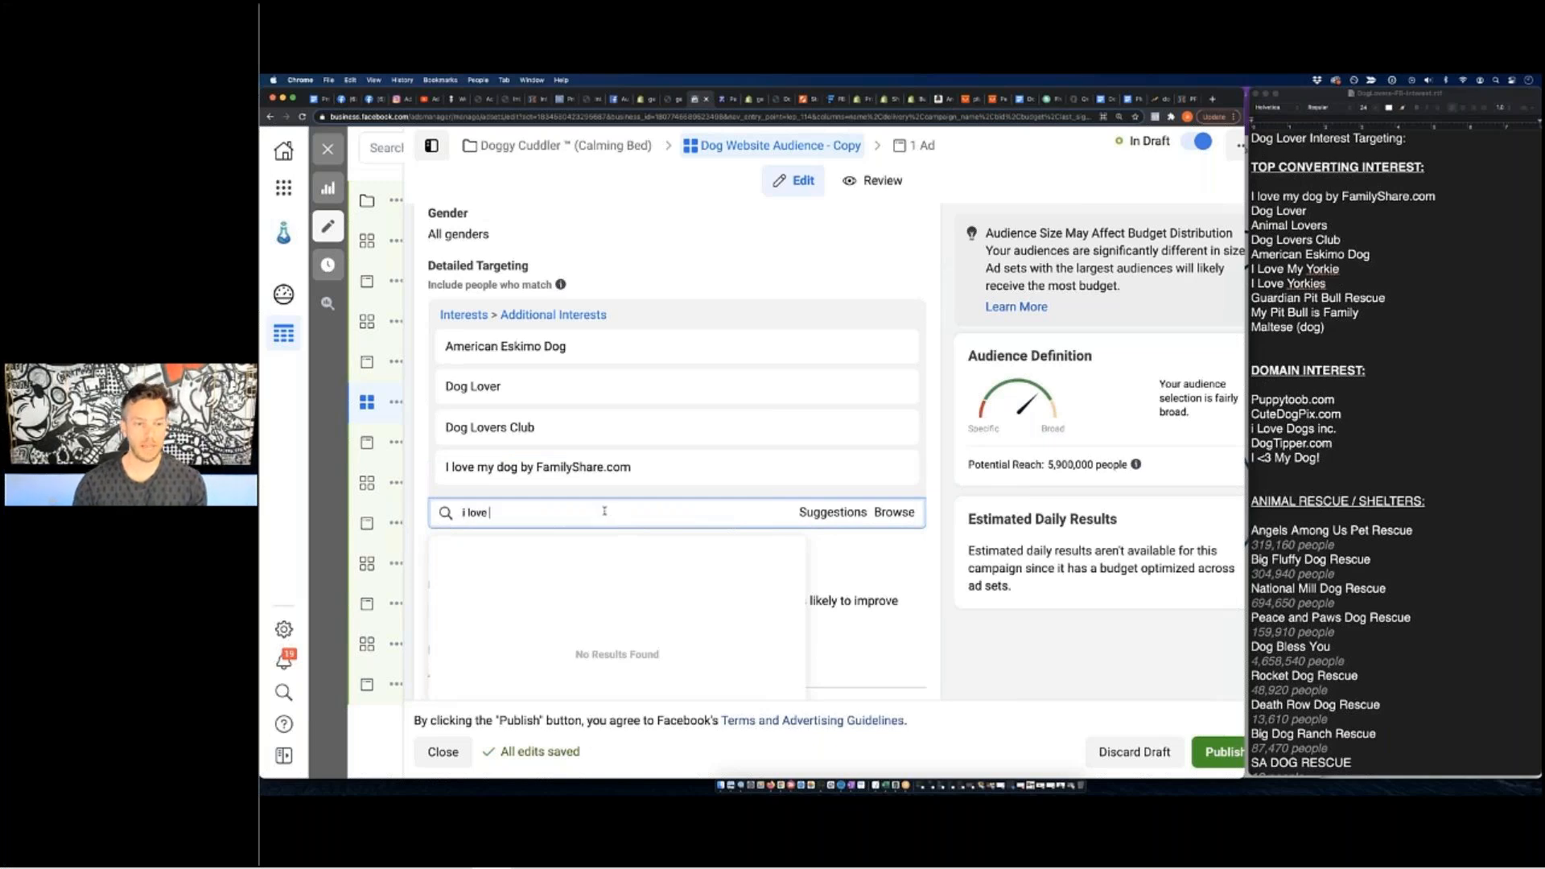
text(my yorkie)
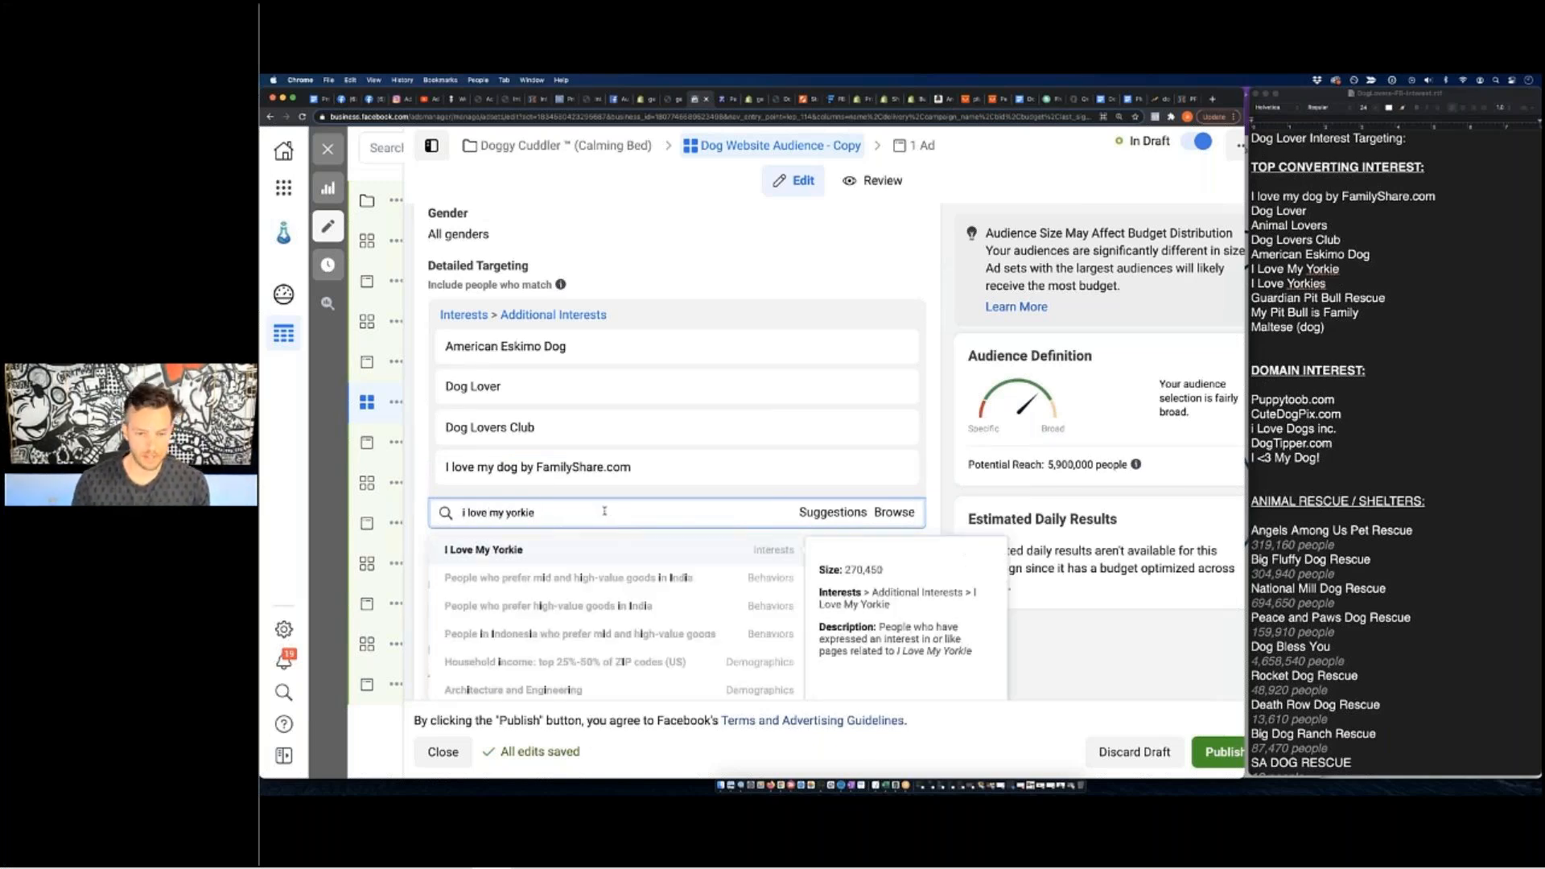
click(622, 549)
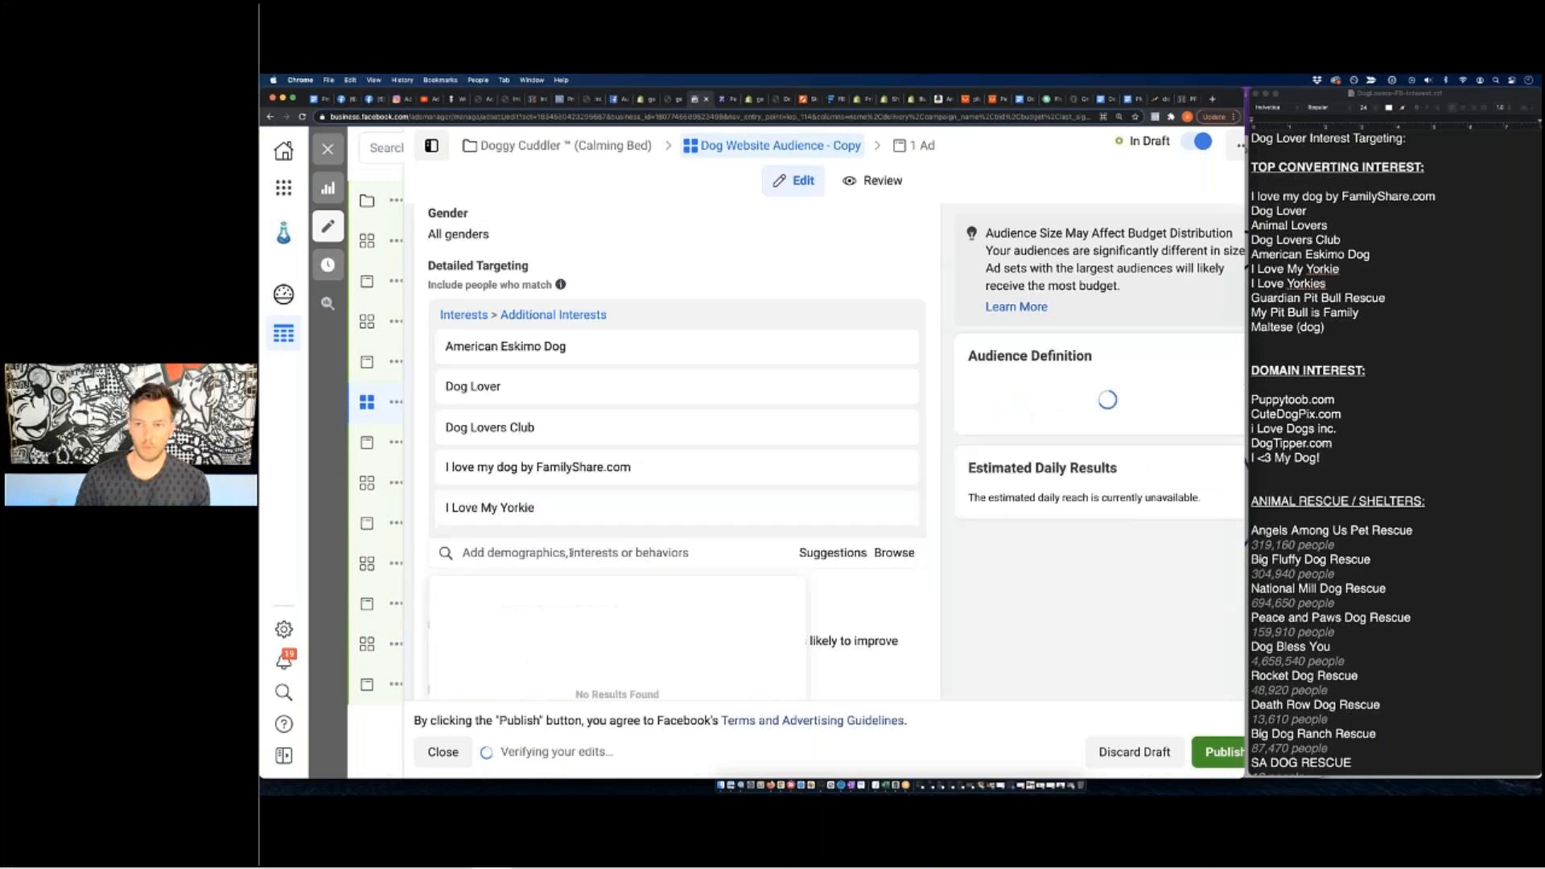
text(i love yorkies)
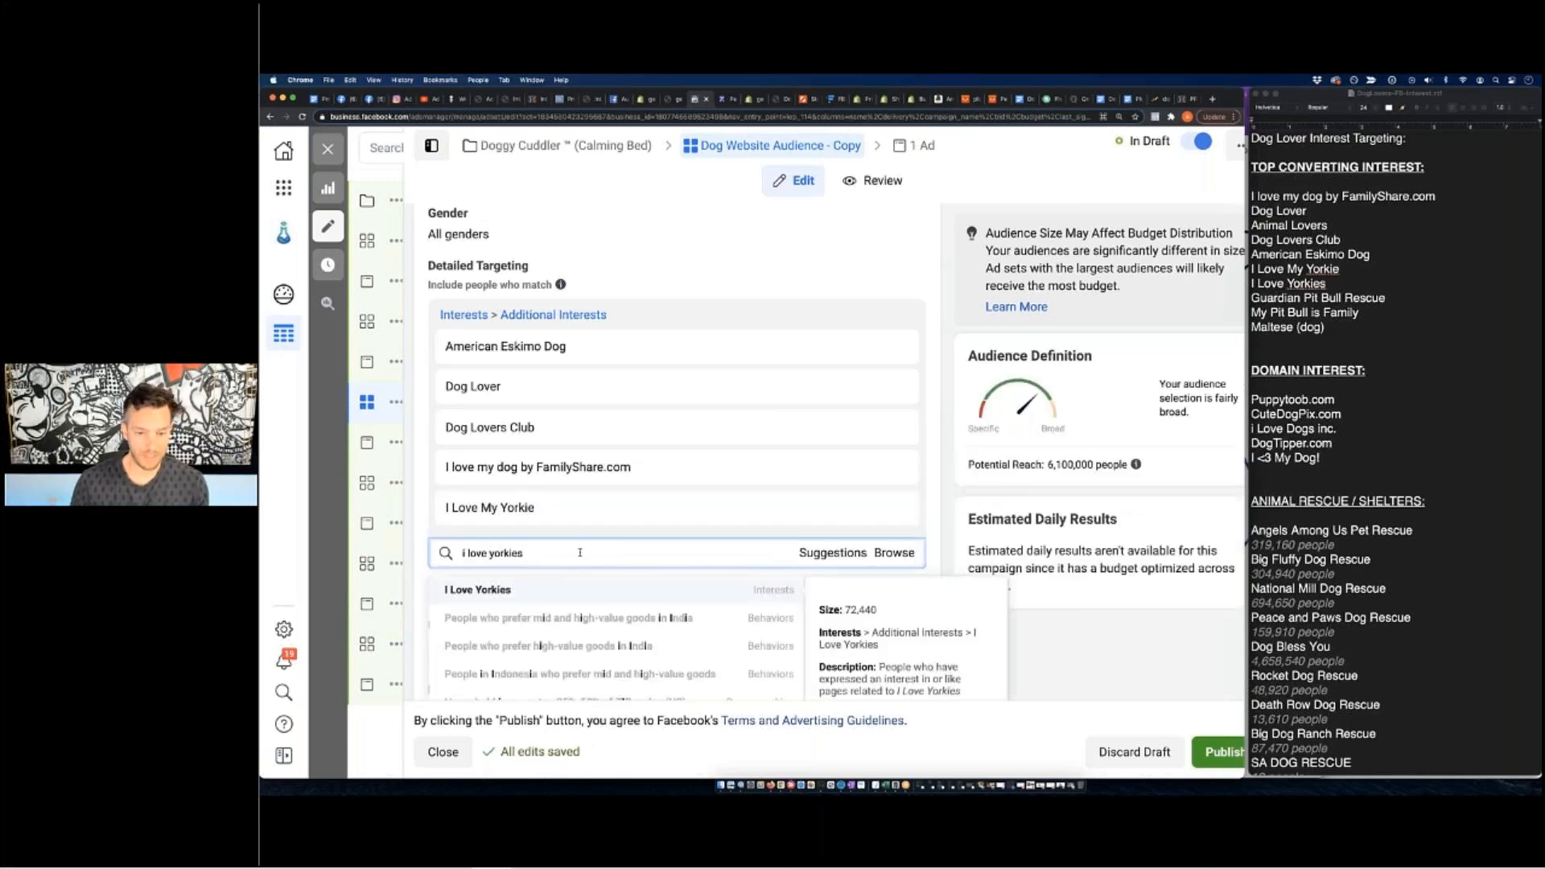
click(688, 598)
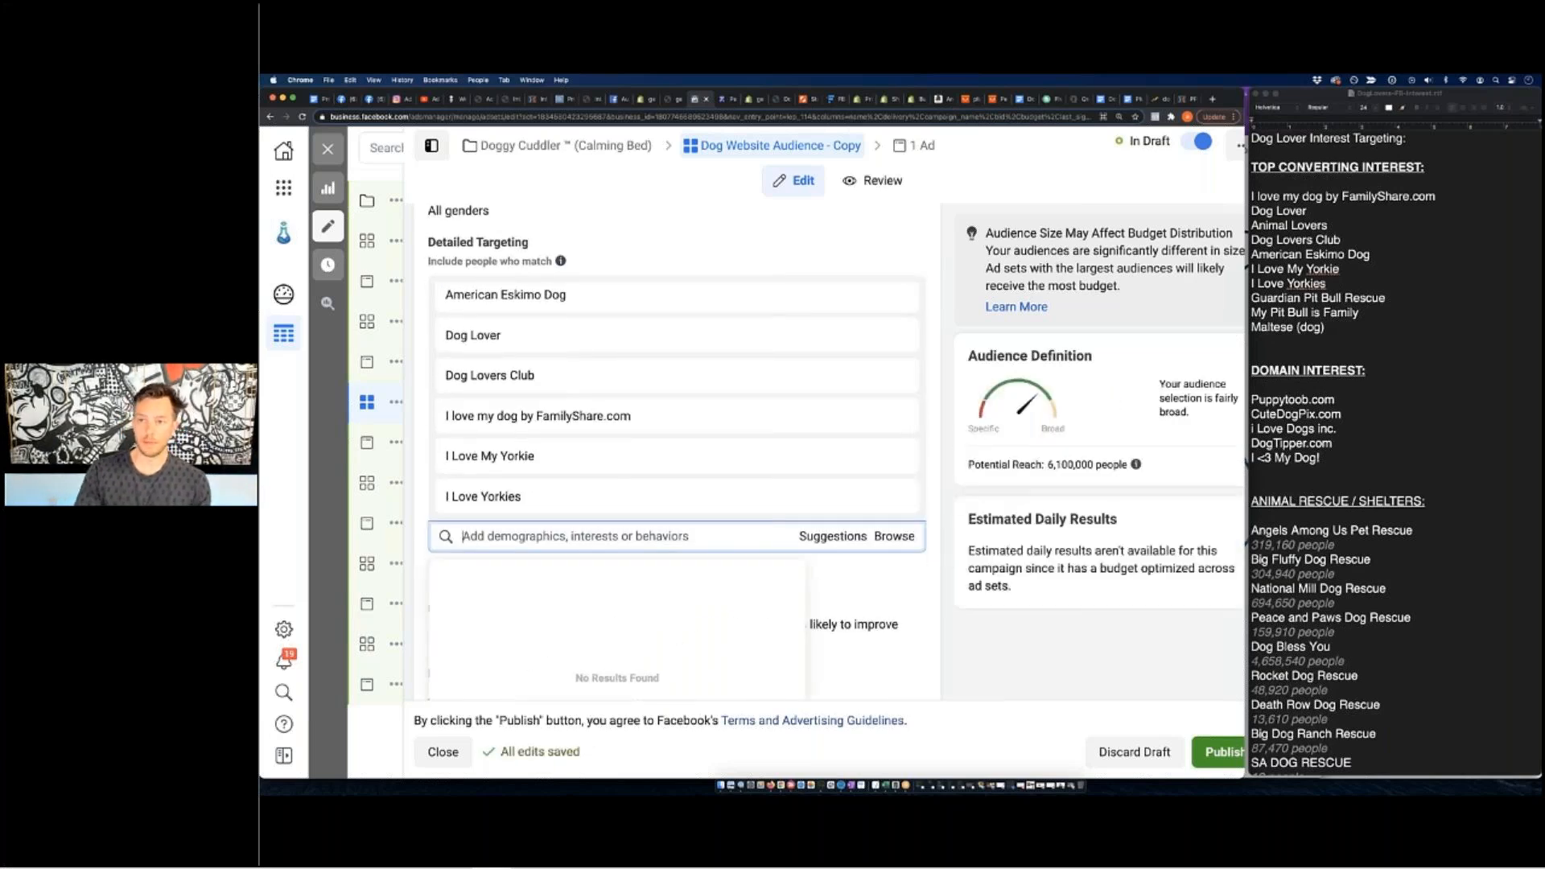
text(my pit bull is family)
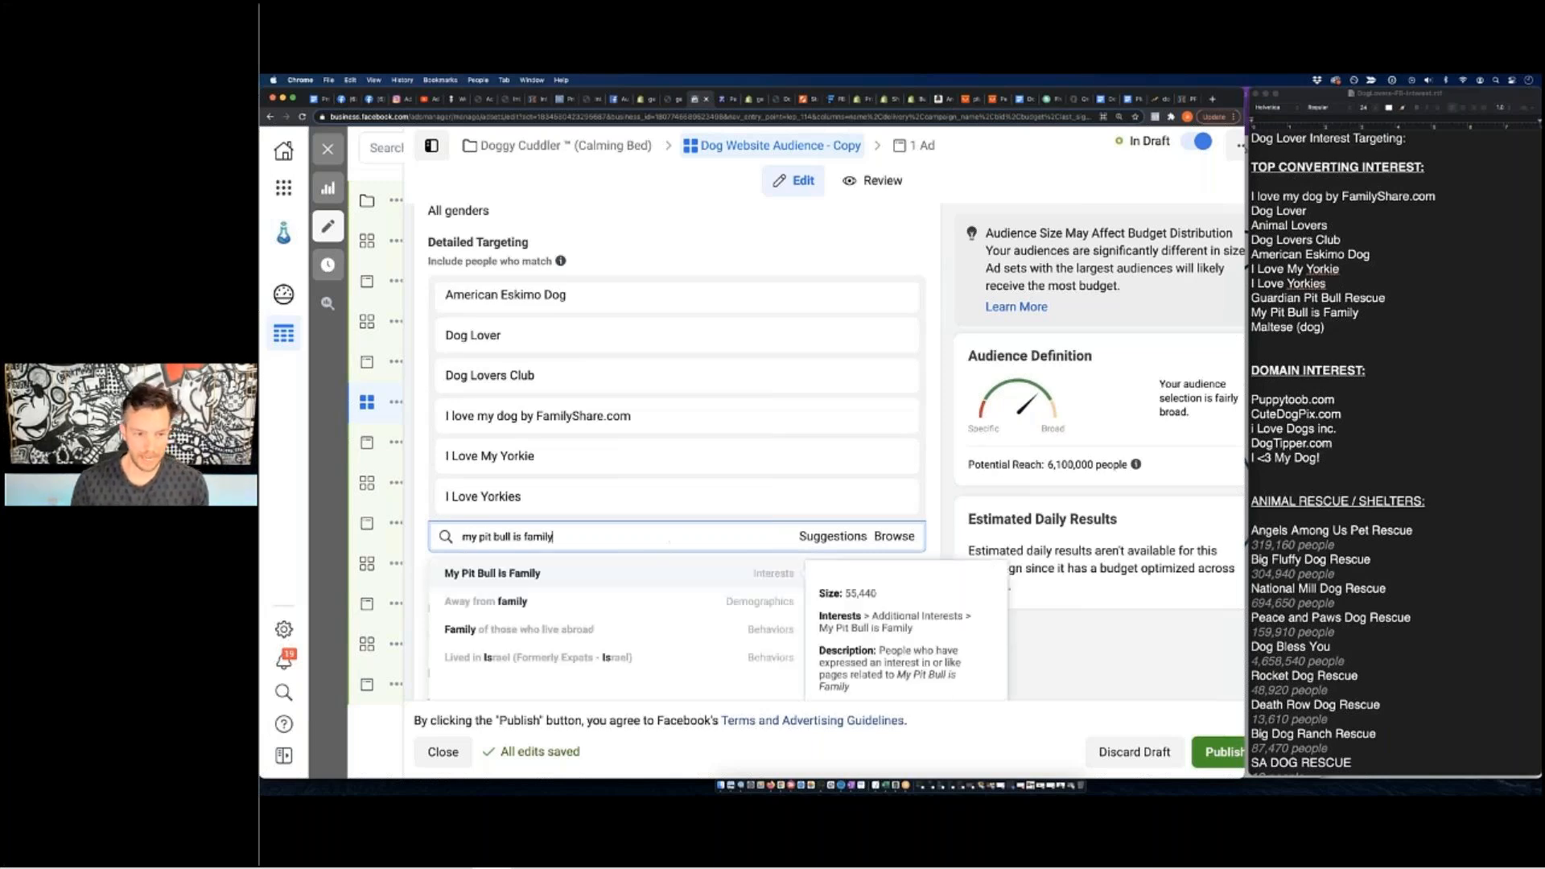
click(574, 576)
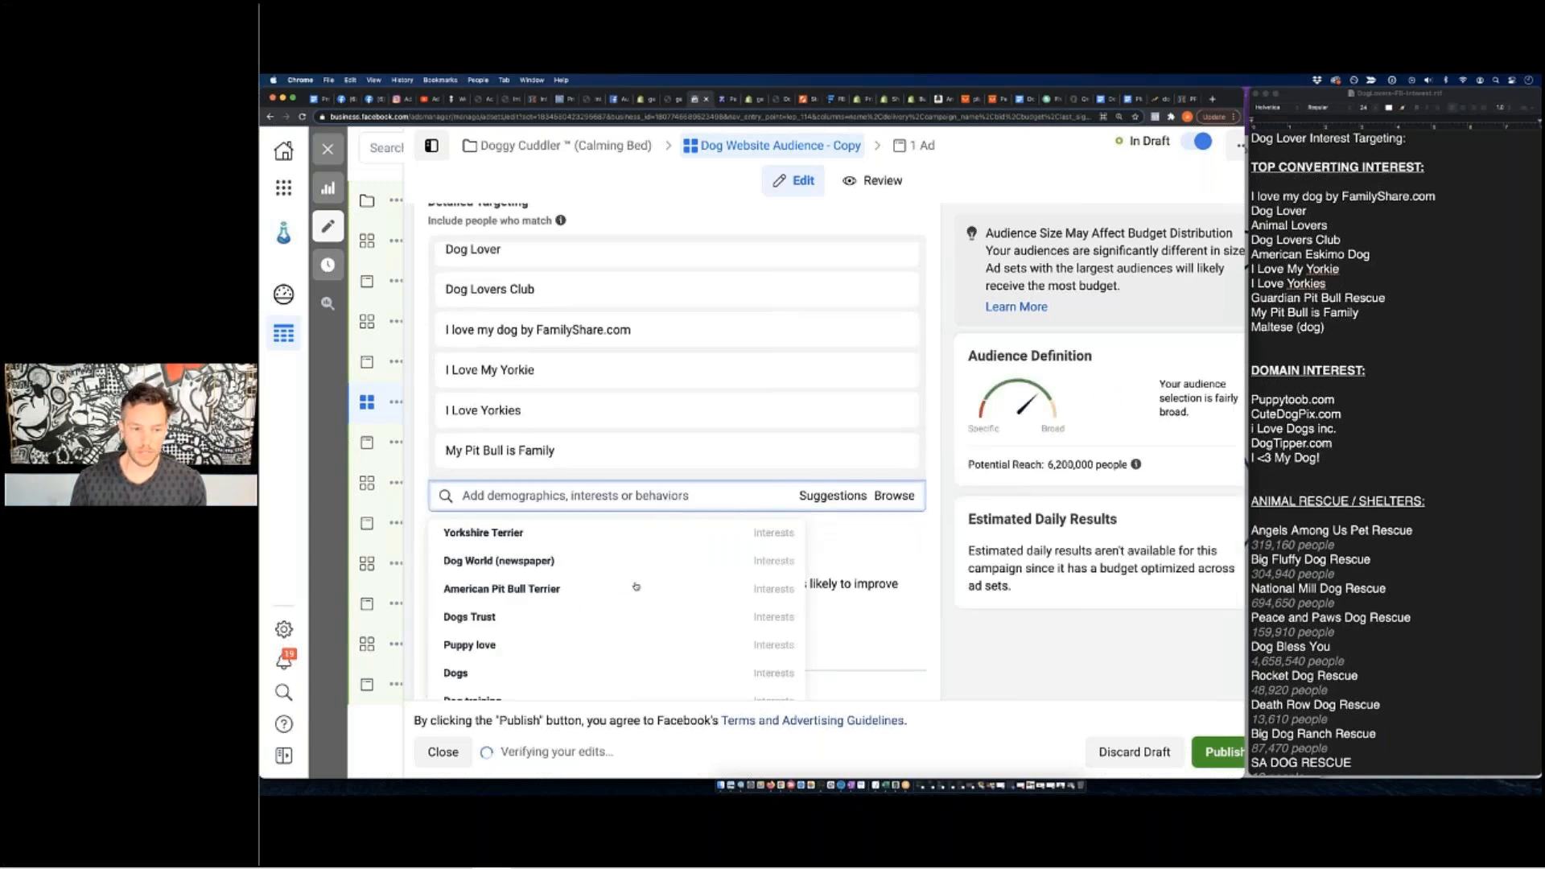
Look through the suggested interests and search for "i love my dog" without adding anything to the targeting.
scroll(639, 587, down, 3)
scroll(639, 587, down, 1)
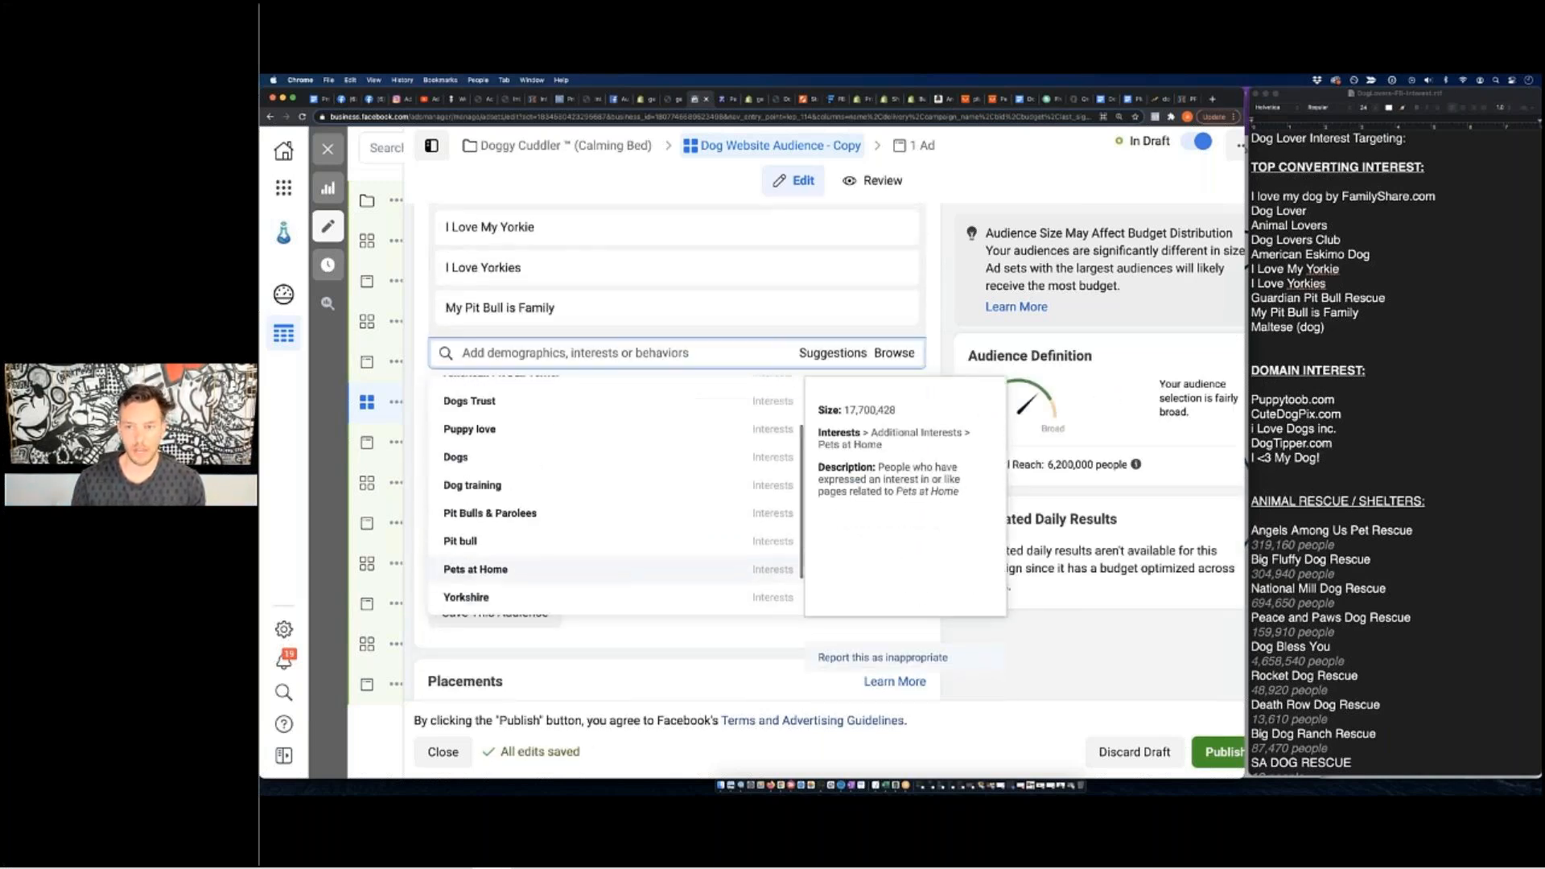
click(685, 354)
text(i love my dog)
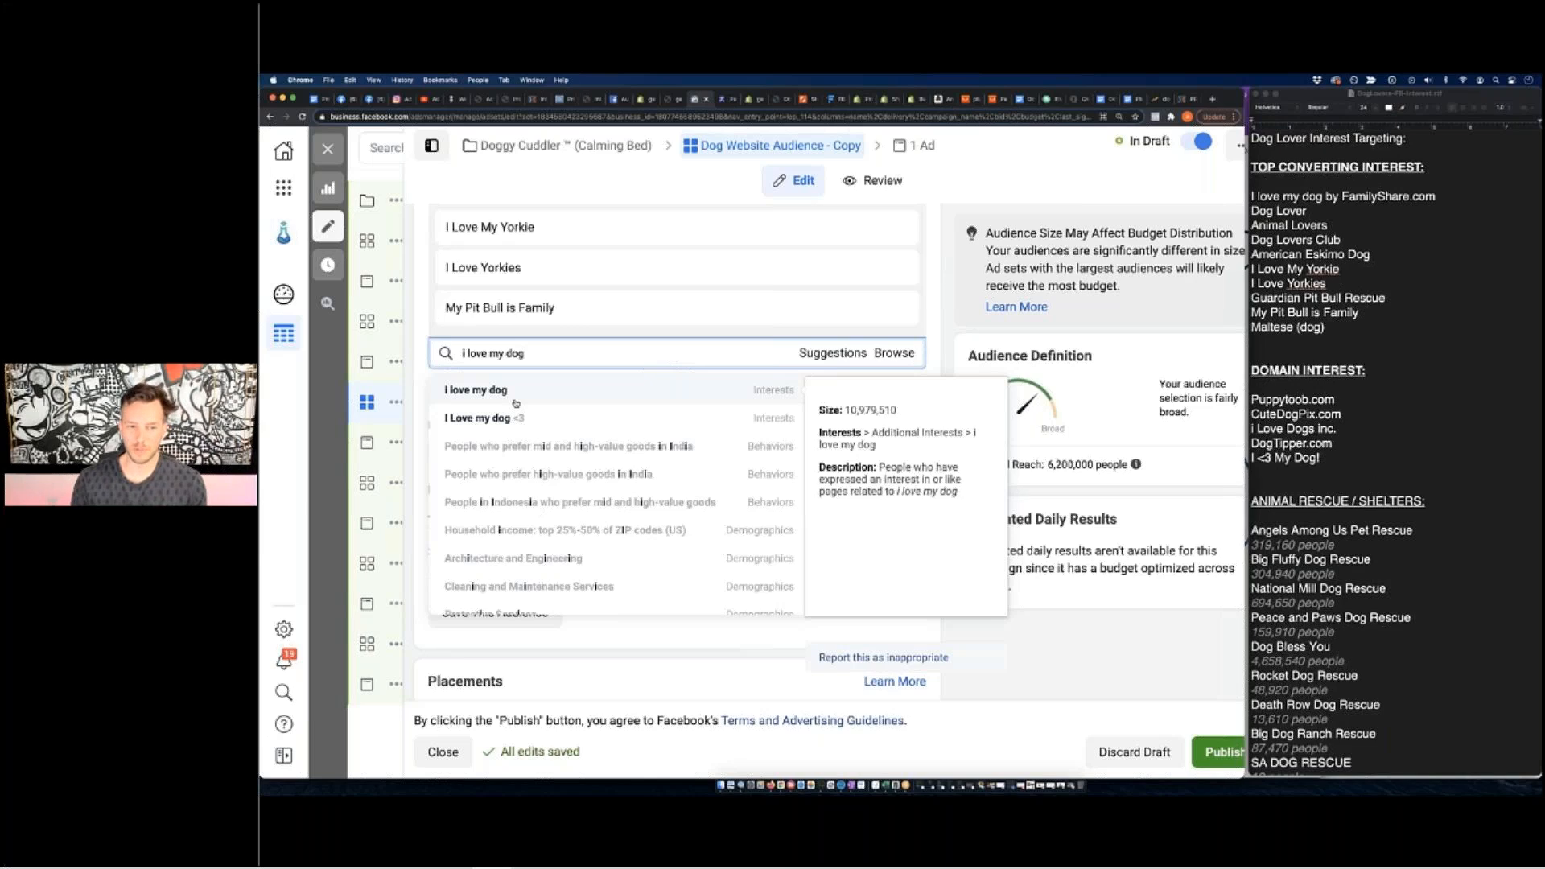
click(935, 253)
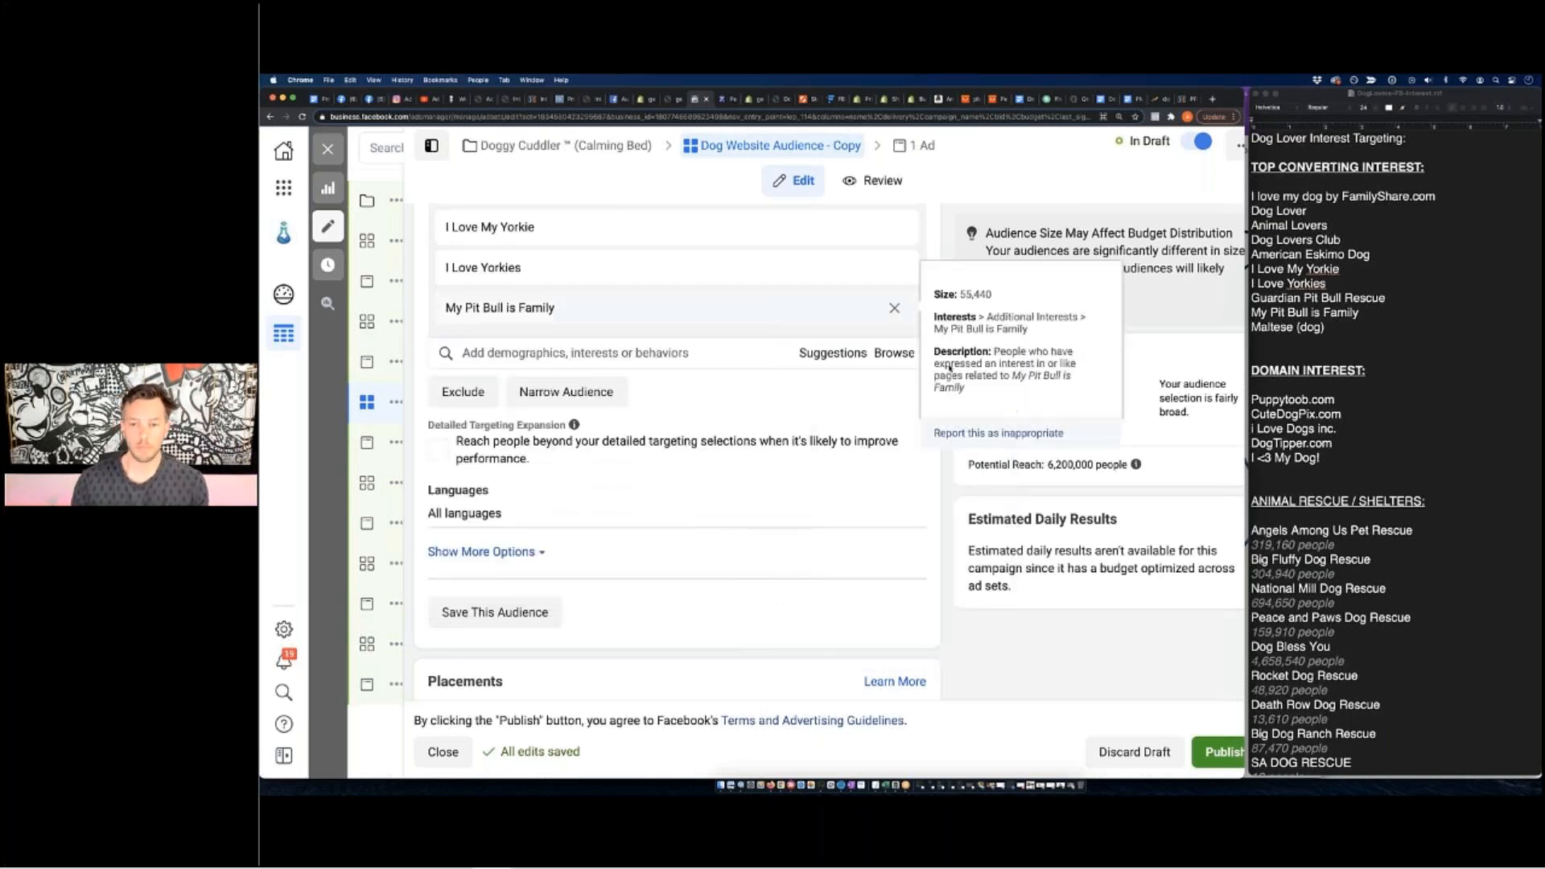
Review the Dog Website Audience copy's potential reach, placements and targeting settings, and close the ad set editor.
scroll(944, 365, up, 1)
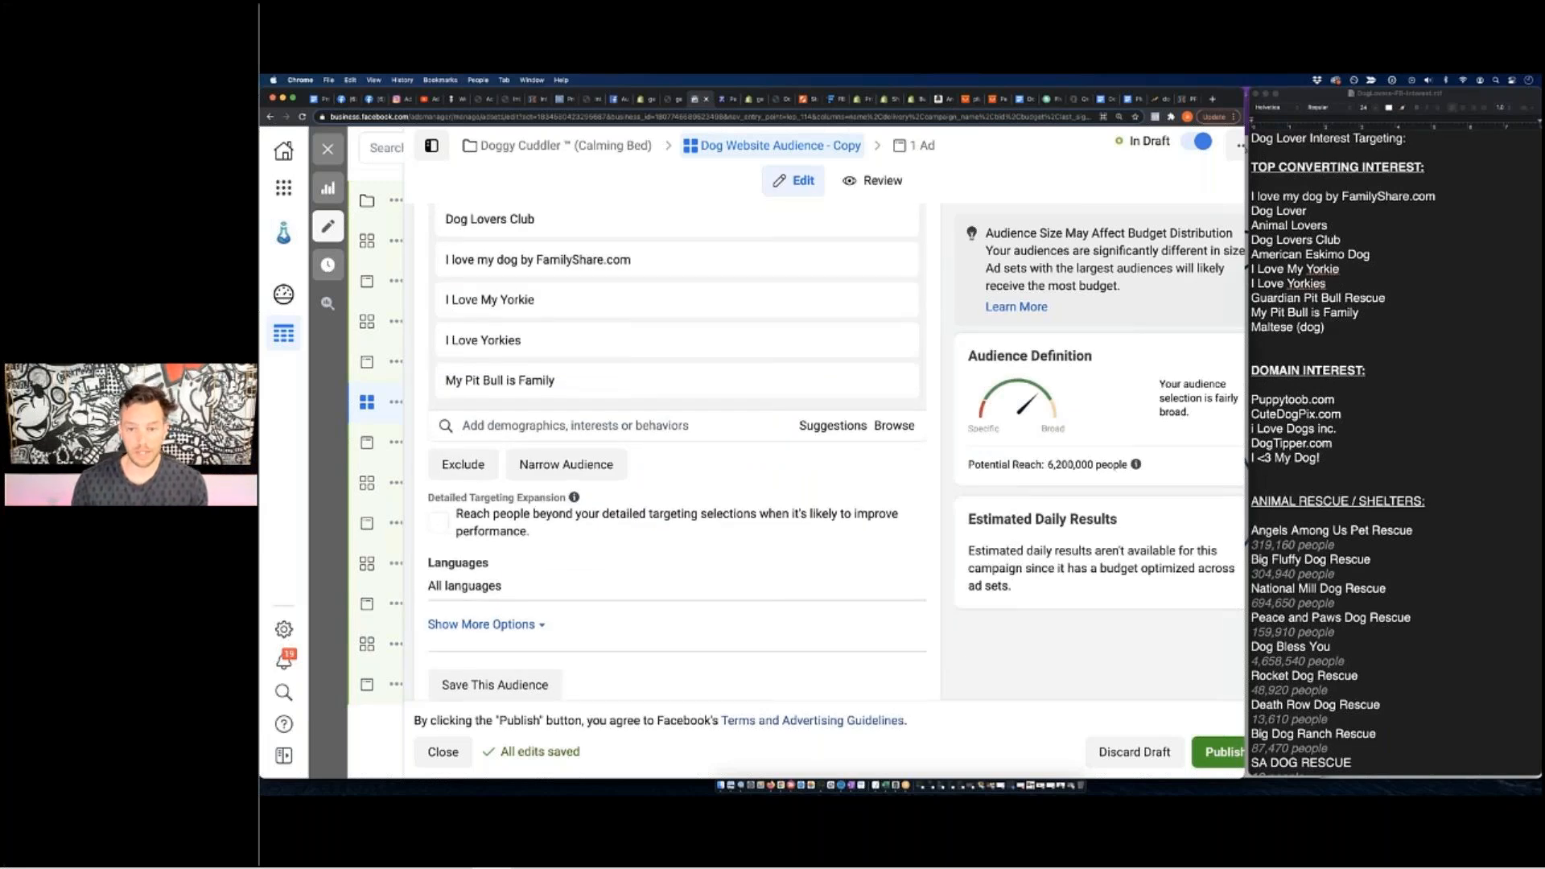
drag(1048, 465, 1091, 464)
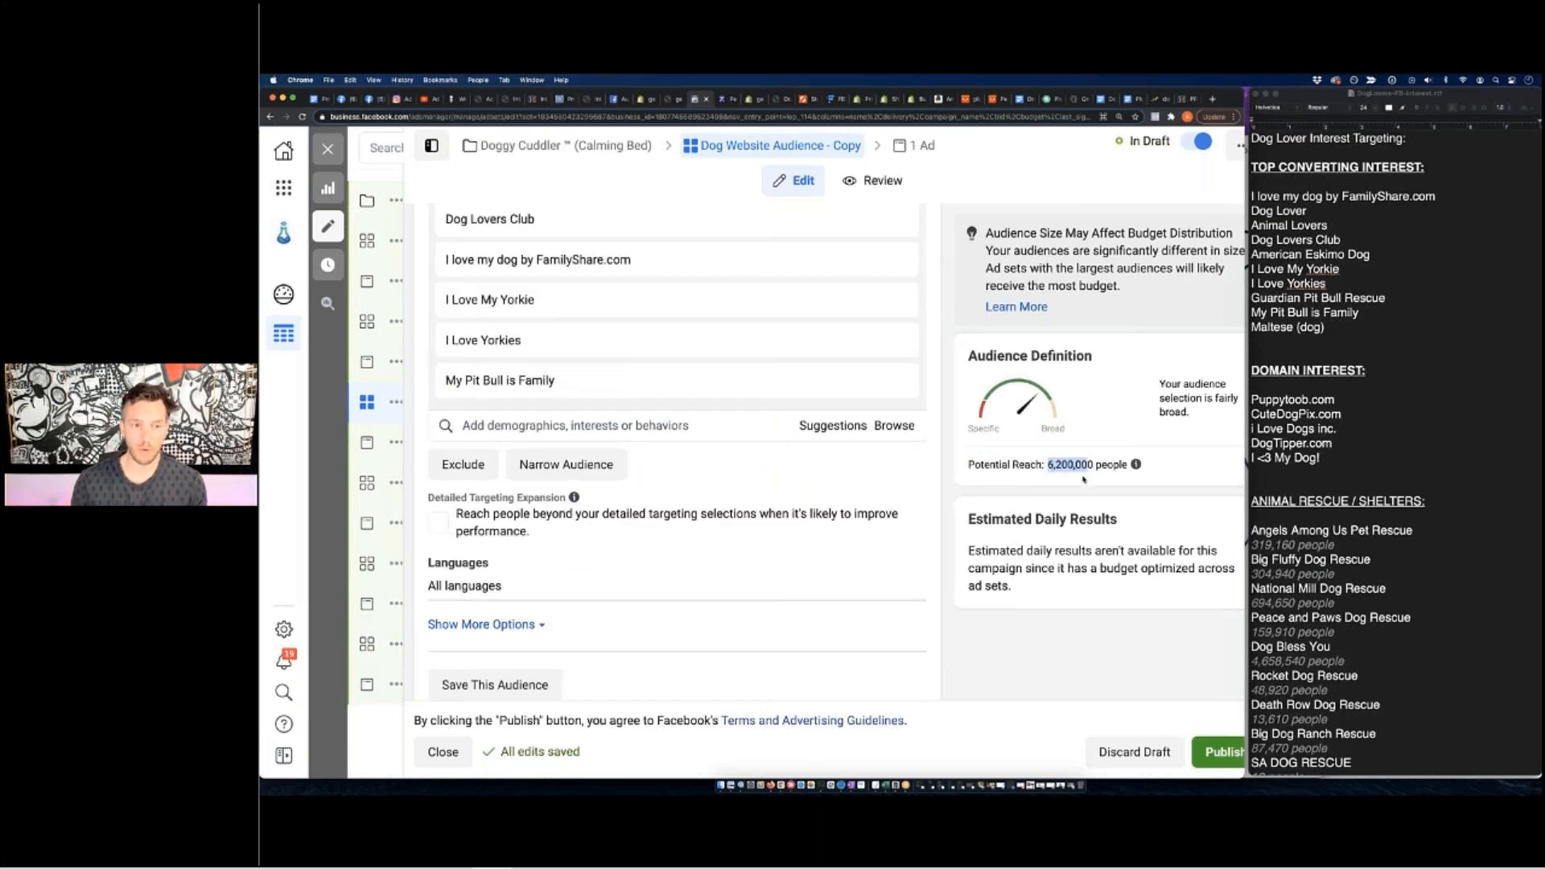
scroll(796, 486, up, 5)
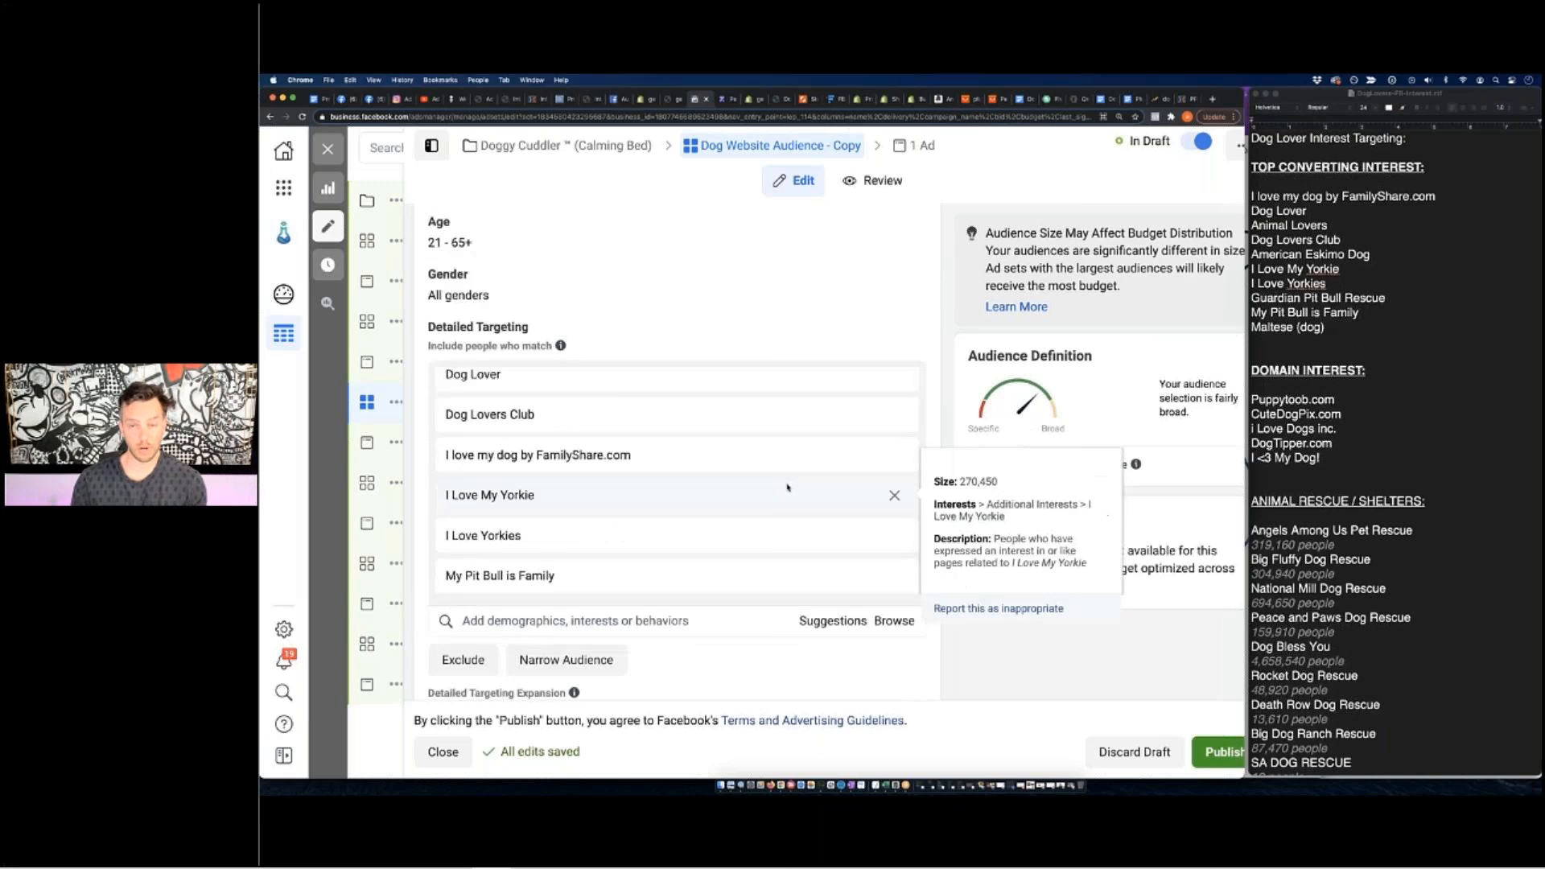
scroll(788, 486, down, 5)
scroll(799, 474, down, 6)
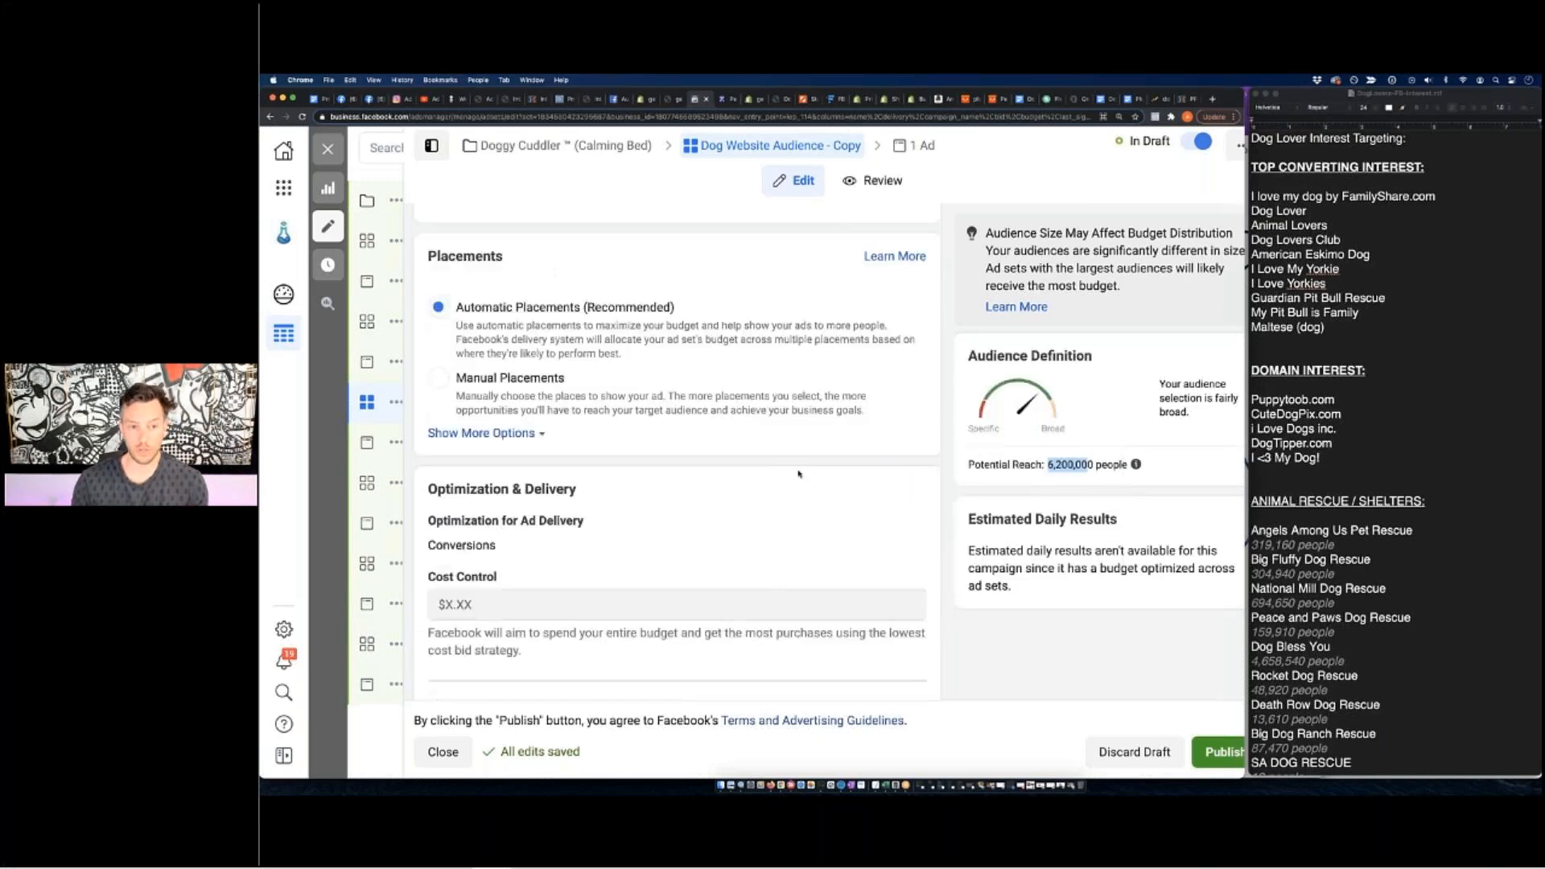
scroll(800, 473, down, 1)
scroll(800, 473, up, 12)
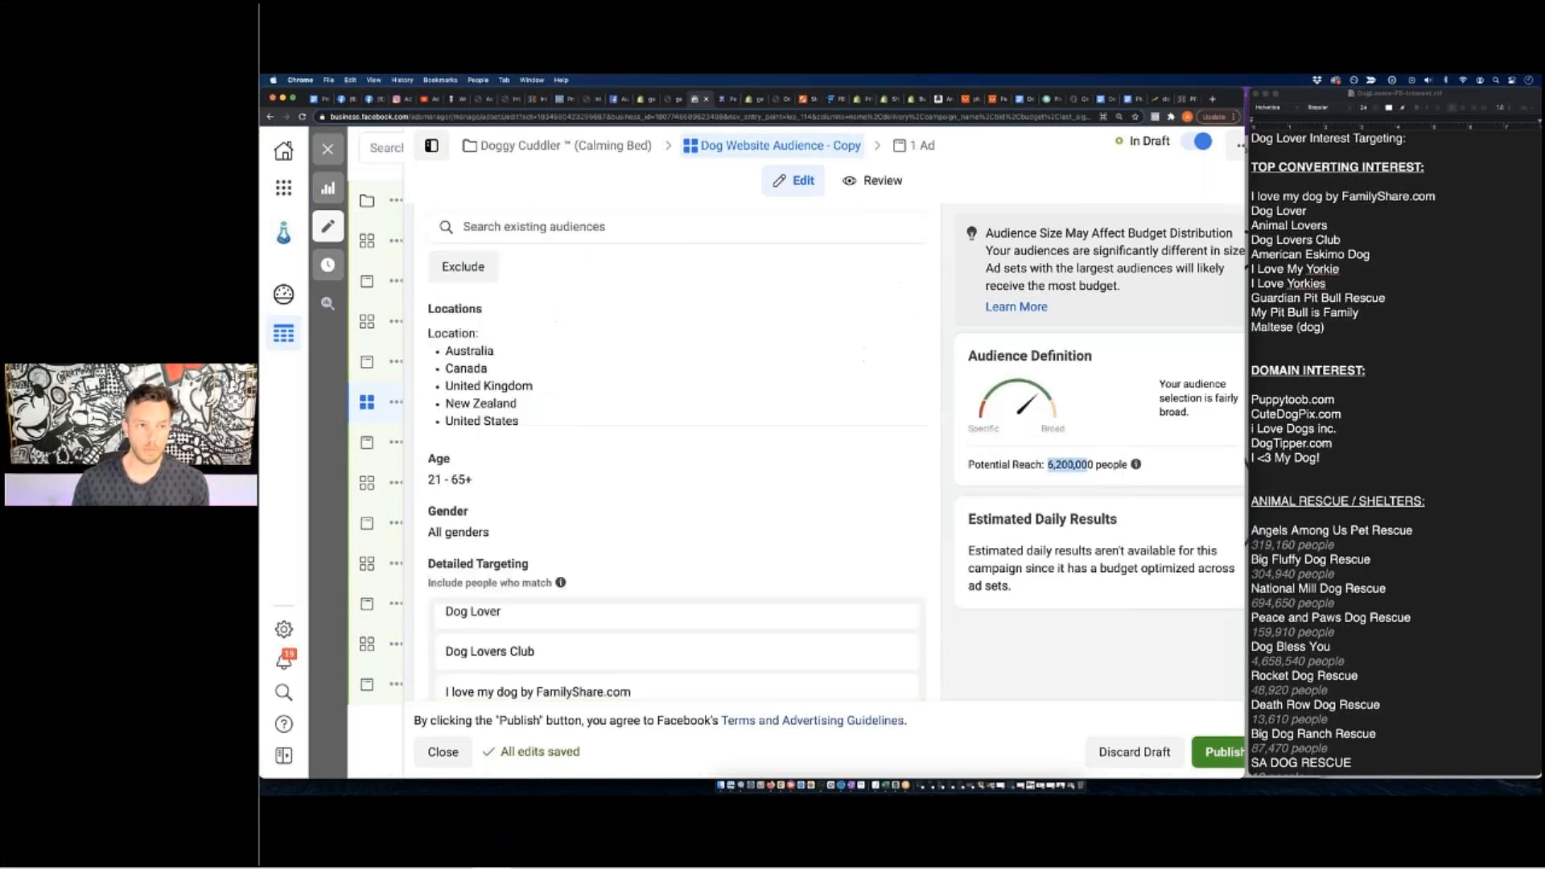
click(328, 150)
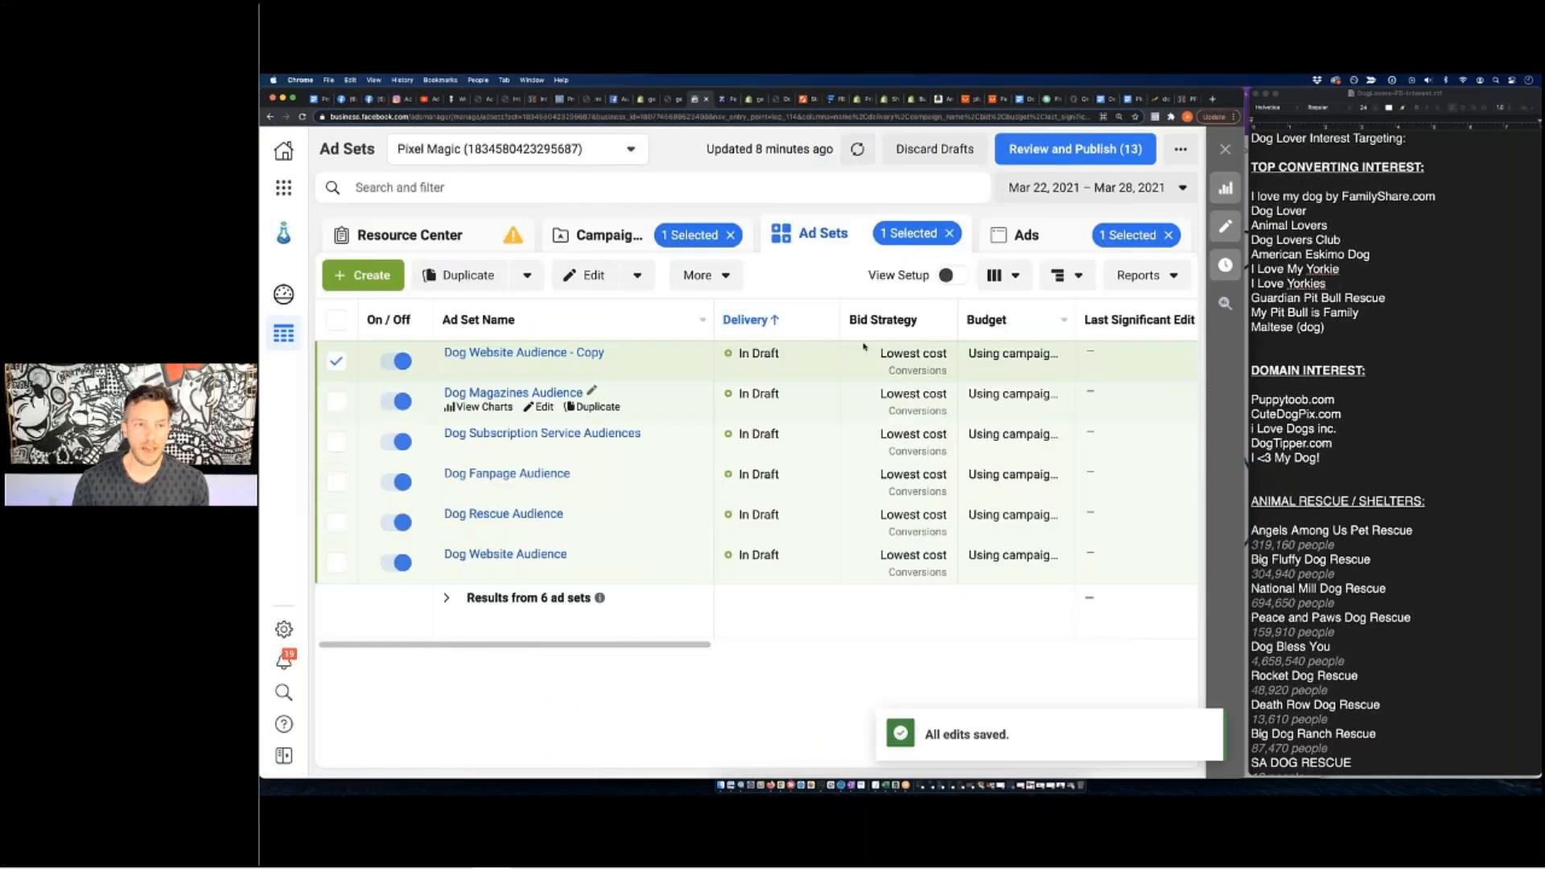
Widen the browser window over the notes and open the Doggy Cuddler (Calming Bed) campaign's ad sets from the campaign list.
click(609, 234)
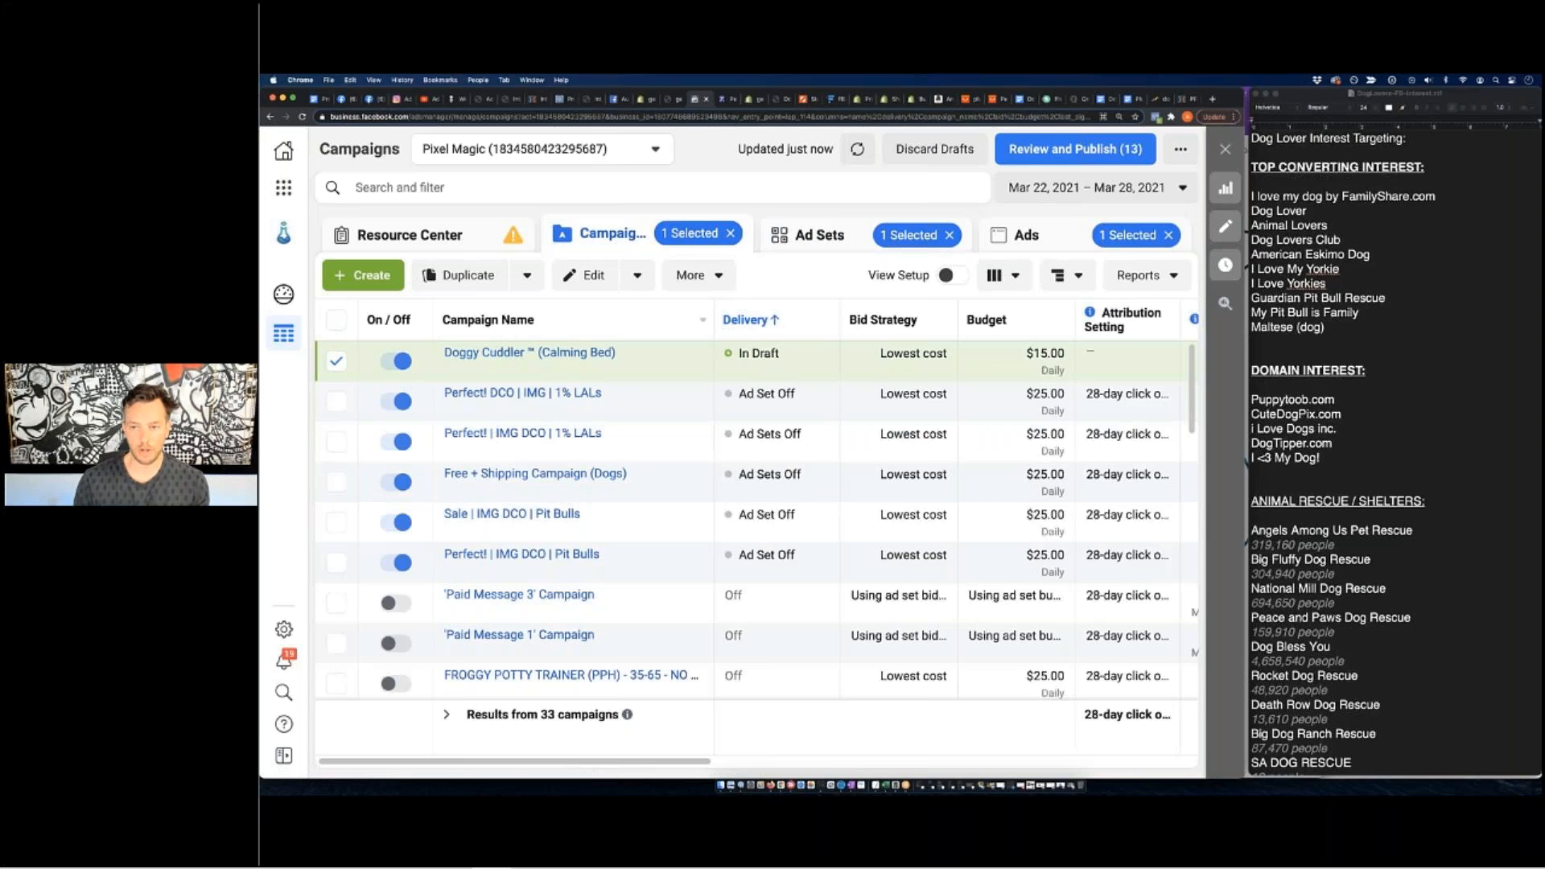
click(1540, 384)
mouse_move(1540, 384)
mouse_down()
mouse_move(1245, 384)
mouse_move(1542, 387)
mouse_up()
click(1242, 386)
click(529, 353)
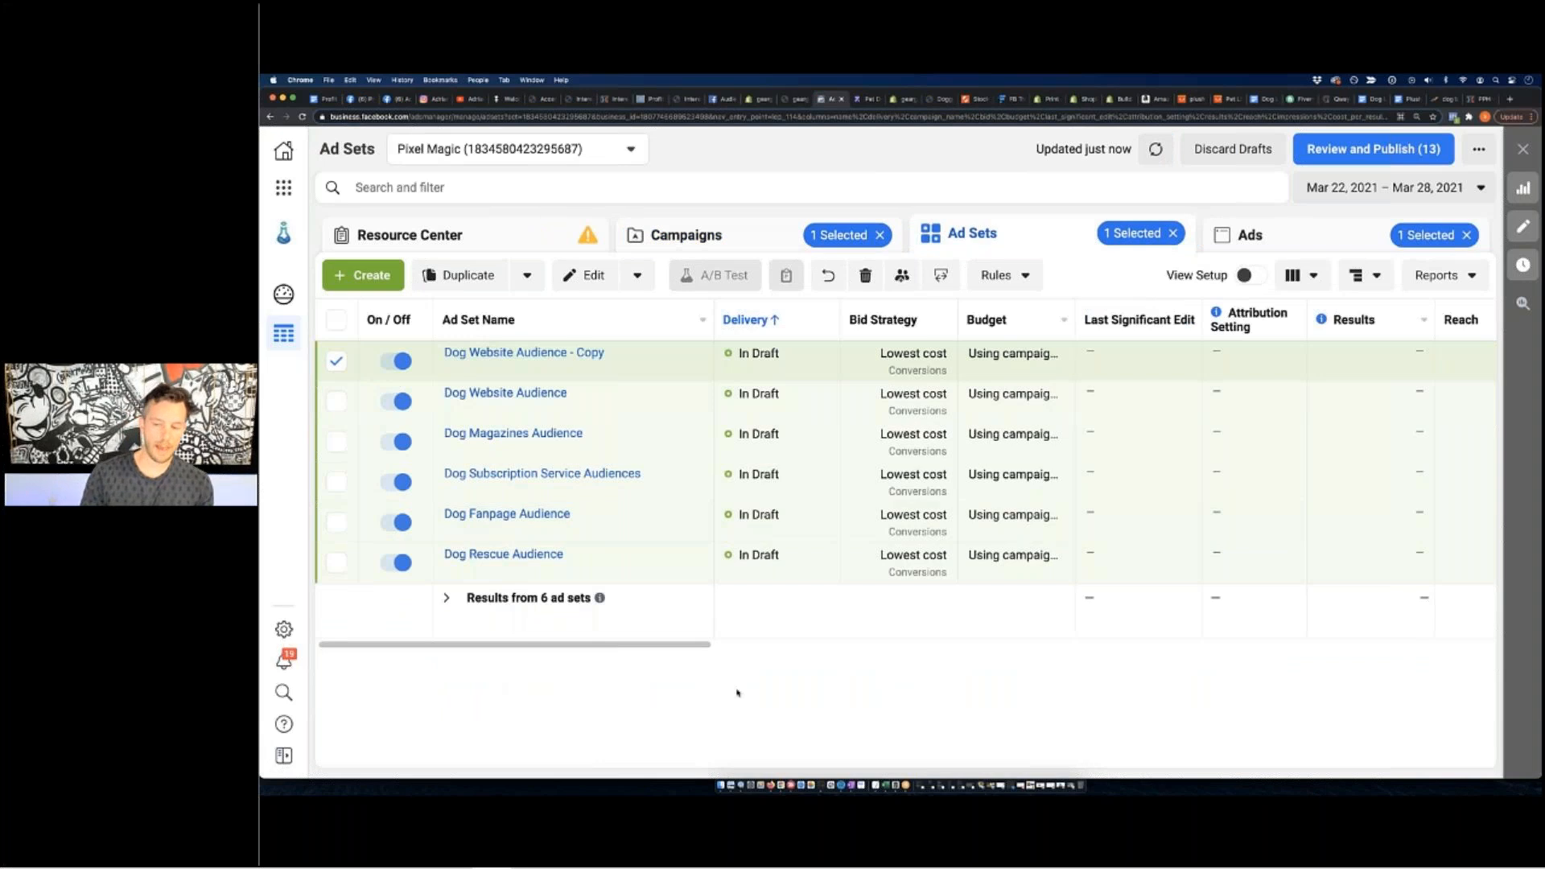
Rename the Dog Website Audience - Copy ad set as Dog Precise Interest Audience and clear the ad set selection.
key(super+equal)
key(super+equal)
key(super+equal)
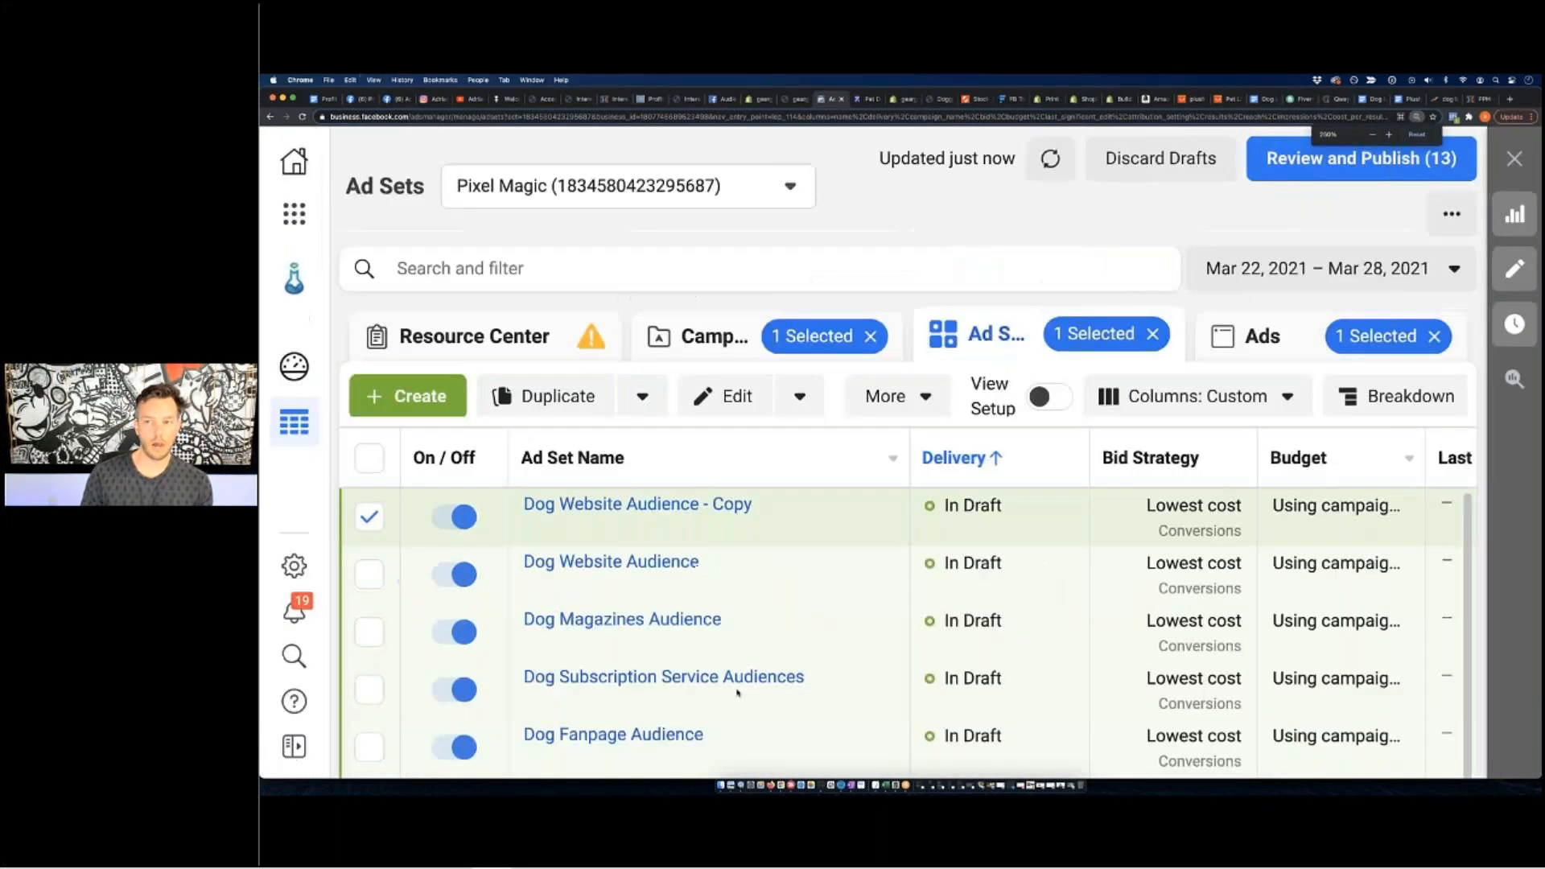
key(super+minus)
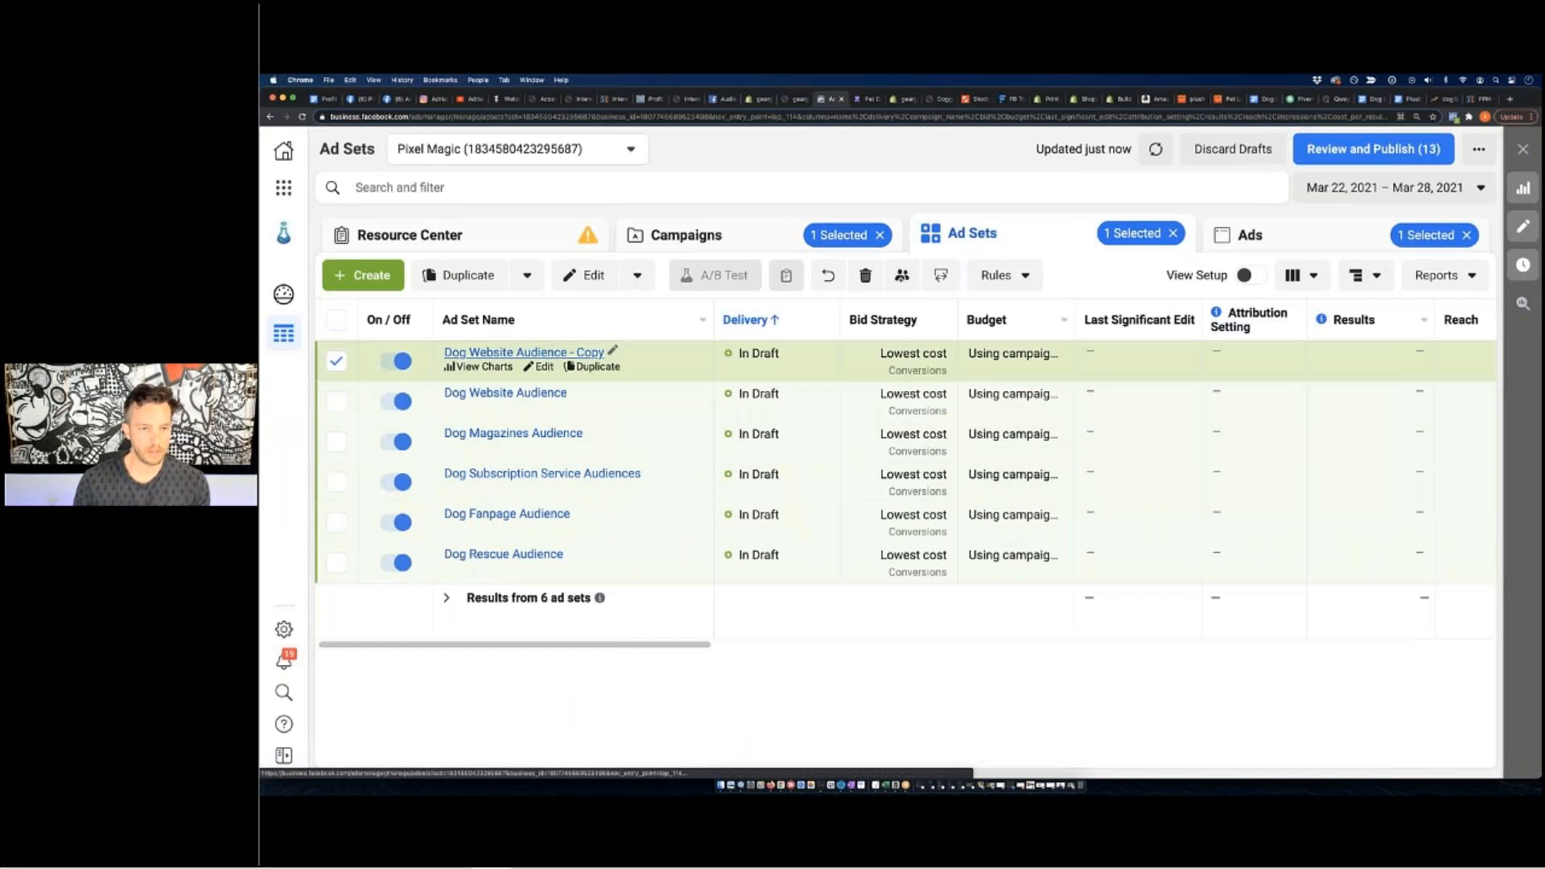
click(612, 351)
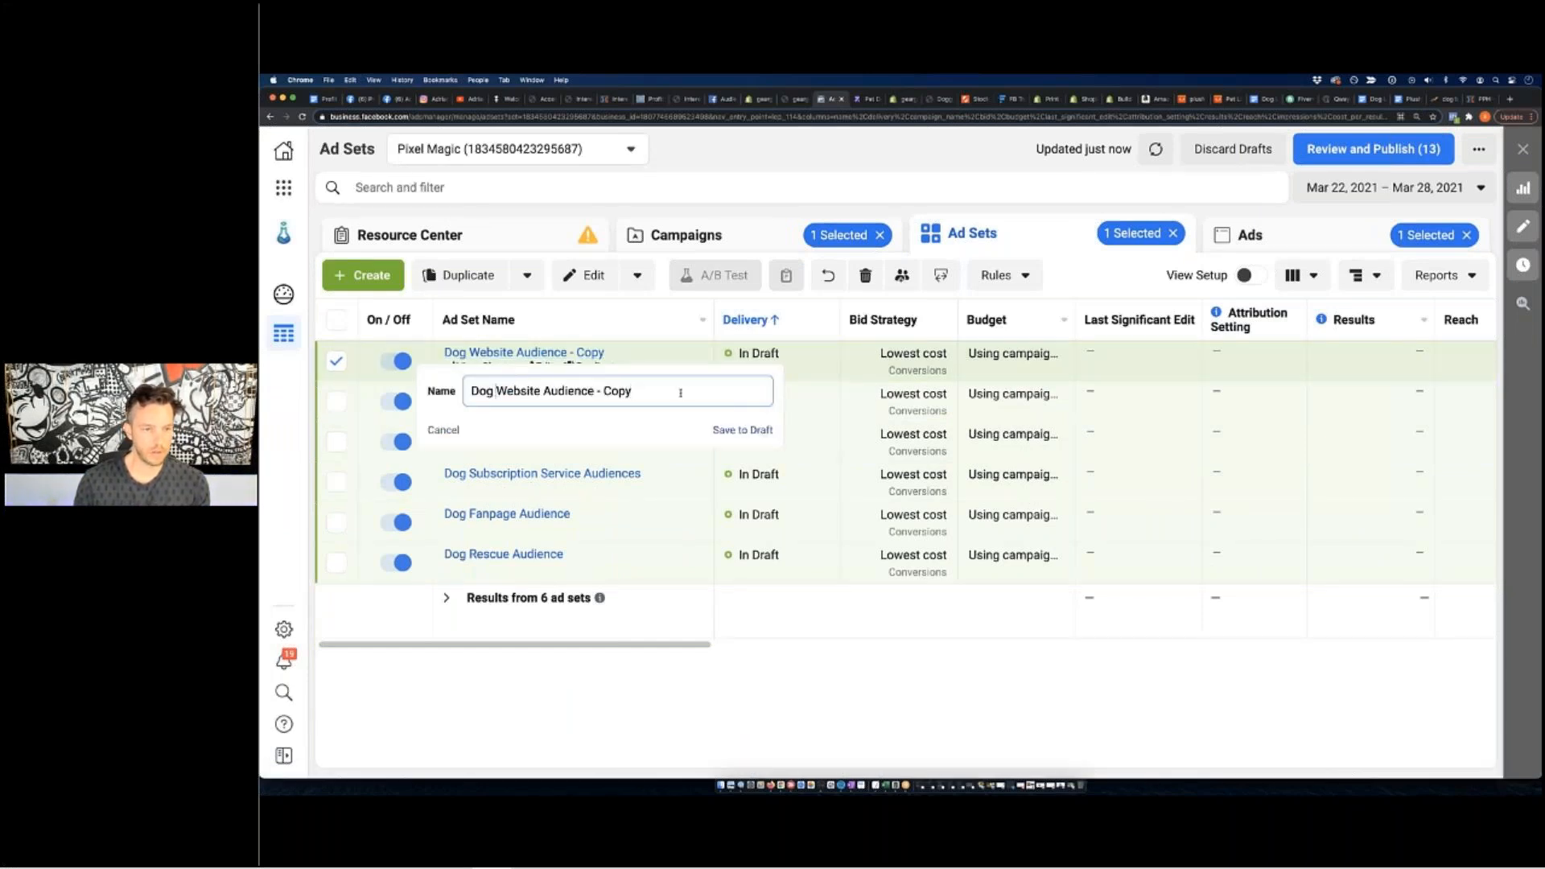
drag(493, 391, 684, 392)
text(Price)
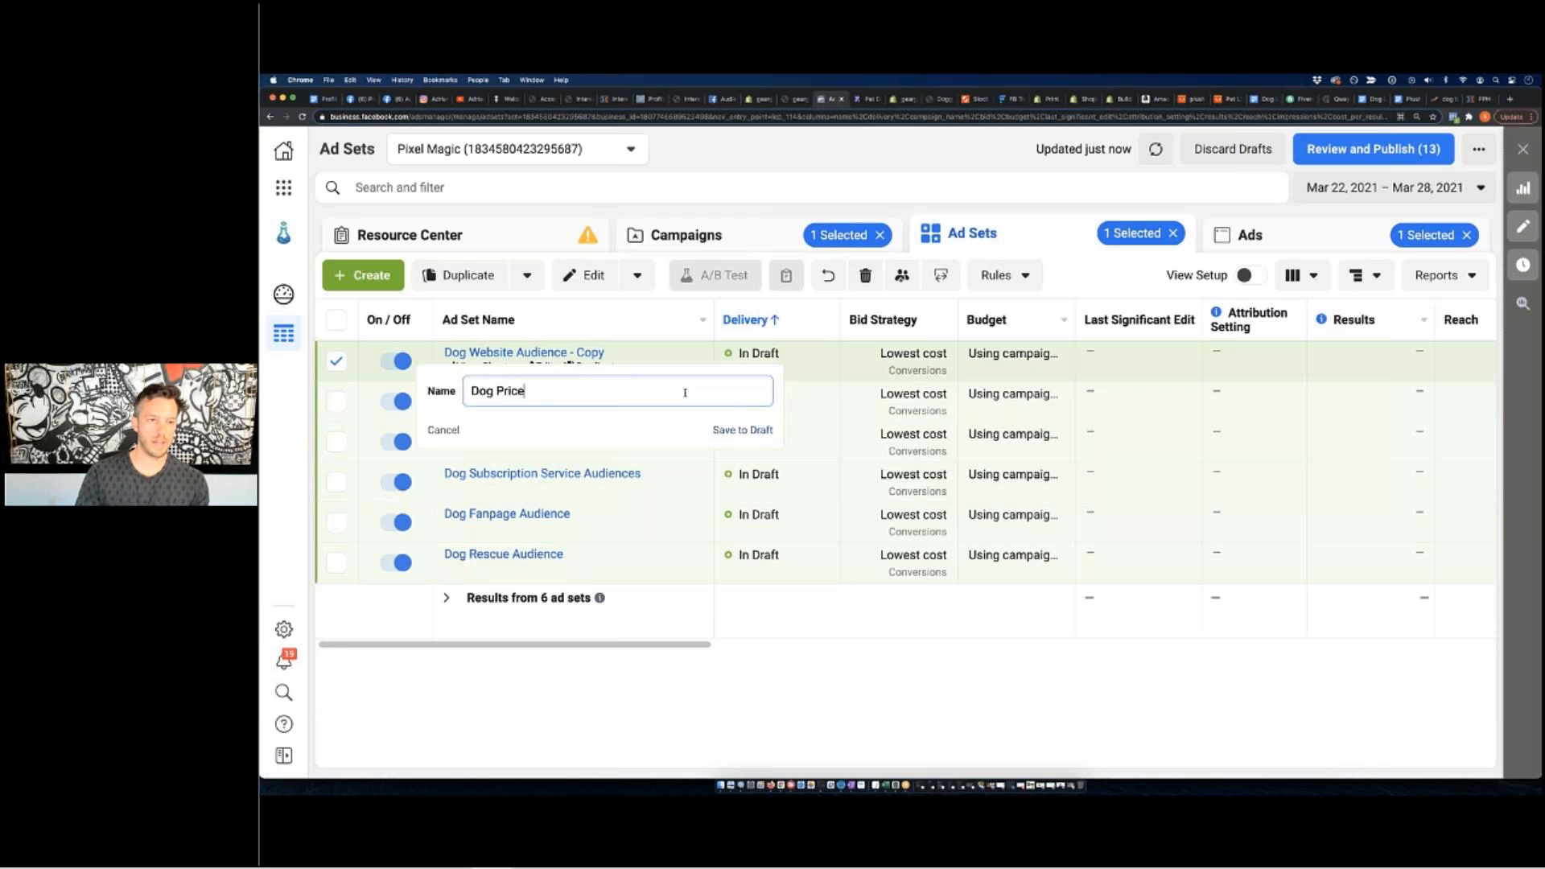
key(BackSpace)
key(BackSpace)
key(BackSpace)
text(e)
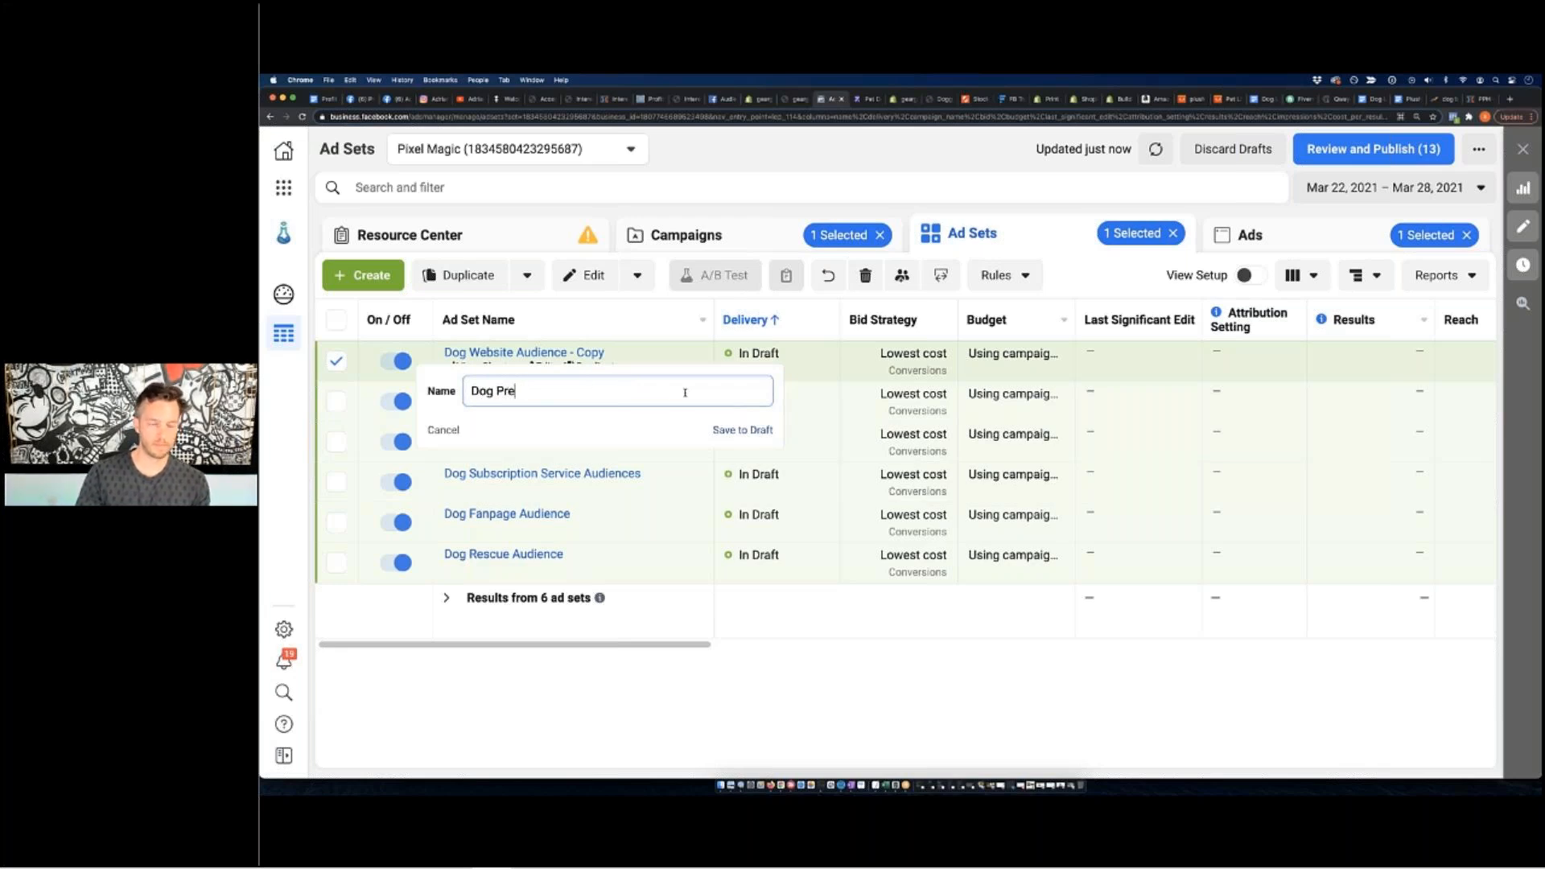
text(scis)
key(BackSpace)
key(BackSpace)
key(BackSpace)
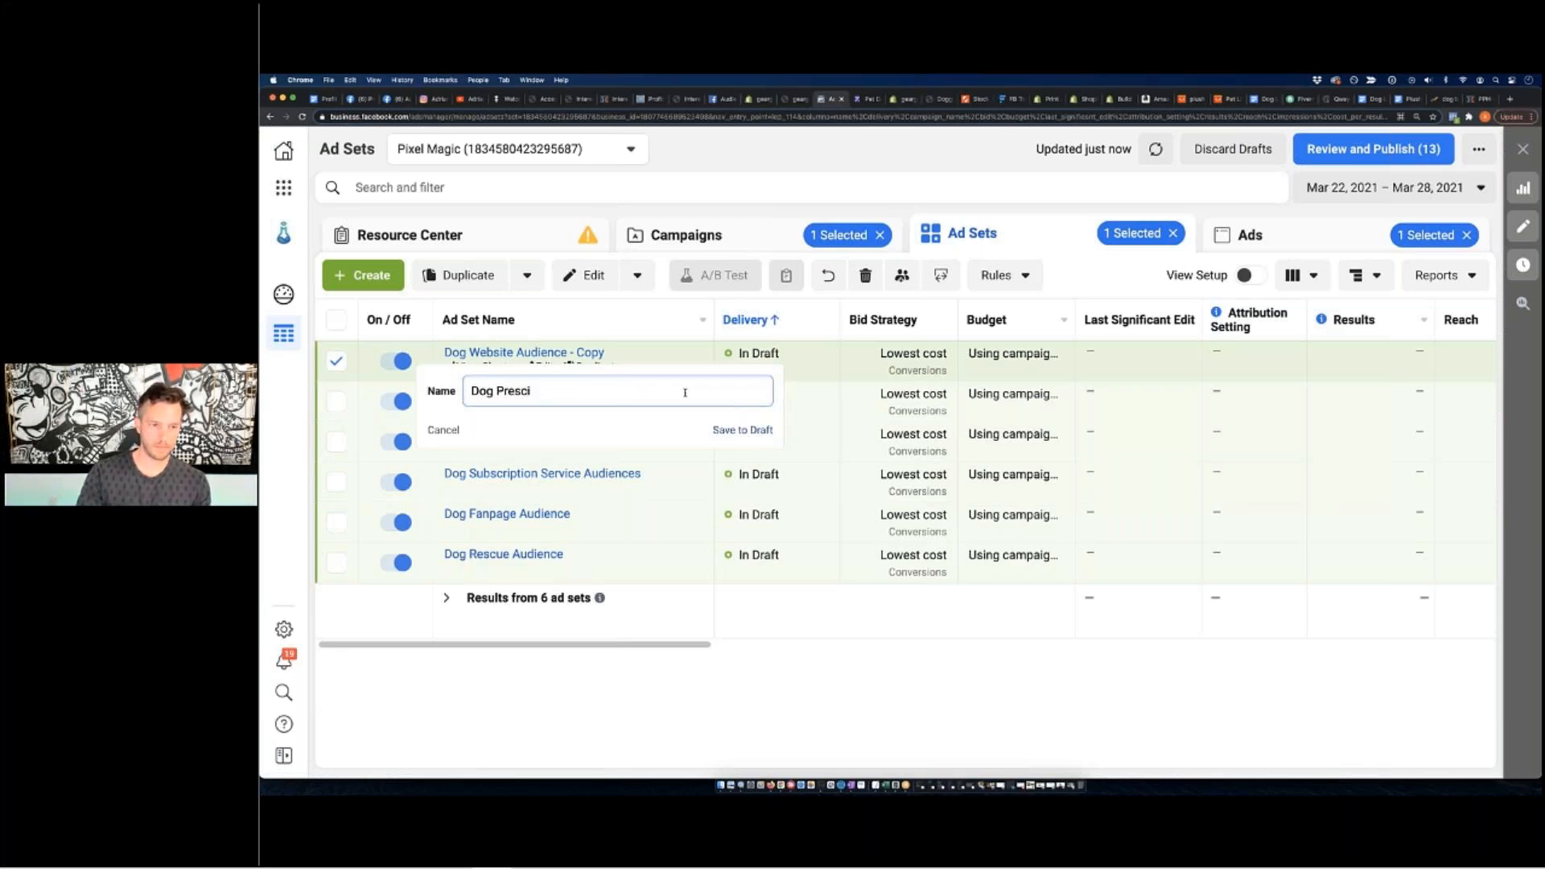
key(BackSpace)
key(BackSpace)
key(BackSpace)
text(re)
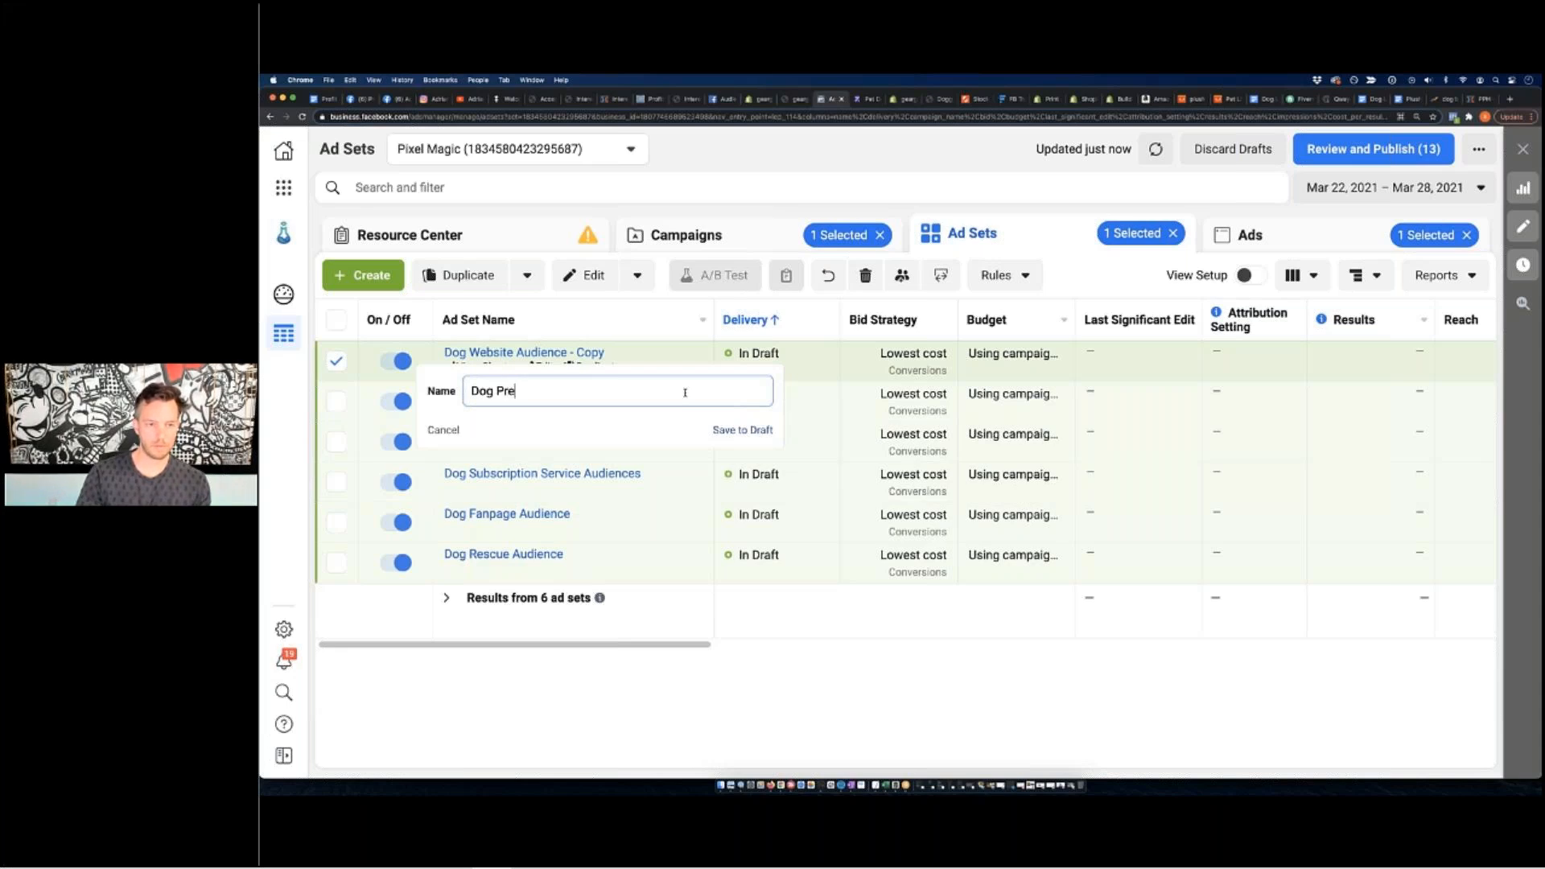
text(cise Interest)
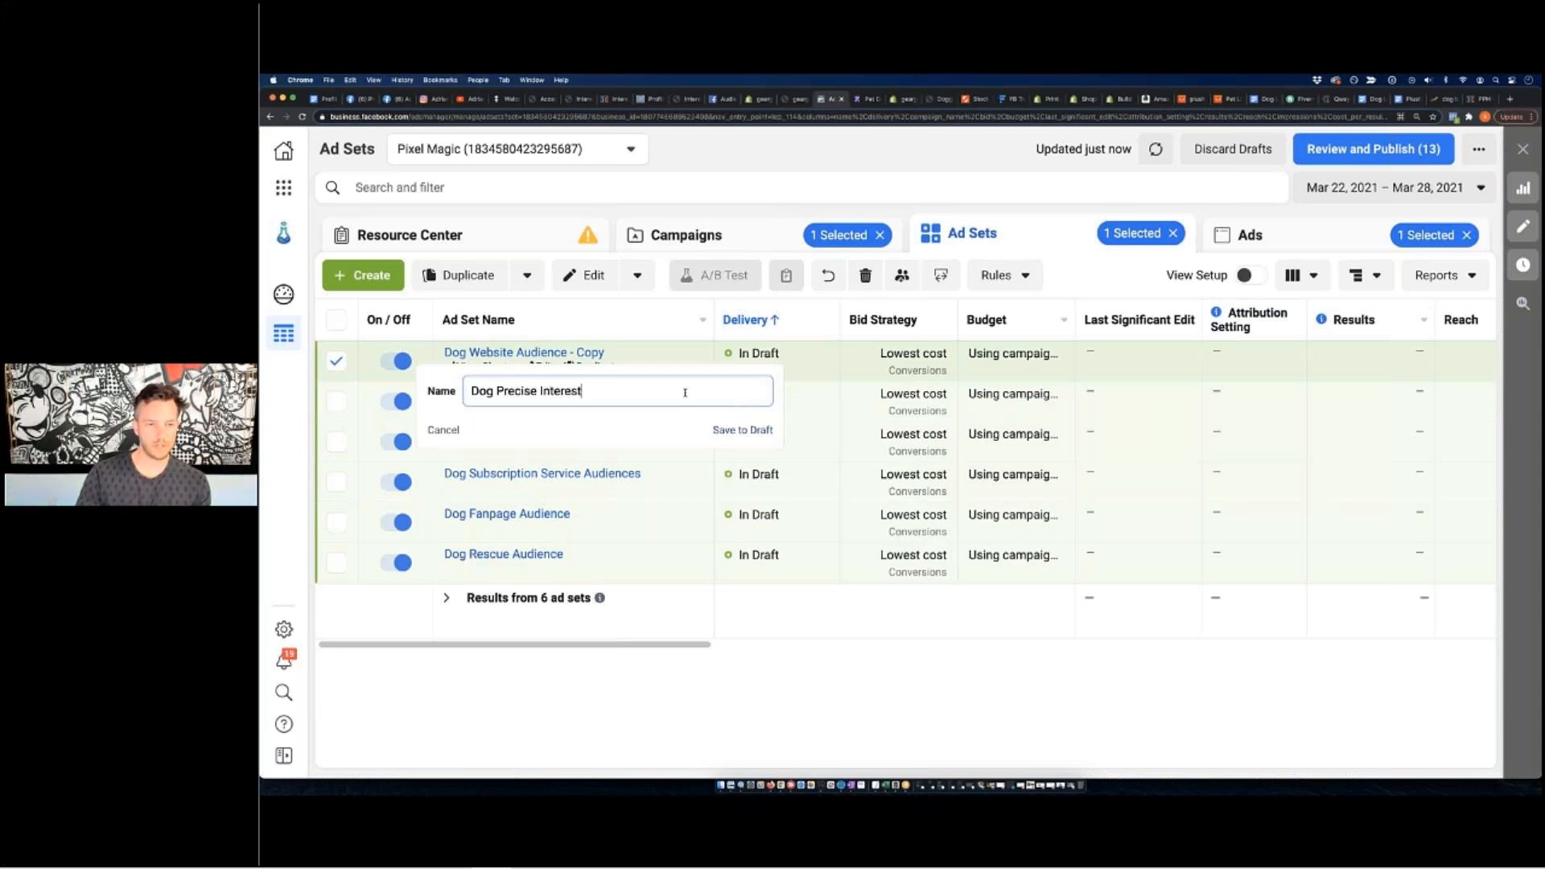
text( Audience)
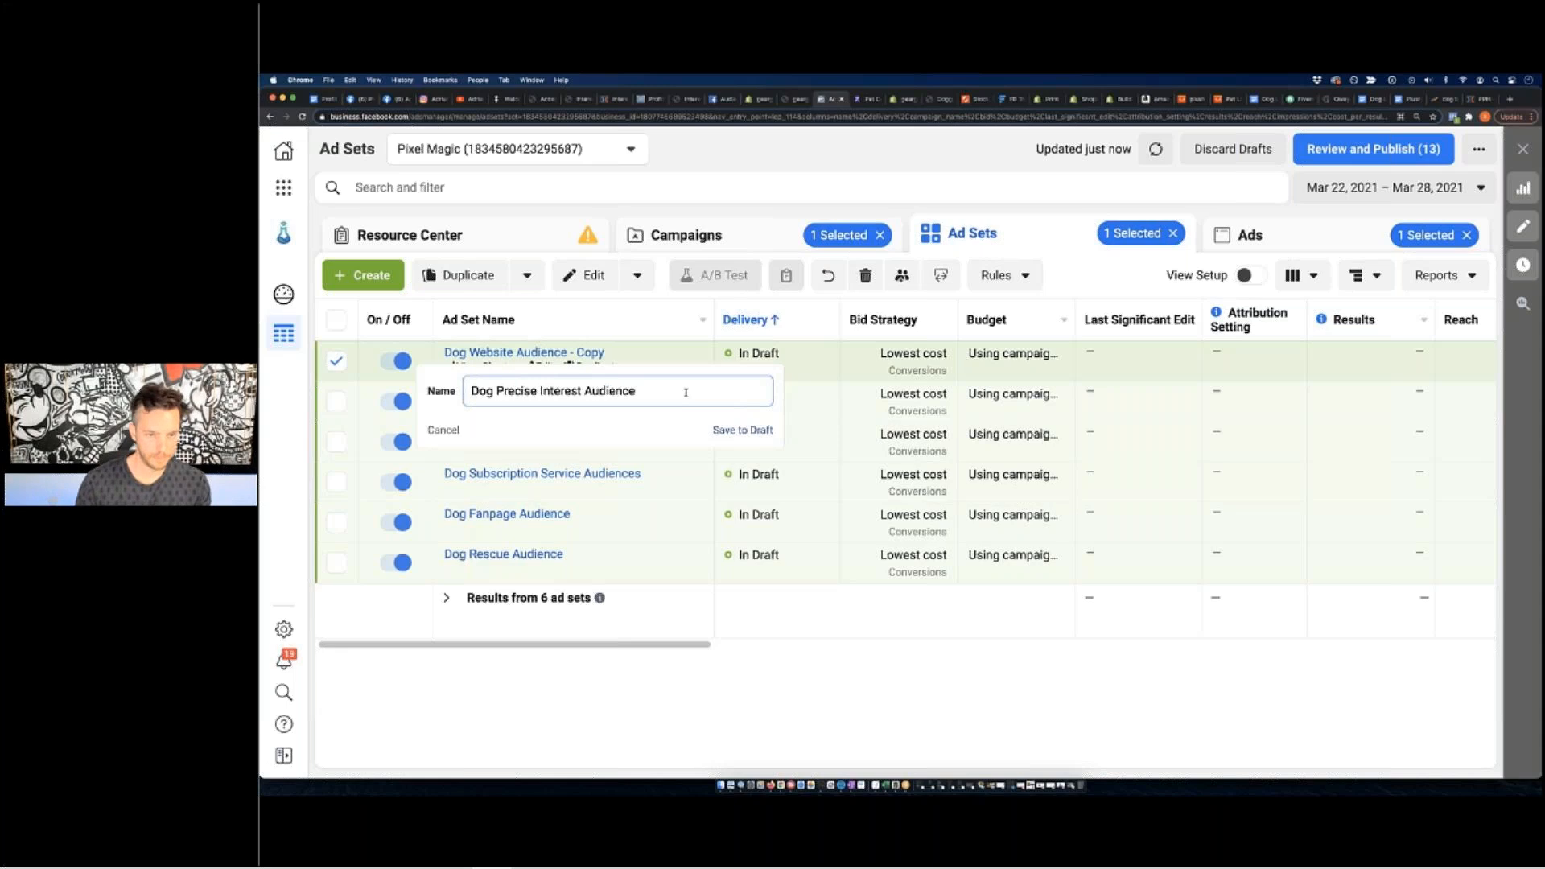
key(Return)
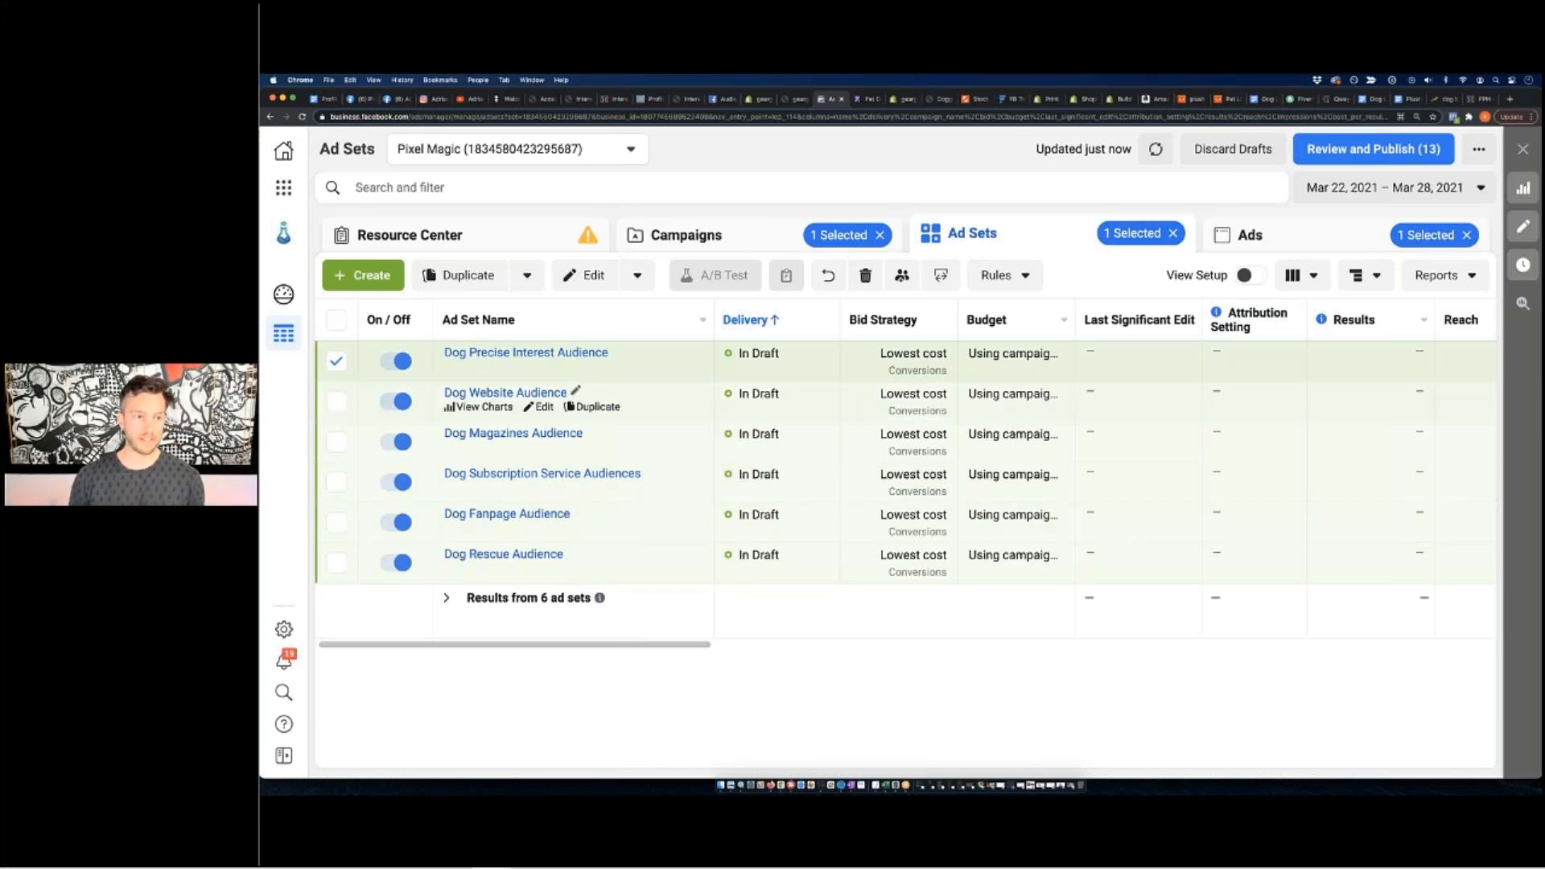
click(337, 319)
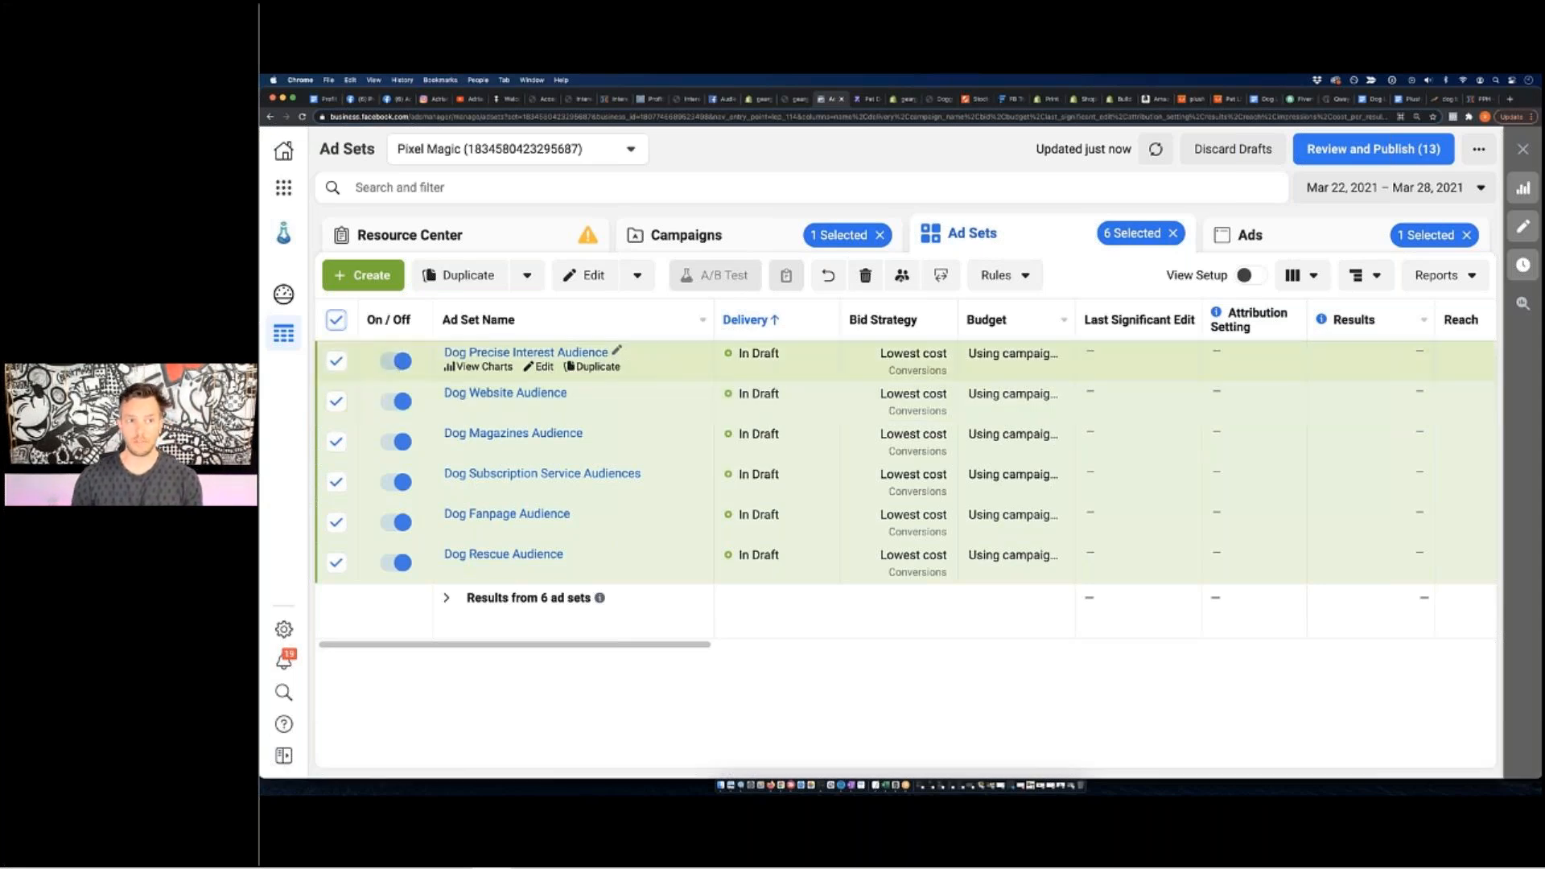
click(337, 322)
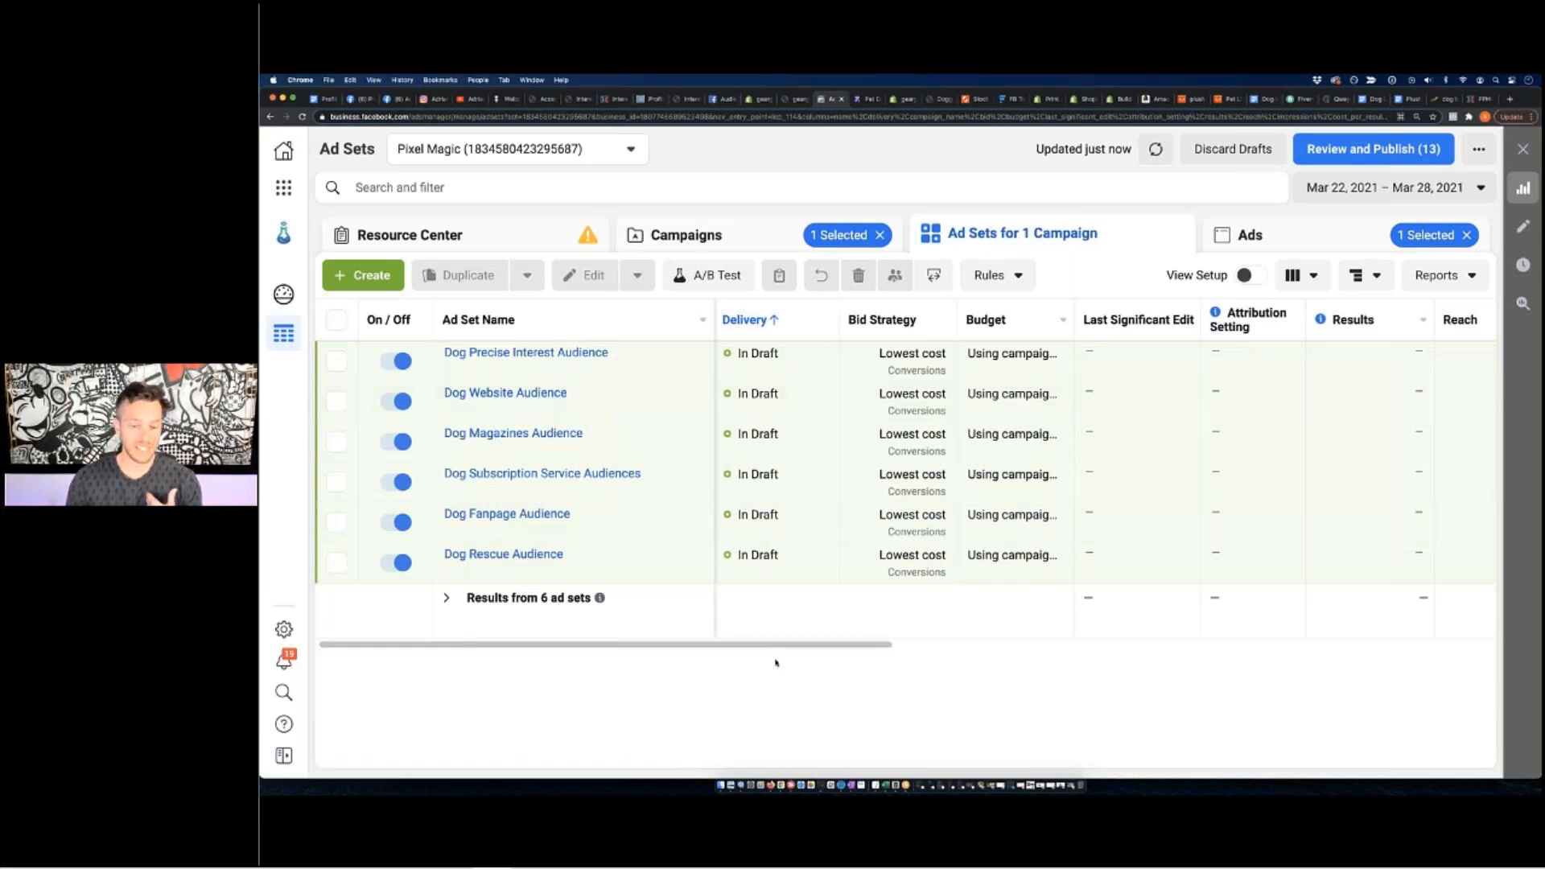
Switch to the PPH Strategy notes and handwrite the heading "Tier 3: Ad Creative Level" in black below the ad set list.
click(741, 785)
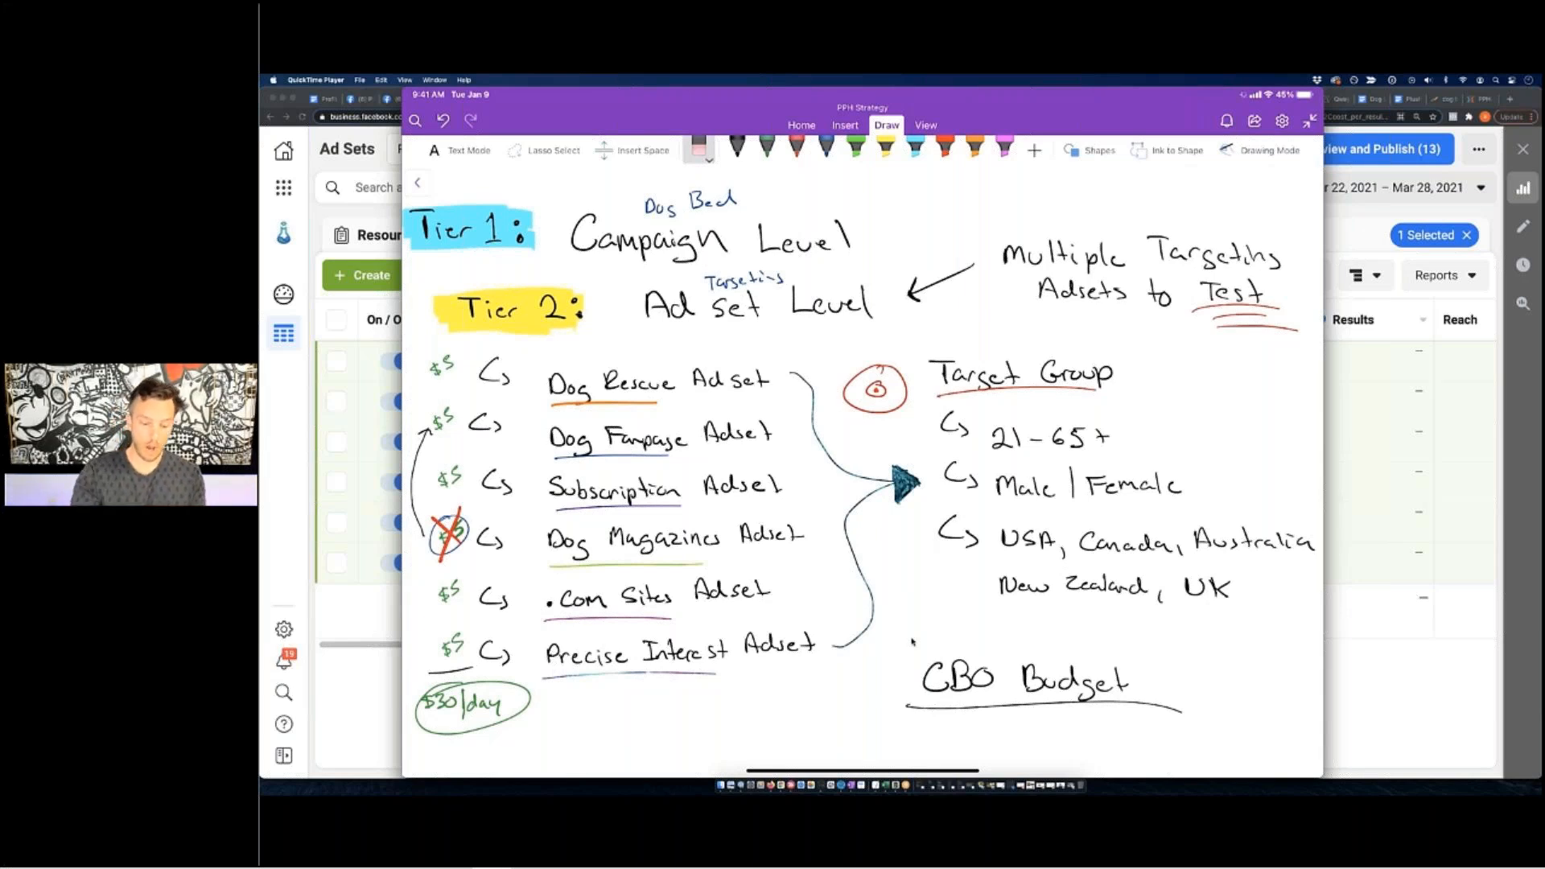
scroll(912, 642, down, 3)
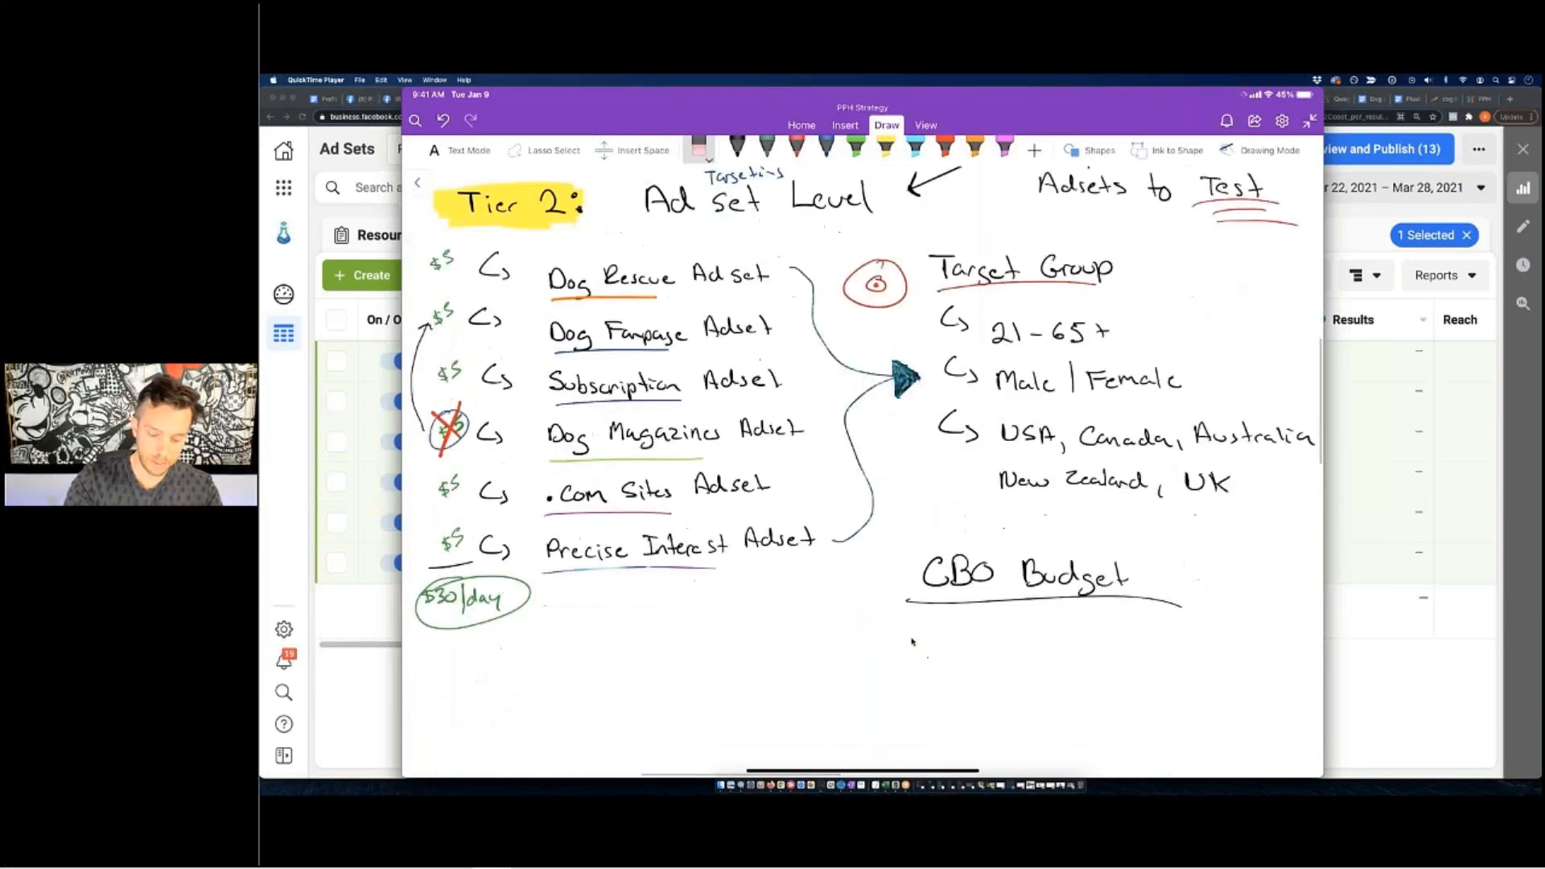
click(737, 148)
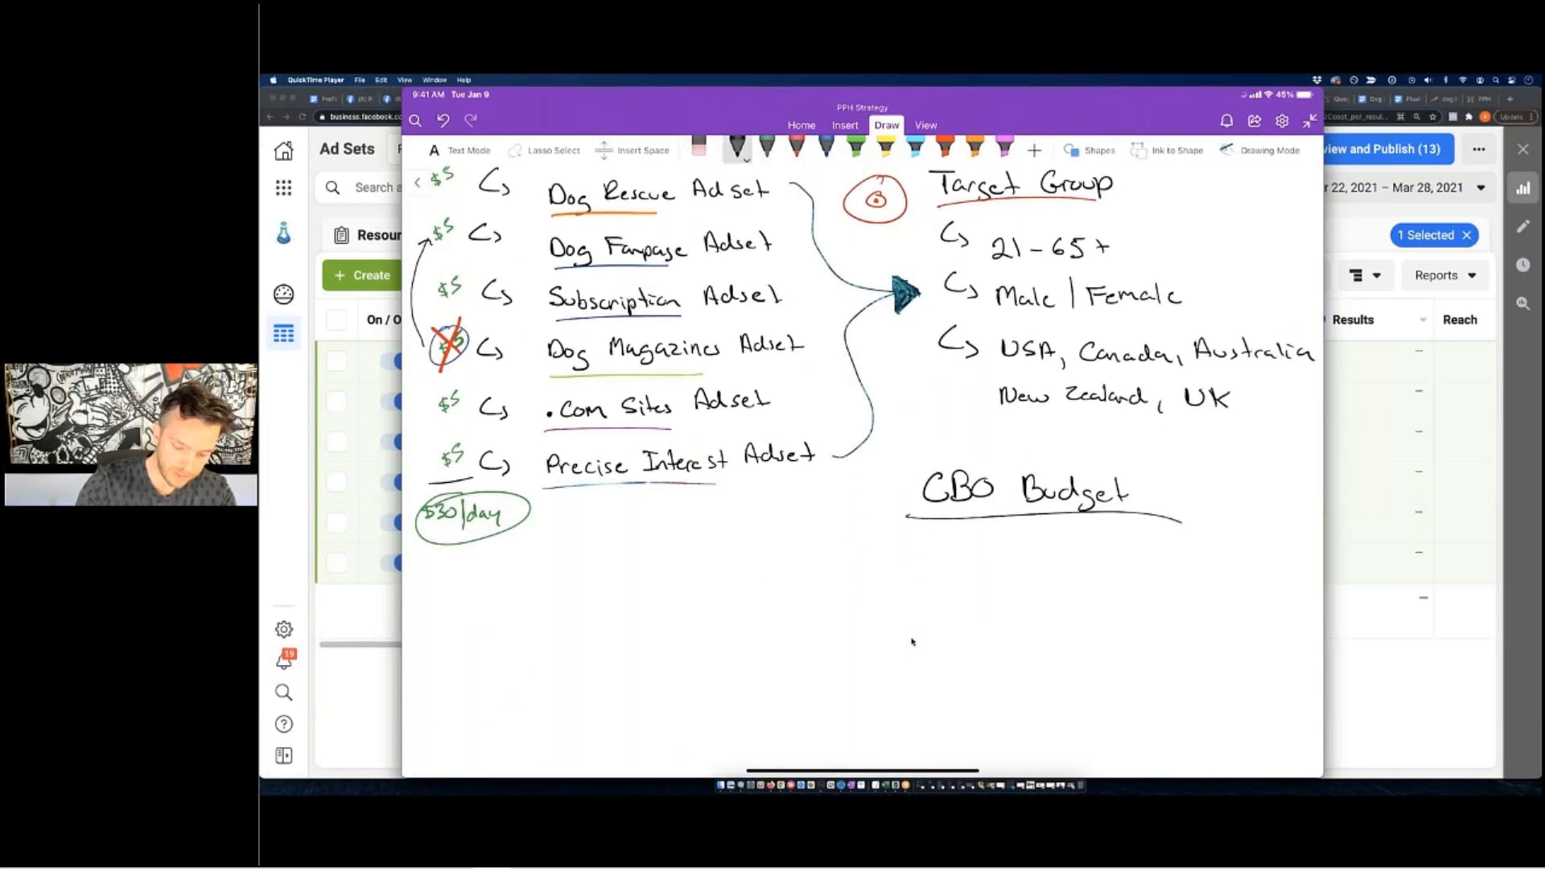
scroll(912, 642, up, 3)
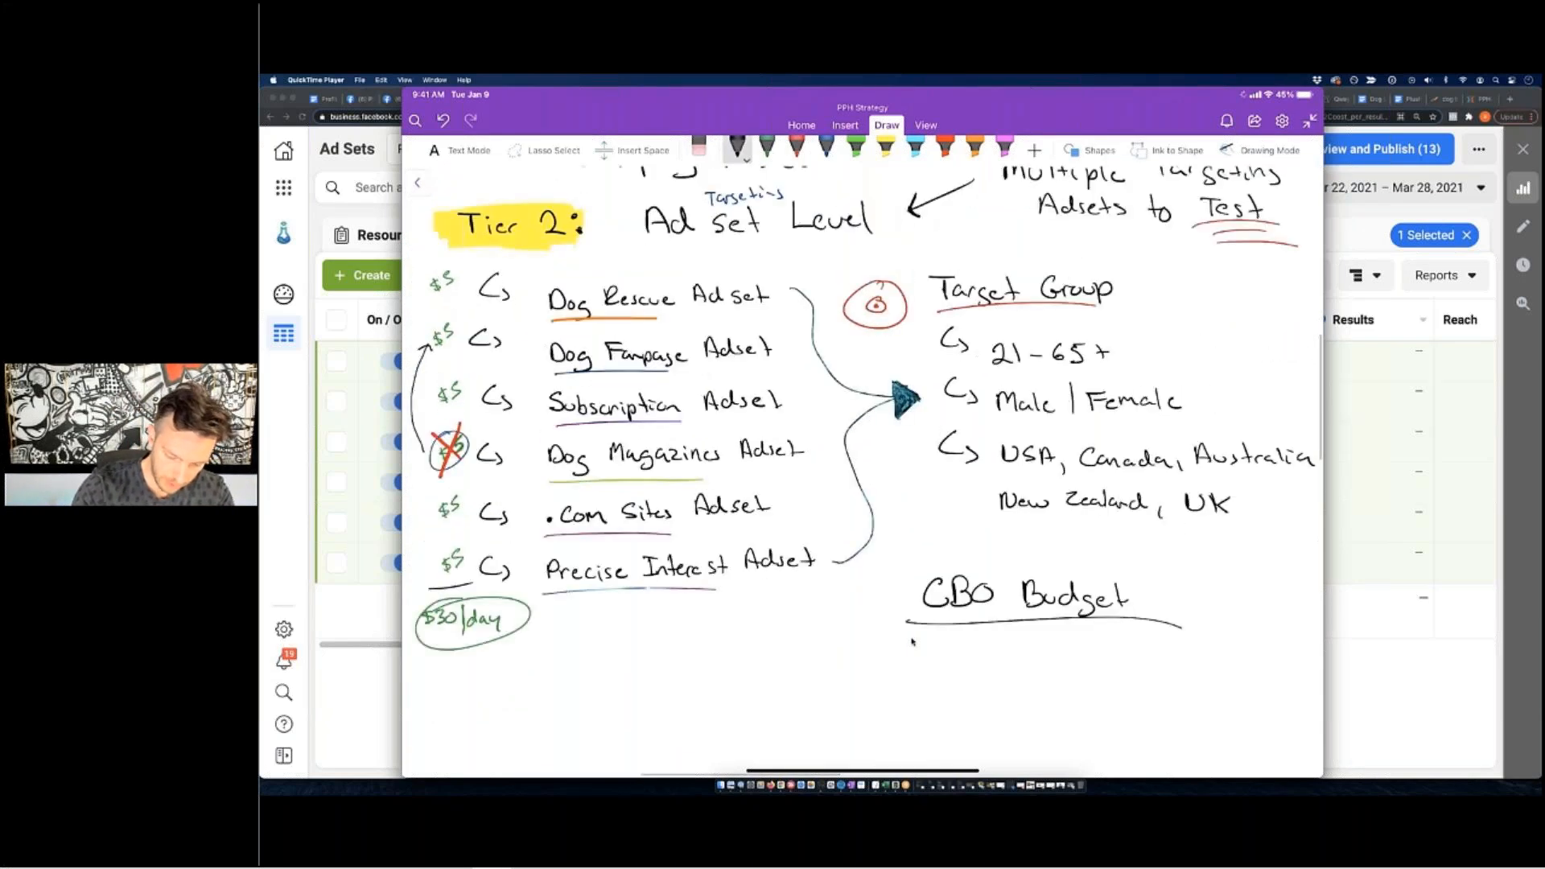
scroll(913, 643, down, 2)
mouse_move(500, 629)
mouse_down()
mouse_move(517, 650)
mouse_move(734, 647)
mouse_up()
click(596, 645)
drag(735, 640, 761, 647)
drag(771, 639, 794, 638)
mouse_move(795, 641)
mouse_down()
mouse_move(888, 629)
mouse_move(901, 641)
mouse_up()
drag(903, 618, 910, 642)
Handwrite "Pictures" and "Videos" as two arrowed sub-items under the Tier 3 heading.
scroll(861, 451, down, 5)
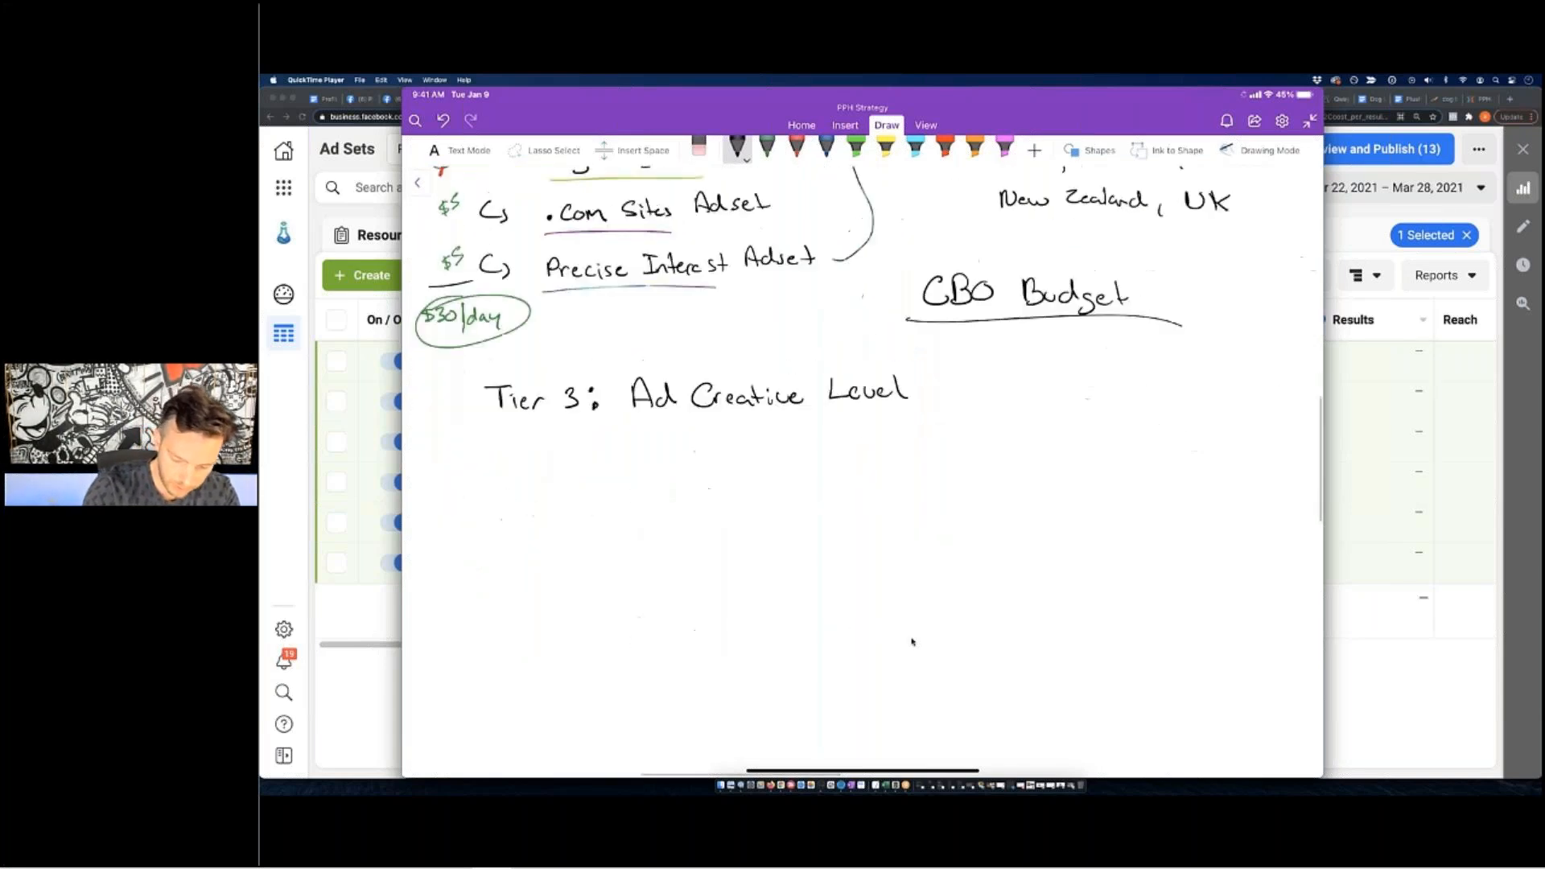
mouse_move(580, 447)
mouse_down()
mouse_move(648, 471)
mouse_move(748, 471)
mouse_up()
mouse_move(593, 496)
mouse_down()
mouse_move(586, 506)
mouse_move(717, 515)
mouse_up()
drag(744, 502, 734, 519)
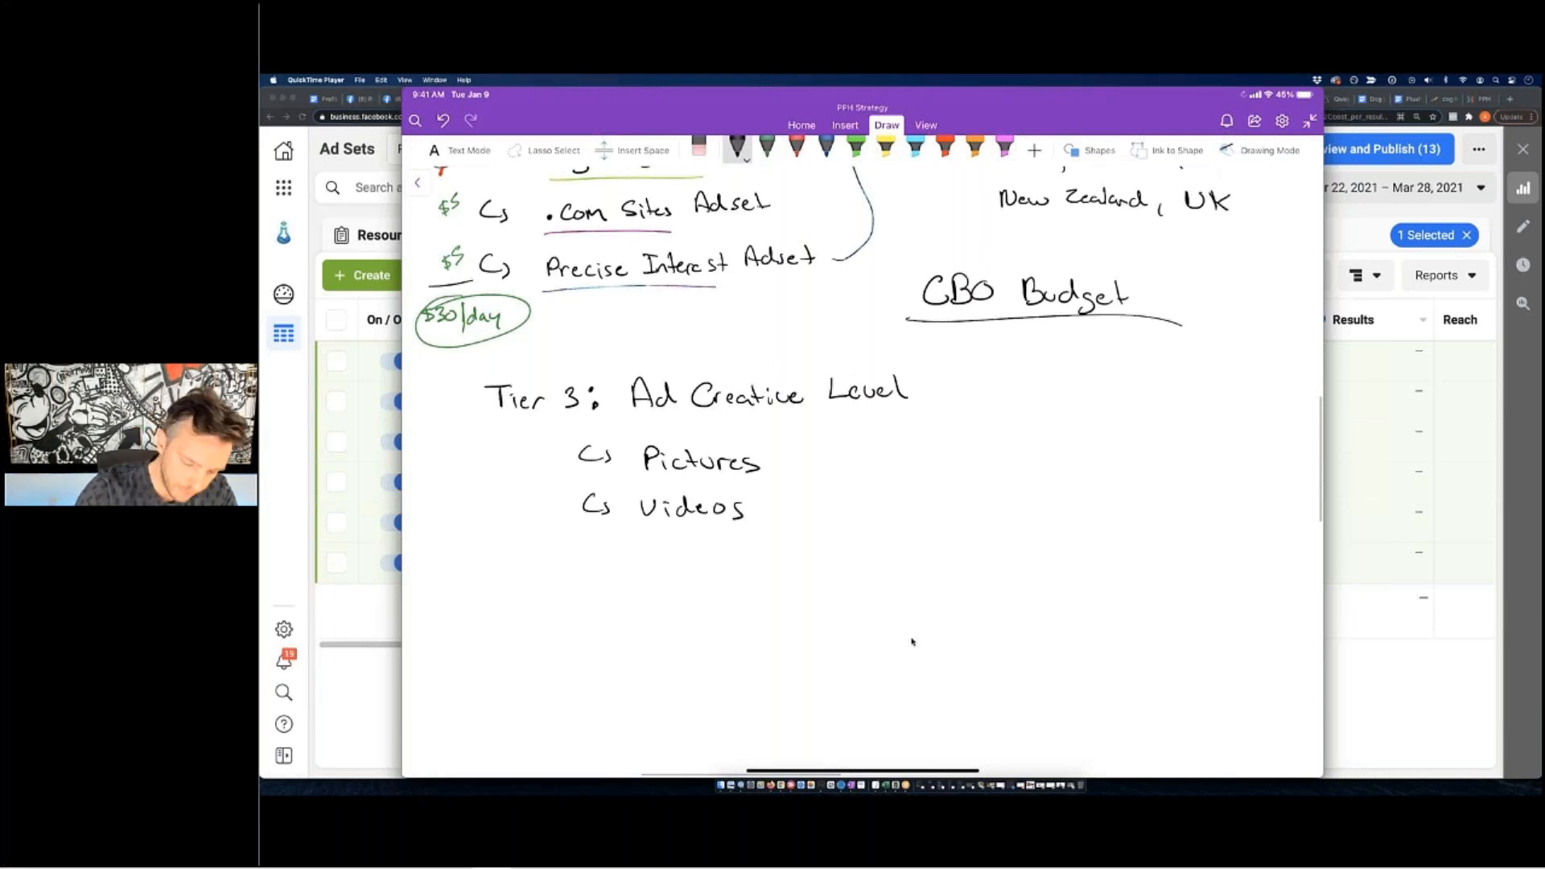
Highlight the whole "Tier 3: Ad Creative Level" heading in green.
scroll(912, 642, down, 5)
scroll(912, 642, up, 4)
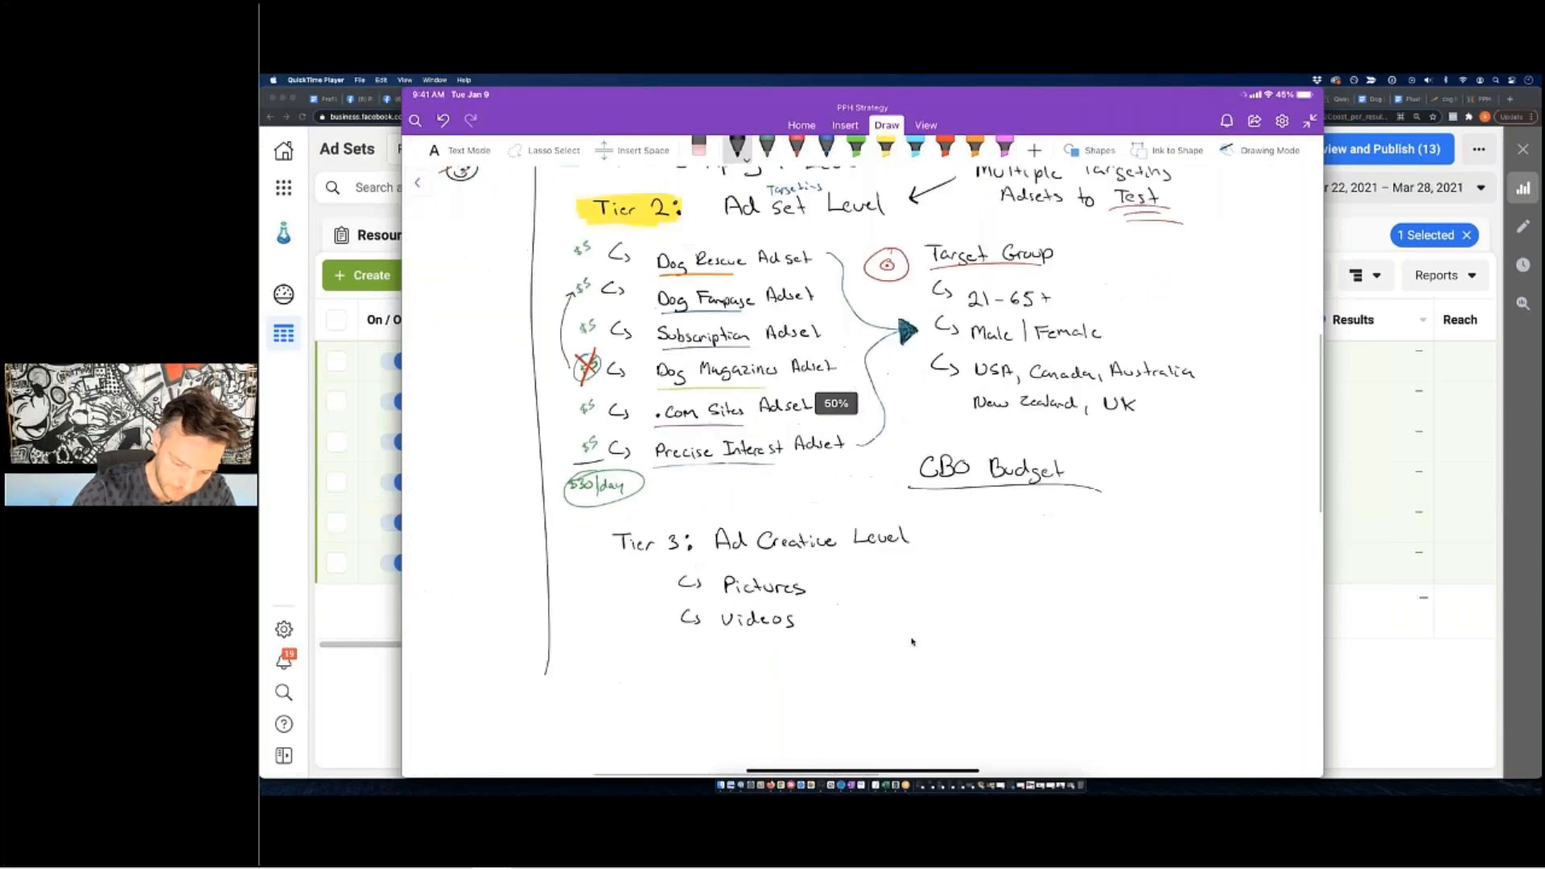
scroll(913, 642, down, 5)
scroll(913, 642, up, 5)
click(856, 148)
mouse_move(485, 449)
mouse_down()
mouse_move(899, 423)
mouse_move(858, 447)
mouse_move(893, 452)
mouse_move(516, 449)
mouse_move(907, 447)
mouse_up()
drag(653, 431, 486, 437)
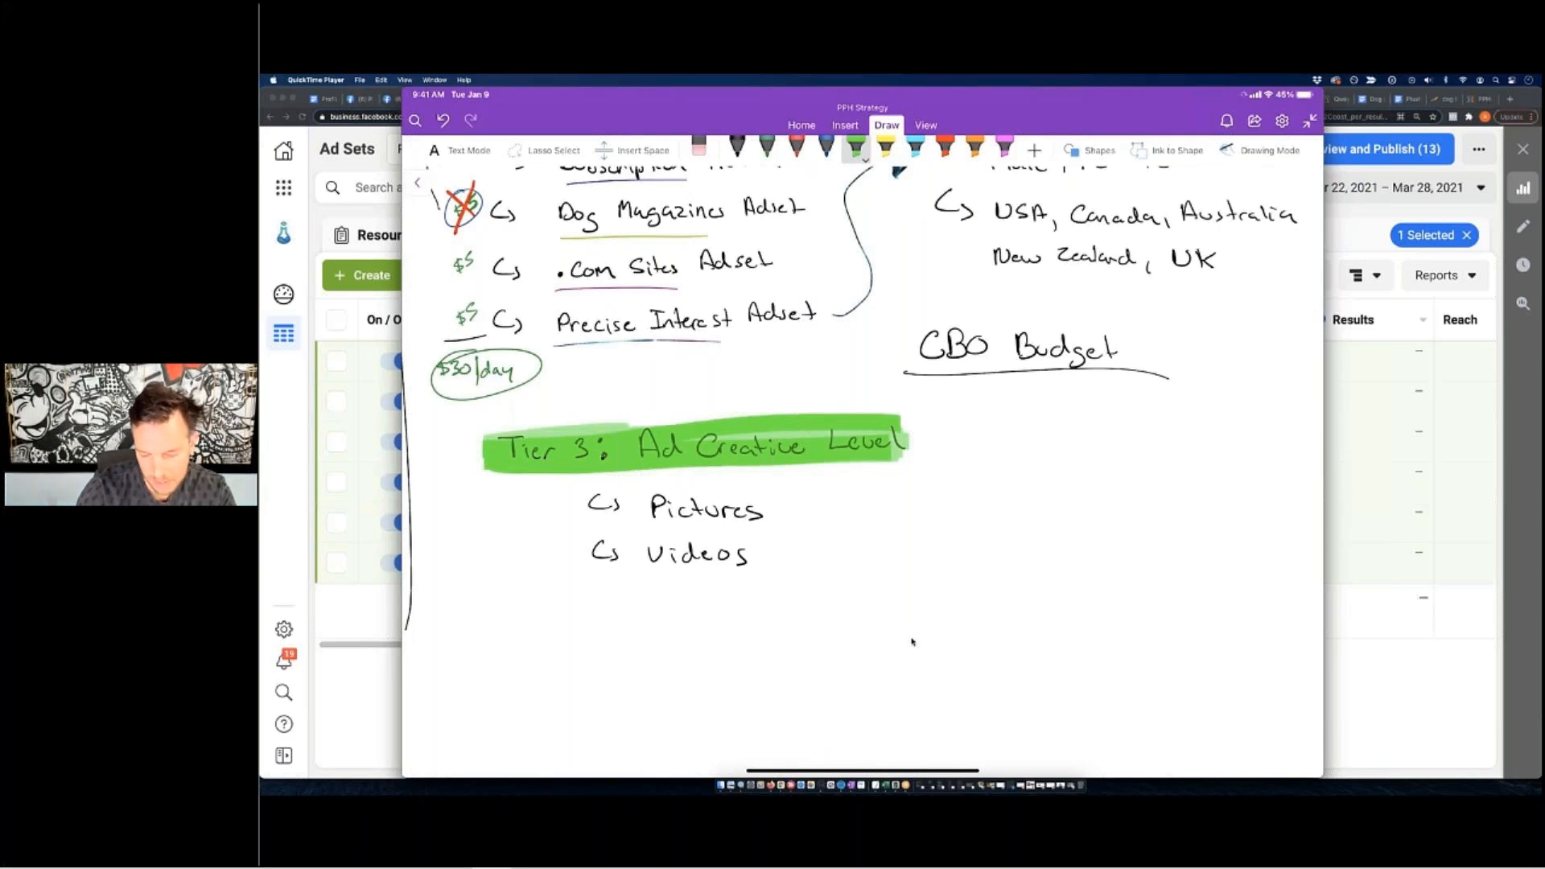
mouse_move(804, 462)
mouse_down()
mouse_move(915, 452)
mouse_move(923, 425)
mouse_up()
drag(564, 473, 680, 475)
drag(462, 467, 917, 447)
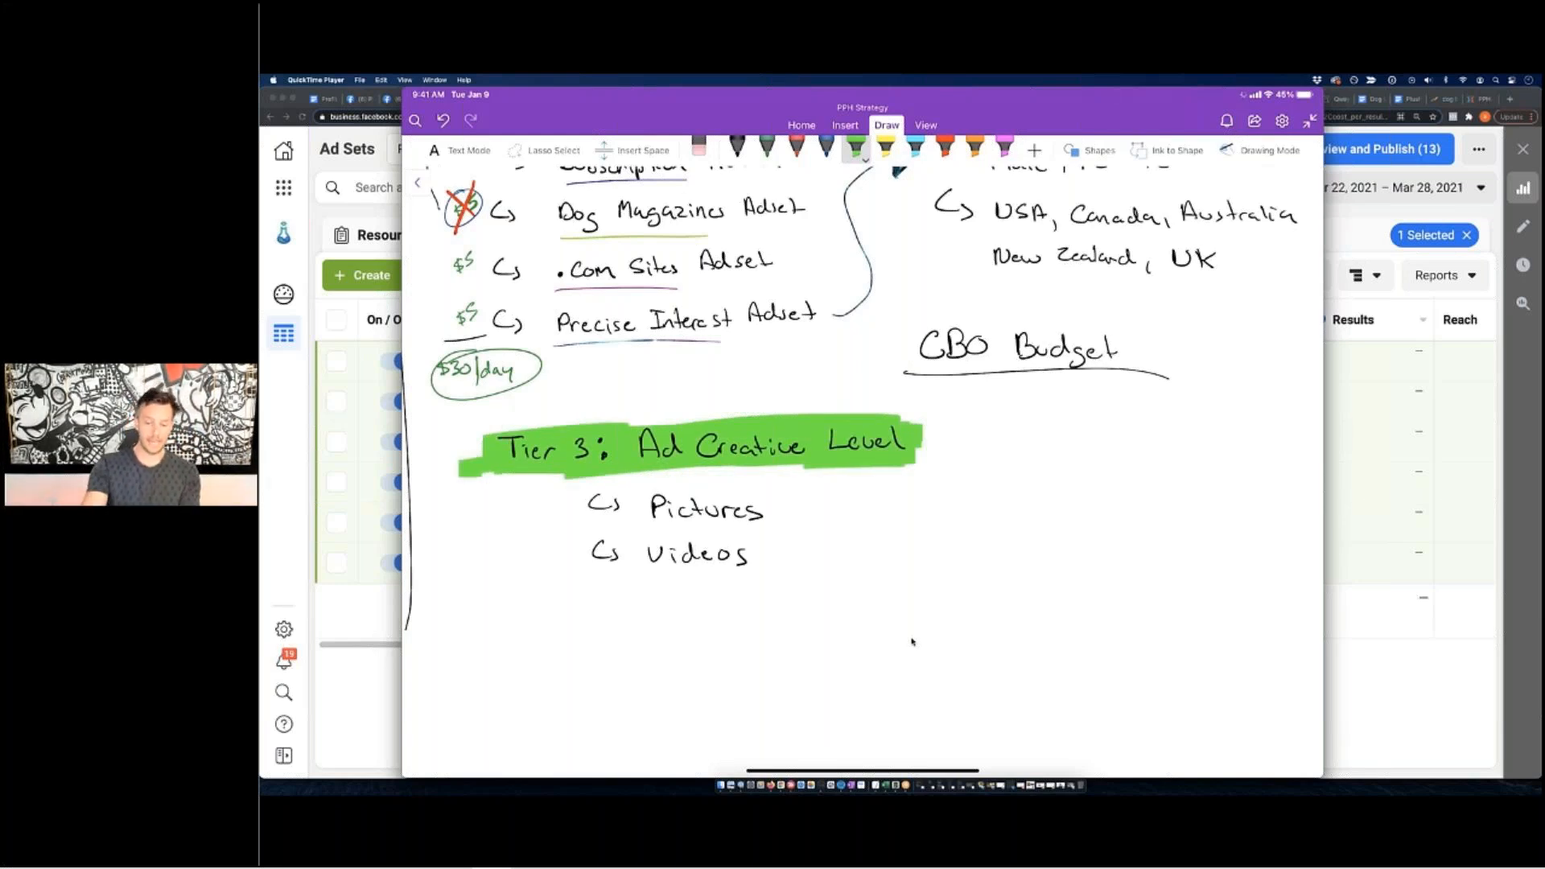
Review the complete three-tier outline and take a closer look at the Tier 2 ad set list.
scroll(912, 643, down, 4)
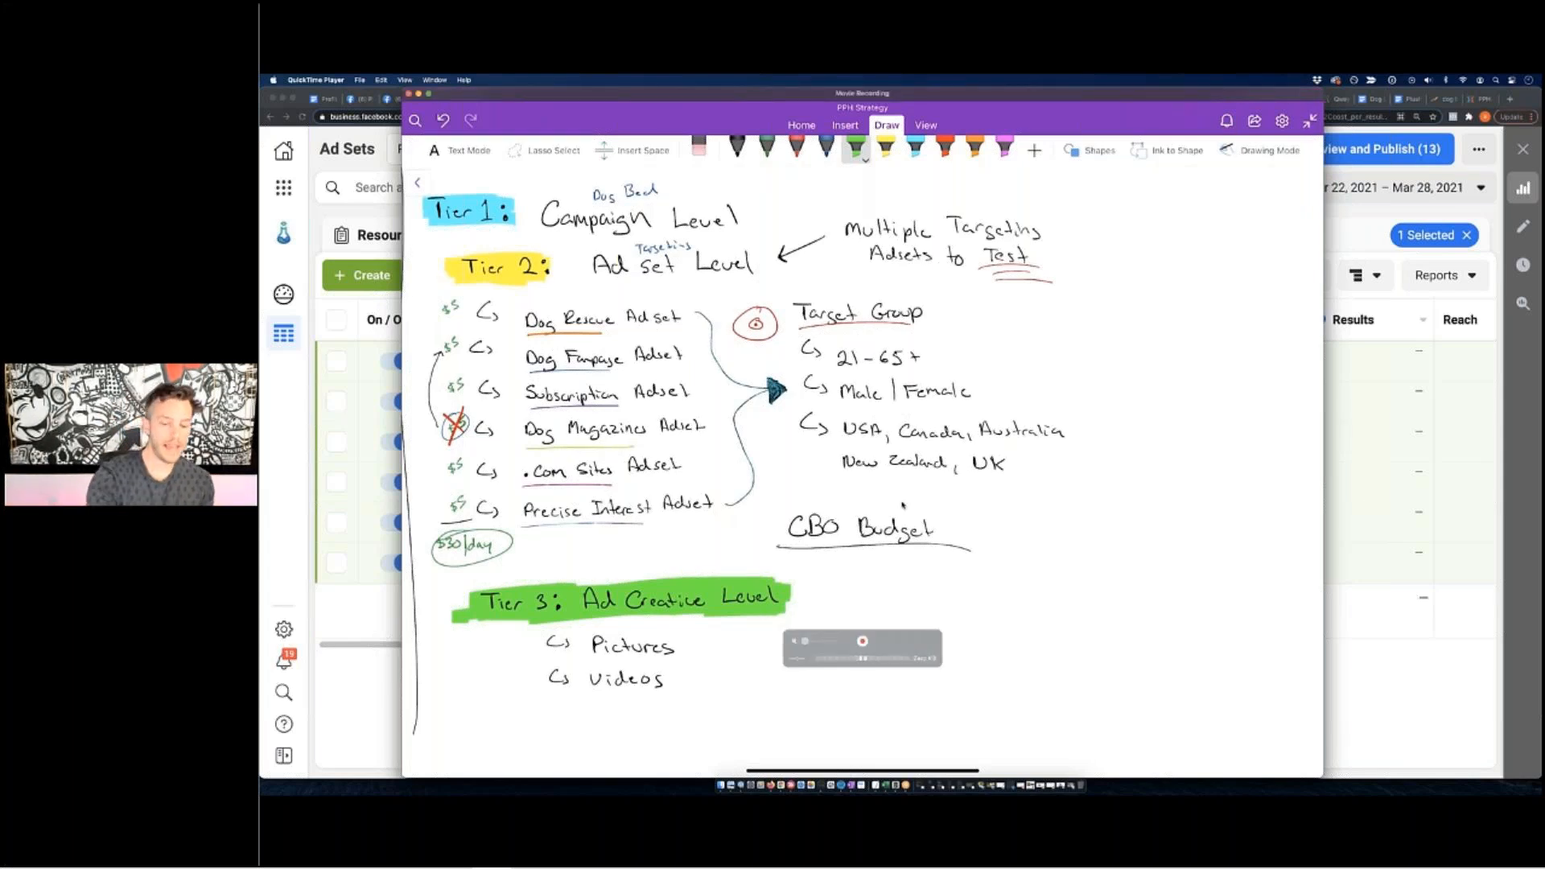
scroll(903, 505, up, 3)
scroll(903, 505, up, 4)
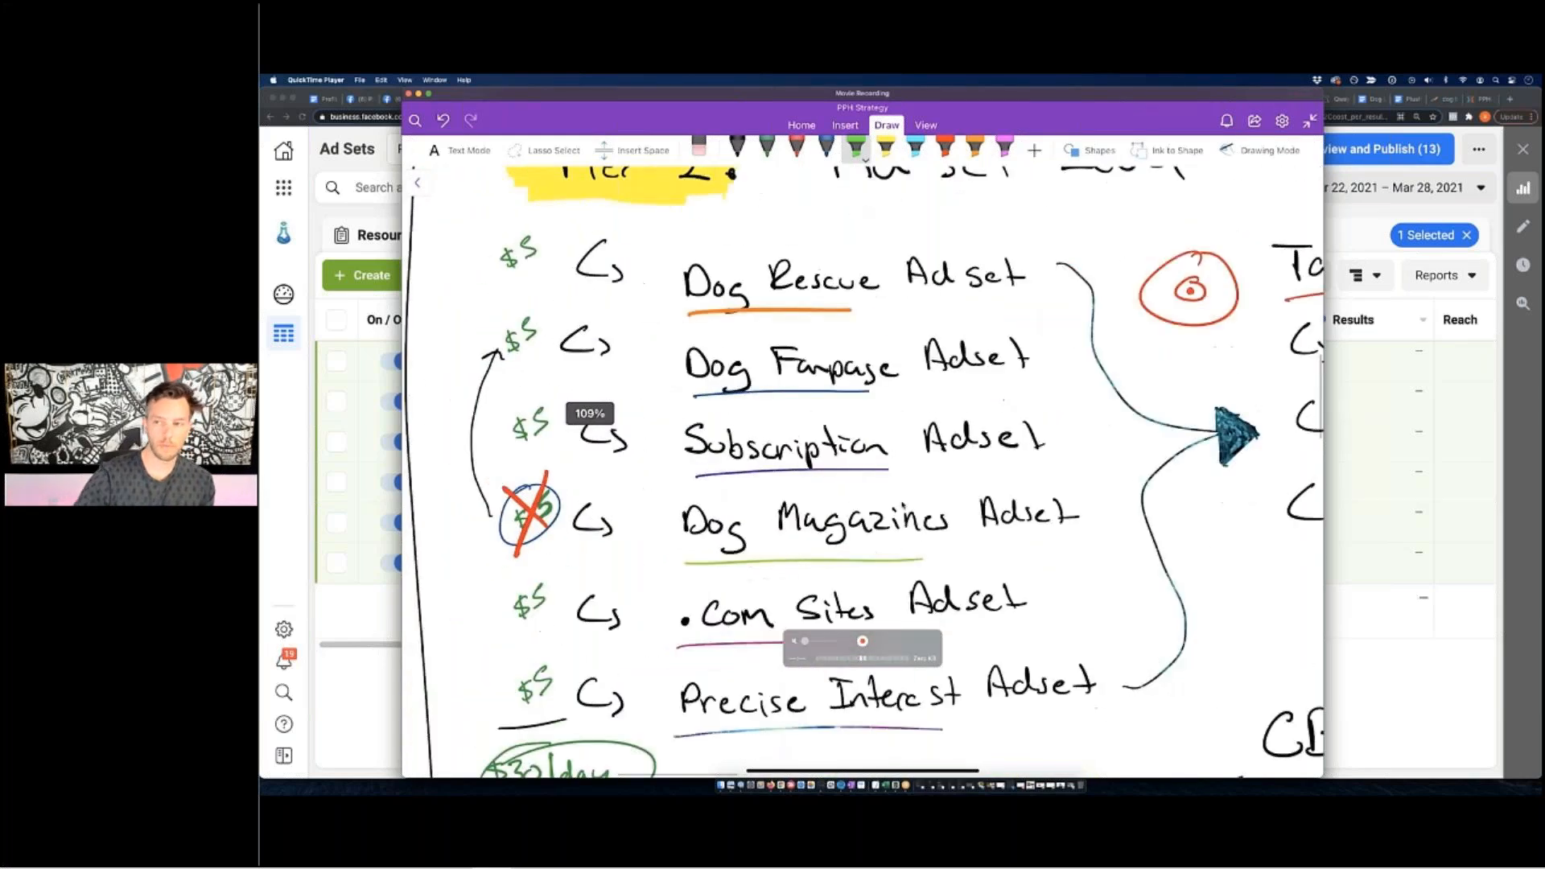
scroll(902, 505, down, 2)
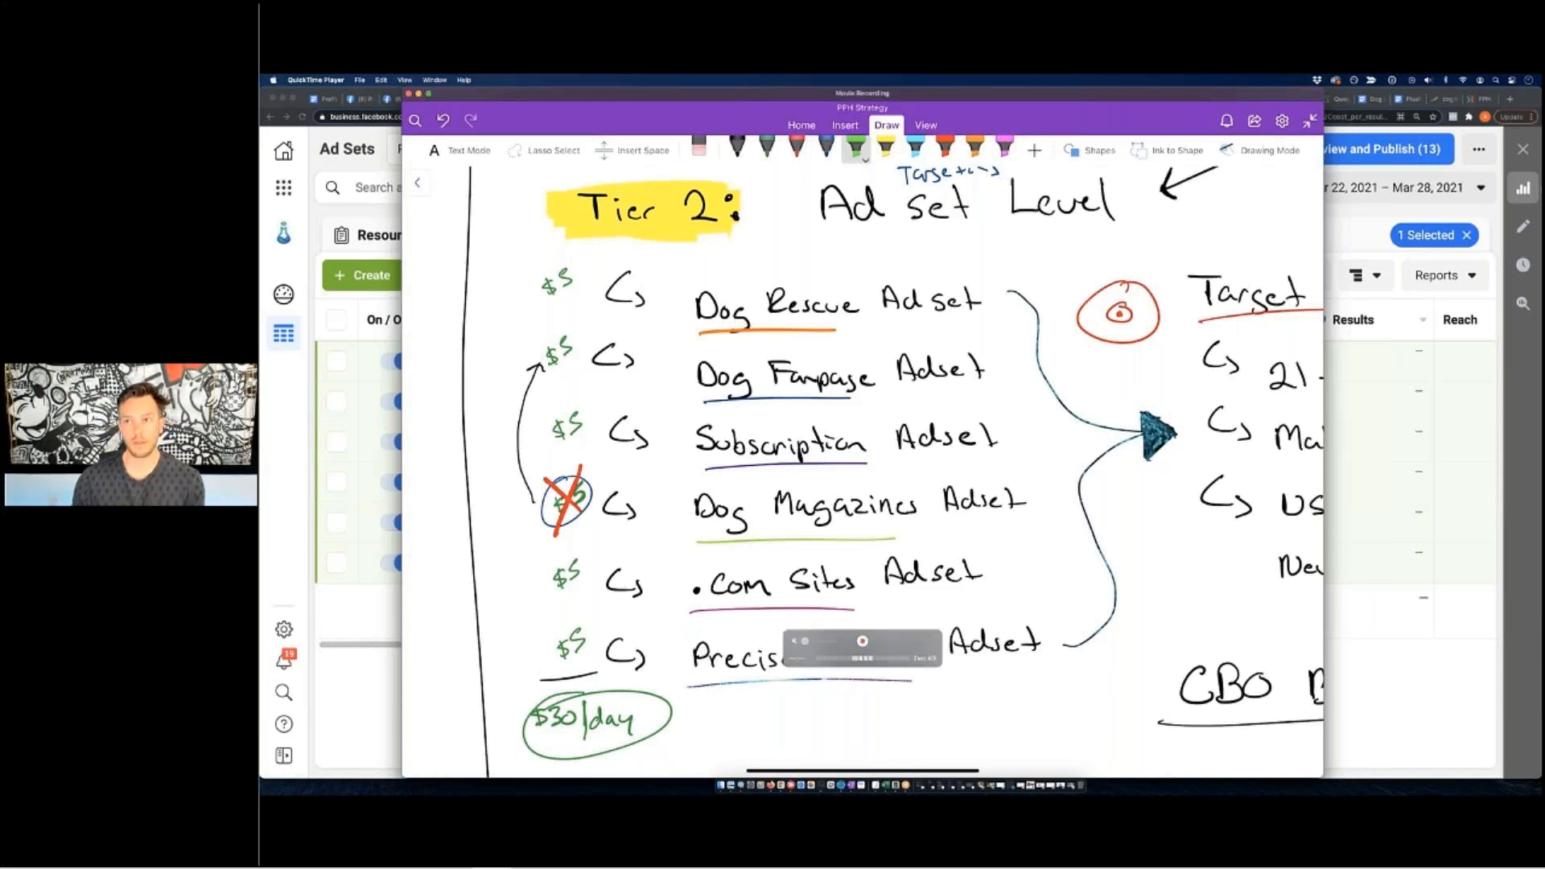
Look through the "My Personal List of FB Targeting Revealed" webinar replay page in Chrome and return to the campaign's ad sets.
click(1484, 99)
scroll(746, 431, down, 3)
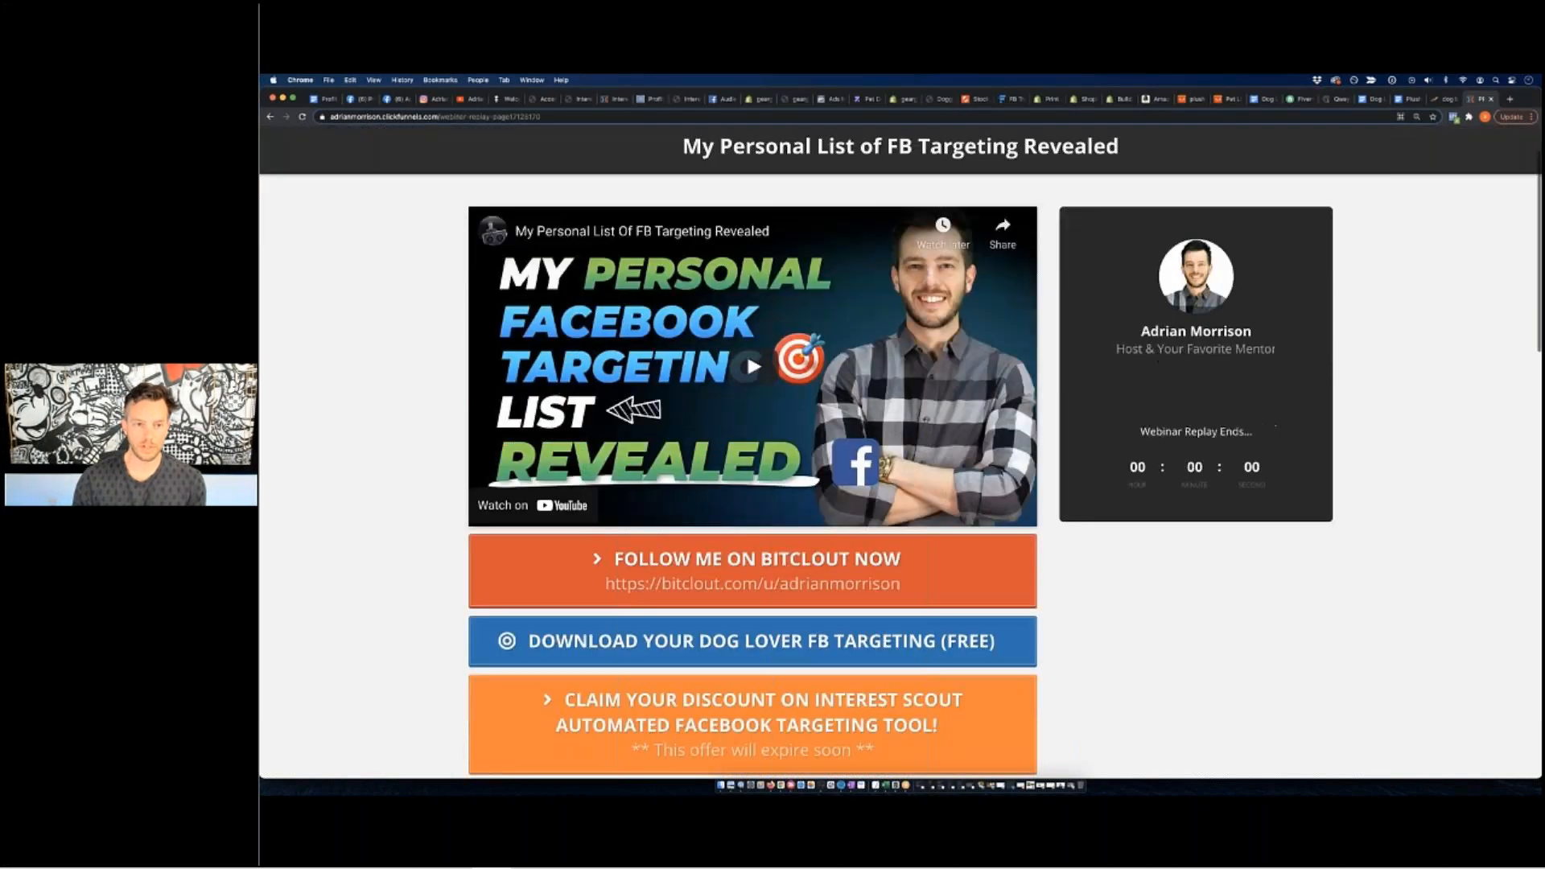
scroll(746, 432, up, 3)
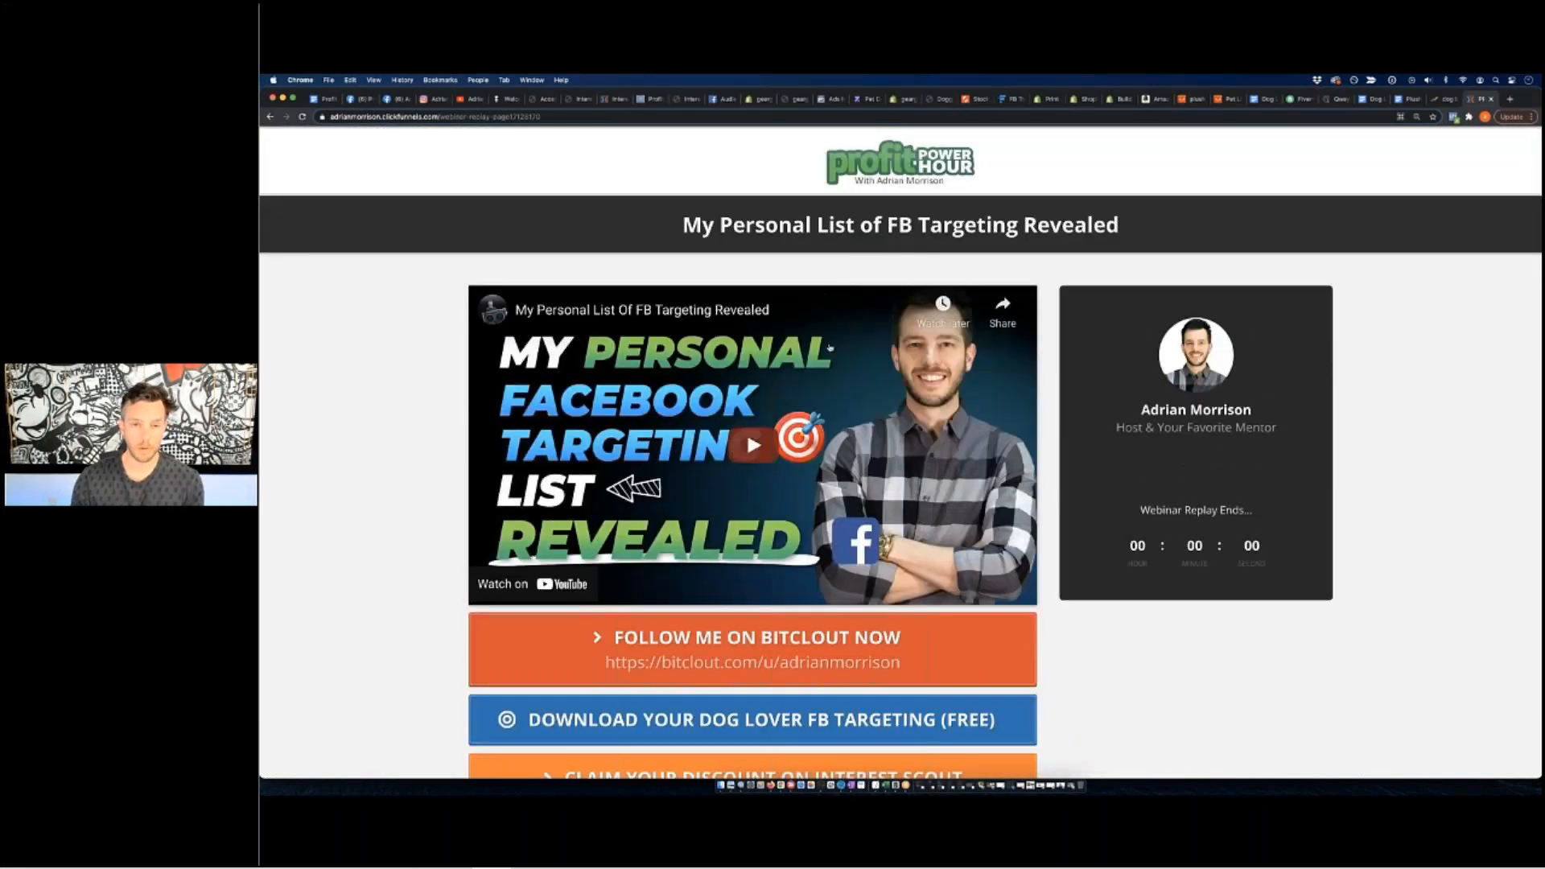
scroll(829, 348, down, 5)
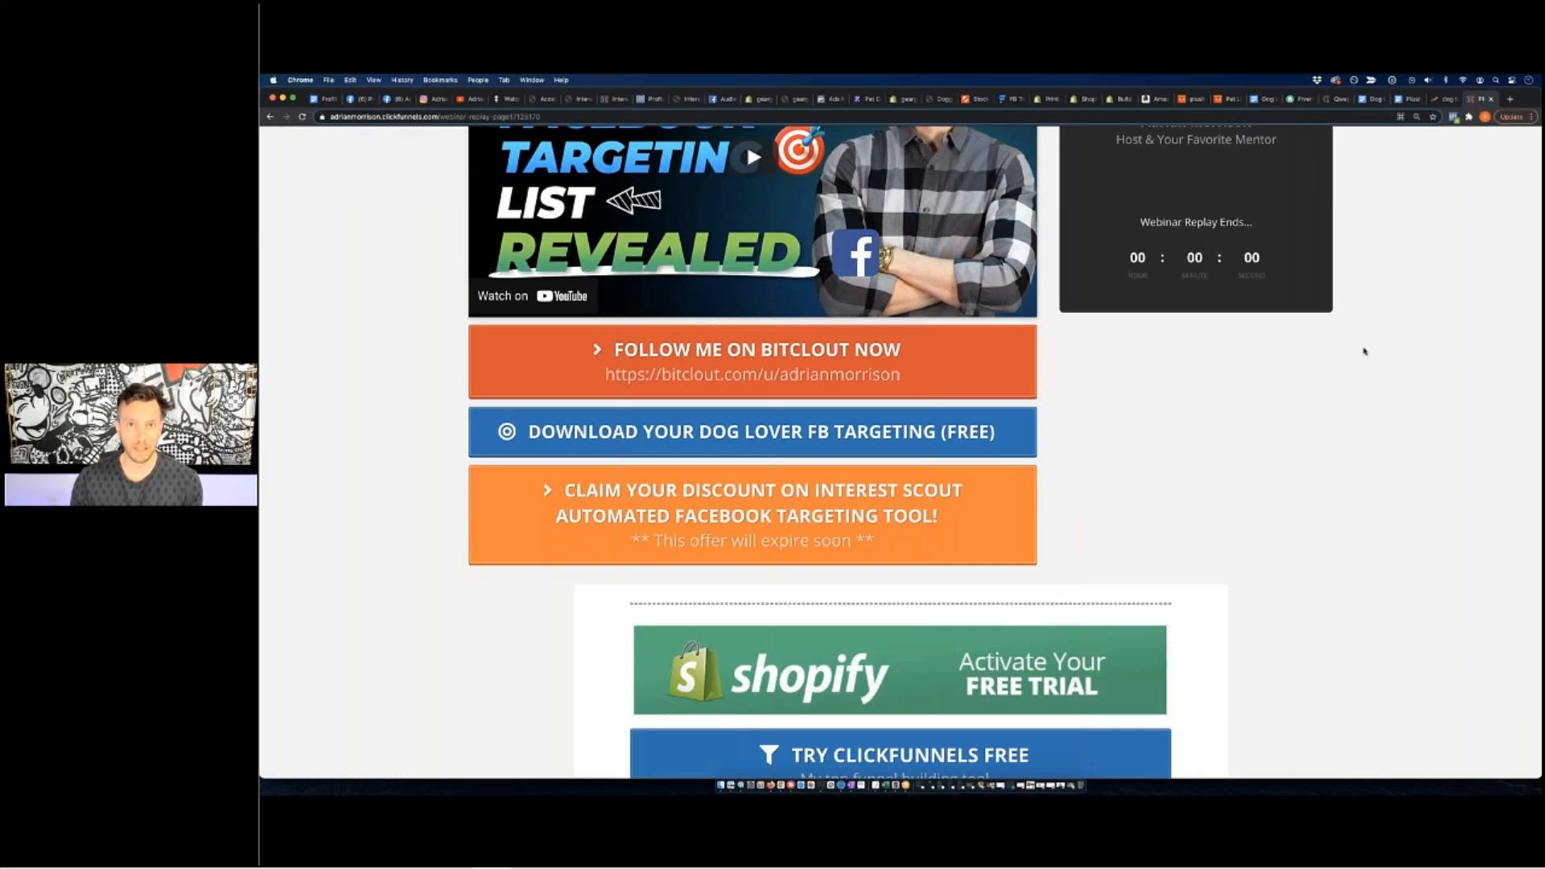
scroll(1367, 348, up, 4)
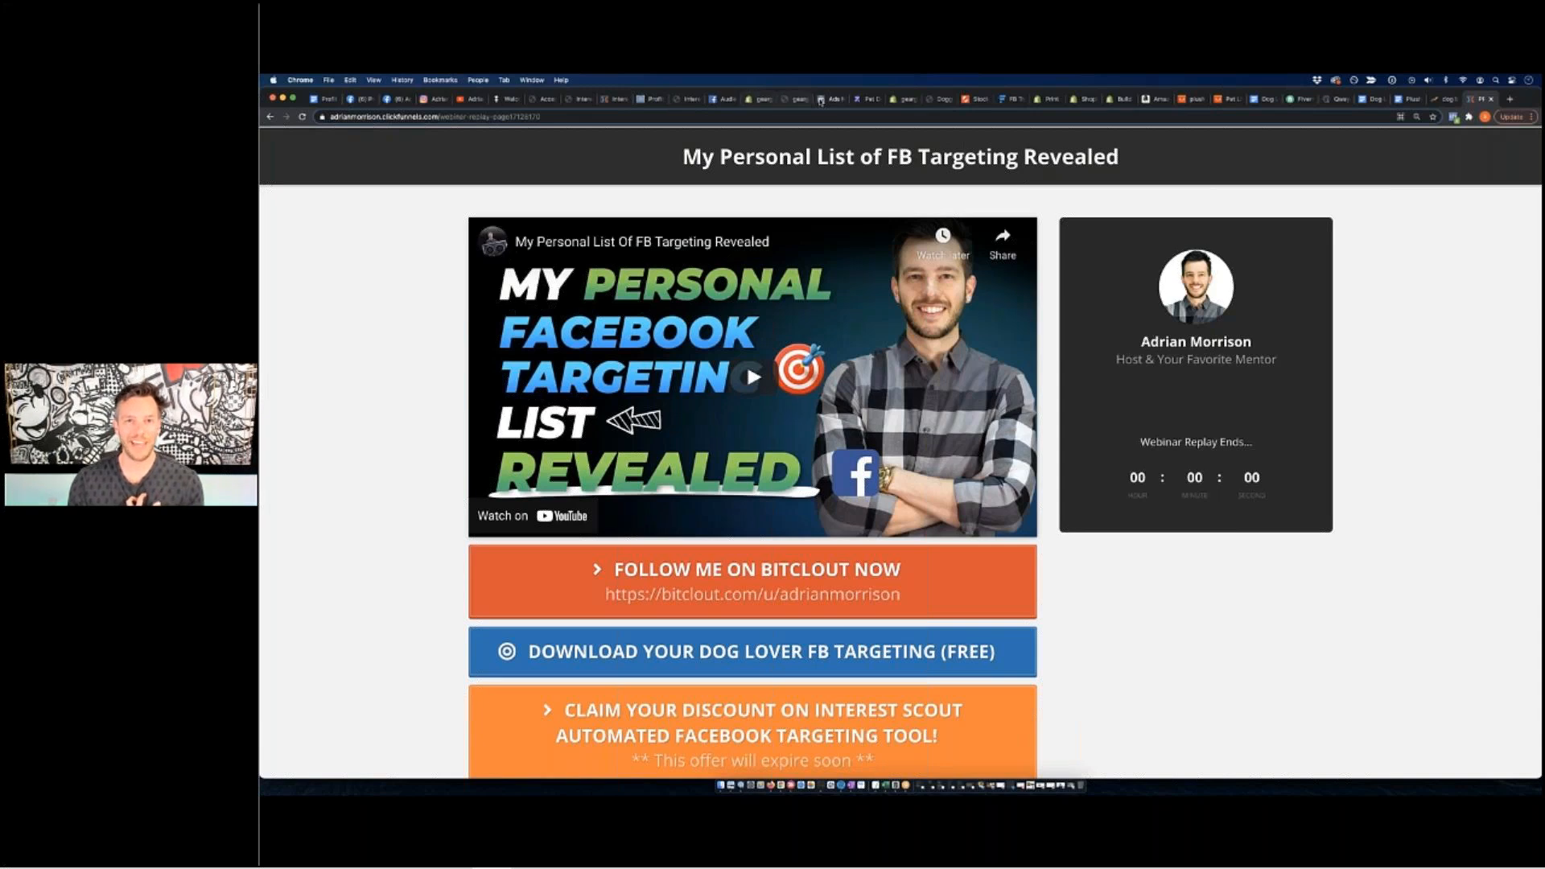
click(827, 99)
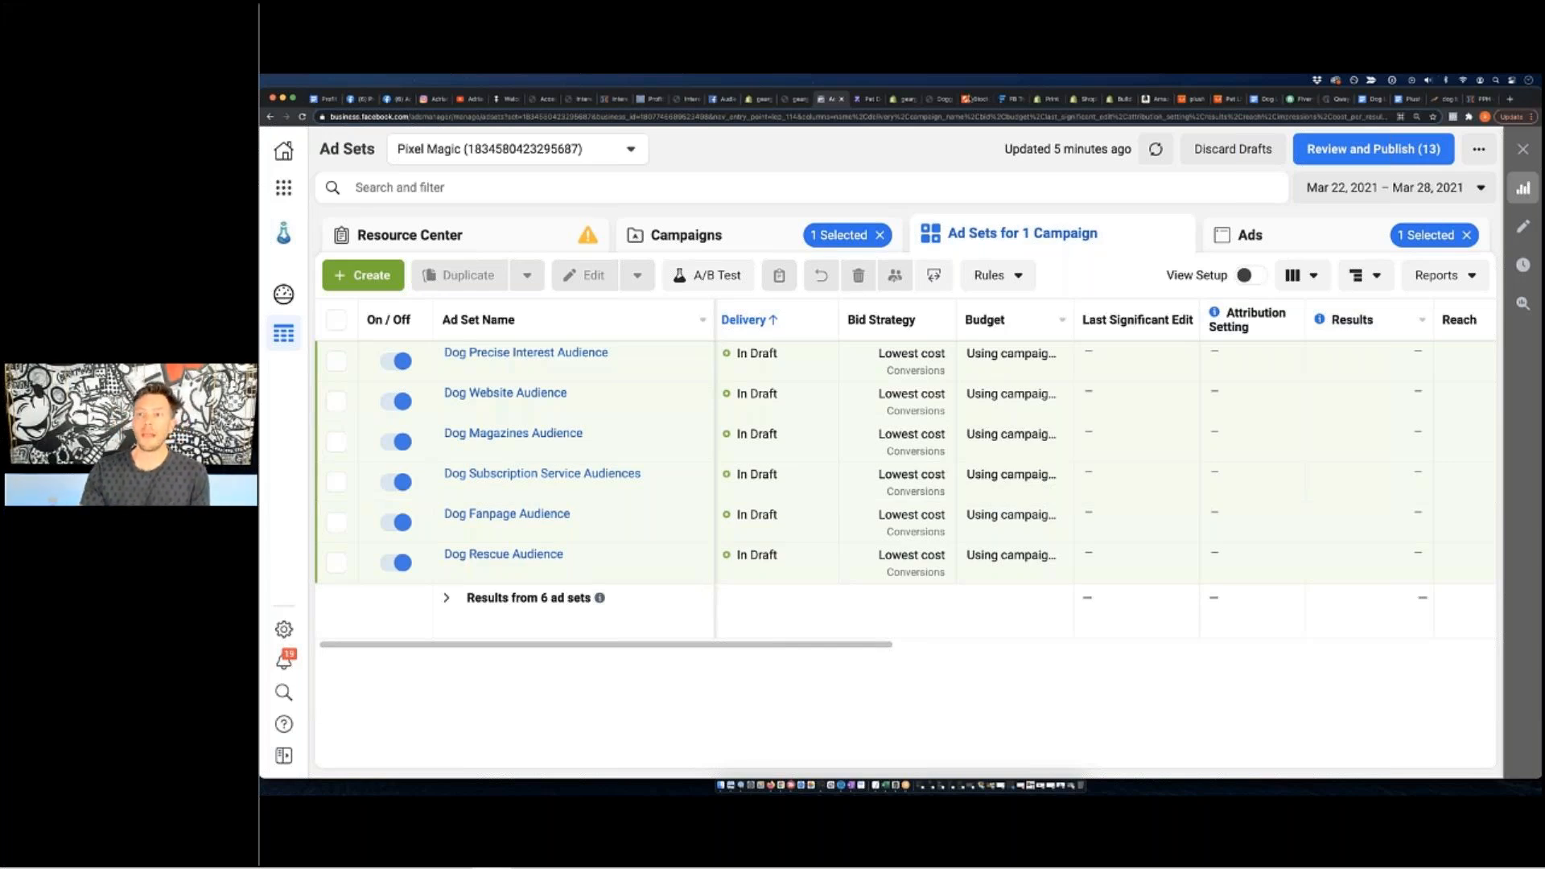
Open the Plush Dog Bed product analysis report and review its costs, retail prices, profit margins and vendor sources.
click(1405, 100)
scroll(877, 451, up, 10)
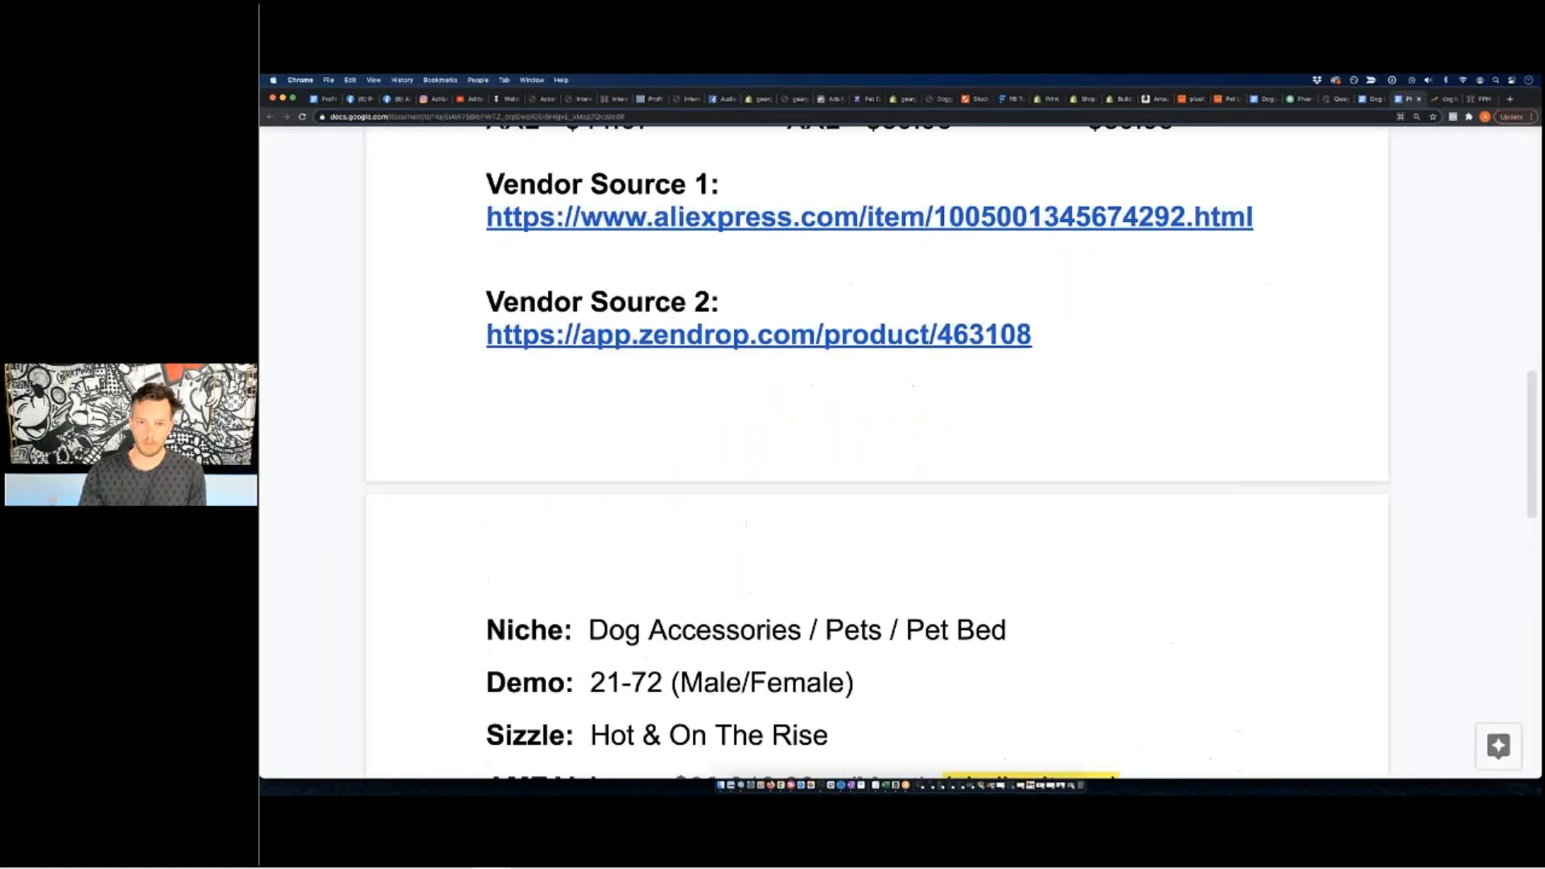
scroll(877, 451, up, 4)
scroll(877, 451, down, 3)
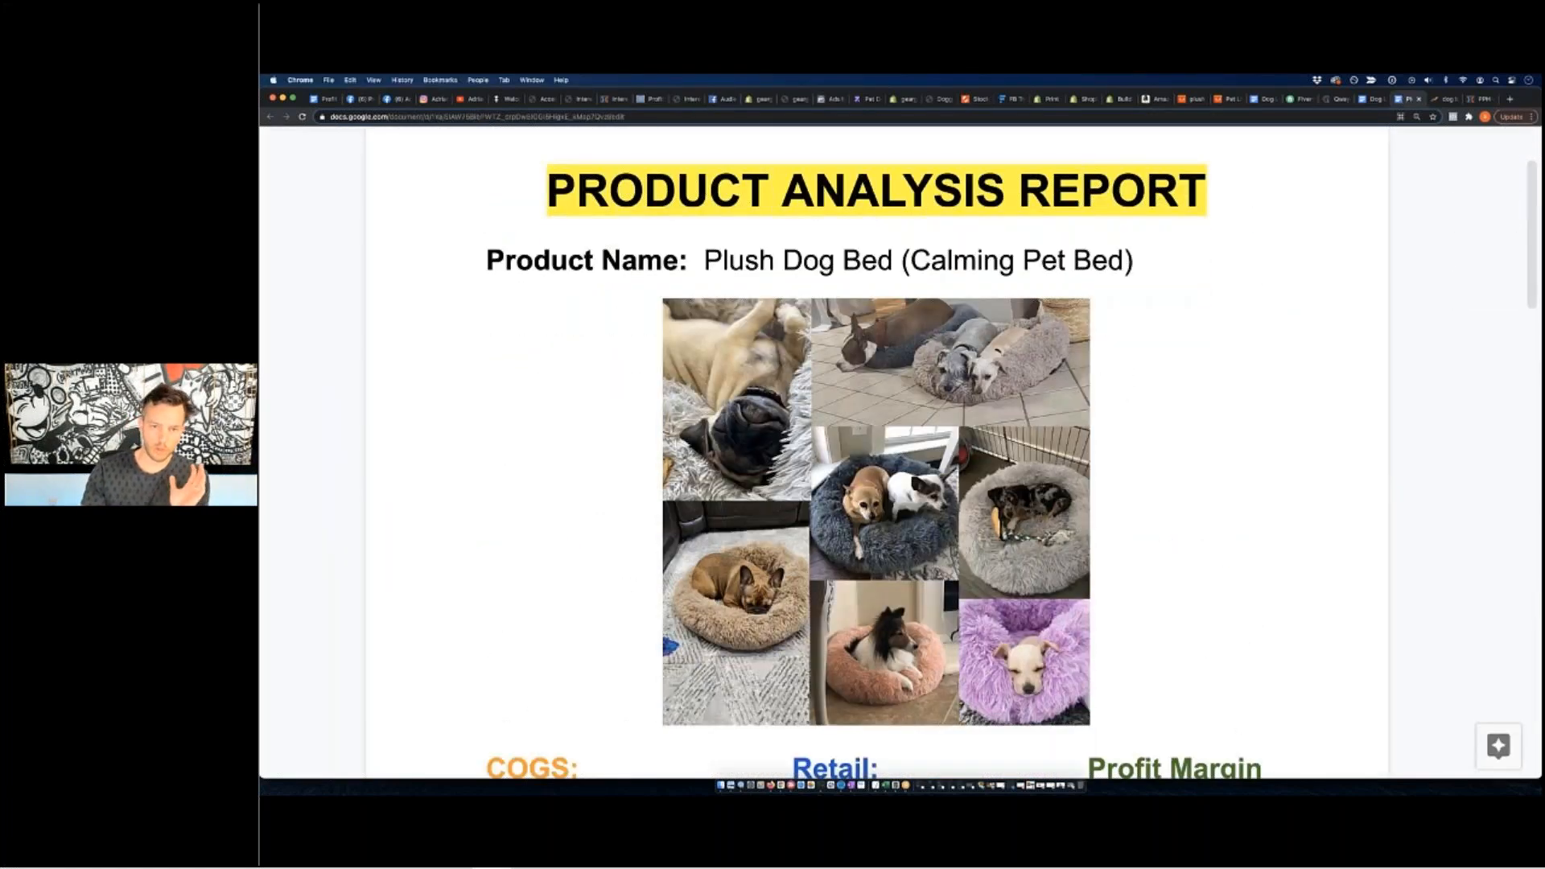
scroll(946, 318, down, 6)
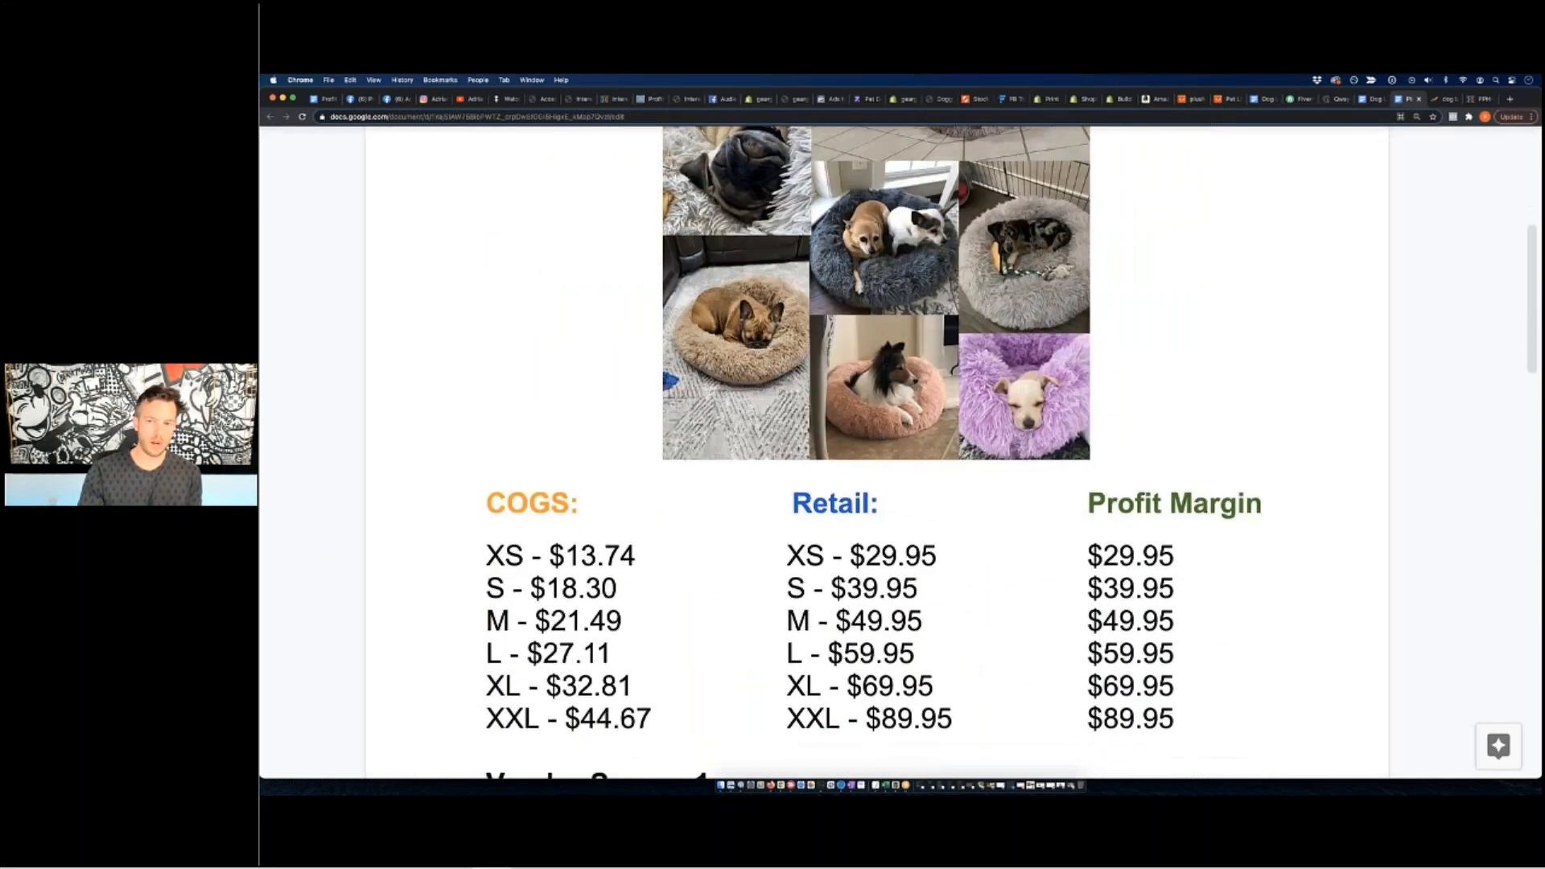
scroll(945, 318, down, 1)
mouse_move(1088, 283)
mouse_down()
mouse_move(1088, 318)
mouse_move(1175, 455)
mouse_move(1104, 284)
mouse_up()
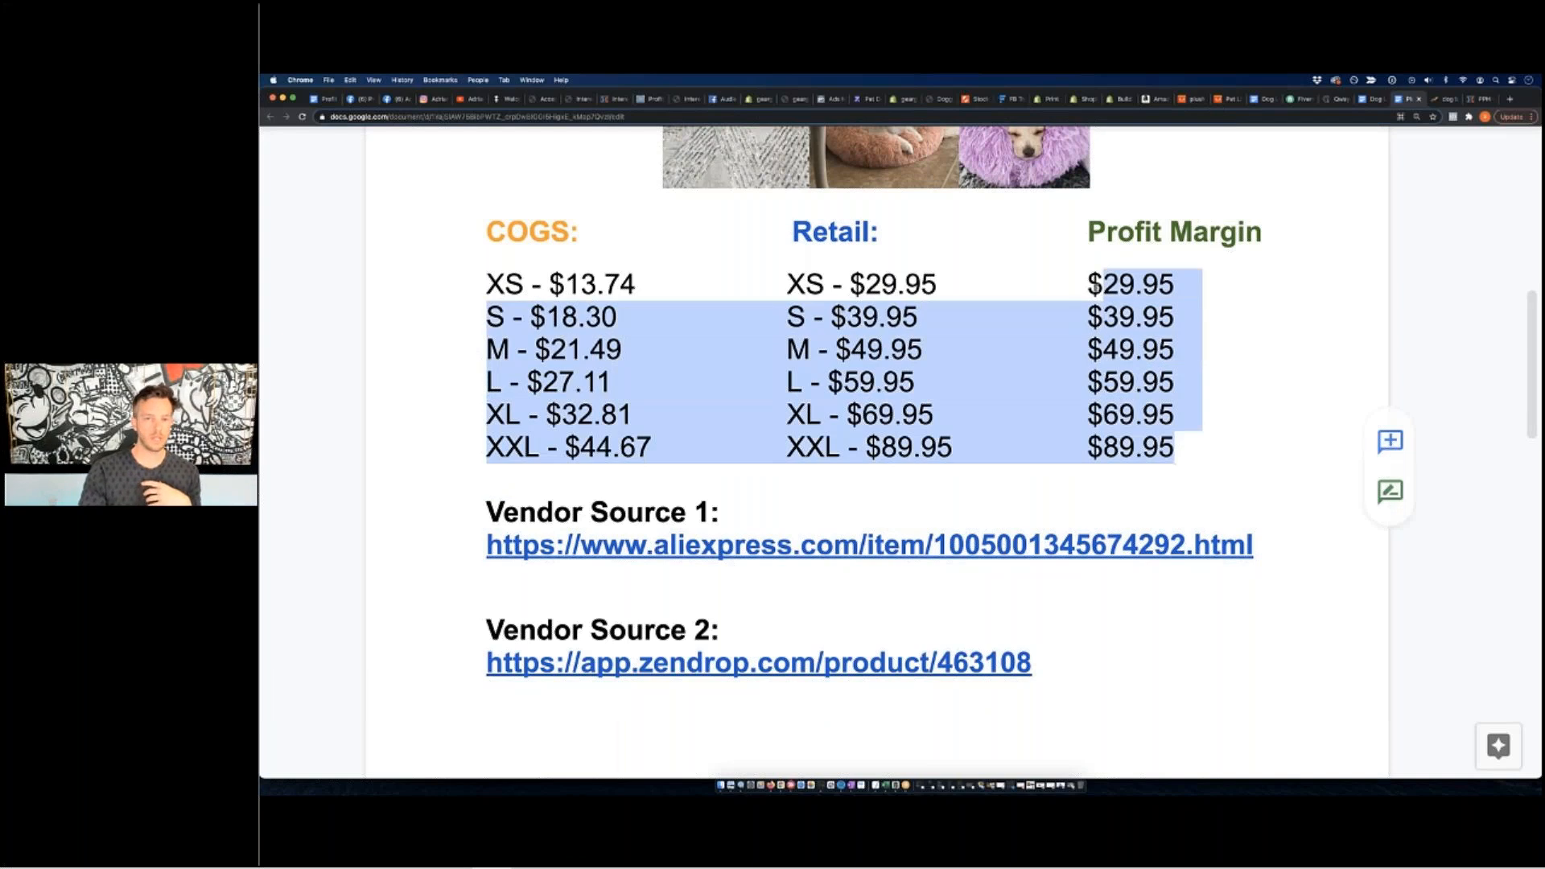
click(1089, 285)
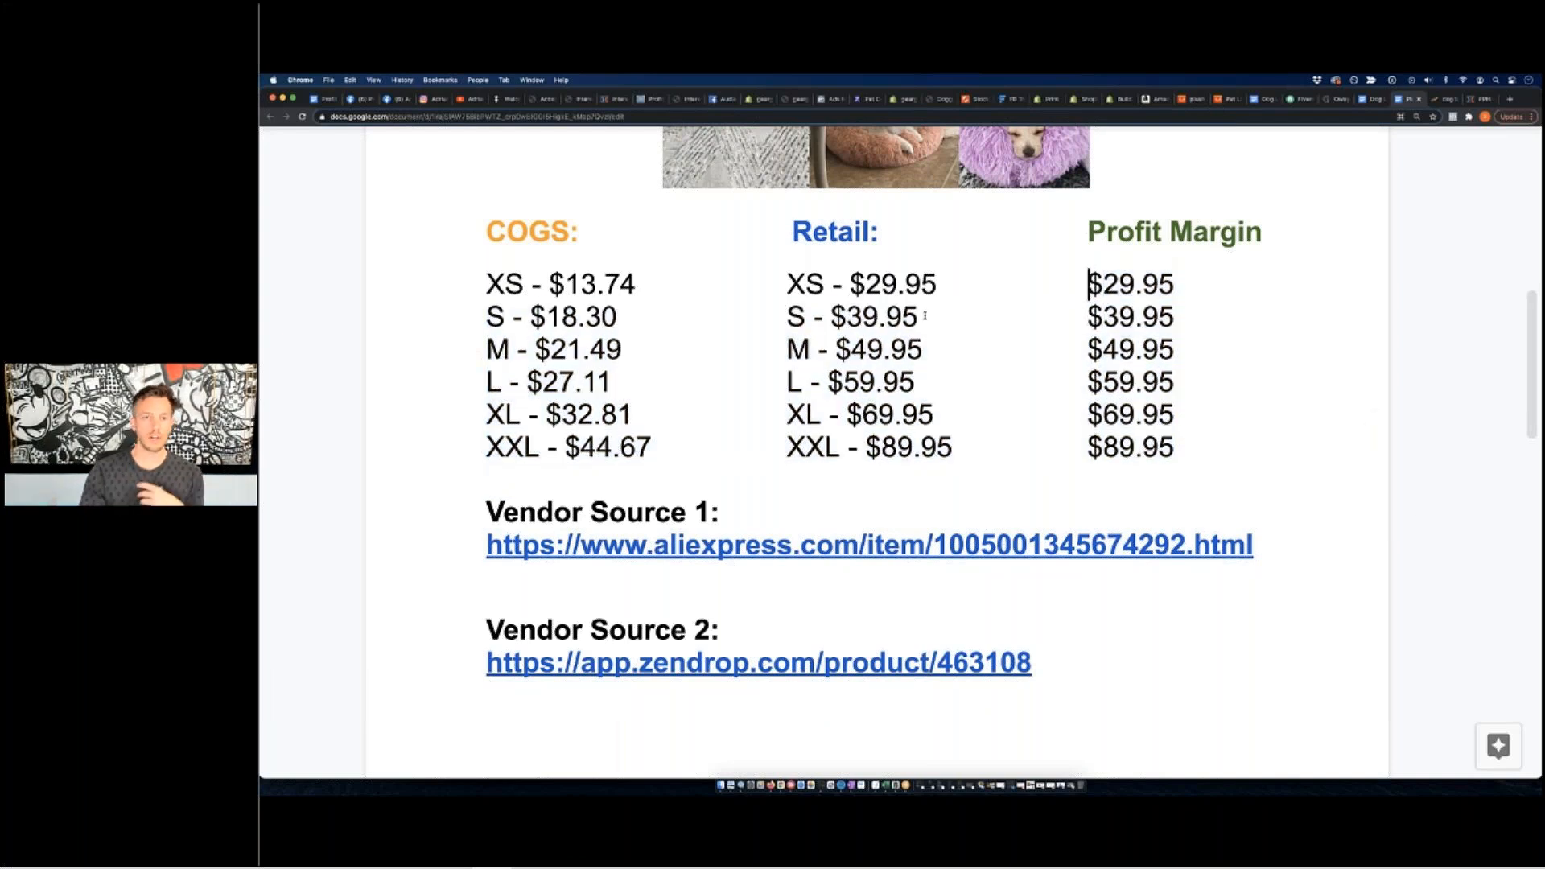
scroll(885, 442, up, 3)
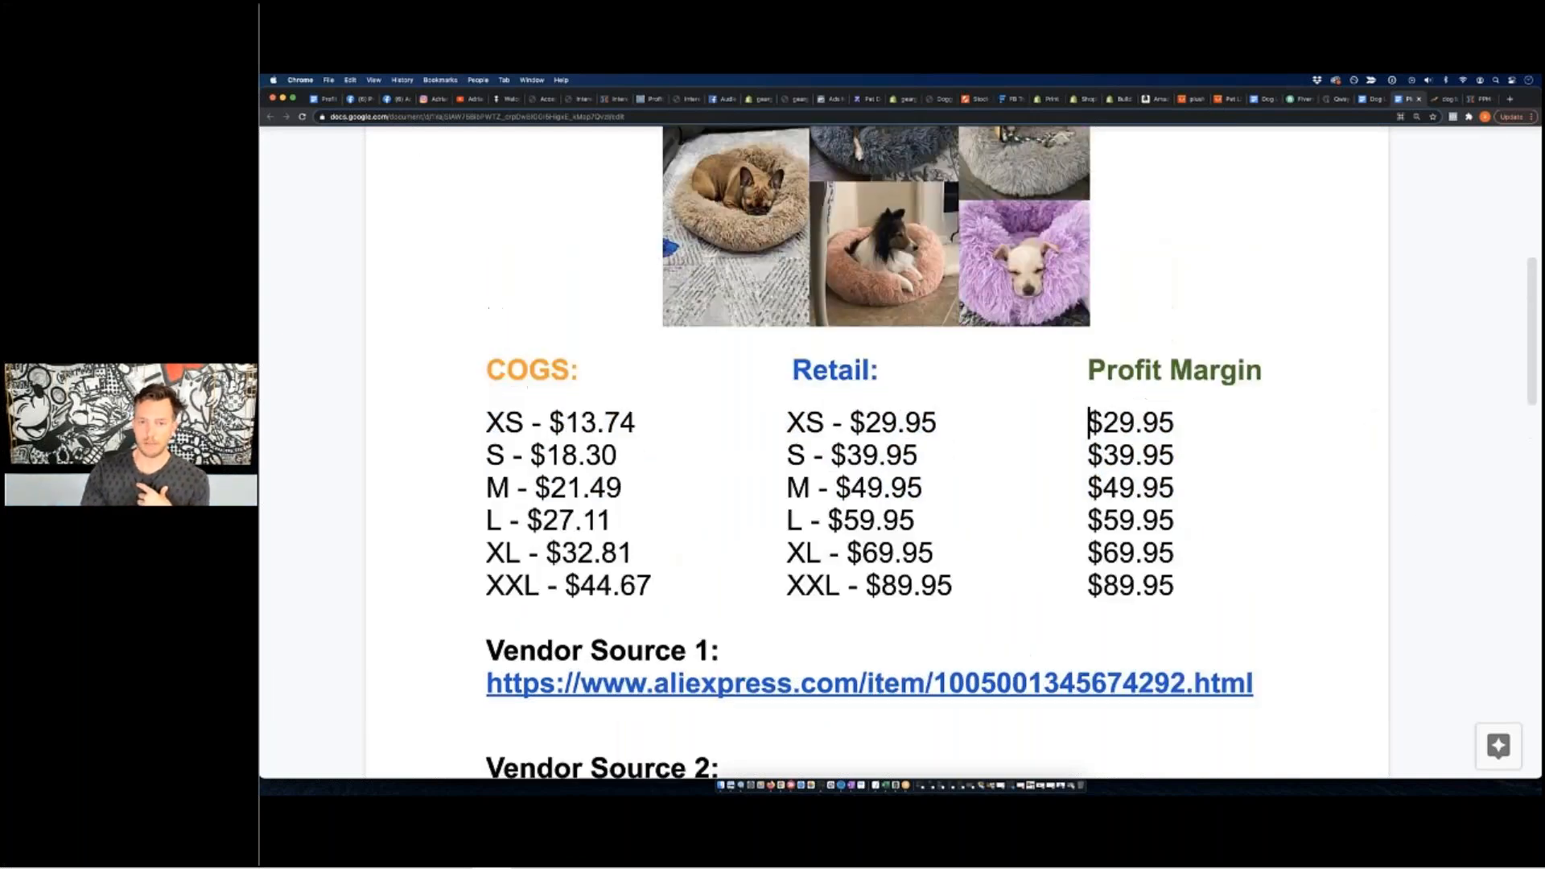
scroll(426, 215, up, 3)
scroll(426, 215, down, 8)
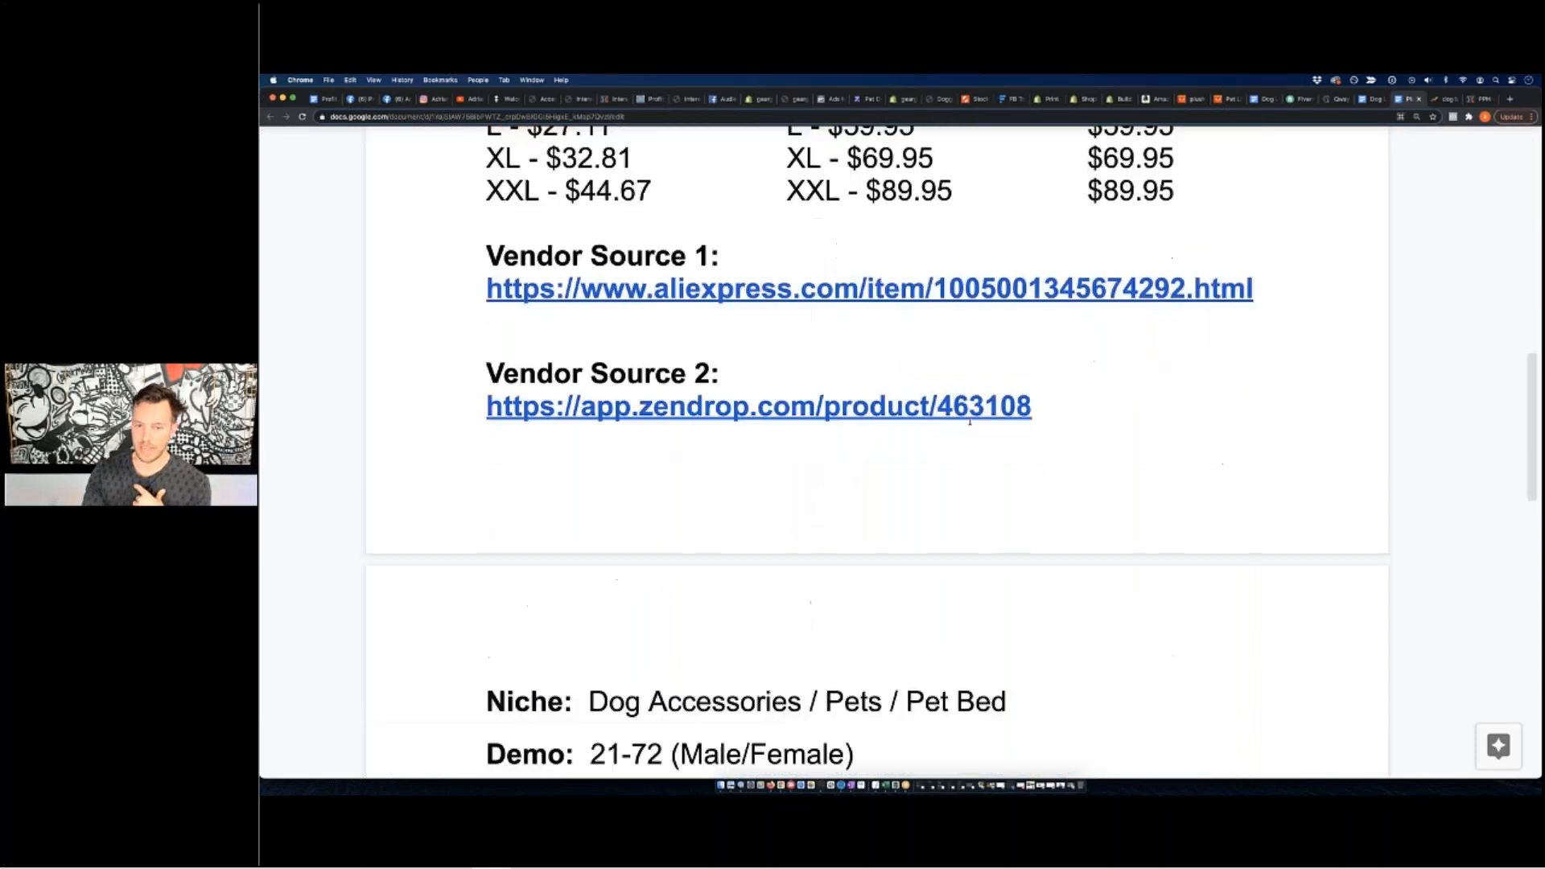